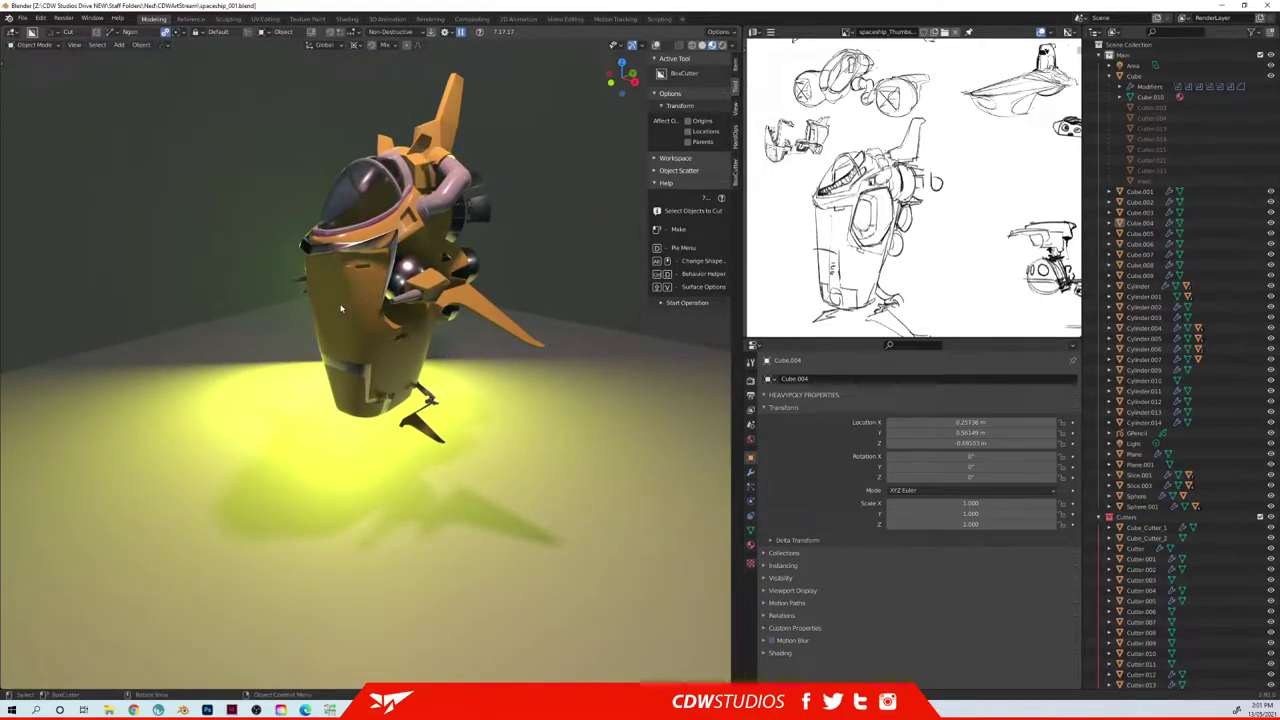
# - Examine the spaceship model from the front, side and rear, including its nose, gun and engine cluster
pyautogui.moveTo(353, 291); pyautogui.dragTo(372, 316, button='middle')
pyautogui.moveTo(393, 385); pyautogui.dragTo(291, 461, button='middle')
pyautogui.scroll(8, 368, 351)
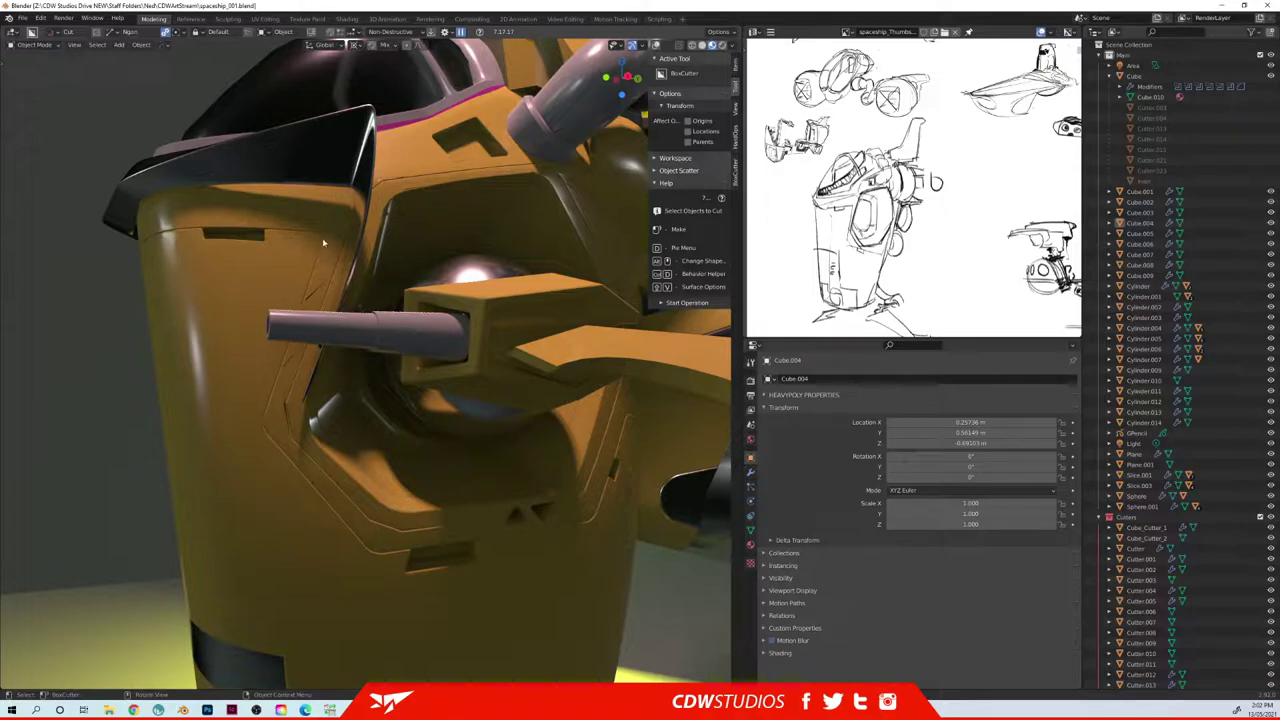
pyautogui.moveTo(617, 205); pyautogui.dragTo(438, 262, button='middle')
pyautogui.scroll(-5, 417, 316)
pyautogui.scroll(-5, 417, 316)
pyautogui.moveTo(417, 316); pyautogui.dragTo(466, 388, button='middle')
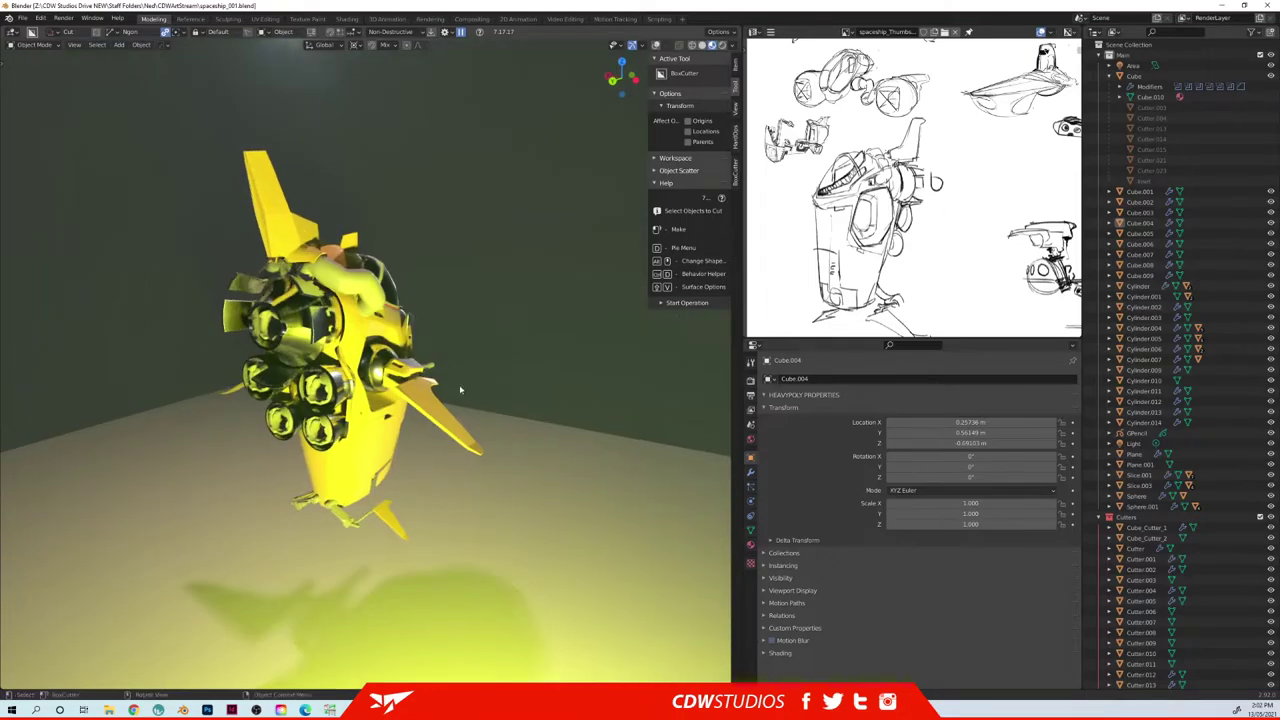
pyautogui.moveTo(423, 287); pyautogui.dragTo(383, 432, button='middle')
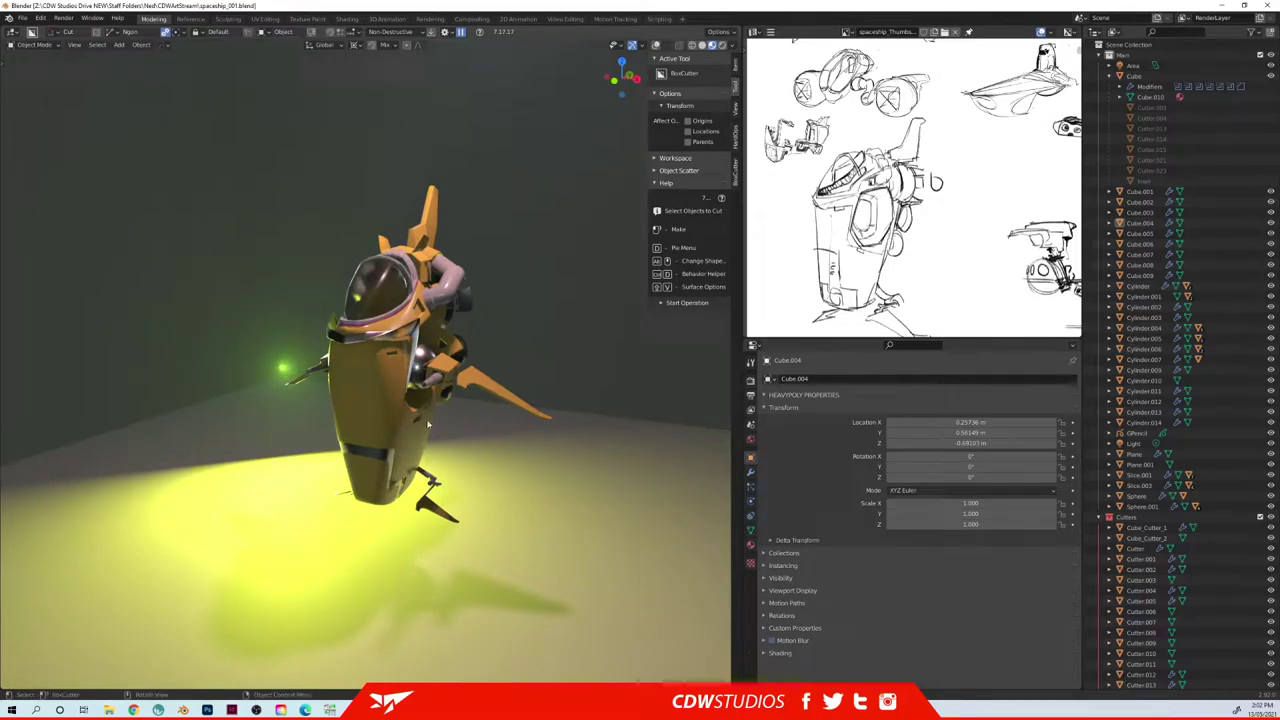
pyautogui.moveTo(390, 400); pyautogui.dragTo(315, 342, button='middle')
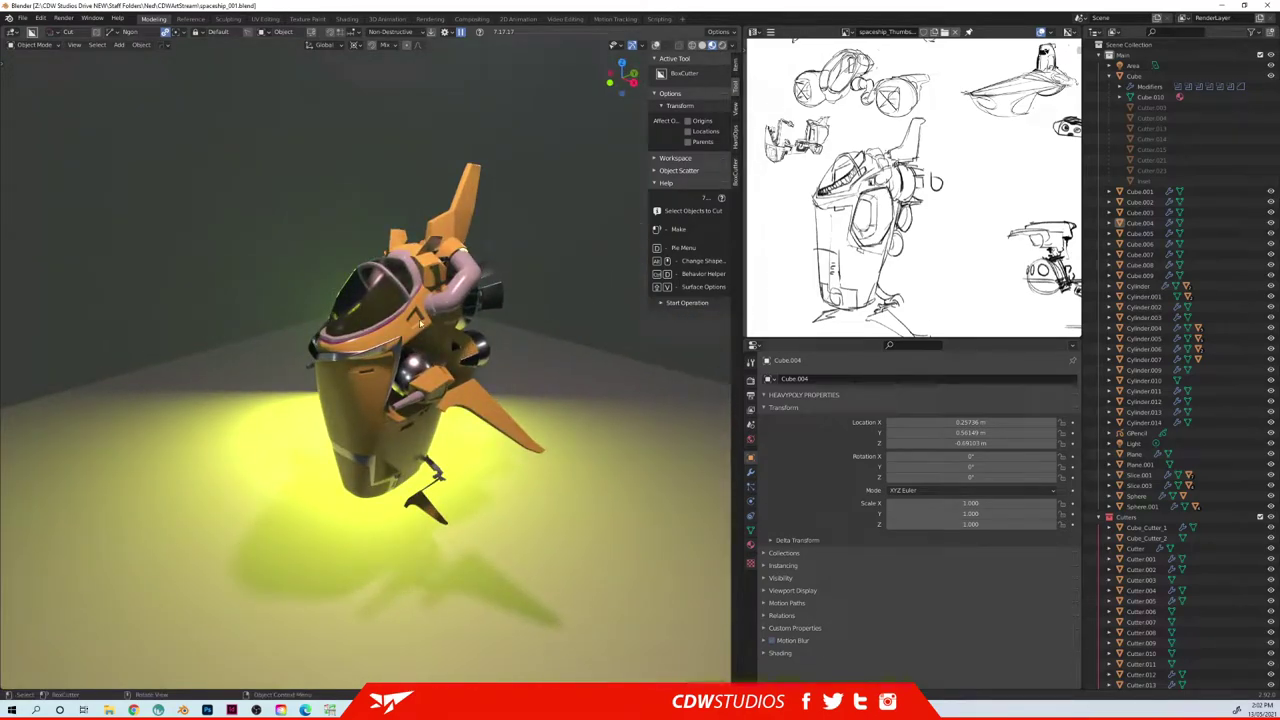
pyautogui.moveTo(411, 327); pyautogui.dragTo(297, 305, button='middle')
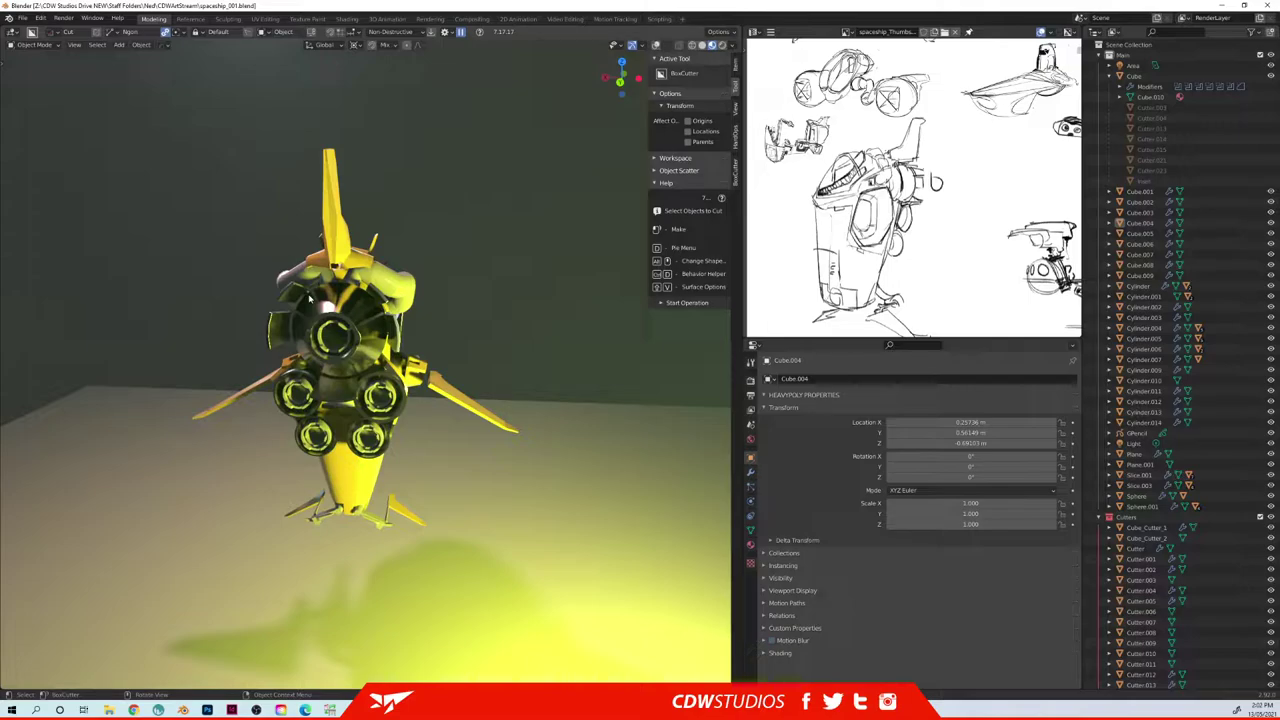
pyautogui.moveTo(474, 181); pyautogui.dragTo(408, 480, button='middle')
# - Add a cube mesh beneath the spaceship's lower end, next to the landing legs
pyautogui.hotkey('shift', 'a')
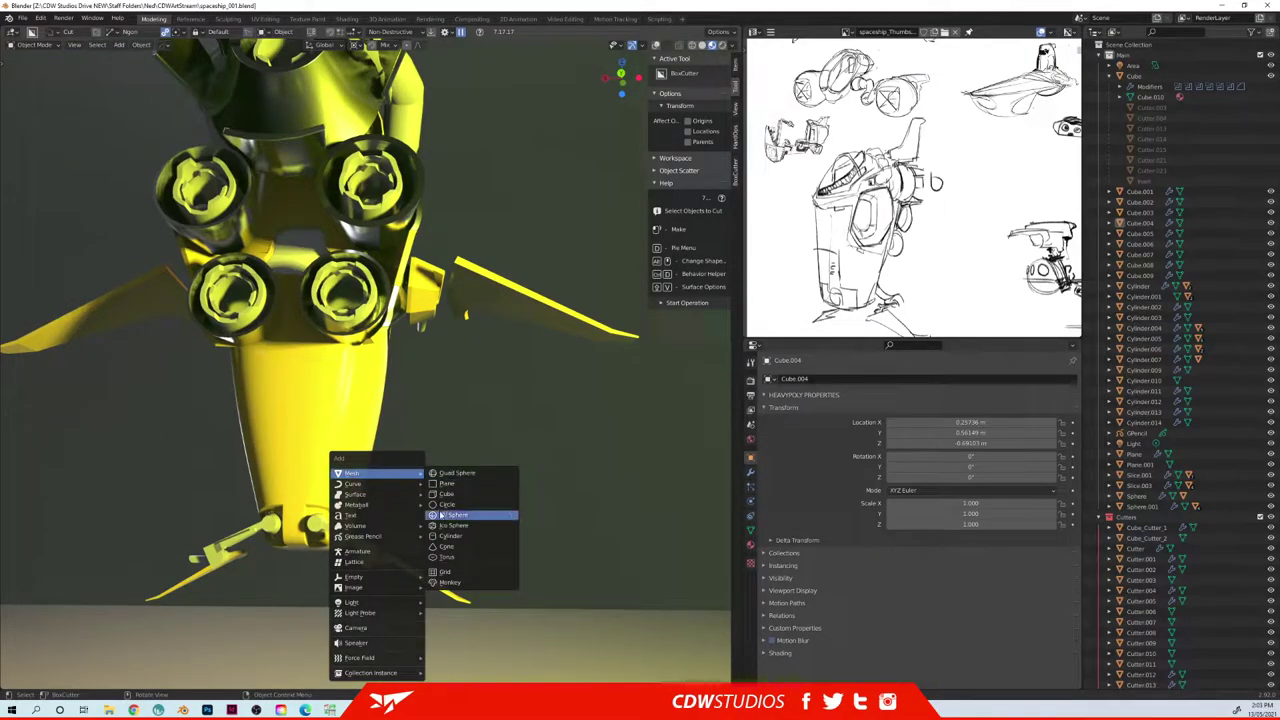
pyautogui.click(446, 494)
pyautogui.moveTo(491, 523); pyautogui.dragTo(250, 467, button='middle')
pyautogui.press('z')
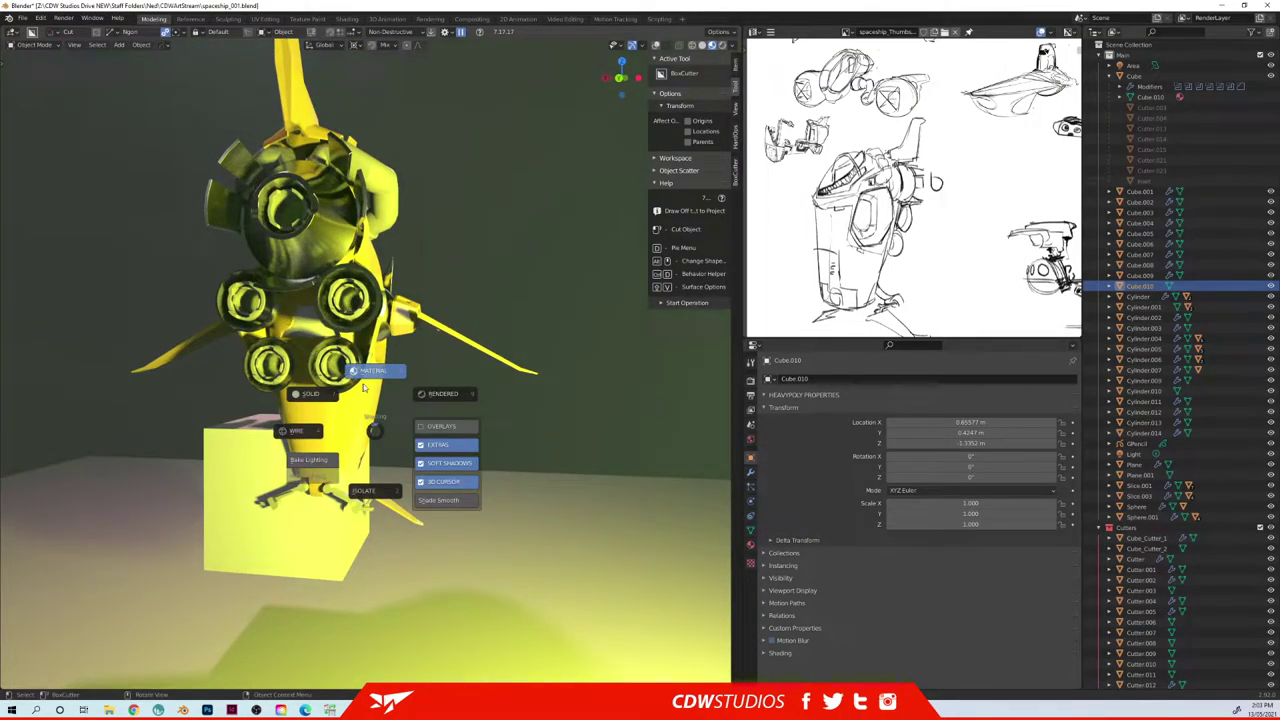
pyautogui.click(731, 54)
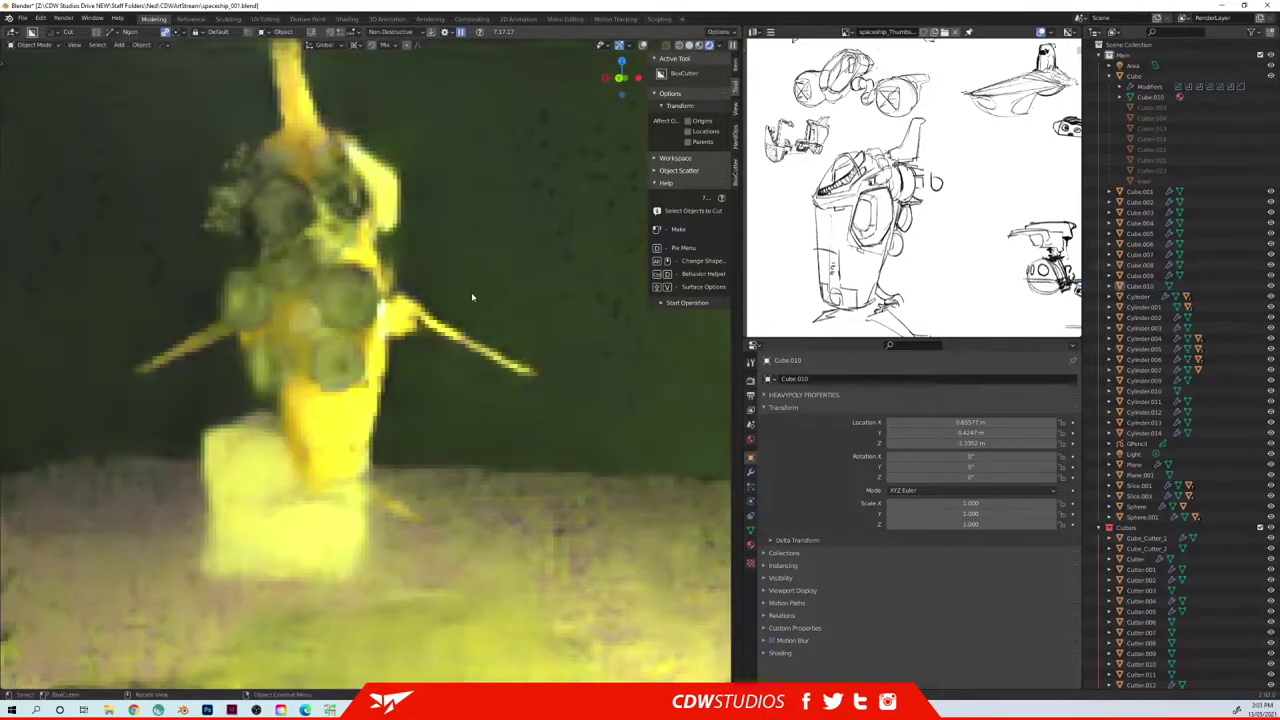
pyautogui.press('z')
pyautogui.click(476, 239)
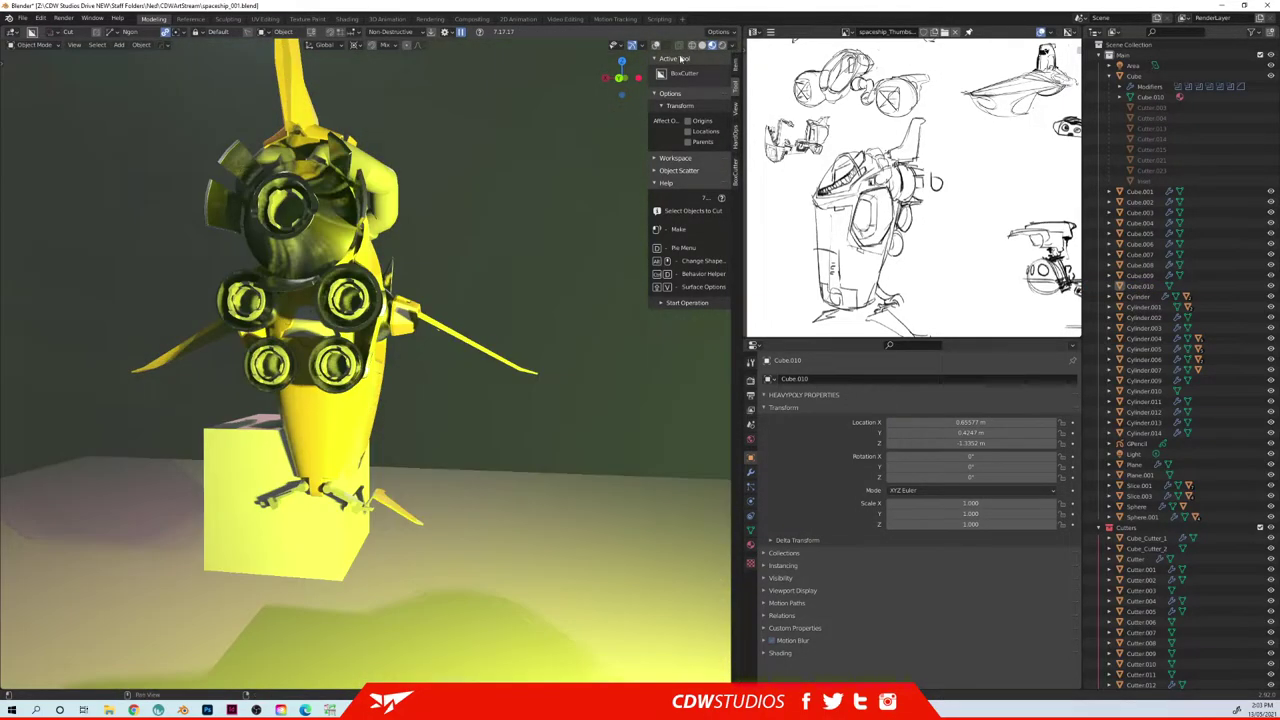
# - Light the material preview with an HDRI environment instead of the coloured scene lighting, and turn on the viewport overlays
pyautogui.click(736, 46)
pyautogui.click(689, 111)
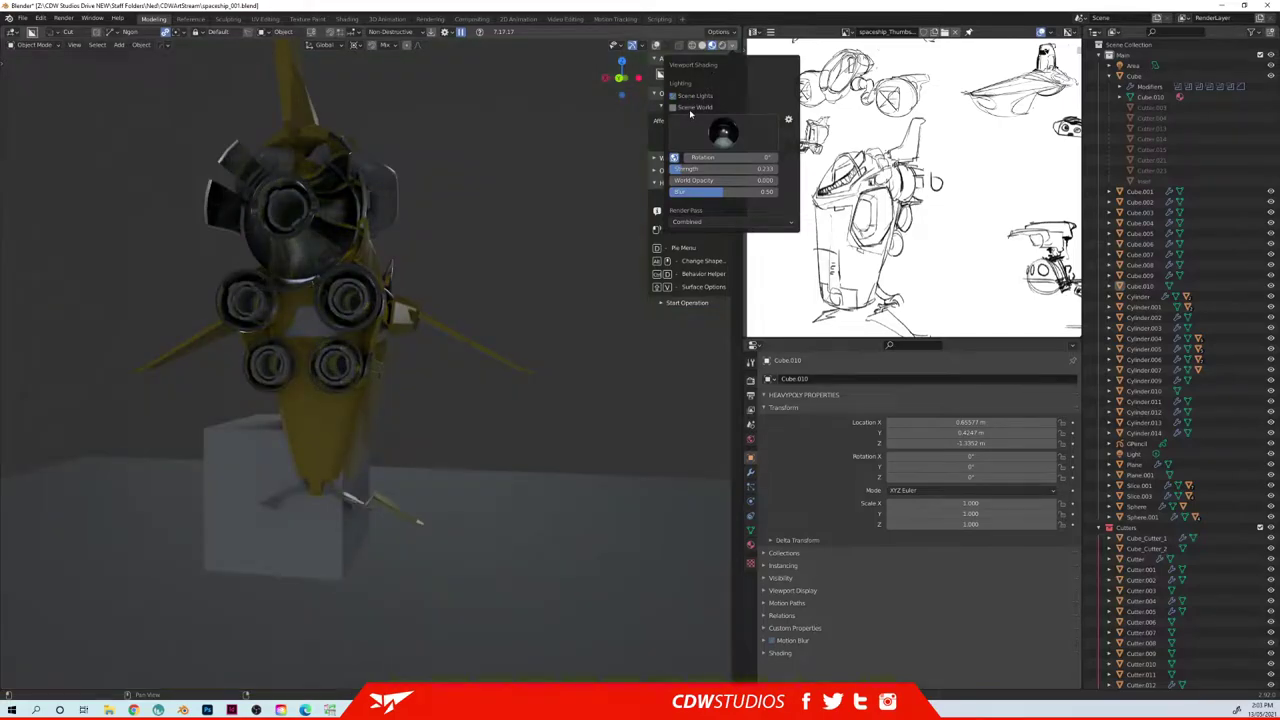
pyautogui.click(722, 133)
pyautogui.click(688, 176)
pyautogui.moveTo(605, 224)
pyautogui.mouseDown(button='middle')
pyautogui.moveTo(437, 323)
pyautogui.moveTo(615, 455)
pyautogui.moveTo(557, 455)
pyautogui.mouseUp(button='middle')
pyautogui.press('z')
pyautogui.click(629, 447)
pyautogui.keyDown('shift'); pyautogui.moveTo(614, 520); pyautogui.dragTo(458, 335, button='middle'); pyautogui.keyUp('shift')
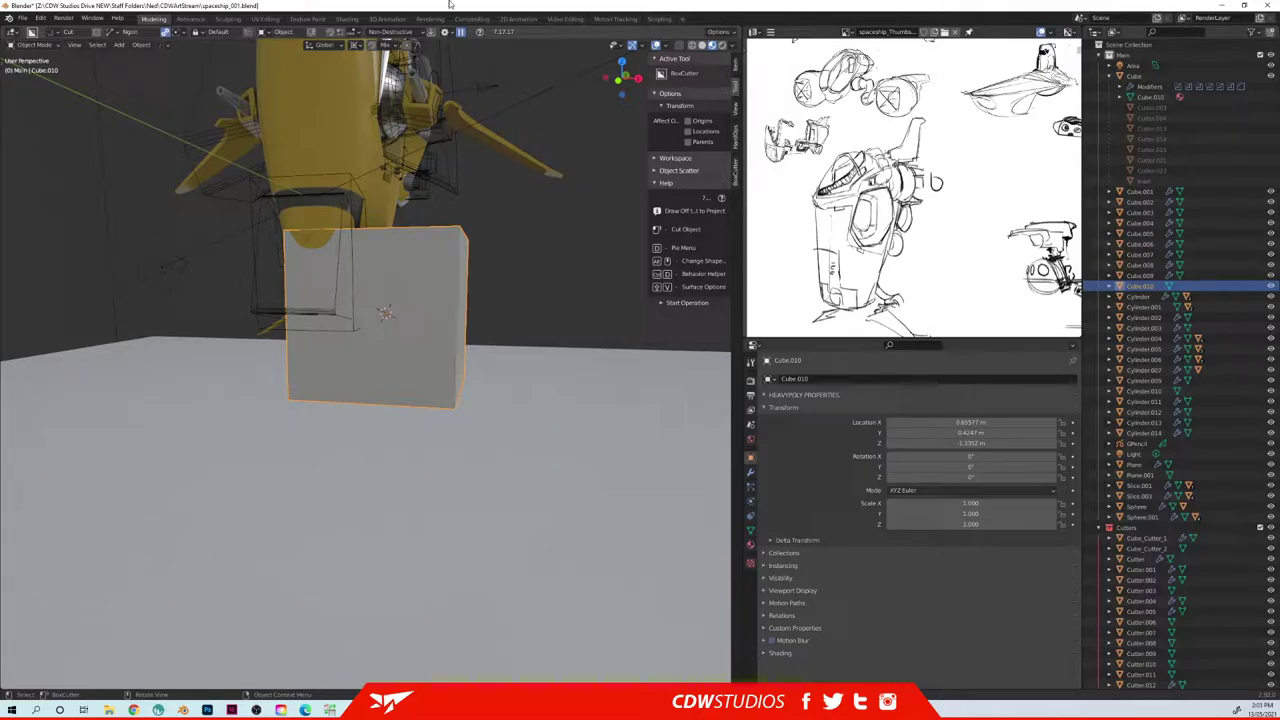
# - Scale the cube's mesh down in Edit Mode to a small block beside the landing leg
pyautogui.moveTo(426, 322); pyautogui.dragTo(460, 345, button='middle')
pyautogui.press('Tab')
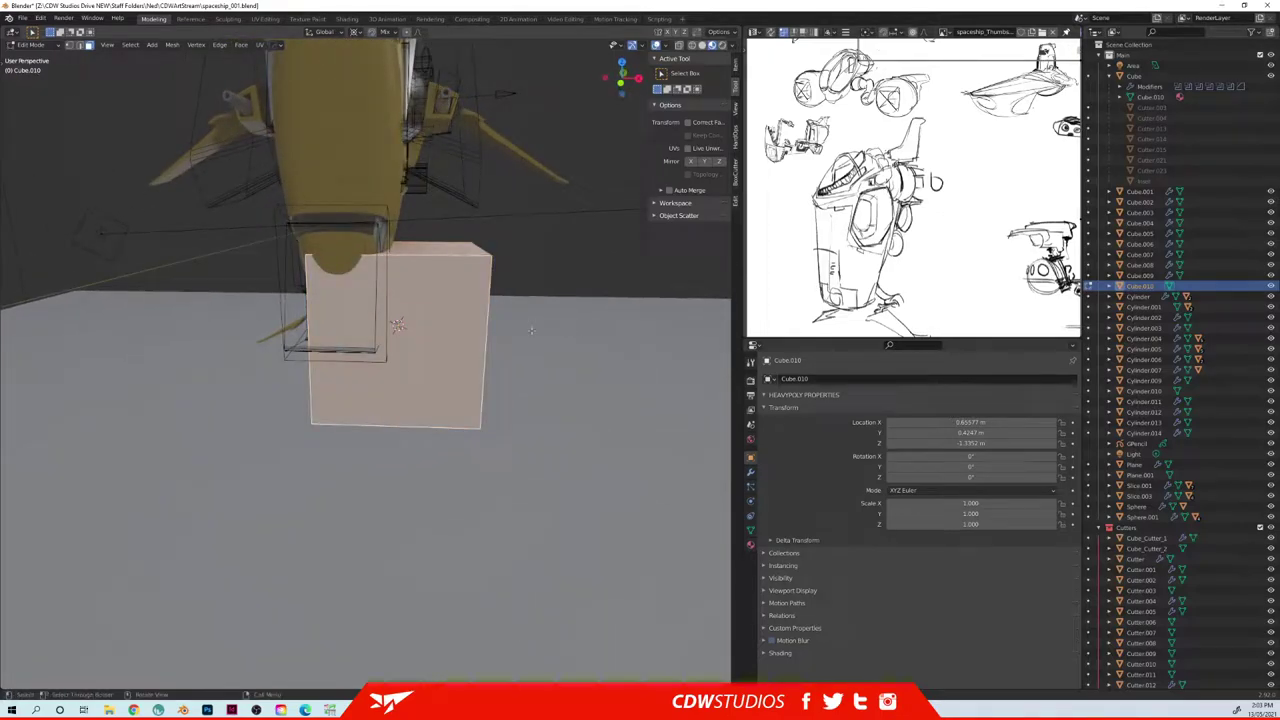
pyautogui.press('s')
pyautogui.click(404, 325)
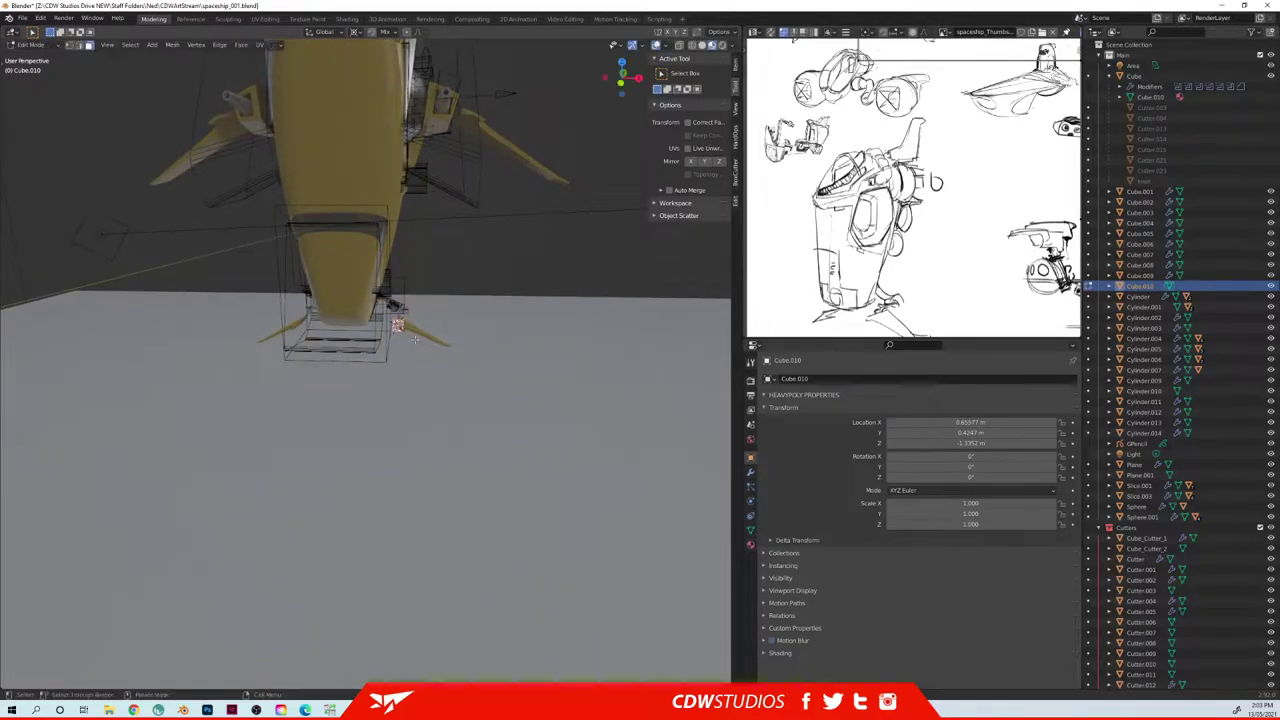
# - Extend the block upward in the front orthographic view into a bent, segmented arm, moving and rotating its end
pyautogui.moveTo(404, 325); pyautogui.dragTo(432, 375, button='middle')
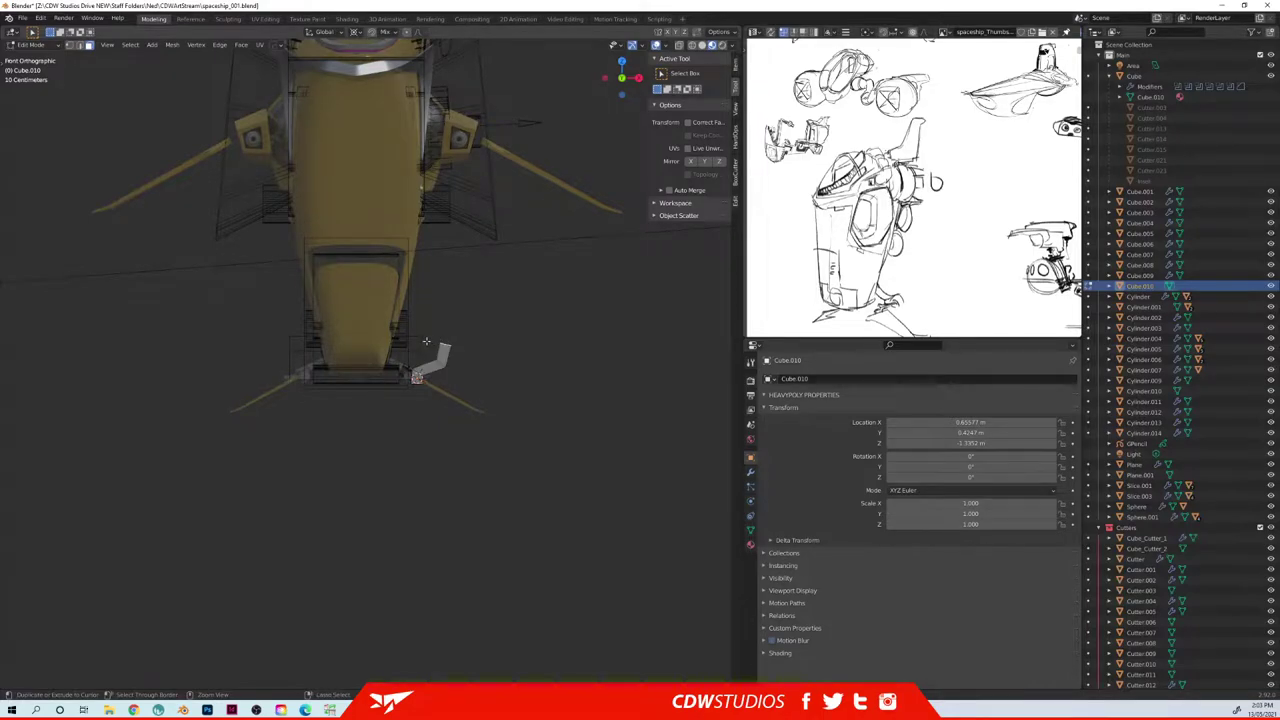
pyautogui.scroll(4, 455, 340)
pyautogui.press('g')
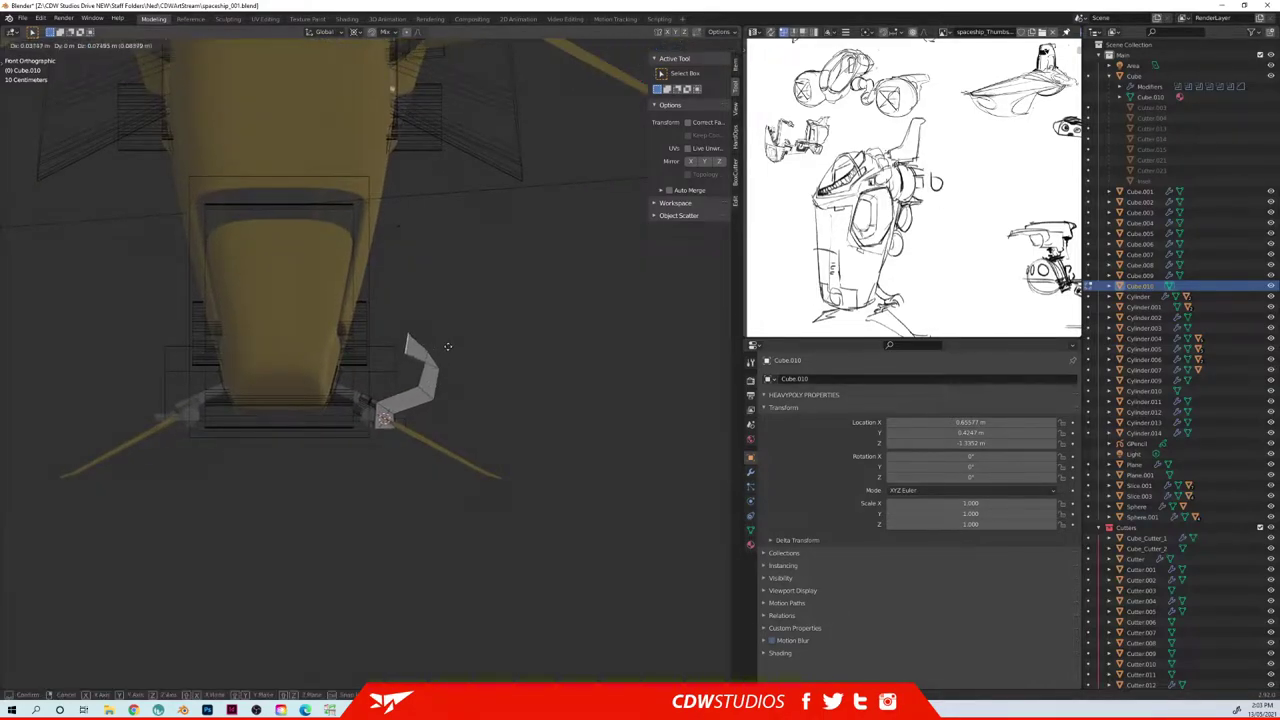
pyautogui.press('r')
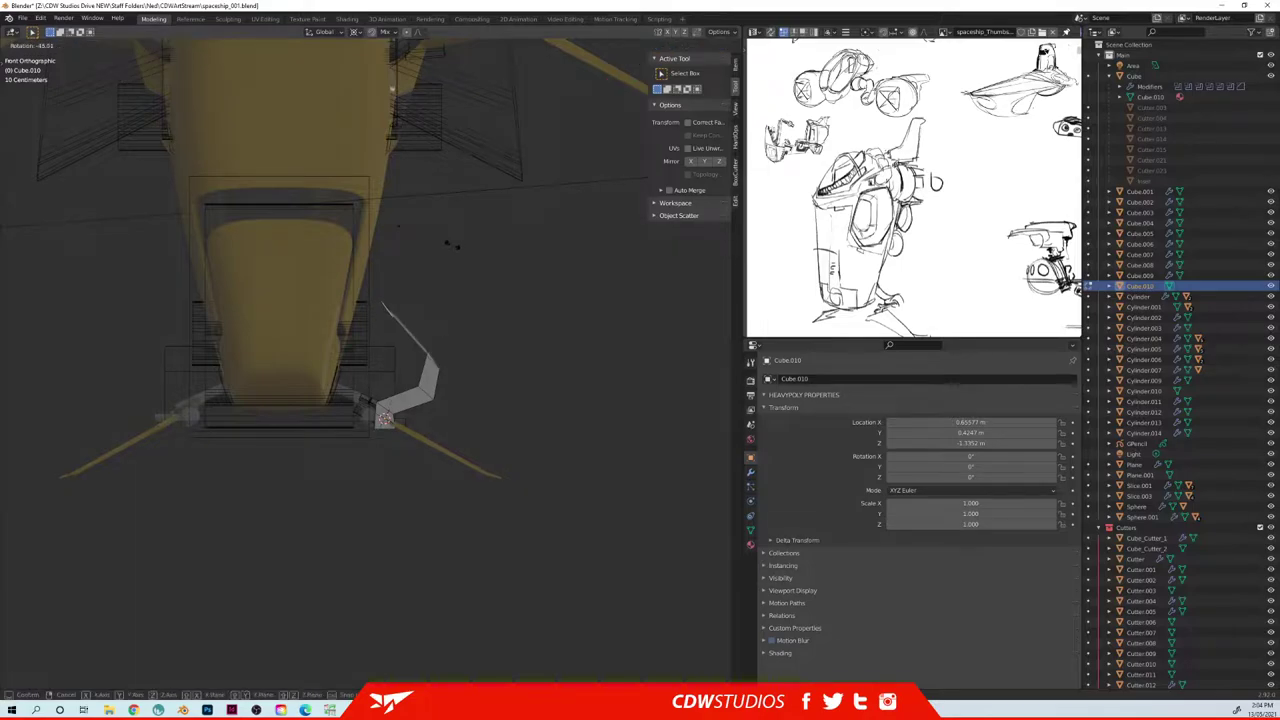
pyautogui.click(515, 365)
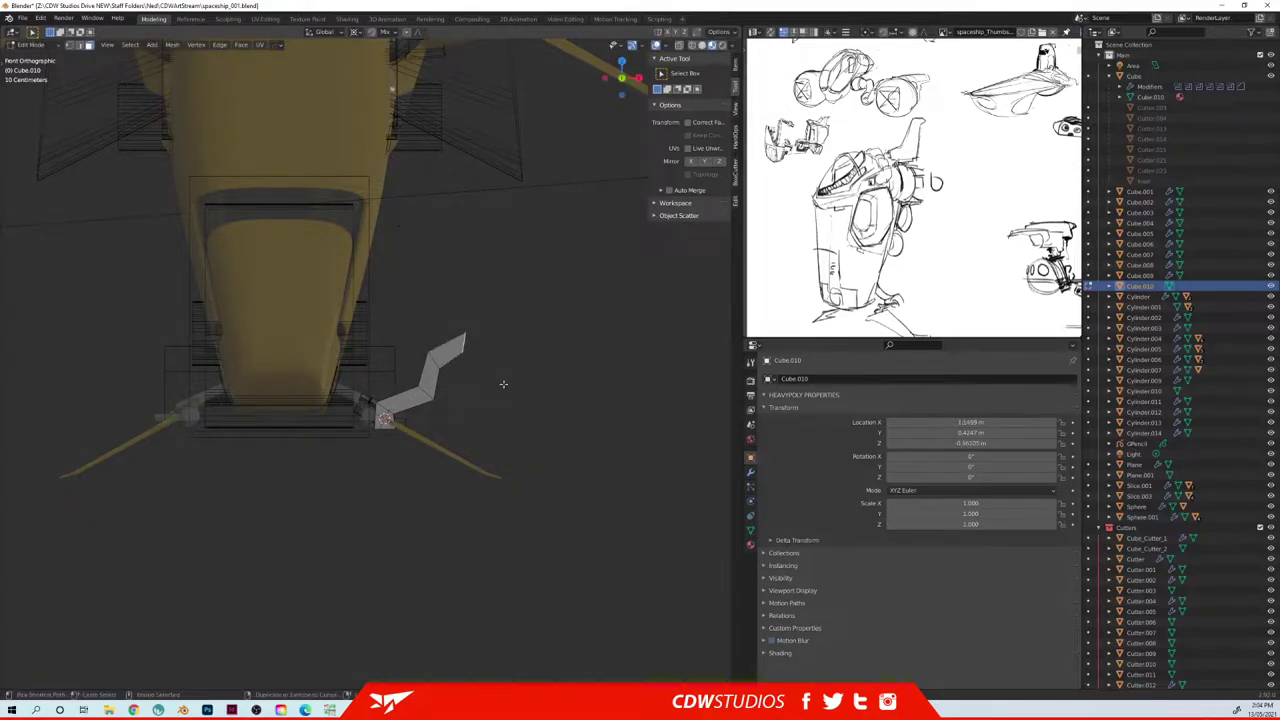
# - Move the arm's end section back over its upright segment and rotate it to straighten the tip
pyautogui.press('.')
pyautogui.click(550, 323)
pyautogui.press('g')
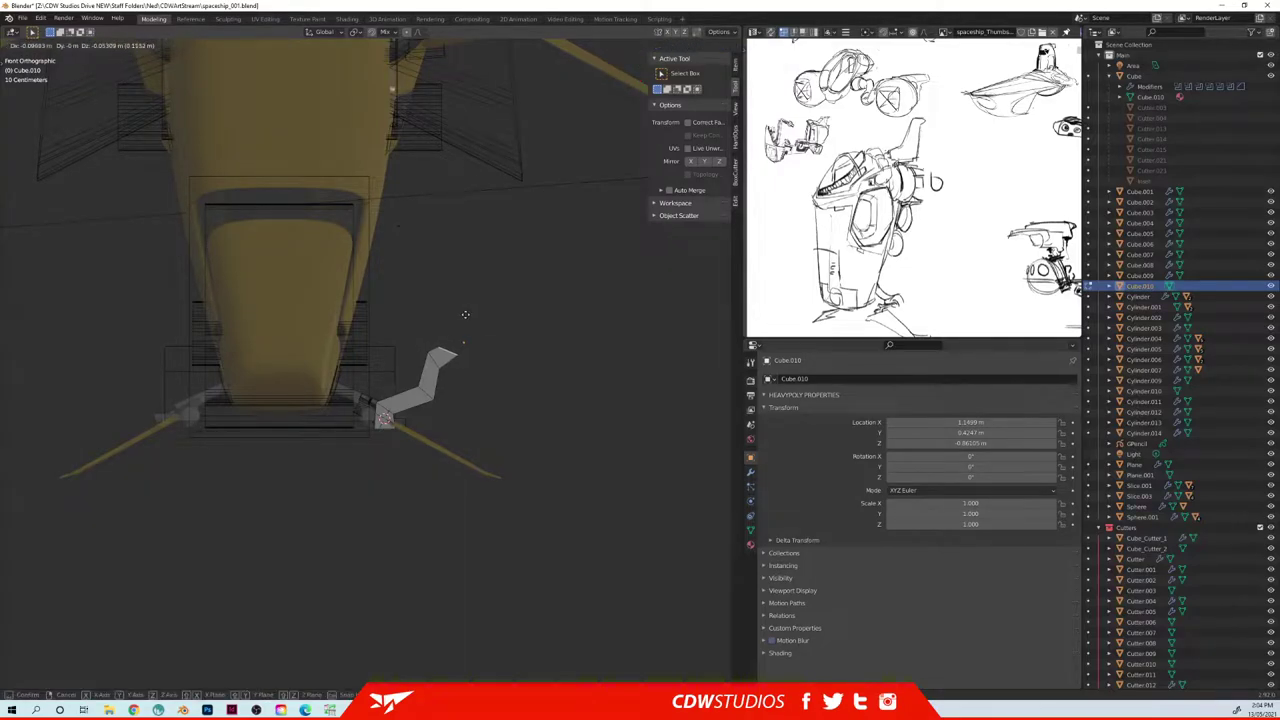
pyautogui.click(458, 310)
pyautogui.press('l')
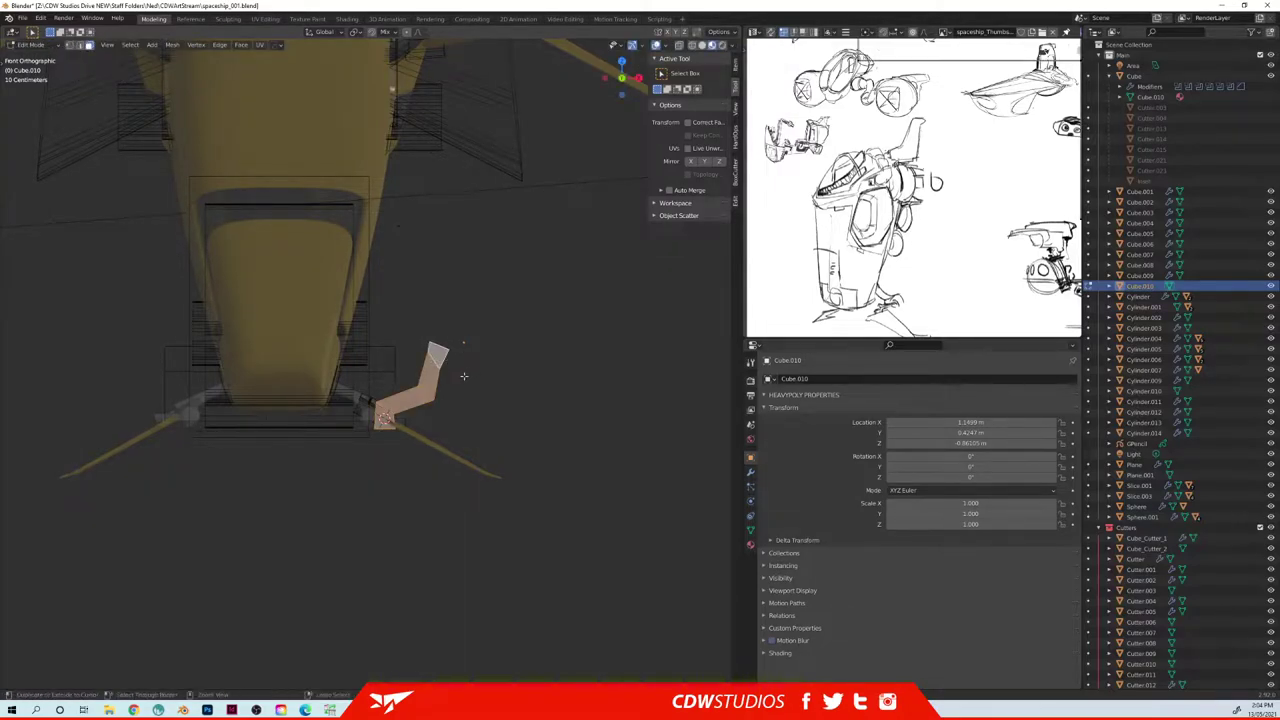
pyautogui.press('r')
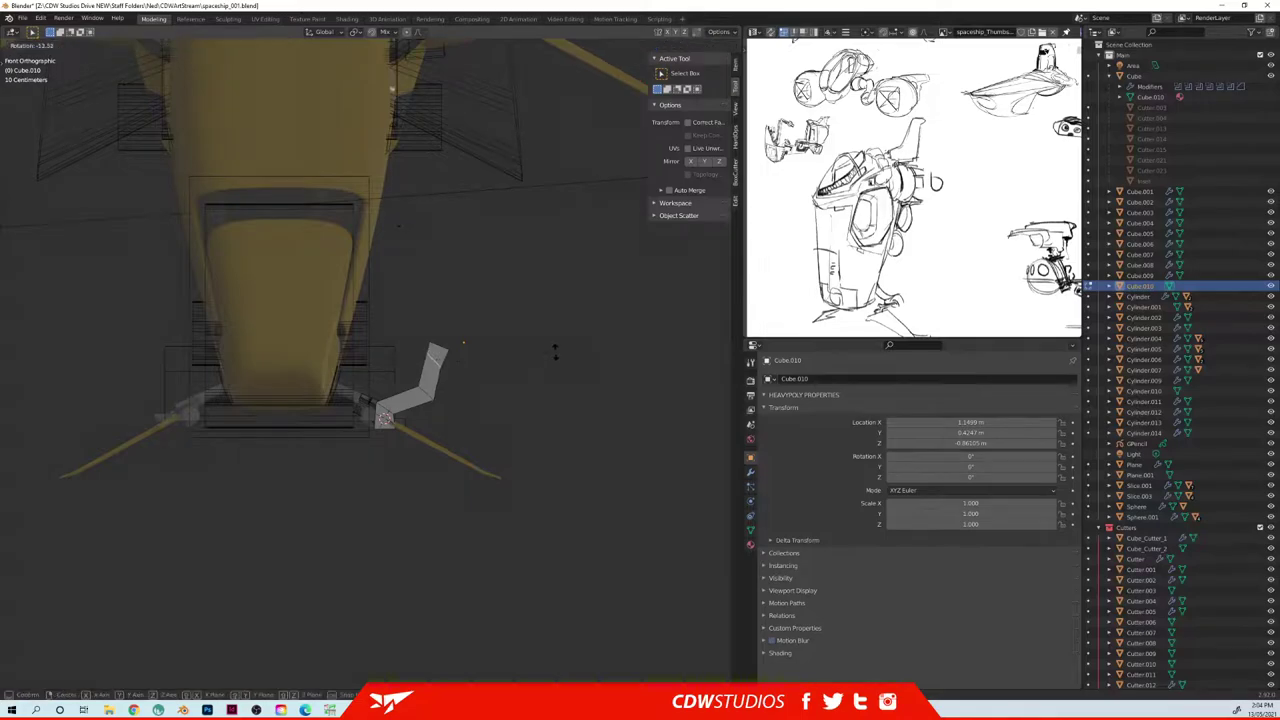
pyautogui.click(540, 300)
# - Pull the edge at the arm's tip inward and extend the arm toward the hull with another segment
pyautogui.moveTo(462, 351); pyautogui.dragTo(462, 352)
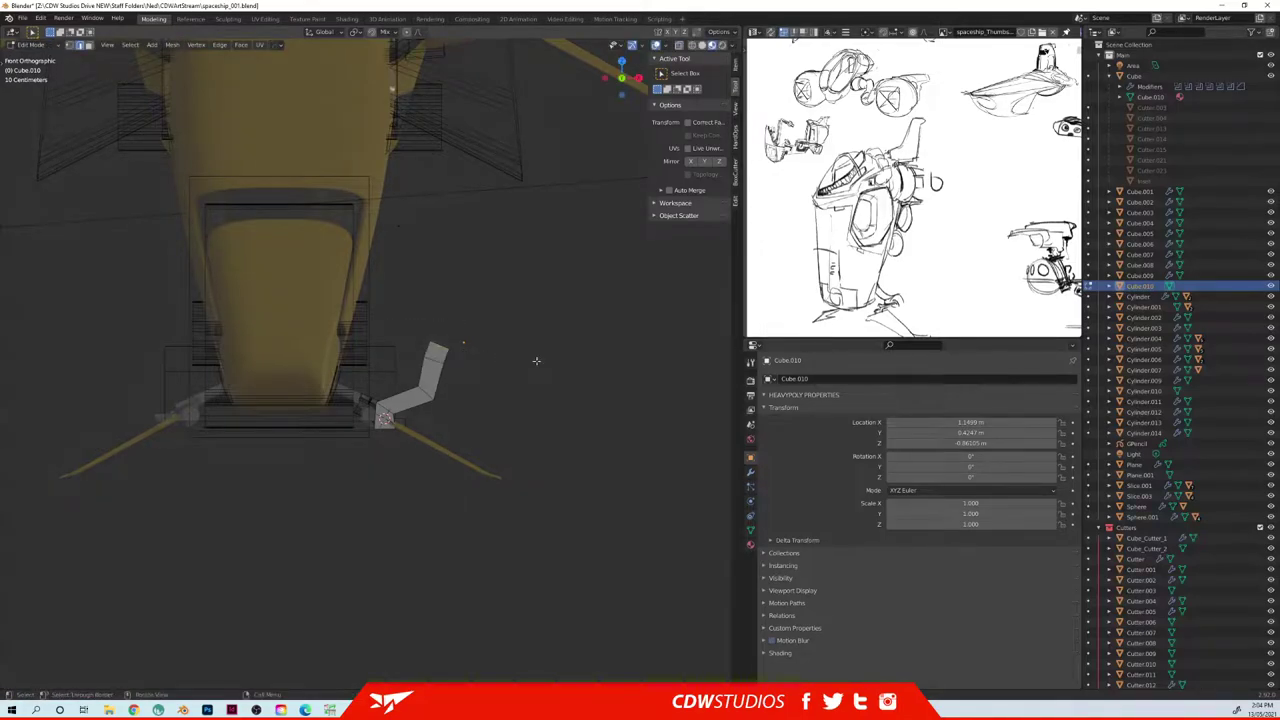
pyautogui.press('g')
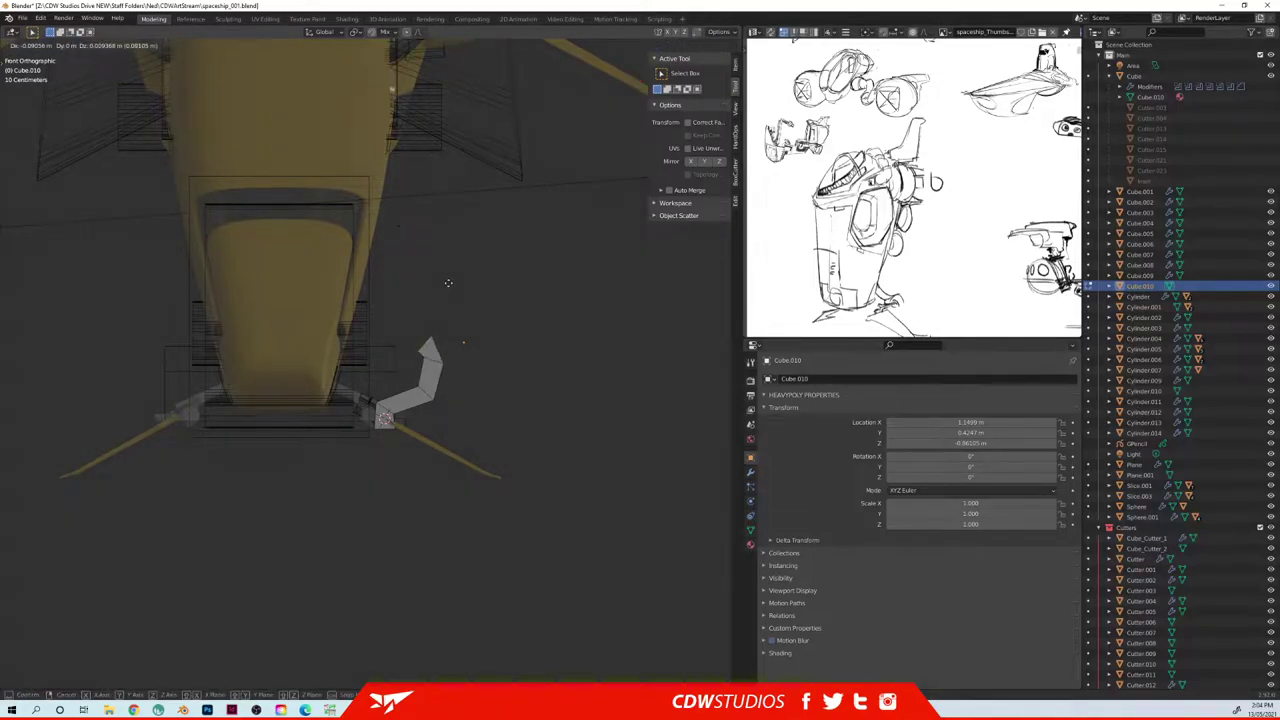
pyautogui.click(448, 283)
pyautogui.press('space')
pyautogui.click(382, 343)
# - Reposition the arm's upper corner vertices one after another in front view to form a hooked profile
pyautogui.moveTo(422, 370); pyautogui.dragTo(429, 353)
pyautogui.press('g')
pyautogui.click(441, 365)
pyautogui.moveTo(397, 305); pyautogui.dragTo(443, 357)
pyautogui.press('g')
pyautogui.click(426, 333)
pyautogui.press('g')
pyautogui.click(435, 342)
pyautogui.moveTo(431, 347); pyautogui.dragTo(462, 375)
pyautogui.press('g')
pyautogui.click(460, 362)
pyautogui.moveTo(398, 323); pyautogui.dragTo(426, 352)
pyautogui.press('g')
pyautogui.click(424, 359)
# - Slide the selected edges at the arm's upper end along the surface
pyautogui.moveTo(424, 360); pyautogui.dragTo(330, 447, button='middle')
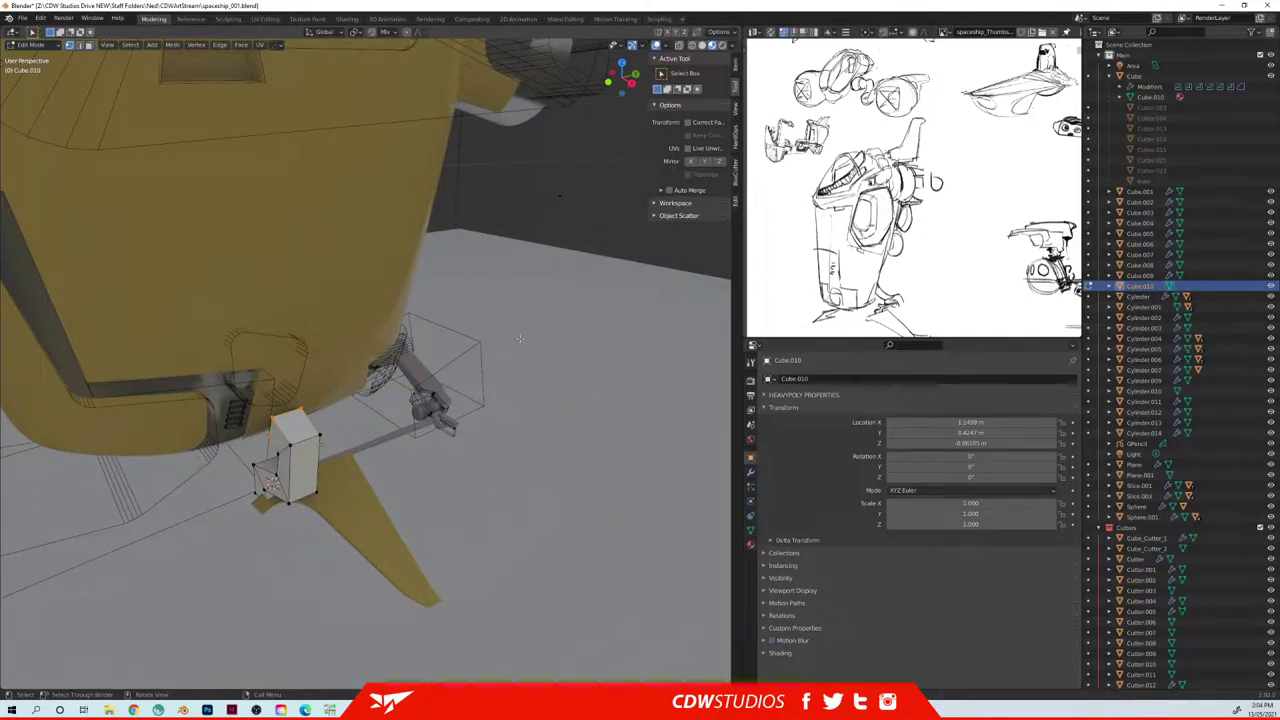
pyautogui.moveTo(318, 444); pyautogui.dragTo(462, 335, button='middle')
pyautogui.press('KP_Decimal')
pyautogui.scroll(-10, 440, 402)
pyautogui.press('g')
pyautogui.press('g')
pyautogui.click(387, 412)
# - Scale the arm's selected upper vertices along the Y axis to adjust the arm's thickness
pyautogui.press('s')
pyautogui.press('y')
pyautogui.click(401, 412)
pyautogui.press('s')
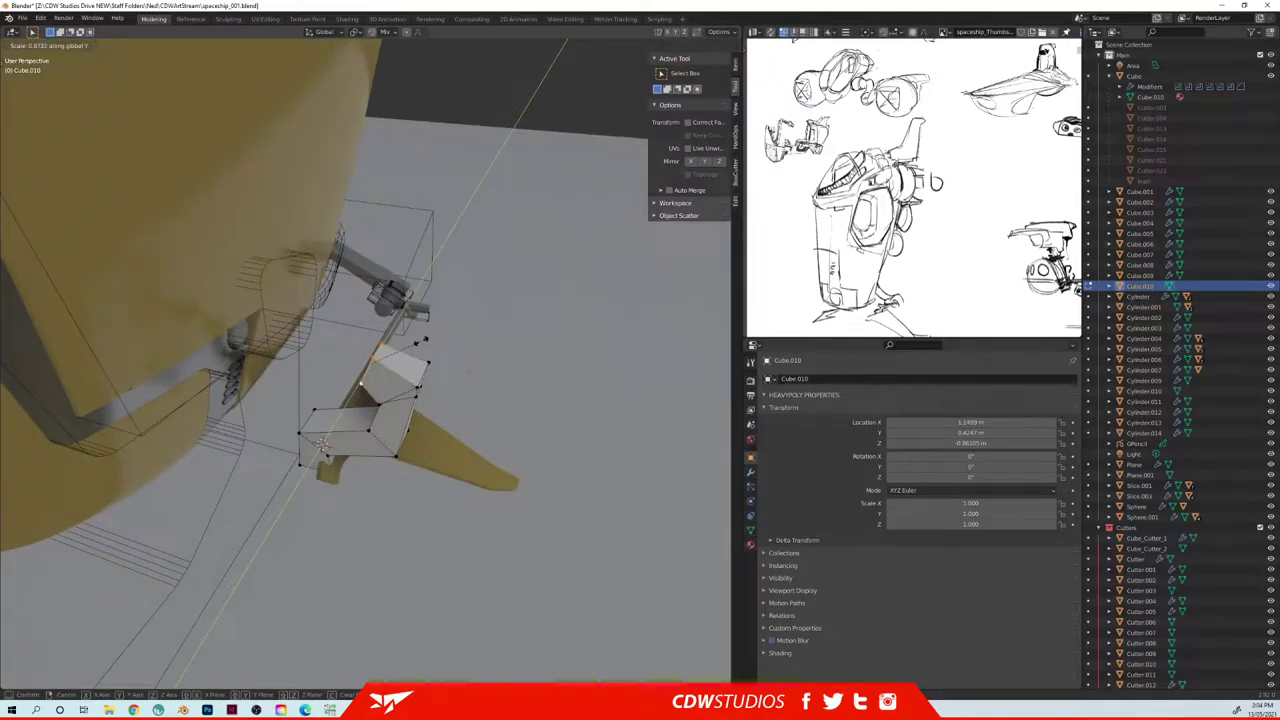
pyautogui.click(322, 443)
# - Bevel the edge loop at the arm's upper bend into a narrow band of faces
pyautogui.moveTo(322, 443); pyautogui.dragTo(295, 331, button='middle')
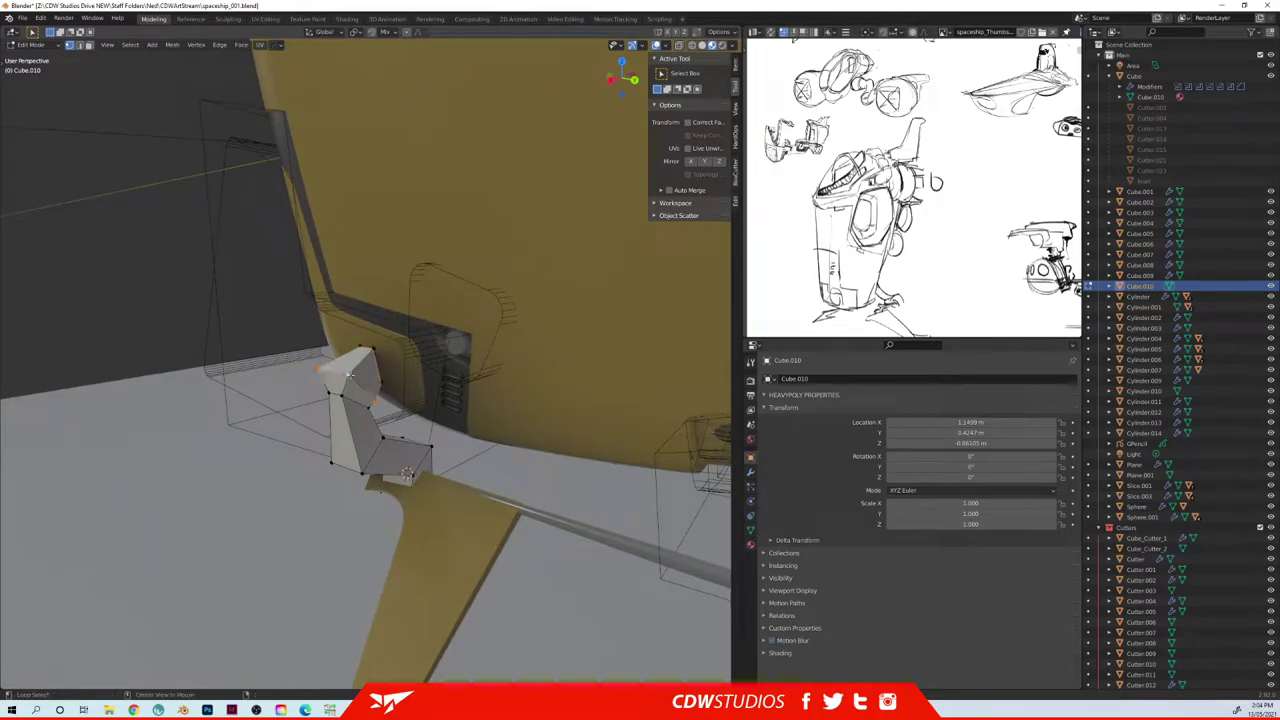
pyautogui.hotkey('ctrl', 'b')
pyautogui.press('Tab')
pyautogui.click(499, 340)
pyautogui.moveTo(499, 340); pyautogui.dragTo(398, 360, button='middle')
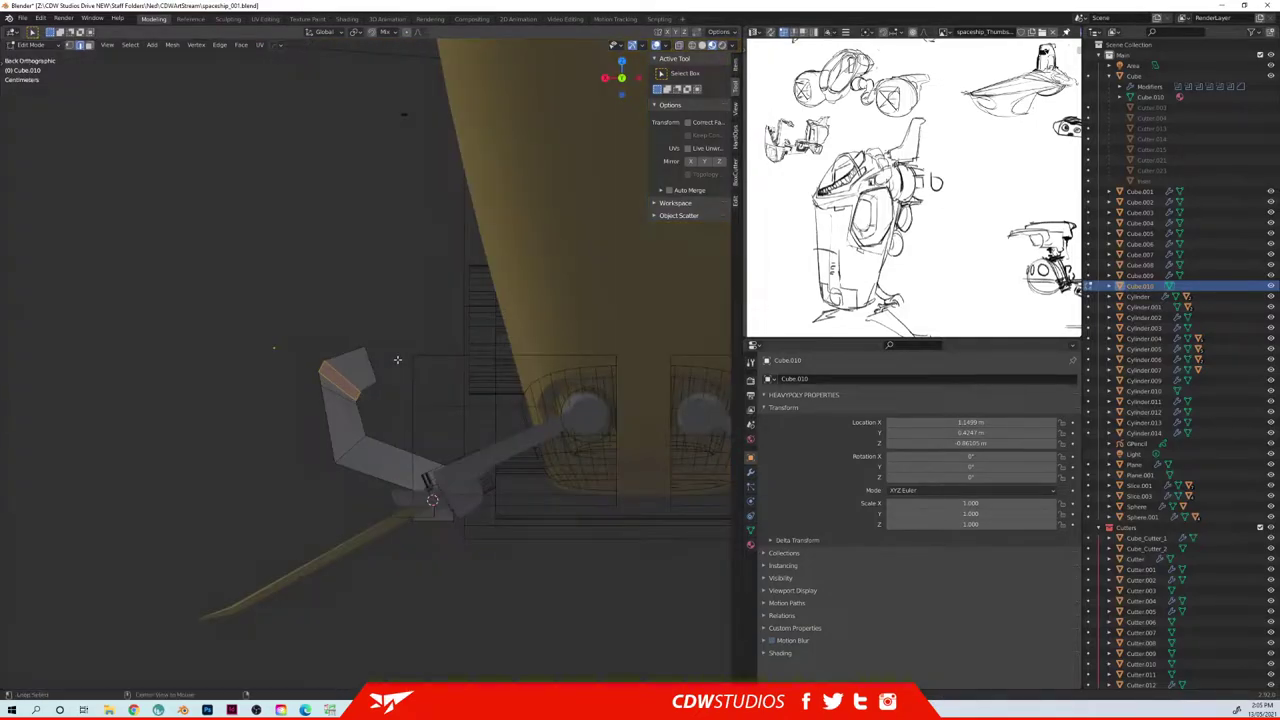
# - Add a cylinder at the arm's hooked tip, scaled to a small, short disc facing along Y
pyautogui.hotkey('shift', 'a')
pyautogui.click(382, 300)
pyautogui.press('g')
pyautogui.click(453, 339)
pyautogui.press('s')
pyautogui.click(426, 356)
pyautogui.moveTo(426, 356); pyautogui.dragTo(468, 341, button='middle')
pyautogui.press('s')
pyautogui.click(475, 358)
# - Inset the cylinder's end caps and open a hole through the middle to make a ring
pyautogui.click(405, 357)
pyautogui.press('space')
pyautogui.click(389, 358)
pyautogui.press('i')
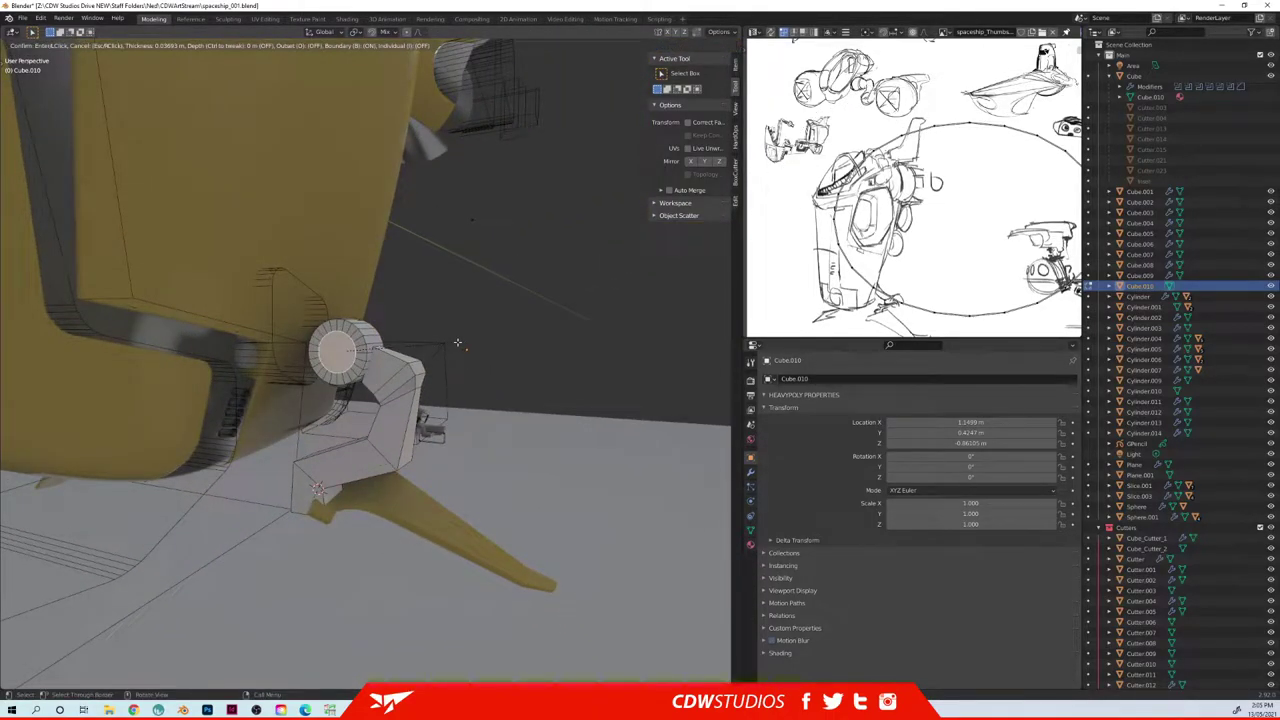
pyautogui.click(464, 347)
pyautogui.moveTo(464, 347); pyautogui.dragTo(468, 350, button='middle')
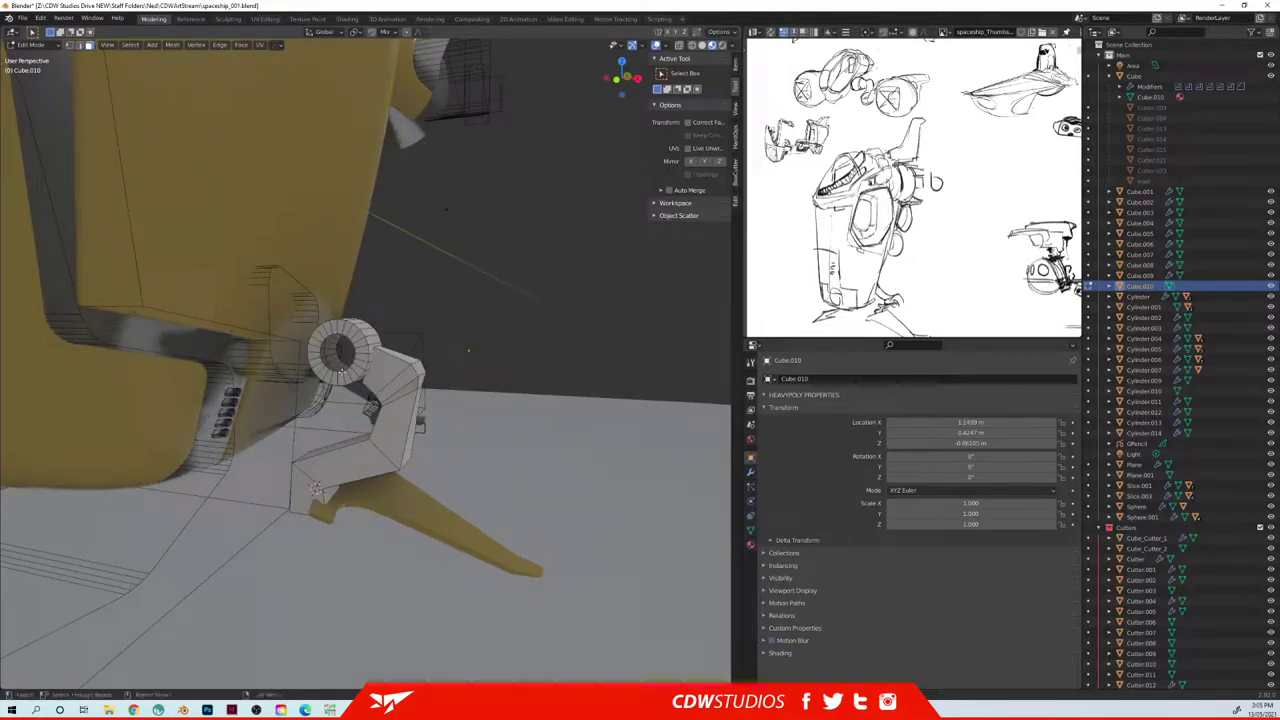
# - Create a band around the middle of the ring's outer wall and raise it with Shrink/Fatten
pyautogui.press('space')
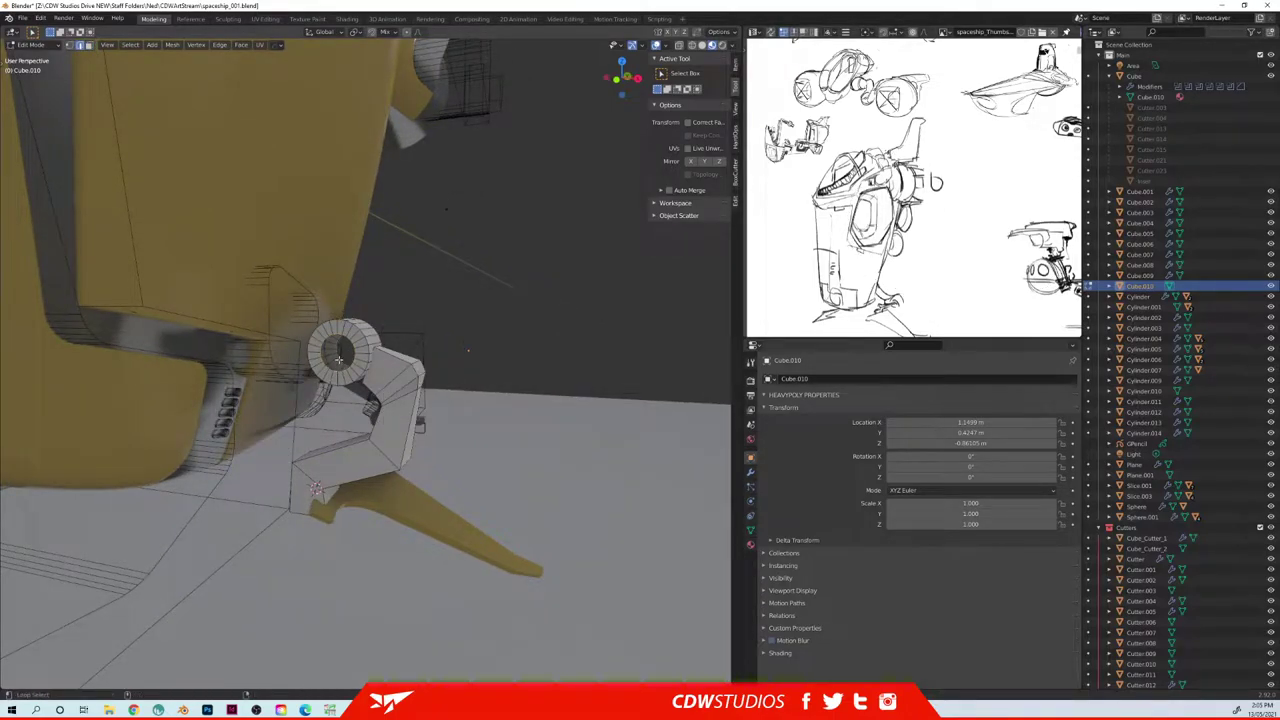
pyautogui.moveTo(468, 350); pyautogui.dragTo(432, 353, button='middle')
pyautogui.press('Escape')
pyautogui.click(448, 326)
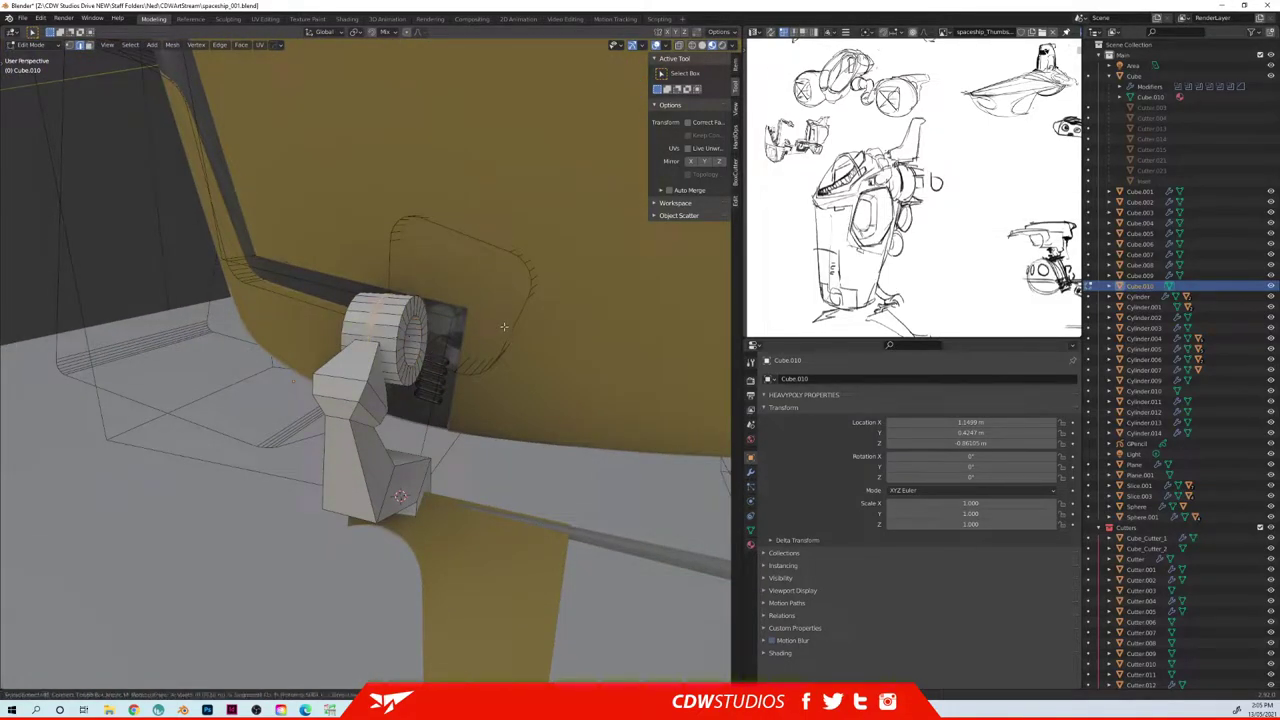
pyautogui.hotkey('alt', 's')
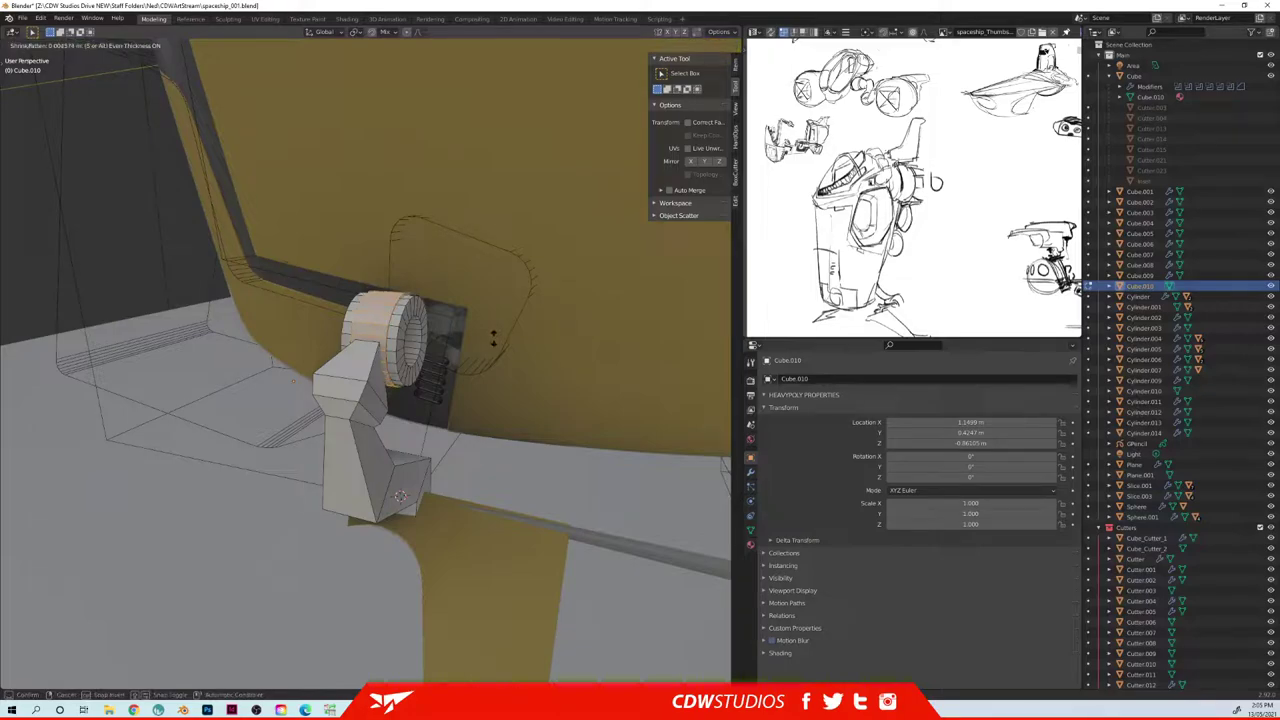
pyautogui.click(426, 284)
# - Adjust the edge loops around the ring's raised band and scale them along the Y axis
pyautogui.moveTo(510, 352); pyautogui.dragTo(478, 366, button='middle')
pyautogui.press('g')
pyautogui.press('g')
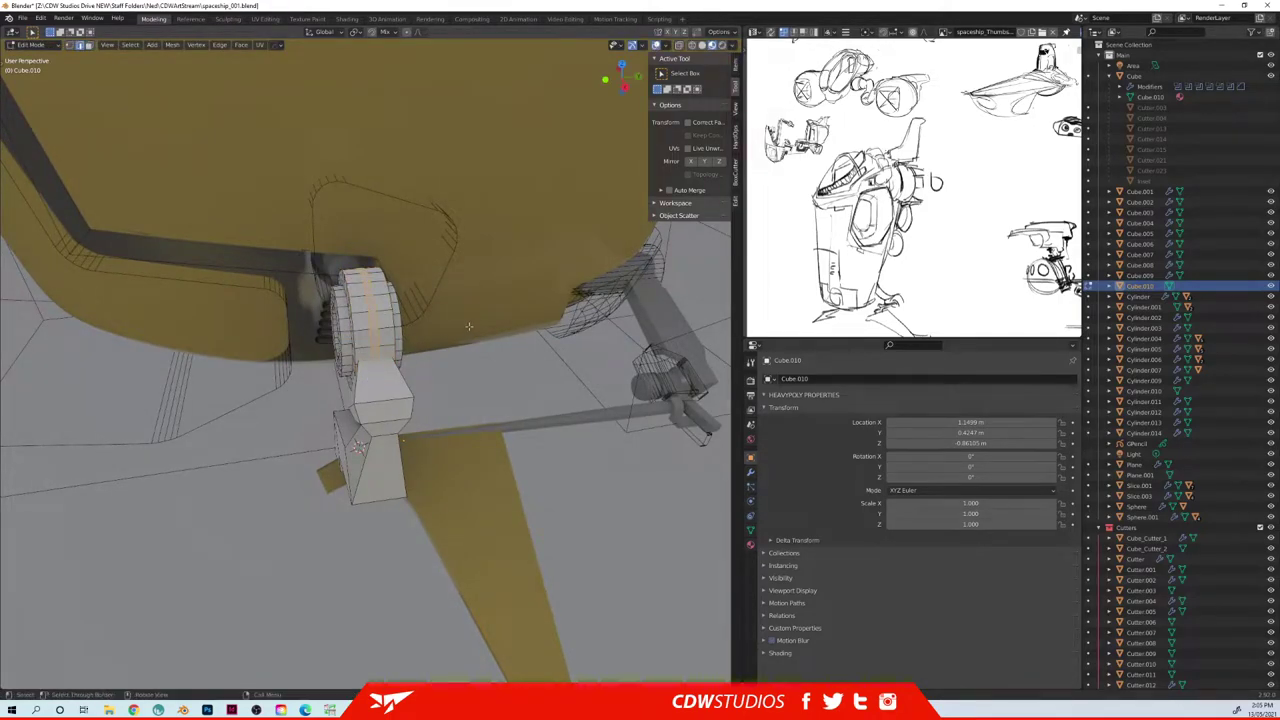
pyautogui.moveTo(470, 323); pyautogui.dragTo(351, 331, button='middle')
pyautogui.moveTo(495, 325); pyautogui.dragTo(410, 330, button='middle')
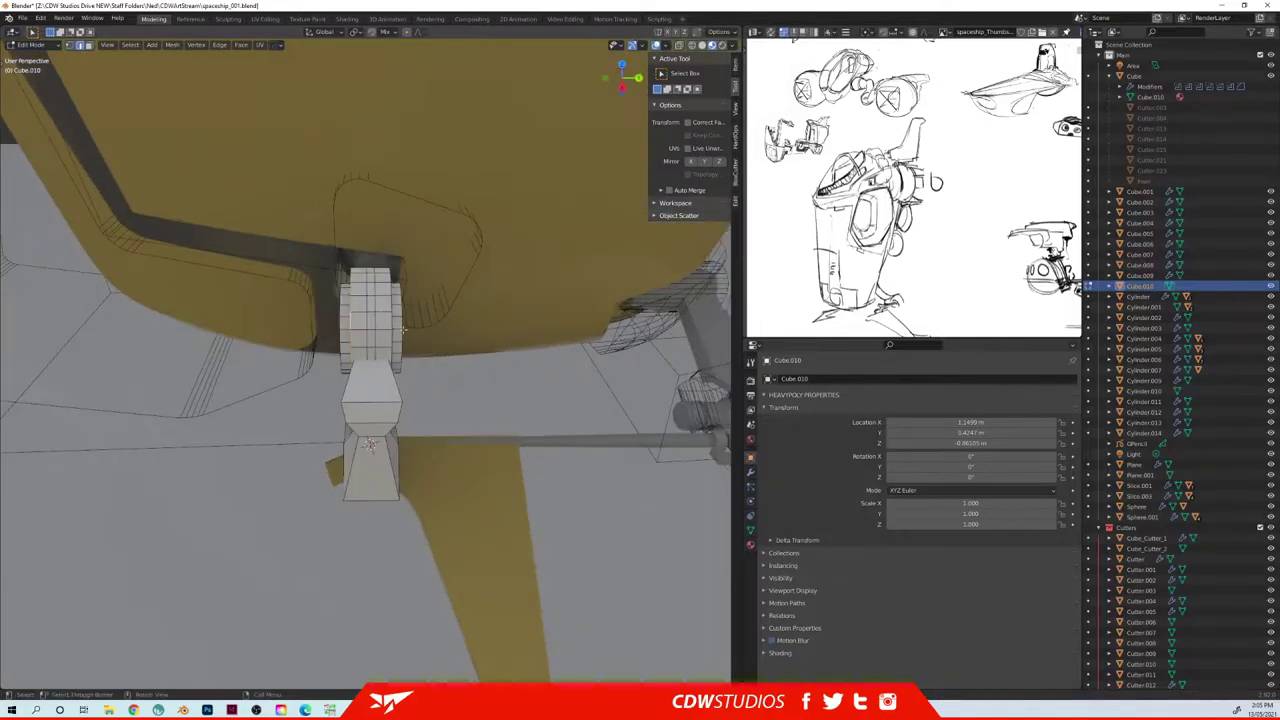
pyautogui.moveTo(495, 330); pyautogui.dragTo(505, 320, button='middle')
pyautogui.press('s')
pyautogui.press('y')
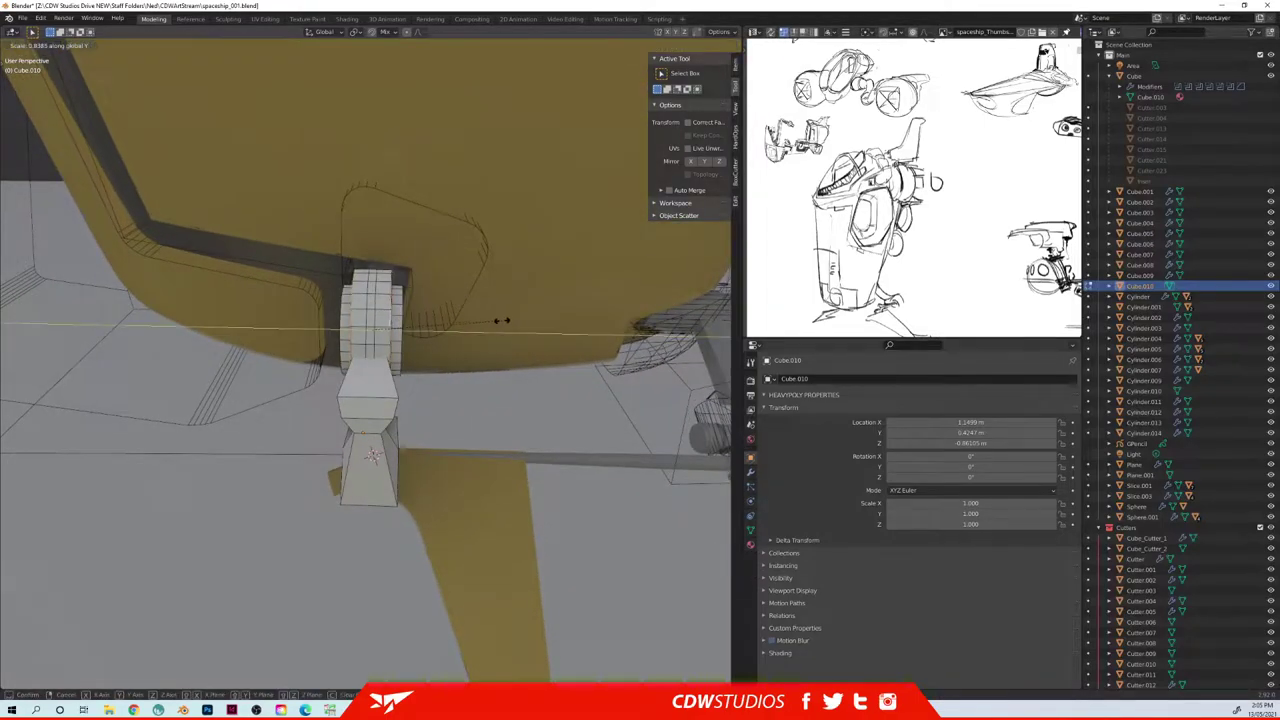
pyautogui.click(372, 456)
# - Move the ring so that it sits directly on the arm's hooked tip
pyautogui.moveTo(372, 456); pyautogui.dragTo(392, 346, button='middle')
pyautogui.scroll(-3, 392, 346)
pyautogui.press('l')
pyautogui.press('g')
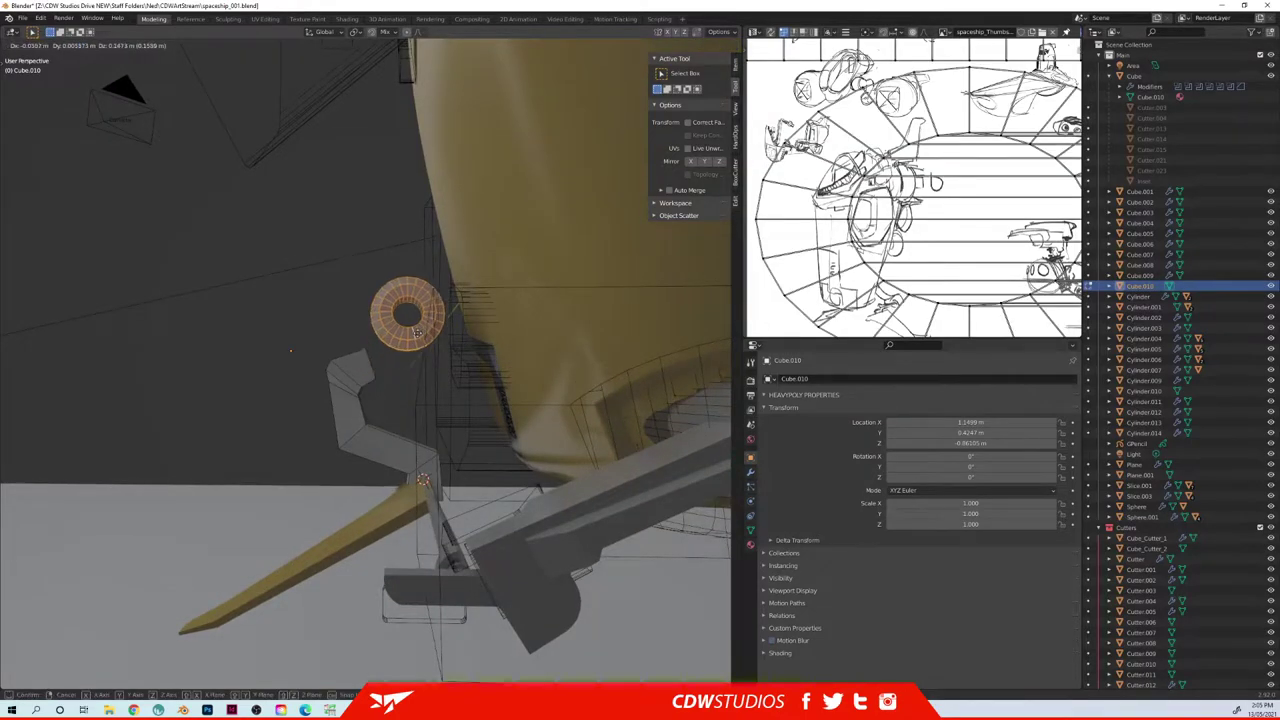
pyautogui.click(388, 363)
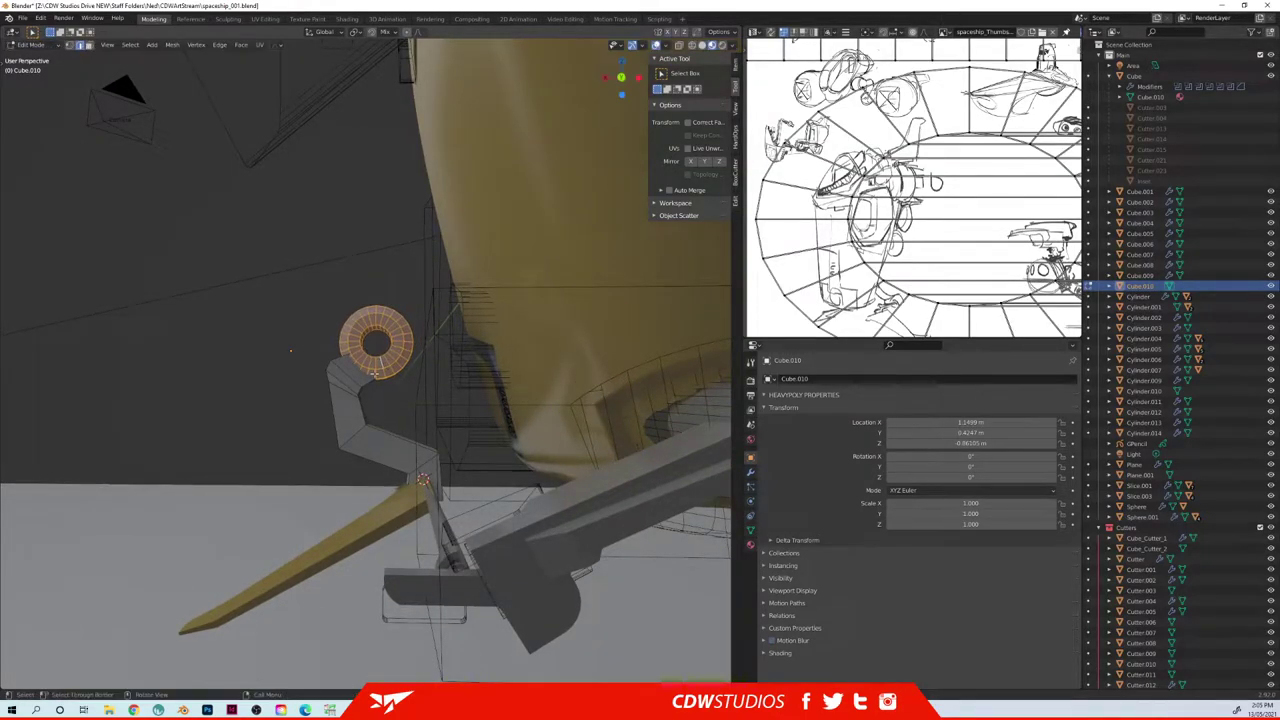
pyautogui.moveTo(388, 363); pyautogui.dragTo(452, 385, button='middle')
# - Move the whole hooked arm below the rear of the hull, beside the existing landing leg
pyautogui.press('Tab')
pyautogui.moveTo(280, 400); pyautogui.dragTo(430, 373, button='middle')
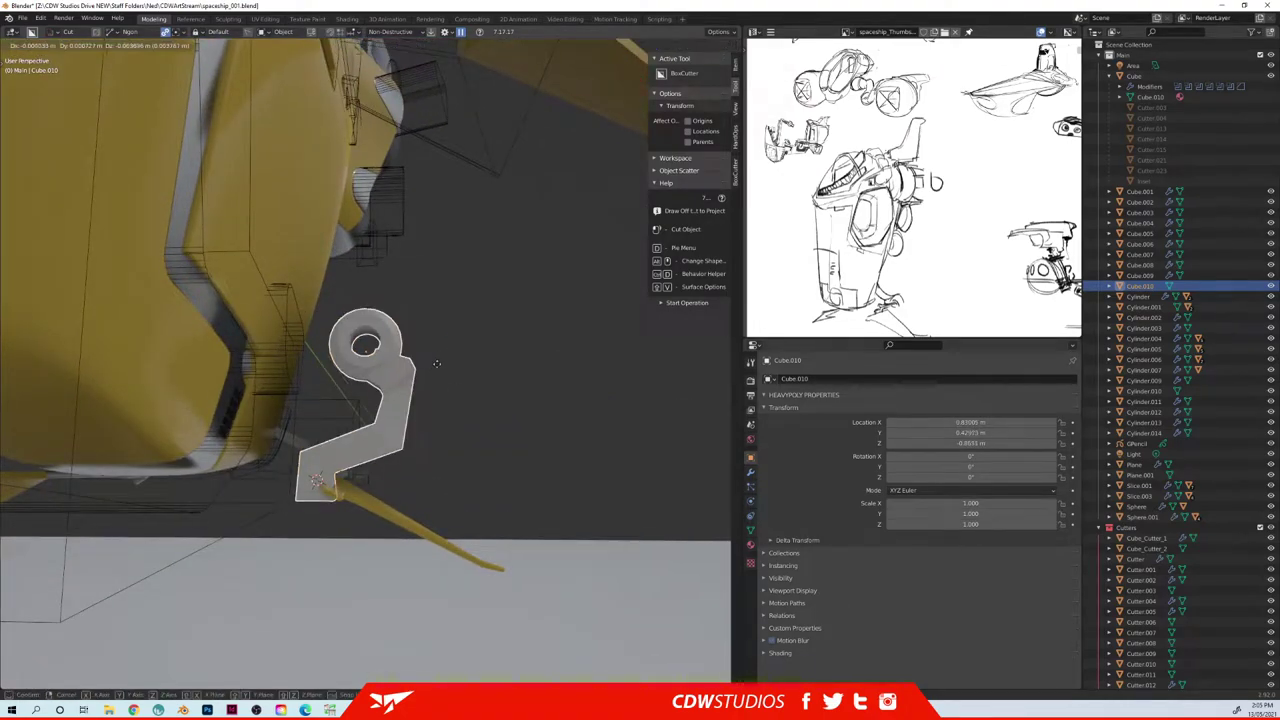
pyautogui.press('g')
pyautogui.click(387, 465)
pyautogui.moveTo(387, 465); pyautogui.dragTo(420, 443, button='middle')
pyautogui.scroll(-5, 386, 401)
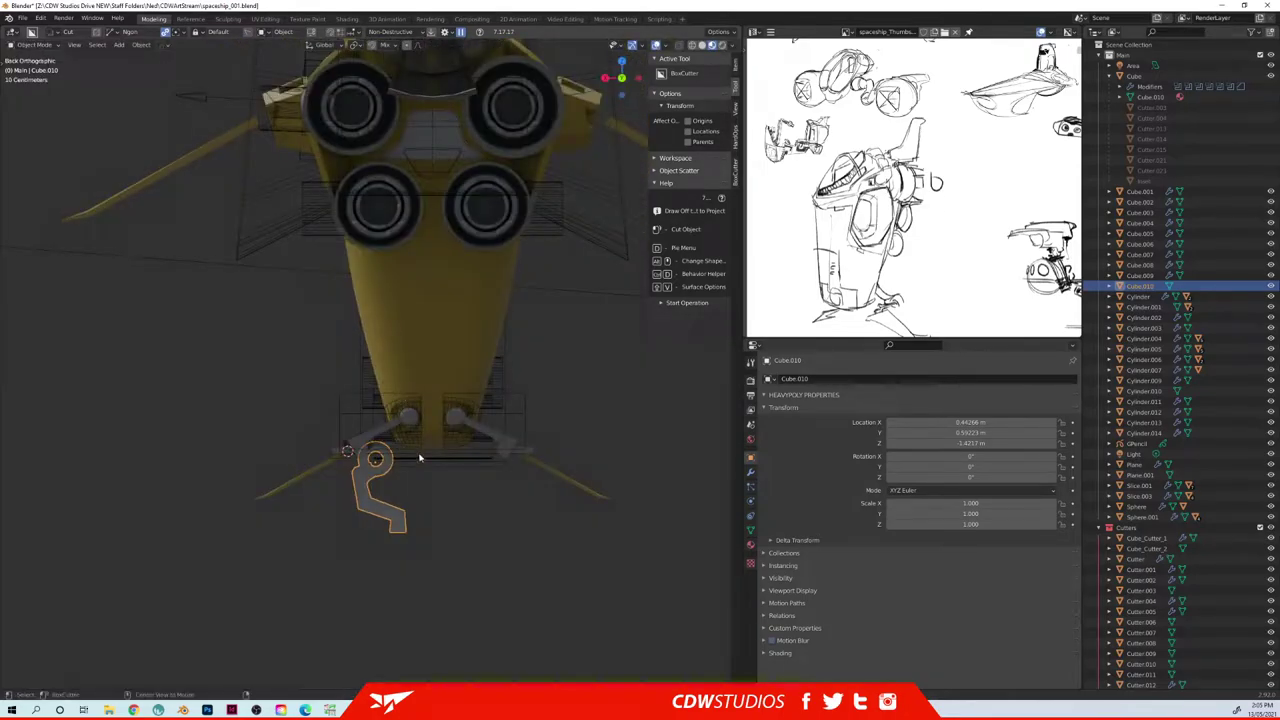
pyautogui.scroll(4, 391, 516)
pyautogui.press('Tab')
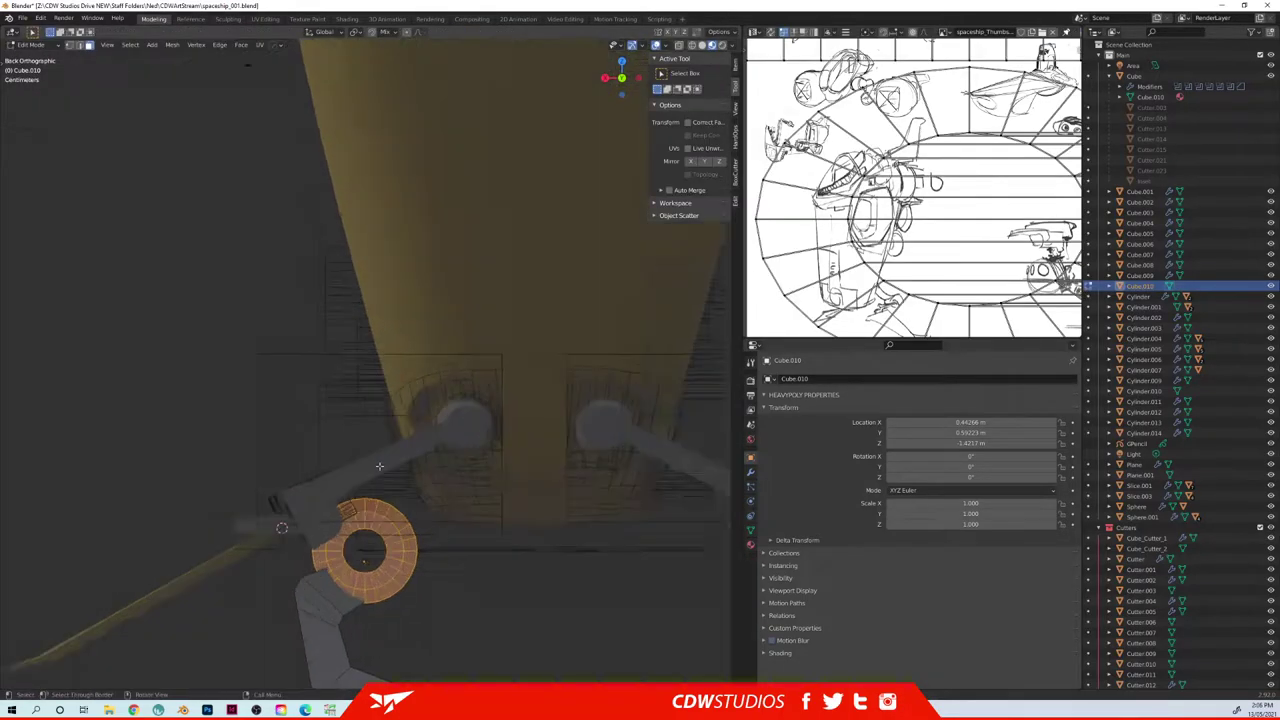
pyautogui.scroll(3, 380, 463)
pyautogui.keyDown('shift'); pyautogui.moveTo(381, 463); pyautogui.dragTo(393, 404, button='middle'); pyautogui.keyUp('shift')
# - Rotate the arm in the back view so it hangs at an angle, and fit its ring close under the hull
pyautogui.press('Tab')
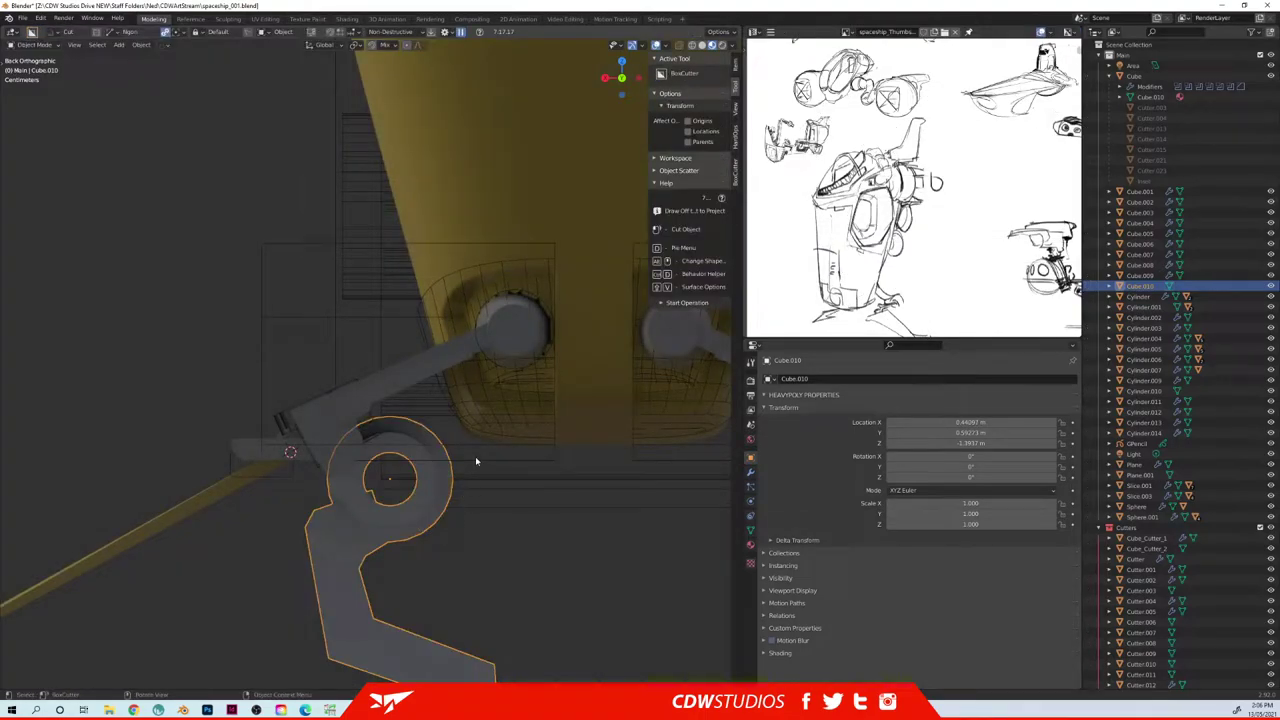
pyautogui.scroll(-2, 500, 457)
pyautogui.press('r')
pyautogui.click(507, 521)
pyautogui.press('g')
pyautogui.click(414, 491)
pyautogui.moveTo(414, 491); pyautogui.dragTo(379, 484, button='middle')
pyautogui.press('z')
pyautogui.click(468, 525)
pyautogui.moveTo(470, 530); pyautogui.dragTo(371, 436, button='middle')
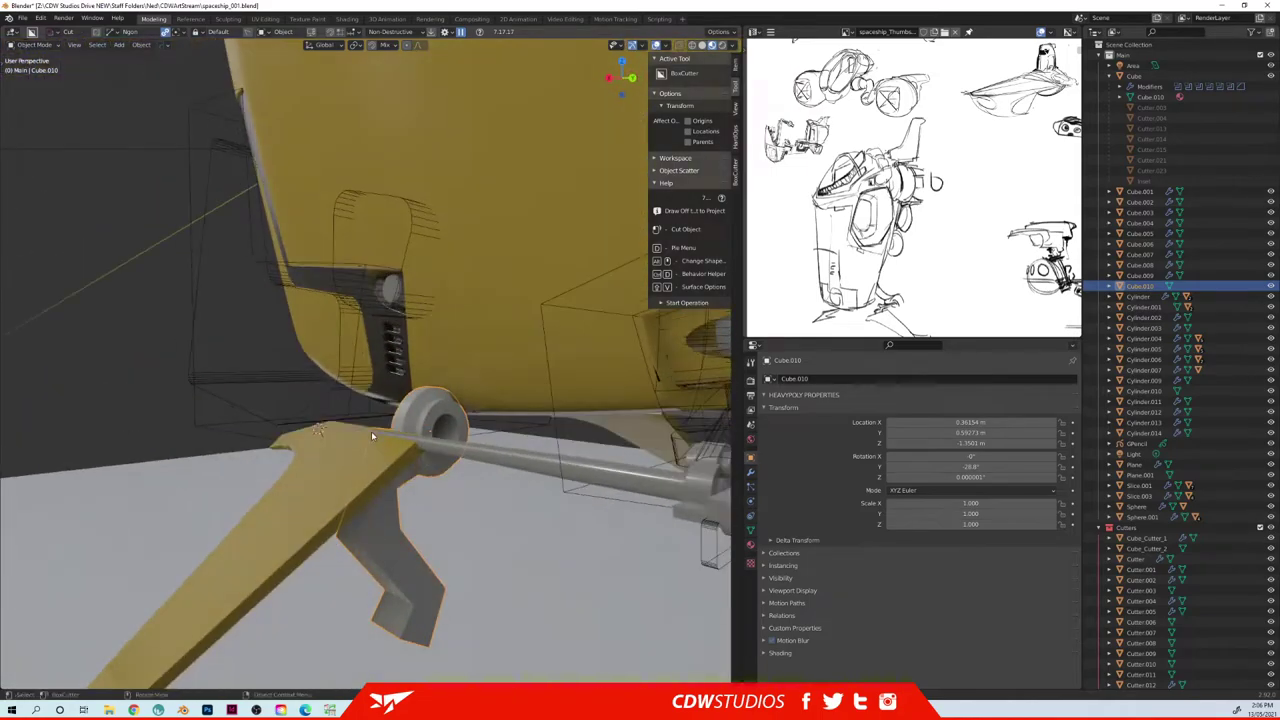
# - Mirror the arm to the hull's other side and move it about 0.43 m rearward along Y
pyautogui.scroll(-8, 371, 436)
pyautogui.hotkey('shift', 'x')
pyautogui.click(492, 429)
pyautogui.moveTo(457, 464); pyautogui.dragTo(441, 437, button='middle')
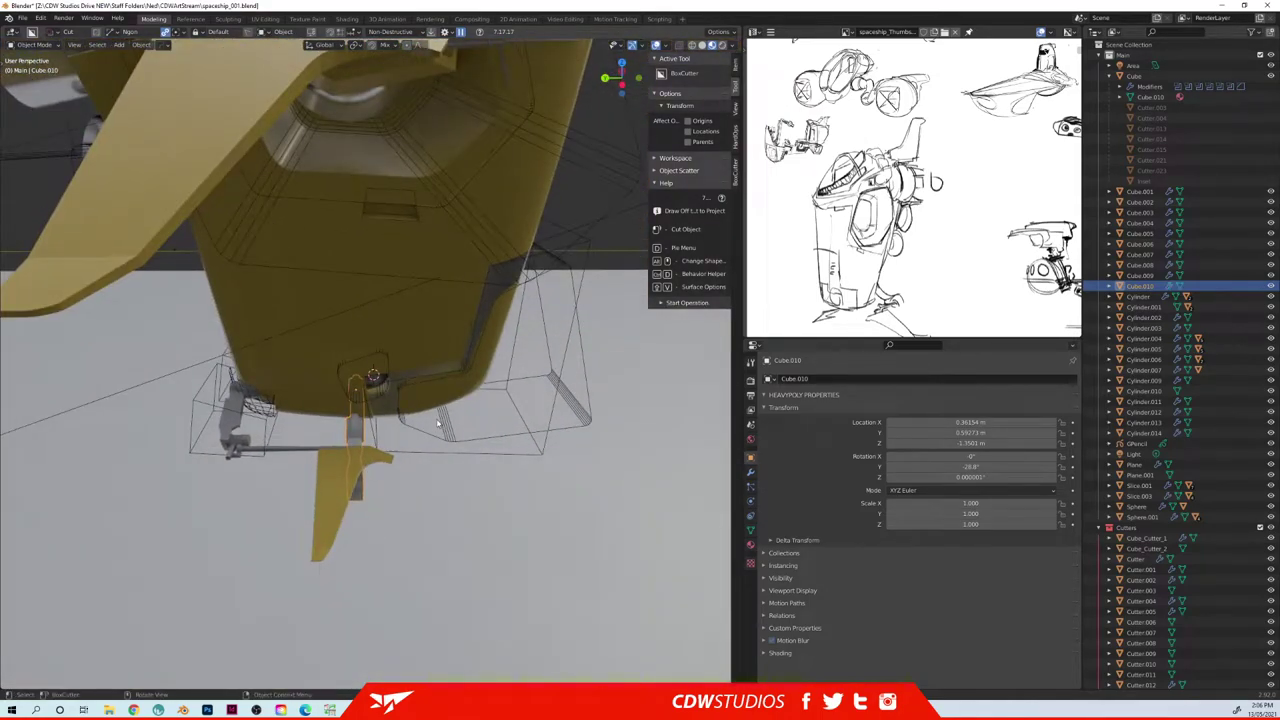
pyautogui.scroll(-6, 439, 426)
pyautogui.scroll(4, 440, 430)
pyautogui.press('g')
pyautogui.press('y')
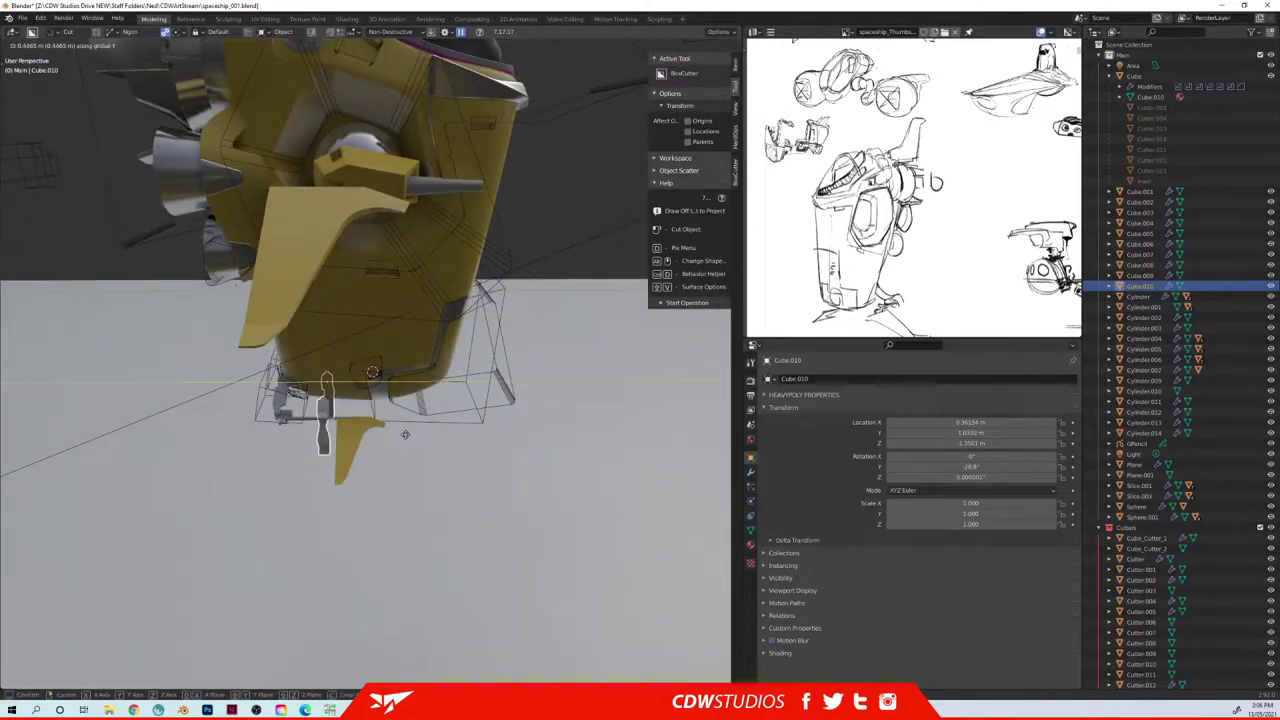
pyautogui.click(406, 436)
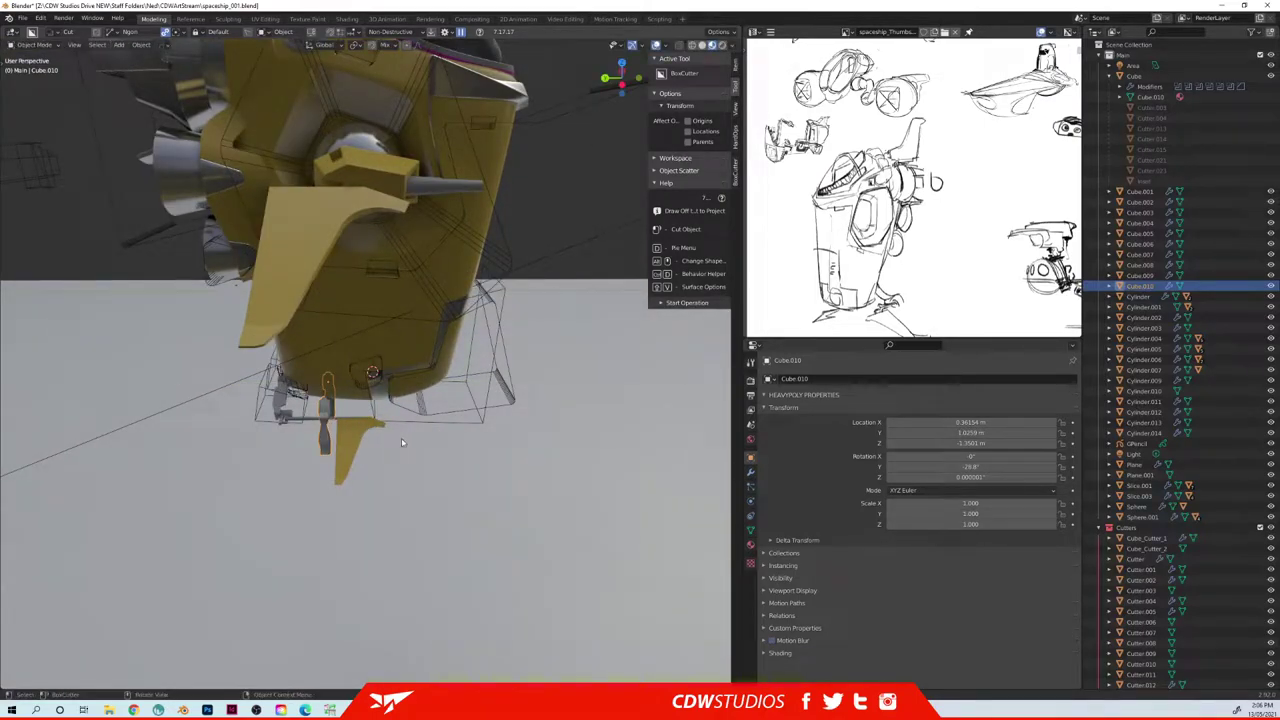
pyautogui.moveTo(421, 443); pyautogui.dragTo(418, 445, button='middle')
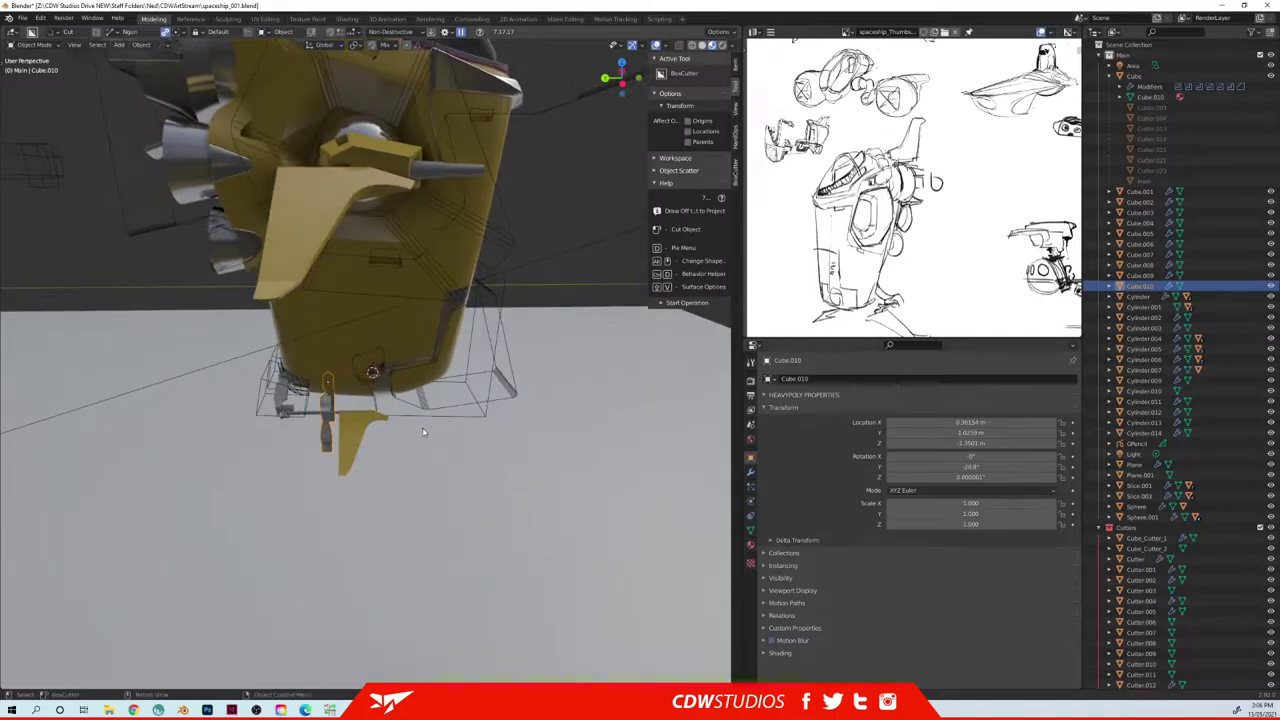
# - Tilt the arm about the X axis and move it along X closer to the hull's centre
pyautogui.press('r')
pyautogui.press('x')
pyautogui.click(402, 468)
pyautogui.moveTo(374, 489); pyautogui.dragTo(405, 468, button='middle')
pyautogui.press('g')
pyautogui.press('x')
pyautogui.click(446, 407)
# - Bevel the edge loop at the arm's middle bend into a band, shrink the band inward and bevel its edges
pyautogui.hotkey('ctrl', 'space')
pyautogui.click(437, 463)
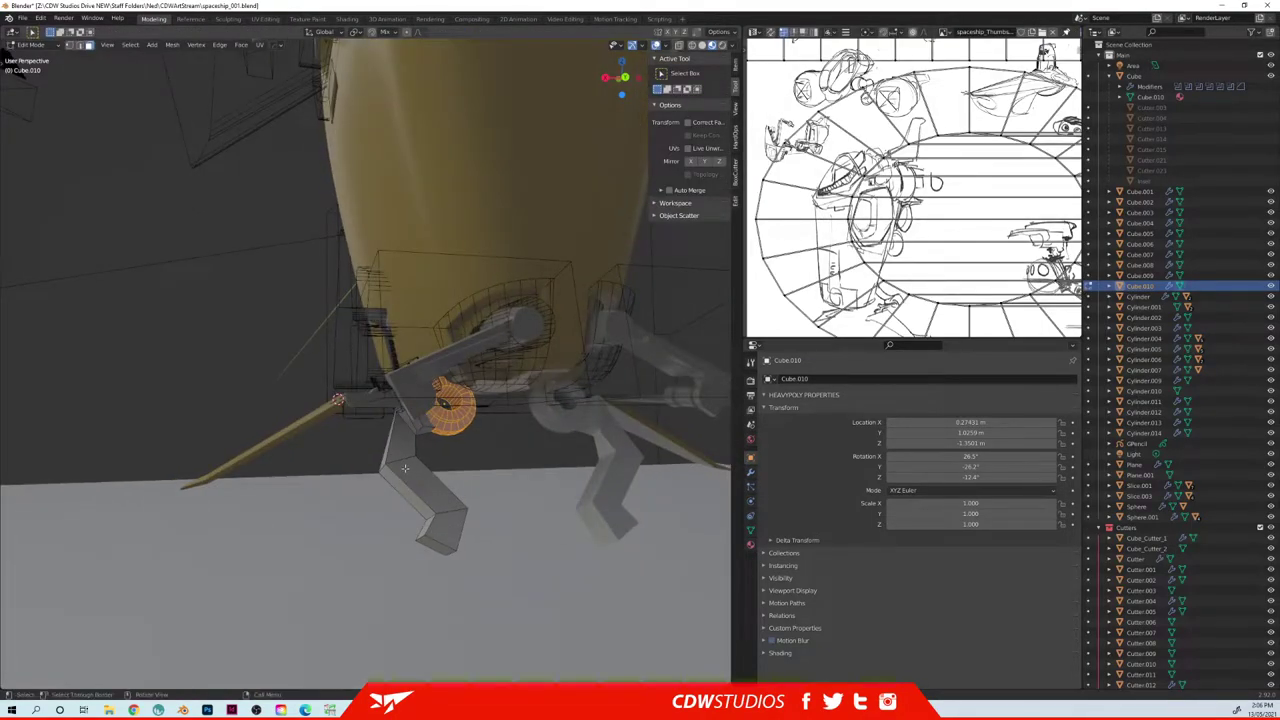
pyautogui.keyDown('alt'); pyautogui.click(419, 464); pyautogui.keyUp('alt')
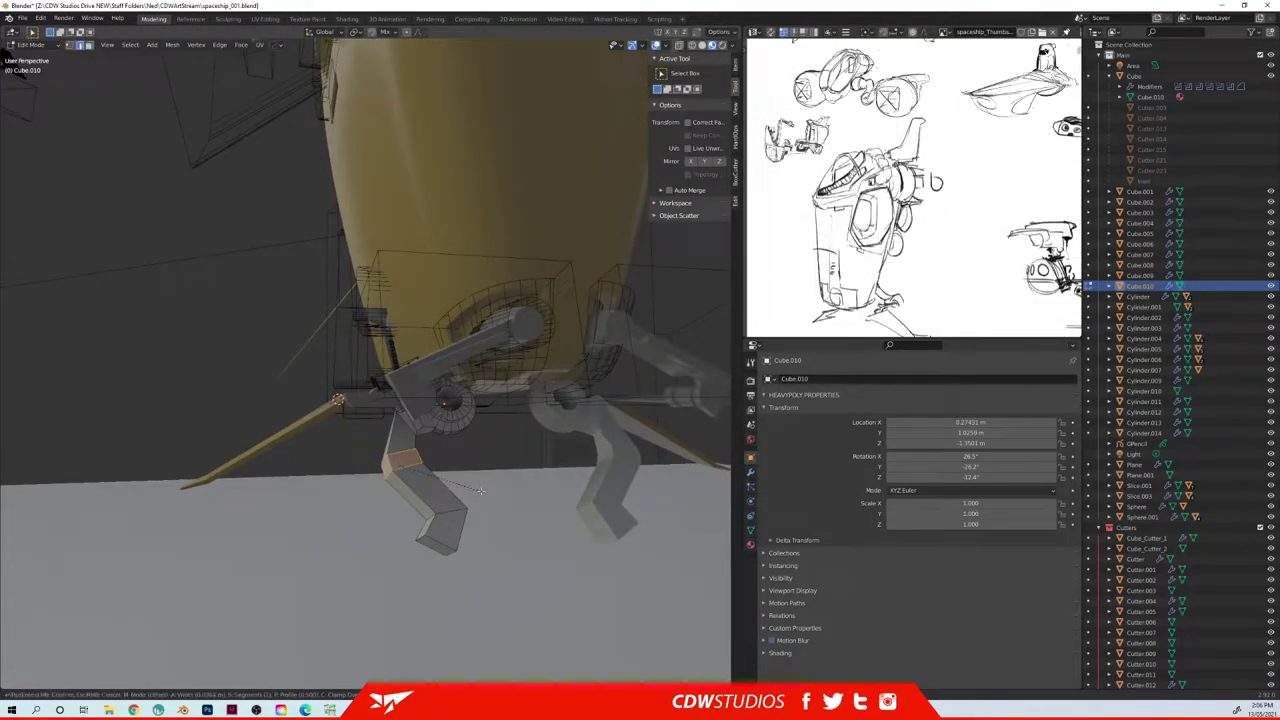
pyautogui.hotkey('alt', 's')
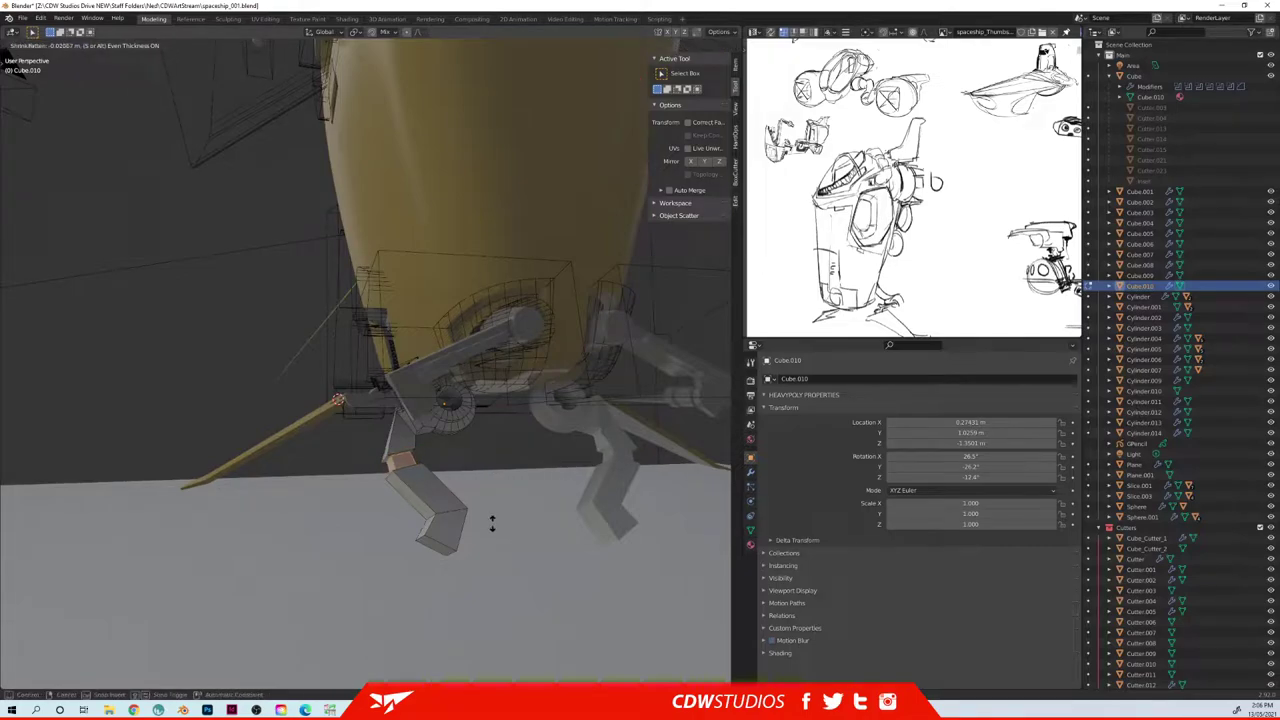
pyautogui.click(492, 526)
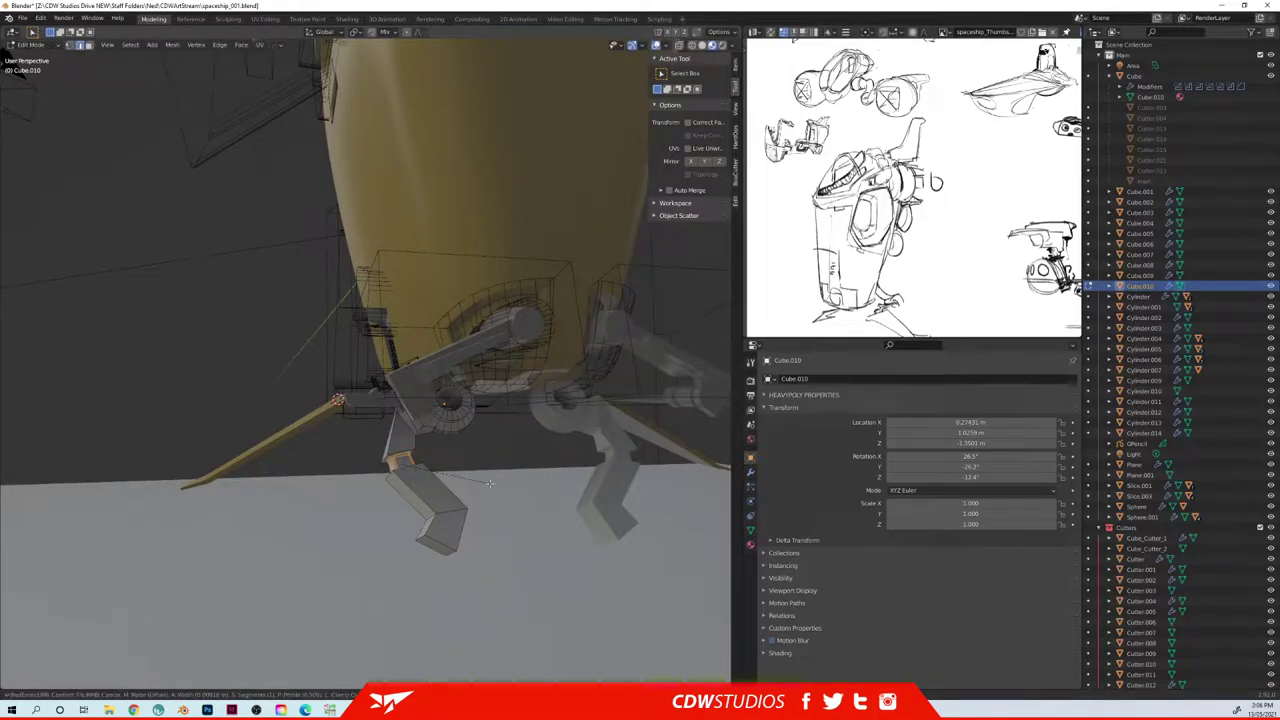
pyautogui.press('Tab')
pyautogui.moveTo(411, 497)
pyautogui.mouseDown(button='middle')
pyautogui.moveTo(457, 518)
pyautogui.moveTo(470, 486)
pyautogui.moveTo(551, 477)
pyautogui.moveTo(415, 492)
pyautogui.moveTo(458, 566)
pyautogui.mouseUp(button='middle')
# - Add a small plane to the arm's mesh and move it vertically down towards the arm's lower end
pyautogui.press('Tab')
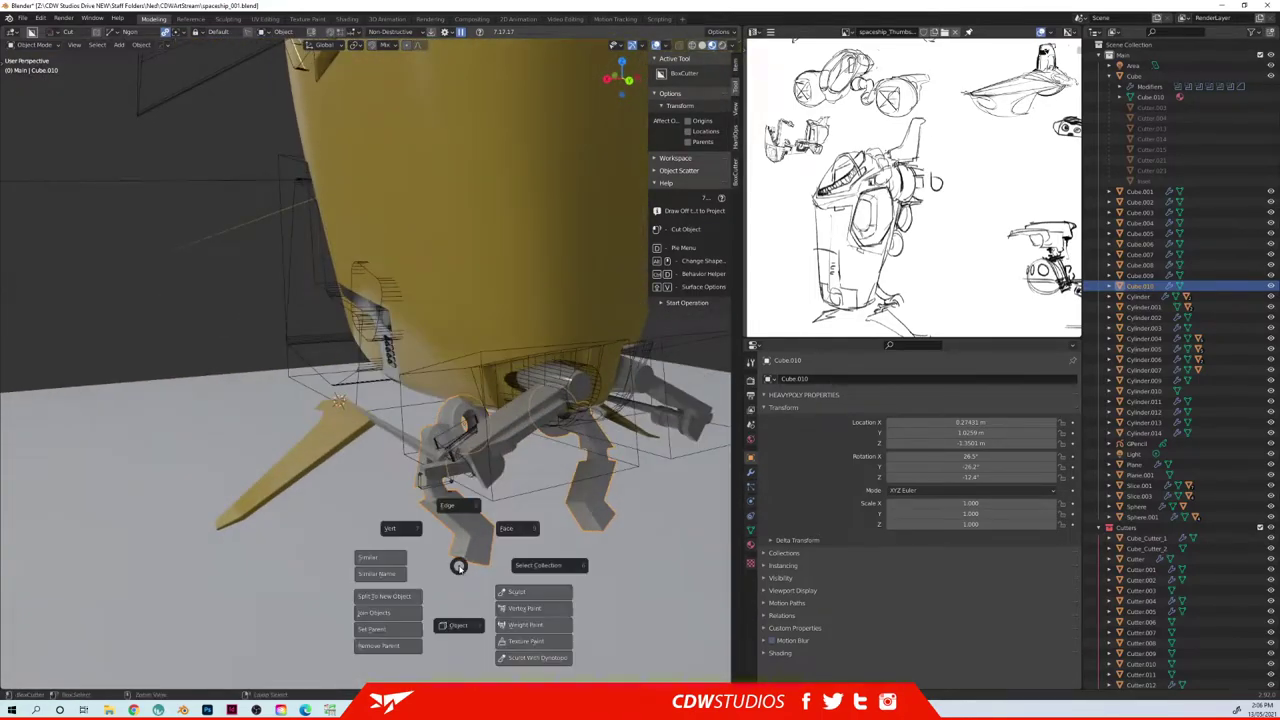
pyautogui.click(436, 546)
pyautogui.moveTo(488, 555); pyautogui.dragTo(443, 543, button='middle')
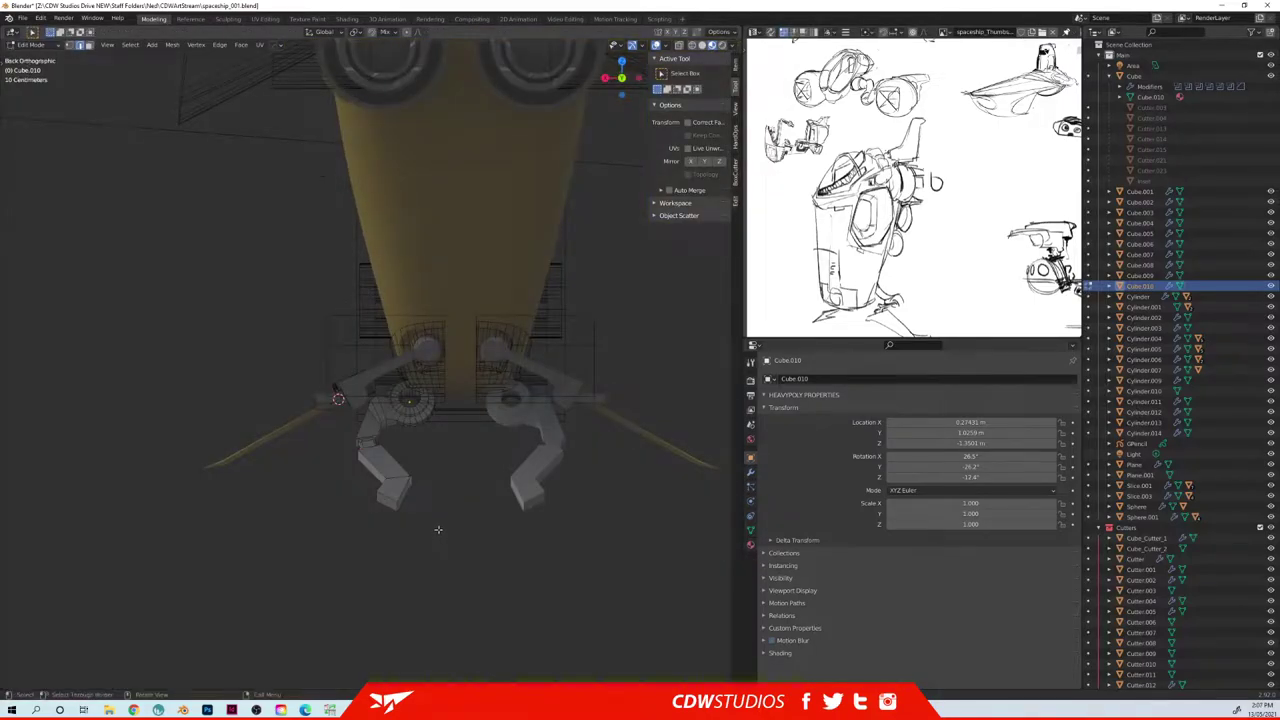
pyautogui.press('a')
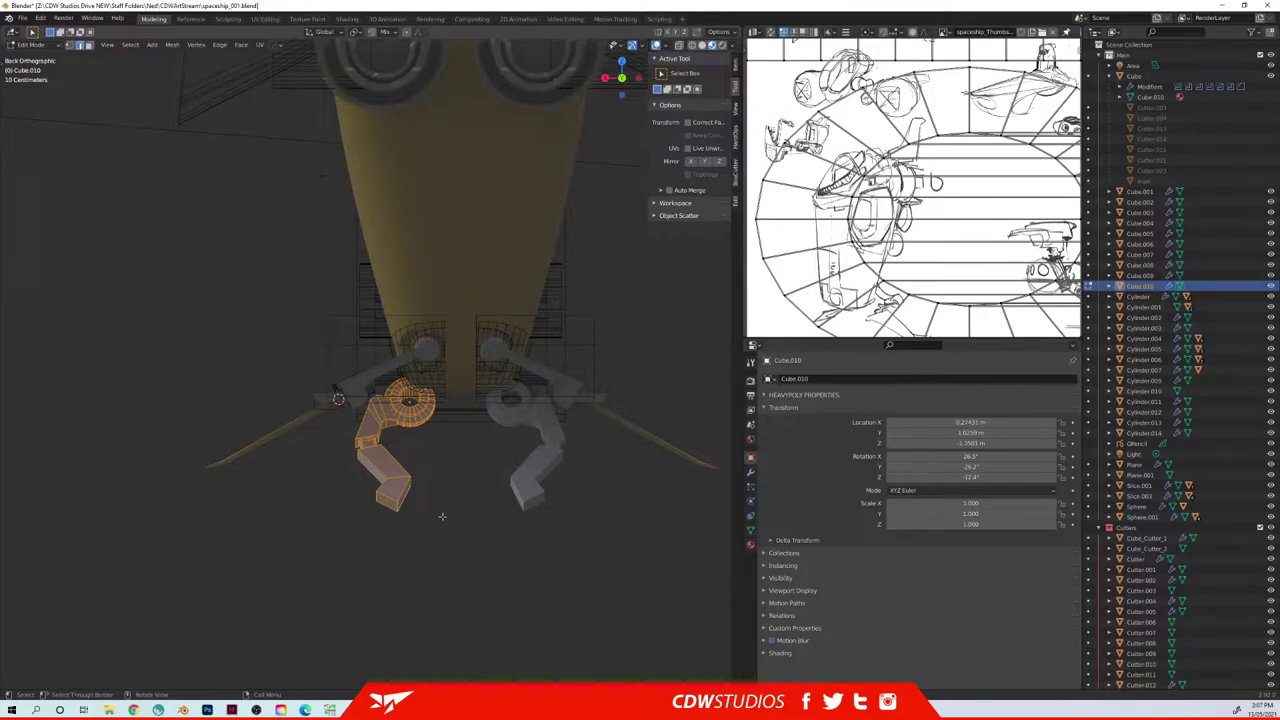
pyautogui.click(443, 513)
pyautogui.press('space')
pyautogui.hotkey('shift', 'a')
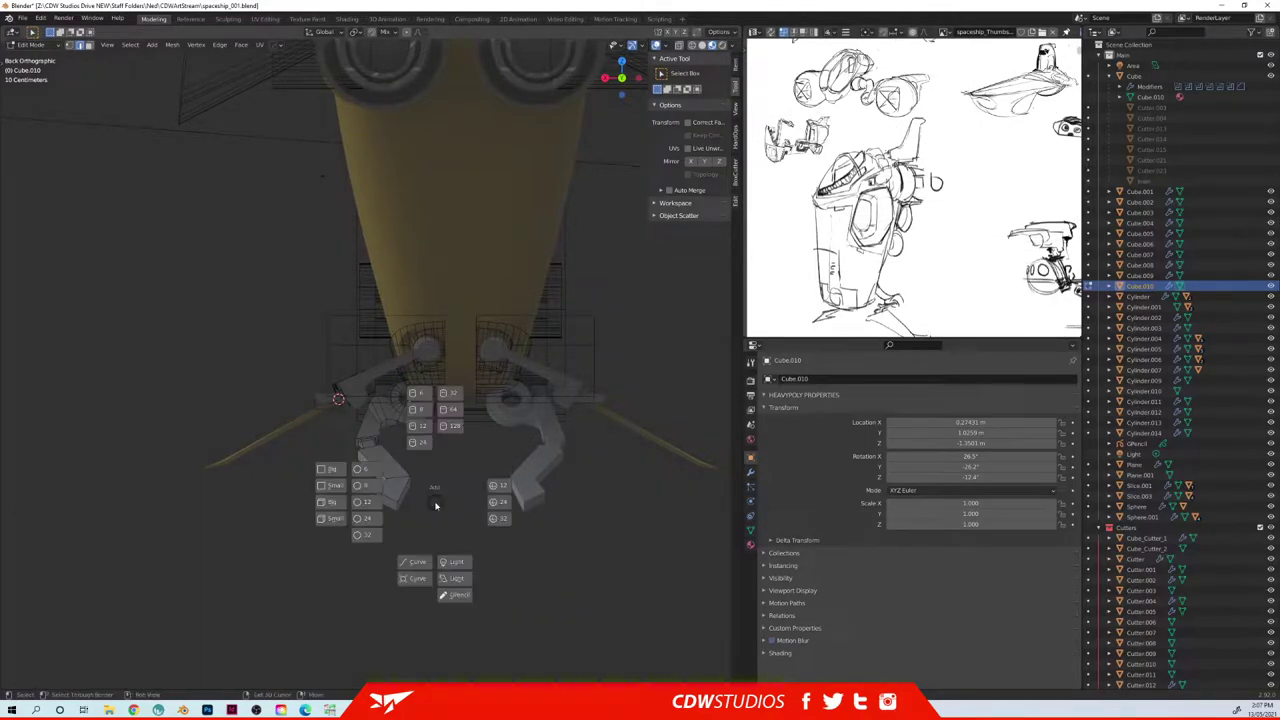
pyautogui.click(332, 486)
pyautogui.moveTo(420, 471); pyautogui.dragTo(474, 468, button='middle')
pyautogui.press('g')
pyautogui.press('z')
pyautogui.click(400, 534)
# - Rotate the small plane in the side view and position it along Z and Y in front of the arm's foot
pyautogui.press('g')
pyautogui.press('r')
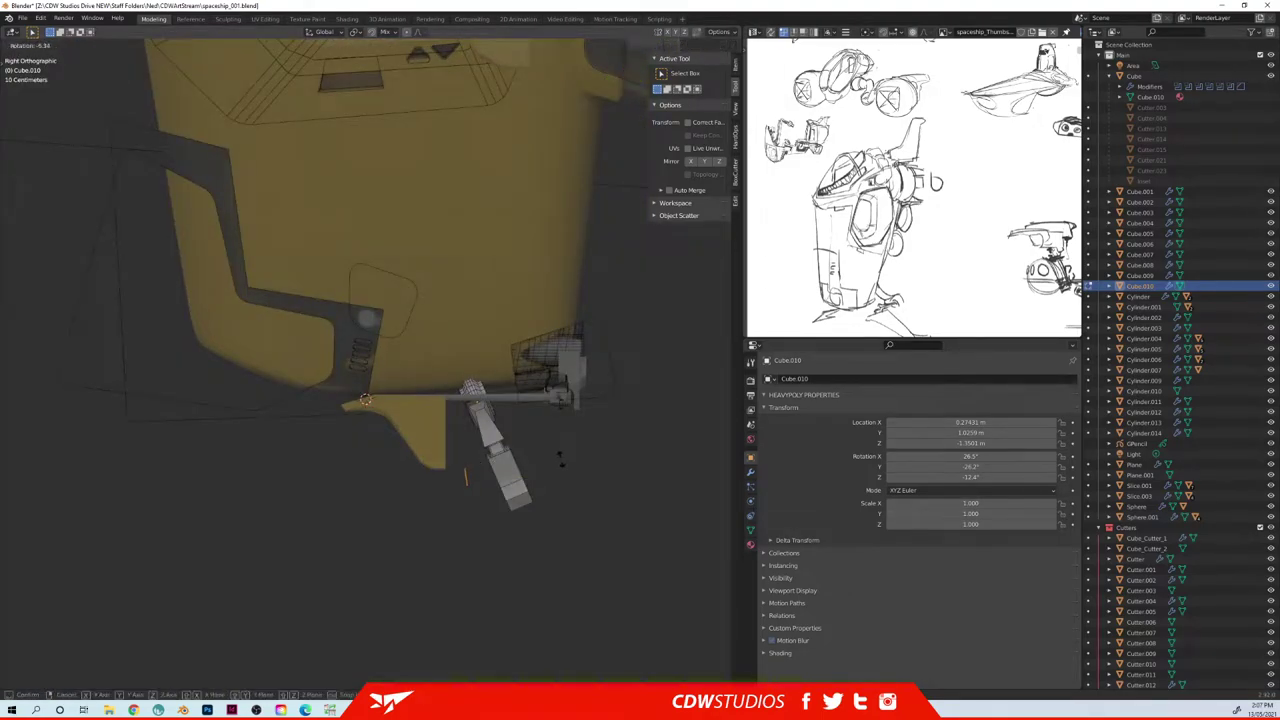
pyautogui.click(550, 436)
pyautogui.press('g')
pyautogui.press('z')
pyautogui.click(424, 517)
pyautogui.press('g')
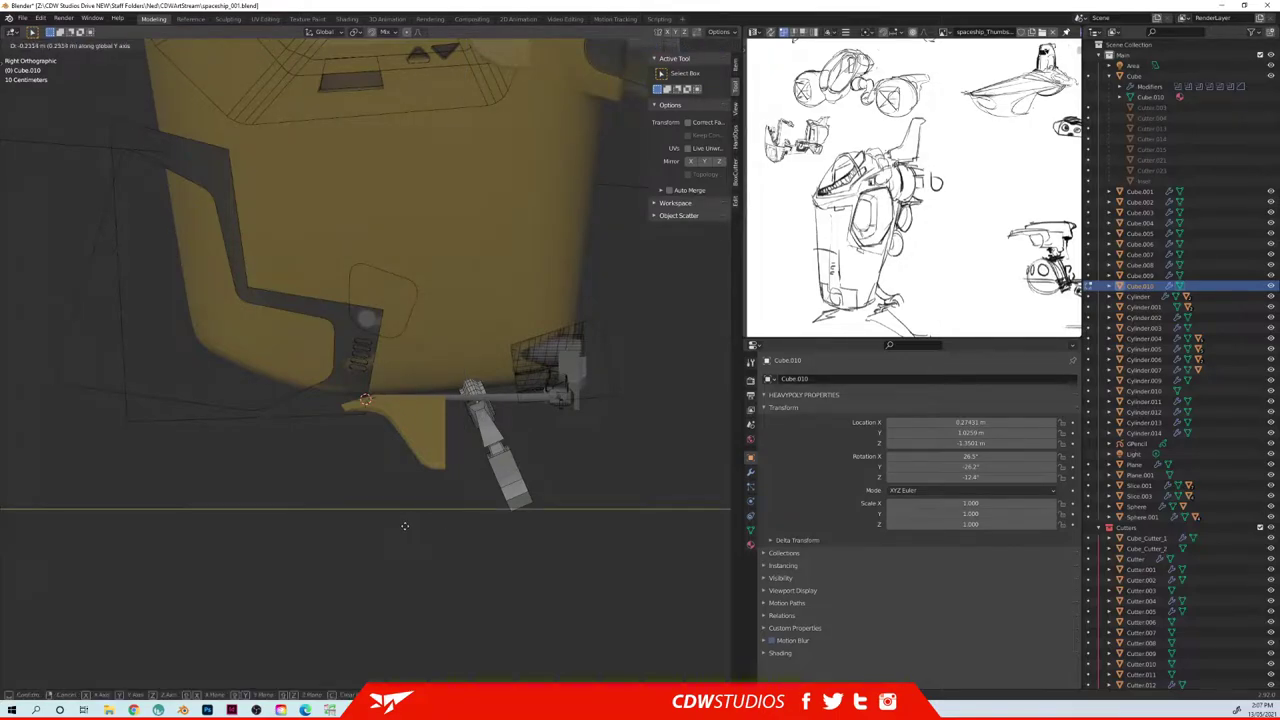
pyautogui.click(406, 525)
# - Extrude the plane into a long, low toe block and adjust its end to taper it
pyautogui.moveTo(388, 486); pyautogui.dragTo(490, 530)
pyautogui.press('e')
pyautogui.click(484, 518)
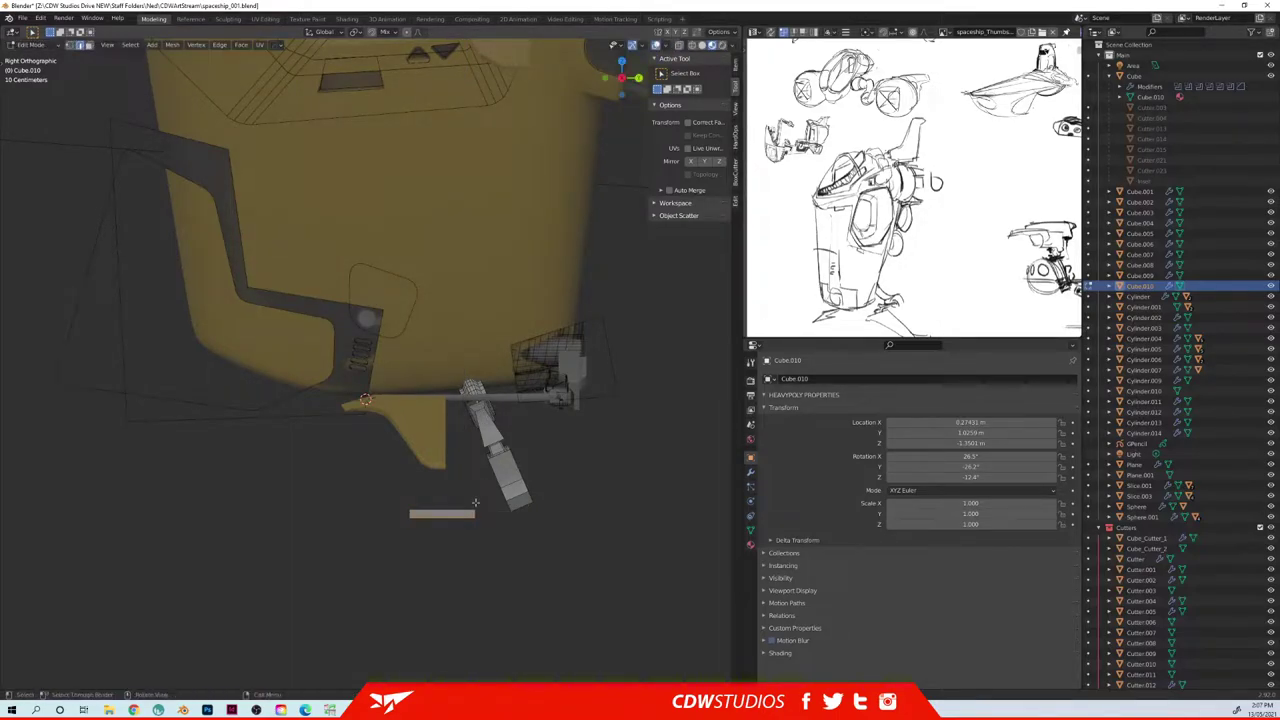
pyautogui.press('g')
pyautogui.click(481, 504)
# - Move the toe along X beside the arm's lower end and duplicate it for a second front toe
pyautogui.moveTo(481, 504); pyautogui.dragTo(378, 517, button='middle')
pyautogui.press('g')
pyautogui.press('x')
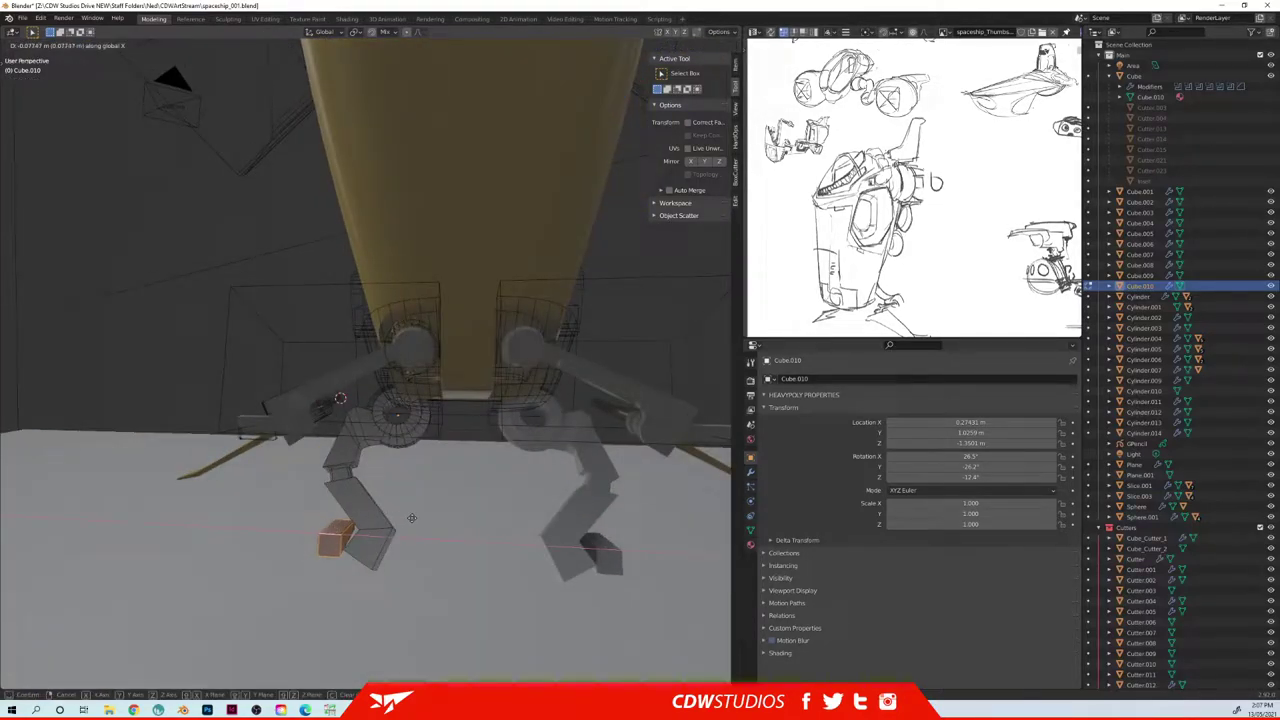
pyautogui.moveTo(456, 522); pyautogui.dragTo(424, 549, button='middle')
pyautogui.click(532, 540)
# - Turn a copy of the toe around the Z axis to face rearward and scale it shorter
pyautogui.press('r')
pyautogui.press('z')
pyautogui.press('Return')
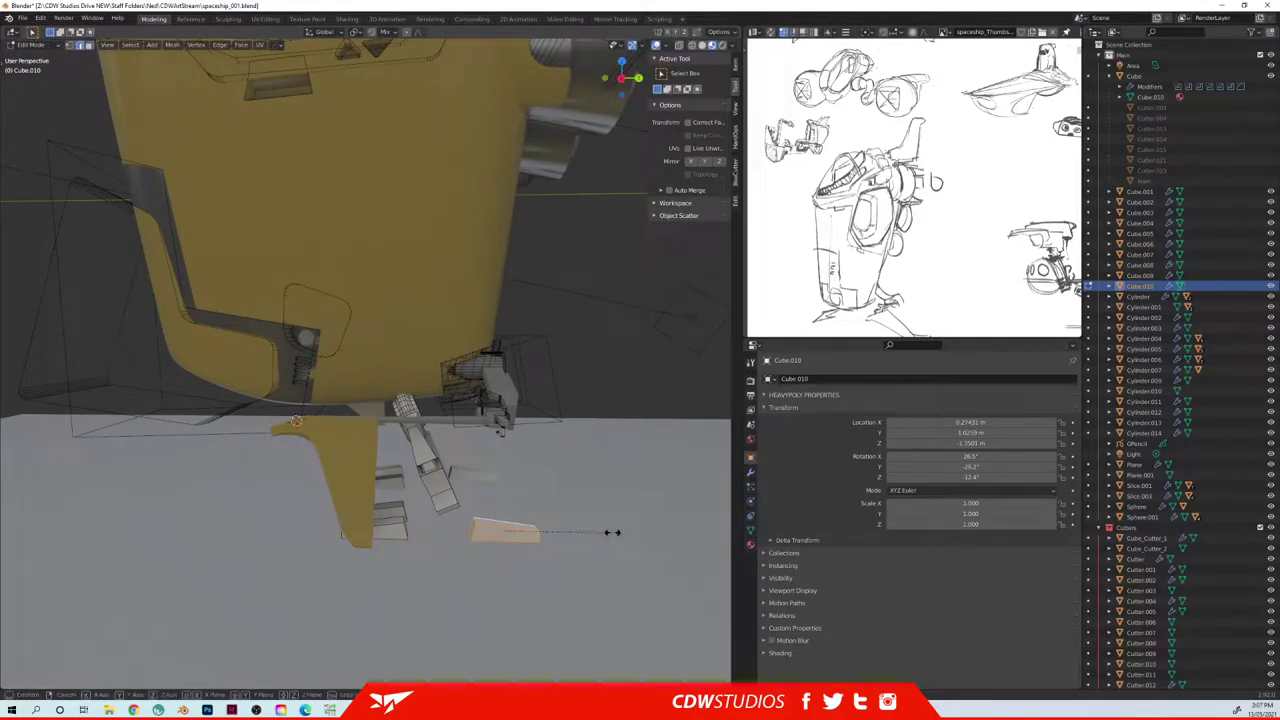
pyautogui.press('Return')
# - Centre the short rear toe between the front toes along X and place it just behind the arm's lower end
pyautogui.press('ctrl+KP_1')
pyautogui.press('g')
pyautogui.press('x')
pyautogui.click(465, 516)
pyautogui.moveTo(465, 516); pyautogui.dragTo(550, 521, button='middle')
pyautogui.press('g')
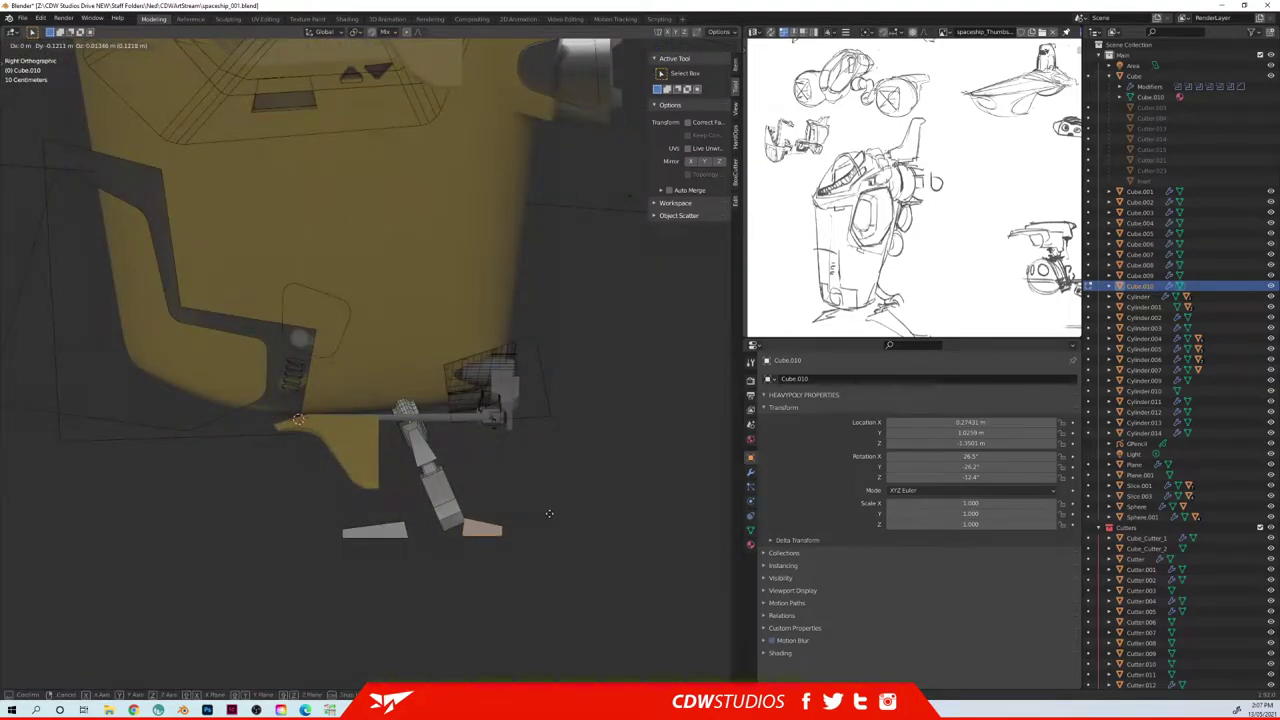
pyautogui.click(547, 514)
# - Select the two front toes and shift them back towards the arm's lower end
pyautogui.moveTo(413, 514); pyautogui.dragTo(404, 581)
pyautogui.moveTo(386, 545); pyautogui.dragTo(519, 486, button='middle')
pyautogui.press('KP_3')
# - Add a 12-sided cylinder, scale it down and place it as an ankle joint at the arm's lower end
pyautogui.hotkey('shift', 'a')
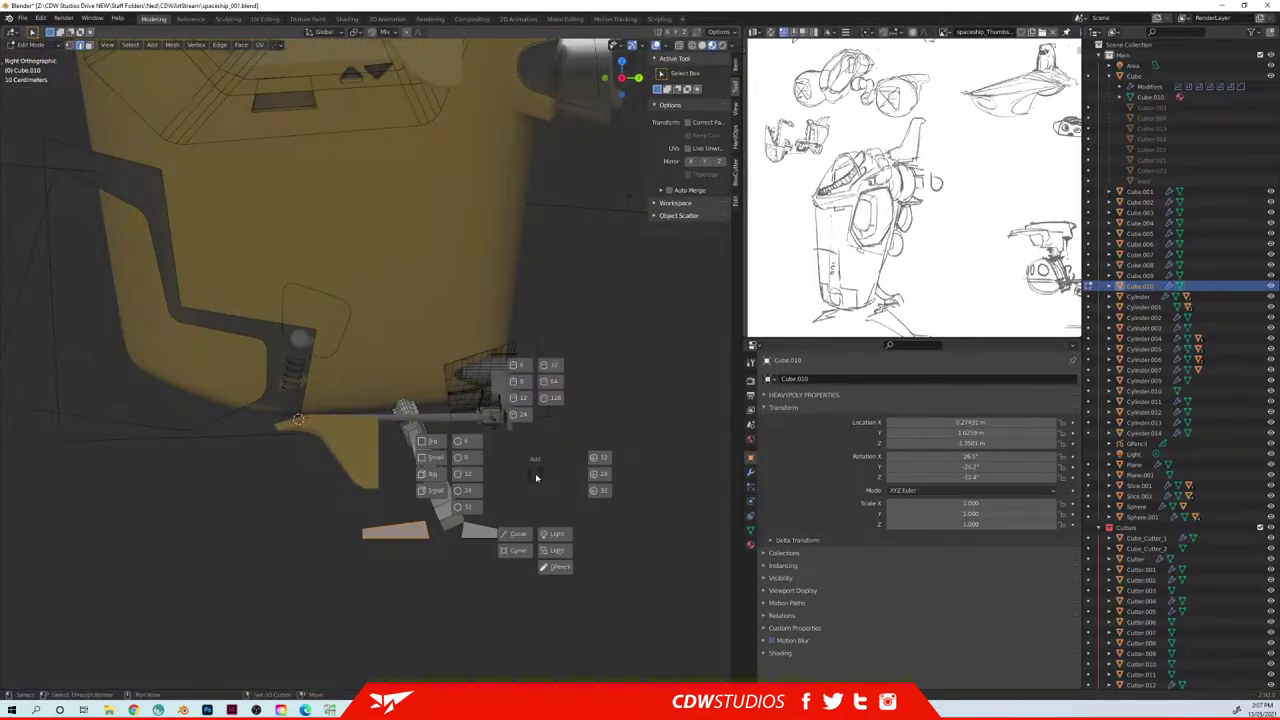
pyautogui.click(519, 398)
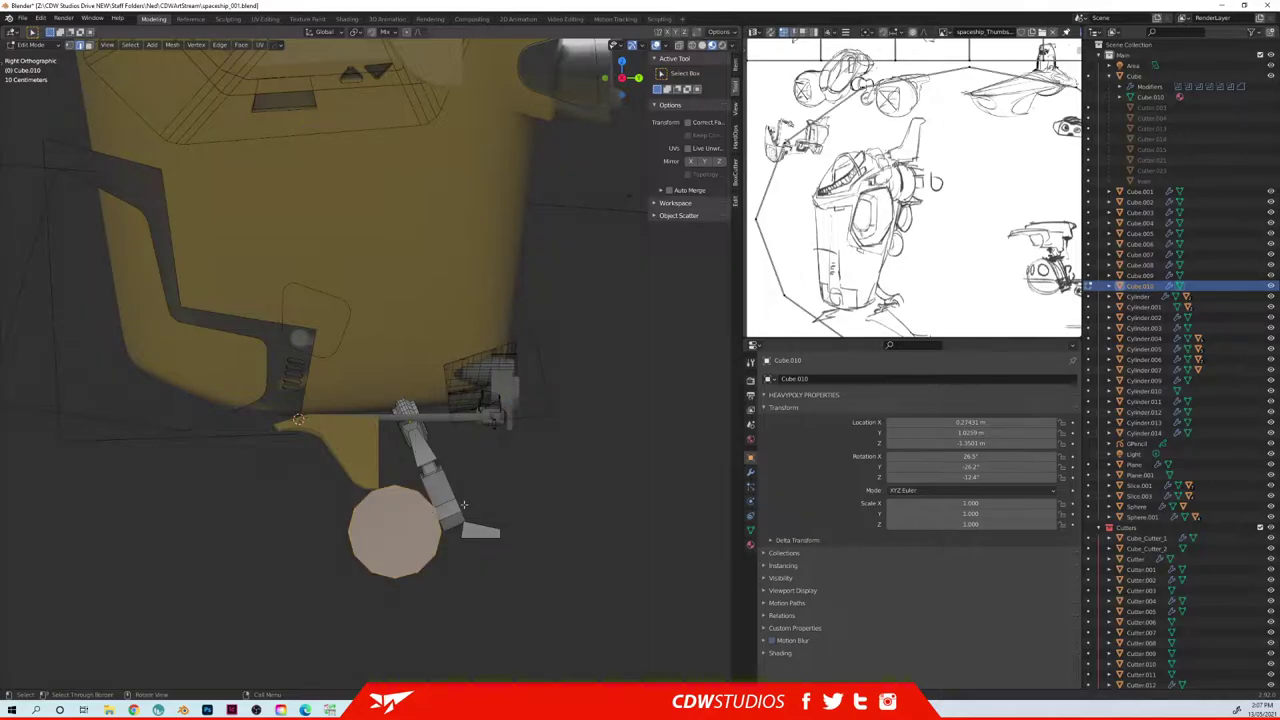
pyautogui.press('s')
pyautogui.click(413, 521)
pyautogui.press('g')
pyautogui.click(476, 507)
# - Adjust the ankle cylinder's width and X position to fit the foot, and bevel its end edges
pyautogui.moveTo(491, 506); pyautogui.dragTo(417, 495, button='middle')
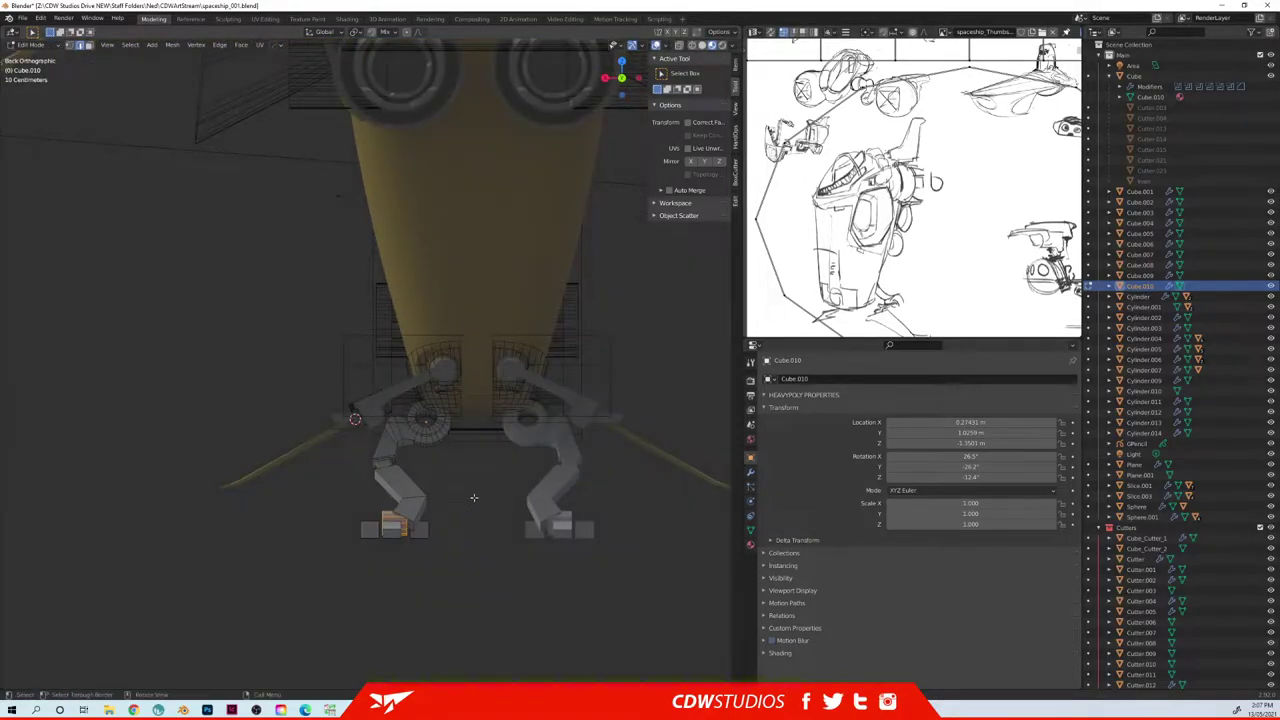
pyautogui.press('s')
pyautogui.click(520, 513)
pyautogui.click(394, 517)
pyautogui.rightClick(394, 517)
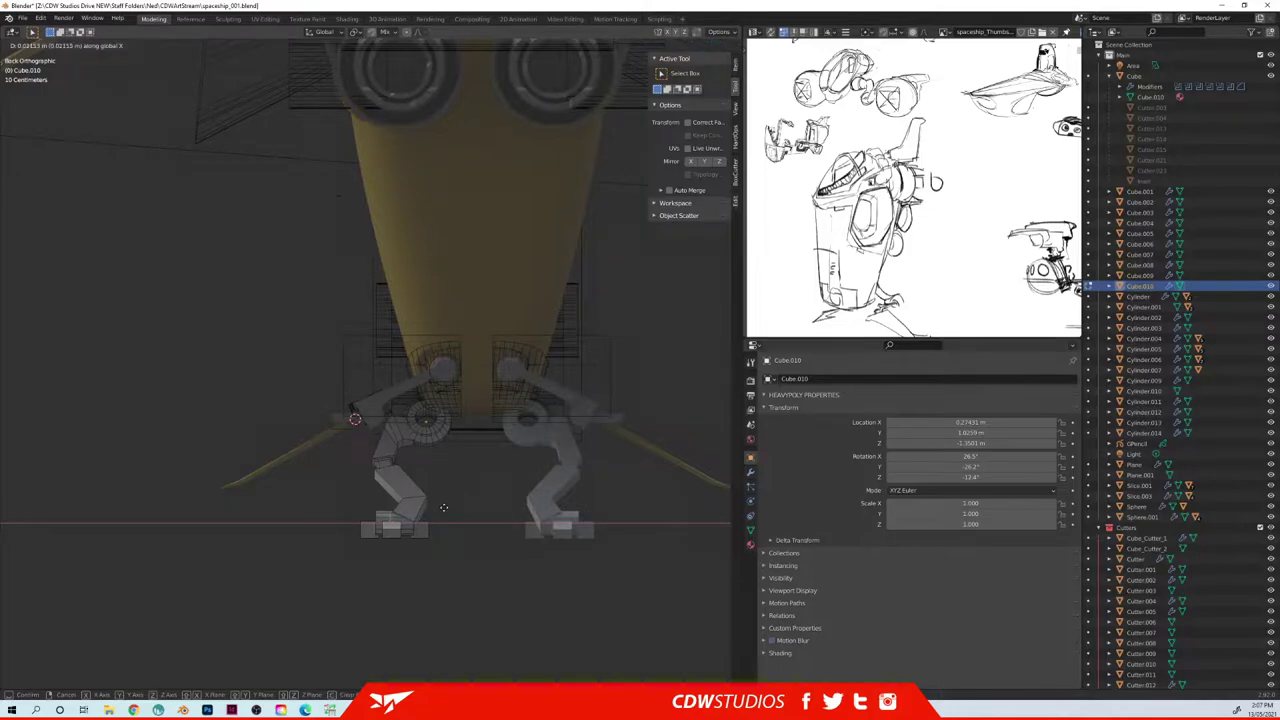
pyautogui.click(443, 507)
pyautogui.press('s')
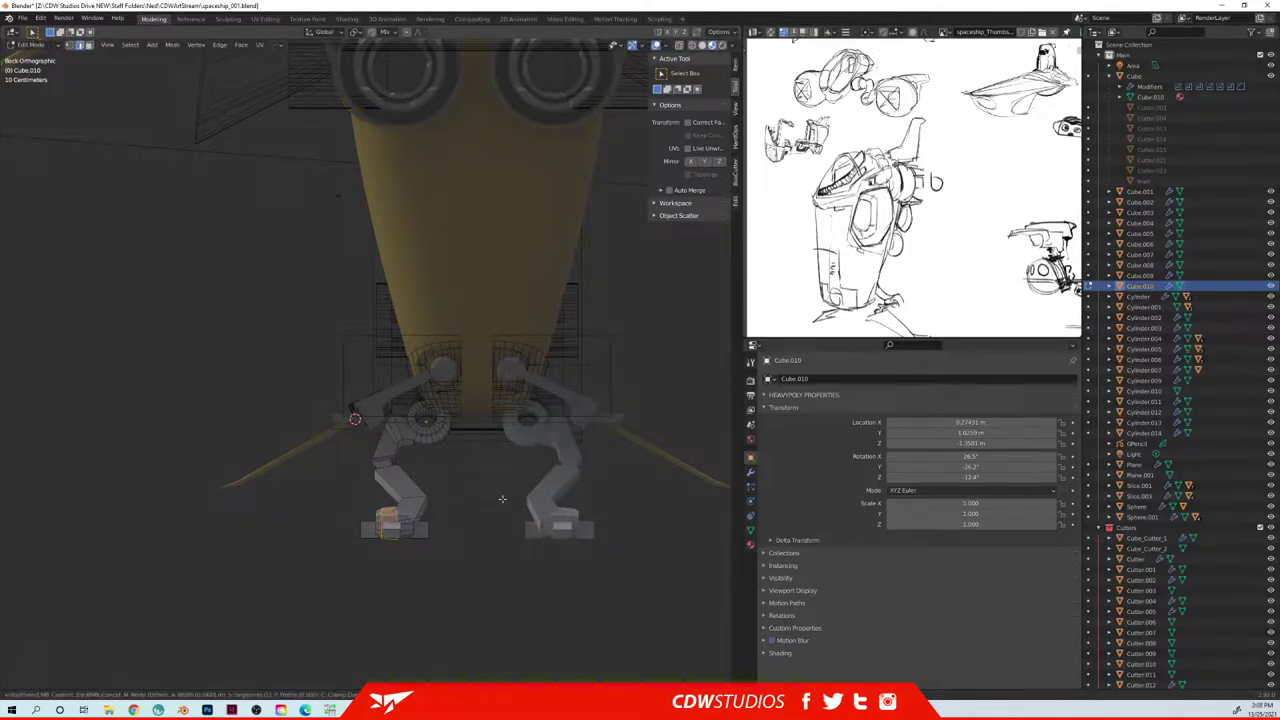
# - Select the front toes' end faces nearest the ankle and scale them in the side view
pyautogui.moveTo(425, 519)
pyautogui.mouseDown(button='middle')
pyautogui.moveTo(533, 517)
pyautogui.moveTo(440, 502)
pyautogui.moveTo(405, 522)
pyautogui.mouseUp(button='middle')
pyautogui.scroll(-9, 494, 507)
pyautogui.moveTo(492, 501); pyautogui.dragTo(715, 459, button='middle')
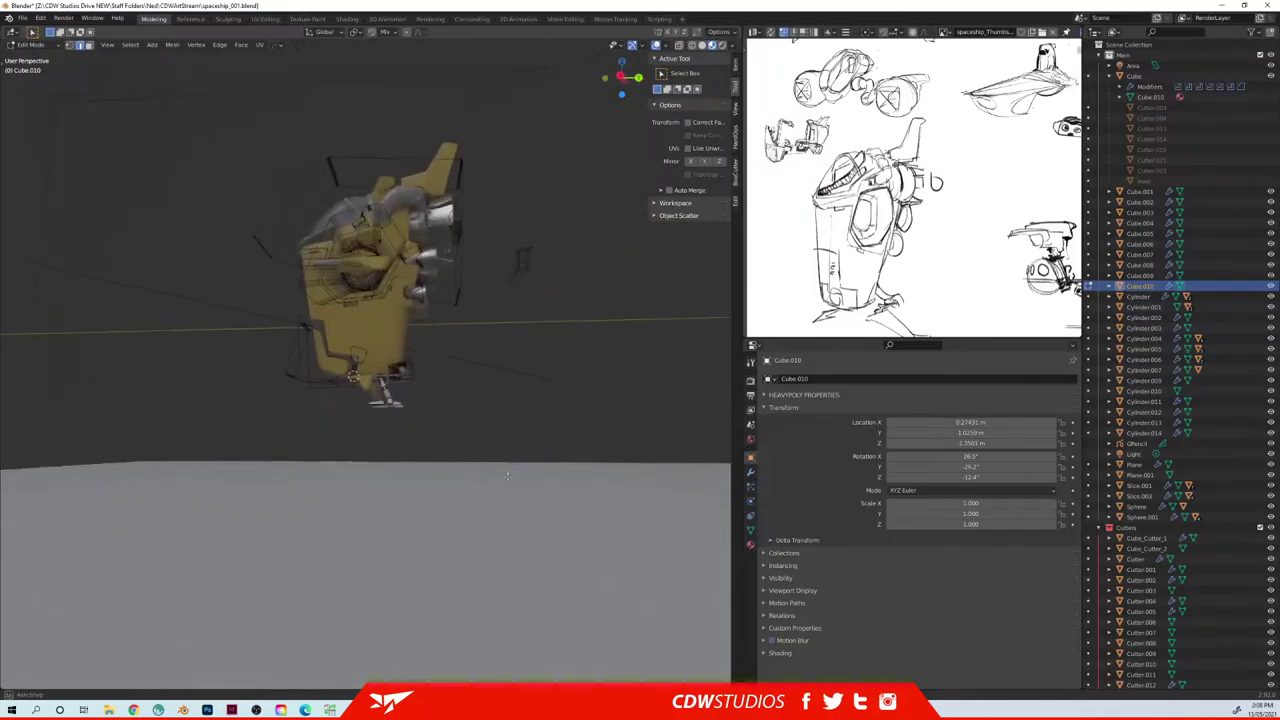
pyautogui.scroll(6, 480, 445)
pyautogui.moveTo(385, 420); pyautogui.dragTo(331, 557, button='middle')
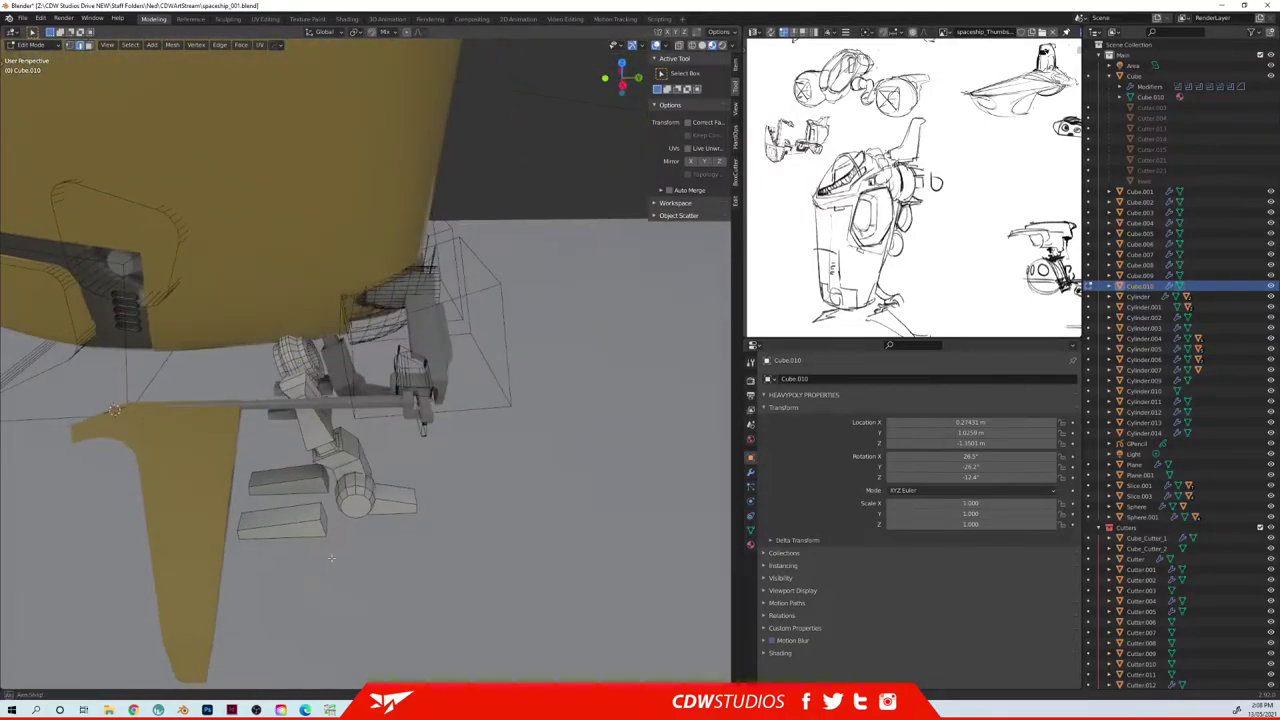
pyautogui.press('space')
pyautogui.click(394, 512)
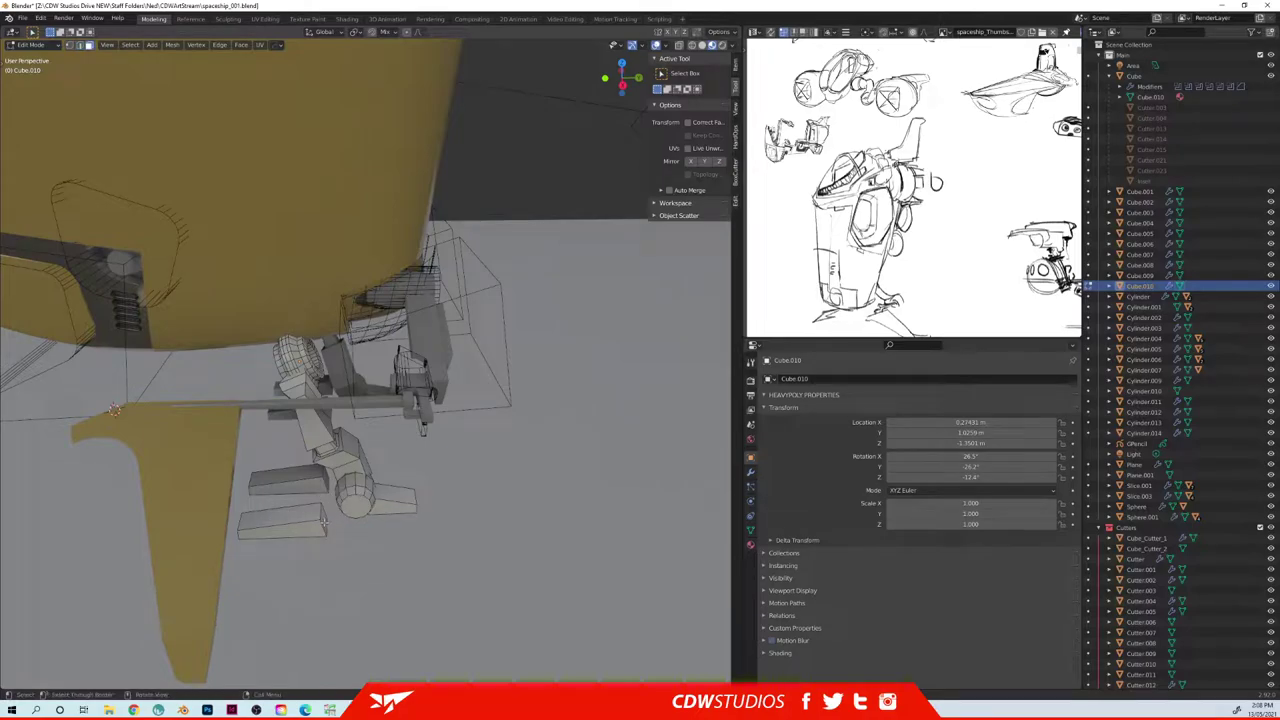
pyautogui.click(371, 513)
pyautogui.moveTo(371, 513); pyautogui.dragTo(378, 485, button='middle')
pyautogui.press('s')
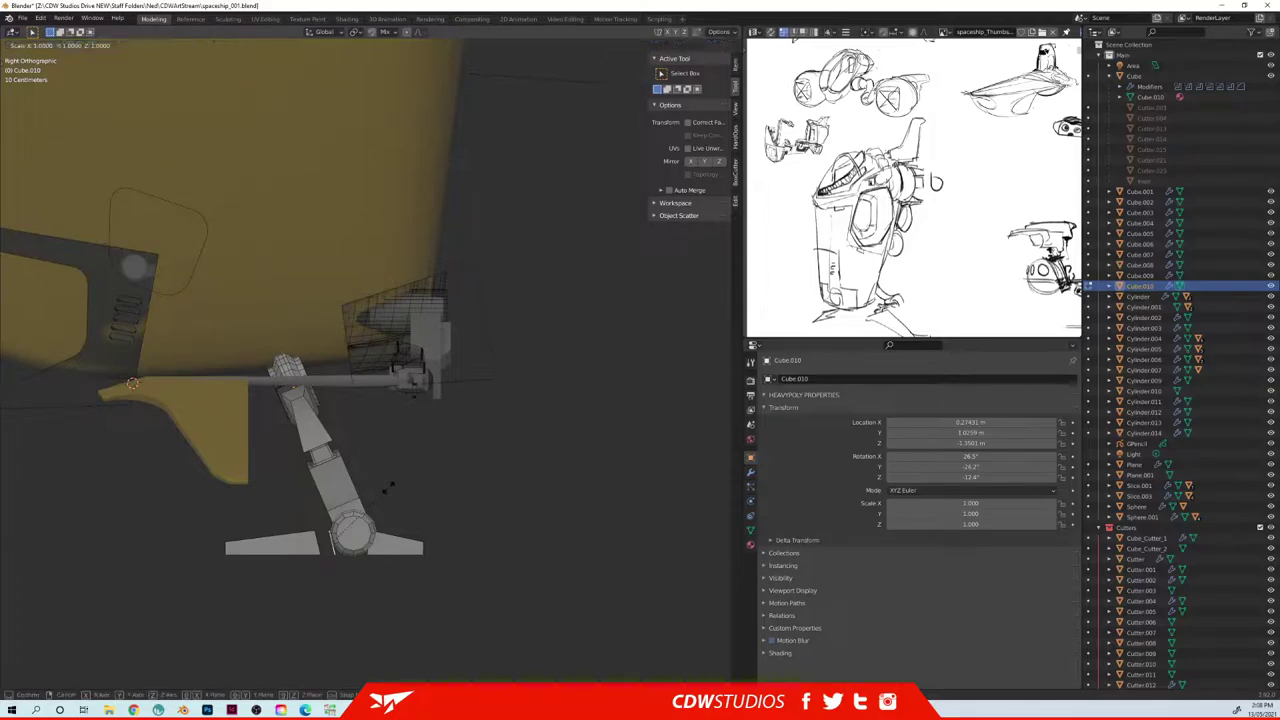
pyautogui.press('Return')
pyautogui.press('s')
pyautogui.click(402, 501)
# - Scale the selected toe end faces along the X axis
pyautogui.moveTo(476, 464); pyautogui.dragTo(405, 552, button='middle')
pyautogui.press('s')
pyautogui.press('x')
pyautogui.click(378, 514)
# - Isolate the landing legs and move the selected faces in the top view
pyautogui.press('KP_Divide')
pyautogui.keyDown('alt'); pyautogui.moveTo(385, 450); pyautogui.dragTo(371, 526, button='middle'); pyautogui.keyUp('alt')
pyautogui.press('g')
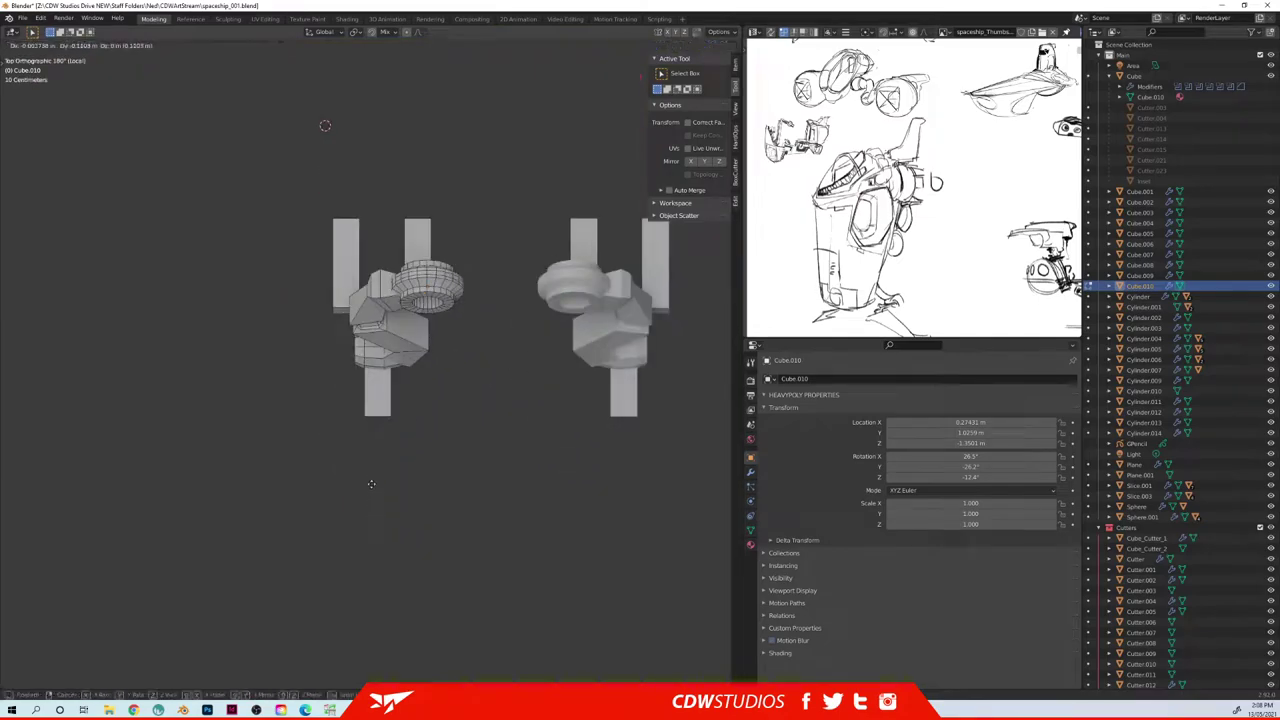
pyautogui.click(369, 497)
pyautogui.press('Tab')
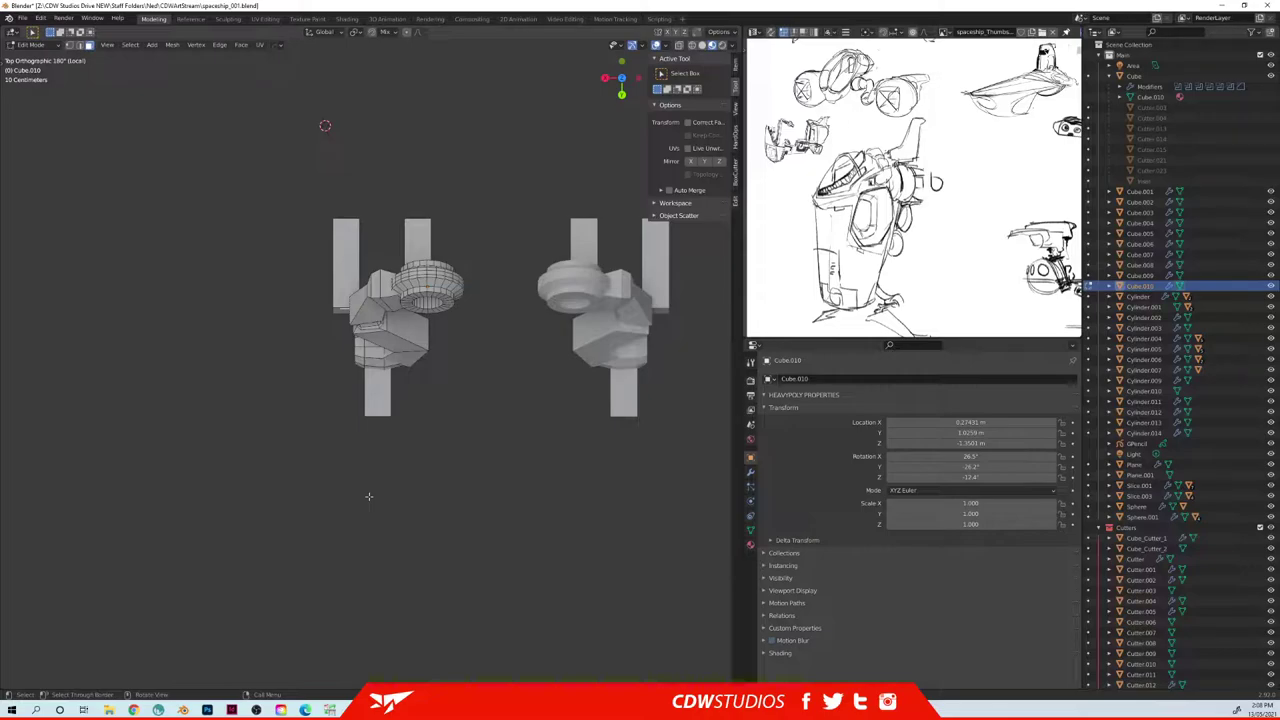
# - Move the selected connector faces between the ankle and the outer front toe along the X axis to line up with the toe
pyautogui.moveTo(367, 458); pyautogui.dragTo(436, 424, button='middle')
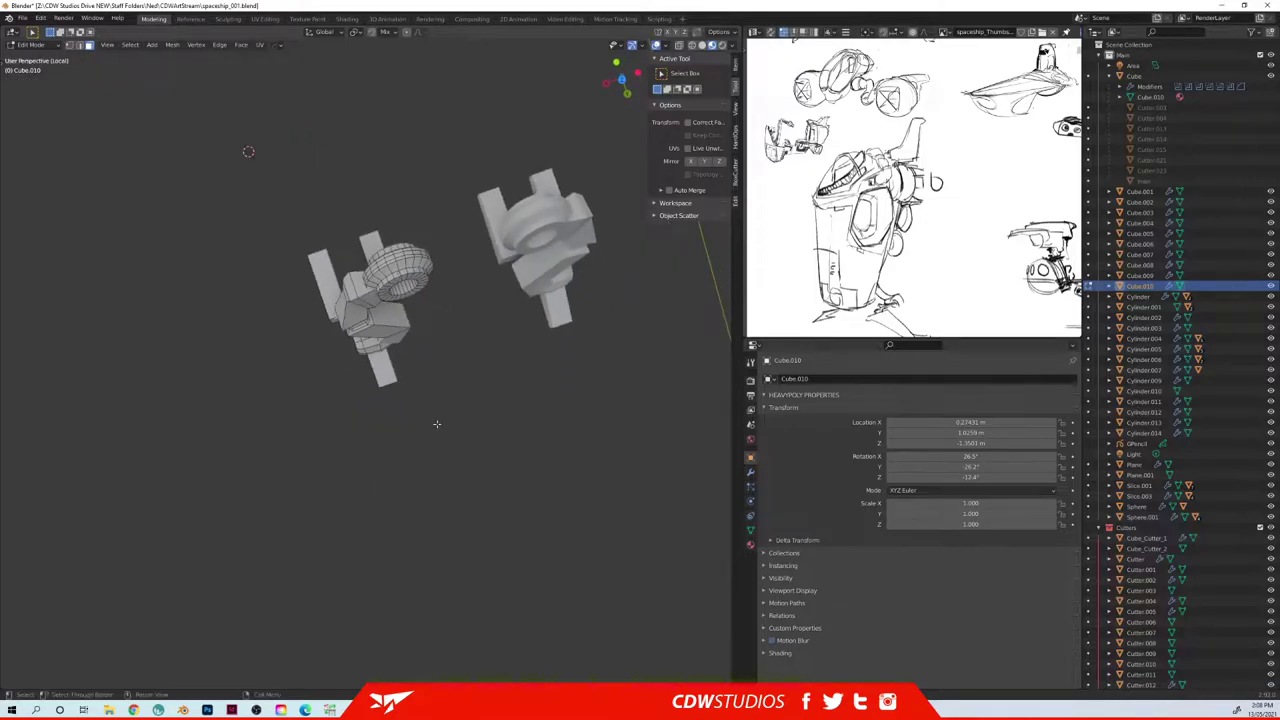
pyautogui.moveTo(408, 323); pyautogui.dragTo(310, 567, button='middle')
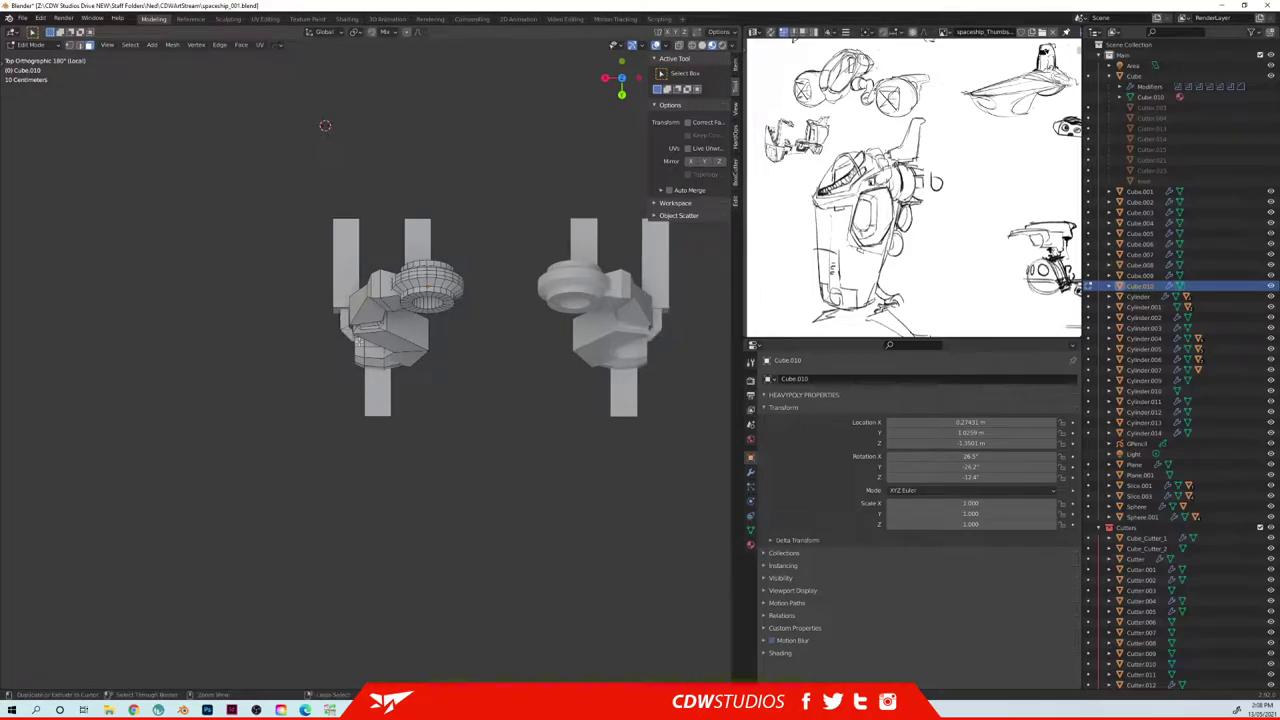
pyautogui.moveTo(330, 420); pyautogui.dragTo(323, 515, button='middle')
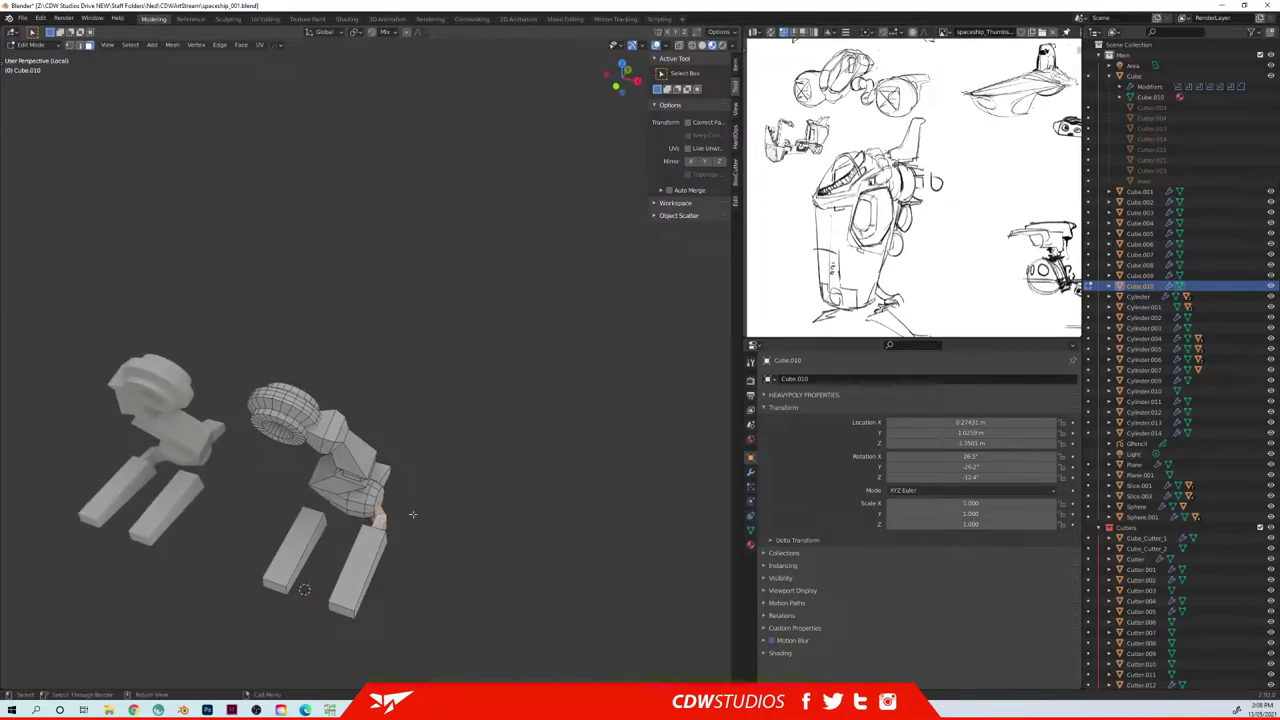
pyautogui.moveTo(409, 515); pyautogui.dragTo(434, 526, button='middle')
pyautogui.hotkey('shift', 's')
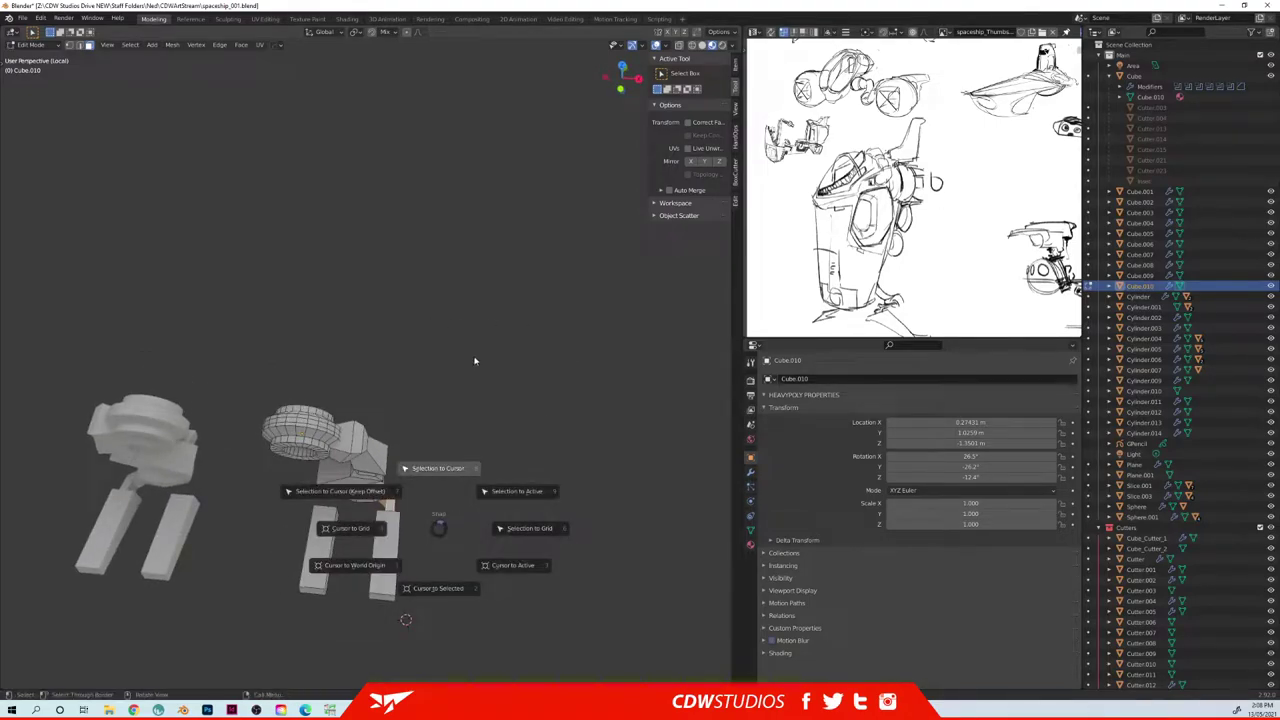
pyautogui.press('Escape')
pyautogui.press('g')
pyautogui.press('x')
pyautogui.click(428, 369)
pyautogui.press('g')
pyautogui.press('x')
pyautogui.click(391, 364)
pyautogui.press('g')
pyautogui.press('x')
pyautogui.click(385, 365)
pyautogui.moveTo(385, 365); pyautogui.dragTo(310, 483, button='middle')
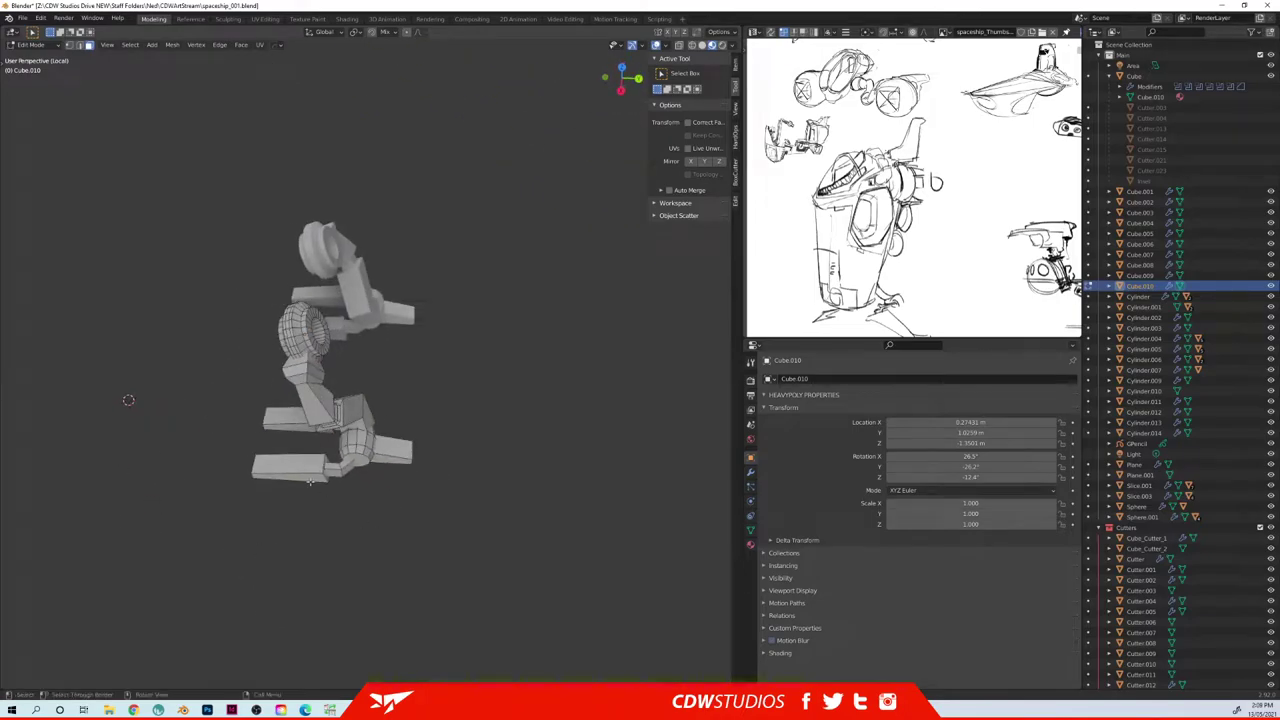
# - Duplicate both front toes, move the copies forward along the Y axis and separate them into their own object
pyautogui.click(295, 459)
pyautogui.keyDown('shift'); pyautogui.doubleClick(288, 425); pyautogui.keyUp('shift')
pyautogui.hotkey('shift', 'd')
pyautogui.press('y')
pyautogui.click(237, 434)
pyautogui.press('p')
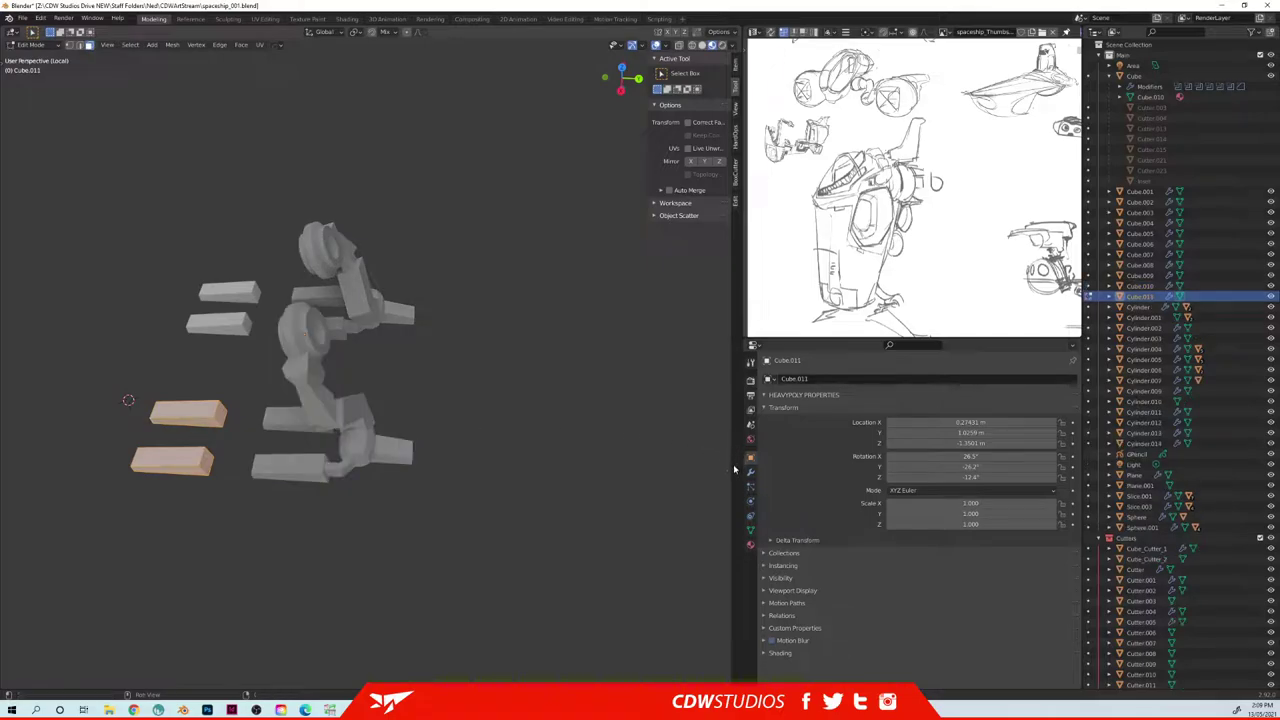
# - Remove the modifier from the copied toes and set their Location X to 0 m
pyautogui.click(750, 471)
pyautogui.click(1060, 398)
pyautogui.moveTo(440, 400); pyautogui.dragTo(471, 463, button='middle')
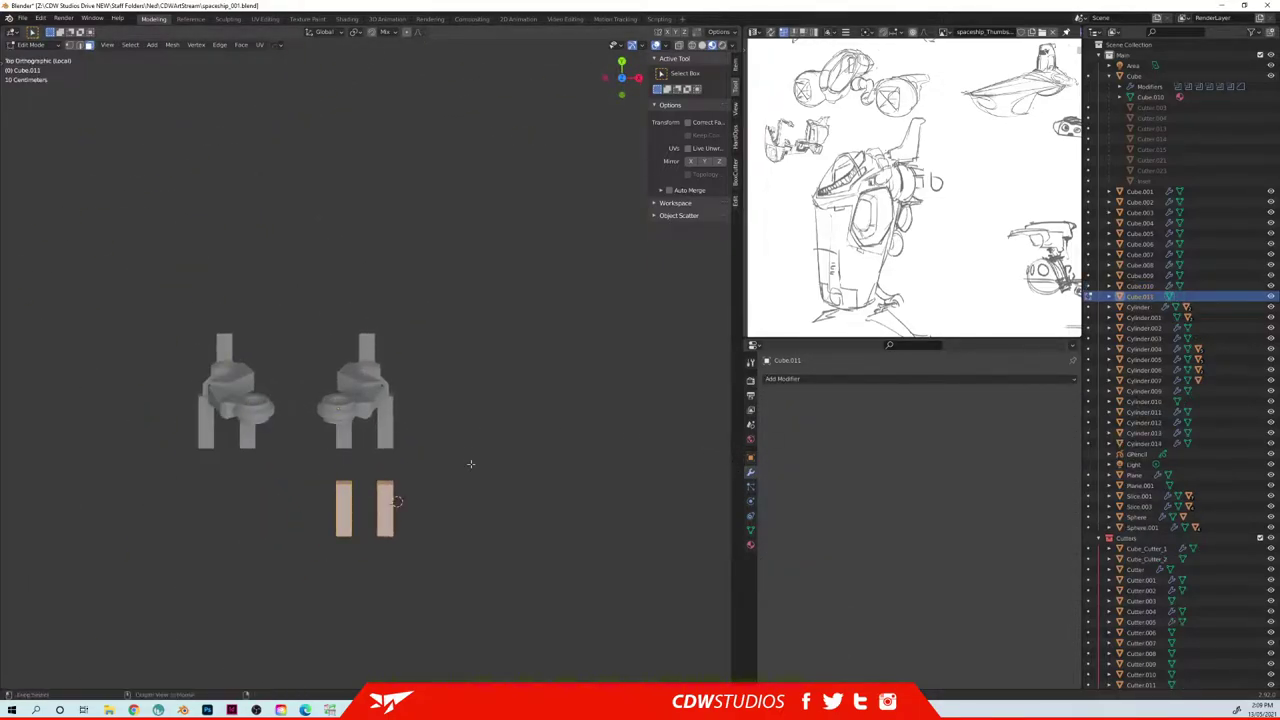
pyautogui.press('space')
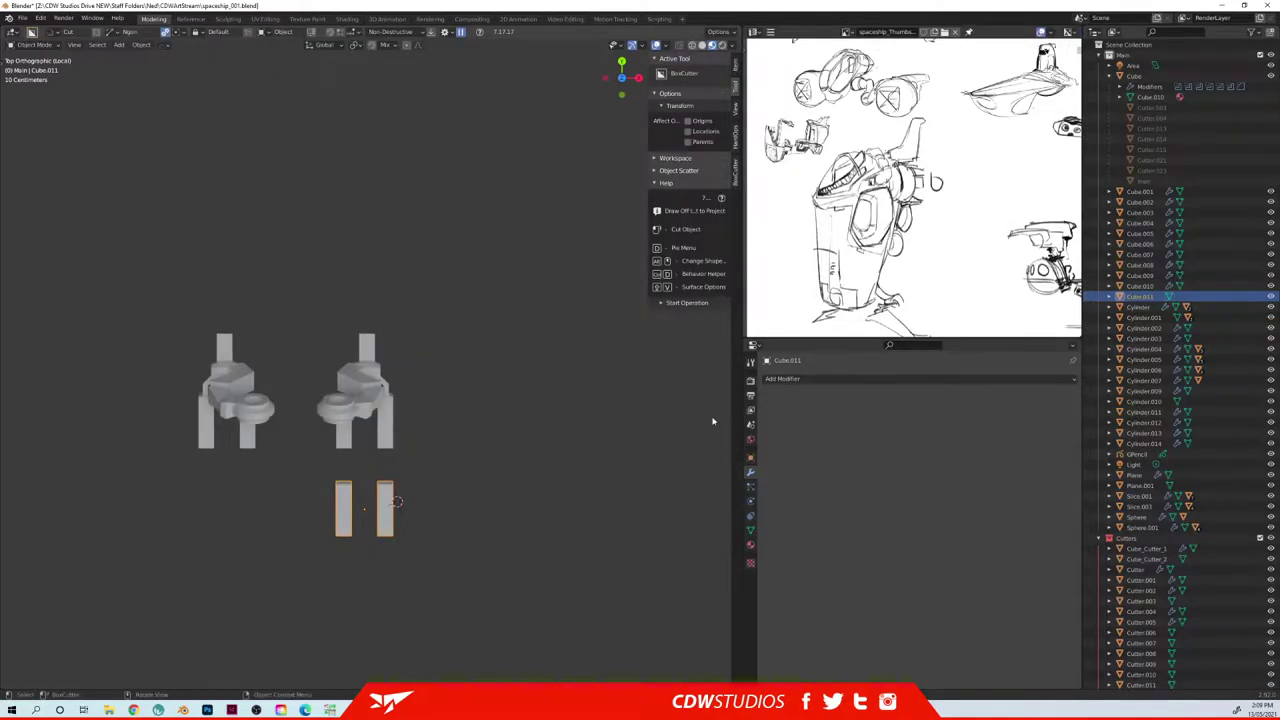
pyautogui.click(750, 458)
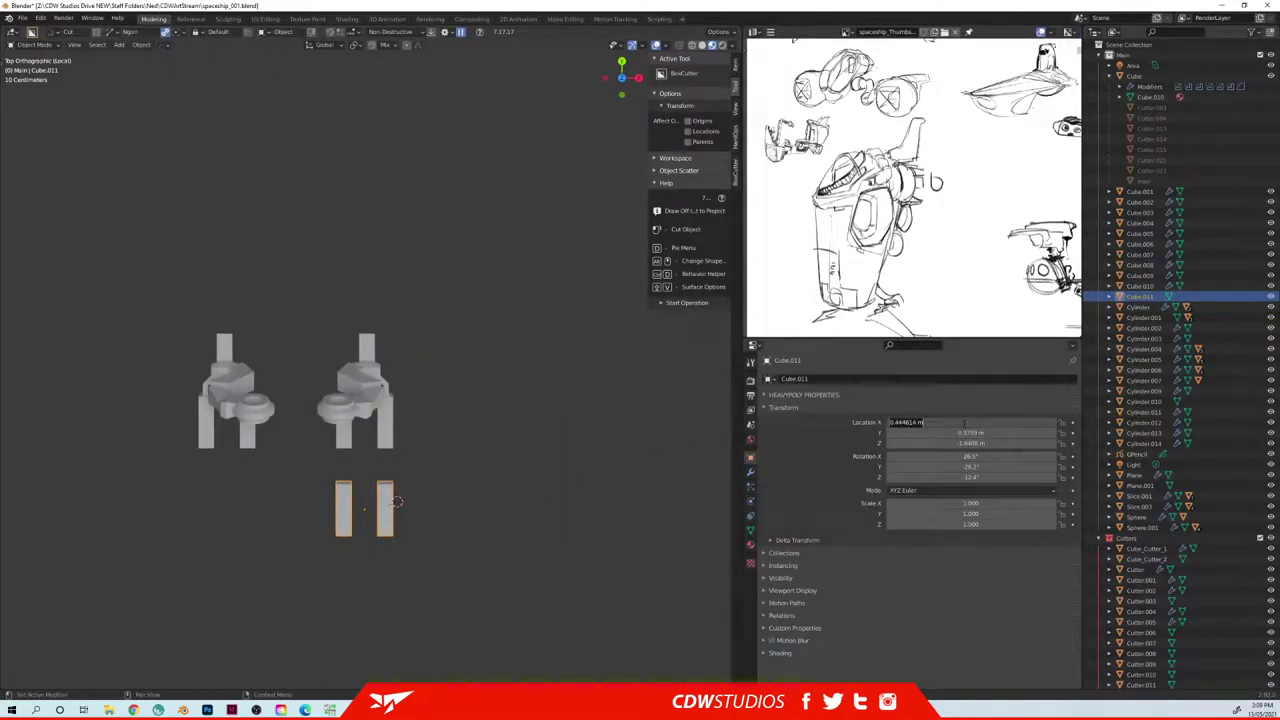
pyautogui.press('Return')
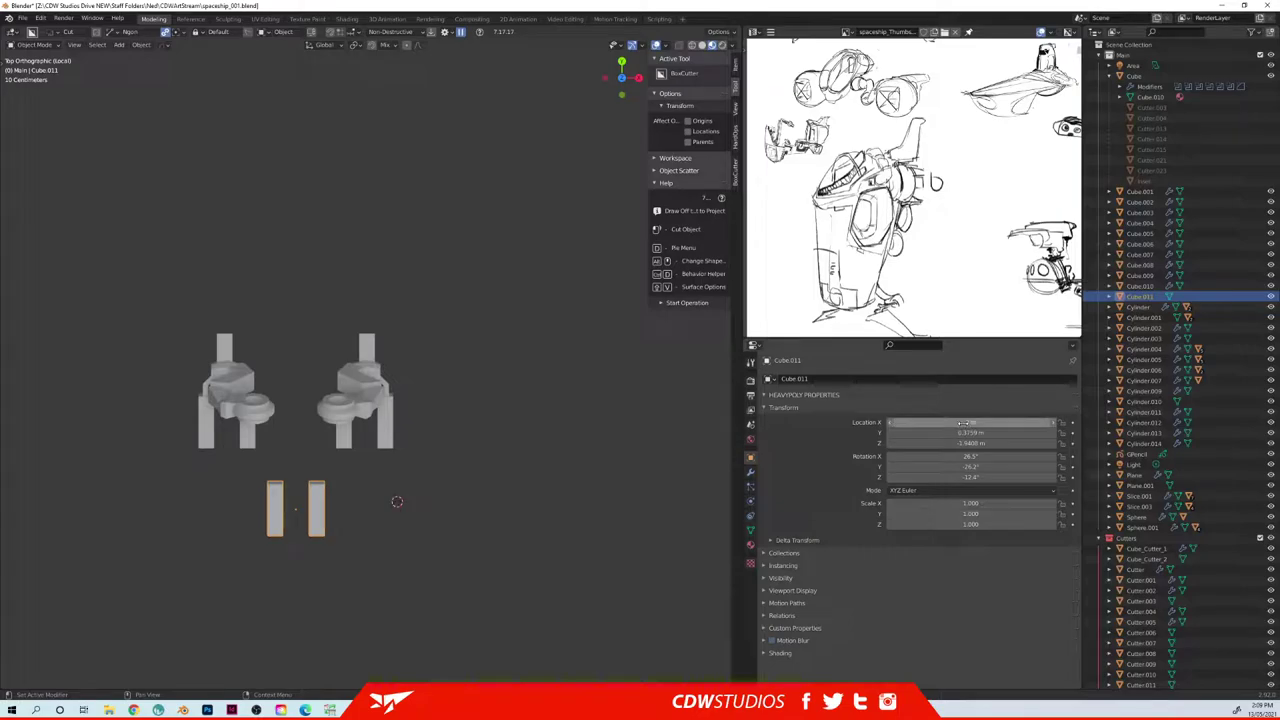
# - Show the whole ship again and slide the copied toes along the Y axis beneath the front of the hull
pyautogui.scroll(-2, 523, 583)
pyautogui.moveTo(523, 583); pyautogui.dragTo(463, 518, button='middle')
pyautogui.press('KP_Divide')
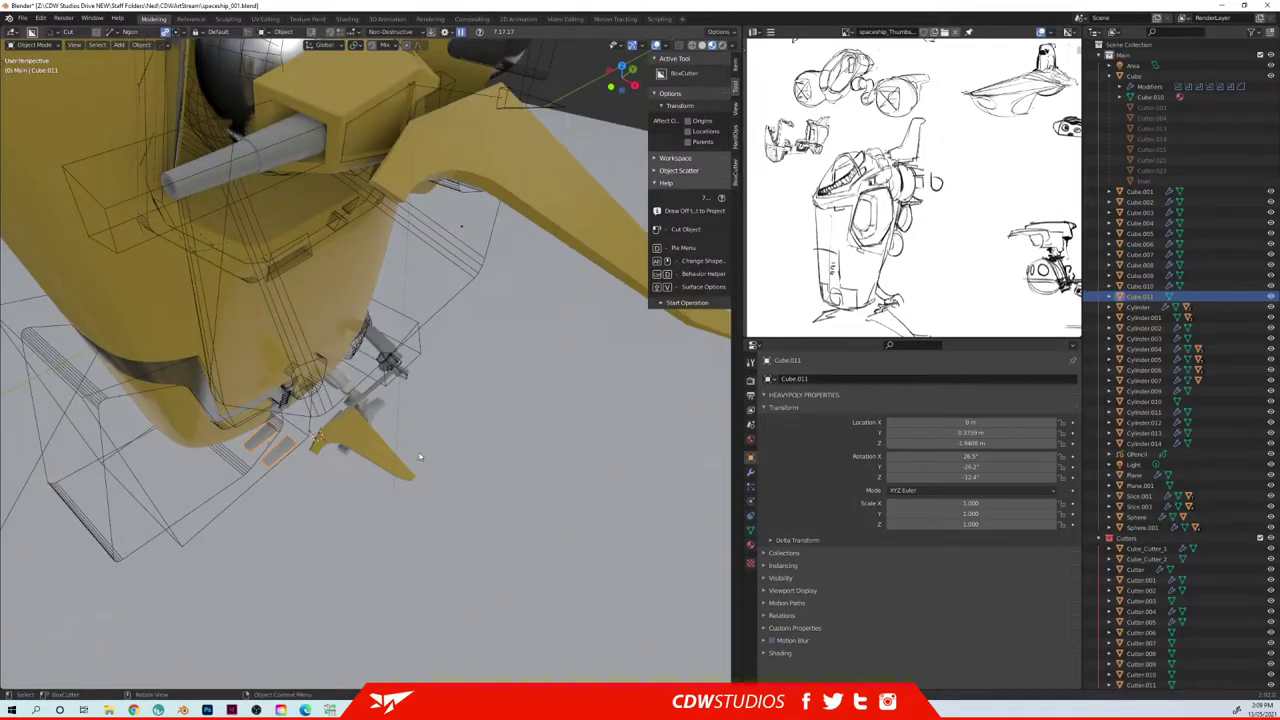
pyautogui.press('g')
pyautogui.press('y')
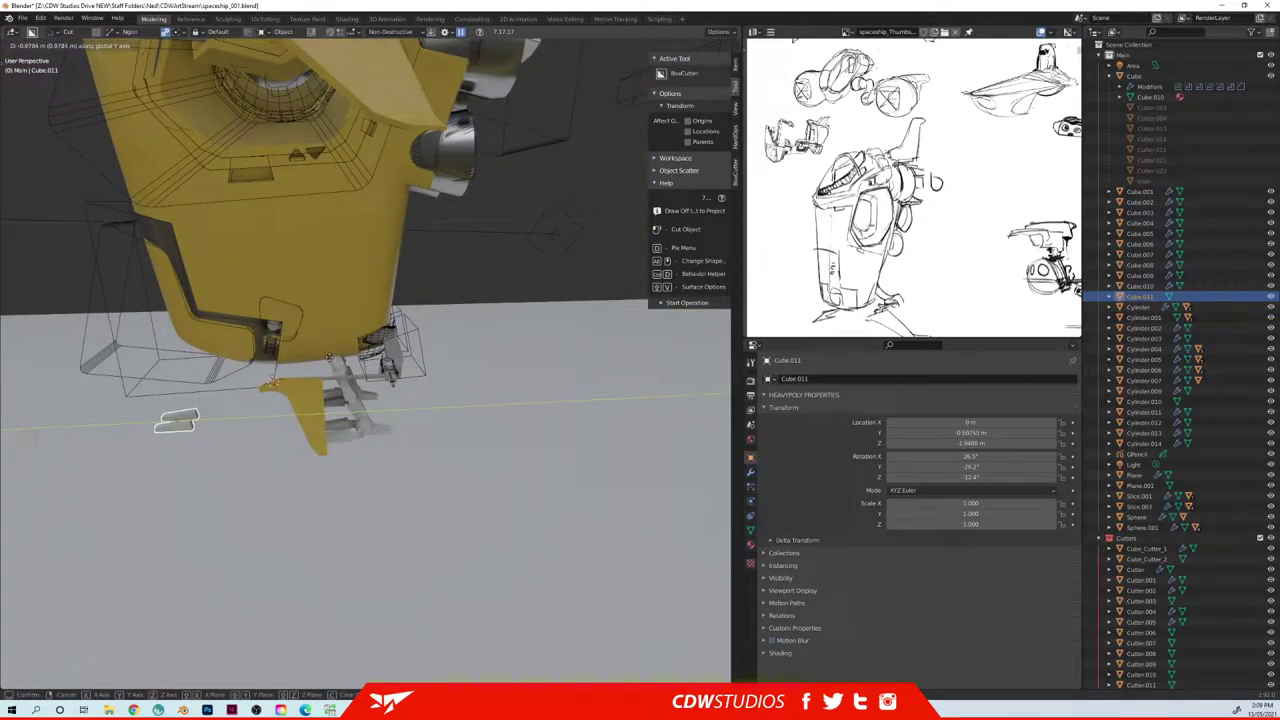
pyautogui.click(328, 357)
pyautogui.moveTo(328, 357); pyautogui.dragTo(583, 377, button='middle')
pyautogui.press('g')
pyautogui.press('y')
pyautogui.click(535, 435)
# - Select the hull and draw a tapered four-sided BoxCutter outline around the upper leg joint in side view, set to Slice
pyautogui.moveTo(489, 457); pyautogui.dragTo(428, 446, button='middle')
pyautogui.scroll(5, 399, 432)
pyautogui.click(420, 431)
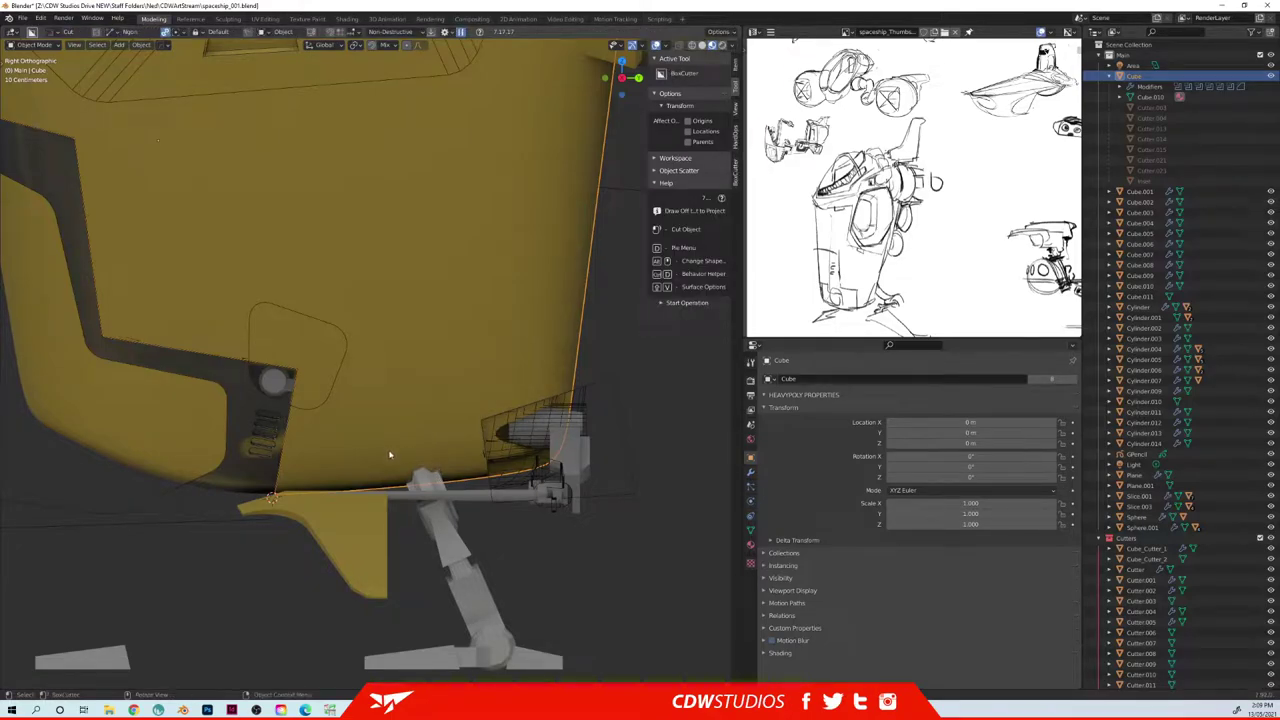
pyautogui.press('d')
pyautogui.moveTo(368, 518)
pyautogui.mouseDown()
pyautogui.moveTo(391, 401)
pyautogui.moveTo(465, 405)
pyautogui.moveTo(483, 504)
pyautogui.mouseUp()
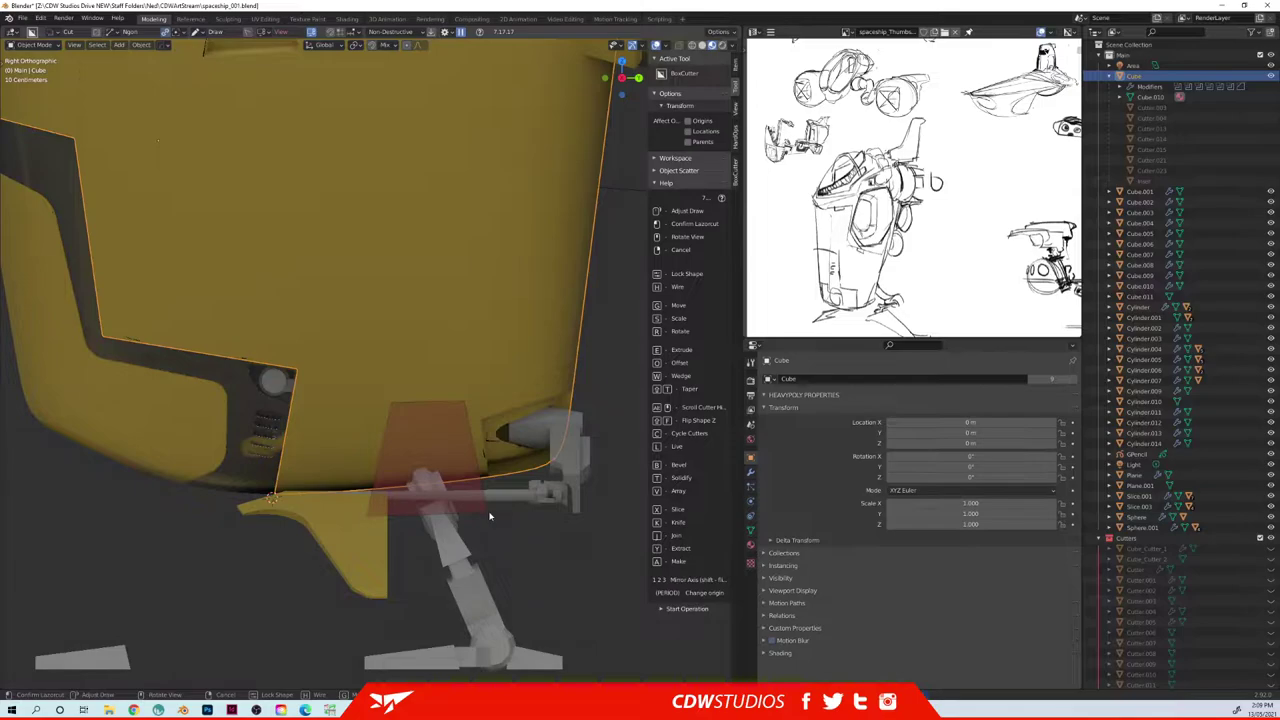
pyautogui.press('x')
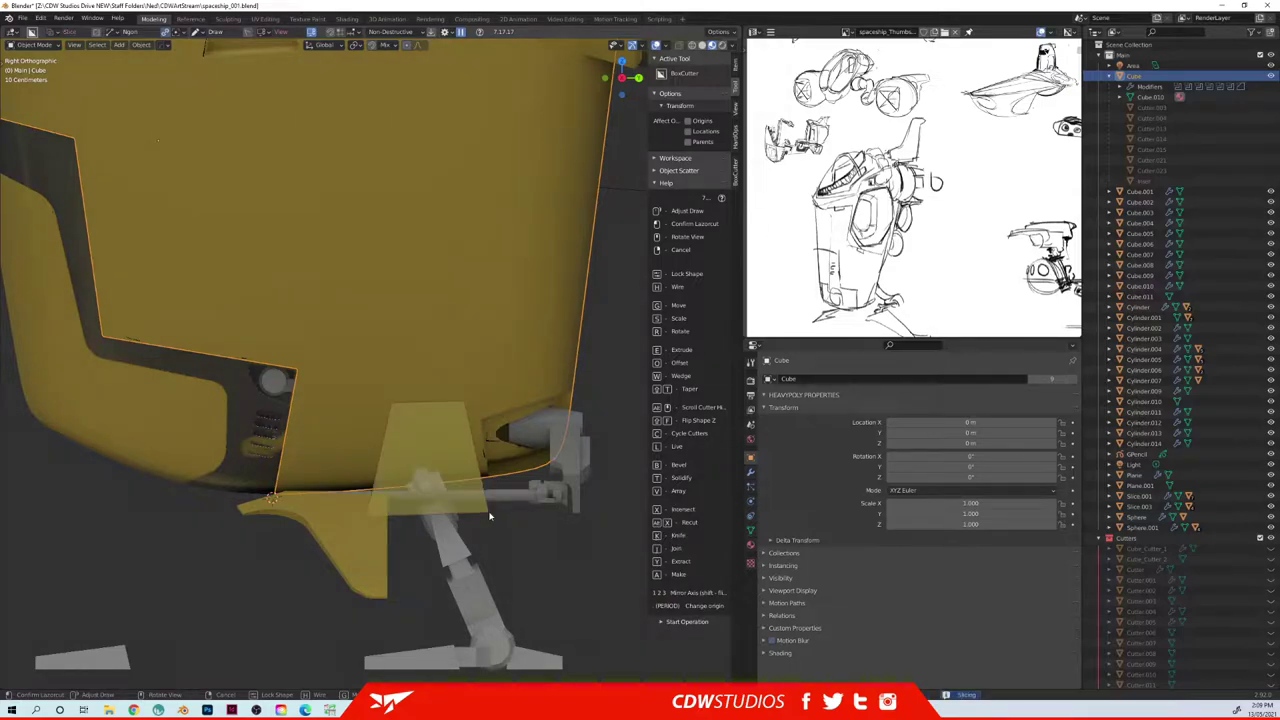
# - Set the slice cutter's extrusion depth through the hull's lower side and confirm the cut
pyautogui.press('Tab')
pyautogui.moveTo(489, 516); pyautogui.dragTo(357, 505, button='middle')
pyautogui.moveTo(331, 480); pyautogui.dragTo(463, 470)
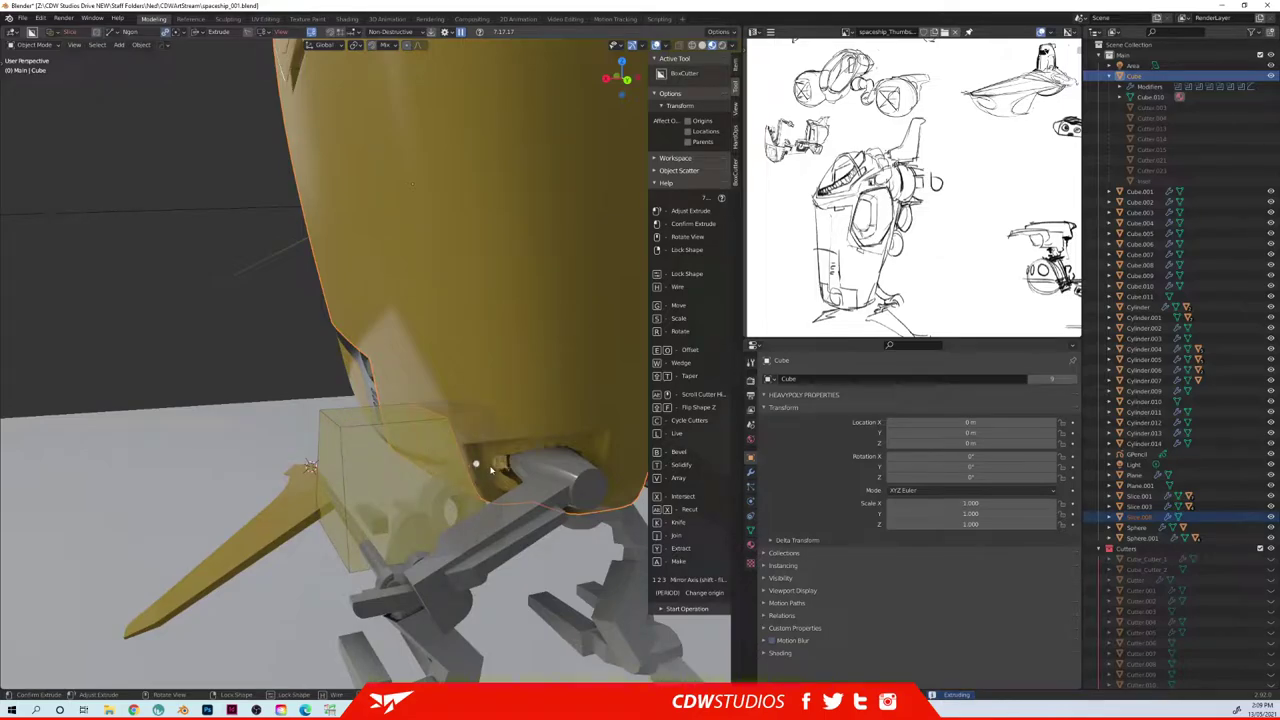
pyautogui.moveTo(503, 466); pyautogui.dragTo(456, 452, button='middle')
pyautogui.moveTo(495, 459); pyautogui.dragTo(484, 459)
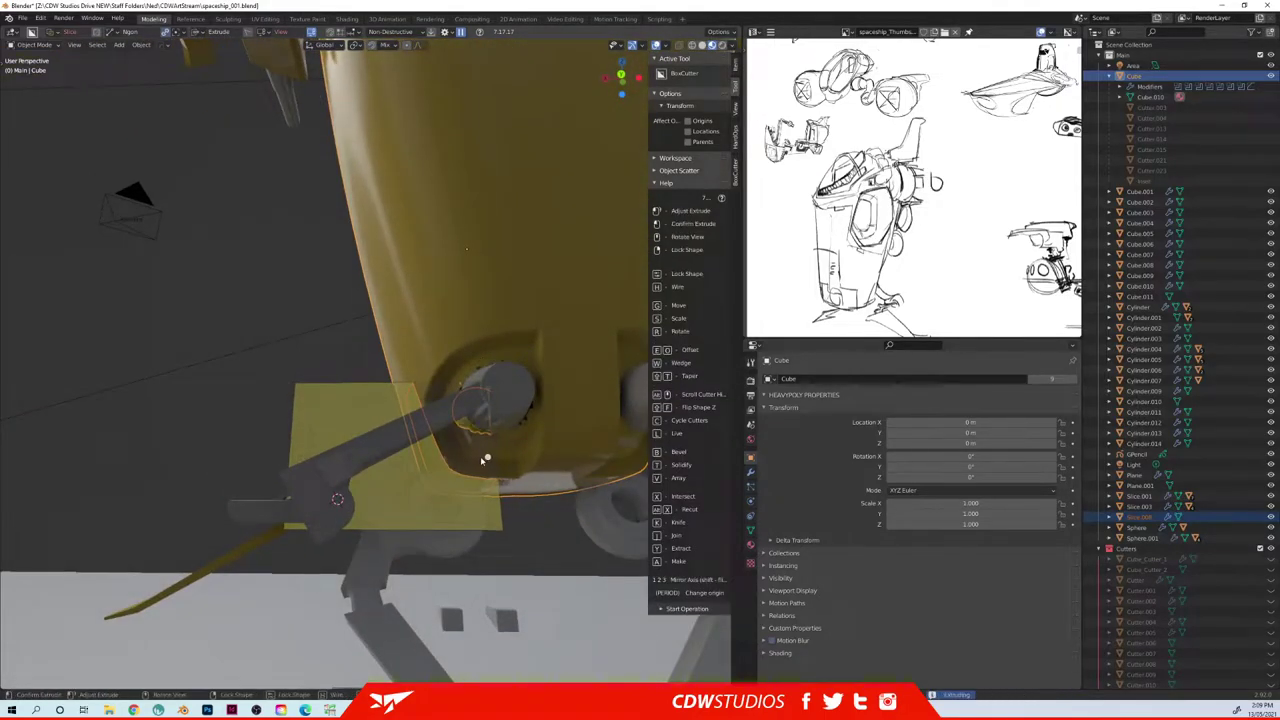
pyautogui.moveTo(484, 459); pyautogui.dragTo(552, 460, button='middle')
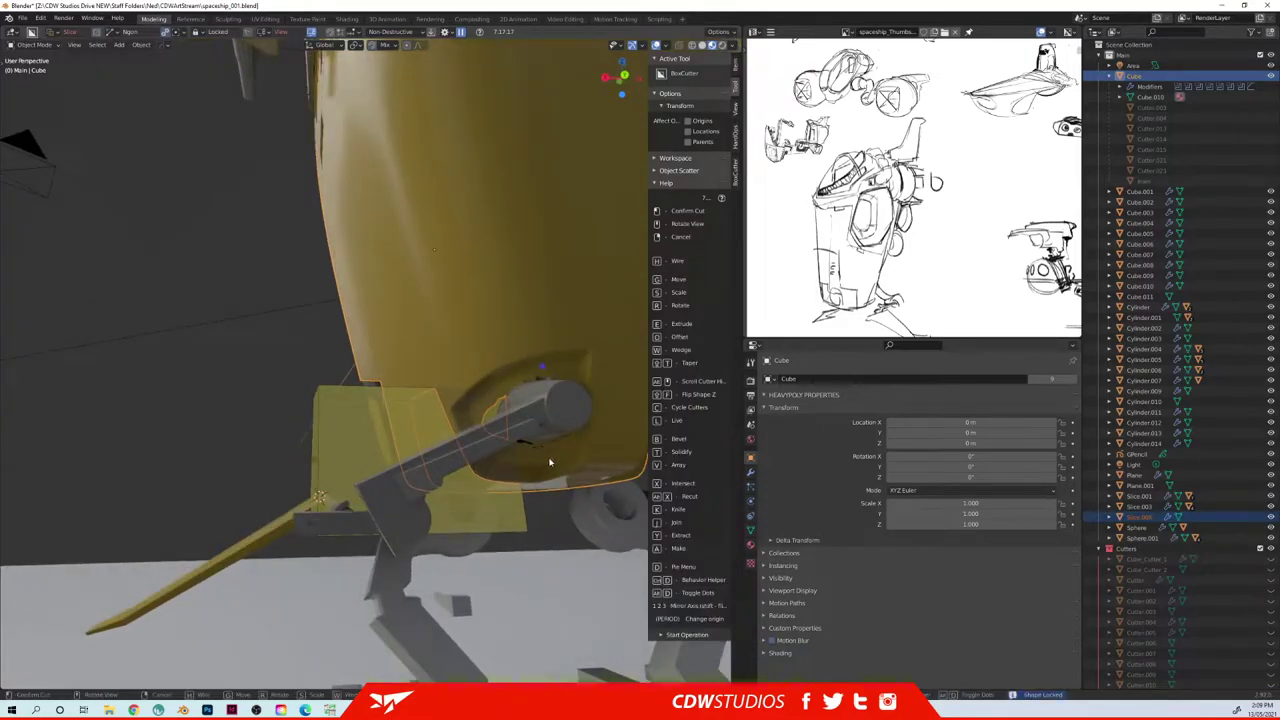
pyautogui.click(538, 559)
# - Select the sliced hull panel above the leg and run Smart Apply on its modifiers
pyautogui.moveTo(398, 493); pyautogui.dragTo(480, 500, button='middle')
pyautogui.moveTo(462, 432); pyautogui.dragTo(400, 494, button='middle')
pyautogui.scroll(-4, 464, 432)
pyautogui.click(330, 505)
pyautogui.scroll(3, 419, 413)
pyautogui.press('q')
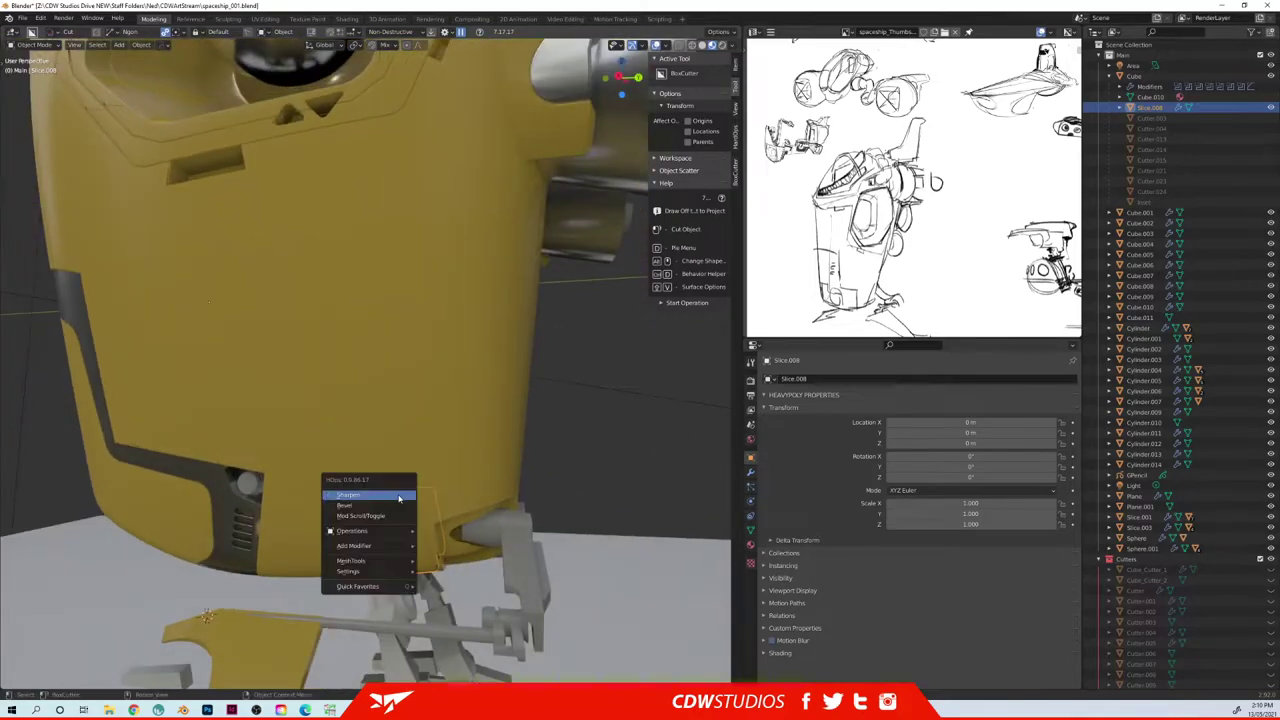
pyautogui.moveTo(381, 548)
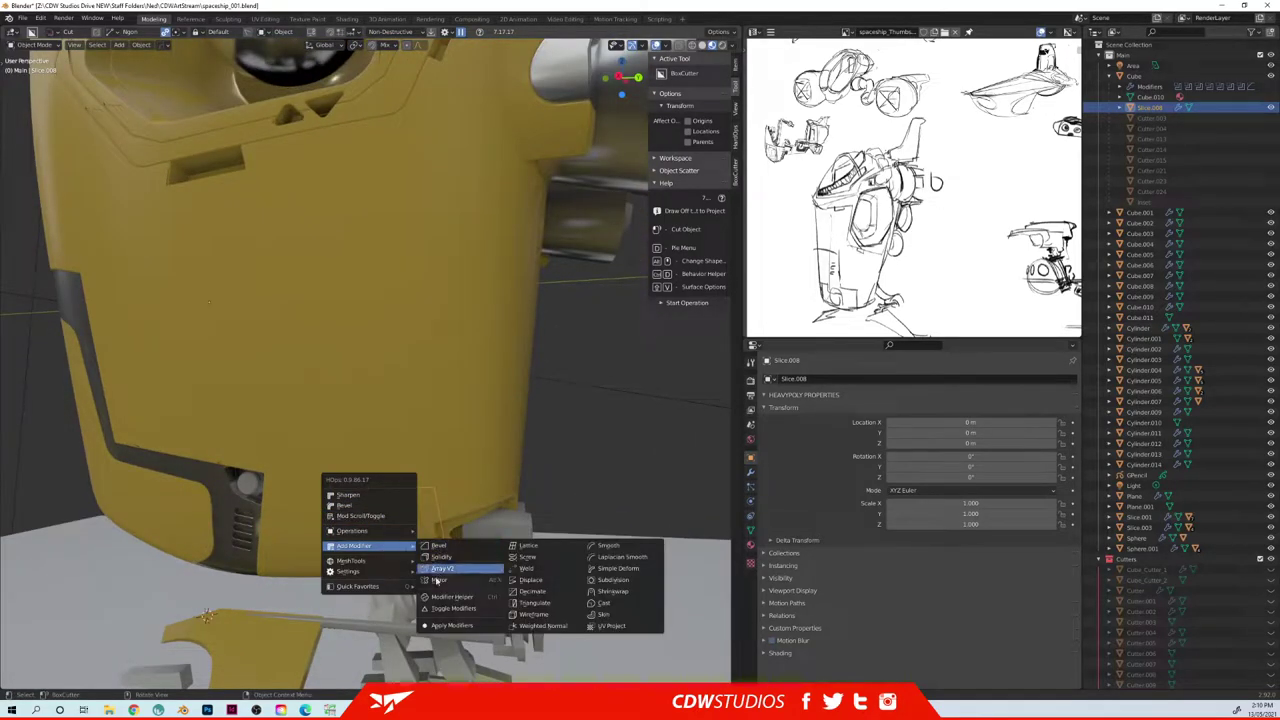
pyautogui.moveTo(354, 532)
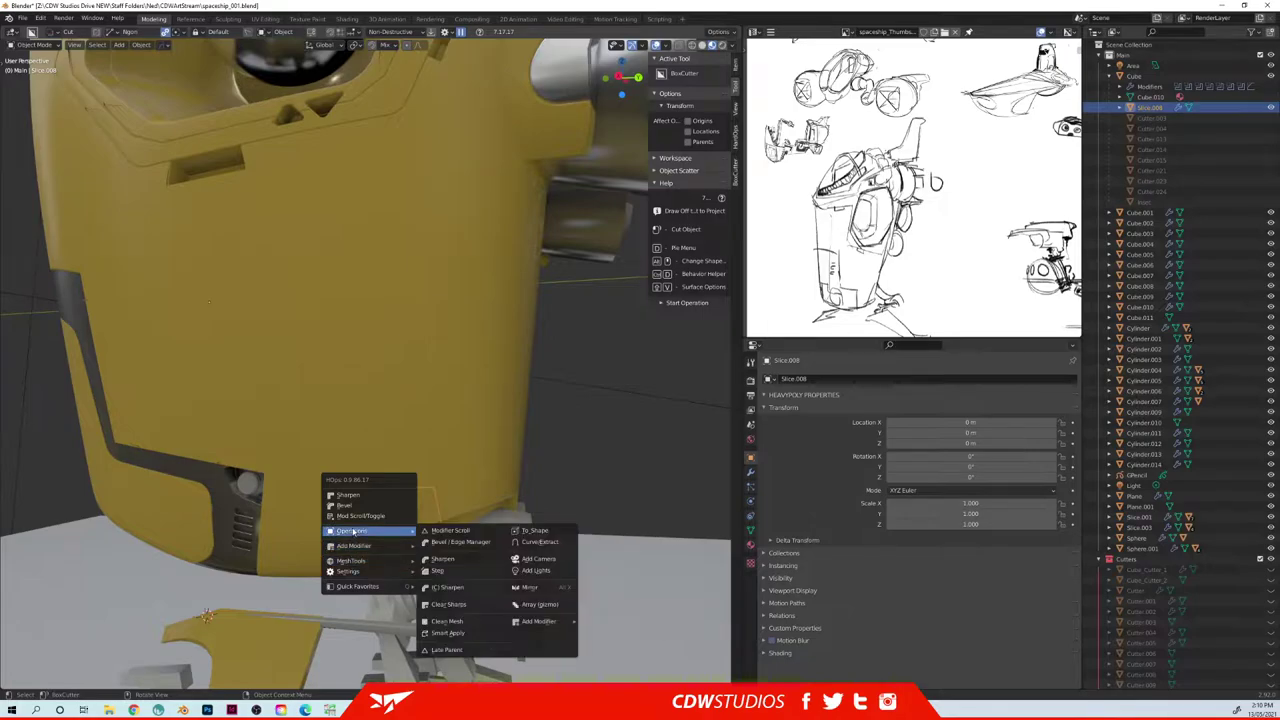
pyautogui.click(449, 634)
# - Move the sliced panel's origin to its own geometry and open its mesh for editing
pyautogui.moveTo(449, 634); pyautogui.dragTo(466, 433, button='middle')
pyautogui.press('g')
pyautogui.rightClick(298, 535)
pyautogui.press('Tab')
pyautogui.click(460, 436)
pyautogui.press('space')
pyautogui.click(469, 501)
pyautogui.press('Tab')
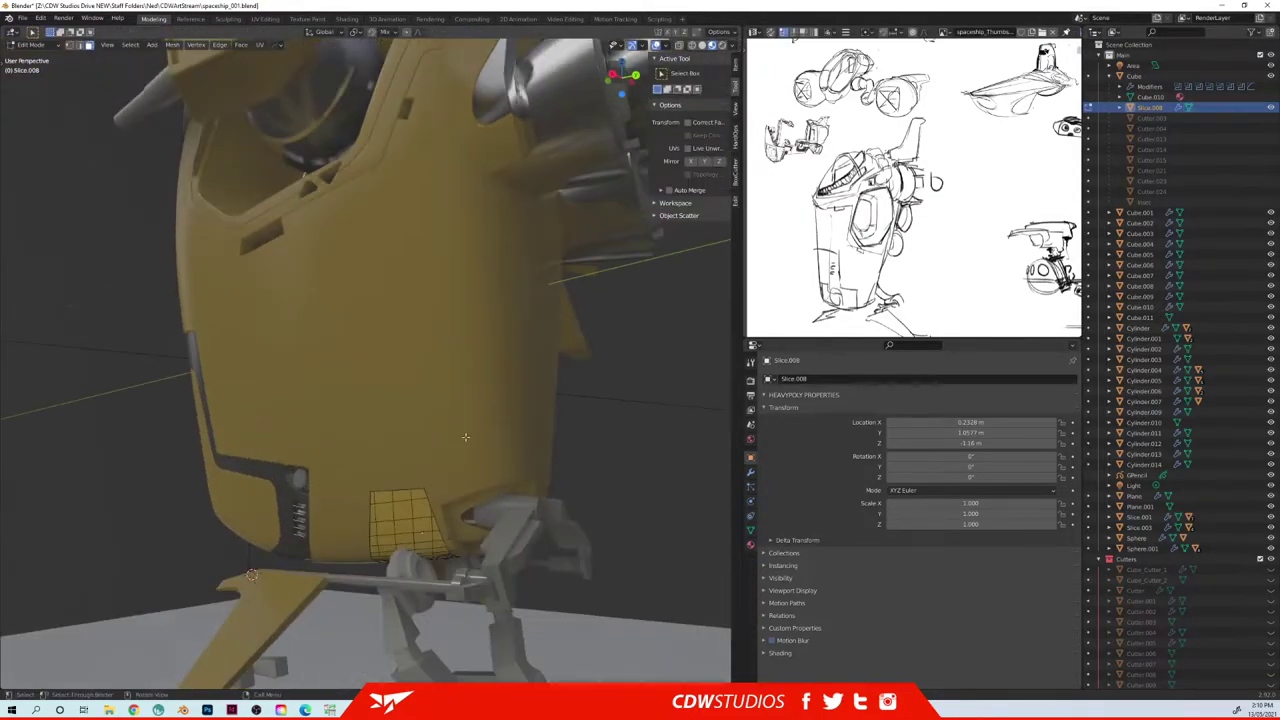
# - Select the sliced panel's outer faces across its side and around onto the hull's underside
pyautogui.scroll(2, 390, 565)
pyautogui.press('space')
pyautogui.click(465, 579)
pyautogui.moveTo(465, 579); pyautogui.dragTo(411, 438, button='middle')
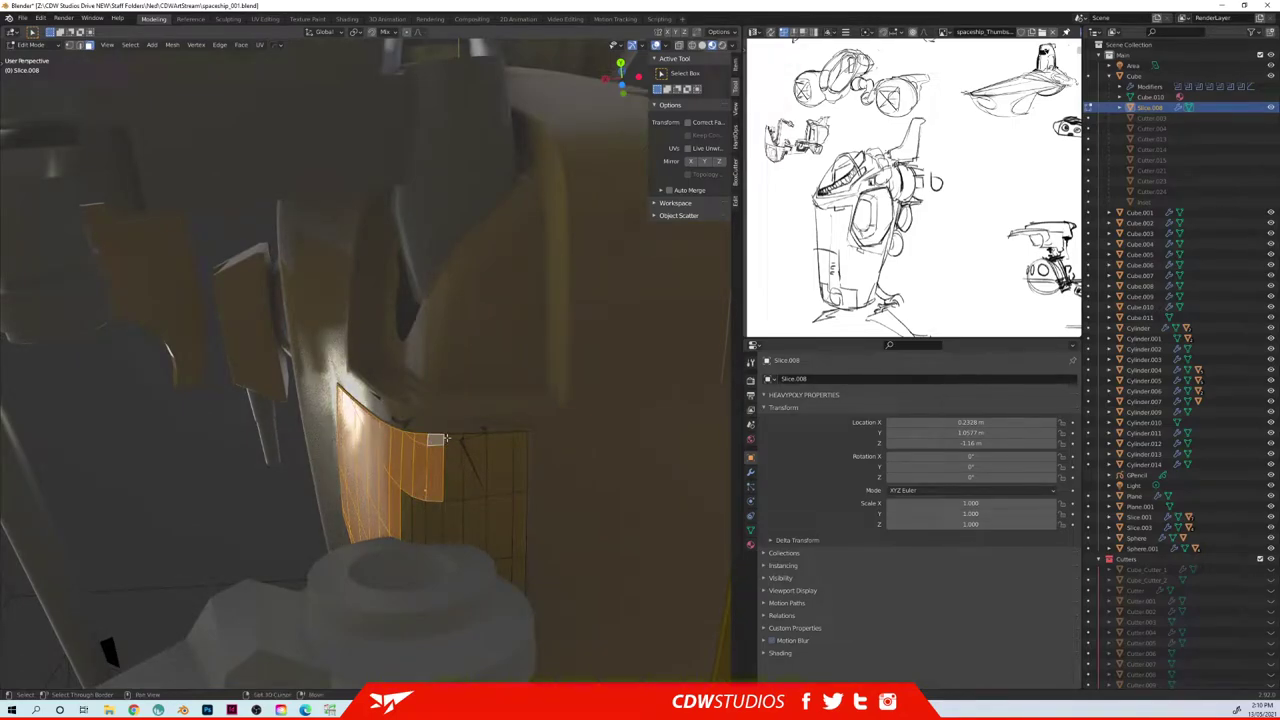
pyautogui.keyDown('shift'); pyautogui.click(474, 462); pyautogui.keyUp('shift')
pyautogui.keyDown('shift'); pyautogui.click(470, 438); pyautogui.keyUp('shift')
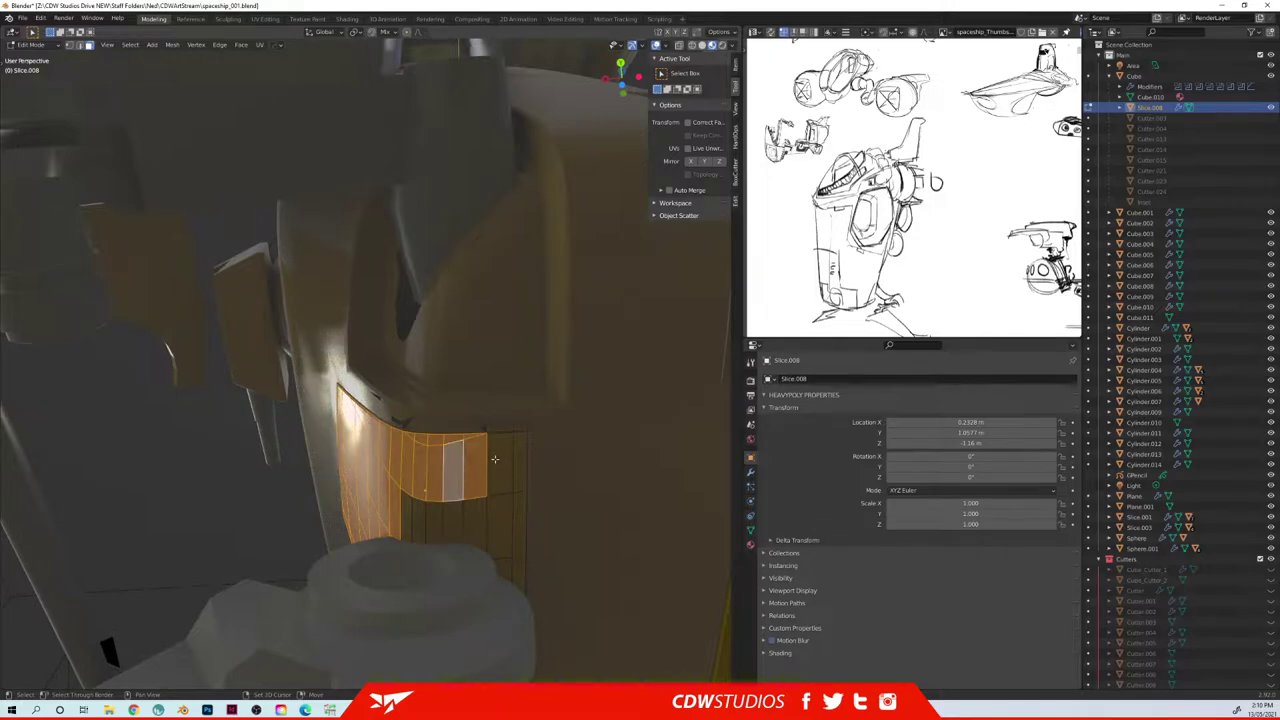
pyautogui.keyDown('shift'); pyautogui.click(504, 468); pyautogui.keyUp('shift')
pyautogui.keyDown('shift'); pyautogui.click(519, 487); pyautogui.keyUp('shift')
pyautogui.keyDown('shift'); pyautogui.click(519, 524); pyautogui.keyUp('shift')
pyautogui.keyDown('shift'); pyautogui.click(501, 525); pyautogui.keyUp('shift')
pyautogui.keyDown('shift'); pyautogui.click(475, 526); pyautogui.keyUp('shift')
pyautogui.keyDown('shift'); pyautogui.doubleClick(456, 527); pyautogui.keyUp('shift')
pyautogui.keyDown('shift'); pyautogui.moveTo(456, 527); pyautogui.dragTo(391, 429, button='middle'); pyautogui.keyUp('shift')
pyautogui.click(388, 430)
pyautogui.press('/')
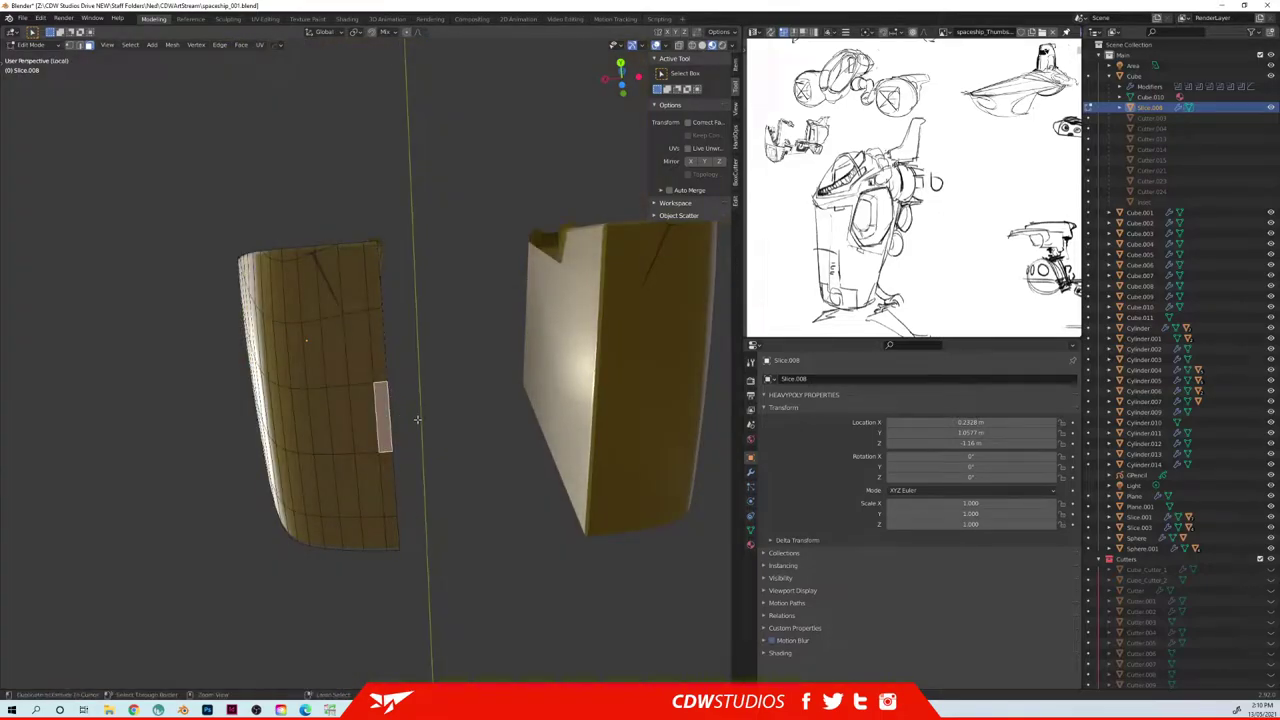
pyautogui.press('KP_Divide')
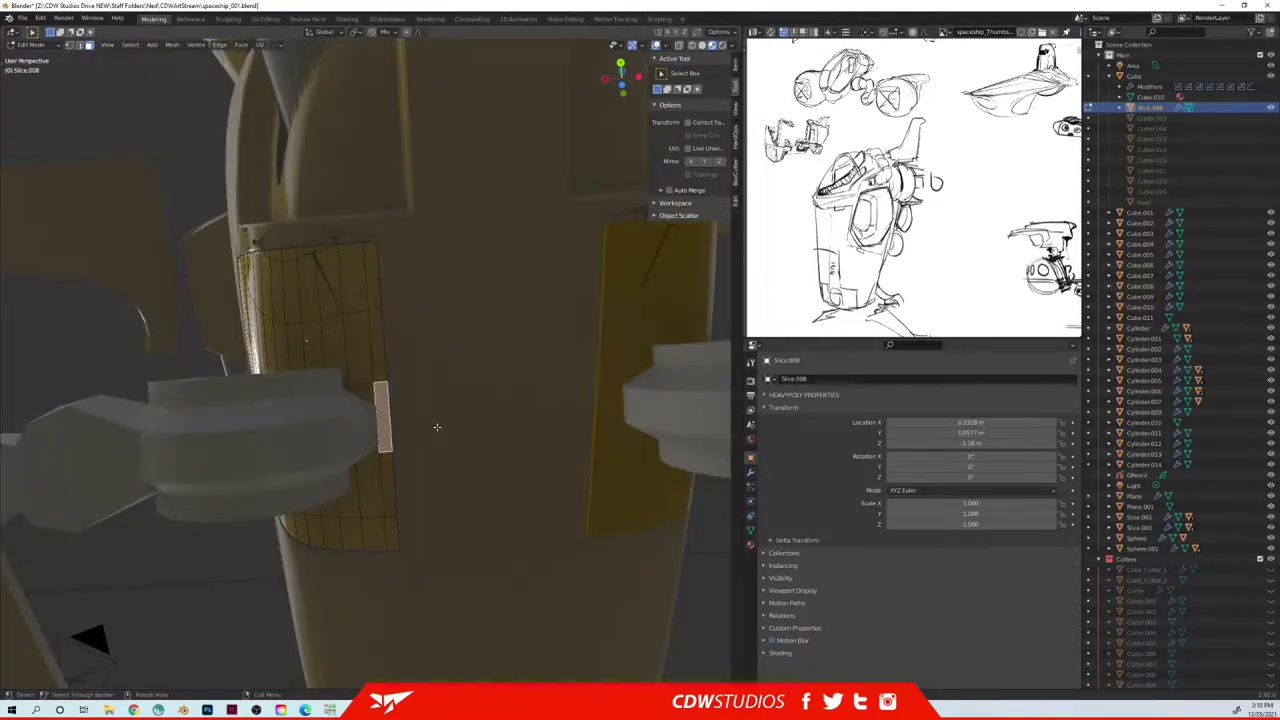
pyautogui.hotkey('ctrl', 'z')
# - Isolate the sliced panel and add the remaining underside face rows to the outer-face selection
pyautogui.press('z')
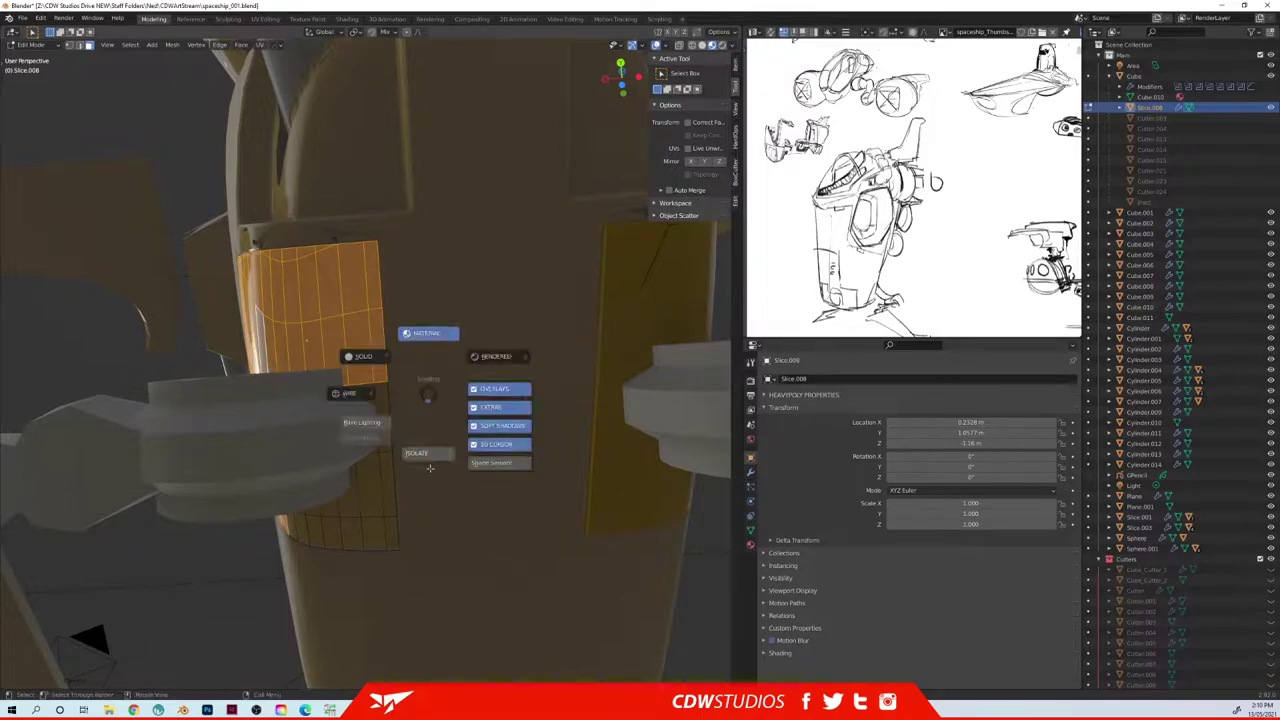
pyautogui.click(383, 417)
pyautogui.keyDown('shift'); pyautogui.moveTo(368, 421); pyautogui.dragTo(263, 410); pyautogui.keyUp('shift')
pyautogui.keyDown('shift'); pyautogui.moveTo(374, 484); pyautogui.dragTo(272, 474); pyautogui.keyUp('shift')
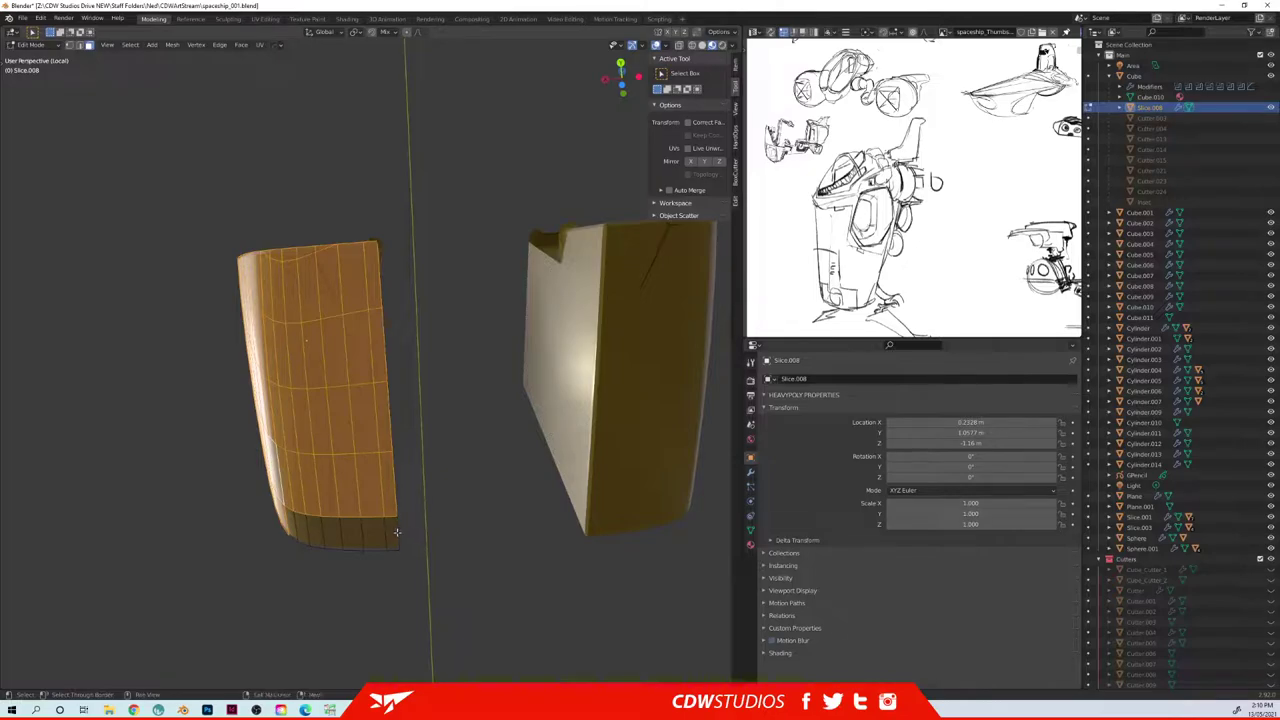
pyautogui.keyDown('alt'); pyautogui.keyDown('shift'); pyautogui.click(378, 534); pyautogui.keyUp('shift'); pyautogui.keyUp('alt')
# - Delete the panel's inner and side faces, keeping only the curved outer skin, and show the whole ship again
pyautogui.moveTo(378, 534); pyautogui.dragTo(409, 419, button='middle')
pyautogui.press('x')
pyautogui.moveTo(476, 443); pyautogui.dragTo(434, 423, button='middle')
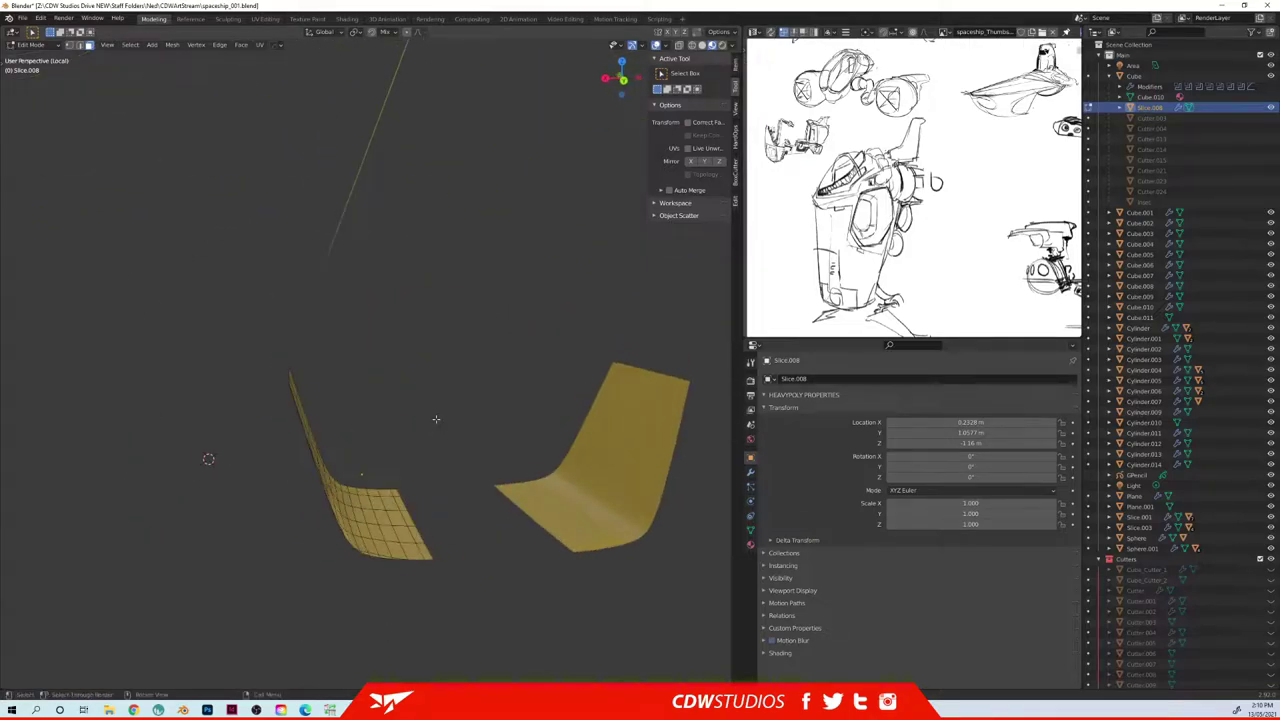
pyautogui.press('KP_Divide')
# - Isolate the sliced side panel and select the boundary edge loop around its curved outer skin
pyautogui.moveTo(535, 477); pyautogui.dragTo(500, 463, button='middle')
pyautogui.scroll(4, 540, 462)
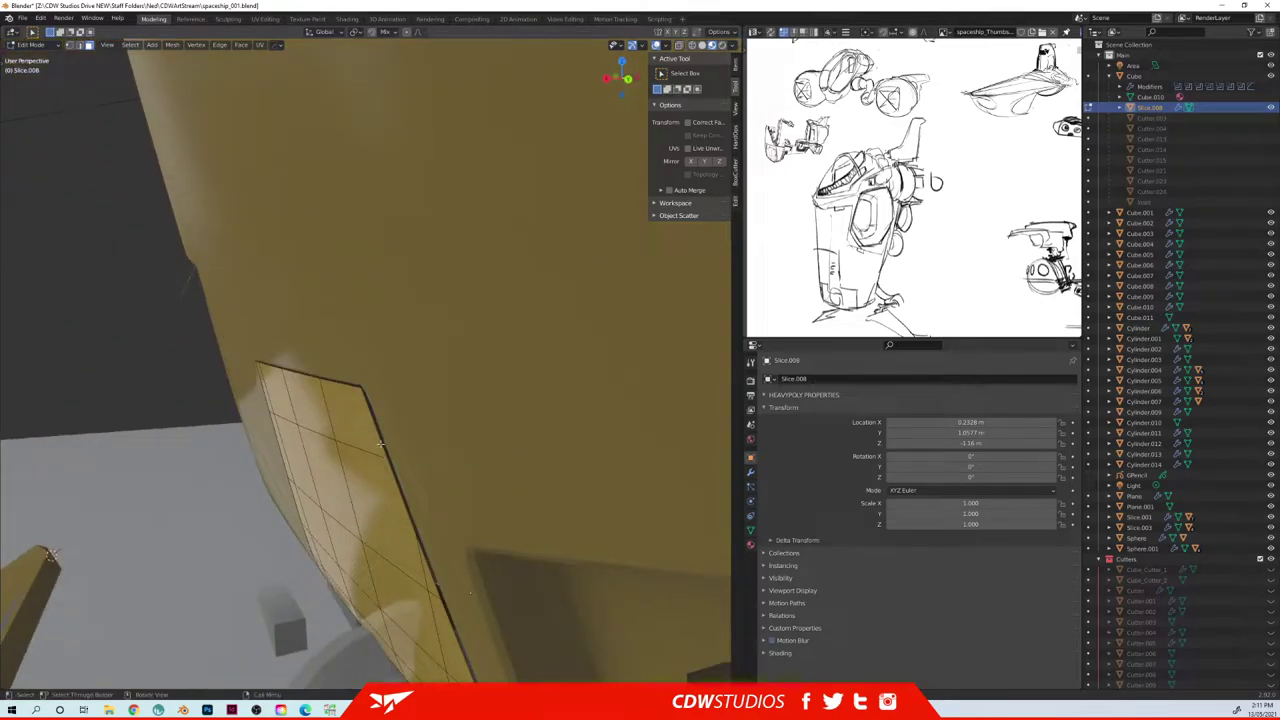
pyautogui.moveTo(419, 467); pyautogui.dragTo(422, 457, button='middle')
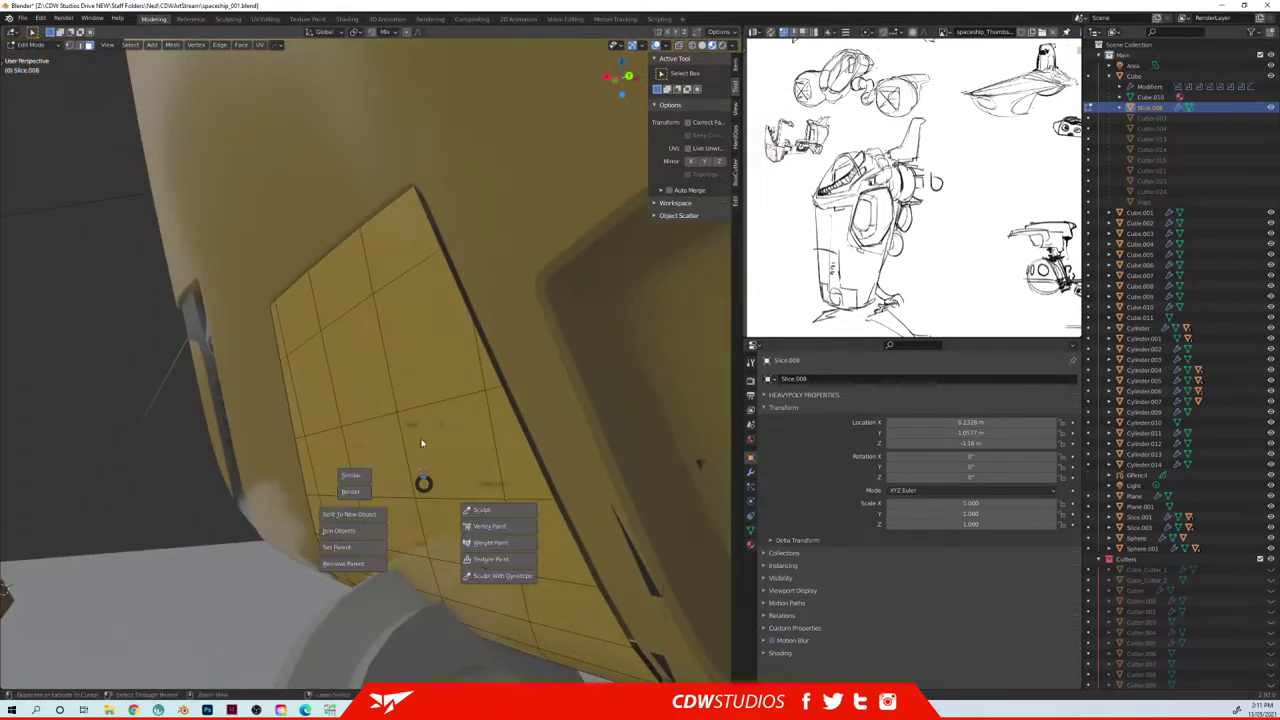
pyautogui.press('KP_Divide')
pyautogui.moveTo(456, 528); pyautogui.dragTo(452, 475, button='middle')
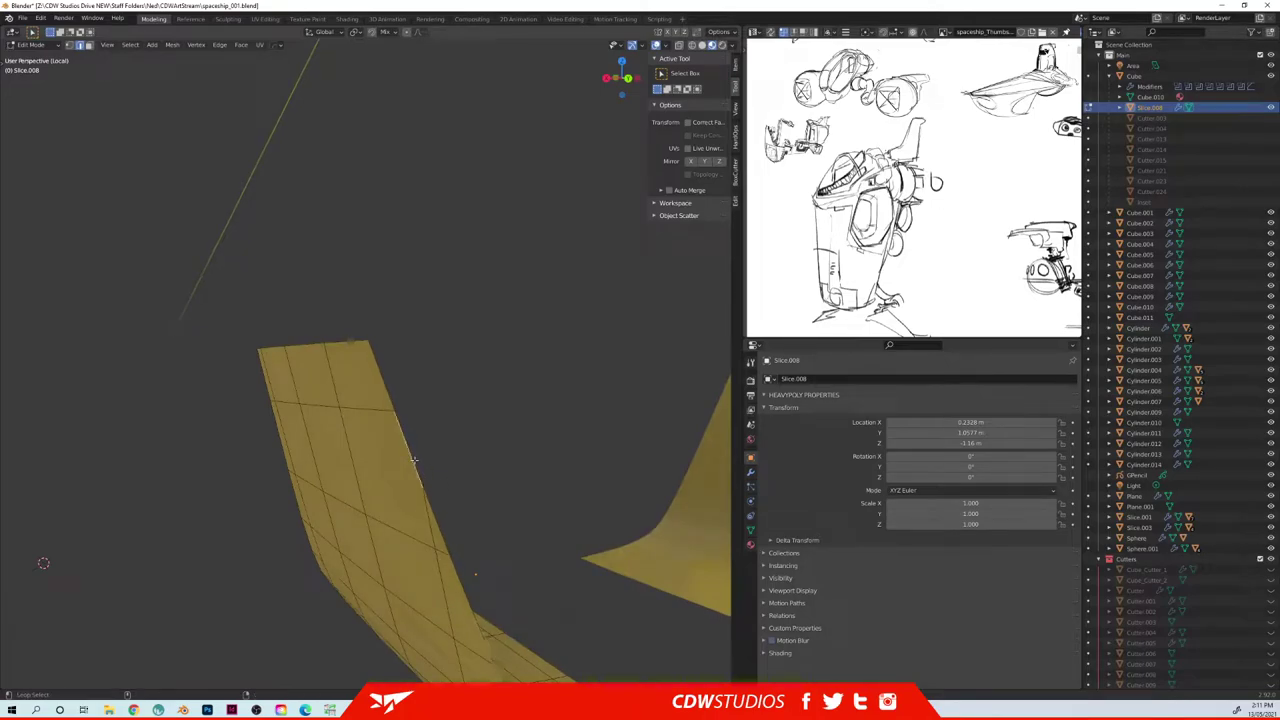
pyautogui.moveTo(353, 358); pyautogui.dragTo(515, 460, button='middle')
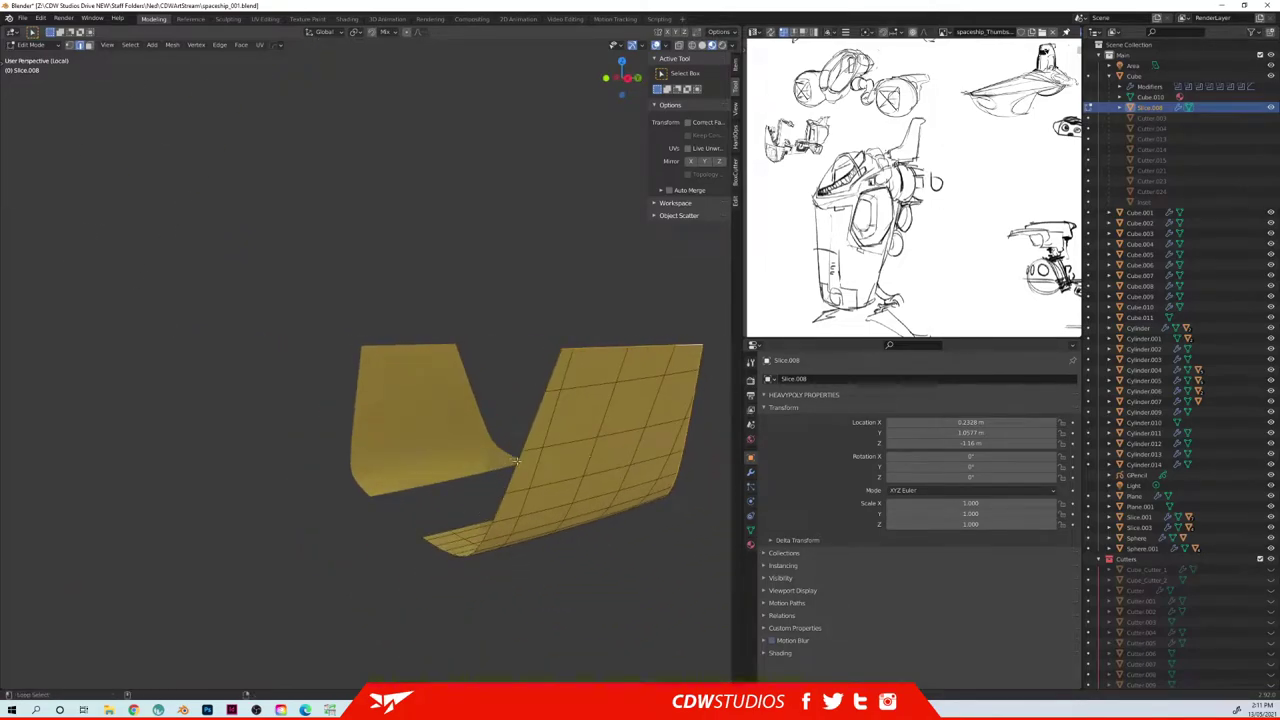
pyautogui.moveTo(469, 524); pyautogui.dragTo(371, 447, button='middle')
pyautogui.moveTo(519, 443); pyautogui.dragTo(396, 437, button='middle')
# - Offset the panel's boundary edges in Depth mode, using a small width and an inward depth to form an inner rim loop
pyautogui.hotkey('ctrl', 'e')
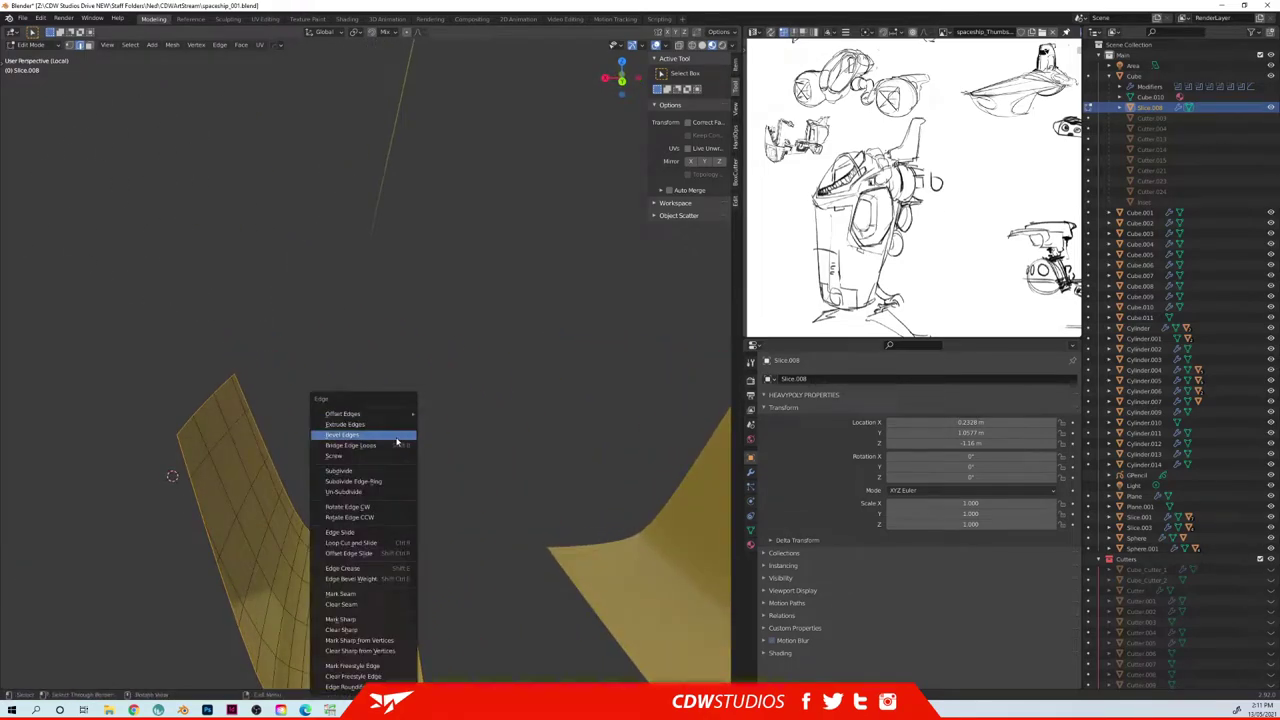
pyautogui.moveTo(397, 421)
pyautogui.click(446, 413)
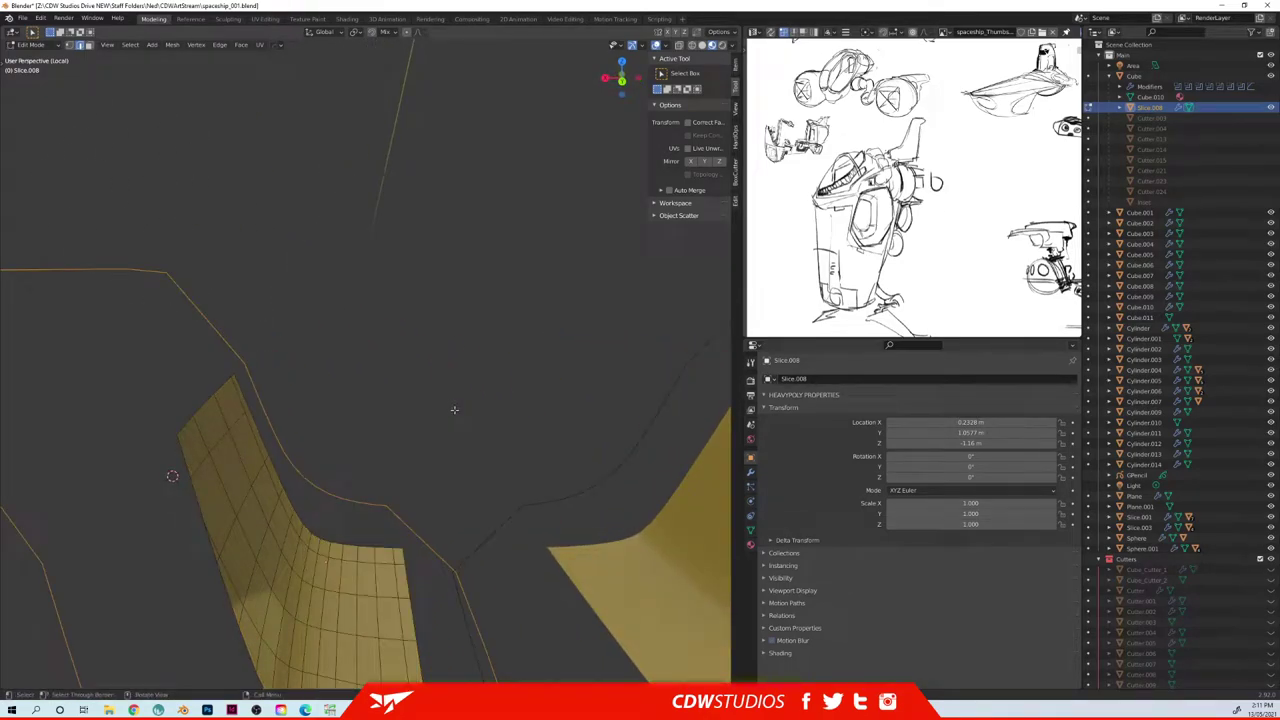
pyautogui.click(454, 410)
pyautogui.press('F9')
pyautogui.moveTo(505, 438)
pyautogui.mouseDown()
pyautogui.moveTo(478, 438)
pyautogui.moveTo(520, 438)
pyautogui.mouseUp()
pyautogui.press('Return')
pyautogui.click(495, 460)
pyautogui.moveTo(505, 471); pyautogui.dragTo(516, 474)
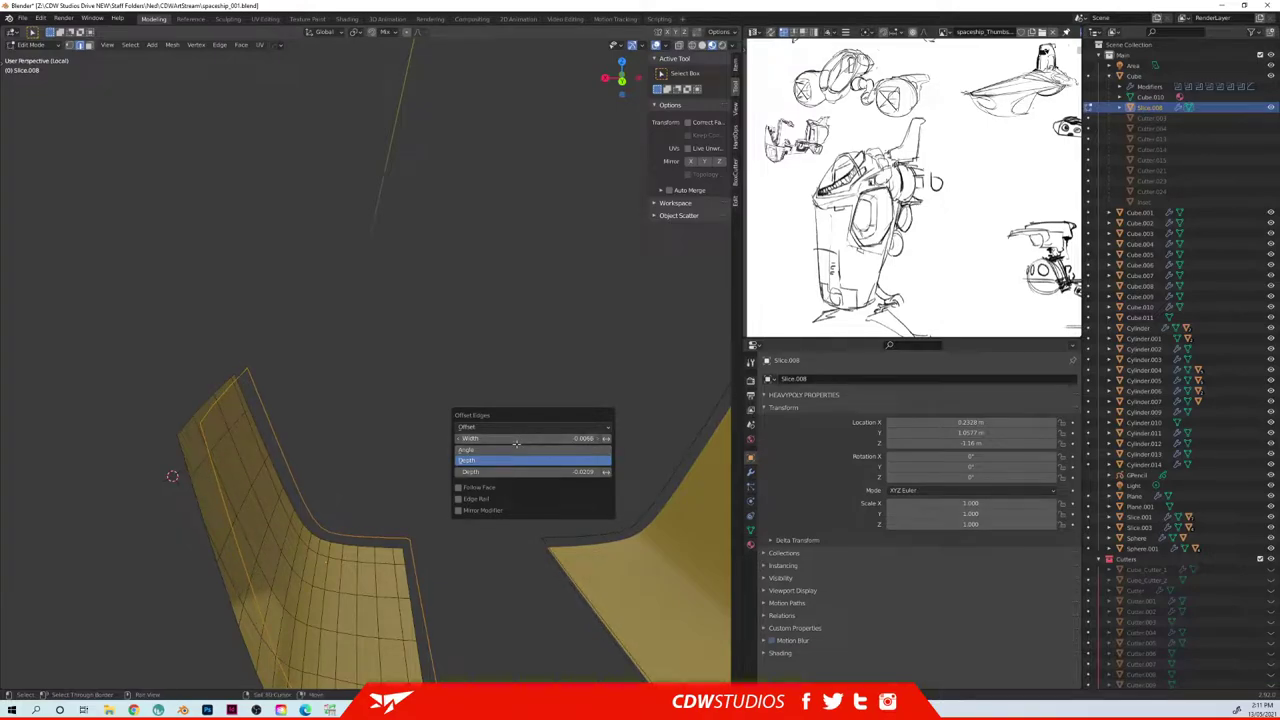
# - Bridge the panel's outer boundary to the offset rim loop, leave mesh editing and show the whole ship again
pyautogui.moveTo(386, 443); pyautogui.dragTo(563, 456, button='middle')
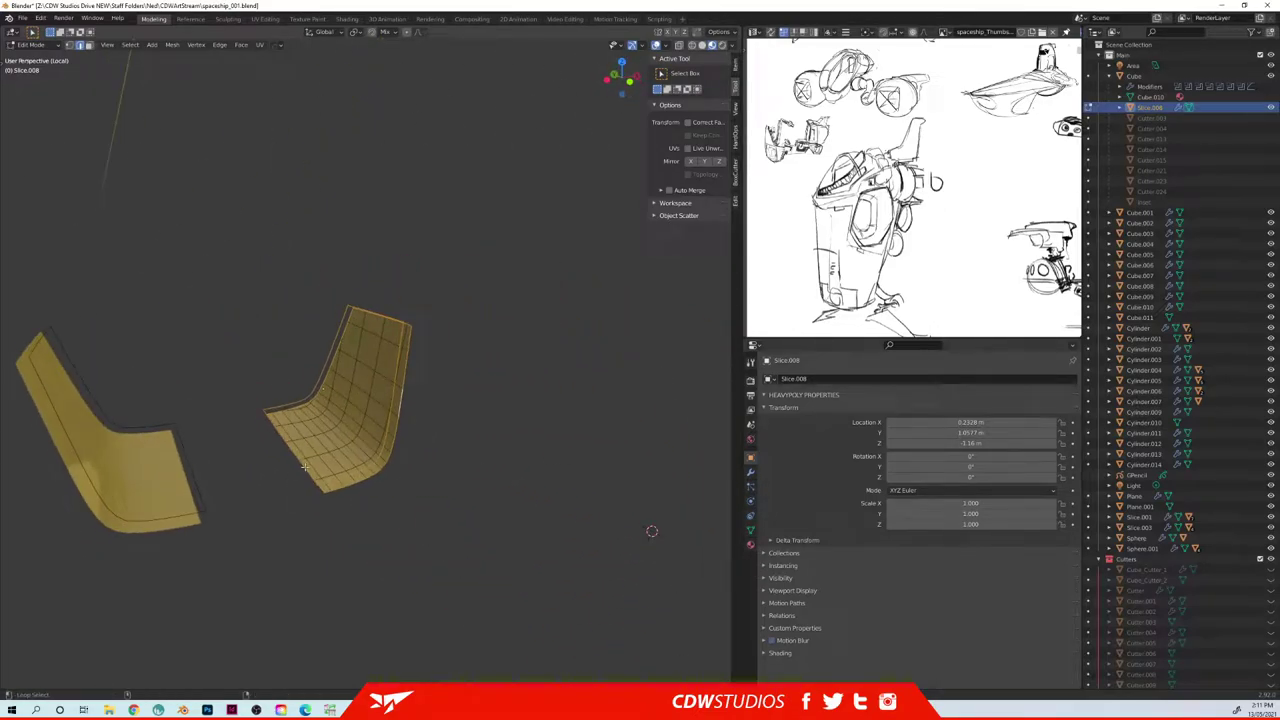
pyautogui.moveTo(303, 467); pyautogui.dragTo(330, 449, button='middle')
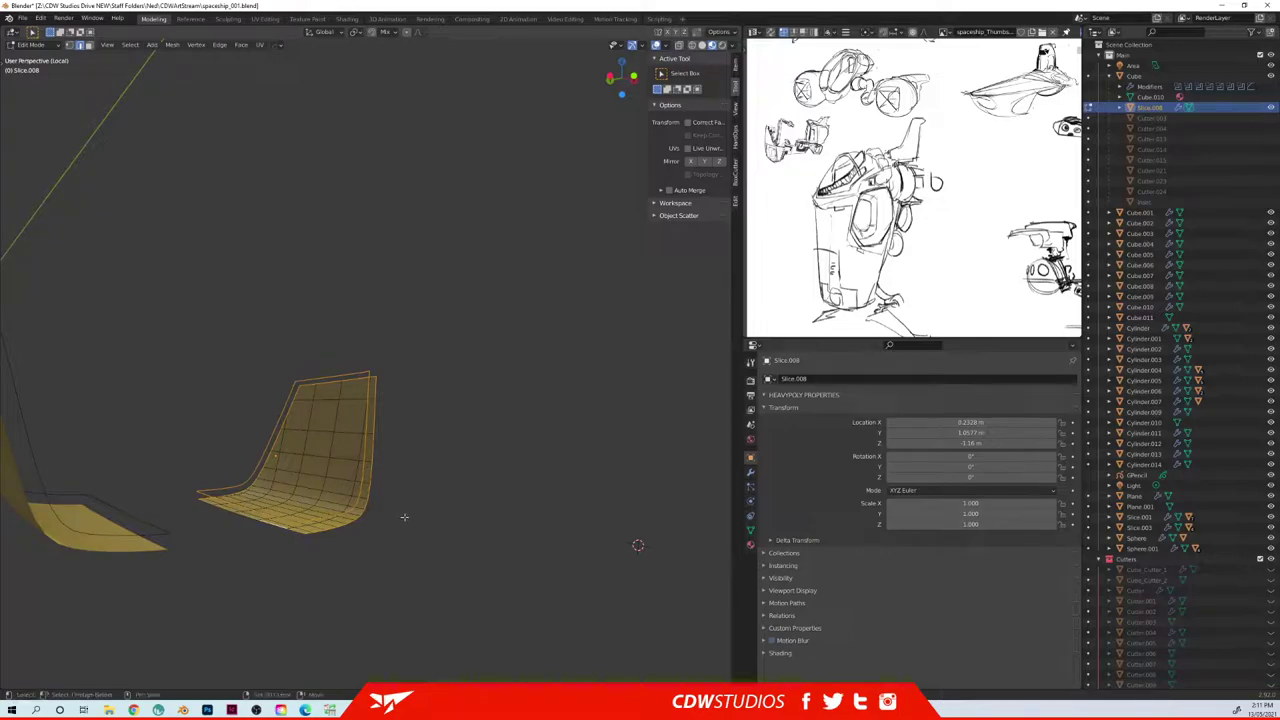
pyautogui.hotkey('shift', 'b')
pyautogui.moveTo(405, 517); pyautogui.dragTo(414, 477, button='middle')
pyautogui.moveTo(470, 443); pyautogui.dragTo(347, 529, button='middle')
pyautogui.press('Tab')
pyautogui.moveTo(384, 474); pyautogui.dragTo(416, 531, button='middle')
pyautogui.press('/')
pyautogui.click(445, 540)
pyautogui.click(426, 436)
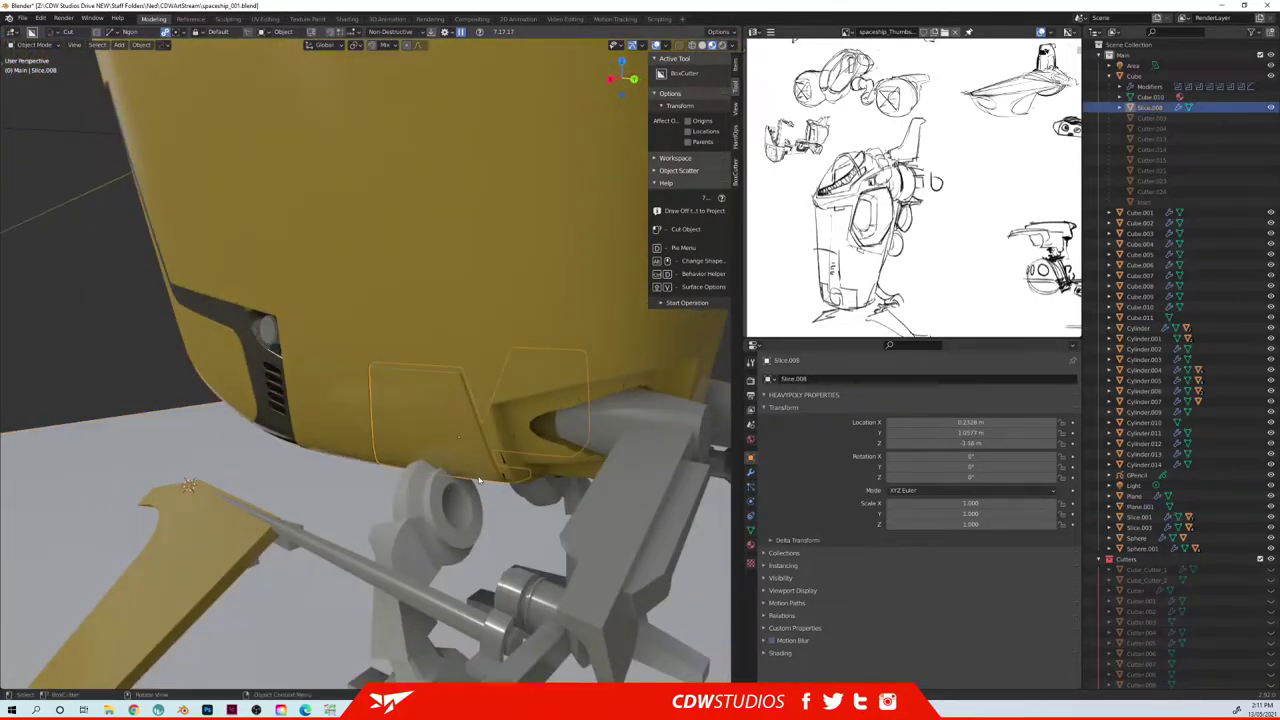
# - Select the panel's uppermost vertices in the back view and move the panel's origin to that upper edge
pyautogui.keyDown('alt'); pyautogui.moveTo(426, 446); pyautogui.dragTo(409, 474, button='middle'); pyautogui.keyUp('alt')
pyautogui.hotkey('ctrl', 'space')
pyautogui.click(364, 473)
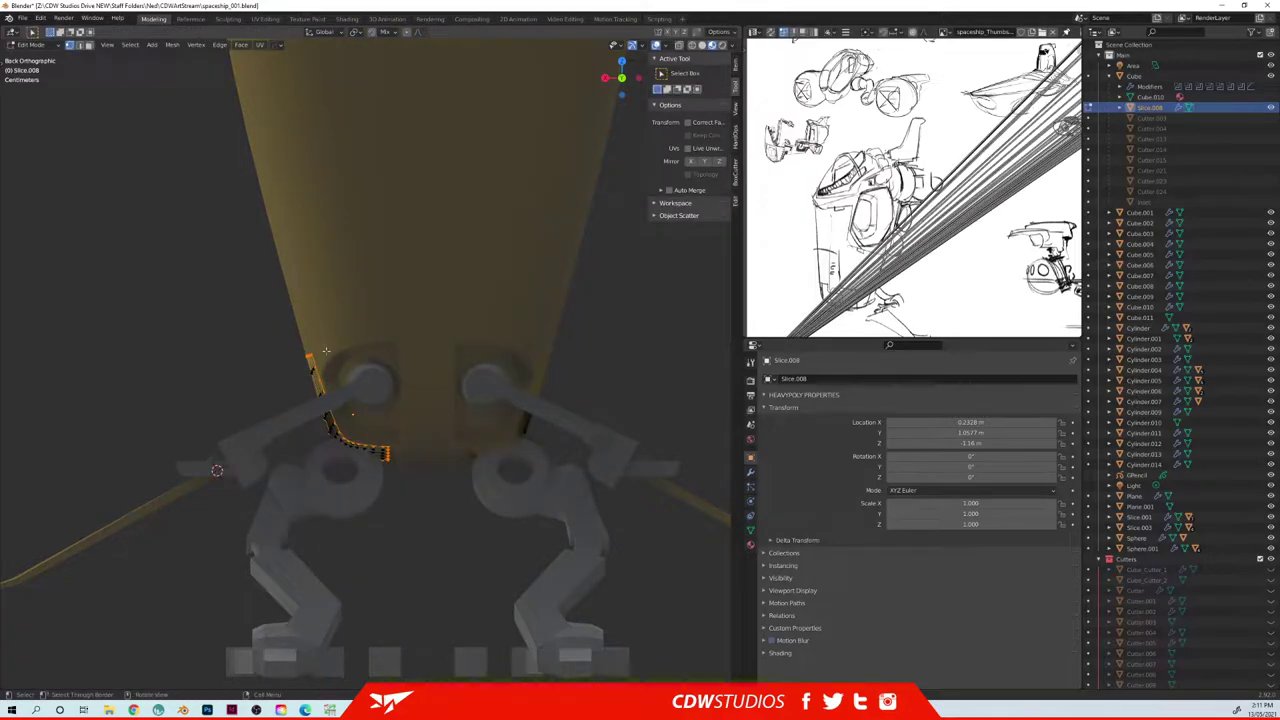
pyautogui.moveTo(291, 336); pyautogui.dragTo(337, 363)
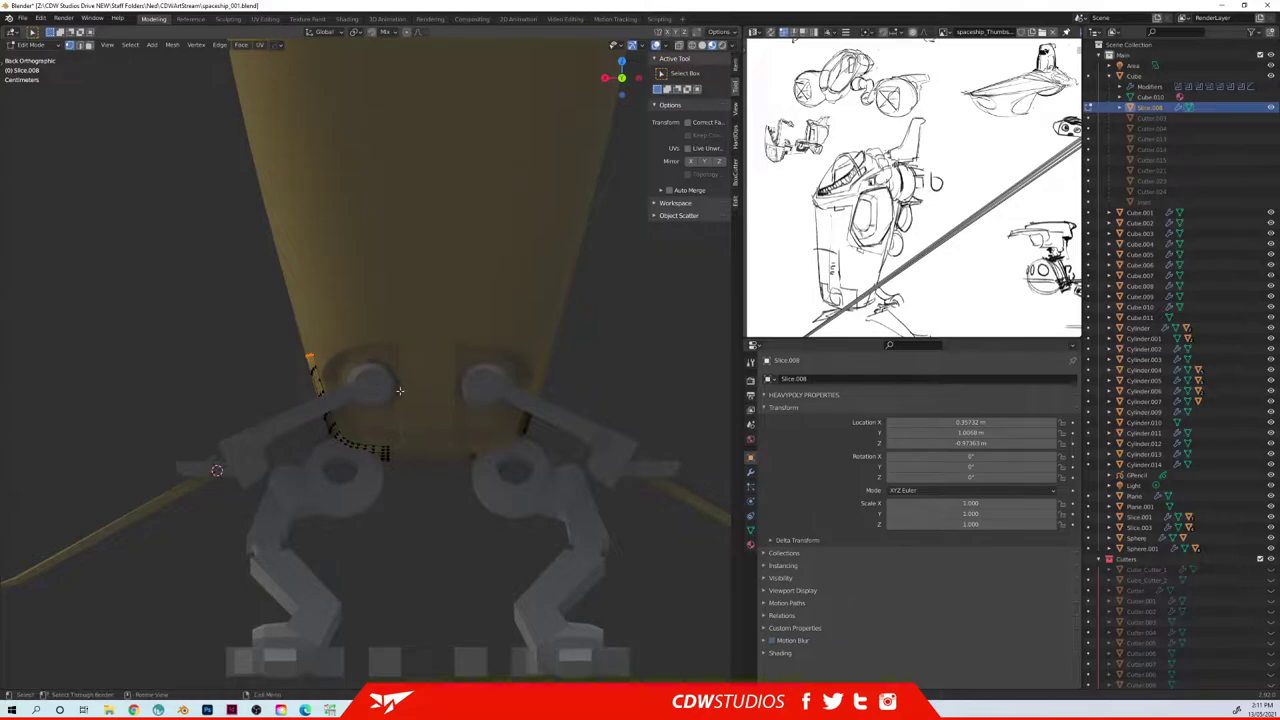
pyautogui.press('Tab')
# - Rotate the side panel outward about its upper edge by about 31° so it opens like a flap
pyautogui.press('r')
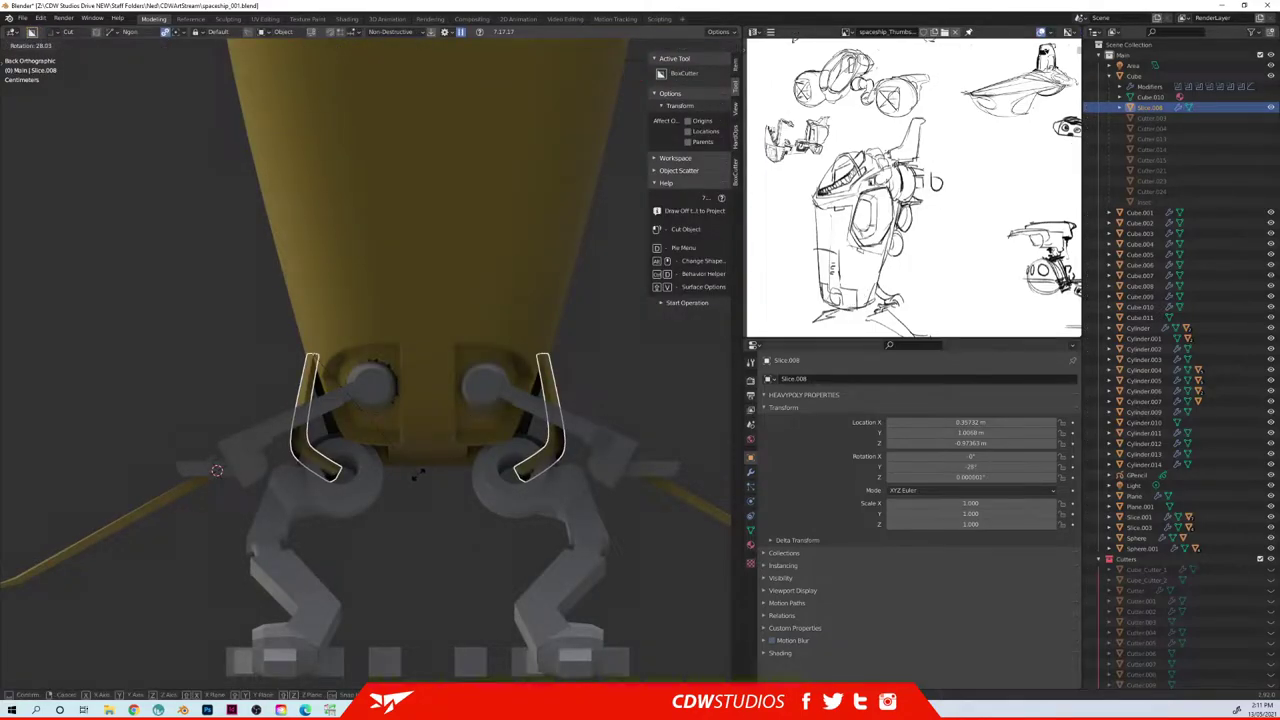
pyautogui.click(292, 435)
pyautogui.moveTo(292, 435); pyautogui.dragTo(391, 463, button='middle')
pyautogui.scroll(-5, 346, 464)
pyautogui.click(222, 406)
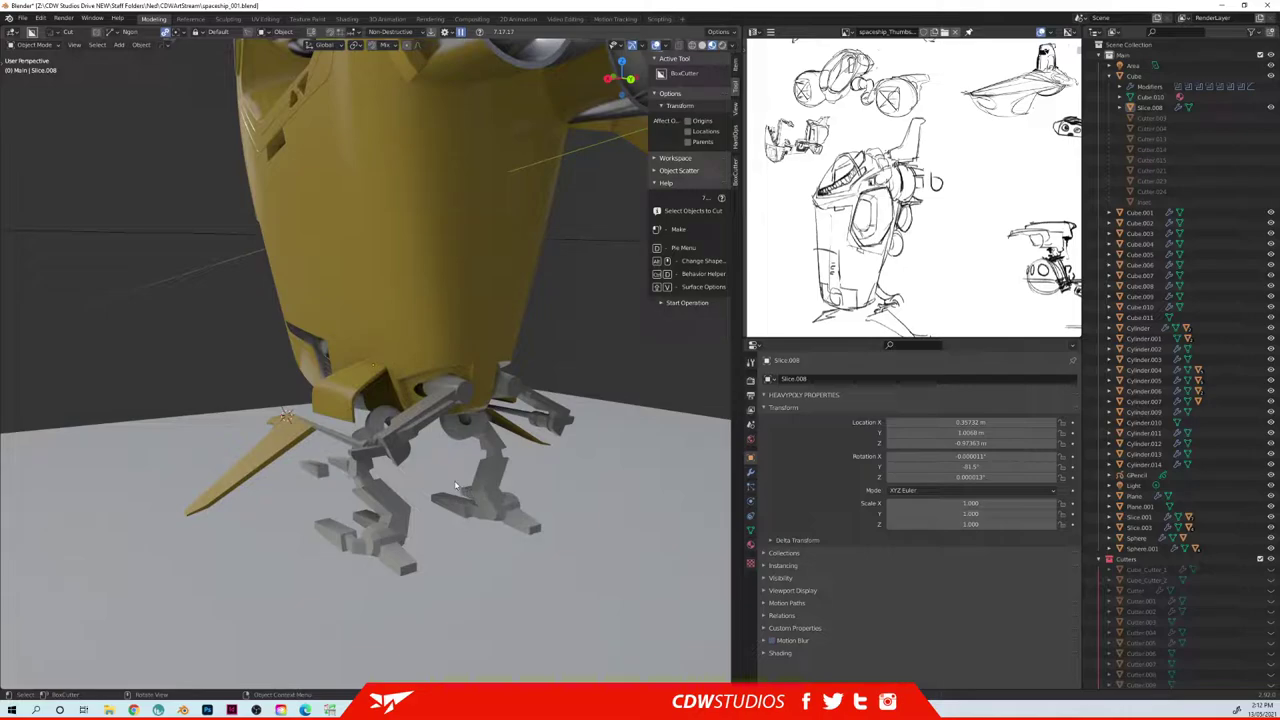
# - Move the part beside the opened side panel vertically along the Z axis
pyautogui.moveTo(409, 440); pyautogui.dragTo(381, 440, button='middle')
pyautogui.click(390, 420)
pyautogui.press('g')
pyautogui.press('z')
pyautogui.click(435, 404)
# - Select all parts of the rear wing arms, including the fins, with the round hull joint as the active object
pyautogui.click(421, 386)
pyautogui.moveTo(421, 386); pyautogui.dragTo(396, 413, button='middle')
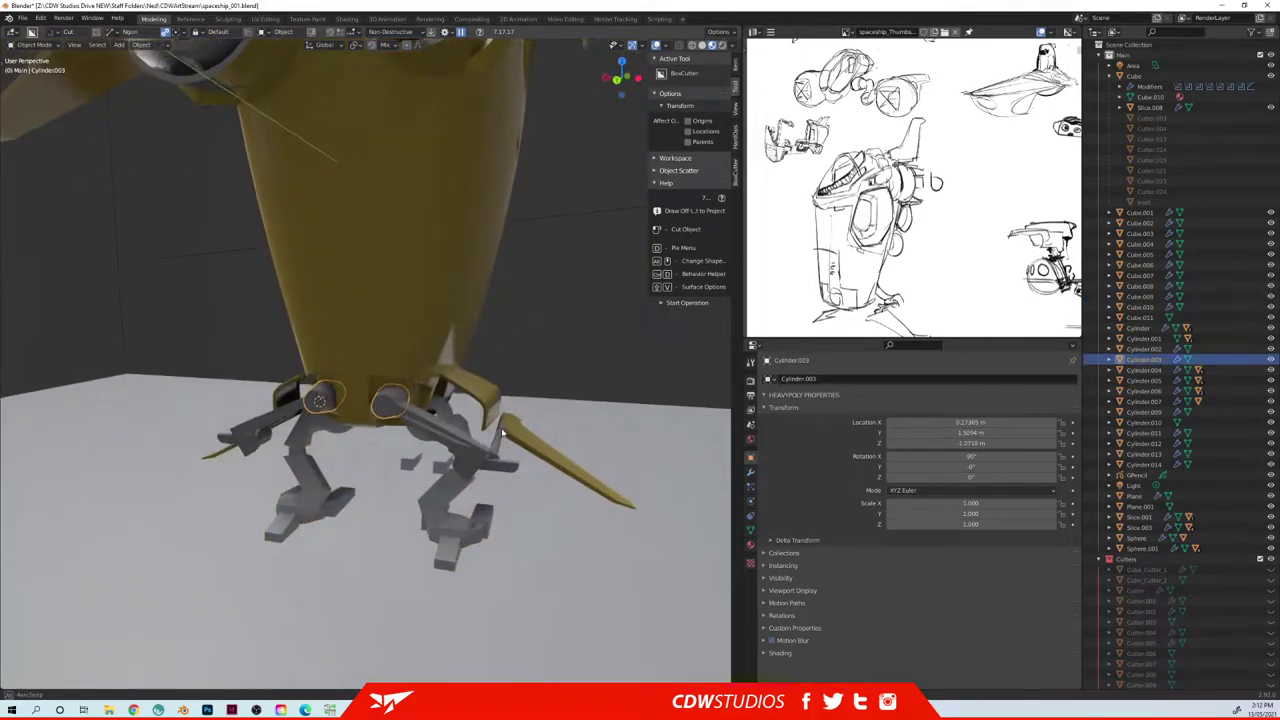
pyautogui.keyDown('shift'); pyautogui.click(432, 432); pyautogui.keyUp('shift')
pyautogui.keyDown('shift'); pyautogui.click(535, 444); pyautogui.keyUp('shift')
pyautogui.keyDown('shift'); pyautogui.click(501, 463); pyautogui.keyUp('shift')
pyautogui.keyDown('shift'); pyautogui.click(498, 455); pyautogui.keyUp('shift')
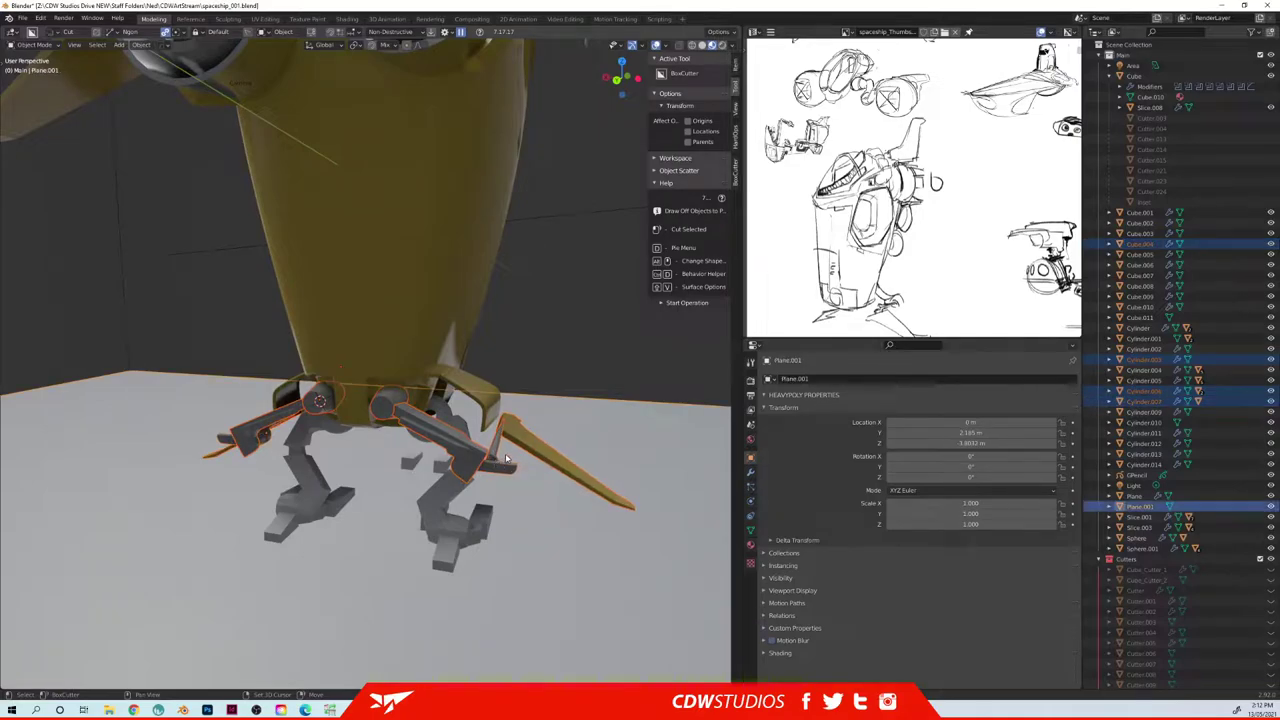
pyautogui.keyDown('shift'); pyautogui.click(506, 460); pyautogui.keyUp('shift')
pyautogui.moveTo(506, 460); pyautogui.dragTo(510, 445, button='middle')
pyautogui.keyDown('shift'); pyautogui.click(410, 385); pyautogui.keyUp('shift')
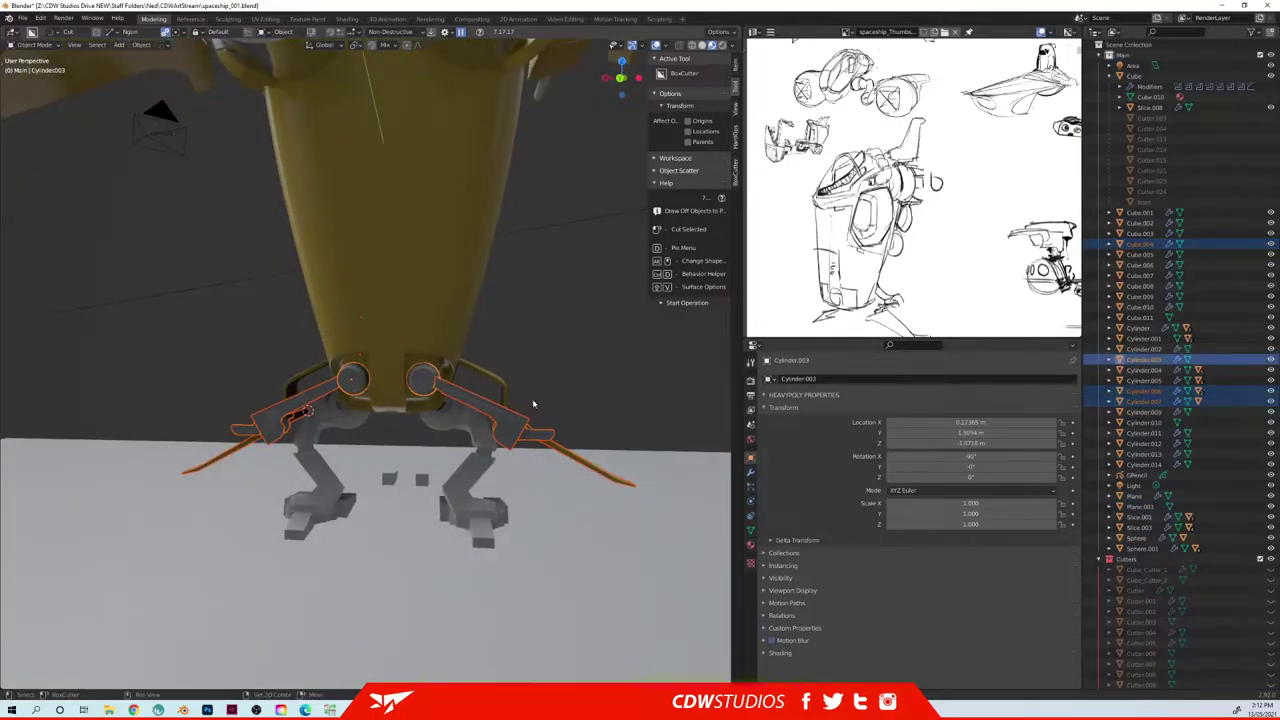
# - Rotate the rear wing arms upward about their hull joints in the back view, pivoting on the active object
pyautogui.press('.')
pyautogui.click(517, 377)
pyautogui.keyDown('alt'); pyautogui.moveTo(517, 377); pyautogui.dragTo(553, 386, button='middle'); pyautogui.keyUp('alt')
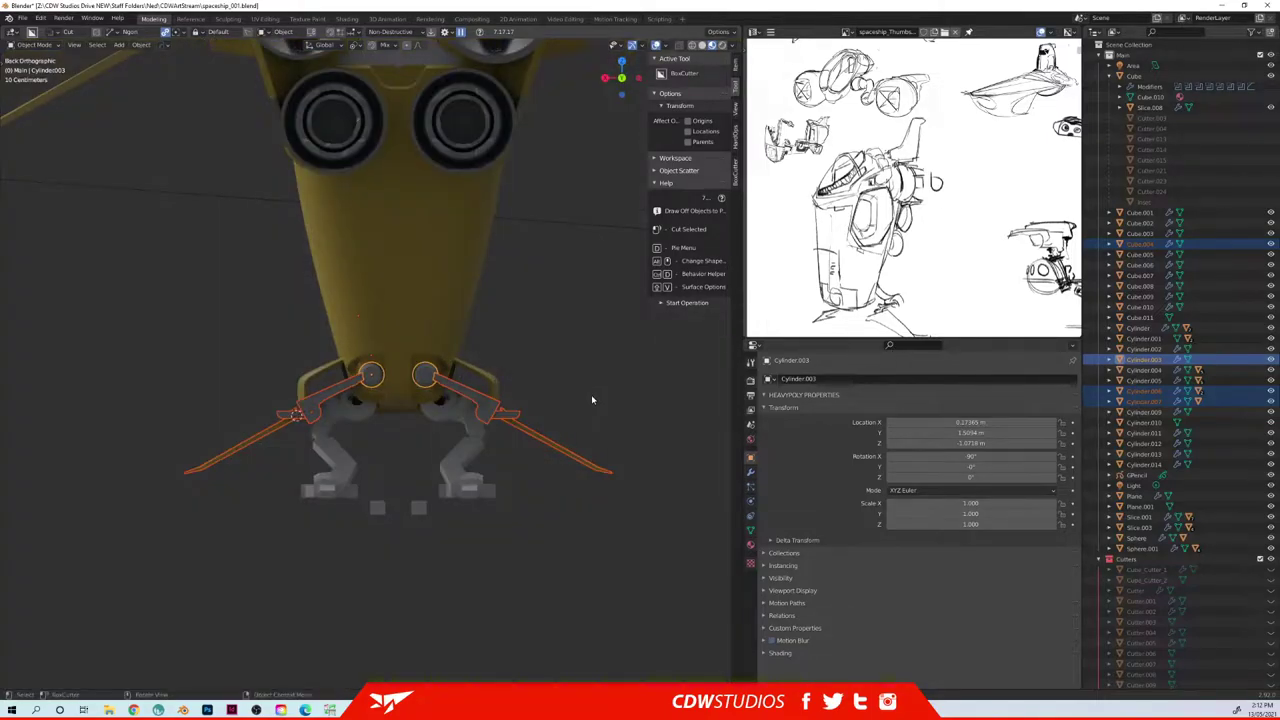
pyautogui.press('r')
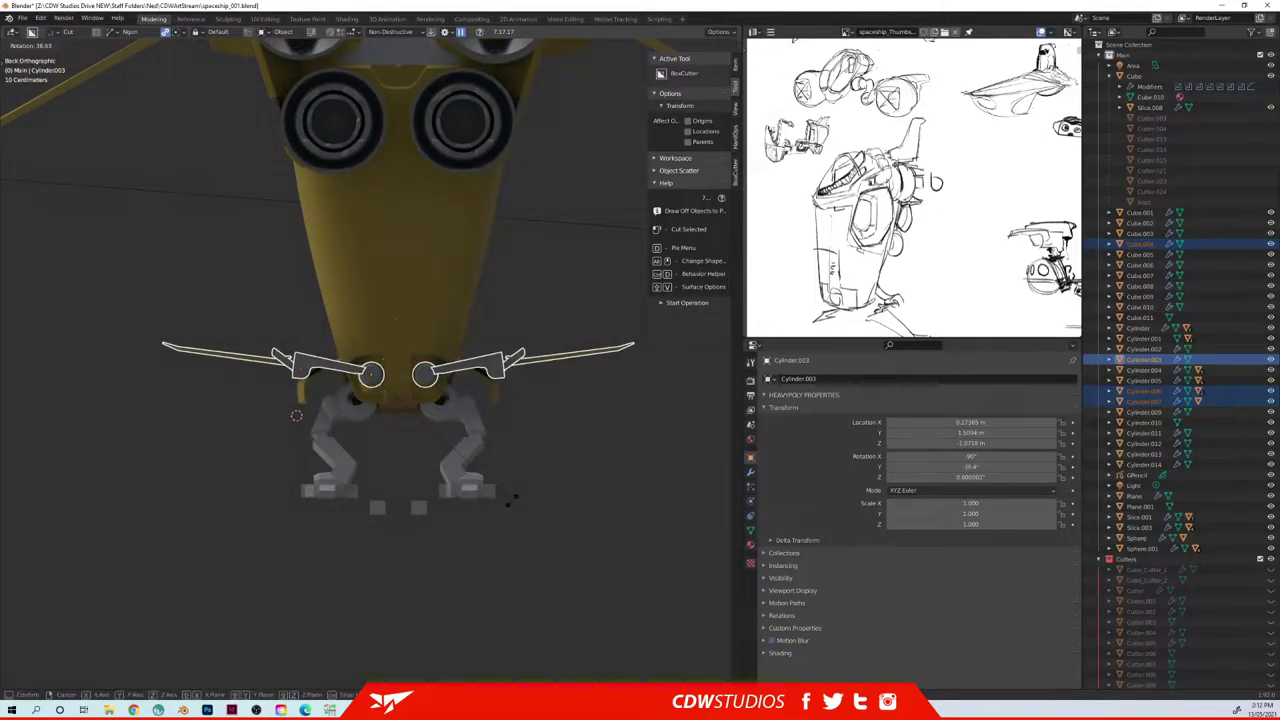
pyautogui.click(471, 543)
# - Isolate the main hull and view it straight from below
pyautogui.moveTo(471, 543)
pyautogui.mouseDown(button='middle')
pyautogui.moveTo(472, 468)
pyautogui.moveTo(295, 450)
pyautogui.moveTo(368, 438)
pyautogui.moveTo(203, 389)
pyautogui.moveTo(195, 407)
pyautogui.moveTo(205, 385)
pyautogui.moveTo(327, 348)
pyautogui.moveTo(378, 362)
pyautogui.moveTo(398, 352)
pyautogui.mouseUp(button='middle')
pyautogui.click(363, 380)
pyautogui.press('z')
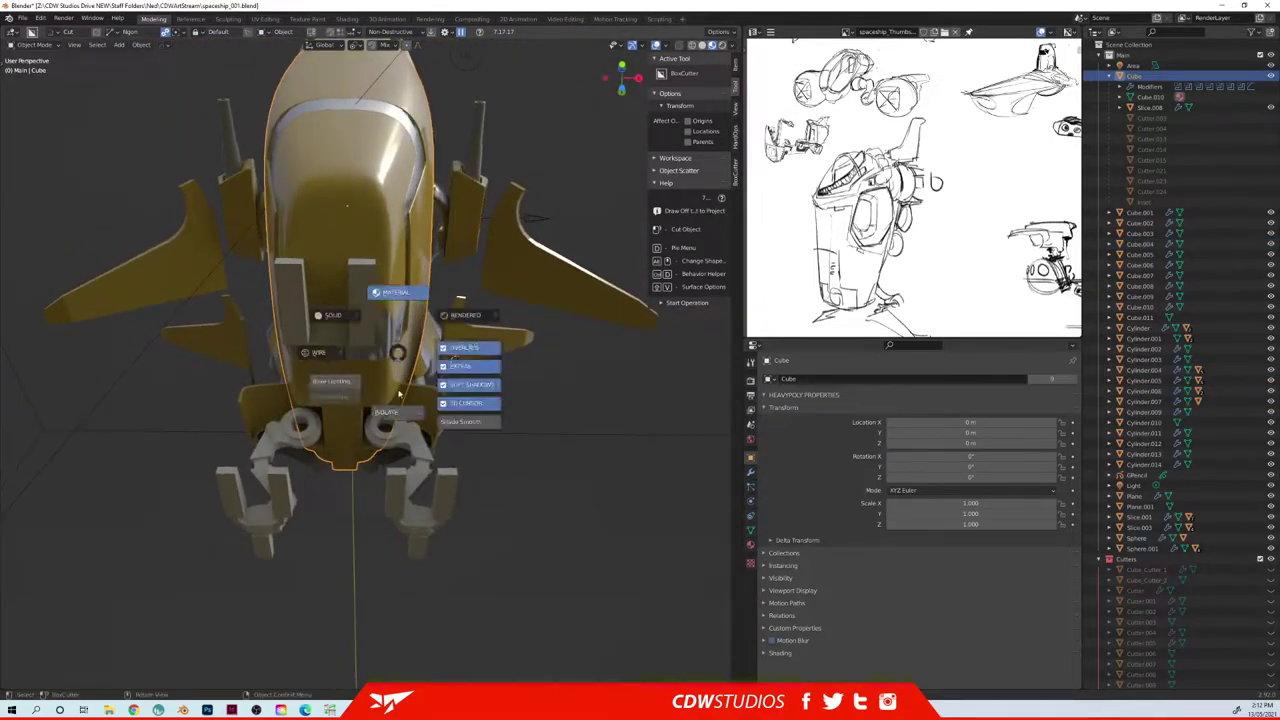
pyautogui.press('KP_Divide')
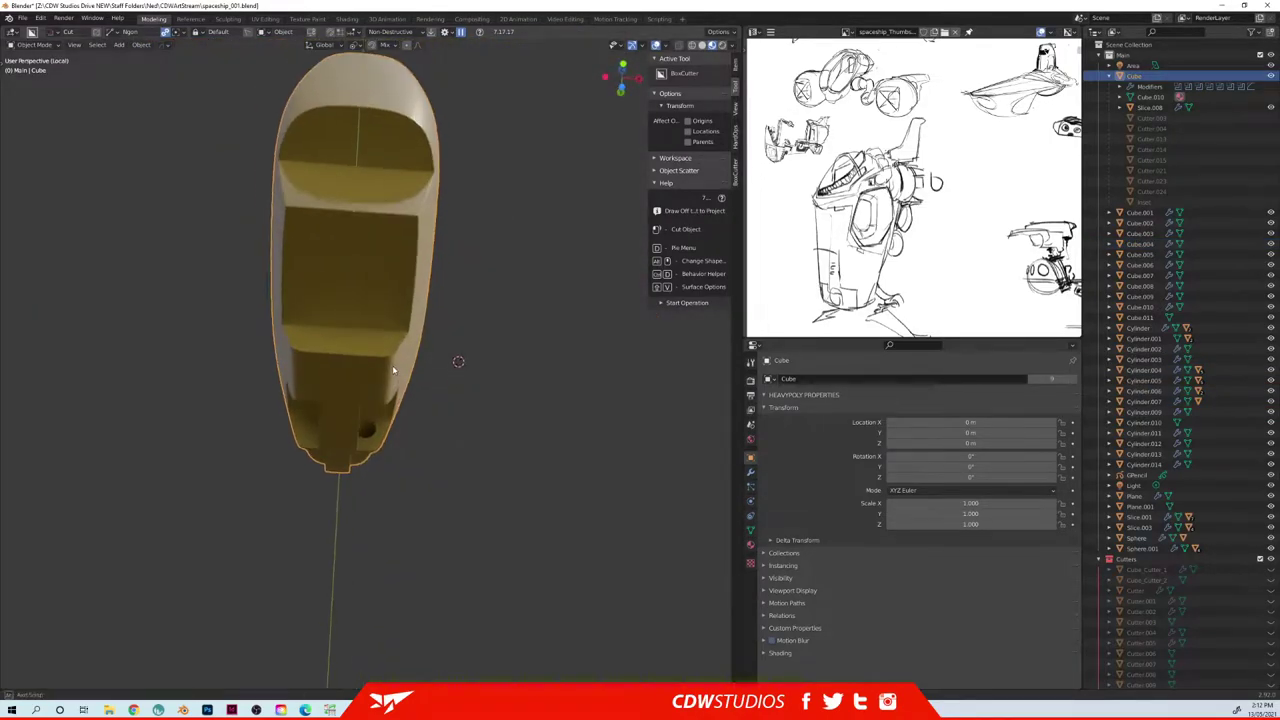
pyautogui.press('ctrl+KP_1')
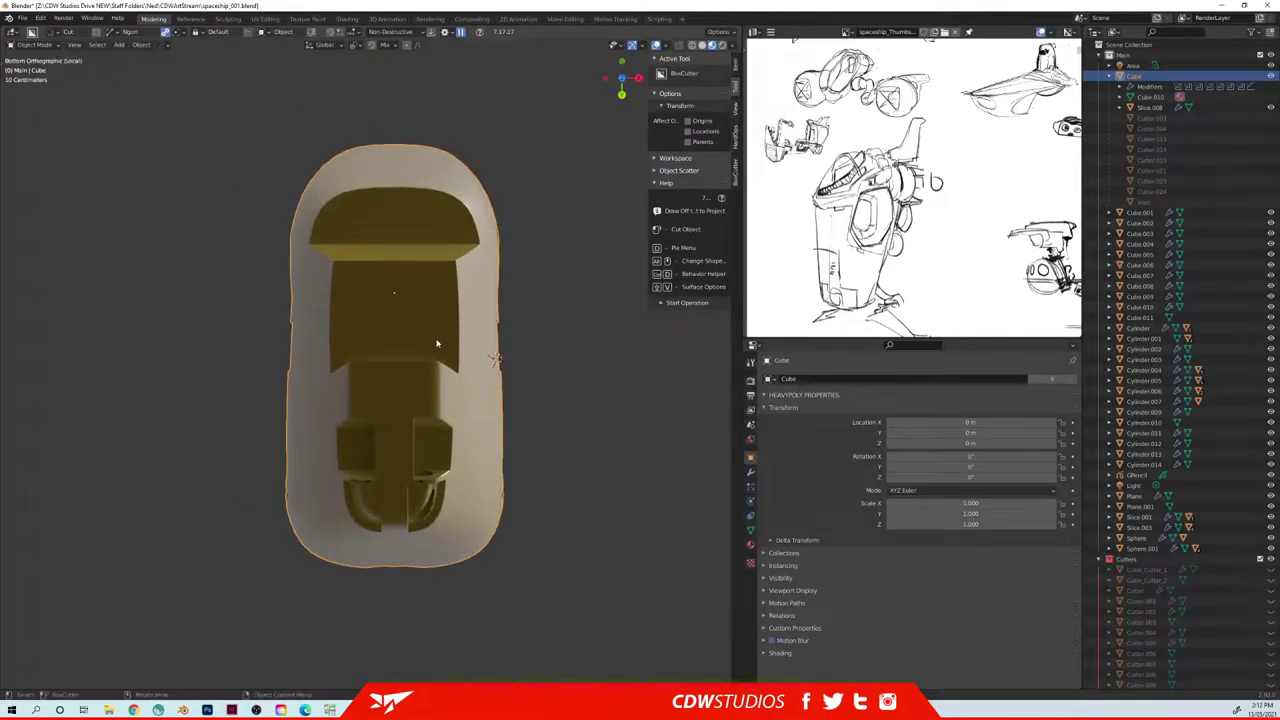
pyautogui.click(407, 391)
pyautogui.click(427, 336)
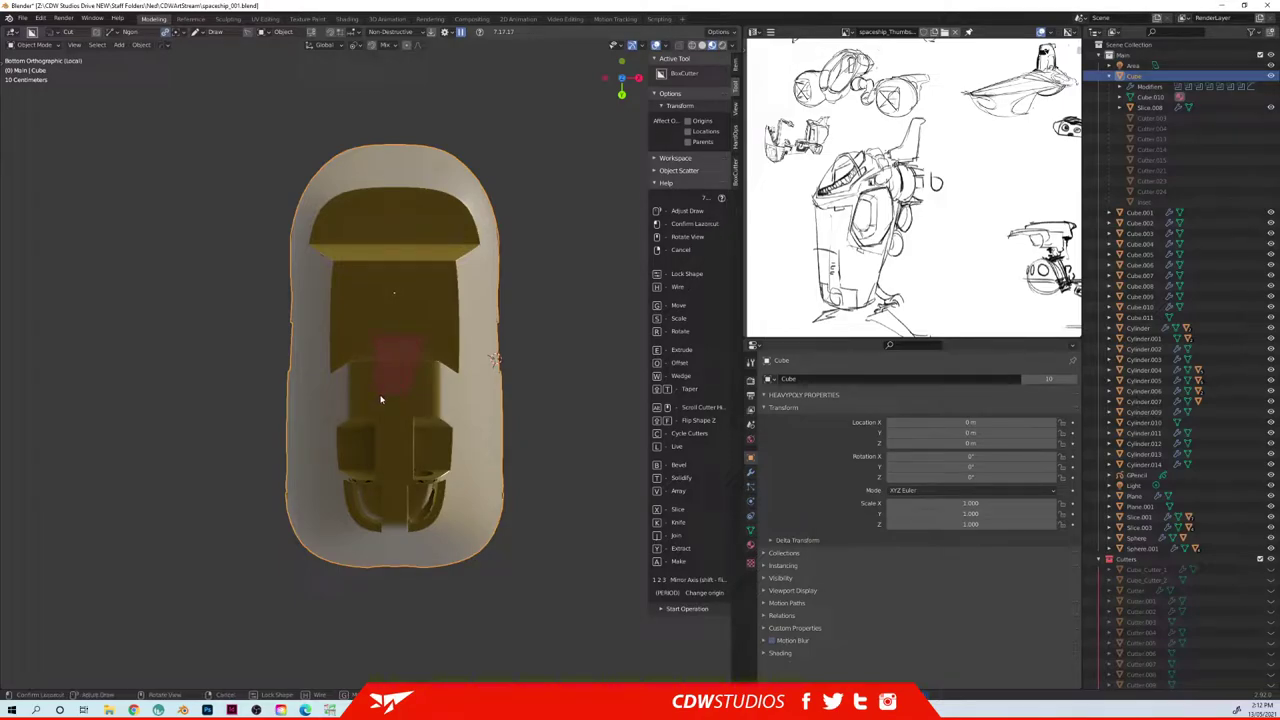
pyautogui.press('Tab')
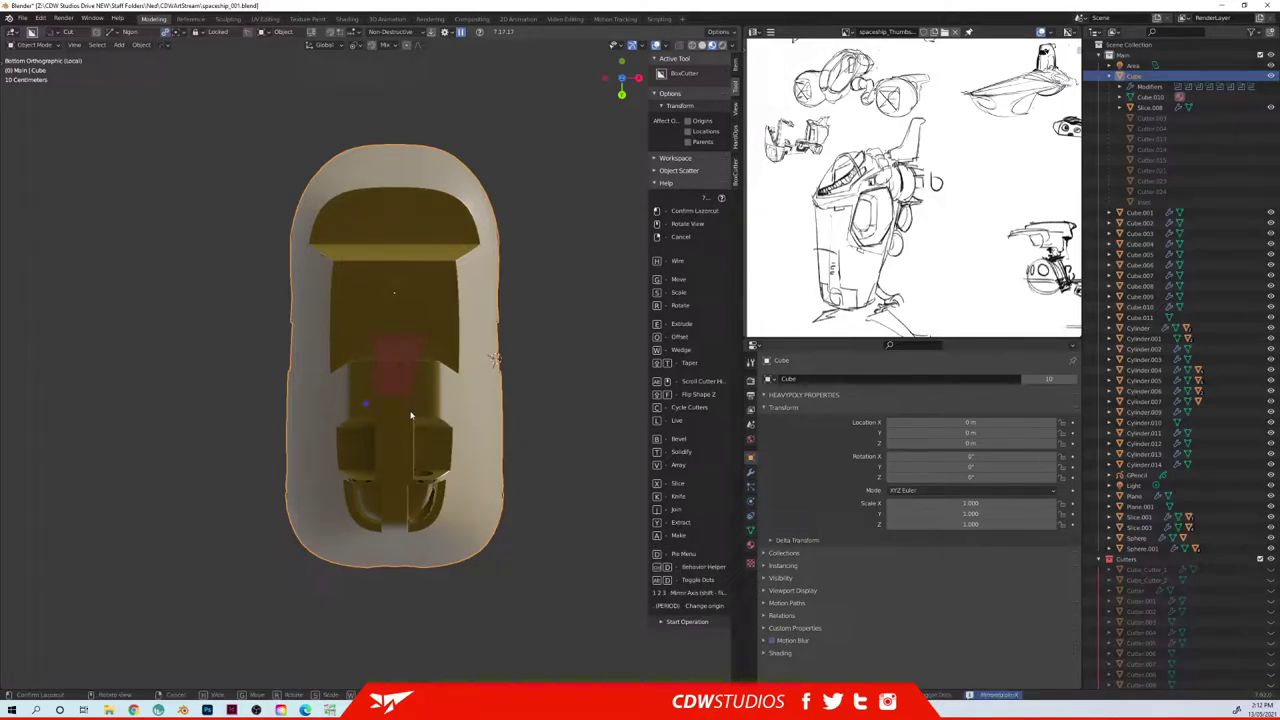
pyautogui.click(410, 415)
pyautogui.moveTo(411, 416); pyautogui.dragTo(515, 398, button='middle')
pyautogui.moveTo(440, 365); pyautogui.dragTo(560, 433, button='middle')
pyautogui.rightClick(469, 461)
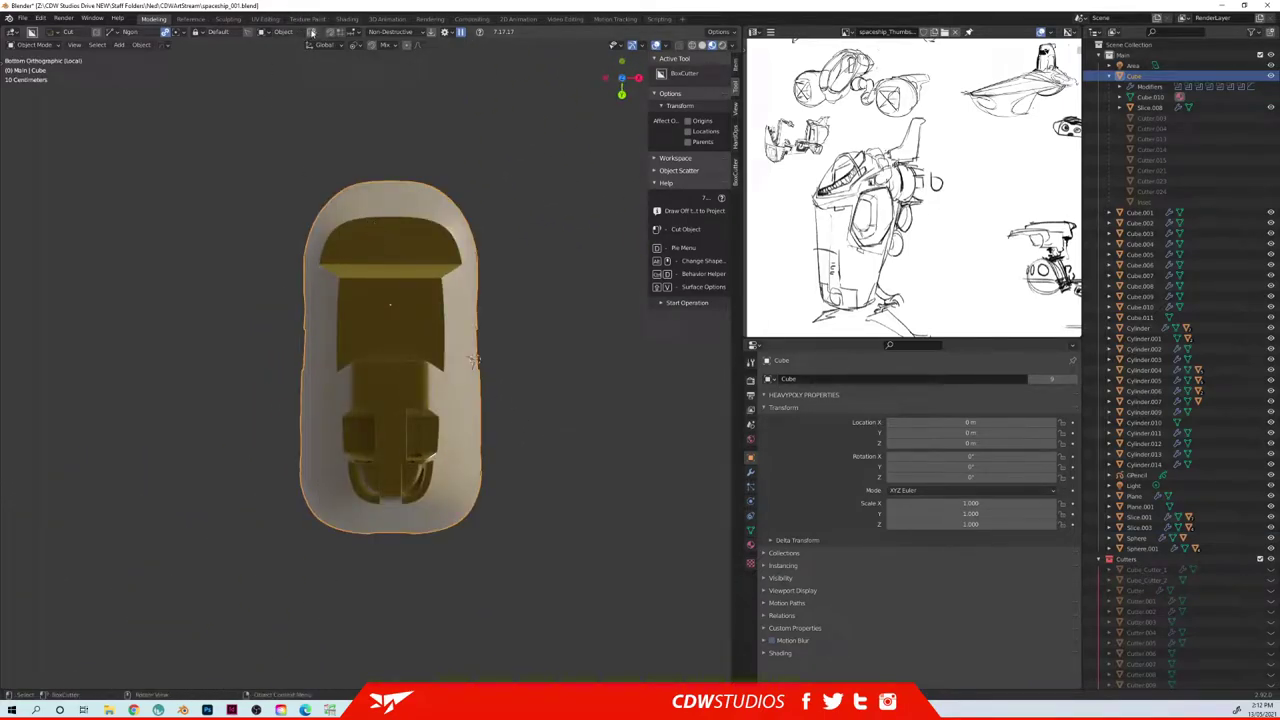
# - Slice a four-sided panel out of the hull's underside ahead of the leg recesses with an extruded BoxCutter shape
pyautogui.moveTo(419, 344); pyautogui.dragTo(409, 397)
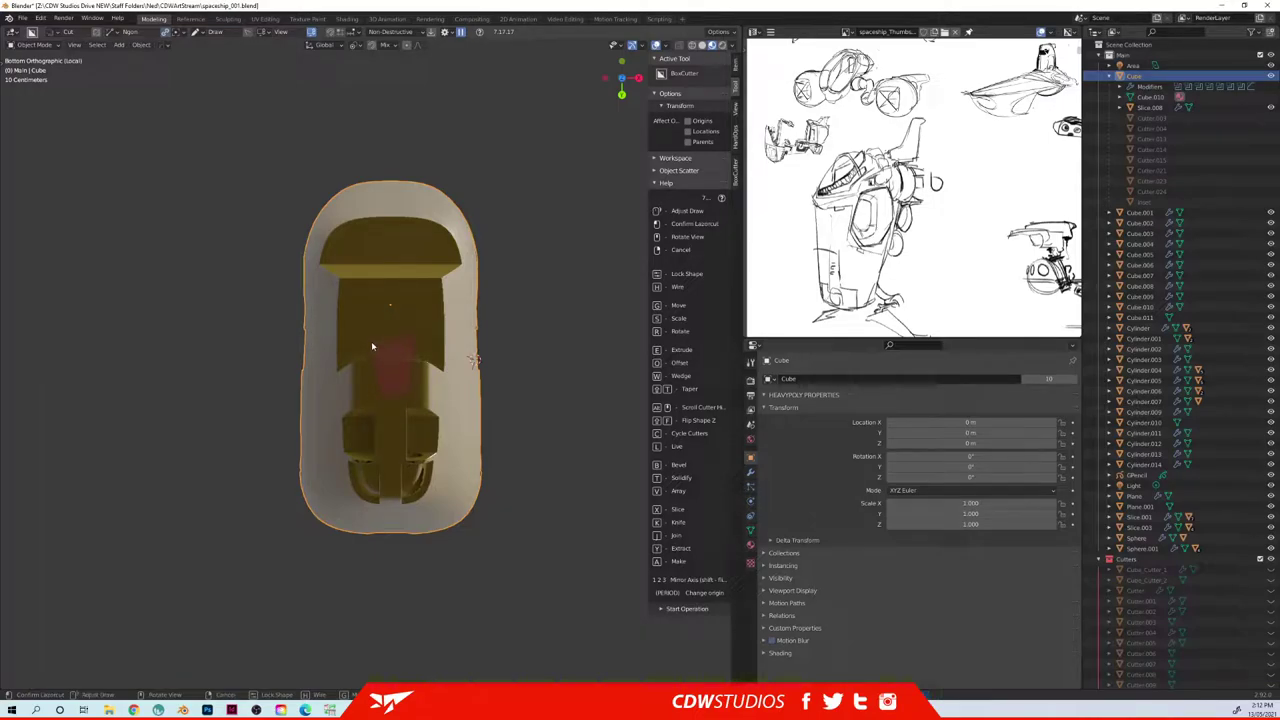
pyautogui.press('Tab')
pyautogui.moveTo(386, 337); pyautogui.dragTo(411, 384, button='middle')
pyautogui.press('x')
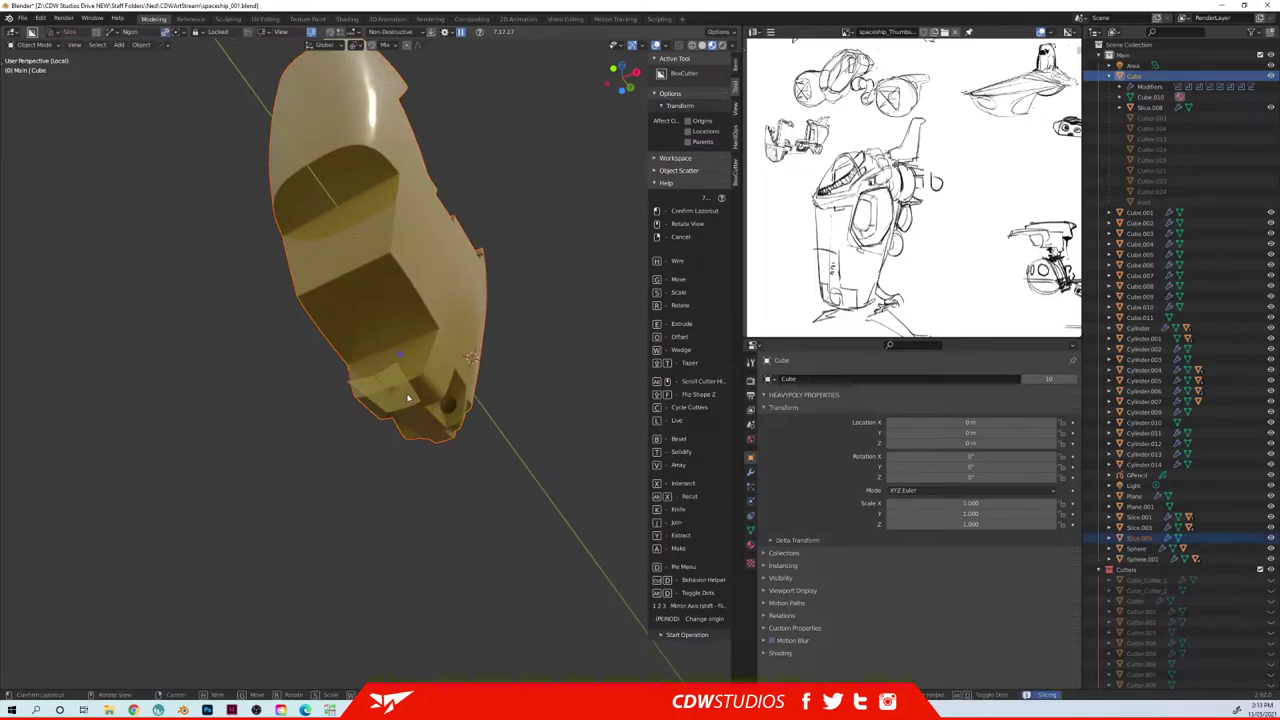
pyautogui.moveTo(394, 393); pyautogui.dragTo(391, 363)
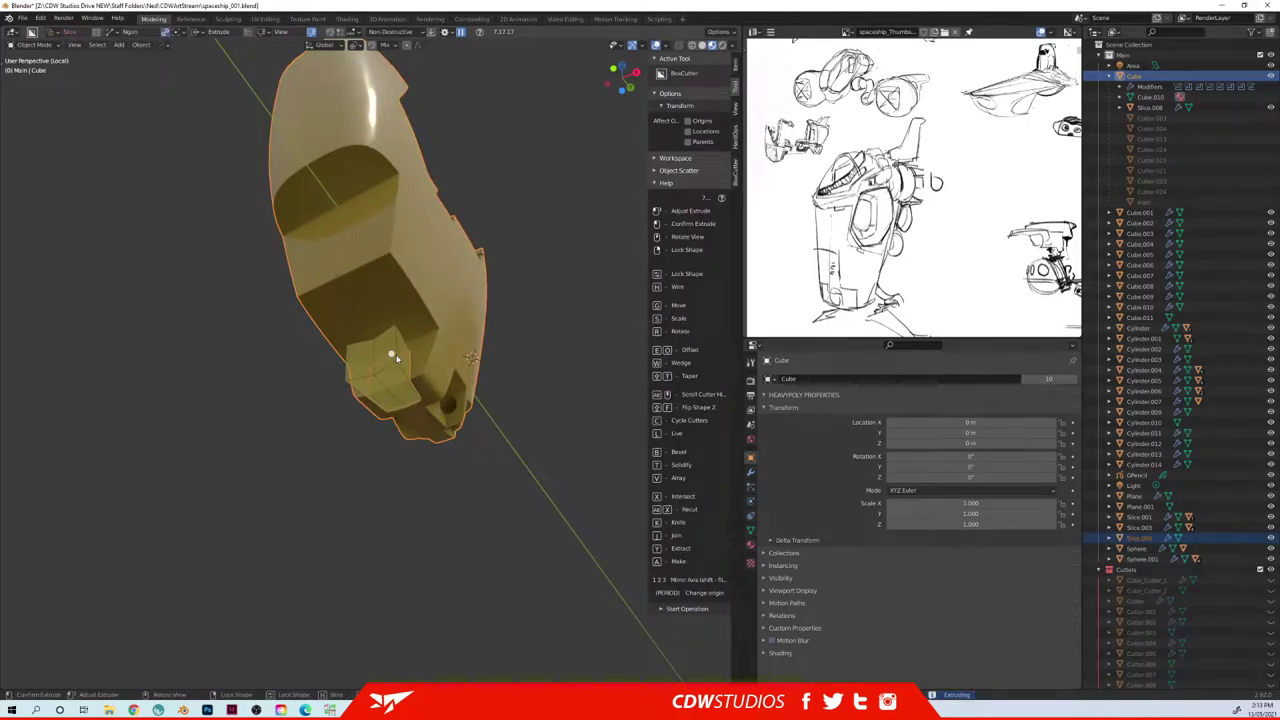
pyautogui.click(395, 358)
pyautogui.click(536, 417)
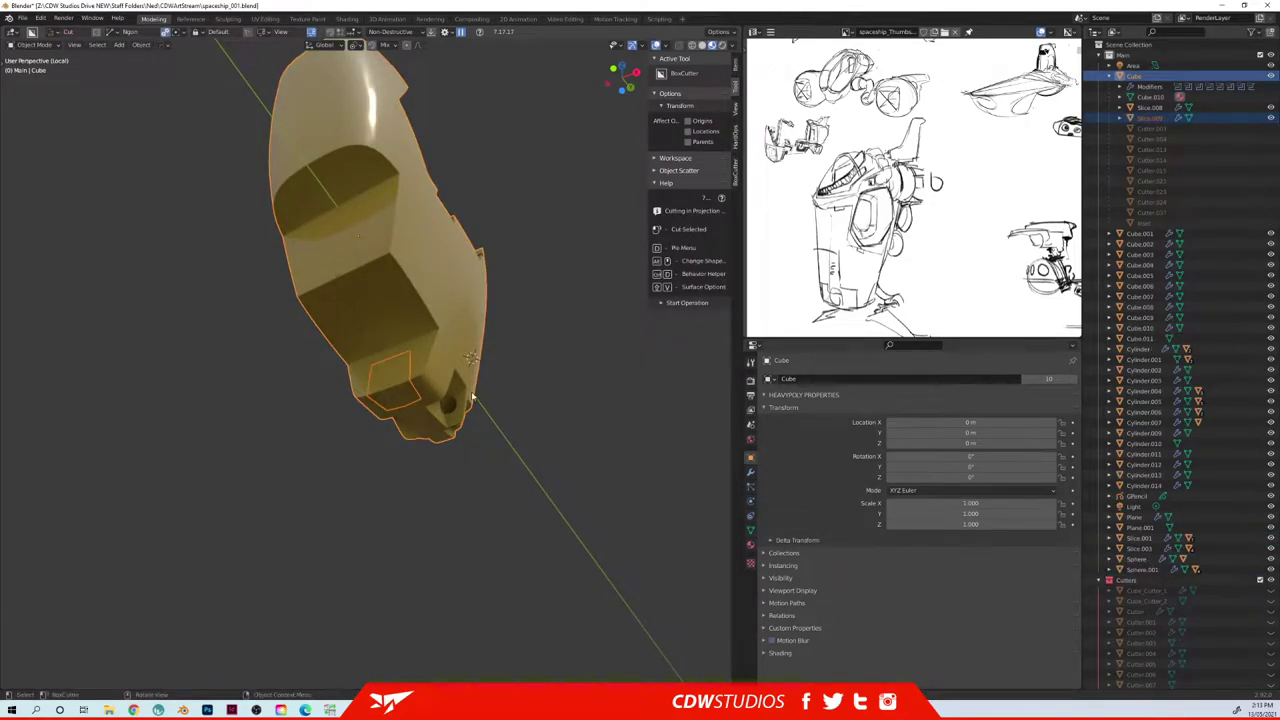
# - Select the new underside slice and apply its modifiers
pyautogui.moveTo(536, 417); pyautogui.dragTo(494, 386, button='middle')
pyautogui.scroll(4, 450, 408)
pyautogui.click(392, 440)
pyautogui.press('q')
pyautogui.moveTo(398, 441)
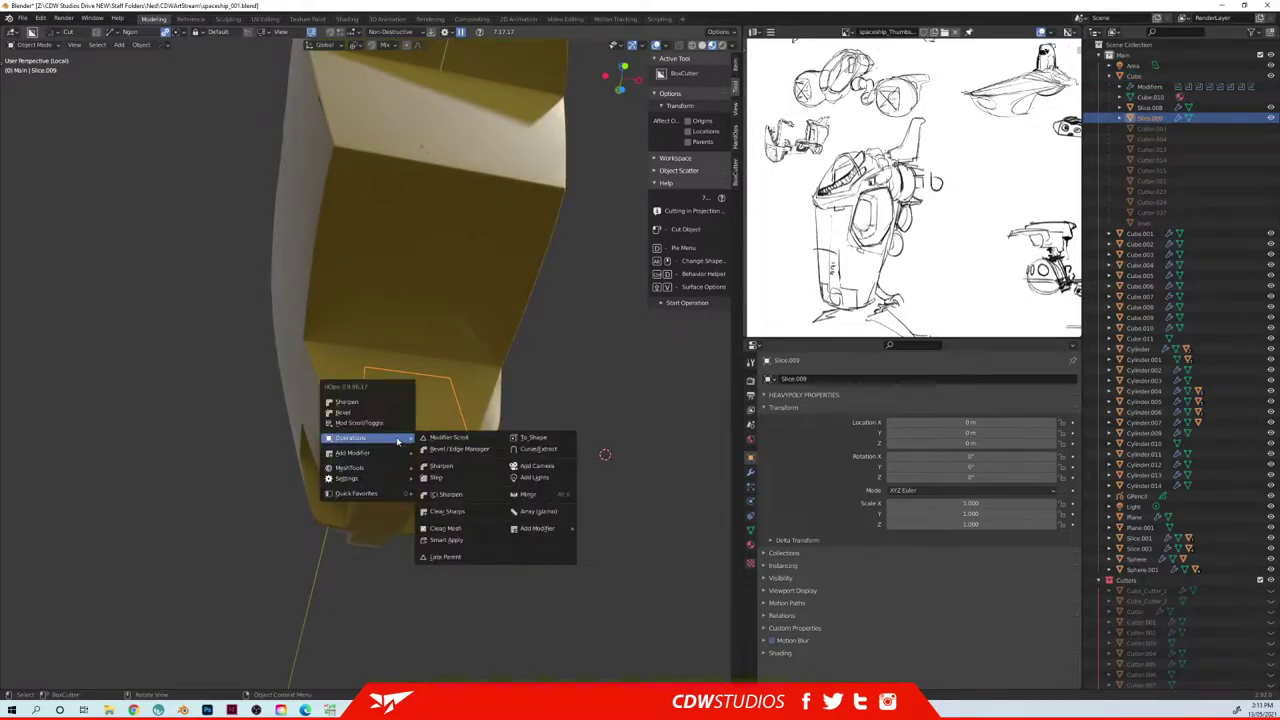
pyautogui.click(470, 528)
# - Delete everything in the underside slice's mesh except its connected outer faces
pyautogui.moveTo(471, 506); pyautogui.dragTo(493, 430, button='middle')
pyautogui.press('Tab')
pyautogui.click(381, 417)
pyautogui.hotkey('ctrl', 'shift', 'alt', 'f')
pyautogui.hotkey('ctrl', 'i')
pyautogui.press('x')
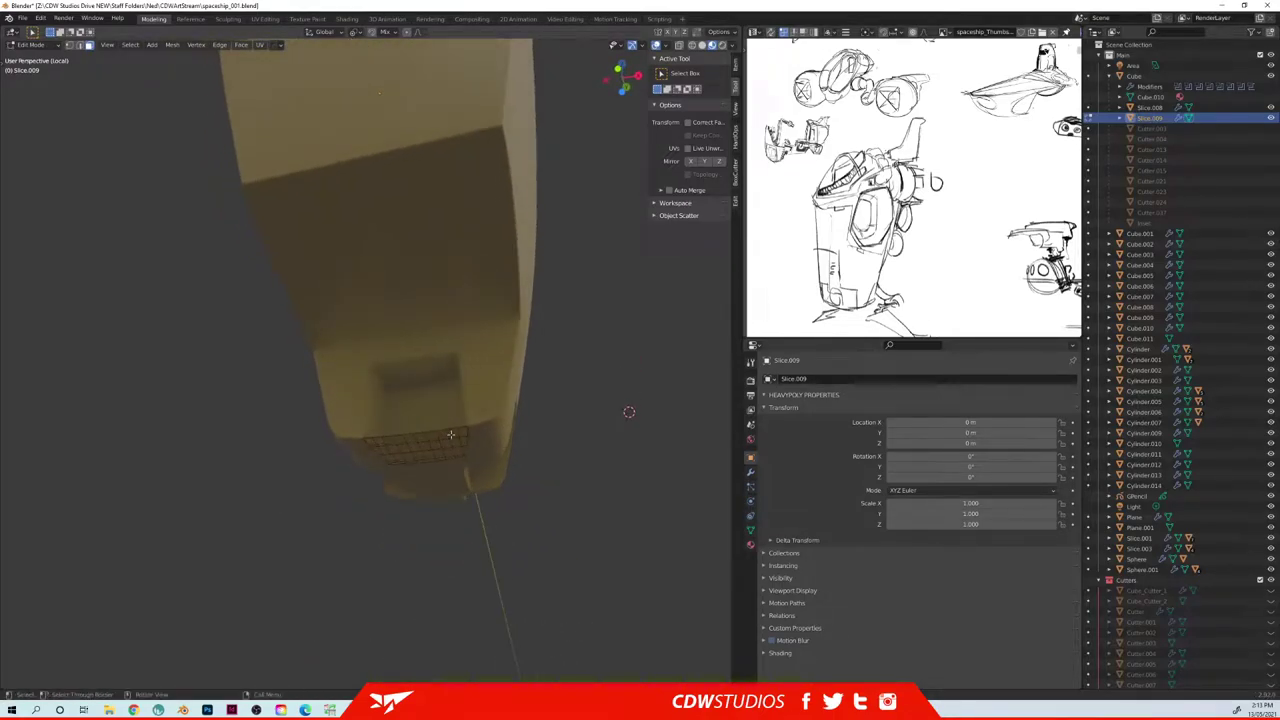
# - Select the underside panel's remaining faces and convert the selection to its boundary edge loop
pyautogui.press('space')
pyautogui.click(505, 411)
pyautogui.click(447, 452)
pyautogui.press('space')
pyautogui.click(555, 431)
pyautogui.press('F3')
pyautogui.write('bound')
pyautogui.press('Return')
# - Offset the underside panel's boundary edges and adjust the depth so the new loop sits inside the hull
pyautogui.moveTo(540, 463); pyautogui.dragTo(505, 450, button='middle')
pyautogui.hotkey('ctrl', 'e')
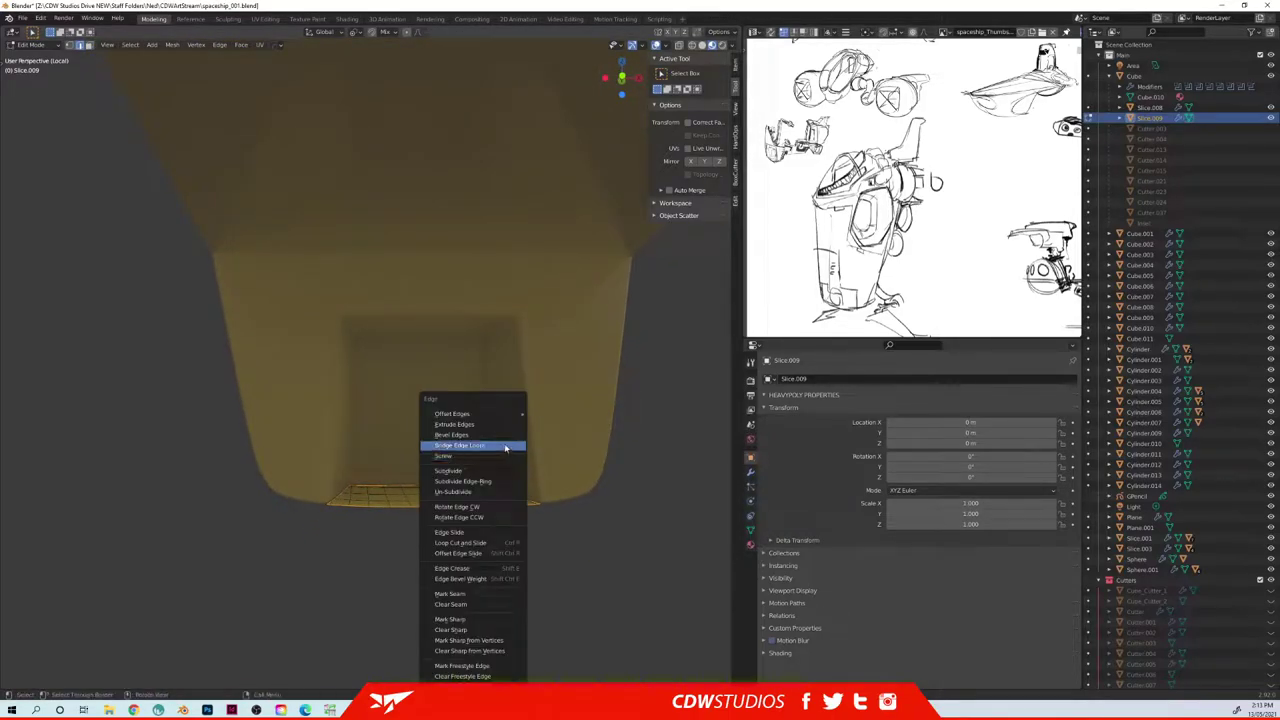
pyautogui.moveTo(491, 414)
pyautogui.click(548, 414)
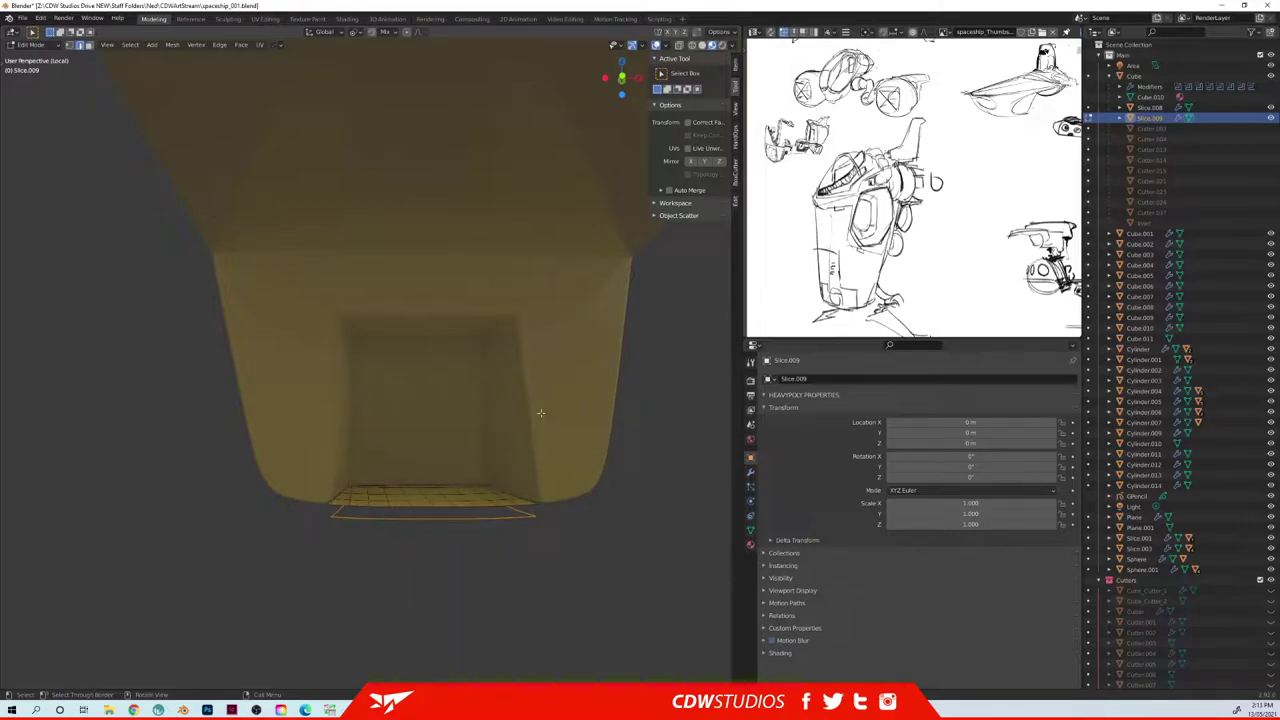
pyautogui.press('F9')
pyautogui.moveTo(606, 473); pyautogui.dragTo(580, 467)
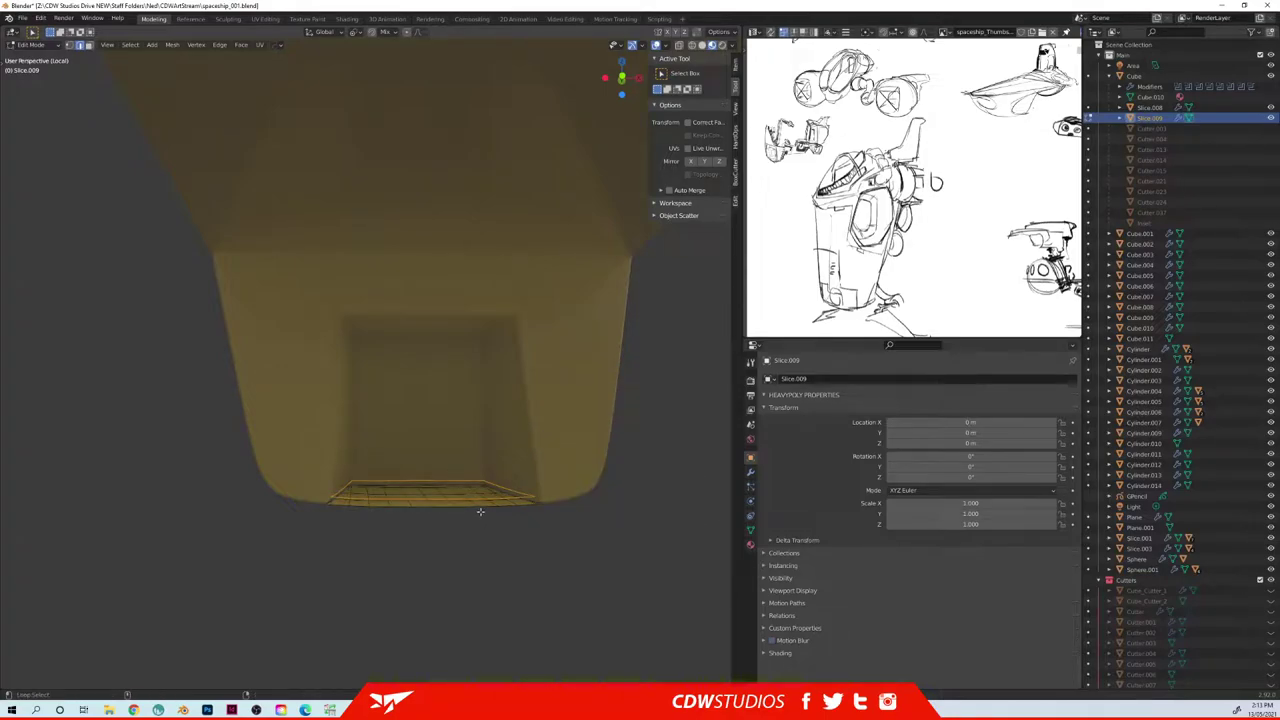
# - Select all connected faces of the underside panel and reduce the selection to the outer border edges
pyautogui.moveTo(488, 517); pyautogui.dragTo(391, 466, button='middle')
pyautogui.moveTo(471, 349); pyautogui.dragTo(491, 430, button='middle')
pyautogui.press('3')
pyautogui.click(491, 449)
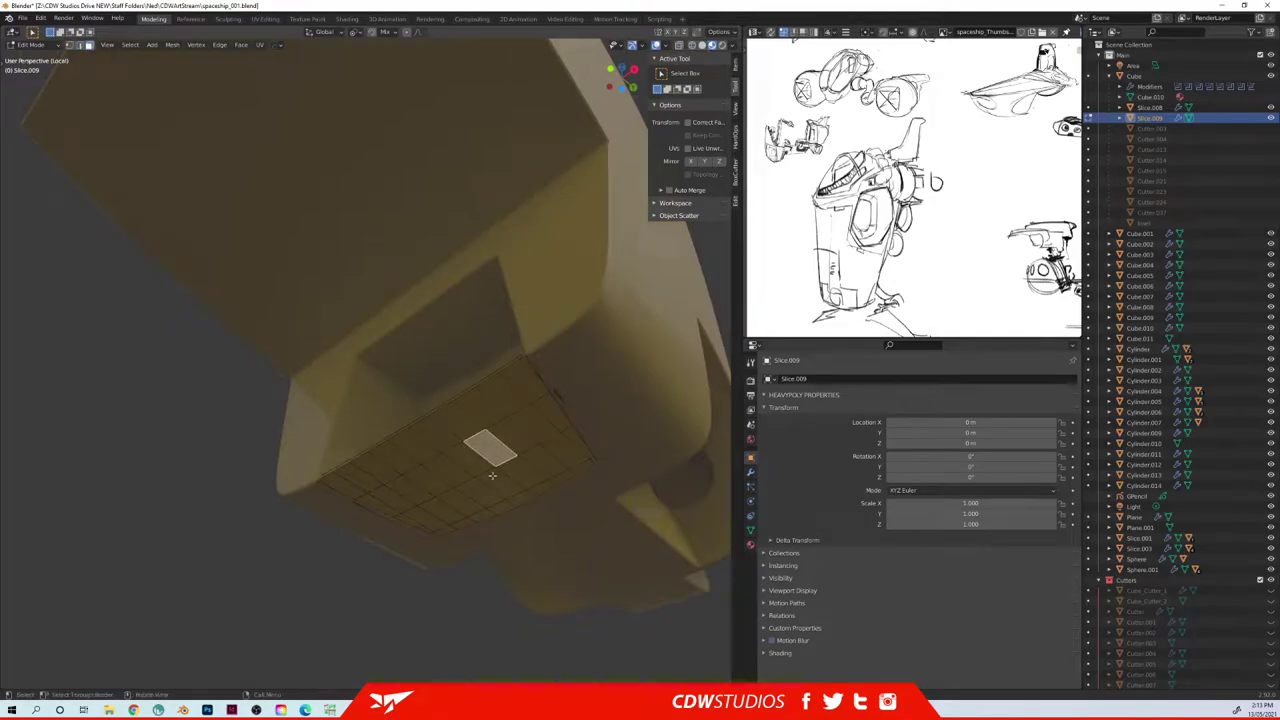
pyautogui.hotkey('ctrl', 'l')
pyautogui.press('F3')
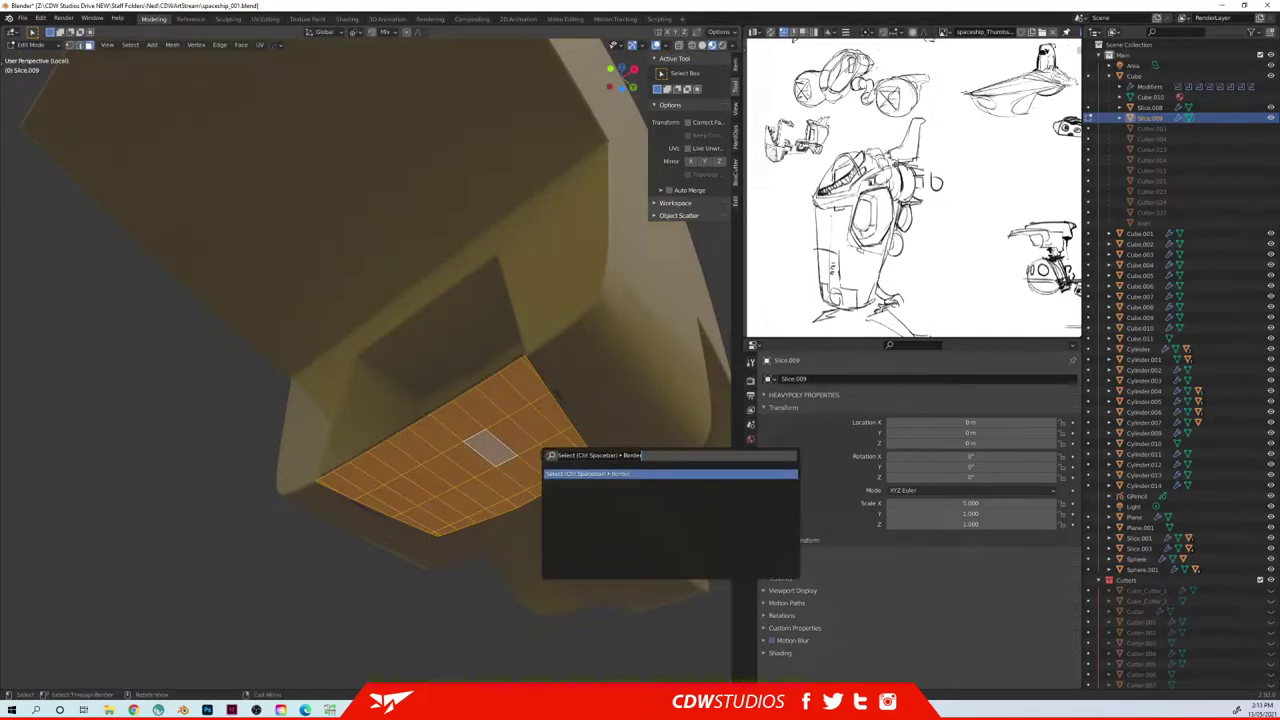
pyautogui.press('Return')
# - Adjust the underside panel's border loop to give it thickness inside the hull, and leave the isolated view
pyautogui.moveTo(517, 409); pyautogui.dragTo(540, 440, button='middle')
pyautogui.hotkey('ctrl', 'space')
pyautogui.click(511, 384)
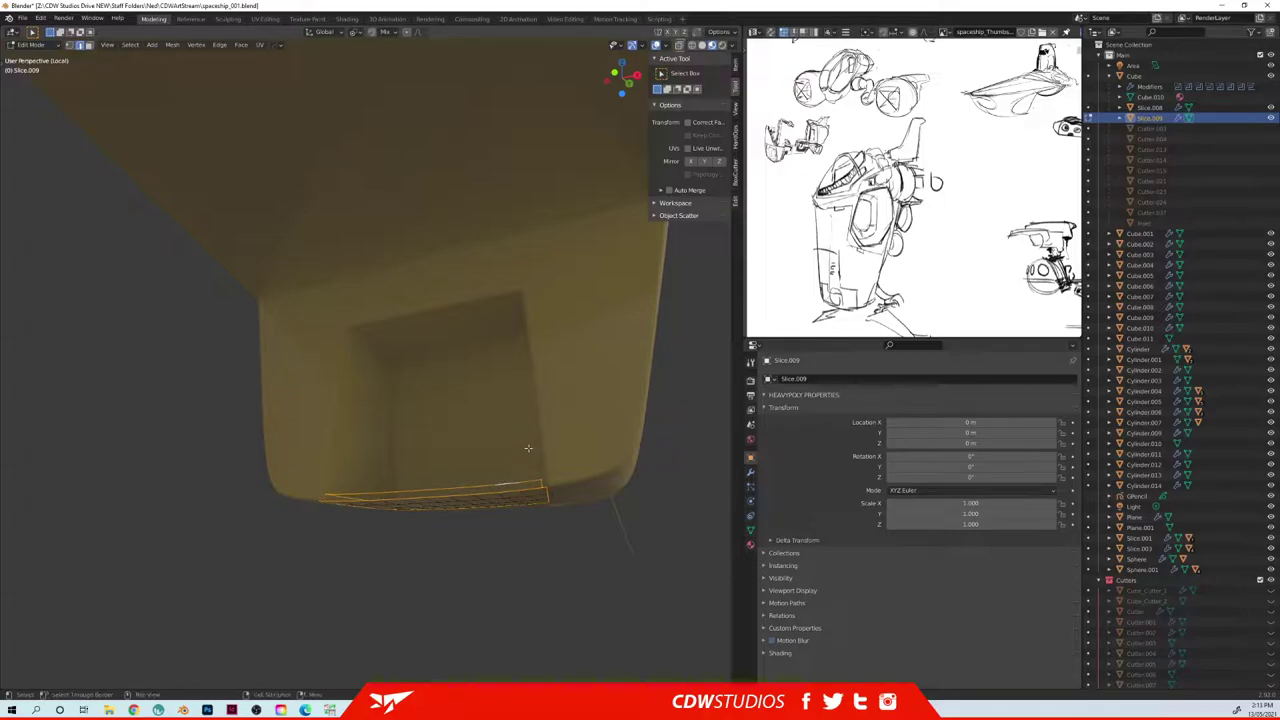
pyautogui.moveTo(528, 447); pyautogui.dragTo(435, 462, button='middle')
pyautogui.hotkey('ctrl', 'space')
pyautogui.click(457, 516)
pyautogui.press('/')
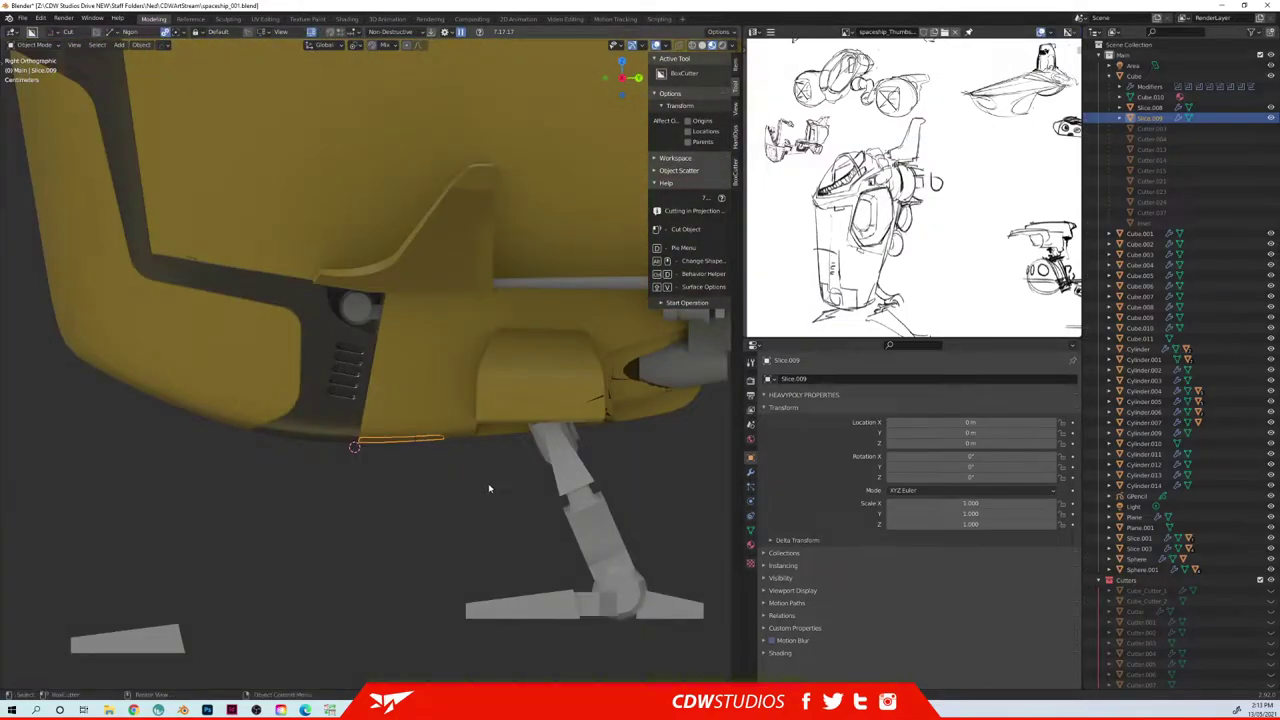
# - Move the underside panel's origin to the vertices at its rear edge, as a hinge point
pyautogui.press('space')
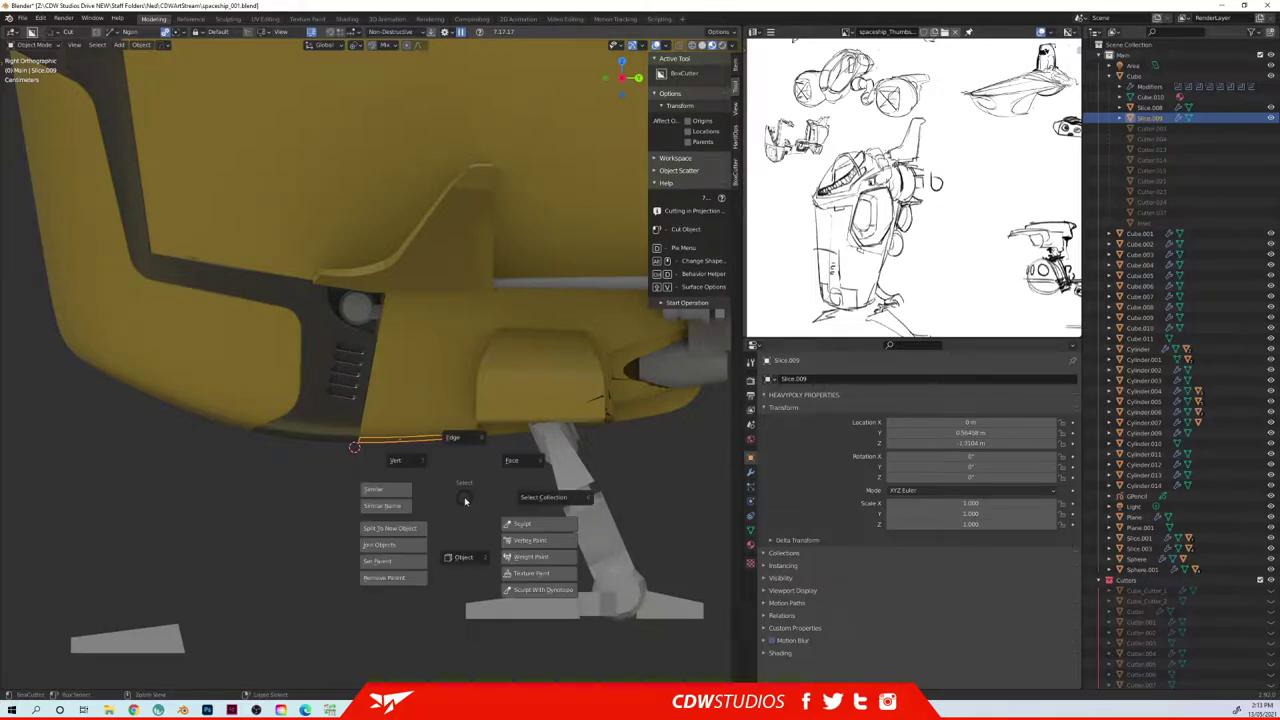
pyautogui.click(413, 470)
pyautogui.moveTo(431, 416); pyautogui.dragTo(440, 426)
pyautogui.click(463, 456)
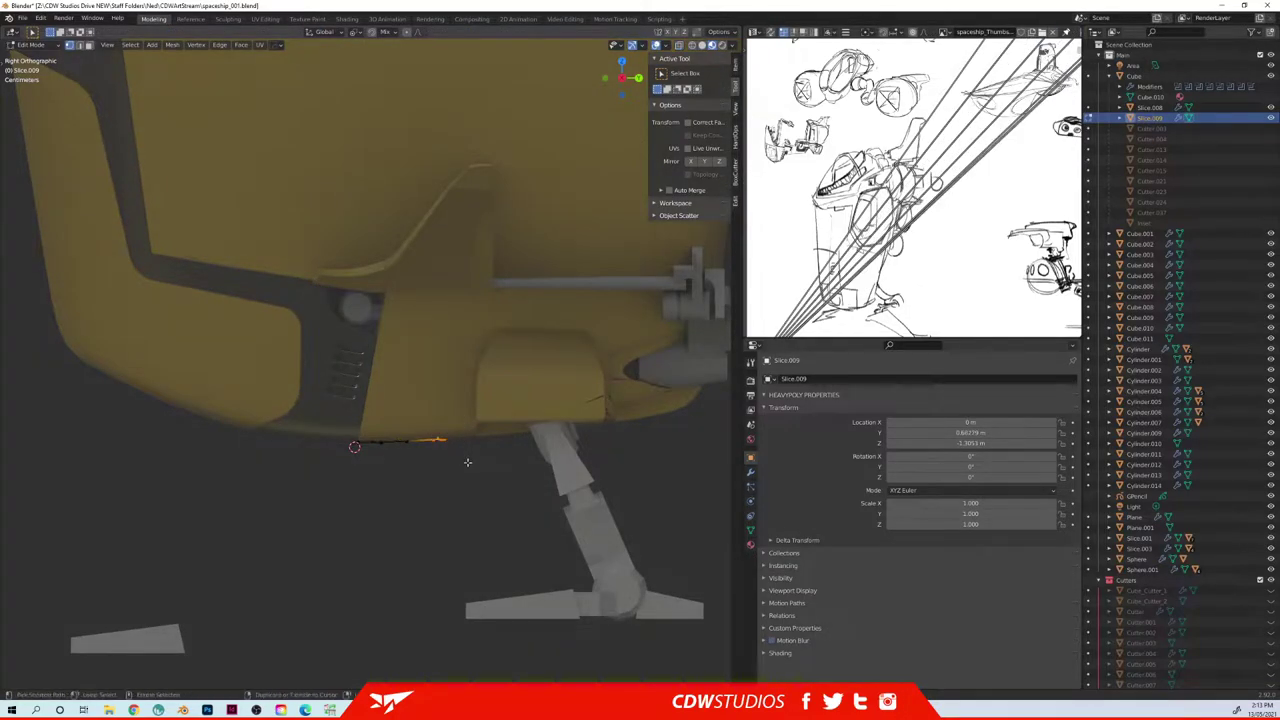
pyautogui.press('Tab')
# - Rotate the underside panel open about 69° around X from its rear hinge edge
pyautogui.press('r')
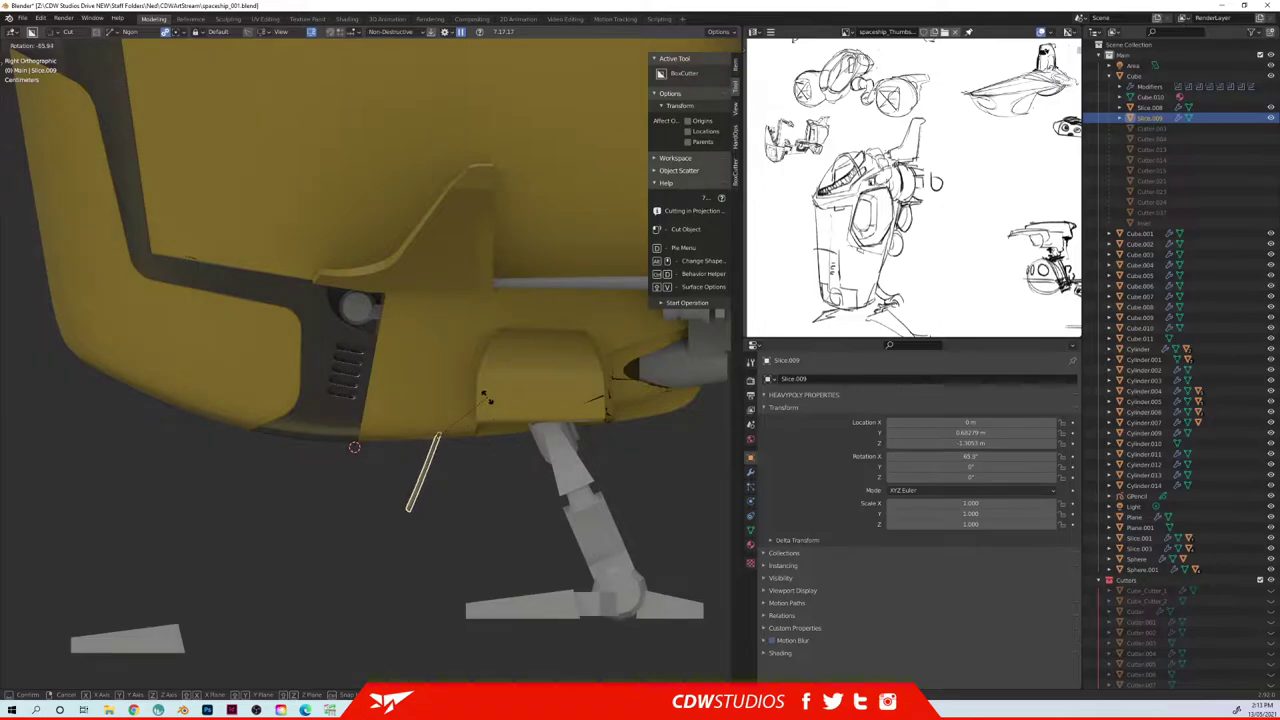
pyautogui.click(485, 393)
pyautogui.moveTo(485, 393); pyautogui.dragTo(459, 490, button='middle')
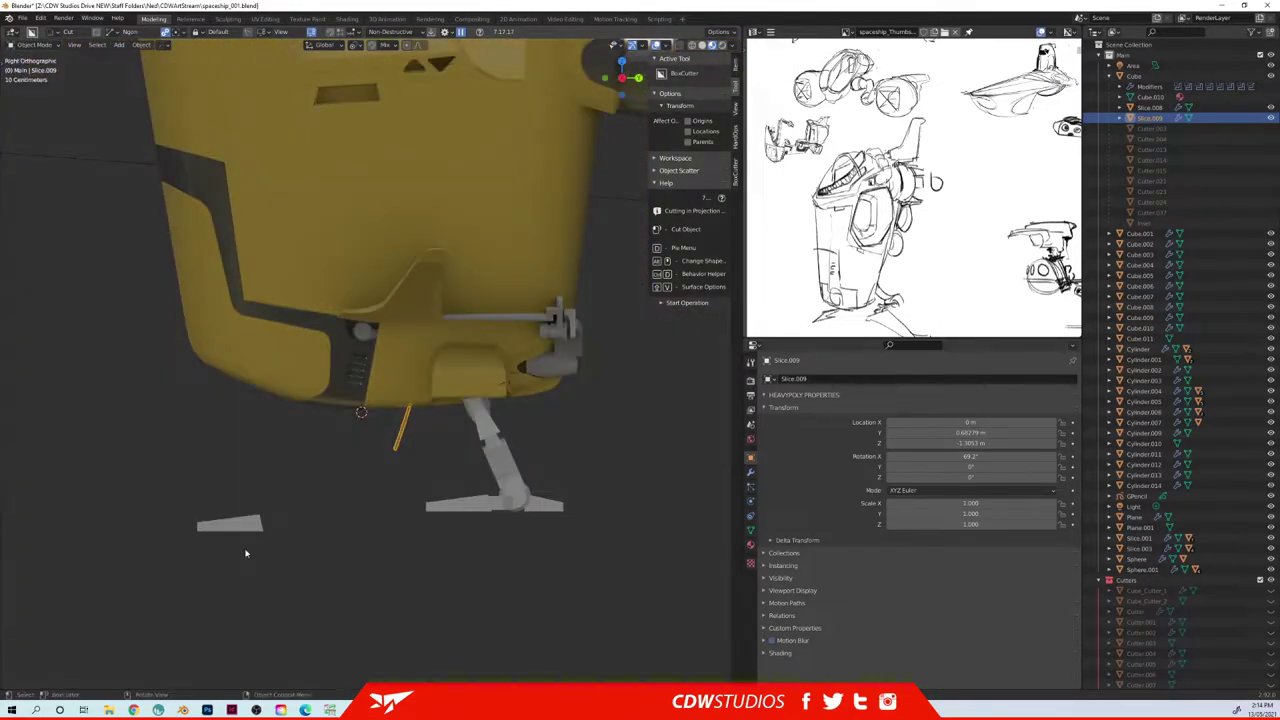
# - Move the front foot back and slightly up in side view, closer to the opened underside panel
pyautogui.click(243, 524)
pyautogui.press('g')
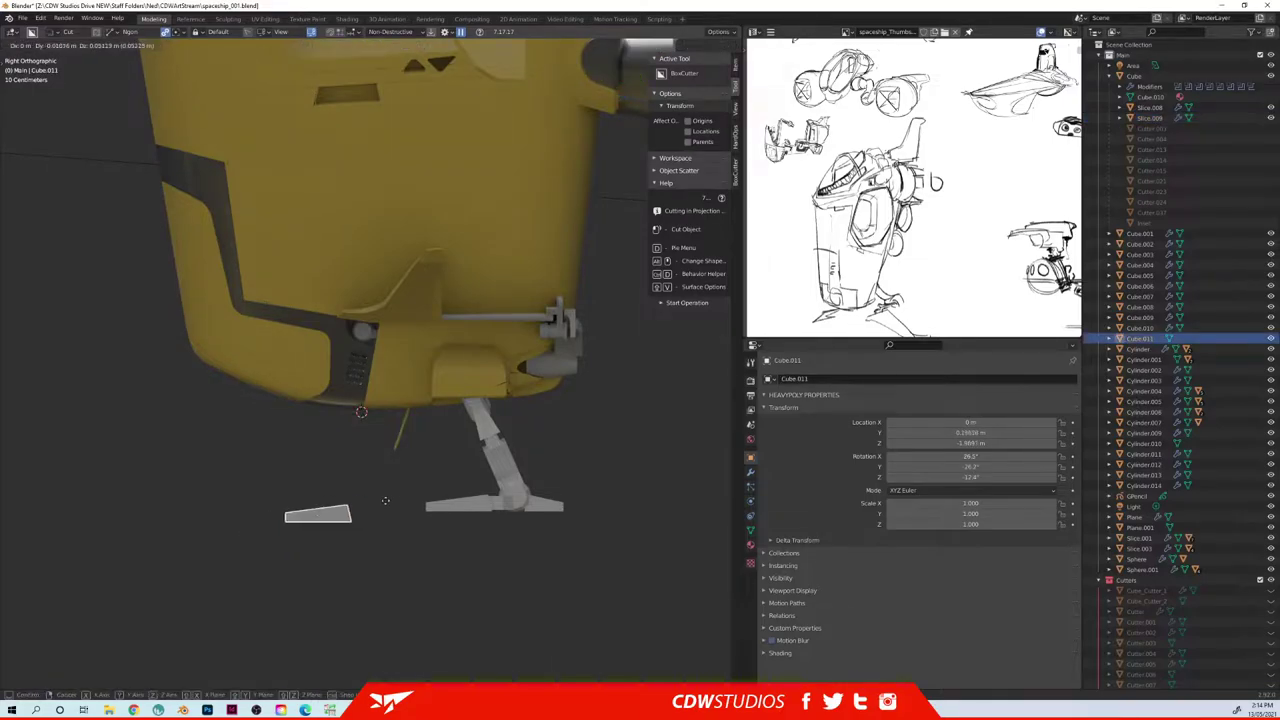
pyautogui.click(396, 493)
pyautogui.moveTo(397, 493); pyautogui.dragTo(465, 515, button='middle')
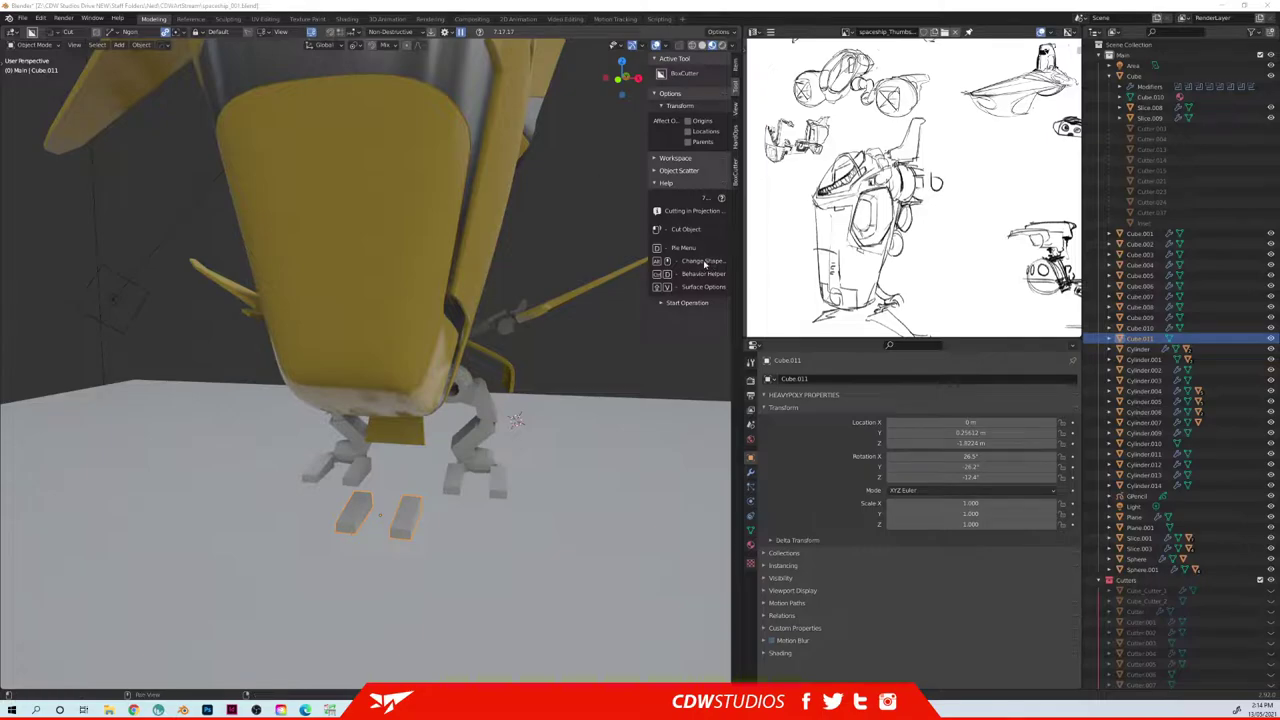
pyautogui.moveTo(565, 479); pyautogui.dragTo(428, 511, button='middle')
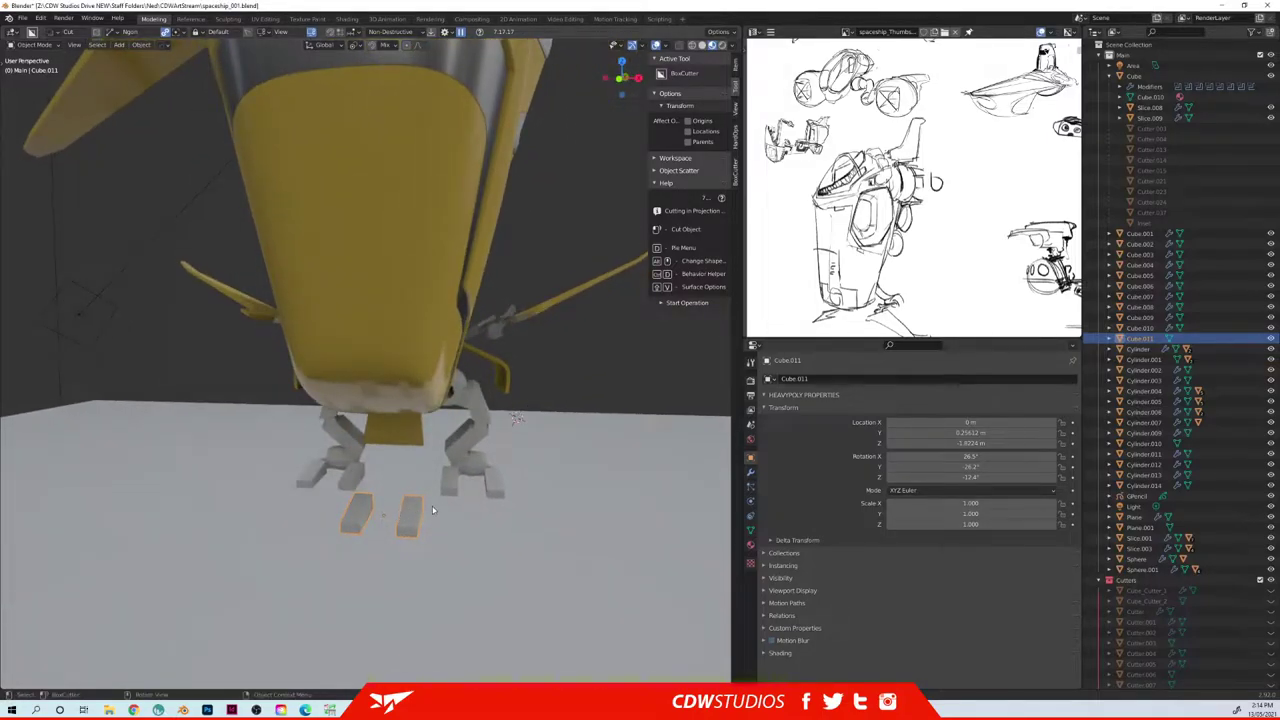
pyautogui.press('r')
pyautogui.rightClick(468, 492)
pyautogui.press('r')
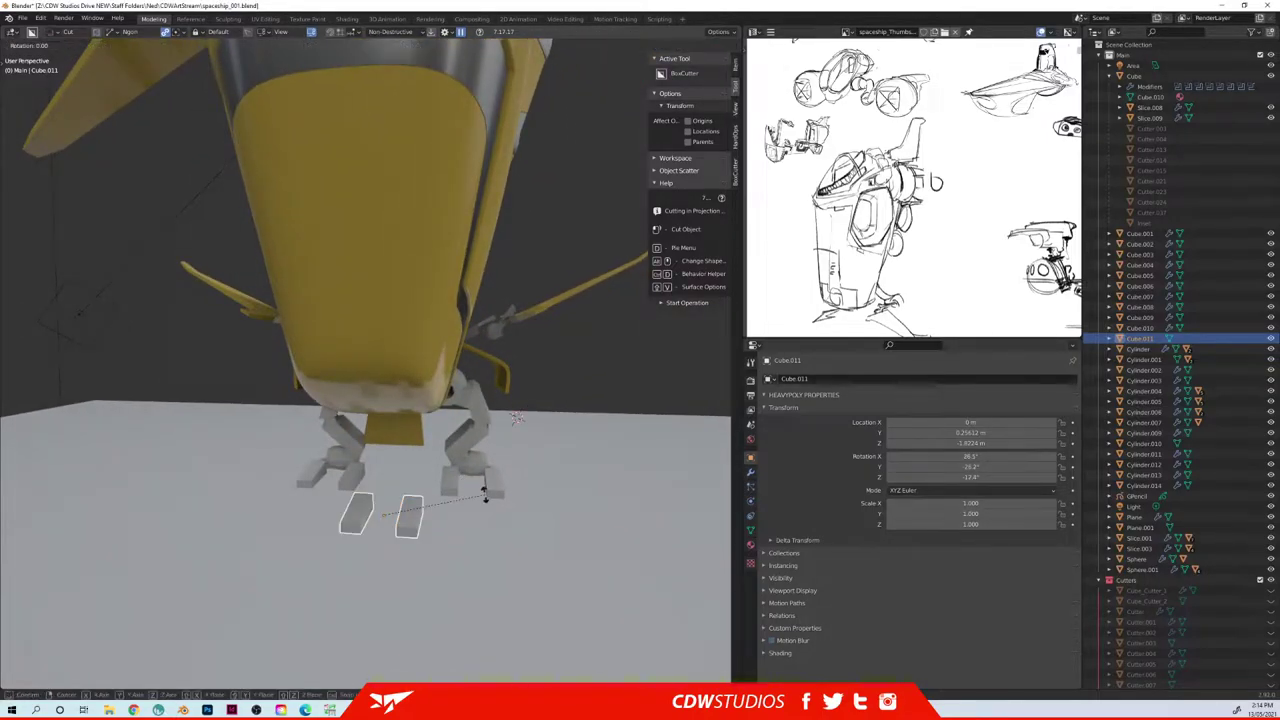
pyautogui.rightClick(487, 494)
pyautogui.press('r')
pyautogui.press('z')
pyautogui.rightClick(478, 494)
# - Delete one of the front foot's two toe blocks from its mesh
pyautogui.press('Tab')
pyautogui.moveTo(455, 552); pyautogui.dragTo(384, 478)
pyautogui.press('x')
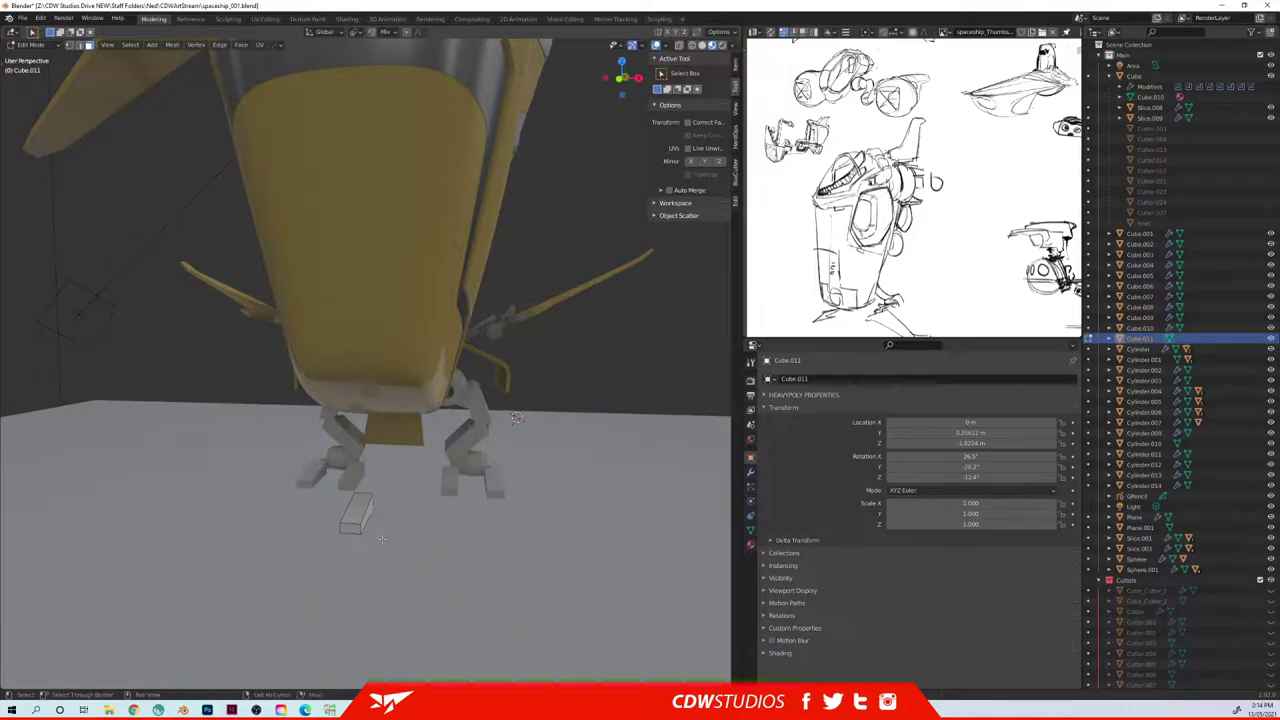
pyautogui.moveTo(405, 522); pyautogui.dragTo(410, 517, button='middle')
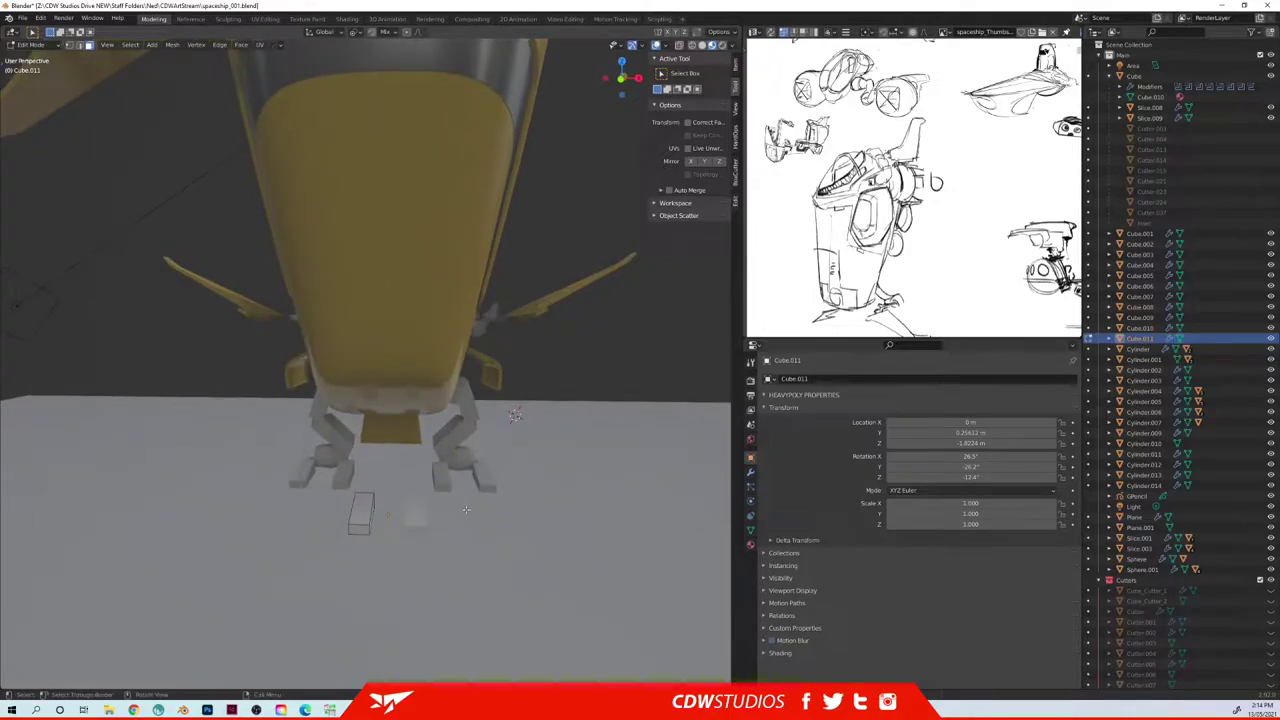
# - Rotate the remaining toe's mesh about global Z and shift it about 0.05 m along X toward the centre
pyautogui.press('a')
pyautogui.press('r')
pyautogui.press('z')
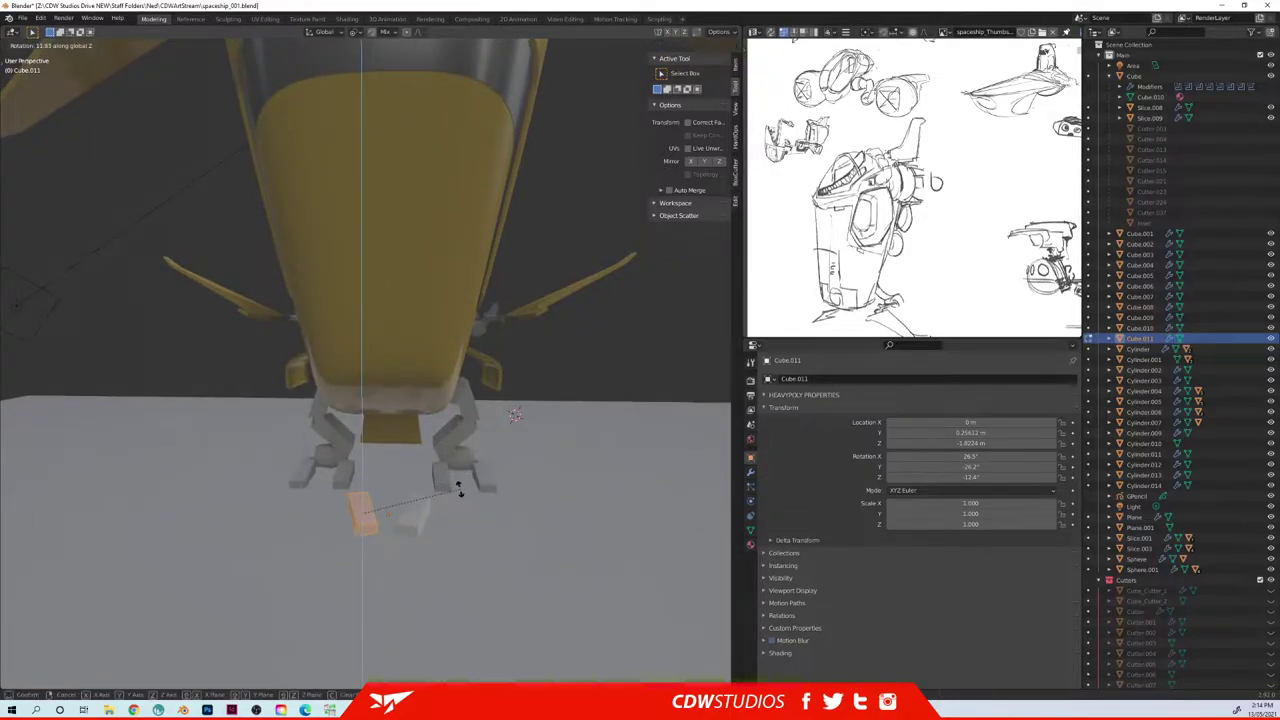
pyautogui.click(454, 519)
pyautogui.press('g')
pyautogui.press('x')
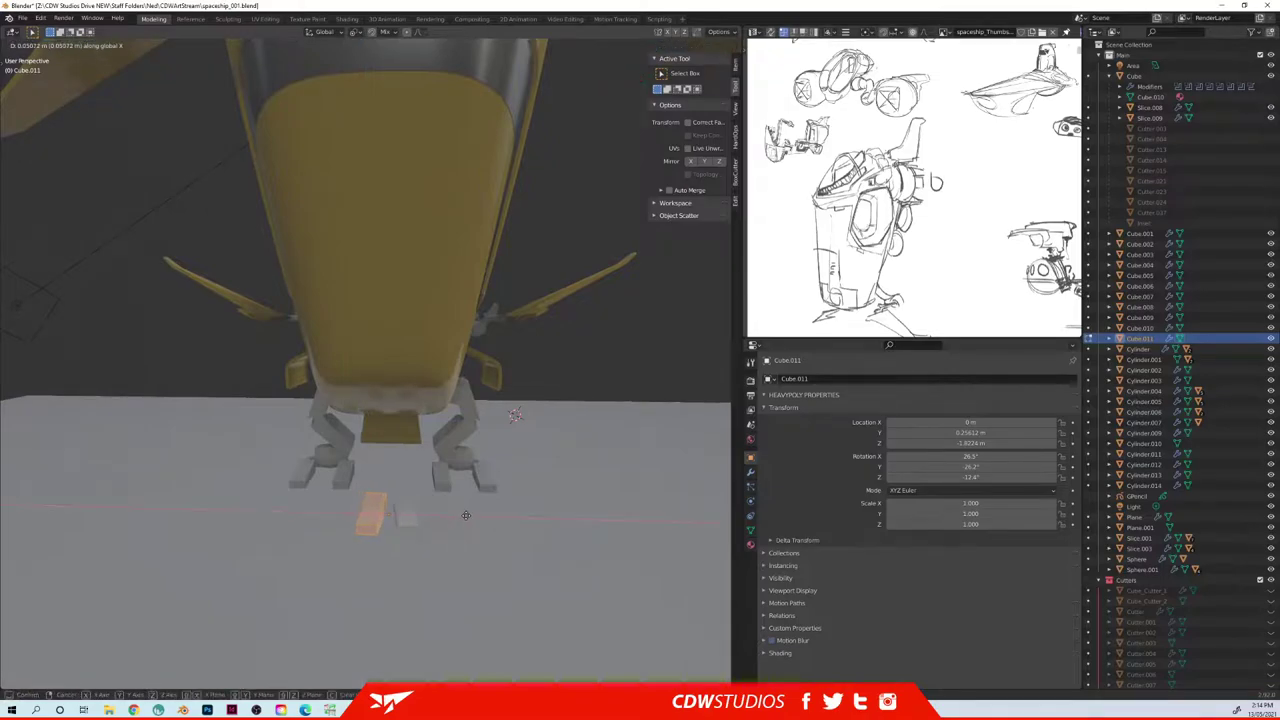
pyautogui.click(465, 515)
pyautogui.moveTo(465, 515); pyautogui.dragTo(319, 505, button='middle')
pyautogui.click(347, 491)
pyautogui.press('Tab')
pyautogui.hotkey('shift', 'a')
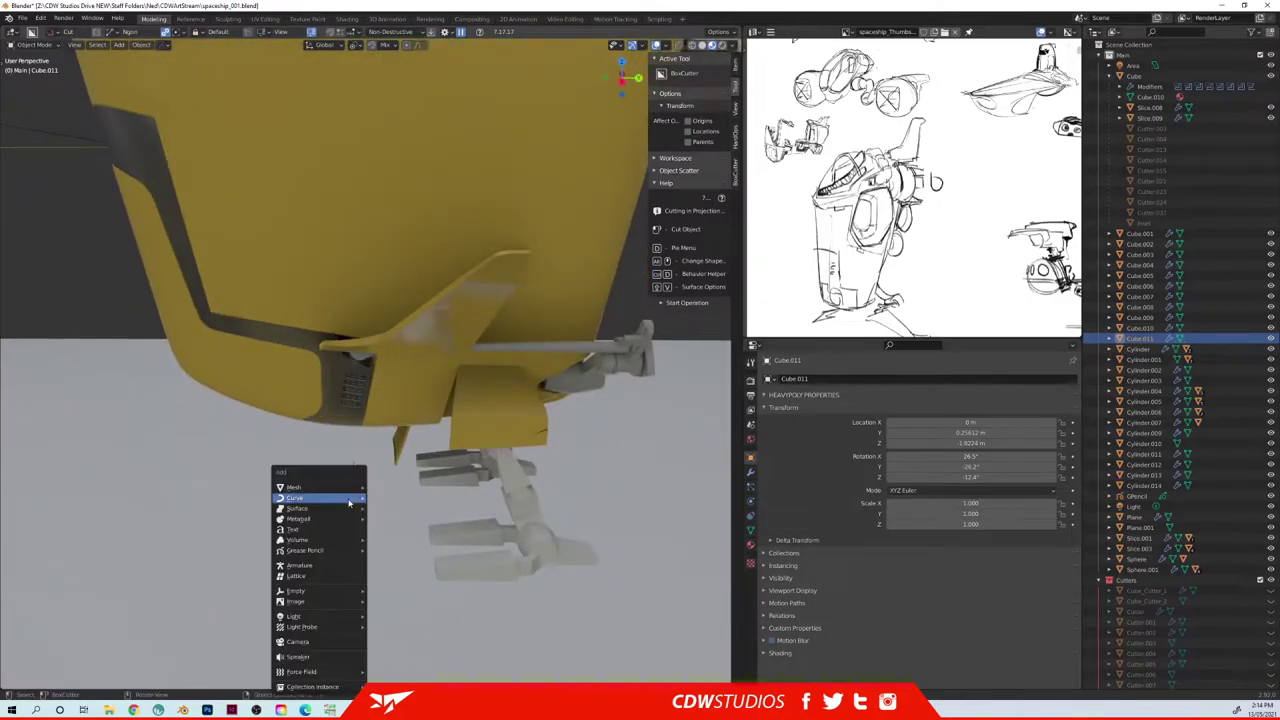
pyautogui.moveTo(353, 493)
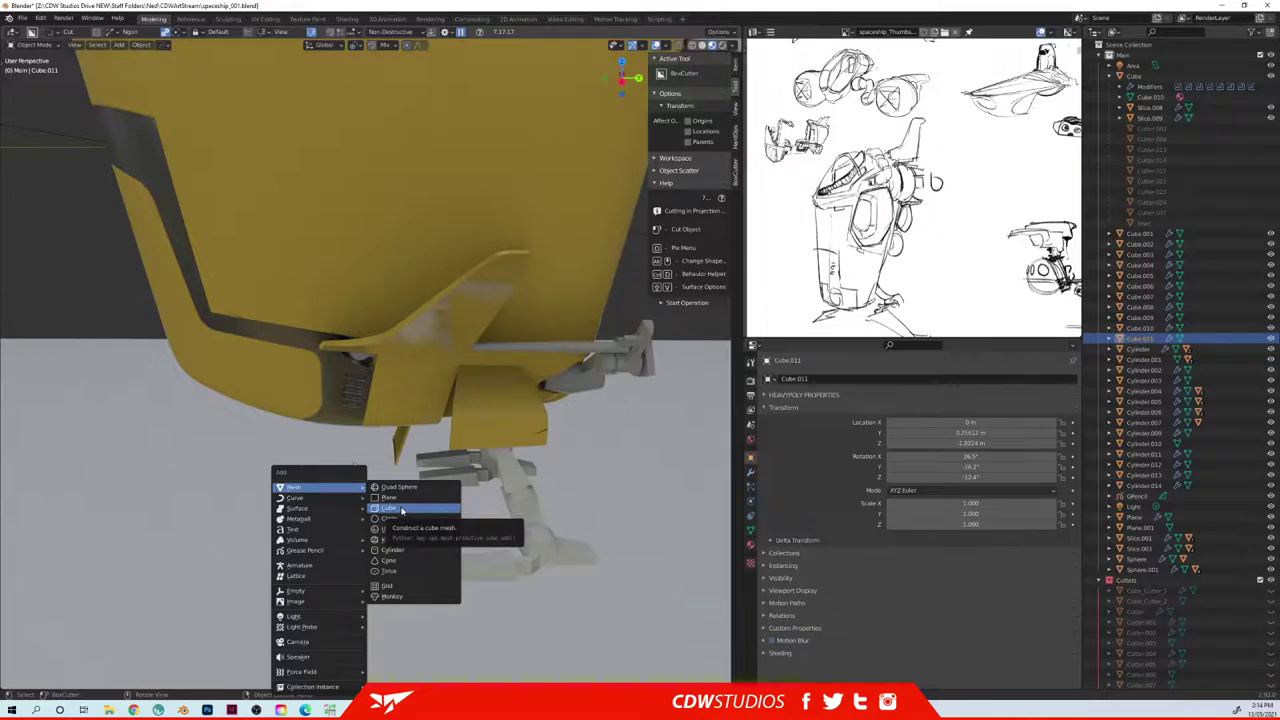
pyautogui.click(401, 511)
pyautogui.moveTo(401, 511); pyautogui.dragTo(243, 452, button='middle')
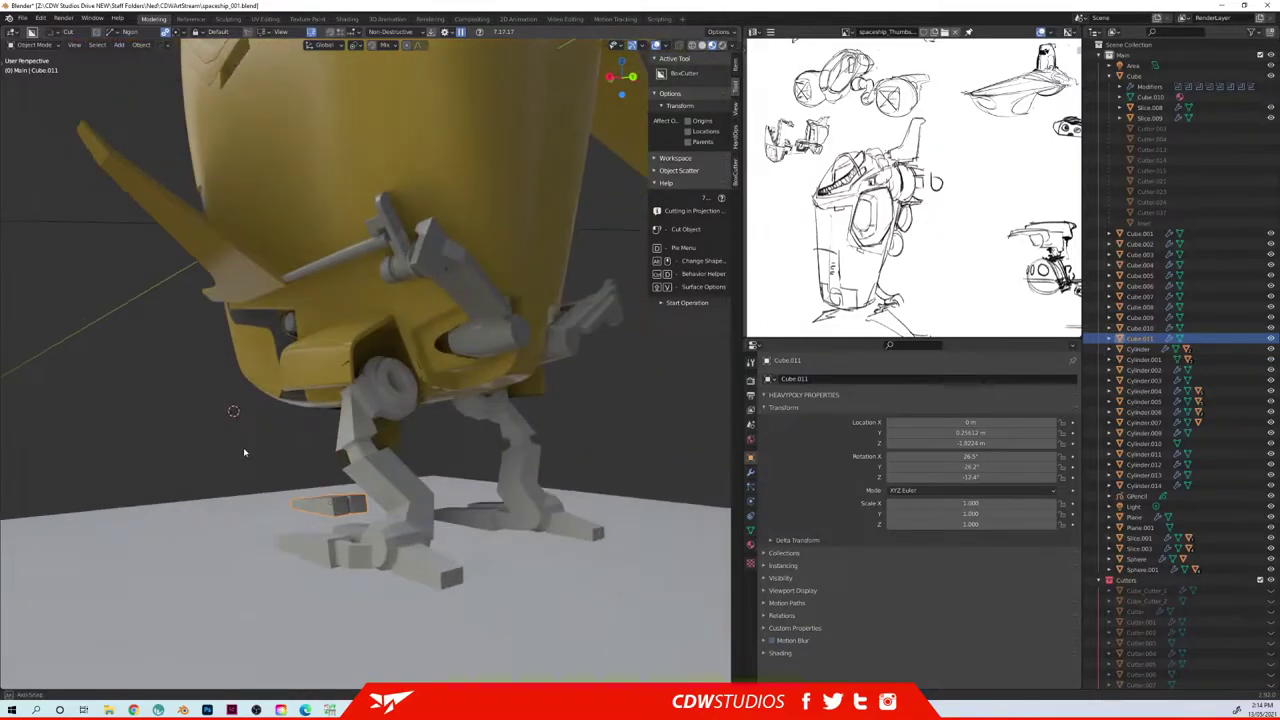
# - Duplicate the rear leg's linked upper and lower segments as a separate object placed behind the leg
pyautogui.click(385, 470)
pyautogui.moveTo(385, 470); pyautogui.dragTo(458, 495, button='middle')
pyautogui.doubleClick(457, 477)
pyautogui.moveTo(457, 477); pyautogui.dragTo(477, 451, button='middle')
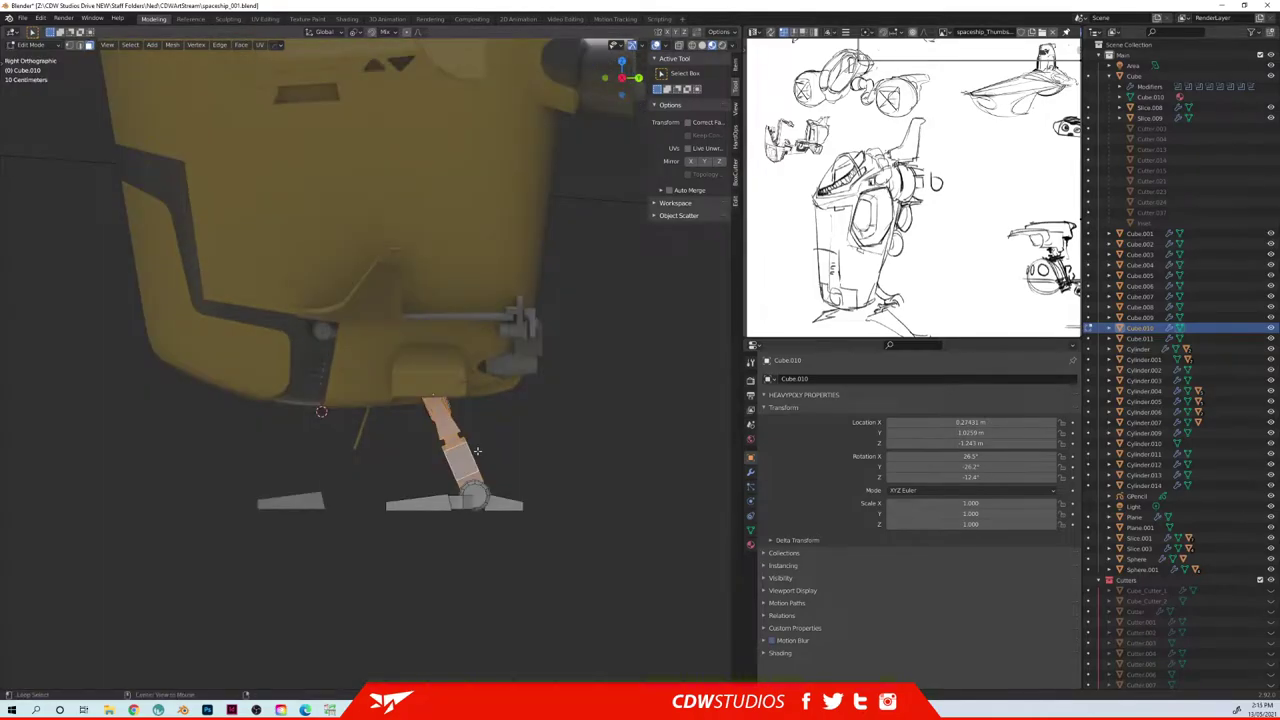
pyautogui.hotkey('shift', 'd')
pyautogui.click(562, 442)
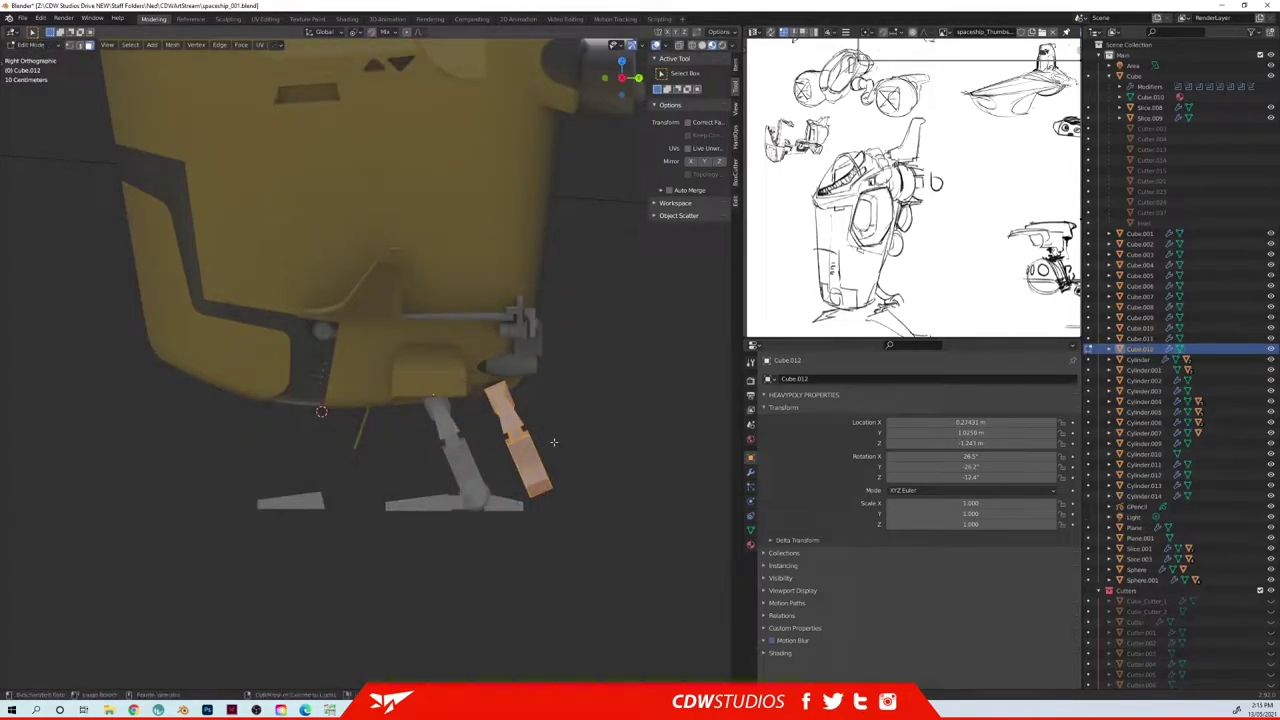
pyautogui.press('Tab')
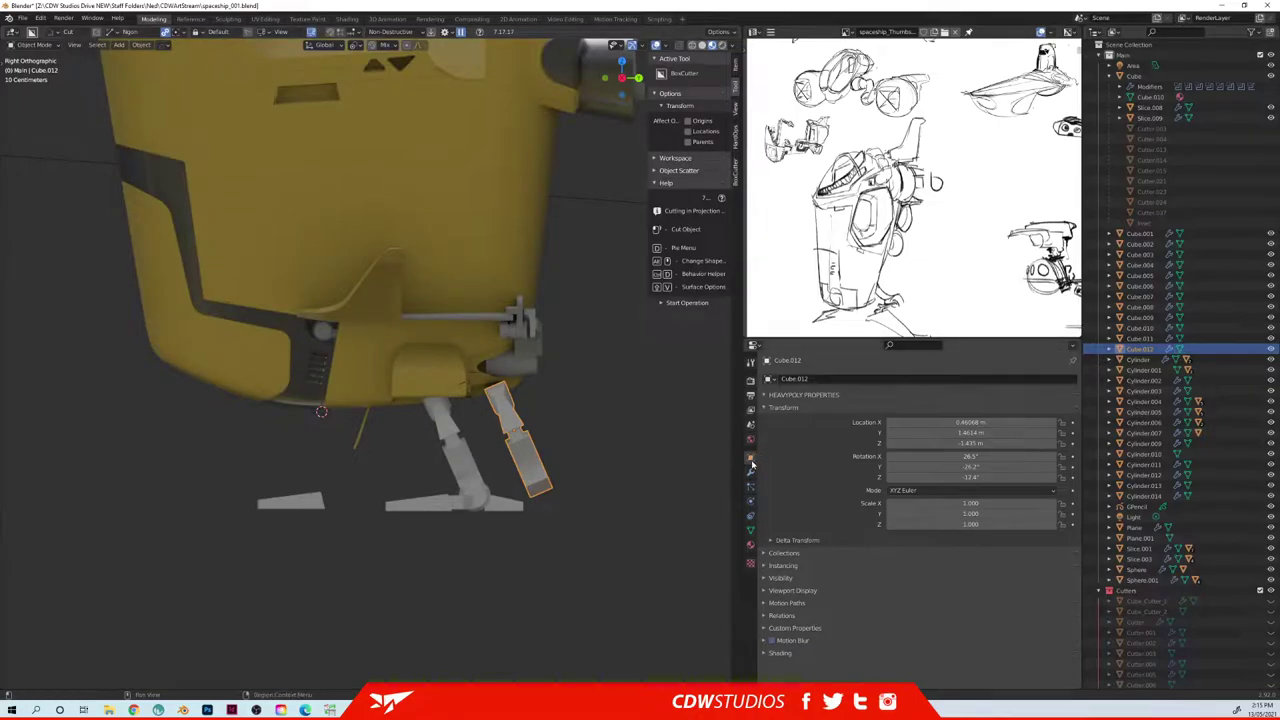
# - Reset the duplicated leg's X, Y and Z rotation to 0° and turn it 90° about Z
pyautogui.moveTo(945, 457); pyautogui.dragTo(940, 479)
pyautogui.write('0')
pyautogui.press('Return')
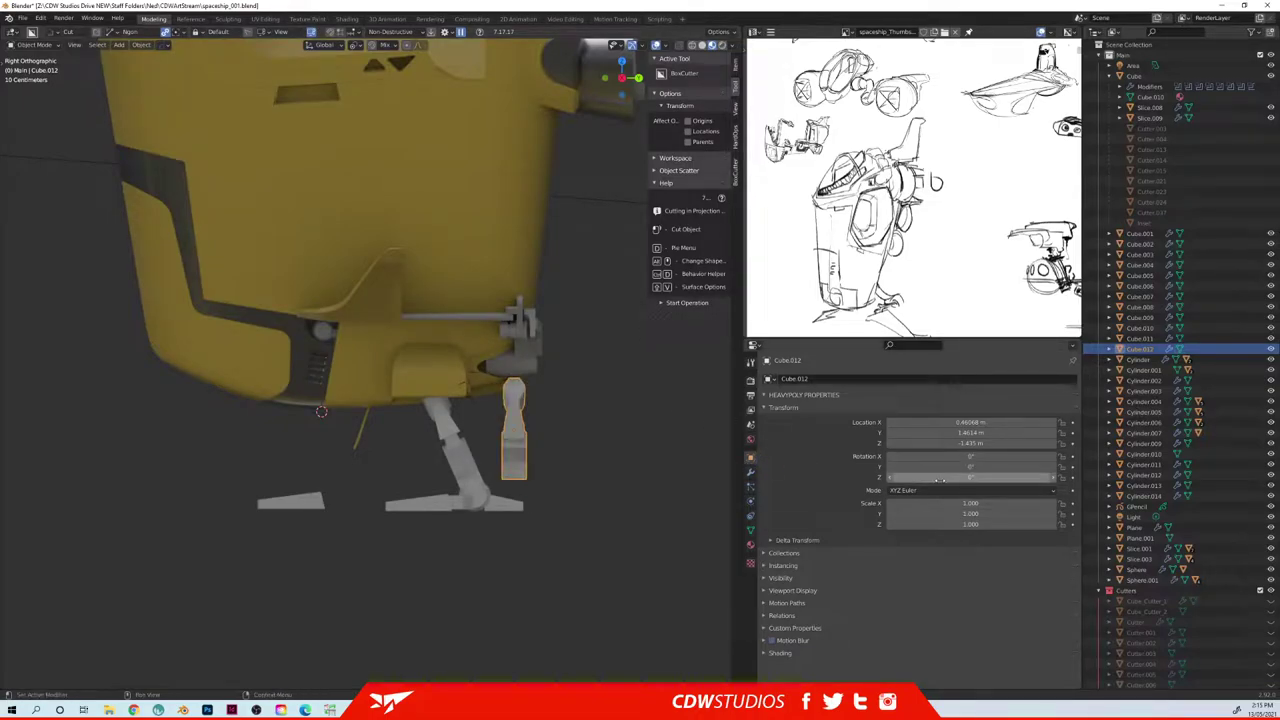
pyautogui.moveTo(445, 470); pyautogui.dragTo(421, 401, button='middle')
pyautogui.press('r')
pyautogui.press('z')
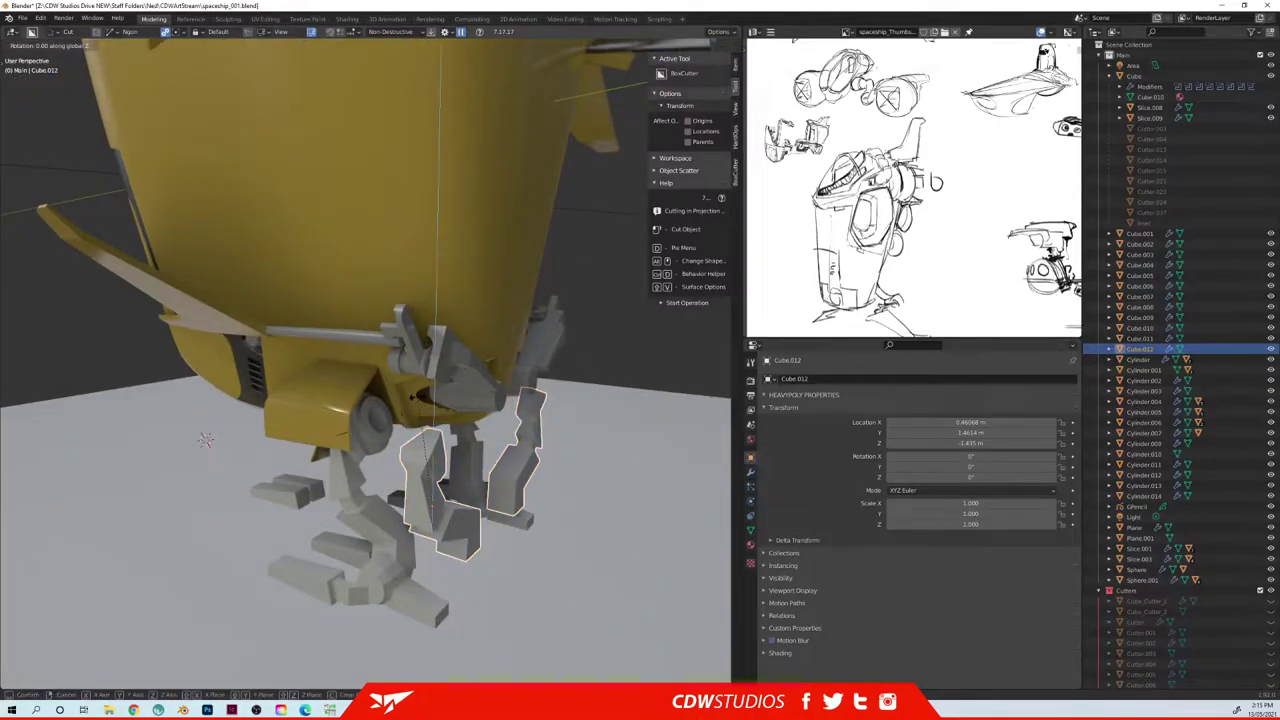
pyautogui.press('9')
pyautogui.press('0')
pyautogui.press('Return')
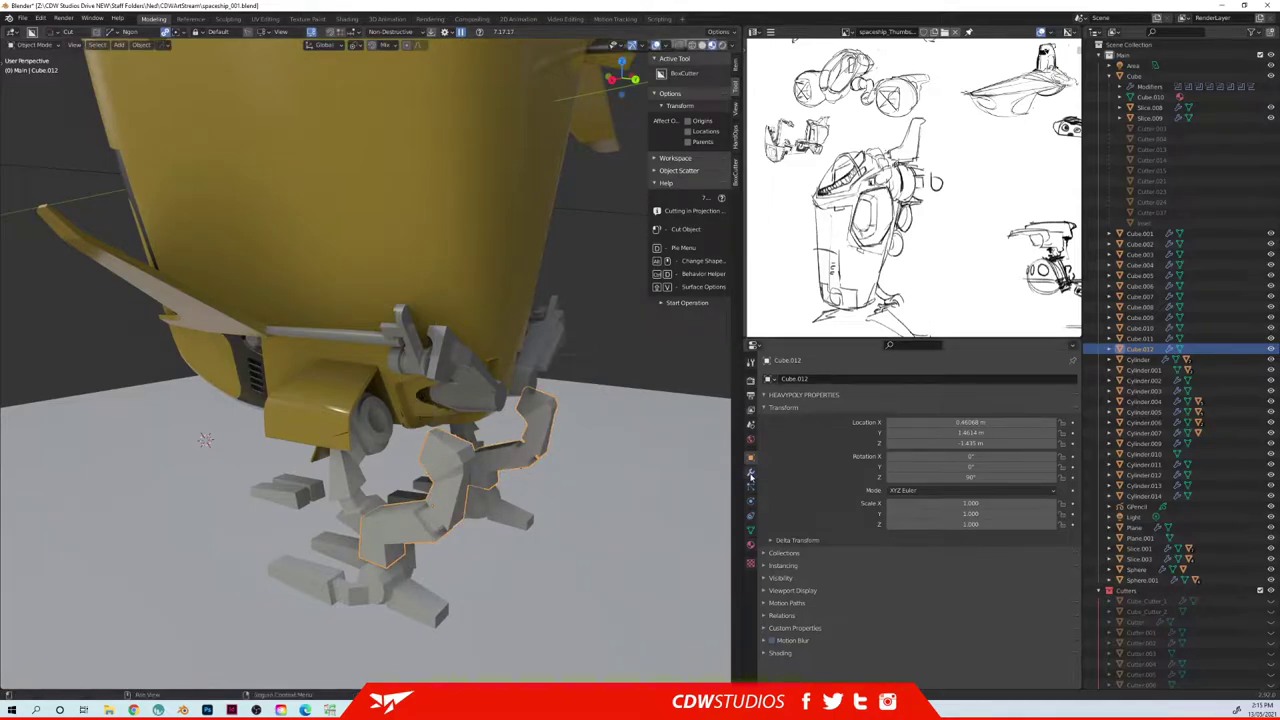
# - Remove the modifier that mirrors the duplicated leg and set its X location to 0 m
pyautogui.click(751, 472)
pyautogui.click(1071, 398)
pyautogui.moveTo(455, 452); pyautogui.dragTo(338, 475, button='middle')
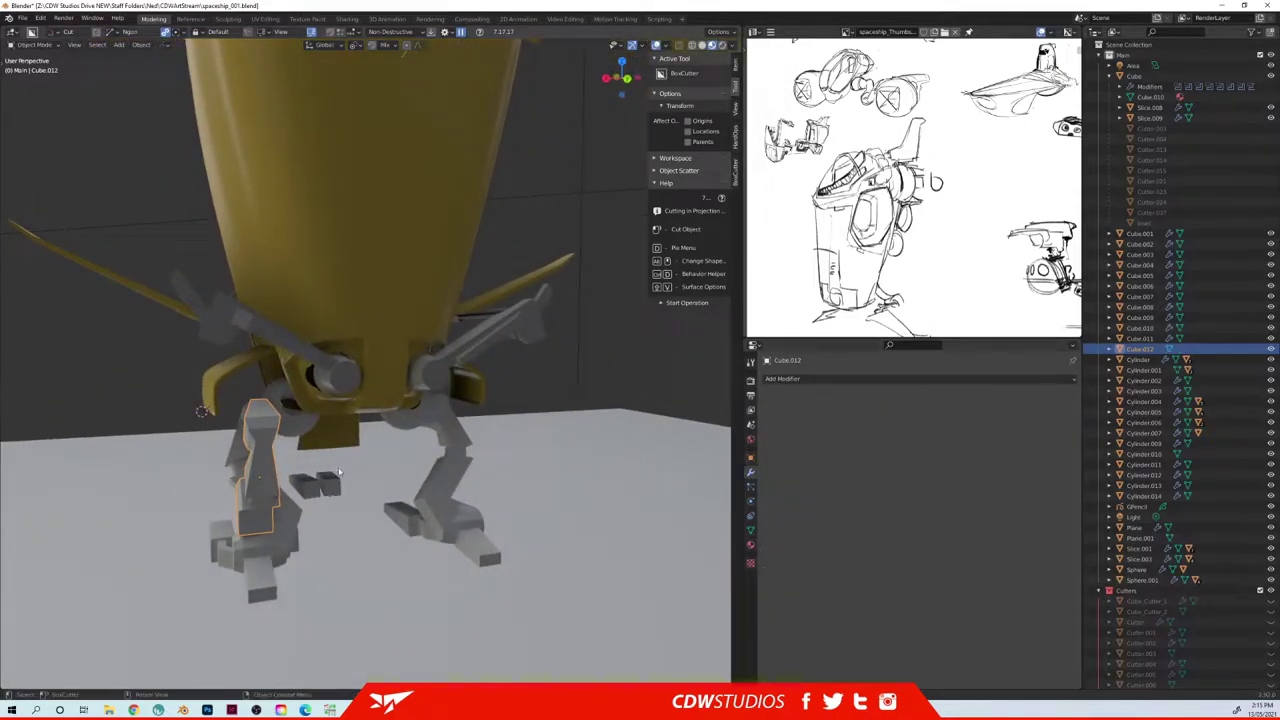
pyautogui.click(751, 457)
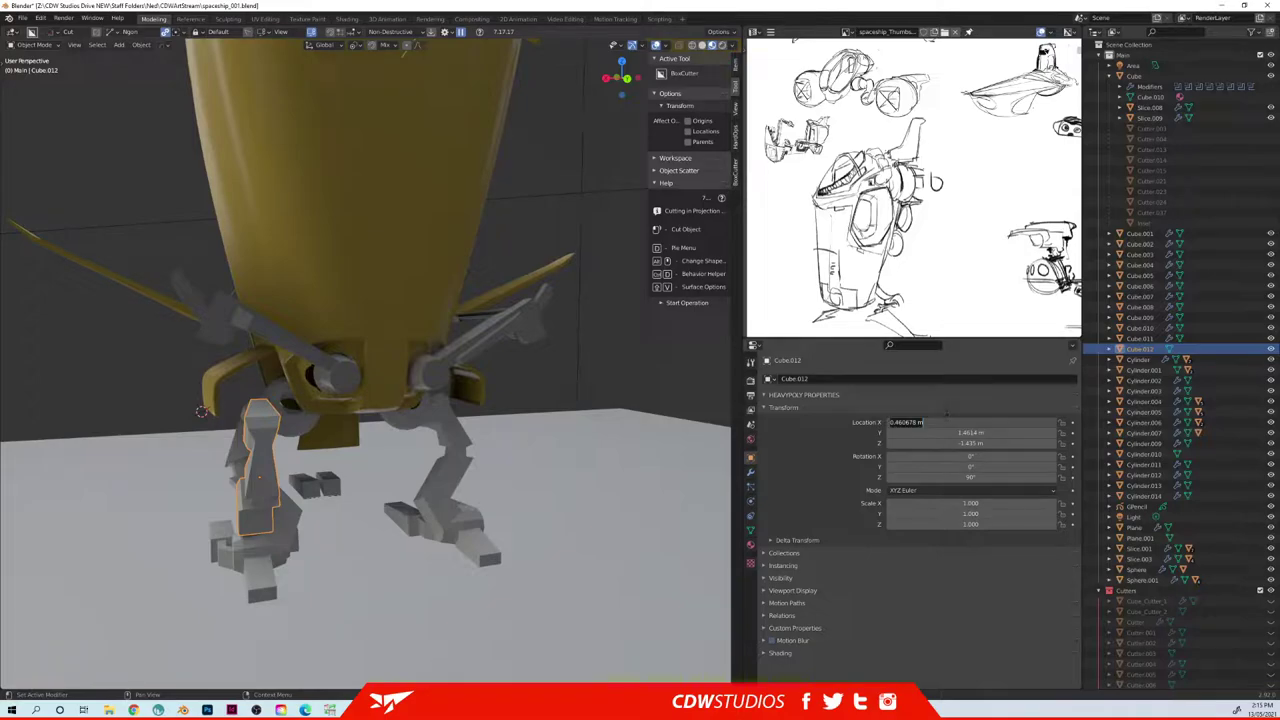
pyautogui.write('0')
pyautogui.press('Return')
# - Move the duplicated leg forward along Y and lower it between the underside opening and the front foot
pyautogui.scroll(5, 447, 397)
pyautogui.press('g')
pyautogui.press('y')
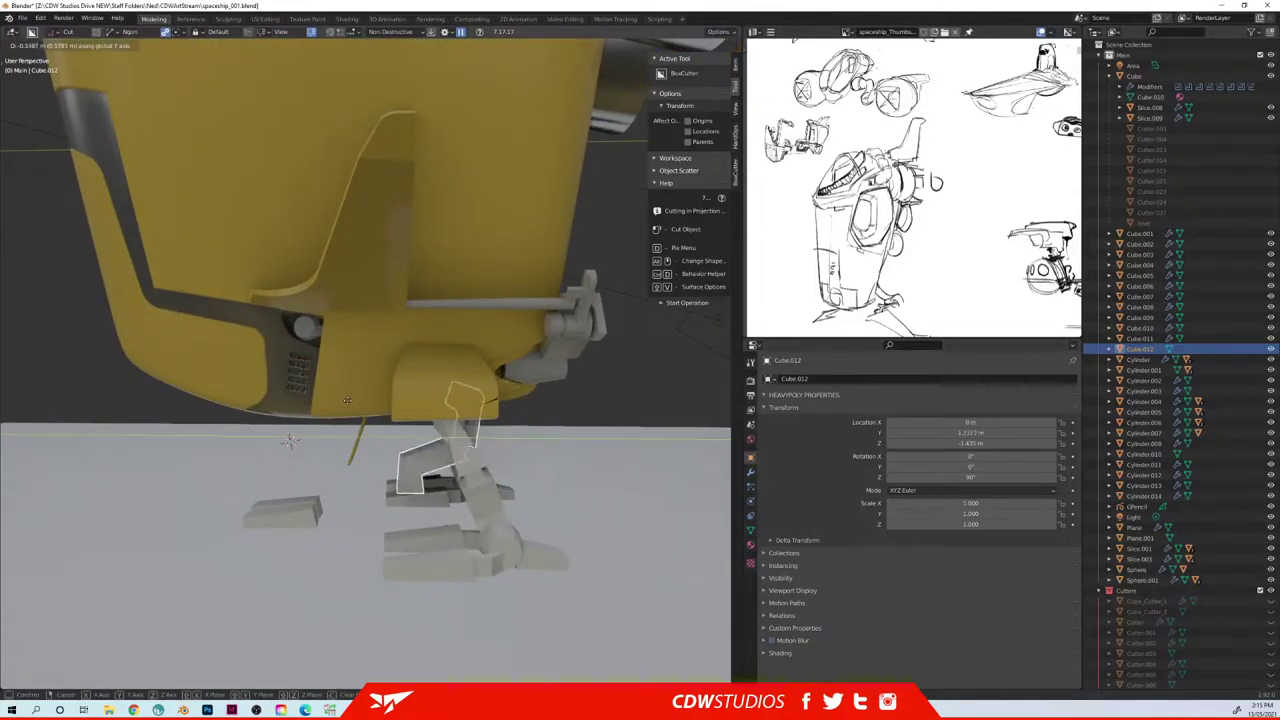
pyautogui.click(268, 402)
pyautogui.moveTo(268, 402); pyautogui.dragTo(429, 390, button='middle')
pyautogui.press('g')
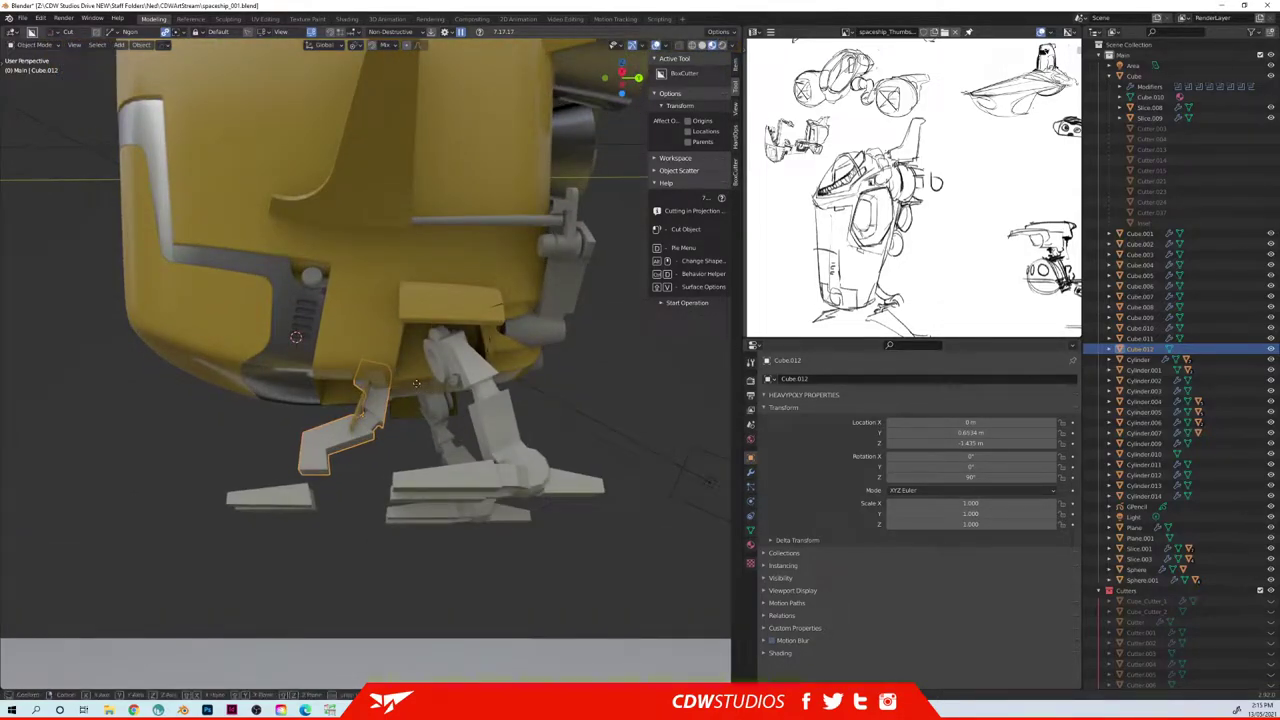
pyautogui.press('g')
pyautogui.click(368, 420)
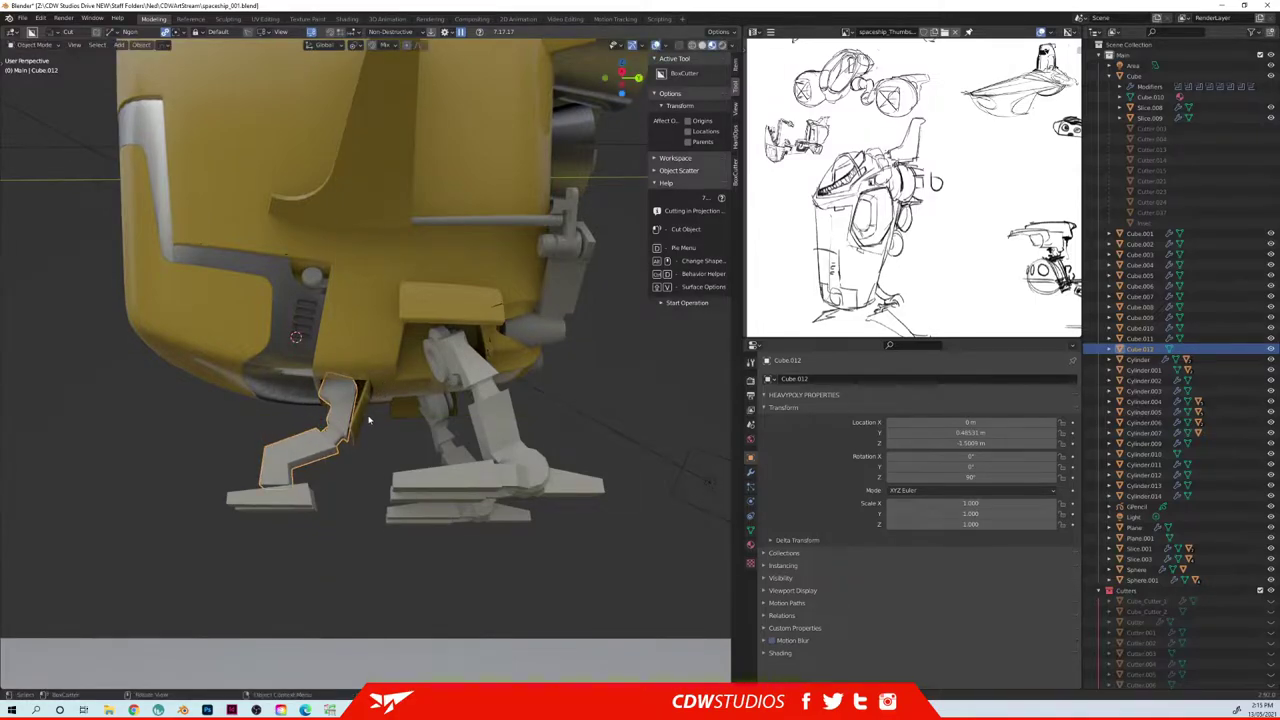
# - Turn the front leg 180° about Z and tilt it in the side view so it leans toward the foot
pyautogui.moveTo(368, 420); pyautogui.dragTo(374, 424, button='middle')
pyautogui.write('r180')
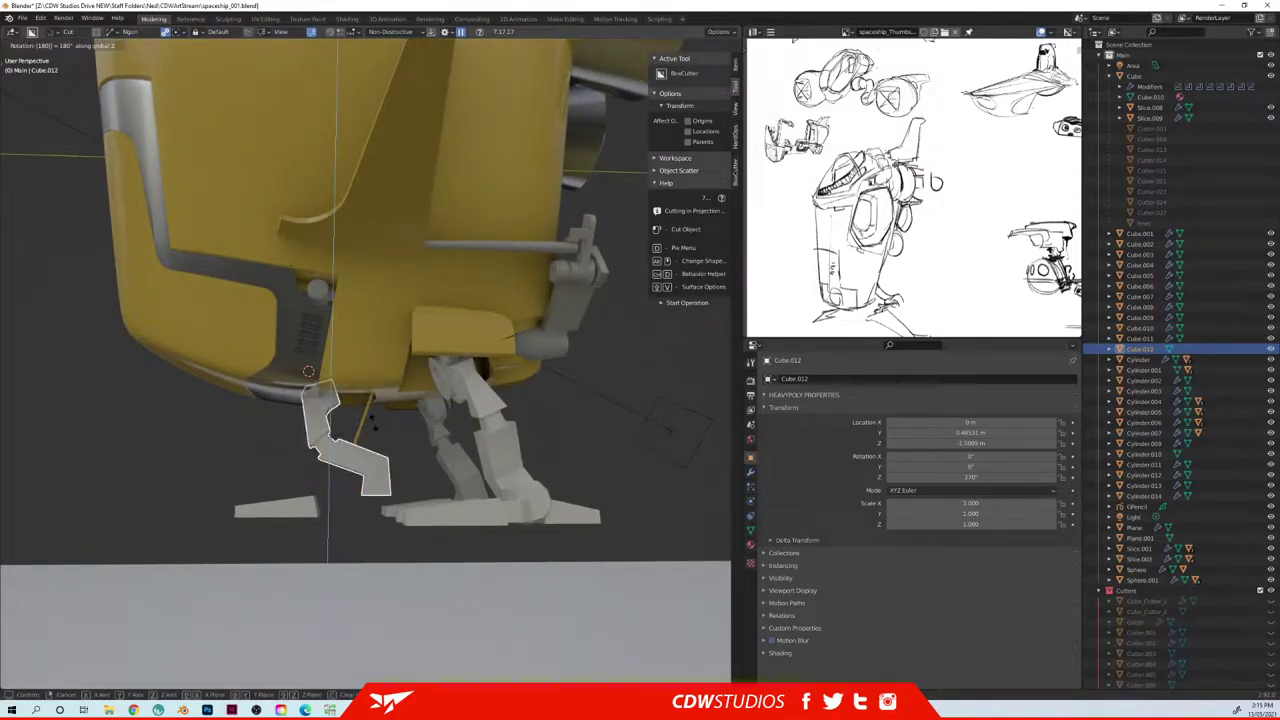
pyautogui.press('Return')
pyautogui.press('r')
pyautogui.click(379, 464)
# - Raise the front leg about 0.08 m along Z toward the hull opening
pyautogui.press('g')
pyautogui.press('z')
pyautogui.click(380, 442)
pyautogui.moveTo(383, 441)
pyautogui.mouseDown(button='middle')
pyautogui.moveTo(471, 438)
pyautogui.moveTo(391, 434)
pyautogui.mouseUp(button='middle')
pyautogui.press('s')
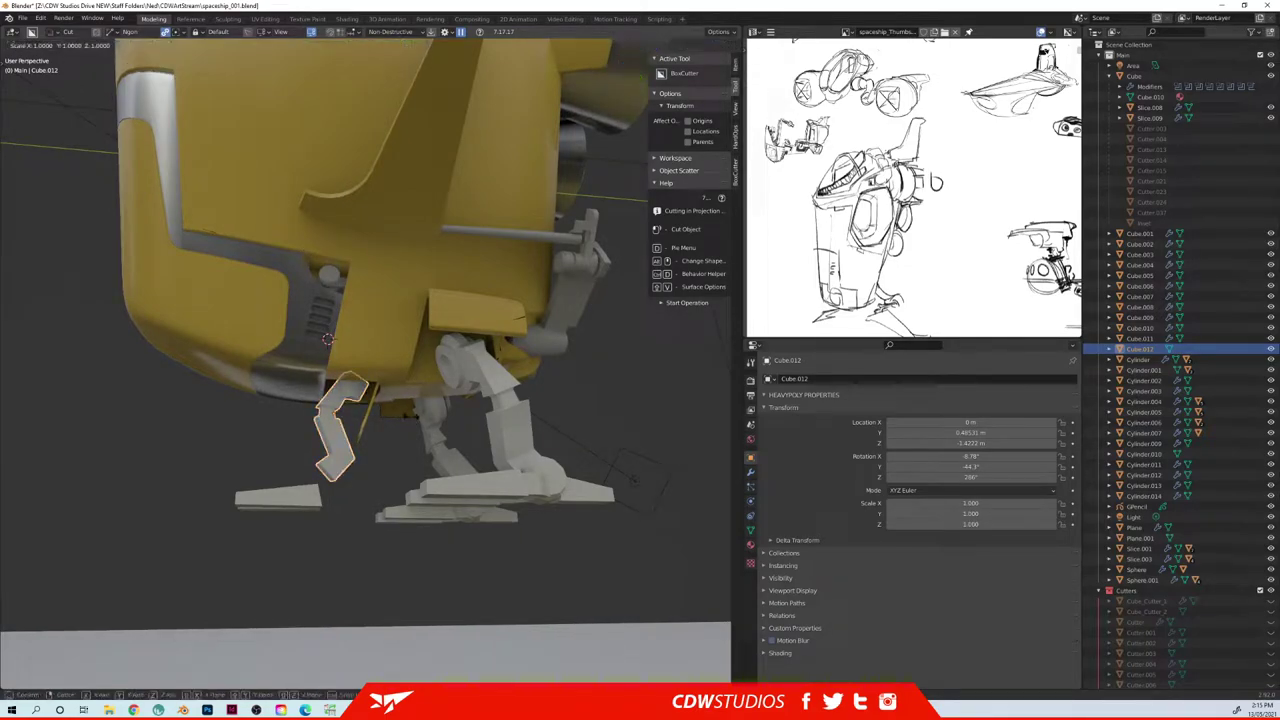
pyautogui.click(397, 410)
# - Set the front leg's X rotation to 0°
pyautogui.moveTo(397, 410); pyautogui.dragTo(500, 420, button='middle')
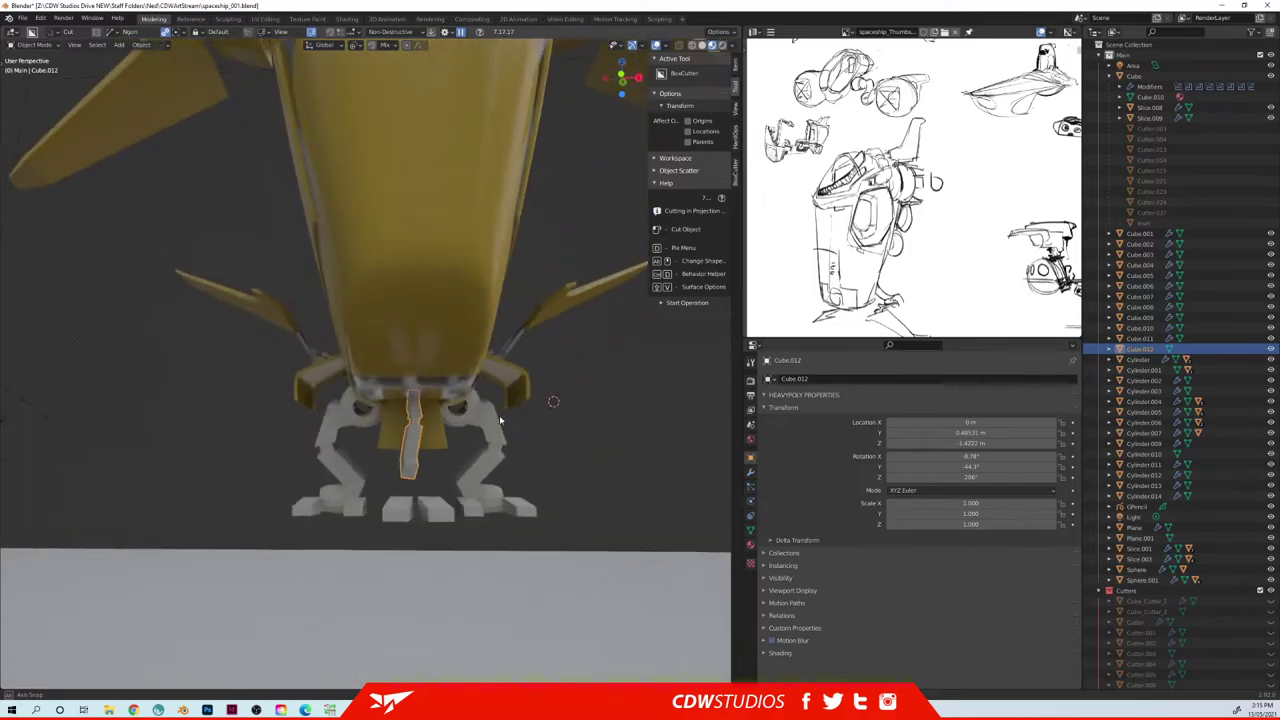
pyautogui.press('KP_1')
pyautogui.click(958, 466)
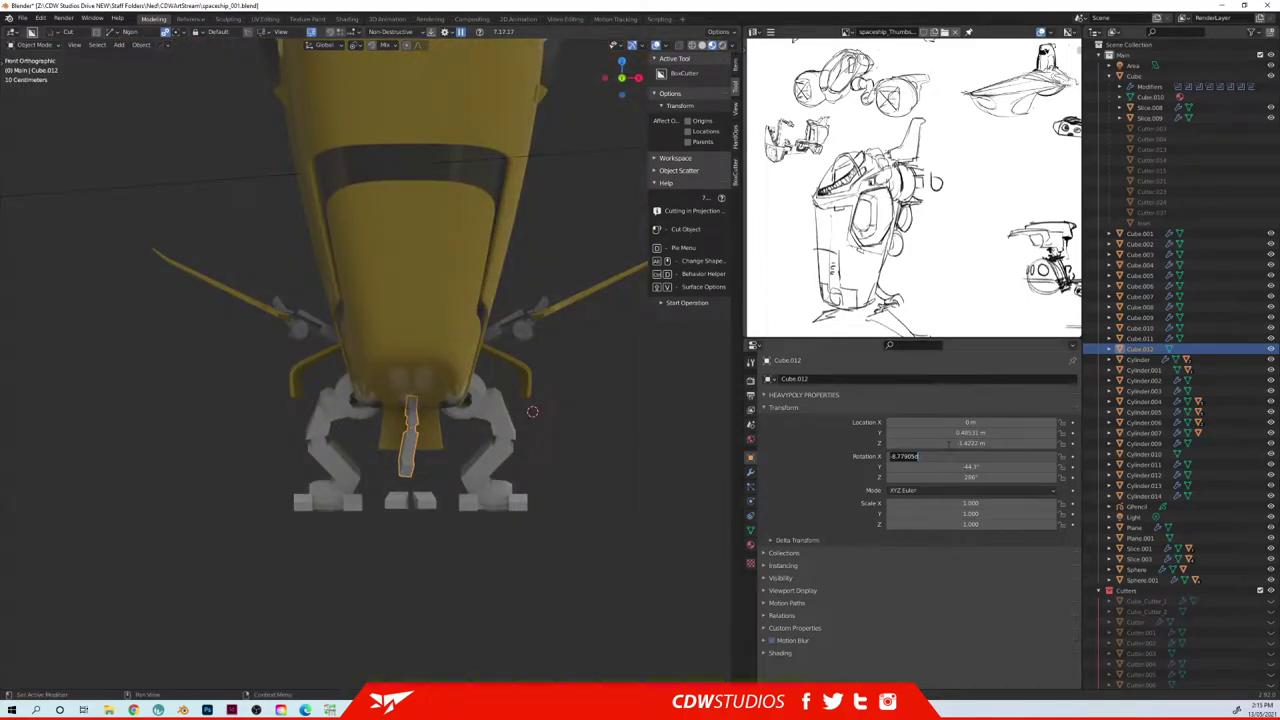
pyautogui.write('0')
pyautogui.press('Return')
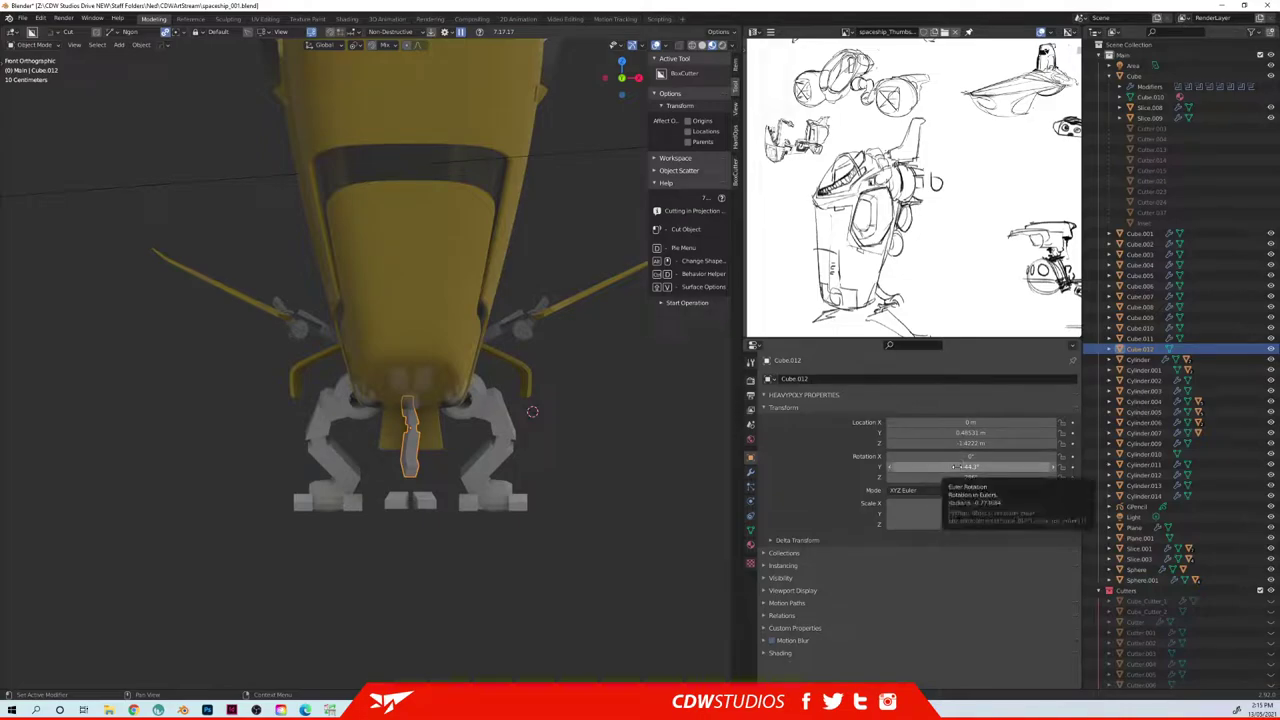
# - Set the front leg's Y rotation to 0° and rotate it 90° about Z
pyautogui.doubleClick(957, 467)
pyautogui.write('0')
pyautogui.press('Return')
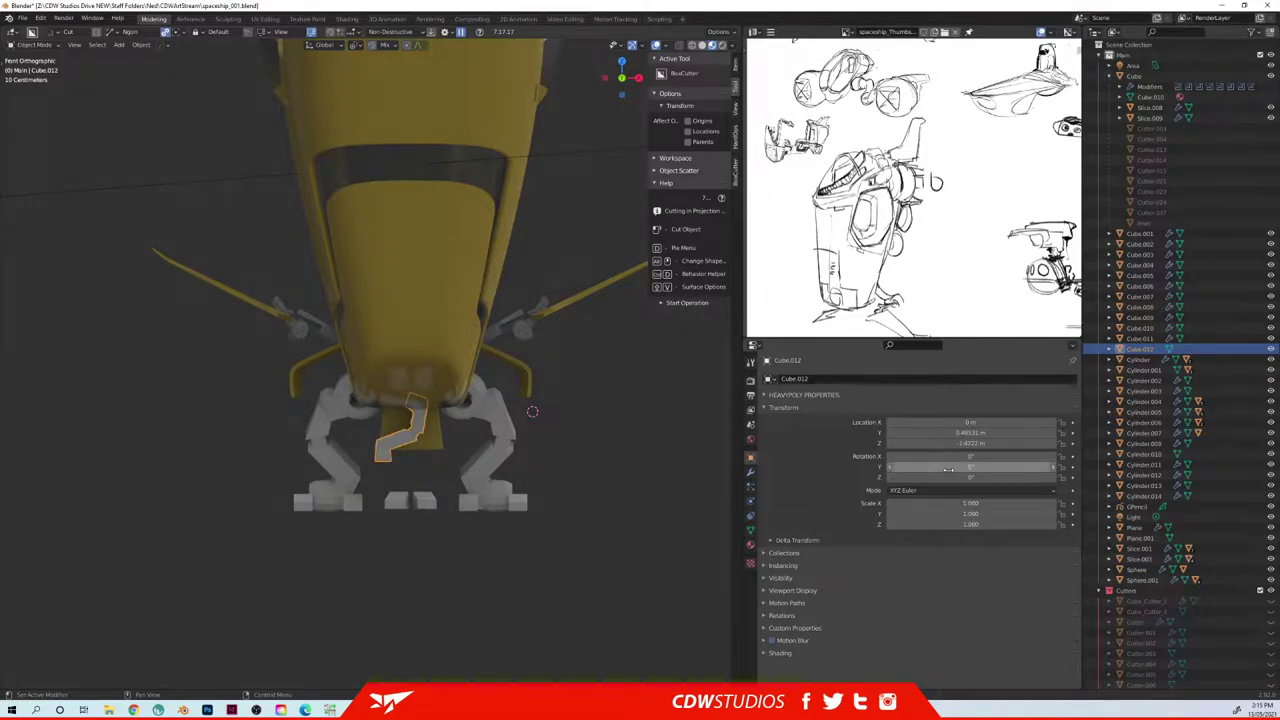
pyautogui.press('r')
pyautogui.press('z')
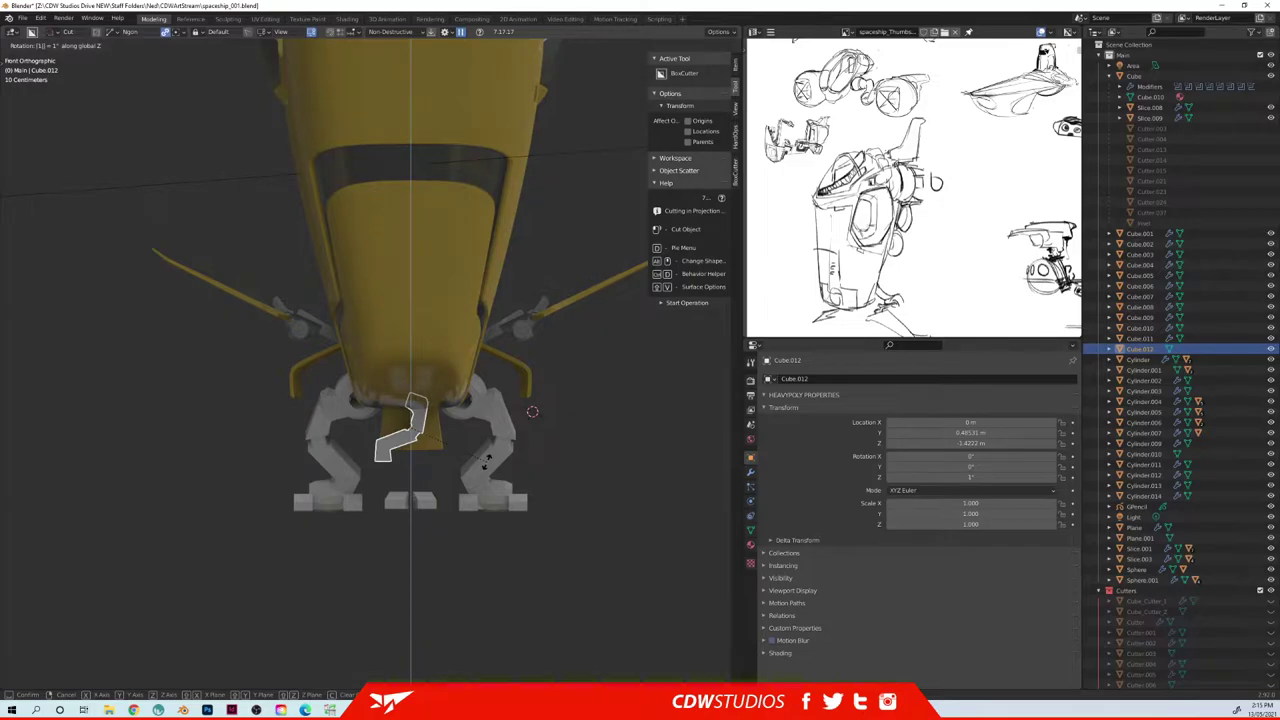
pyautogui.press('Return')
pyautogui.write('rz90')
pyautogui.press('Return')
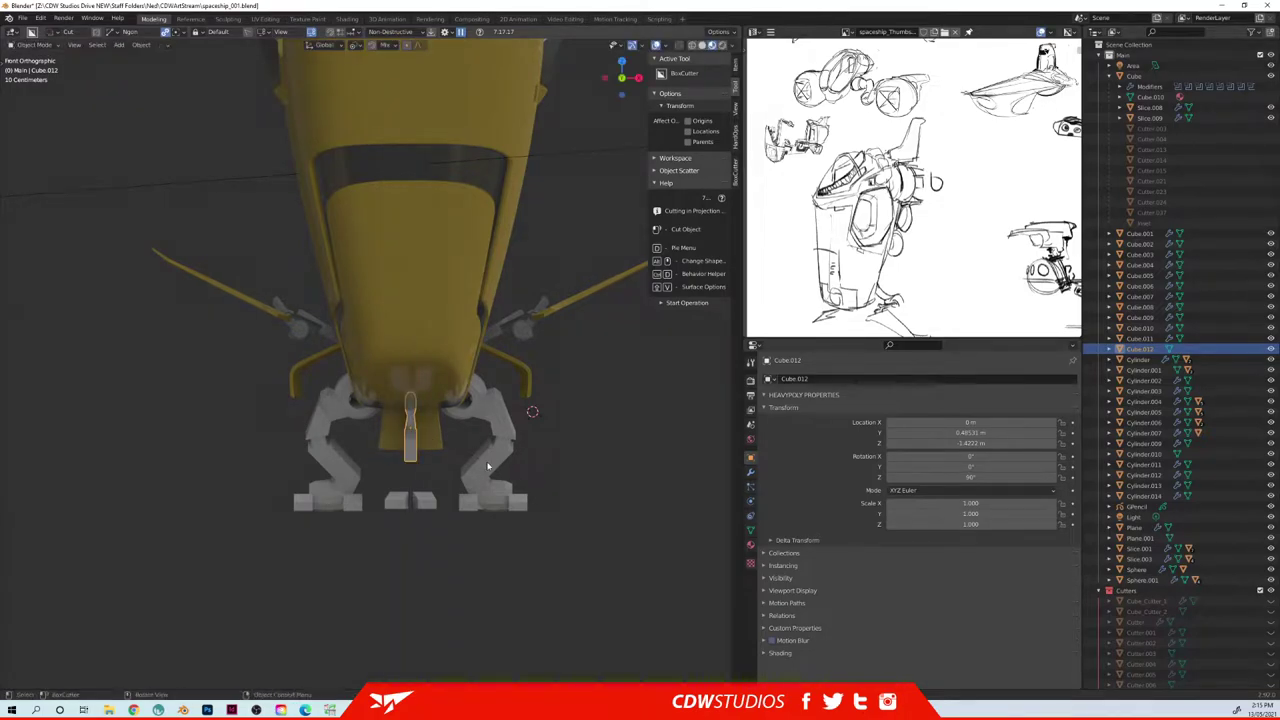
# - Lower the front leg about 0.03 m along Z and open its mesh for editing
pyautogui.moveTo(496, 460); pyautogui.dragTo(349, 263, button='middle')
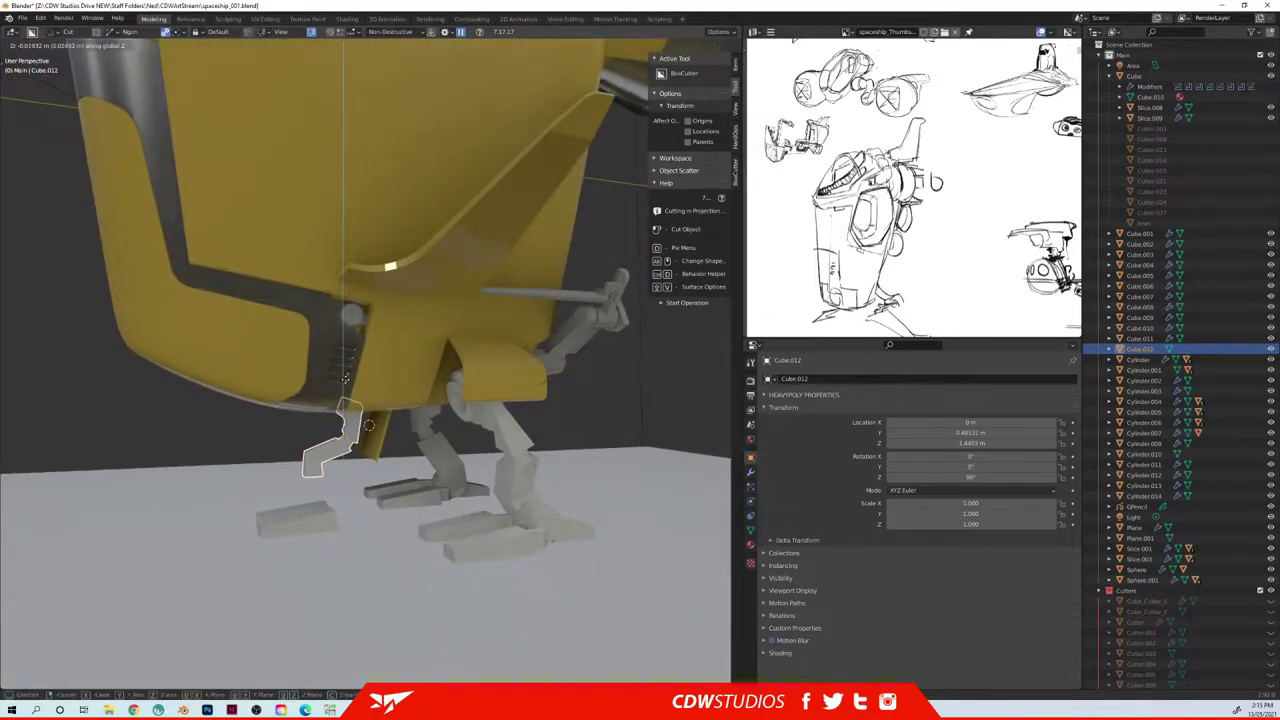
pyautogui.moveTo(290, 497); pyautogui.dragTo(308, 470, button='middle')
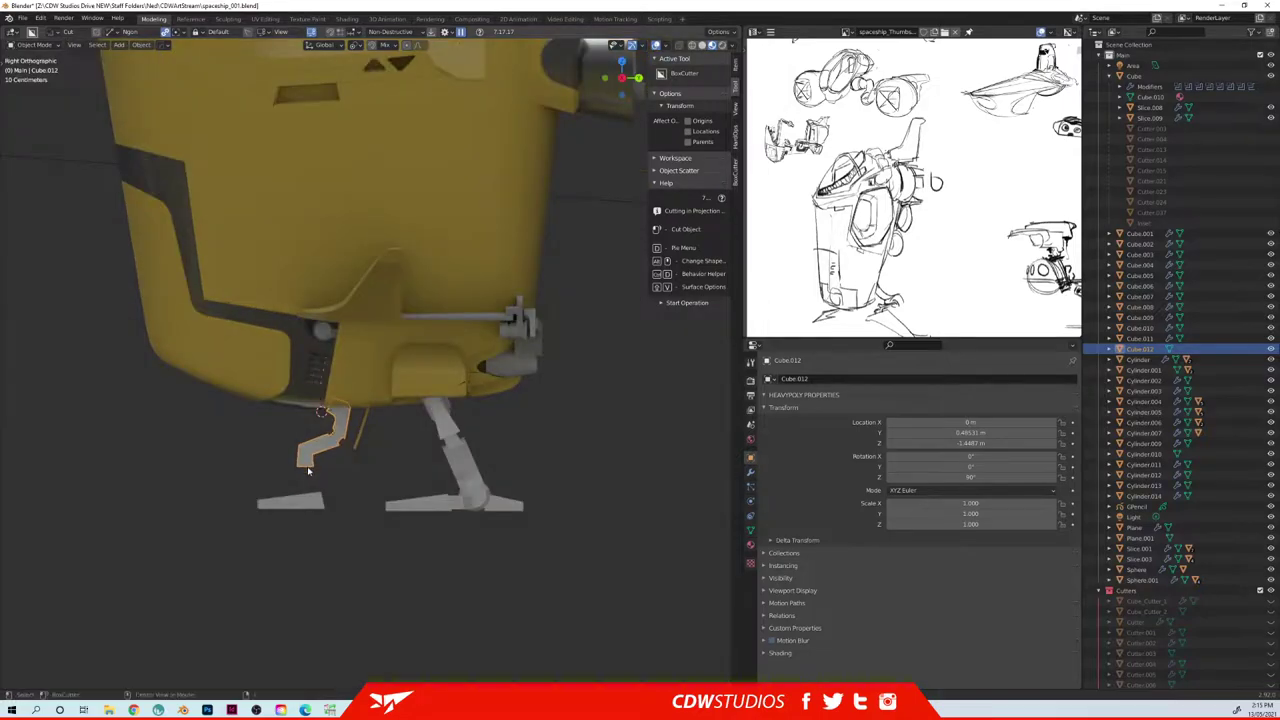
pyautogui.press('space')
pyautogui.click(278, 453)
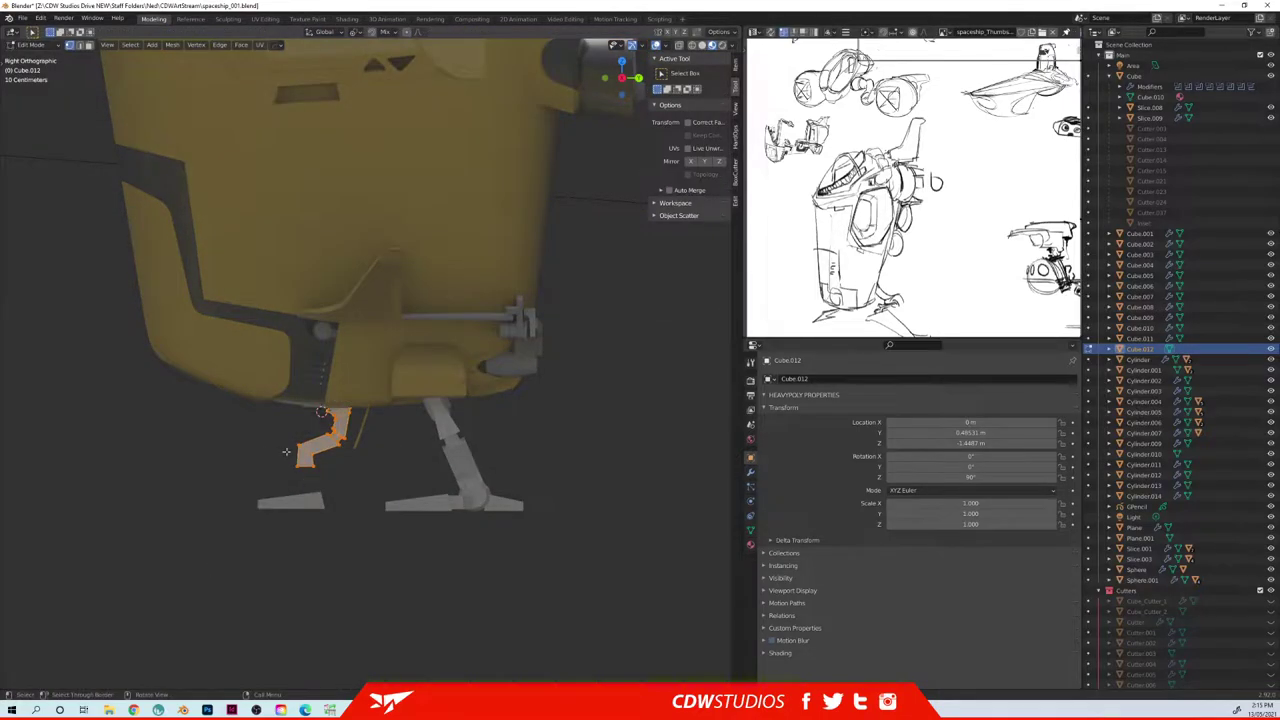
pyautogui.hotkey('shift', 'a')
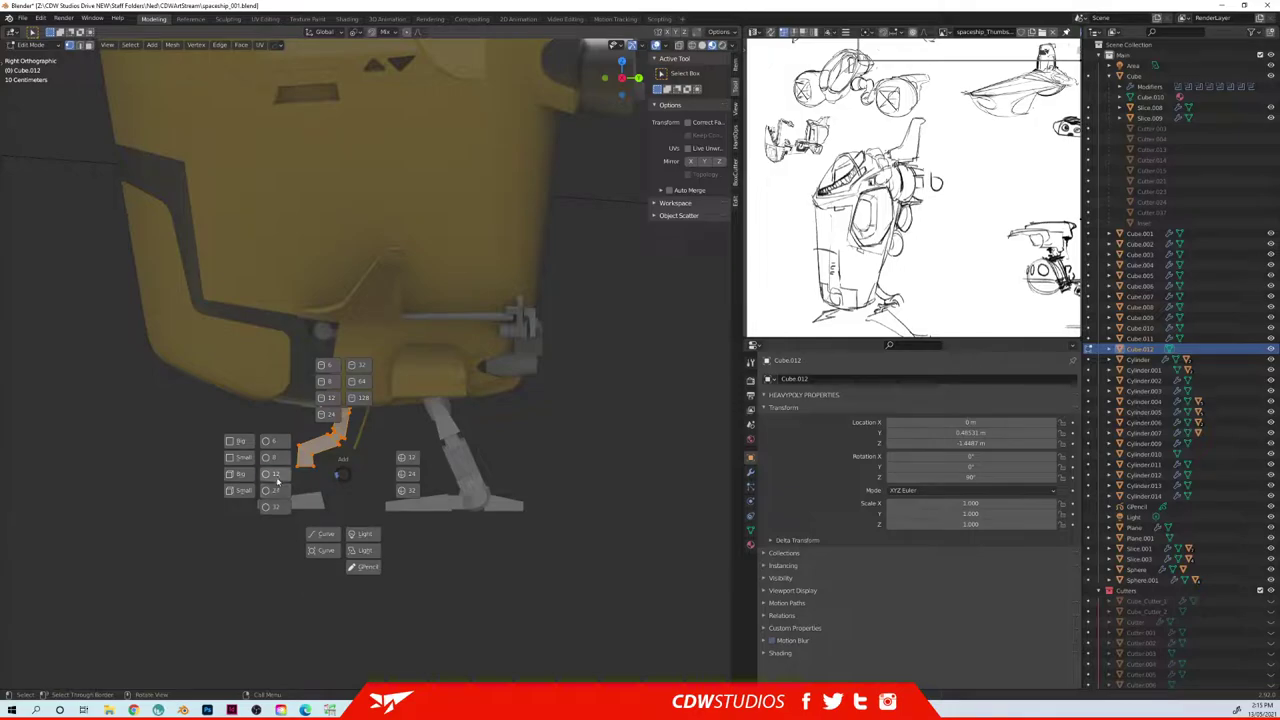
pyautogui.click(277, 482)
pyautogui.press('g')
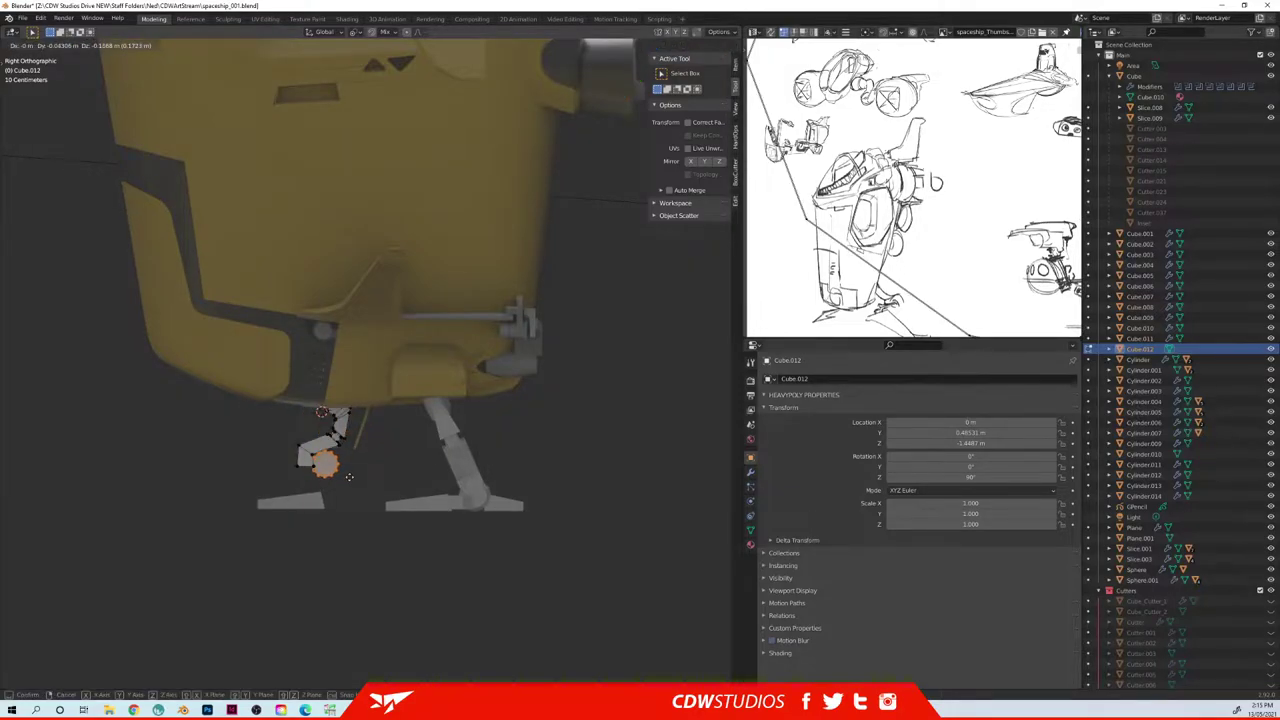
pyautogui.click(347, 477)
pyautogui.moveTo(347, 477); pyautogui.dragTo(369, 463, button='middle')
pyautogui.press('x')
# - Add a 12-sided cylinder to the leg mesh and move it along X to the leg's centre line
pyautogui.hotkey('shift', 'a')
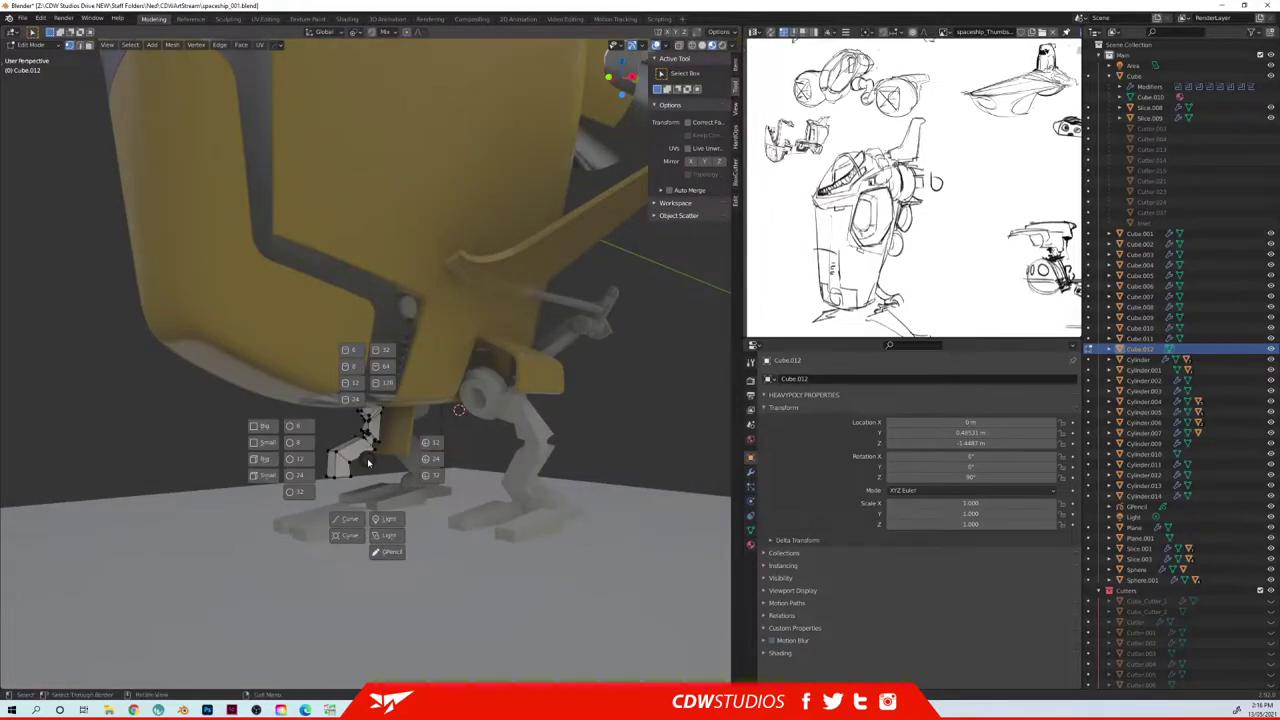
pyautogui.click(356, 392)
pyautogui.press('KP_1')
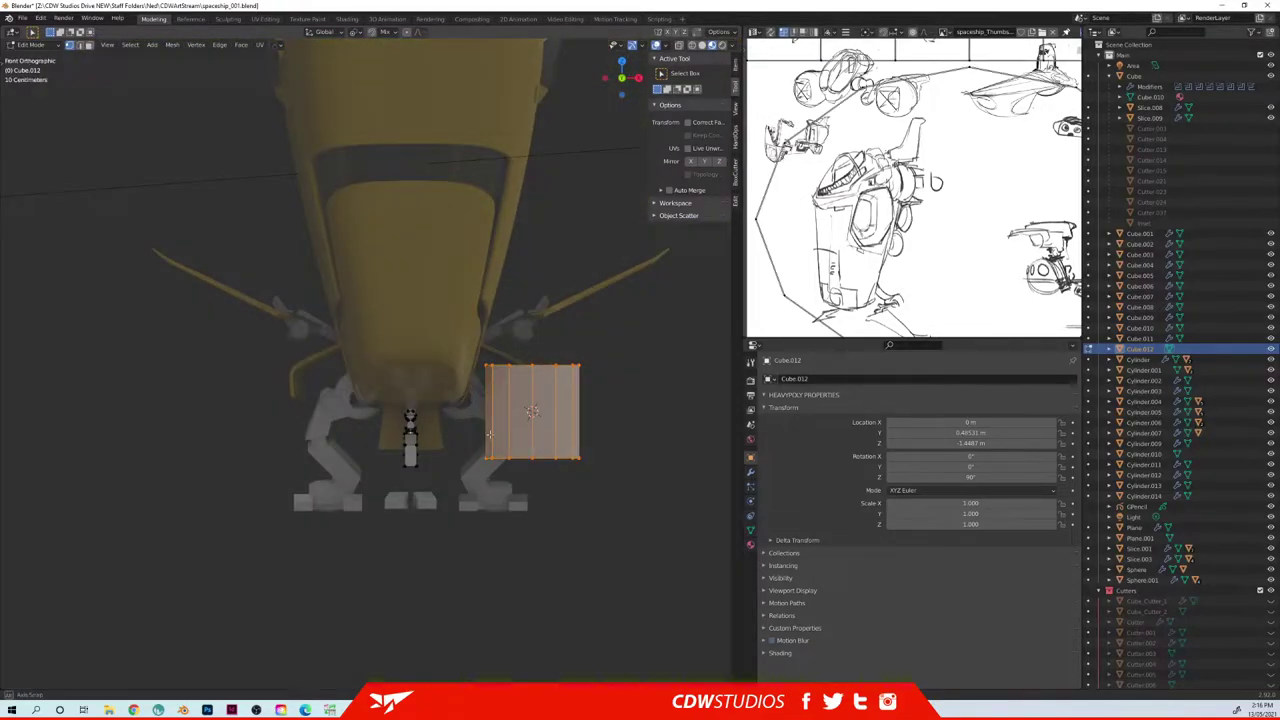
pyautogui.press('g')
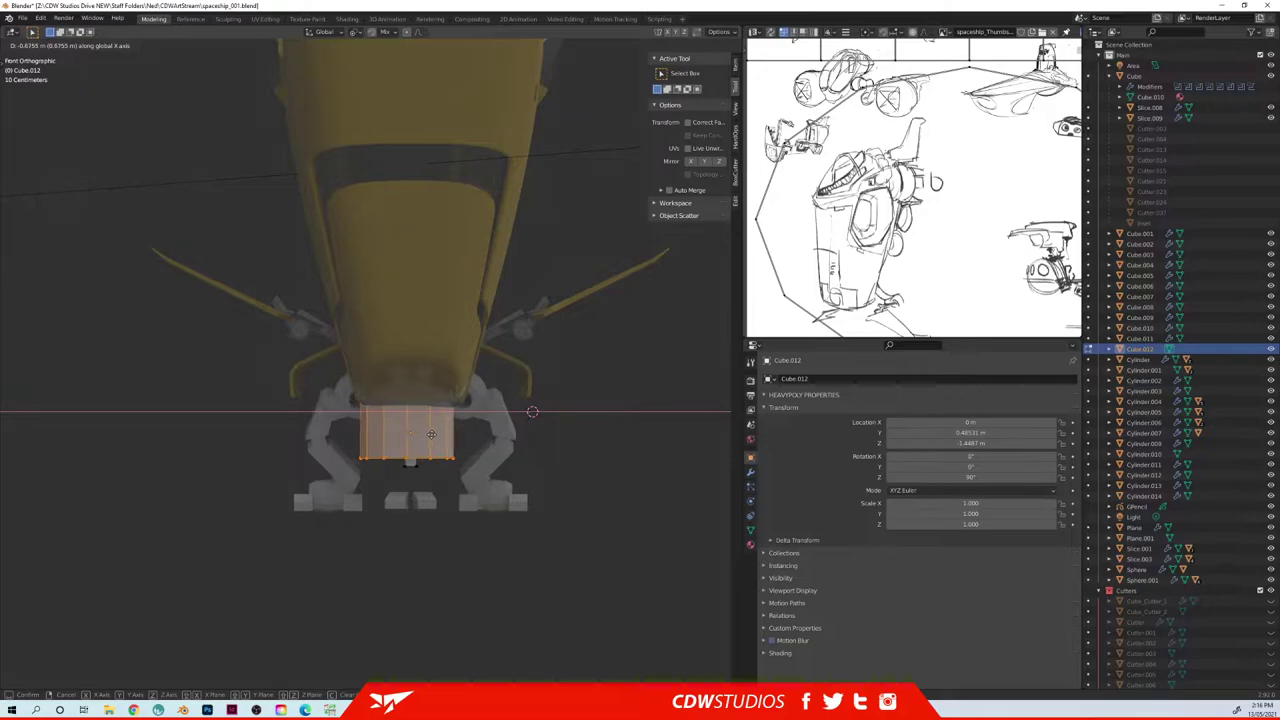
pyautogui.click(435, 432)
# - Rotate the cylinder 90° about Y and scale it down to wheel size for the front leg
pyautogui.press('r')
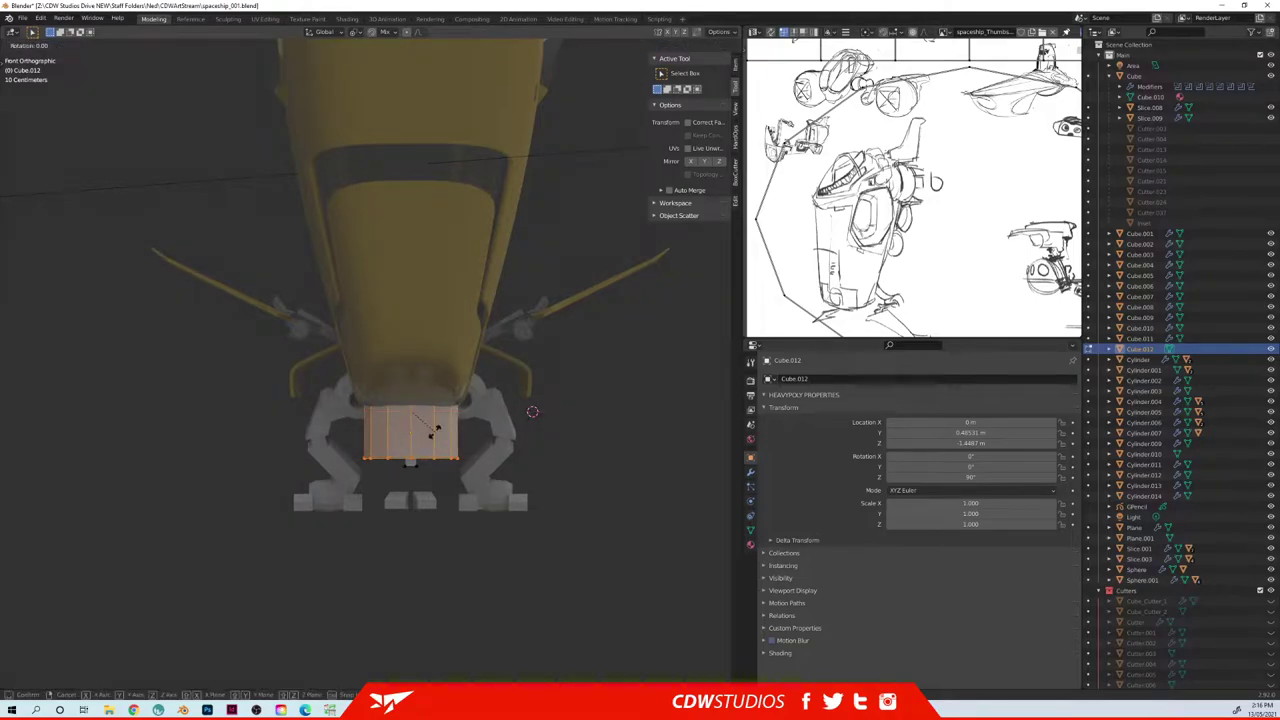
pyautogui.press('y')
pyautogui.press('9')
pyautogui.press('0')
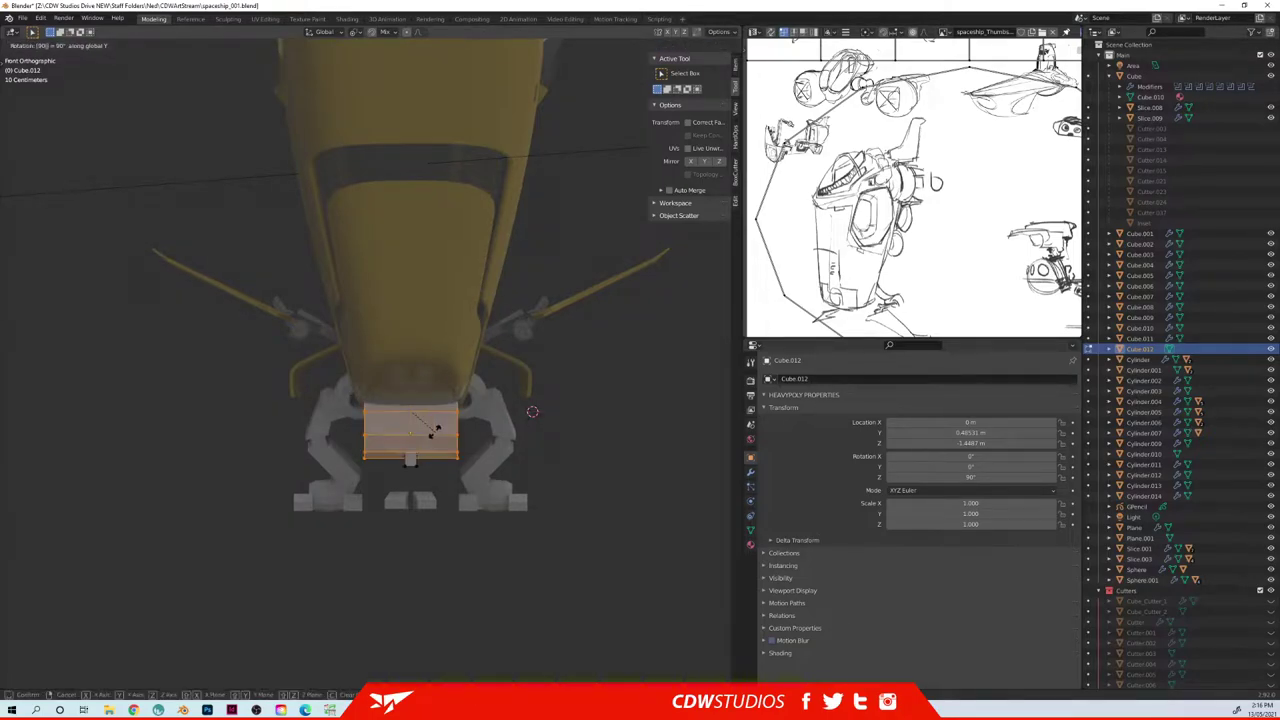
pyautogui.press('Return')
pyautogui.press('s')
pyautogui.click(462, 426)
# - Lower the cylinder about 0.32 m along Z to the lower end of the front leg
pyautogui.moveTo(462, 426); pyautogui.dragTo(378, 419, button='middle')
pyautogui.press('g')
pyautogui.press('z')
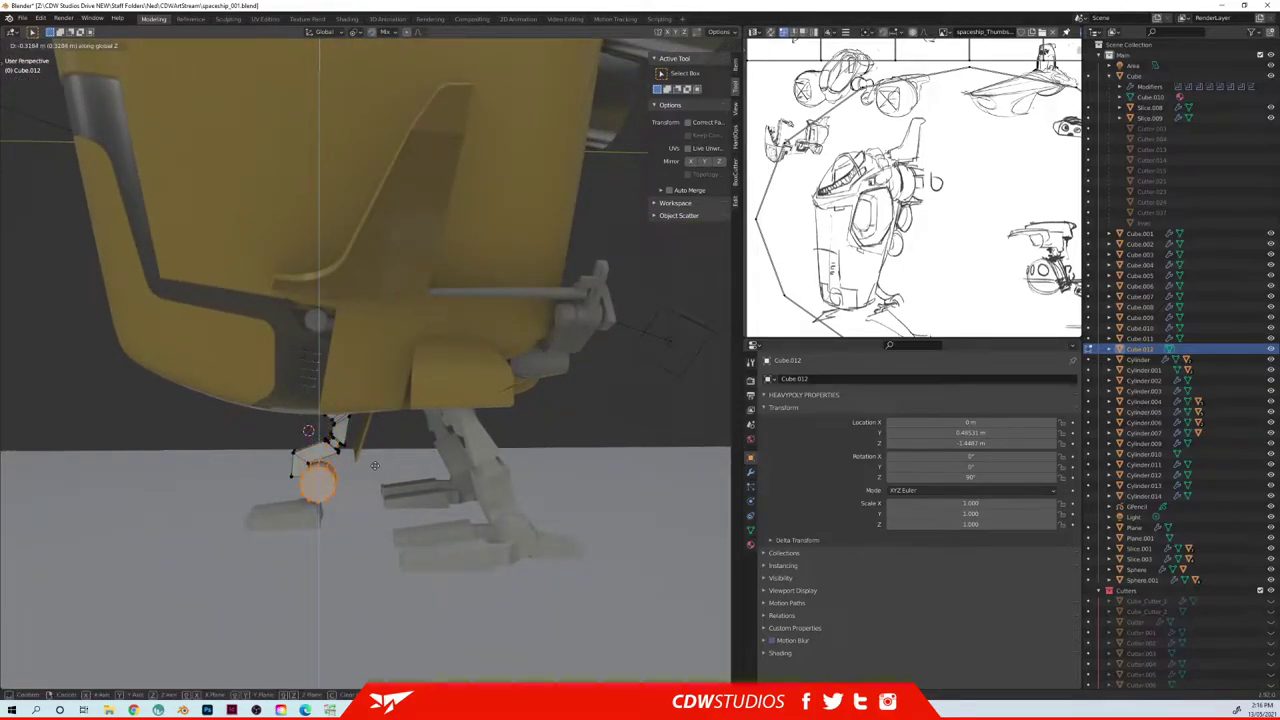
pyautogui.click(375, 468)
# - Bevel the circular edges at both ends of the cylinder
pyautogui.moveTo(376, 470); pyautogui.dragTo(421, 475, button='middle')
pyautogui.press('space')
pyautogui.click(392, 484)
pyautogui.moveTo(583, 474); pyautogui.dragTo(372, 470, button='middle')
pyautogui.press('b')
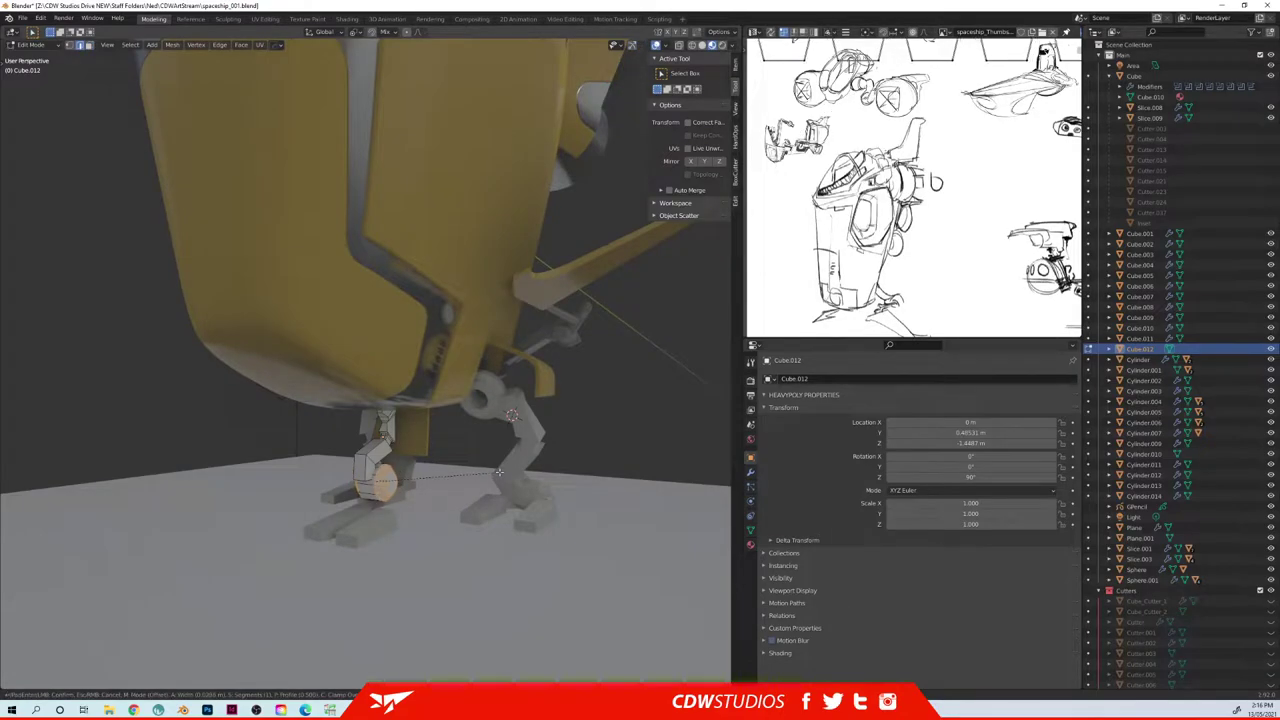
pyautogui.rightClick(499, 472)
# - Inset both end faces of the cylinder twice, adding depth with the second inset to form a hub
pyautogui.scroll(4, 495, 475)
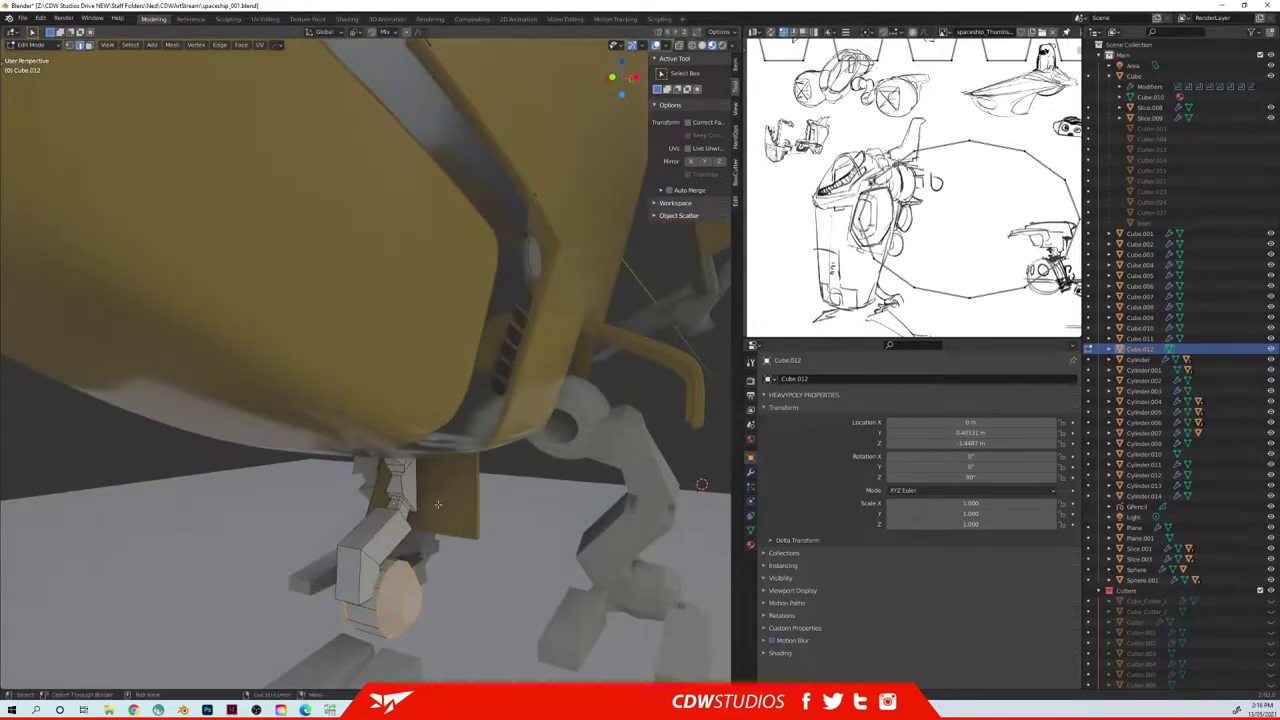
pyautogui.keyDown('shift'); pyautogui.moveTo(490, 478); pyautogui.dragTo(490, 362, button='middle'); pyautogui.keyUp('shift')
pyautogui.press('space')
pyautogui.moveTo(410, 489); pyautogui.dragTo(571, 460, button='middle')
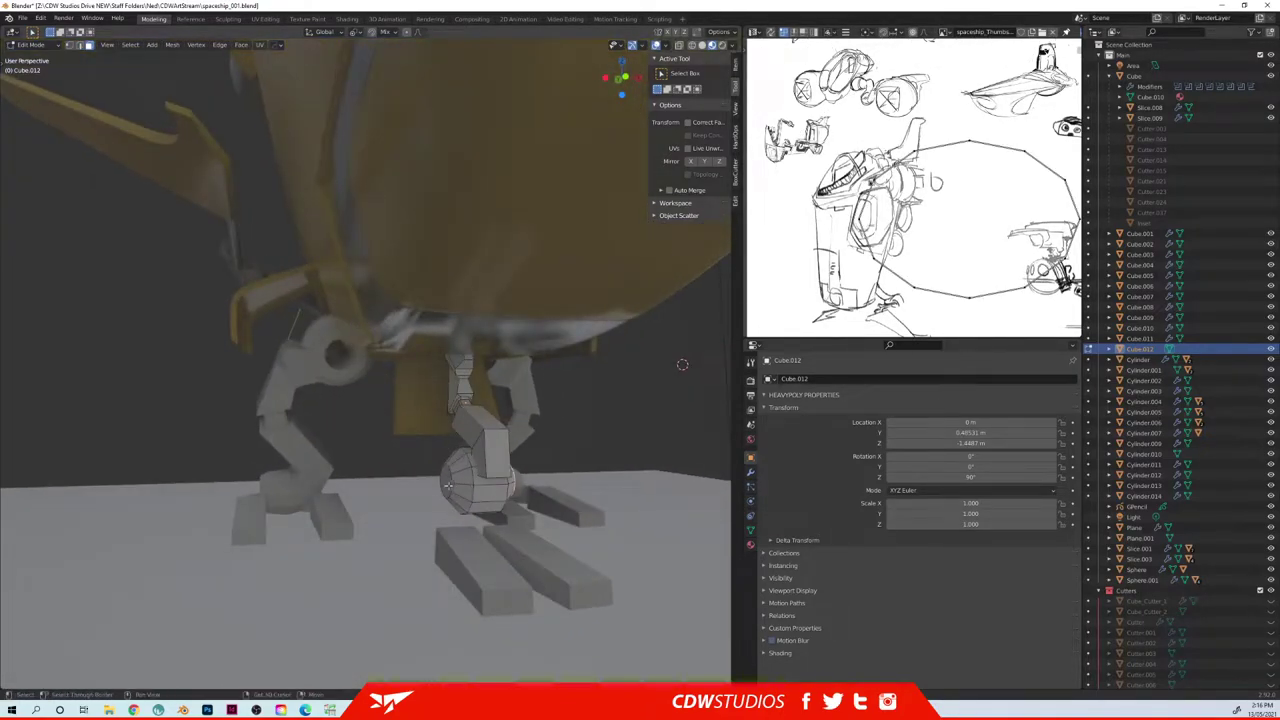
pyautogui.press('i')
pyautogui.click(571, 460)
pyautogui.press('i')
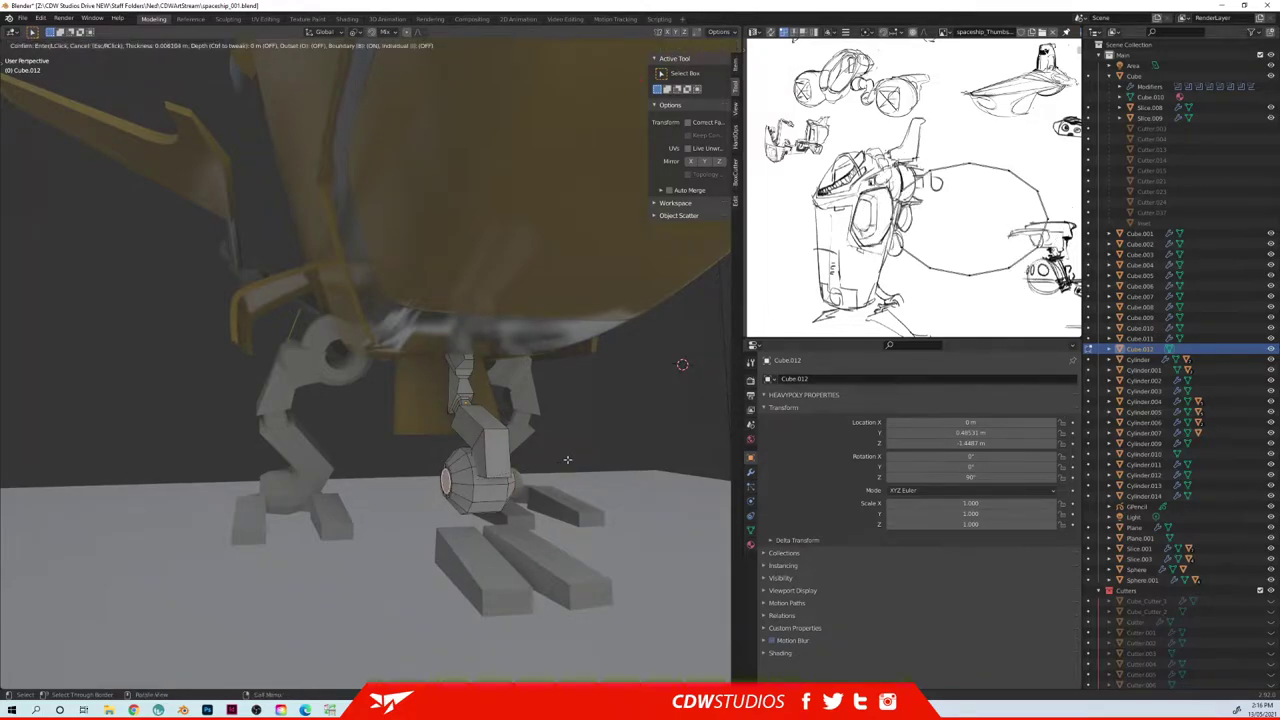
pyautogui.press('ctrl')
pyautogui.click(560, 461)
pyautogui.moveTo(560, 461); pyautogui.dragTo(462, 463, button='middle')
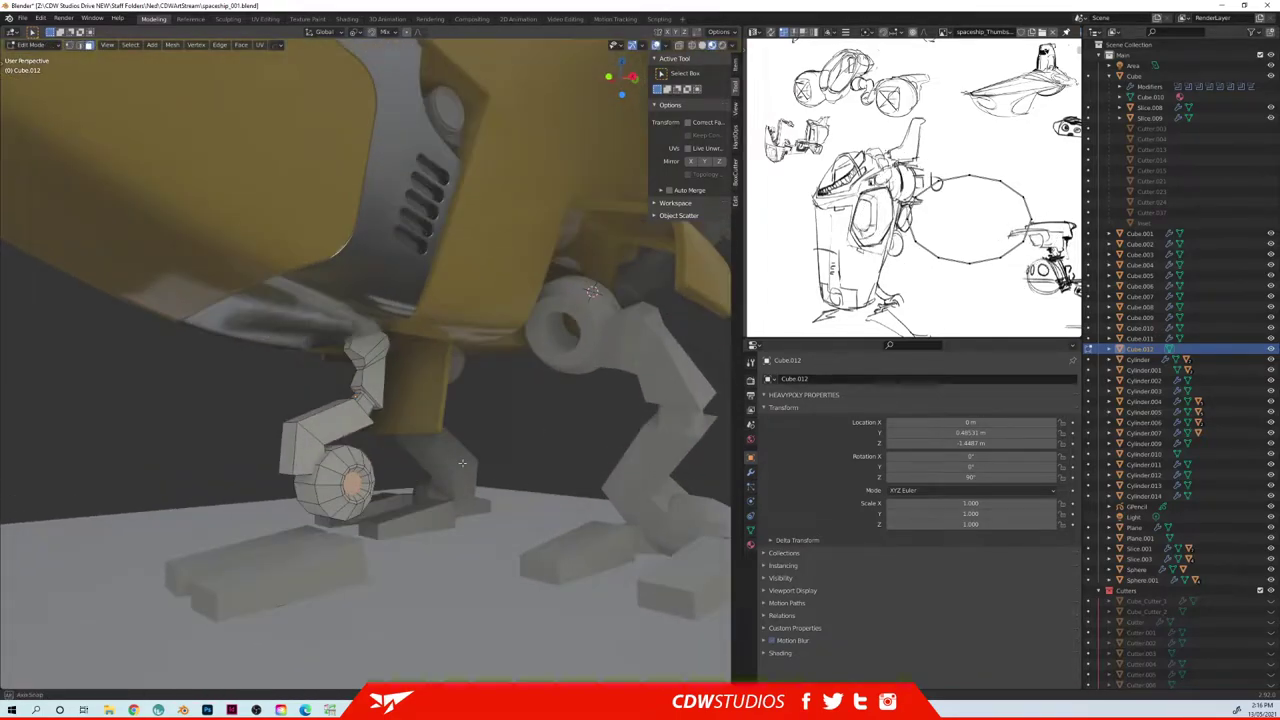
# - Nudge the wheel-shaped joint along Z and Y to fit it against the leg's lower end
pyautogui.doubleClick(329, 490)
pyautogui.press('g')
pyautogui.press('z')
pyautogui.click(329, 498)
pyautogui.hotkey('ctrl', 'space')
pyautogui.click(277, 410)
pyautogui.press('g')
pyautogui.press('y')
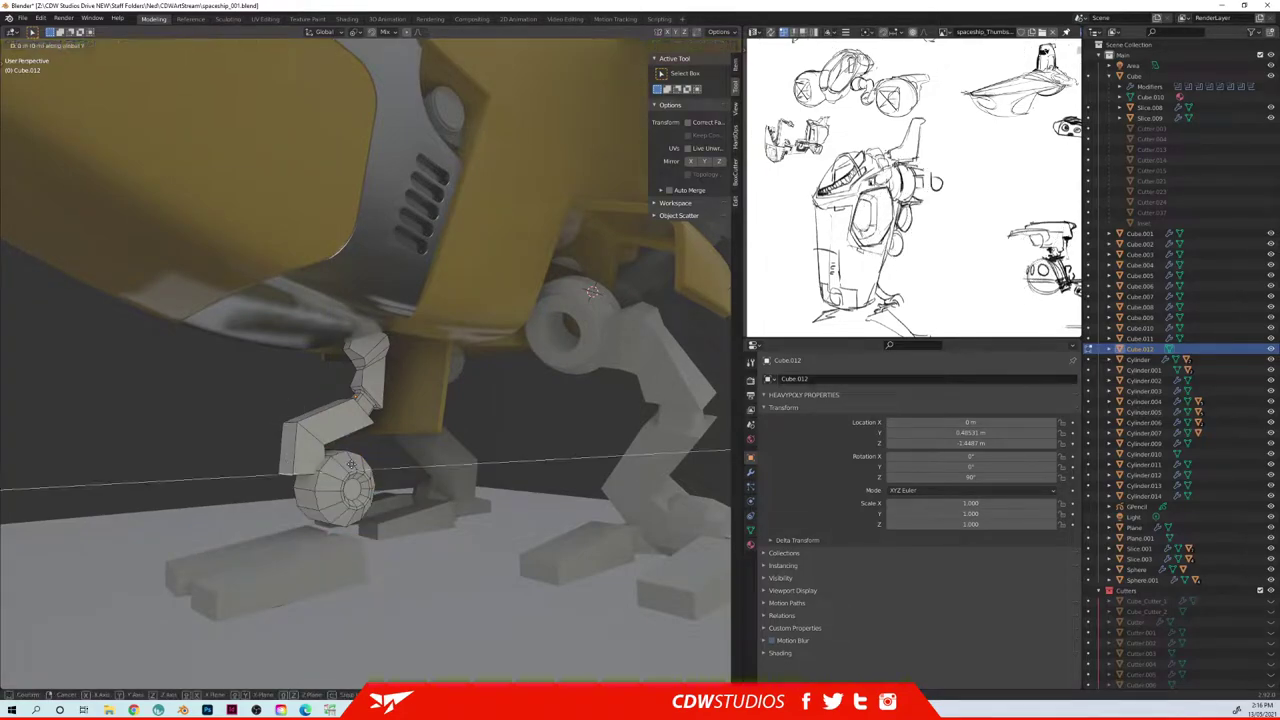
pyautogui.click(372, 462)
# - Finish adjusting the joint at the leg's lower end and return to Object Mode
pyautogui.moveTo(374, 464)
pyautogui.mouseDown(button='middle')
pyautogui.moveTo(455, 439)
pyautogui.moveTo(391, 459)
pyautogui.mouseUp(button='middle')
pyautogui.press('space')
pyautogui.click(411, 508)
pyautogui.moveTo(411, 508); pyautogui.dragTo(375, 467, button='middle')
pyautogui.moveTo(350, 473); pyautogui.dragTo(392, 425)
pyautogui.moveTo(393, 453); pyautogui.dragTo(494, 460, button='middle')
pyautogui.click(495, 461)
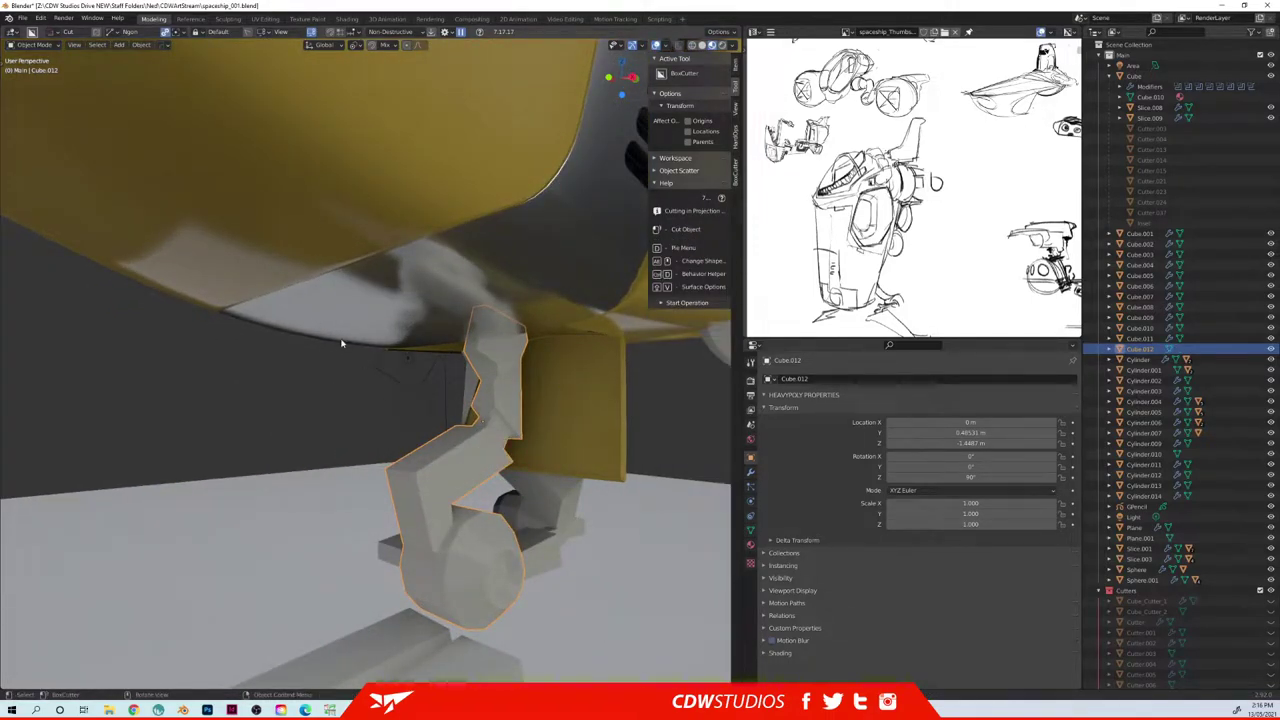
# - Cut a box-shaped recess along the upper side of the front leg's middle segment with BoxCutter
pyautogui.moveTo(341, 344); pyautogui.dragTo(318, 22, button='middle')
pyautogui.moveTo(340, 114); pyautogui.dragTo(350, 487, button='middle')
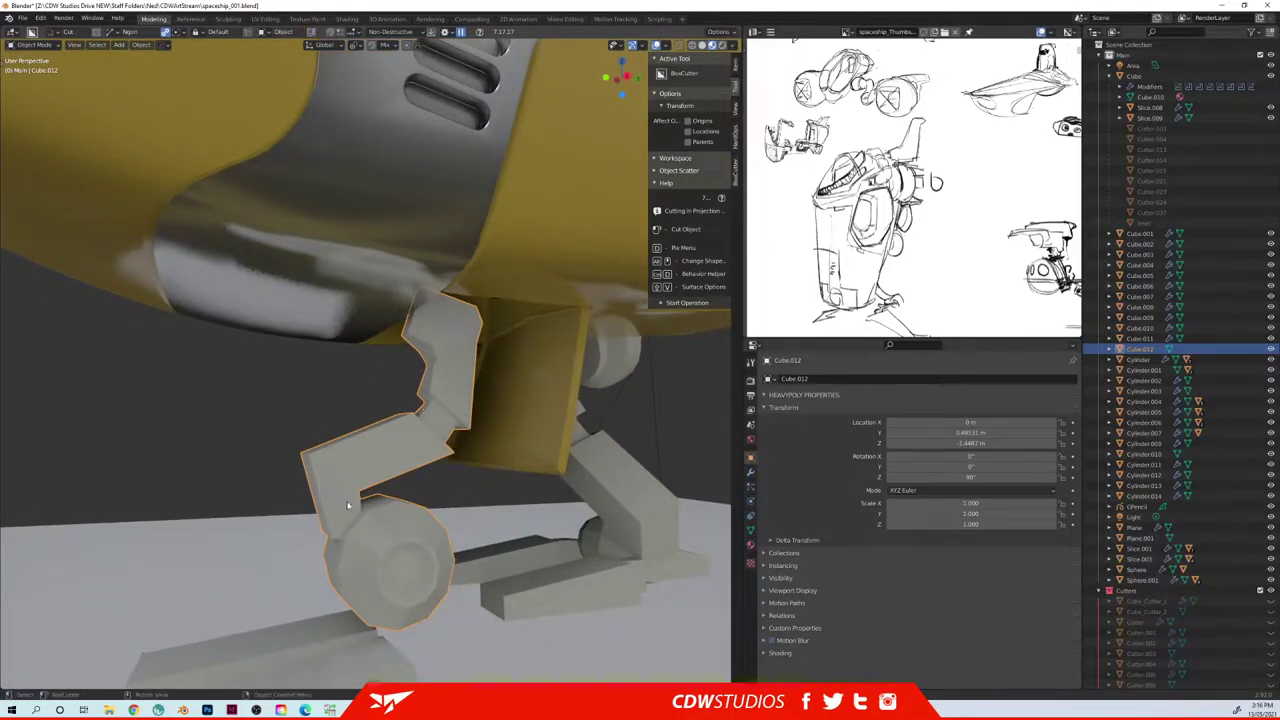
pyautogui.moveTo(324, 441)
pyautogui.mouseDown()
pyautogui.moveTo(376, 461)
pyautogui.moveTo(398, 406)
pyautogui.mouseUp()
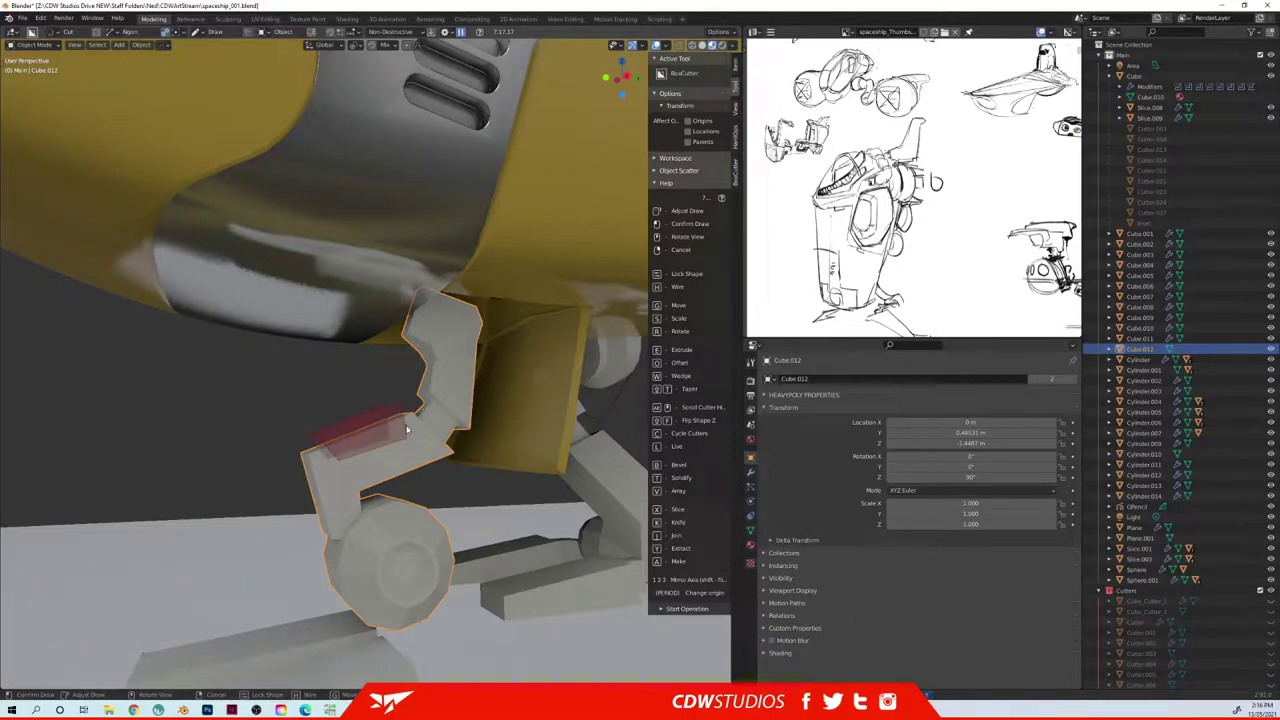
pyautogui.press('Tab')
pyautogui.moveTo(376, 433); pyautogui.dragTo(504, 455, button='middle')
pyautogui.click(505, 459)
pyautogui.moveTo(494, 460); pyautogui.dragTo(492, 466)
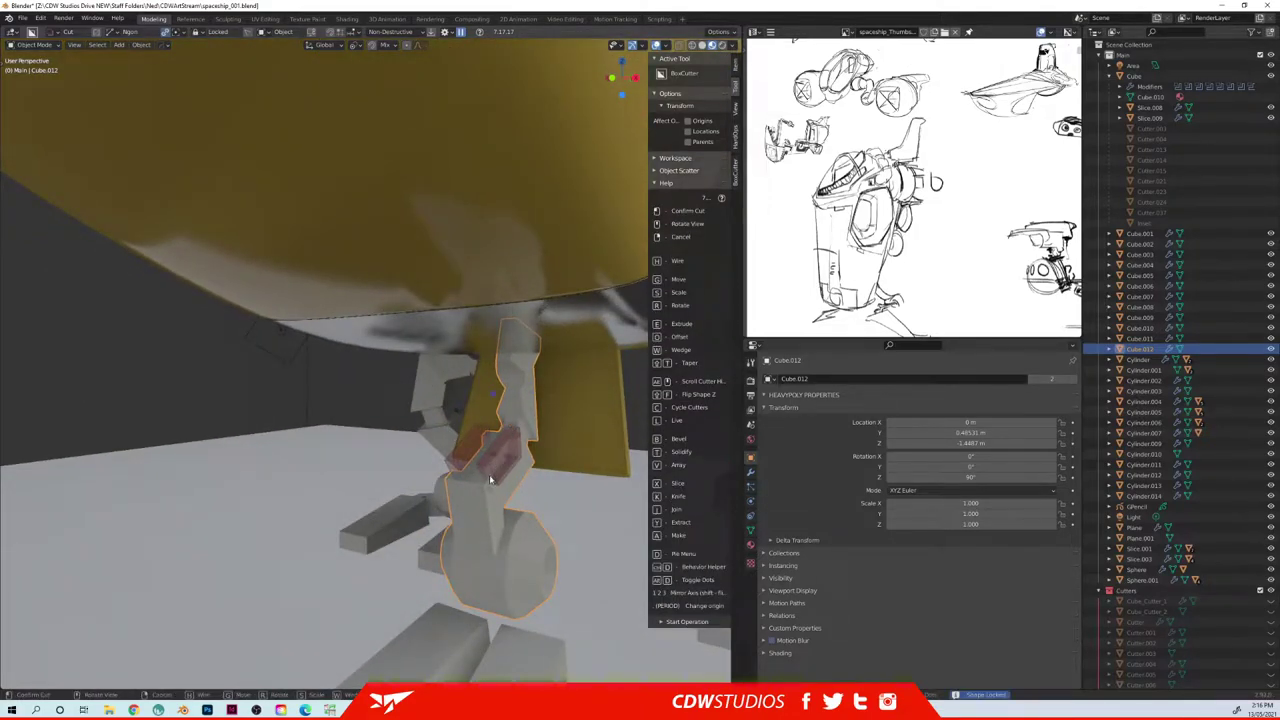
pyautogui.click(503, 540)
pyautogui.moveTo(497, 542); pyautogui.dragTo(466, 517, button='middle')
# - Bevel the outer edge at the front leg's forward bend in Edit Mode and return to Object Mode
pyautogui.press('Tab')
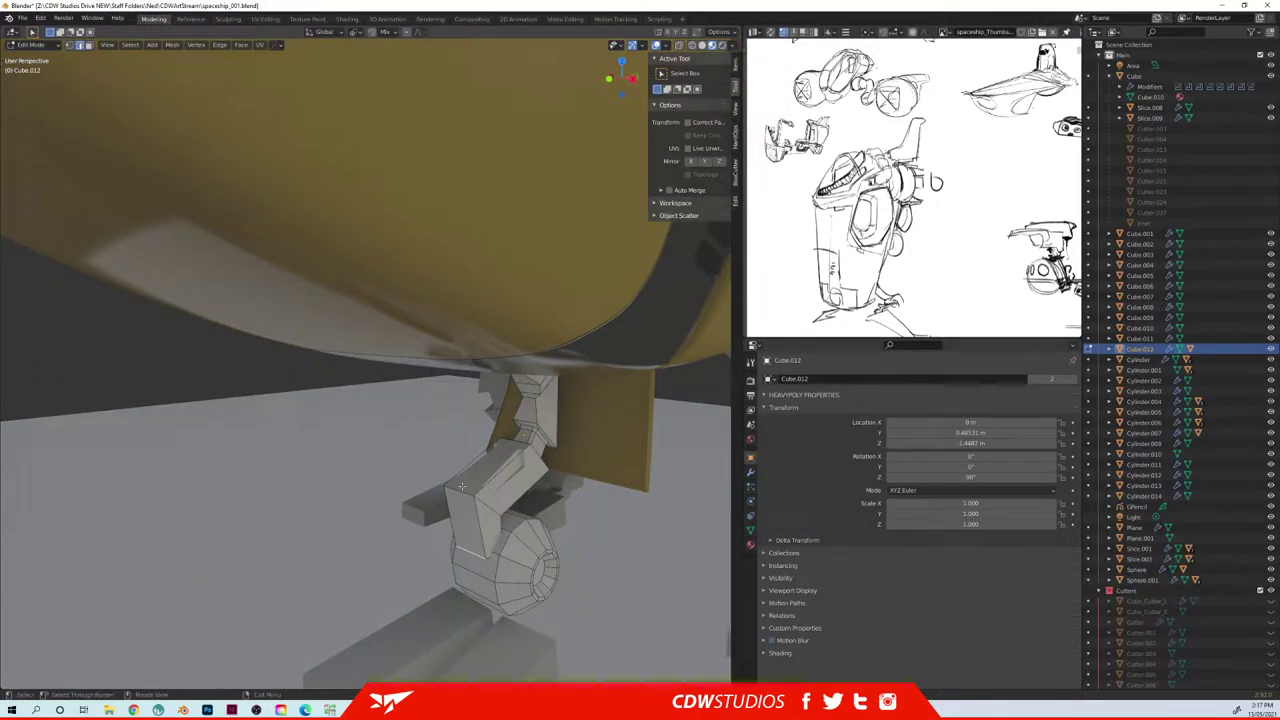
pyautogui.click(576, 473)
pyautogui.moveTo(560, 476); pyautogui.dragTo(482, 486, button='middle')
pyautogui.press('Tab')
pyautogui.click(482, 545)
# - Add a HardOps bevel modifier with 4 segments and a 30° angle limit to the front leg
pyautogui.moveTo(485, 545); pyautogui.dragTo(409, 484, button='middle')
pyautogui.press('q')
pyautogui.click(386, 440)
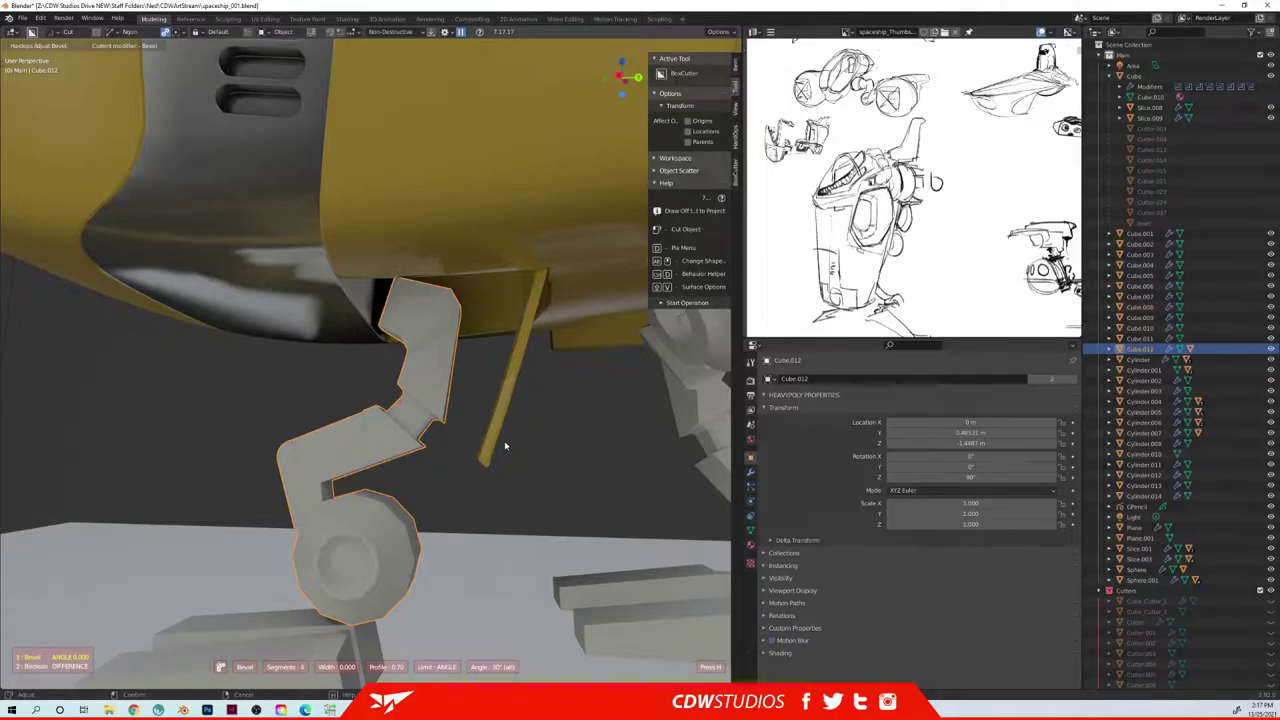
pyautogui.click(505, 445)
pyautogui.moveTo(503, 449); pyautogui.dragTo(511, 461, button='middle')
pyautogui.moveTo(505, 531); pyautogui.dragTo(433, 478, button='middle')
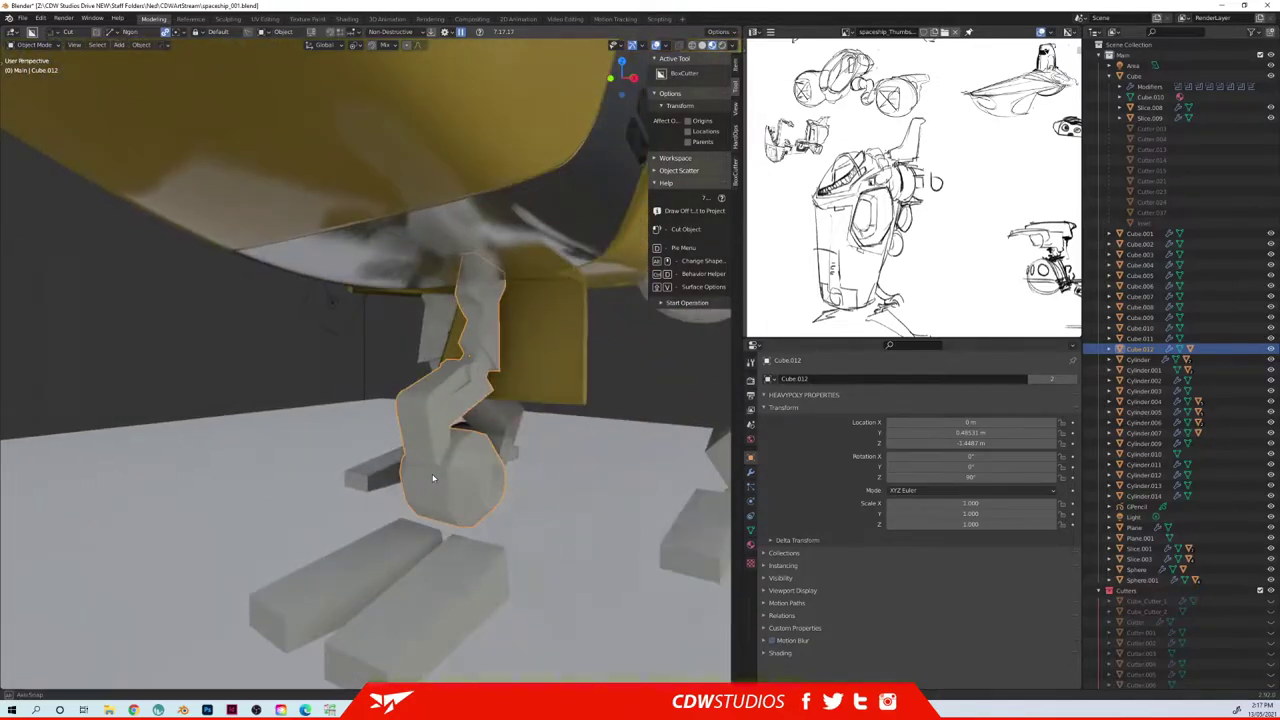
# - Toggle smooth shading on the front leg
pyautogui.click(441, 490)
pyautogui.click(465, 510)
pyautogui.press('z')
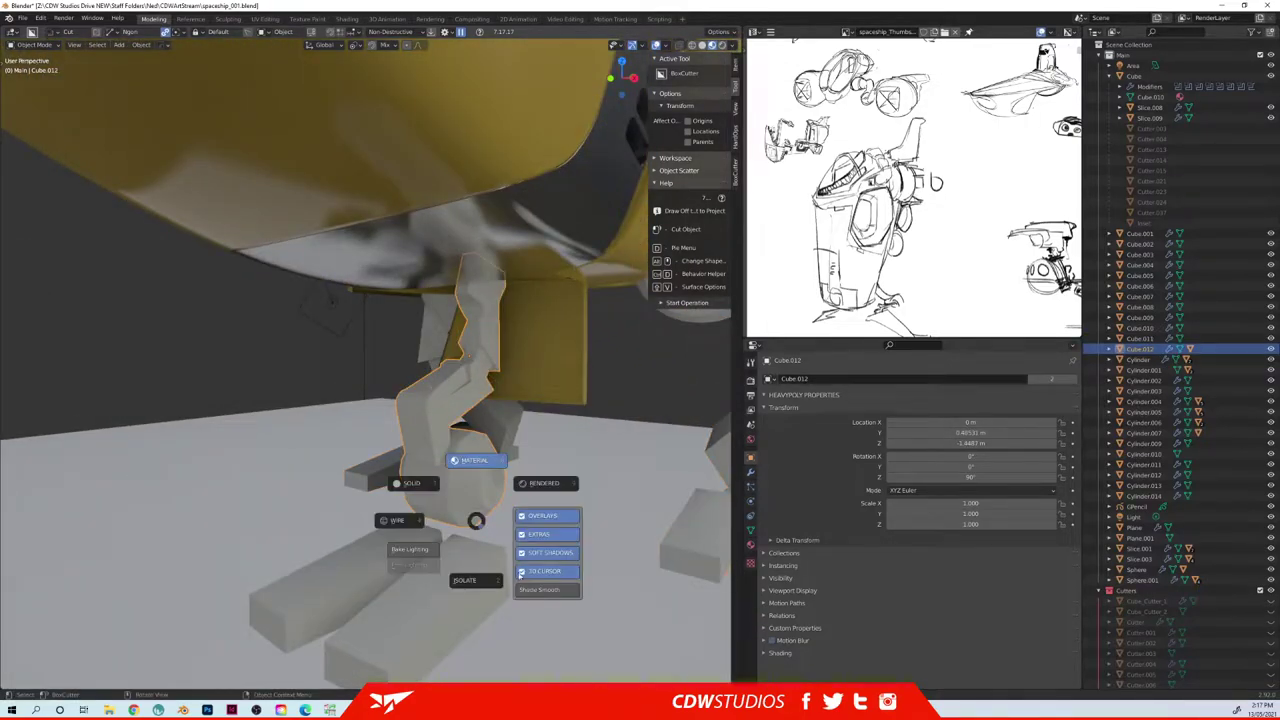
pyautogui.click(541, 591)
pyautogui.press('z')
pyautogui.click(517, 583)
# - Lower the front leg about 0.03 m along Z toward the front foot and deselect it
pyautogui.moveTo(517, 583); pyautogui.dragTo(381, 505, button='middle')
pyautogui.press('g')
pyautogui.press('z')
pyautogui.click(388, 490)
pyautogui.scroll(-5, 486, 489)
pyautogui.moveTo(486, 489); pyautogui.dragTo(440, 445, button='middle')
pyautogui.scroll(-4, 466, 438)
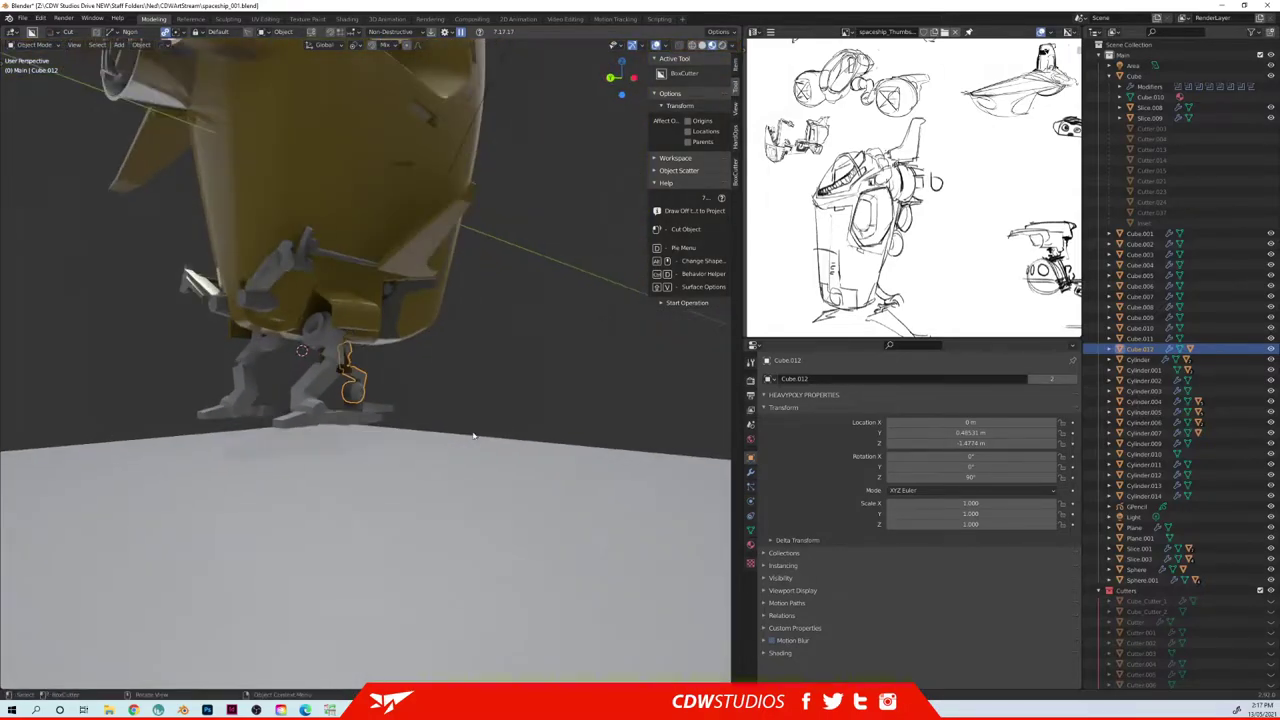
pyautogui.click(485, 409)
# - Link the dark lower hull panel's materials to the front leg, front foot and rear legs
pyautogui.scroll(-7, 490, 398)
pyautogui.scroll(-5, 513, 385)
pyautogui.moveTo(505, 390); pyautogui.dragTo(399, 388, button='middle')
pyautogui.scroll(4, 447, 393)
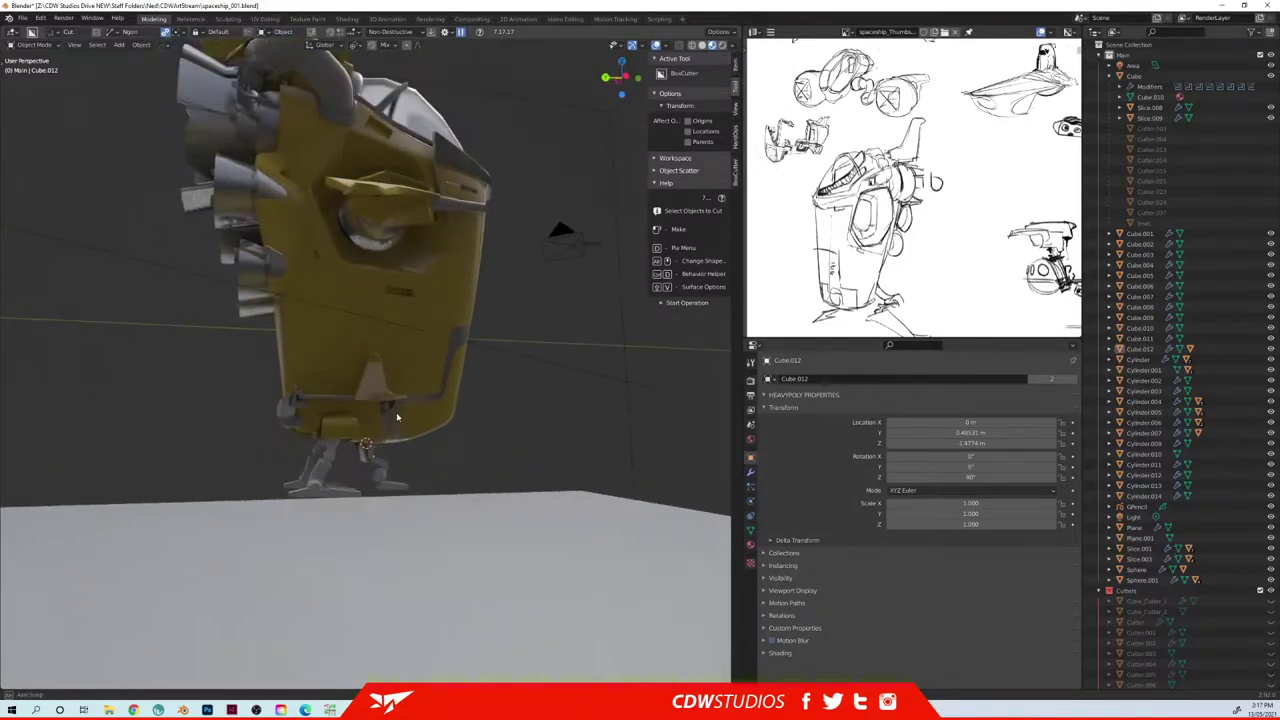
pyautogui.click(375, 469)
pyautogui.keyDown('shift'); pyautogui.click(323, 474); pyautogui.keyUp('shift')
pyautogui.keyDown('shift'); pyautogui.click(325, 474); pyautogui.keyUp('shift')
pyautogui.keyDown('shift'); pyautogui.click(320, 478); pyautogui.keyUp('shift')
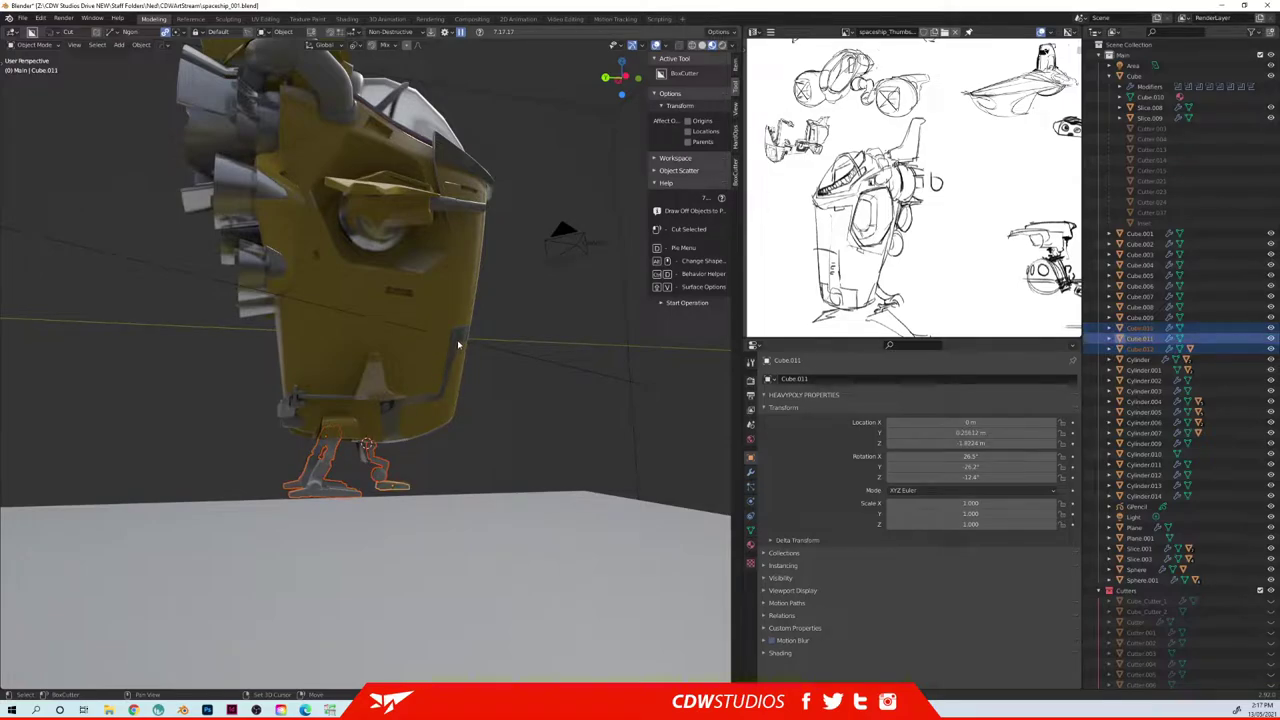
pyautogui.keyDown('shift'); pyautogui.click(461, 399); pyautogui.keyUp('shift')
pyautogui.hotkey('ctrl', 'l')
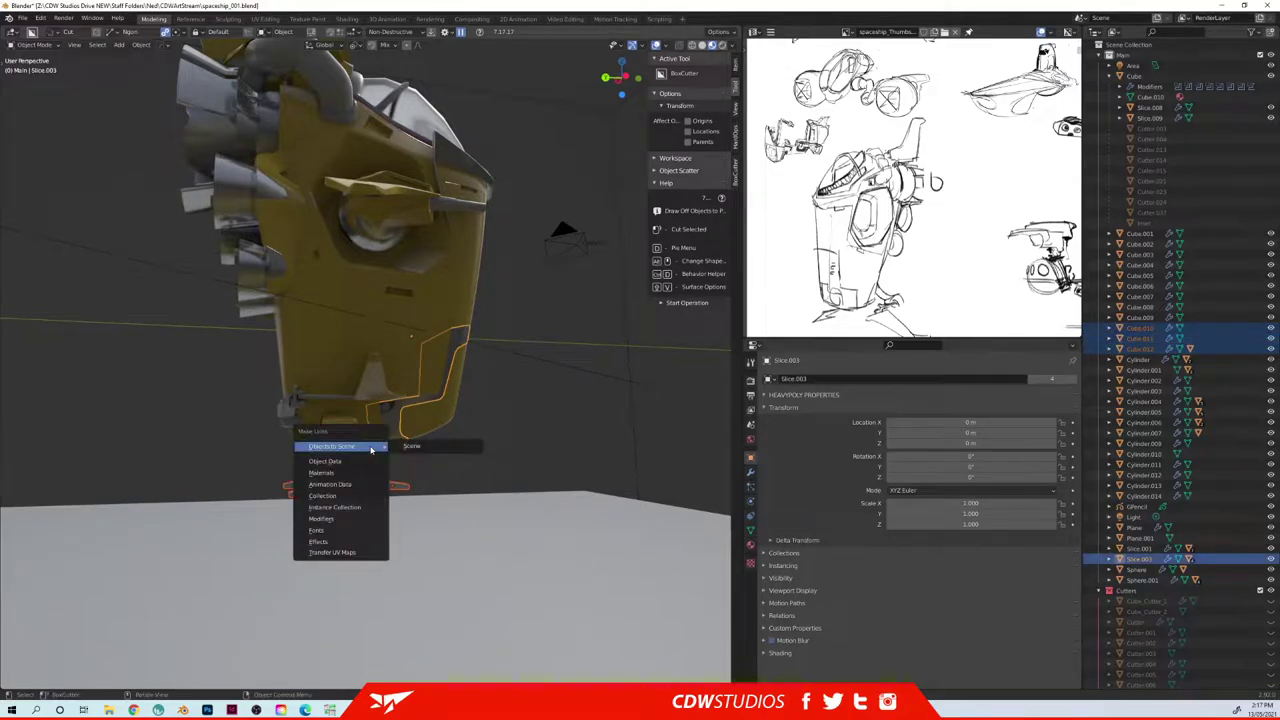
pyautogui.click(352, 475)
pyautogui.click(489, 441)
# - Link the rear legs' materials to the side rod and the arm mechanism at the hull's rear
pyautogui.moveTo(489, 441)
pyautogui.mouseDown(button='middle')
pyautogui.moveTo(434, 406)
pyautogui.moveTo(265, 393)
pyautogui.mouseUp(button='middle')
pyautogui.moveTo(525, 388); pyautogui.dragTo(520, 391)
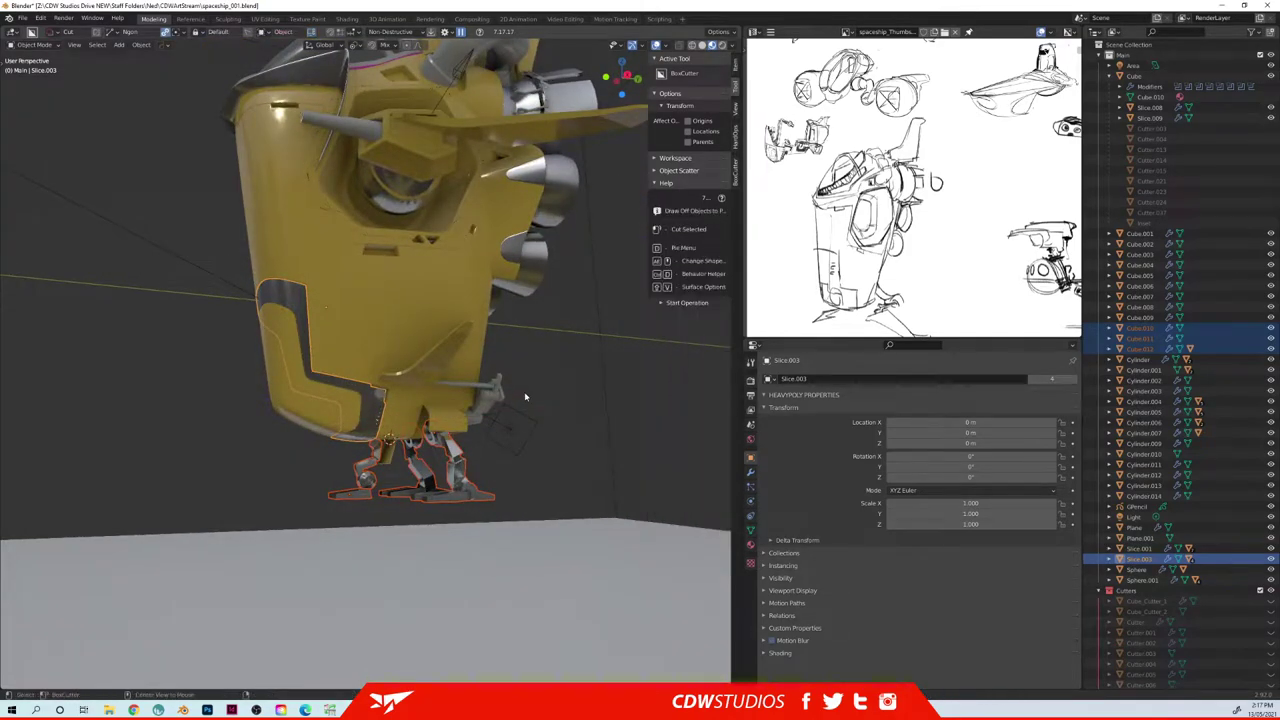
pyautogui.scroll(5, 495, 408)
pyautogui.scroll(-3, 496, 408)
pyautogui.moveTo(496, 408); pyautogui.dragTo(329, 431, button='middle')
pyautogui.click(308, 420)
pyautogui.keyDown('shift'); pyautogui.click(264, 438); pyautogui.keyUp('shift')
pyautogui.keyDown('shift'); pyautogui.click(403, 604); pyautogui.keyUp('shift')
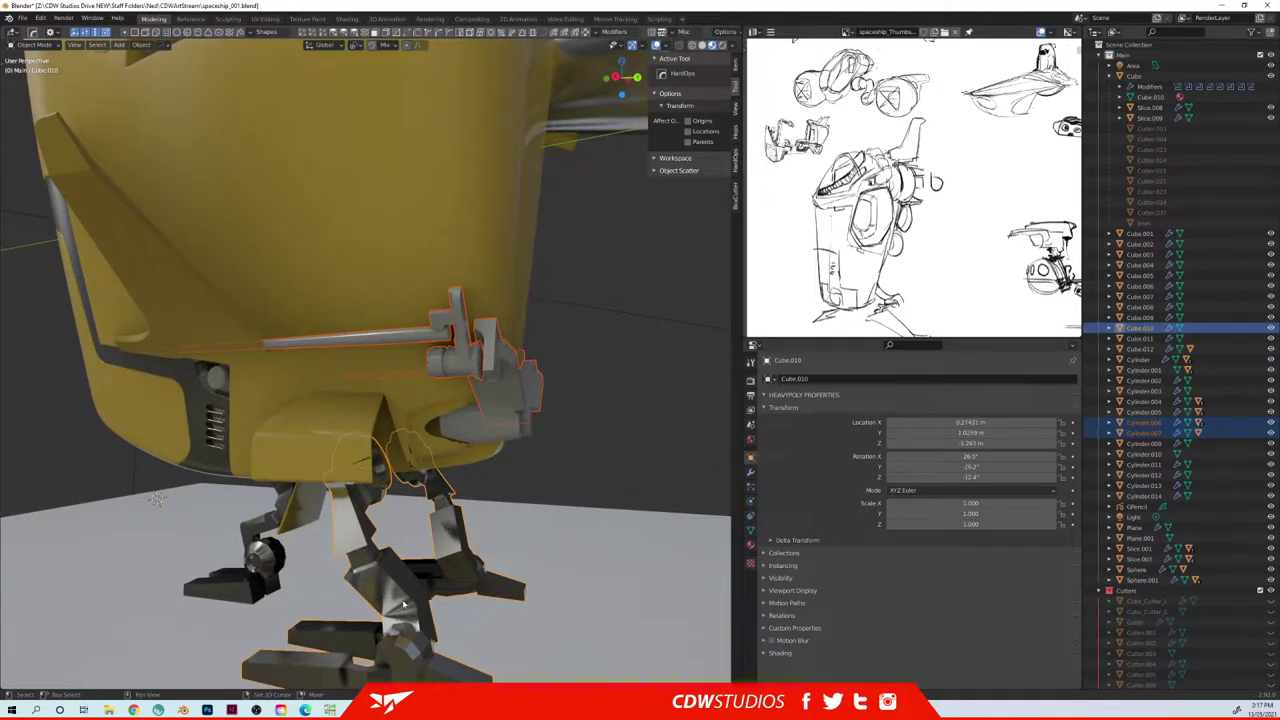
pyautogui.hotkey('ctrl', 'l')
pyautogui.click(403, 603)
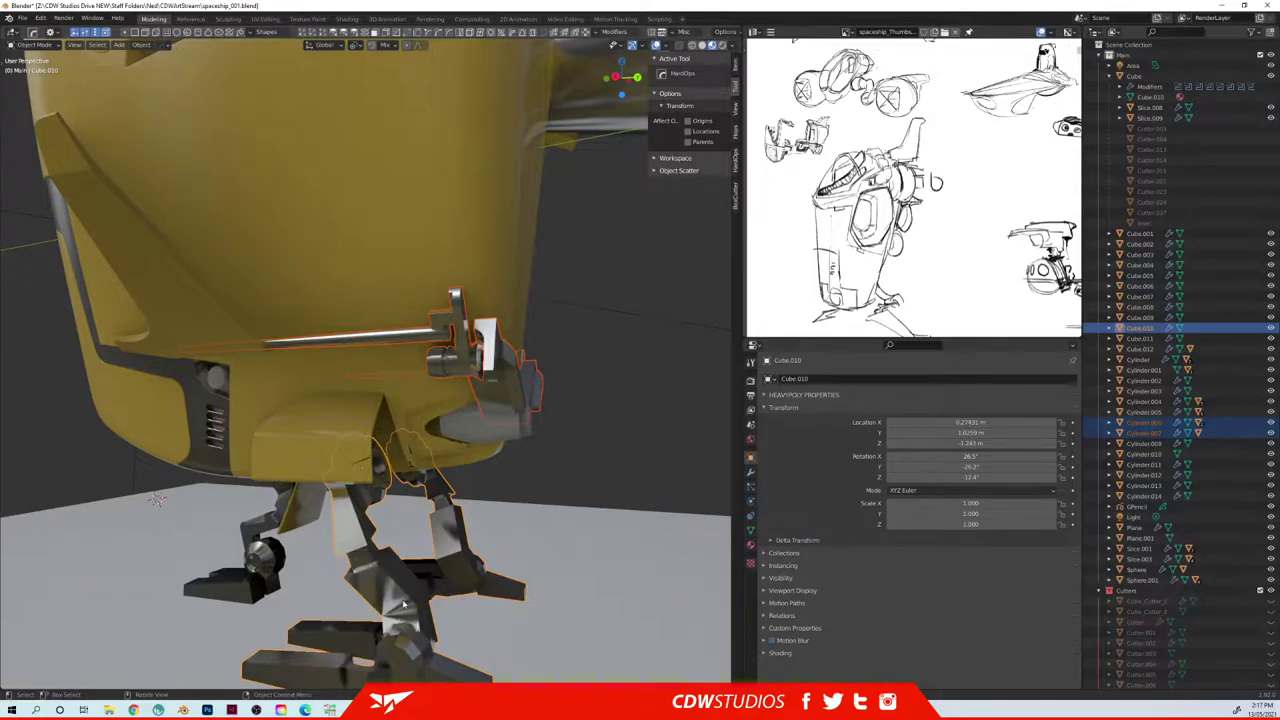
# - Link the rear legs' materials to the rear cylindrical nozzle below the arm mechanism and deselect everything
pyautogui.keyDown('shift'); pyautogui.click(495, 440); pyautogui.keyUp('shift')
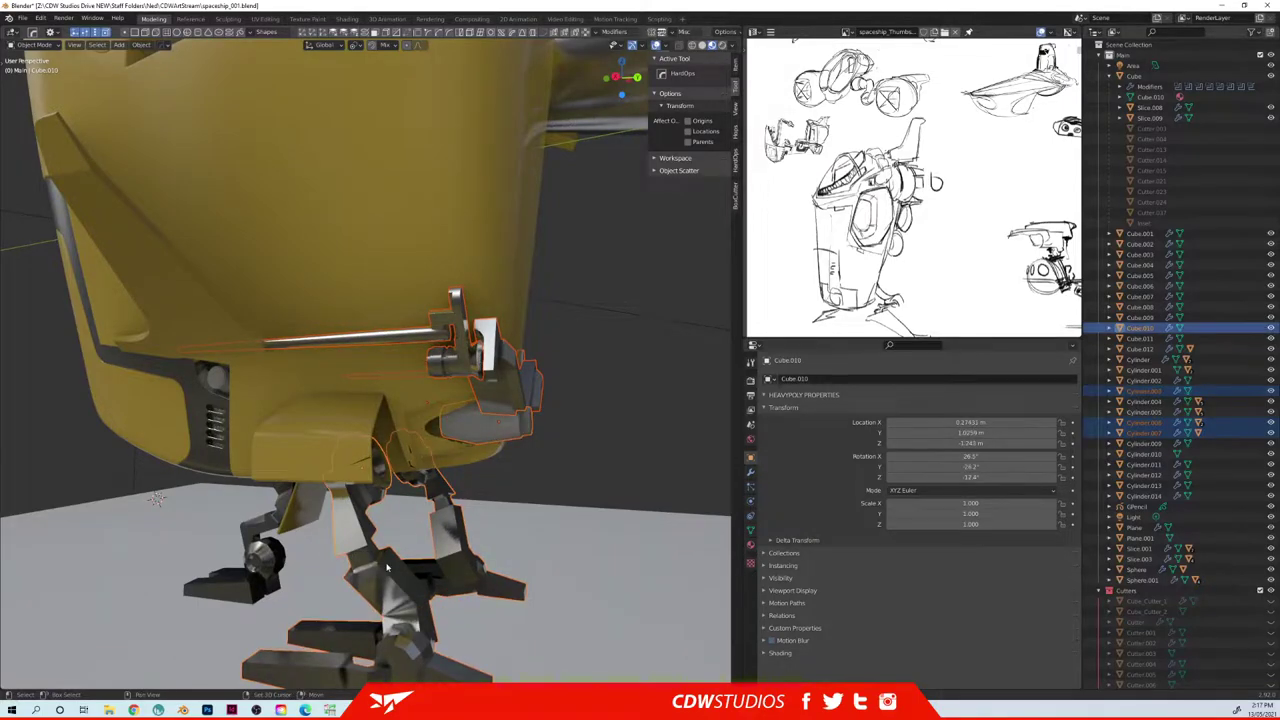
pyautogui.rightClick(387, 567)
pyautogui.click(387, 567)
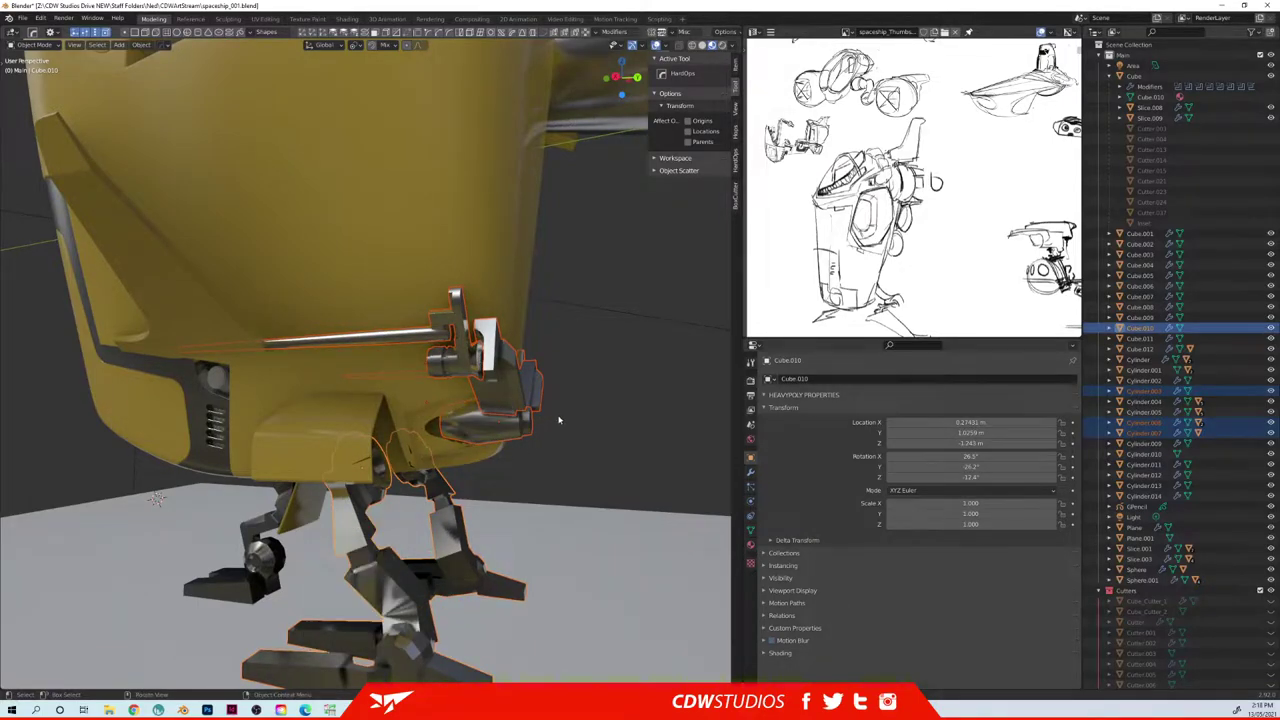
pyautogui.click(559, 419)
# - Adjust the bevel on the bracket that holds the side rod at the hull's rear
pyautogui.scroll(-3, 565, 305)
pyautogui.moveTo(566, 297); pyautogui.dragTo(446, 364, button='middle')
pyautogui.scroll(4, 444, 366)
pyautogui.keyDown('shift'); pyautogui.moveTo(420, 445); pyautogui.dragTo(443, 388, button='middle'); pyautogui.keyUp('shift')
pyautogui.click(462, 388)
pyautogui.press('q')
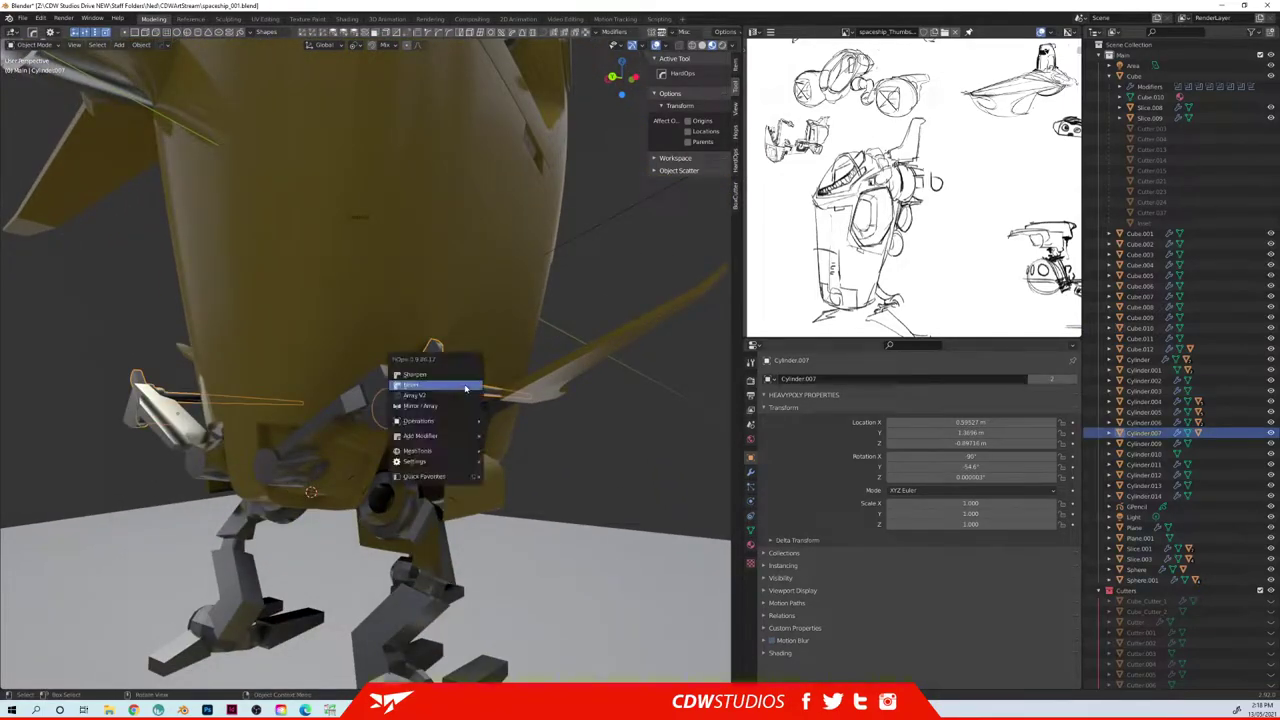
pyautogui.click(464, 387)
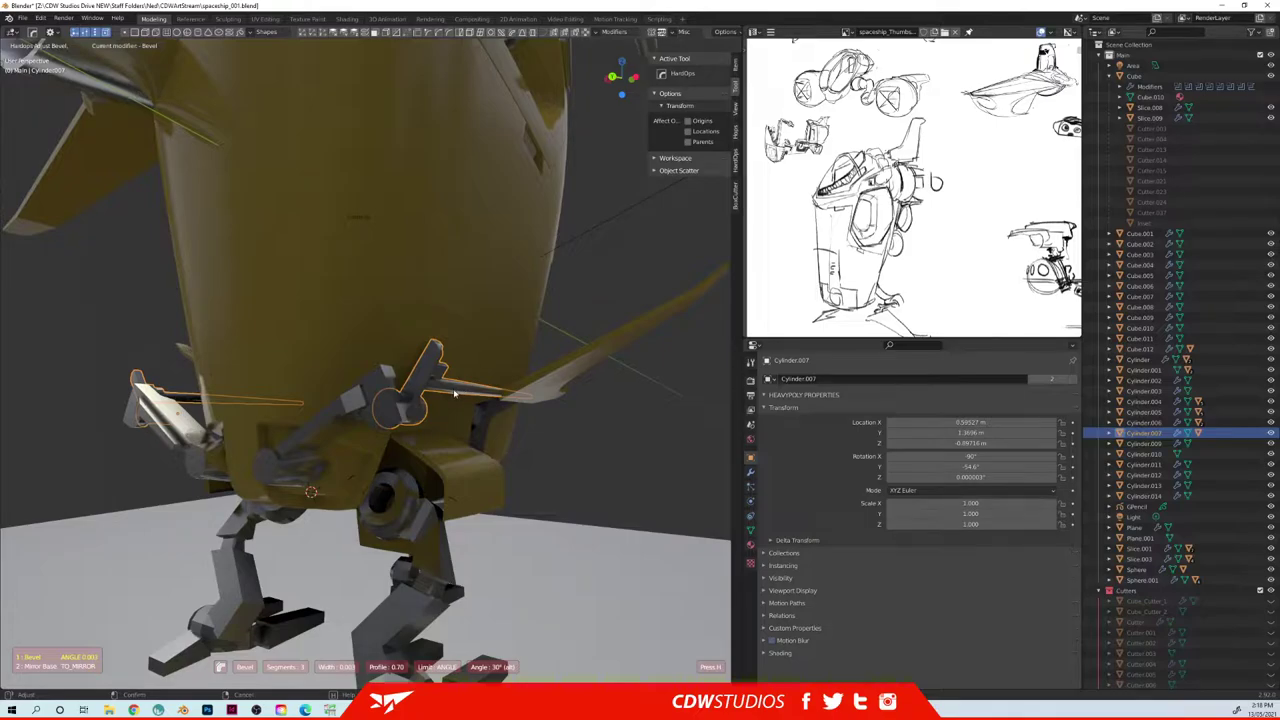
pyautogui.click(465, 407)
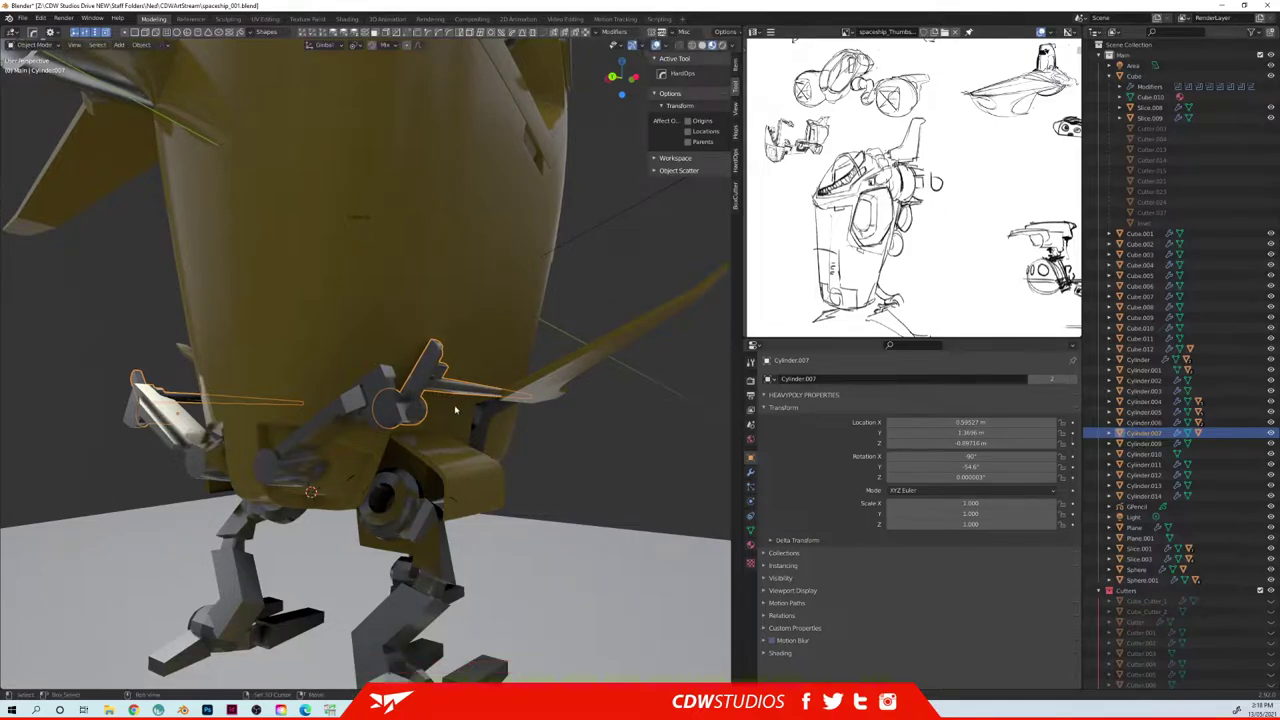
# - Add a bevel to the angled arm beside the rod bracket at the hull's rear
pyautogui.click(385, 395)
pyautogui.press('q')
pyautogui.click(395, 393)
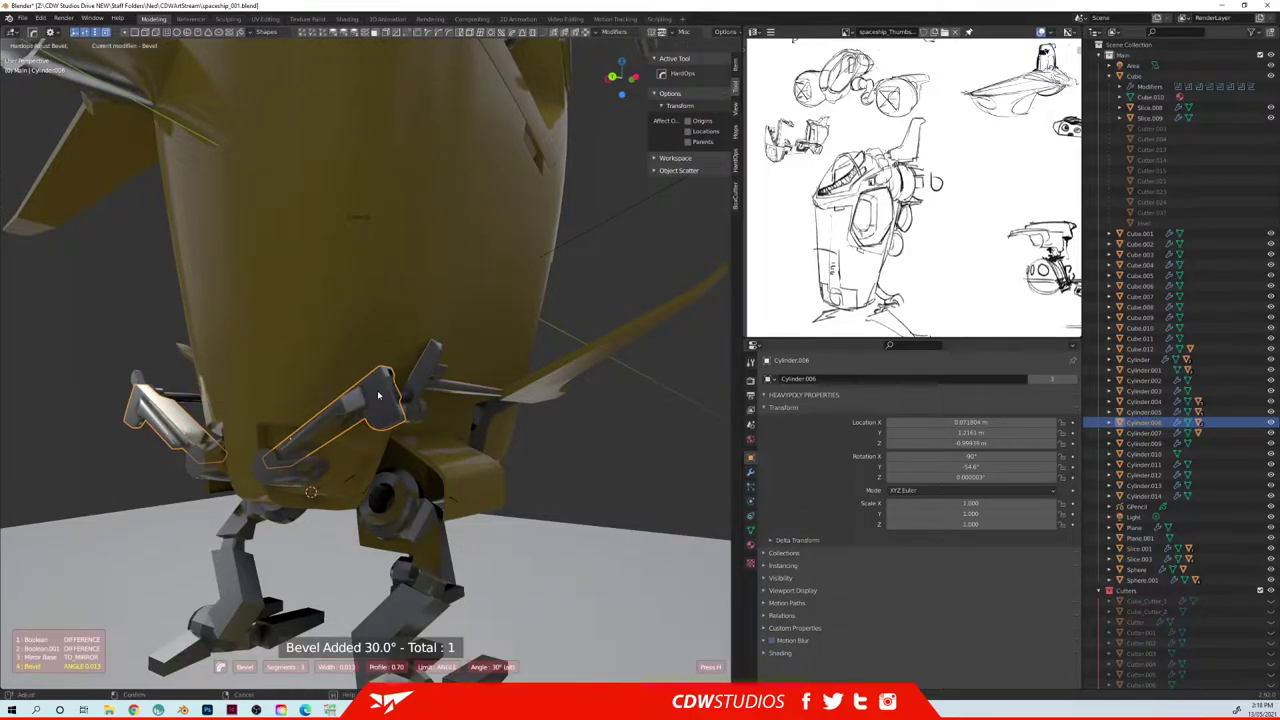
pyautogui.click(376, 397)
pyautogui.click(350, 414)
# - Bevel the mechanical part beneath the rear arm mechanism
pyautogui.moveTo(378, 408); pyautogui.dragTo(447, 444, button='middle')
pyautogui.scroll(3, 430, 423)
pyautogui.click(361, 488)
pyautogui.press('q')
pyautogui.click(440, 489)
pyautogui.click(433, 485)
# - Move the metal sphere out of the rear engine assembly along X, to an X location of about 2.61 m
pyautogui.scroll(-6, 411, 446)
pyautogui.moveTo(410, 457); pyautogui.dragTo(272, 464, button='middle')
pyautogui.scroll(-2, 377, 444)
pyautogui.scroll(4, 340, 330)
pyautogui.moveTo(404, 328); pyautogui.dragTo(365, 377, button='middle')
pyautogui.click(245, 352)
pyautogui.press('g')
pyautogui.press('x')
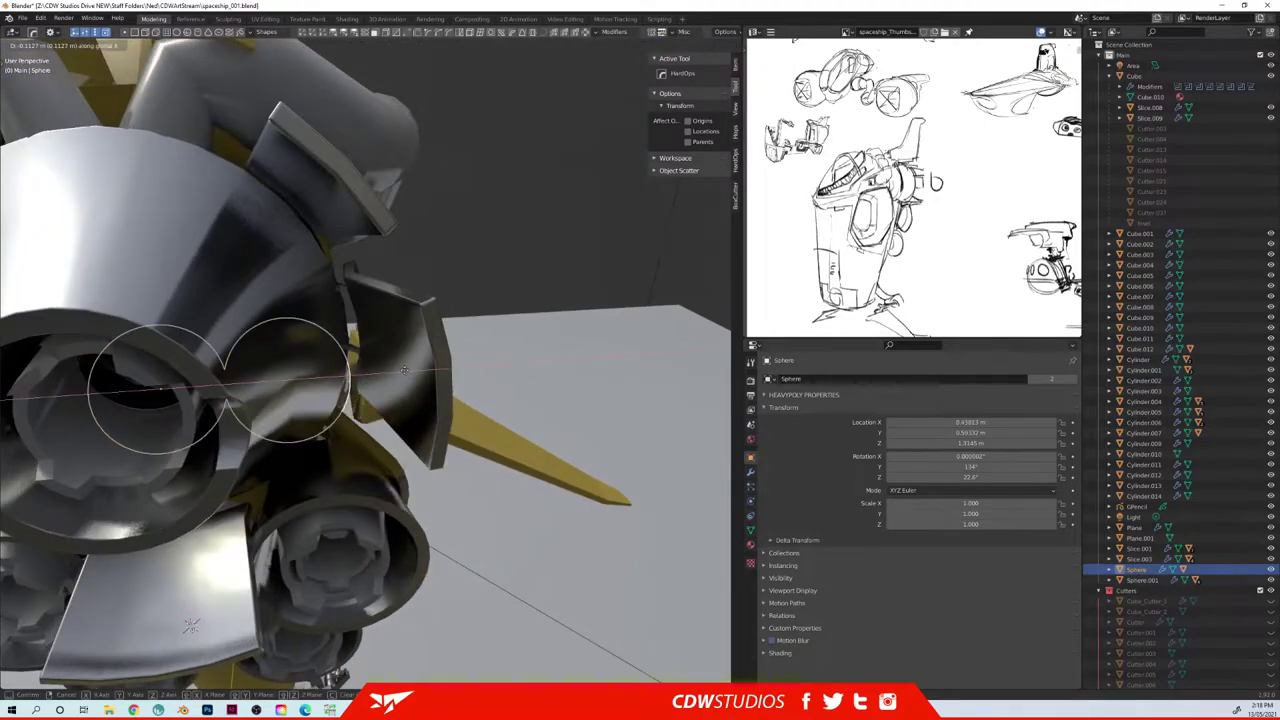
pyautogui.click(692, 358)
pyautogui.moveTo(692, 358); pyautogui.dragTo(590, 316, button='middle')
pyautogui.press('g')
pyautogui.press('x')
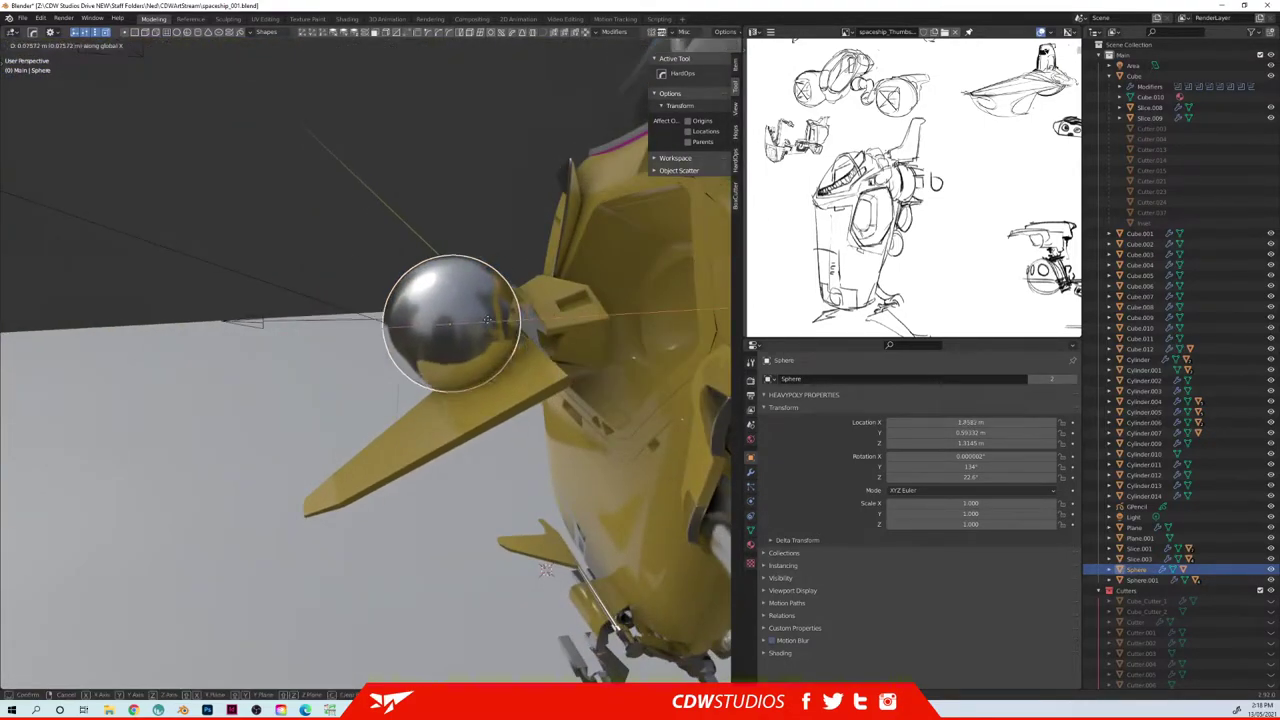
pyautogui.click(428, 360)
# - Slice off the sphere's upper part in back view with a freehand polygon cutter
pyautogui.moveTo(428, 360); pyautogui.dragTo(398, 413, button='middle')
pyautogui.scroll(3, 355, 290)
pyautogui.press('q')
pyautogui.click(399, 412)
pyautogui.click(398, 412)
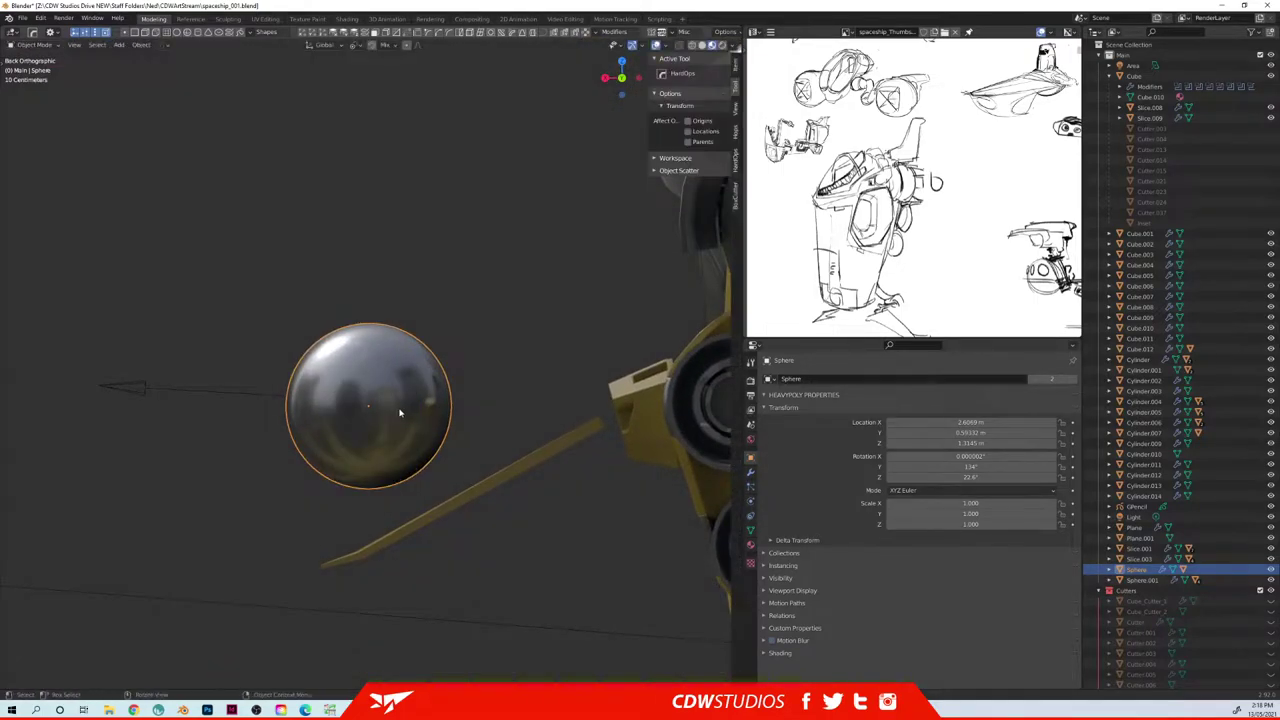
pyautogui.hotkey('alt', 'w')
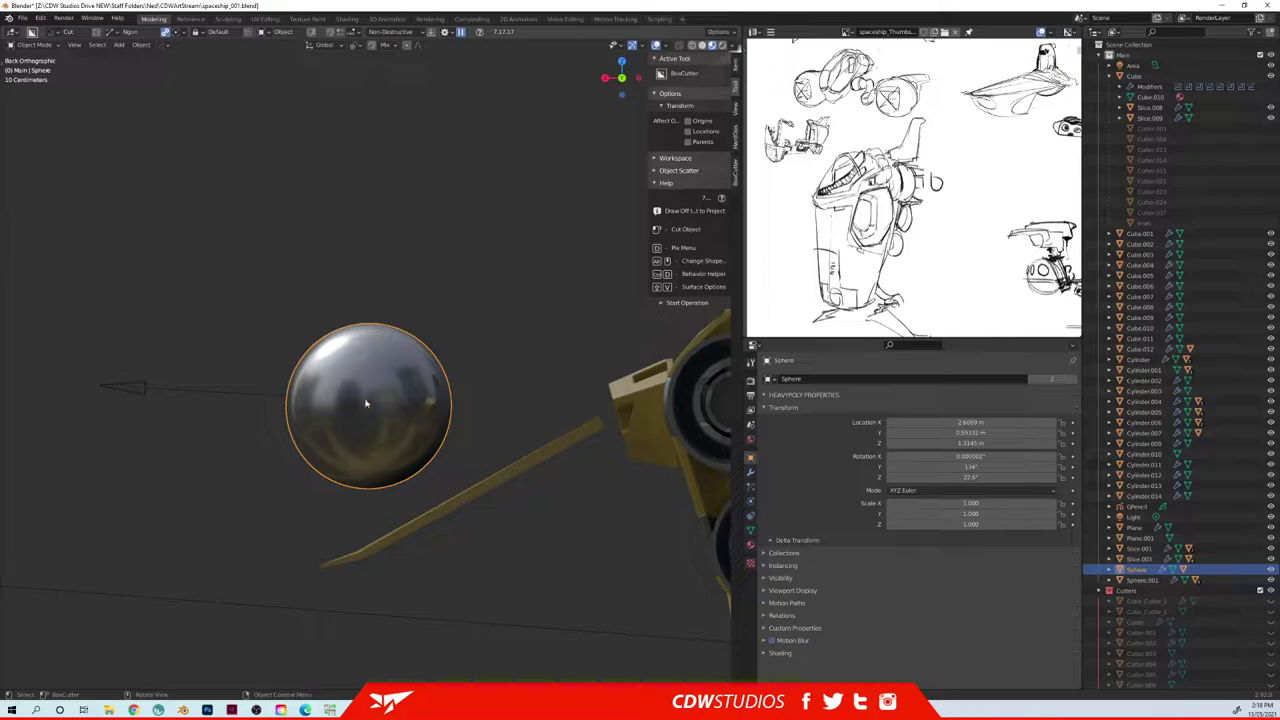
pyautogui.click(336, 400)
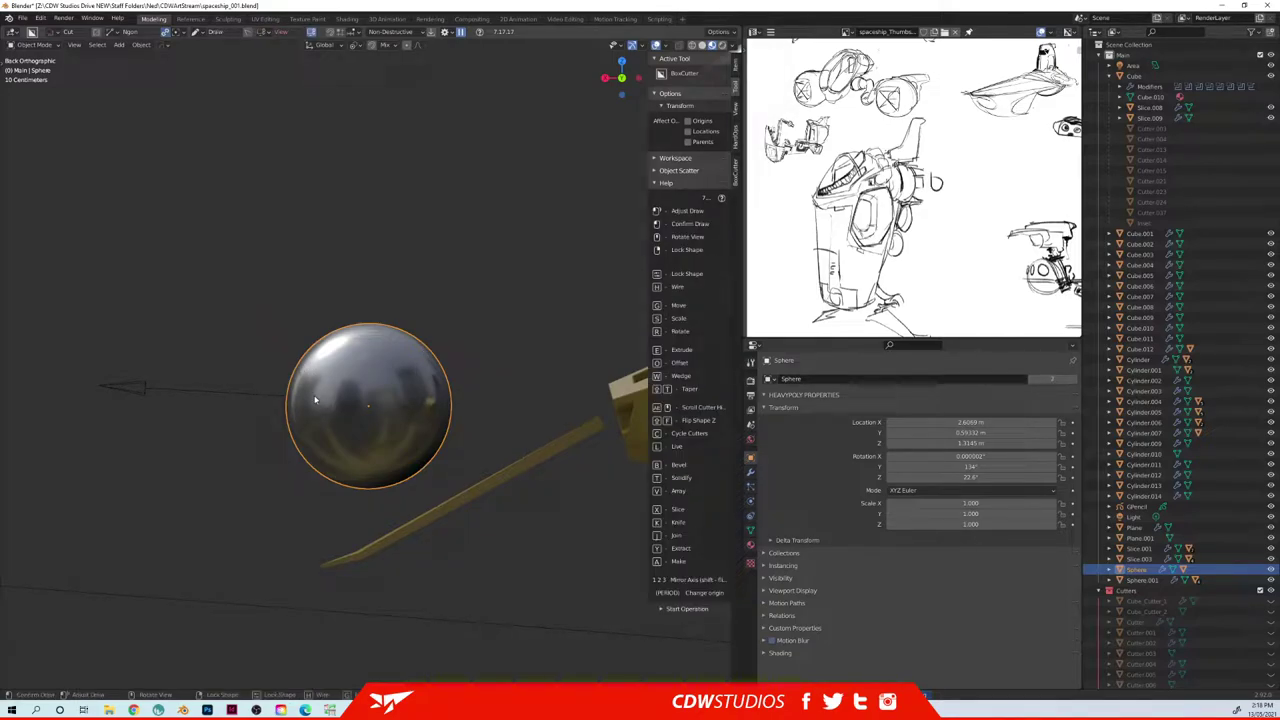
pyautogui.click(315, 397)
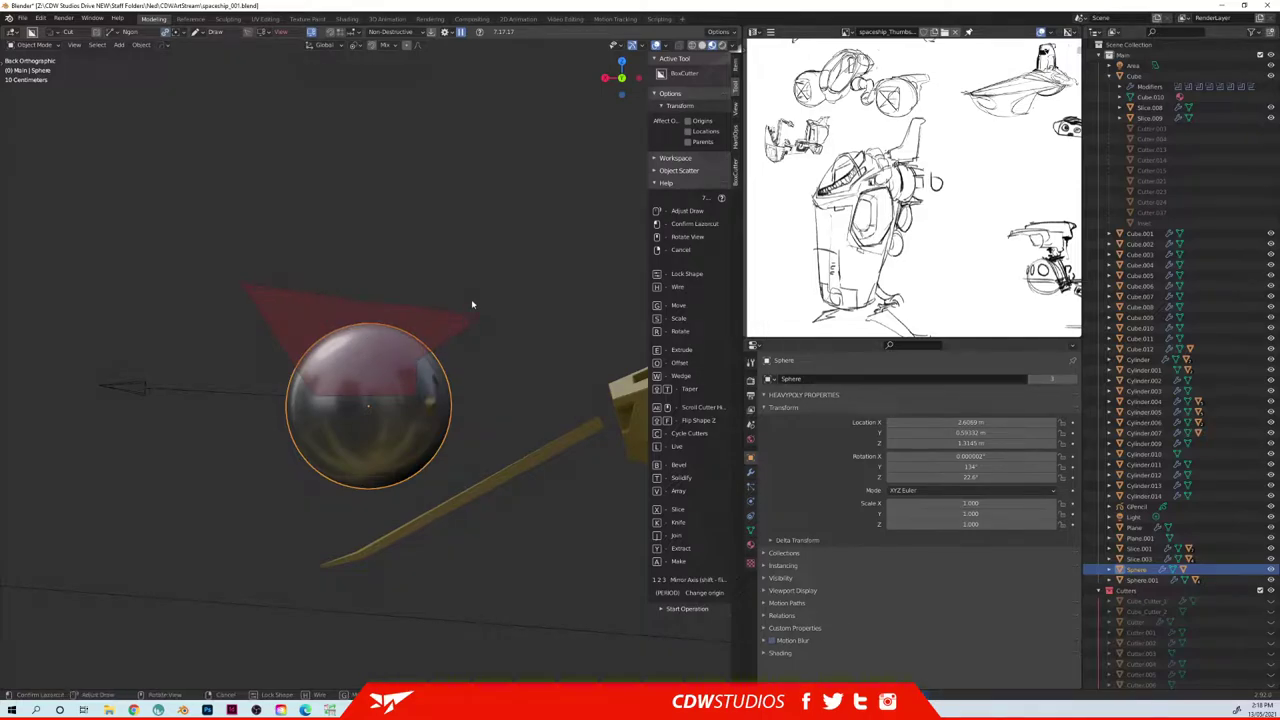
pyautogui.press('x')
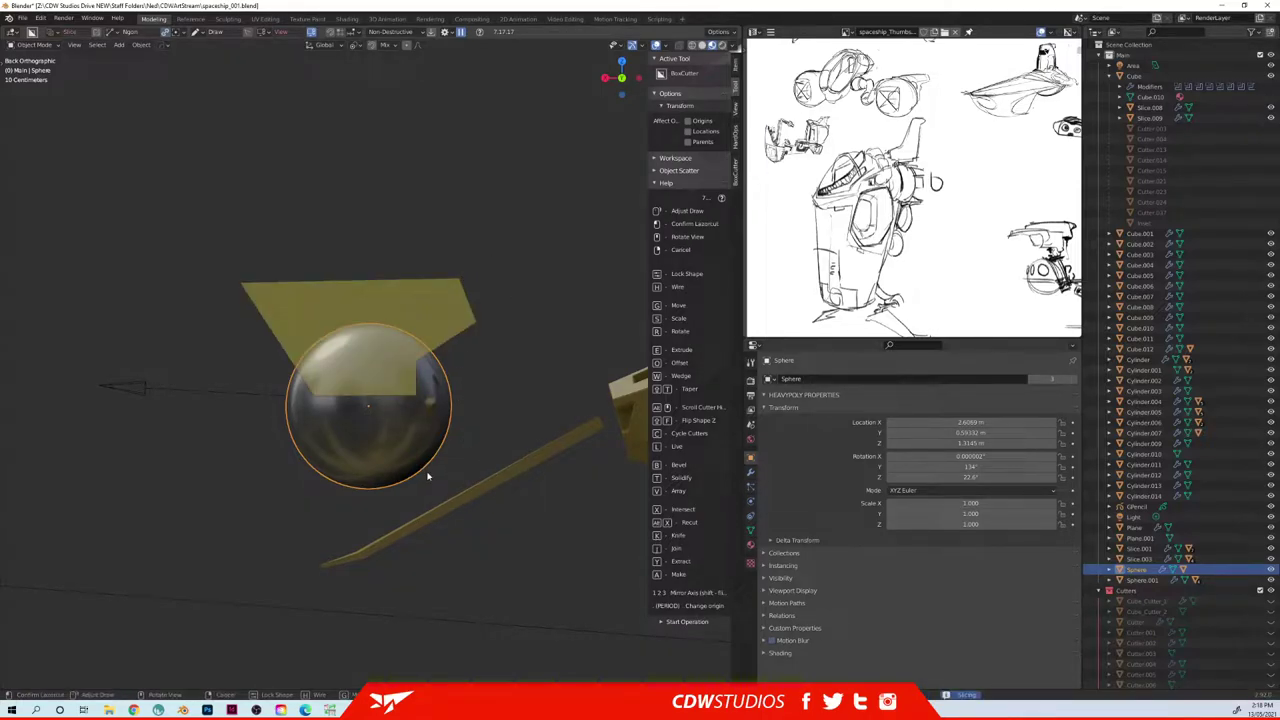
pyautogui.click(431, 322)
pyautogui.click(449, 241)
# - Add a bevel to the sliced-off upper piece of the sphere
pyautogui.moveTo(393, 272); pyautogui.dragTo(443, 337, button='middle')
pyautogui.click(455, 340)
pyautogui.press('q')
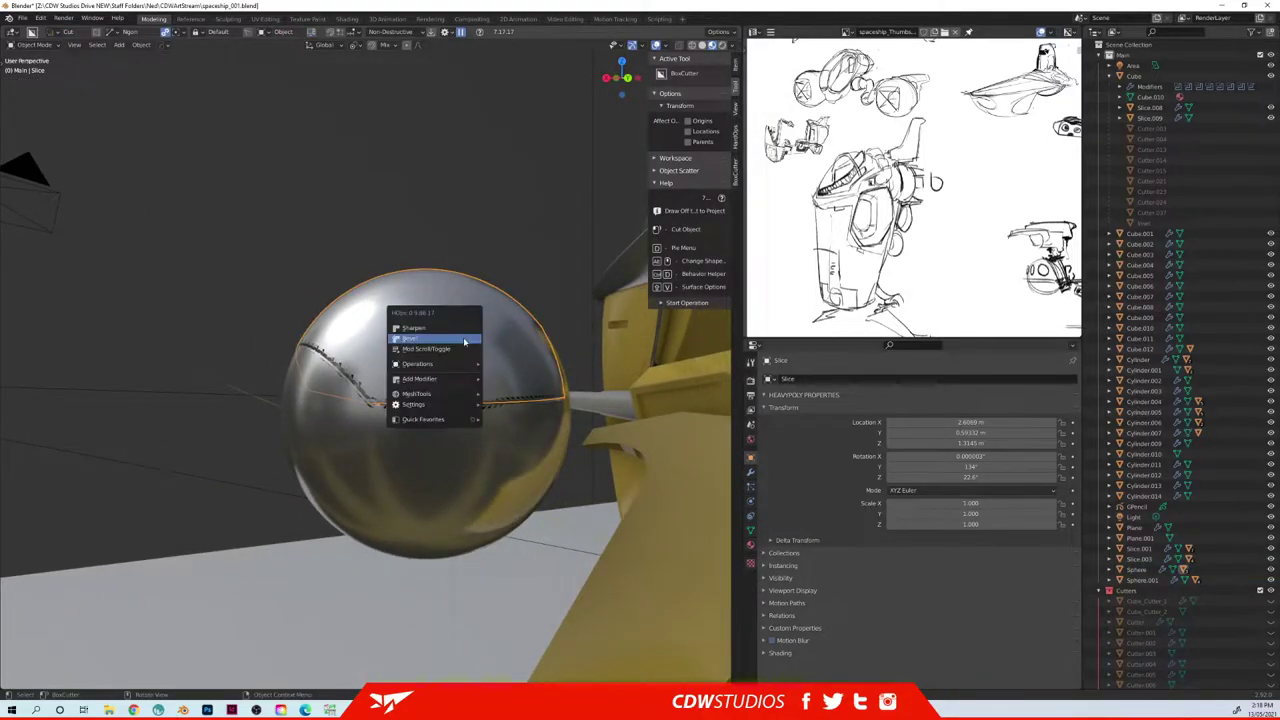
pyautogui.click(463, 342)
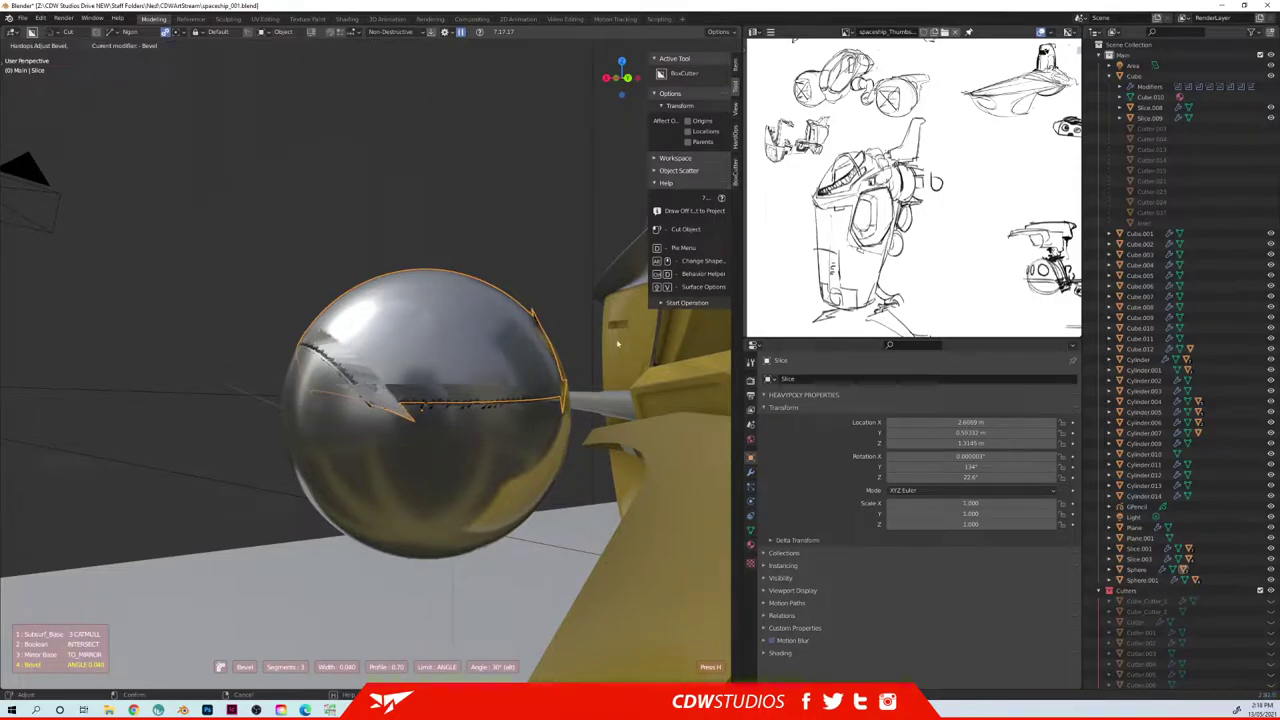
pyautogui.click(696, 342)
# - Add a bevel of about 0.0016 m to the remaining lower body of the sphere
pyautogui.click(500, 449)
pyautogui.press('q')
pyautogui.click(510, 430)
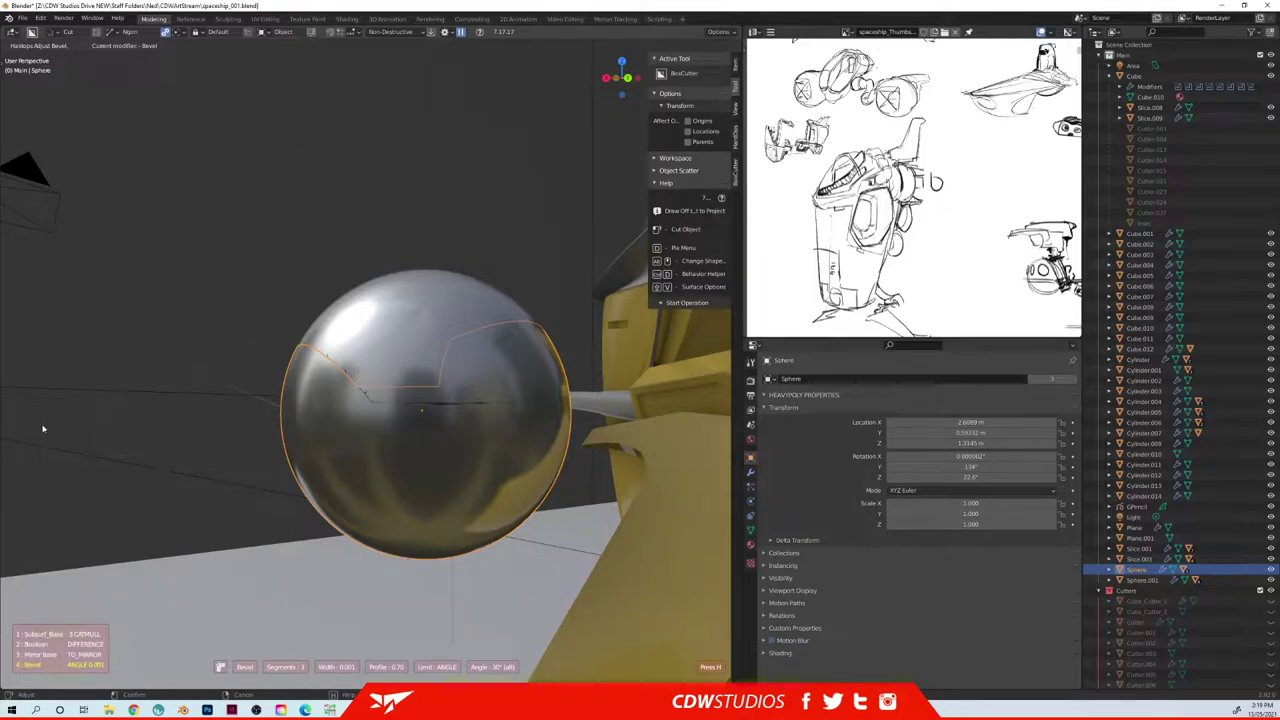
pyautogui.click(693, 425)
# - Remove the sphere's subdivision modifier and move its Boolean modifier below the Mirror modifier
pyautogui.click(751, 471)
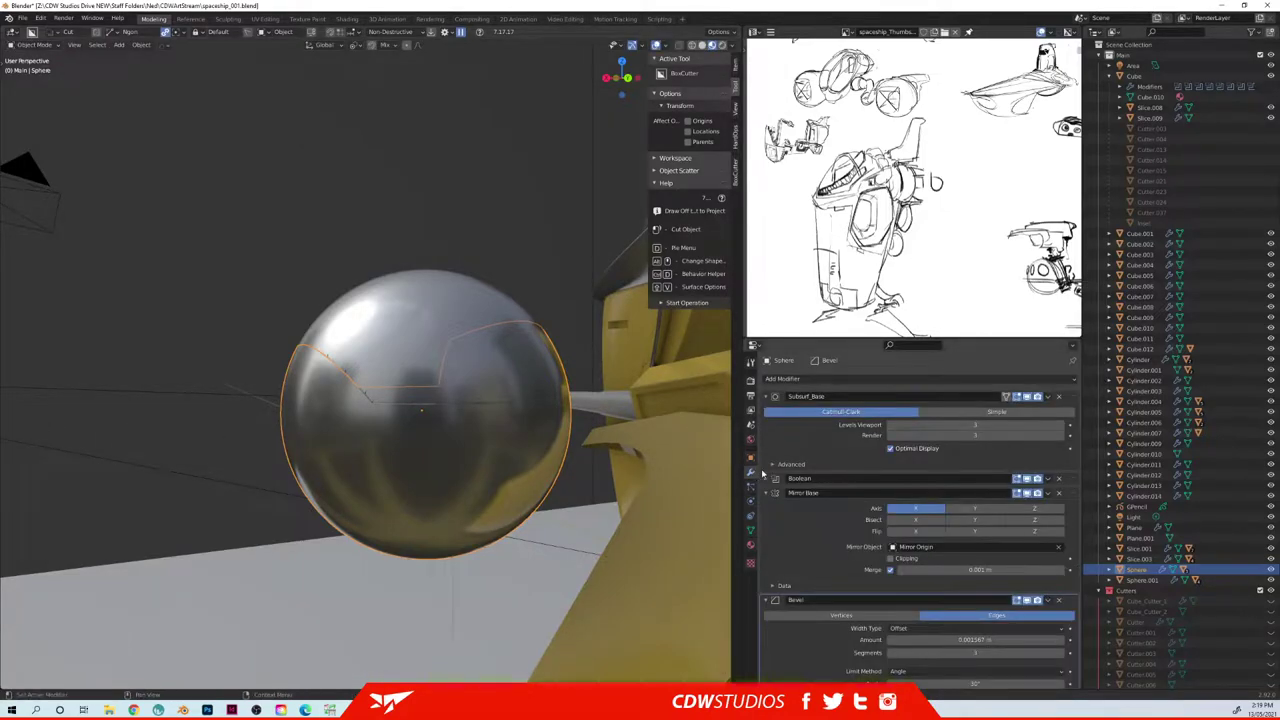
pyautogui.click(1059, 396)
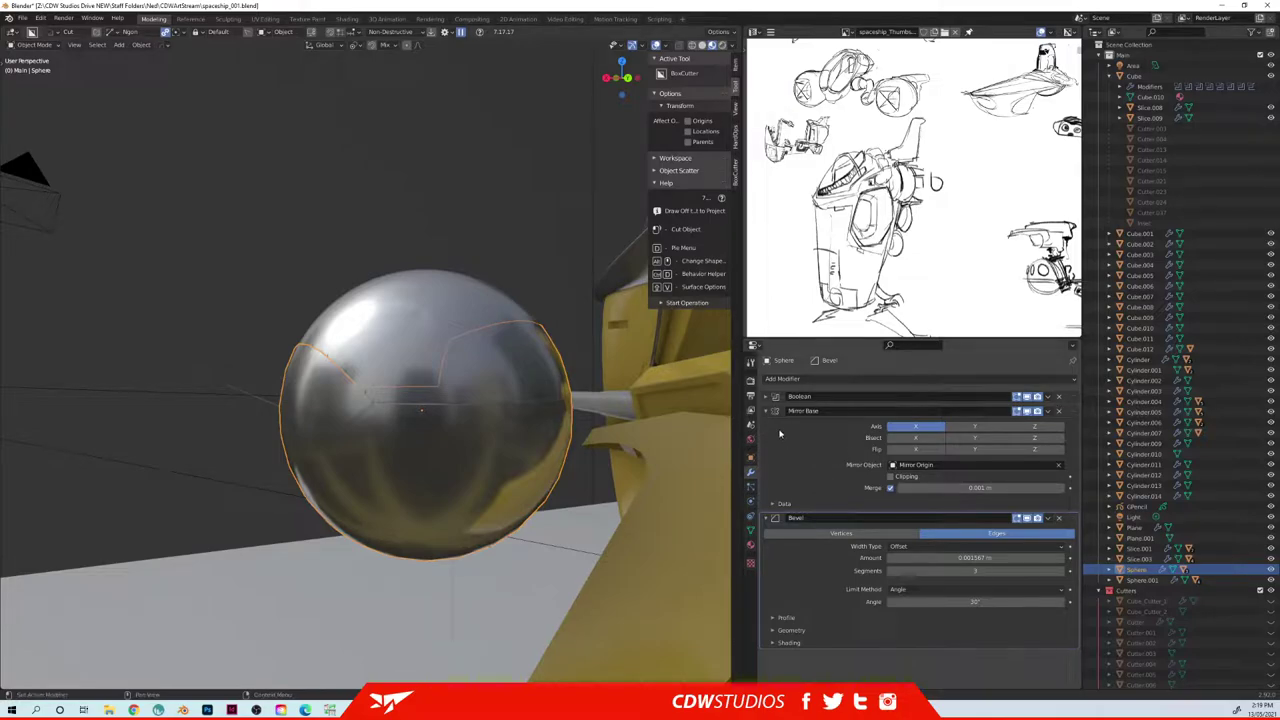
pyautogui.moveTo(1068, 397); pyautogui.dragTo(1067, 435)
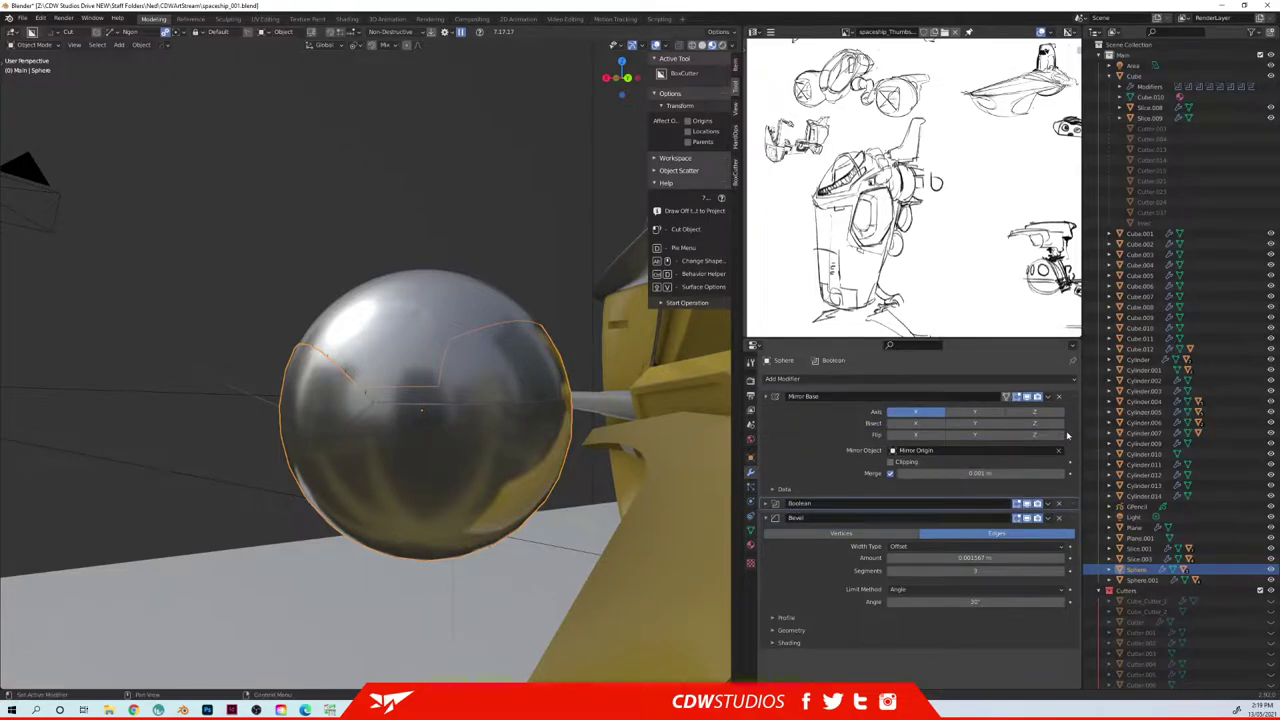
# - Delete the metal sphere together with its sliced-off upper piece
pyautogui.scroll(-6, 483, 406)
pyautogui.moveTo(483, 406); pyautogui.dragTo(540, 361, button='middle')
pyautogui.click(597, 340)
pyautogui.scroll(4, 506, 411)
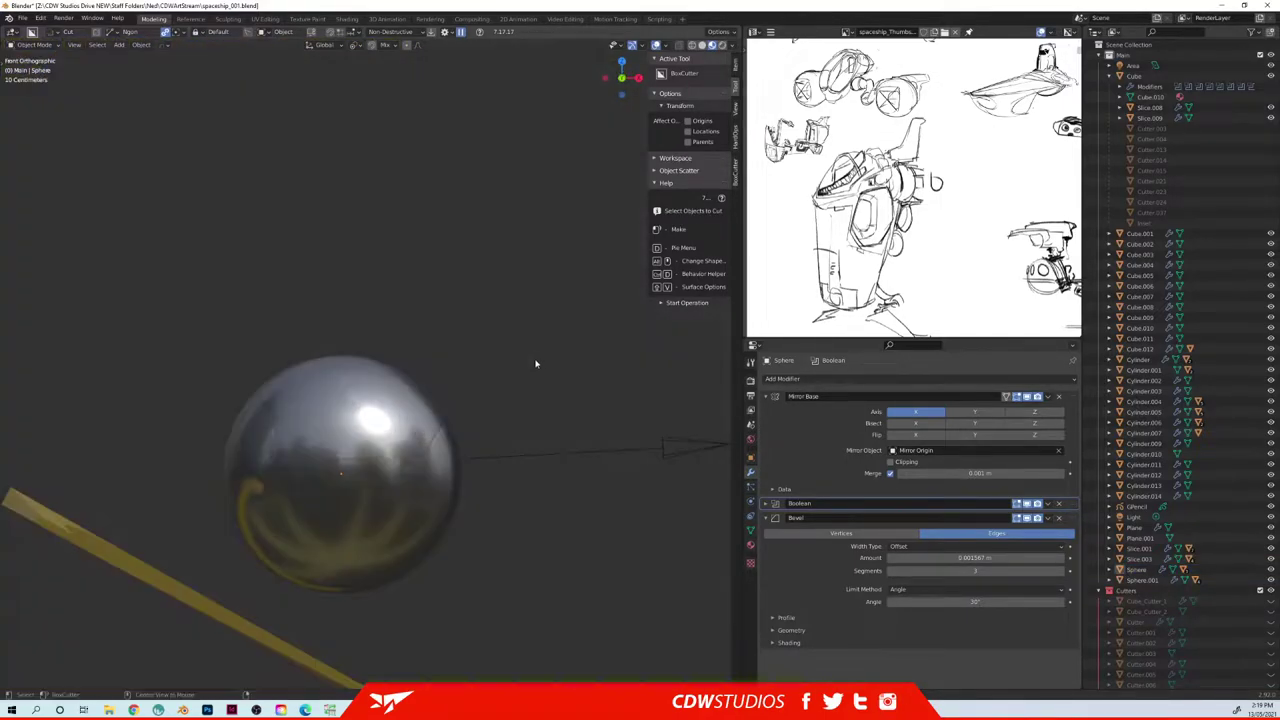
pyautogui.click(382, 461)
pyautogui.press('Tab')
pyautogui.click(456, 428)
pyautogui.press('Tab')
pyautogui.click(454, 497)
pyautogui.moveTo(537, 391); pyautogui.dragTo(486, 417, button='middle')
pyautogui.press('Delete')
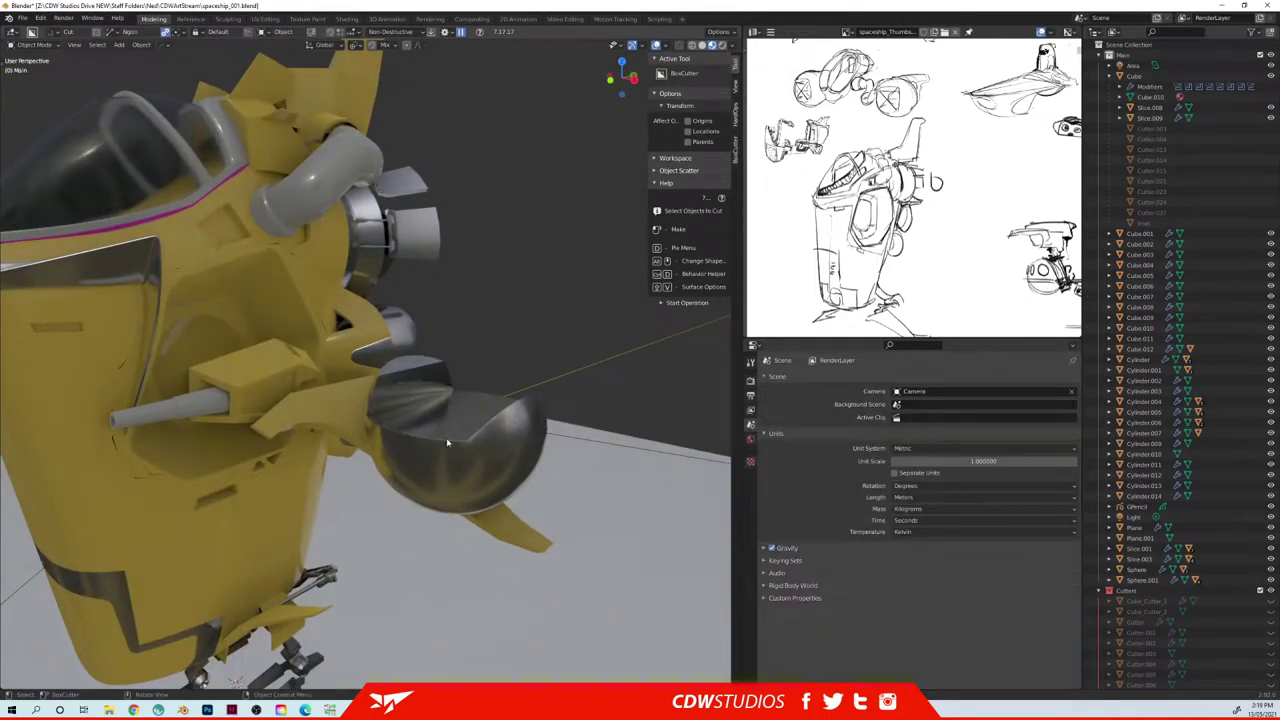
pyautogui.press('Delete')
# - Add a UV sphere in front view and move it into the open space beside the ship's upper hull
pyautogui.press('KP_1')
pyautogui.hotkey('shift', 'a')
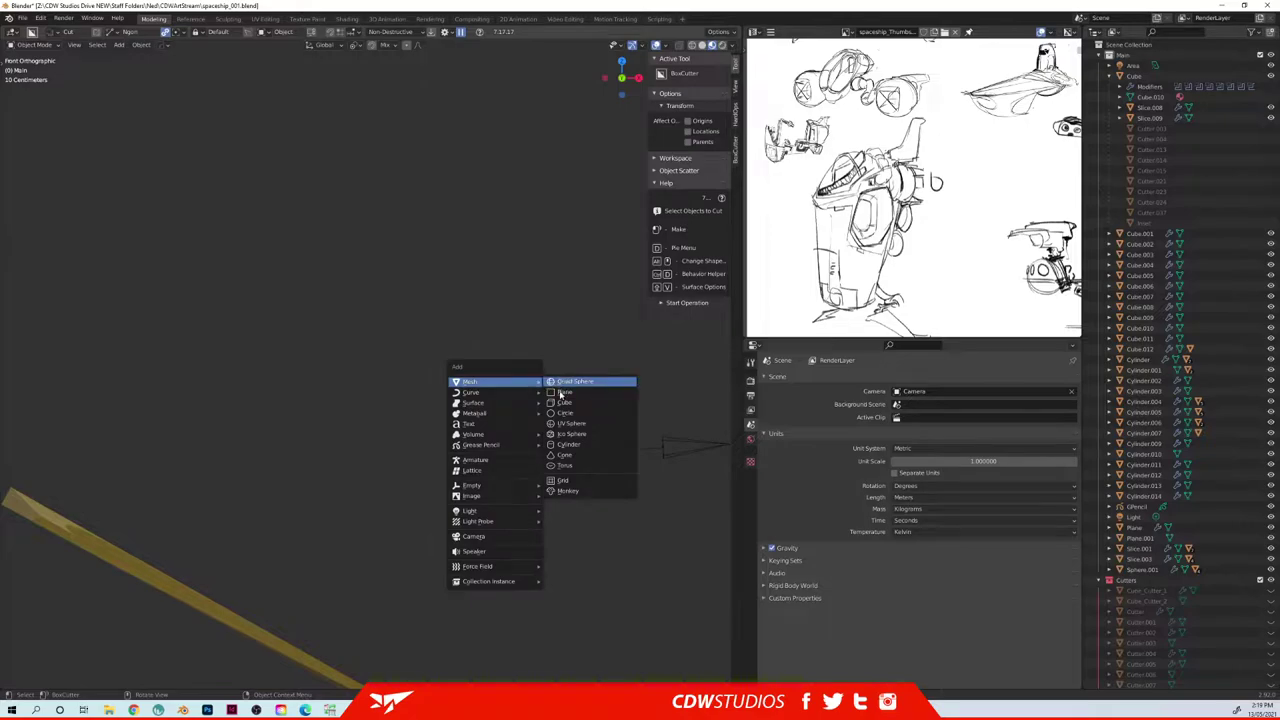
pyautogui.click(562, 423)
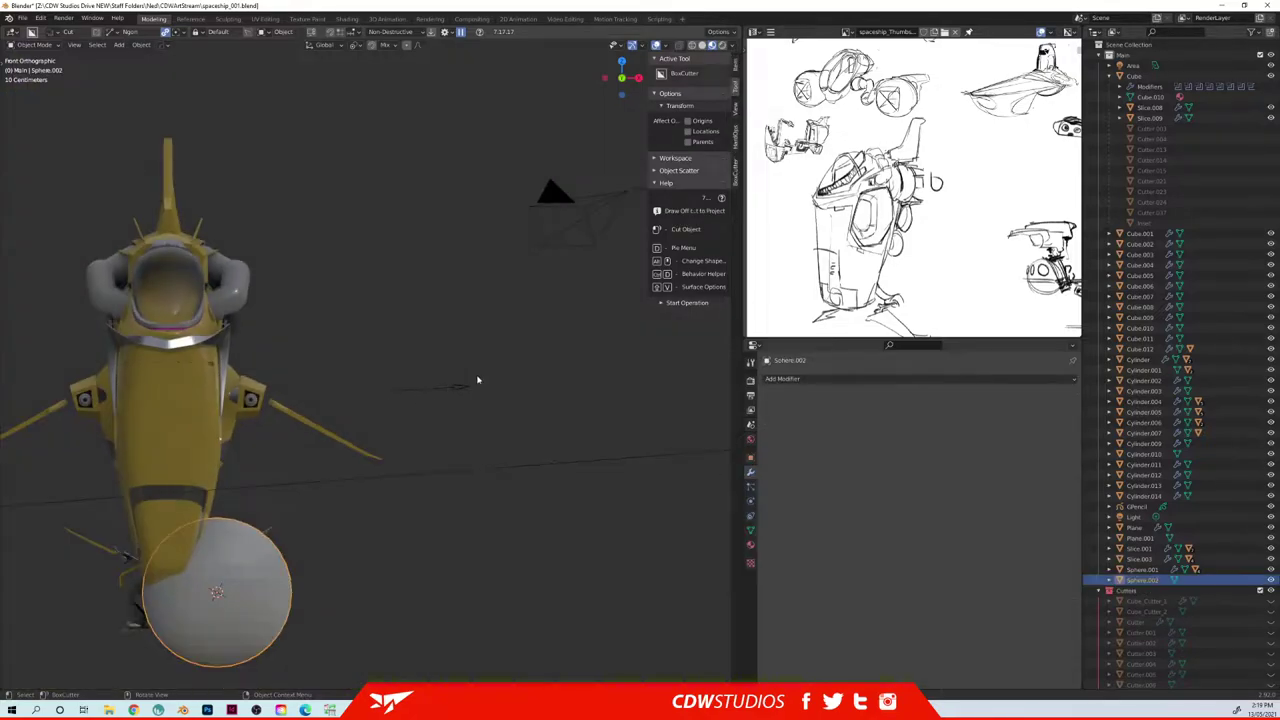
pyautogui.moveTo(463, 384); pyautogui.dragTo(416, 402, button='middle')
pyautogui.press('g')
pyautogui.click(470, 328)
pyautogui.moveTo(470, 328); pyautogui.dragTo(405, 394, button='middle')
pyautogui.scroll(3, 406, 363)
# - Try to slice off the new sphere's upper part with a polygon cutter drawn across it in front view
pyautogui.press('d')
pyautogui.click(474, 486)
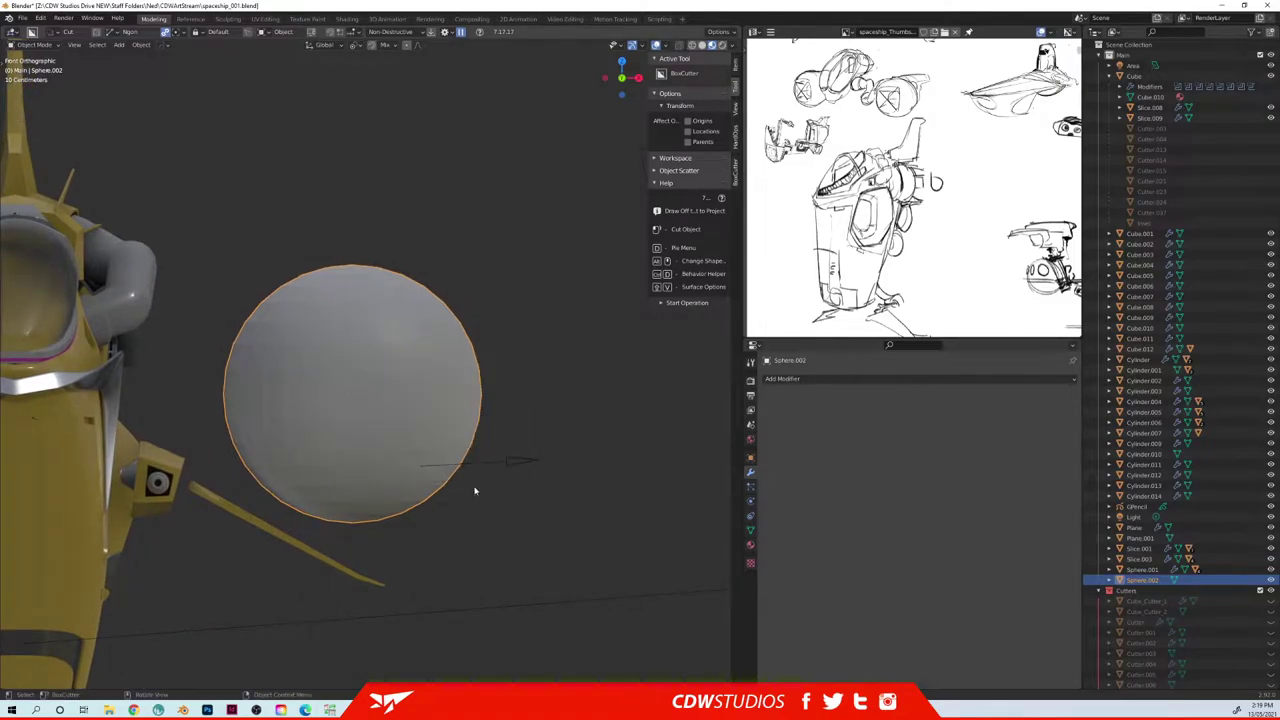
pyautogui.keyDown('shift'); pyautogui.moveTo(451, 351); pyautogui.dragTo(497, 382, button='middle'); pyautogui.keyUp('shift')
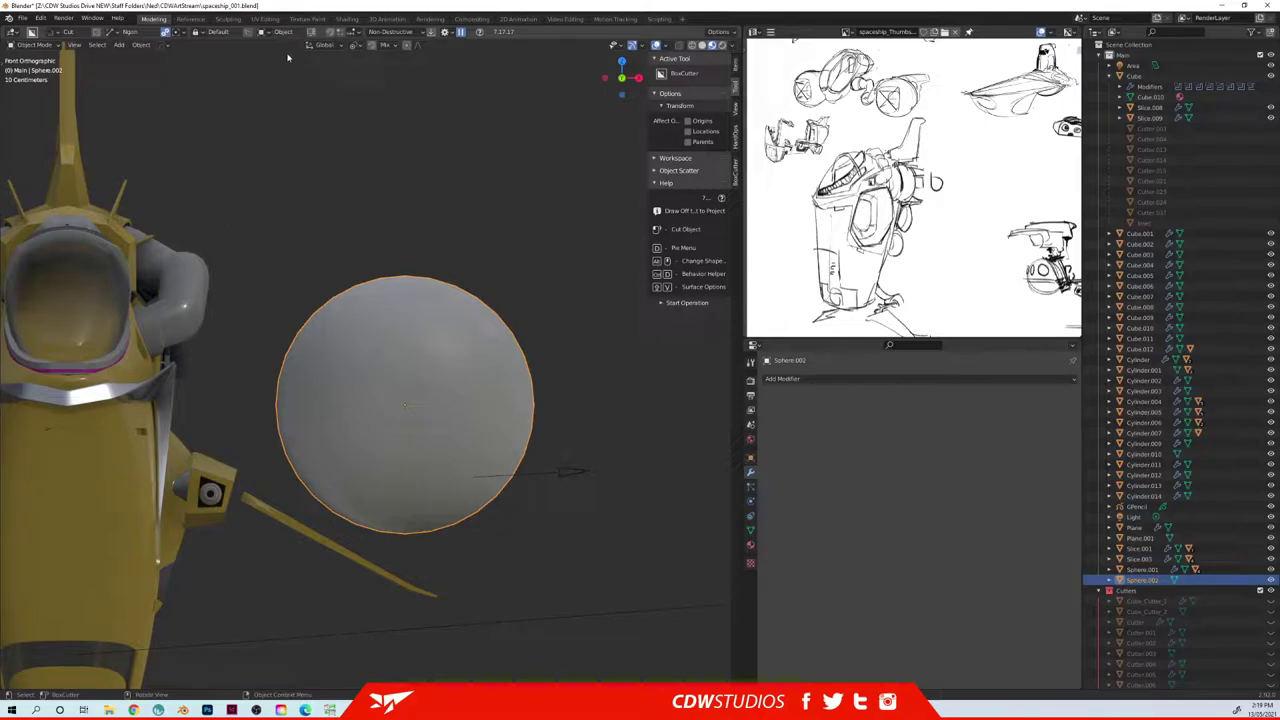
pyautogui.moveTo(308, 279)
pyautogui.mouseDown()
pyautogui.moveTo(343, 349)
pyautogui.moveTo(492, 368)
pyautogui.moveTo(538, 281)
pyautogui.mouseUp()
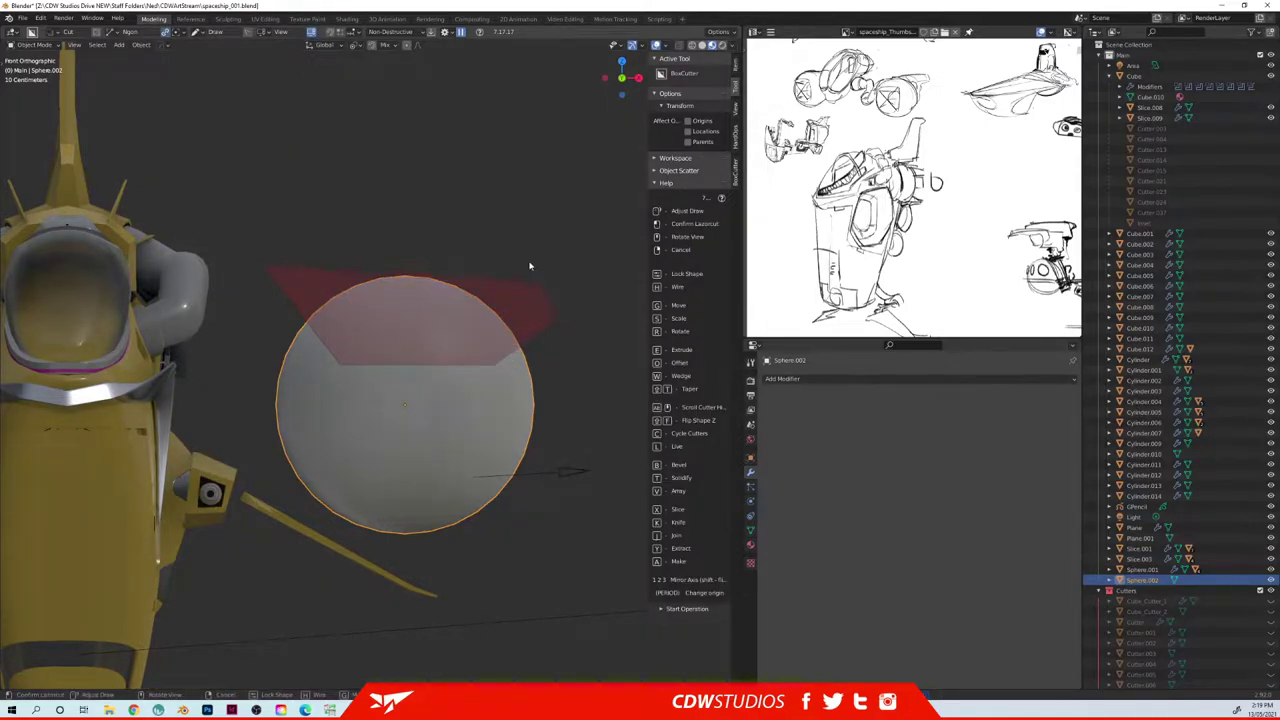
pyautogui.moveTo(479, 199); pyautogui.dragTo(480, 201)
pyautogui.moveTo(494, 246); pyautogui.dragTo(444, 386, button='middle')
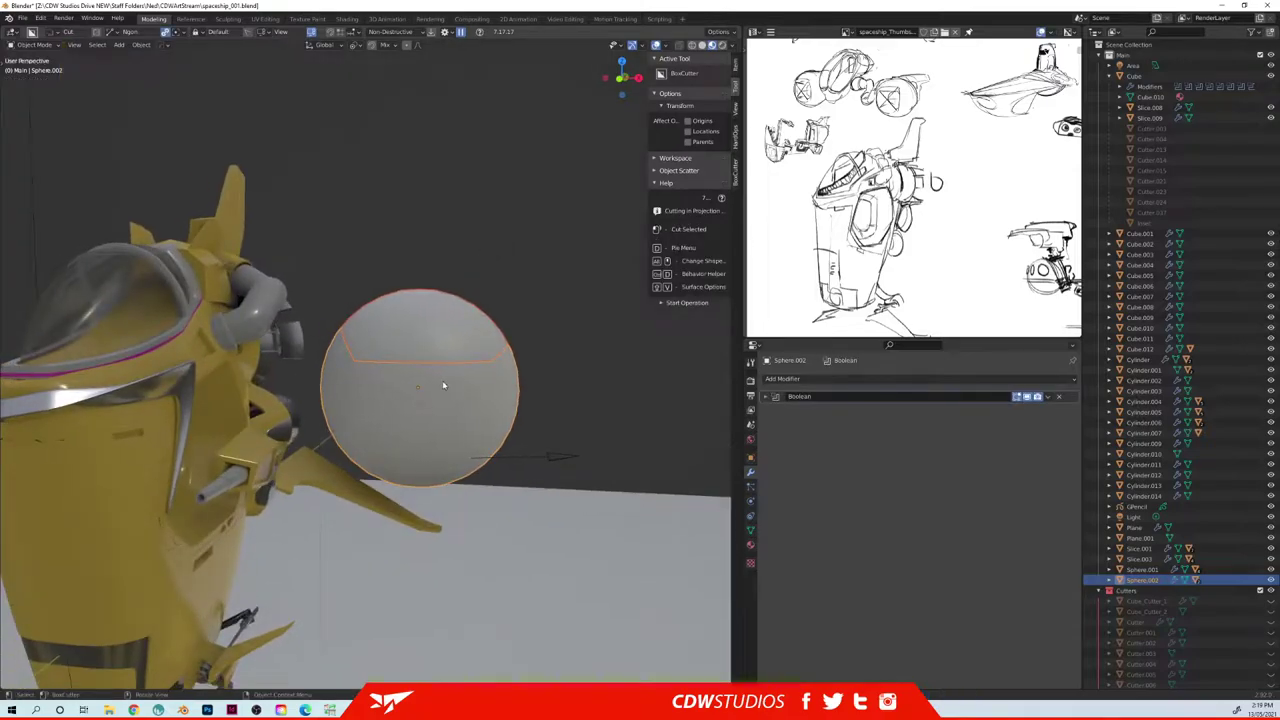
pyautogui.click(444, 328)
pyautogui.click(535, 372)
# - Add a bevel modifier to the whole new sphere
pyautogui.click(448, 354)
pyautogui.press('q')
pyautogui.click(459, 356)
pyautogui.click(546, 340)
# - Slice the new sphere's upper part off in front view with a polygon cutter that has a flat lower edge
pyautogui.keyDown('alt'); pyautogui.moveTo(511, 322); pyautogui.dragTo(522, 316, button='middle'); pyautogui.keyUp('alt')
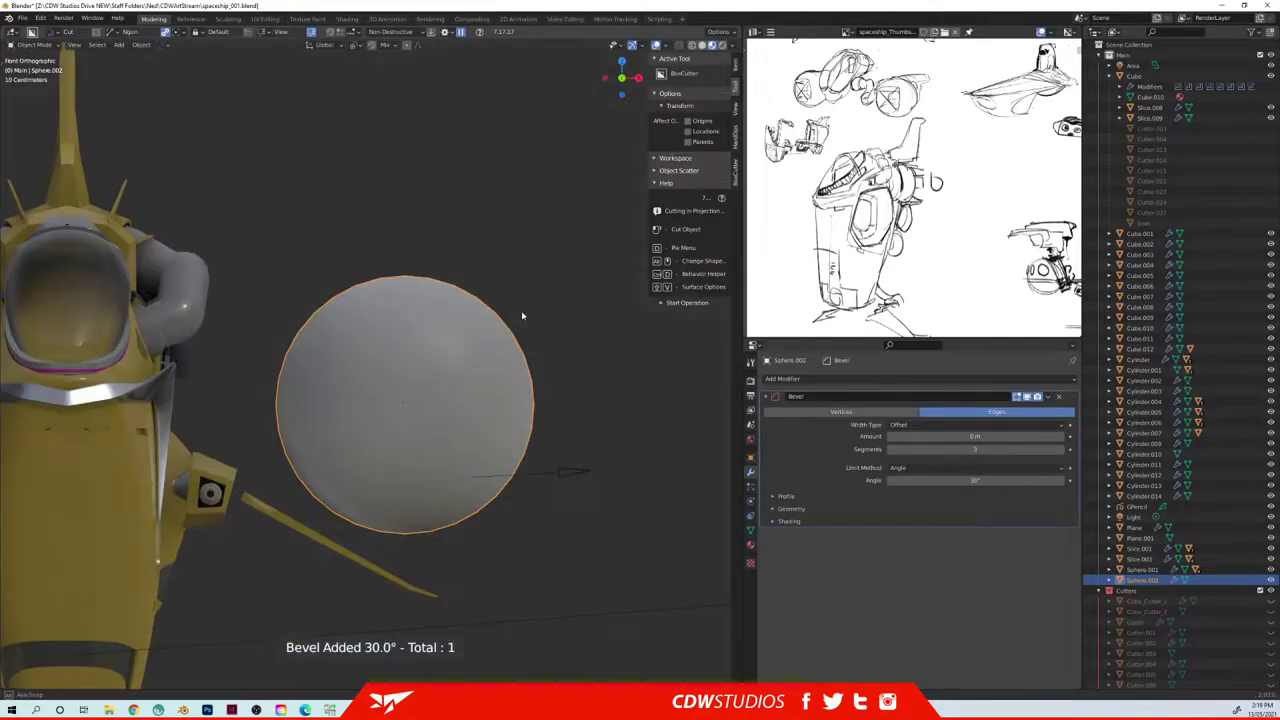
pyautogui.click(224, 248)
pyautogui.click(346, 366)
pyautogui.click(495, 366)
pyautogui.moveTo(549, 275); pyautogui.dragTo(480, 220)
pyautogui.moveTo(480, 220); pyautogui.dragTo(529, 277, button='middle')
pyautogui.press('KP_1')
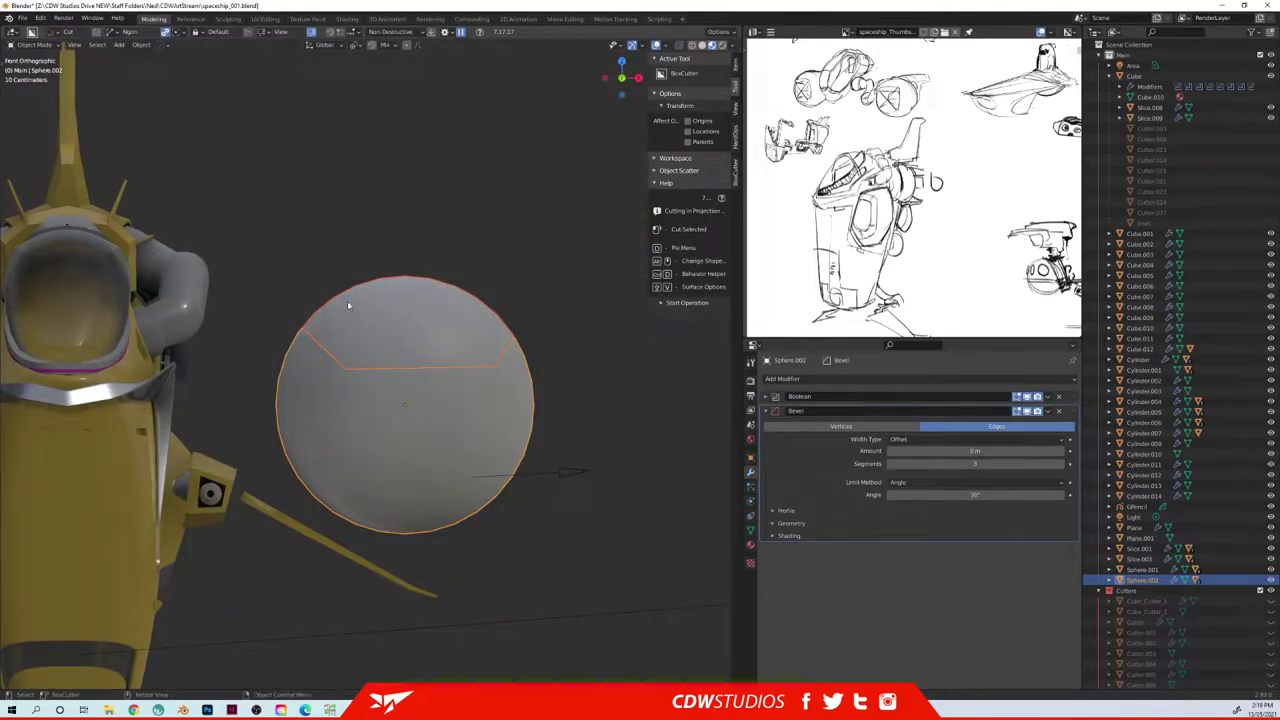
# - Cut two small rectangular notches into the lower edge of the sphere's upper slice
pyautogui.click(402, 404)
pyautogui.moveTo(360, 379)
pyautogui.mouseDown()
pyautogui.moveTo(467, 366)
pyautogui.moveTo(475, 382)
pyautogui.mouseUp()
pyautogui.moveTo(475, 382); pyautogui.dragTo(447, 378, button='middle')
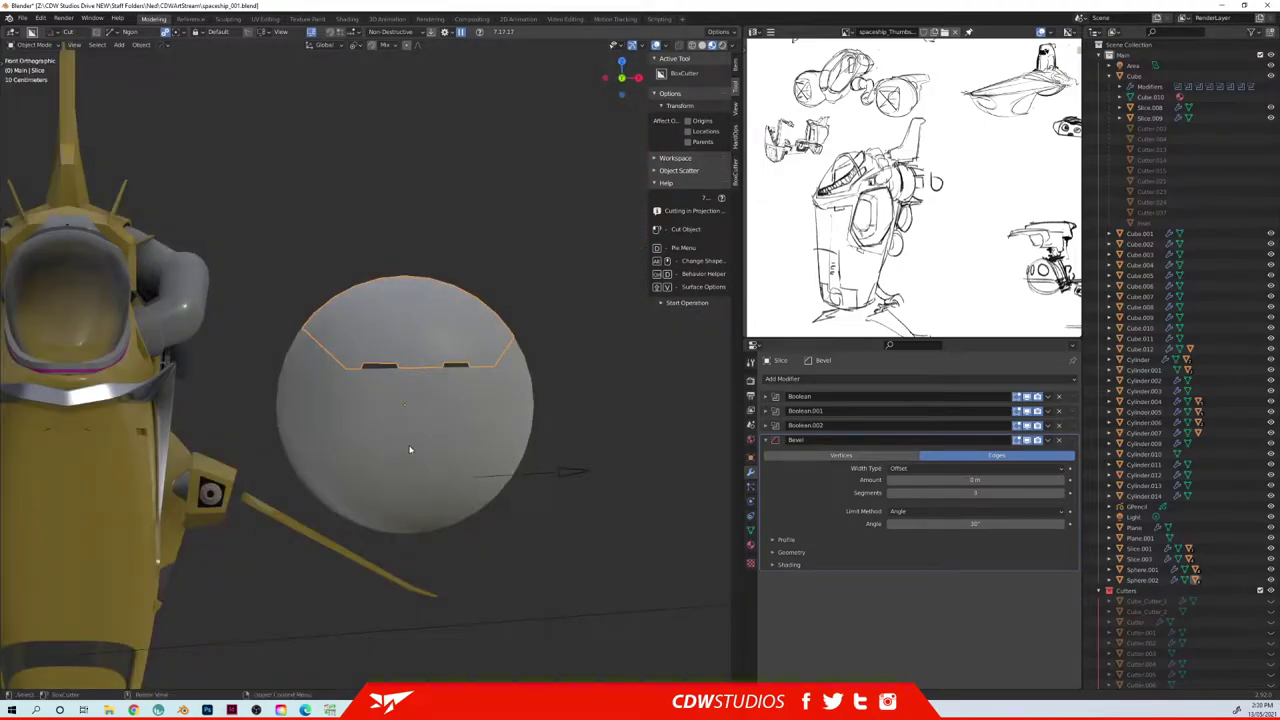
# - Set the bevel amount to about 0.018 m on the upper slice and about 0.01 m on the lower sphere body
pyautogui.keyDown('shift'); pyautogui.moveTo(449, 362); pyautogui.dragTo(437, 332, button='middle'); pyautogui.keyUp('shift')
pyautogui.moveTo(497, 287)
pyautogui.mouseDown(button='middle')
pyautogui.moveTo(534, 315)
pyautogui.moveTo(536, 360)
pyautogui.moveTo(506, 267)
pyautogui.mouseUp(button='middle')
pyautogui.click(510, 289)
pyautogui.click(374, 290)
pyautogui.scroll(3, 374, 290)
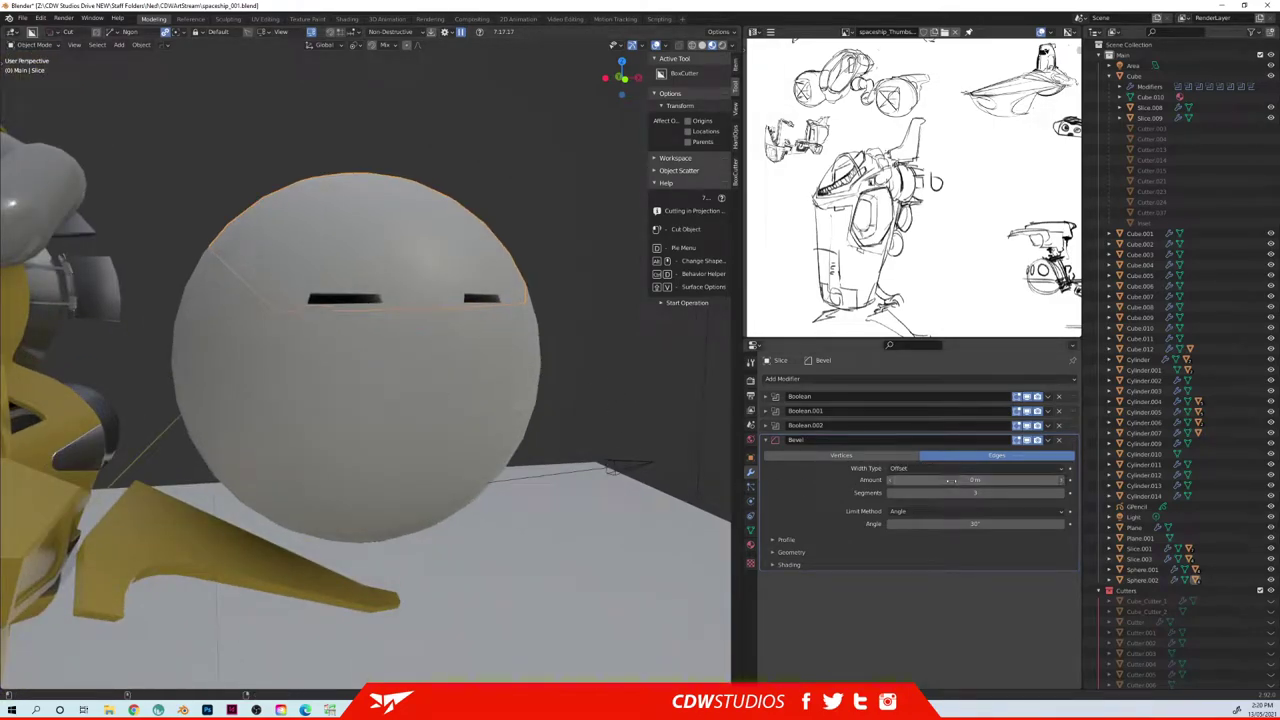
pyautogui.moveTo(972, 480)
pyautogui.mouseDown()
pyautogui.moveTo(985, 480)
pyautogui.moveTo(952, 480)
pyautogui.mouseUp()
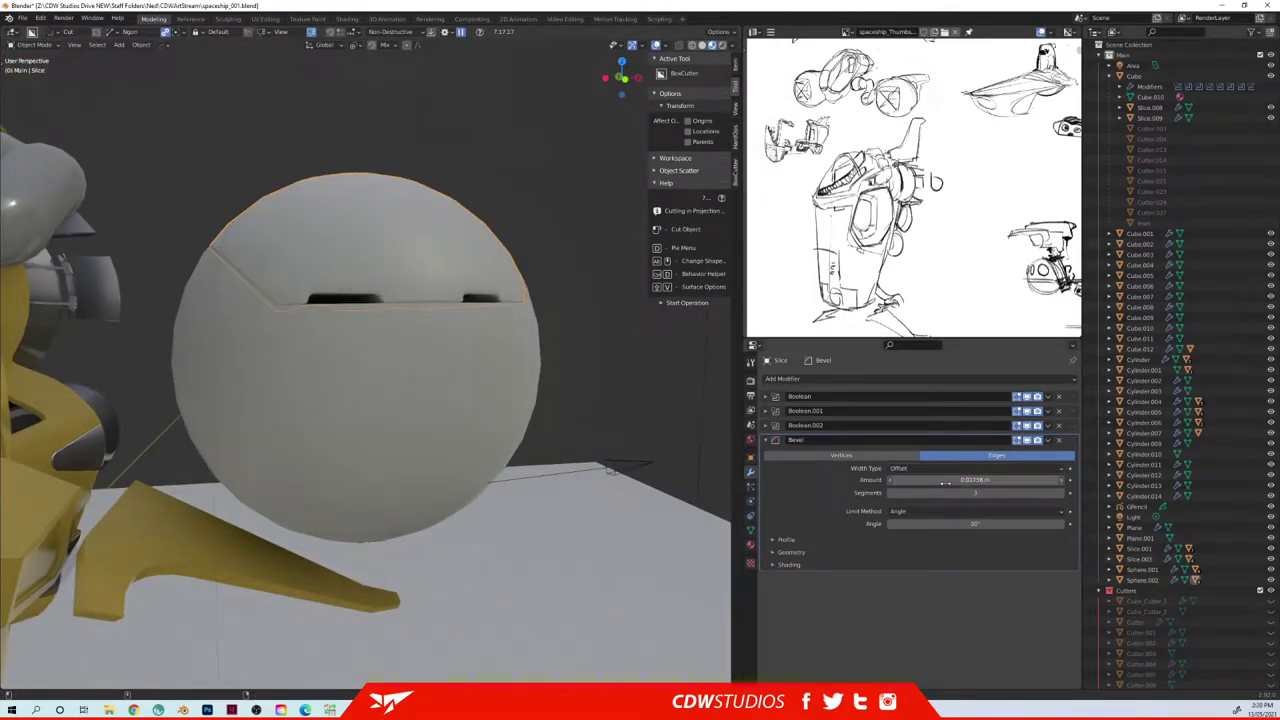
pyautogui.click(484, 448)
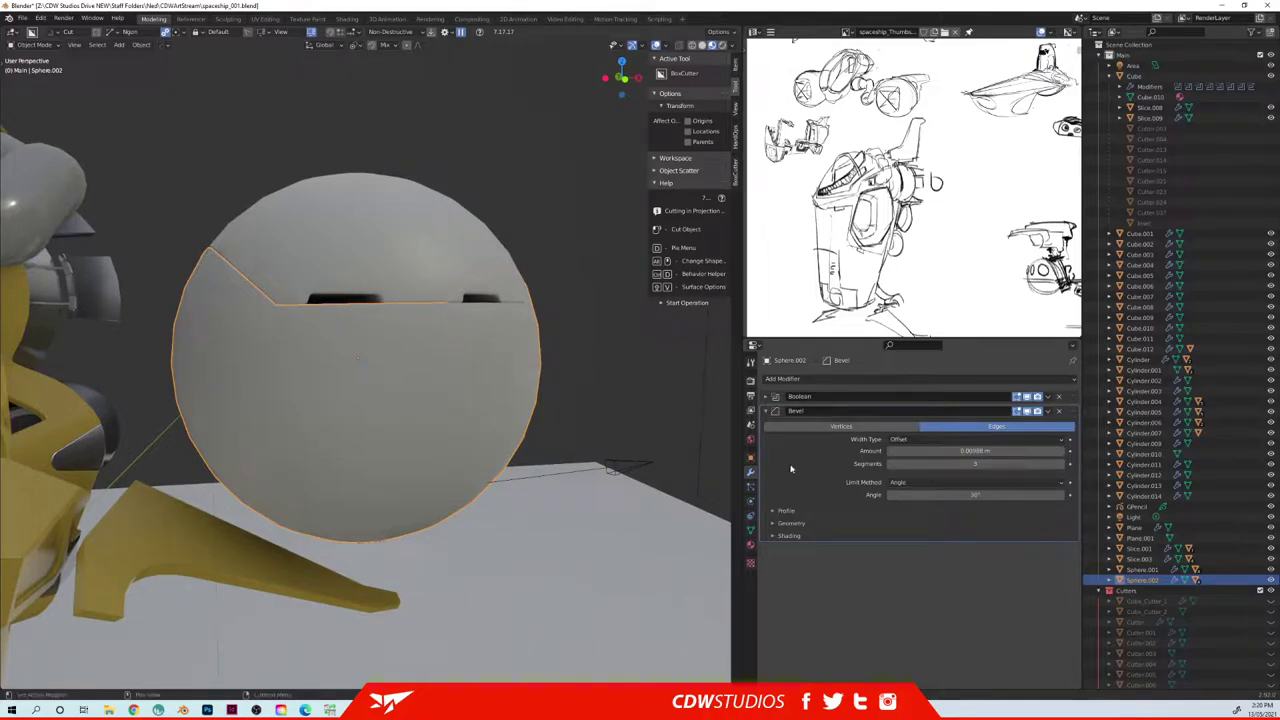
pyautogui.click(609, 400)
pyautogui.moveTo(609, 400); pyautogui.dragTo(545, 411, button='middle')
pyautogui.scroll(-3, 545, 411)
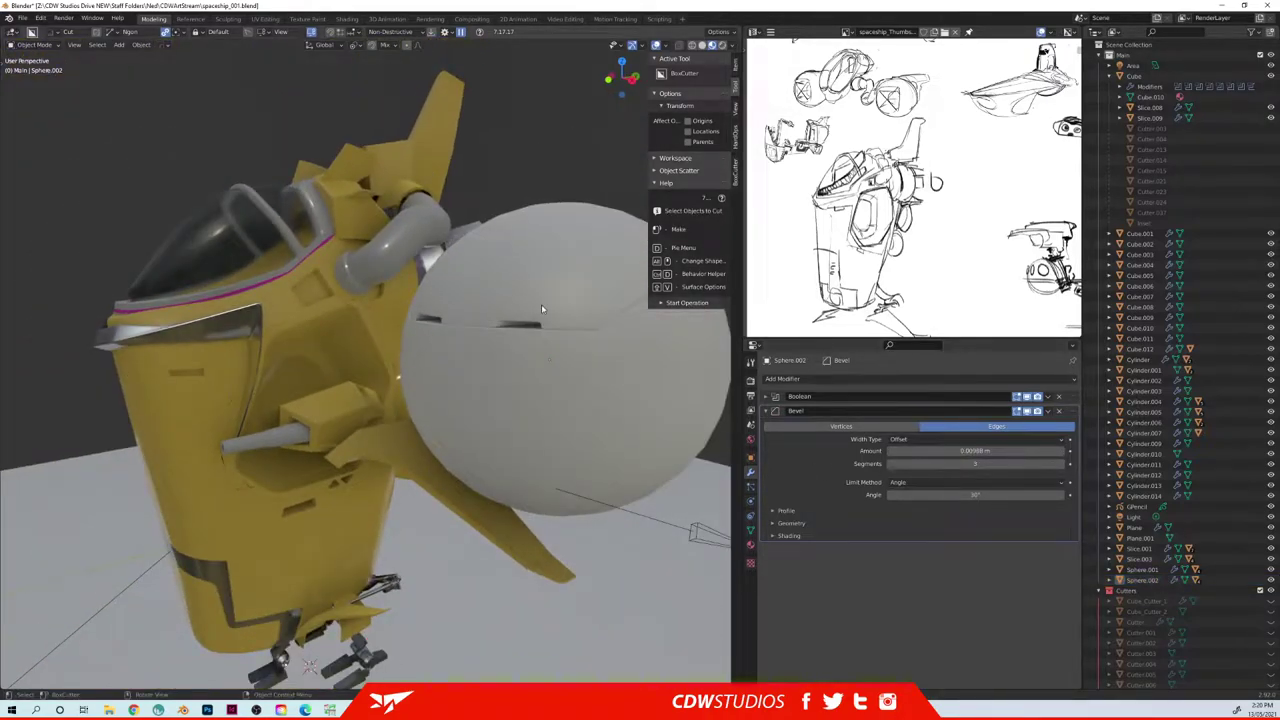
# - Apply HardOps Sharpen to the sphere's upper slice and its main body, with 30° sharpness and 60° auto smooth
pyautogui.click(541, 304)
pyautogui.press('q')
pyautogui.click(541, 298)
pyautogui.click(542, 400)
pyautogui.press('q')
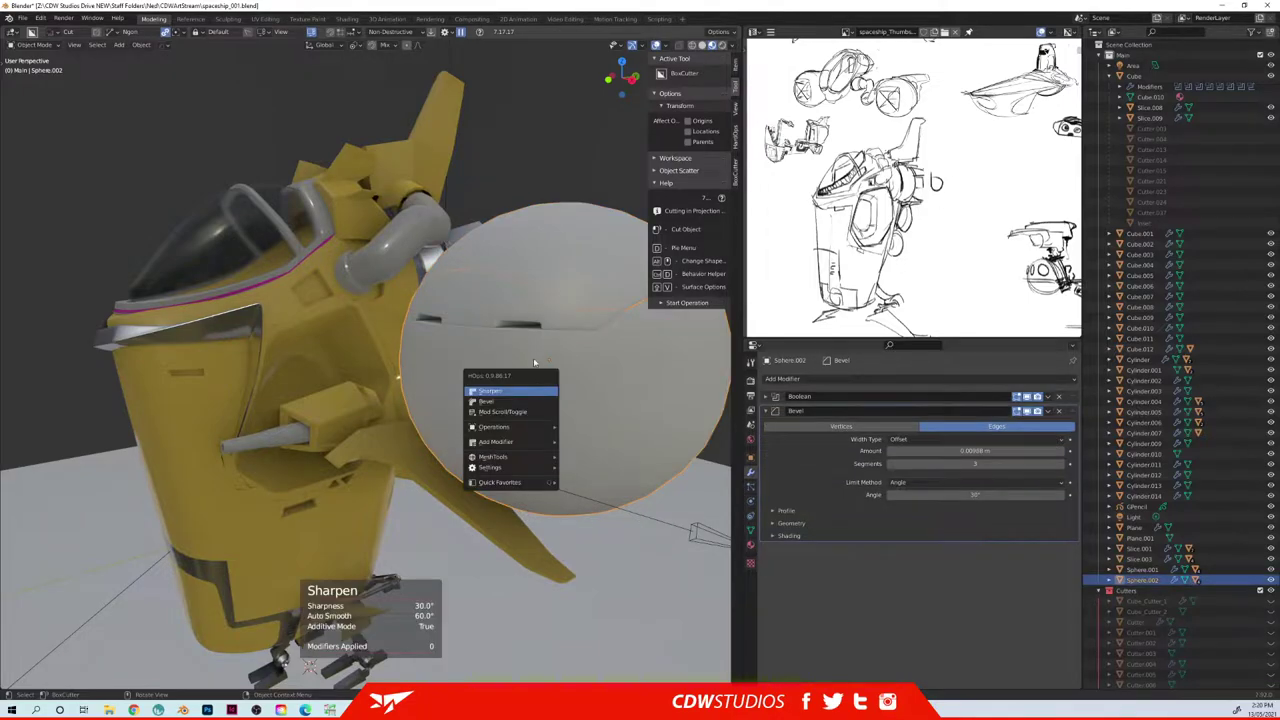
pyautogui.click(529, 393)
pyautogui.click(535, 90)
# - Slice the sphere's lower part off in front view with a polygon cutter that has a nearly flat upper edge and one angled corner
pyautogui.scroll(-3, 518, 225)
pyautogui.moveTo(502, 280); pyautogui.dragTo(562, 280, button='middle')
pyautogui.press('KP_1')
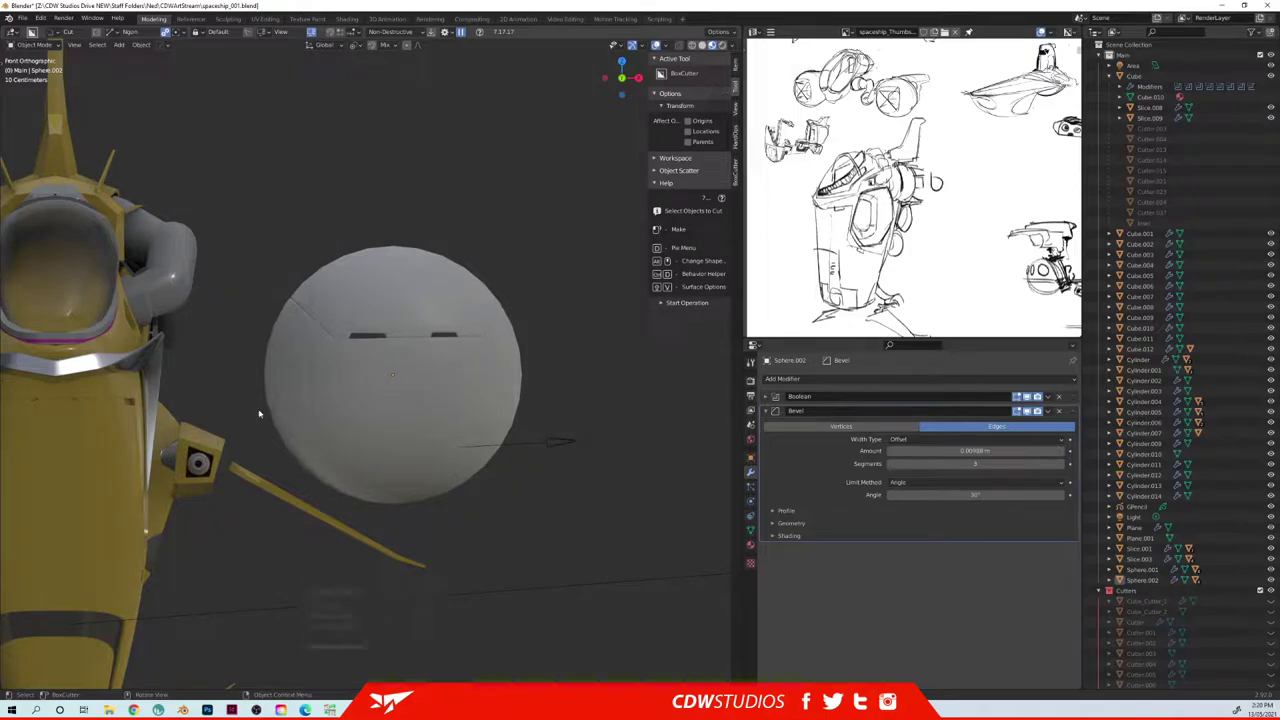
pyautogui.click(437, 417)
pyautogui.click(497, 411)
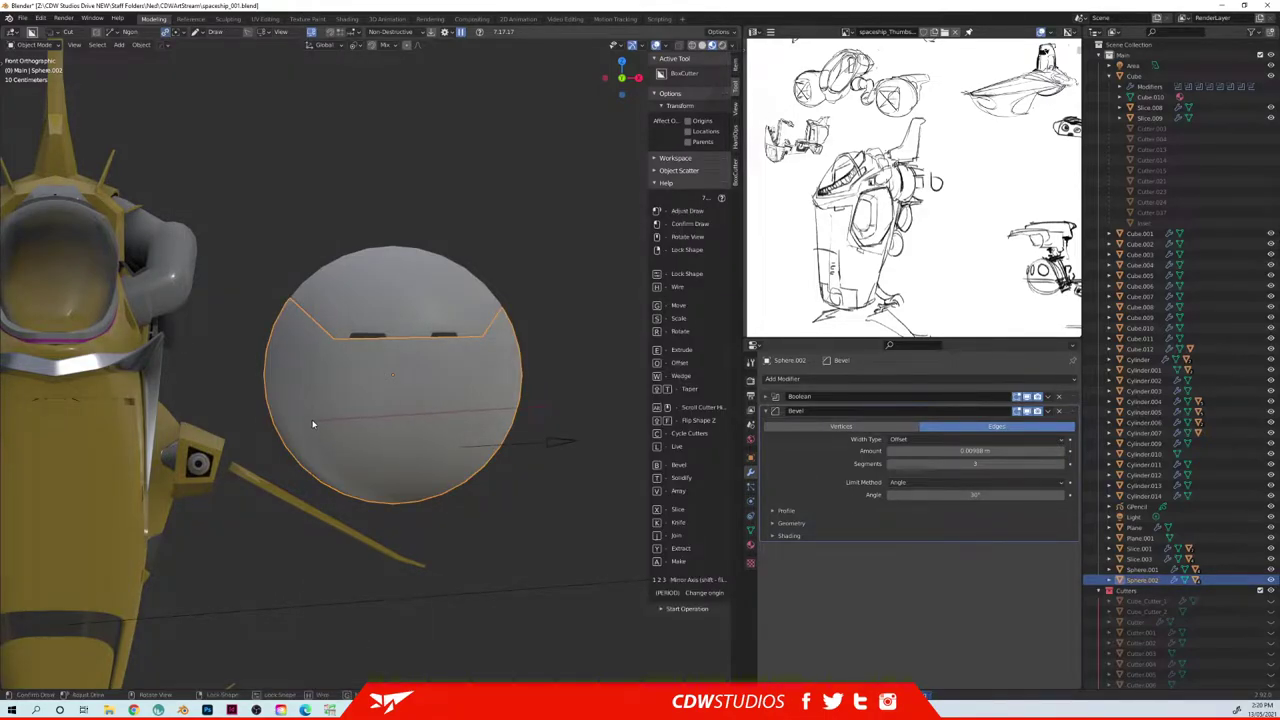
pyautogui.moveTo(312, 418)
pyautogui.mouseDown()
pyautogui.moveTo(280, 463)
pyautogui.moveTo(441, 525)
pyautogui.mouseUp()
pyautogui.click(547, 468)
# - Try to cut a polygon panel with slanted sides into the sphere's lower slice from the side view
pyautogui.moveTo(551, 408); pyautogui.dragTo(433, 415, button='middle')
pyautogui.click(517, 432)
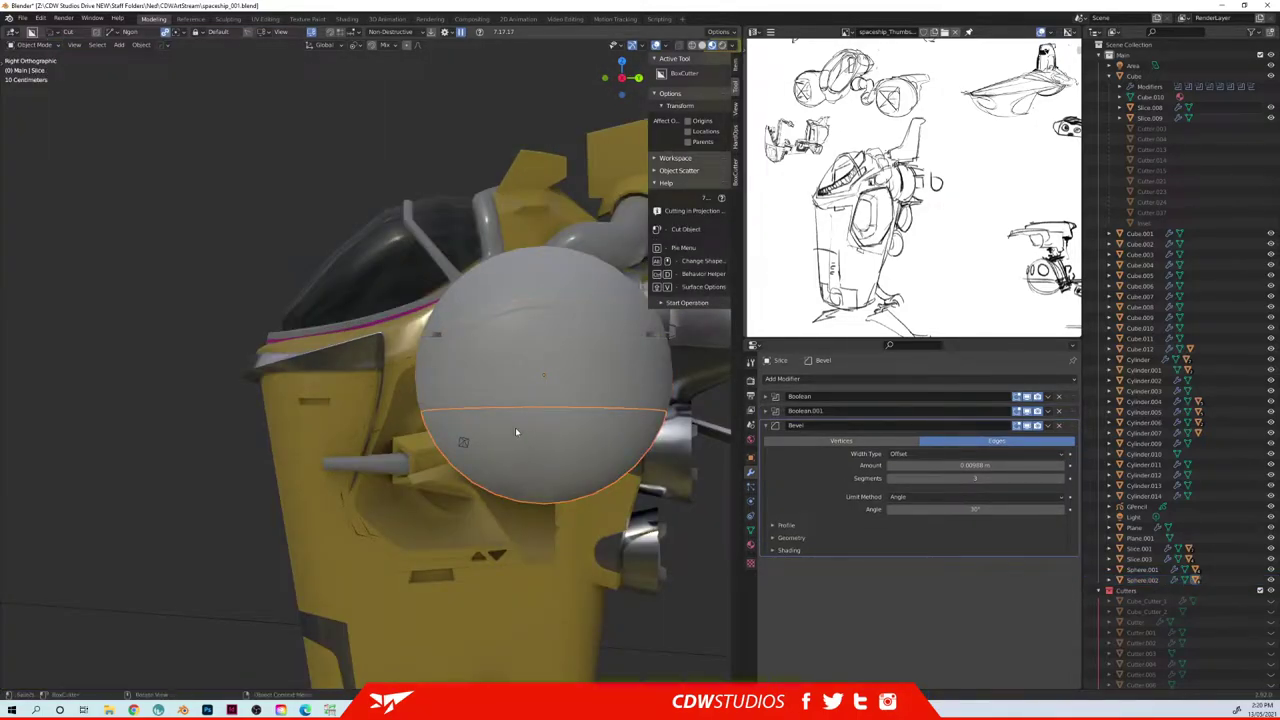
pyautogui.click(467, 374)
pyautogui.click(516, 453)
pyautogui.click(597, 447)
pyautogui.doubleClick(614, 390)
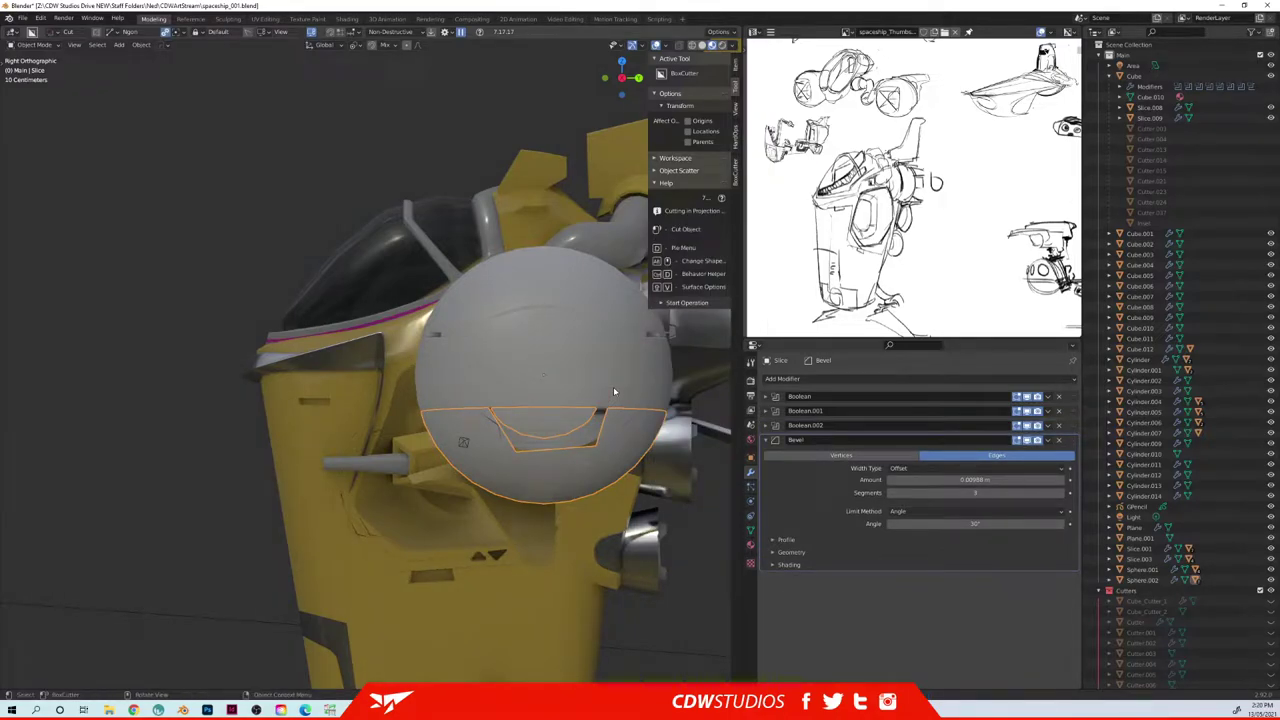
pyautogui.hotkey('ctrl', 'z')
pyautogui.moveTo(450, 376)
pyautogui.mouseDown()
pyautogui.moveTo(490, 412)
pyautogui.moveTo(617, 373)
pyautogui.mouseUp()
pyautogui.moveTo(425, 377); pyautogui.dragTo(486, 386, button='middle')
pyautogui.hotkey('ctrl', 'z')
# - Slice a shallow polygon panel out of the upper edge of the sphere's lower slice in the right side view
pyautogui.press('KP_3')
pyautogui.moveTo(459, 381)
pyautogui.mouseDown()
pyautogui.moveTo(465, 407)
pyautogui.moveTo(513, 377)
pyautogui.mouseUp()
pyautogui.moveTo(419, 378); pyautogui.dragTo(517, 403, button='middle')
pyautogui.hotkey('alt', 'a')
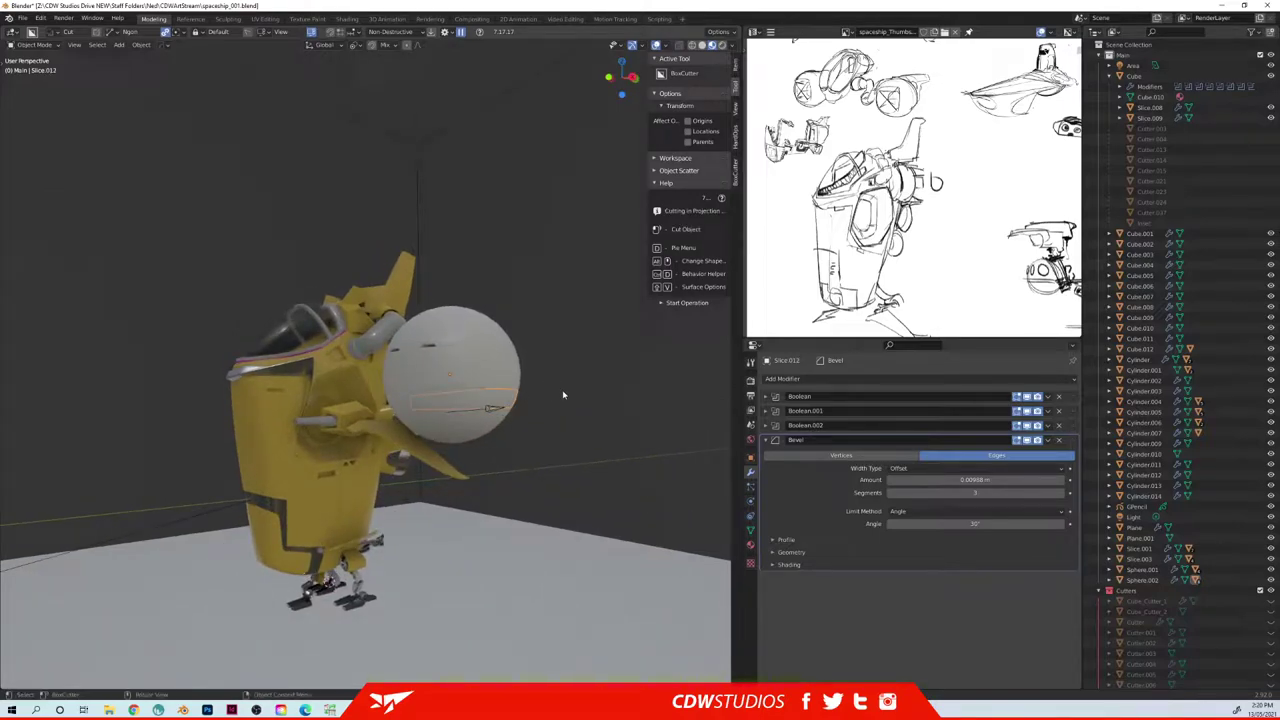
# - Scale the new shallow panel slice along the X axis
pyautogui.press('s')
pyautogui.press('x')
pyautogui.click(562, 430)
pyautogui.hotkey('alt', 'a')
pyautogui.moveTo(563, 434); pyautogui.dragTo(335, 400, button='middle')
pyautogui.scroll(3, 472, 372)
pyautogui.moveTo(335, 400); pyautogui.dragTo(431, 404, button='middle')
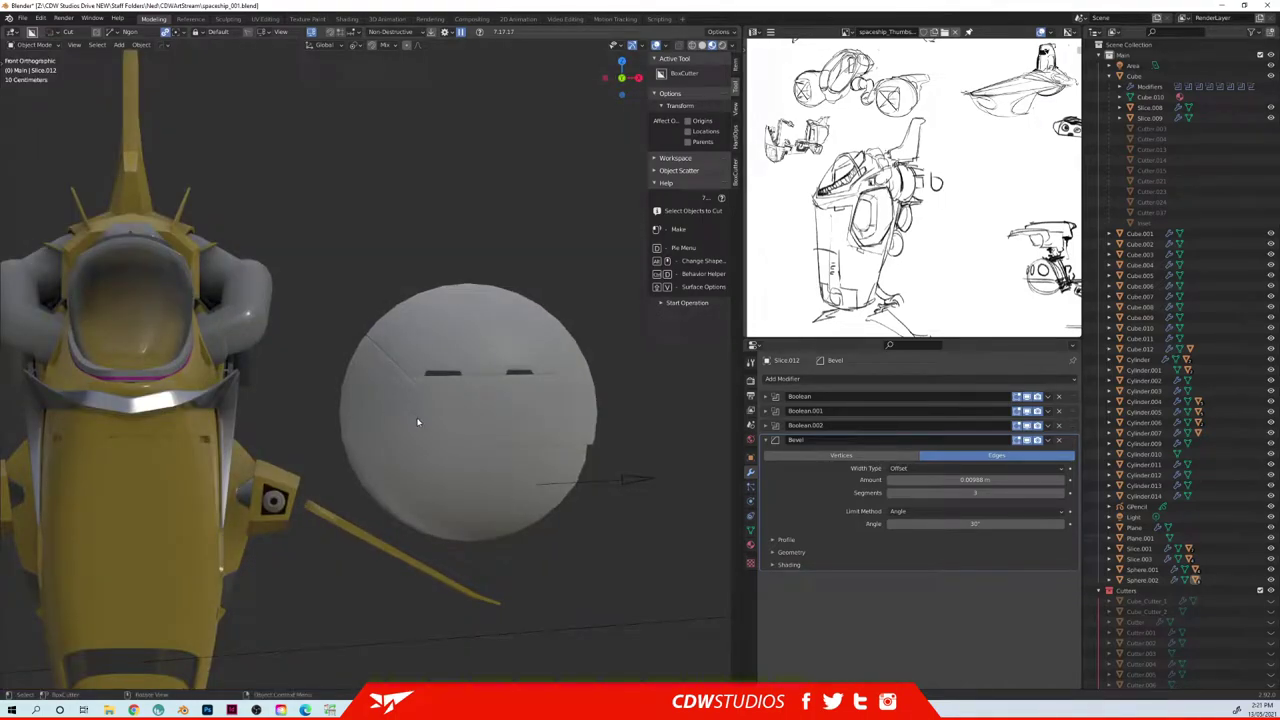
# - Link the metal material of the canopy's front trim to the sphere's middle band
pyautogui.click(385, 423)
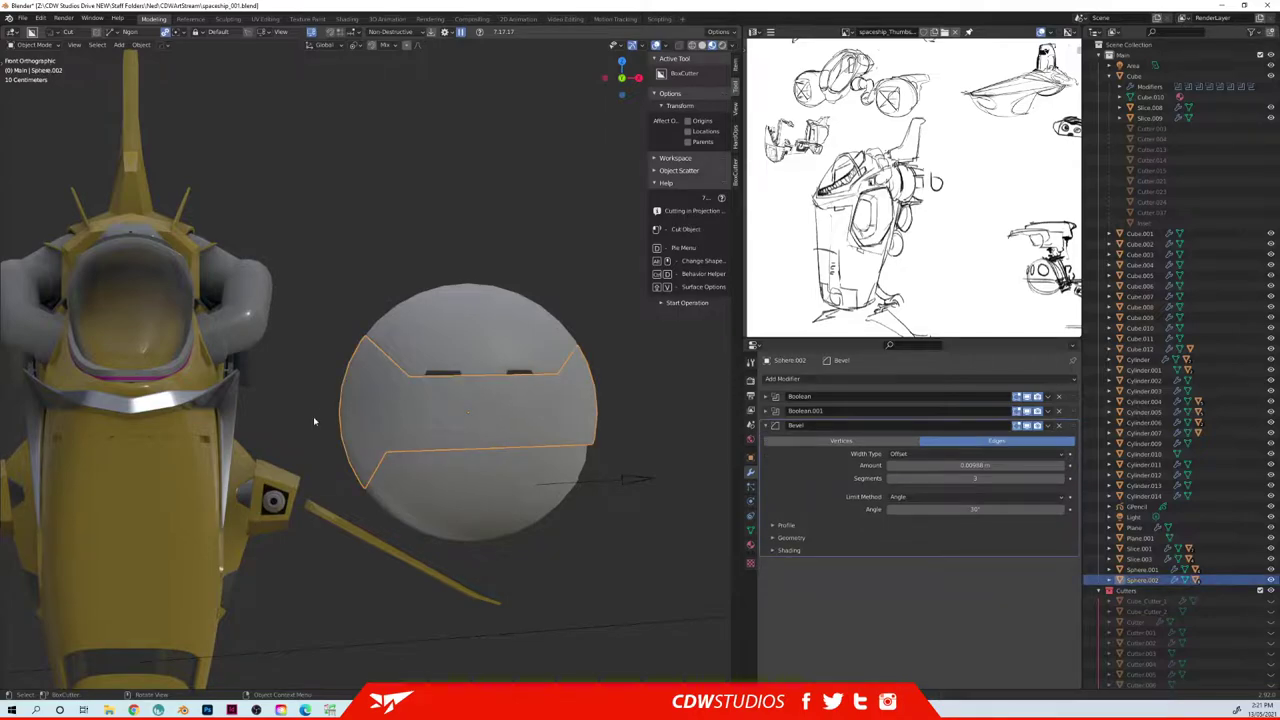
pyautogui.moveTo(575, 396); pyautogui.dragTo(419, 453, button='middle')
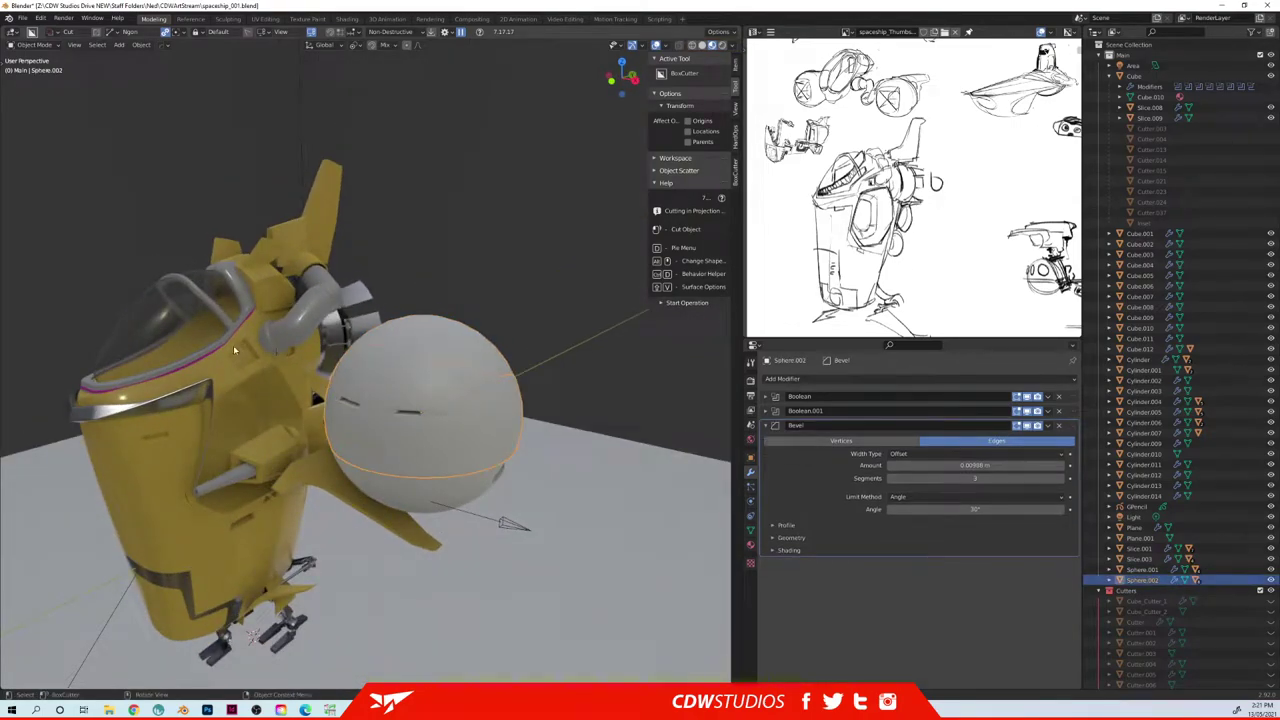
pyautogui.keyDown('shift'); pyautogui.click(126, 412); pyautogui.keyUp('shift')
pyautogui.hotkey('ctrl', 'l')
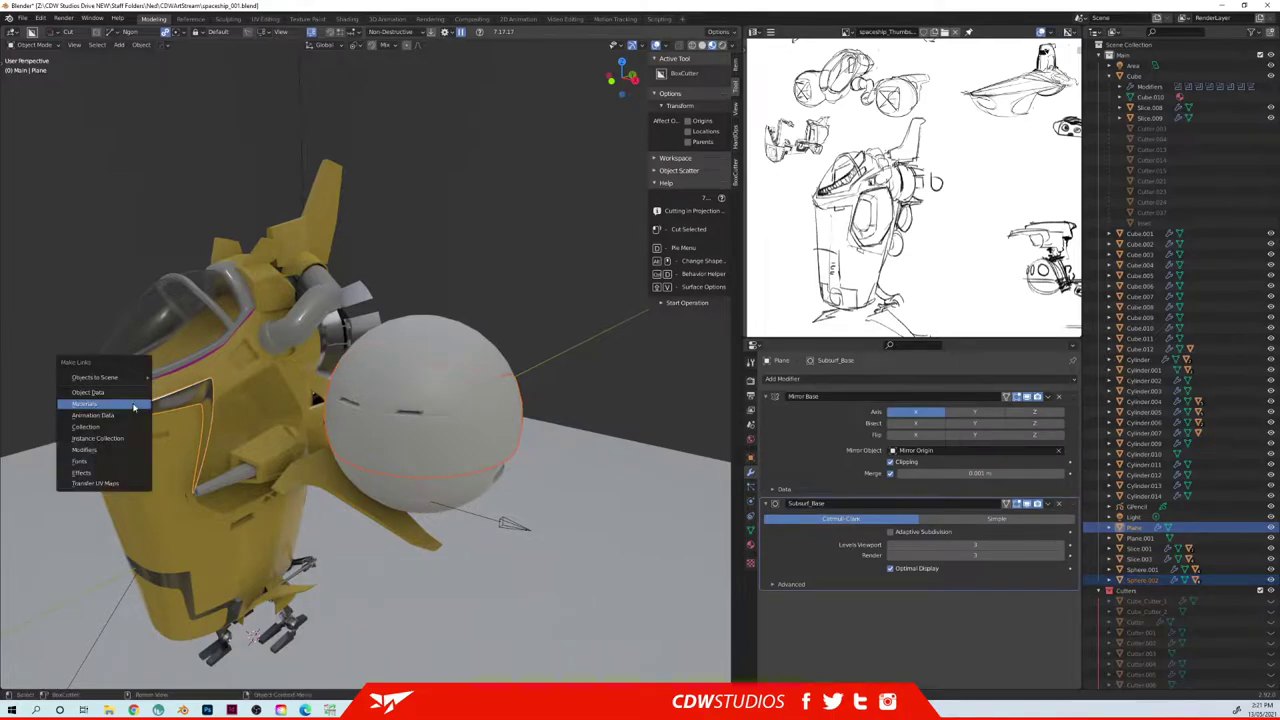
pyautogui.click(134, 407)
pyautogui.click(491, 278)
# - Link the yellow hull material to the sphere's upper and lower slices
pyautogui.moveTo(491, 280); pyautogui.dragTo(340, 310, button='middle')
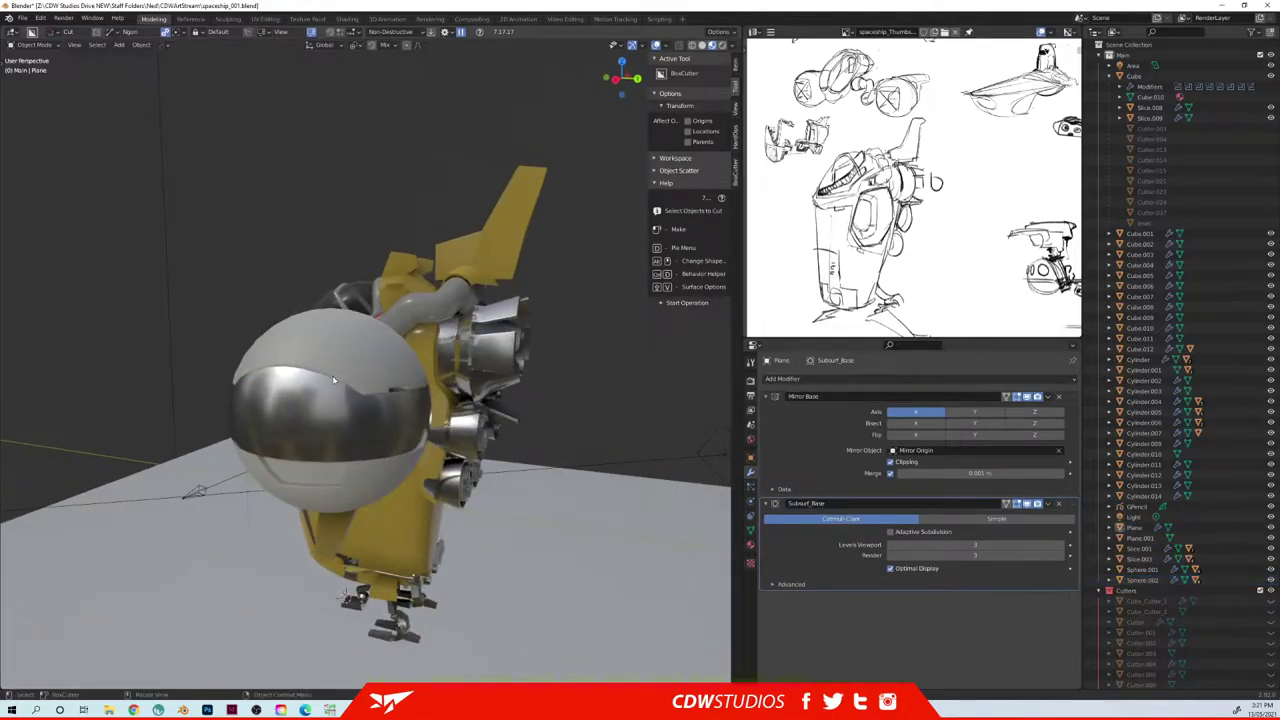
pyautogui.click(332, 377)
pyautogui.keyDown('shift'); pyautogui.click(363, 480); pyautogui.keyUp('shift')
pyautogui.moveTo(370, 480); pyautogui.dragTo(366, 463, button='middle')
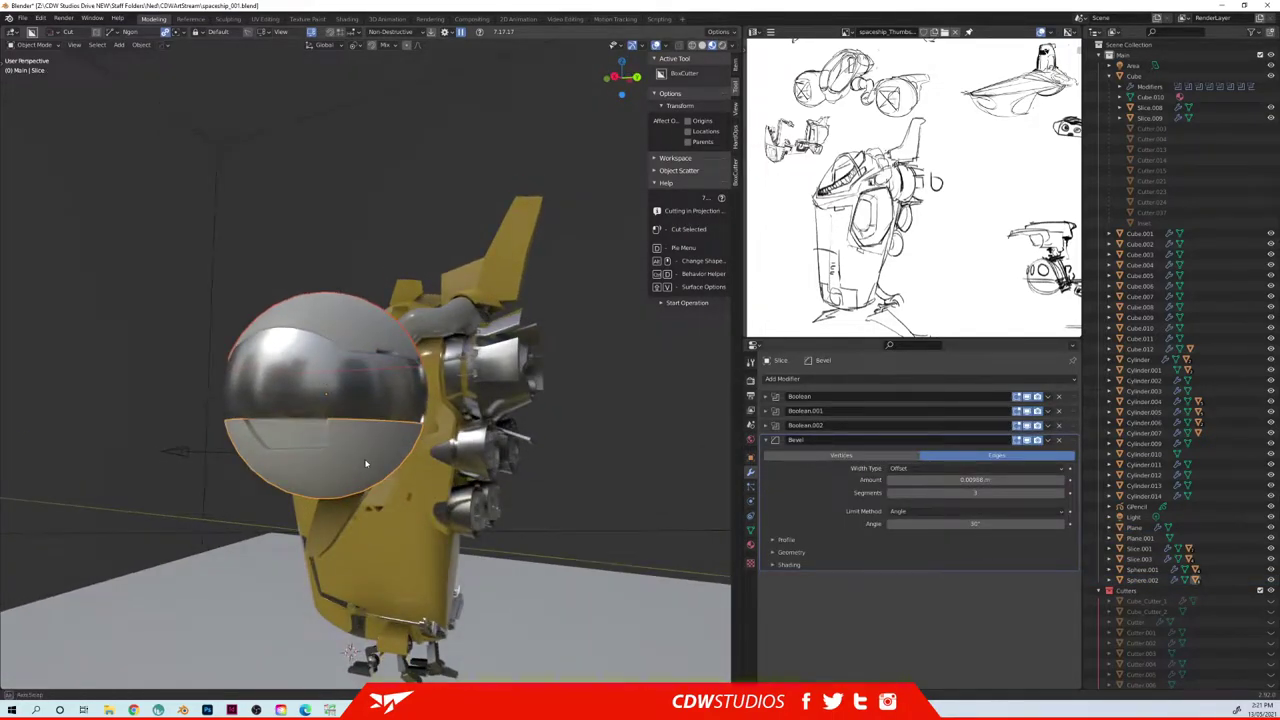
pyautogui.keyDown('shift'); pyautogui.click(424, 566); pyautogui.keyUp('shift')
pyautogui.hotkey('ctrl', 'l')
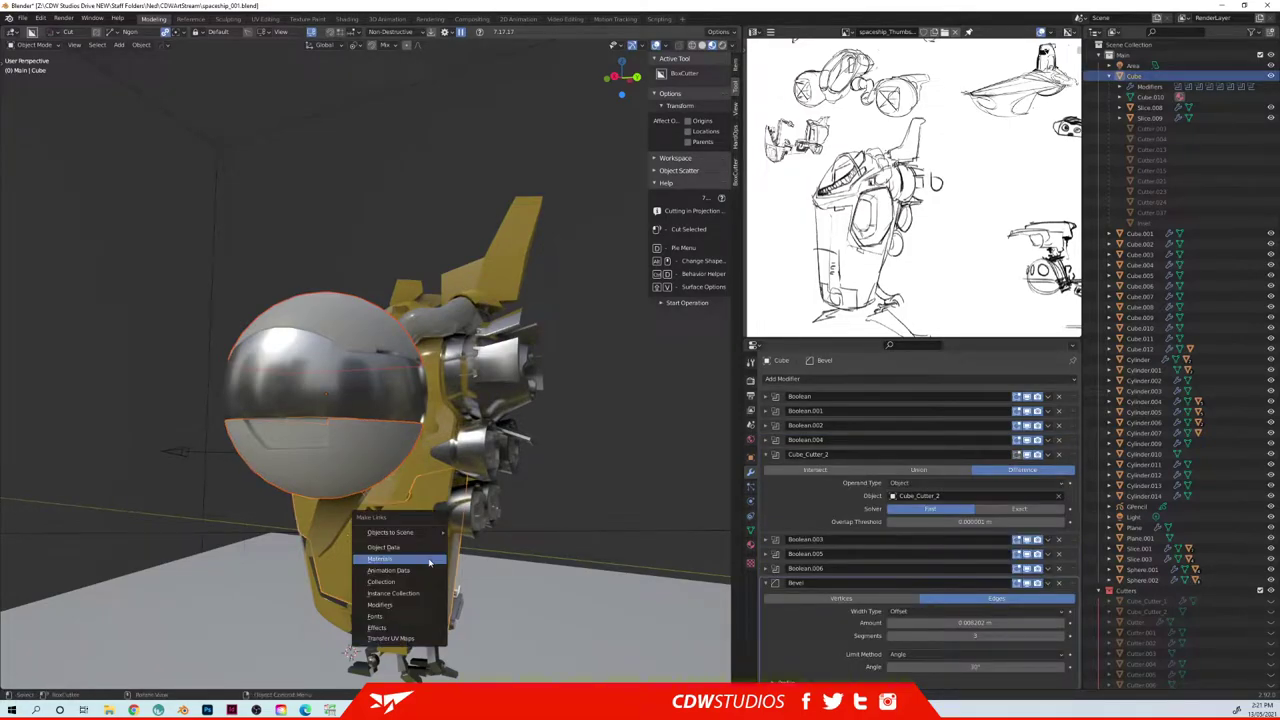
pyautogui.click(429, 563)
# - Assign the magenta trim material to the shallow panel slice in the sphere's lower part
pyautogui.moveTo(265, 379); pyautogui.dragTo(293, 362, button='middle')
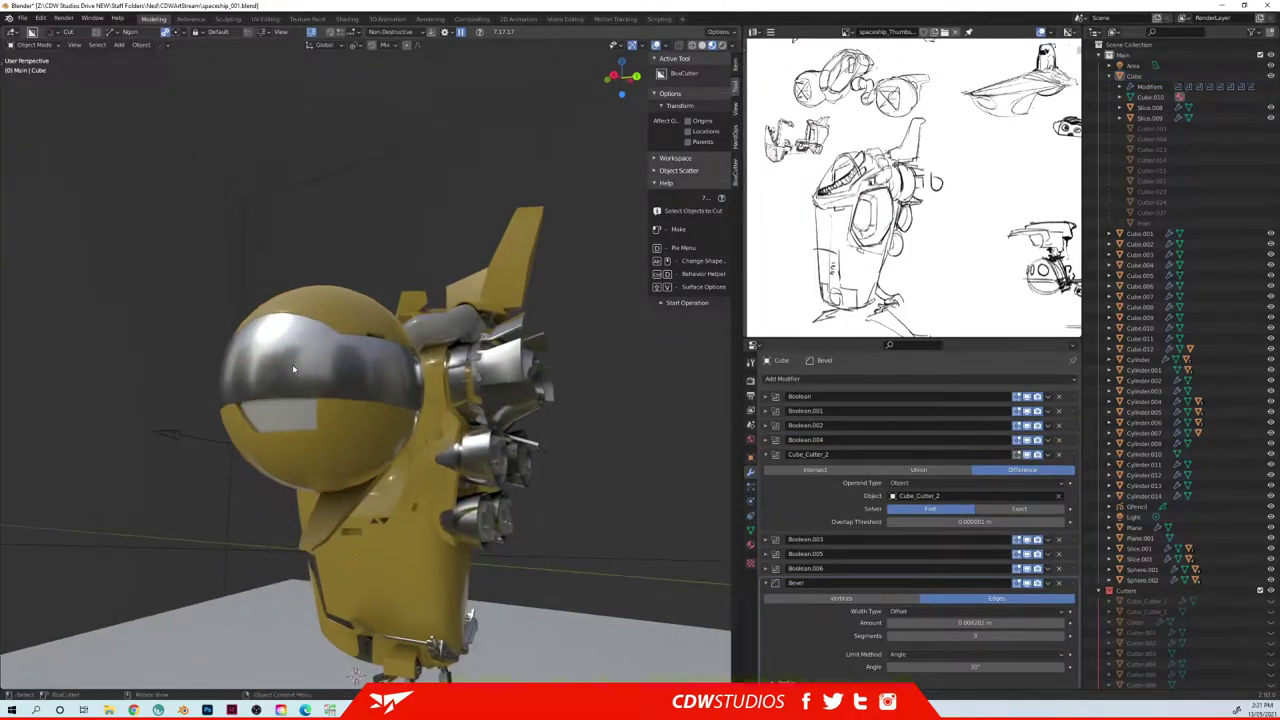
pyautogui.click(278, 420)
pyautogui.moveTo(278, 420); pyautogui.dragTo(396, 415, button='middle')
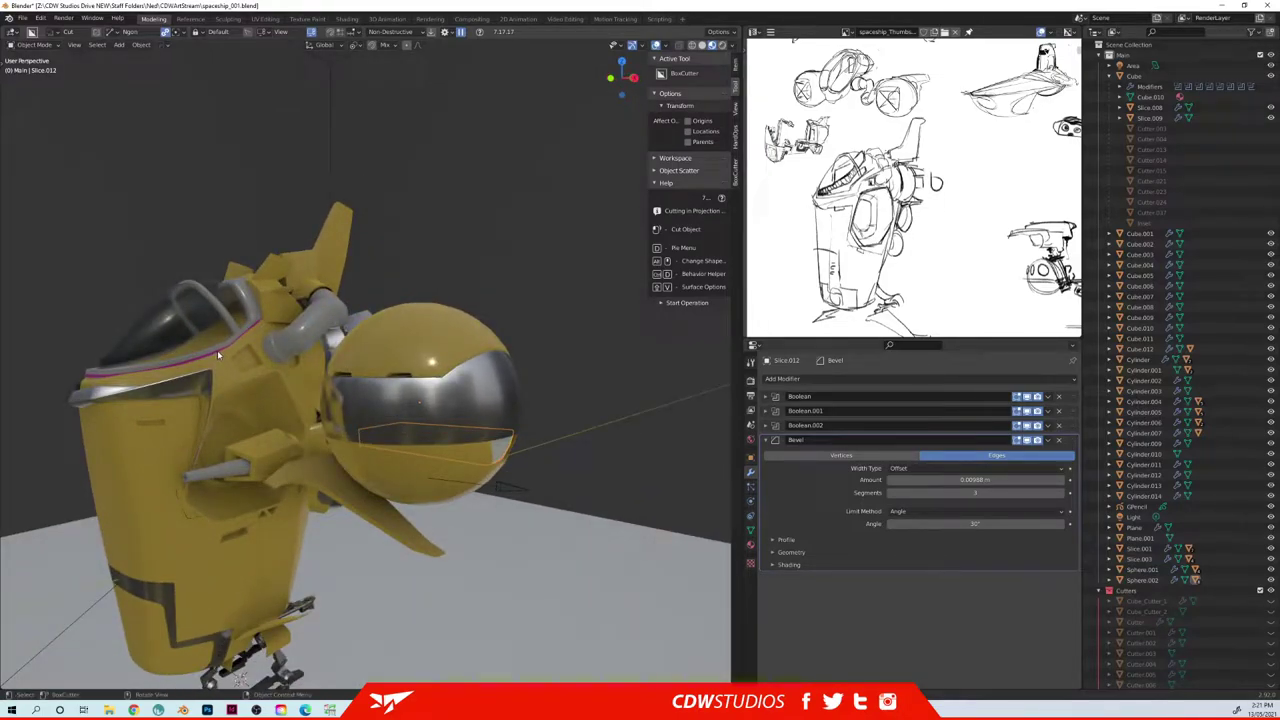
pyautogui.hotkey('alt', 'm')
pyautogui.click(40, 570)
# - Scale the sliced sphere down and move it into the socket on the hull's side behind the gun mount
pyautogui.moveTo(470, 310); pyautogui.dragTo(511, 327, button='middle')
pyautogui.click(465, 355)
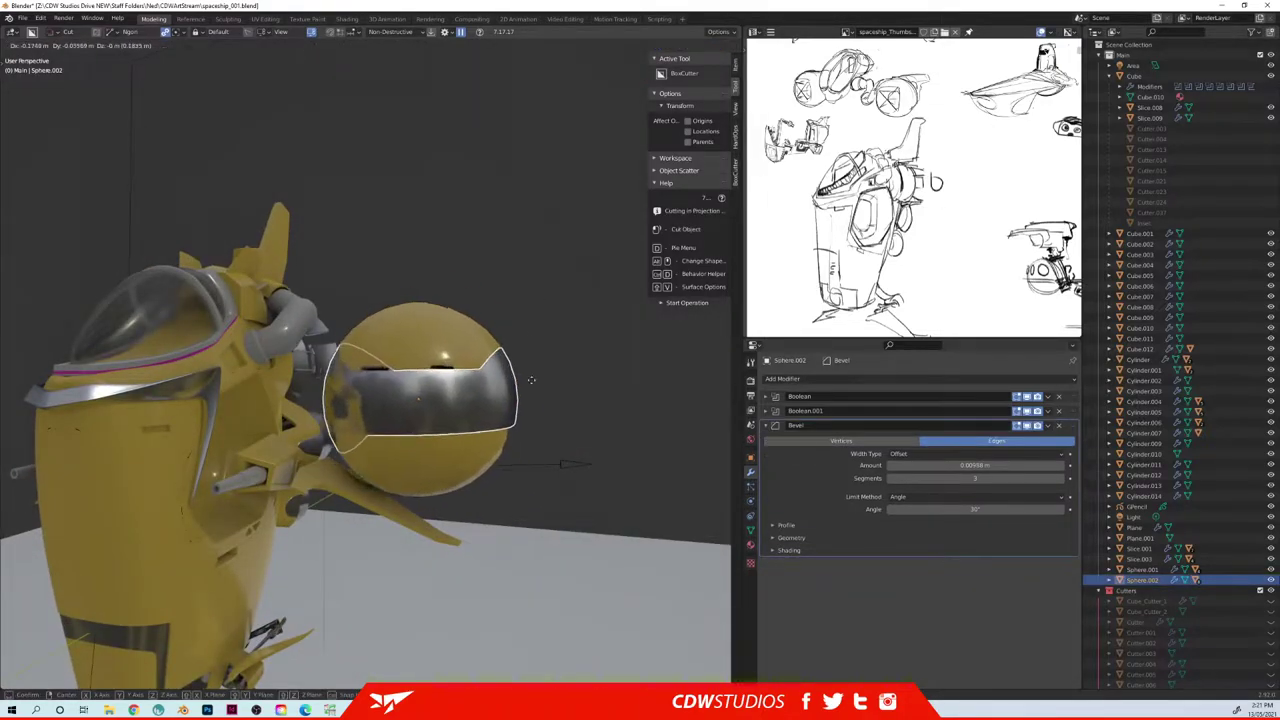
pyautogui.press('s')
pyautogui.click(508, 354)
pyautogui.moveTo(508, 354); pyautogui.dragTo(411, 342, button='middle')
pyautogui.press('g')
pyautogui.click(351, 401)
pyautogui.moveTo(351, 401); pyautogui.dragTo(498, 403, button='middle')
pyautogui.press('g')
pyautogui.moveTo(265, 418); pyautogui.dragTo(493, 408, button='middle')
pyautogui.click(435, 397)
# - Mirror the sphere's metal middle band across the X axis about the mirror origin
pyautogui.hotkey('alt', 'x')
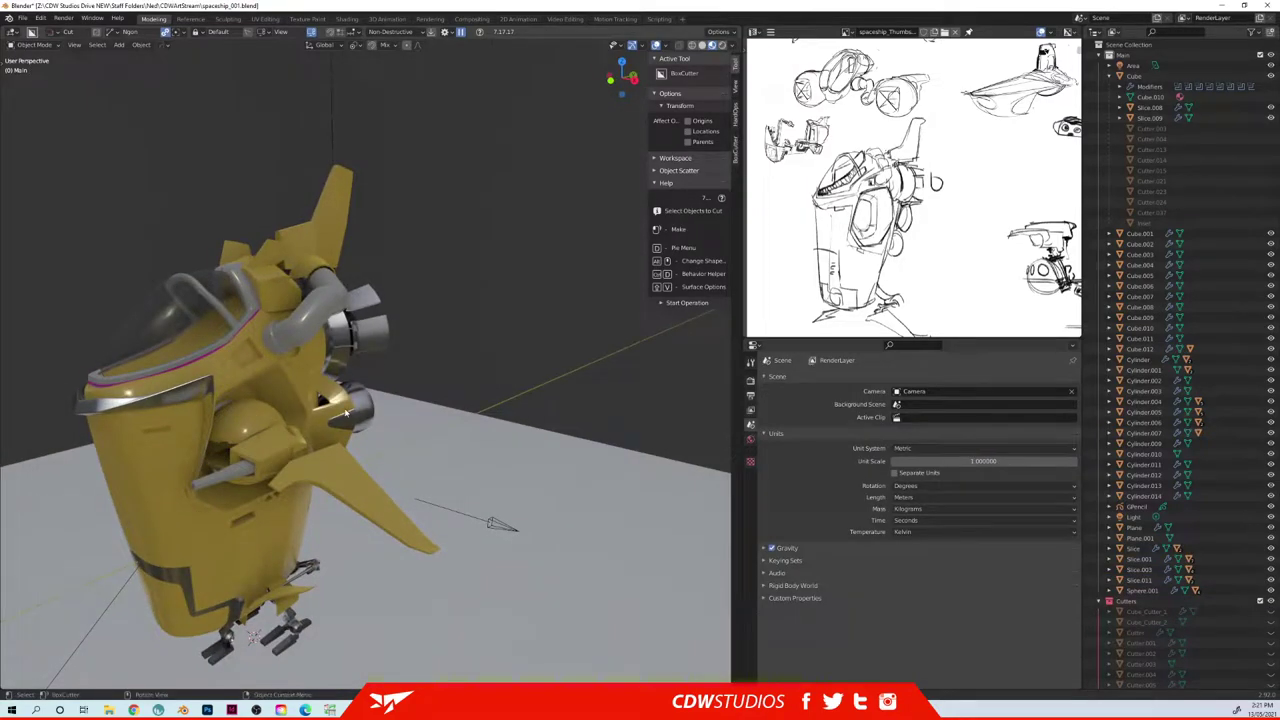
pyautogui.hotkey('alt', 'x')
pyautogui.click(364, 388)
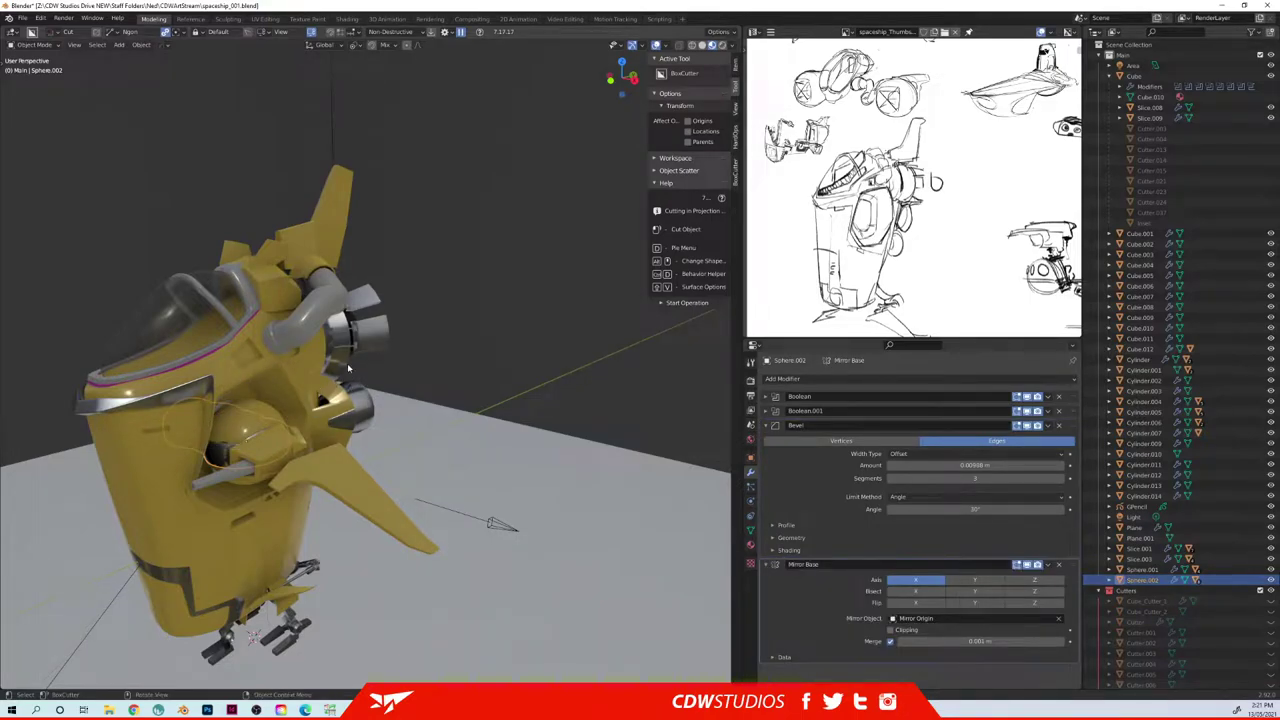
# - Select the sphere's upper and lower slices together and apply a Live Mirror
pyautogui.moveTo(425, 172); pyautogui.dragTo(264, 385, button='middle')
pyautogui.click(266, 438)
pyautogui.click(227, 415)
pyautogui.click(228, 419)
pyautogui.keyDown('shift'); pyautogui.click(221, 489); pyautogui.keyUp('shift')
pyautogui.moveTo(222, 487); pyautogui.dragTo(246, 532, button='middle')
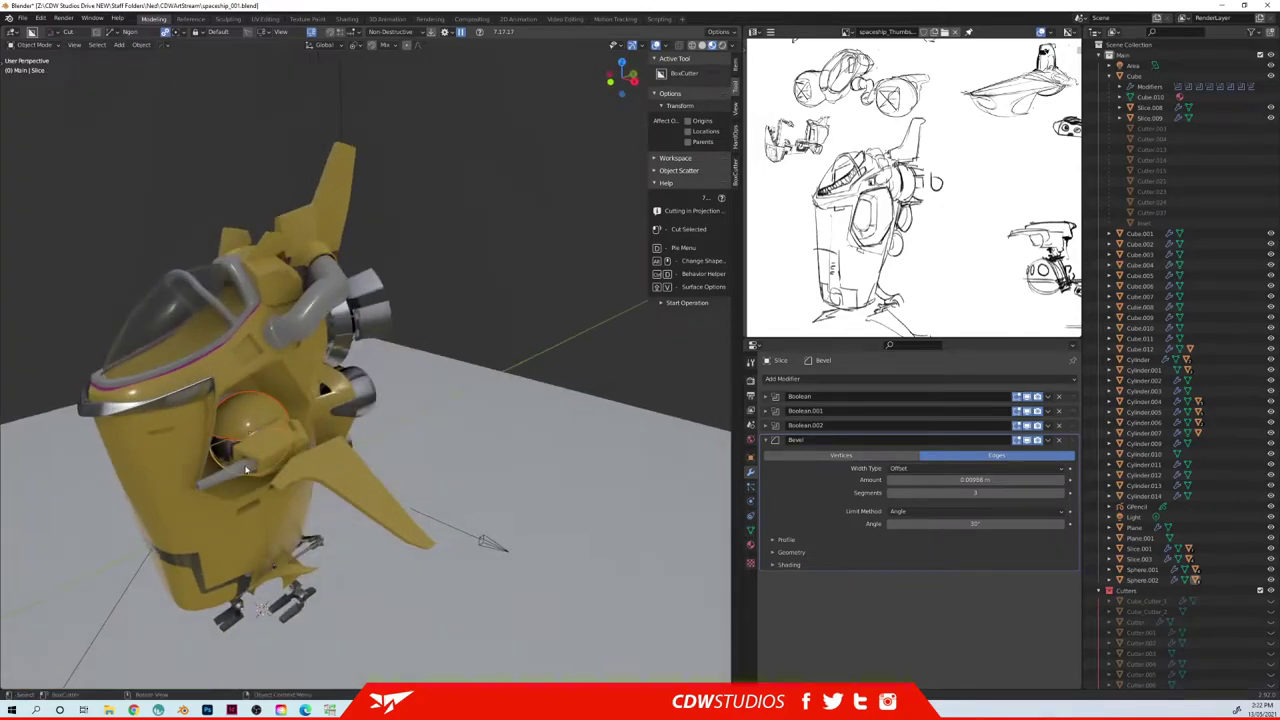
pyautogui.scroll(3, 252, 456)
pyautogui.hotkey('alt', 'x')
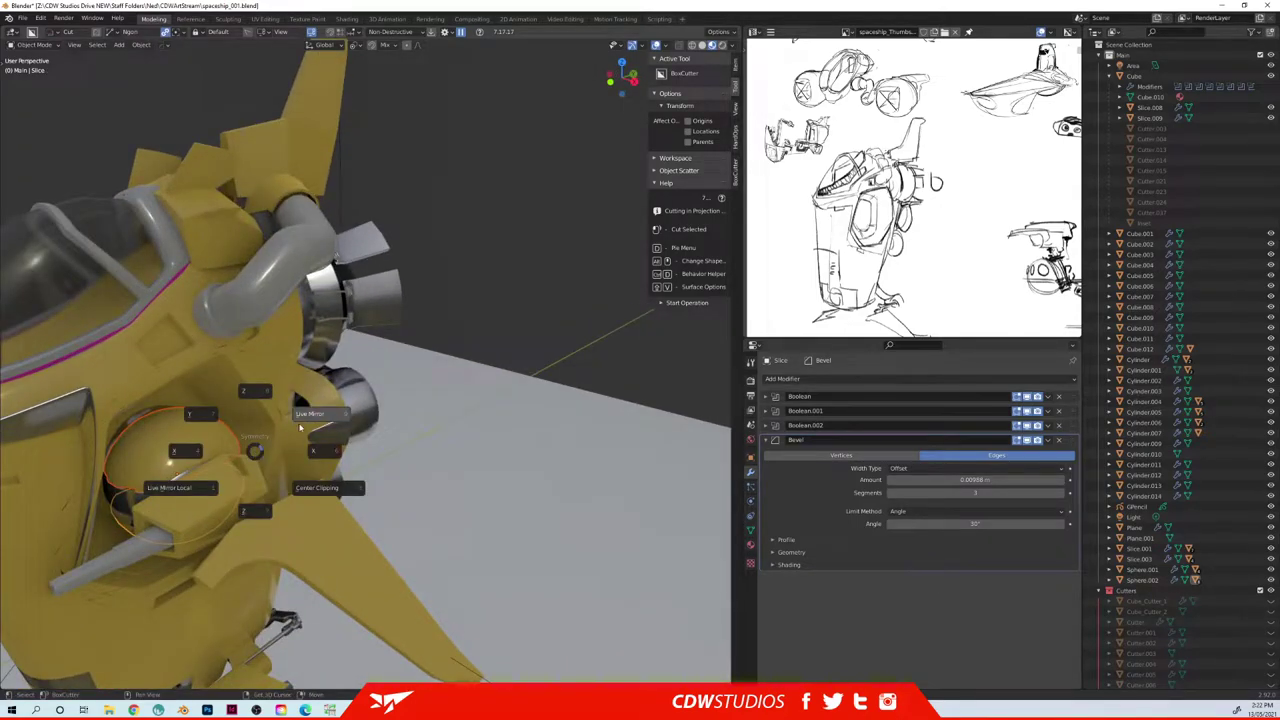
pyautogui.click(293, 387)
# - Apply Live Mirror separately to the remaining sphere slices so each has its own copy across the ship
pyautogui.moveTo(293, 385); pyautogui.dragTo(236, 322, button='middle')
pyautogui.click(252, 452)
pyautogui.hotkey('alt', 'x')
pyautogui.click(265, 435)
pyautogui.click(236, 495)
pyautogui.hotkey('alt', 'x')
pyautogui.click(277, 465)
pyautogui.moveTo(277, 458); pyautogui.dragTo(235, 485, button='middle')
# - Hide the gun mount that covers the front of the sphere
pyautogui.click(265, 454)
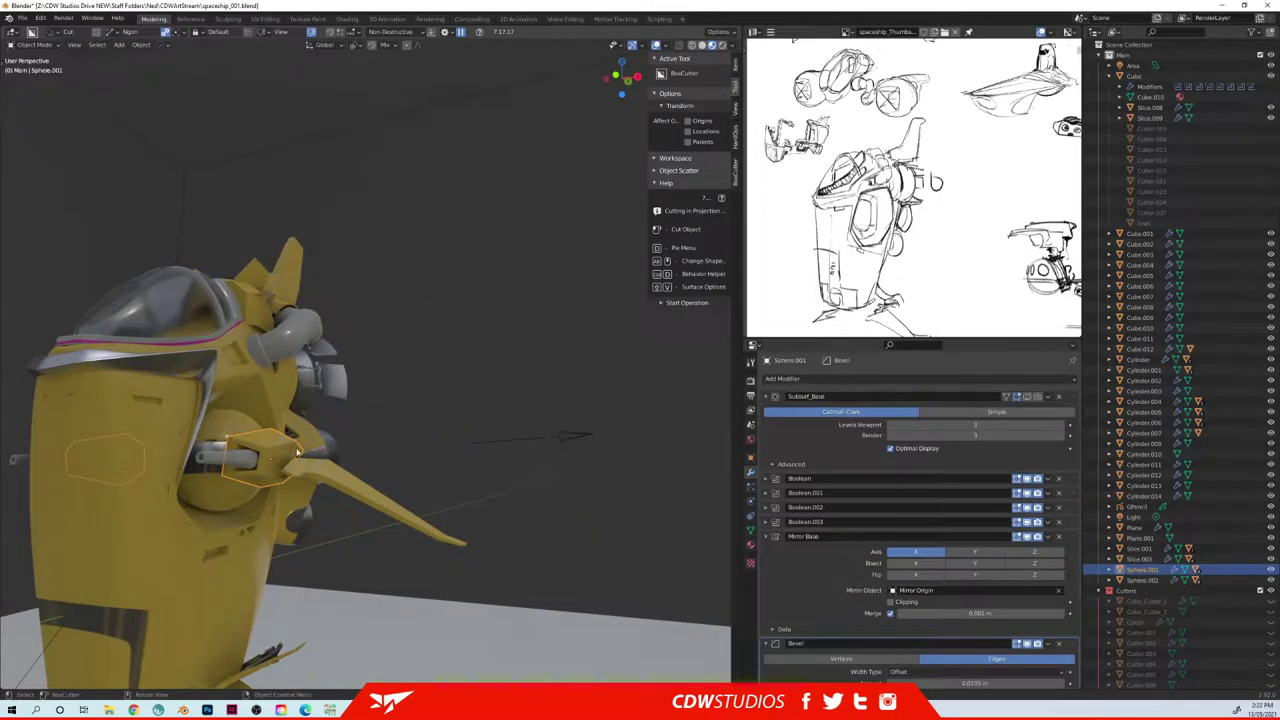
pyautogui.moveTo(296, 451); pyautogui.dragTo(268, 474, button='middle')
pyautogui.click(273, 479)
pyautogui.press('h')
pyautogui.scroll(-4, 375, 470)
# - Mirror the sphere's shallow panel slice across the X axis with Live Mirror and unhide the hidden objects
pyautogui.click(264, 484)
pyautogui.click(266, 475)
pyautogui.hotkey('alt', 'x')
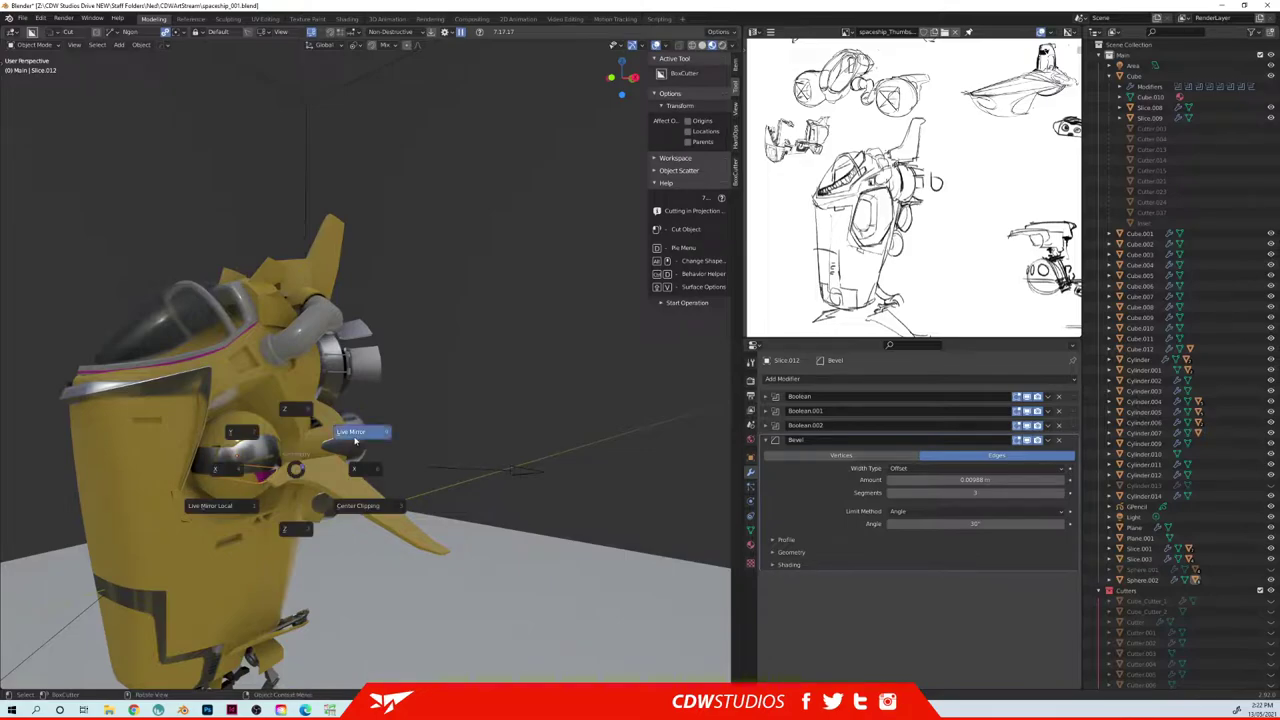
pyautogui.click(352, 436)
pyautogui.moveTo(429, 375)
pyautogui.mouseDown(button='middle')
pyautogui.moveTo(543, 370)
pyautogui.moveTo(515, 380)
pyautogui.moveTo(364, 332)
pyautogui.moveTo(446, 357)
pyautogui.moveTo(425, 355)
pyautogui.mouseUp(button='middle')
pyautogui.hotkey('alt', 'h')
pyautogui.hotkey('alt', 'a')
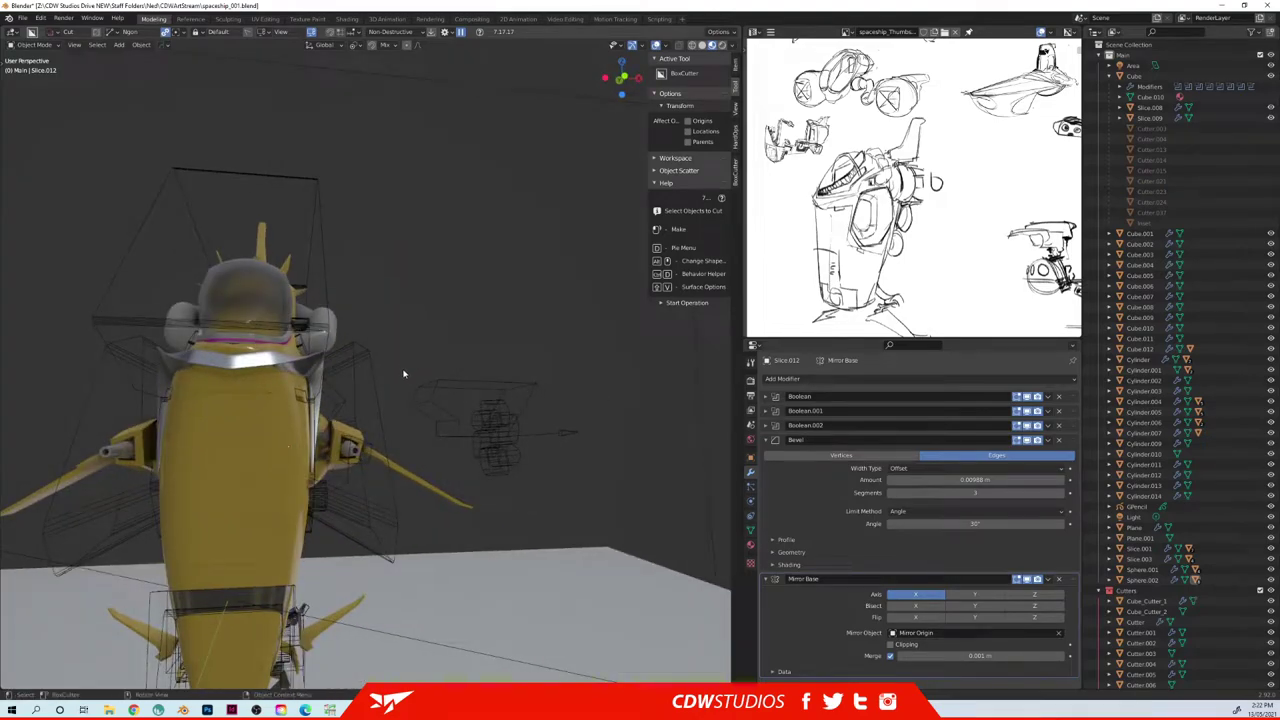
# - Select the curved pipe beside the canopy and hide the cutter objects again
pyautogui.moveTo(388, 294); pyautogui.dragTo(293, 392, button='middle')
pyautogui.scroll(2, 403, 351)
pyautogui.click(416, 395)
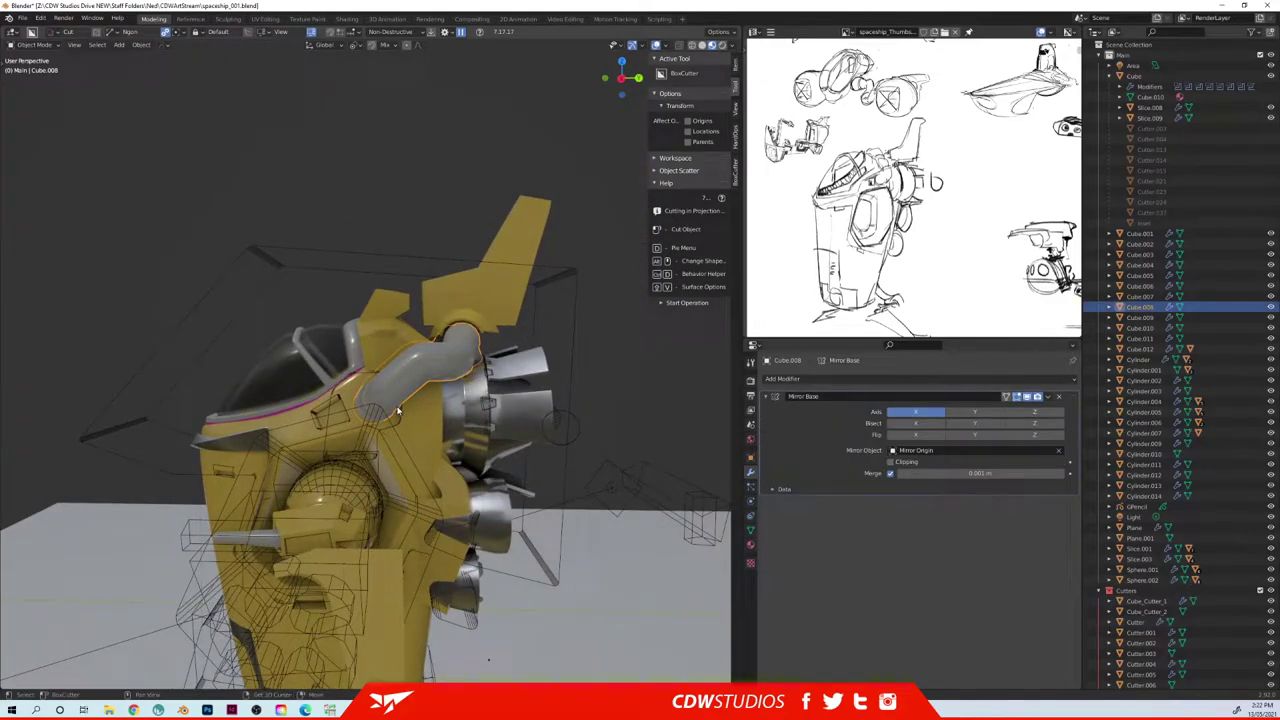
pyautogui.click(465, 407)
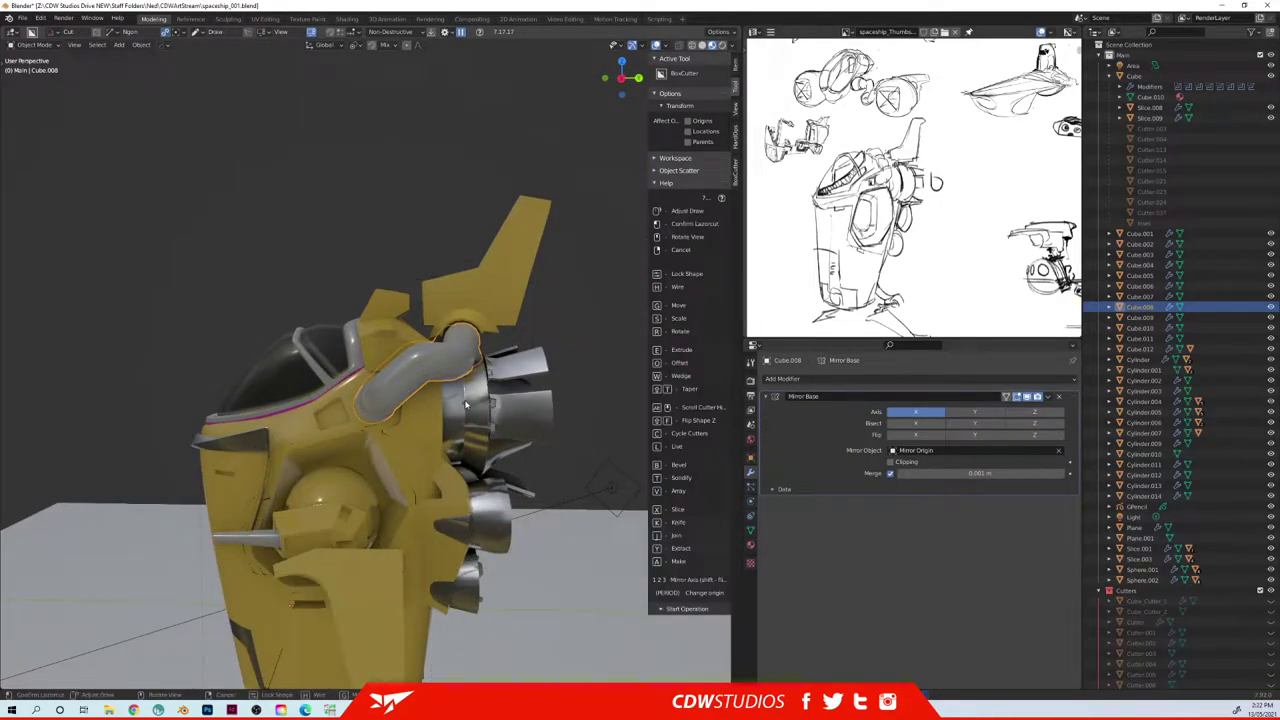
pyautogui.click(494, 290)
pyautogui.rightClick(503, 451)
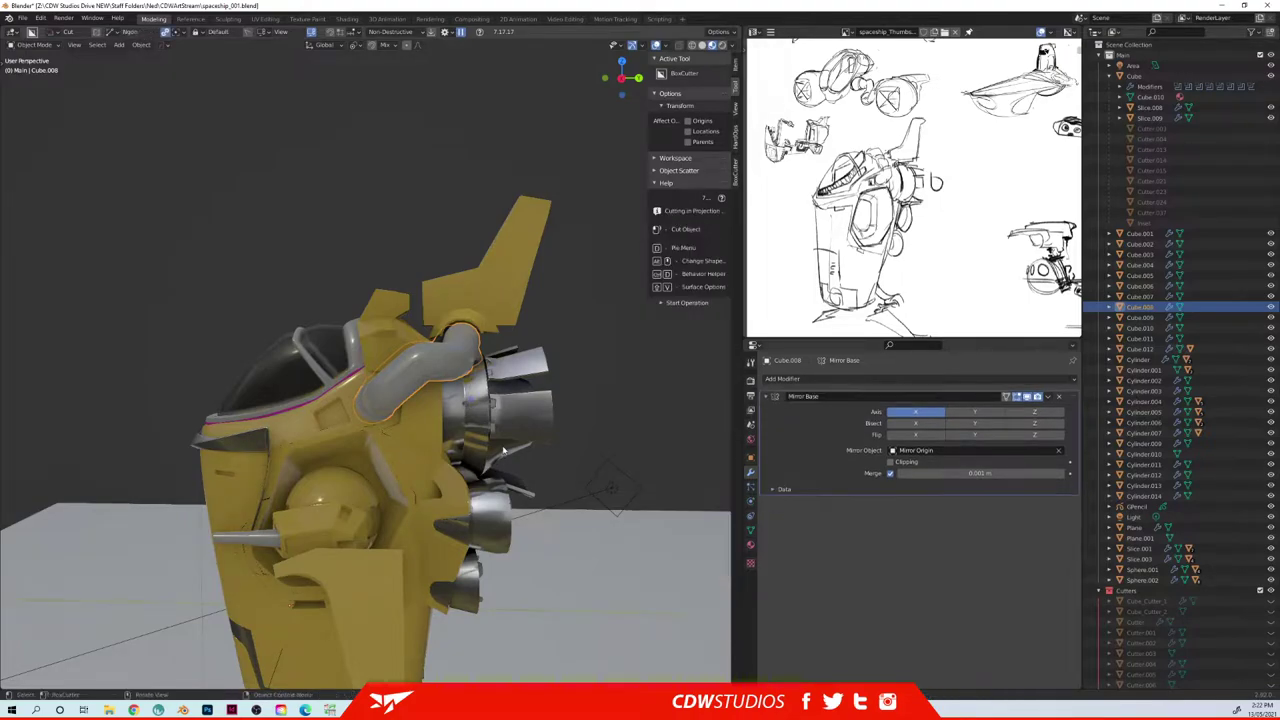
# - Switch to the HardOps tool and link the engine cylinder's metal material to the curved pipe
pyautogui.hotkey('alt', 'w')
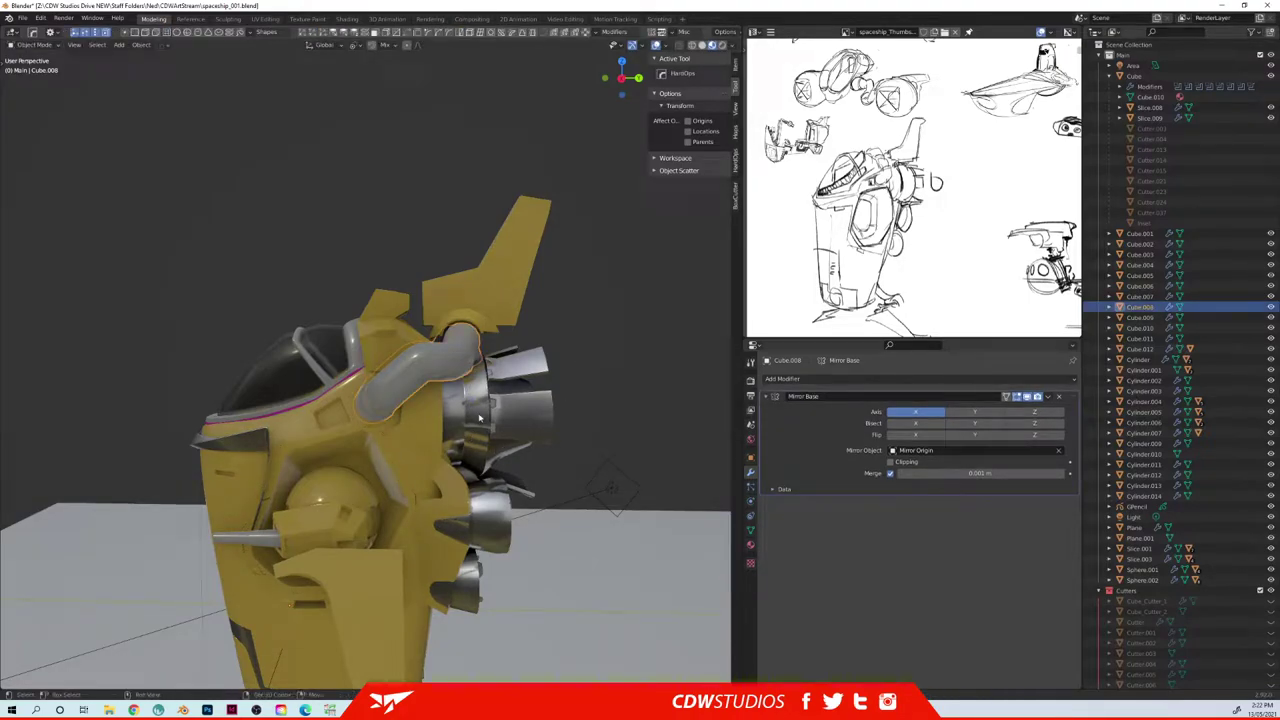
pyautogui.click(478, 418)
pyautogui.hotkey('ctrl', 'l')
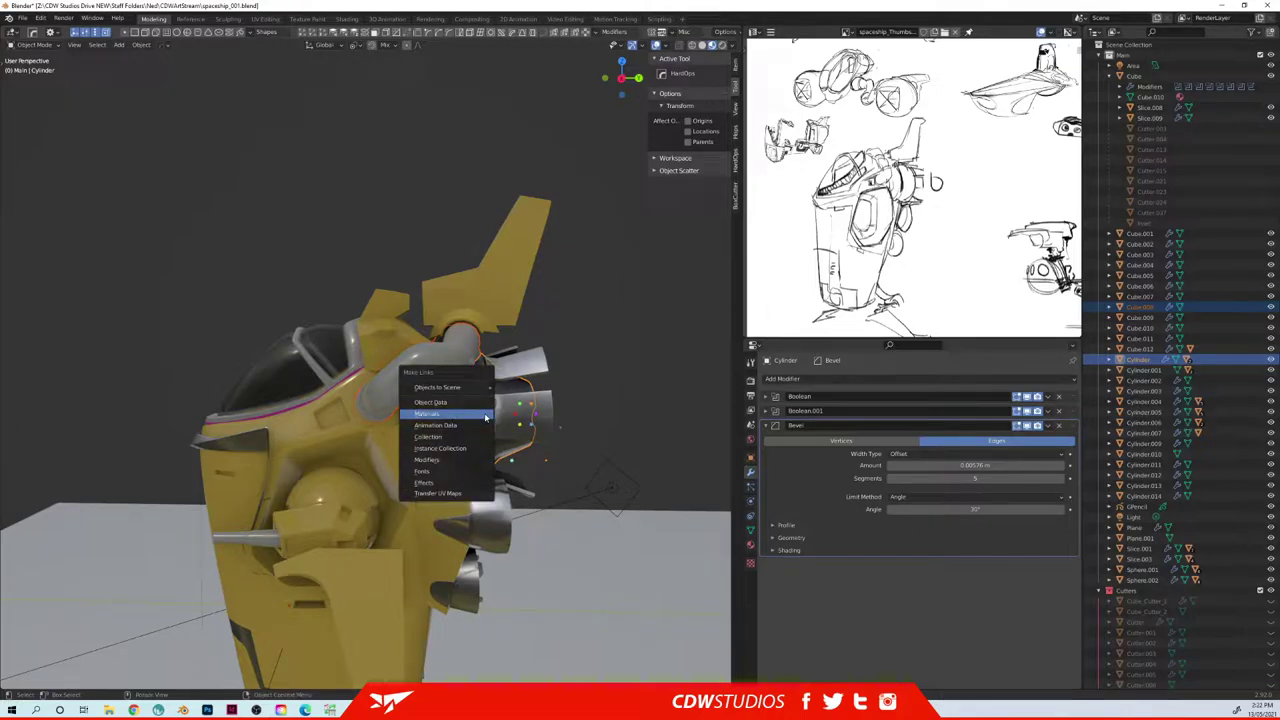
pyautogui.click(486, 418)
pyautogui.click(657, 297)
pyautogui.moveTo(425, 352); pyautogui.dragTo(496, 380, button='middle')
pyautogui.scroll(3, 498, 381)
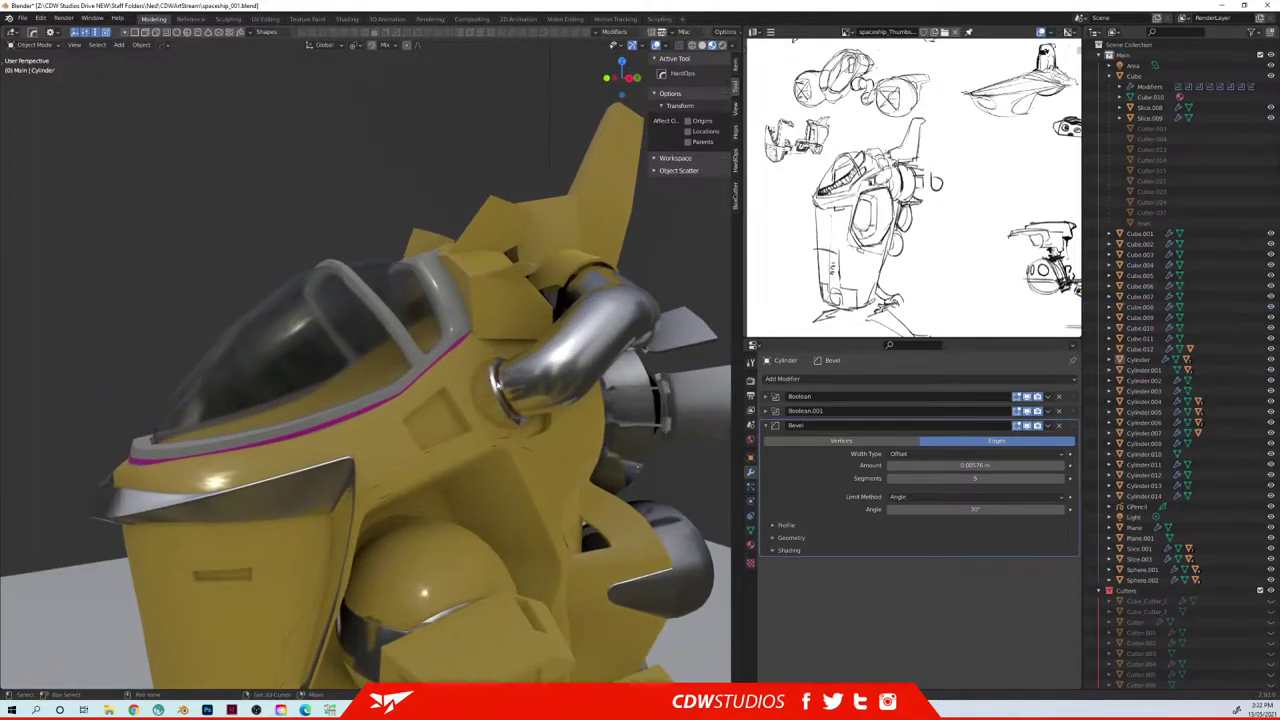
# - Examine the metal pipe and the whole ship from the front and several other angles
pyautogui.click(493, 421)
pyautogui.moveTo(507, 432); pyautogui.dragTo(377, 320, button='middle')
pyautogui.scroll(-4, 454, 347)
pyautogui.scroll(4, 354, 397)
pyautogui.press('KP_1')
pyautogui.moveTo(497, 377); pyautogui.dragTo(367, 372, button='middle')
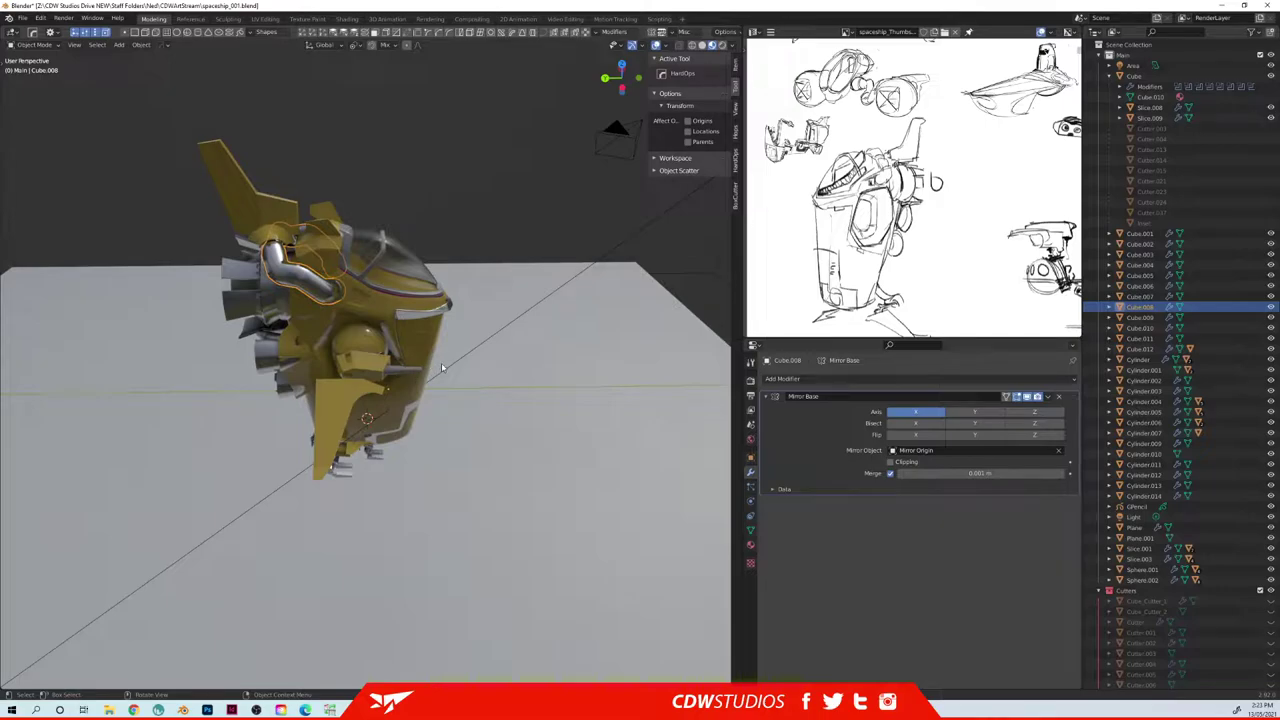
pyautogui.moveTo(493, 213); pyautogui.dragTo(401, 349, button='middle')
# - Adjust the ring of faces around the top pole of the sphere's upper slice in Edit Mode
pyautogui.click(370, 340)
pyautogui.scroll(4, 395, 354)
pyautogui.press('Tab')
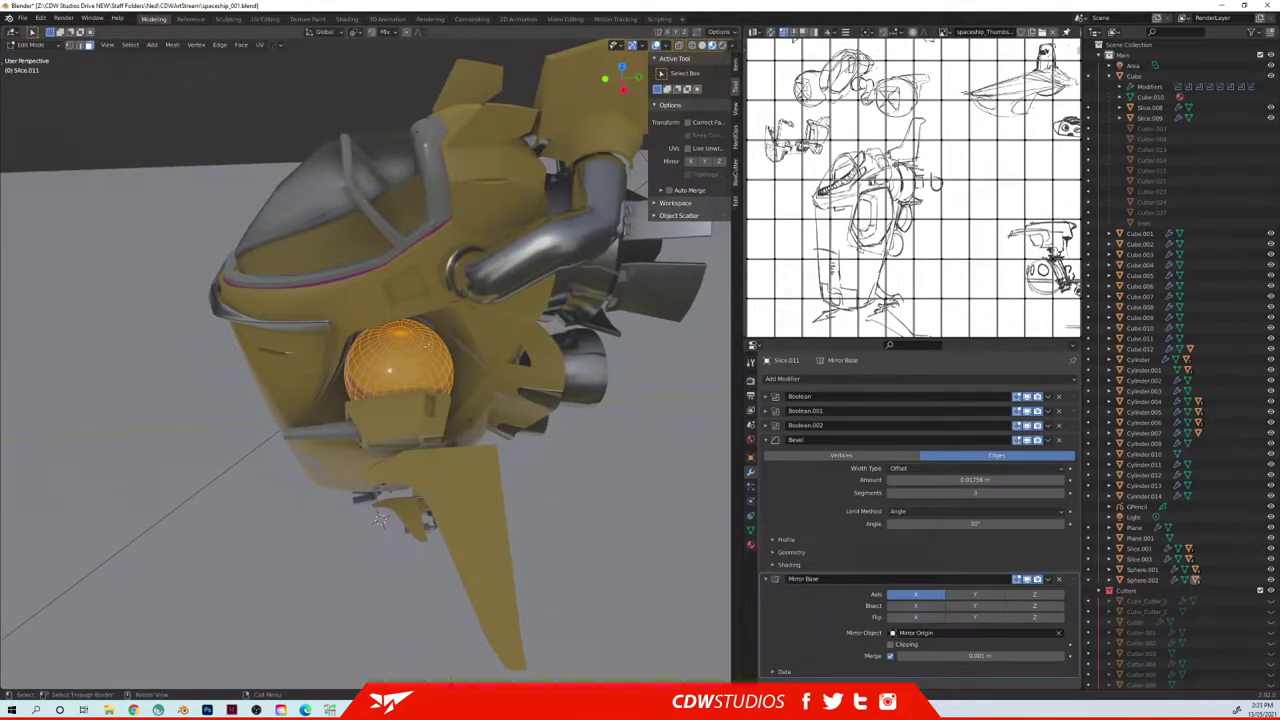
pyautogui.keyDown('alt'); pyautogui.click(412, 356); pyautogui.keyUp('alt')
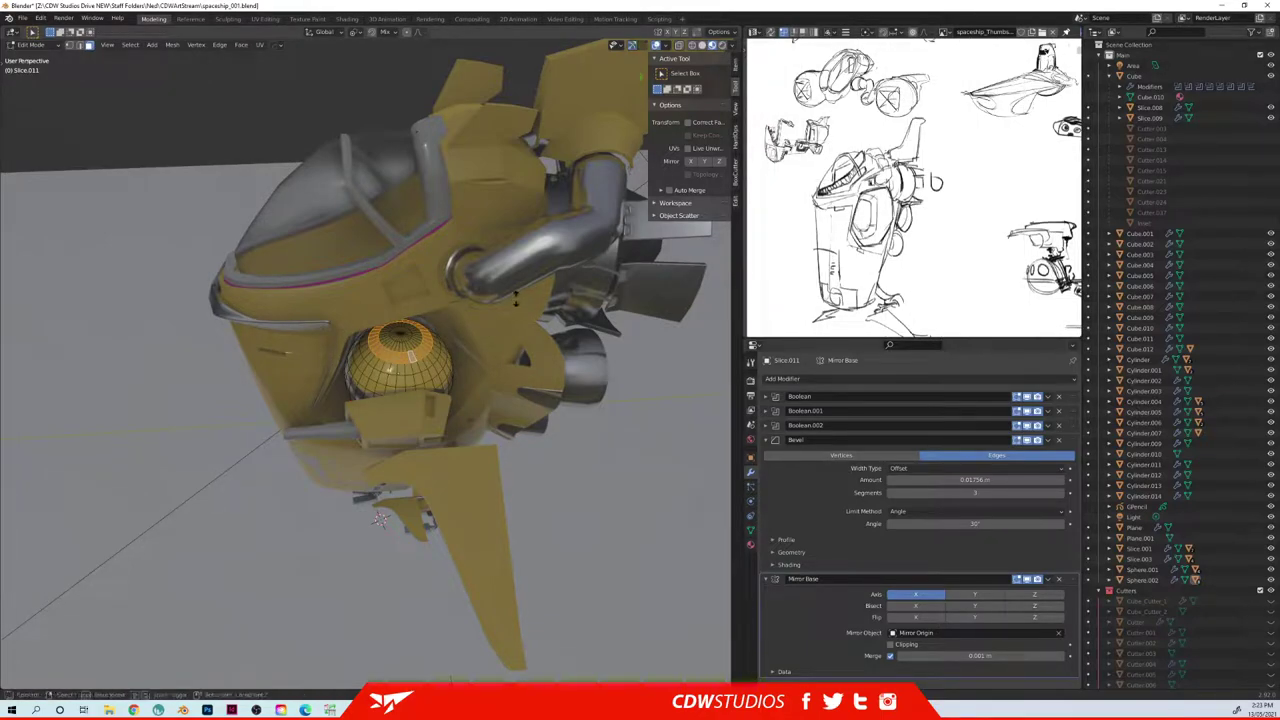
pyautogui.click(511, 303)
pyautogui.press('Tab')
# - Apply a level 3 Subdivision Surface to the mirrored part Cube.005
pyautogui.moveTo(474, 400); pyautogui.dragTo(478, 296, button='middle')
pyautogui.moveTo(454, 182); pyautogui.dragTo(336, 231, button='middle')
pyautogui.scroll(6, 459, 243)
pyautogui.scroll(-6, 406, 300)
pyautogui.click(437, 295)
pyautogui.hotkey('ctrl', '3')
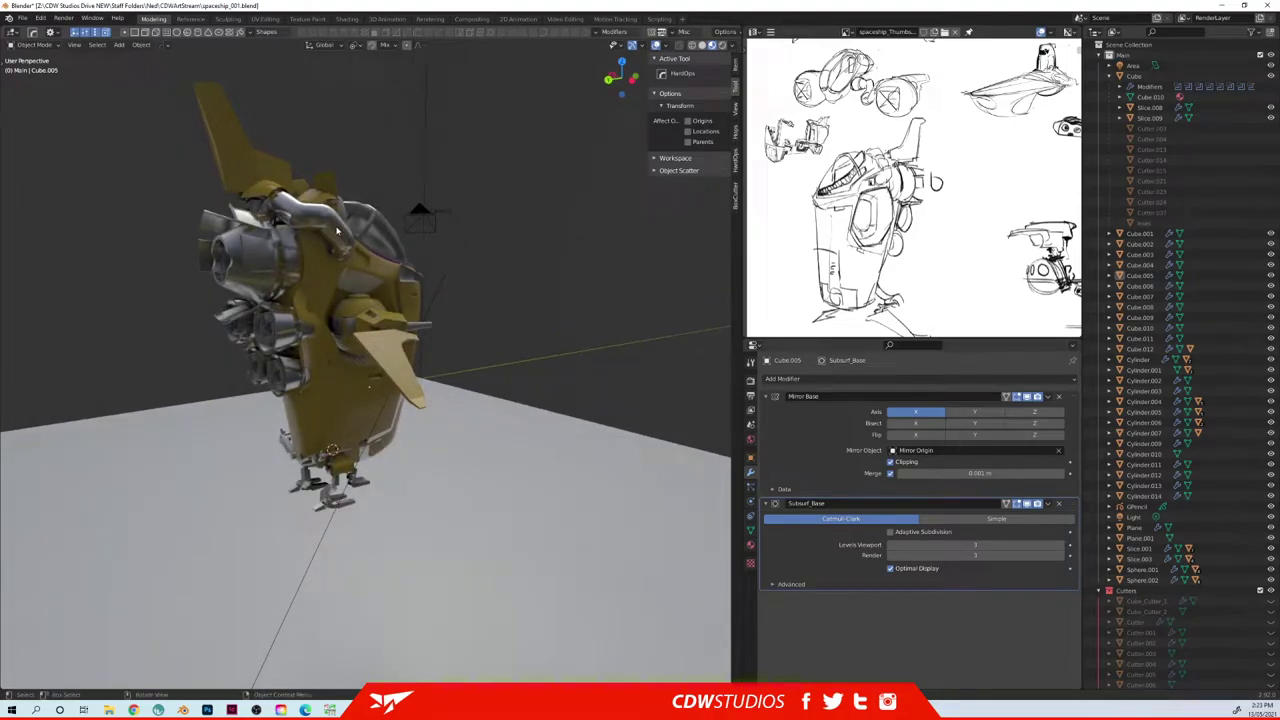
# - Add a level 3 Subdivision Surface to the mirrored side wing below the gun mount
pyautogui.scroll(4, 405, 290)
pyautogui.moveTo(417, 316)
pyautogui.mouseDown(button='middle')
pyautogui.moveTo(408, 290)
pyautogui.moveTo(365, 301)
pyautogui.moveTo(450, 348)
pyautogui.moveTo(426, 304)
pyautogui.mouseUp(button='middle')
pyautogui.scroll(2, 266, 261)
pyautogui.click(397, 325)
pyautogui.scroll(4, 430, 319)
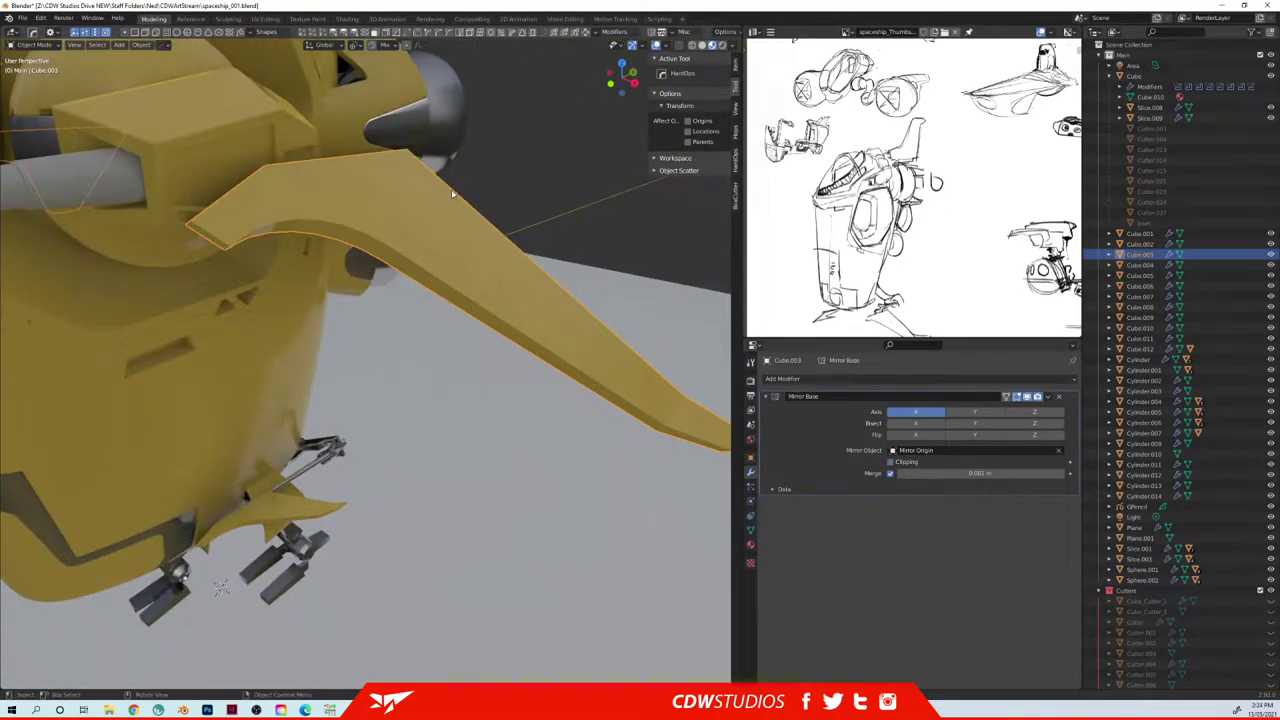
pyautogui.hotkey('ctrl', '3')
pyautogui.scroll(-5, 457, 223)
pyautogui.moveTo(457, 223); pyautogui.dragTo(330, 388, button='middle')
pyautogui.scroll(3, 313, 212)
pyautogui.click(354, 364)
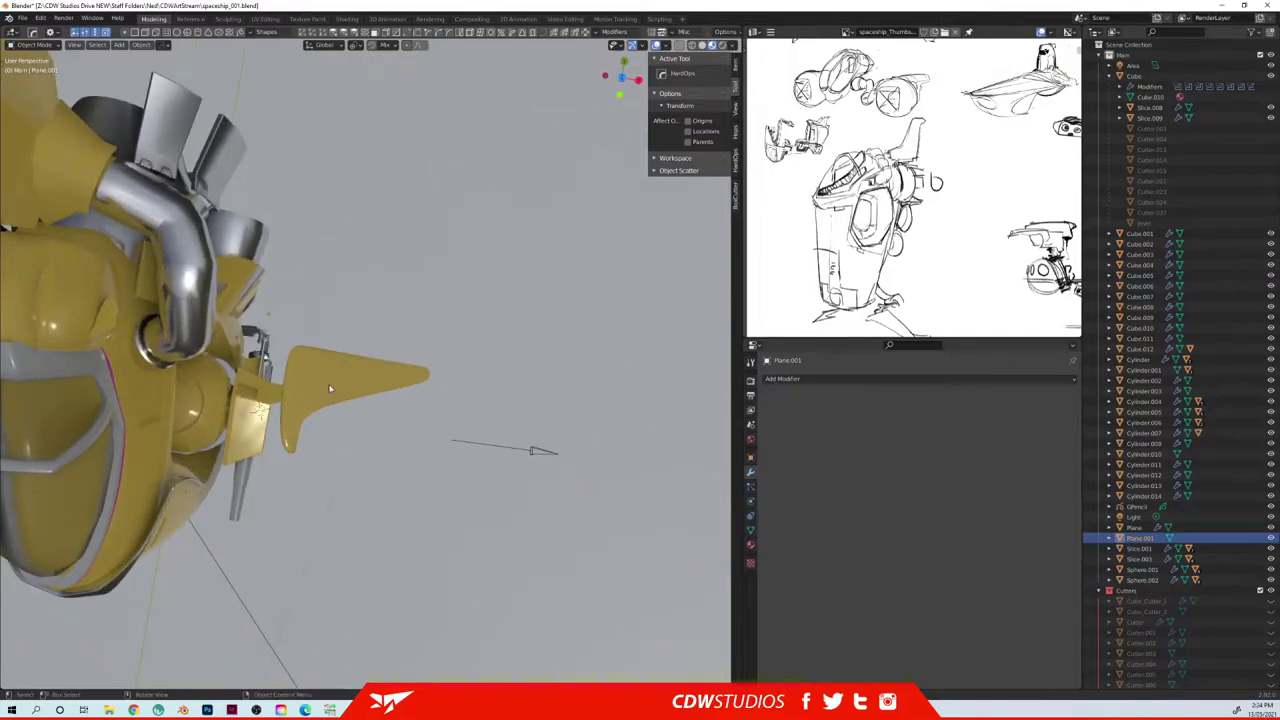
# - Slice a four-sided flap panel out of the side wing's straight trailing edge with a BoxCutter n-gon drawn in top view
pyautogui.click(330, 388)
pyautogui.press('KP_1')
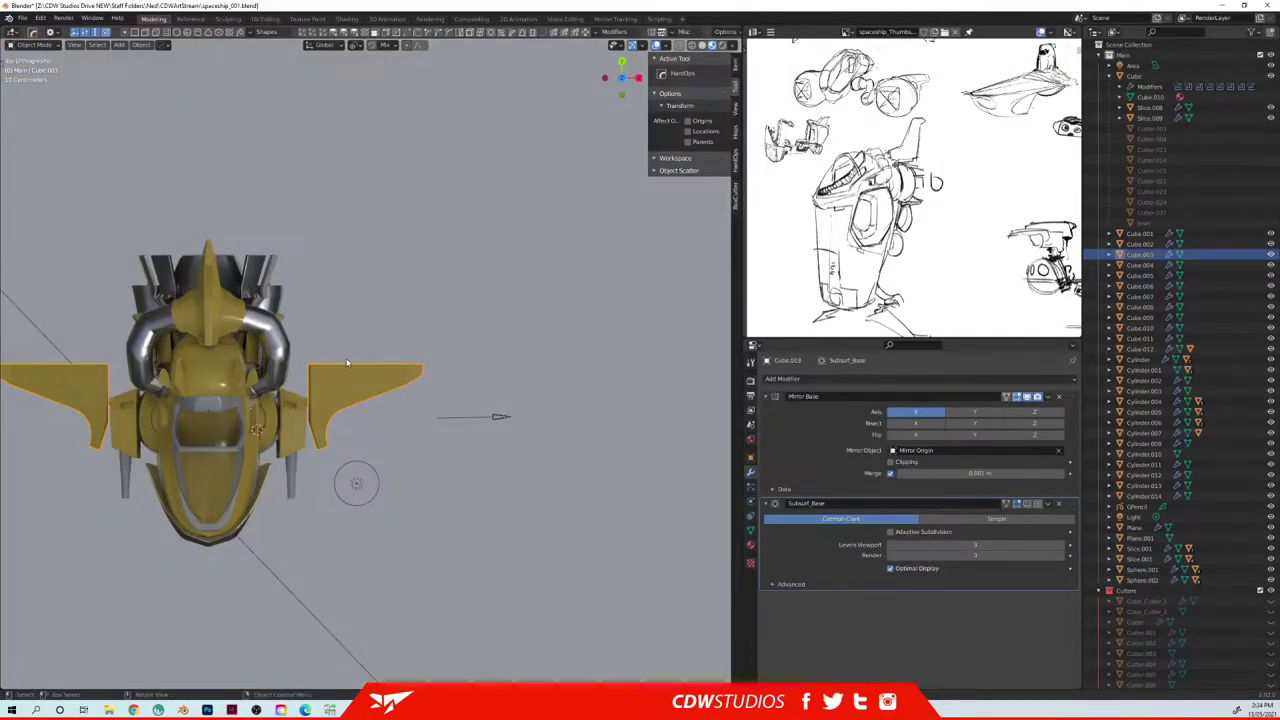
pyautogui.scroll(3, 347, 362)
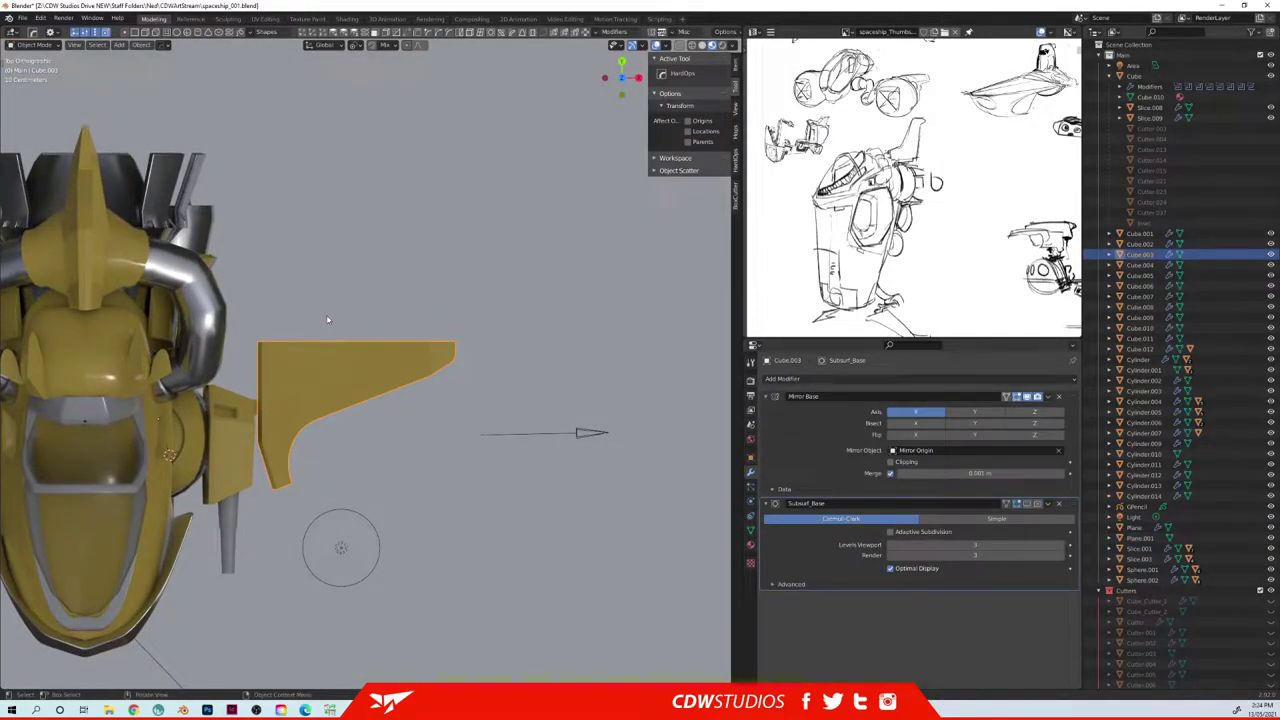
pyautogui.hotkey('alt', 'w')
pyautogui.click(272, 309)
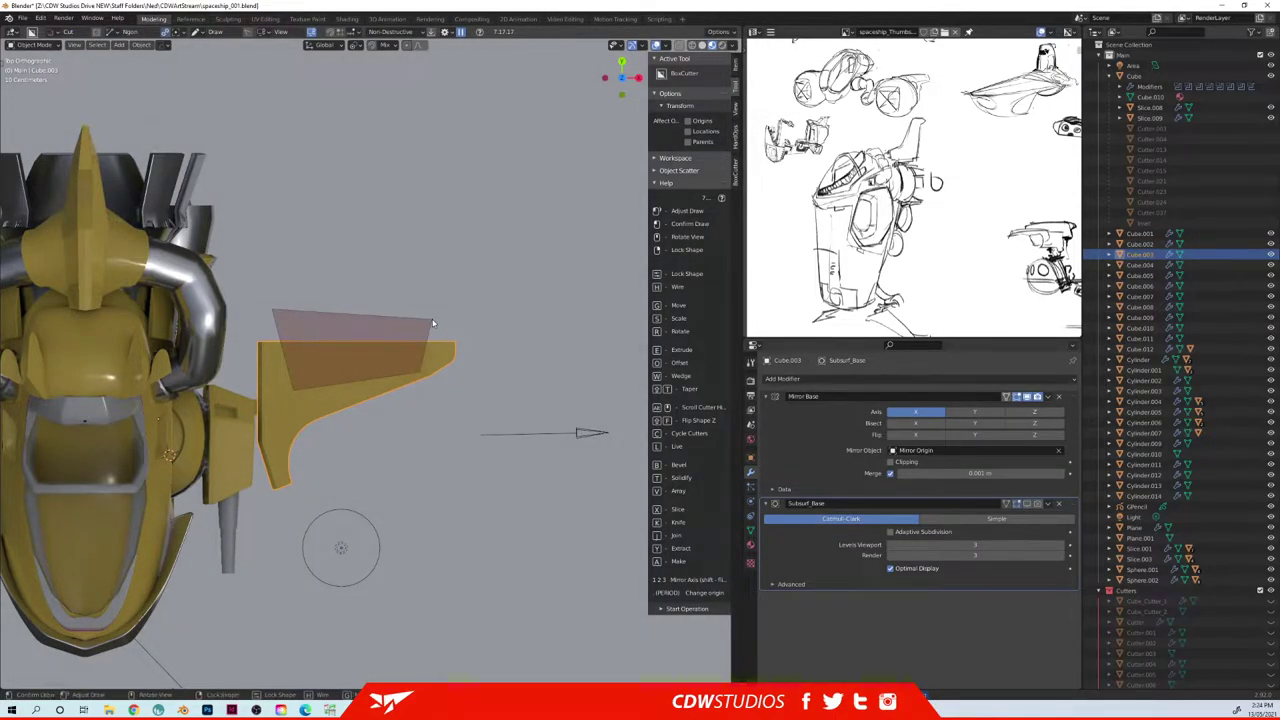
pyautogui.moveTo(432, 322); pyautogui.dragTo(432, 320)
pyautogui.moveTo(432, 320); pyautogui.dragTo(374, 364, button='middle')
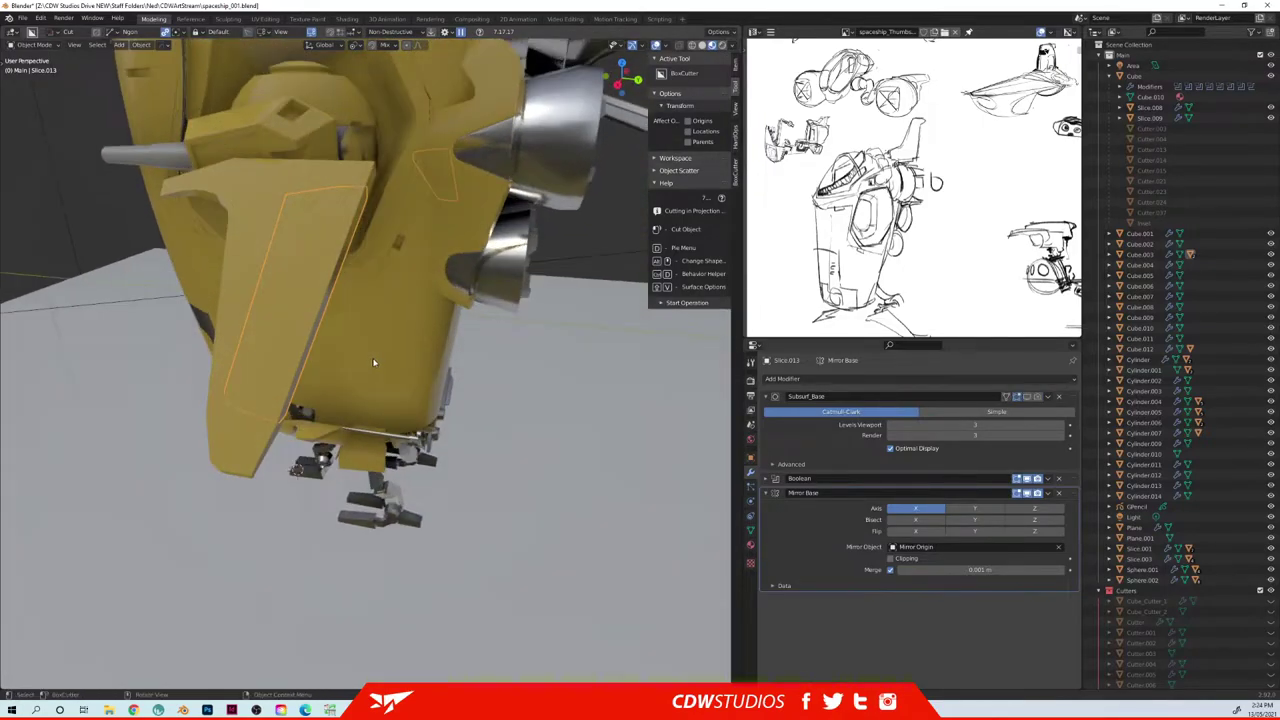
# - Add 30° angle-limited bevels to the sliced flap panel and to the surrounding side wing
pyautogui.press('q')
pyautogui.click(360, 352)
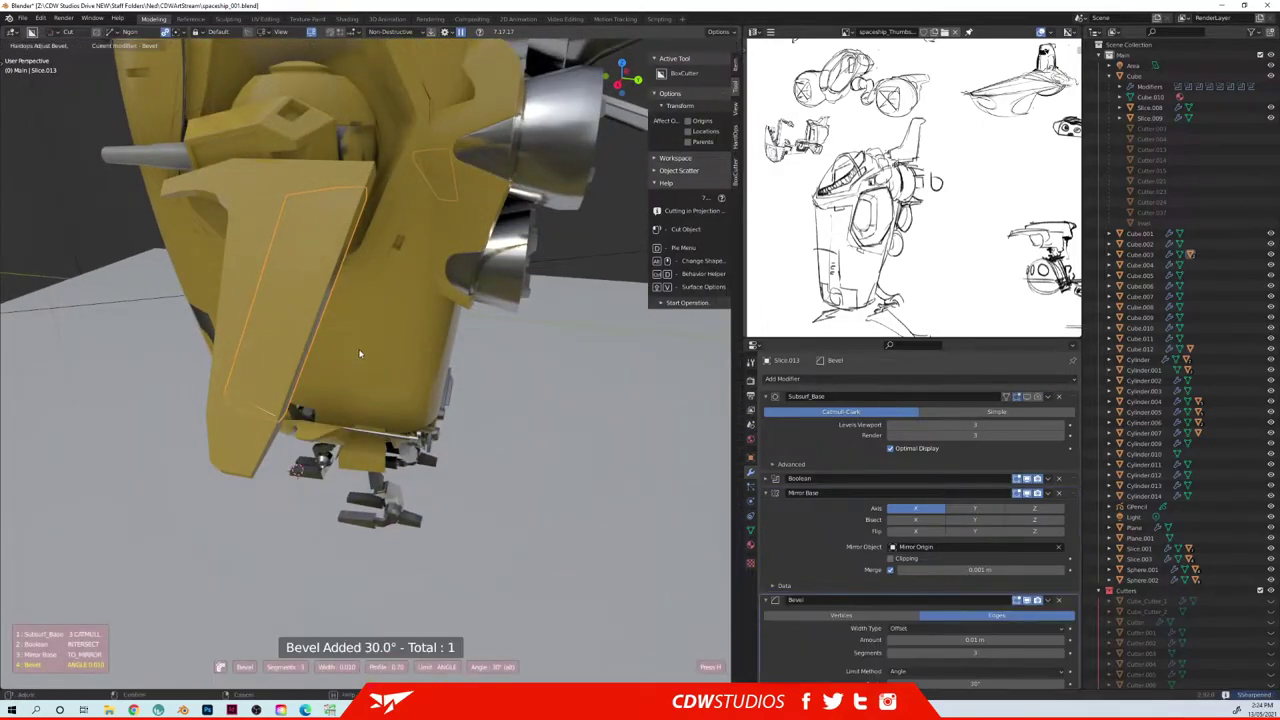
pyautogui.click(358, 353)
pyautogui.click(229, 334)
pyautogui.press('q')
pyautogui.click(255, 330)
pyautogui.press('q')
pyautogui.click(241, 344)
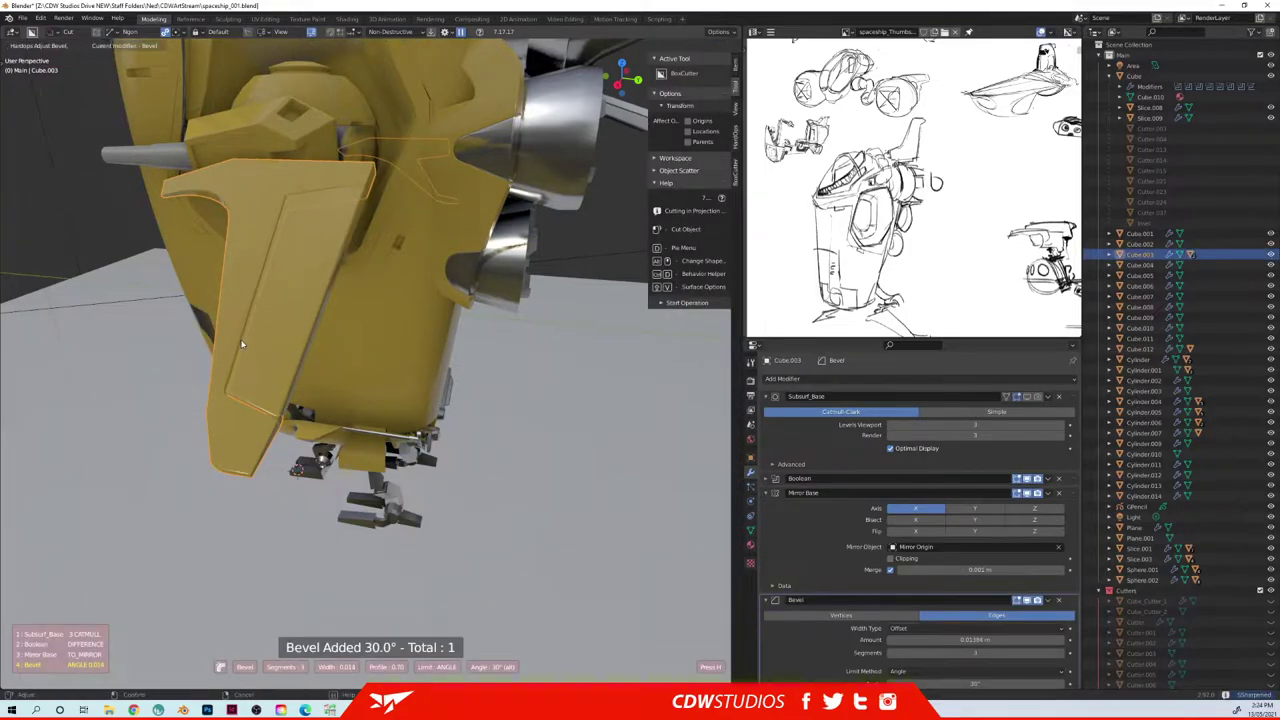
pyautogui.click(241, 344)
# - Try to cut a small n-gon recess at the flap's inner seam with the main hull as the target
pyautogui.click(370, 355)
pyautogui.scroll(-3, 357, 363)
pyautogui.moveTo(357, 363); pyautogui.dragTo(341, 304, button='middle')
pyautogui.scroll(4, 358, 377)
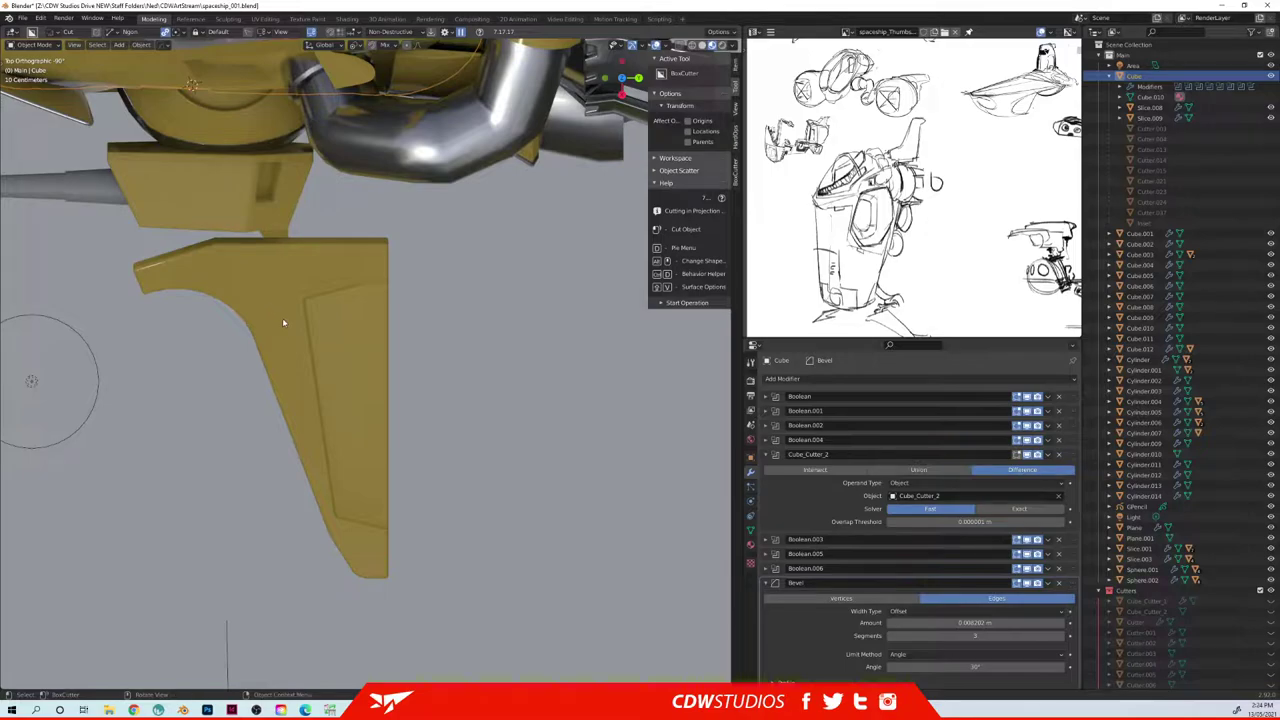
pyautogui.moveTo(296, 331); pyautogui.dragTo(298, 341)
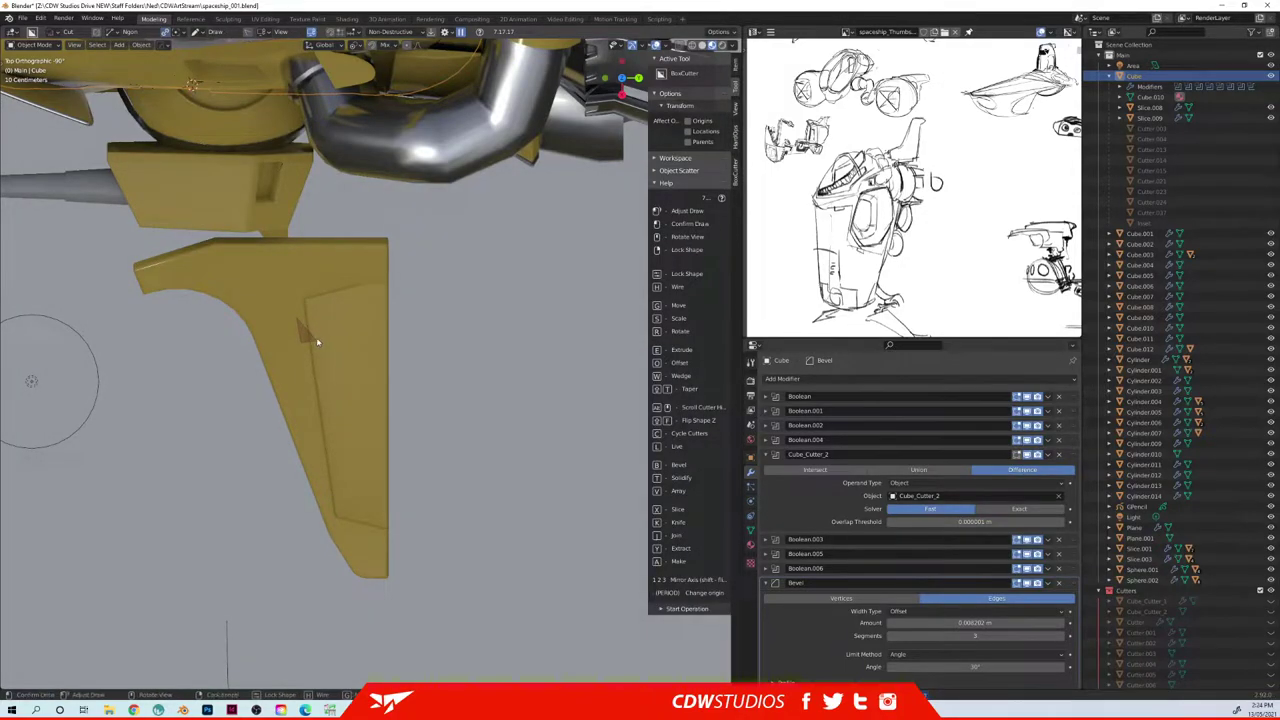
pyautogui.moveTo(311, 311)
pyautogui.mouseDown(button='middle')
pyautogui.moveTo(337, 306)
pyautogui.moveTo(302, 69)
pyautogui.moveTo(307, 216)
pyautogui.mouseUp(button='middle')
pyautogui.rightClick(319, 240)
pyautogui.moveTo(294, 315); pyautogui.dragTo(298, 340)
pyautogui.moveTo(308, 313); pyautogui.dragTo(361, 280, button='middle')
pyautogui.scroll(-5, 361, 280)
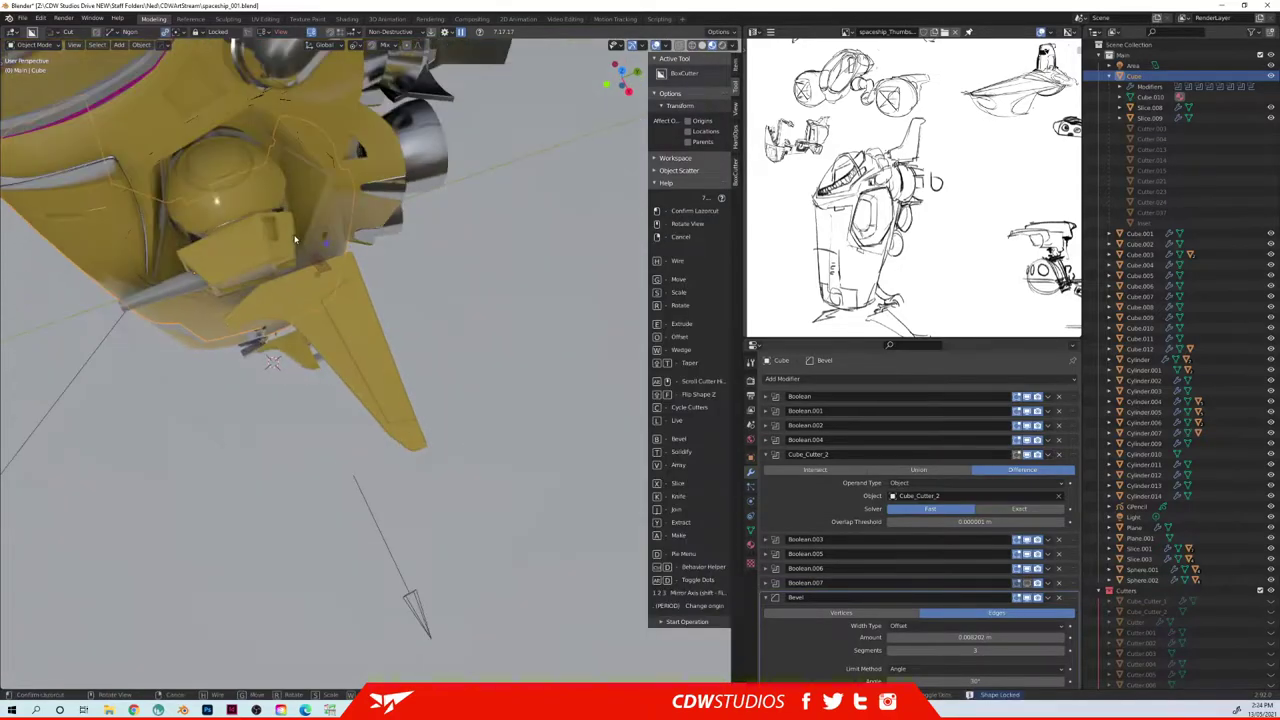
pyautogui.click(325, 338)
# - Cut a small shallow n-gon recess into the side wing along the inner end of the flap seam
pyautogui.click(330, 325)
pyautogui.keyDown('alt'); pyautogui.moveTo(340, 291); pyautogui.dragTo(309, 321, button='middle'); pyautogui.keyUp('alt')
pyautogui.scroll(5, 315, 330)
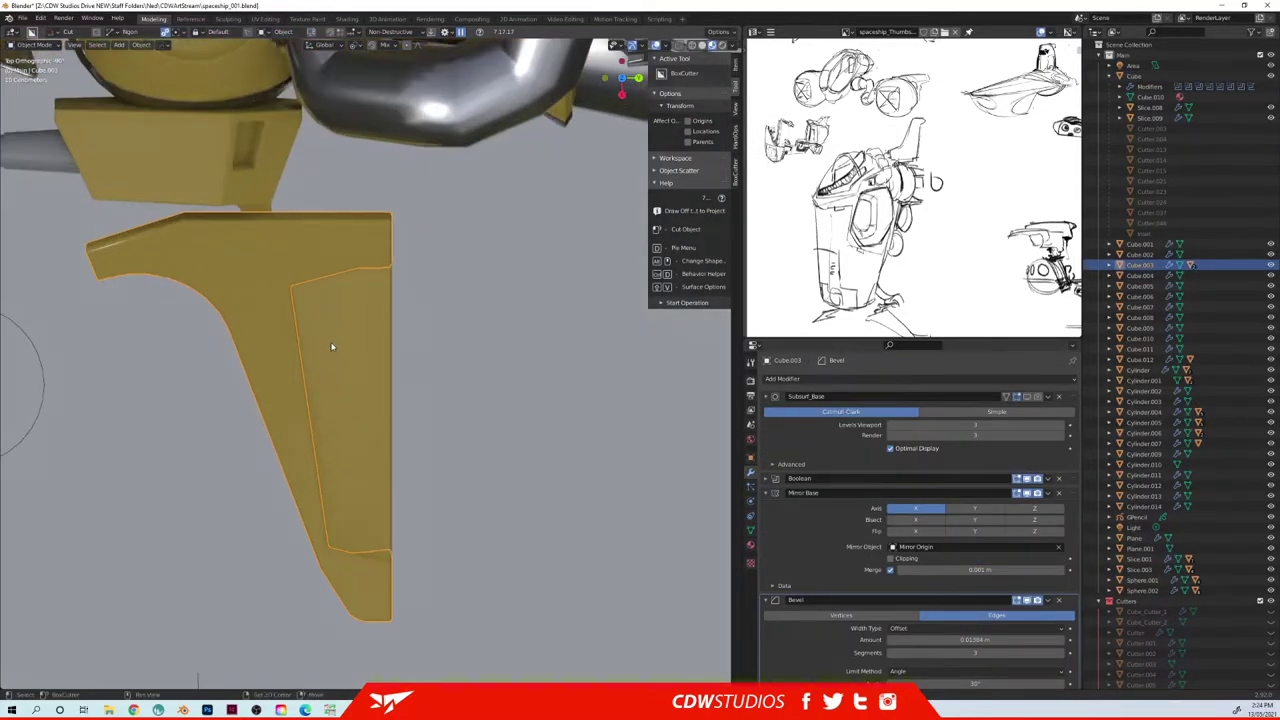
pyautogui.click(305, 281)
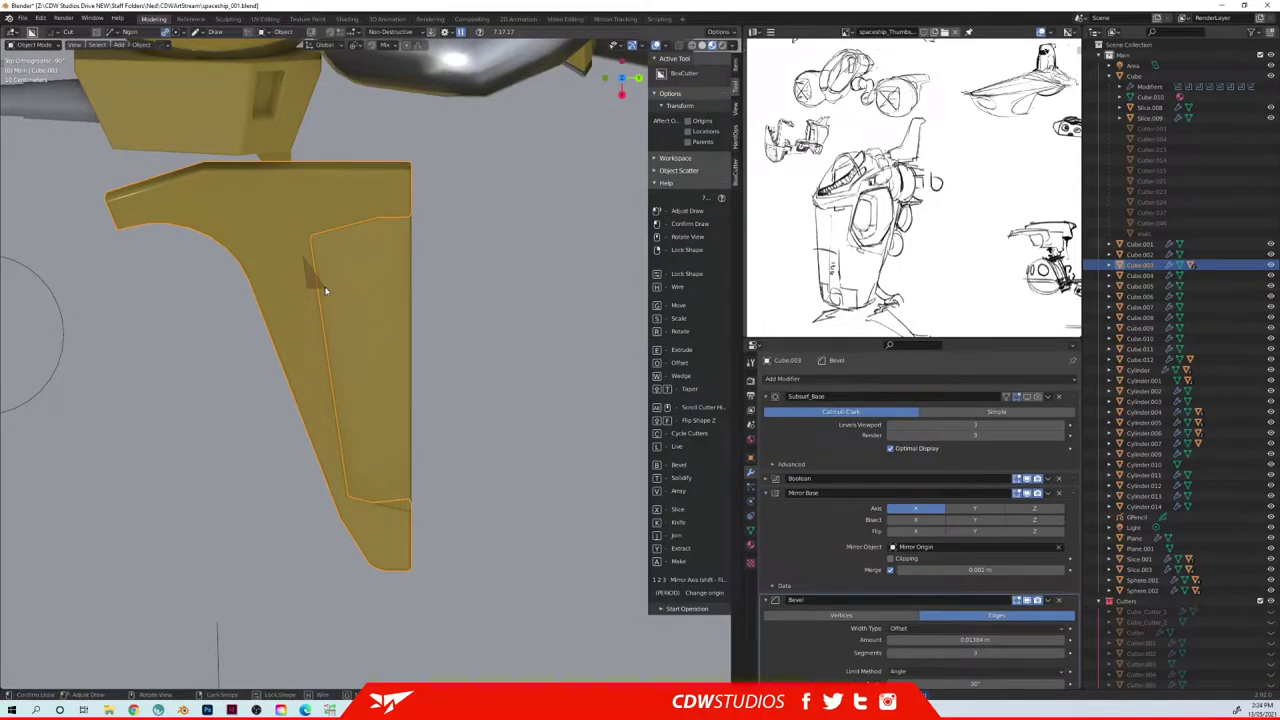
pyautogui.moveTo(349, 266)
pyautogui.mouseDown(button='middle')
pyautogui.moveTo(380, 223)
pyautogui.moveTo(203, 172)
pyautogui.mouseUp(button='middle')
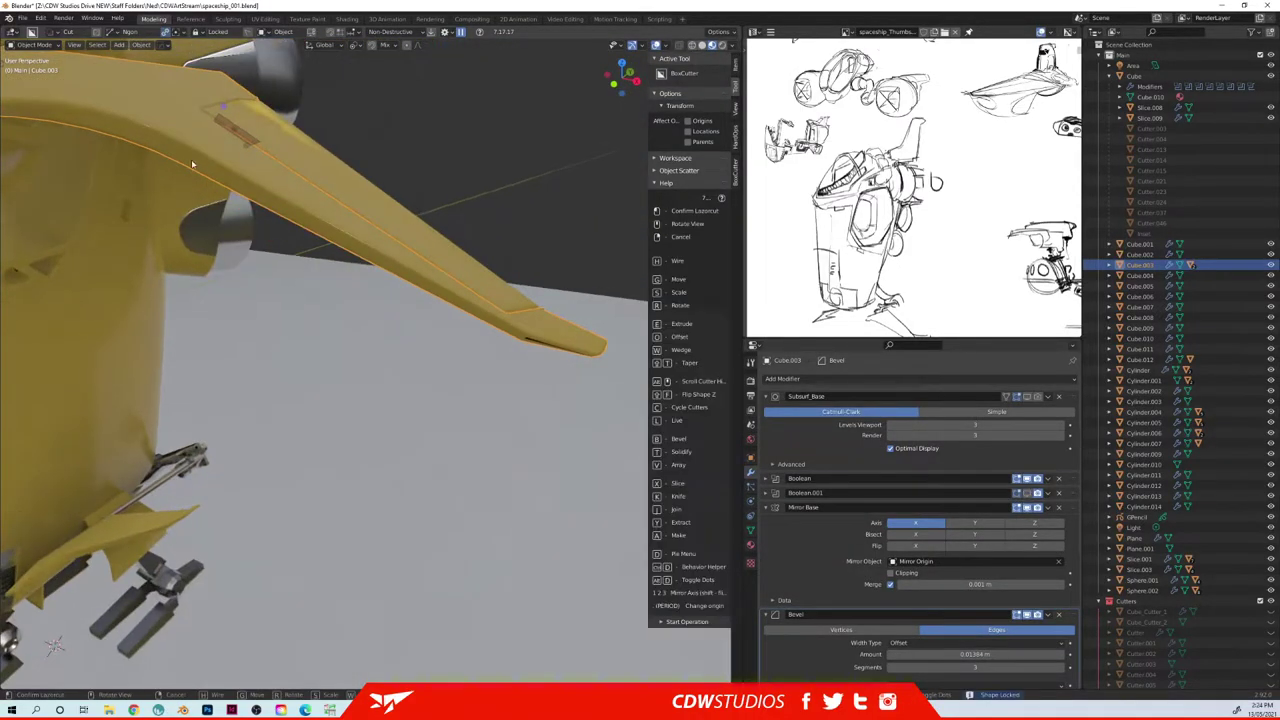
pyautogui.press('e')
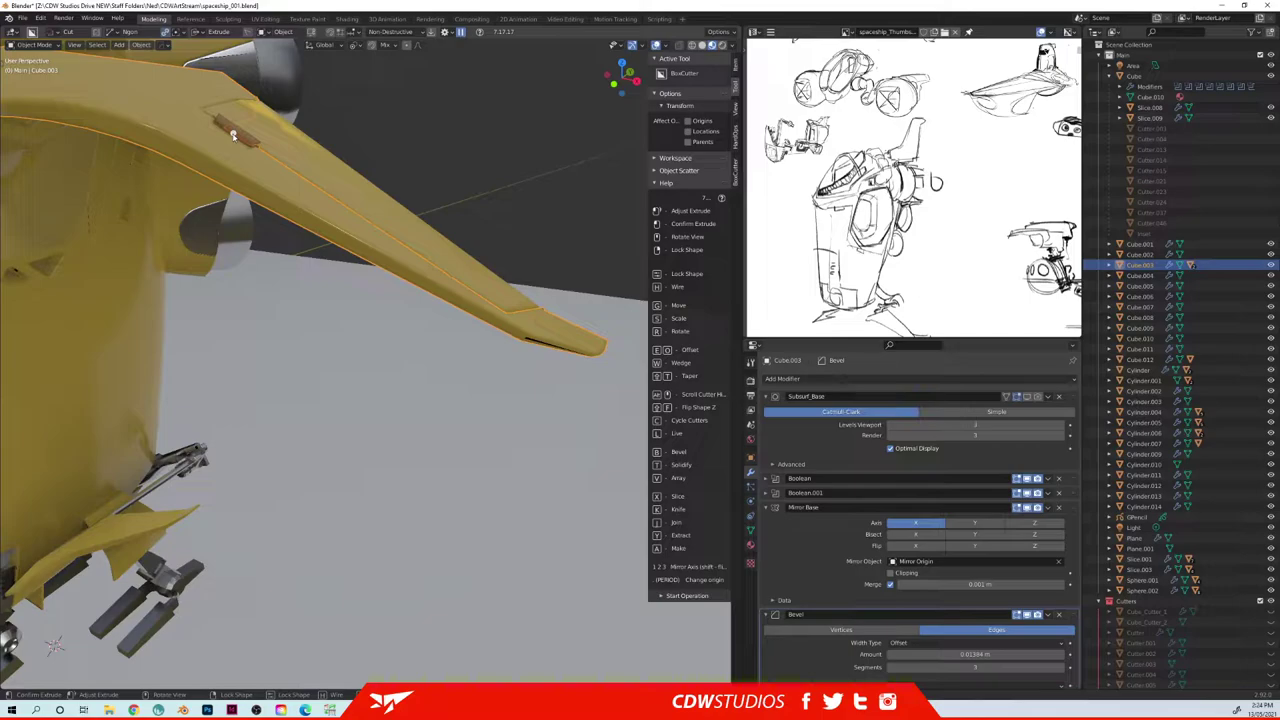
pyautogui.click(233, 137)
pyautogui.moveTo(271, 185); pyautogui.dragTo(239, 232, button='middle')
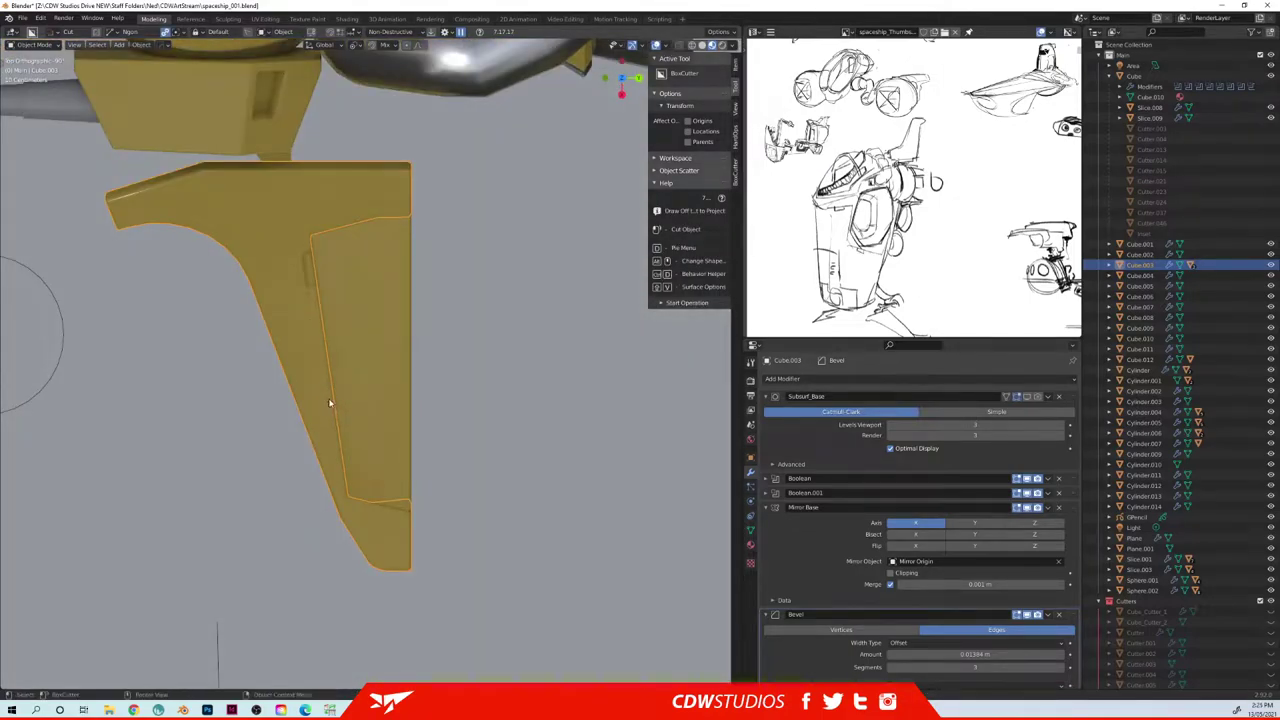
# - Cut a second small notch into the wing along the flap's panel line, farther out than the existing notch
pyautogui.moveTo(323, 403); pyautogui.dragTo(326, 432)
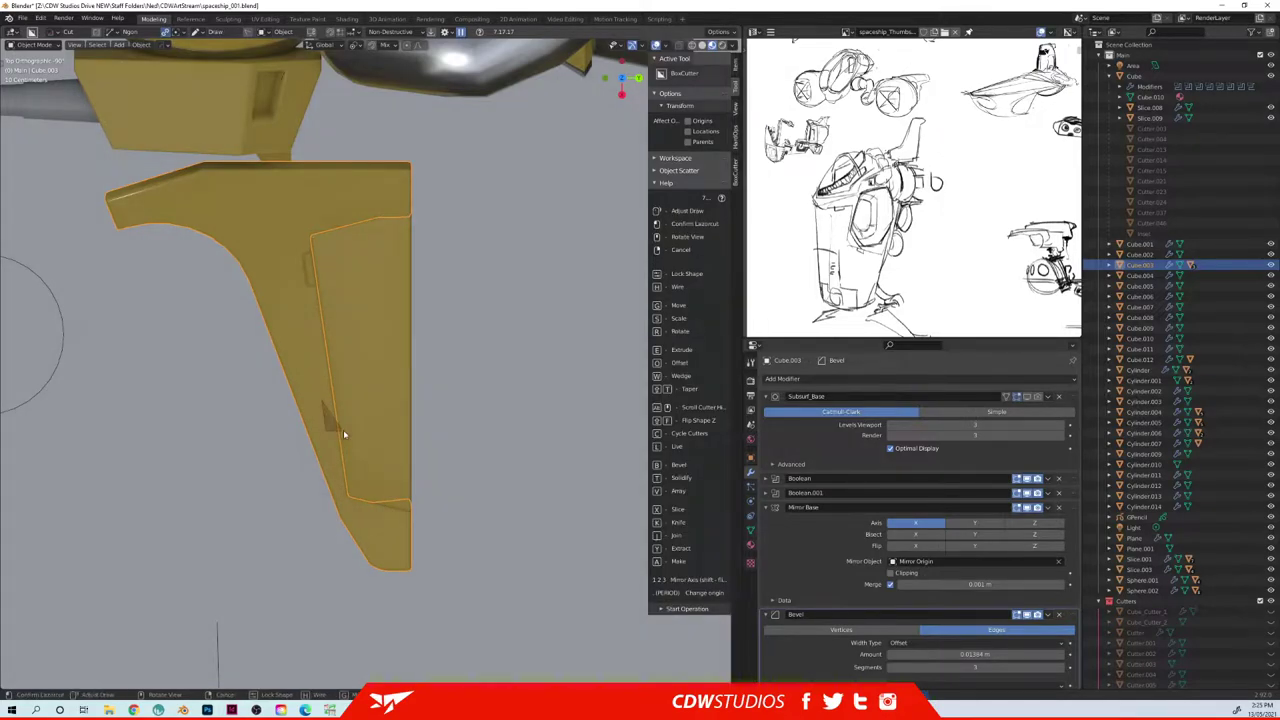
pyautogui.click(338, 392)
pyautogui.moveTo(354, 394)
pyautogui.mouseDown(button='middle')
pyautogui.moveTo(353, 286)
pyautogui.moveTo(364, 382)
pyautogui.moveTo(352, 430)
pyautogui.mouseUp(button='middle')
# - Add a cylinder mesh for a hinge, move it over the new wing notch and scale it down to fit
pyautogui.click(344, 281)
pyautogui.hotkey('shift', 'a')
pyautogui.moveTo(353, 434)
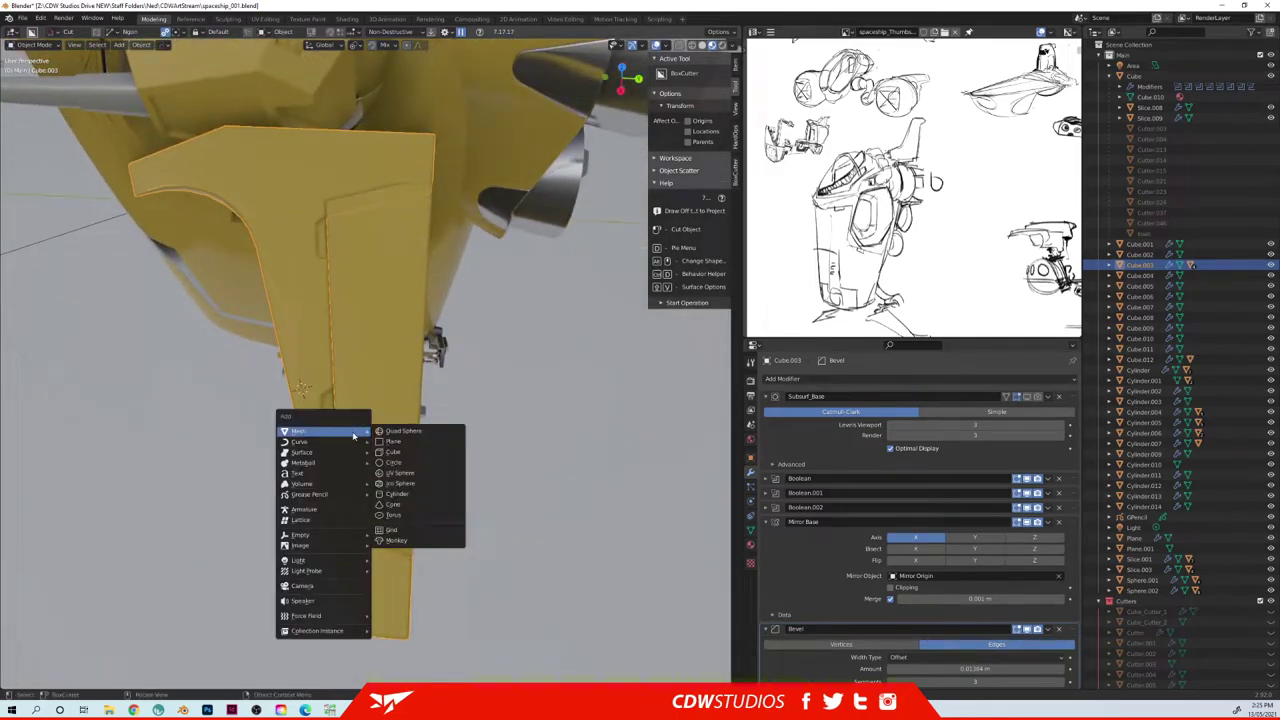
pyautogui.click(399, 496)
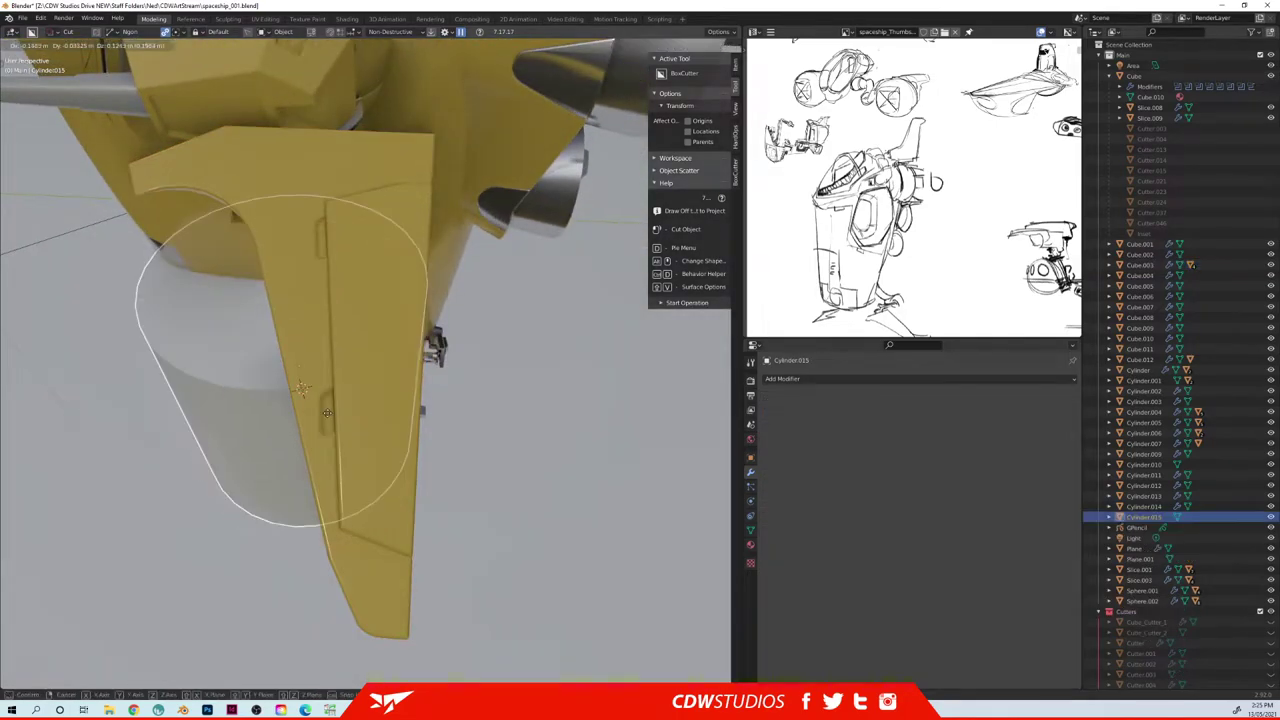
pyautogui.press('s')
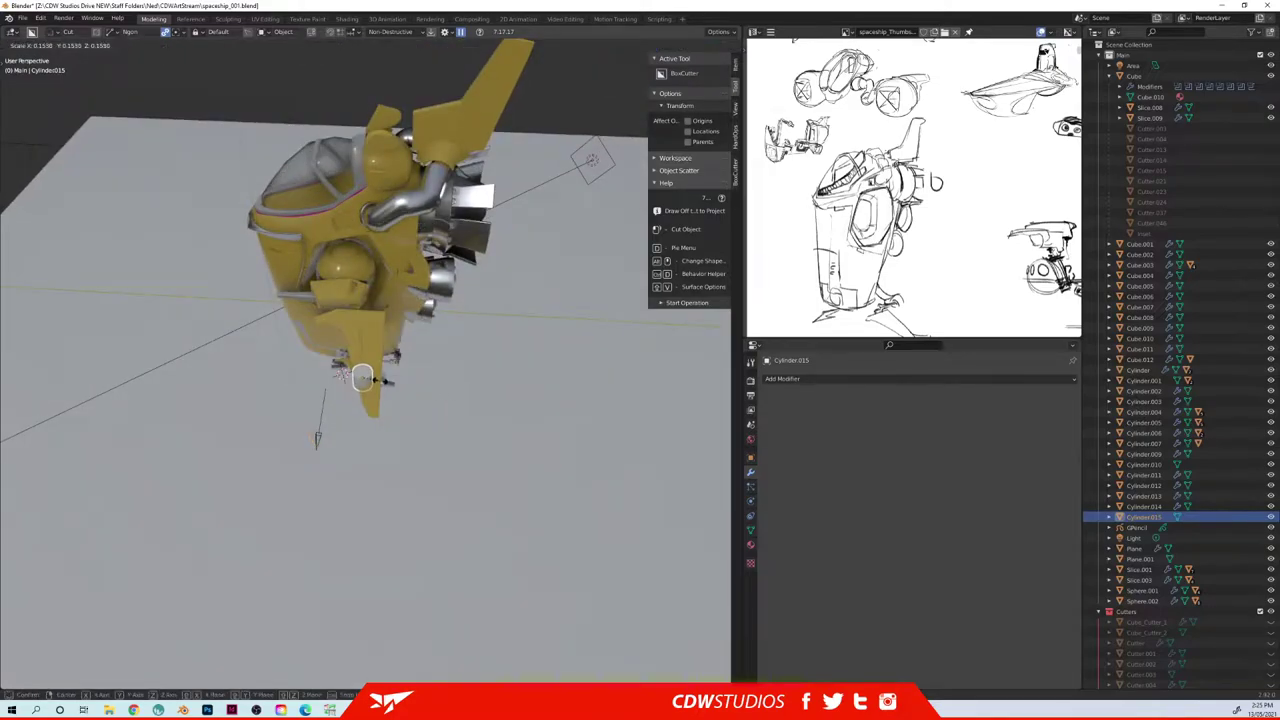
pyautogui.press('KP_1')
pyautogui.press('KP_Decimal')
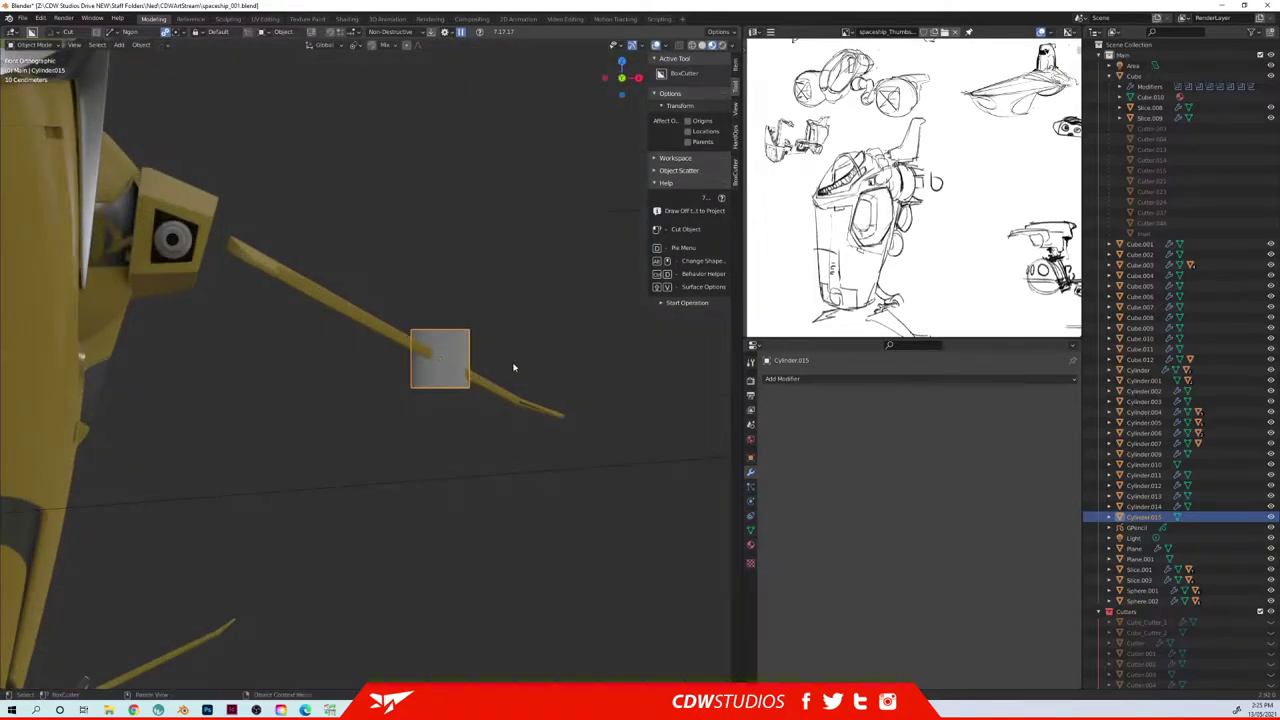
# - Tilt the hinge cylinder to the wing's slope, adjust its length and rotate it about Z to follow the panel line
pyautogui.press('r')
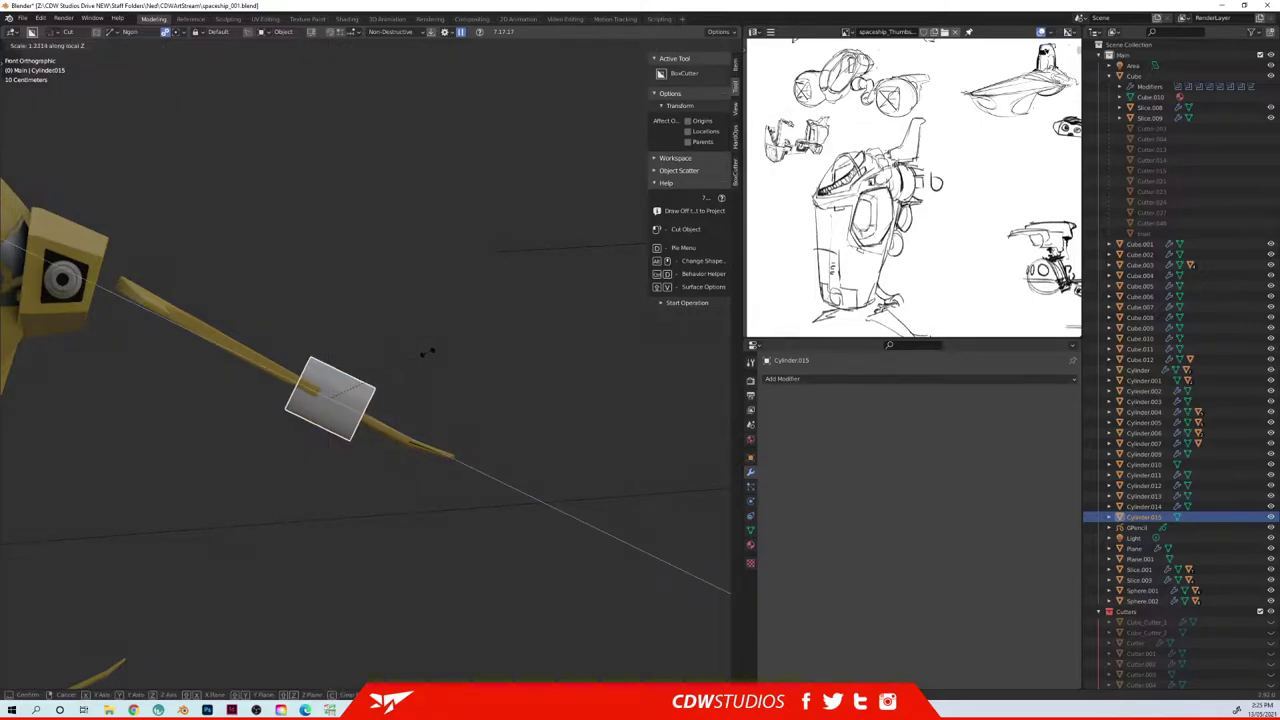
pyautogui.moveTo(384, 394); pyautogui.dragTo(350, 427, button='middle')
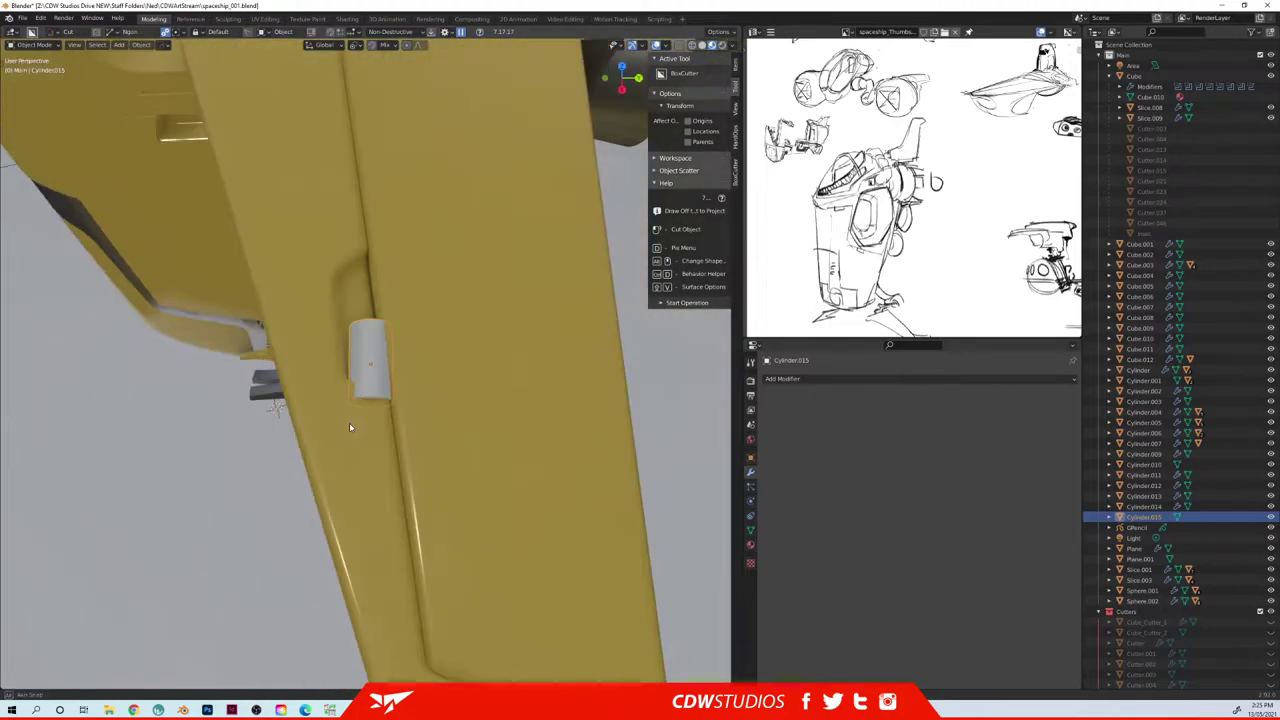
pyautogui.press('r')
pyautogui.press('z')
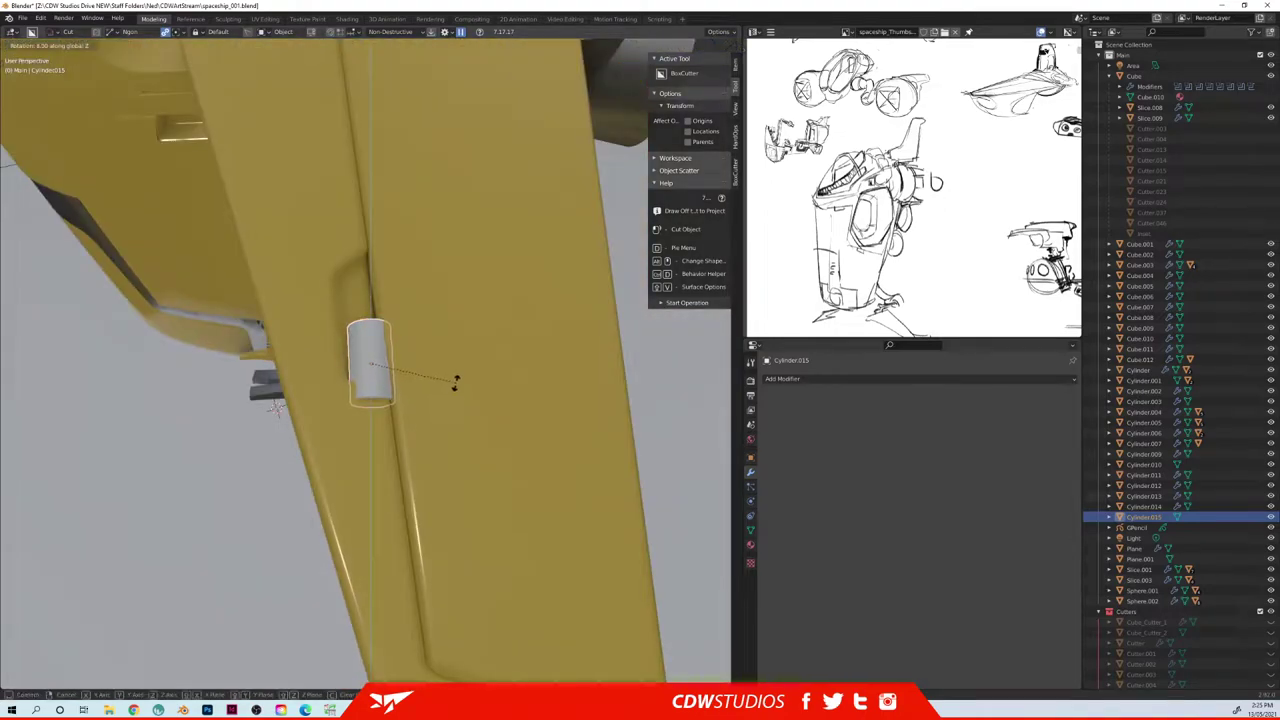
pyautogui.click(461, 379)
pyautogui.moveTo(437, 400); pyautogui.dragTo(453, 474, button='middle')
pyautogui.press('KP_1')
pyautogui.click(528, 365)
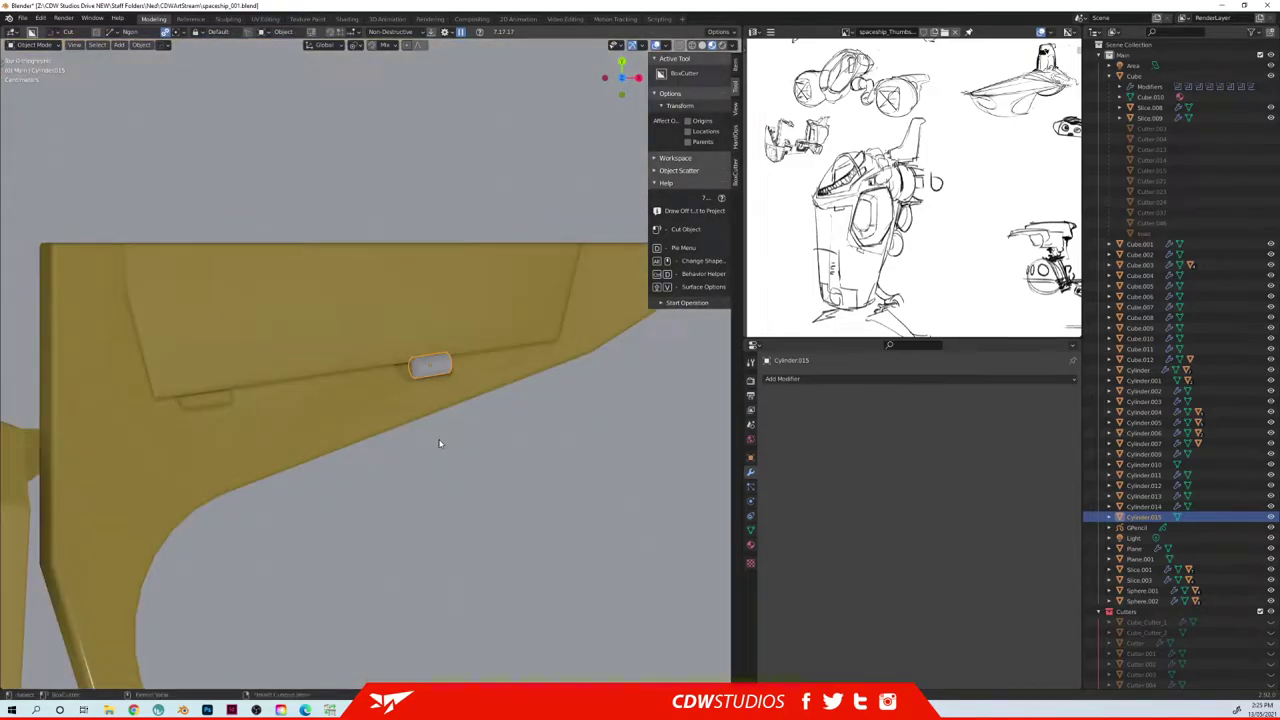
# - Duplicate the hinge cylinder into the notch nearer the wing root and adjust the copy's height along Z
pyautogui.hotkey('shift', 'd')
pyautogui.press('y')
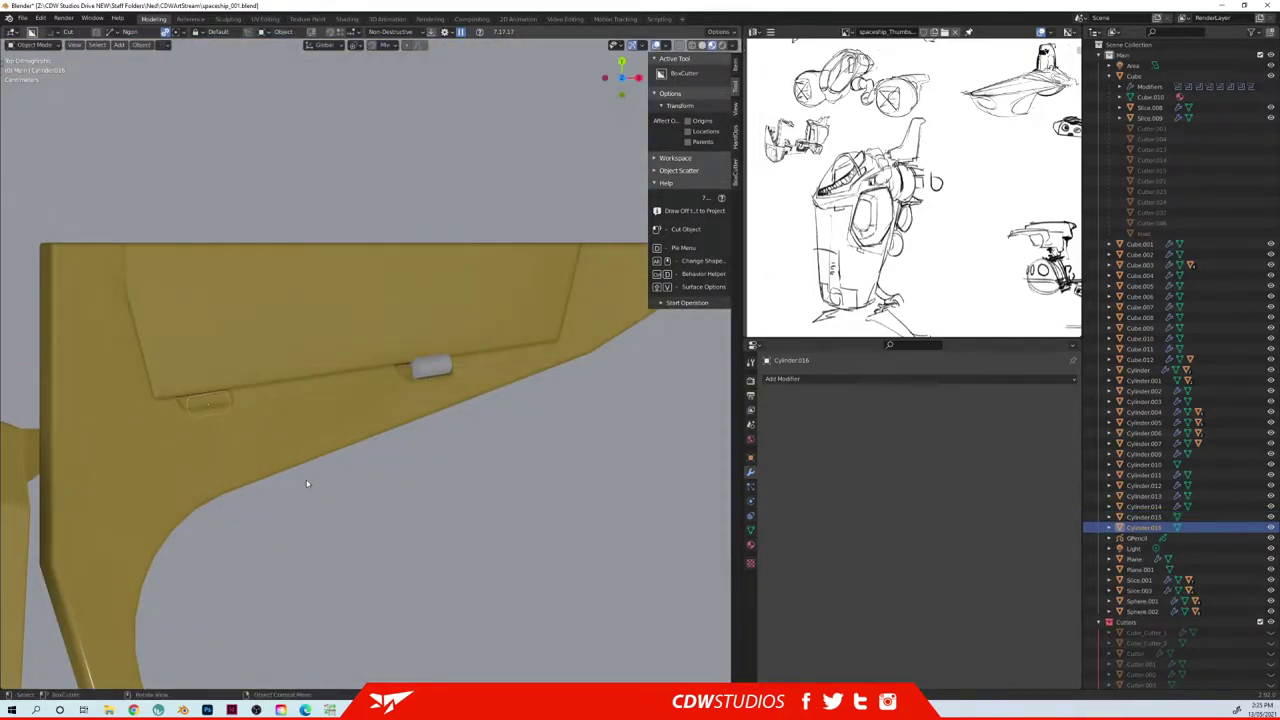
pyautogui.moveTo(307, 483); pyautogui.dragTo(240, 377, button='middle')
pyautogui.press('g')
pyautogui.press('z')
pyautogui.click(254, 263)
pyautogui.moveTo(254, 263); pyautogui.dragTo(350, 404, button='middle')
pyautogui.press('g')
pyautogui.press('z')
pyautogui.click(340, 453)
# - Join the two hinge cylinders into one object and link its material from the mechanical part near the landing gear
pyautogui.keyDown('shift'); pyautogui.click(330, 510); pyautogui.keyUp('shift')
pyautogui.scroll(-4, 371, 491)
pyautogui.hotkey('ctrl', 'j')
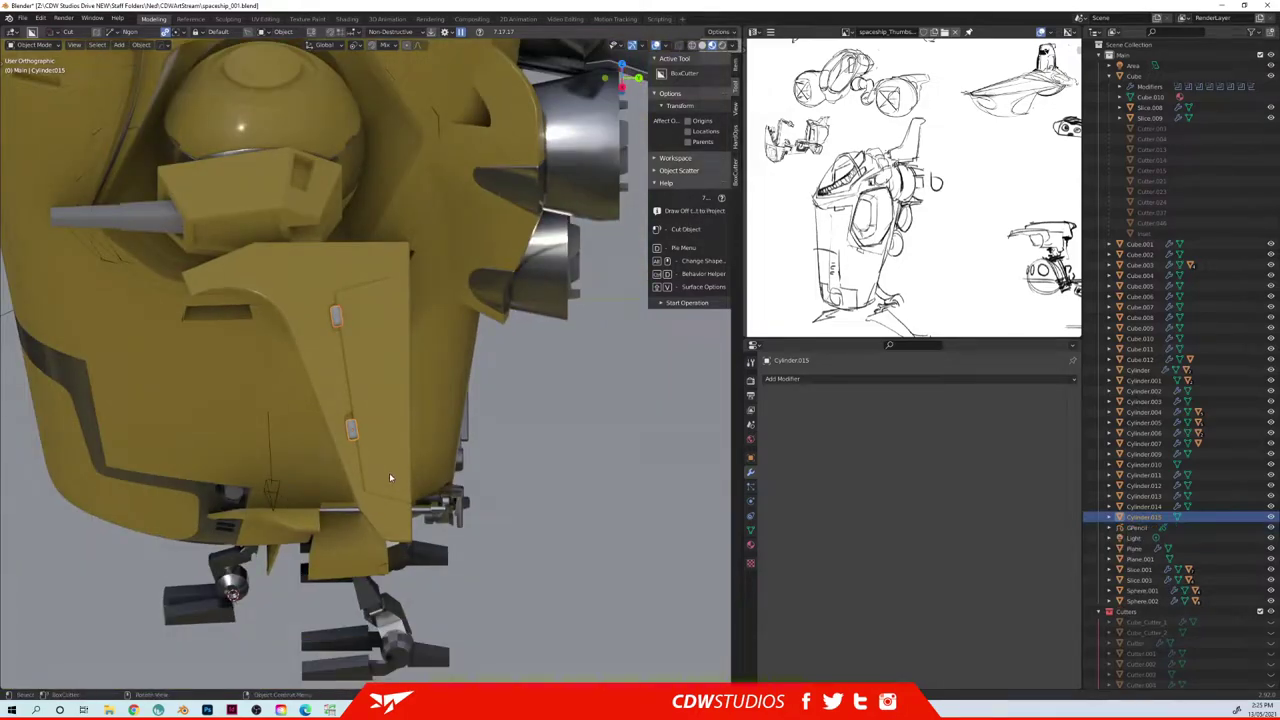
pyautogui.keyDown('shift'); pyautogui.click(437, 513); pyautogui.keyUp('shift')
pyautogui.hotkey('ctrl', 'l')
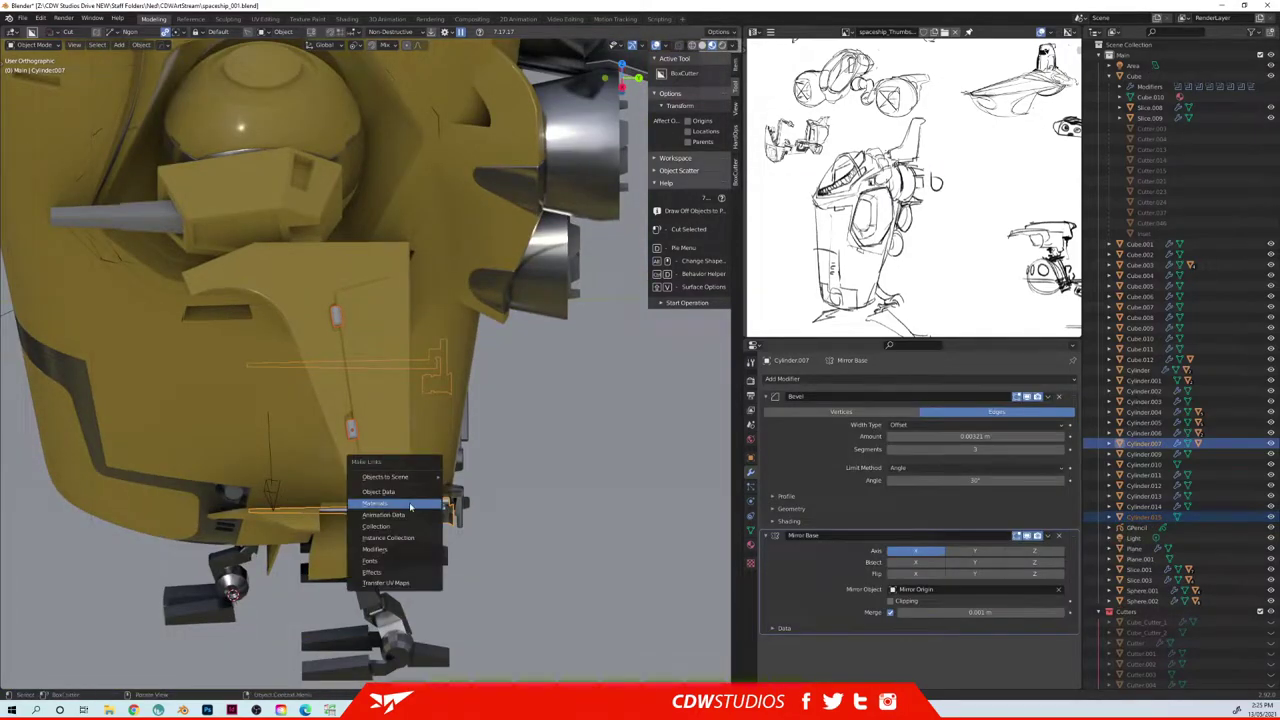
pyautogui.click(404, 508)
# - Mirror the joined hinges across the X axis to the opposite wing, using Mirror Origin as the mirror object
pyautogui.click(523, 460)
pyautogui.moveTo(523, 460); pyautogui.dragTo(333, 395, button='middle')
pyautogui.scroll(-2, 378, 392)
pyautogui.click(331, 395)
pyautogui.hotkey('alt', 'x')
pyautogui.click(421, 320)
pyautogui.scroll(-4, 450, 322)
pyautogui.moveTo(500, 315); pyautogui.dragTo(410, 341, button='middle')
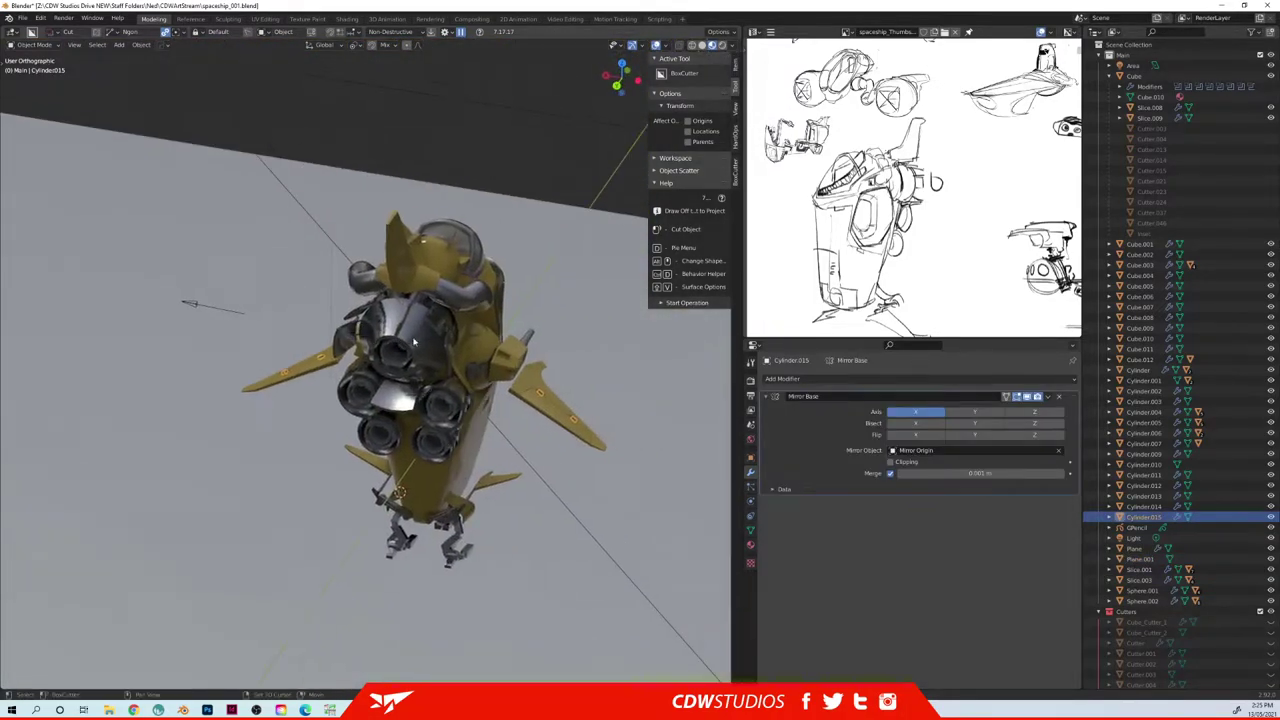
# - Set the scene's render engine to Eevee
pyautogui.click(612, 365)
pyautogui.moveTo(612, 365); pyautogui.dragTo(478, 419, button='middle')
pyautogui.scroll(4, 361, 405)
pyautogui.scroll(-5, 455, 391)
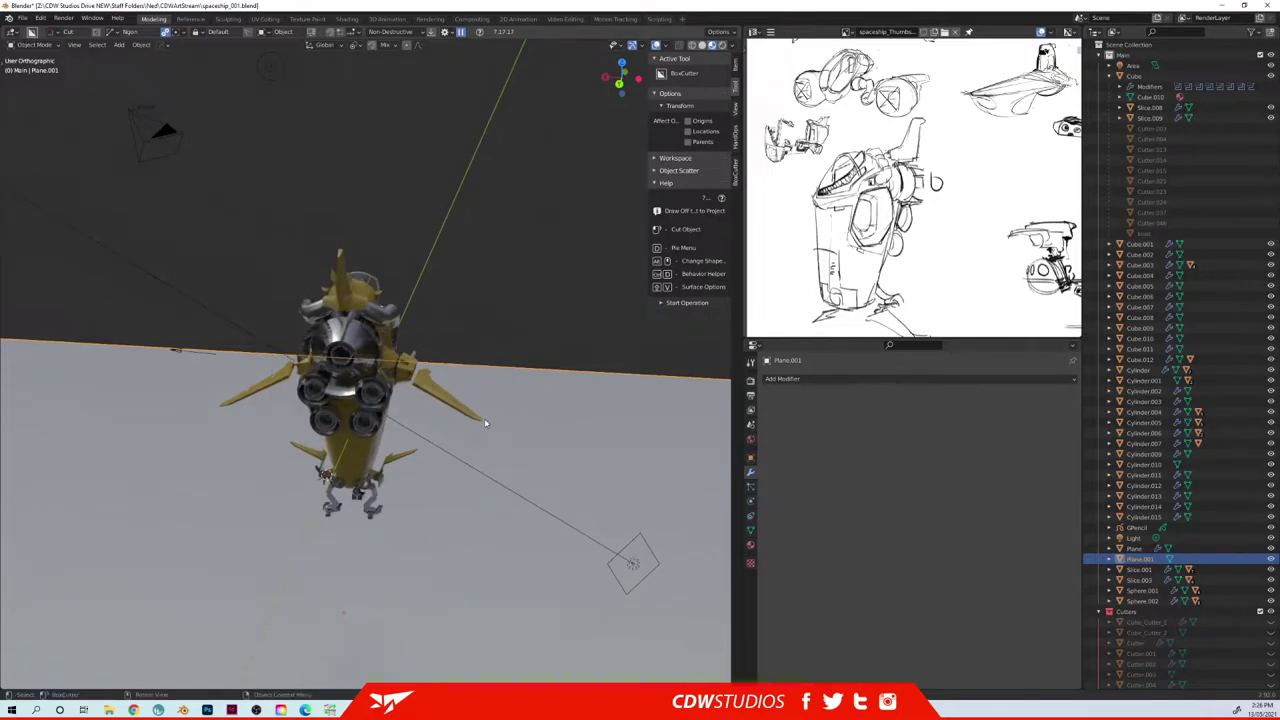
pyautogui.press('KP_5')
pyautogui.moveTo(478, 328); pyautogui.dragTo(425, 338, button='middle')
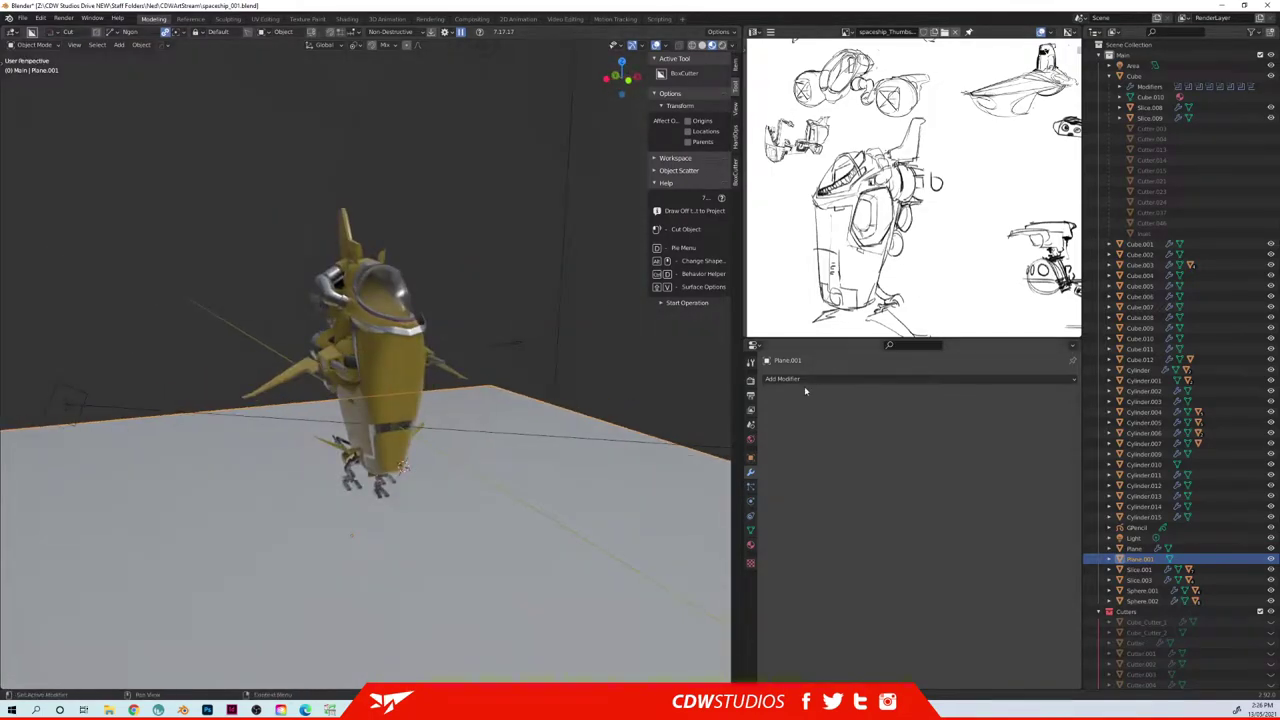
pyautogui.click(750, 386)
pyautogui.click(906, 379)
pyautogui.click(901, 392)
# - Select the ship's upright tail fin and open its mesh for editing
pyautogui.moveTo(535, 378); pyautogui.dragTo(463, 383, button='middle')
pyautogui.moveTo(5, 238); pyautogui.dragTo(462, 362, button='middle')
pyautogui.scroll(4, 445, 400)
pyautogui.click(412, 462)
pyautogui.moveTo(420, 465); pyautogui.dragTo(317, 460, button='middle')
pyautogui.press('Tab')
pyautogui.click(257, 446)
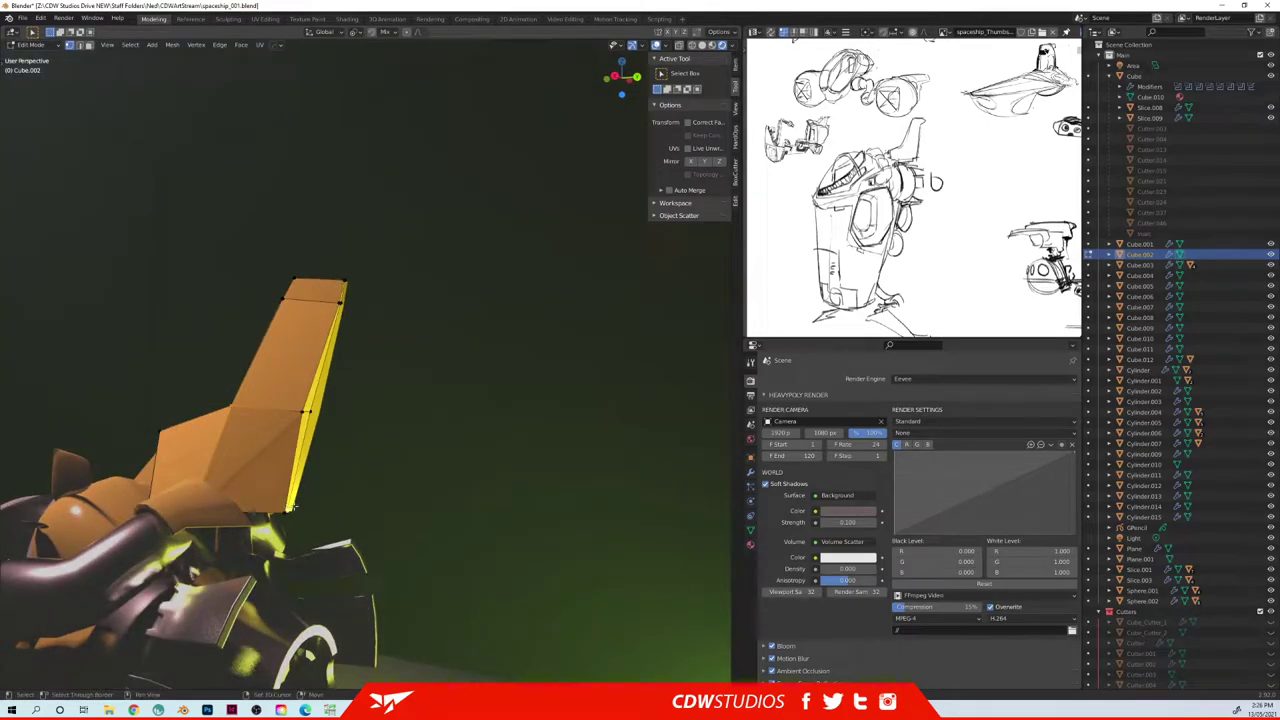
# - Shift the selected tail fin vertices along the X axis and return to Object Mode
pyautogui.scroll(-3, 425, 495)
pyautogui.moveTo(370, 502); pyautogui.dragTo(480, 490, button='middle')
pyautogui.scroll(9, 480, 480)
pyautogui.moveTo(560, 465); pyautogui.dragTo(428, 430, button='middle')
pyautogui.scroll(-6, 424, 466)
pyautogui.press('Tab')
pyautogui.press('Tab')
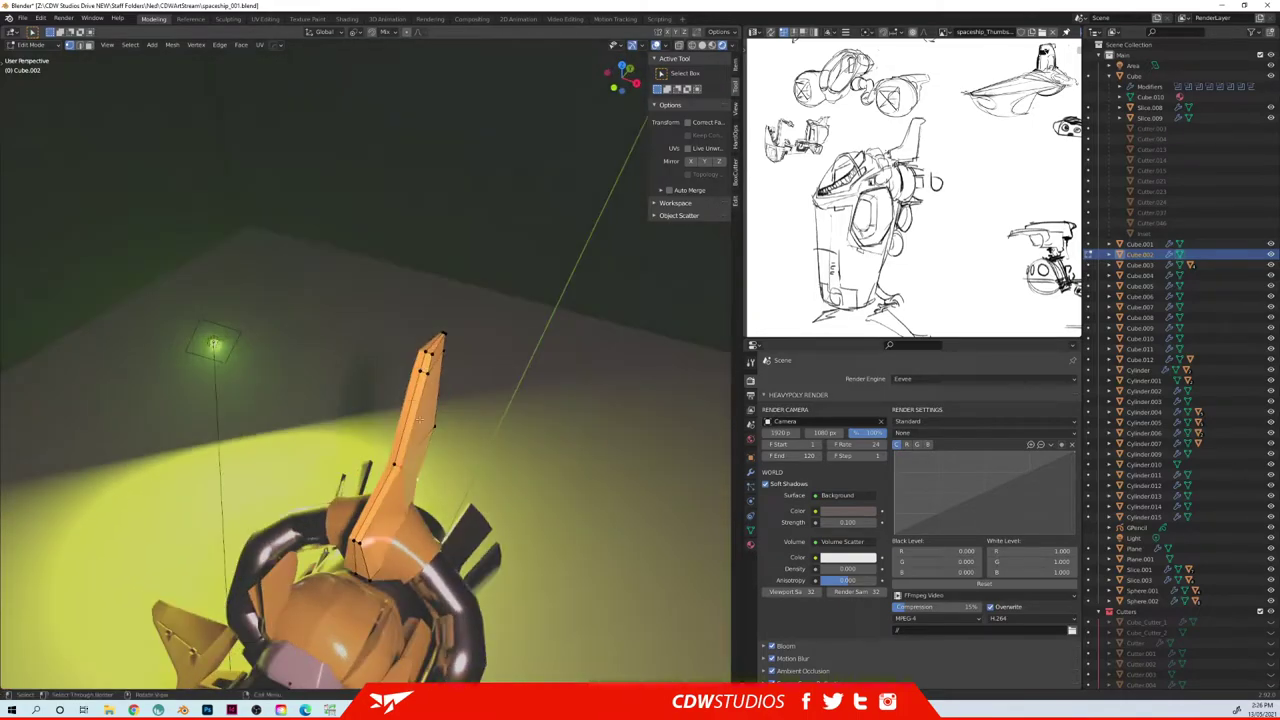
pyautogui.press('g')
pyautogui.press('x')
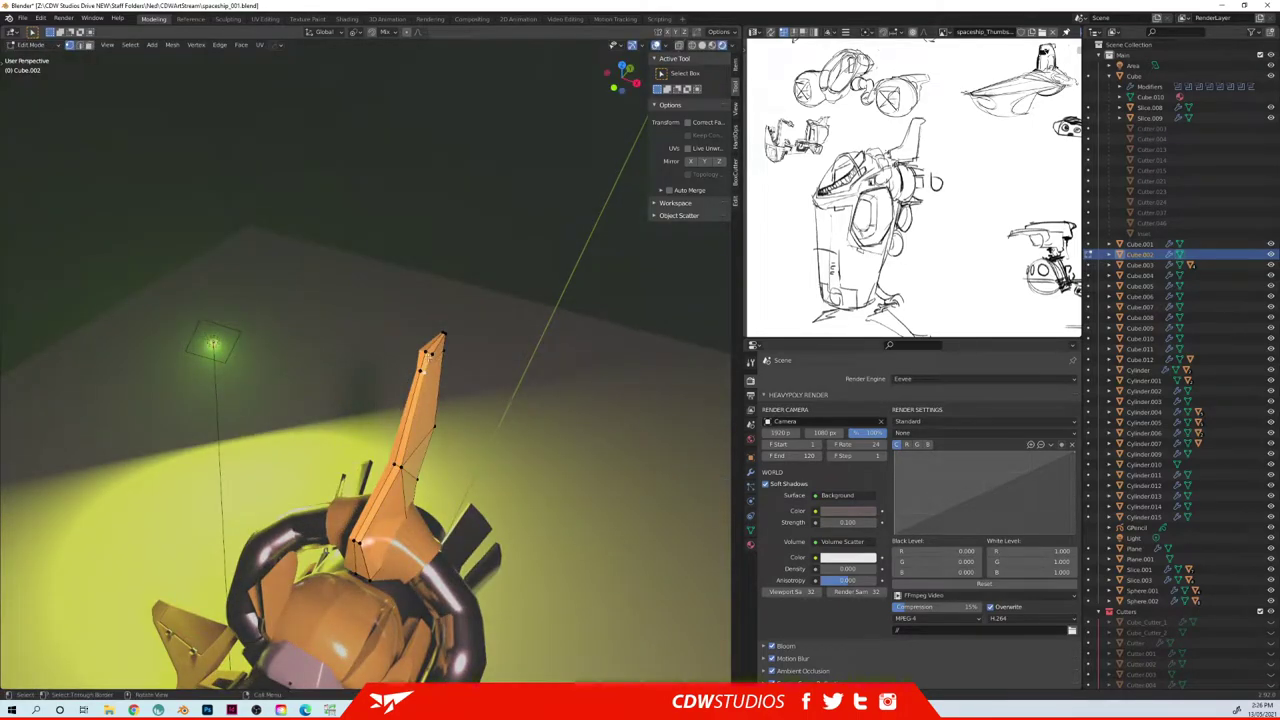
pyautogui.click(457, 360)
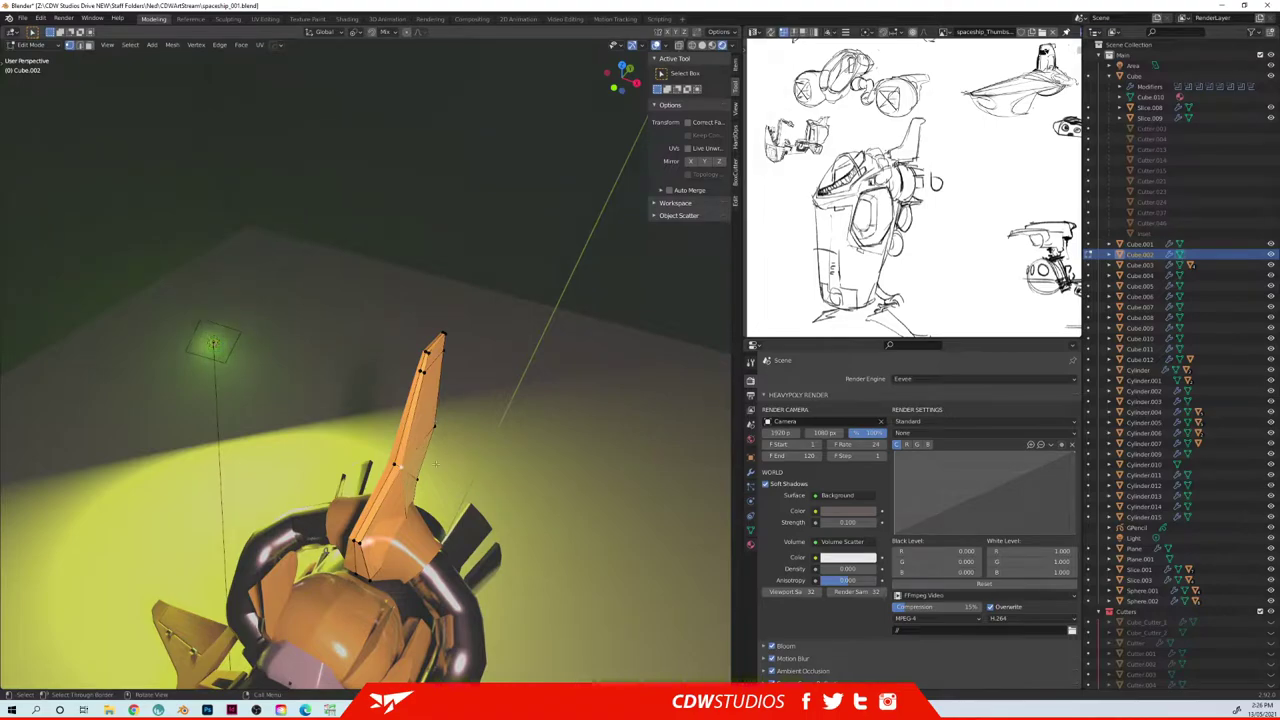
pyautogui.moveTo(430, 465); pyautogui.dragTo(227, 578, button='middle')
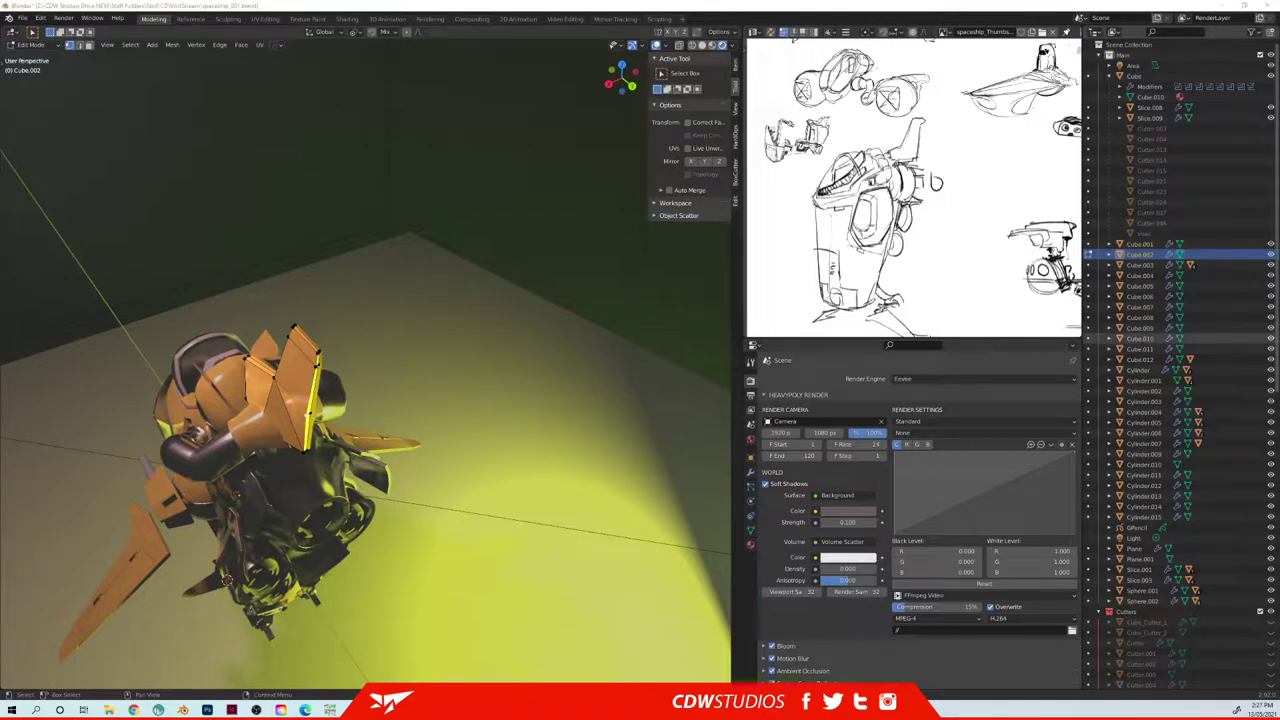
pyautogui.moveTo(300, 380); pyautogui.dragTo(277, 423, button='middle')
pyautogui.press('Tab')
# - Try to slice a flap panel along the tail fin's trailing edge with the cutter aligned to the object
pyautogui.keyDown('shift'); pyautogui.moveTo(410, 498); pyautogui.dragTo(386, 469, button='middle'); pyautogui.keyUp('shift')
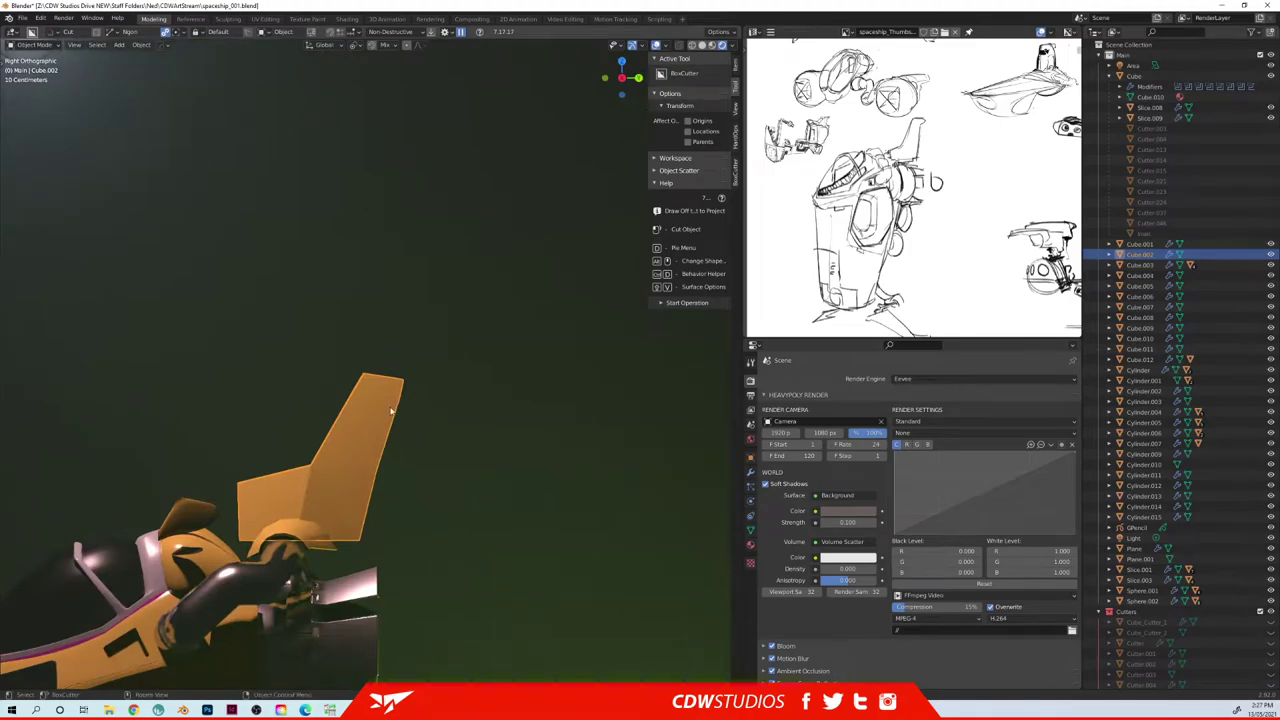
pyautogui.moveTo(366, 401)
pyautogui.mouseDown()
pyautogui.moveTo(341, 523)
pyautogui.moveTo(420, 400)
pyautogui.mouseUp()
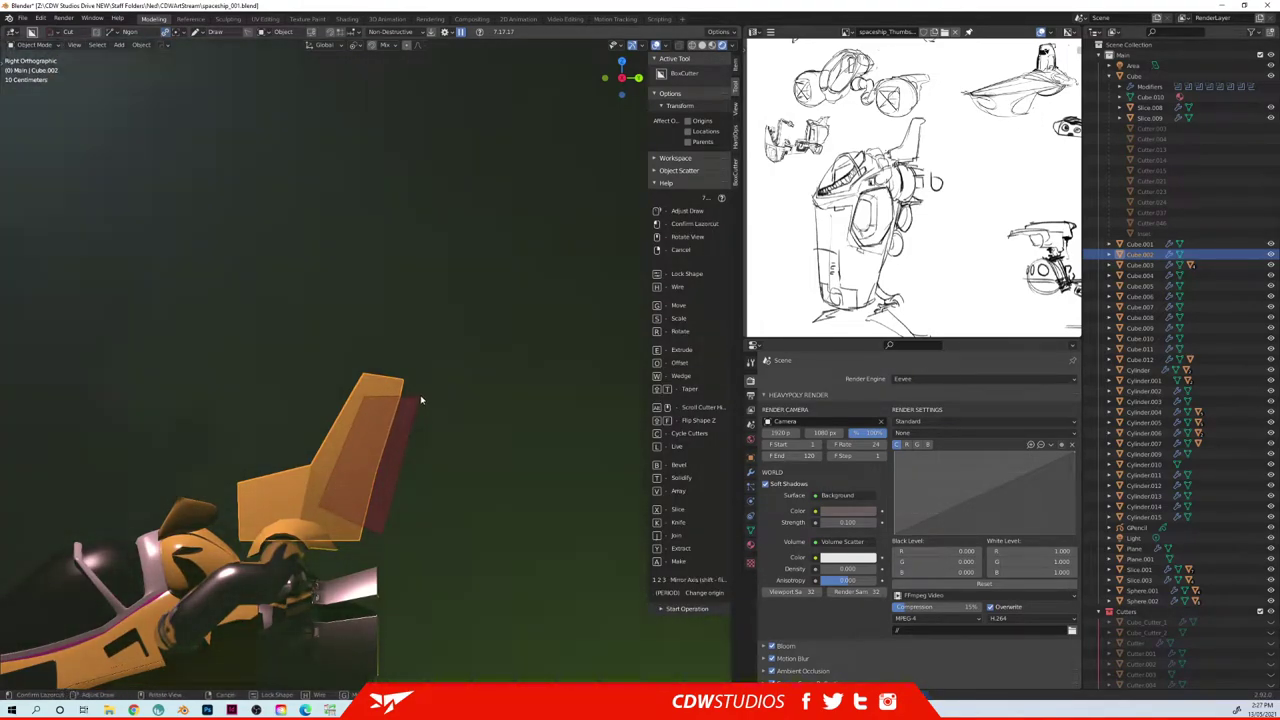
pyautogui.press('x')
pyautogui.click(421, 400)
pyautogui.moveTo(421, 400); pyautogui.dragTo(342, 255, button='middle')
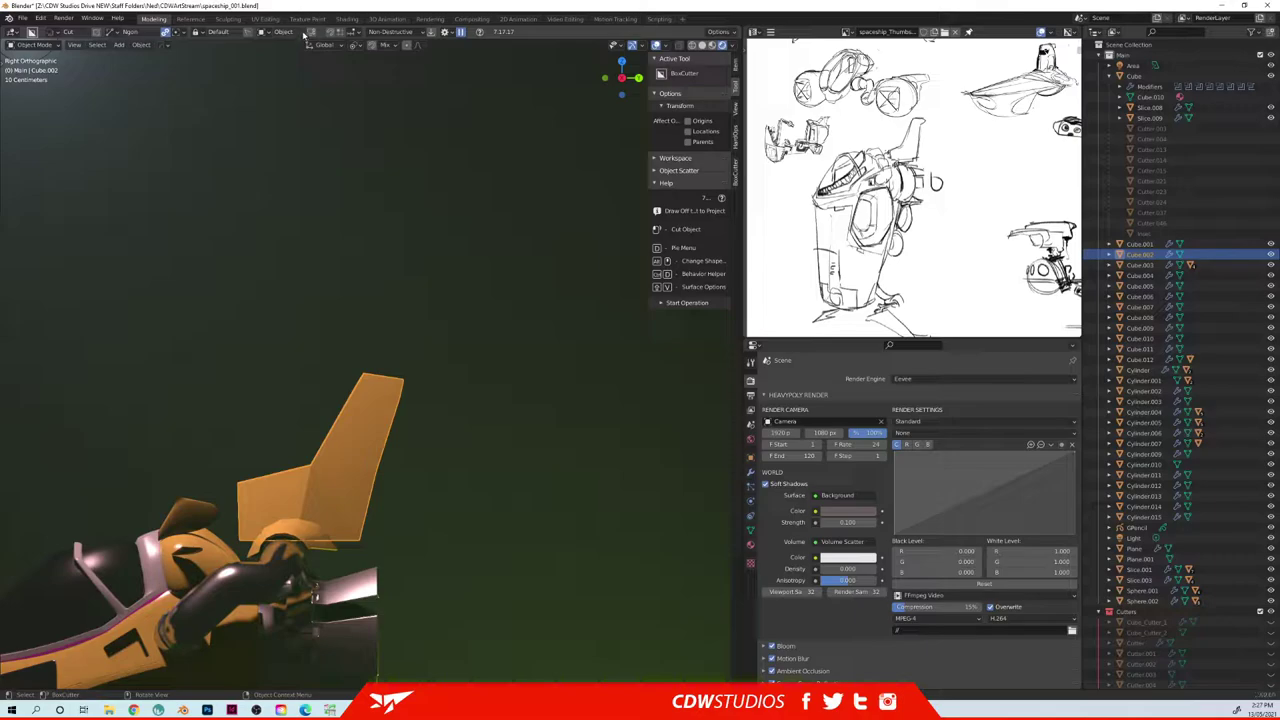
# - Slice a four-cornered flap panel out of the tail fin's trailing edge with the cutter aligned to the view
pyautogui.click(367, 390)
pyautogui.click(322, 511)
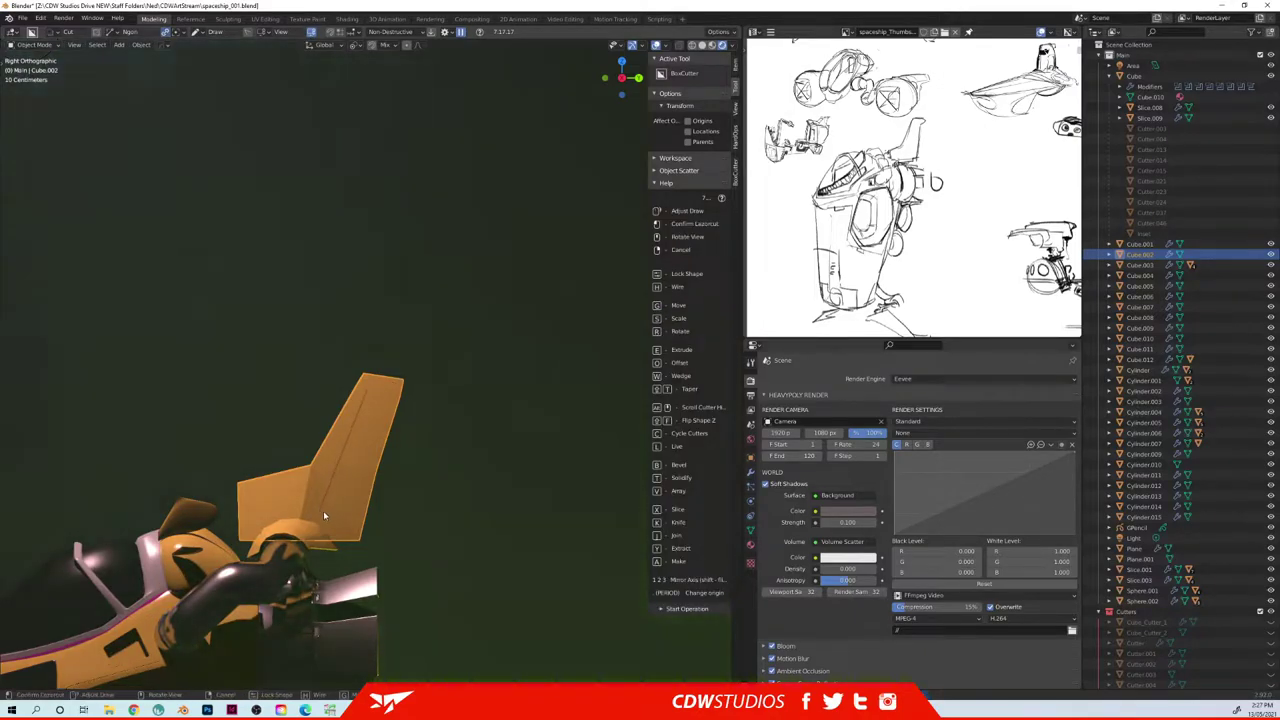
pyautogui.click(379, 521)
pyautogui.moveTo(415, 391); pyautogui.dragTo(418, 396)
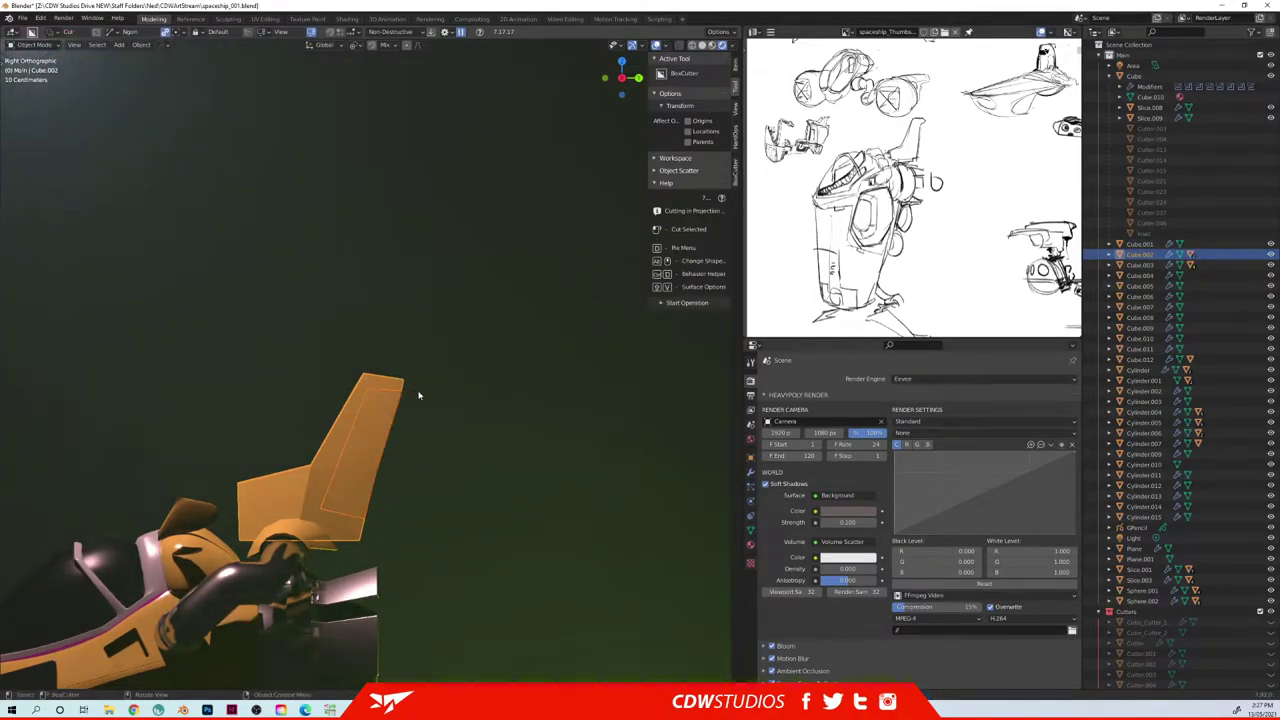
# - Sharpen the main tail fin and add a bevel to its edges with HardOps
pyautogui.press('q')
pyautogui.click(351, 435)
pyautogui.press('q')
pyautogui.click(344, 445)
pyautogui.click(342, 443)
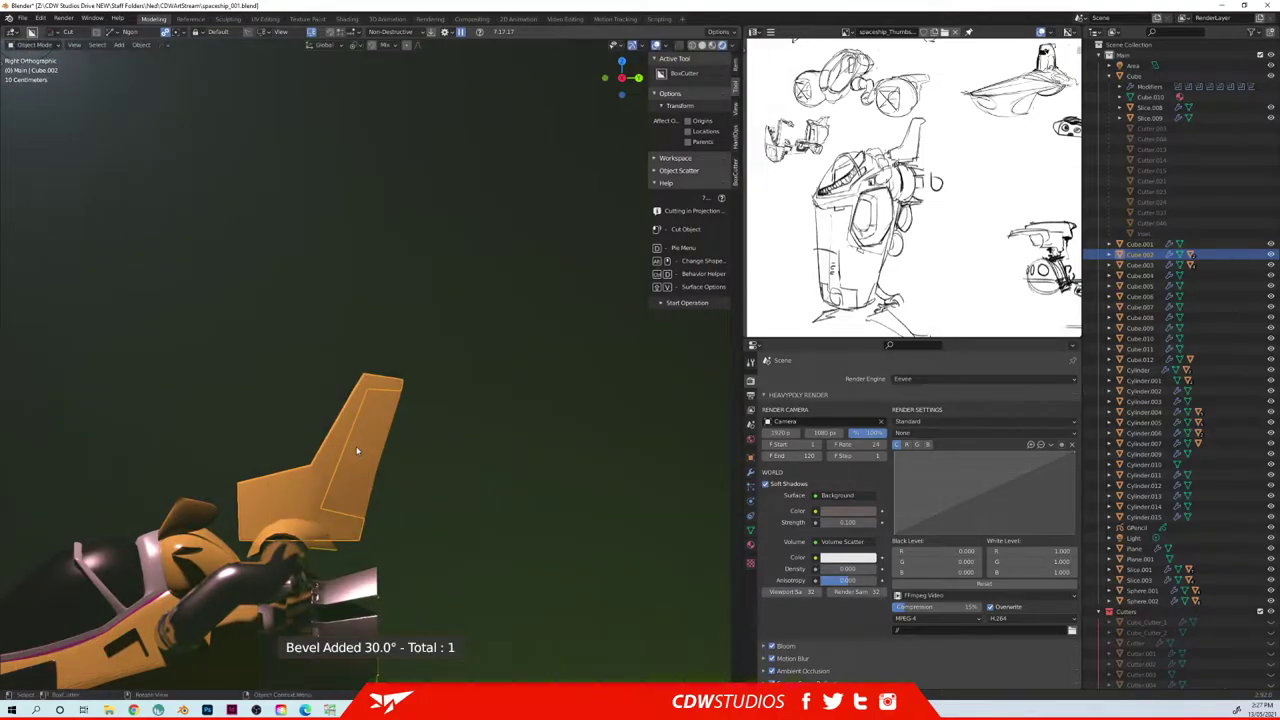
# - Select the sliced flap piece, sharpen it at 30° and add a bevel to its edges
pyautogui.press('q')
pyautogui.click(356, 446)
pyautogui.press('q')
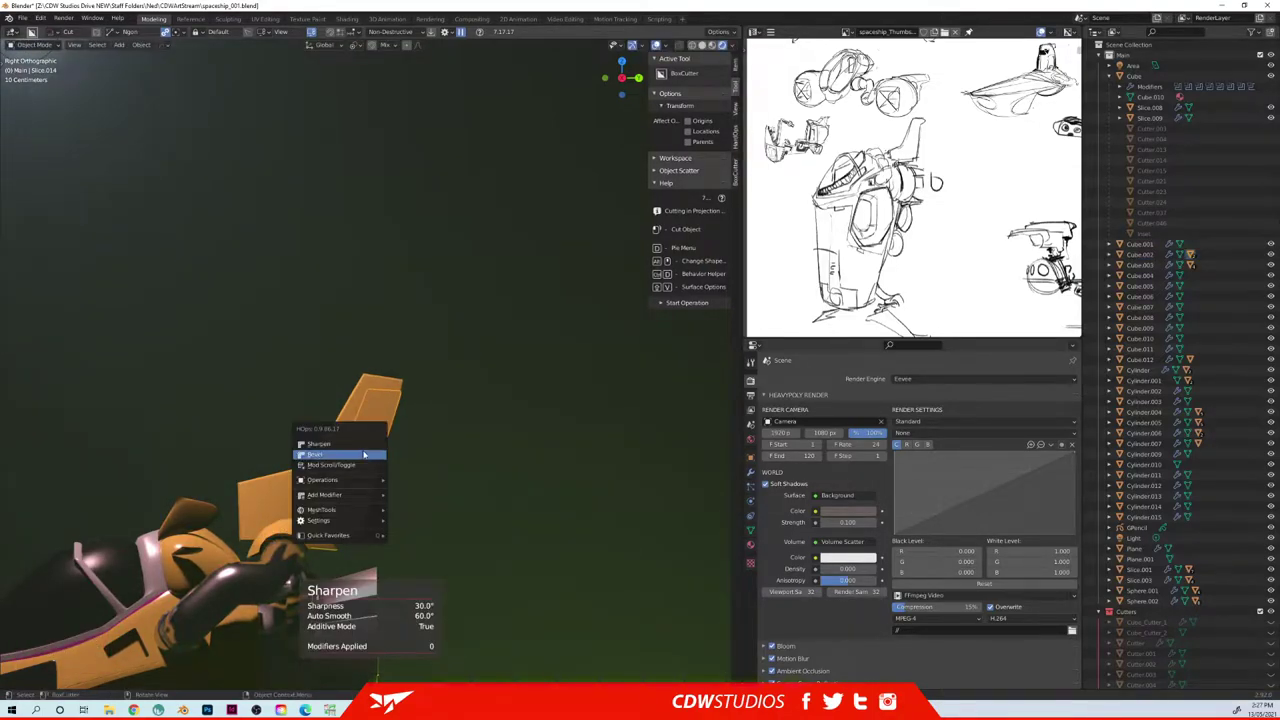
pyautogui.click(358, 448)
pyautogui.click(361, 451)
# - Remove the Boolean, Subsurf_Base and Bevel modifiers from the sliced tail fin piece
pyautogui.moveTo(385, 445); pyautogui.dragTo(434, 429, button='middle')
pyautogui.scroll(3, 350, 457)
pyautogui.click(494, 375)
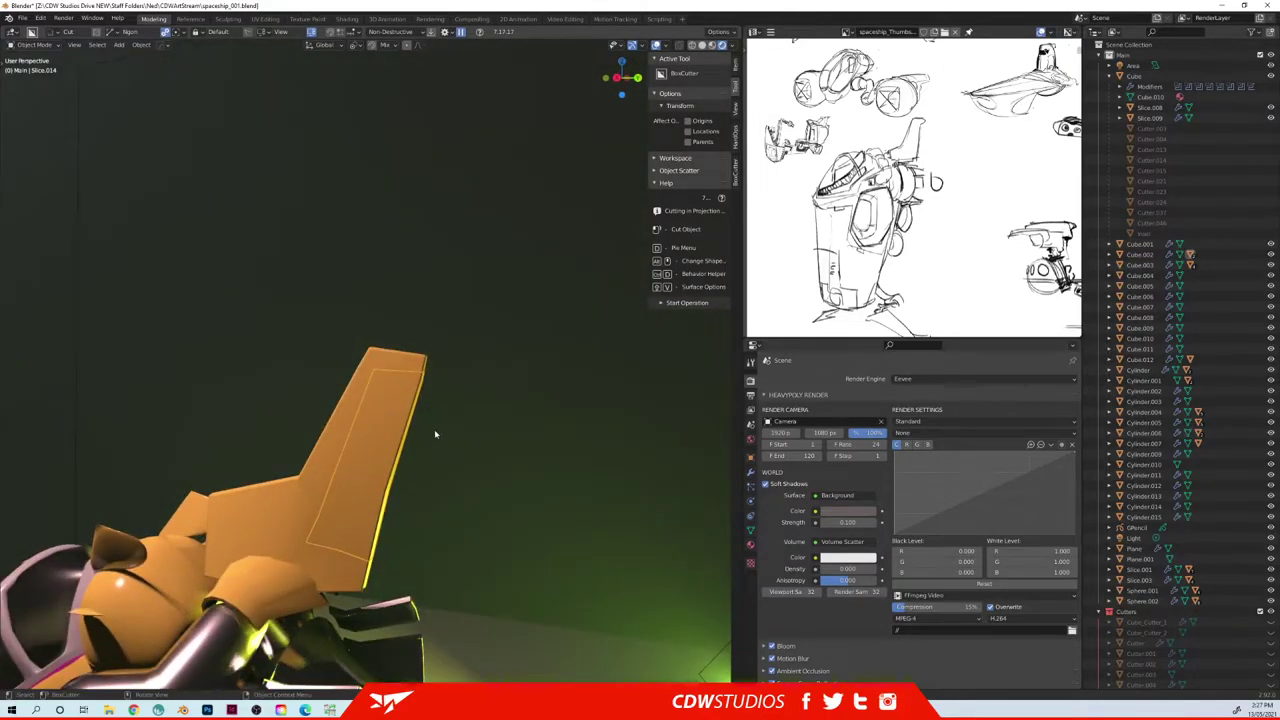
pyautogui.click(750, 476)
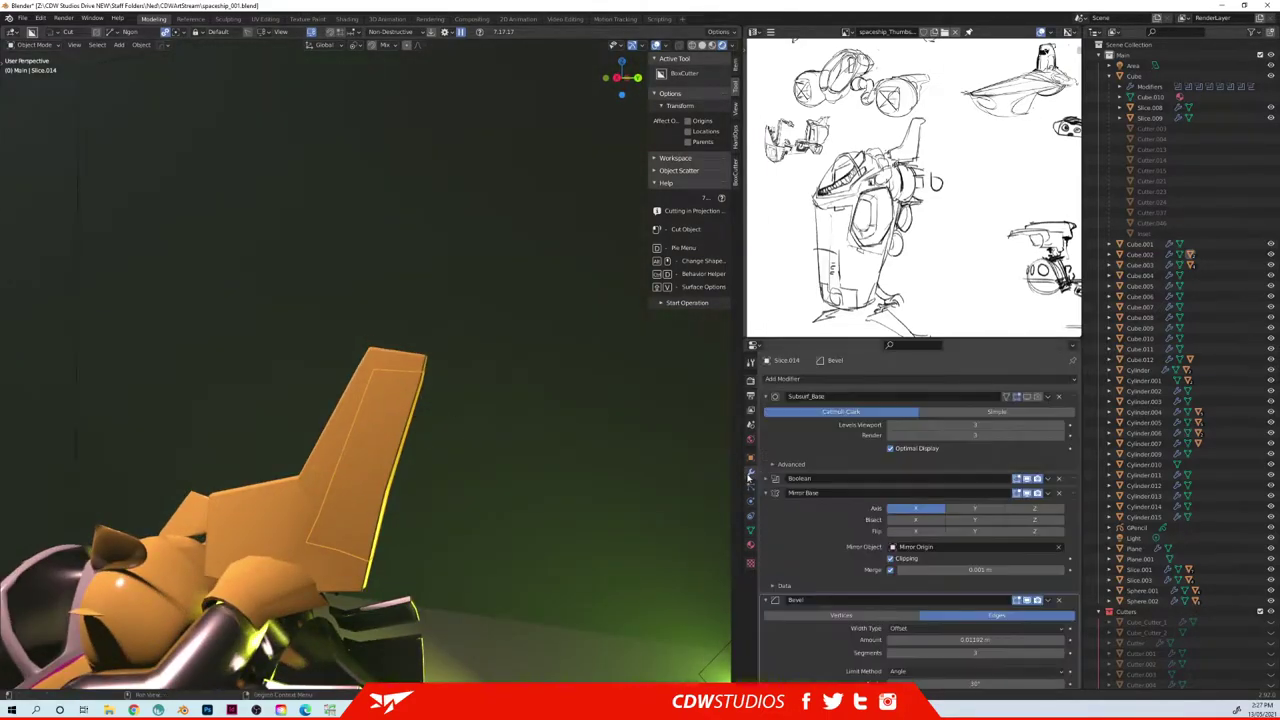
pyautogui.click(1059, 479)
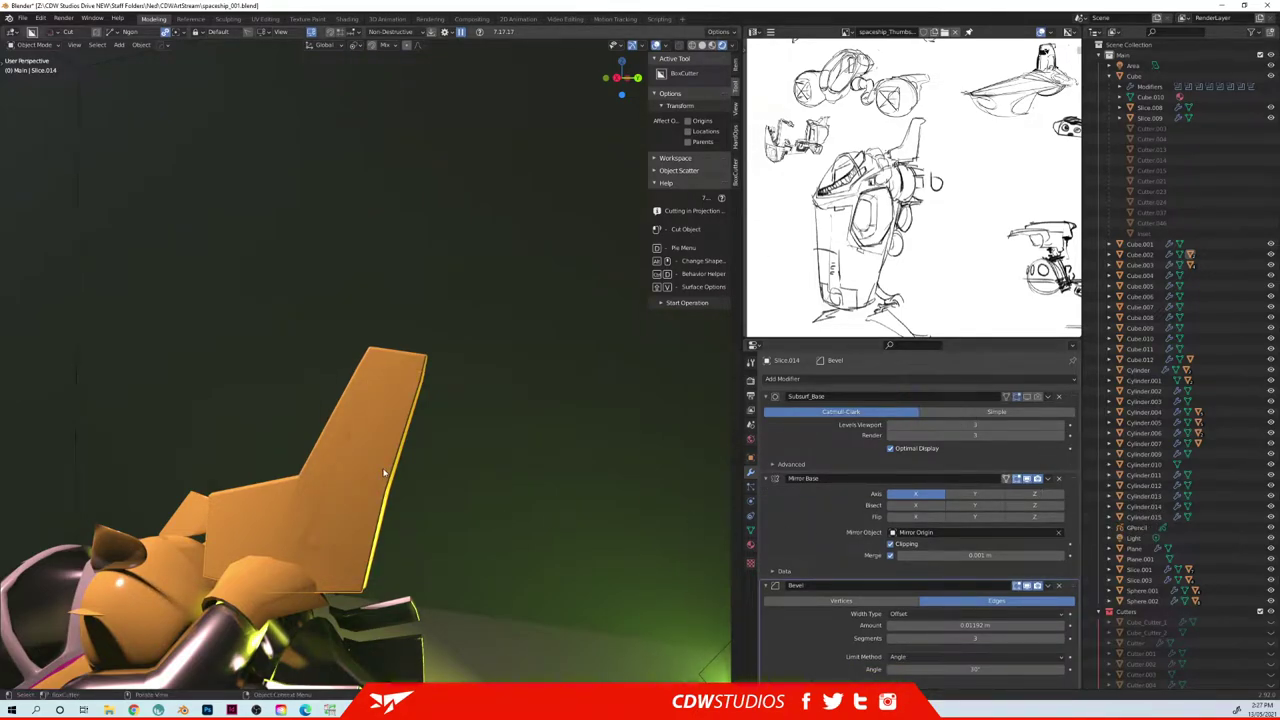
pyautogui.scroll(-1, 806, 542)
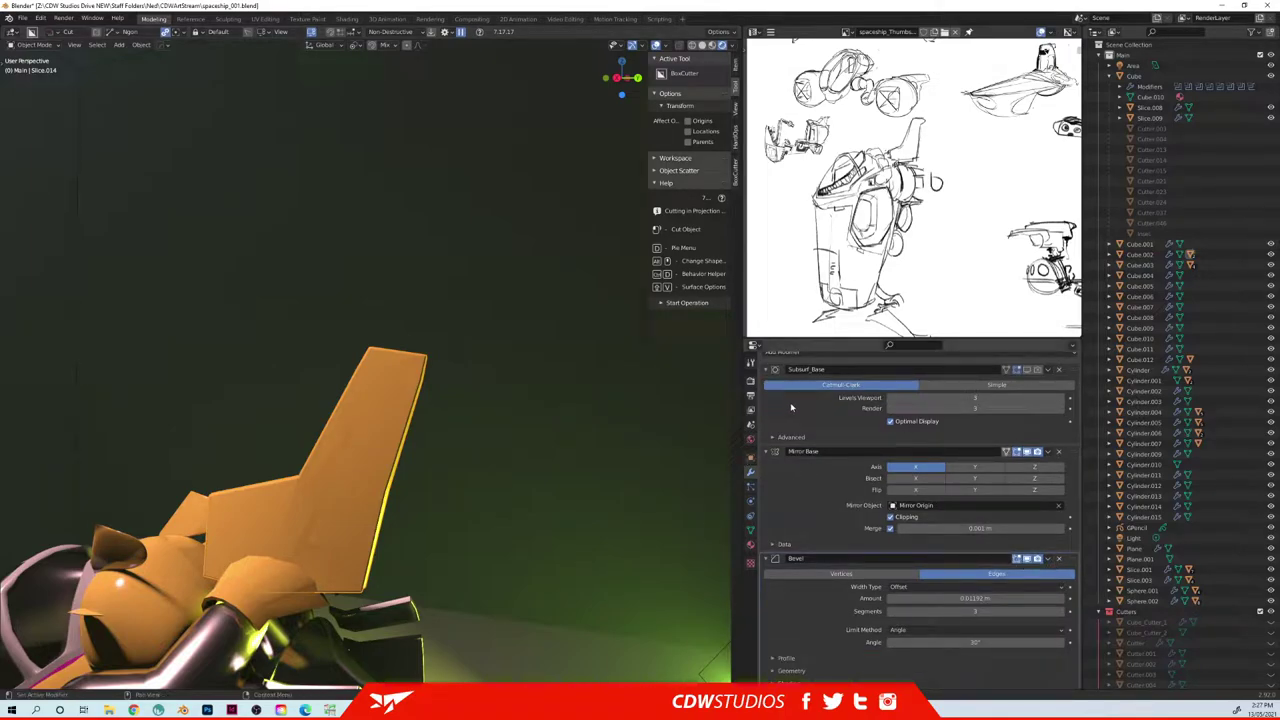
pyautogui.click(1058, 370)
pyautogui.moveTo(446, 466); pyautogui.dragTo(635, 482, button='middle')
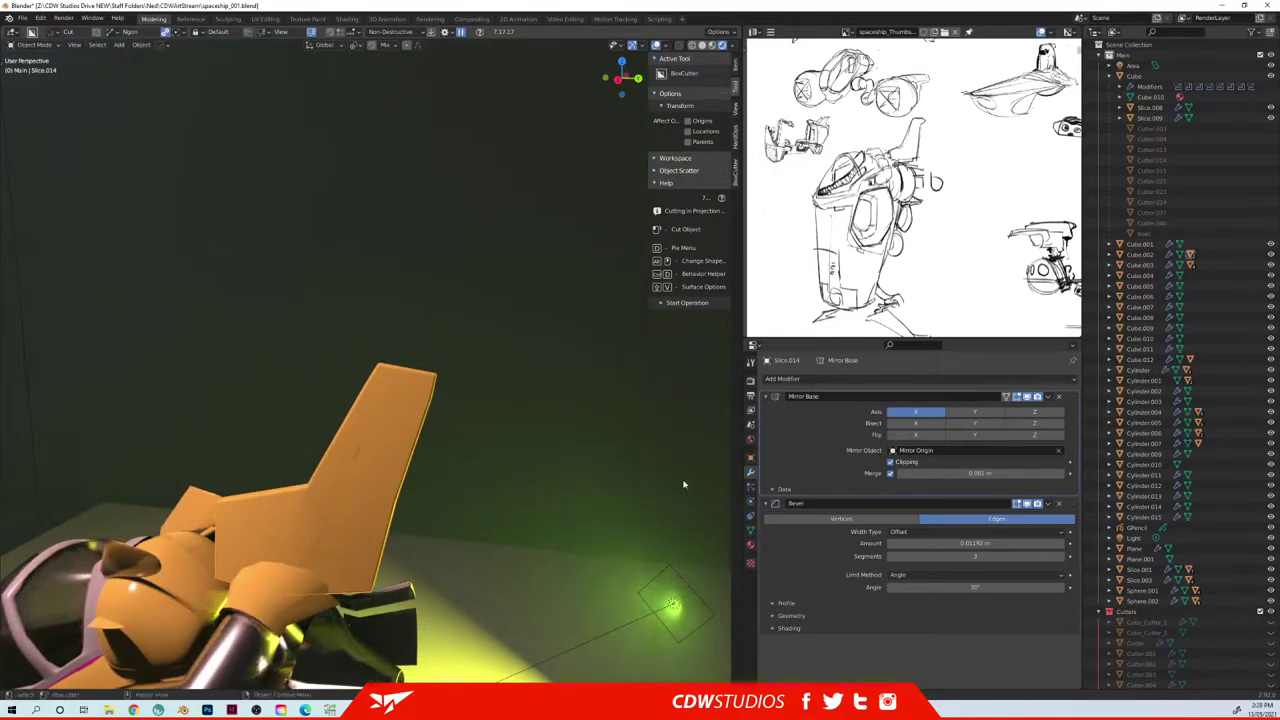
pyautogui.click(1059, 504)
pyautogui.moveTo(450, 465); pyautogui.dragTo(725, 448, button='middle')
# - Check the sliced fin piece's mesh in Edit Mode and clear its remaining Mirror Base modifier
pyautogui.press('Tab')
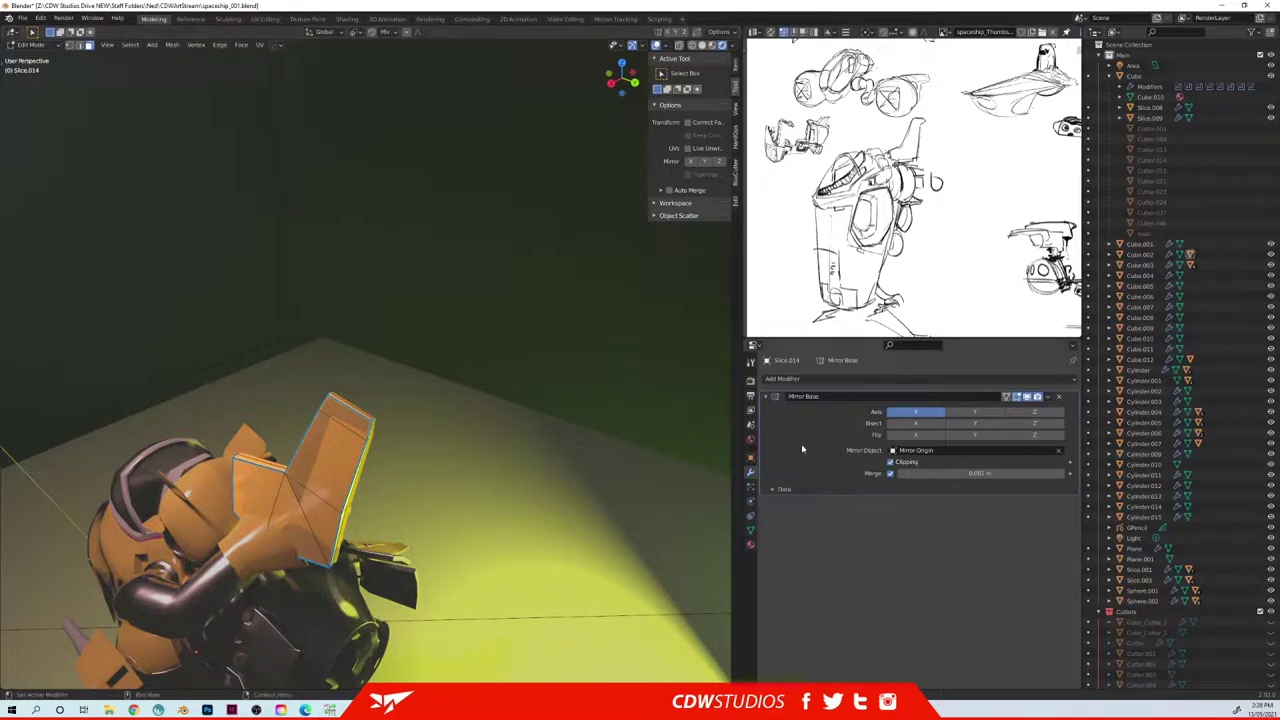
pyautogui.press('Tab')
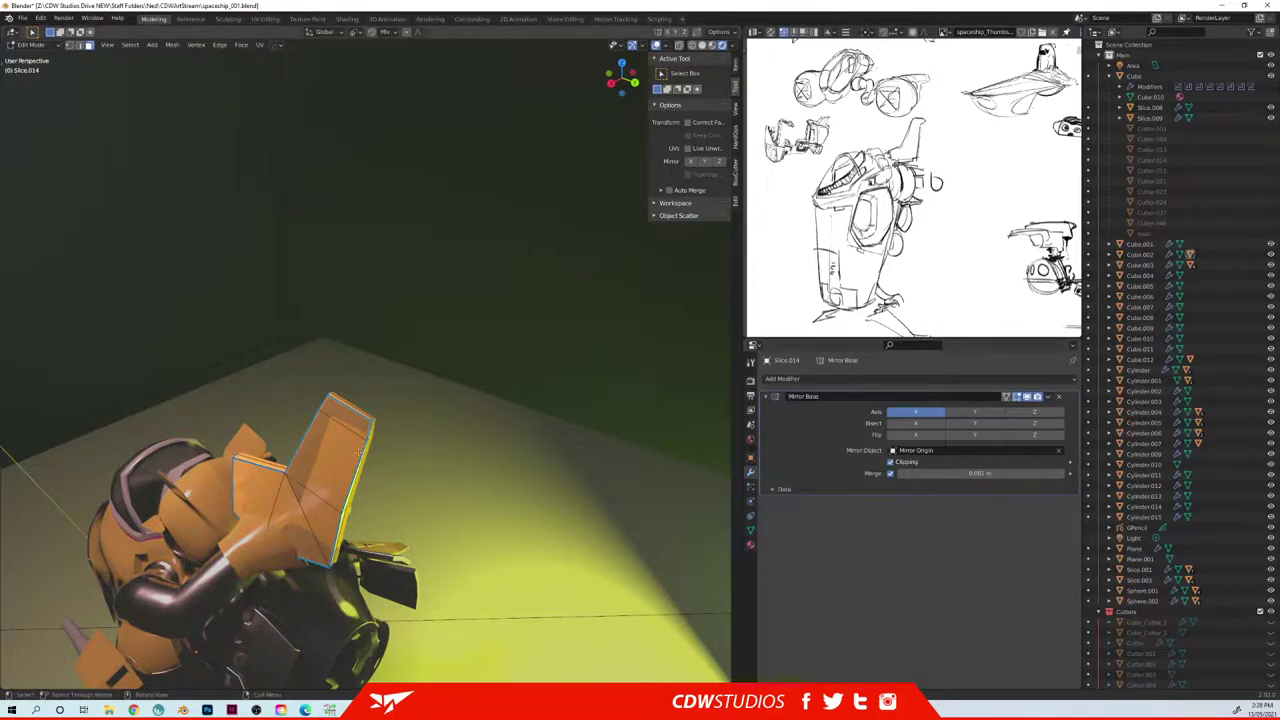
pyautogui.click(603, 423)
pyautogui.moveTo(603, 423); pyautogui.dragTo(415, 418, button='middle')
pyautogui.click(243, 448)
pyautogui.moveTo(503, 374); pyautogui.dragTo(478, 433, button='middle')
pyautogui.press('Tab')
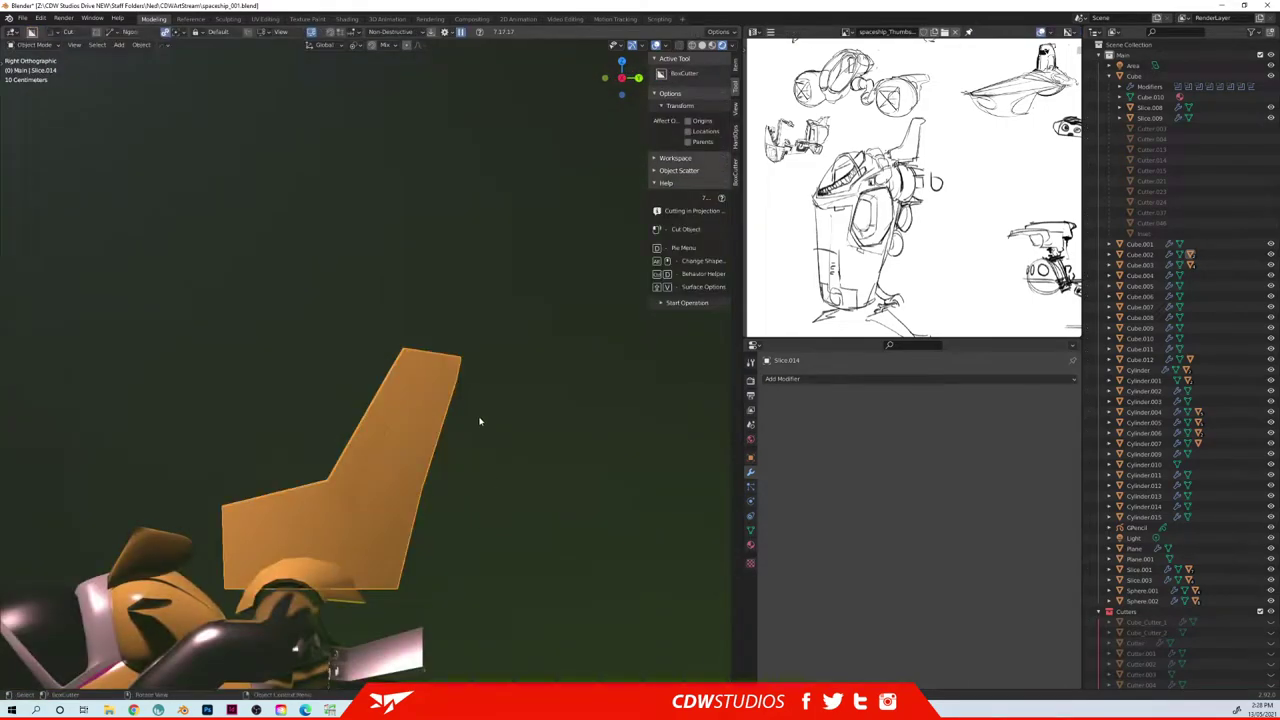
# - Slice a four-sided flap panel out of the tail fin along its trailing edge with BoxCutter
pyautogui.moveTo(477, 374); pyautogui.dragTo(399, 385)
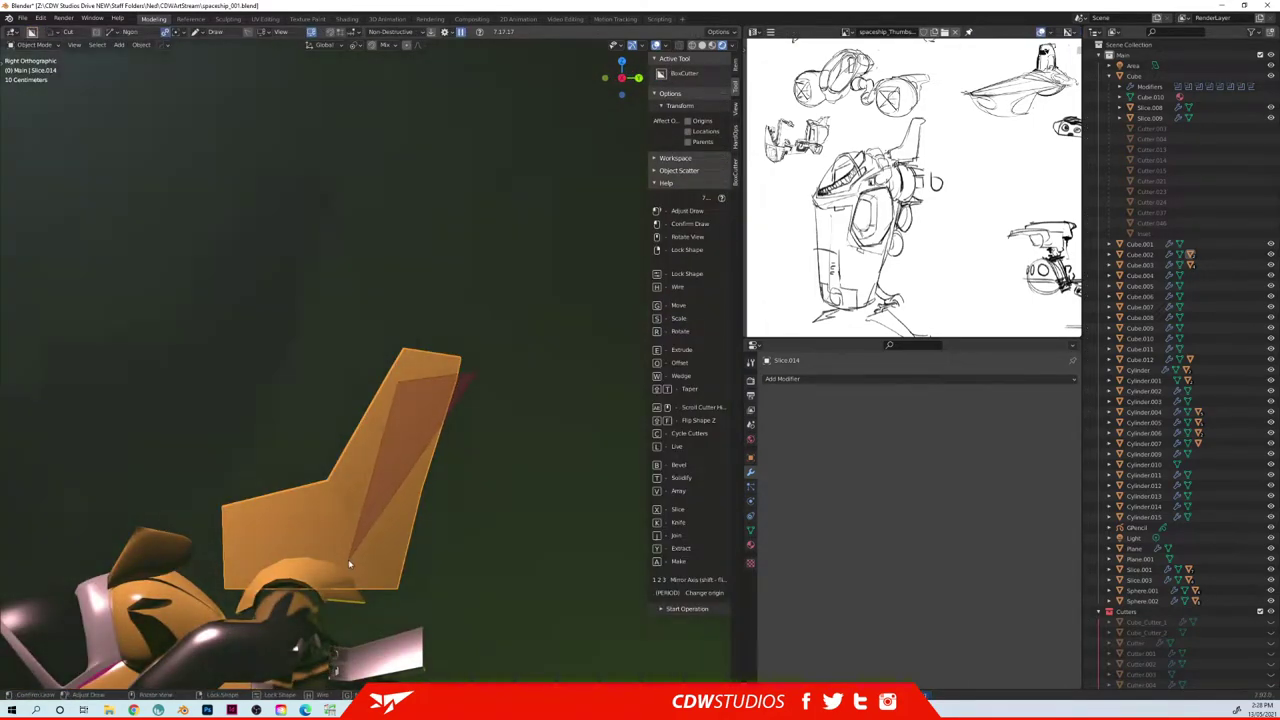
pyautogui.press('x')
pyautogui.press('space')
# - Sharpen the main tail fin at 30° and set its bevel width to about 0.017 m
pyautogui.click(346, 492)
pyautogui.press('q')
pyautogui.click(343, 478)
pyautogui.press('q')
pyautogui.click(340, 490)
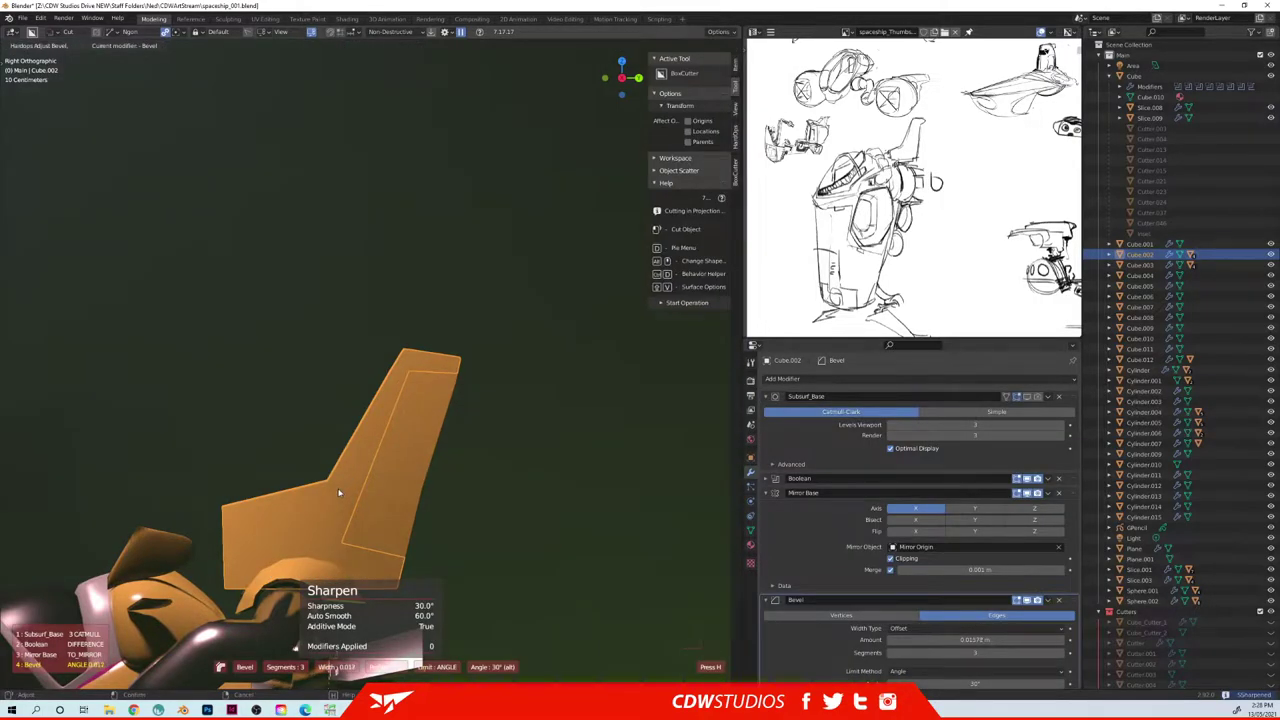
pyautogui.click(344, 492)
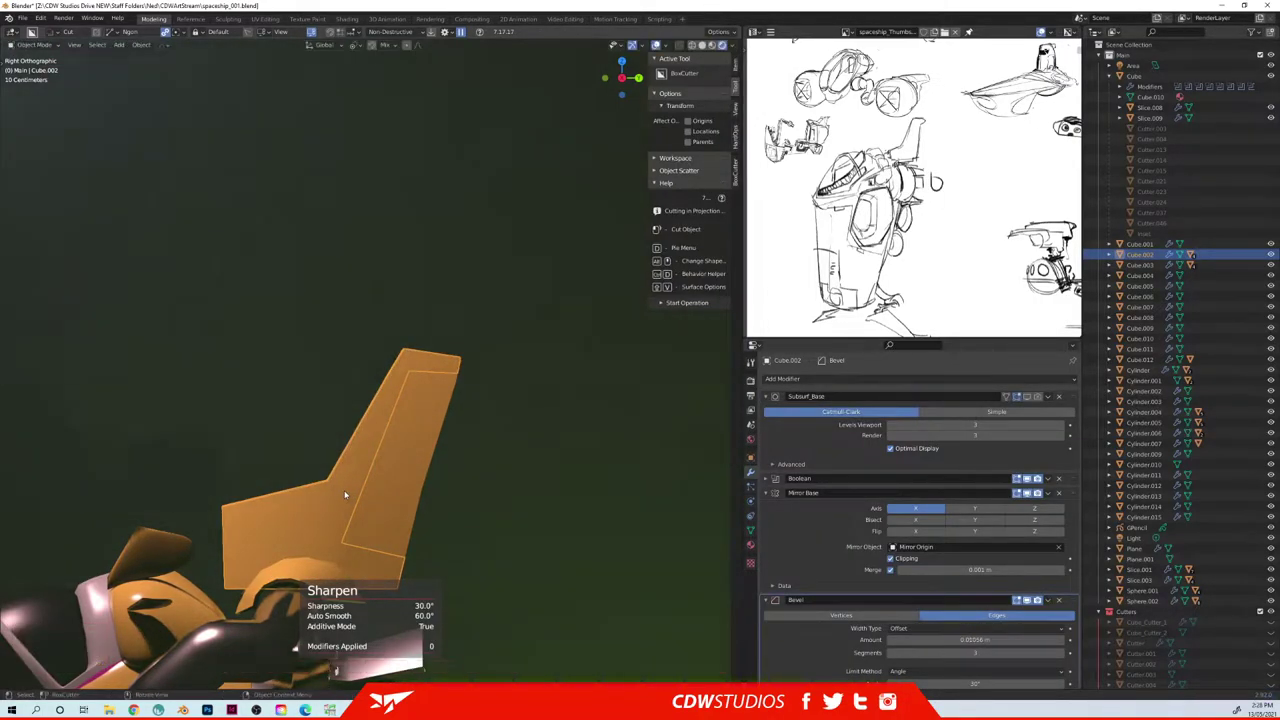
# - Add a 30° angle-limited bevel about 0.016 m wide with 3 segments to the sliced flap panel
pyautogui.click(400, 494)
pyautogui.press('q')
pyautogui.click(395, 495)
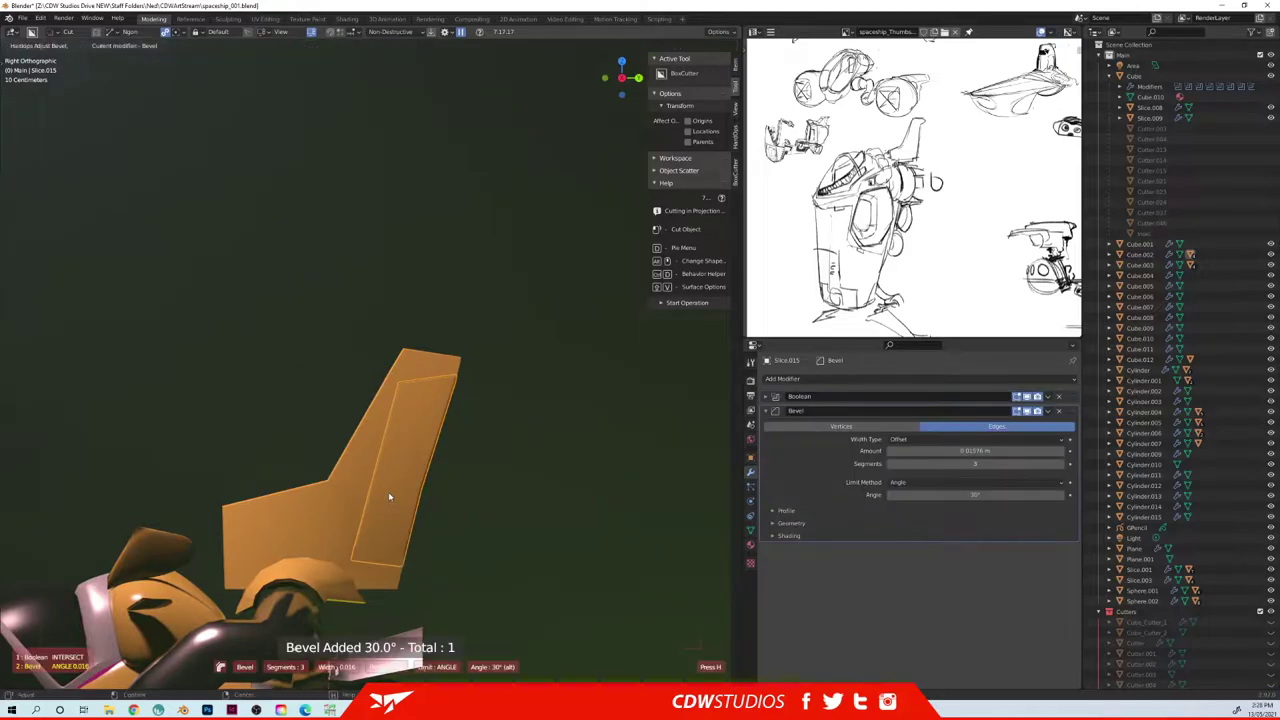
pyautogui.click(390, 497)
pyautogui.moveTo(503, 503); pyautogui.dragTo(381, 444, button='middle')
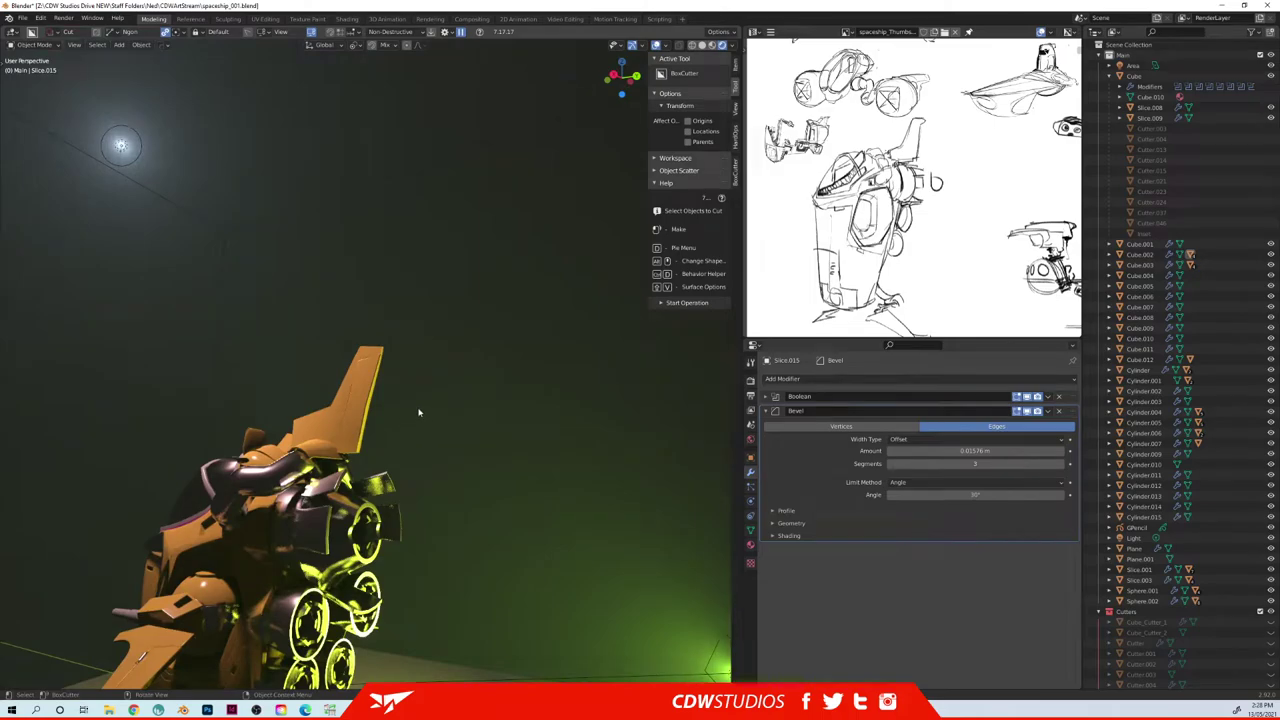
pyautogui.moveTo(475, 339)
pyautogui.mouseDown(button='middle')
pyautogui.moveTo(457, 423)
pyautogui.moveTo(531, 433)
pyautogui.moveTo(365, 392)
pyautogui.moveTo(385, 405)
pyautogui.mouseUp(button='middle')
pyautogui.moveTo(332, 434); pyautogui.dragTo(411, 460)
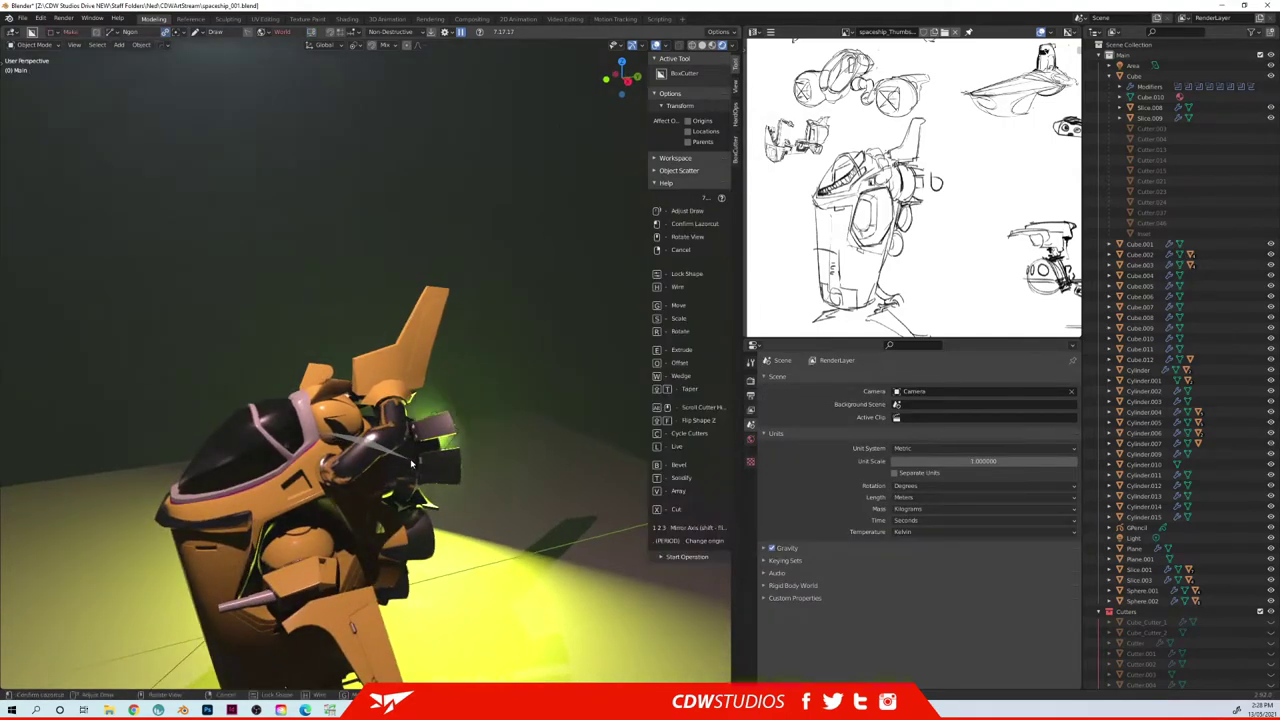
pyautogui.rightClick(408, 460)
# - Switch to the HardOps tool, duplicate the large mirrored pipe behind the cockpit and scale the copy down
pyautogui.hotkey('alt', 'w')
pyautogui.click(378, 451)
pyautogui.moveTo(385, 451); pyautogui.dragTo(500, 448, button='middle')
pyautogui.hotkey('shift', 'd')
pyautogui.press('s')
pyautogui.click(526, 394)
# - Move the smaller pipe copy into the gap between the orange dome behind the cockpit and the large pipe
pyautogui.moveTo(526, 394); pyautogui.dragTo(323, 413, button='middle')
pyautogui.press('g')
pyautogui.hotkey('shift', 'z')
pyautogui.click(476, 447)
pyautogui.scroll(6, 350, 400)
pyautogui.press('g')
pyautogui.hotkey('shift', 'z')
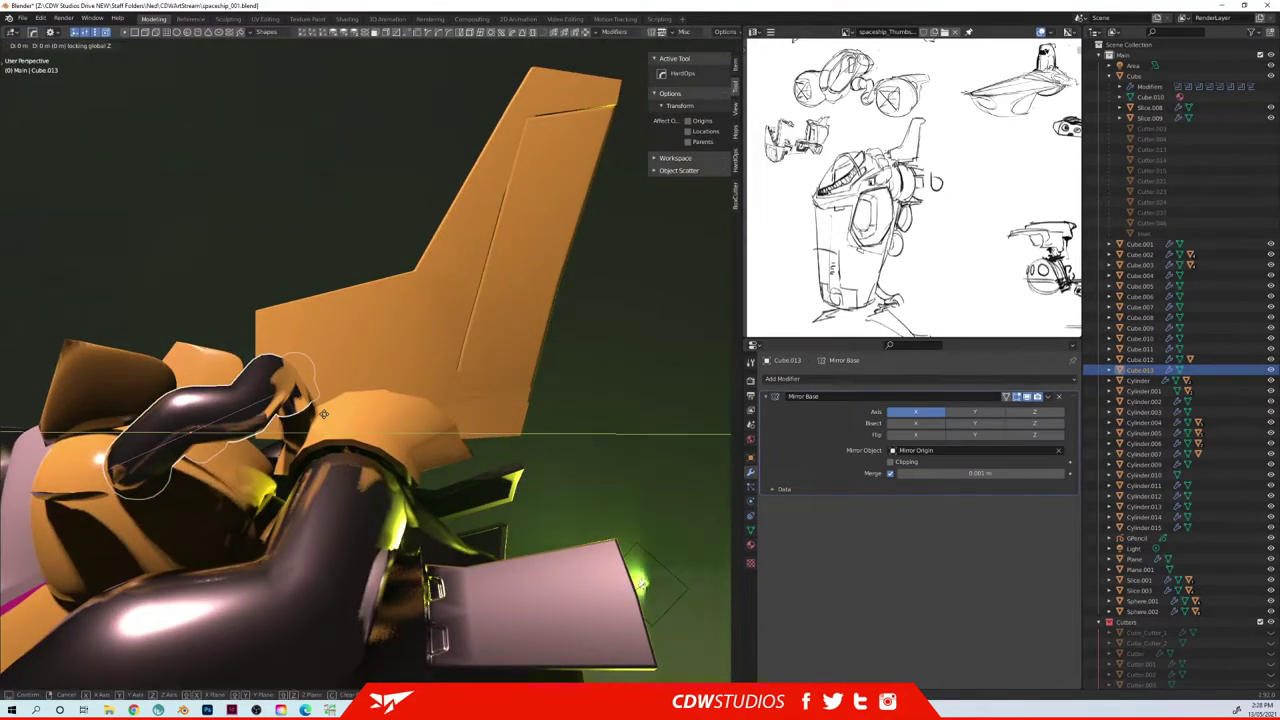
pyautogui.press('z')
pyautogui.click(334, 524)
pyautogui.moveTo(334, 524); pyautogui.dragTo(411, 430, button='middle')
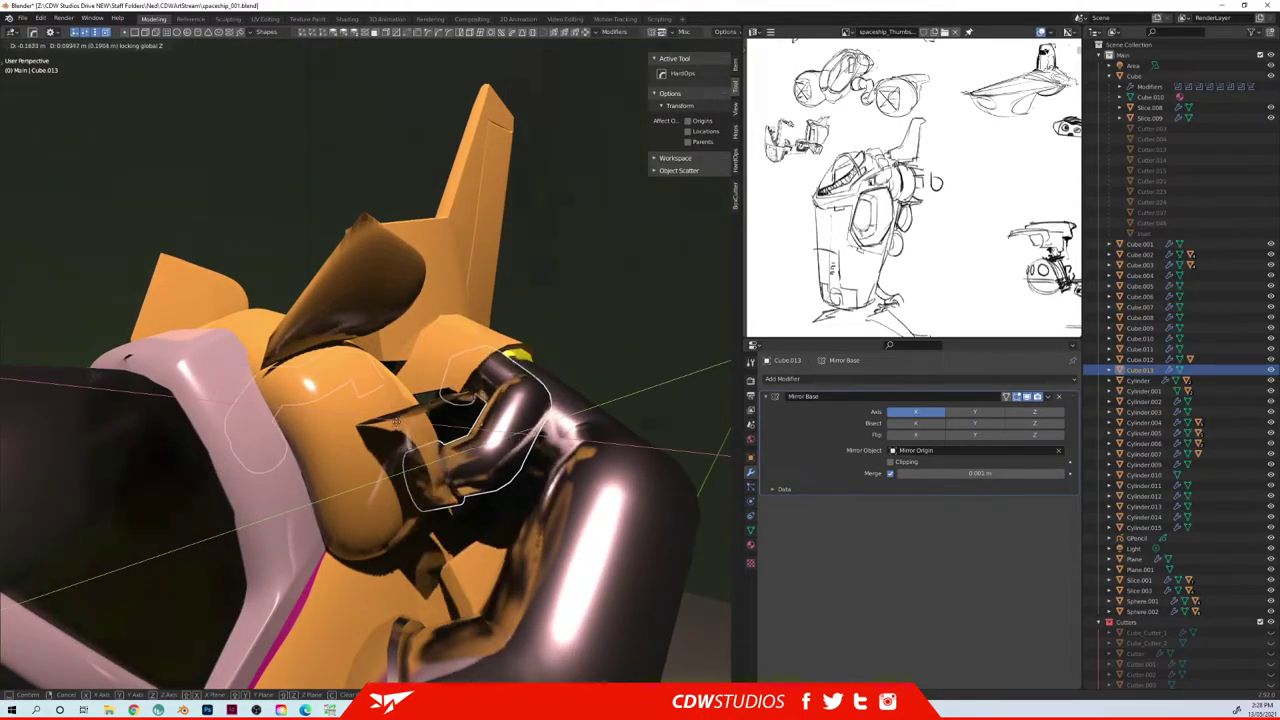
pyautogui.click(372, 430)
pyautogui.moveTo(372, 430); pyautogui.dragTo(395, 365, button='middle')
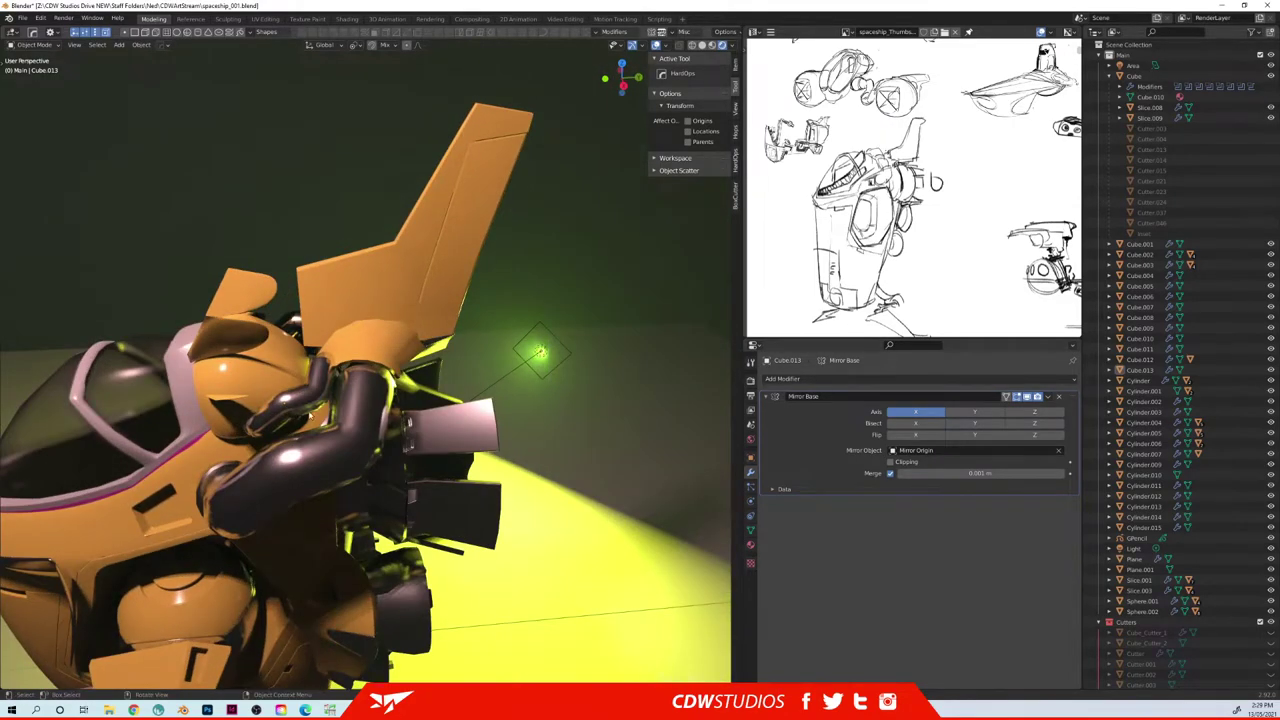
# - Try placing a duplicate of the small pipe lower down on the rear hull, below the engines
pyautogui.click(305, 412)
pyautogui.moveTo(305, 412); pyautogui.dragTo(412, 418, button='middle')
pyautogui.scroll(-5, 412, 418)
pyautogui.hotkey('shift', 'd')
pyautogui.press('z')
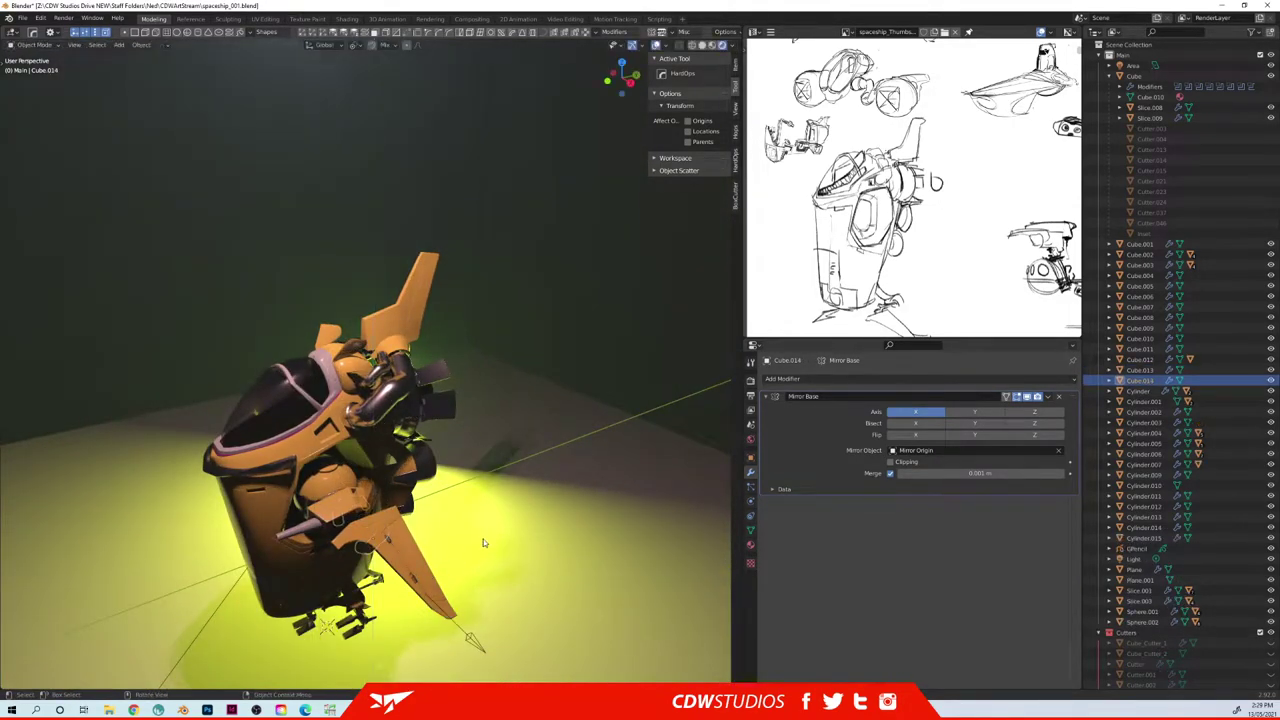
pyautogui.moveTo(482, 543); pyautogui.dragTo(426, 490, button='middle')
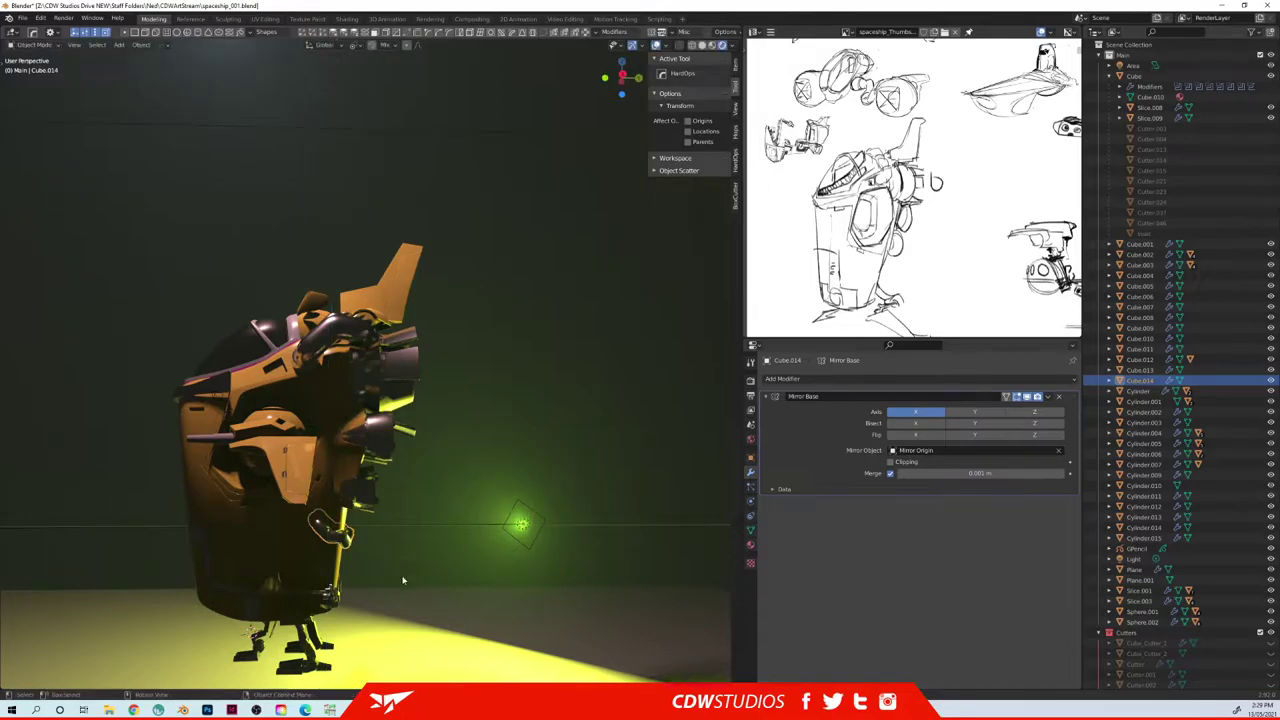
pyautogui.moveTo(403, 575); pyautogui.dragTo(310, 592, button='middle')
pyautogui.moveTo(464, 534); pyautogui.dragTo(469, 497, button='middle')
pyautogui.scroll(5, 469, 497)
pyautogui.keyDown('shift'); pyautogui.moveTo(488, 584); pyautogui.dragTo(414, 525, button='middle'); pyautogui.keyUp('shift')
pyautogui.scroll(3, 418, 547)
pyautogui.press('g')
pyautogui.click(467, 587)
# - Check the lower pipe copy in Edit Mode, return to Object Mode and delete it
pyautogui.press('Tab')
pyautogui.click(409, 473)
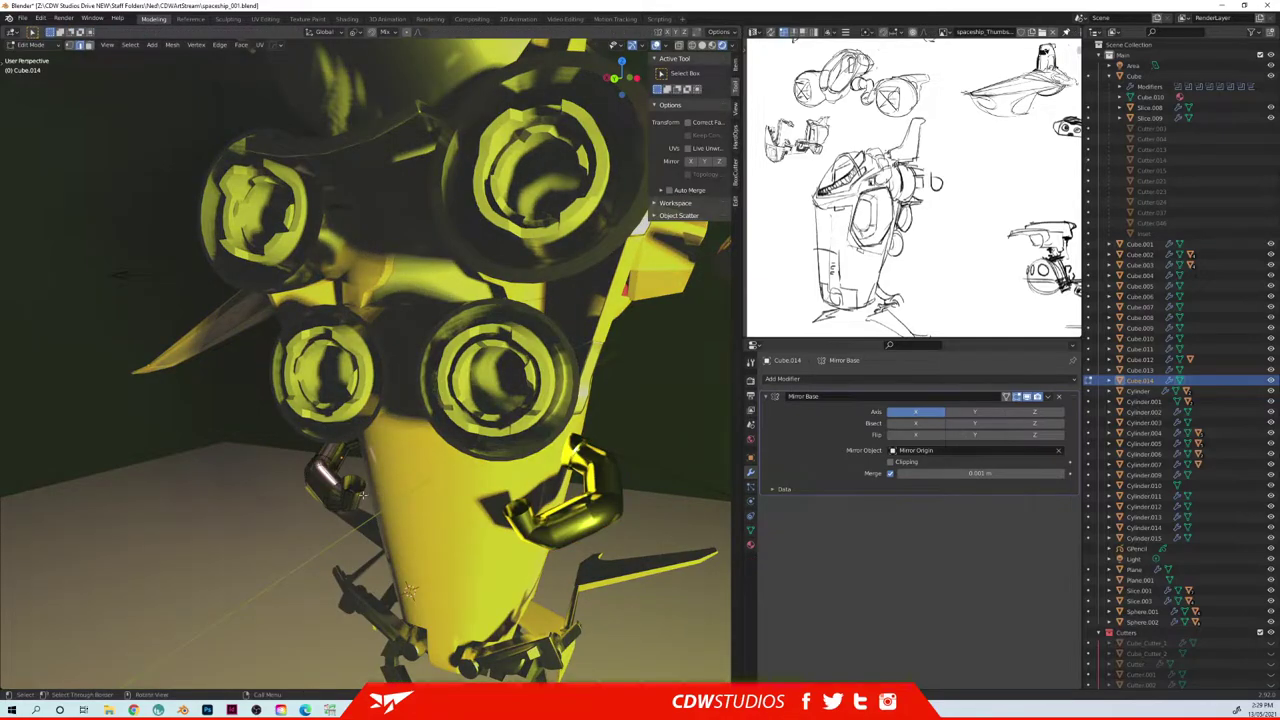
pyautogui.moveTo(399, 462)
pyautogui.mouseDown(button='middle')
pyautogui.moveTo(397, 447)
pyautogui.moveTo(375, 450)
pyautogui.moveTo(365, 485)
pyautogui.mouseUp(button='middle')
pyautogui.hotkey('ctrl', 'Tab')
pyautogui.click(390, 560)
pyautogui.moveTo(390, 560); pyautogui.dragTo(348, 466, button='middle')
pyautogui.scroll(-7, 394, 522)
pyautogui.press('Delete')
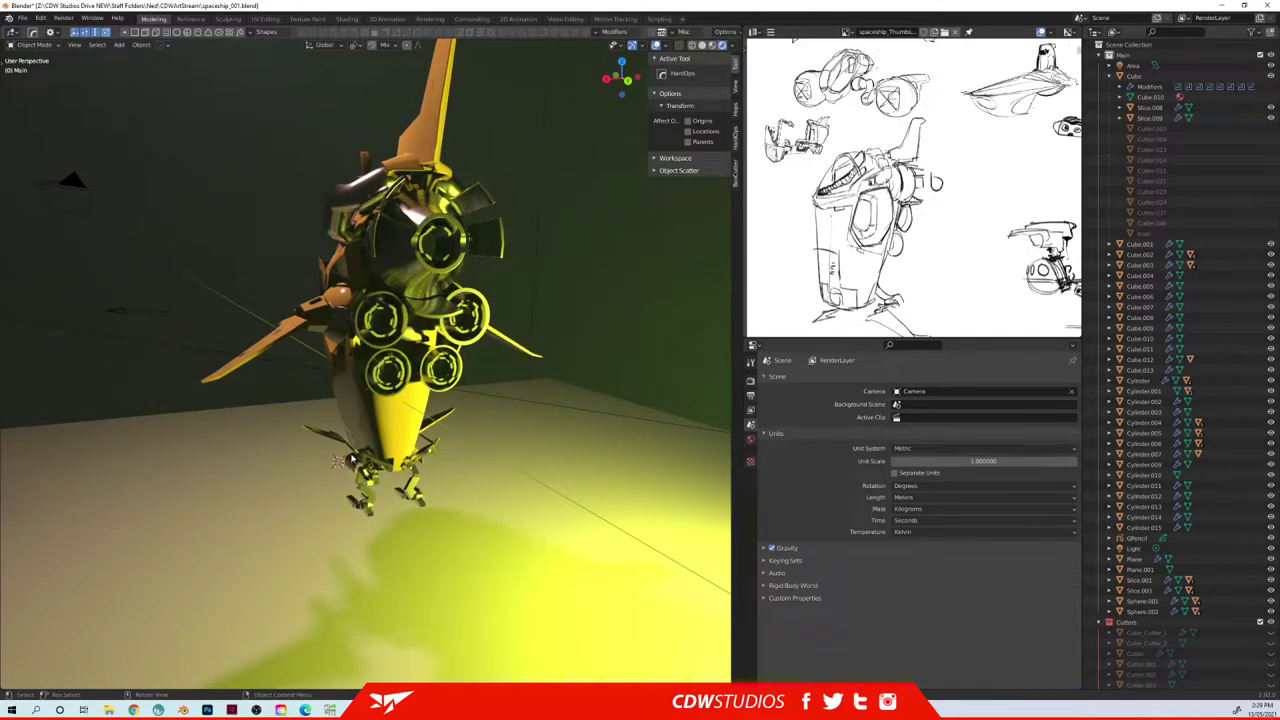
# - Select the leftover array-target empty beside the ship and delete it
pyautogui.moveTo(383, 286); pyautogui.dragTo(478, 282, button='middle')
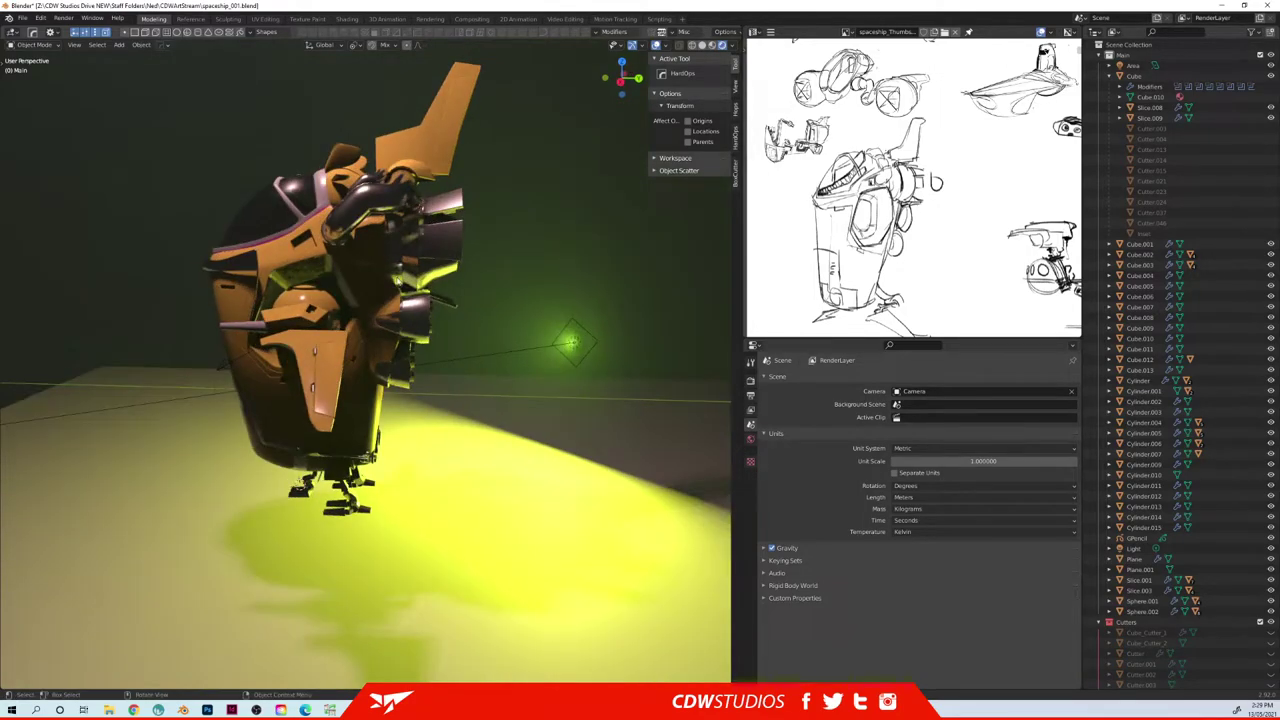
pyautogui.scroll(5, 440, 270)
pyautogui.keyDown('shift'); pyautogui.moveTo(376, 250); pyautogui.dragTo(535, 390, button='middle'); pyautogui.keyUp('shift')
pyautogui.scroll(-5, 345, 424)
pyautogui.scroll(-4, 400, 405)
pyautogui.click(567, 390)
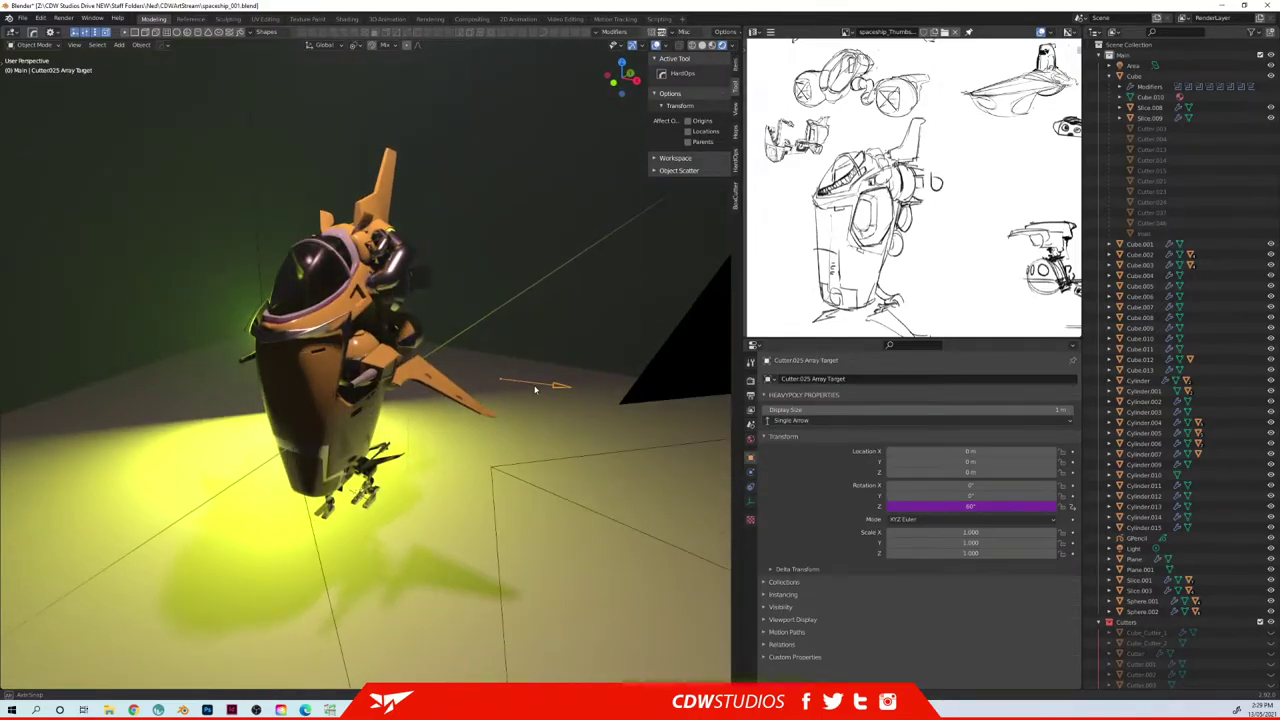
pyautogui.press('Delete')
# - Switch the viewport to Material Preview shading and delete the scene's lights
pyautogui.moveTo(537, 337); pyautogui.dragTo(361, 336, button='middle')
pyautogui.scroll(-5, 361, 336)
pyautogui.scroll(-4, 361, 336)
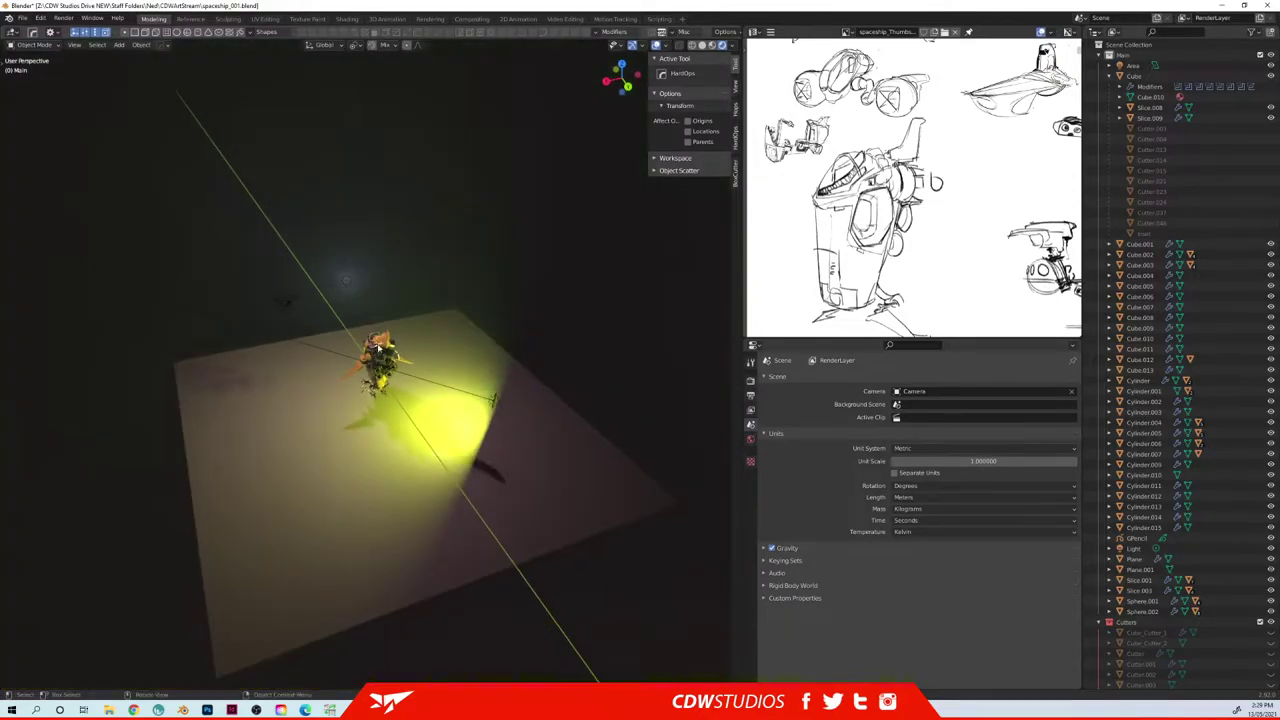
pyautogui.press('z')
pyautogui.click(488, 405)
pyautogui.press('Delete')
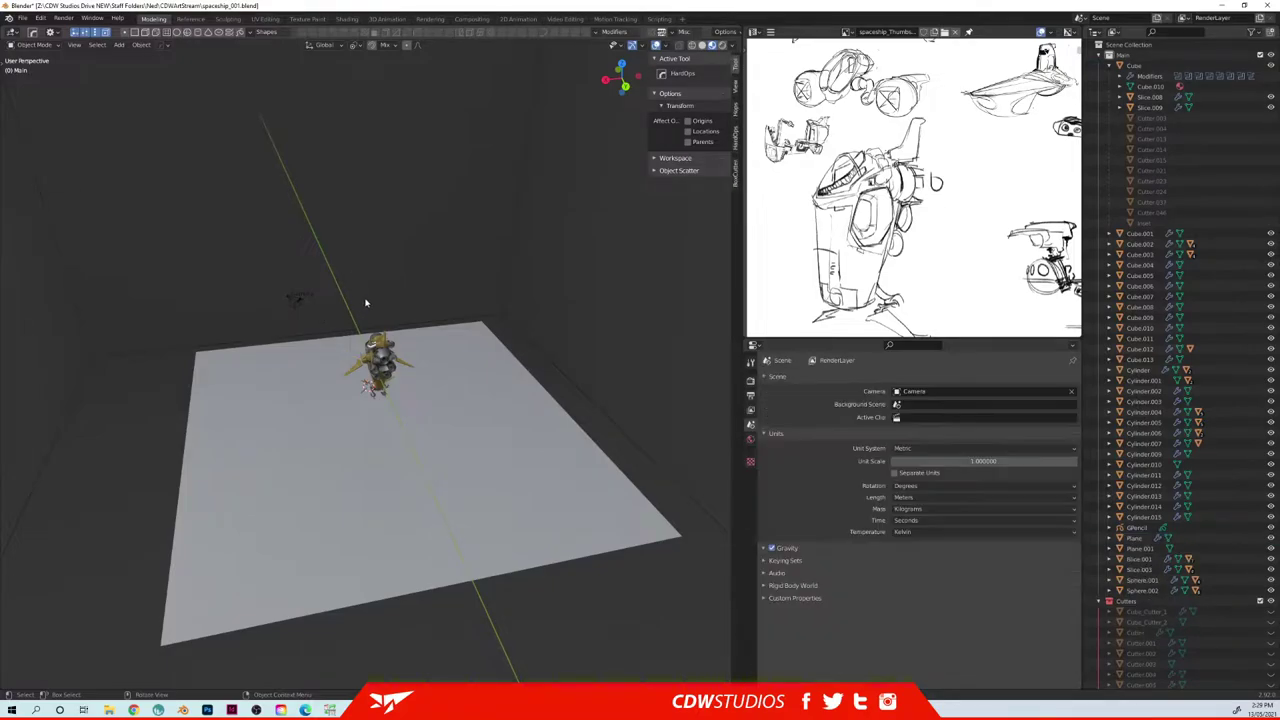
# - Select all parts of the ship from the side view and duplicate them about 7.7 m along the Y axis
pyautogui.scroll(4, 366, 294)
pyautogui.moveTo(366, 294); pyautogui.dragTo(482, 374, button='middle')
pyautogui.scroll(3, 427, 365)
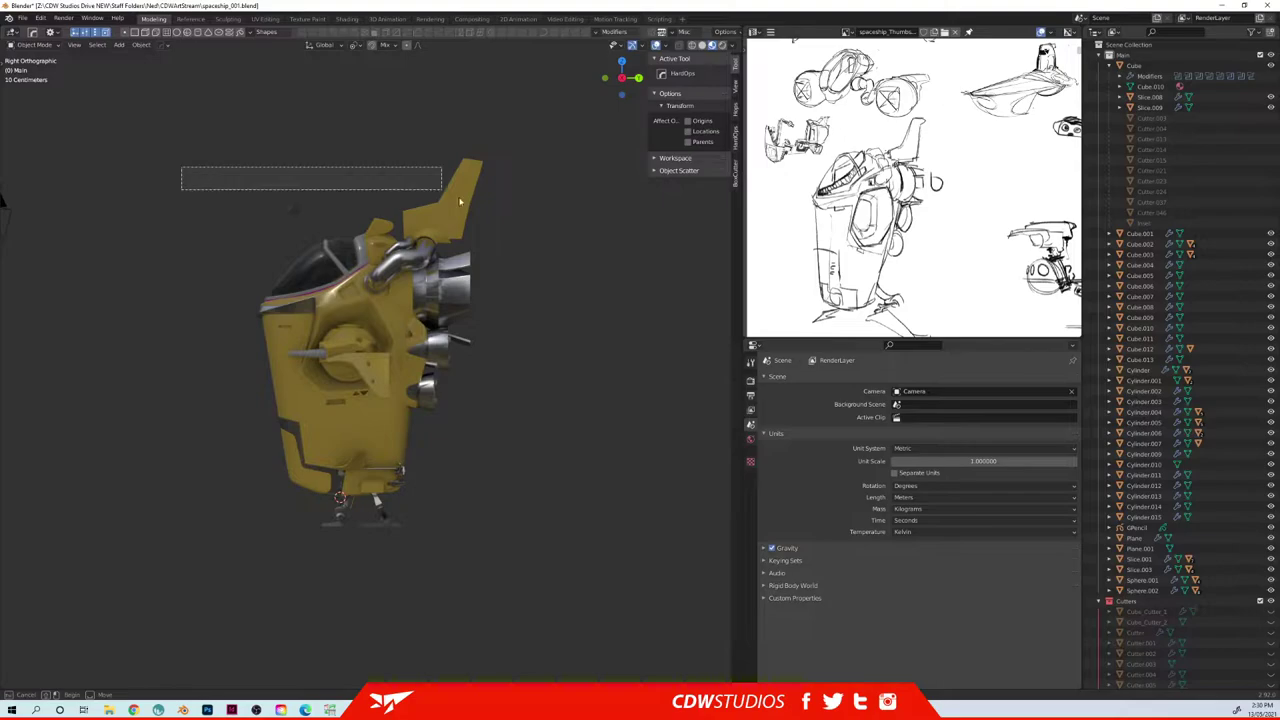
pyautogui.moveTo(430, 190); pyautogui.dragTo(506, 582)
pyautogui.scroll(-4, 491, 366)
pyautogui.moveTo(491, 366); pyautogui.dragTo(472, 394, button='middle')
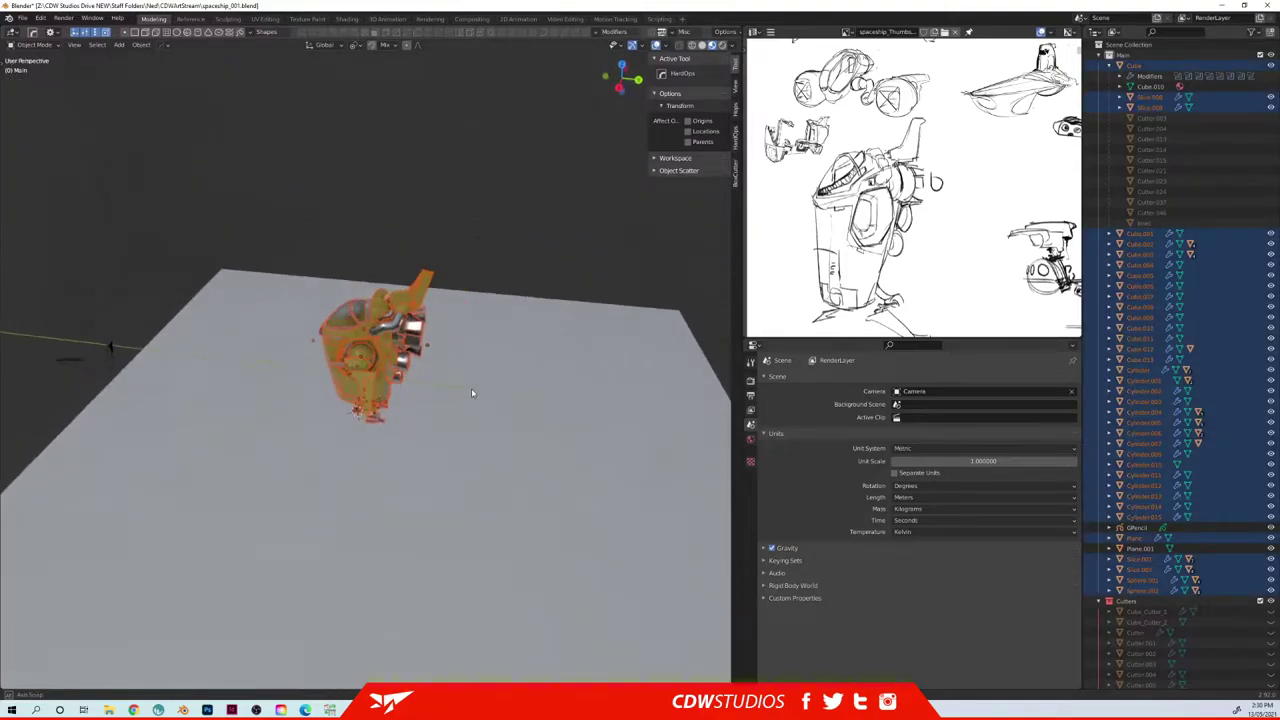
pyautogui.hotkey('shift', 'd')
pyautogui.press('y')
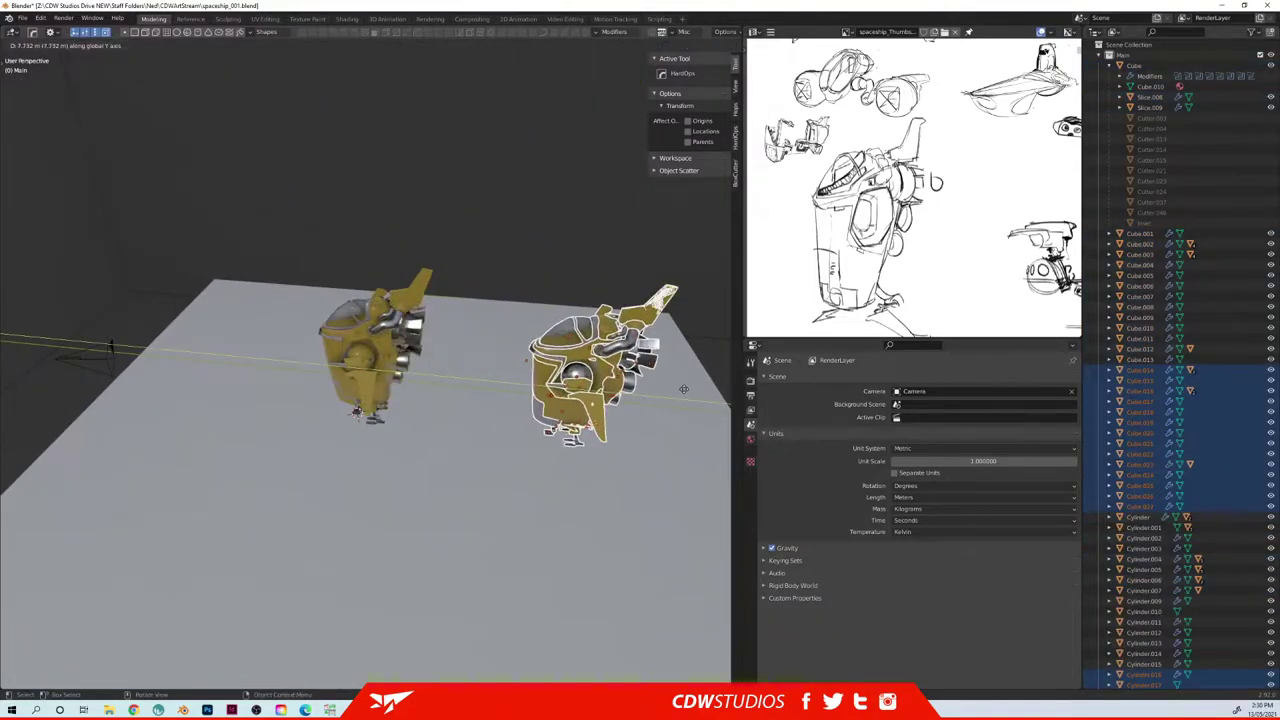
pyautogui.click(684, 389)
pyautogui.moveTo(651, 420); pyautogui.dragTo(546, 390, button='middle')
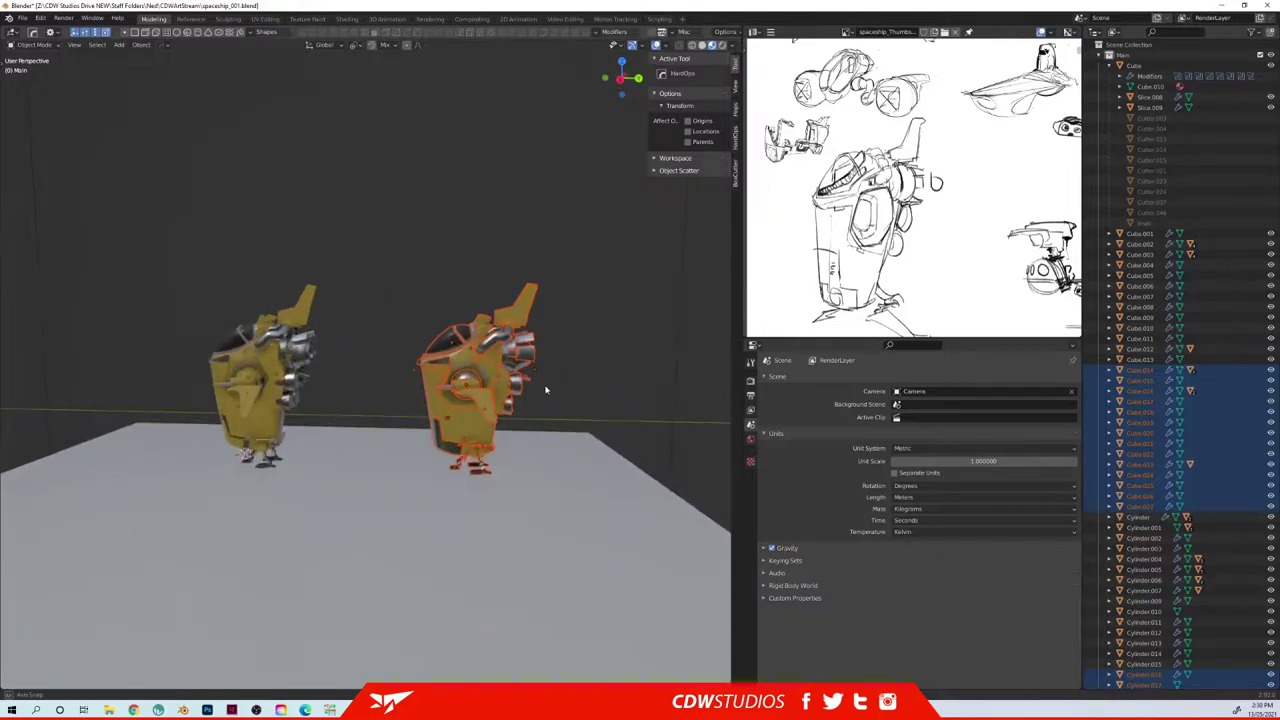
# - Run HardOps Smart Apply on the duplicated ship's parts and check individual pieces for remaining modifiers
pyautogui.press('q')
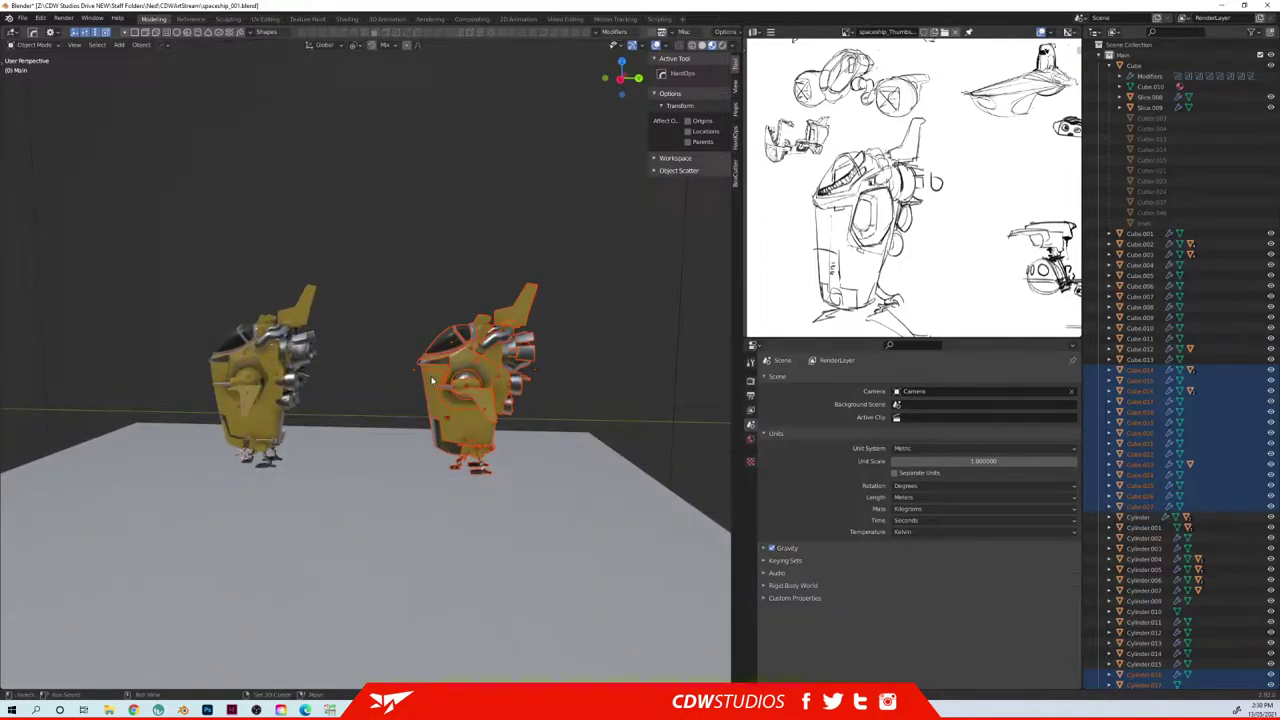
pyautogui.keyDown('shift'); pyautogui.click(432, 381); pyautogui.keyUp('shift')
pyautogui.press('q')
pyautogui.moveTo(422, 424)
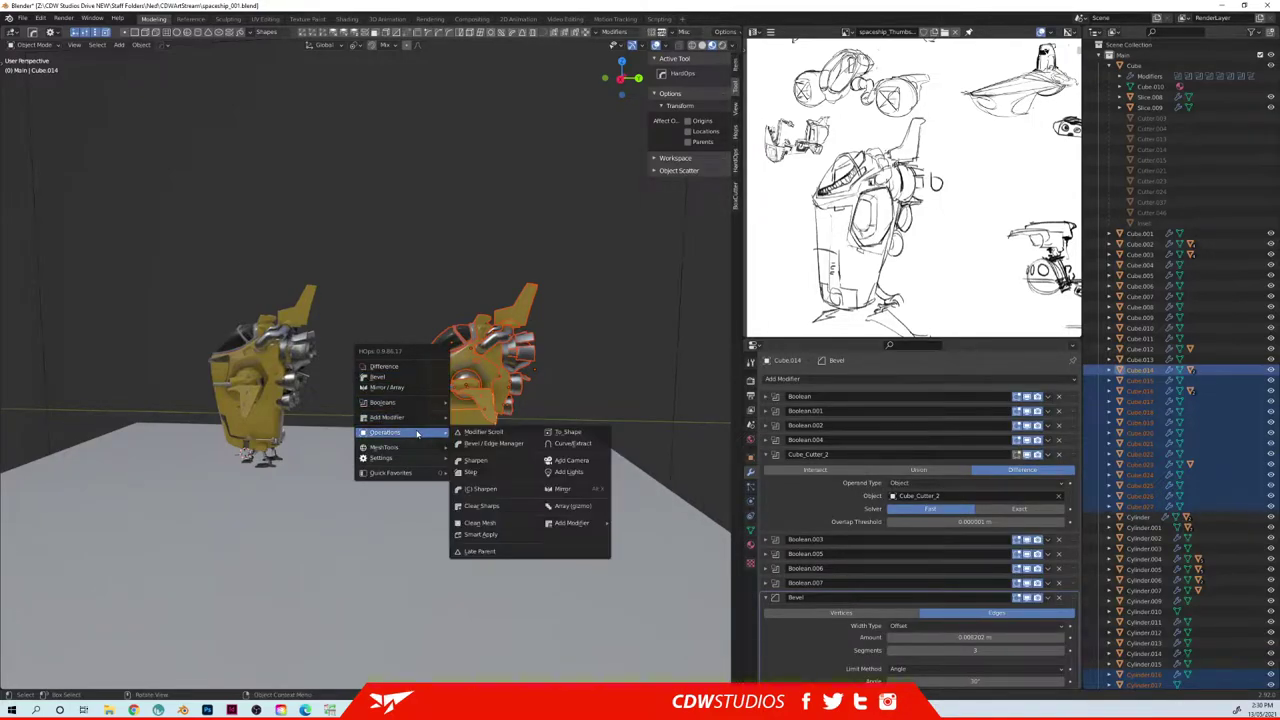
pyautogui.click(494, 536)
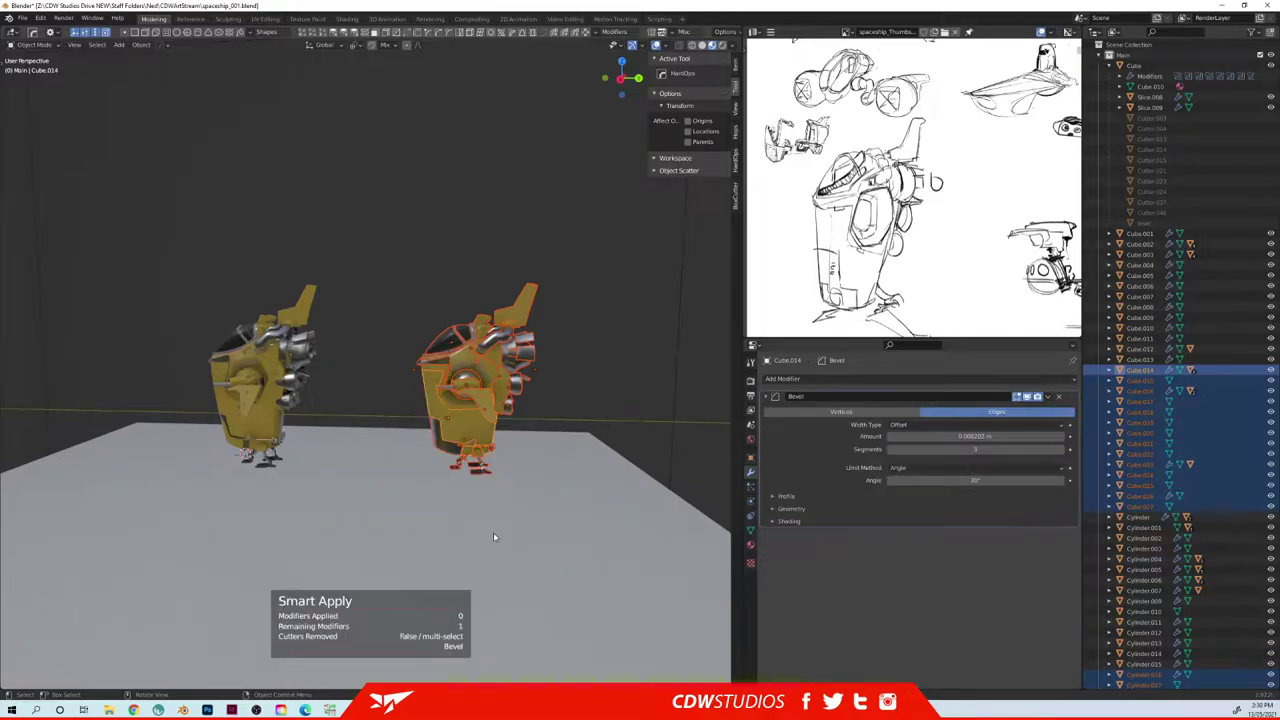
pyautogui.moveTo(469, 363); pyautogui.dragTo(507, 367, button='middle')
pyautogui.click(450, 371)
pyautogui.click(443, 357)
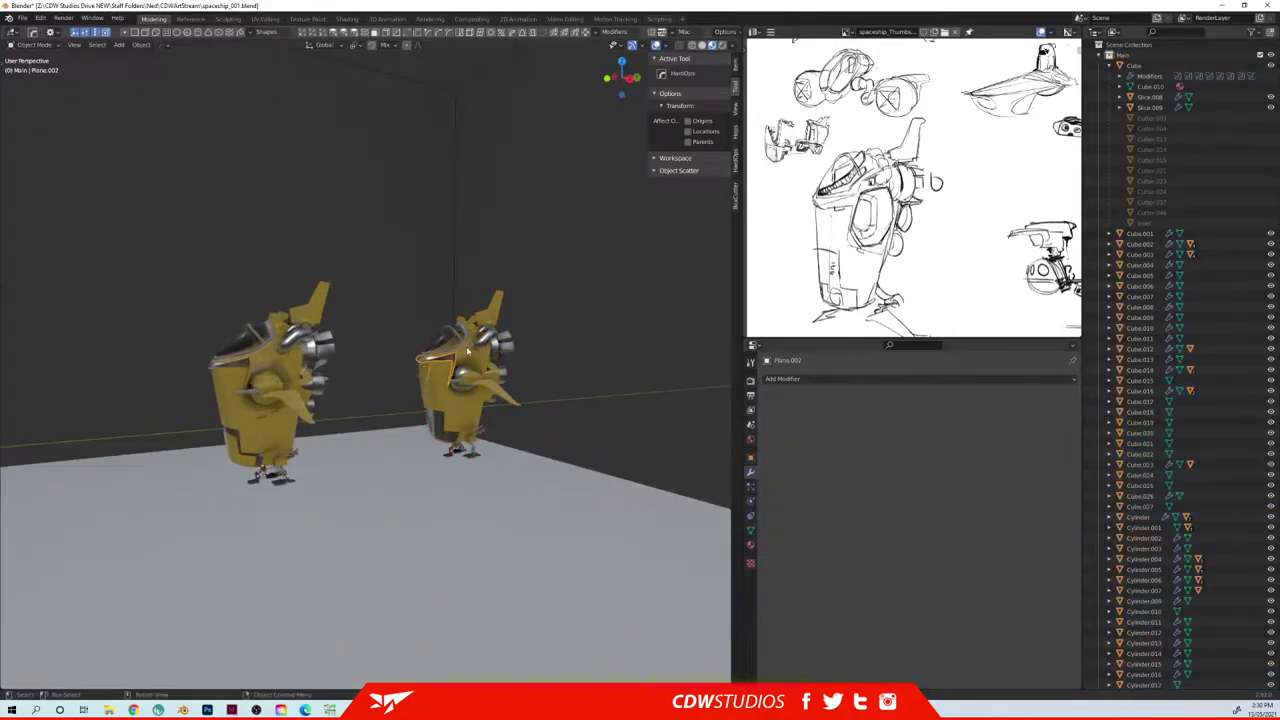
pyautogui.click(464, 354)
pyautogui.click(478, 326)
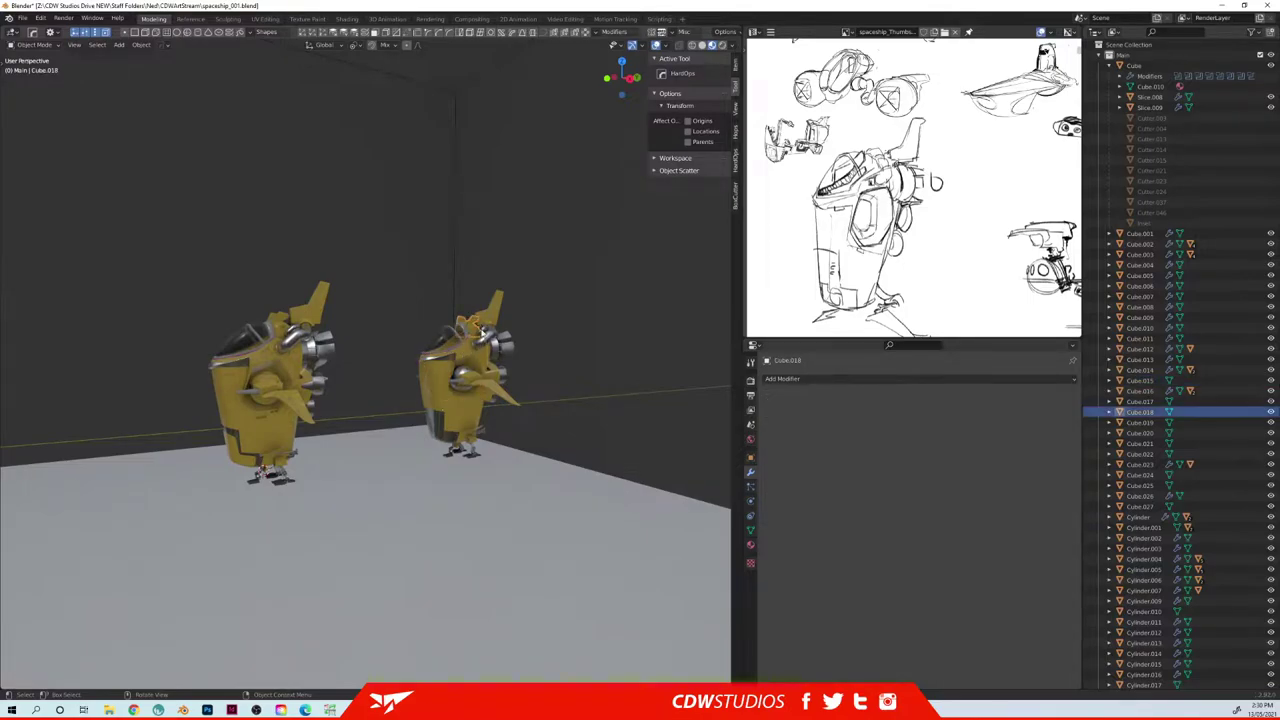
# - Set the bevel width of the copied ship's front hull piece to about 0.004 m
pyautogui.click(436, 432)
pyautogui.moveTo(486, 384); pyautogui.dragTo(407, 353, button='middle')
pyautogui.scroll(5, 480, 405)
pyautogui.scroll(1, 503, 423)
pyautogui.scroll(5, 400, 365)
pyautogui.press('q')
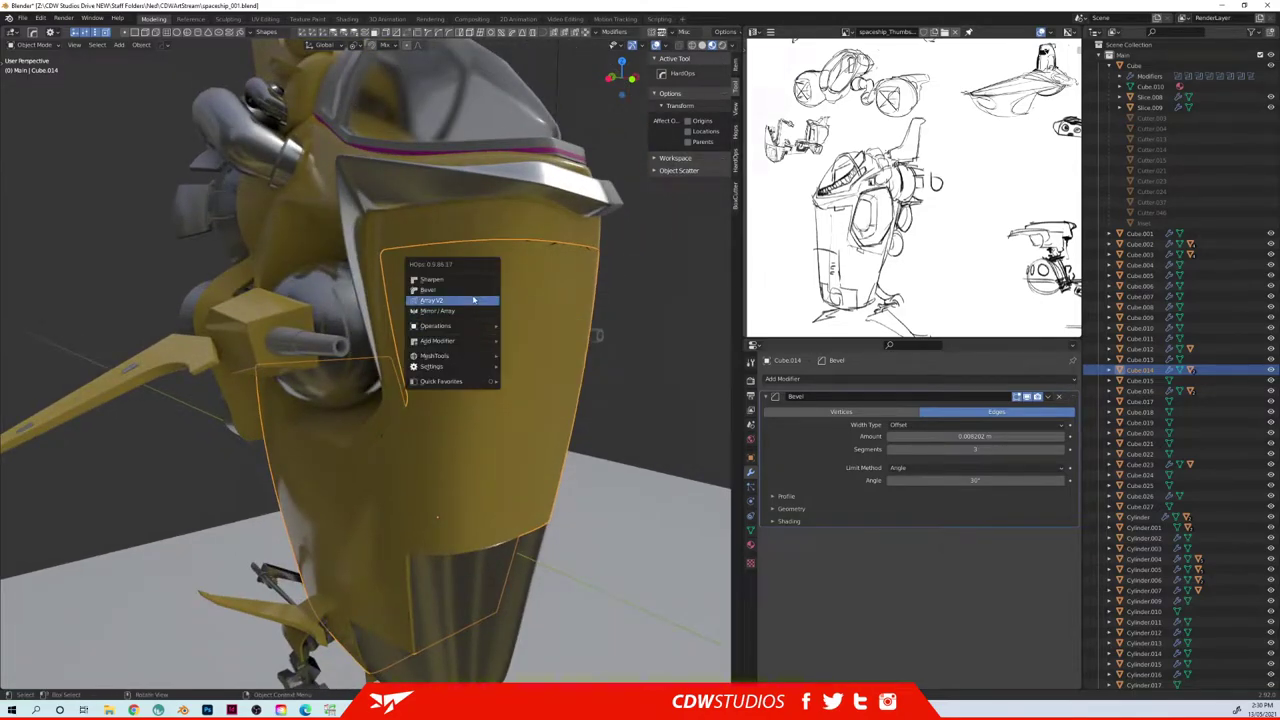
pyautogui.click(474, 291)
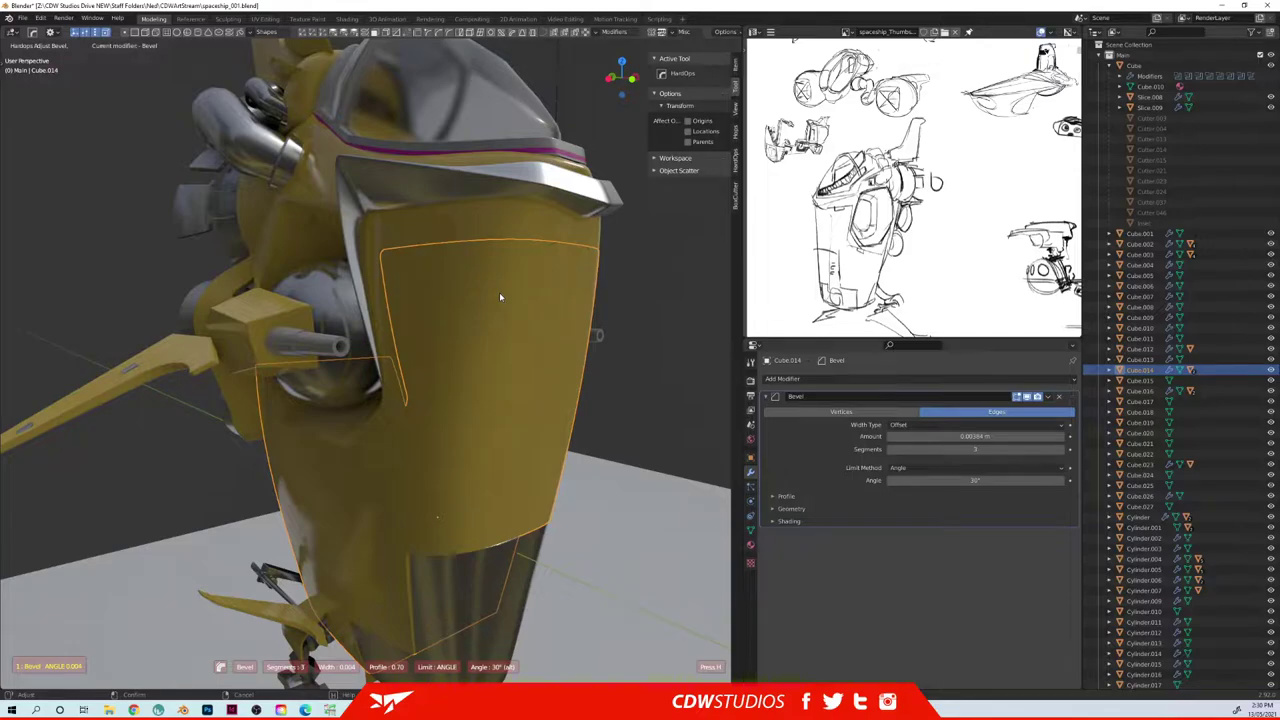
pyautogui.click(499, 296)
# - Widen the bevel on the copied ship's side hull piece around the wing joint
pyautogui.click(383, 419)
pyautogui.moveTo(383, 419); pyautogui.dragTo(424, 390, button='middle')
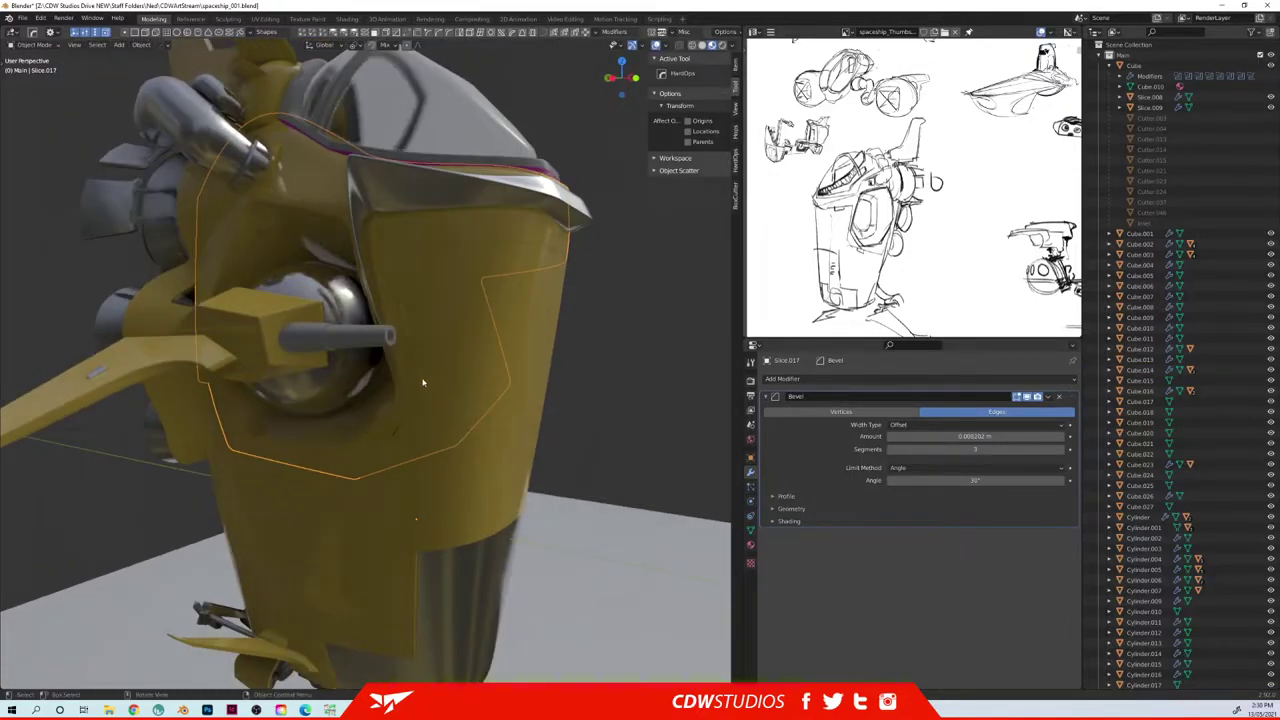
pyautogui.press('q')
pyautogui.click(430, 270)
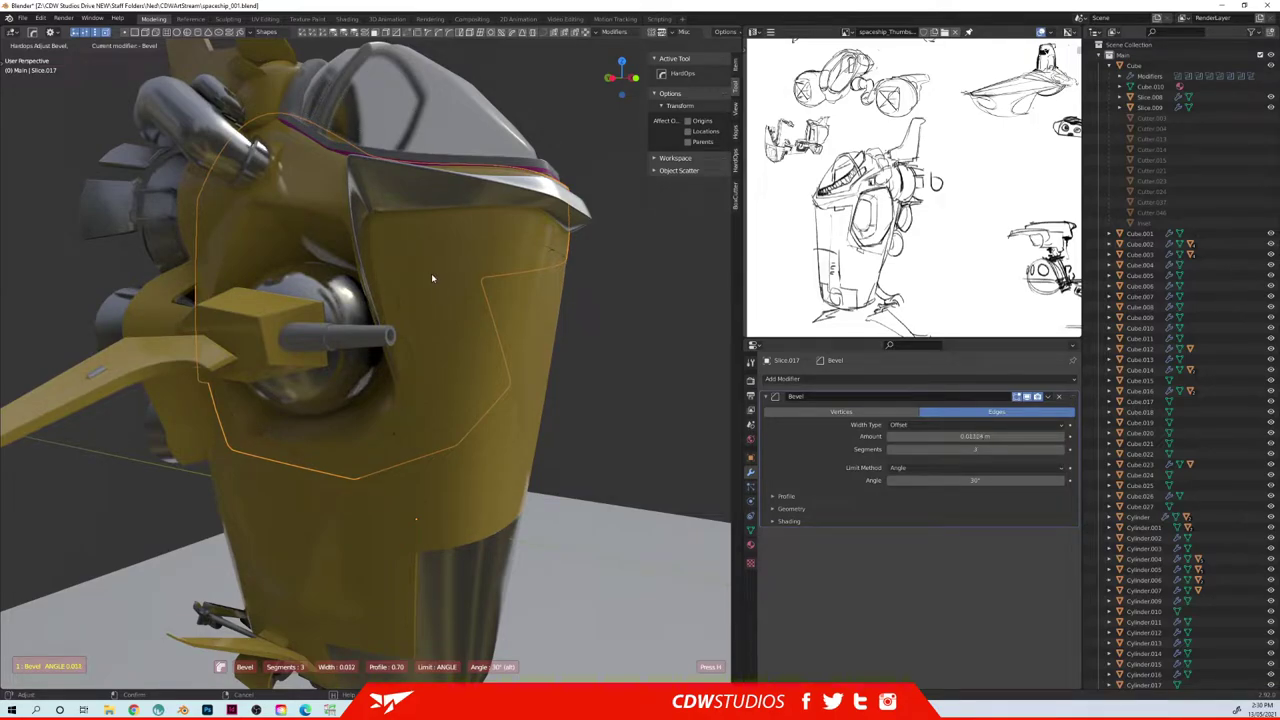
pyautogui.click(450, 299)
# - Set the bevel width of the copied ship's front hull piece to about 0.013 m
pyautogui.press('q')
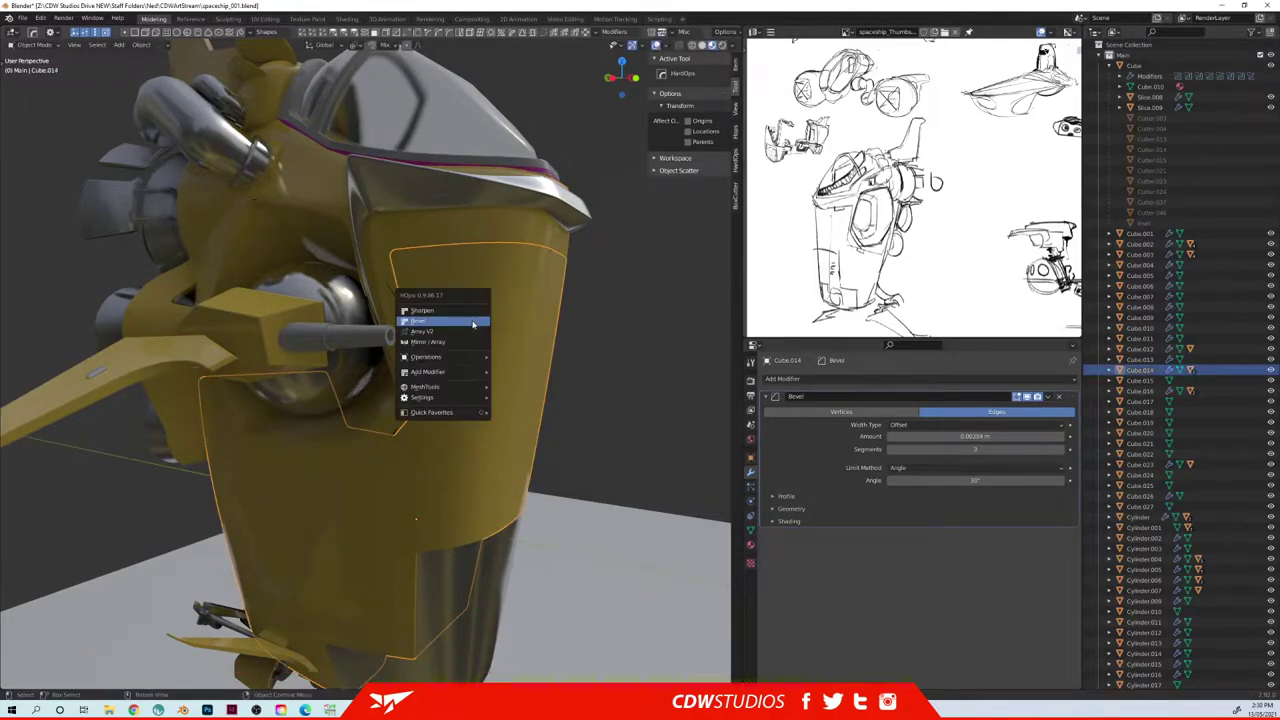
pyautogui.click(469, 326)
pyautogui.click(468, 327)
pyautogui.moveTo(490, 328); pyautogui.dragTo(460, 334, button='middle')
# - Inspect the front hull piece's upper edge in Edit Mode and try moving vertices beside the shading gaps
pyautogui.press('Tab')
pyautogui.click(516, 305)
pyautogui.moveTo(518, 293)
pyautogui.mouseDown(button='middle')
pyautogui.moveTo(490, 300)
pyautogui.moveTo(403, 381)
pyautogui.moveTo(372, 361)
pyautogui.moveTo(338, 364)
pyautogui.mouseUp(button='middle')
pyautogui.scroll(4, 466, 334)
pyautogui.press('Tab')
pyautogui.click(380, 365)
pyautogui.scroll(5, 405, 359)
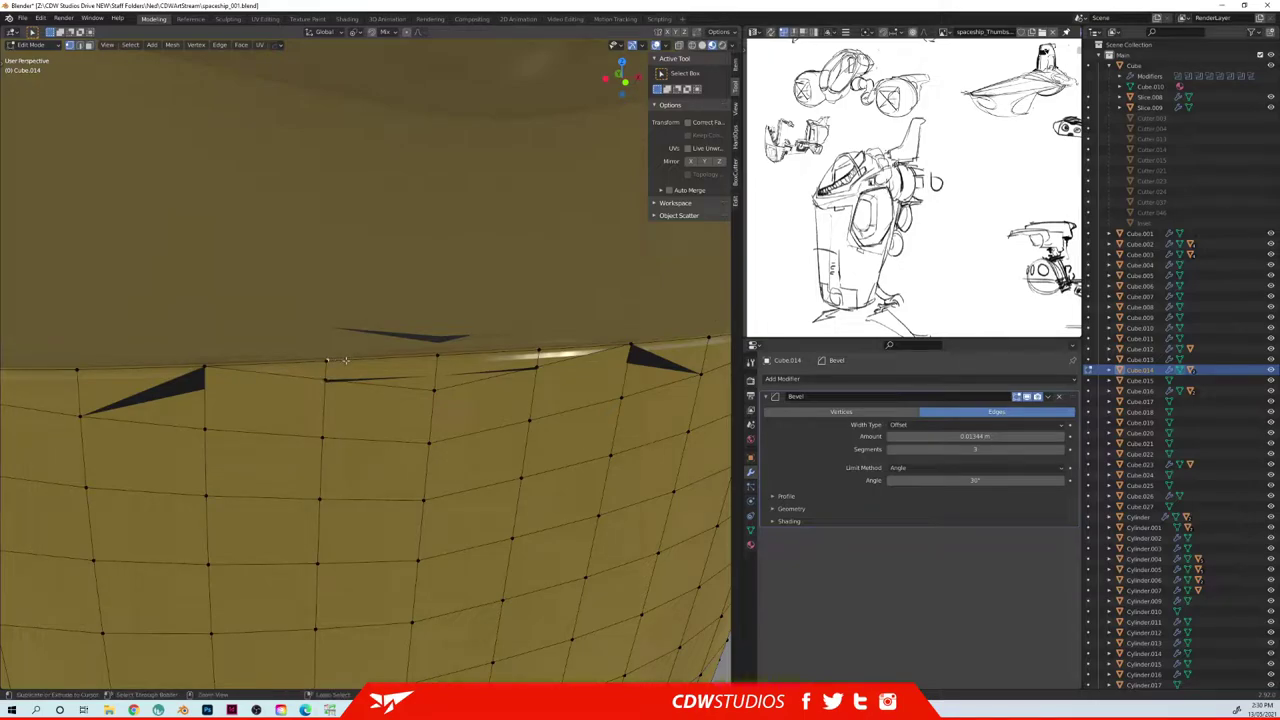
pyautogui.moveTo(324, 361)
pyautogui.mouseDown(button='middle')
pyautogui.moveTo(236, 361)
pyautogui.moveTo(322, 371)
pyautogui.mouseUp(button='middle')
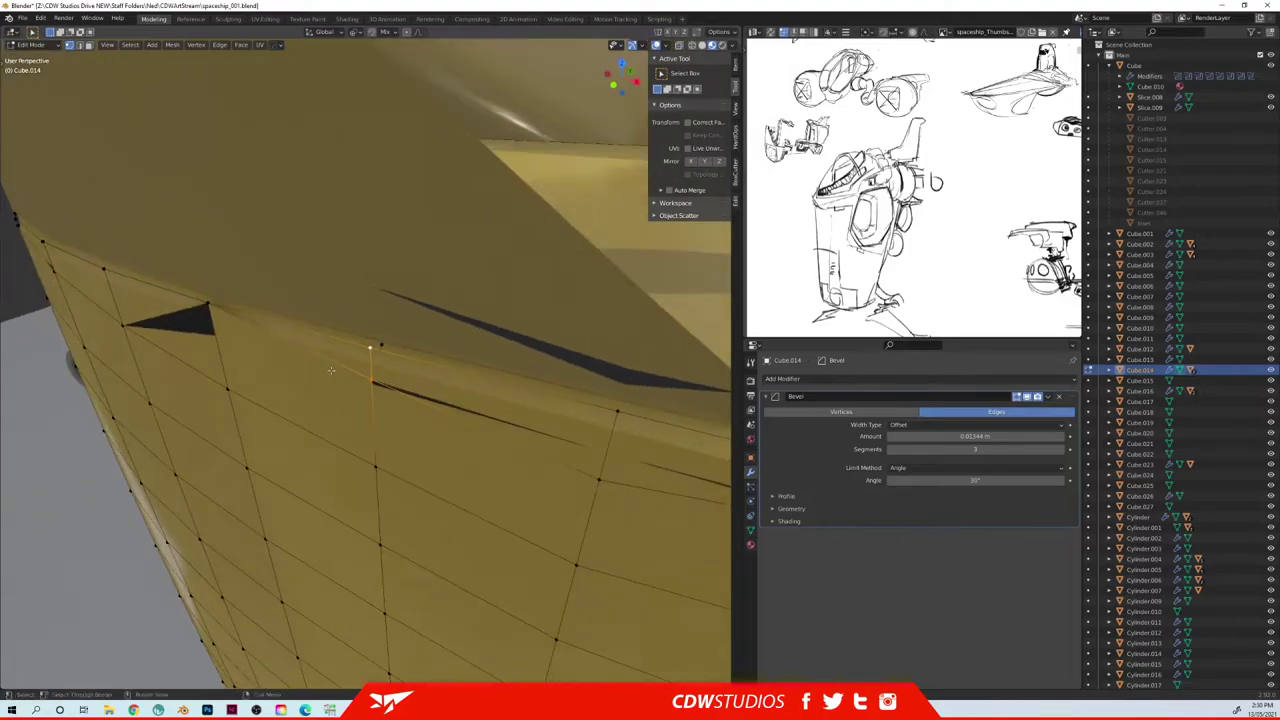
pyautogui.press('g')
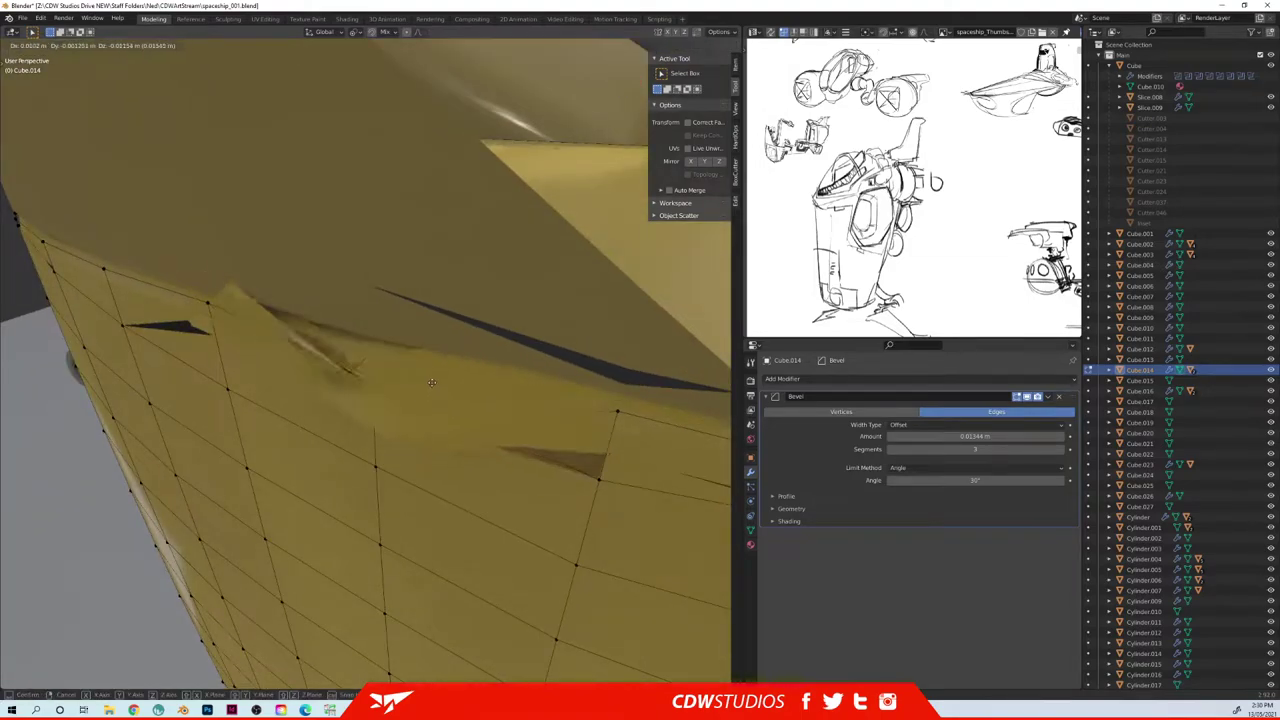
pyautogui.rightClick(445, 369)
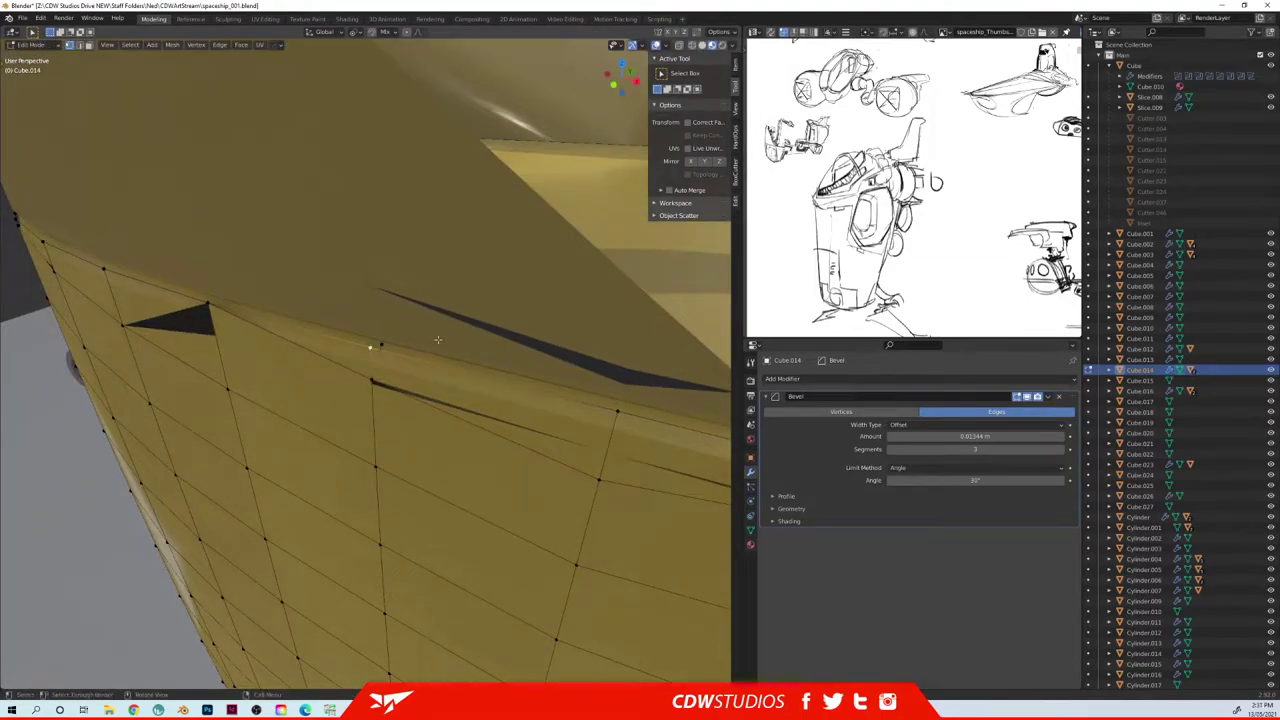
# - Merge the front hull piece's duplicate vertices by distance, using a merge distance of 0.0001 m
pyautogui.press('a')
pyautogui.press('w')
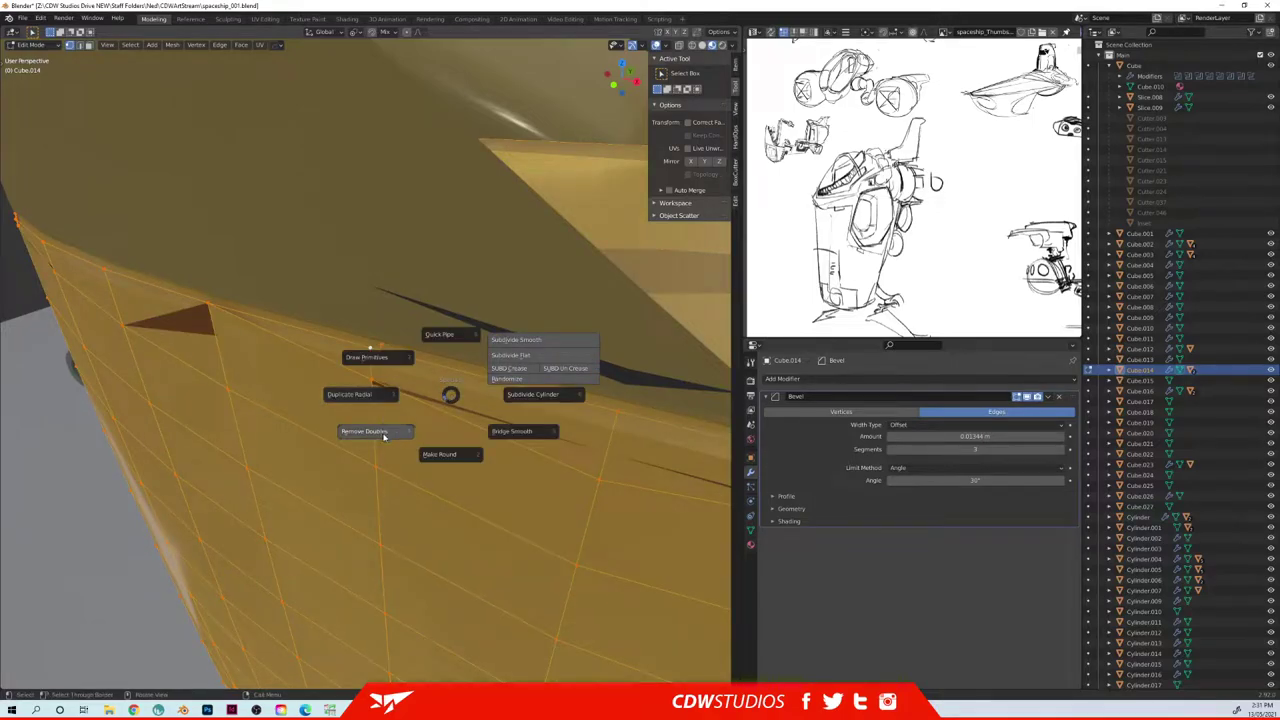
pyautogui.click(383, 436)
pyautogui.press('F9')
pyautogui.moveTo(467, 449)
pyautogui.mouseDown()
pyautogui.moveTo(508, 449)
pyautogui.moveTo(463, 450)
pyautogui.mouseUp()
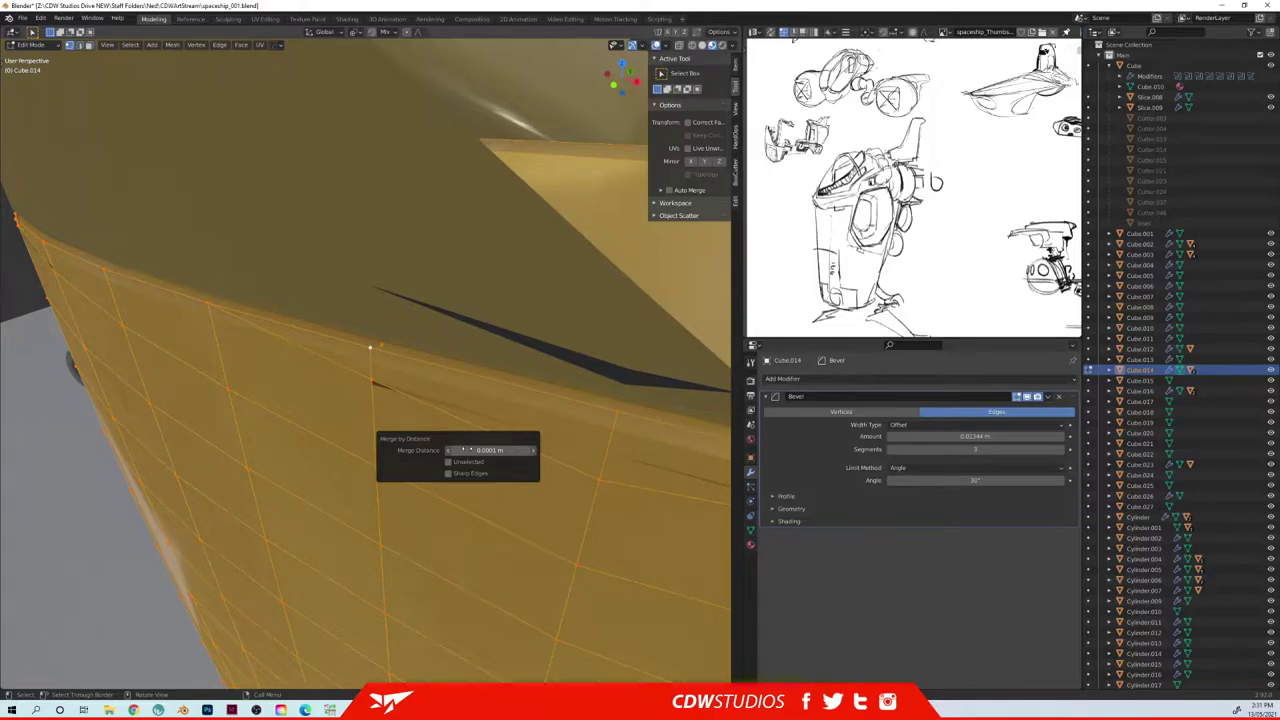
# - Merge the doubled vertices at the shading gaps along the middle of the front hull piece's upper edge
pyautogui.moveTo(299, 446); pyautogui.dragTo(382, 370, button='middle')
pyautogui.click(459, 386)
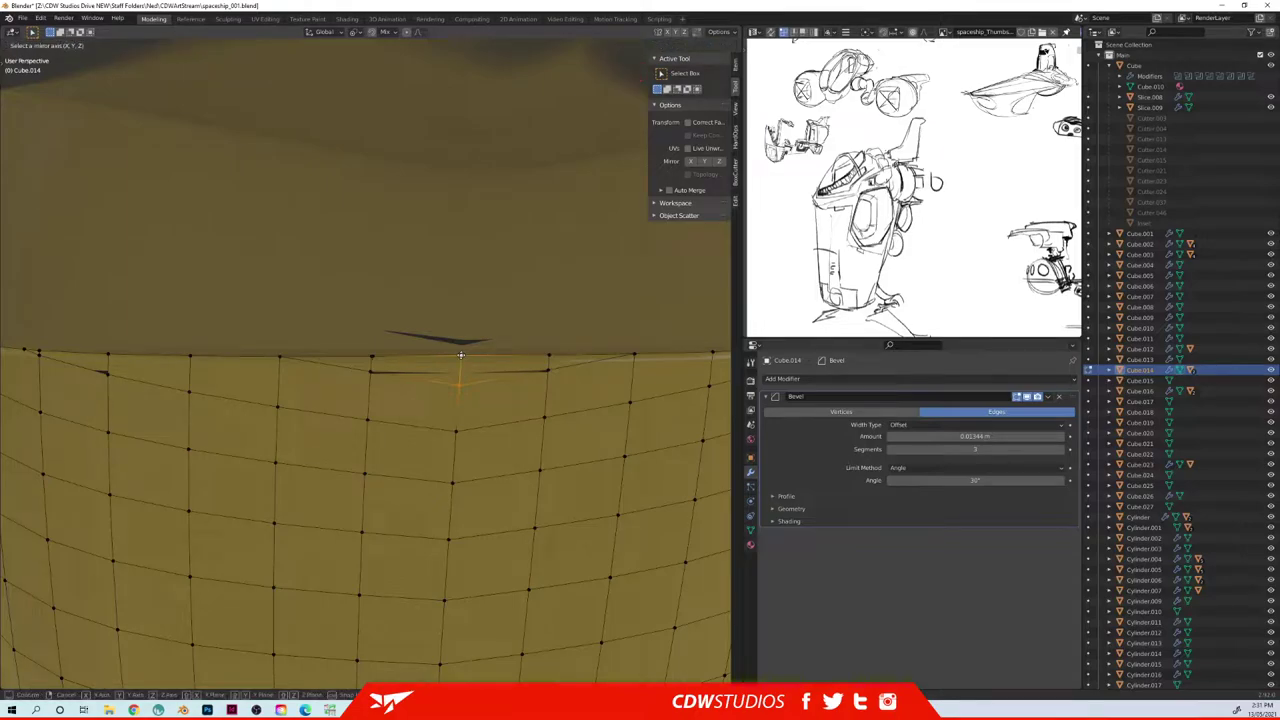
pyautogui.click(461, 355)
pyautogui.press('m')
pyautogui.click(461, 355)
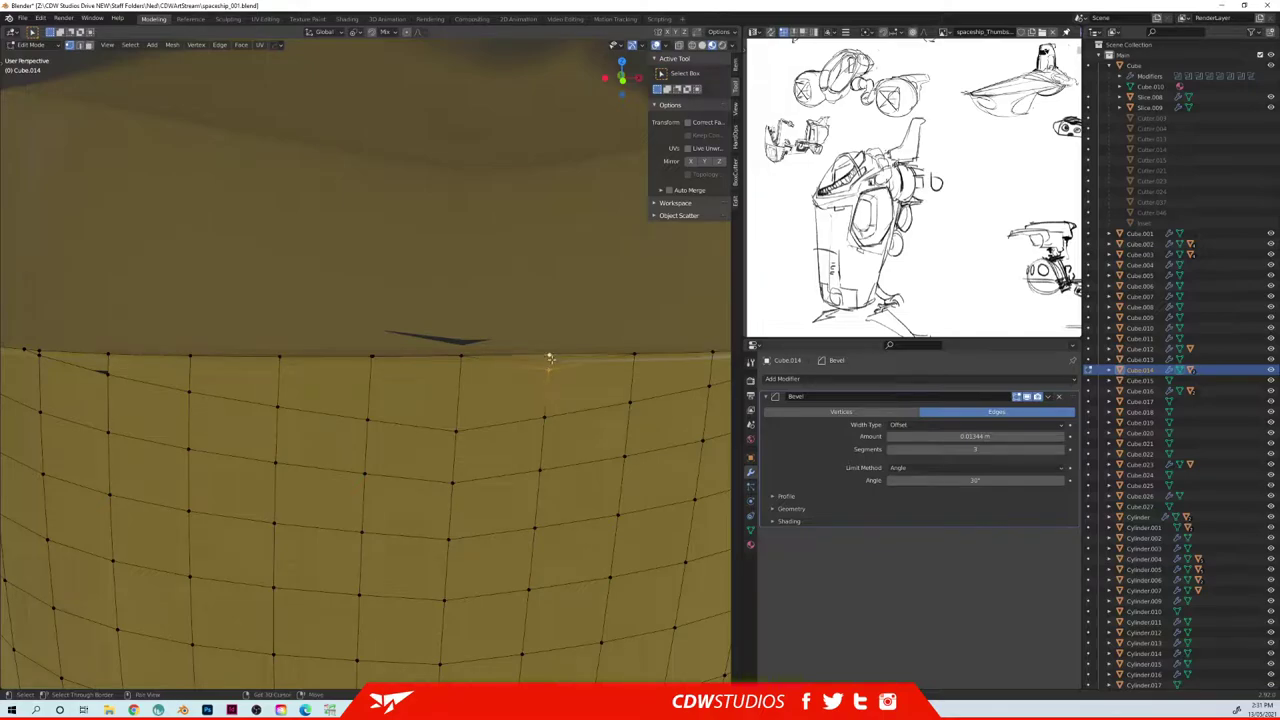
pyautogui.scroll(-8, 572, 366)
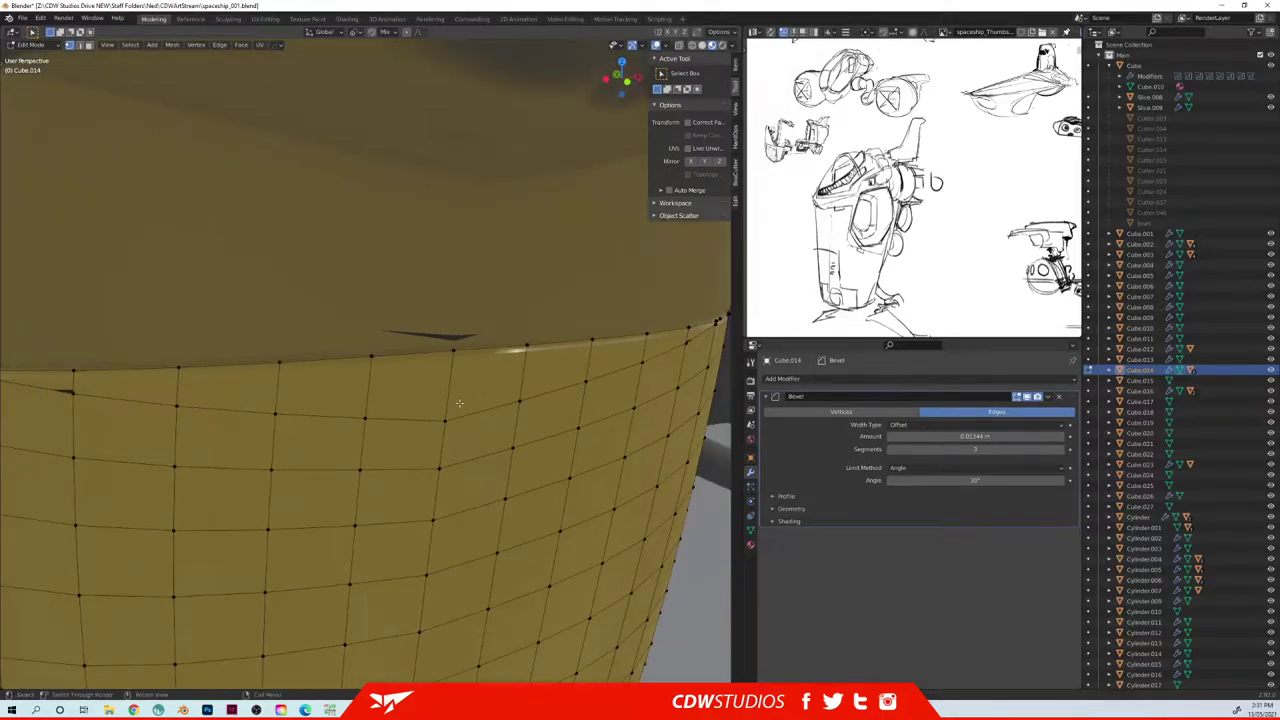
# - Merge the doubled vertices at the dark gap near the corner of the front hull piece's upper edge
pyautogui.press('Tab')
pyautogui.moveTo(435, 438); pyautogui.dragTo(474, 419, button='middle')
pyautogui.press('Tab')
pyautogui.press('1')
pyautogui.scroll(-2, 484, 443)
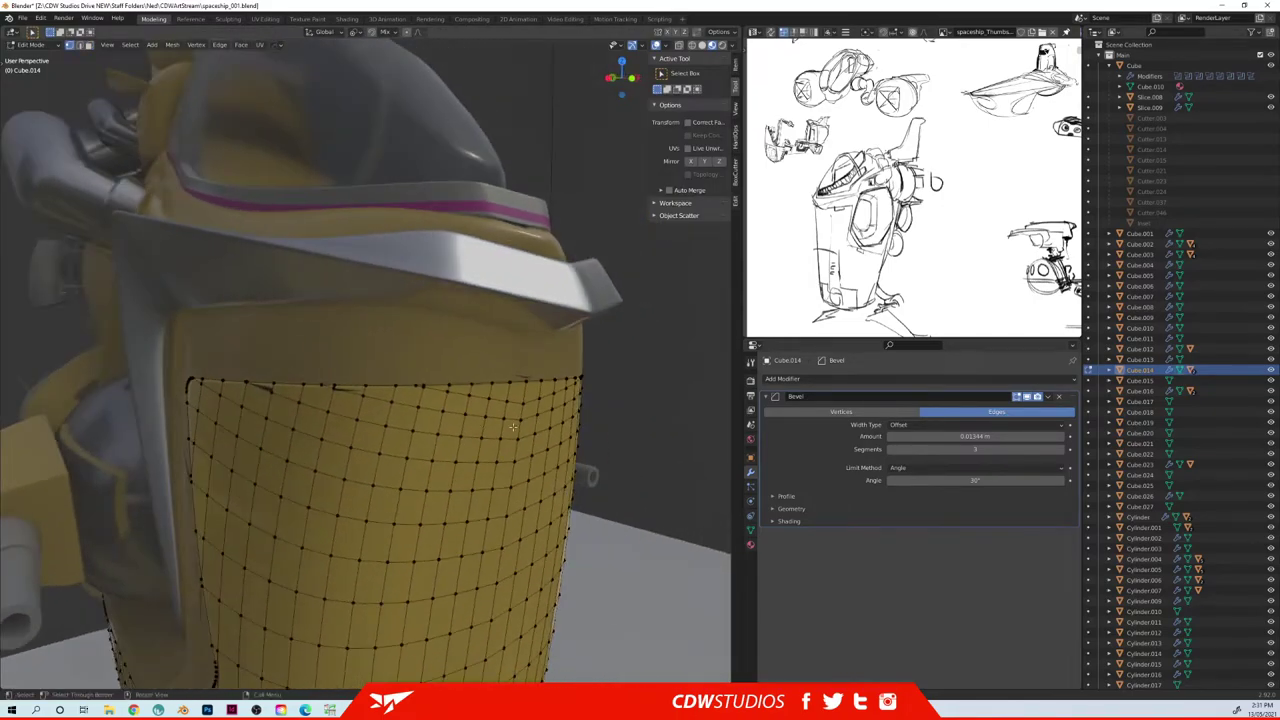
pyautogui.scroll(3, 474, 419)
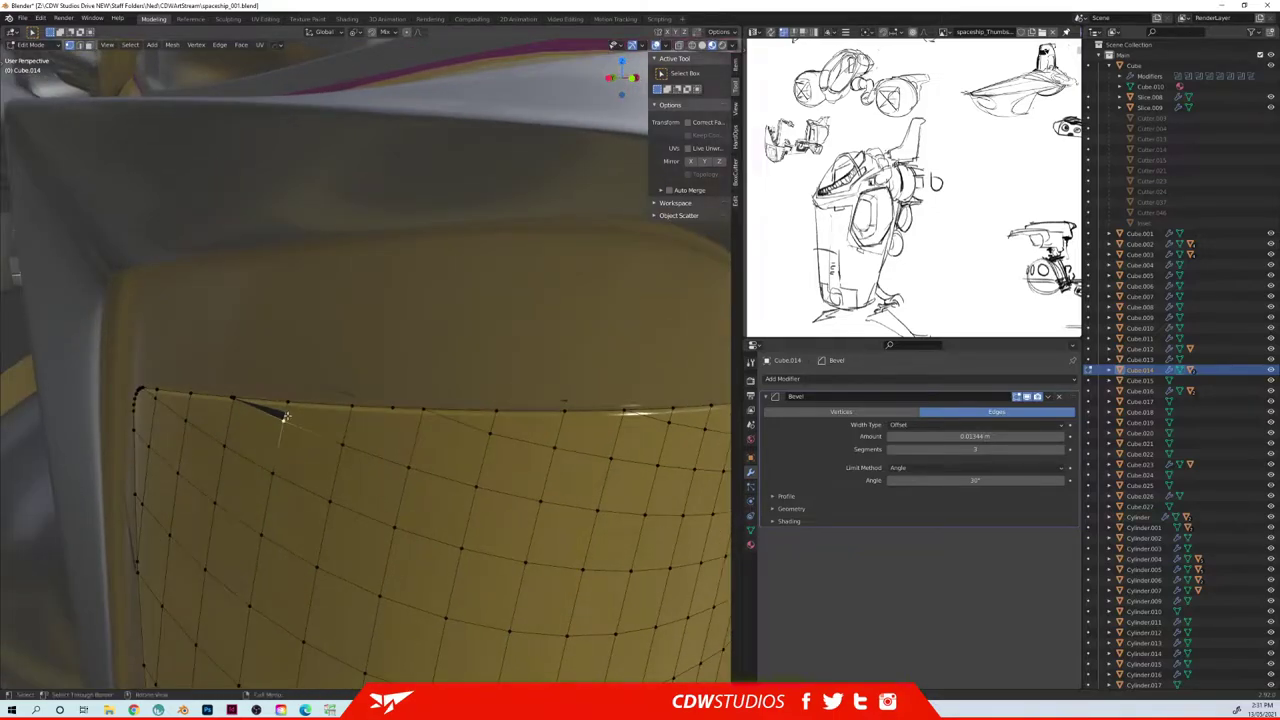
pyautogui.moveTo(273, 410); pyautogui.dragTo(281, 402, button='middle')
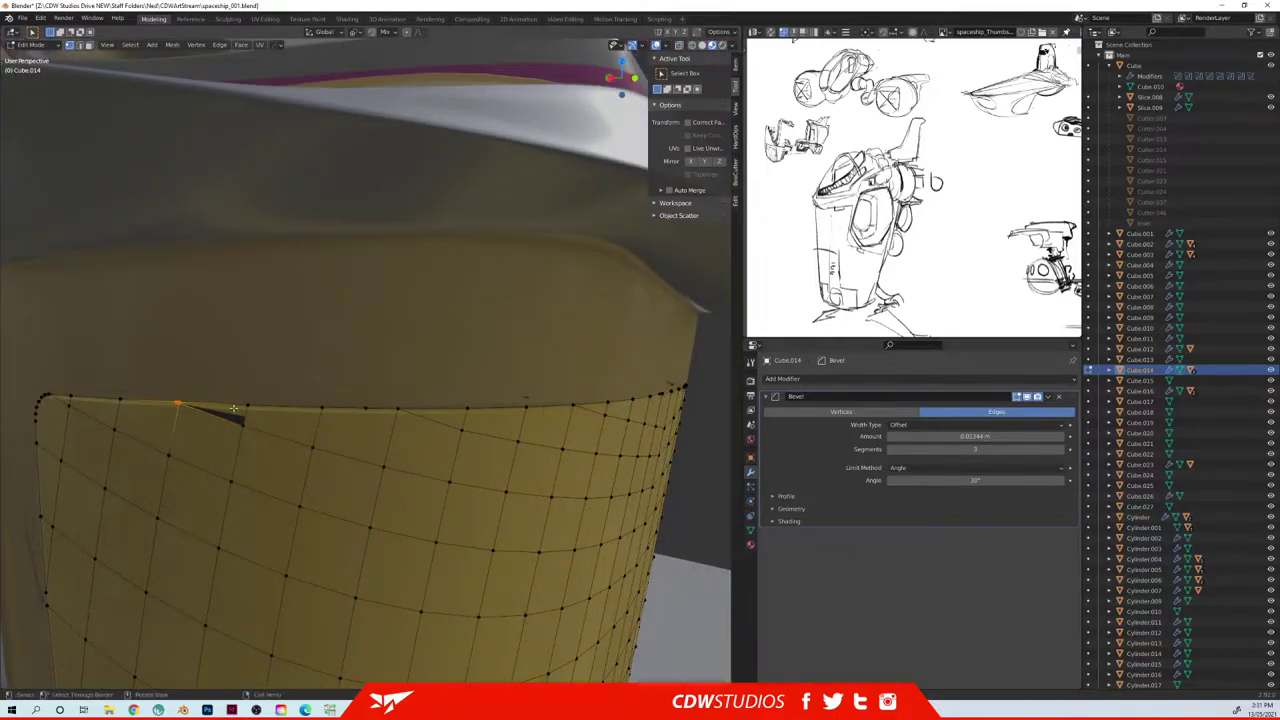
pyautogui.press('KP_Decimal')
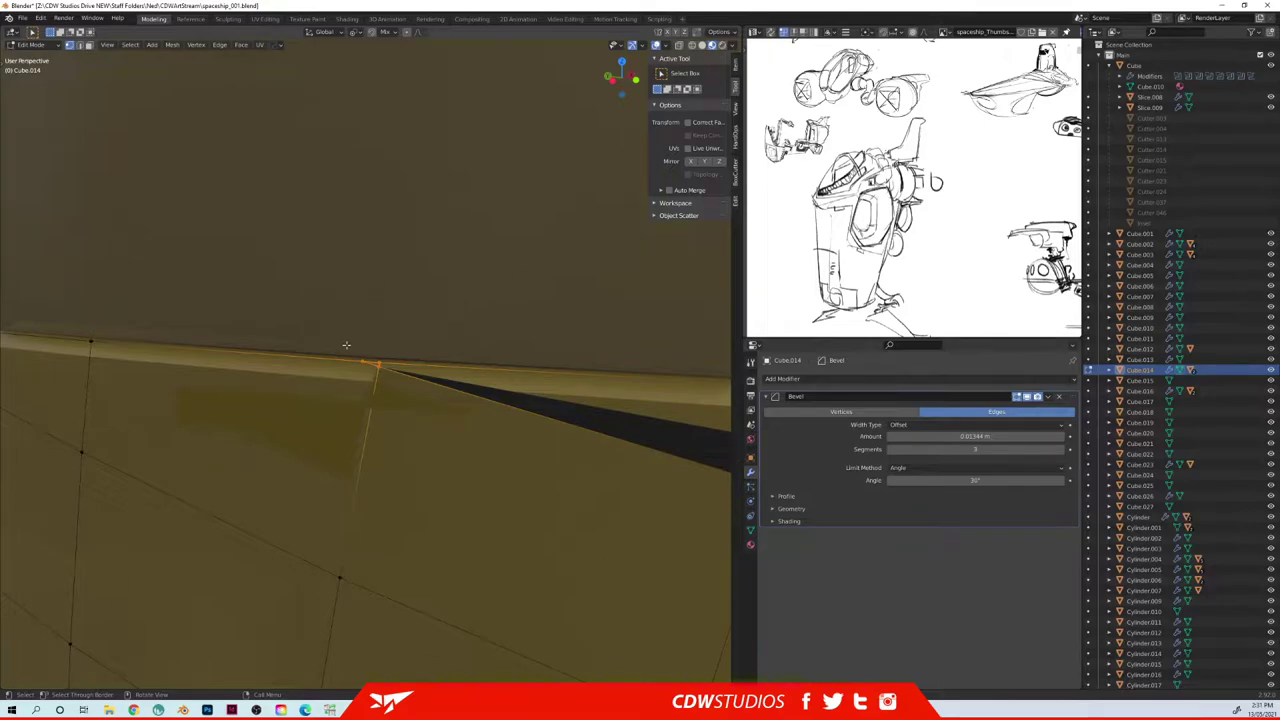
pyautogui.click(381, 364)
pyautogui.click(380, 367)
pyautogui.keyDown('shift'); pyautogui.click(380, 361); pyautogui.keyUp('shift')
pyautogui.hotkey('ctrl', 'm')
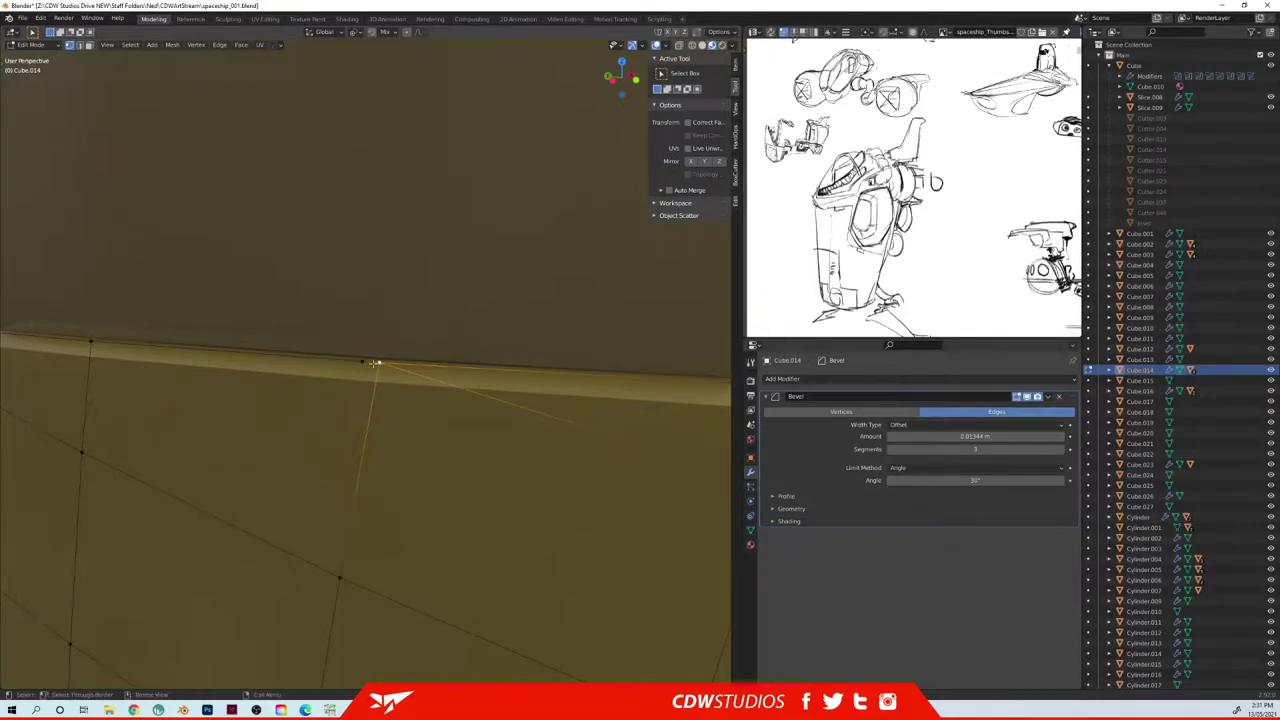
pyautogui.scroll(-8, 378, 362)
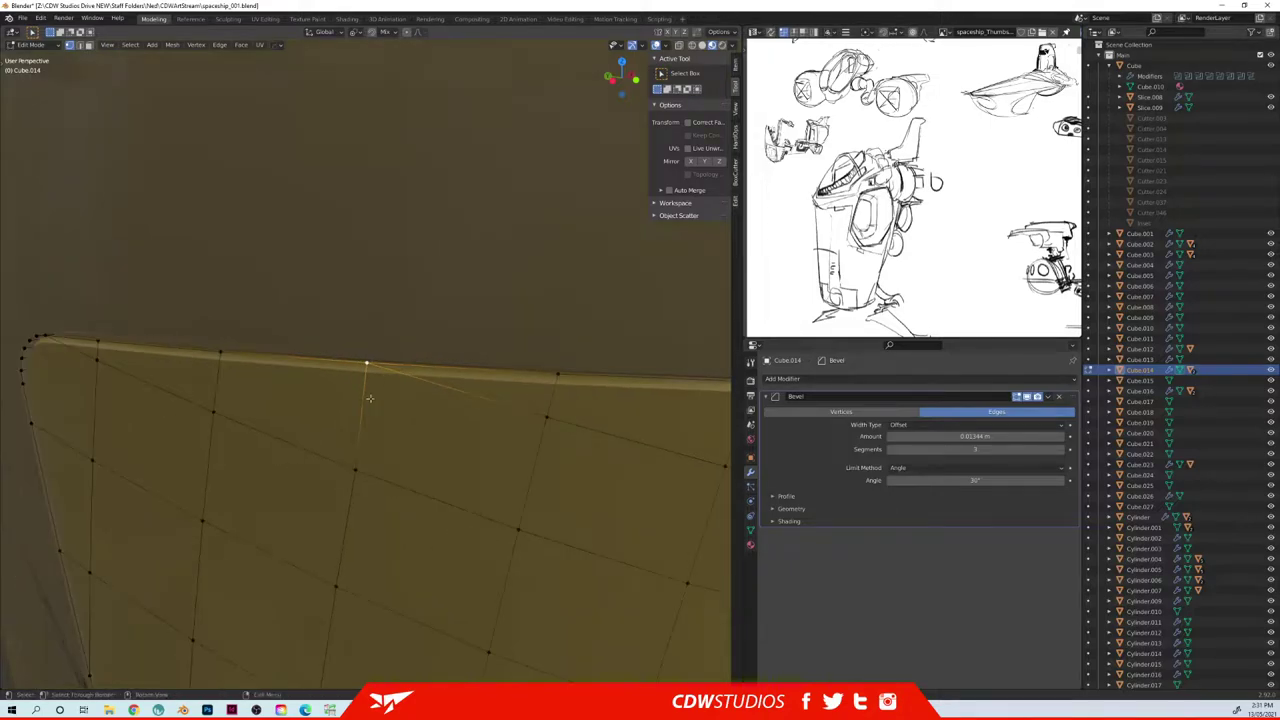
# - Check the front hull piece's upper edge from both sides for remaining shading gaps
pyautogui.press('Tab')
pyautogui.moveTo(401, 405); pyautogui.dragTo(449, 426, button='middle')
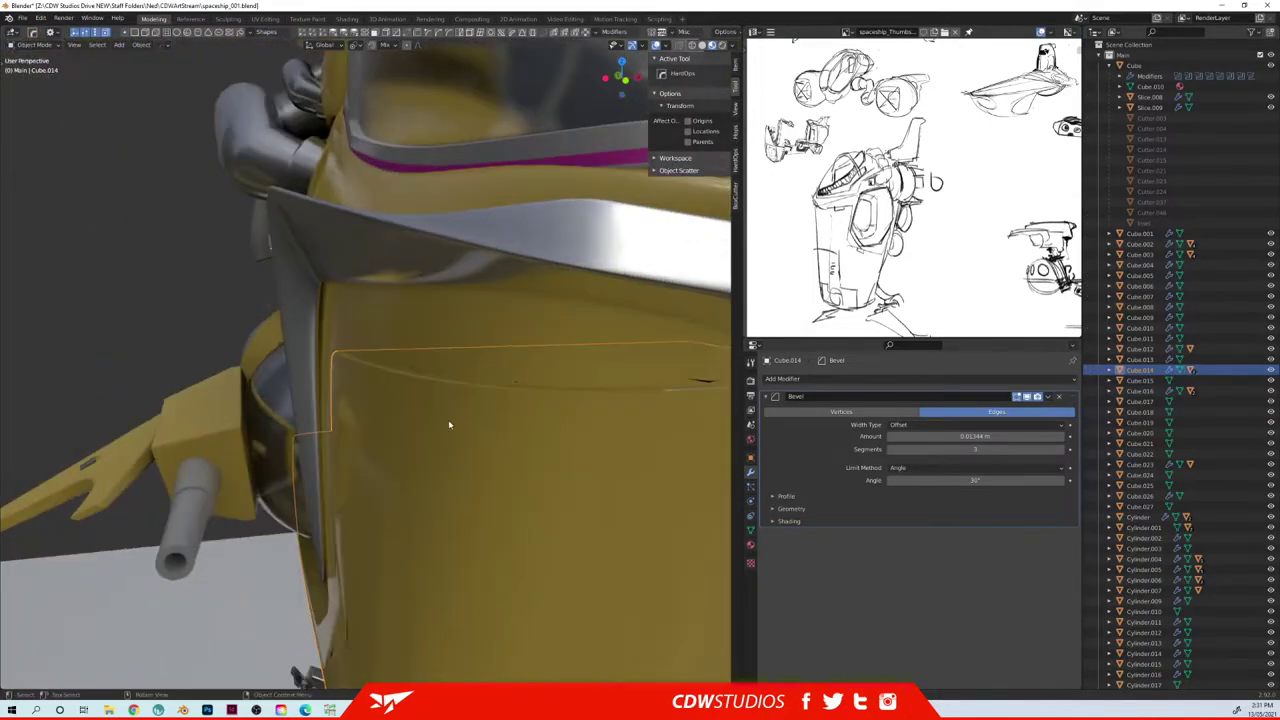
pyautogui.scroll(-6, 480, 428)
pyautogui.moveTo(529, 429); pyautogui.dragTo(345, 454, button='middle')
pyautogui.scroll(5, 354, 431)
pyautogui.press('Tab')
pyautogui.click(355, 397)
pyautogui.scroll(-3, 355, 397)
pyautogui.press('a')
pyautogui.press('Tab')
pyautogui.click(412, 470)
pyautogui.press('Tab')
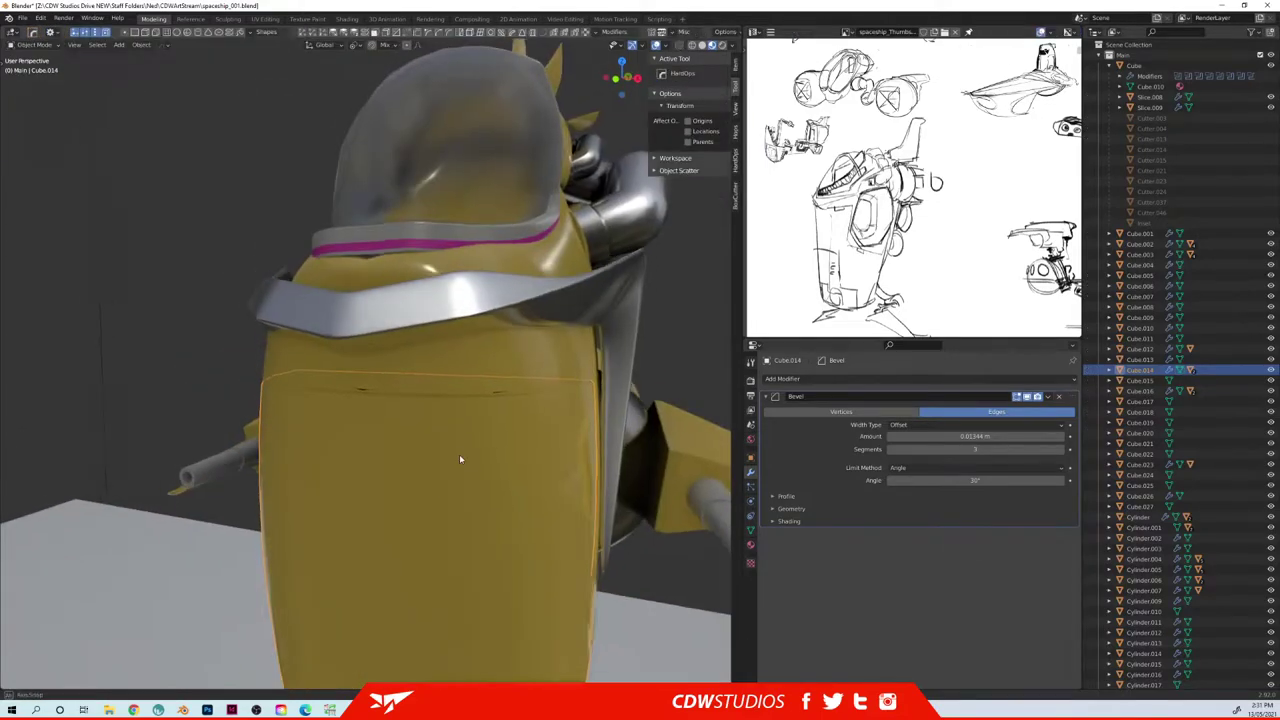
# - Merge the doubled vertices at the shading gaps on the side hull piece's front edge beside the gun barrel
pyautogui.moveTo(463, 460); pyautogui.dragTo(385, 455, button='middle')
pyautogui.scroll(4, 385, 455)
pyautogui.click(503, 413)
pyautogui.scroll(-4, 477, 456)
pyautogui.moveTo(477, 456); pyautogui.dragTo(491, 483, button='middle')
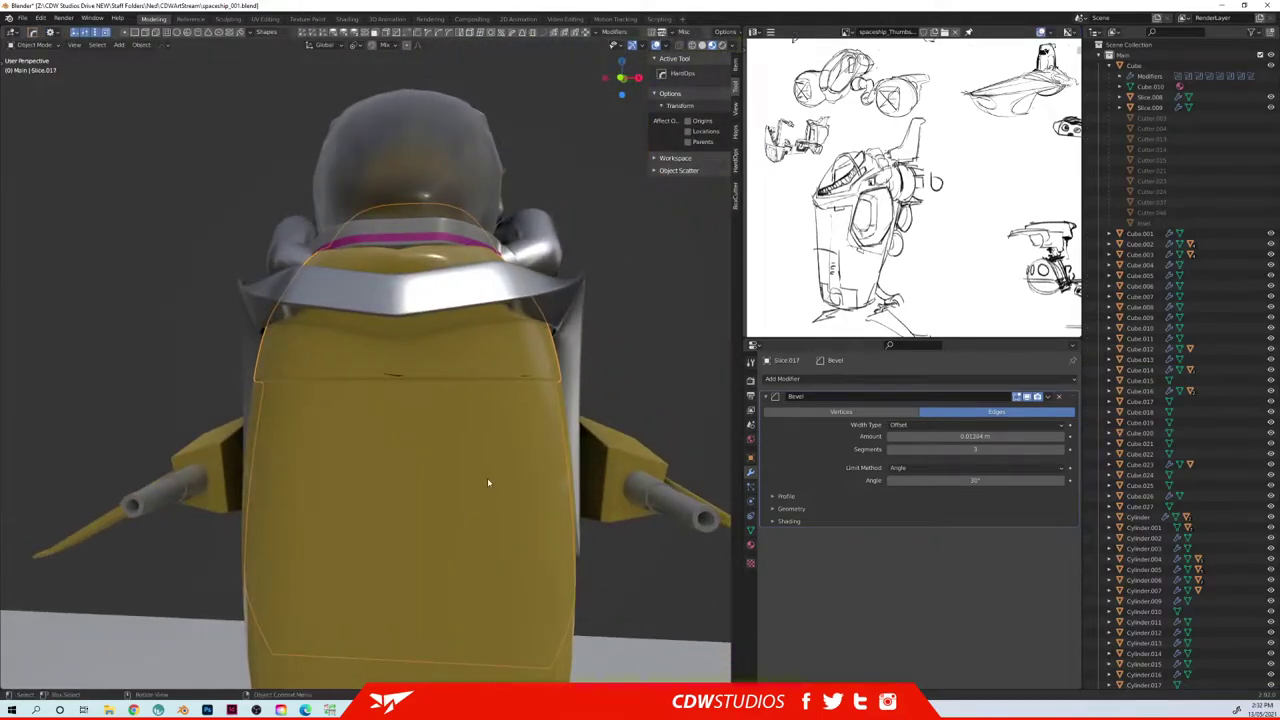
pyautogui.press('Tab')
pyautogui.scroll(4, 377, 428)
pyautogui.moveTo(403, 423); pyautogui.dragTo(454, 401, button='middle')
pyautogui.moveTo(403, 540); pyautogui.dragTo(394, 352, button='middle')
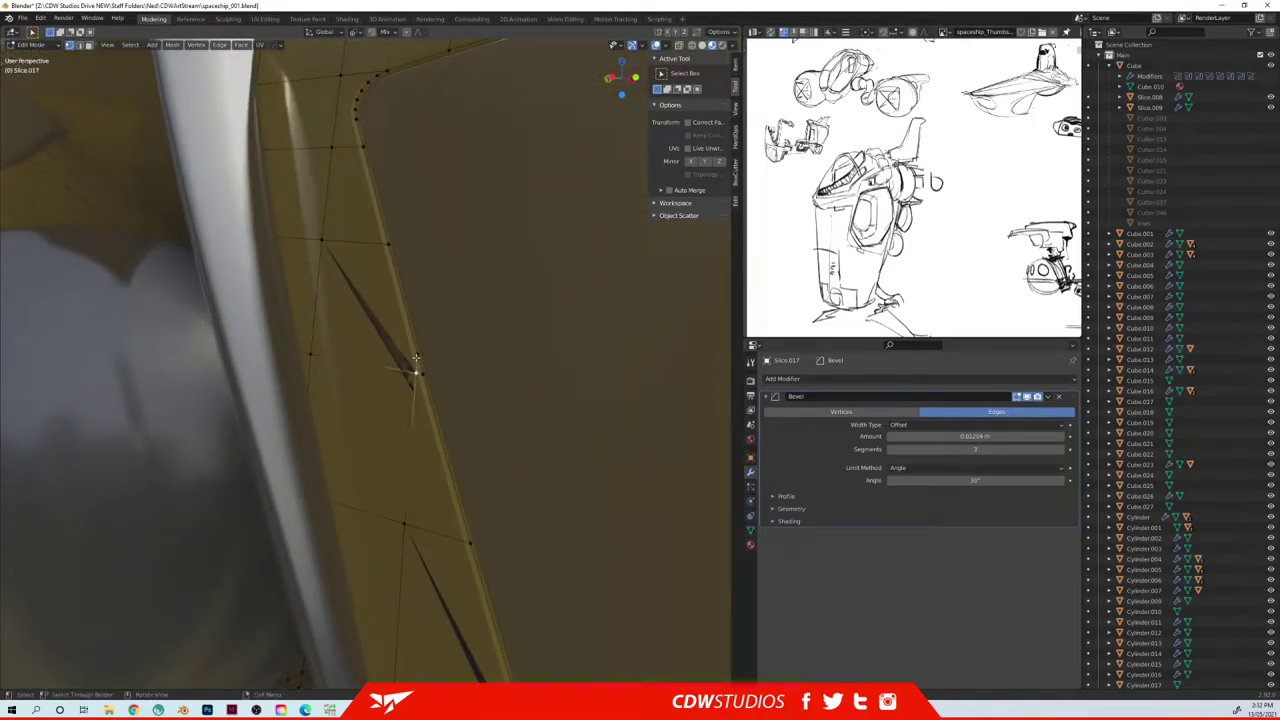
pyautogui.hotkey('ctrl', 'z')
pyautogui.click(417, 354)
pyautogui.keyDown('shift'); pyautogui.click(422, 372); pyautogui.keyUp('shift')
pyautogui.press('m')
pyautogui.press('l')
pyautogui.scroll(-4, 440, 364)
pyautogui.keyDown('shift'); pyautogui.moveTo(470, 430); pyautogui.dragTo(463, 334, button='middle'); pyautogui.keyUp('shift')
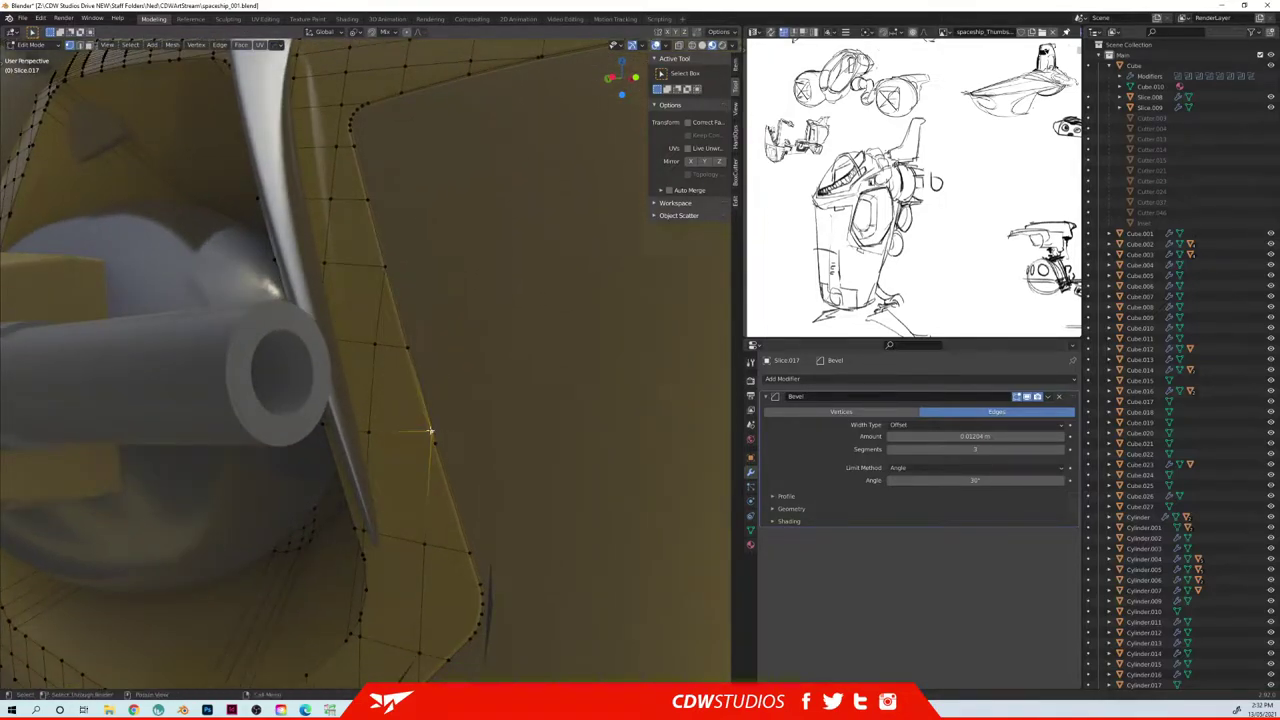
# - Undo the faulty vertex merge on the side hull piece's lower slanted edge and merge the doubled vertices cleanly there
pyautogui.moveTo(477, 443); pyautogui.dragTo(366, 503, button='middle')
pyautogui.keyDown('shift'); pyautogui.moveTo(374, 498); pyautogui.dragTo(409, 377, button='middle'); pyautogui.keyUp('shift')
pyautogui.scroll(6, 408, 402)
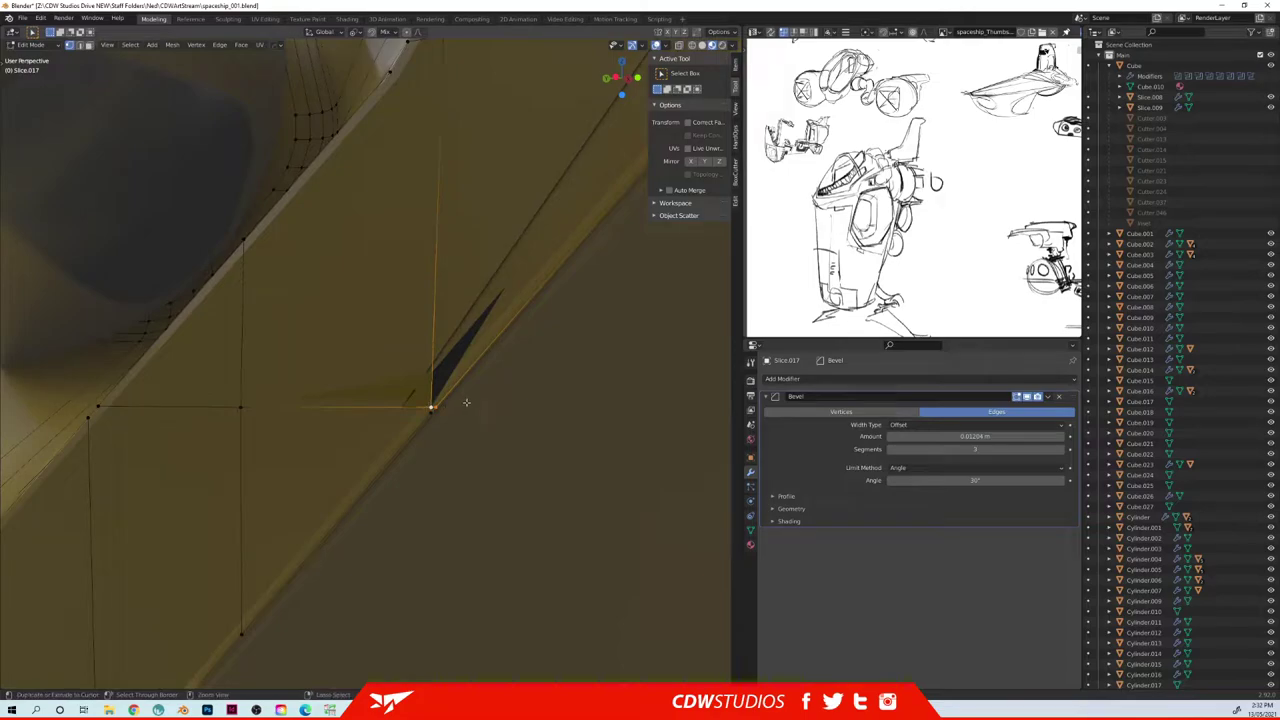
pyautogui.hotkey('ctrl', 'z')
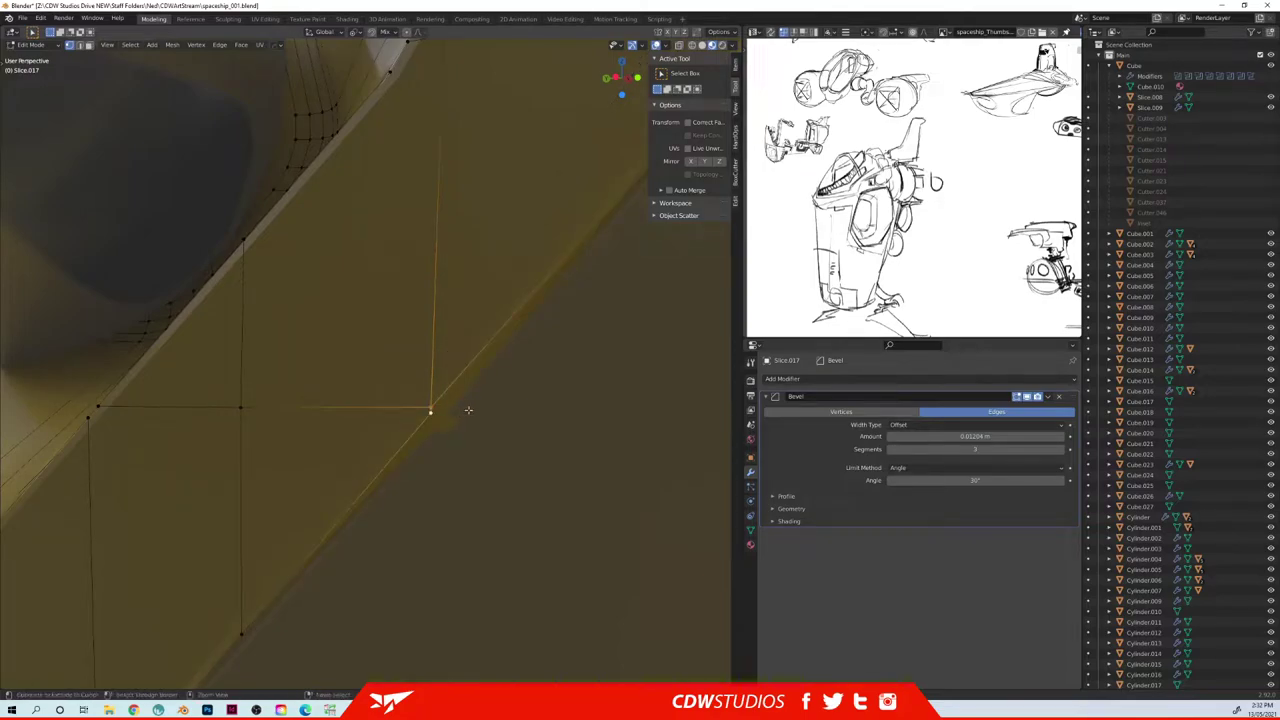
pyautogui.scroll(-5, 460, 400)
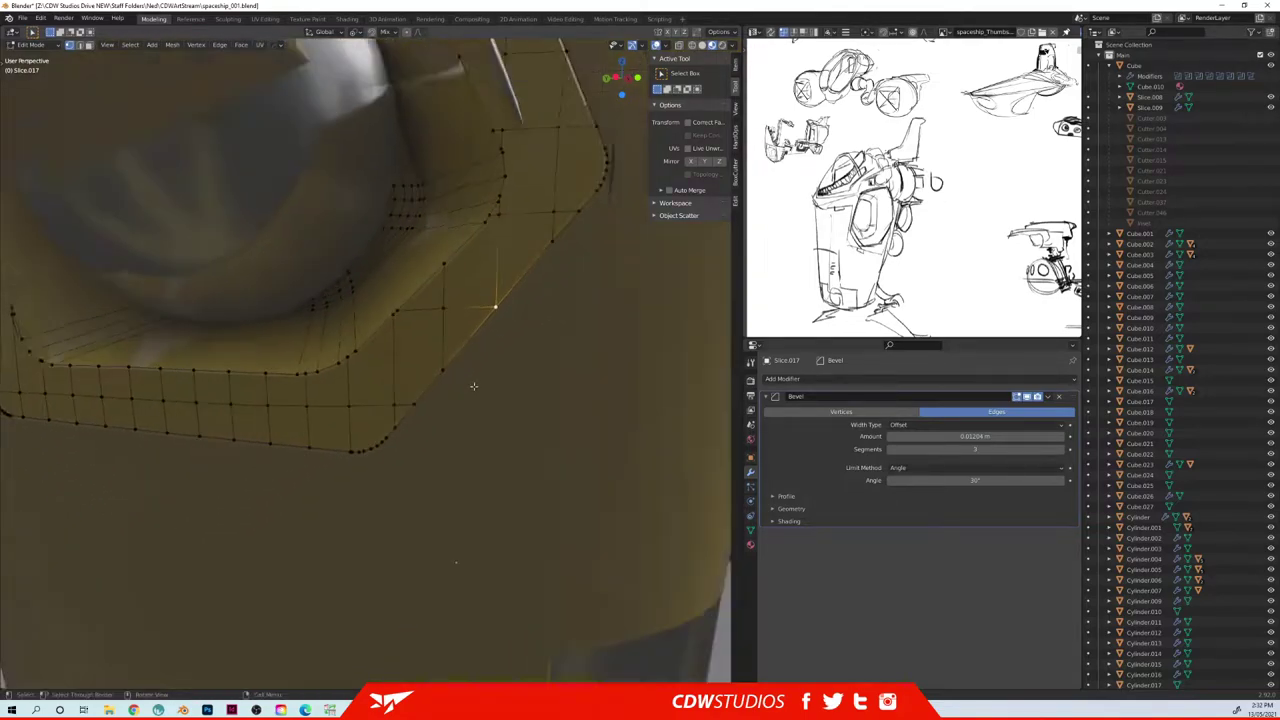
pyautogui.scroll(-5, 475, 384)
pyautogui.moveTo(477, 380); pyautogui.dragTo(531, 446, button='middle')
pyautogui.press('Tab')
pyautogui.scroll(-5, 536, 436)
pyautogui.moveTo(557, 405); pyautogui.dragTo(433, 387, button='middle')
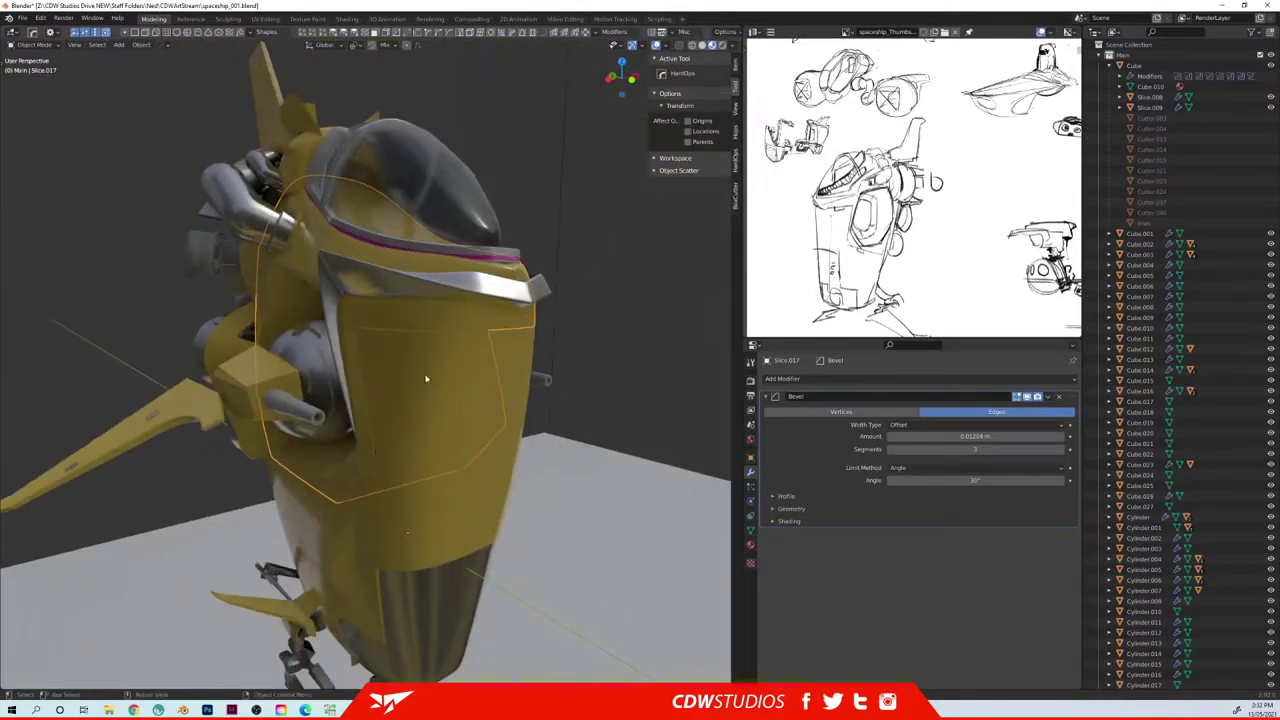
# - Inspect the seam between the front and side hull pieces on the opposite side for shading gaps
pyautogui.press('Tab')
pyautogui.press('l')
pyautogui.press('`')
pyautogui.click(478, 315)
pyautogui.moveTo(560, 336); pyautogui.dragTo(385, 412, button='middle')
pyautogui.click(591, 334)
pyautogui.press('Tab')
pyautogui.scroll(2, 546, 383)
pyautogui.scroll(3, 329, 443)
# - Move the inner vertex beside the front hull piece's side corner inward, away from the border, to close the dark gap
pyautogui.click(385, 412)
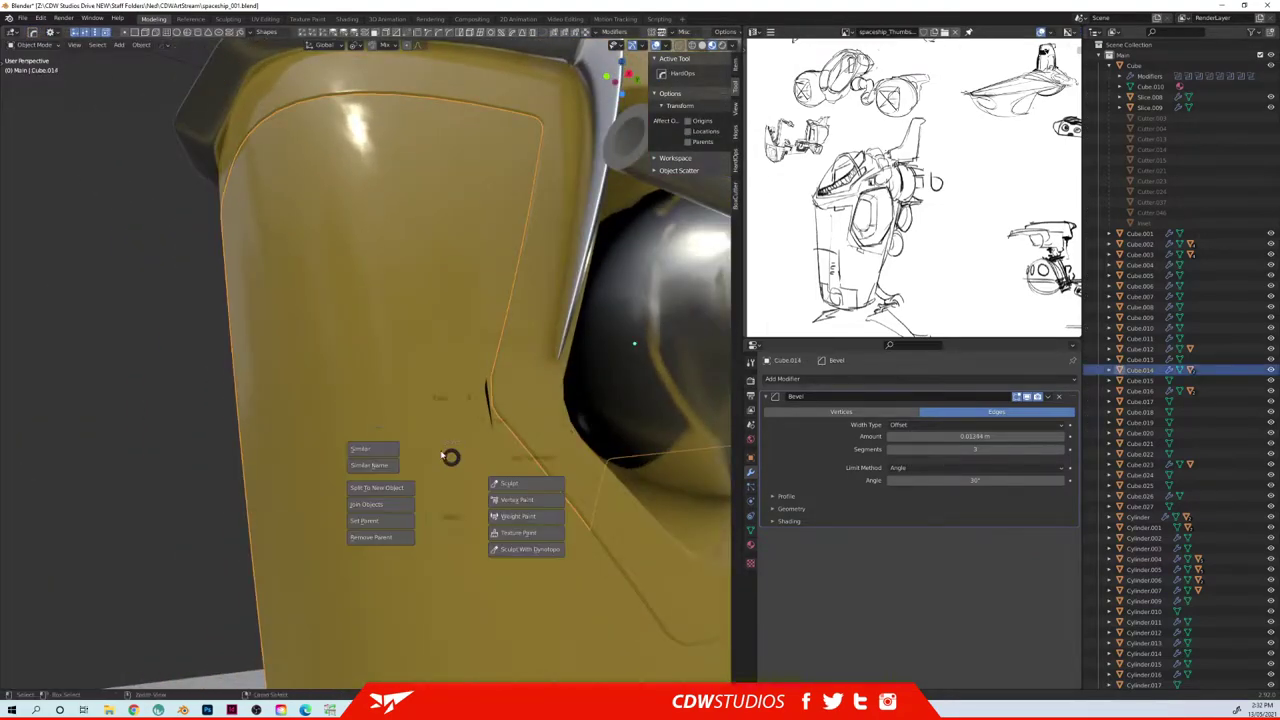
pyautogui.press('Tab')
pyautogui.scroll(9, 471, 428)
pyautogui.keyDown('shift'); pyautogui.moveTo(700, 548); pyautogui.dragTo(427, 390, button='middle'); pyautogui.keyUp('shift')
pyautogui.scroll(-5, 427, 389)
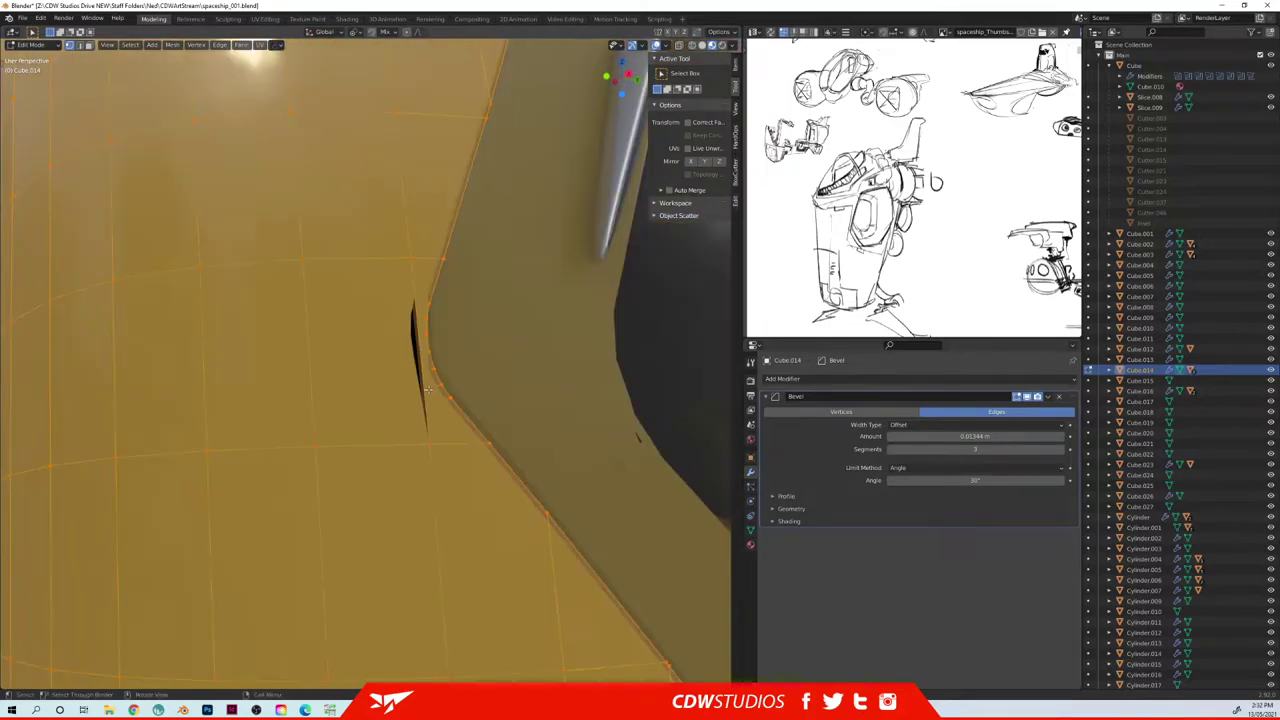
pyautogui.hotkey('alt', 'a')
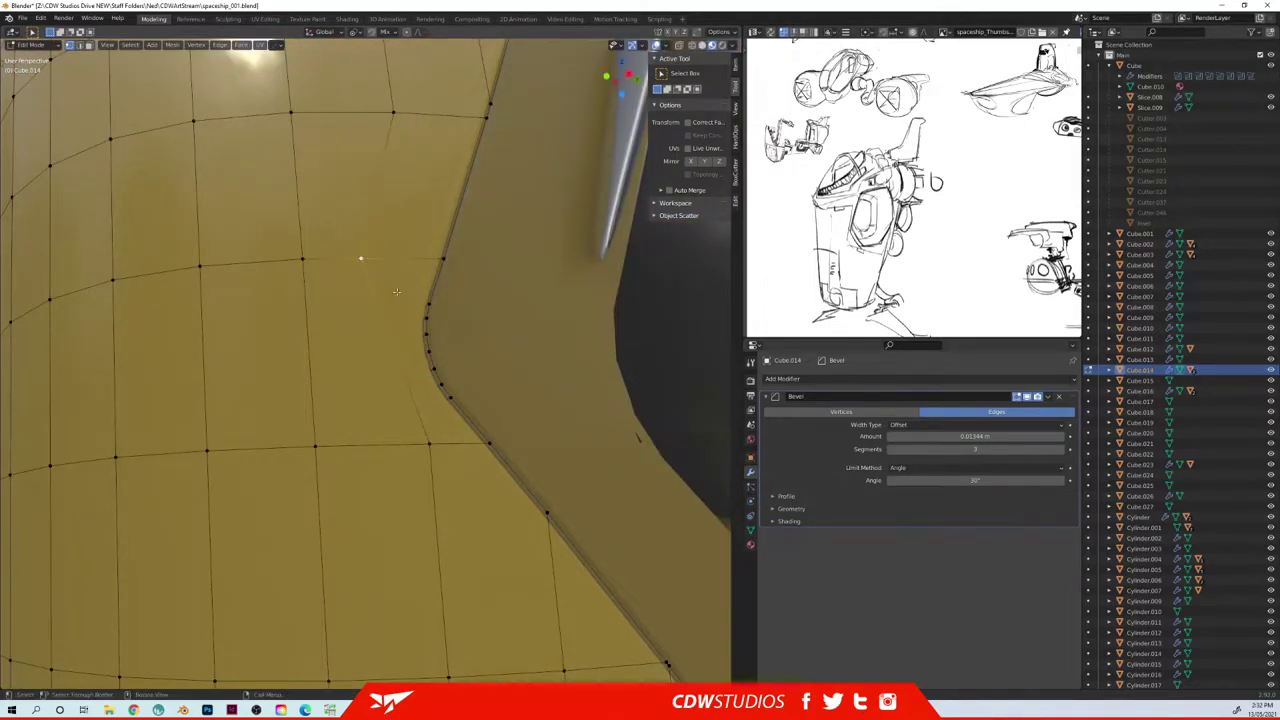
pyautogui.press('Tab')
pyautogui.scroll(-6, 435, 366)
pyautogui.moveTo(449, 346); pyautogui.dragTo(429, 377, button='middle')
# - Adjust the same inner vertex by sliding it along its edge while keeping the front hull piece's corner free of shading gaps
pyautogui.hotkey('ctrl', 'Tab')
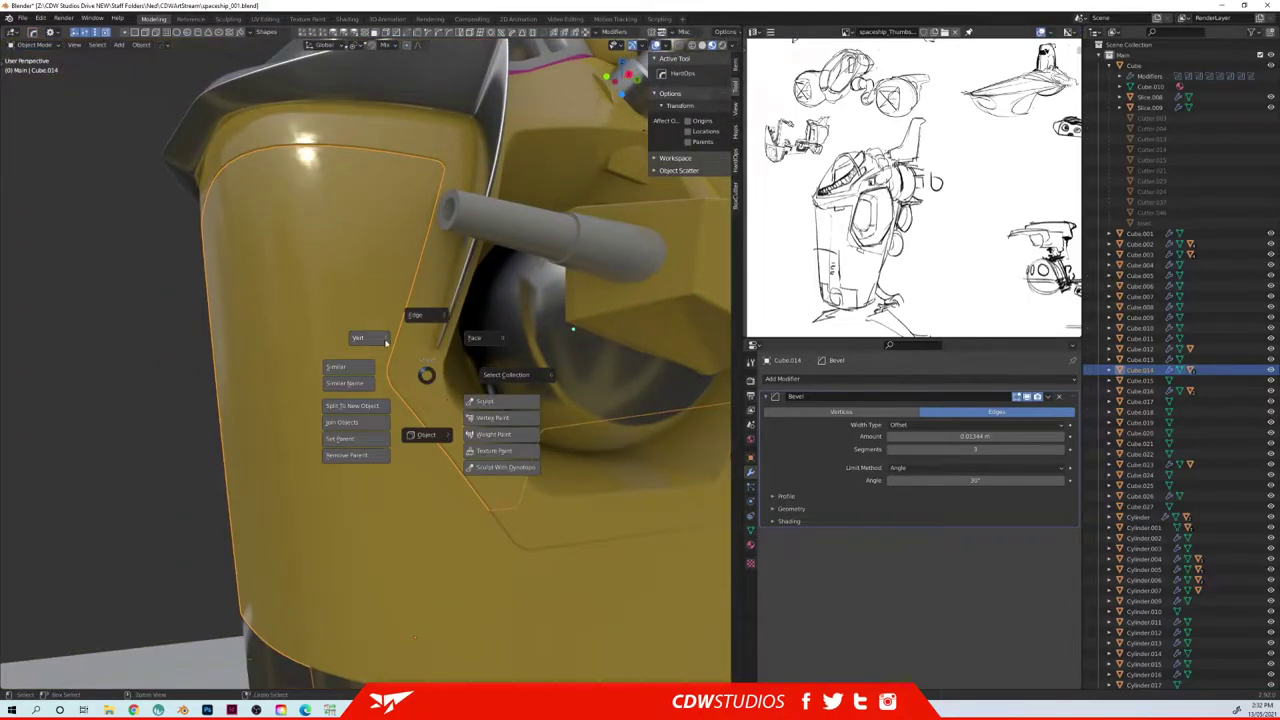
pyautogui.click(396, 345)
pyautogui.scroll(6, 398, 342)
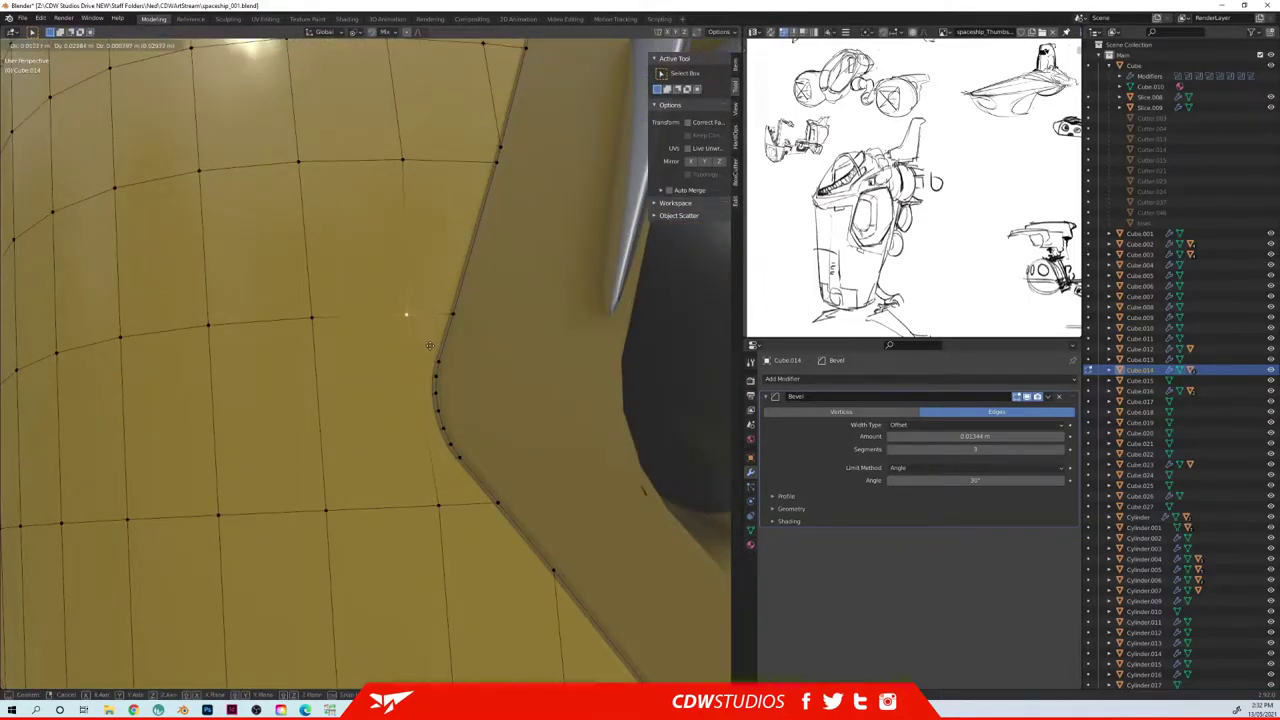
pyautogui.press('g')
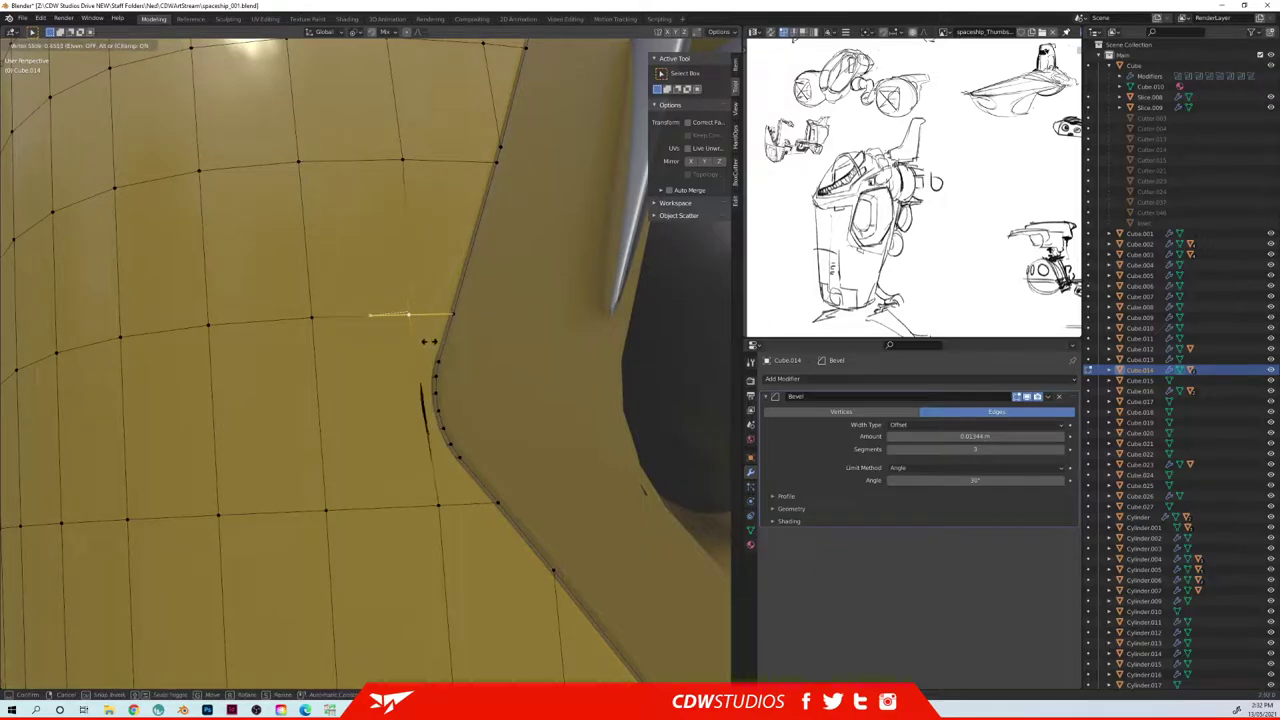
pyautogui.click(433, 342)
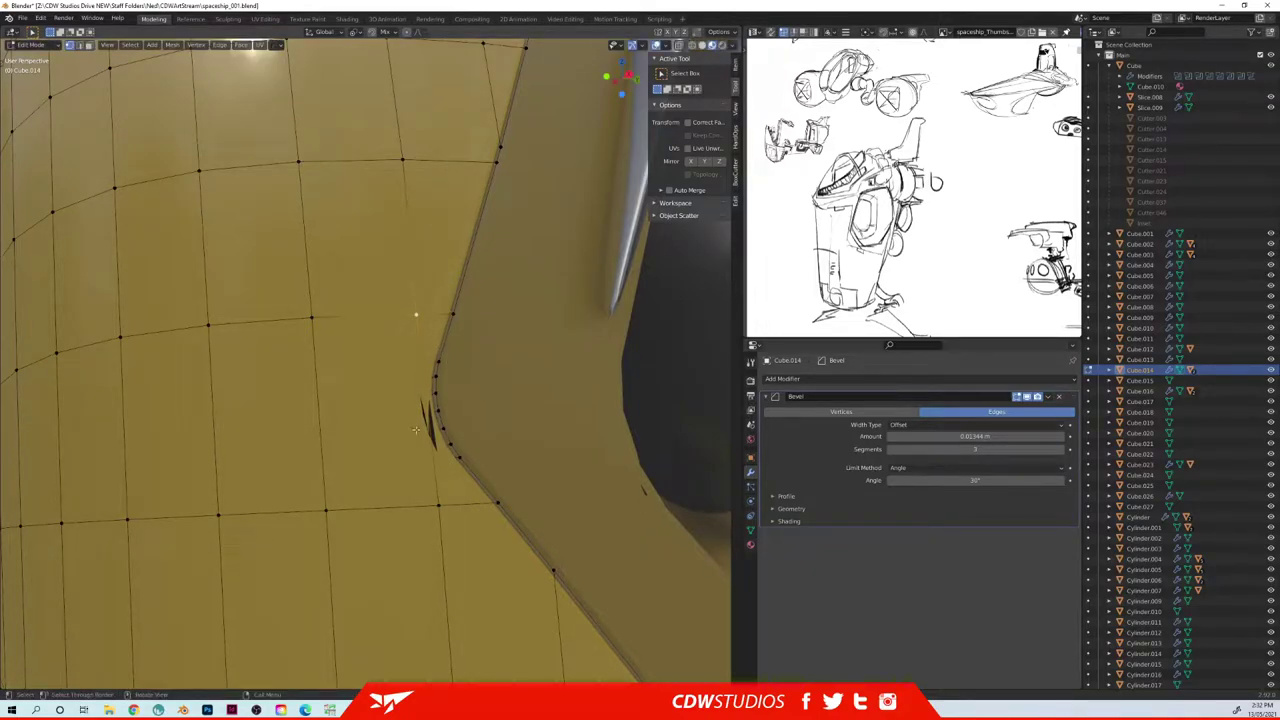
pyautogui.scroll(-4, 400, 357)
pyautogui.press('Tab')
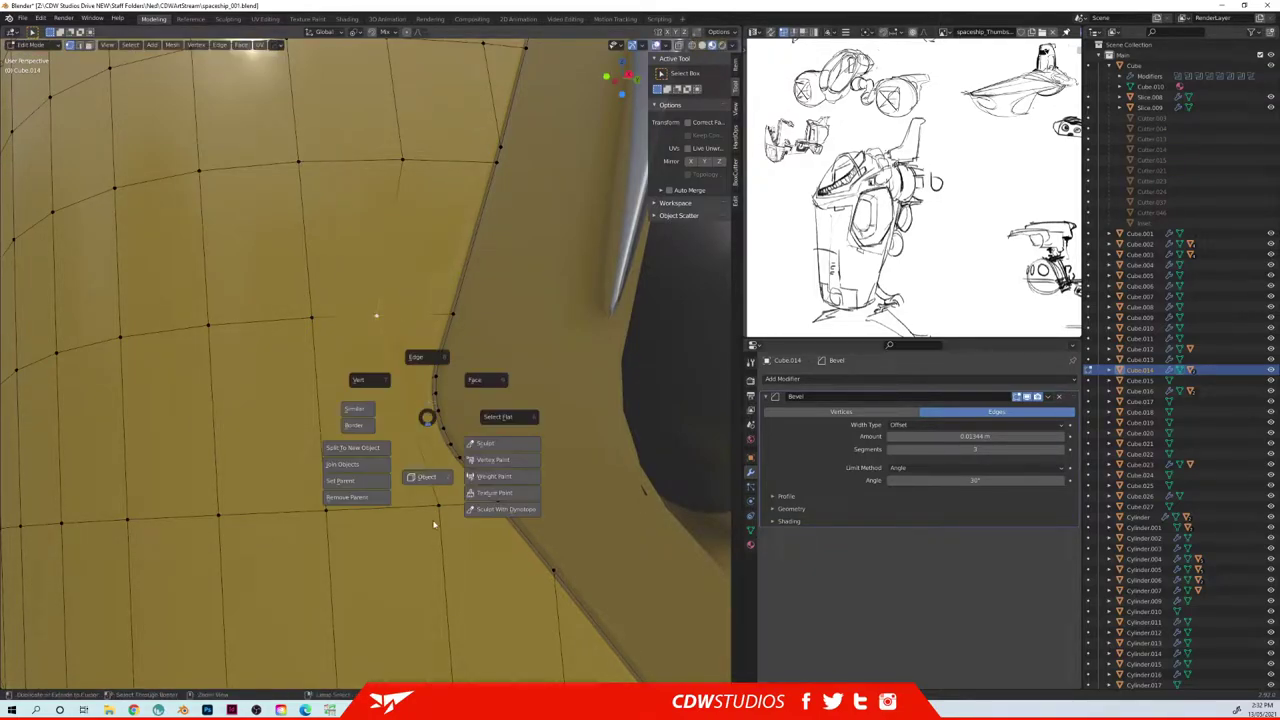
pyautogui.click(423, 446)
# - Undo the faulty merge on the side hull piece's wing-joint recess and merge the doubled vertices on its slanted edge
pyautogui.moveTo(423, 446); pyautogui.dragTo(506, 402, button='middle')
pyautogui.click(523, 323)
pyautogui.press('Tab')
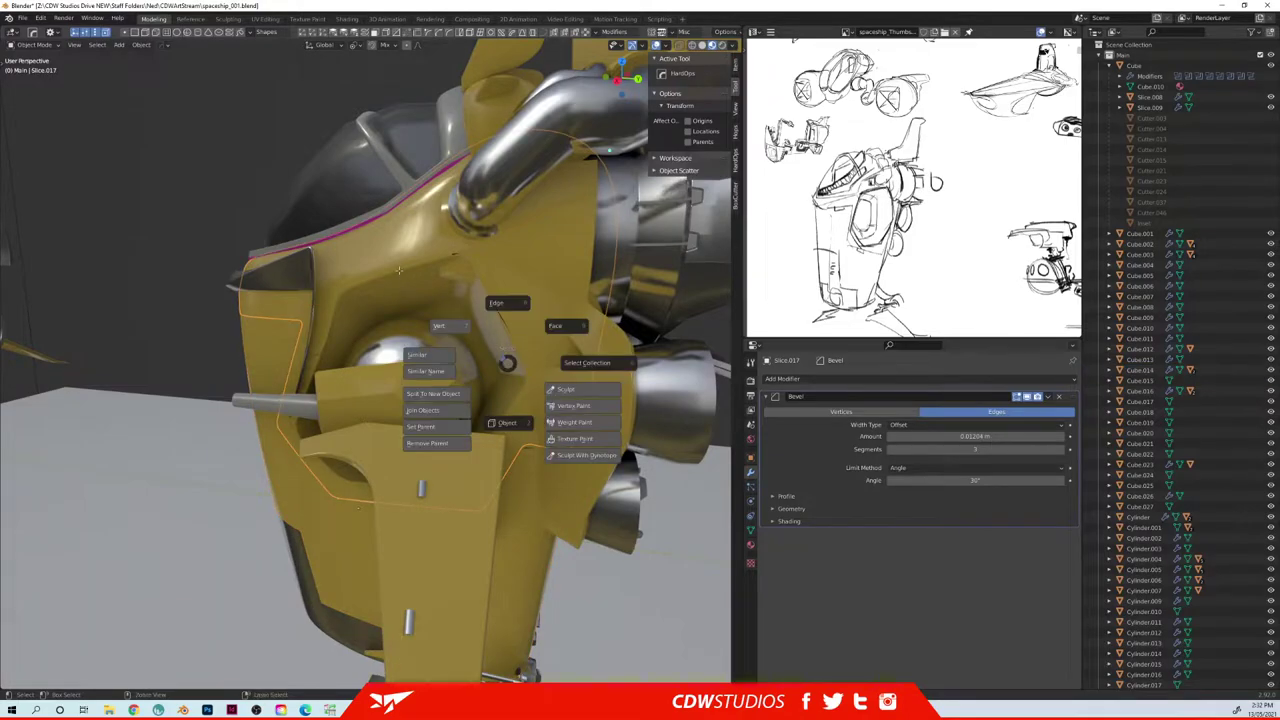
pyautogui.click(404, 278)
pyautogui.scroll(3, 556, 345)
pyautogui.scroll(6, 556, 345)
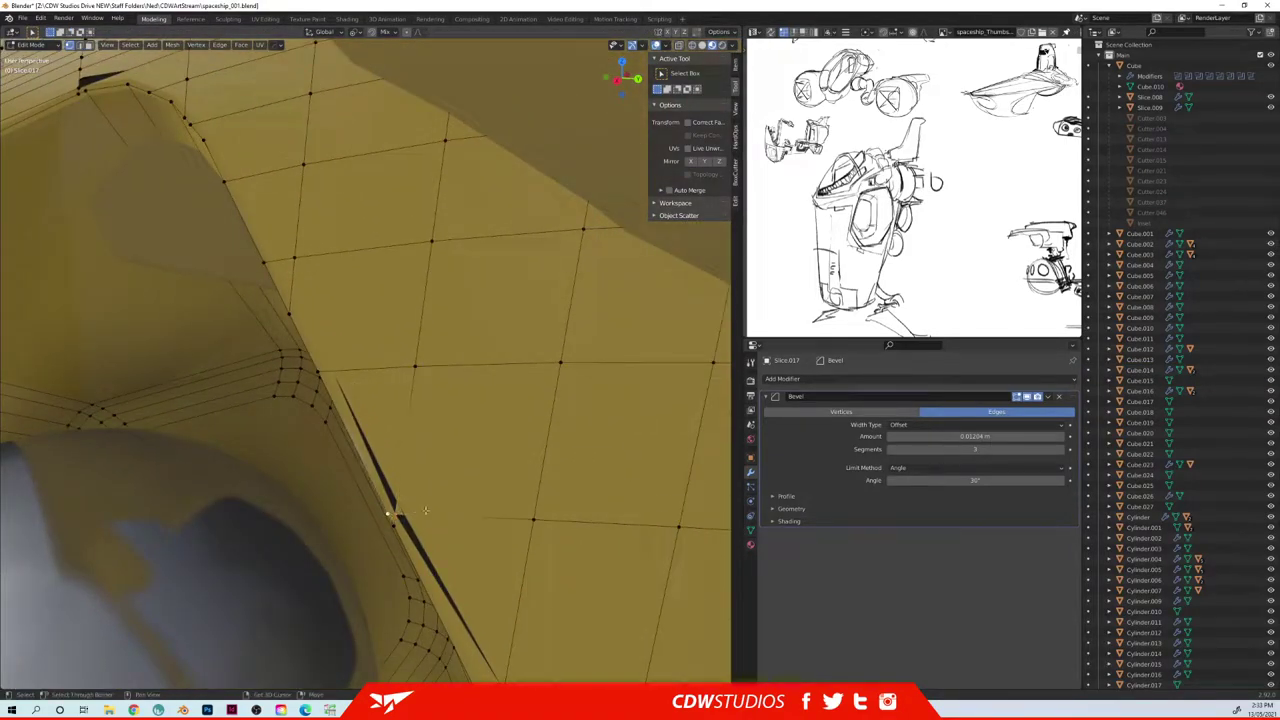
pyautogui.hotkey('ctrl', 'z')
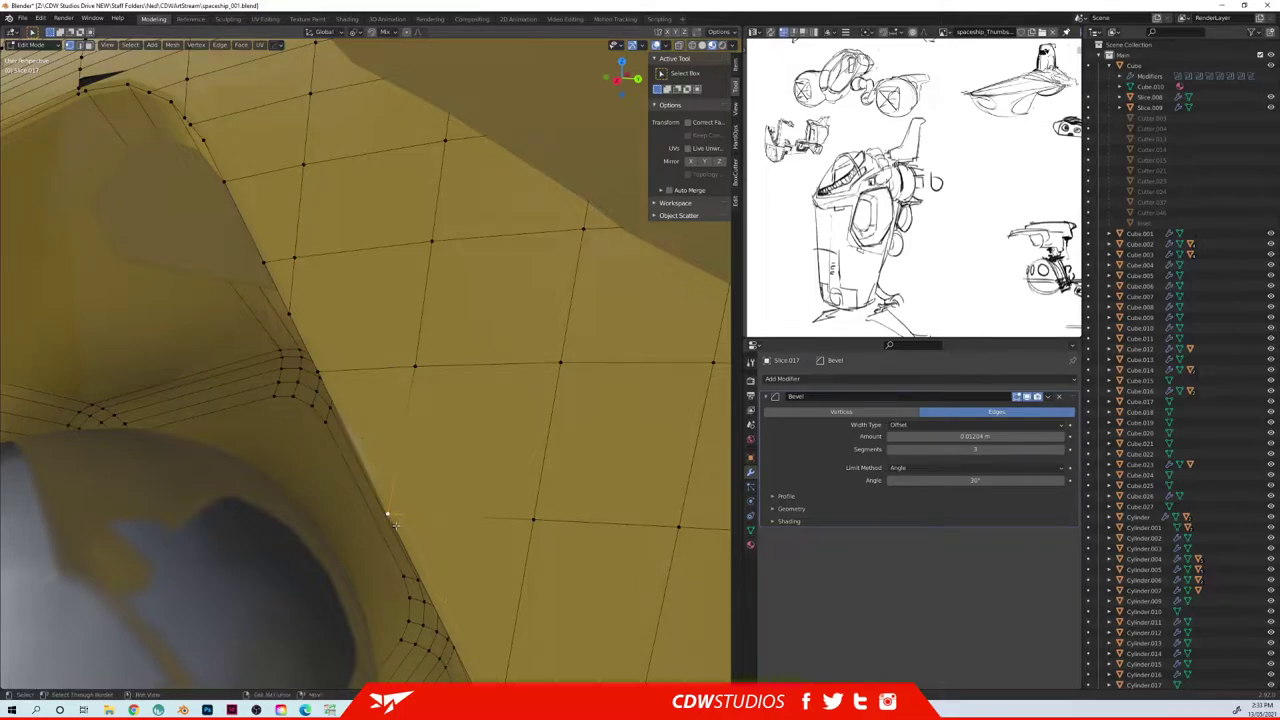
# - Merge the doubled vertices at the upper corner of the side hull piece's wing-joint recess
pyautogui.scroll(-7, 425, 471)
pyautogui.keyDown('shift'); pyautogui.moveTo(340, 330); pyautogui.dragTo(411, 395, button='middle'); pyautogui.keyUp('shift')
pyautogui.scroll(7, 411, 395)
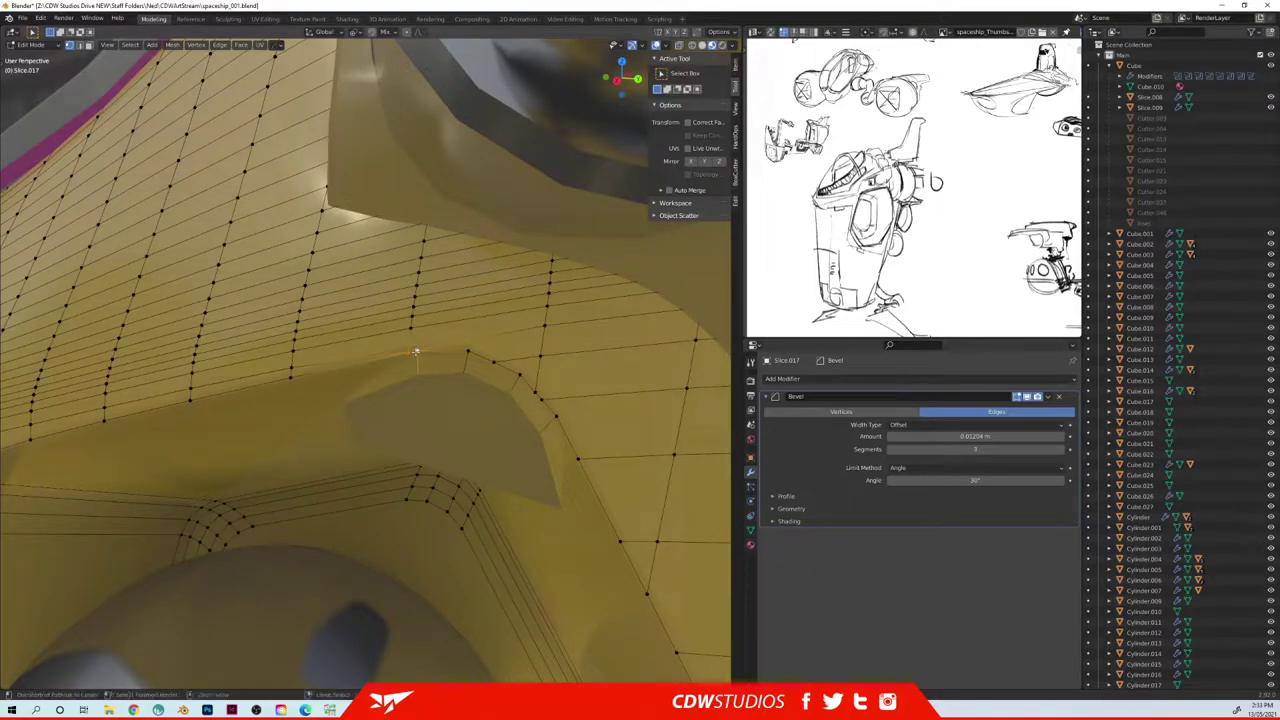
pyautogui.moveTo(452, 355); pyautogui.dragTo(413, 439, button='middle')
pyautogui.scroll(5, 332, 371)
pyautogui.scroll(-12, 332, 371)
pyautogui.press('Tab')
pyautogui.click(429, 456)
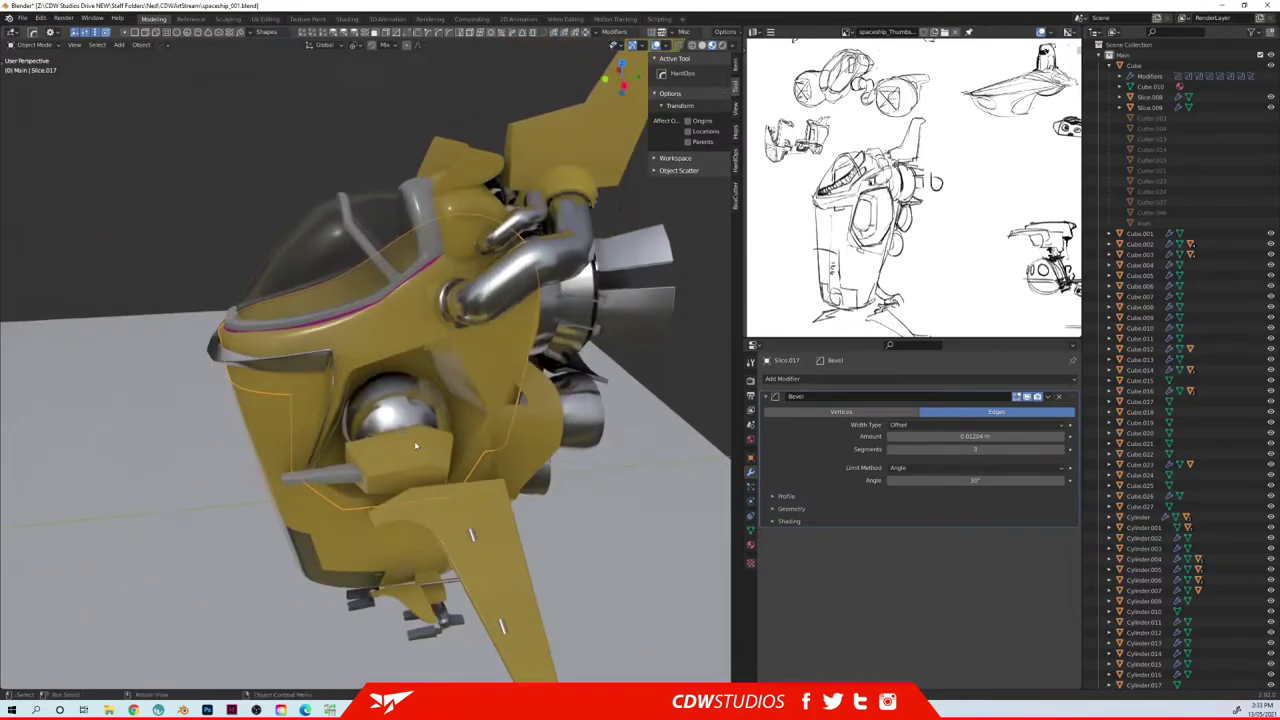
# - Inspect the side hull piece around the rear of the wing joint for remaining shading gaps
pyautogui.press('Tab')
pyautogui.press('a')
pyautogui.moveTo(375, 337); pyautogui.dragTo(488, 354, button='middle')
pyautogui.press('Tab')
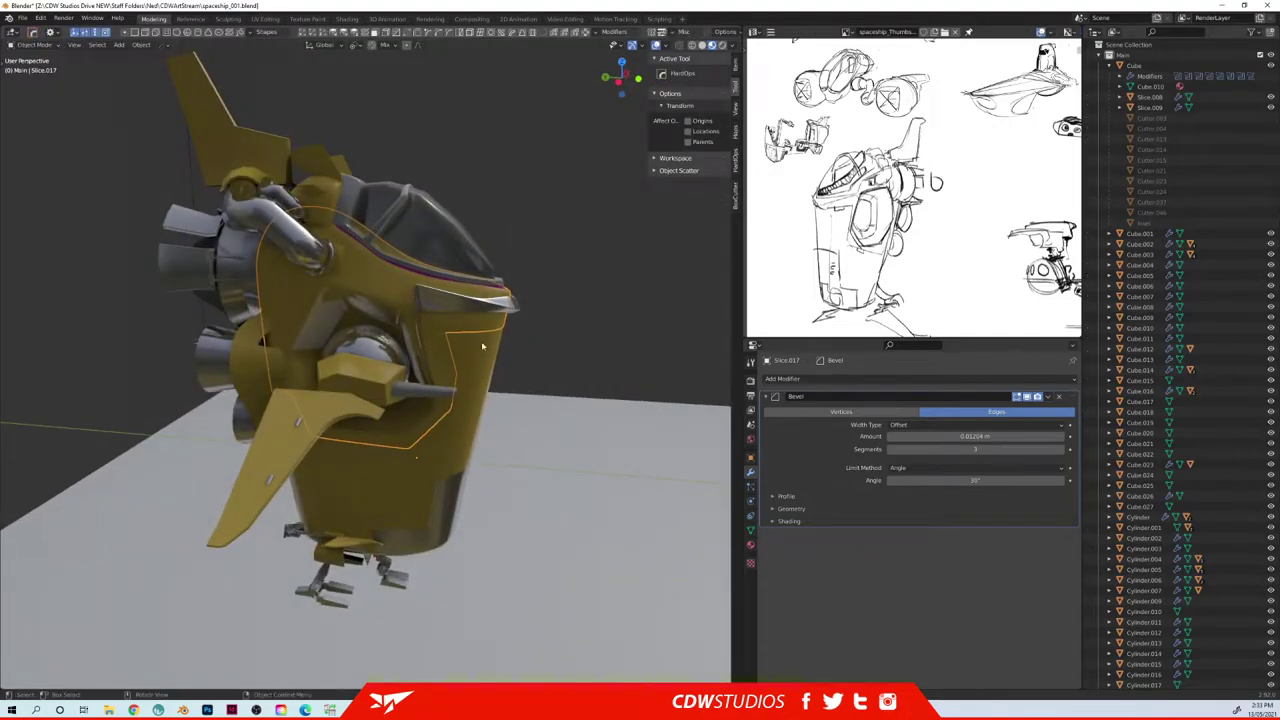
pyautogui.moveTo(452, 279); pyautogui.dragTo(381, 402, button='middle')
pyautogui.scroll(-2, 420, 280)
pyautogui.scroll(2, 381, 404)
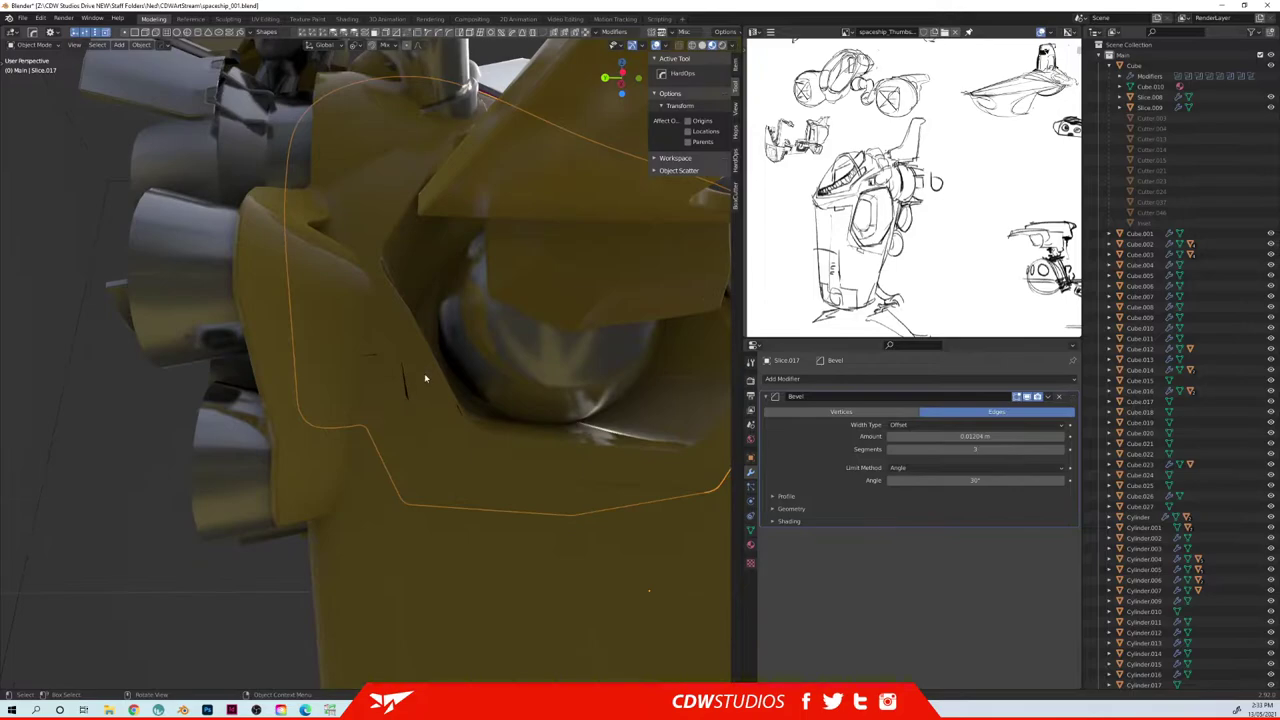
# - Merge the stray doubled vertices on the slanted edge of the side hull piece's wing-joint recess to close the shading gap
pyautogui.hotkey('shift', 'q')
pyautogui.click(362, 363)
pyautogui.scroll(3, 434, 380)
pyautogui.click(431, 425)
pyautogui.scroll(2, 445, 424)
pyautogui.moveTo(460, 423); pyautogui.dragTo(426, 437, button='middle')
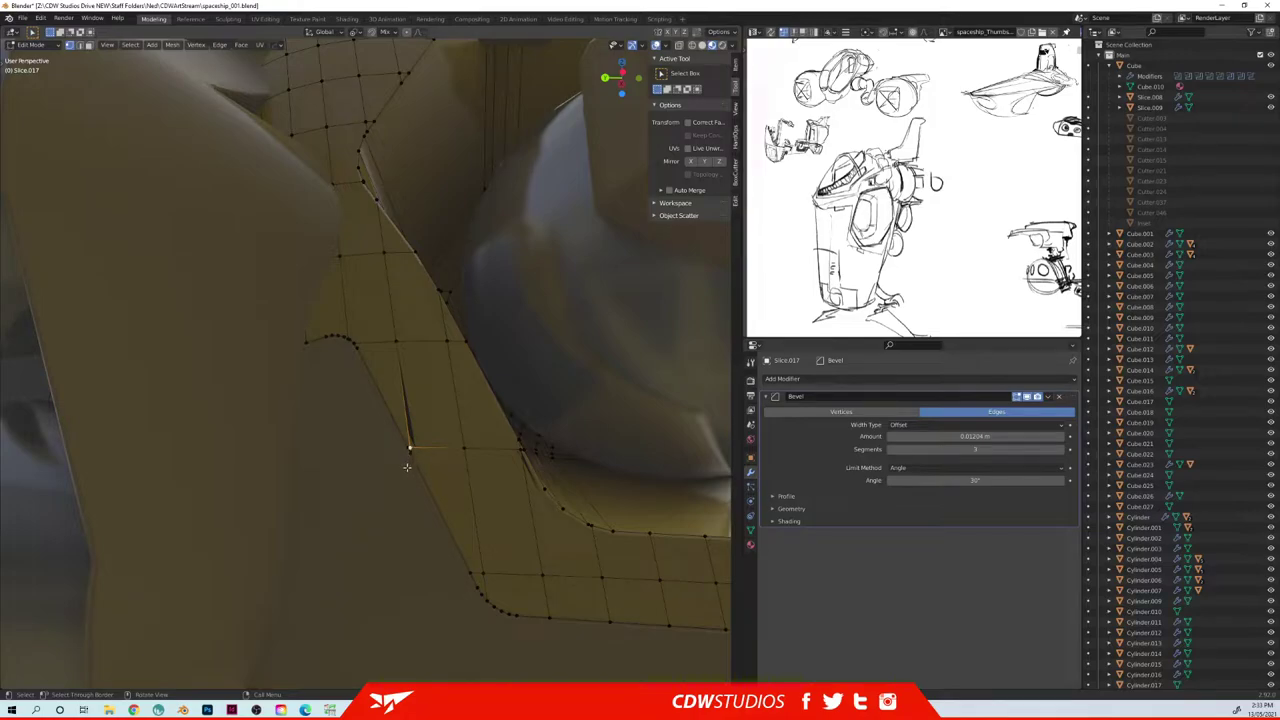
pyautogui.hotkey('ctrl', 'z')
pyautogui.keyDown('shift'); pyautogui.click(411, 447); pyautogui.keyUp('shift')
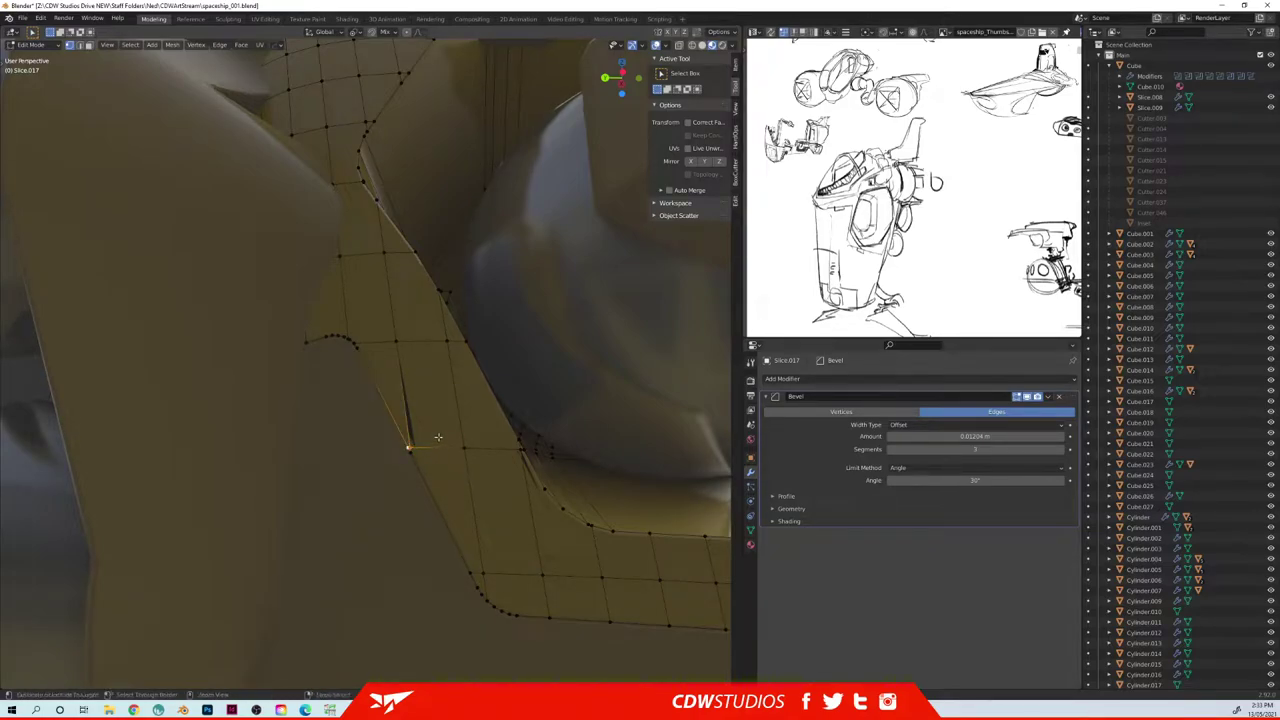
pyautogui.press('q')
pyautogui.press('Tab')
# - Inspect the side hull piece around the lower recess corner and the rear engines for remaining shading gaps
pyautogui.press('Tab')
pyautogui.keyDown('shift'); pyautogui.moveTo(478, 443); pyautogui.dragTo(398, 422, button='middle'); pyautogui.keyUp('shift')
pyautogui.scroll(2, 398, 422)
pyautogui.click(499, 468)
pyautogui.press('Tab')
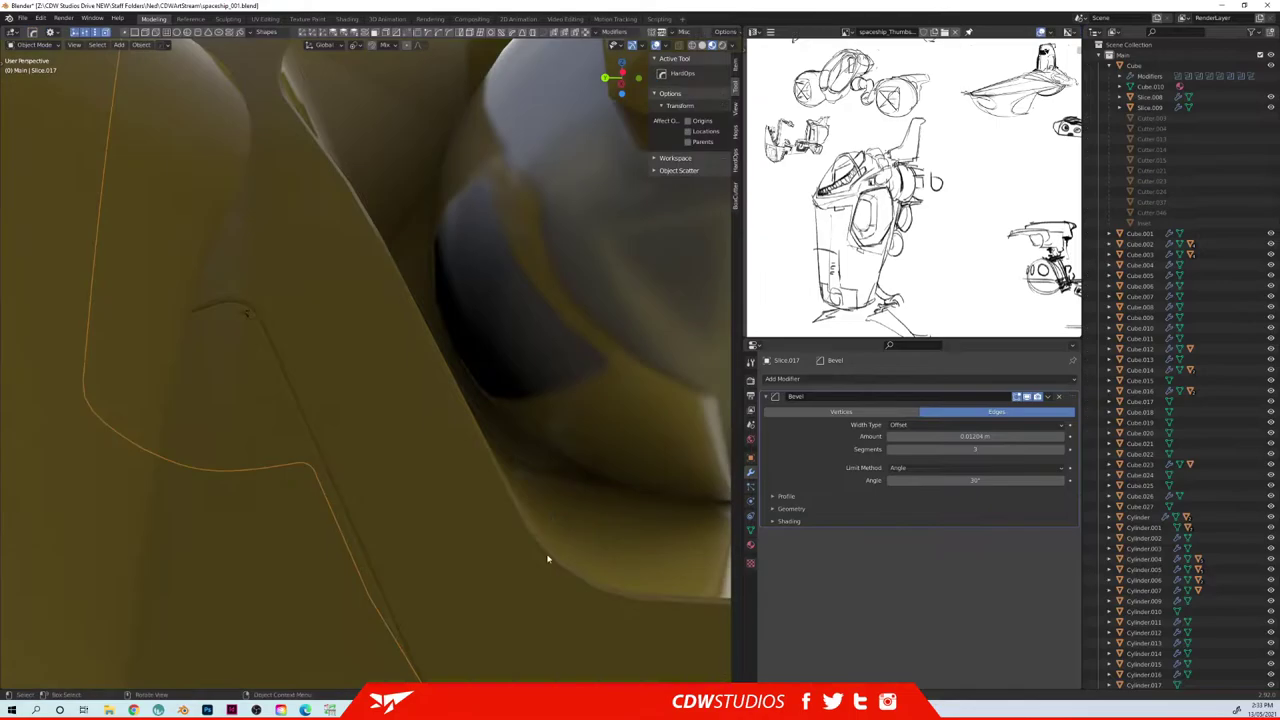
pyautogui.scroll(-2, 527, 443)
pyautogui.scroll(-2, 450, 368)
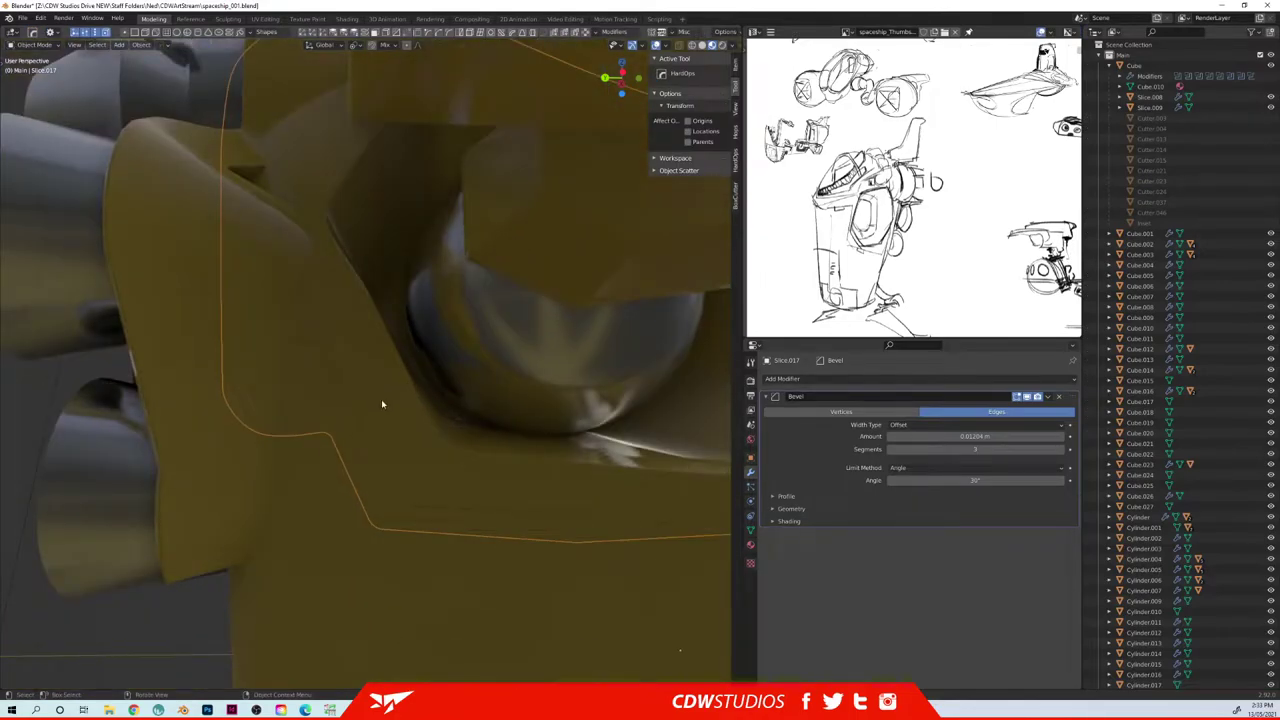
pyautogui.press('q')
pyautogui.press('Tab')
pyautogui.press('a')
pyautogui.moveTo(468, 393); pyautogui.dragTo(312, 562, button='middle')
pyautogui.scroll(-6, 471, 377)
pyautogui.hotkey('ctrl', 'm')
pyautogui.click(477, 410)
pyautogui.press('Tab')
pyautogui.scroll(5, 422, 369)
pyautogui.scroll(2, 380, 378)
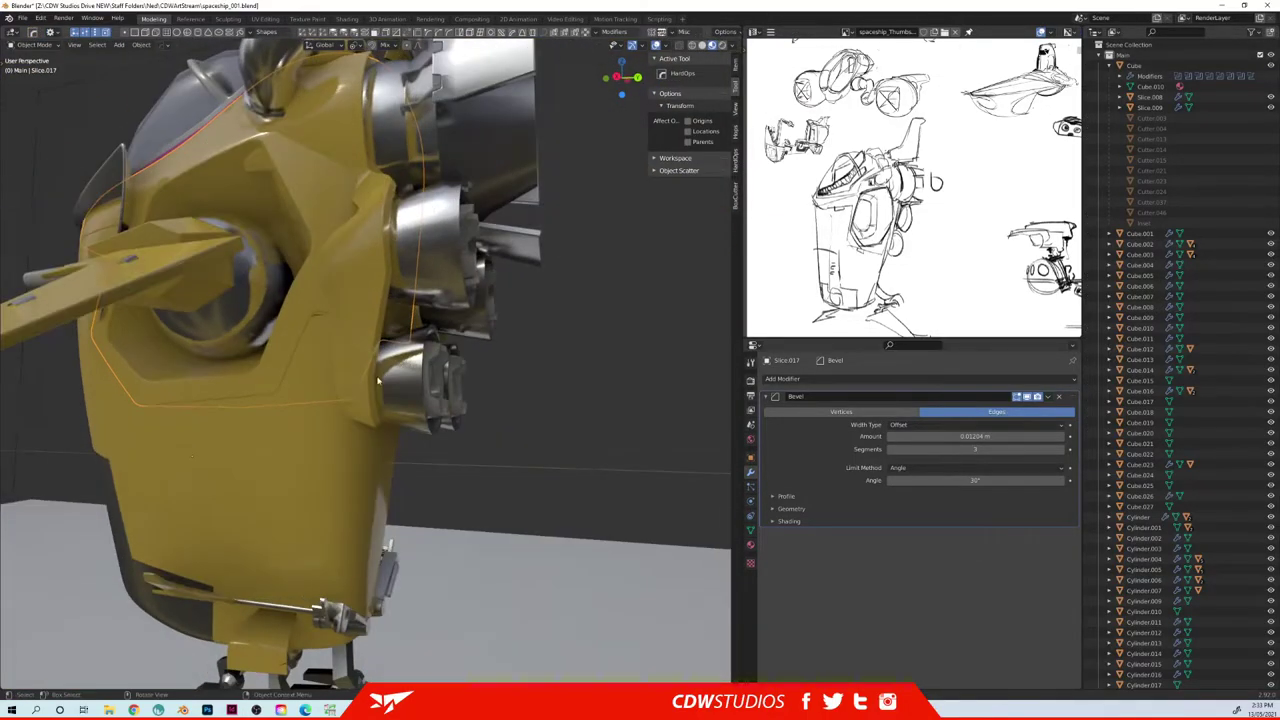
# - Slide the inner vertex beside the lower hull panel's rounded upper corner inward along its edge to clear the dark shading gap
pyautogui.press('q')
pyautogui.press('Tab')
pyautogui.scroll(5, 328, 407)
pyautogui.press('Tab')
pyautogui.click(236, 392)
pyautogui.press('q')
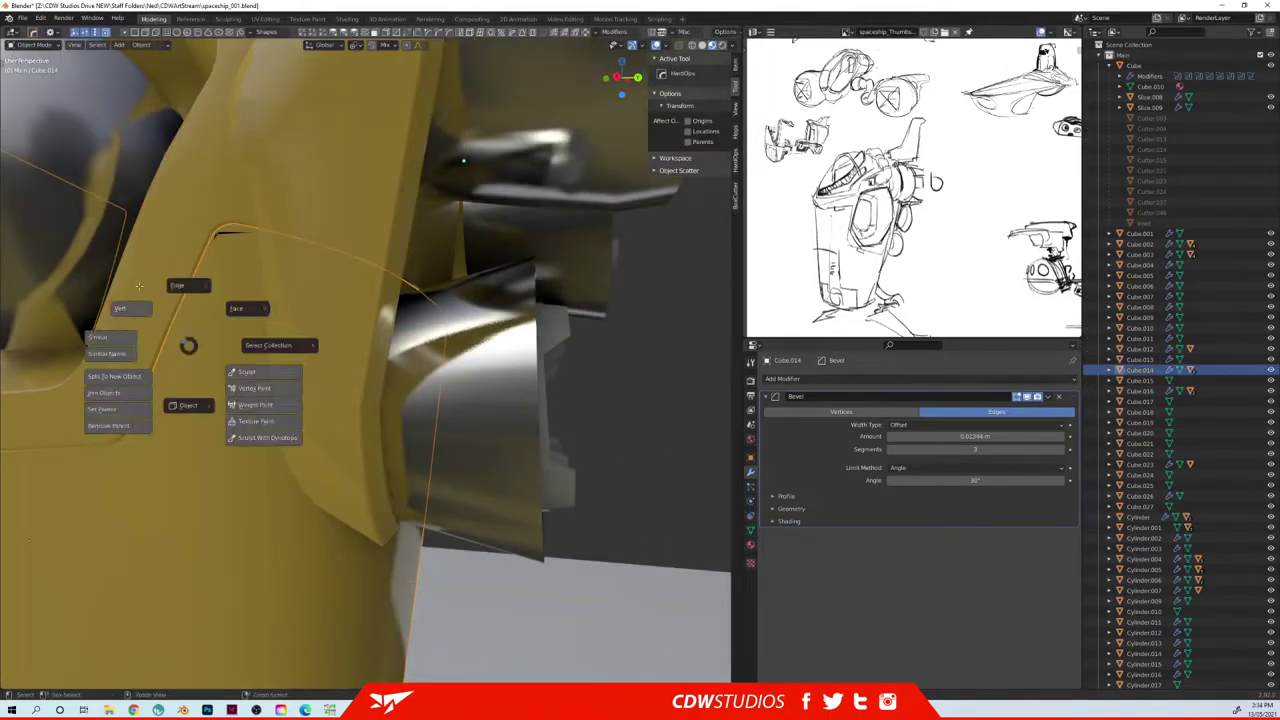
pyautogui.press('Tab')
pyautogui.scroll(4, 229, 289)
pyautogui.keyDown('shift'); pyautogui.moveTo(229, 289); pyautogui.dragTo(366, 397, button='middle'); pyautogui.keyUp('shift')
pyautogui.scroll(-4, 366, 397)
pyautogui.moveTo(309, 323); pyautogui.dragTo(361, 398)
pyautogui.keyDown('ctrl'); pyautogui.moveTo(361, 398); pyautogui.dragTo(352, 362, button='middle'); pyautogui.keyUp('ctrl')
pyautogui.keyDown('ctrl'); pyautogui.middleClick(352, 362); pyautogui.keyUp('ctrl')
pyautogui.click(366, 380)
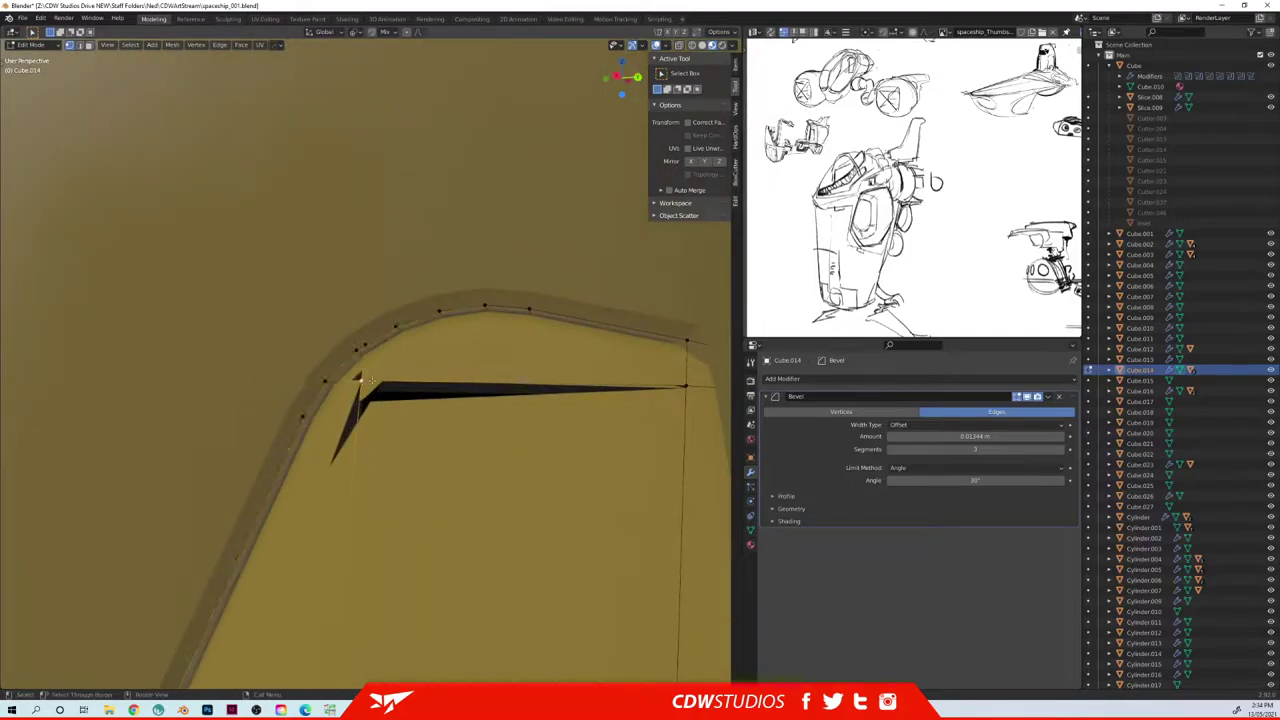
pyautogui.press('g')
pyautogui.press('g')
pyautogui.click(460, 403)
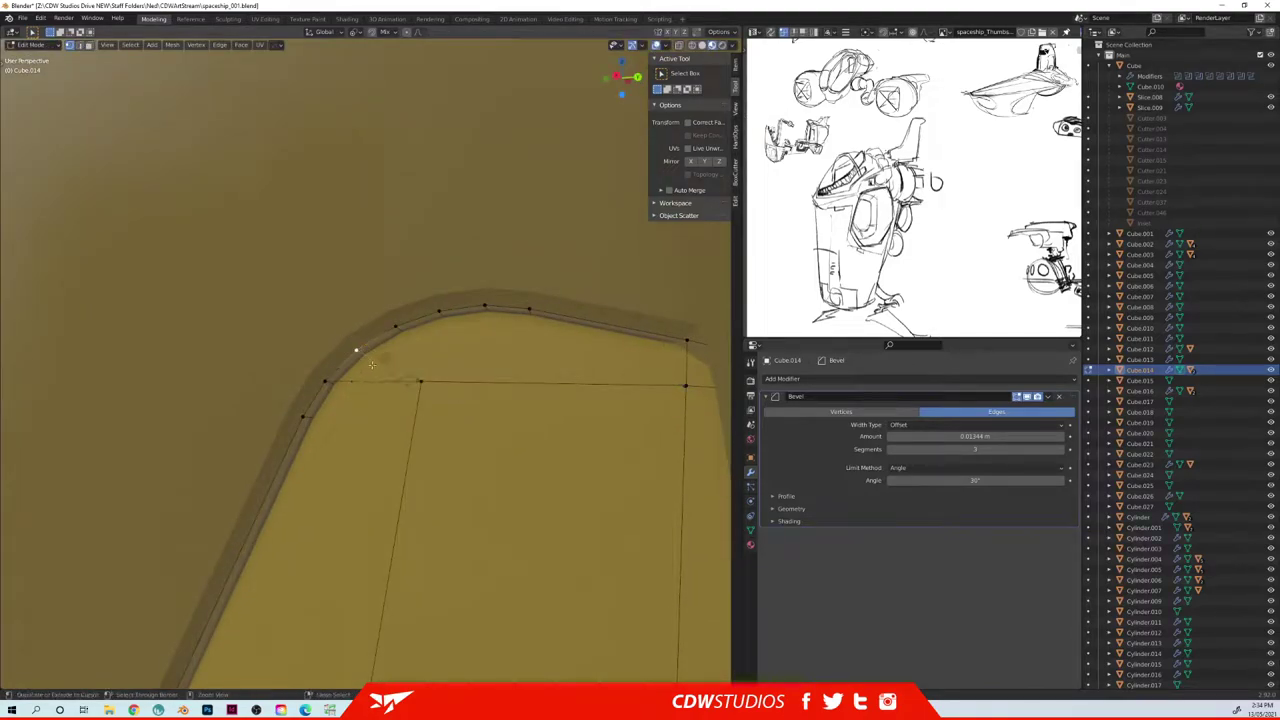
# - Connect the lower hull panel's inner vertices with new edges to the vertices along its rounded upper corner
pyautogui.click(419, 382)
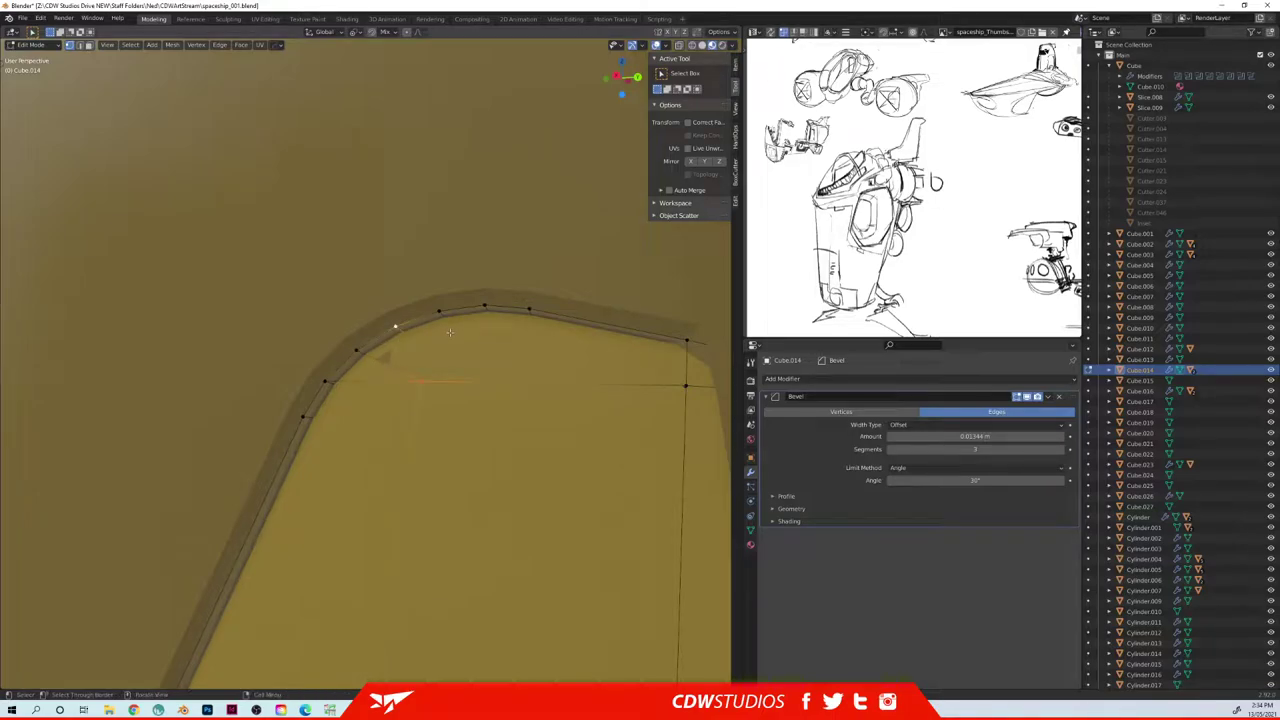
pyautogui.click(687, 384)
pyautogui.keyDown('shift'); pyautogui.moveTo(687, 384); pyautogui.dragTo(496, 354, button='middle'); pyautogui.keyUp('shift')
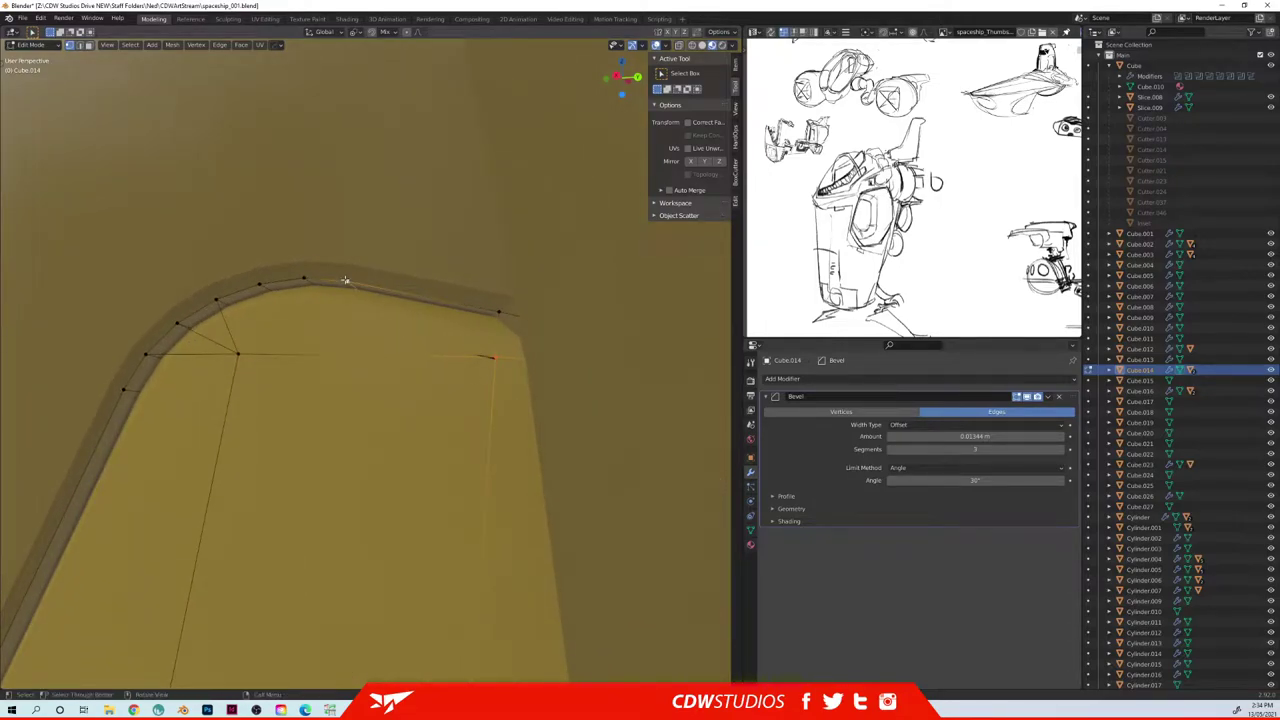
pyautogui.press('Tab')
pyautogui.moveTo(343, 286); pyautogui.dragTo(306, 408, button='middle')
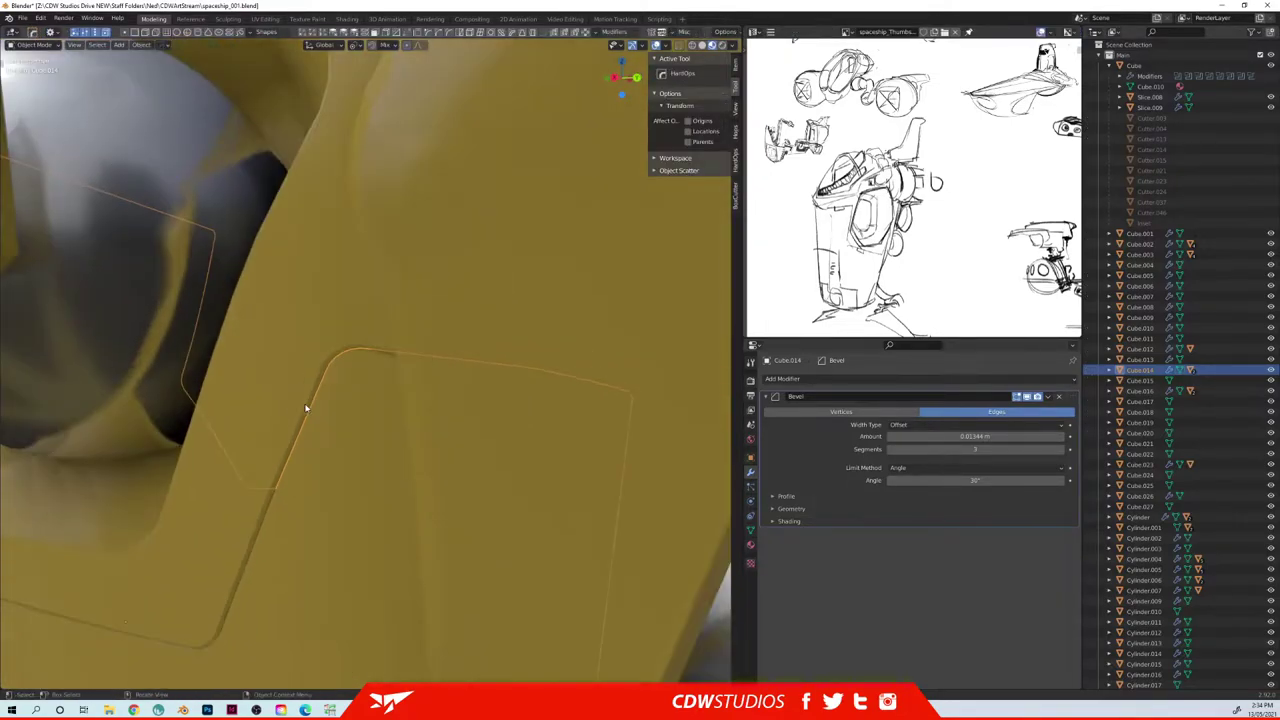
# - Examine the lower hull panel's whole mesh around the repaired corner with all of its vertices selected
pyautogui.hotkey('ctrl', 'Tab')
pyautogui.press('a')
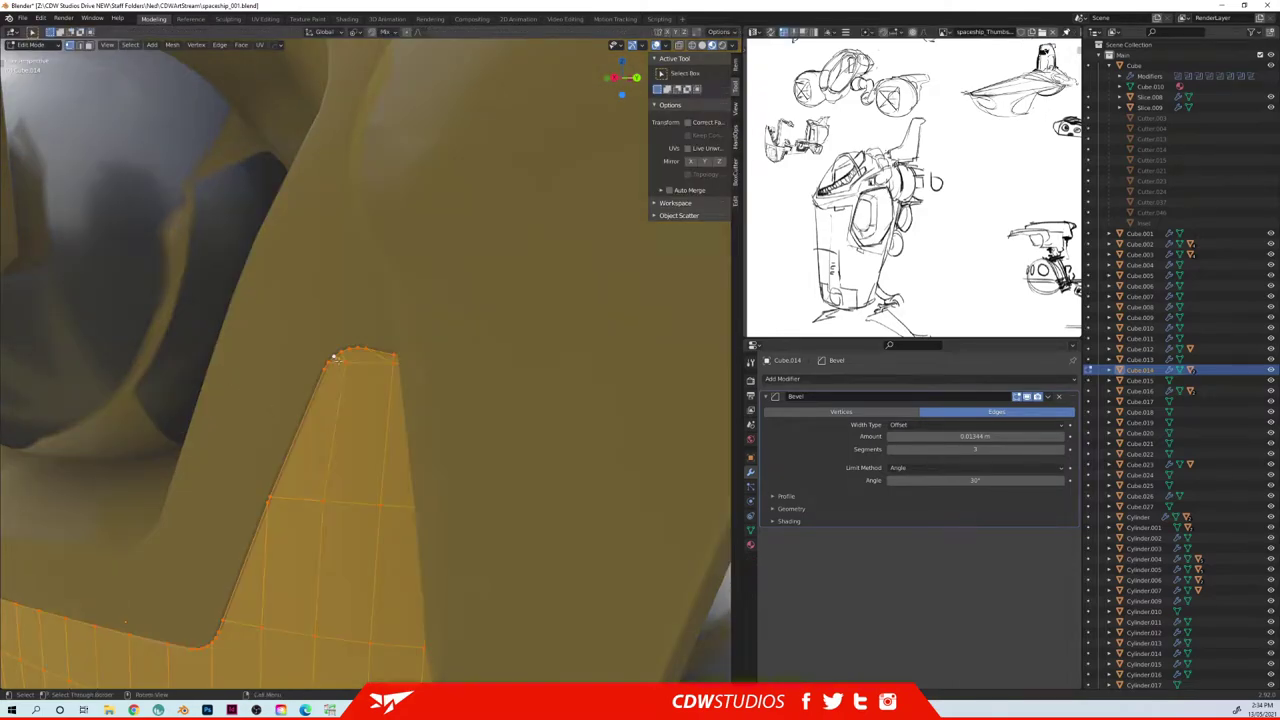
pyautogui.hotkey('shift', 'q')
pyautogui.click(290, 365)
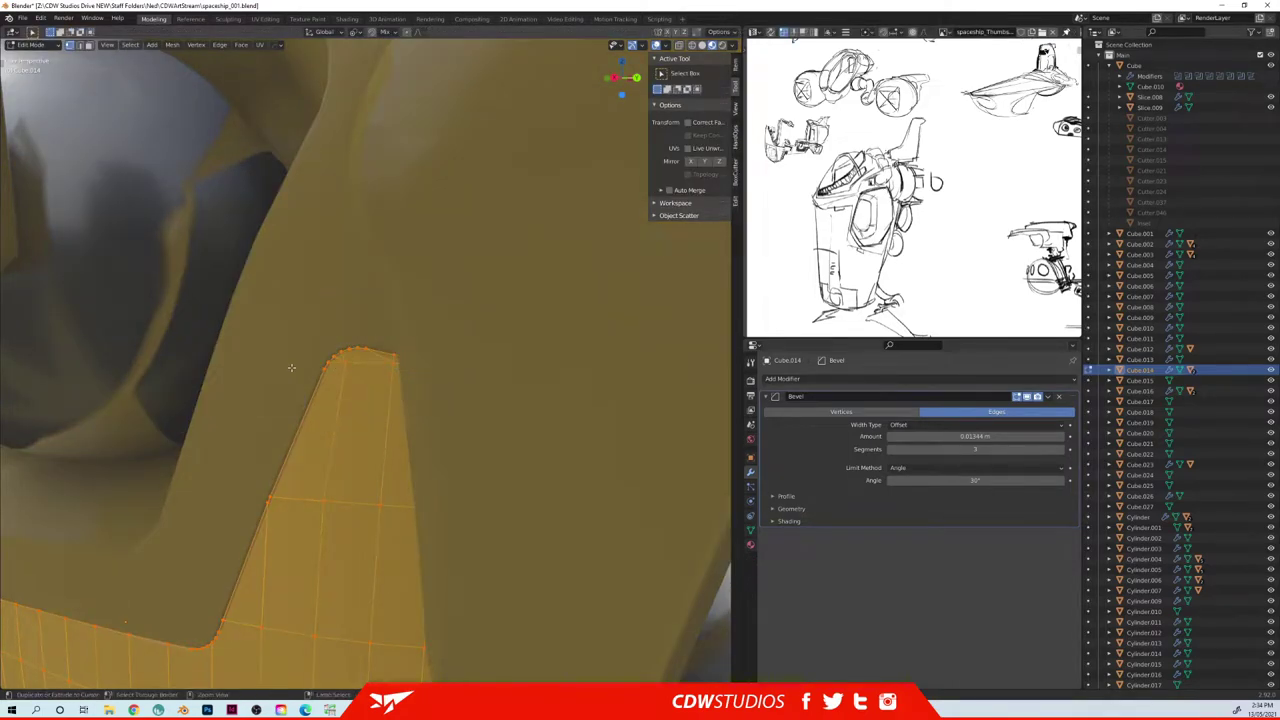
pyautogui.scroll(-6, 292, 366)
pyautogui.press('Tab')
pyautogui.scroll(-6, 404, 404)
# - Compare the original ship and its applied copy from several angles, checking the side hull pieces and wings
pyautogui.moveTo(404, 404); pyautogui.dragTo(331, 406, button='middle')
pyautogui.moveTo(510, 402); pyautogui.dragTo(218, 398, button='middle')
pyautogui.scroll(-3, 375, 396)
pyautogui.scroll(-5, 269, 411)
pyautogui.click(272, 408)
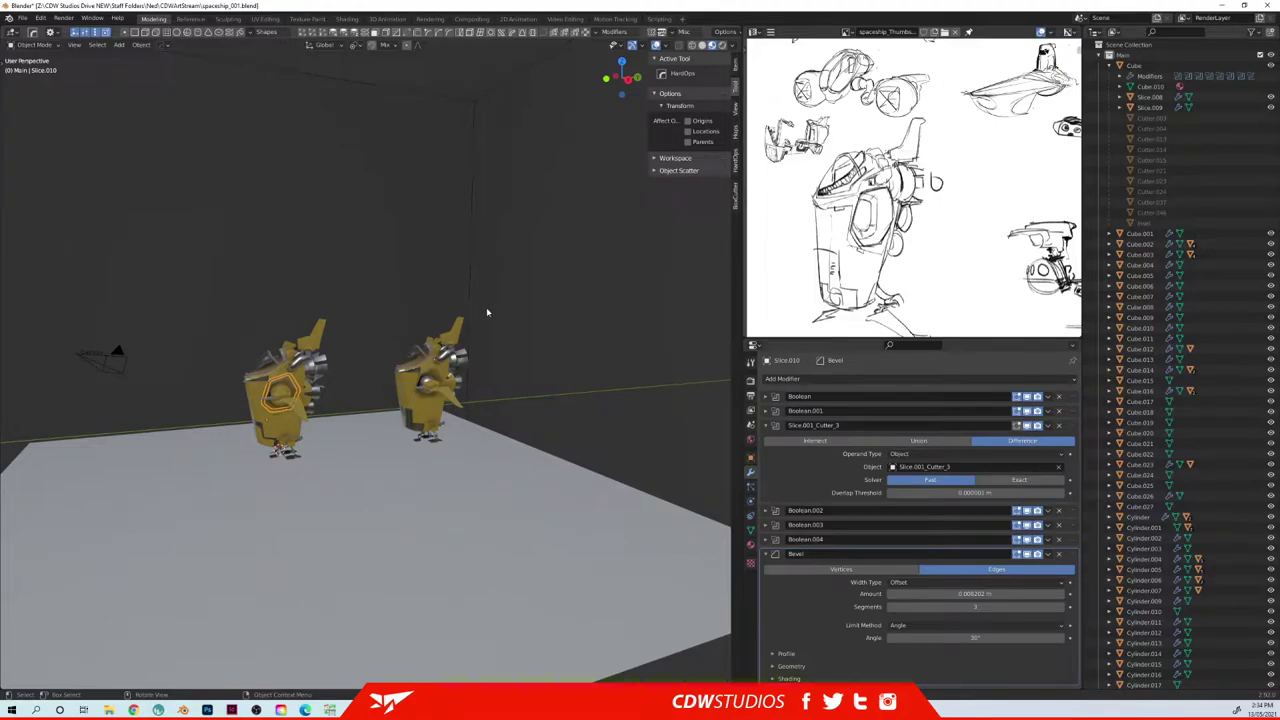
pyautogui.moveTo(464, 331); pyautogui.dragTo(371, 382, button='middle')
pyautogui.scroll(4, 354, 376)
pyautogui.click(342, 381)
pyautogui.scroll(5, 347, 430)
pyautogui.moveTo(455, 404); pyautogui.dragTo(441, 498, button='middle')
pyautogui.click(330, 336)
pyautogui.scroll(-5, 484, 360)
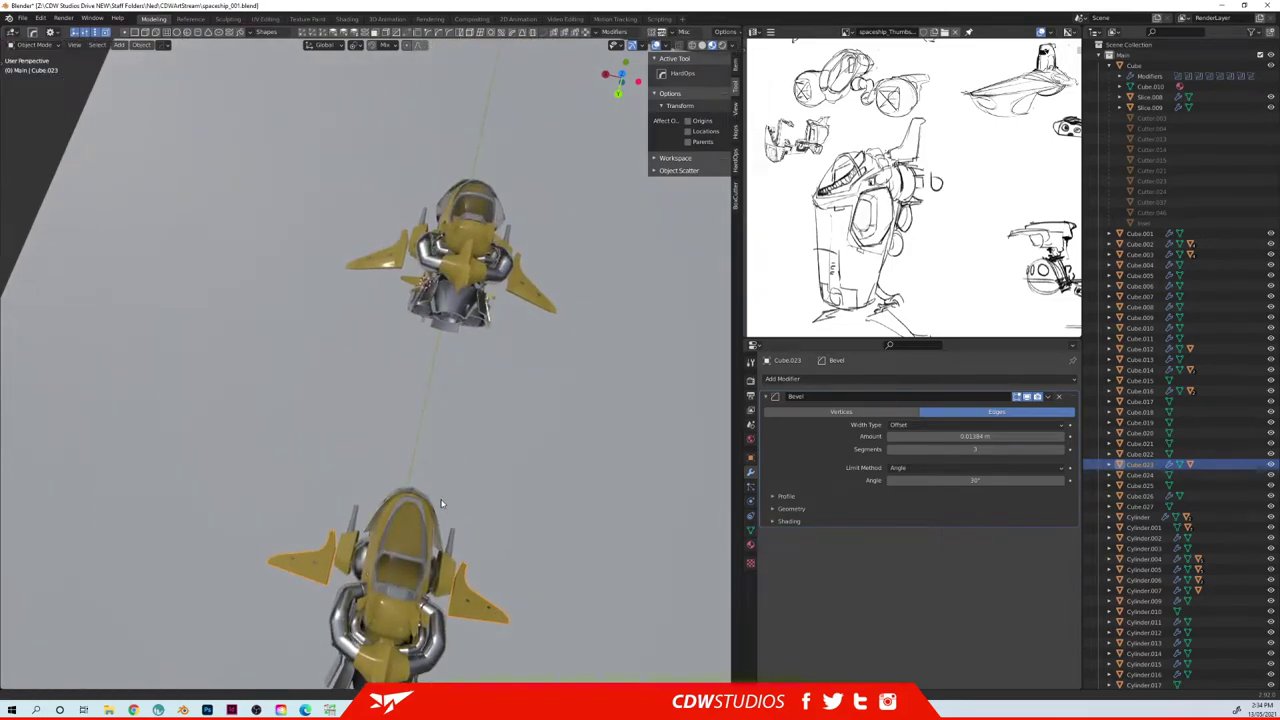
pyautogui.moveTo(409, 548); pyautogui.dragTo(465, 470, button='middle')
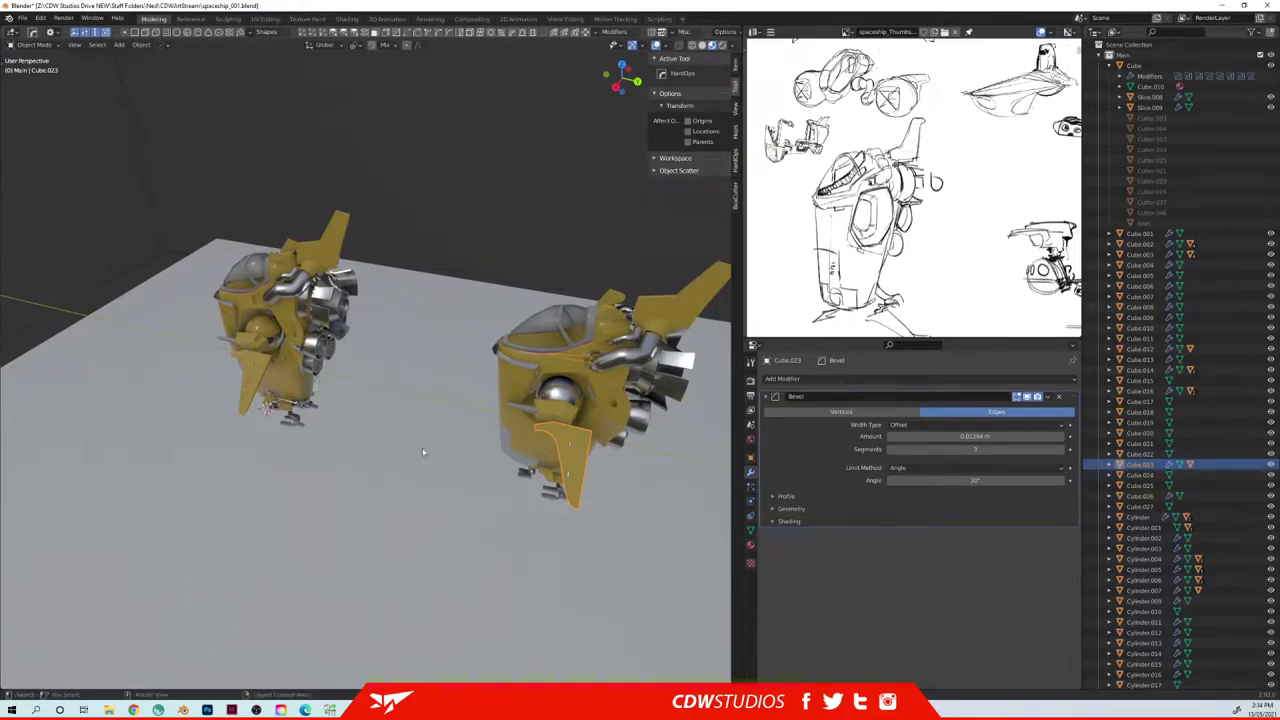
# - Delete the wings from the ship copy whose modifiers are applied
pyautogui.click(258, 381)
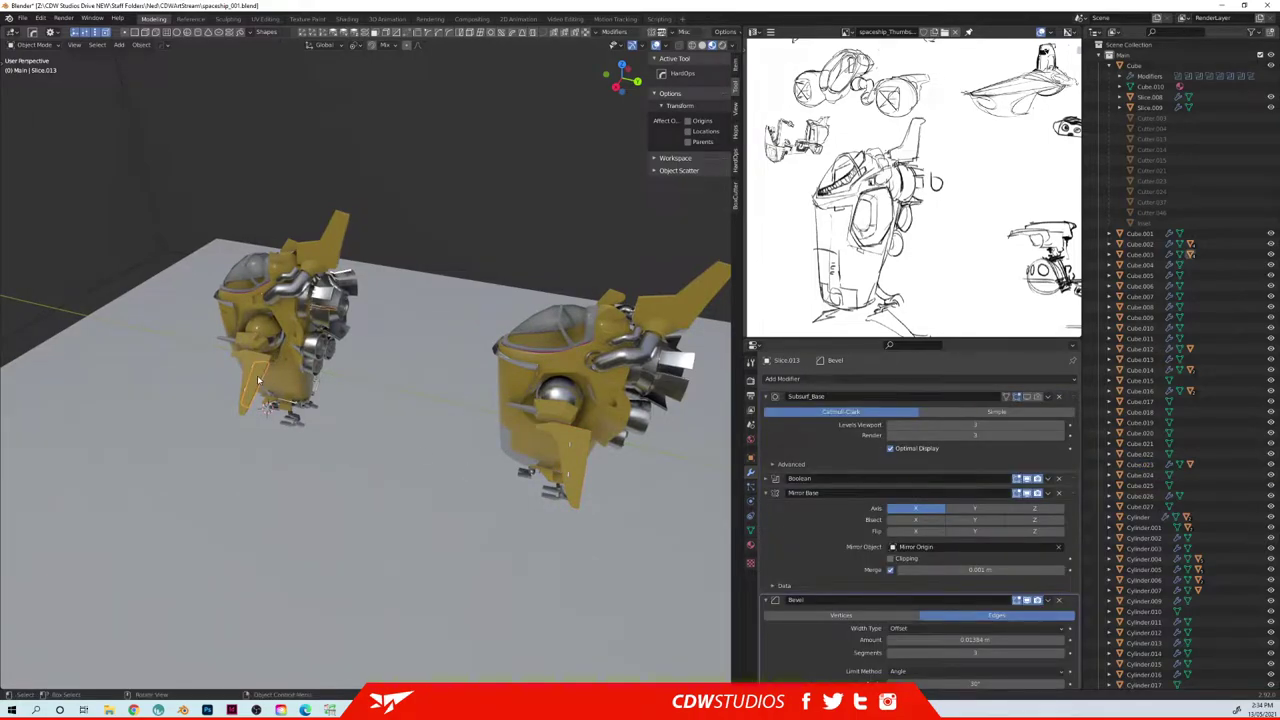
pyautogui.click(560, 440)
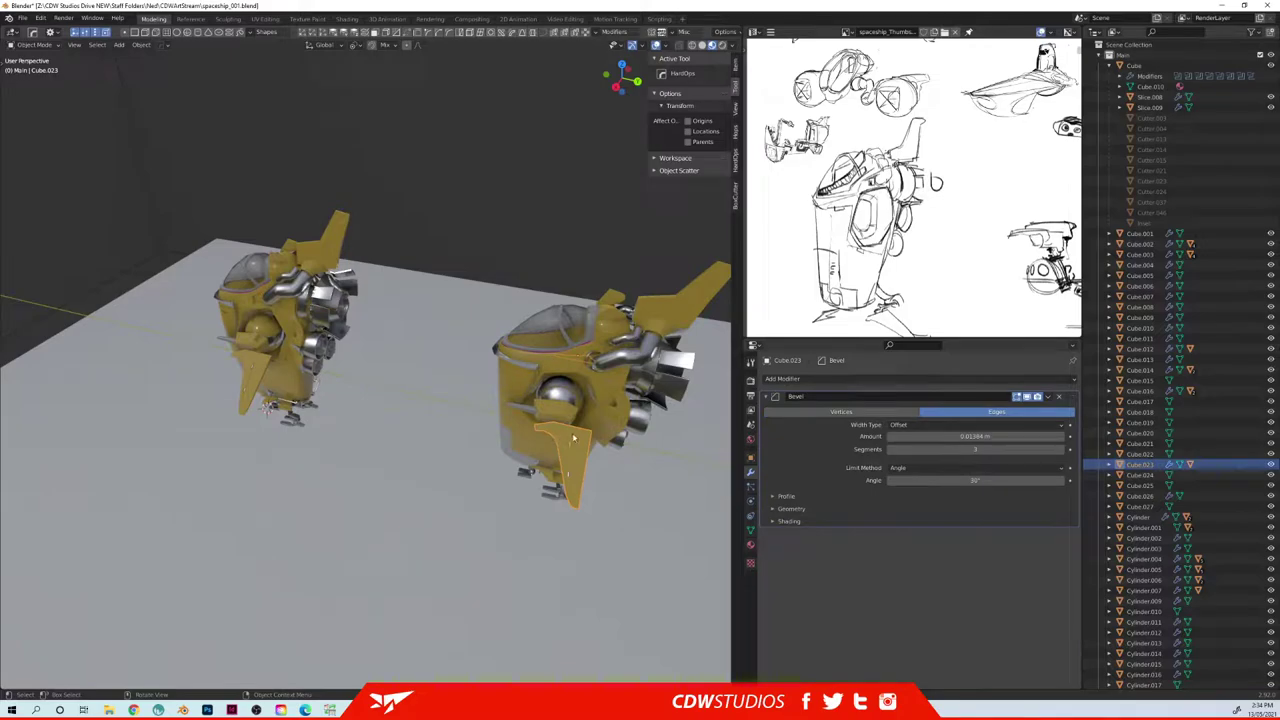
pyautogui.press('Delete')
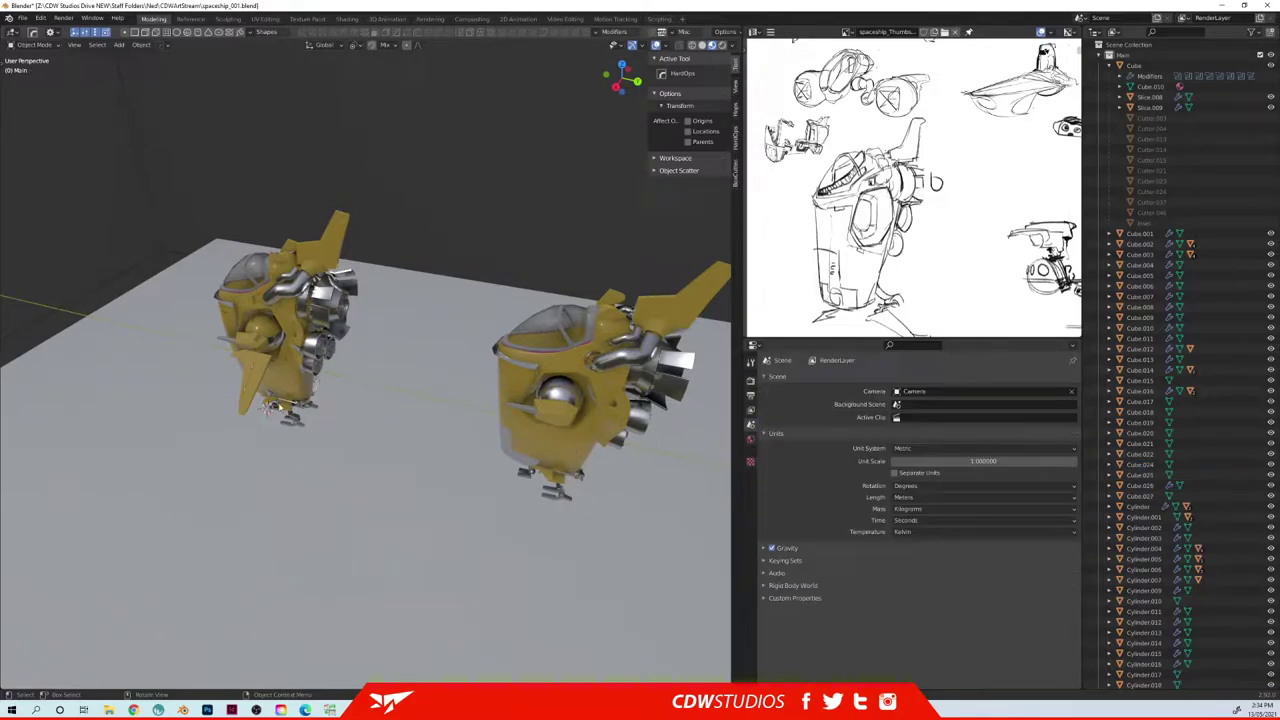
# - Duplicate the original ship's wing together with its inset panel, leaving the copy in place
pyautogui.click(257, 374)
pyautogui.click(253, 370)
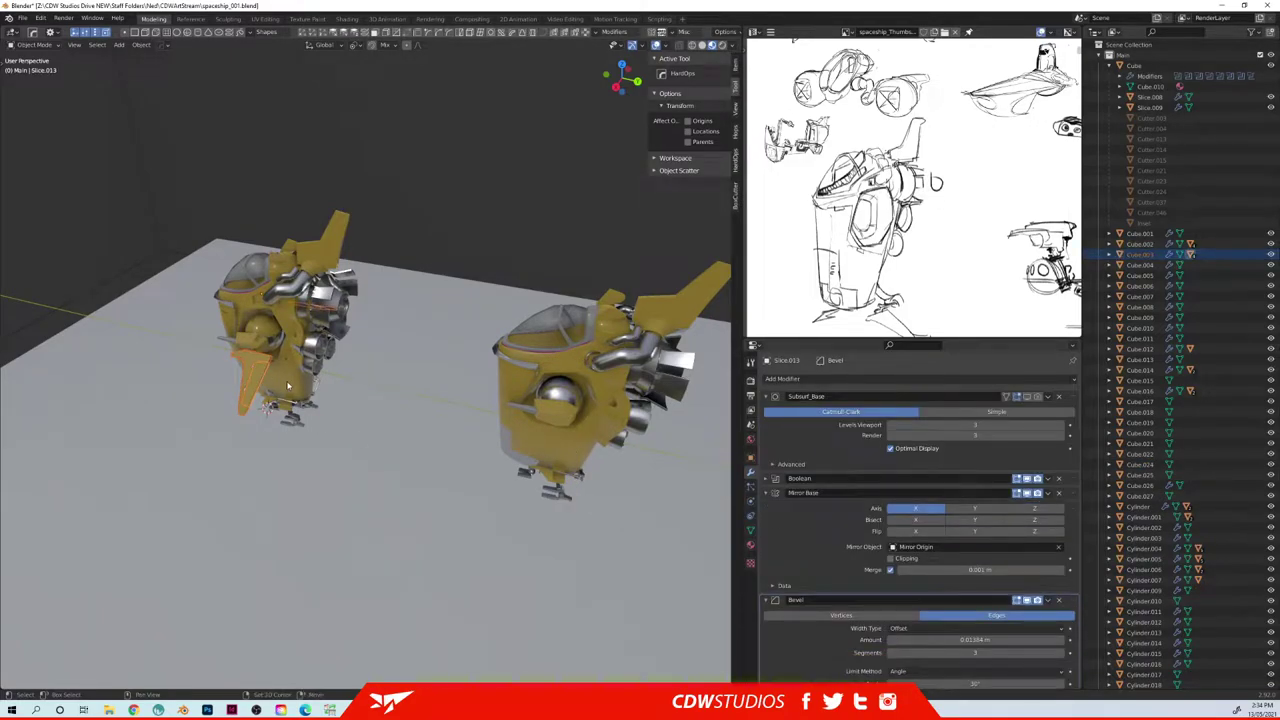
pyautogui.hotkey('shift', 'd')
pyautogui.rightClick(338, 389)
pyautogui.moveTo(312, 388)
pyautogui.mouseDown(button='middle')
pyautogui.moveTo(346, 390)
pyautogui.moveTo(335, 398)
pyautogui.mouseUp(button='middle')
pyautogui.scroll(3, 360, 375)
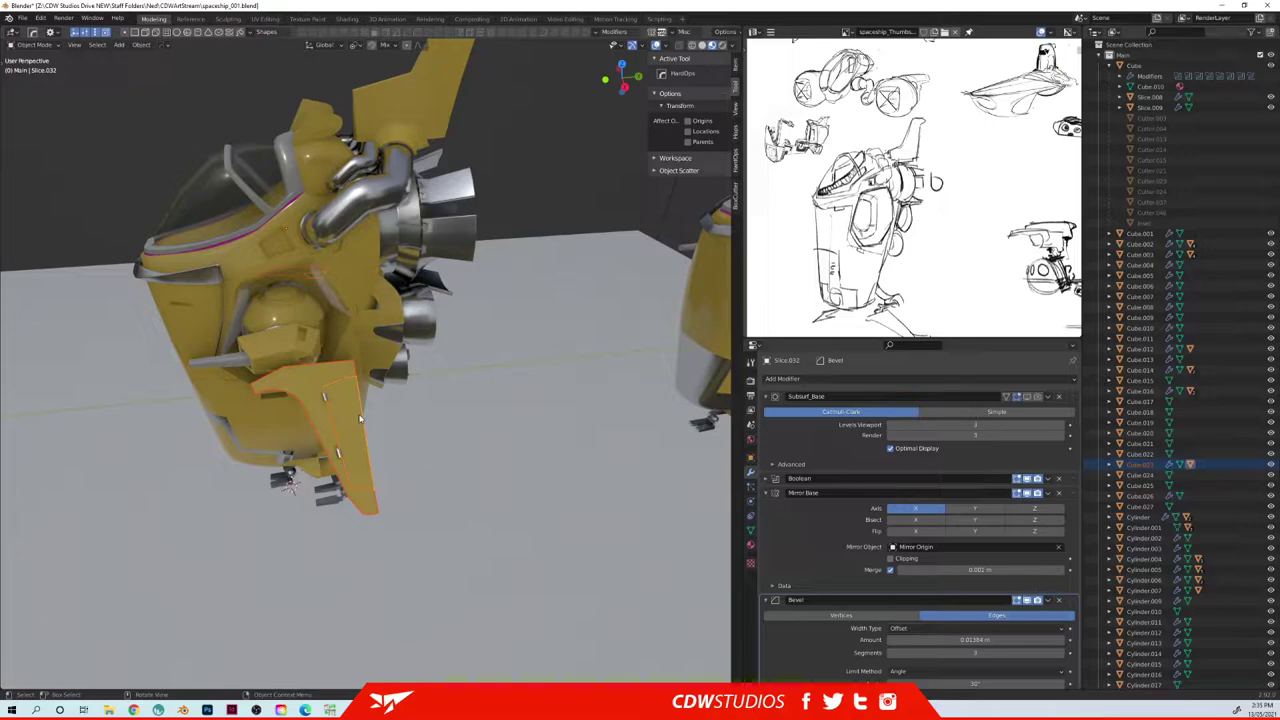
pyautogui.press('g')
pyautogui.press('z')
pyautogui.rightClick(360, 455)
# - Add the wing's small bolt pieces to the selection and apply the modifiers of all selected wing parts with Smart Apply
pyautogui.click(329, 413)
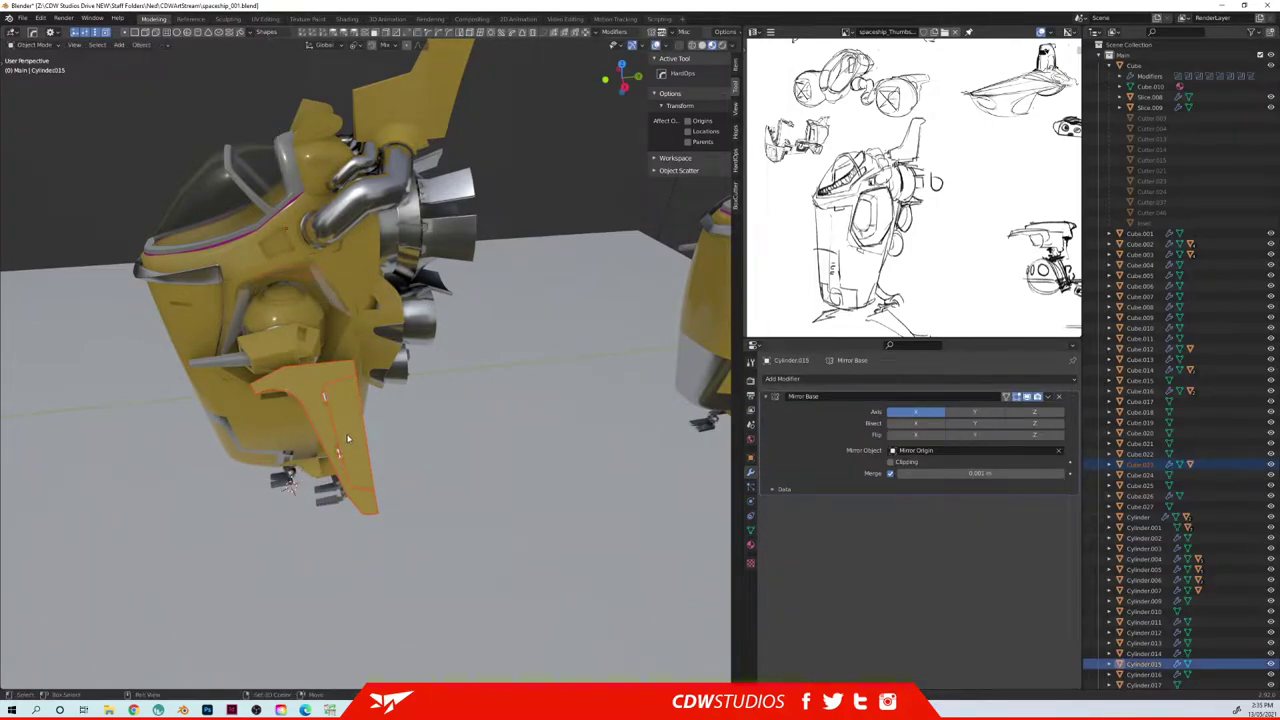
pyautogui.press('q')
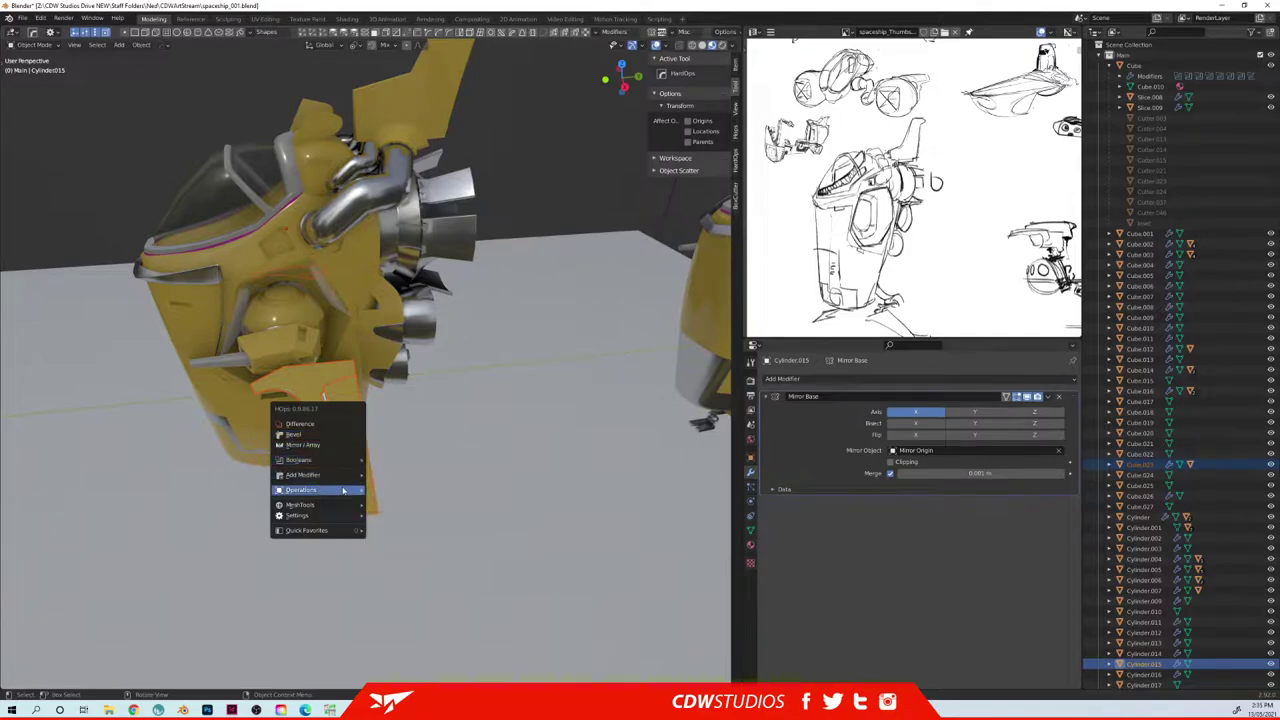
pyautogui.moveTo(330, 489)
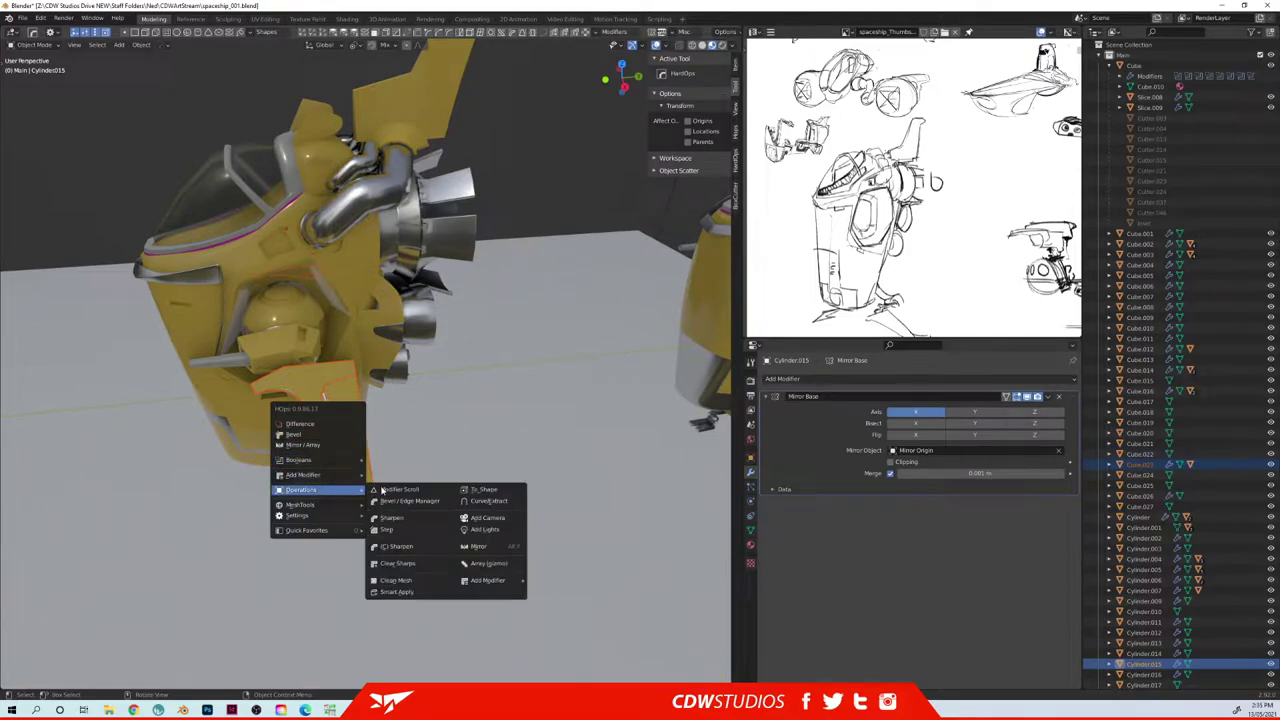
pyautogui.click(396, 592)
pyautogui.keyDown('shift'); pyautogui.moveTo(397, 438); pyautogui.dragTo(306, 470, button='middle'); pyautogui.keyUp('shift')
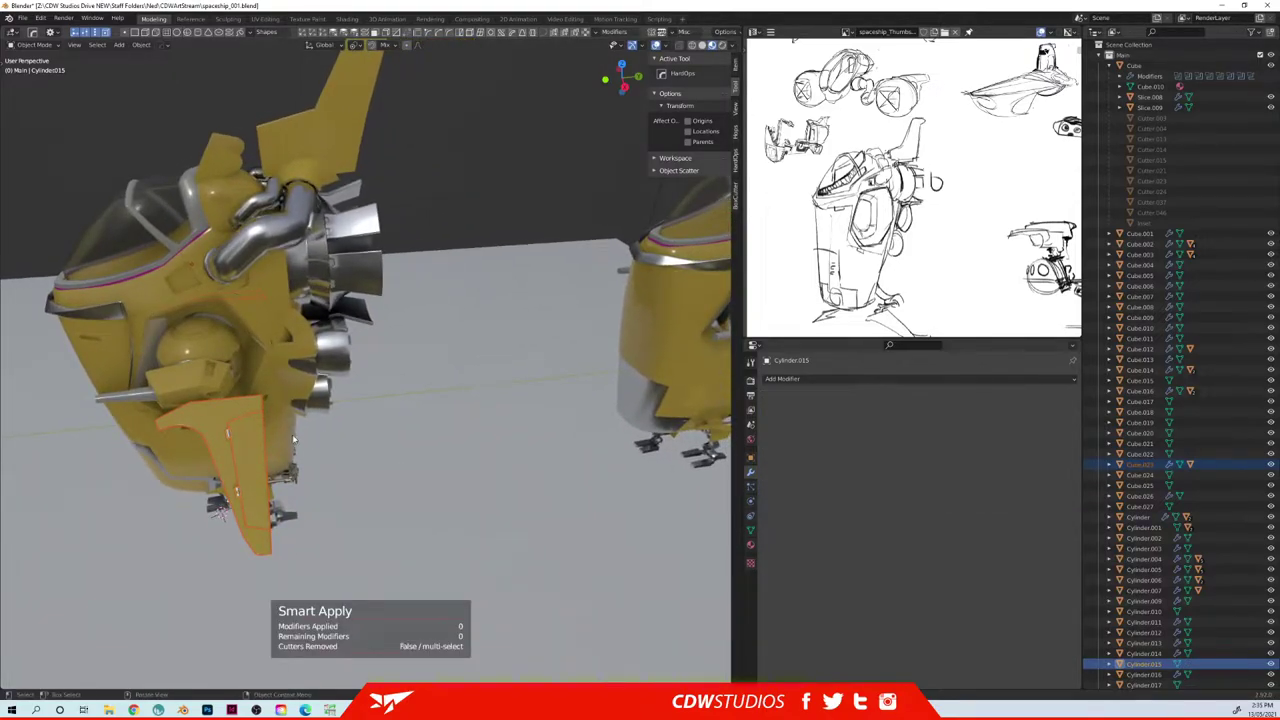
# - Move the applied wing parts along the Y axis into the open space between the two ships
pyautogui.press('g')
pyautogui.press('y')
pyautogui.click(596, 415)
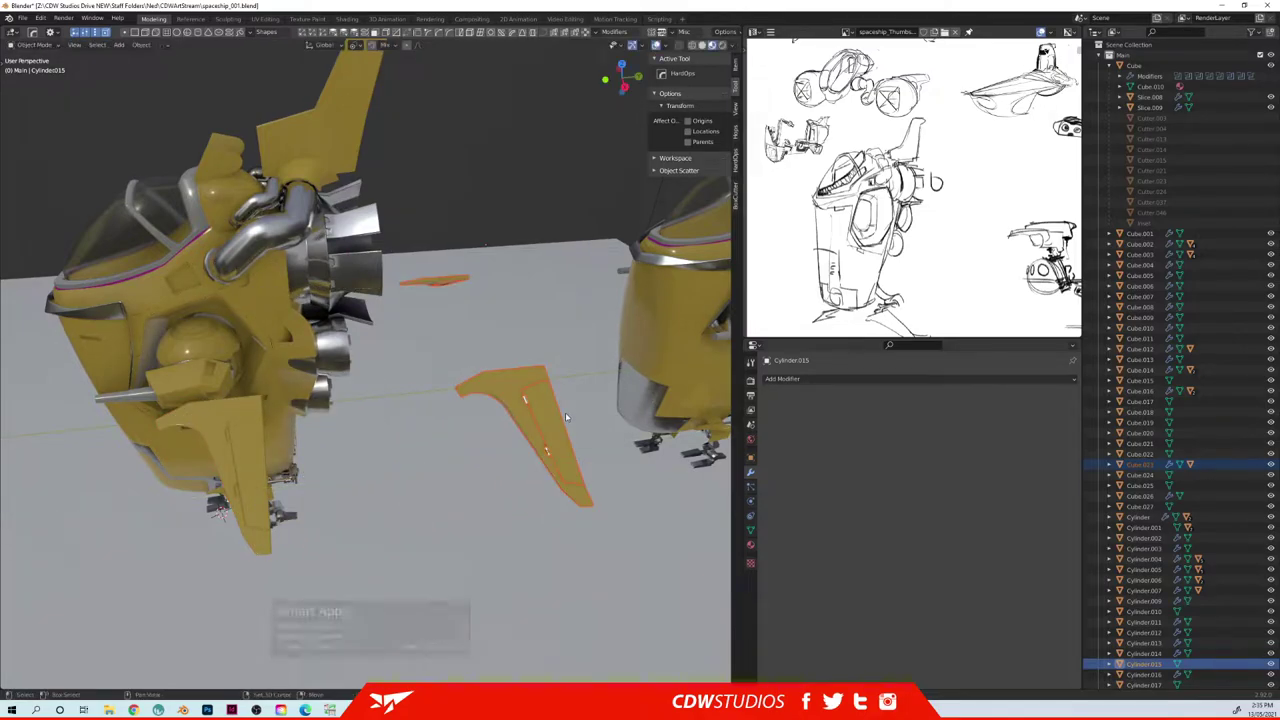
# - Duplicate the moved wing's bolt pieces along the Y axis back onto the original ship's wing
pyautogui.click(540, 411)
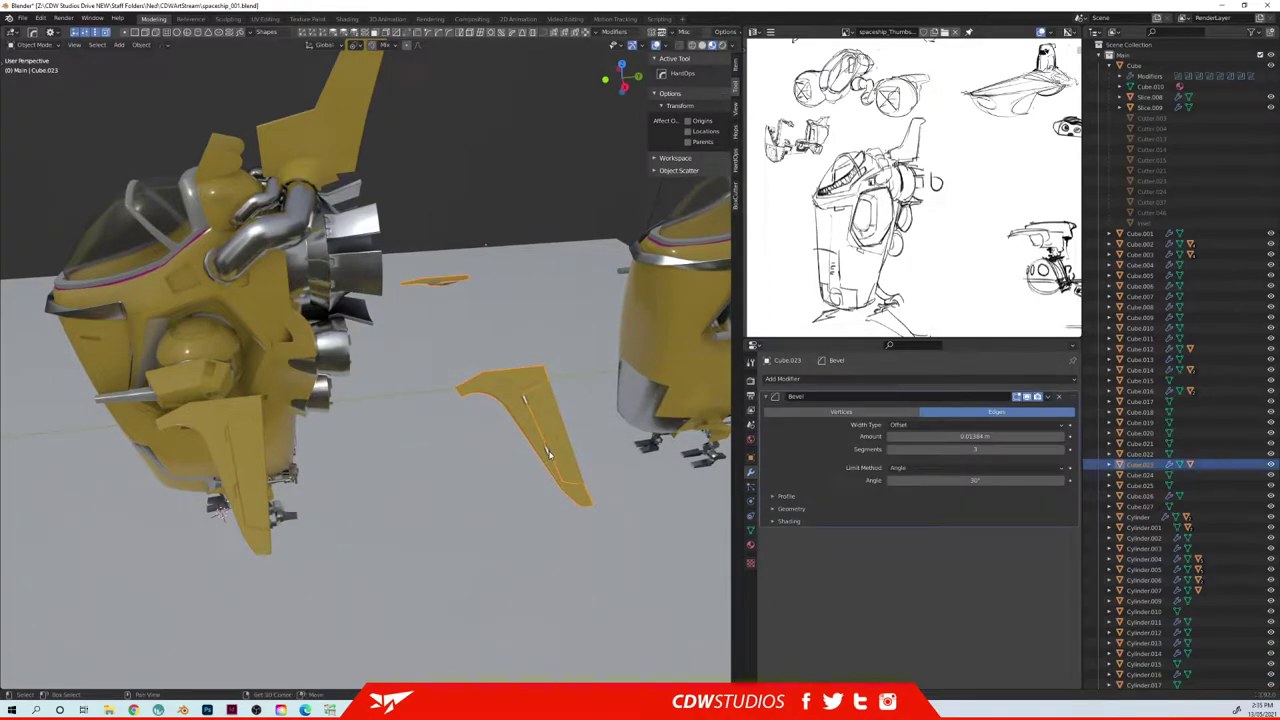
pyautogui.click(548, 454)
pyautogui.hotkey('shift', 'd')
pyautogui.press('y')
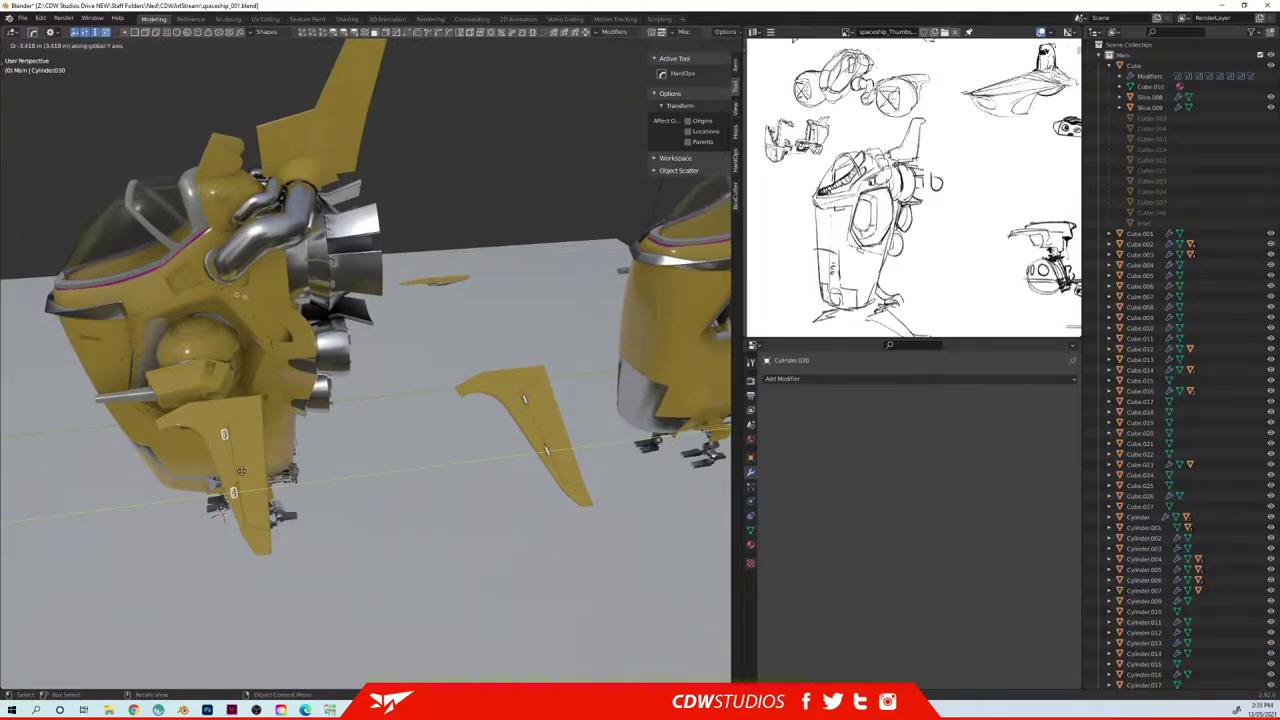
pyautogui.click(276, 468)
# - Select the detached wing, its panel and bolts and move them along the Y axis onto the applied ship copy
pyautogui.click(527, 401)
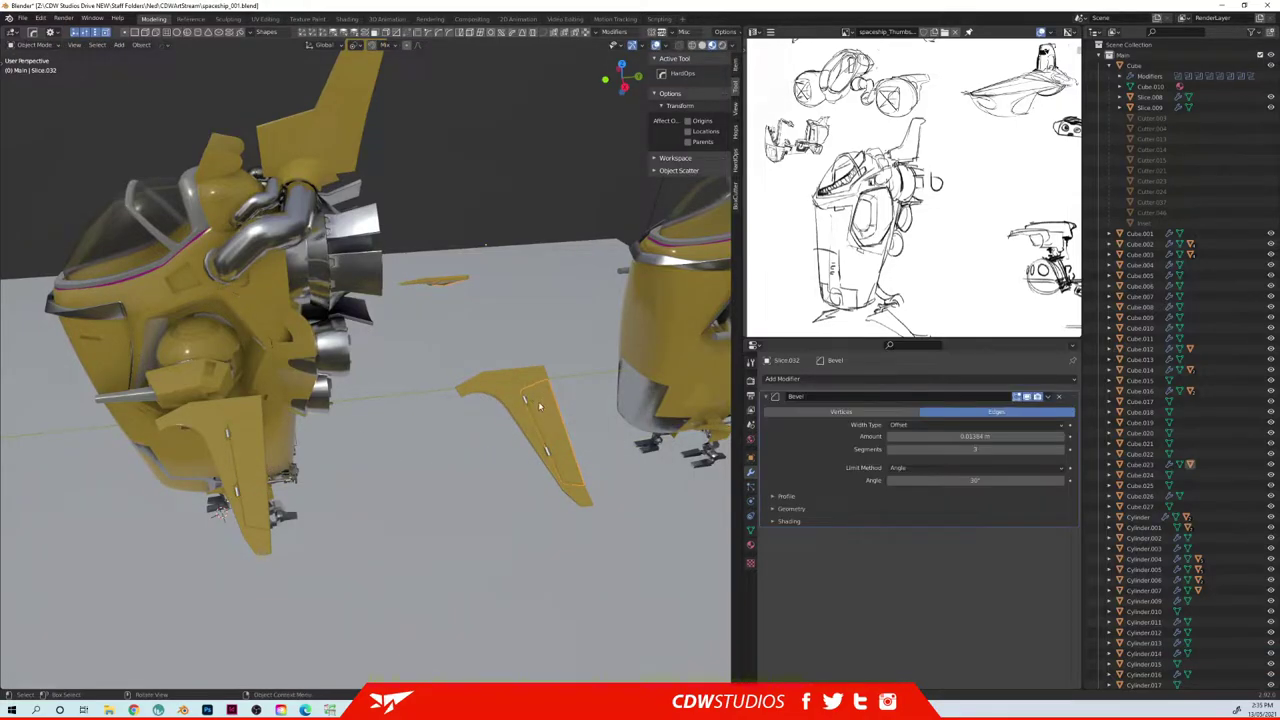
pyautogui.keyDown('shift'); pyautogui.click(523, 399); pyautogui.keyUp('shift')
pyautogui.moveTo(576, 405); pyautogui.dragTo(360, 398, button='middle')
pyautogui.press('g')
pyautogui.press('y')
pyautogui.click(634, 375)
pyautogui.moveTo(634, 375); pyautogui.dragTo(455, 398, button='middle')
# - Select every part of the applied ship copy and save the file
pyautogui.scroll(-4, 450, 357)
pyautogui.click(284, 381)
pyautogui.moveTo(286, 381); pyautogui.dragTo(434, 376, button='middle')
pyautogui.scroll(-4, 434, 376)
pyautogui.moveTo(540, 368); pyautogui.dragTo(460, 370, button='middle')
pyautogui.moveTo(180, 207); pyautogui.dragTo(372, 474)
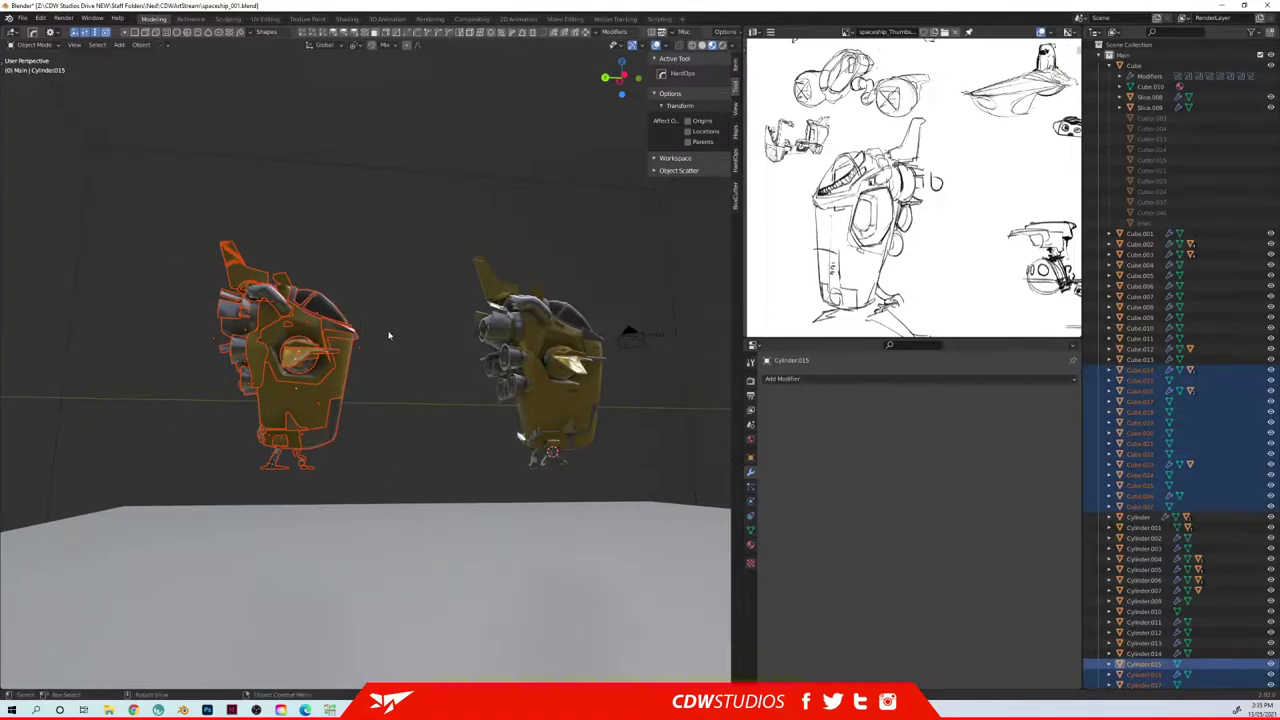
pyautogui.hotkey('ctrl', 's')
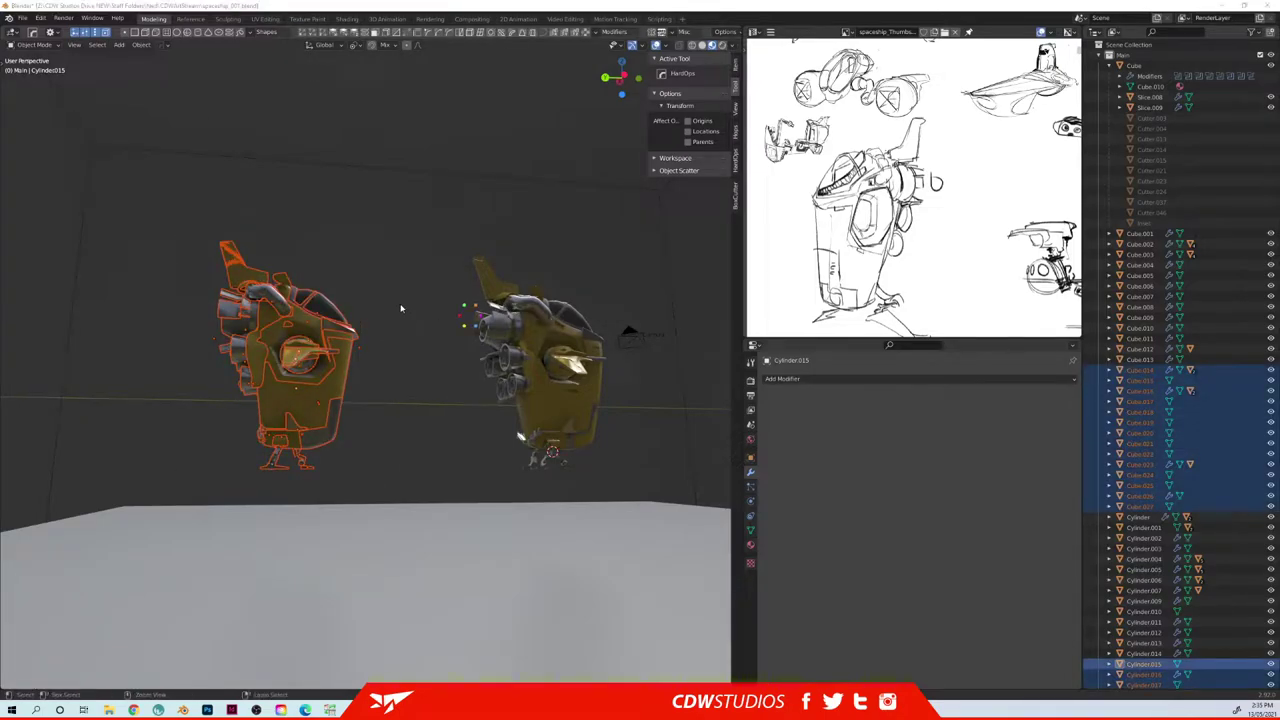
# - Open the add-on preferences and search the add-ons for MACH
pyautogui.moveTo(0, 226); pyautogui.dragTo(267, 191)
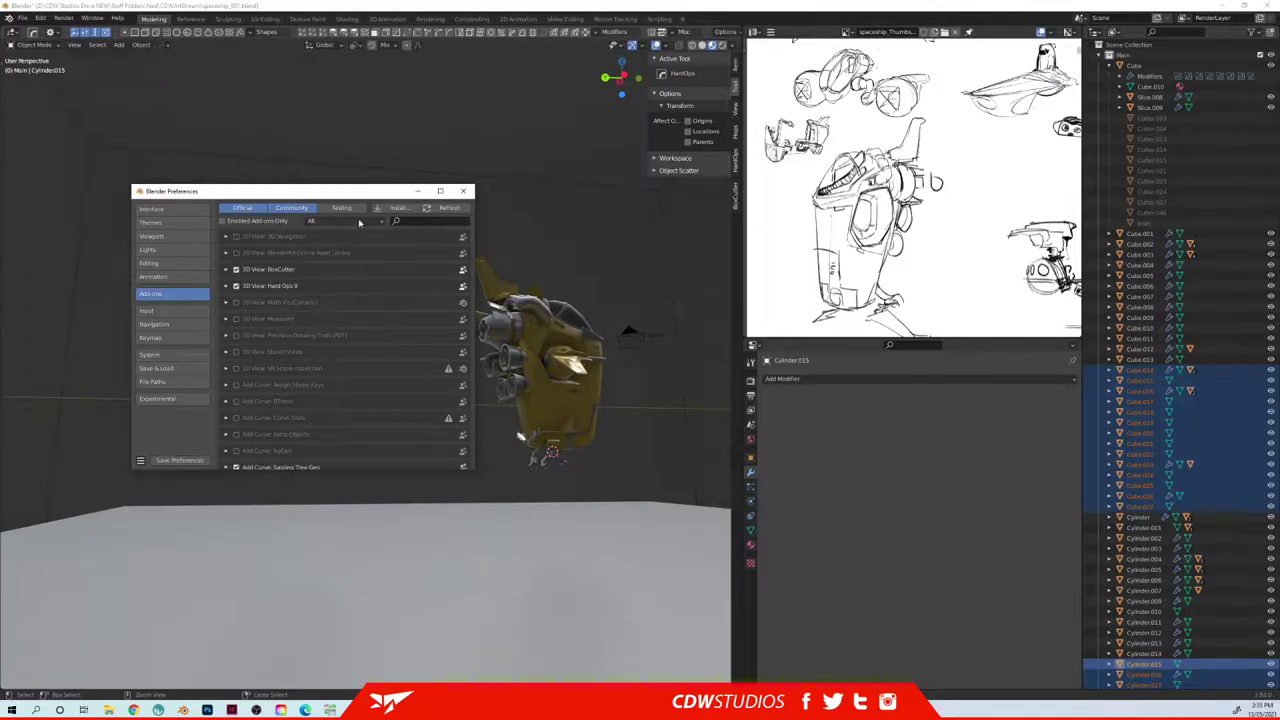
pyautogui.moveTo(343, 195); pyautogui.dragTo(343, 181)
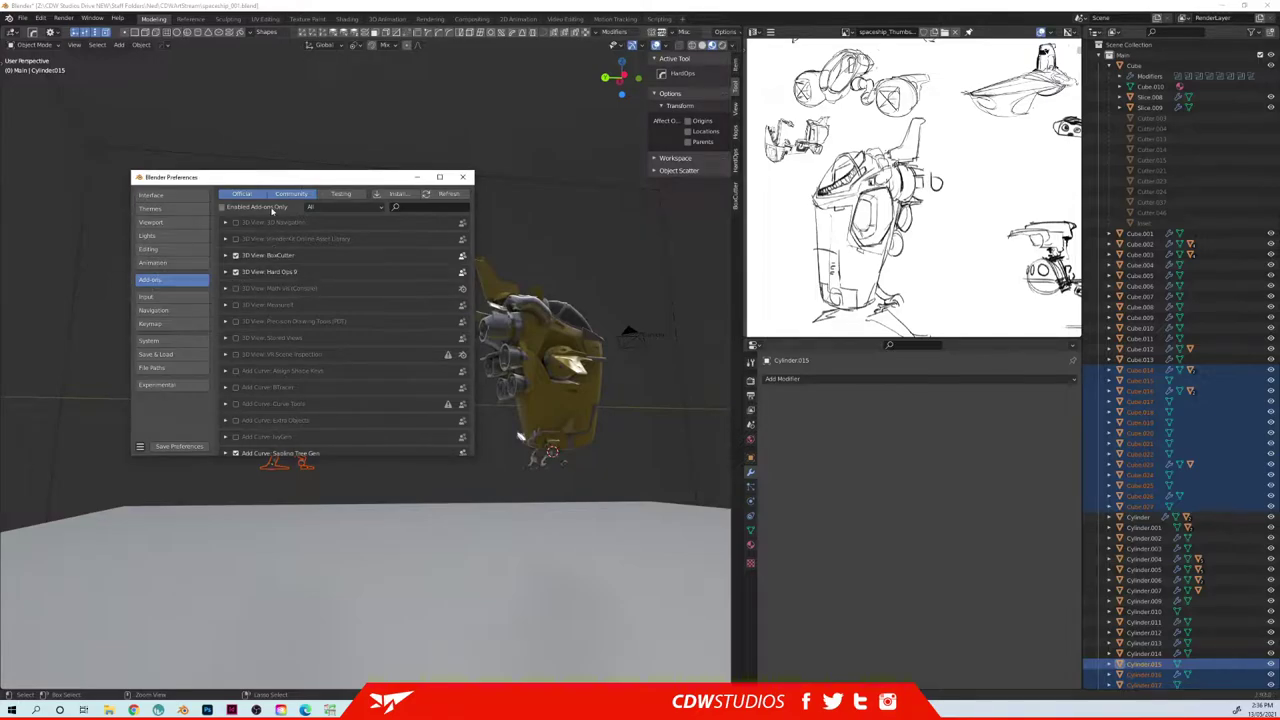
pyautogui.moveTo(277, 177); pyautogui.dragTo(302, 165)
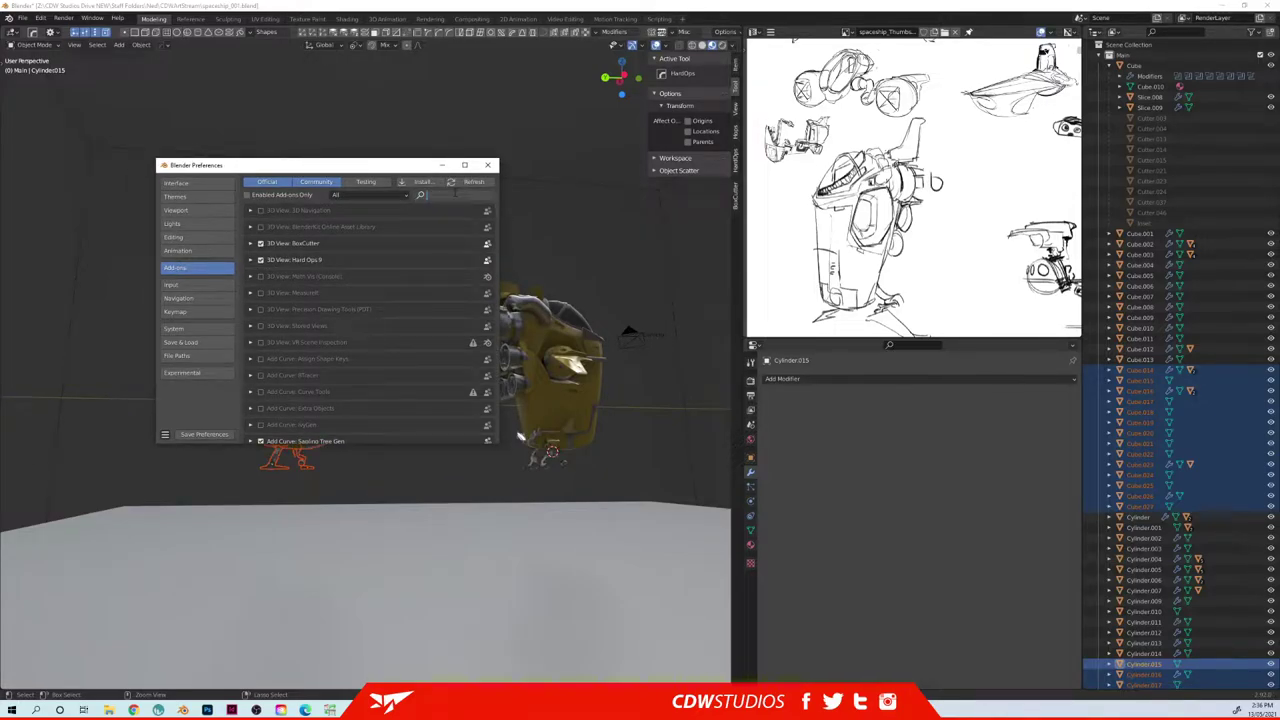
pyautogui.click(455, 194)
pyautogui.write('MACH')
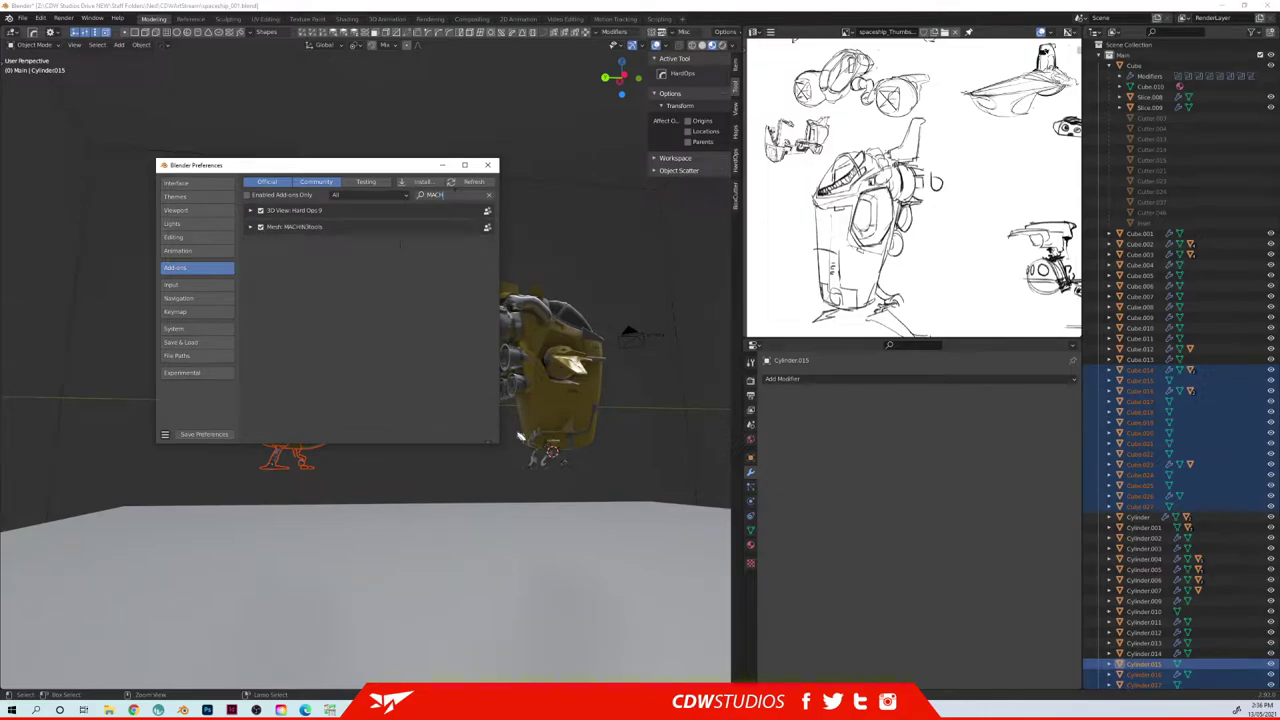
# - Enable the Group tool in the MACHIN3tools add-on preferences and close the preferences window
pyautogui.press('Return')
pyautogui.click(251, 227)
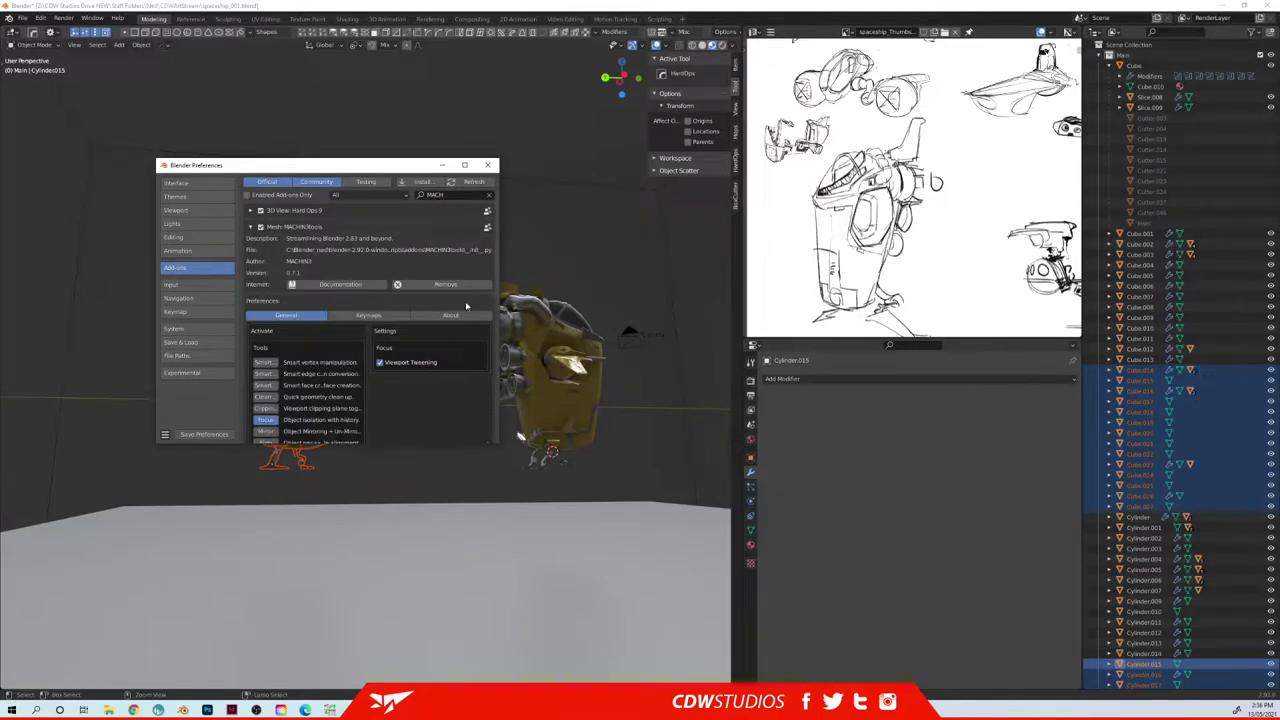
pyautogui.scroll(-5, 490, 440)
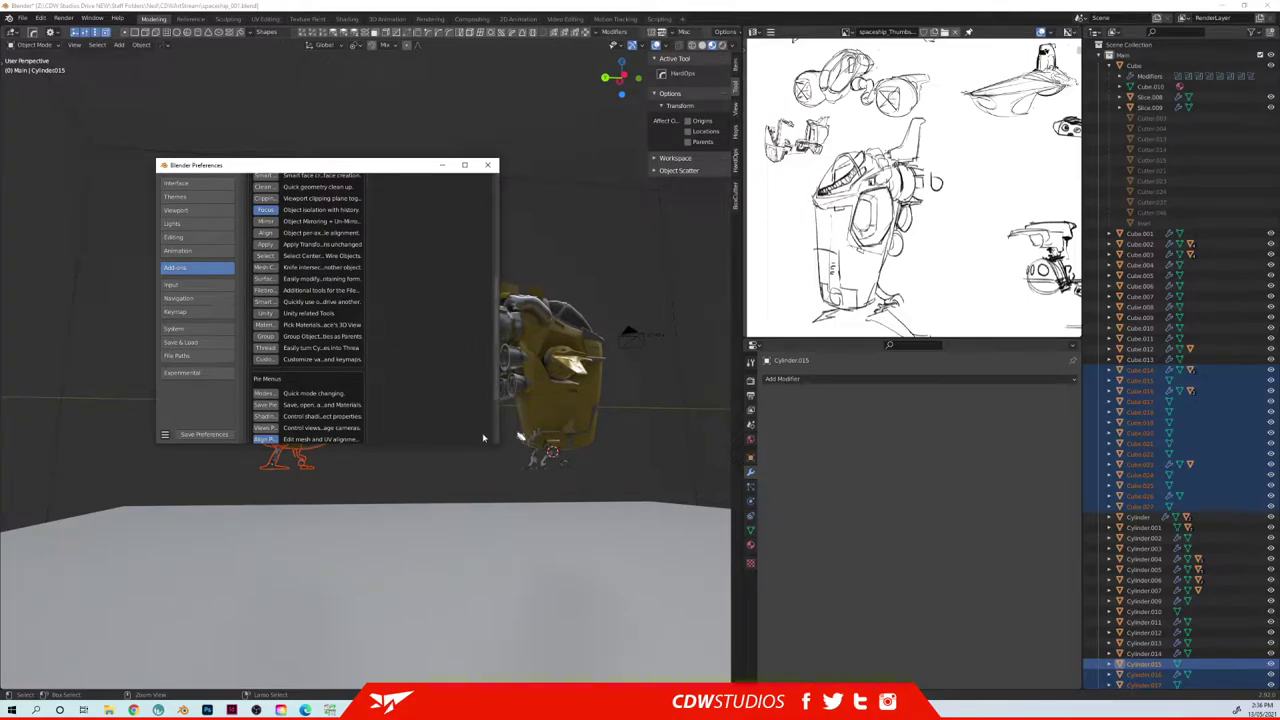
pyautogui.click(264, 336)
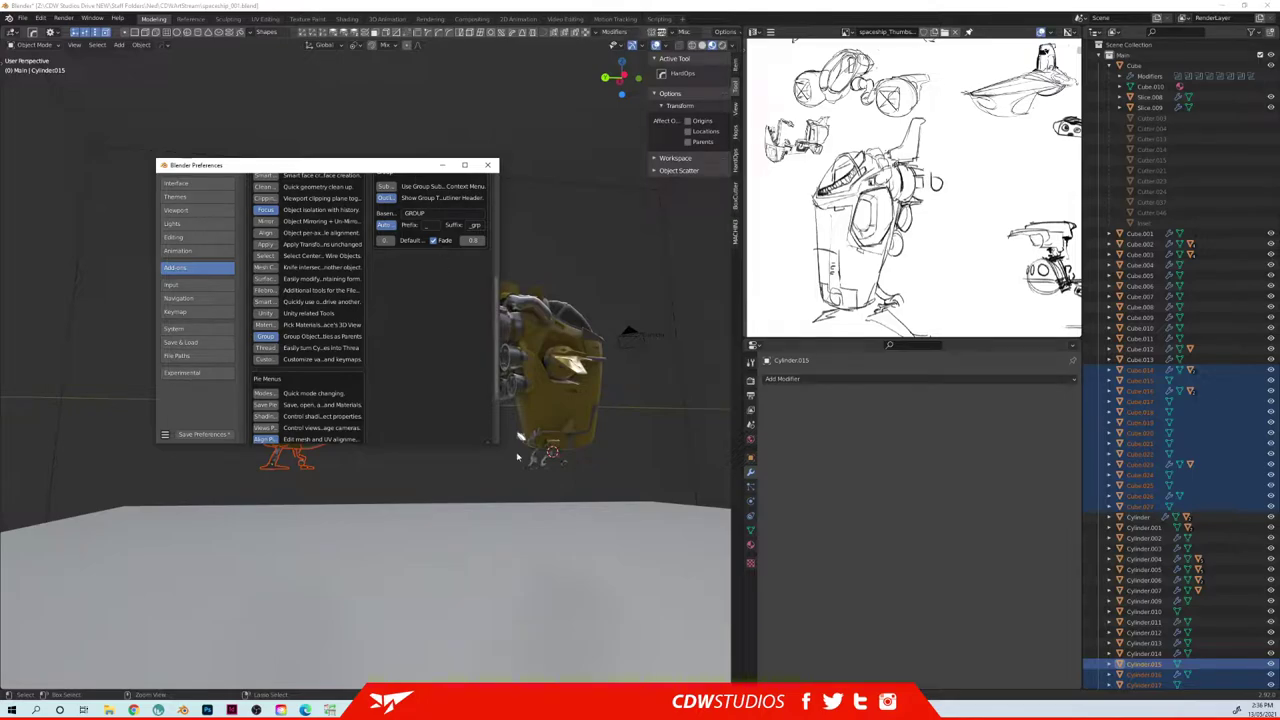
pyautogui.moveTo(500, 436); pyautogui.dragTo(625, 440)
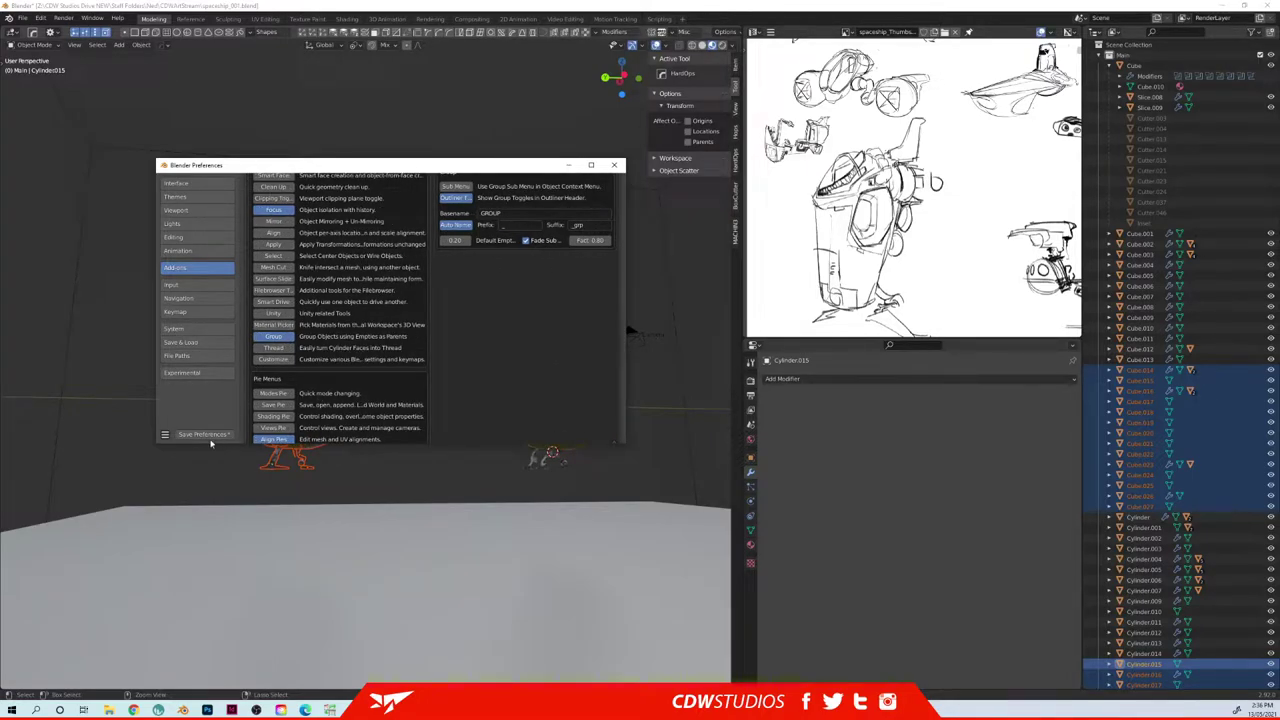
pyautogui.click(614, 164)
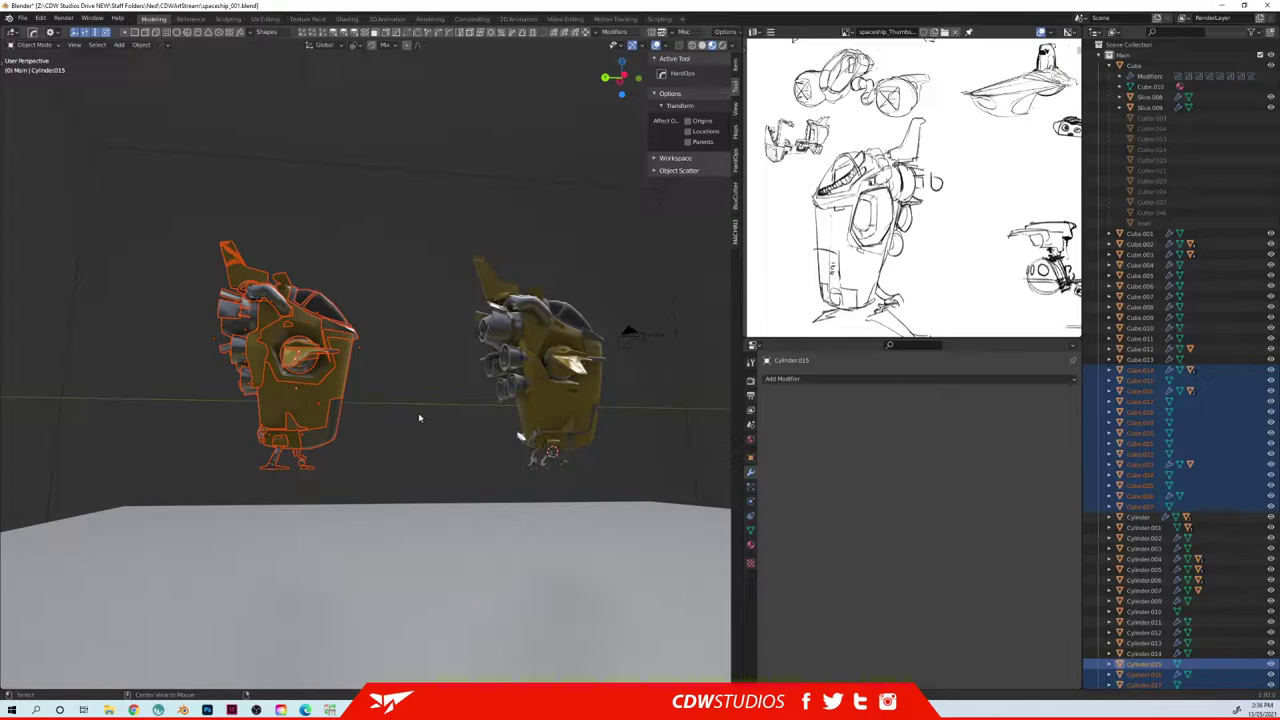
pyautogui.click(338, 388)
pyautogui.press('Tab')
pyautogui.hotkey('alt', 'a')
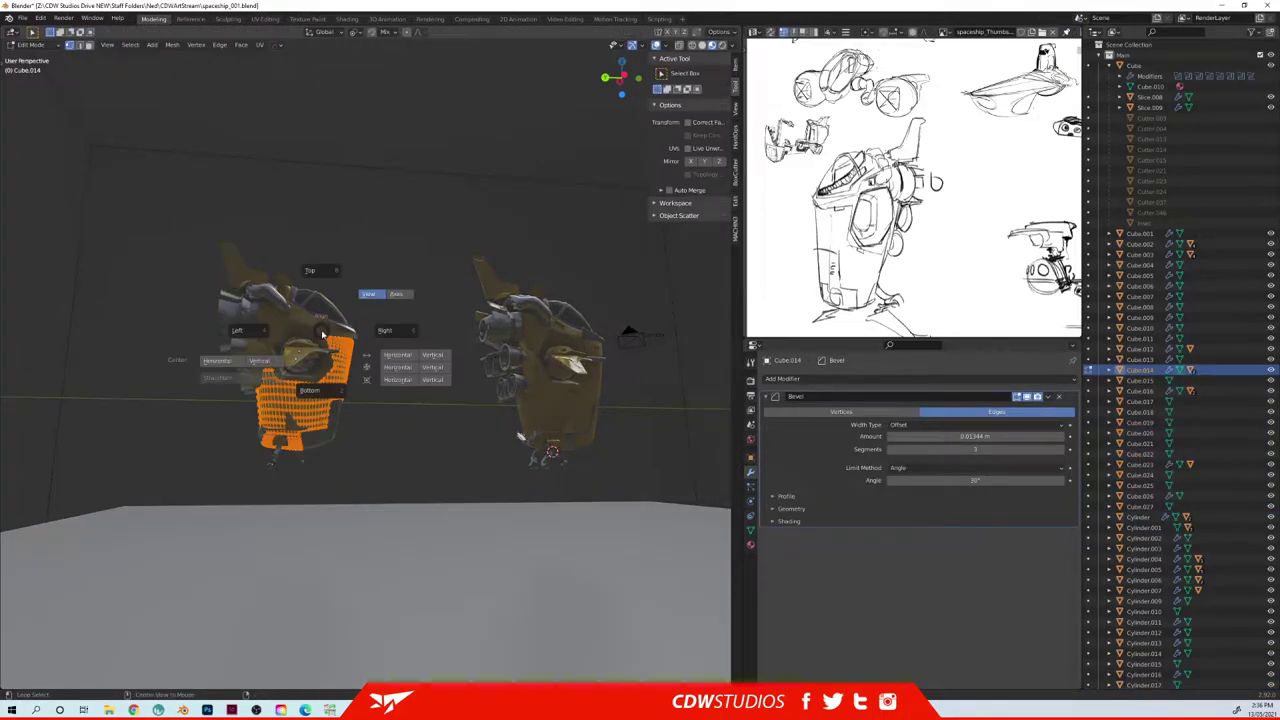
pyautogui.press('Escape')
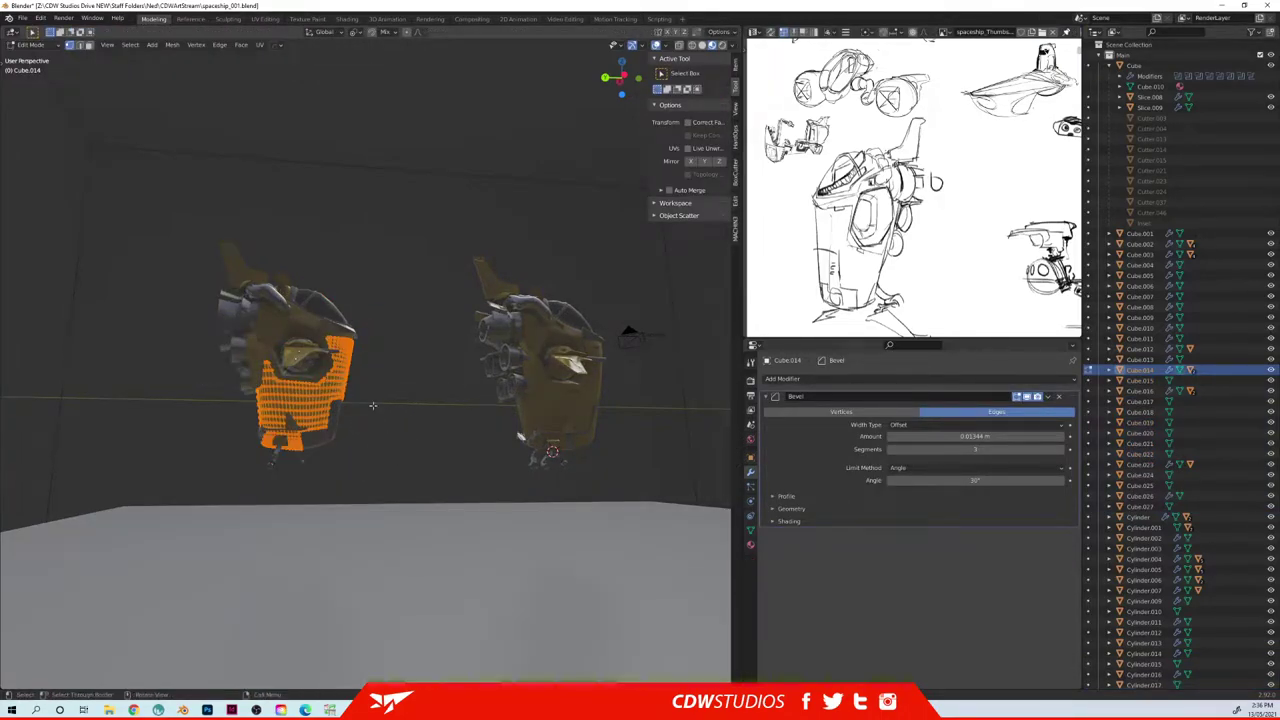
pyautogui.press('Tab')
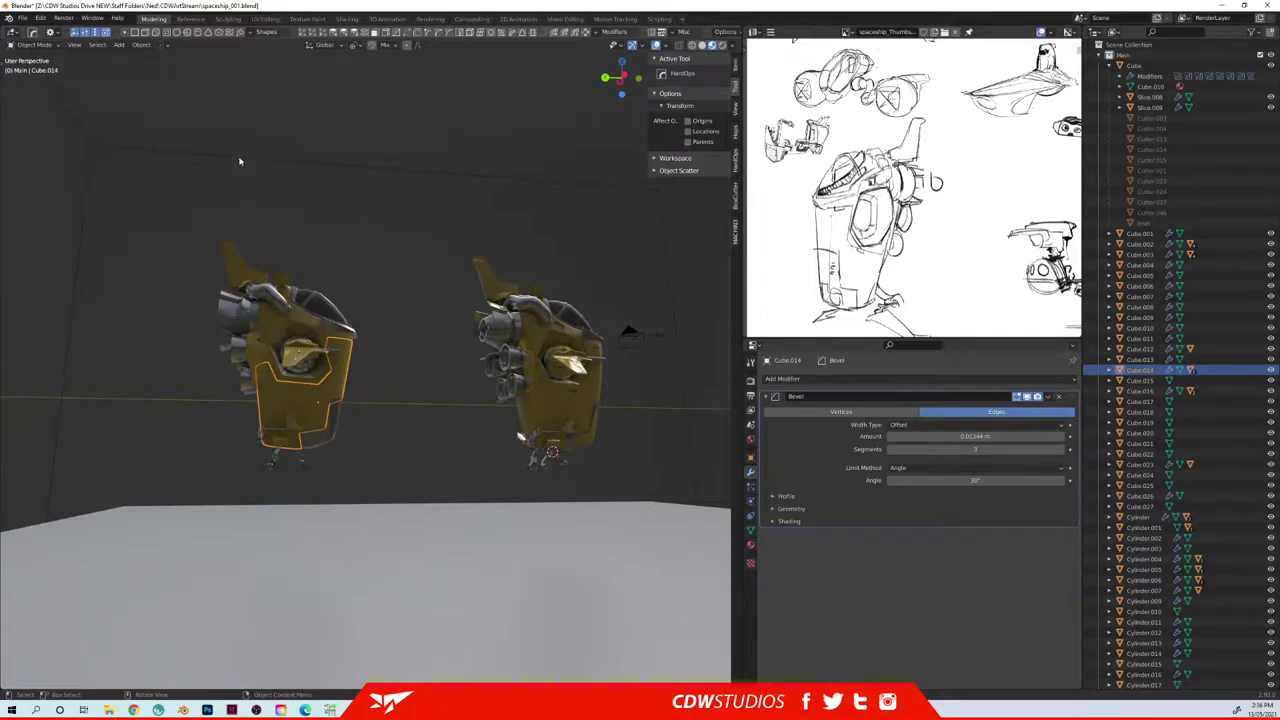
# - Select every part of the applied ship copy and group the parts under an empty
pyautogui.click(239, 161)
pyautogui.press('h')
pyautogui.press('ctrl+KP_3')
pyautogui.moveTo(171, 239); pyautogui.dragTo(380, 498)
pyautogui.moveTo(388, 366); pyautogui.dragTo(182, 380, button='middle')
pyautogui.keyDown('shift'); pyautogui.click(334, 397); pyautogui.keyUp('shift')
pyautogui.scroll(3, 460, 366)
pyautogui.moveTo(495, 368)
pyautogui.keyDown('shift'); pyautogui.mouseDown(button='middle')
pyautogui.moveTo(445, 364)
pyautogui.moveTo(497, 383)
pyautogui.mouseUp(button='middle'); pyautogui.keyUp('shift')
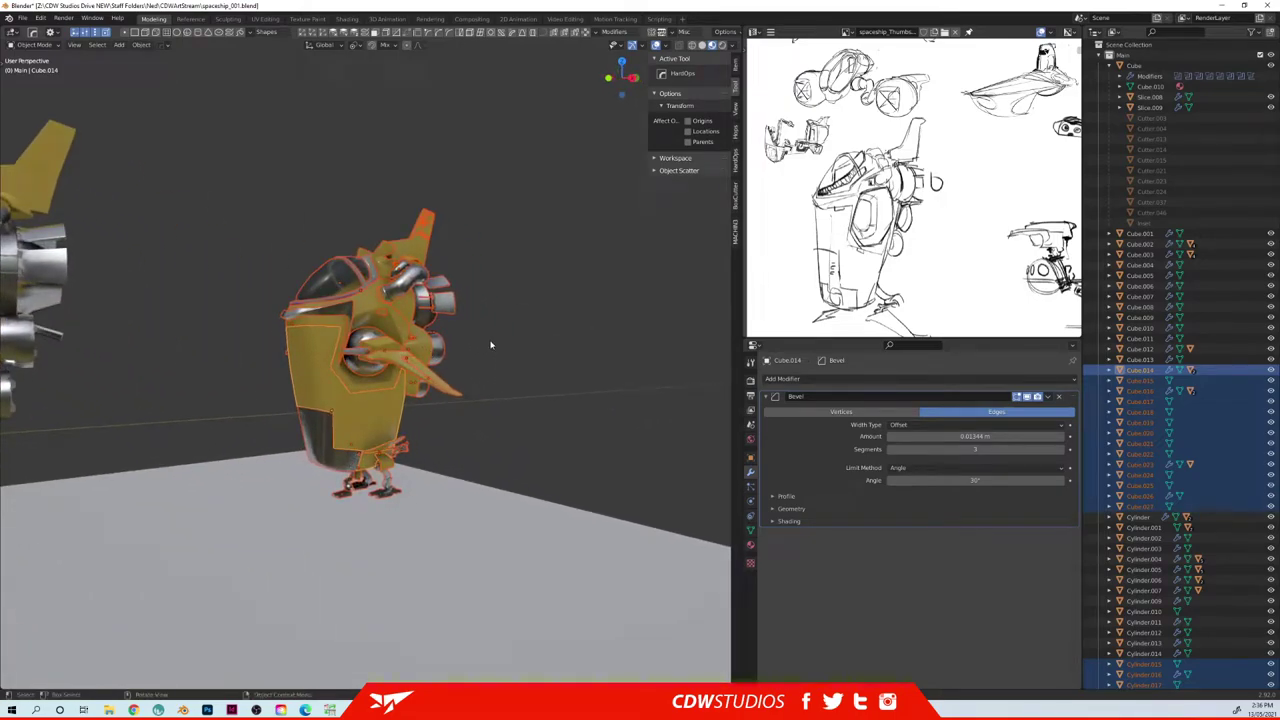
pyautogui.moveTo(451, 314); pyautogui.dragTo(421, 353, button='middle')
pyautogui.hotkey('ctrl', 'g')
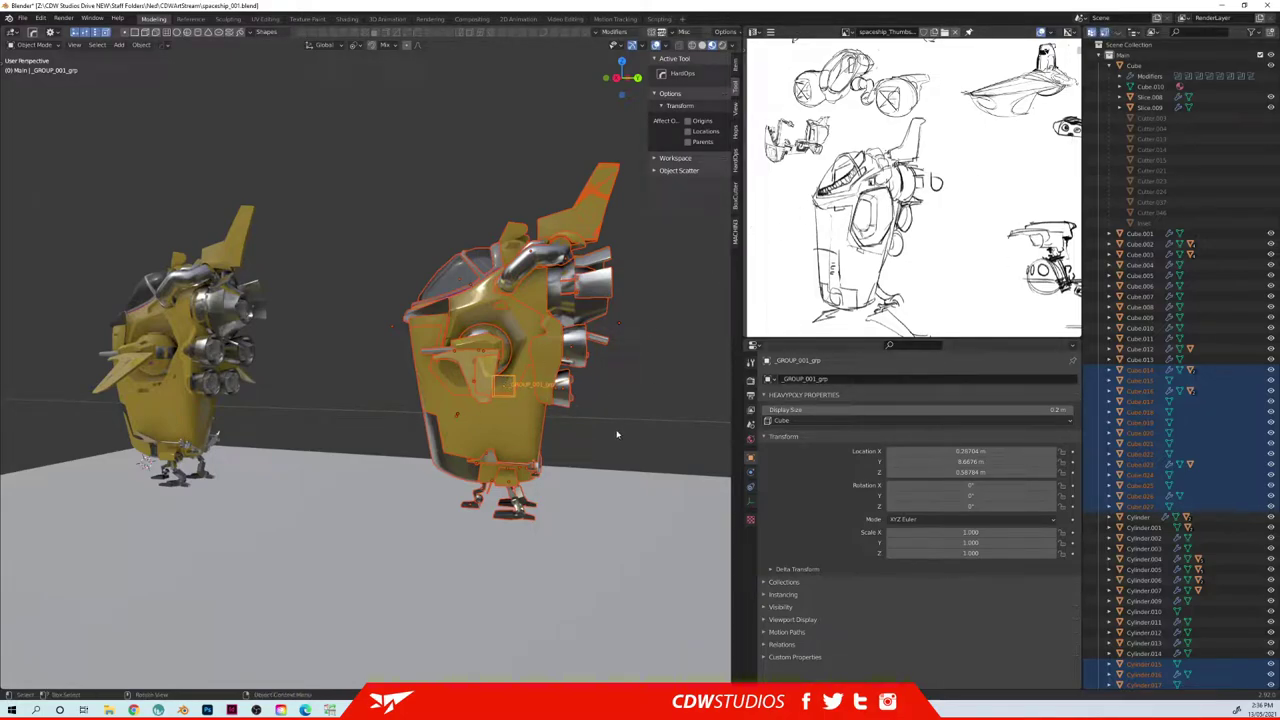
# - Collapse the Cube hierarchy and the Main collection in the outliner and select the ship copy's group empty
pyautogui.scroll(-10, 1143, 314)
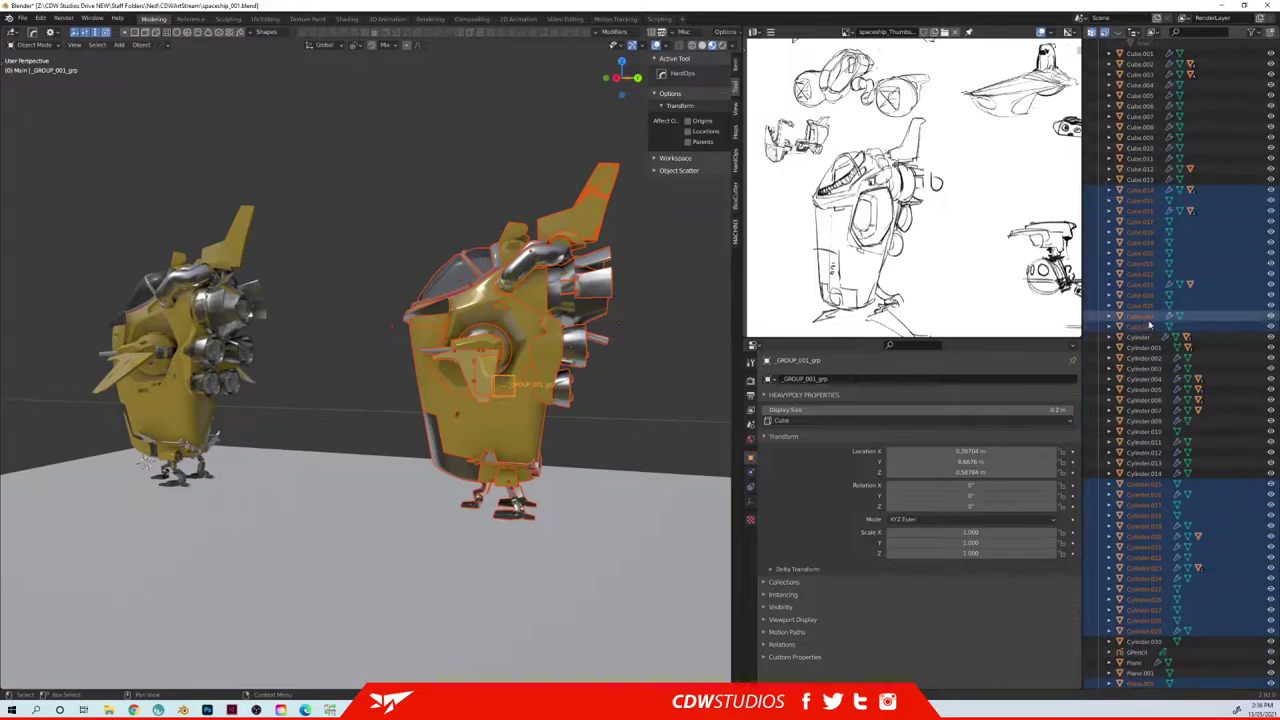
pyautogui.scroll(4, 1098, 432)
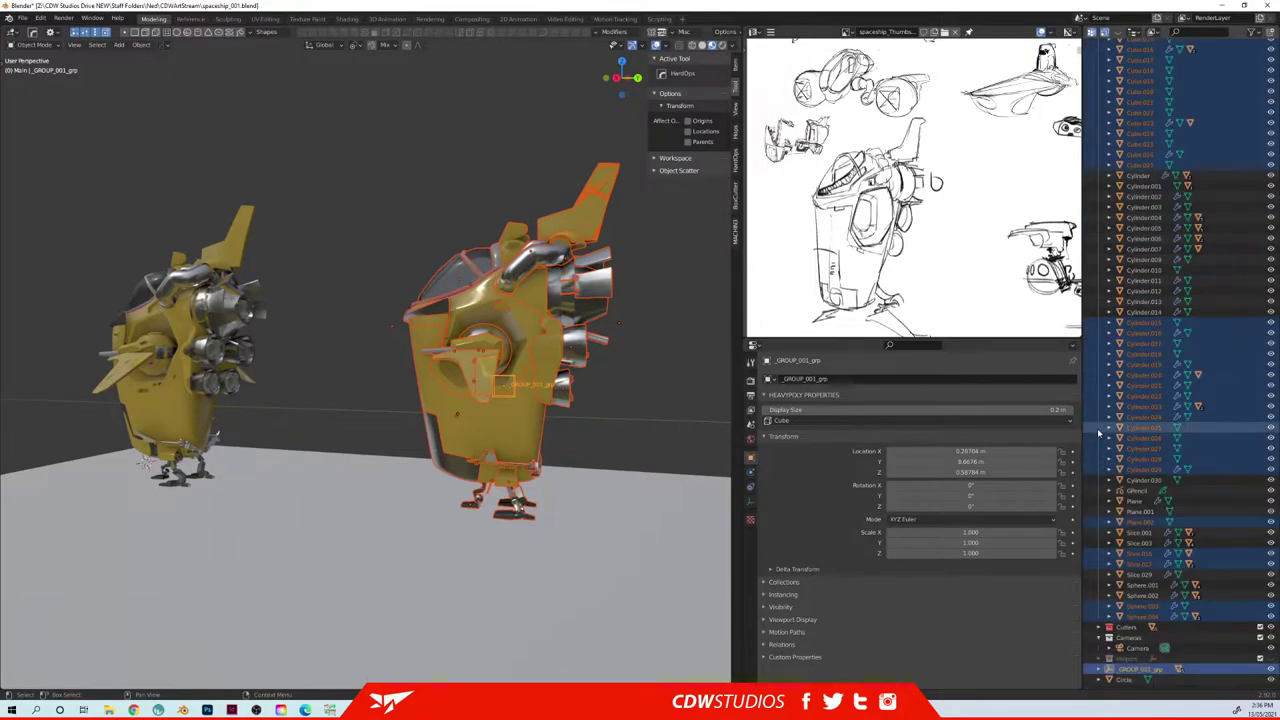
pyautogui.scroll(7, 1119, 425)
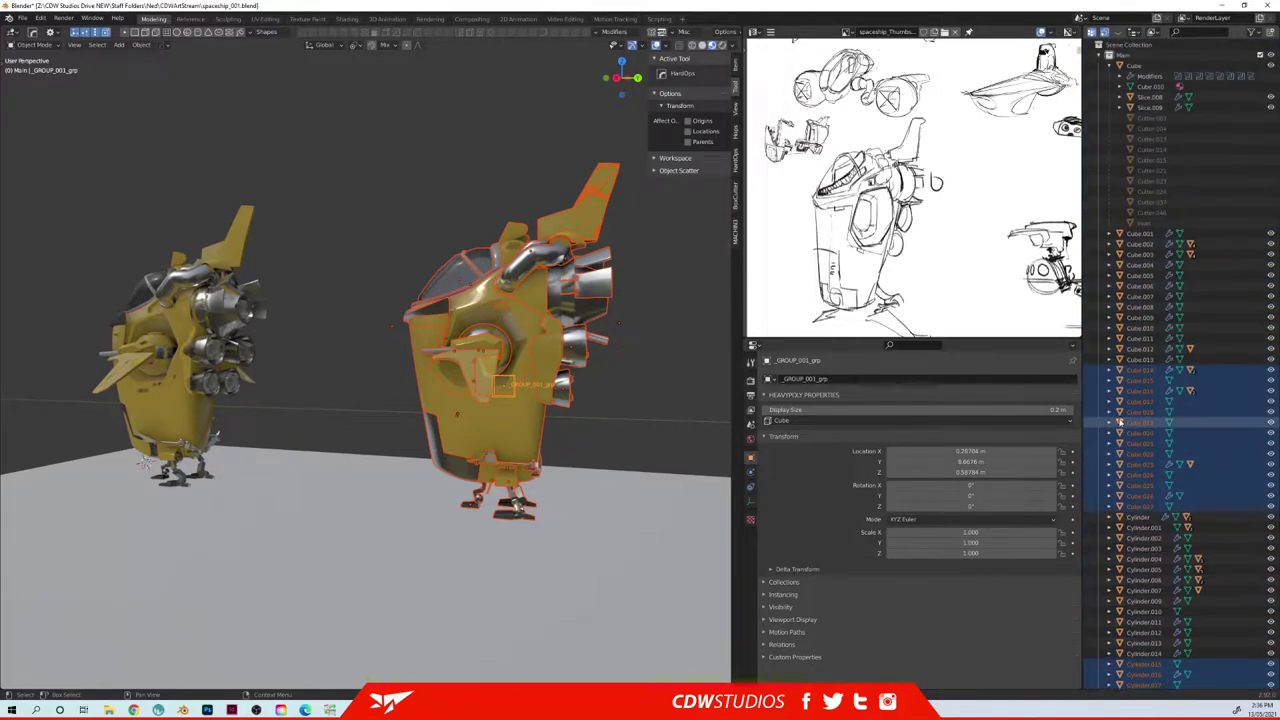
pyautogui.click(1110, 65)
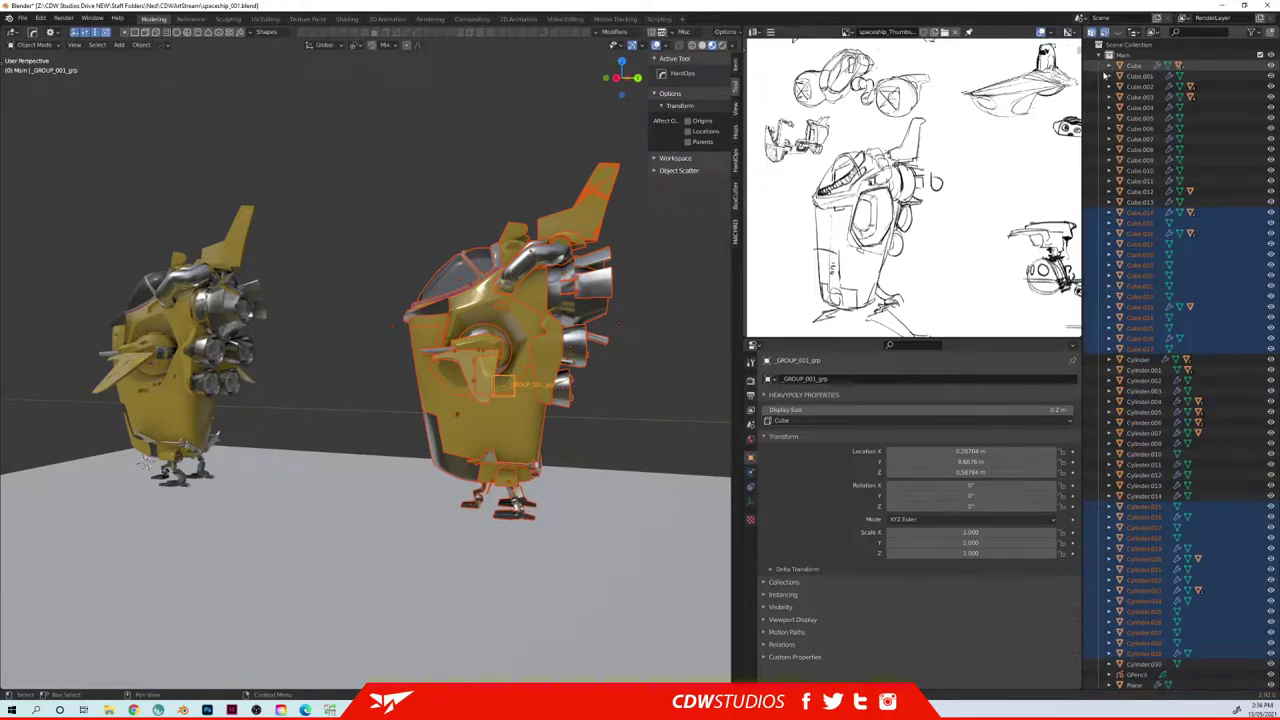
pyautogui.click(640, 380)
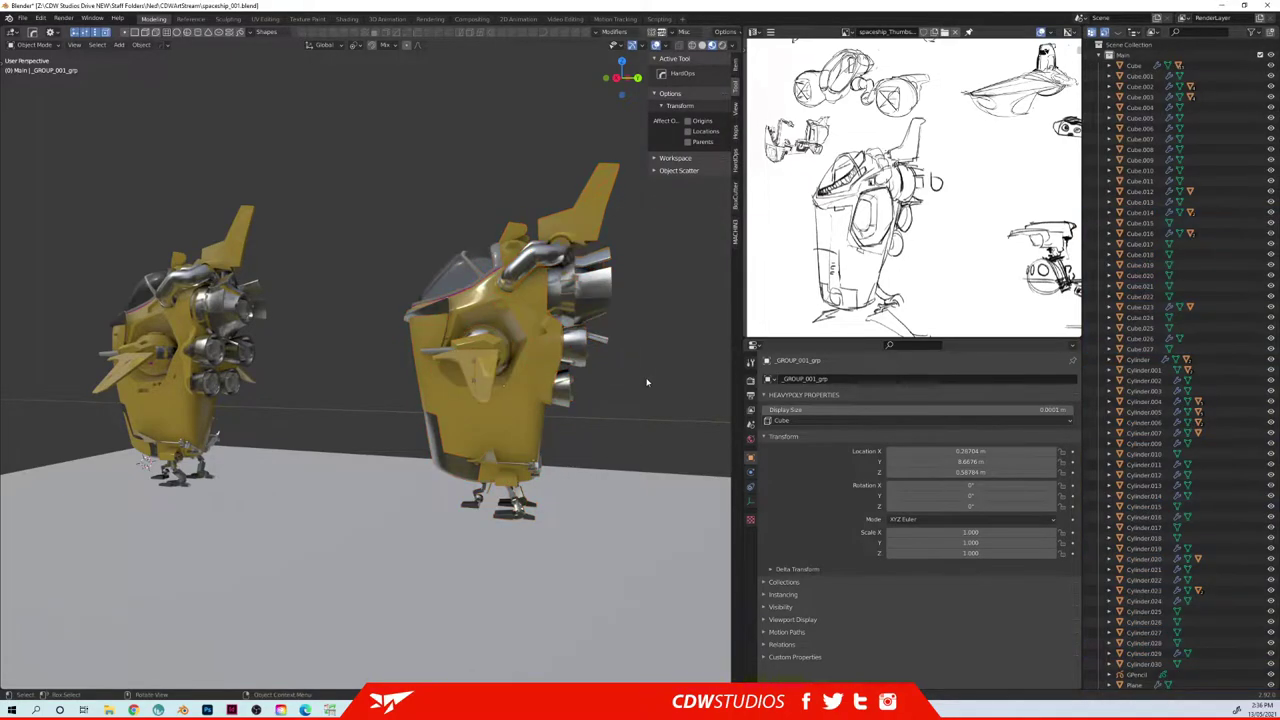
pyautogui.click(1100, 56)
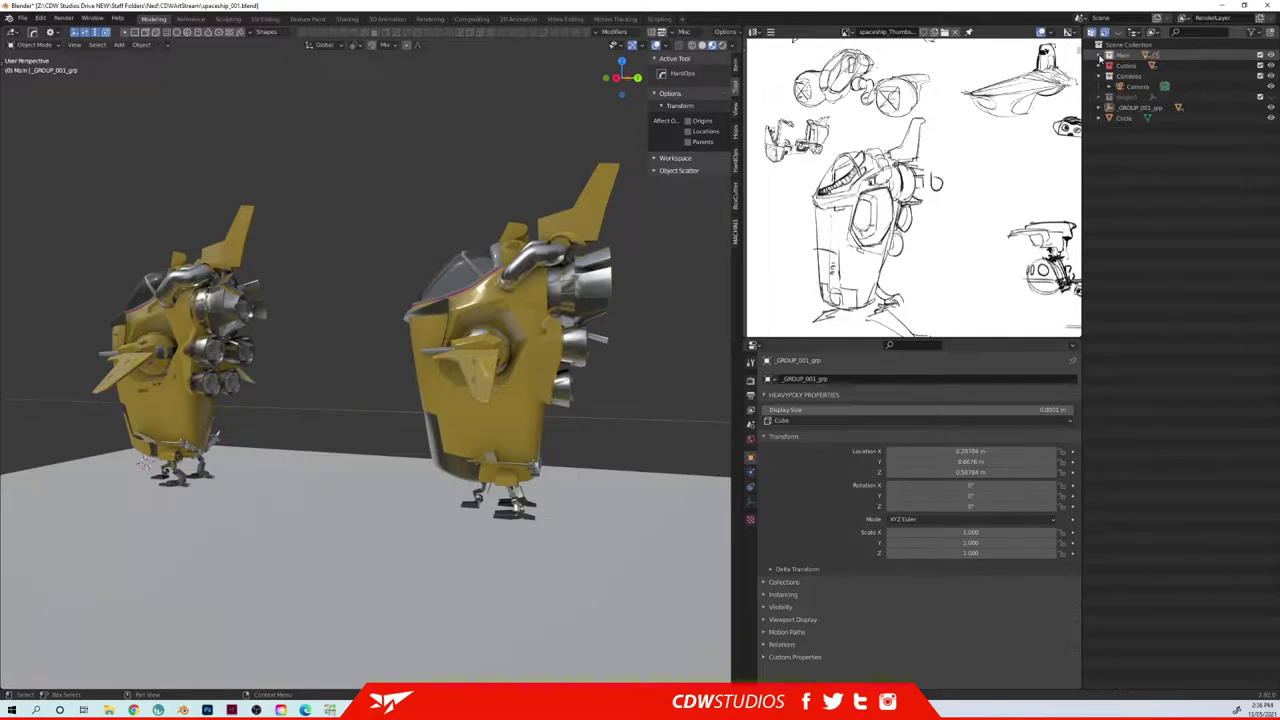
pyautogui.click(1136, 110)
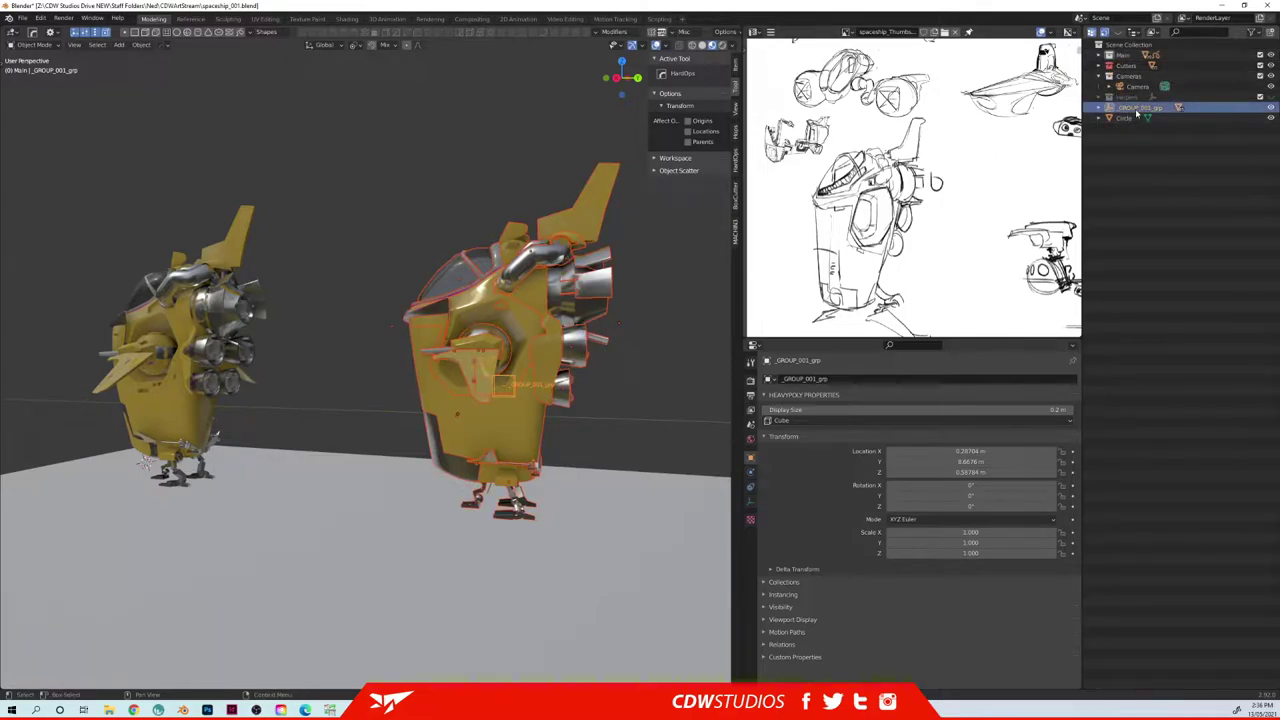
# - Try moving, scaling and rotating the grouped ship copy as a single unit
pyautogui.press('g')
pyautogui.click(594, 374)
pyautogui.press('g')
pyautogui.moveTo(594, 374); pyautogui.dragTo(552, 345, button='middle')
pyautogui.rightClick(430, 397)
pyautogui.scroll(-4, 432, 395)
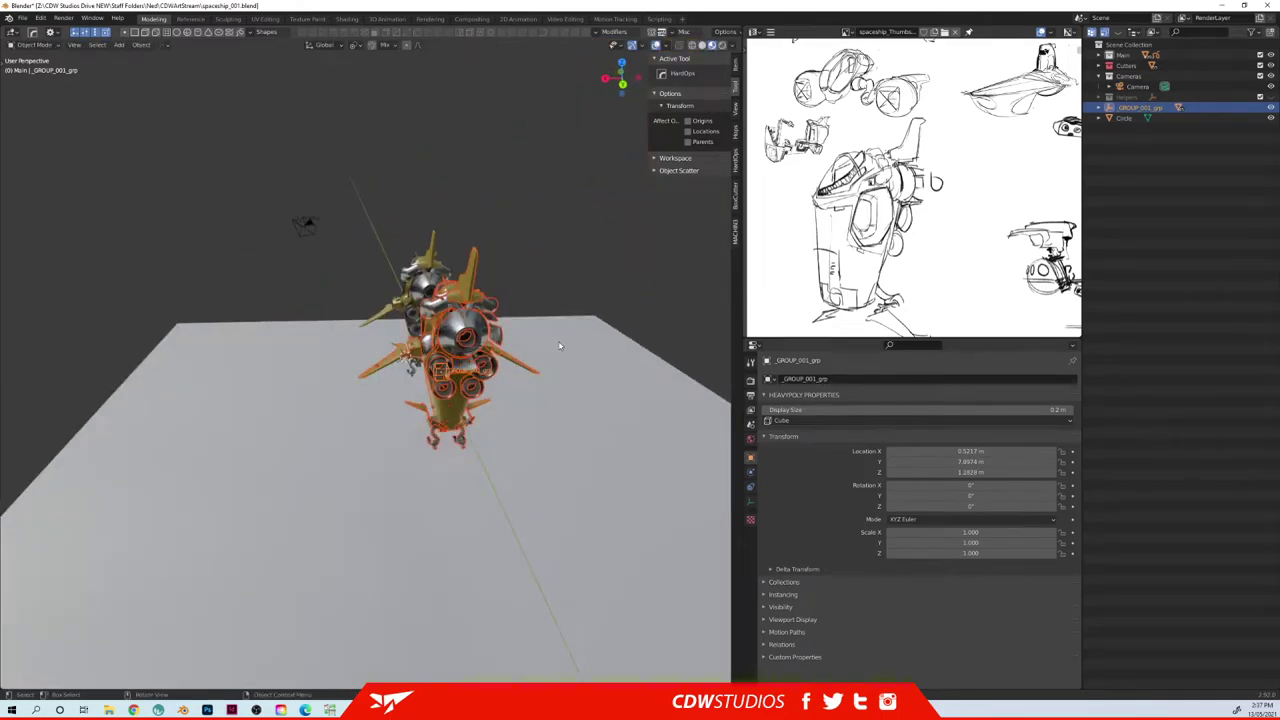
pyautogui.press('s')
pyautogui.rightClick(566, 382)
pyautogui.press('r')
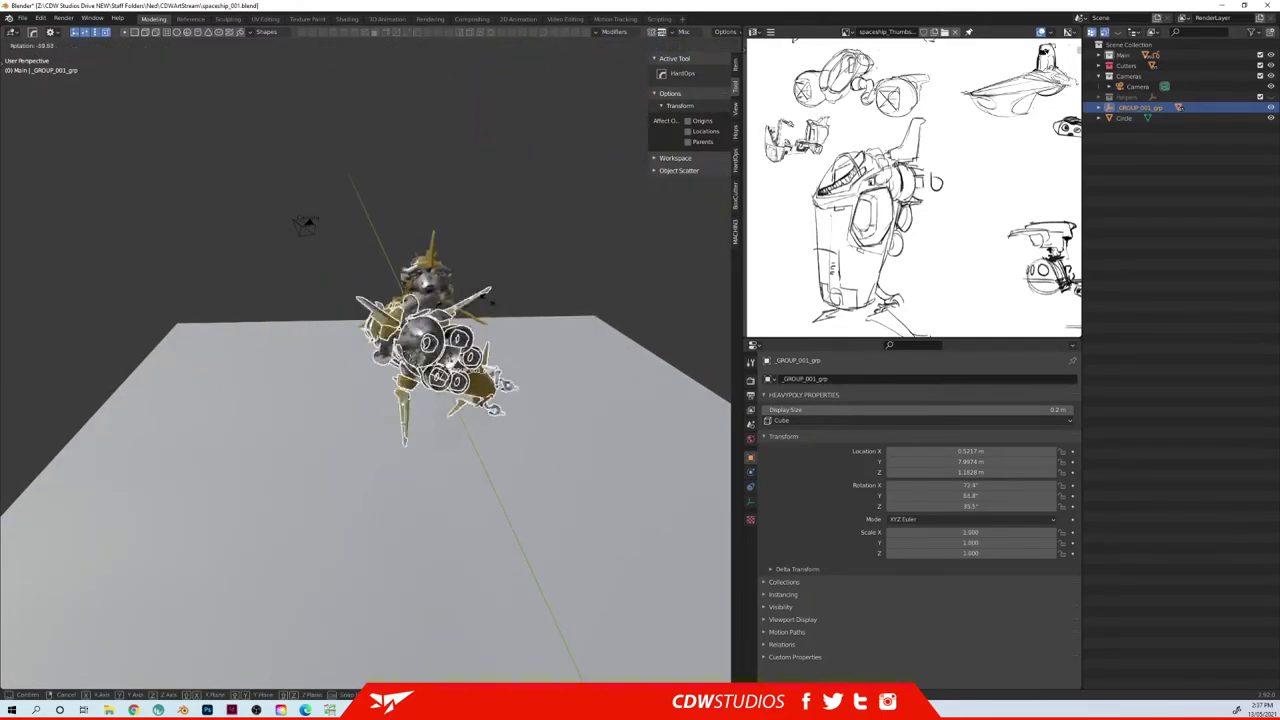
pyautogui.rightClick(577, 386)
pyautogui.moveTo(430, 386); pyautogui.dragTo(507, 390, button='middle')
pyautogui.press('g')
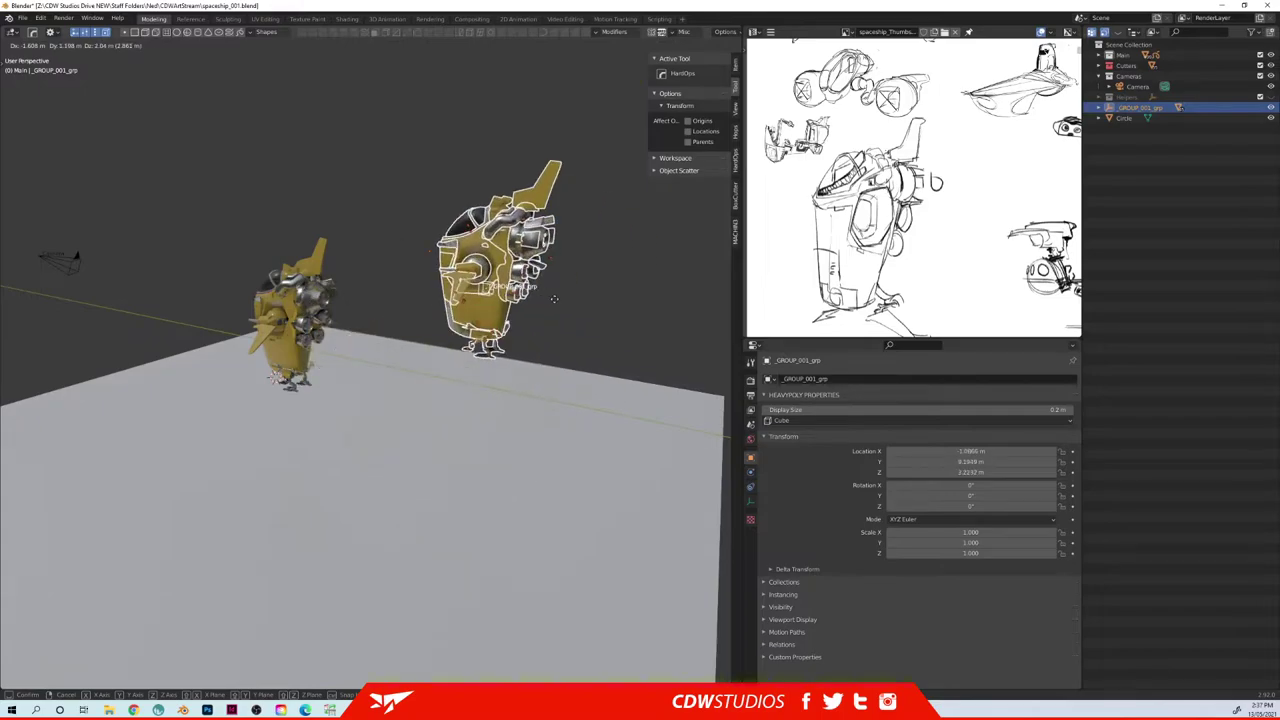
pyautogui.click(599, 330)
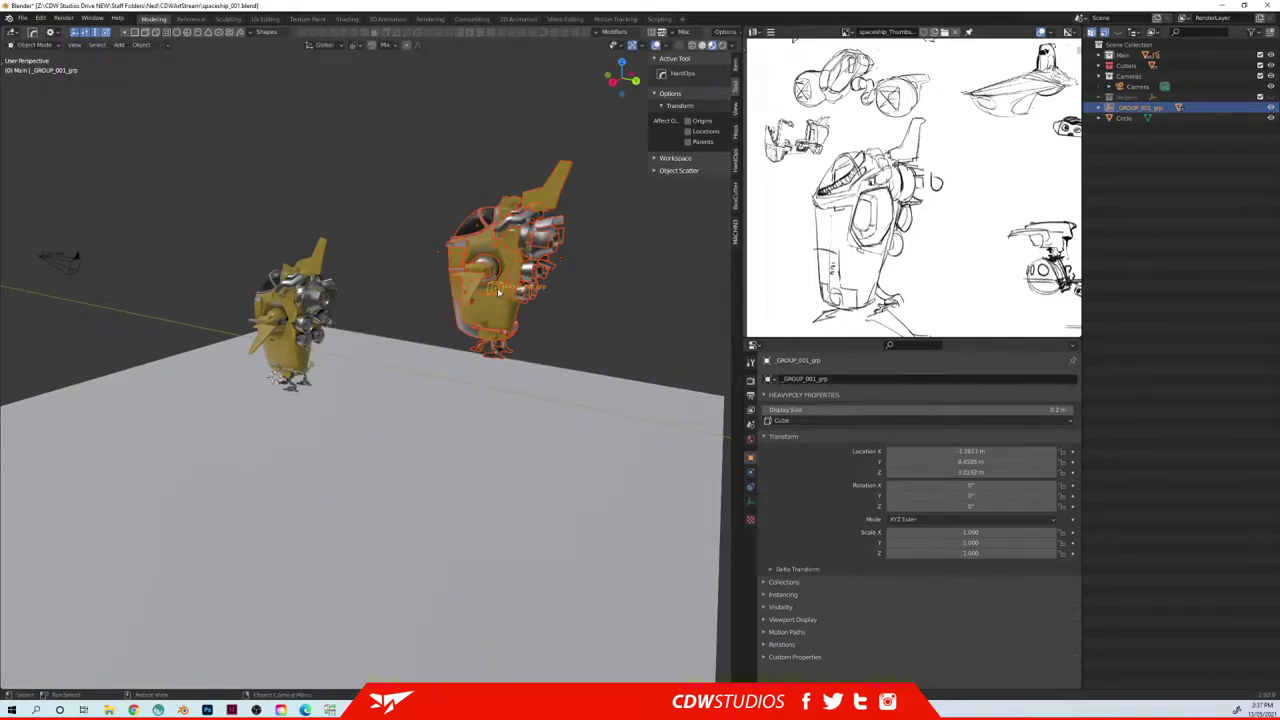
# - Undo the trial moves of the grouped ship copy
pyautogui.scroll(4, 500, 291)
pyautogui.scroll(-2, 523, 300)
pyautogui.moveTo(629, 267); pyautogui.dragTo(510, 310, button='middle')
pyautogui.keyDown('shift'); pyautogui.moveTo(510, 310); pyautogui.dragTo(535, 410, button='middle'); pyautogui.keyUp('shift')
pyautogui.moveTo(655, 300); pyautogui.dragTo(559, 288, button='middle')
pyautogui.hotkey('ctrl', 'space')
pyautogui.rightClick(543, 294)
pyautogui.press('g')
pyautogui.rightClick(554, 283)
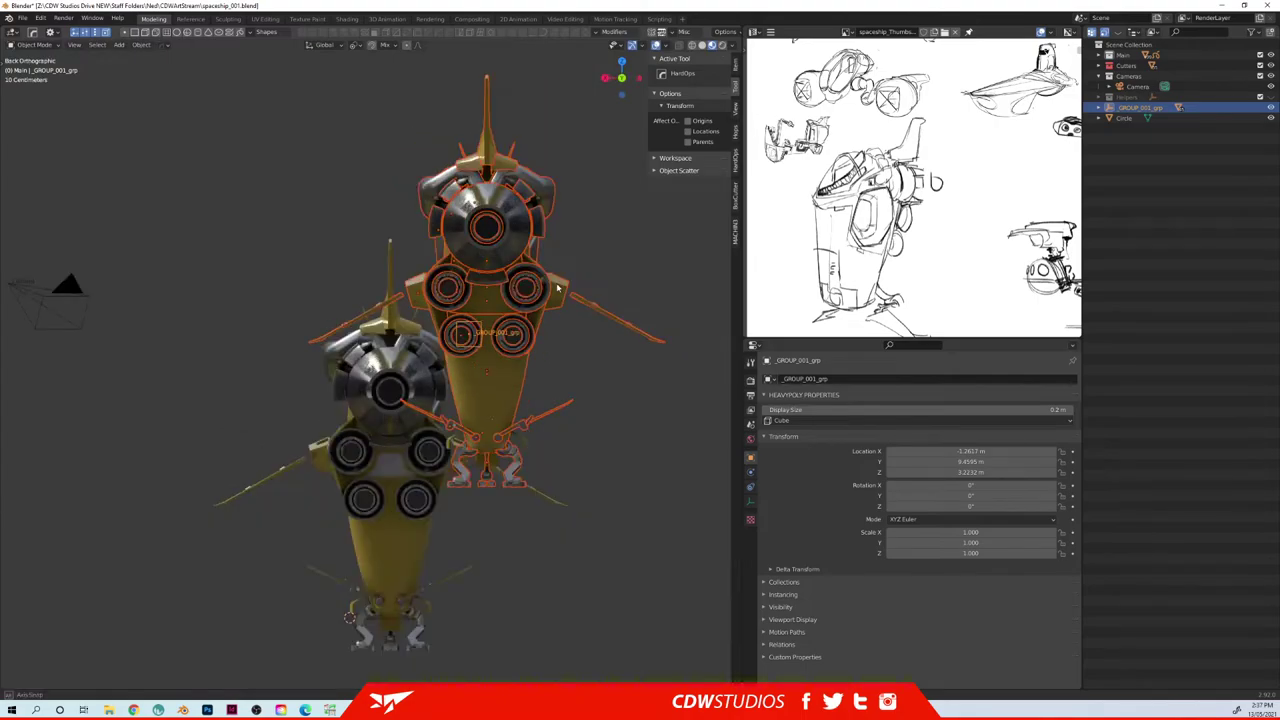
pyautogui.hotkey('ctrl', 'z')
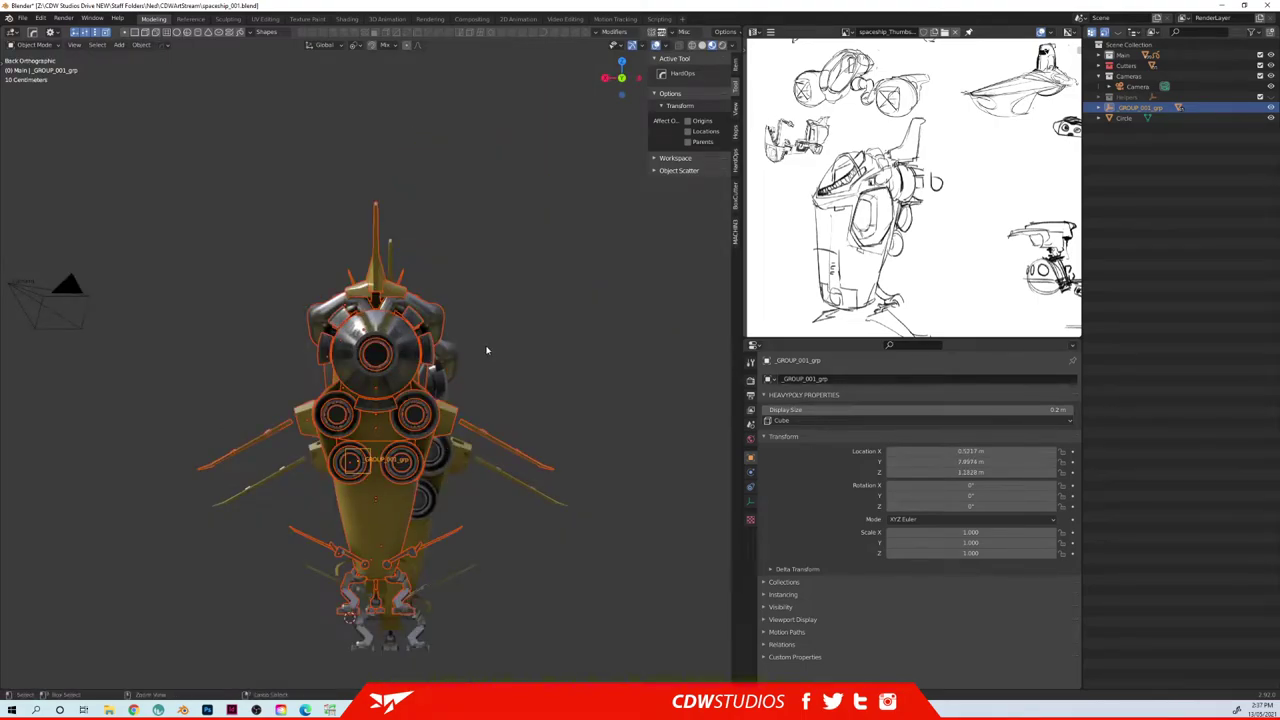
pyautogui.hotkey('ctrl', 'z')
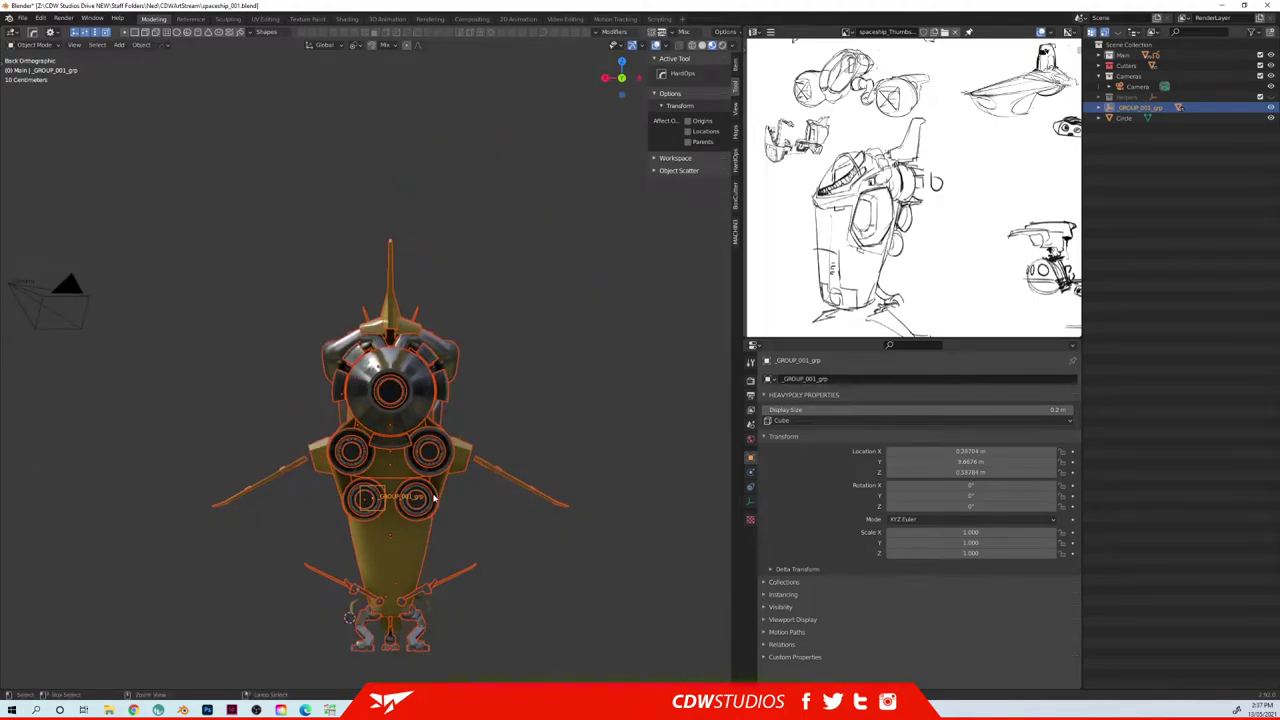
# - Examine the grouped ship copy beside the original from the front, the side and behind
pyautogui.hotkey('alt', 'a')
pyautogui.moveTo(458, 447); pyautogui.dragTo(551, 423, button='middle')
pyautogui.hotkey('ctrl', 'z')
pyautogui.hotkey('ctrl', 'z')
pyautogui.hotkey('ctrl', 'g')
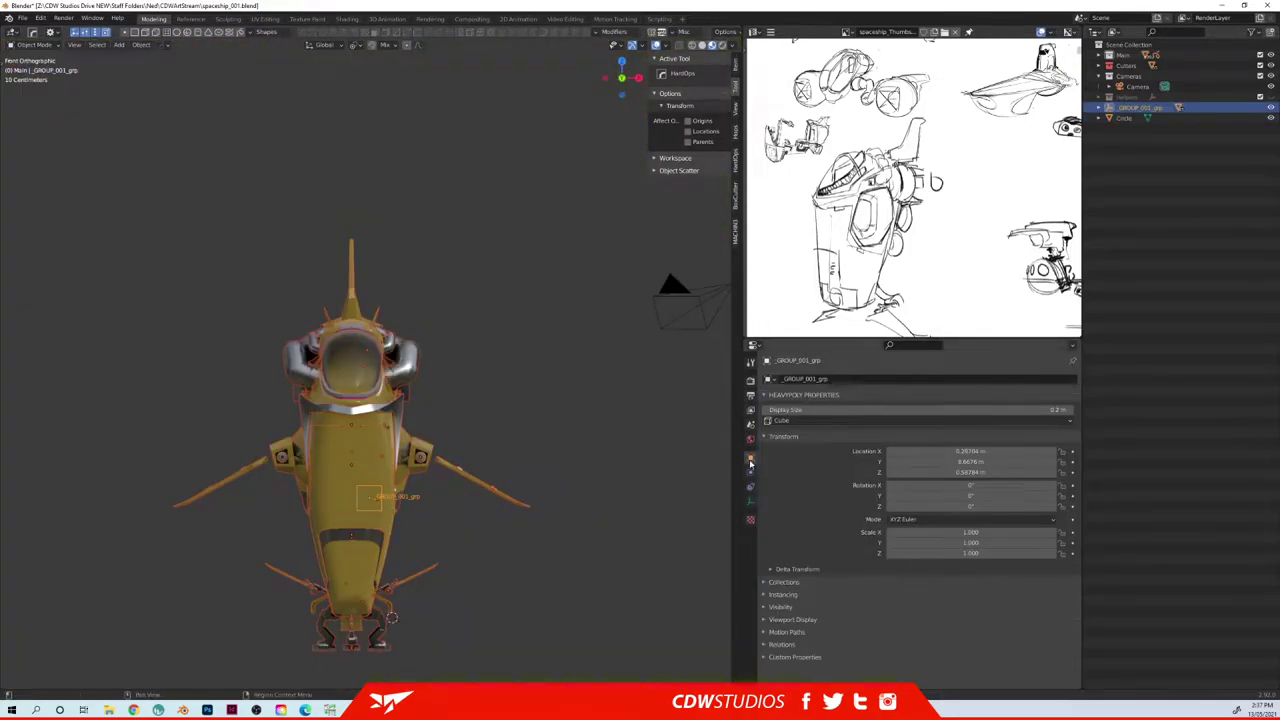
pyautogui.hotkey('shift', 'z')
pyautogui.hotkey('shift', 'z')
pyautogui.press('space')
pyautogui.press('z')
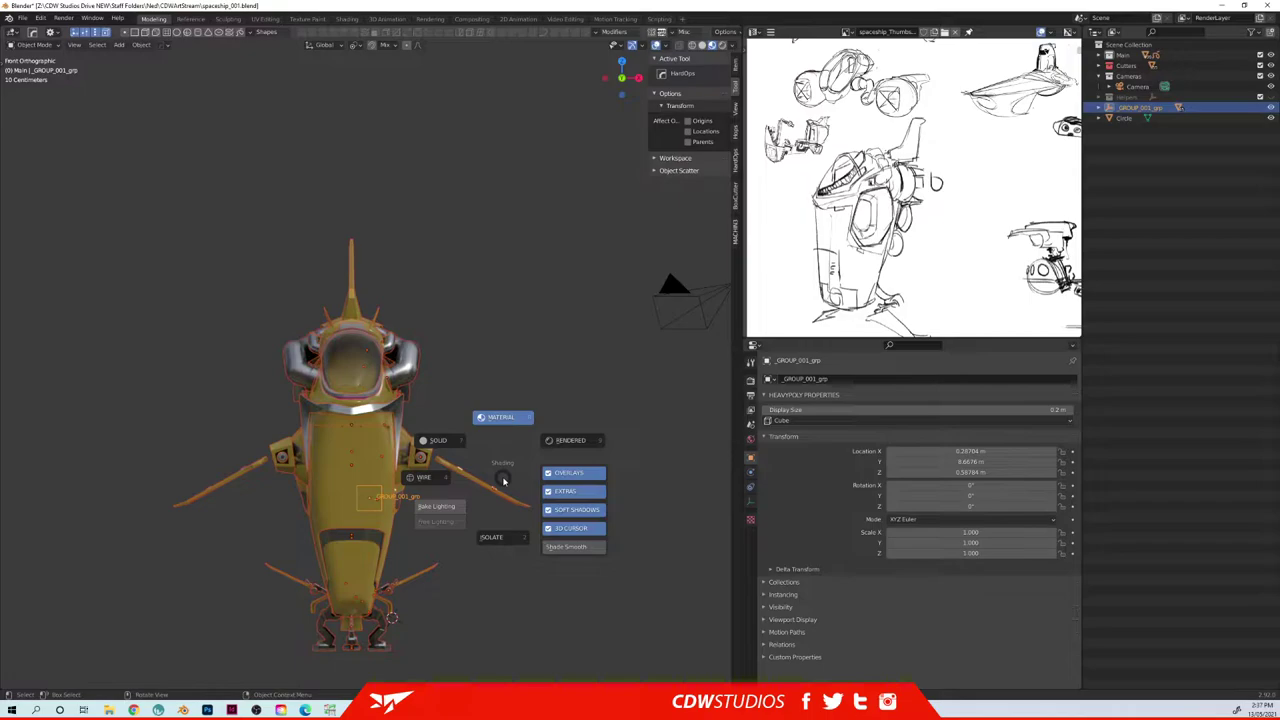
pyautogui.moveTo(566, 460); pyautogui.dragTo(508, 414, button='middle')
pyautogui.press('g')
pyautogui.click(528, 368)
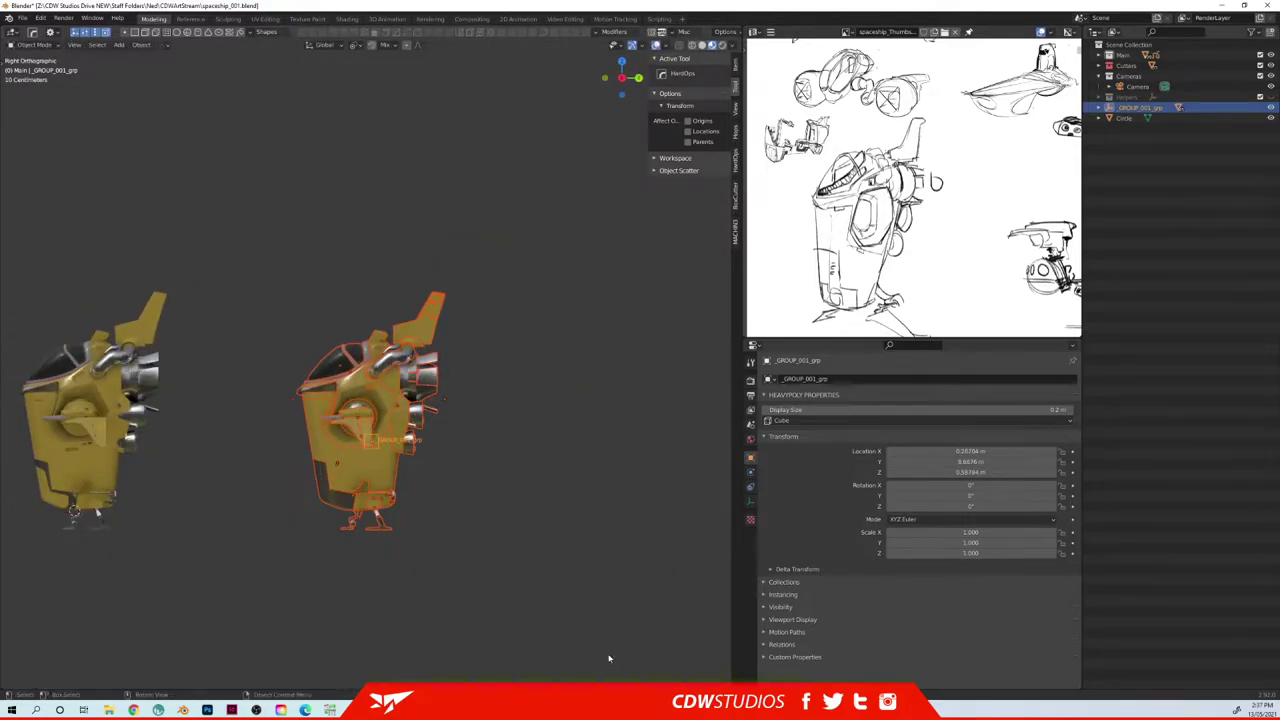
pyautogui.moveTo(508, 414); pyautogui.dragTo(401, 668, button='middle')
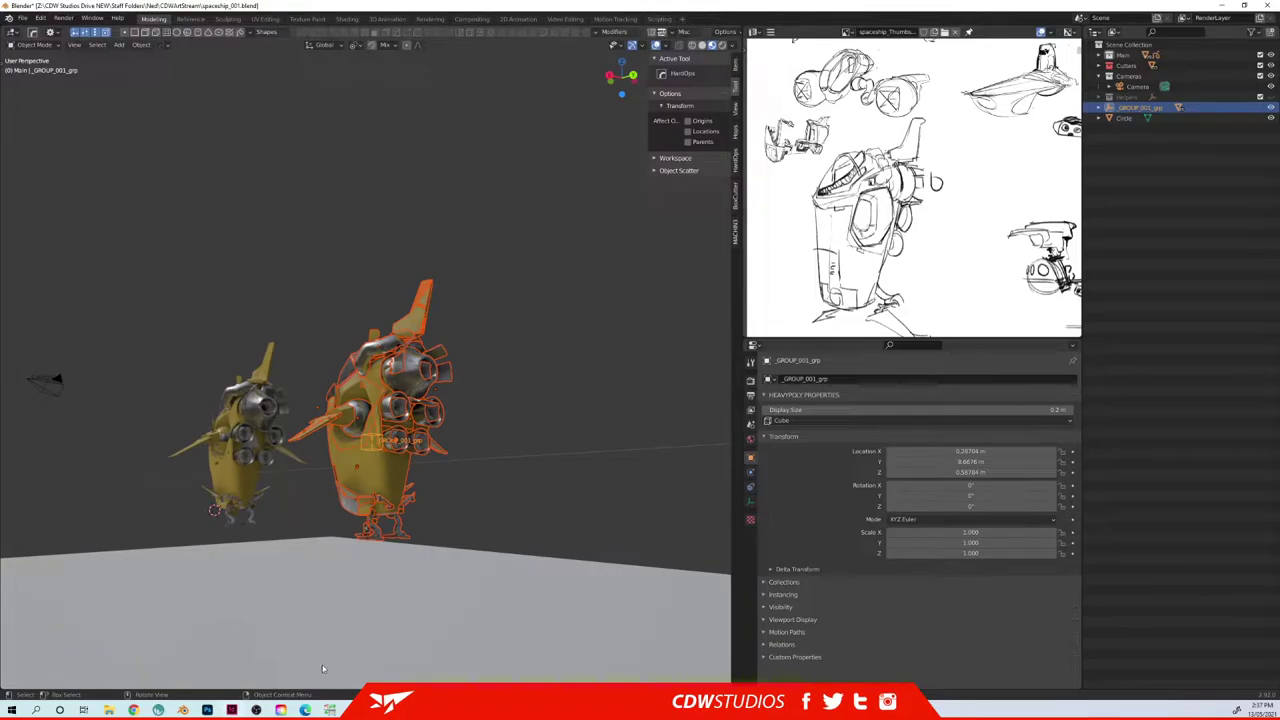
# - Open a second Blender instance and delete the arrow object beside the default cube
pyautogui.rightClick(597, 681)
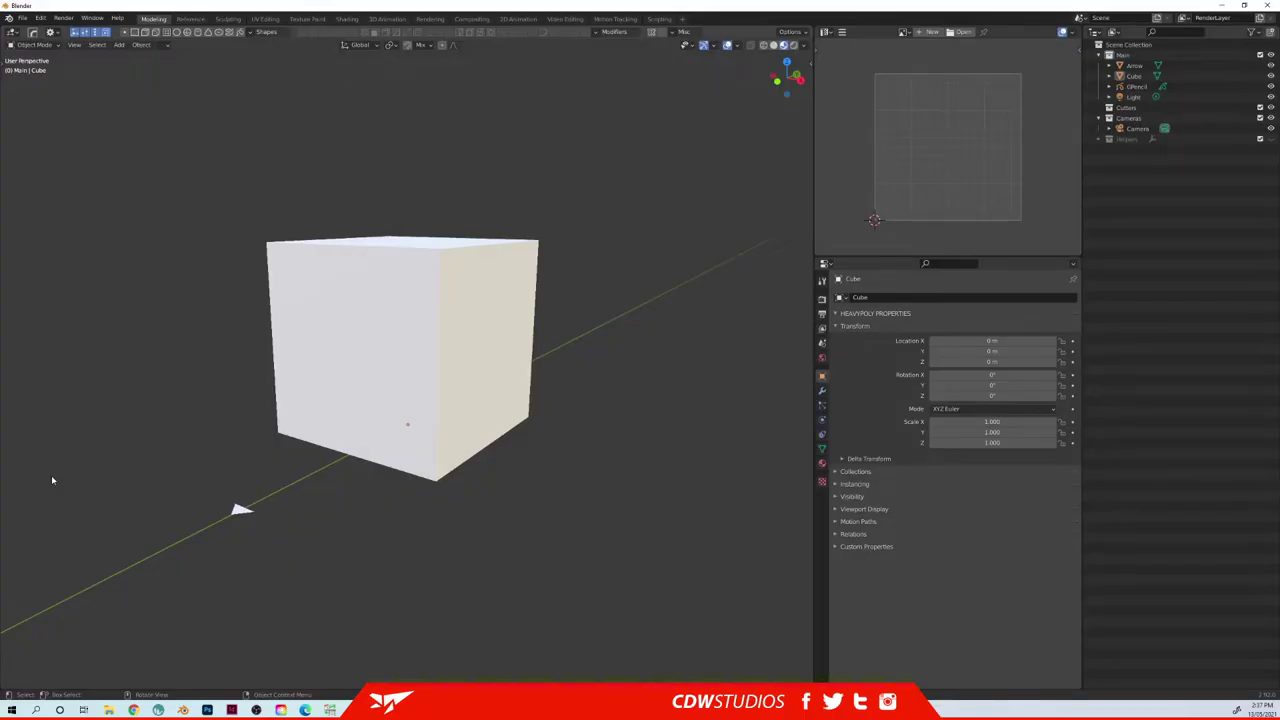
pyautogui.moveTo(205, 478); pyautogui.dragTo(270, 528)
pyautogui.press('Delete')
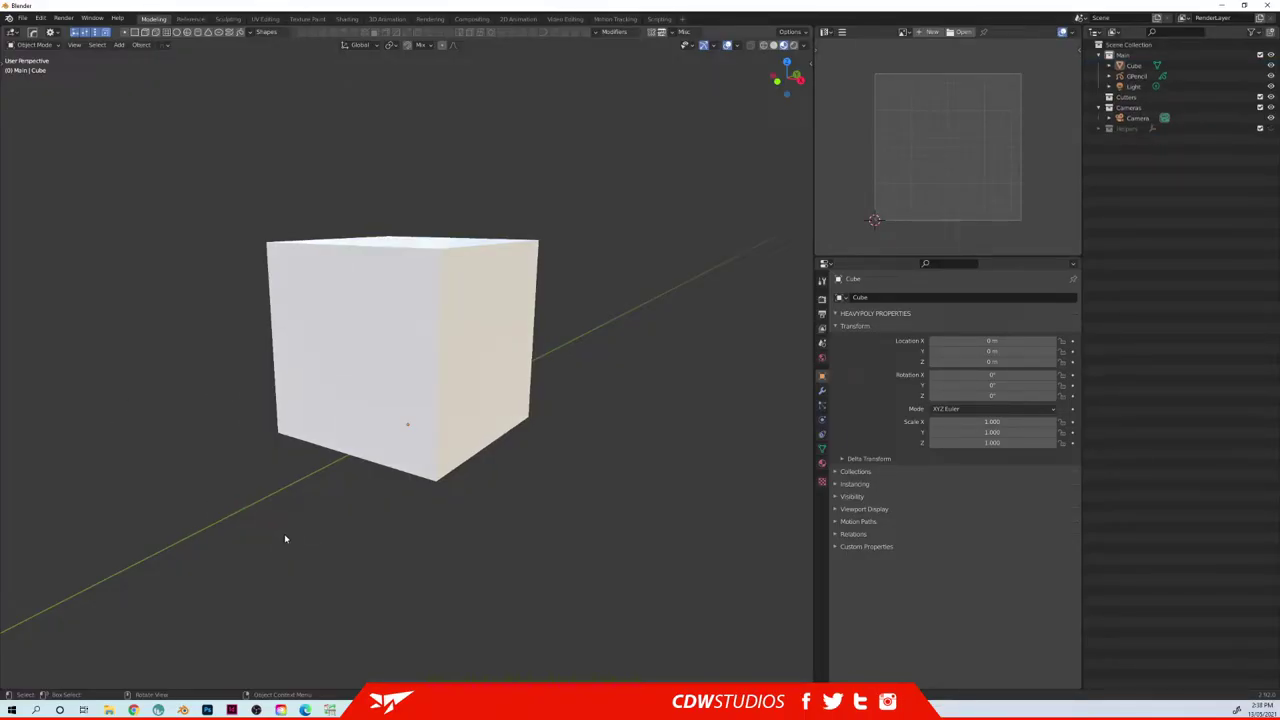
# - Switch back to the spaceship file, select the ship copy's group in right view and expand its contents in the outliner
pyautogui.moveTo(631, 709)
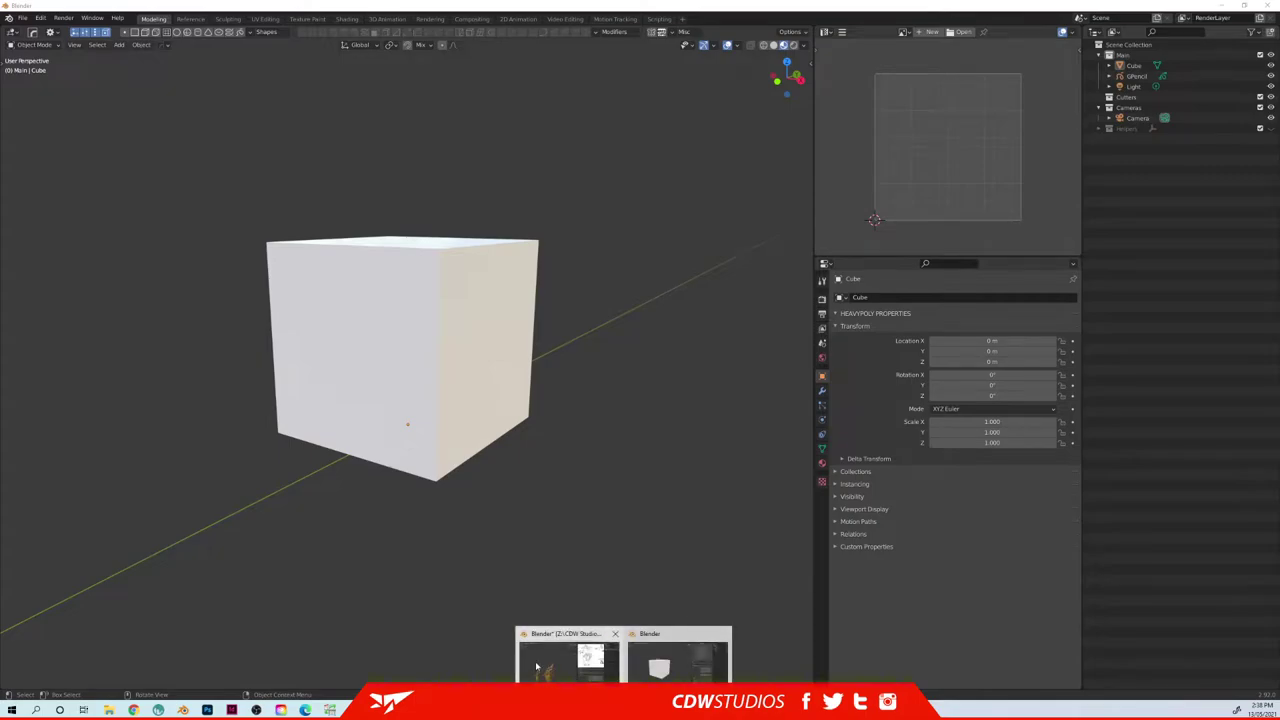
pyautogui.click(565, 655)
pyautogui.click(502, 480)
pyautogui.press('KP_3')
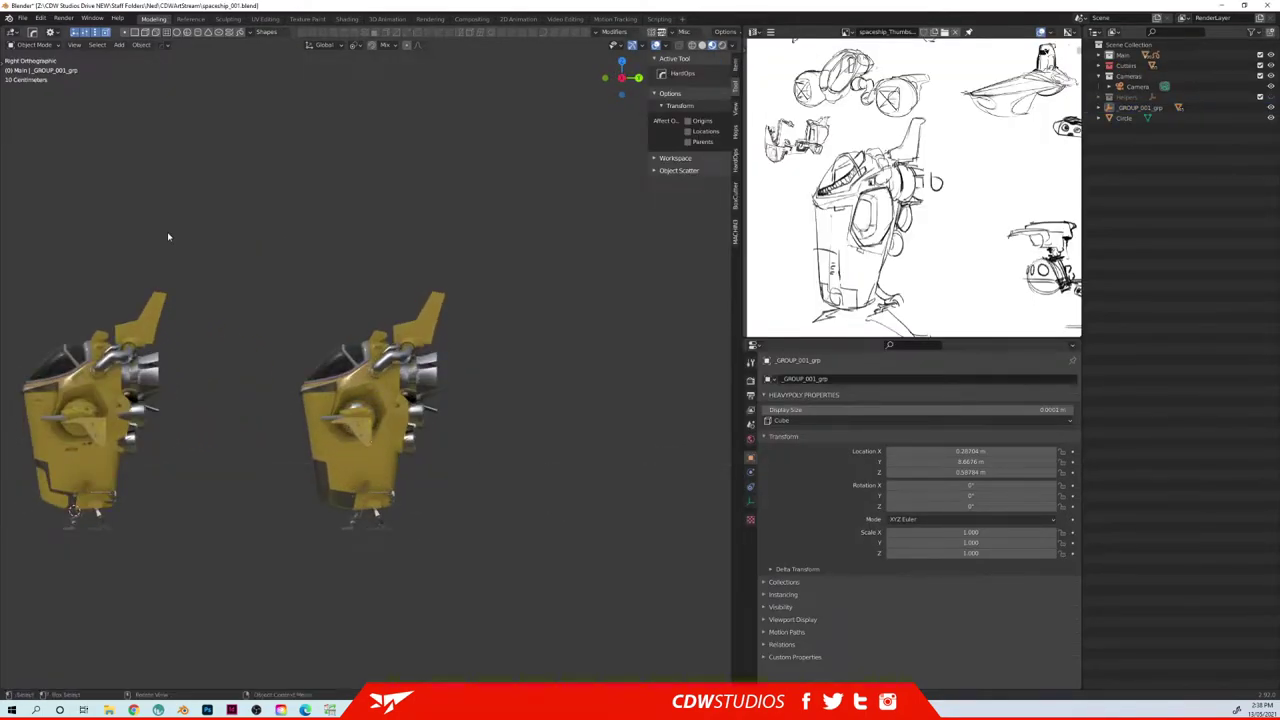
pyautogui.click(1130, 107)
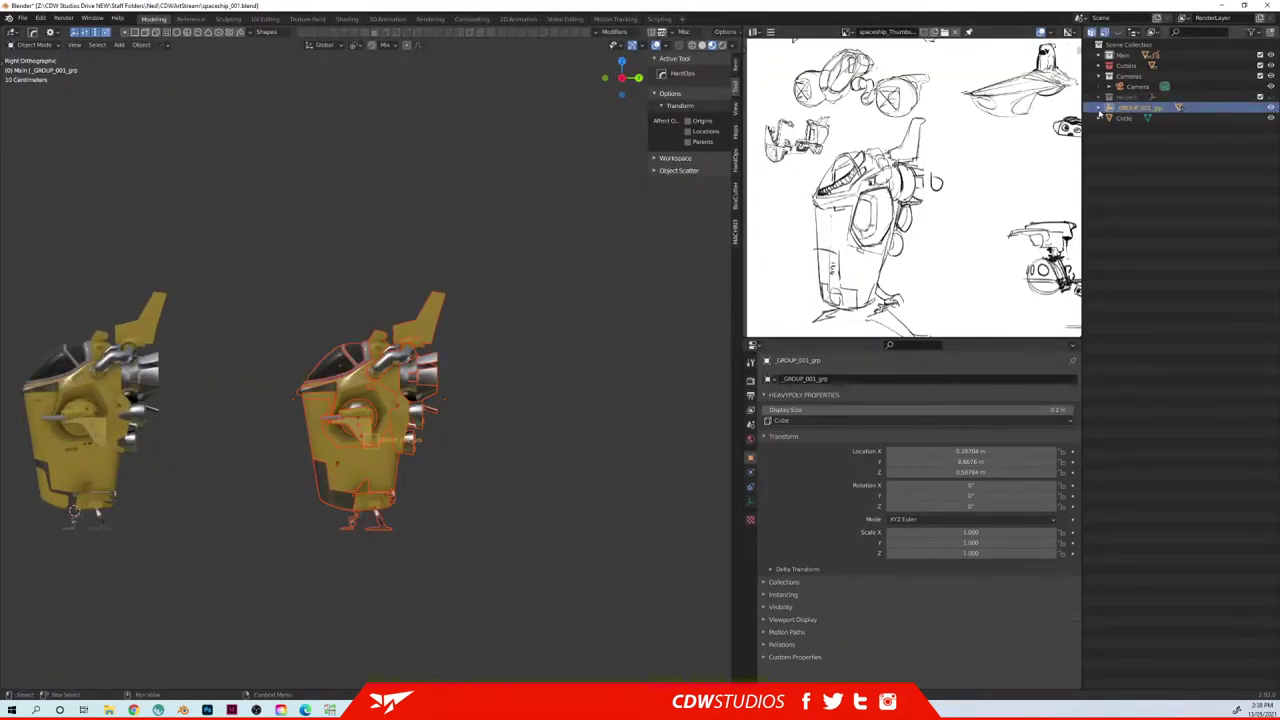
pyautogui.rightClick(1135, 108)
pyautogui.click(1095, 171)
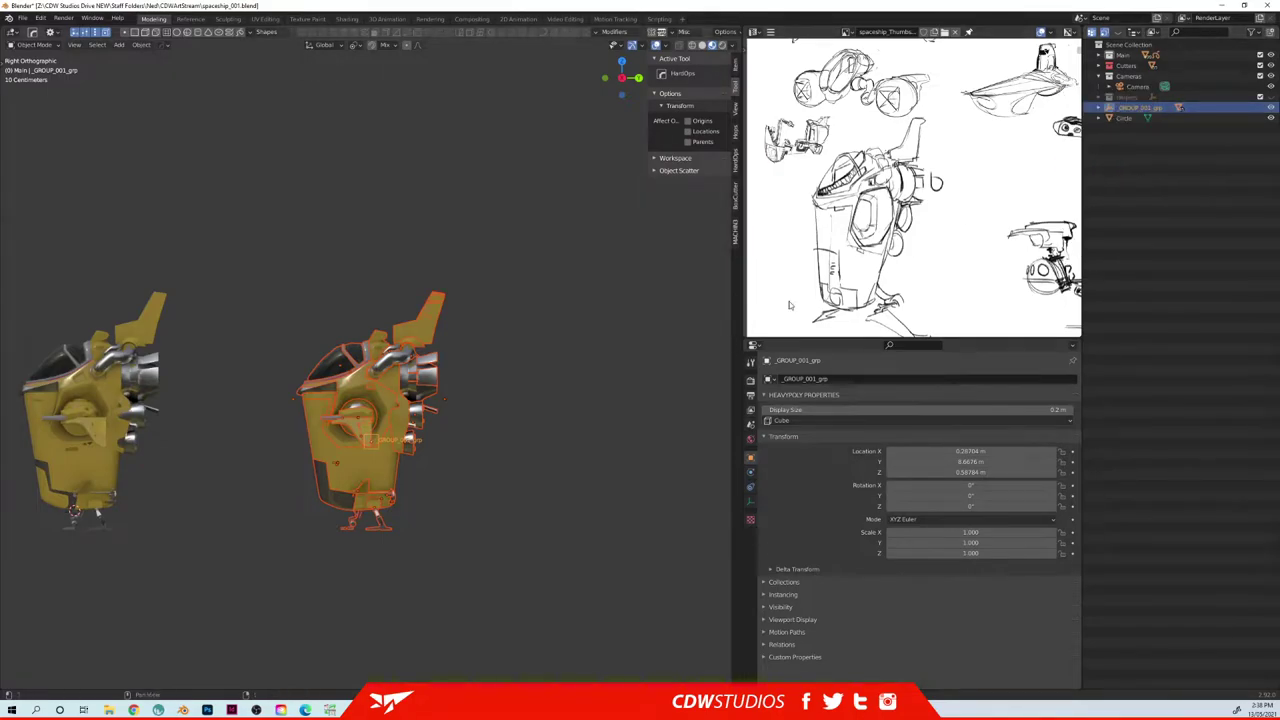
pyautogui.click(1100, 107)
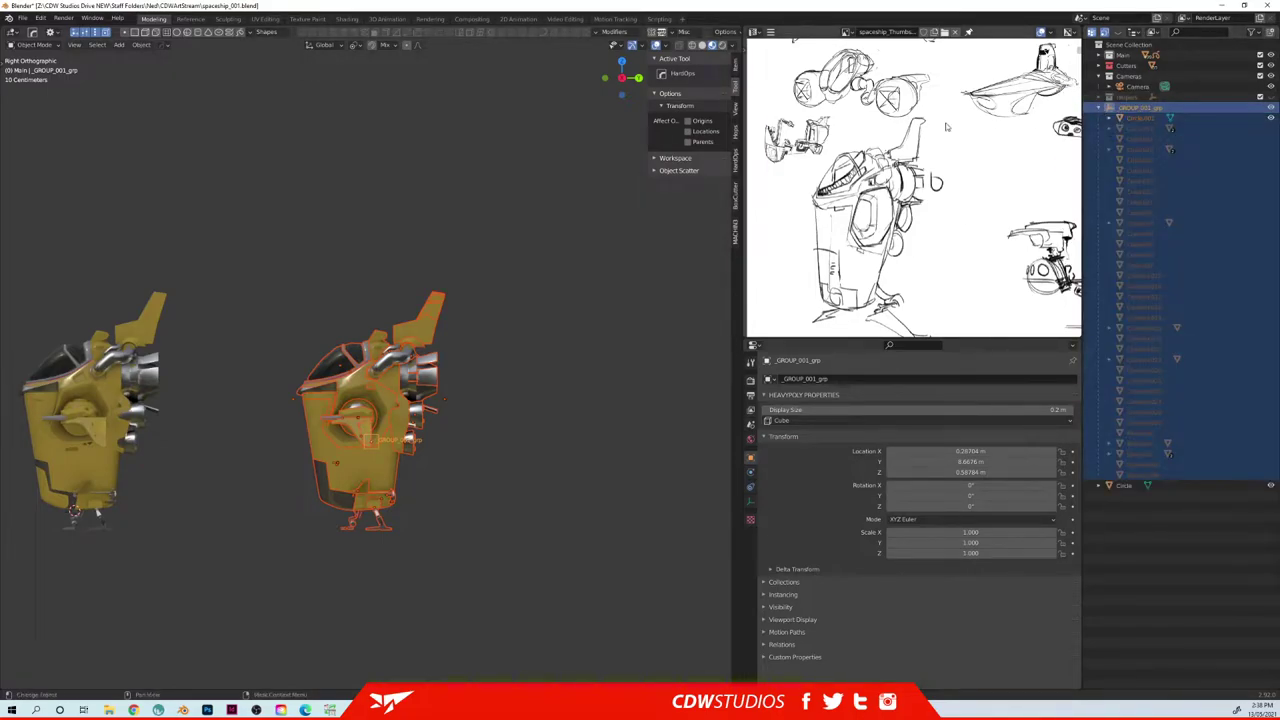
# - Copy the selected ship group and paste it into the second Blender instance's scene
pyautogui.hotkey('ctrl', 'c')
pyautogui.click(411, 412)
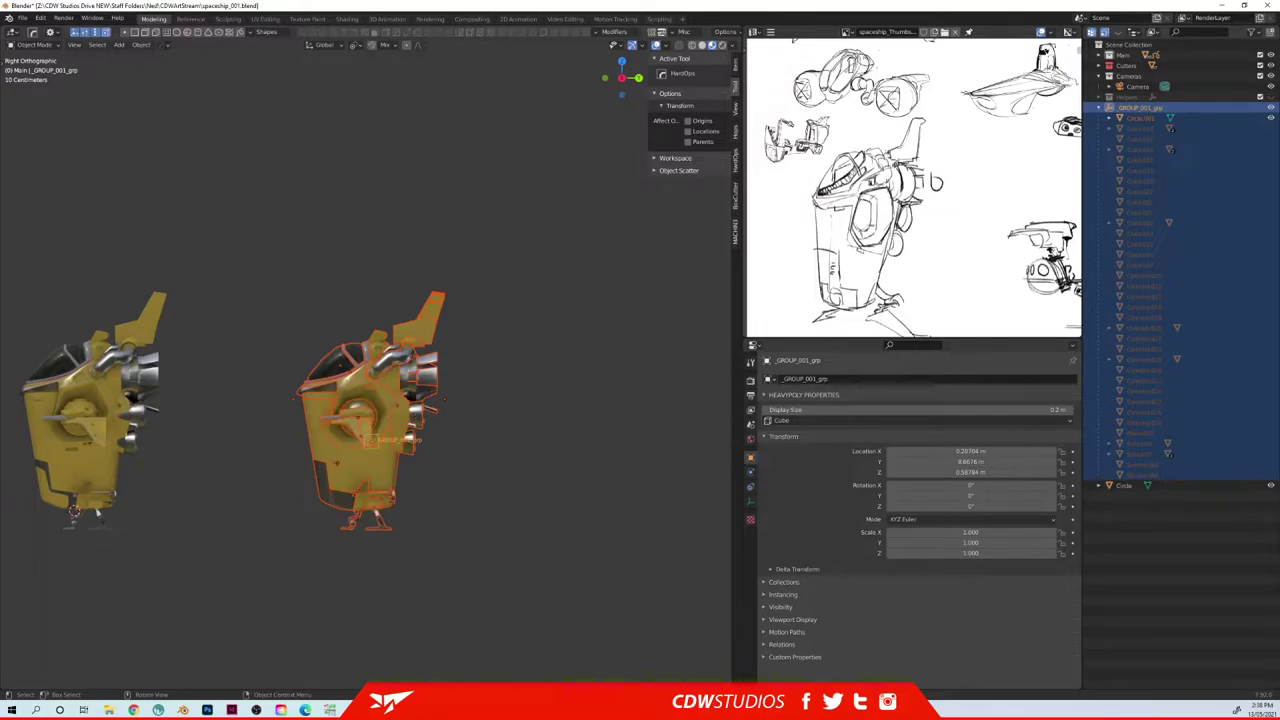
pyautogui.moveTo(621, 709)
pyautogui.click(650, 668)
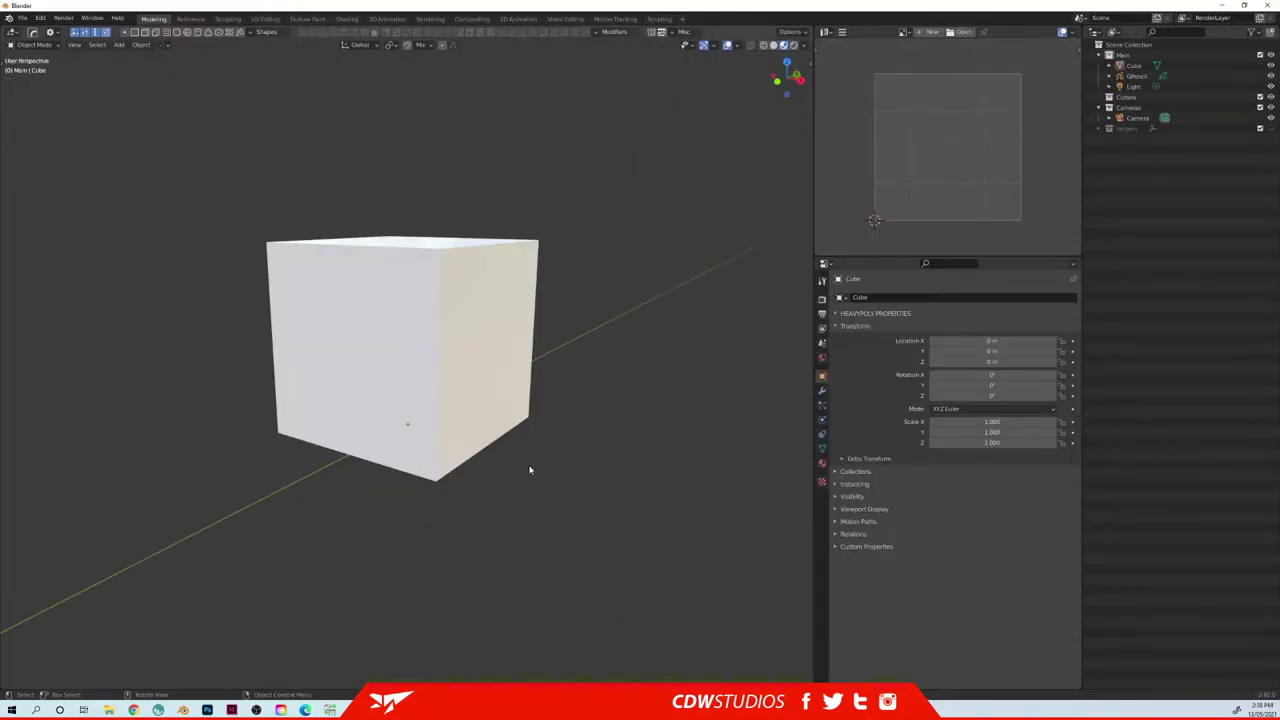
pyautogui.scroll(-3, 562, 460)
pyautogui.hotkey('ctrl', 'v')
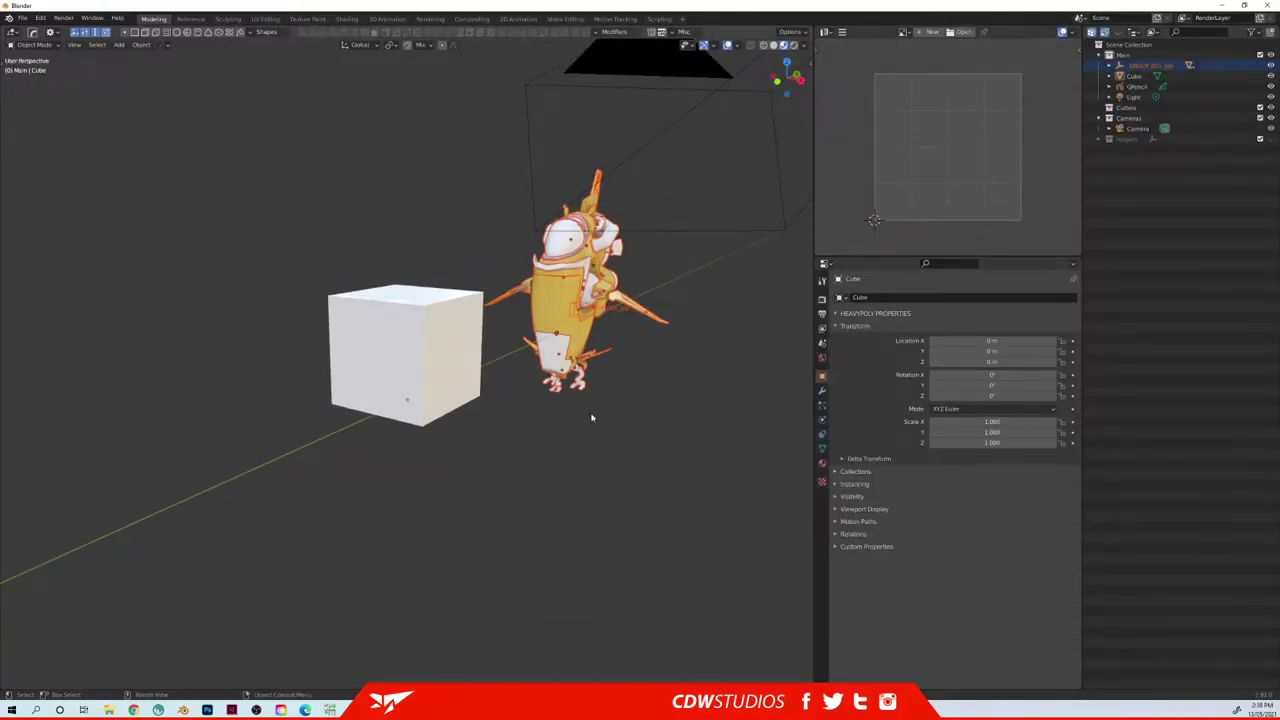
# - Delete the default cube beside the pasted ship in right view
pyautogui.moveTo(571, 374); pyautogui.dragTo(639, 366, button='middle')
pyautogui.press('KP_3')
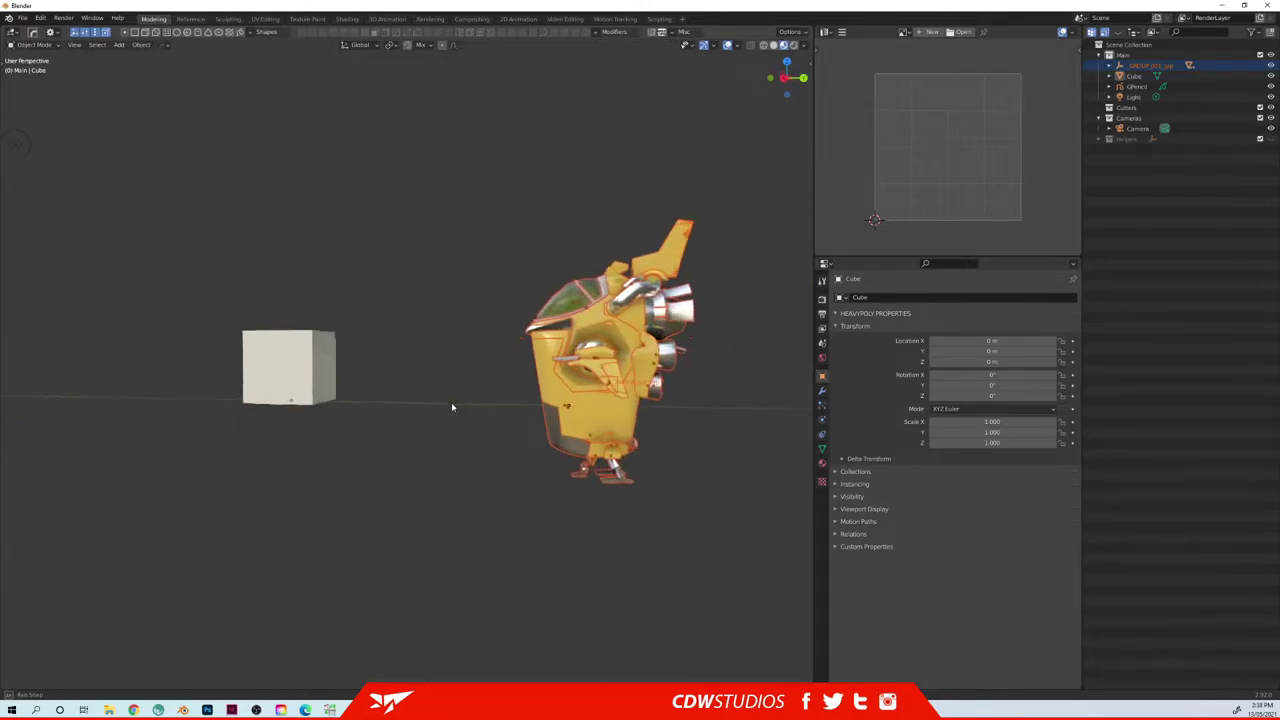
pyautogui.click(281, 380)
pyautogui.press('Delete')
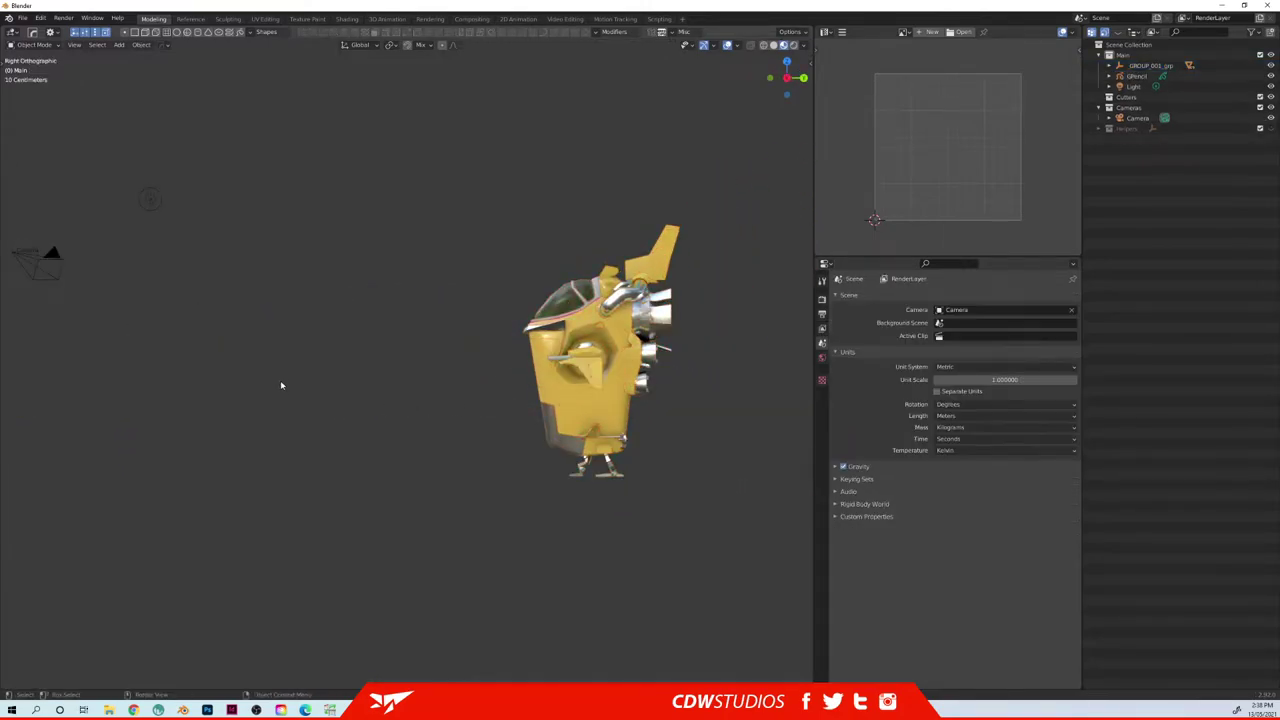
# - Examine the pasted ship in perspective from several angles and distances
pyautogui.moveTo(457, 343); pyautogui.dragTo(263, 363, button='middle')
pyautogui.scroll(-3, 258, 380)
pyautogui.moveTo(388, 356)
pyautogui.mouseDown(button='middle')
pyautogui.moveTo(436, 380)
pyautogui.moveTo(374, 406)
pyautogui.moveTo(363, 346)
pyautogui.moveTo(395, 346)
pyautogui.moveTo(378, 356)
pyautogui.moveTo(280, 343)
pyautogui.moveTo(363, 351)
pyautogui.mouseUp(button='middle')
pyautogui.scroll(2, 450, 384)
pyautogui.scroll(4, 451, 384)
pyautogui.scroll(-4, 363, 351)
pyautogui.moveTo(391, 412); pyautogui.dragTo(384, 414, button='middle')
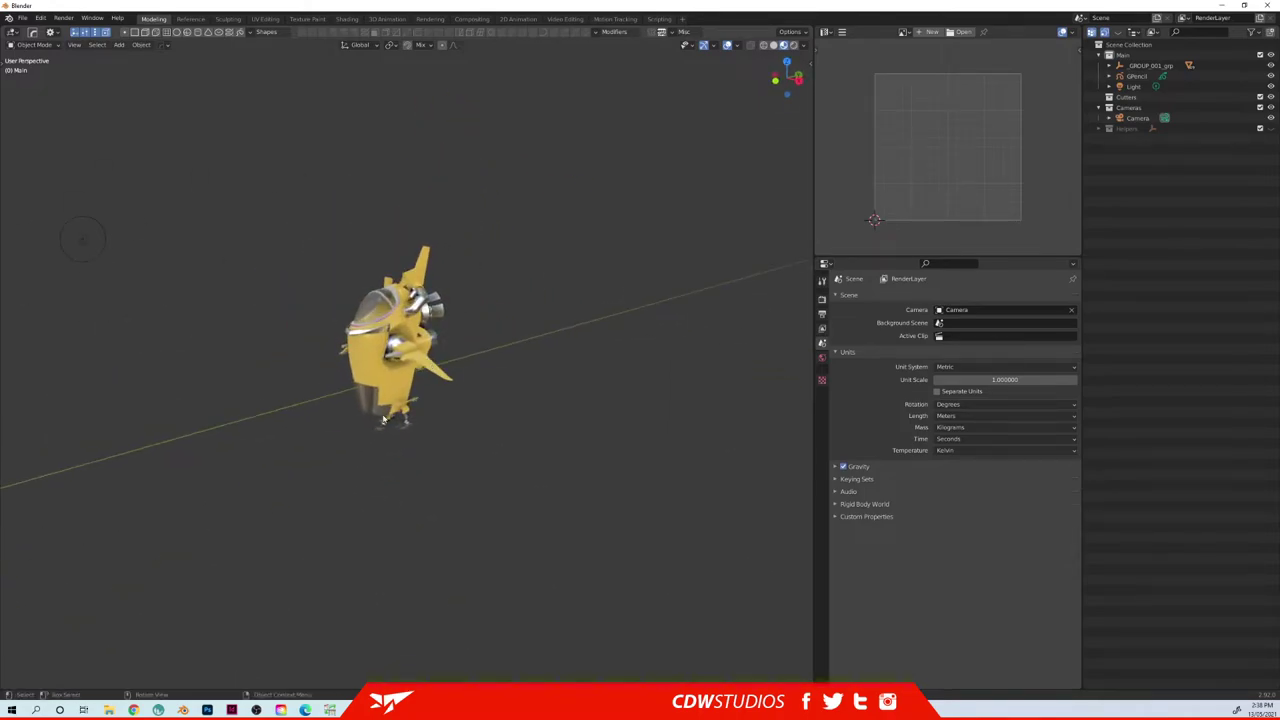
pyautogui.moveTo(530, 403); pyautogui.dragTo(373, 368, button='middle')
pyautogui.hotkey('shift', 'a')
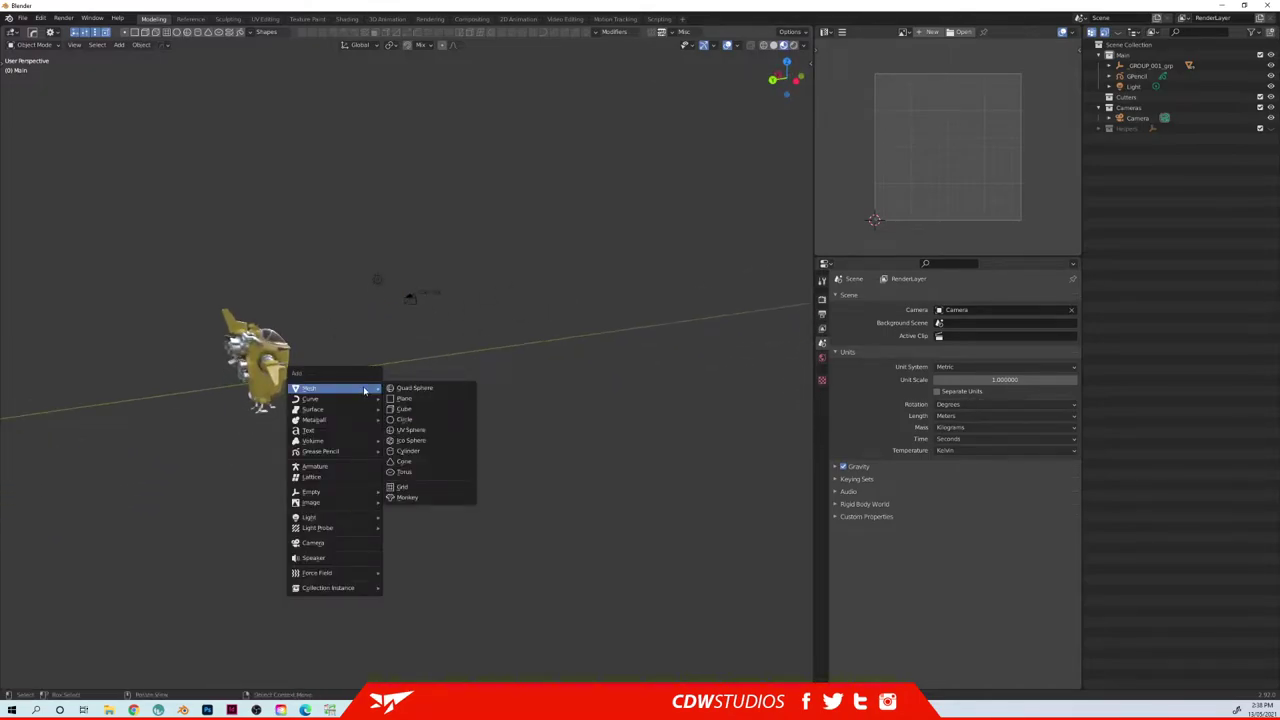
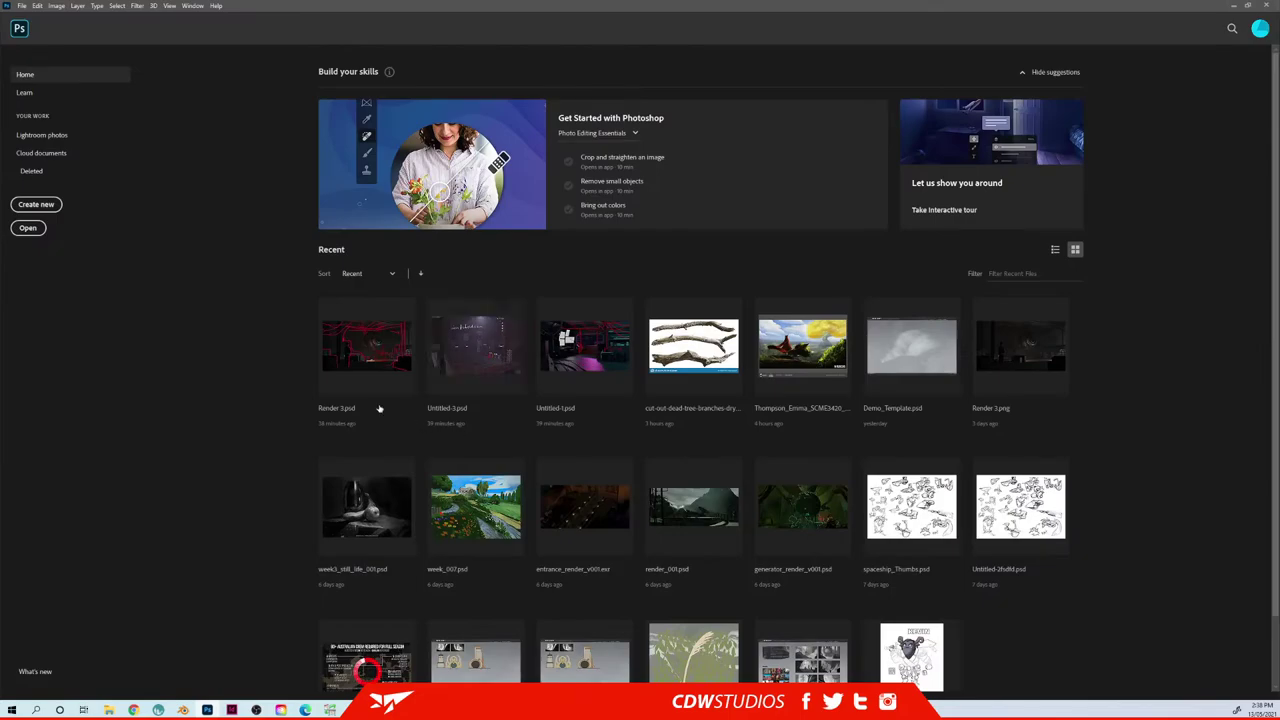
# - Switch to Photoshop, create a new A4 document and rotate its canvas to landscape orientation
pyautogui.hotkey('ctrl', 'n')
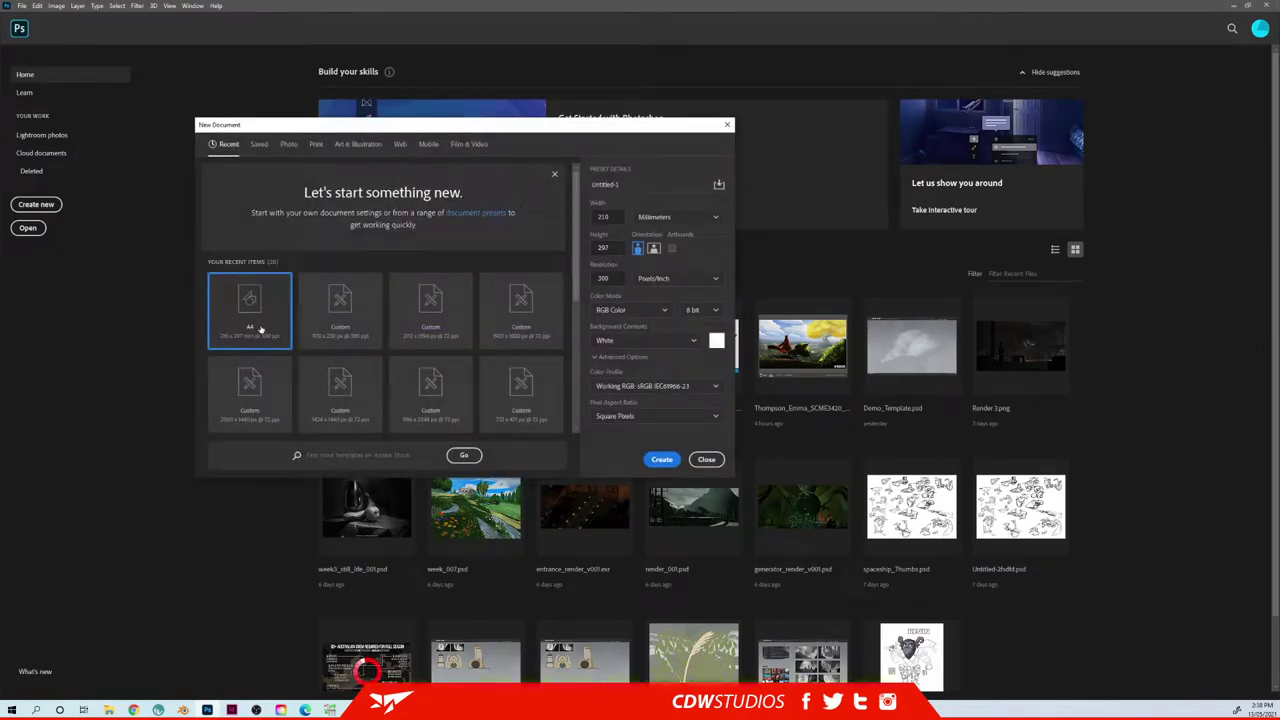
pyautogui.press('Return')
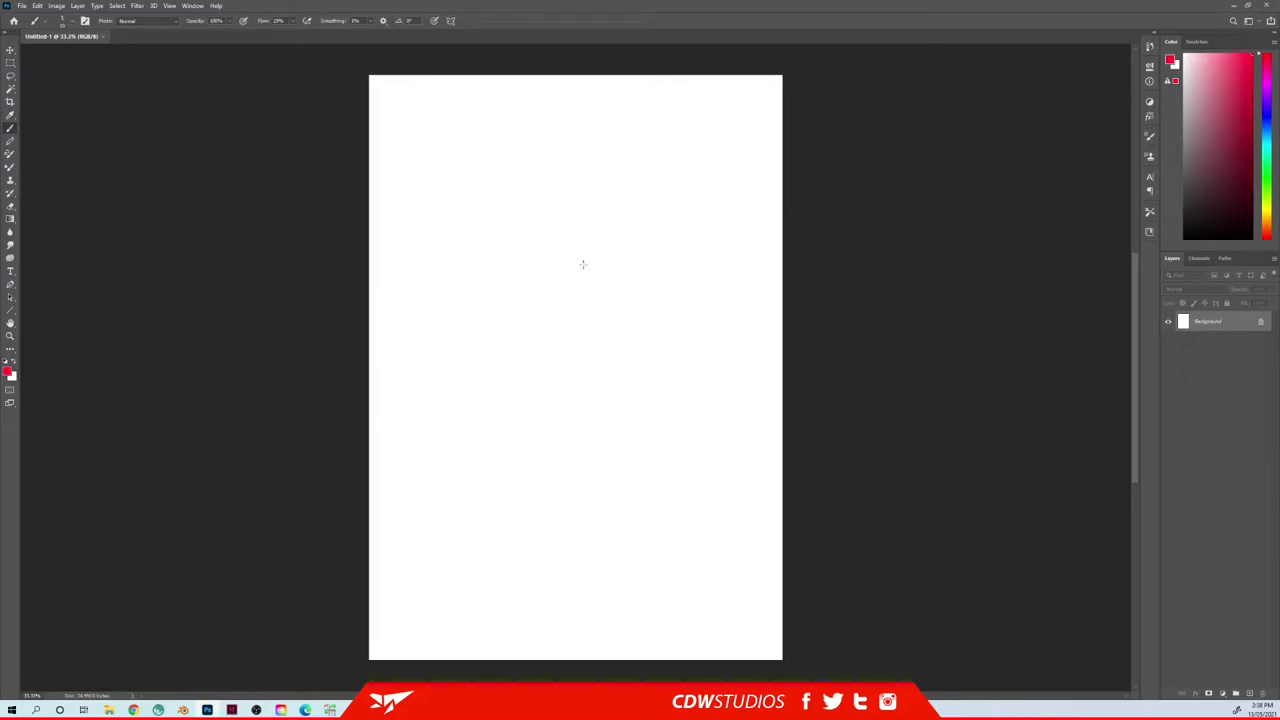
pyautogui.click(56, 5)
pyautogui.moveTo(103, 101)
pyautogui.click(190, 118)
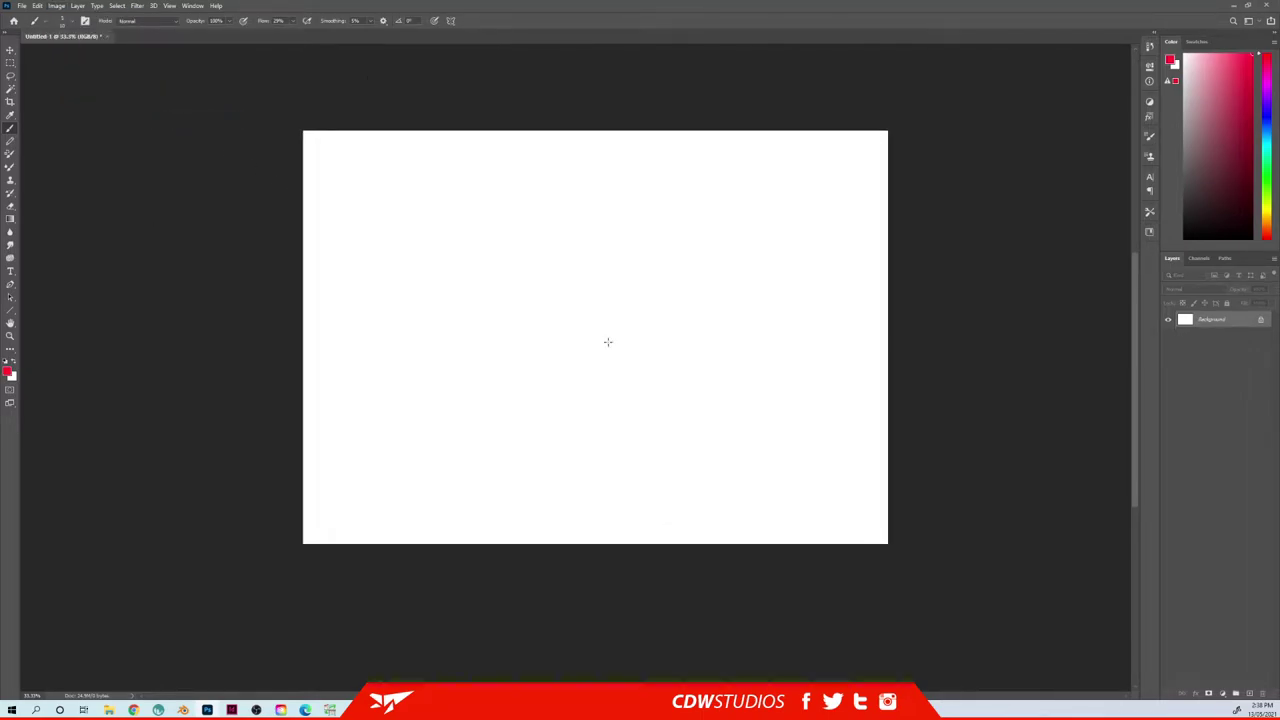
# - Choose a round brush preset and reset the painting colours to black and white
pyautogui.rightClick(559, 313)
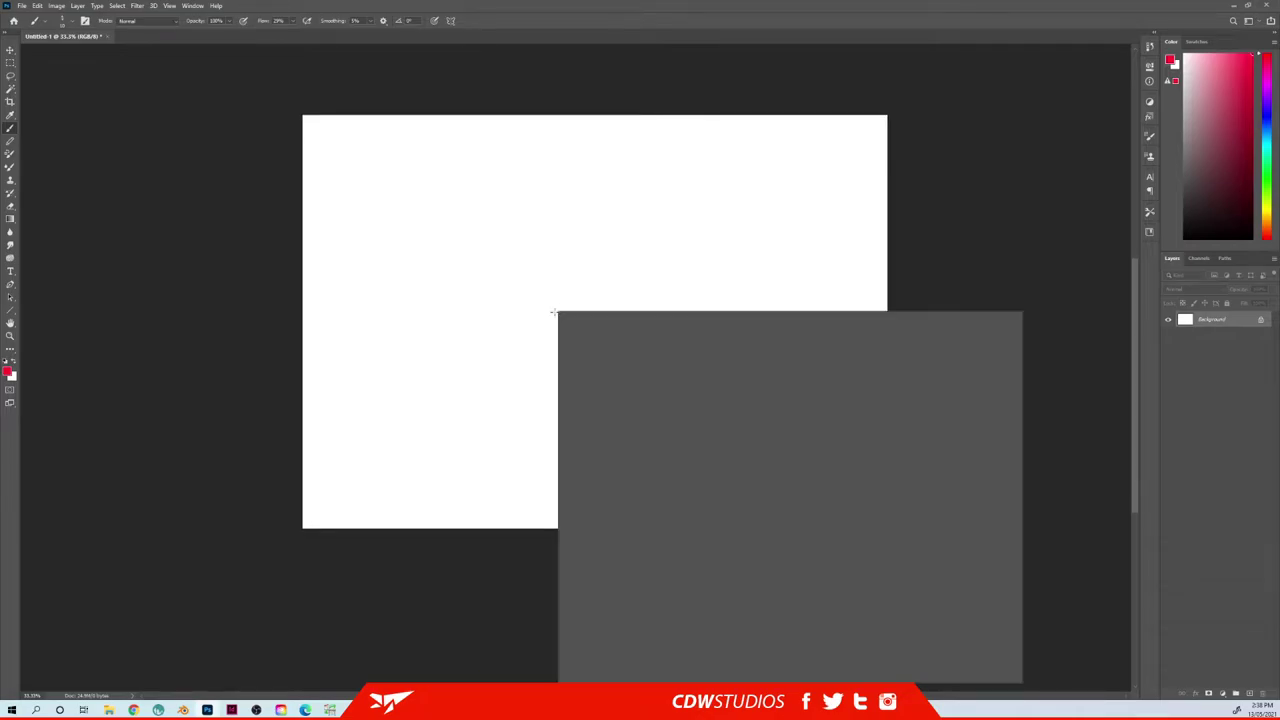
pyautogui.click(616, 407)
pyautogui.click(238, 357)
pyautogui.press('d')
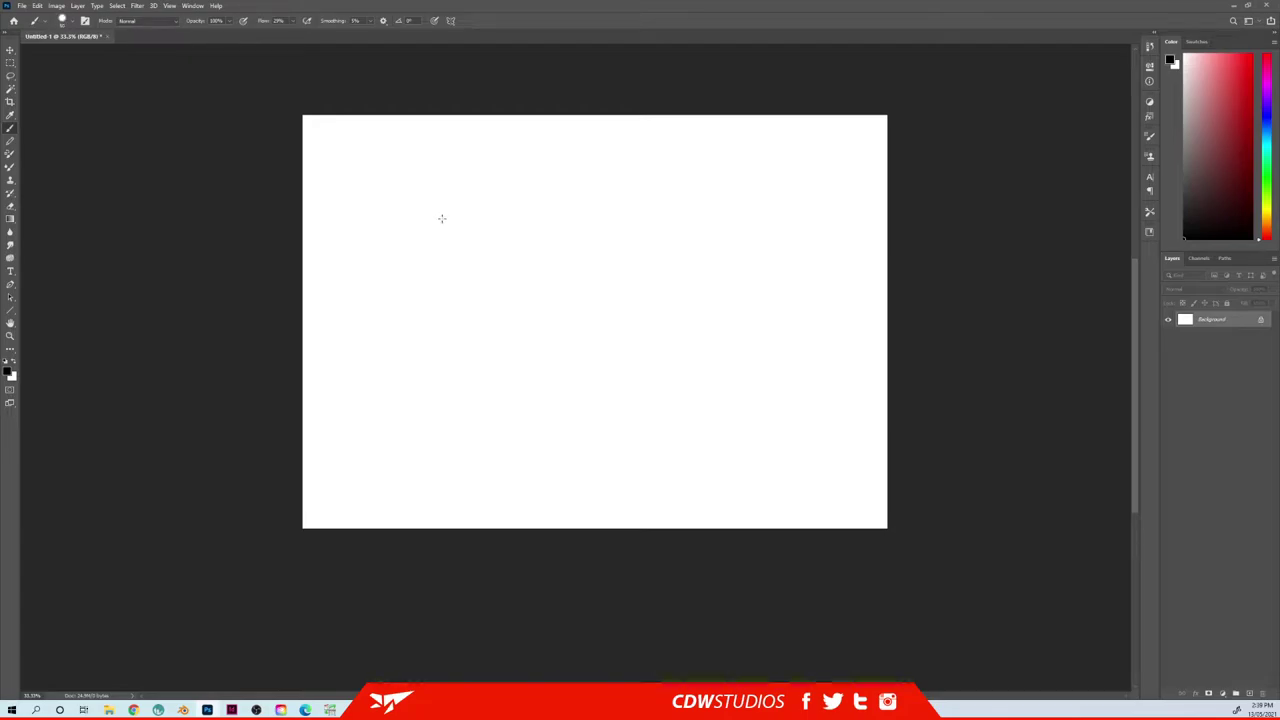
# - Paint a black test blob, reduce the brush size and clear the canvas with a white fill
pyautogui.moveTo(440, 222)
pyautogui.mouseDown()
pyautogui.moveTo(437, 212)
pyautogui.moveTo(443, 222)
pyautogui.mouseUp()
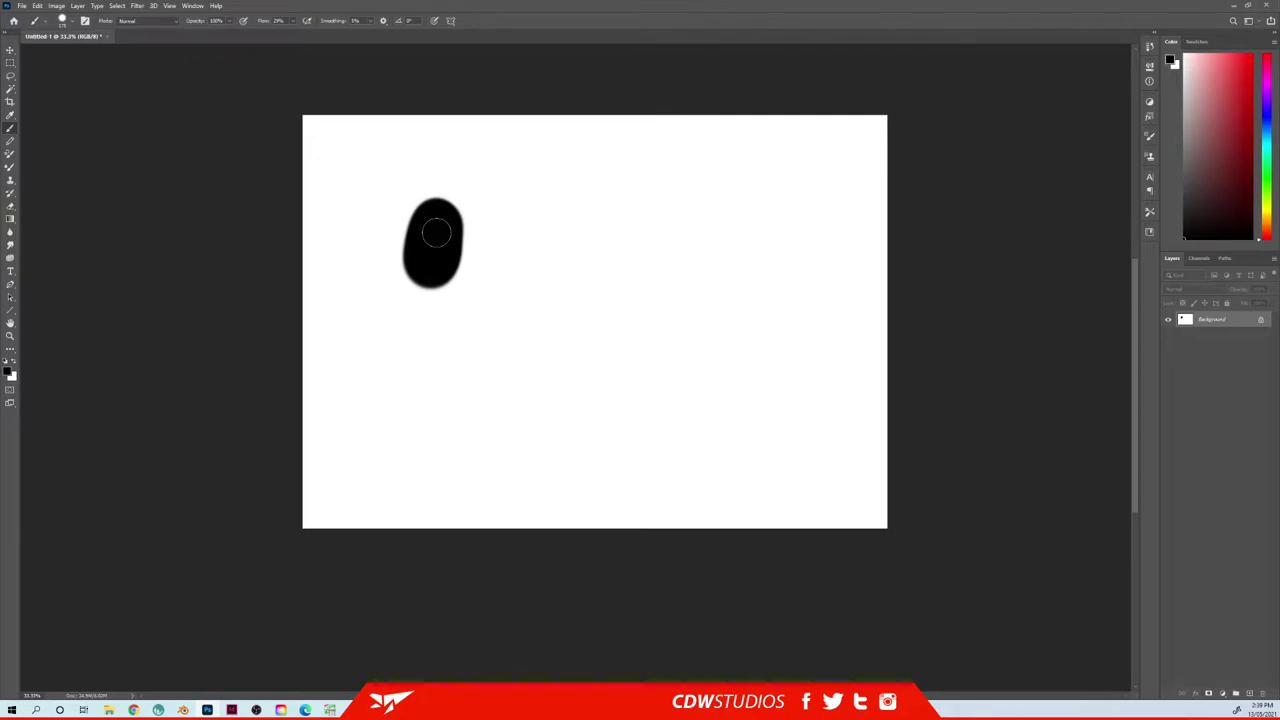
pyautogui.press('[')
pyautogui.hotkey('ctrl', 'a')
pyautogui.press('x')
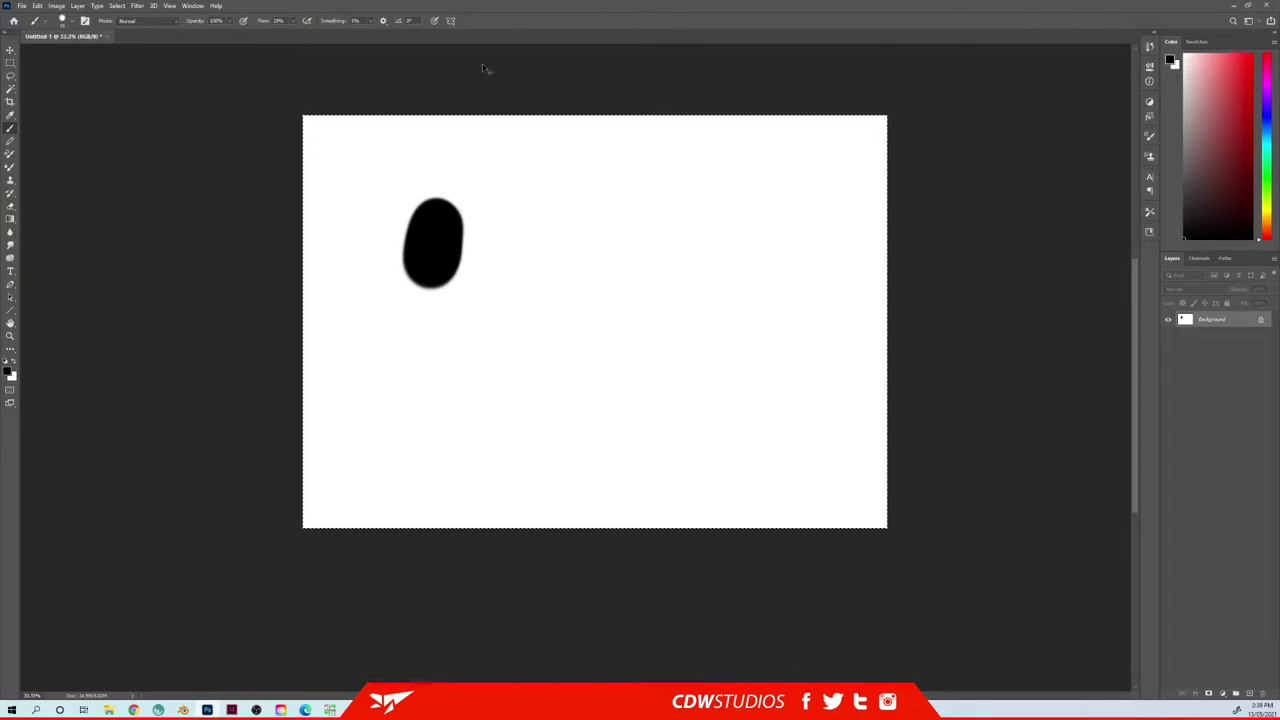
pyautogui.hotkey('alt', 'BackSpace')
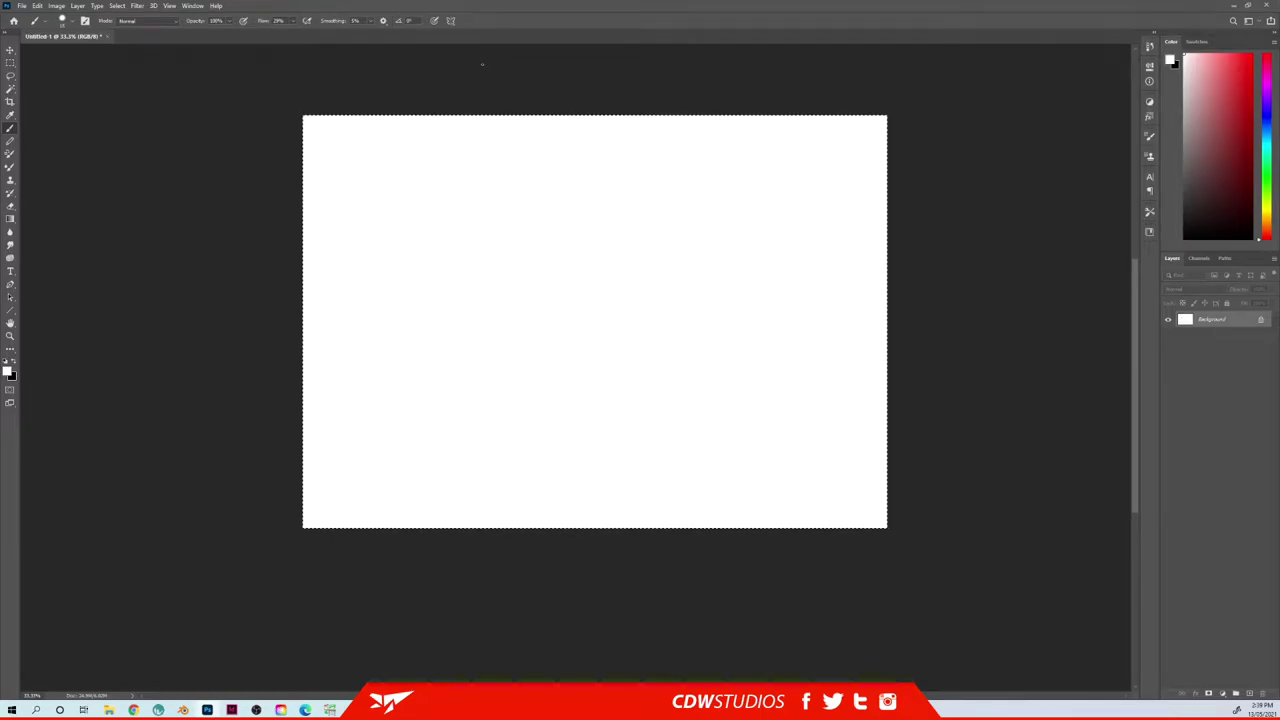
# - Add a new layer and draw a rectangular thumbnail frame on it with four straight black lines
pyautogui.hotkey('ctrl', 'shift', 'n')
pyautogui.press('Return')
pyautogui.hotkey('ctrl', 'd')
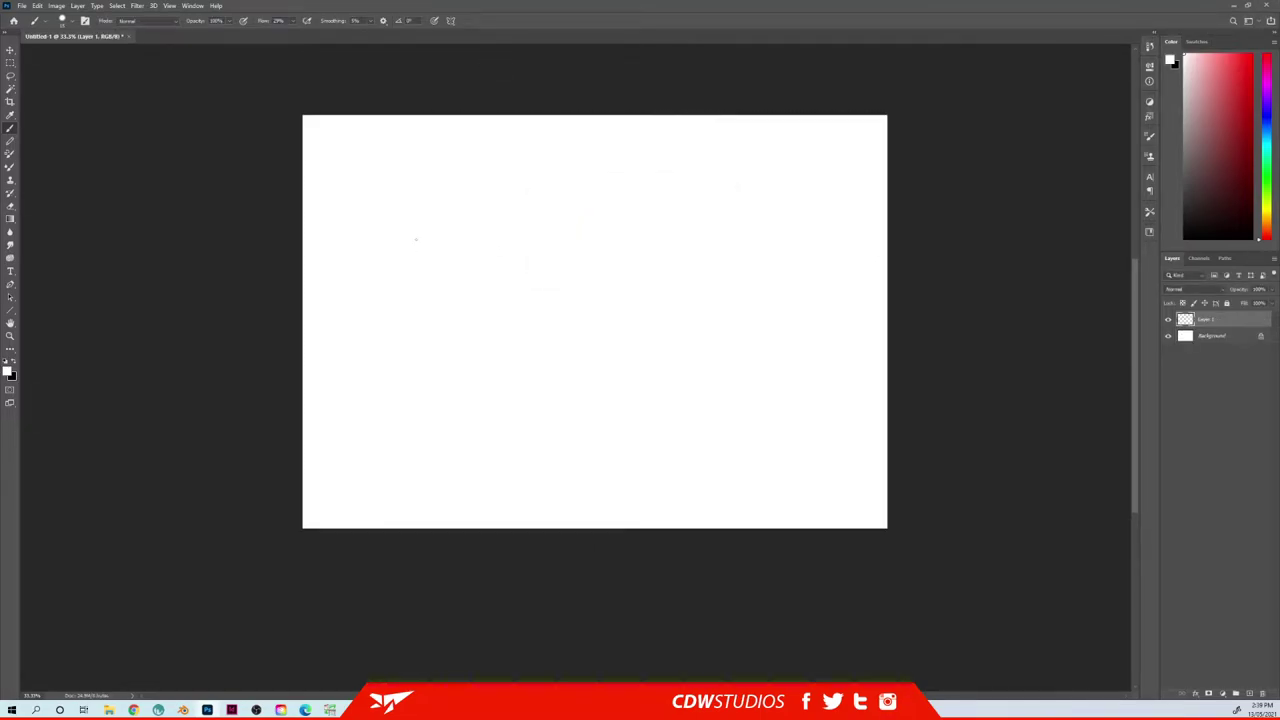
pyautogui.press('x')
pyautogui.click(394, 177)
pyautogui.keyDown('shift'); pyautogui.click(395, 270); pyautogui.keyUp('shift')
pyautogui.click(393, 171)
pyautogui.keyDown('shift'); pyautogui.click(562, 171); pyautogui.keyUp('shift')
pyautogui.click(395, 271)
pyautogui.keyDown('shift'); pyautogui.click(566, 271); pyautogui.keyUp('shift')
pyautogui.click(583, 170)
pyautogui.keyDown('shift'); pyautogui.click(582, 280); pyautogui.keyUp('shift')
# - Sketch an angular rock outline inside the frame's lower-left corner
pyautogui.keyDown('ctrl'); pyautogui.moveTo(554, 226); pyautogui.dragTo(645, 217); pyautogui.keyUp('ctrl')
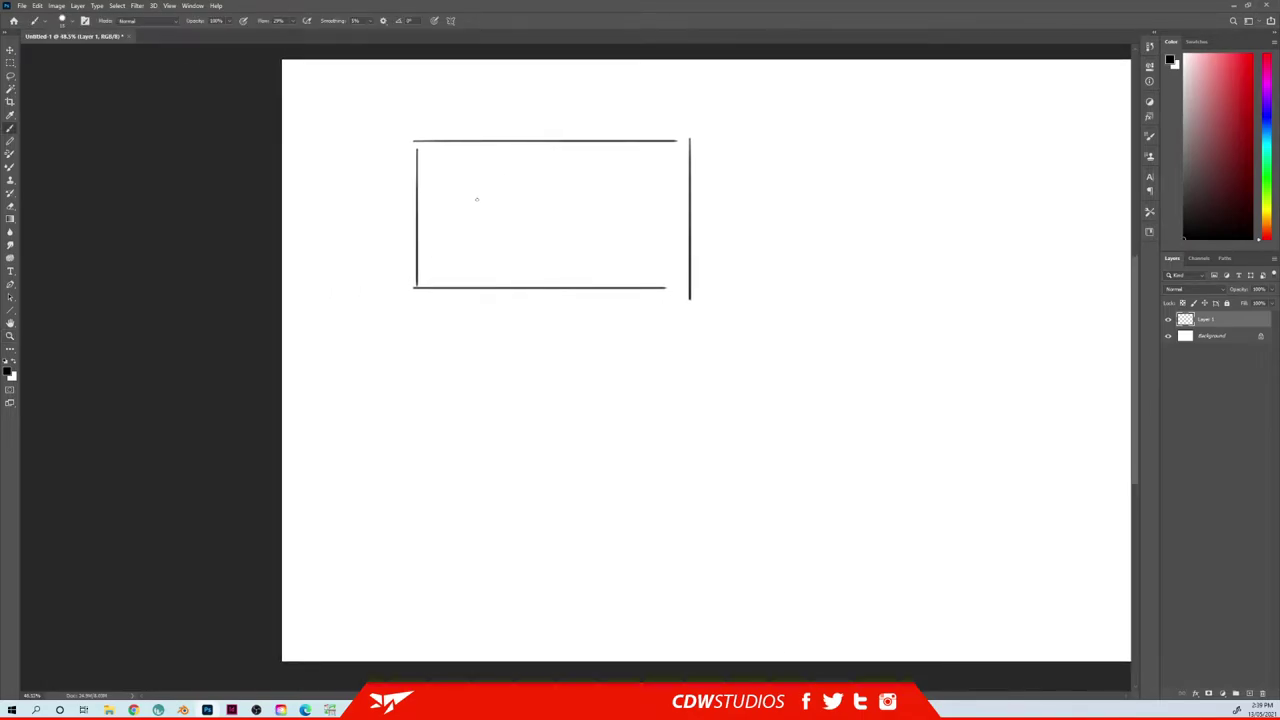
pyautogui.moveTo(456, 215)
pyautogui.mouseDown()
pyautogui.moveTo(493, 217)
pyautogui.moveTo(447, 270)
pyautogui.moveTo(514, 271)
pyautogui.mouseUp()
pyautogui.moveTo(437, 242)
pyautogui.mouseDown()
pyautogui.moveTo(443, 271)
pyautogui.moveTo(501, 280)
pyautogui.mouseUp()
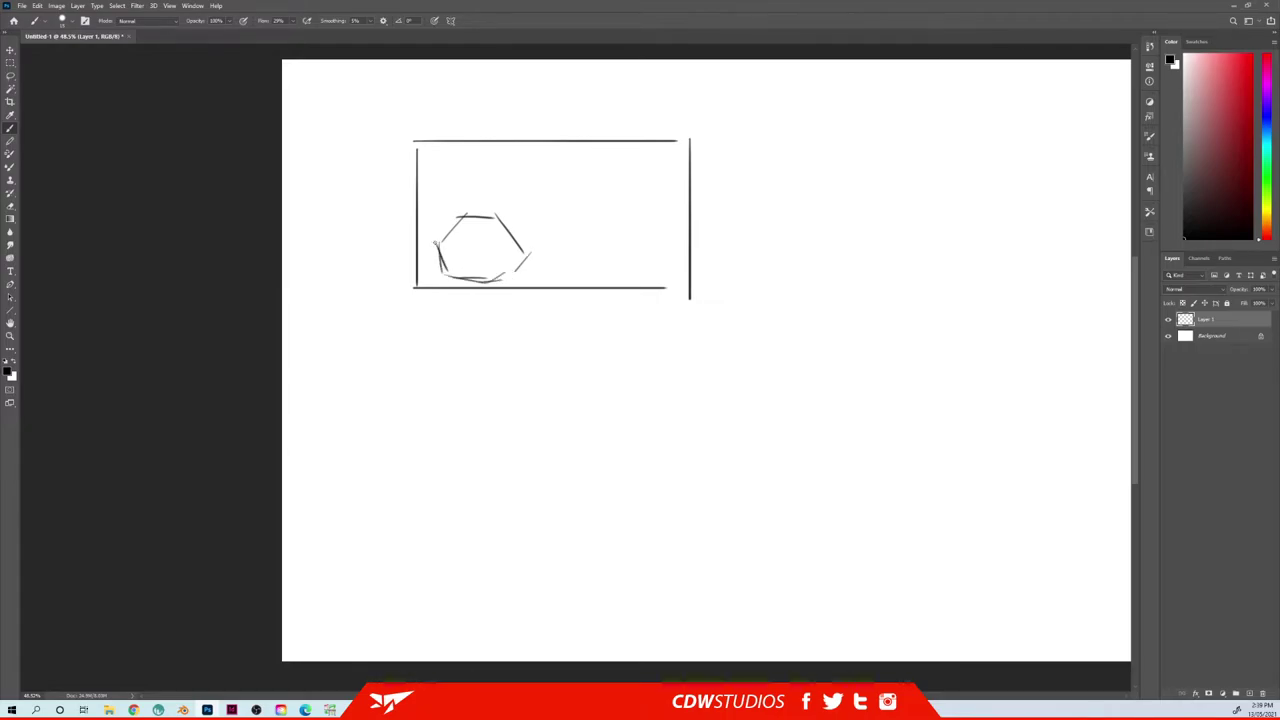
pyautogui.moveTo(448, 232)
pyautogui.mouseDown()
pyautogui.moveTo(437, 246)
pyautogui.moveTo(508, 226)
pyautogui.moveTo(524, 270)
pyautogui.mouseUp()
# - Lasso the rock outline, put it on its own layer and enlarge it past the frame's lower-left edges
pyautogui.press('l')
pyautogui.moveTo(525, 215)
pyautogui.mouseDown()
pyautogui.moveTo(428, 244)
pyautogui.moveTo(425, 282)
pyautogui.mouseUp()
pyautogui.moveTo(530, 222)
pyautogui.mouseDown()
pyautogui.moveTo(560, 194)
pyautogui.moveTo(522, 249)
pyautogui.mouseUp()
pyautogui.hotkey('ctrl', 'j')
pyautogui.hotkey('ctrl', 't')
pyautogui.press('Return')
# - Sketch the ship standing on top of the large rock and add a round crater and contour lines to the rock
pyautogui.press('b')
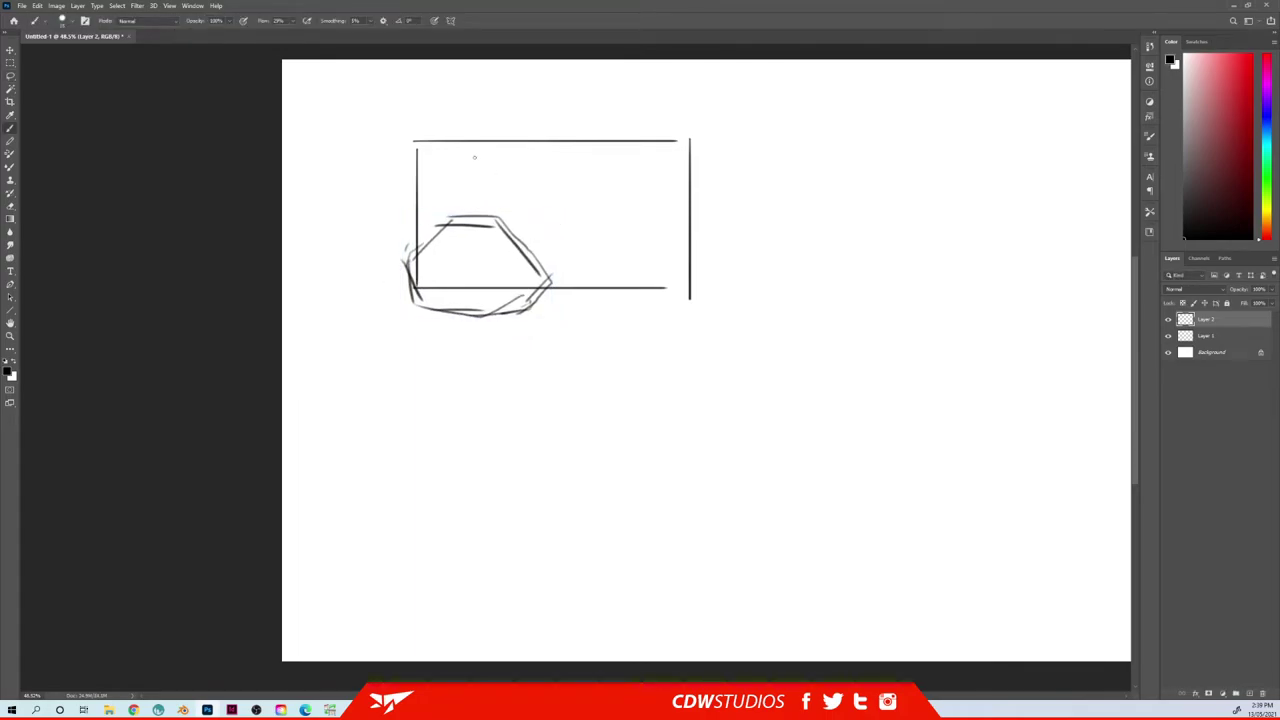
pyautogui.moveTo(466, 160)
pyautogui.mouseDown()
pyautogui.moveTo(487, 186)
pyautogui.moveTo(496, 145)
pyautogui.moveTo(496, 210)
pyautogui.mouseUp()
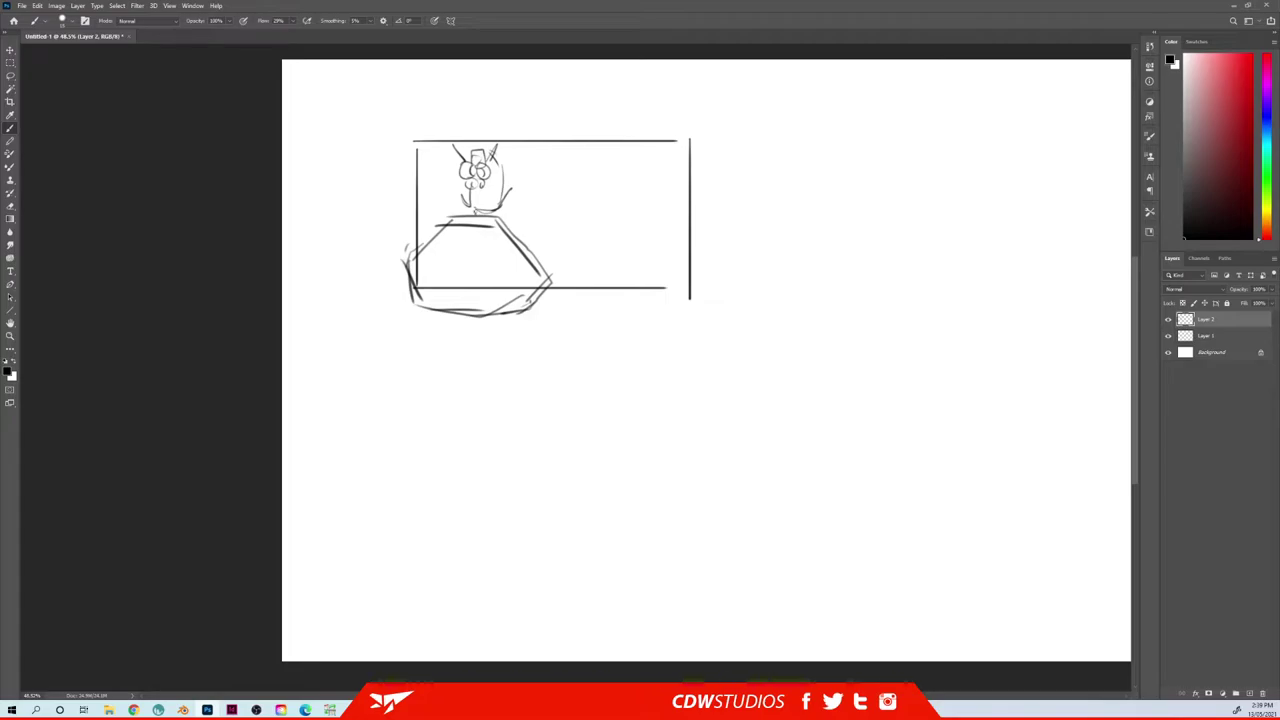
pyautogui.moveTo(485, 204); pyautogui.dragTo(512, 231)
pyautogui.moveTo(510, 222); pyautogui.dragTo(546, 282)
pyautogui.moveTo(417, 258)
pyautogui.mouseDown()
pyautogui.moveTo(452, 217)
pyautogui.moveTo(478, 262)
pyautogui.moveTo(500, 232)
pyautogui.moveTo(477, 255)
pyautogui.moveTo(455, 224)
pyautogui.mouseUp()
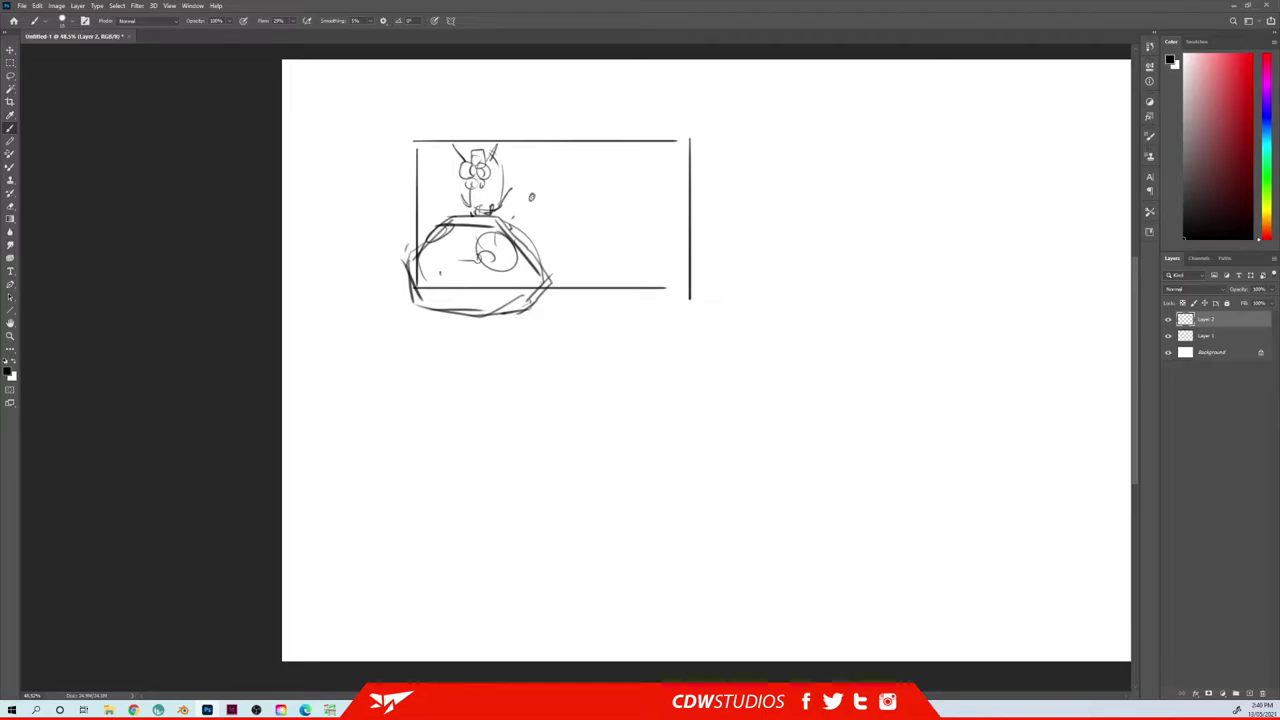
# - Sketch a small figure on the large rock's right shoulder and undo the extra stroke across the rock
pyautogui.moveTo(528, 201); pyautogui.dragTo(514, 231)
pyautogui.moveTo(509, 204)
pyautogui.mouseDown()
pyautogui.moveTo(556, 348)
pyautogui.moveTo(400, 258)
pyautogui.mouseUp()
pyautogui.hotkey('ctrl', 'z')
# - Sketch floating rocks around the frame: one cut off by the upper edge, a cratered pair at right, and two smaller ones
pyautogui.moveTo(548, 140)
pyautogui.mouseDown()
pyautogui.moveTo(551, 162)
pyautogui.moveTo(620, 160)
pyautogui.moveTo(637, 138)
pyautogui.mouseUp()
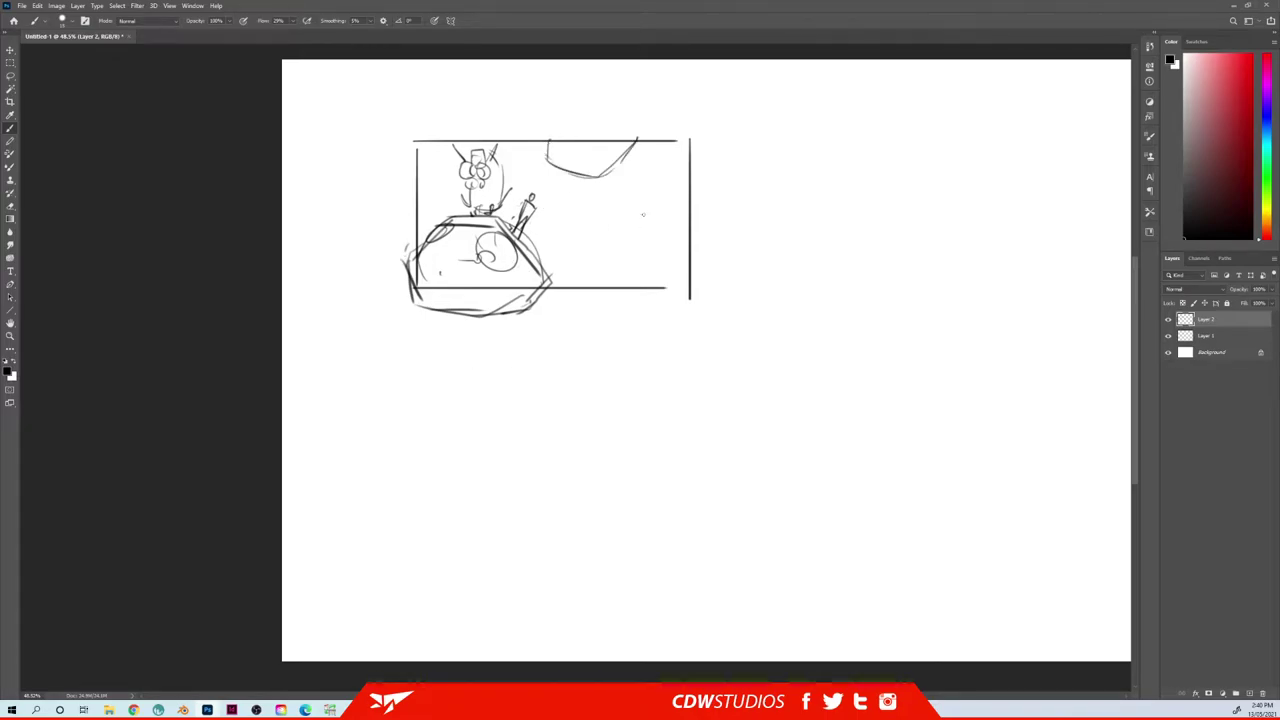
pyautogui.moveTo(643, 214); pyautogui.dragTo(645, 259)
pyautogui.moveTo(624, 216)
pyautogui.mouseDown()
pyautogui.moveTo(641, 245)
pyautogui.moveTo(615, 244)
pyautogui.moveTo(620, 256)
pyautogui.moveTo(648, 258)
pyautogui.mouseUp()
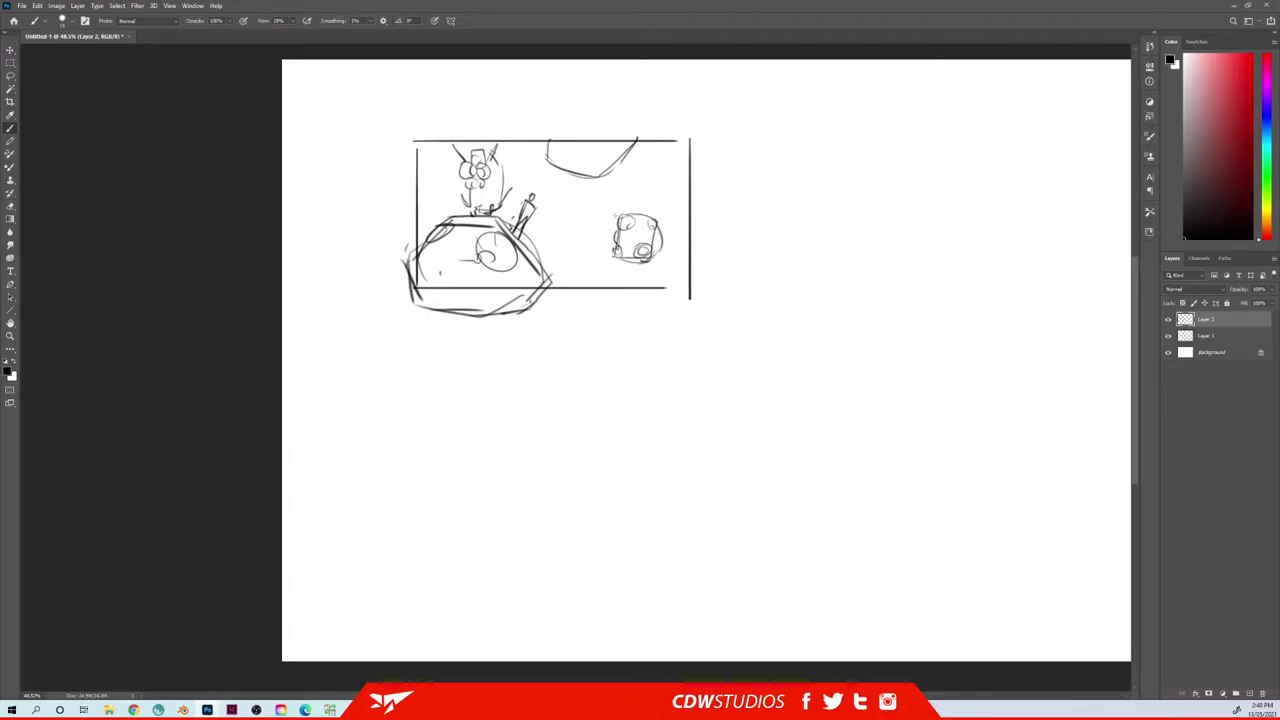
pyautogui.moveTo(614, 212); pyautogui.dragTo(592, 237)
pyautogui.moveTo(545, 184); pyautogui.dragTo(549, 183)
pyautogui.moveTo(418, 192)
pyautogui.mouseDown()
pyautogui.moveTo(452, 182)
pyautogui.moveTo(438, 194)
pyautogui.moveTo(424, 176)
pyautogui.mouseUp()
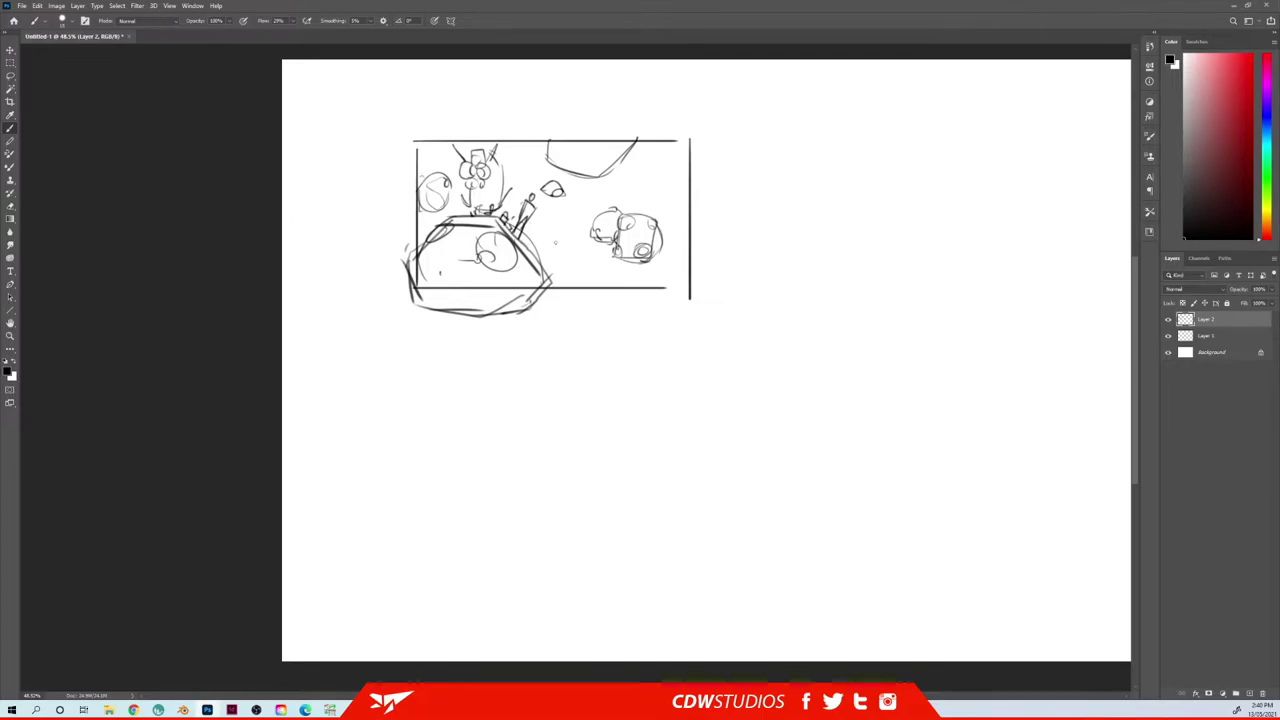
# - Fill the frame's lower-right corner with a dark hatched foreground shape
pyautogui.moveTo(688, 232)
pyautogui.mouseDown()
pyautogui.moveTo(614, 292)
pyautogui.moveTo(636, 290)
pyautogui.mouseUp()
pyautogui.moveTo(688, 256); pyautogui.dragTo(652, 290)
pyautogui.moveTo(688, 230)
pyautogui.mouseDown()
pyautogui.moveTo(684, 286)
pyautogui.moveTo(626, 296)
pyautogui.mouseUp()
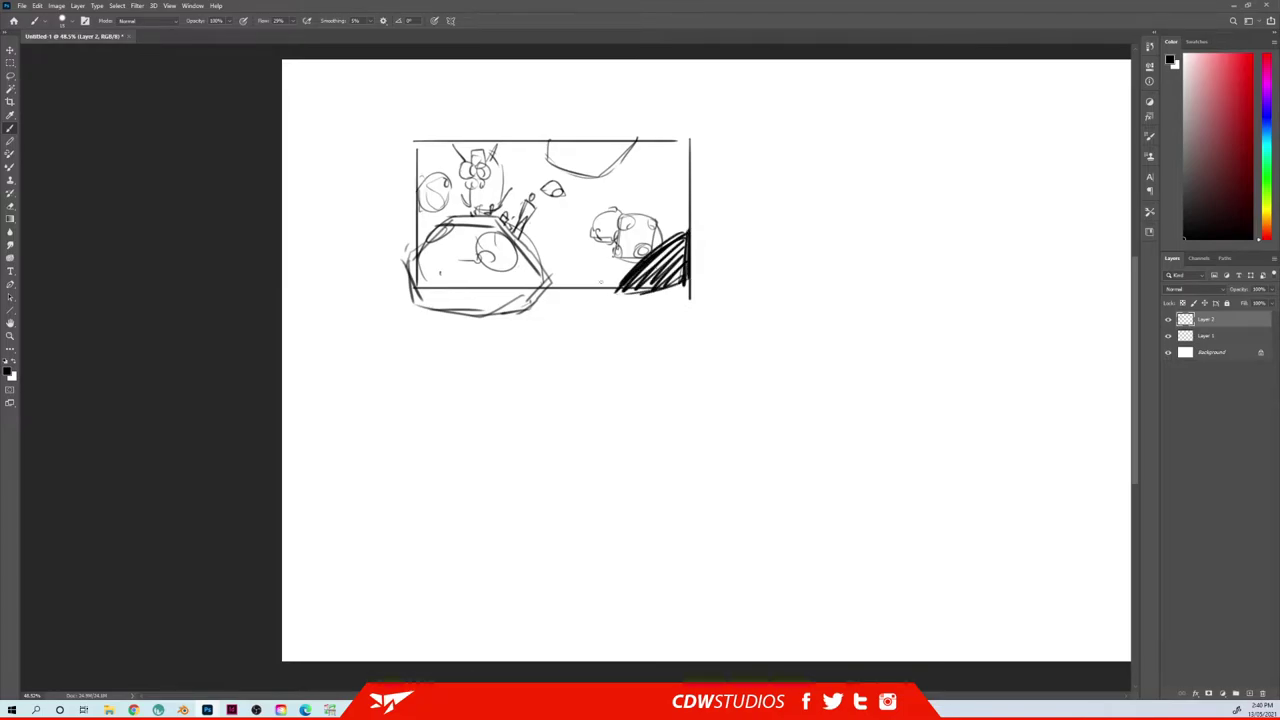
# - Add sweeping background lines, a small dark craft above the right-hand rocks and a crater on the upper rock
pyautogui.moveTo(614, 190); pyautogui.dragTo(660, 182)
pyautogui.moveTo(584, 203)
pyautogui.mouseDown()
pyautogui.moveTo(600, 211)
pyautogui.moveTo(542, 261)
pyautogui.moveTo(591, 262)
pyautogui.mouseUp()
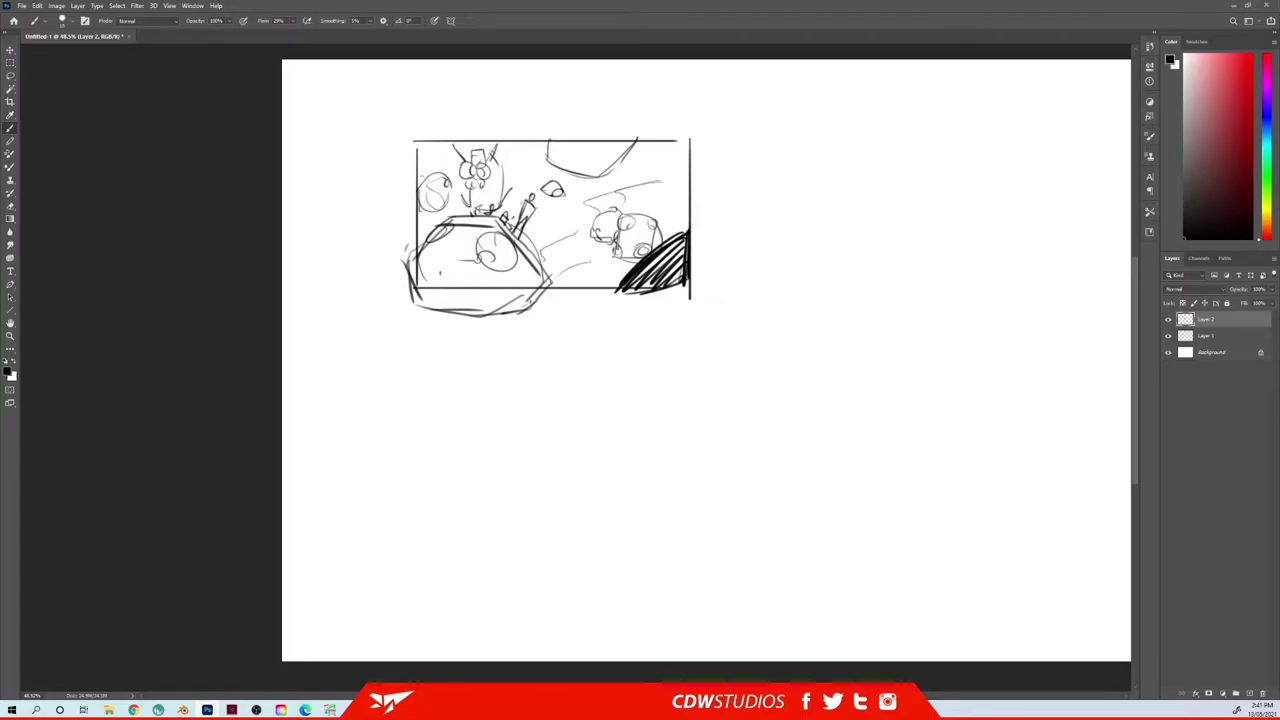
pyautogui.moveTo(512, 145); pyautogui.dragTo(546, 152)
pyautogui.moveTo(638, 183); pyautogui.dragTo(660, 162)
pyautogui.moveTo(594, 224); pyautogui.dragTo(619, 207)
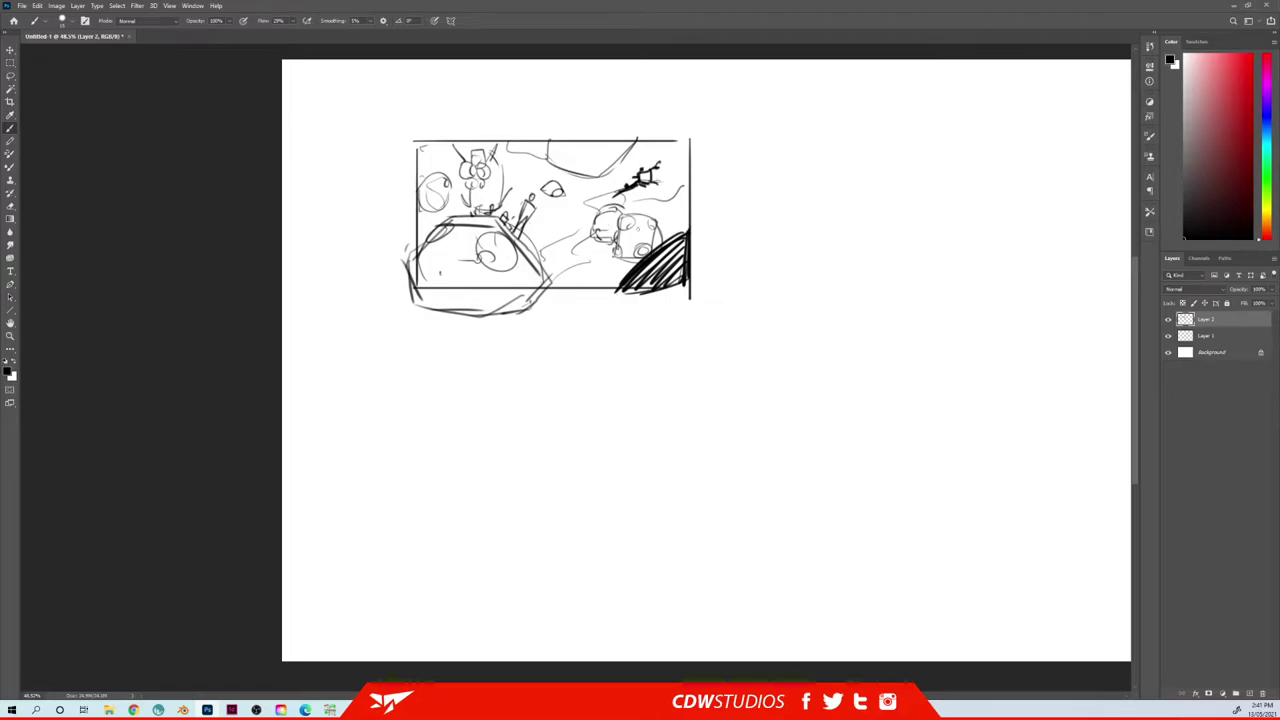
pyautogui.moveTo(603, 155)
pyautogui.mouseDown()
pyautogui.moveTo(605, 175)
pyautogui.moveTo(609, 158)
pyautogui.mouseUp()
pyautogui.moveTo(571, 229); pyautogui.dragTo(470, 236)
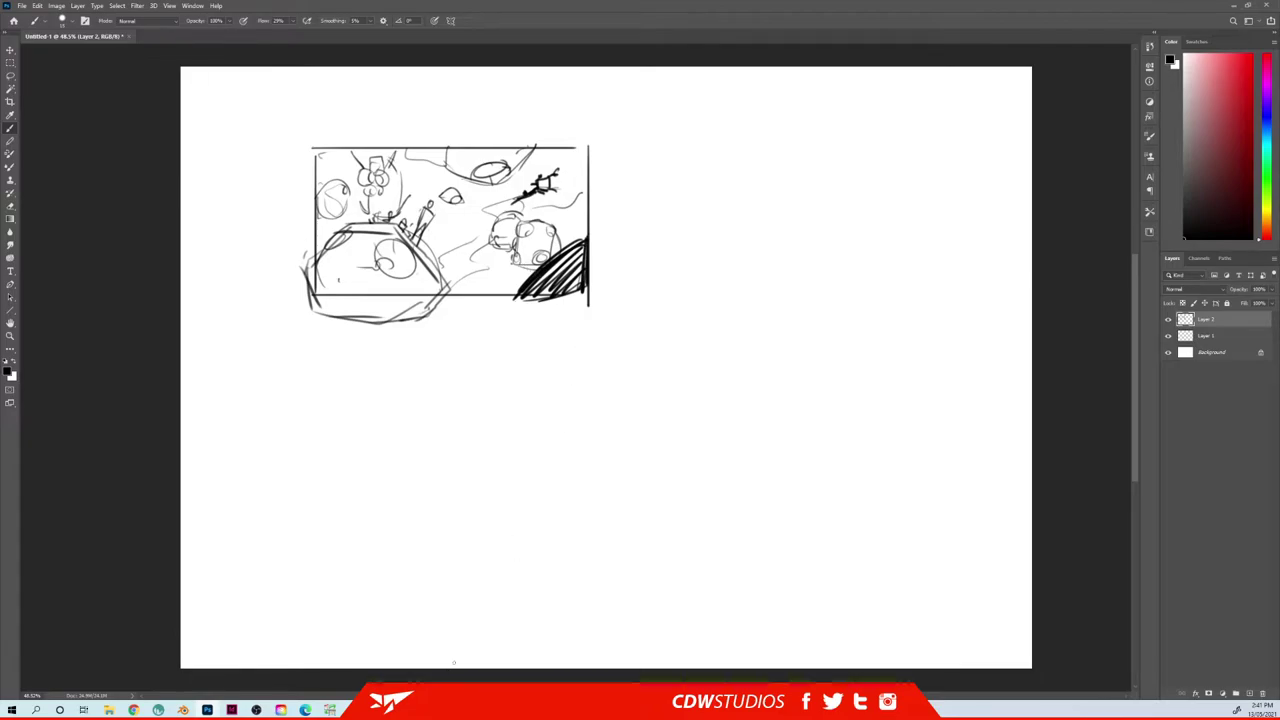
# - Switch back to the Blender scene with the pasted ship and delete the camera and the light
pyautogui.moveTo(630, 708)
pyautogui.click(710, 662)
pyautogui.moveTo(428, 430); pyautogui.dragTo(463, 402, button='middle')
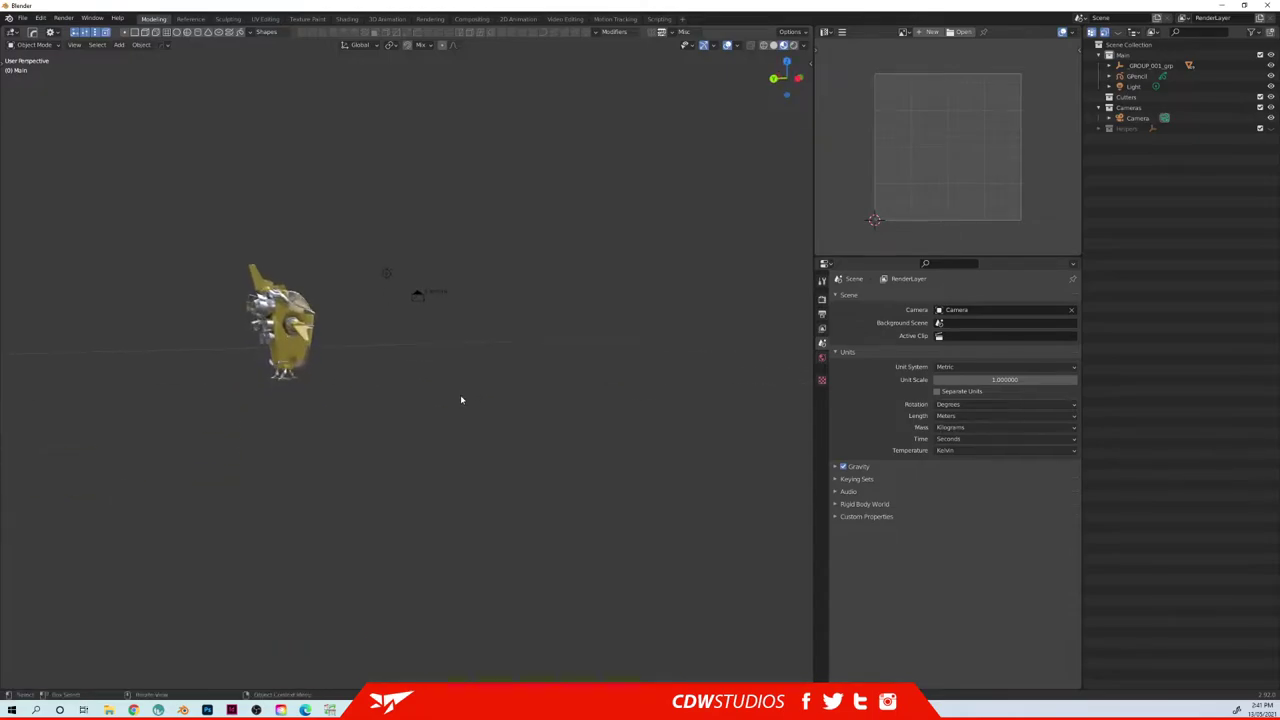
pyautogui.click(418, 296)
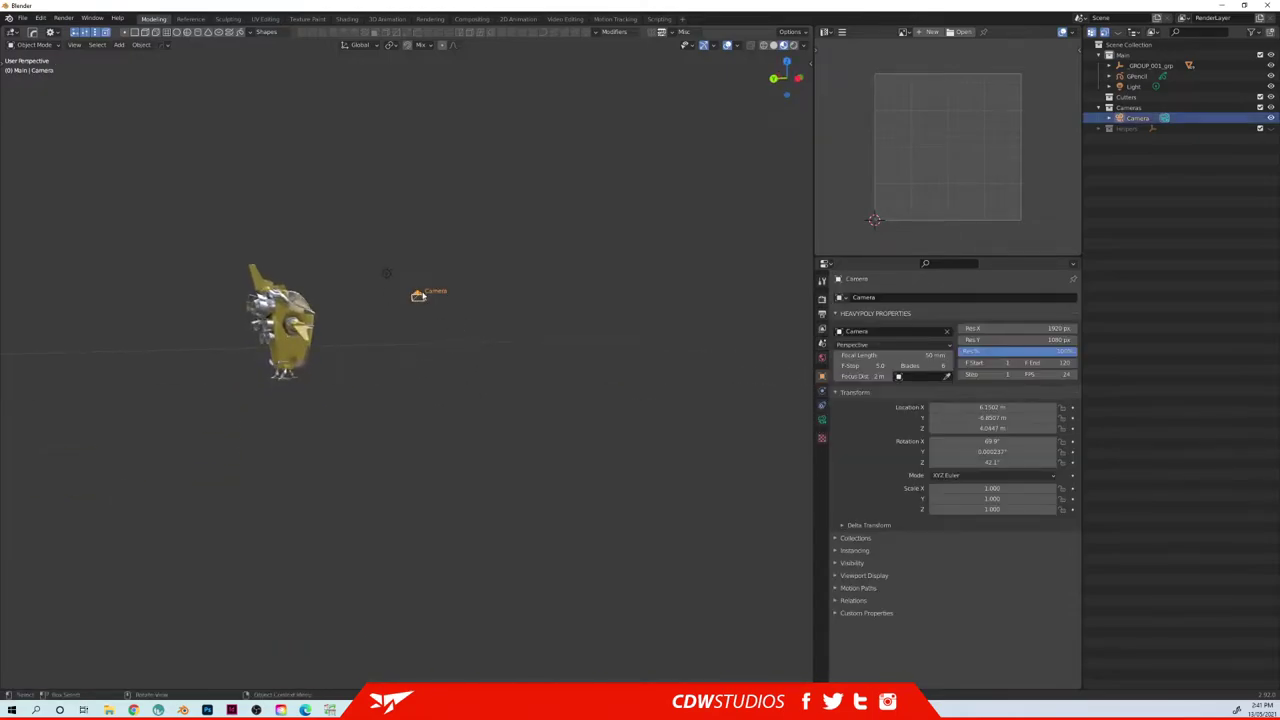
pyautogui.press('Delete')
pyautogui.click(389, 279)
pyautogui.press('Delete')
# - Search the add-ons for landsc, enable the A.N.T. Landscape add-on and save the preferences
pyautogui.keyDown('shift'); pyautogui.moveTo(386, 322); pyautogui.dragTo(441, 387, button='middle'); pyautogui.keyUp('shift')
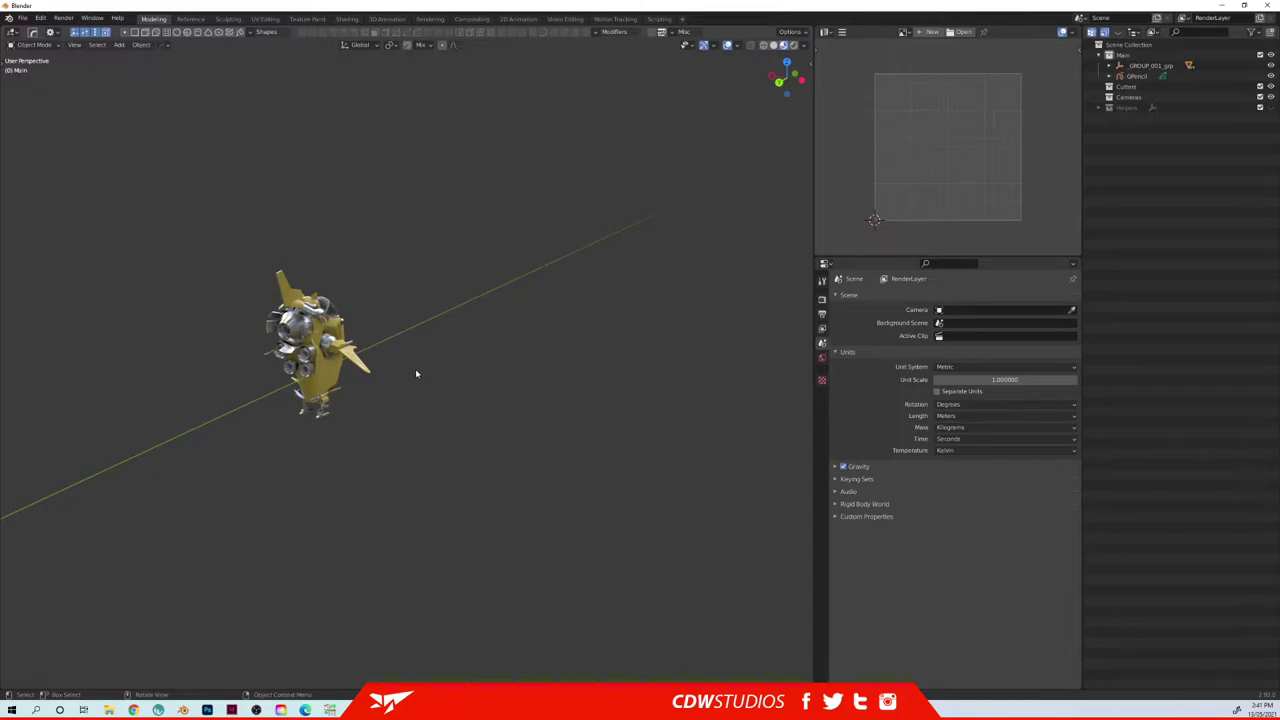
pyautogui.moveTo(395, 307); pyautogui.dragTo(401, 369, button='middle')
pyautogui.hotkey('shift', 'a')
pyautogui.moveTo(438, 340)
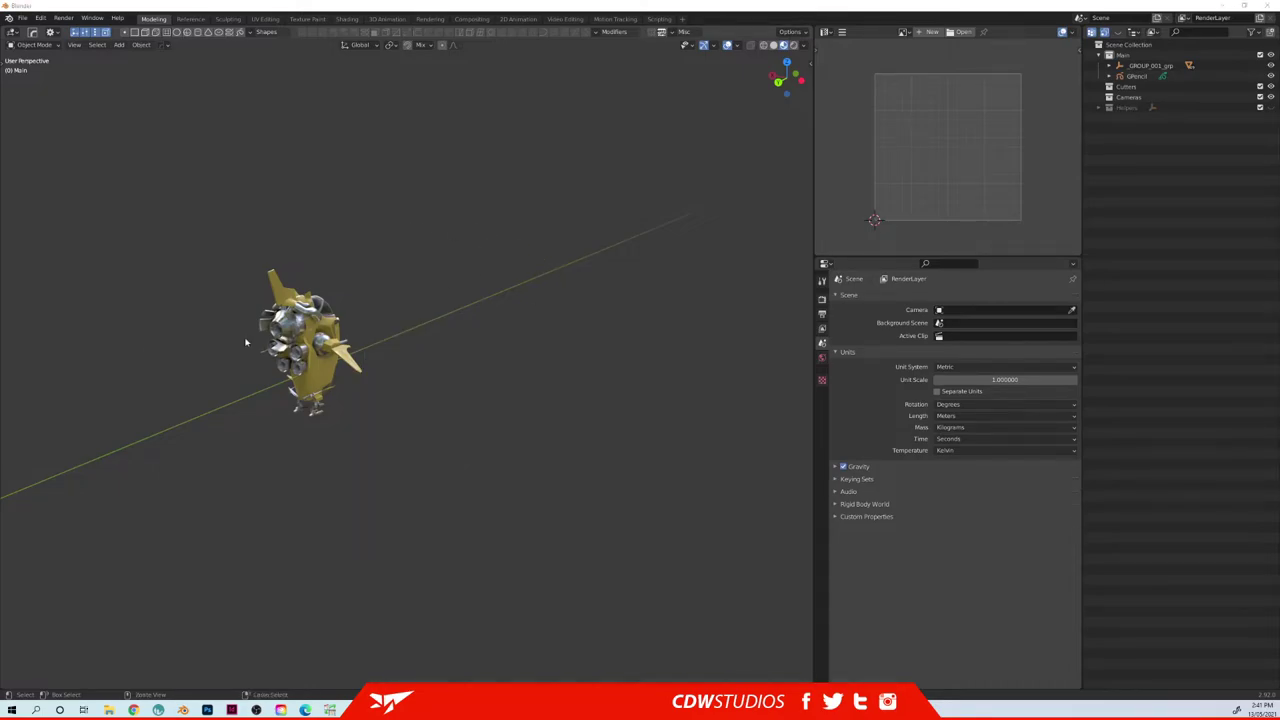
pyautogui.click(40, 182)
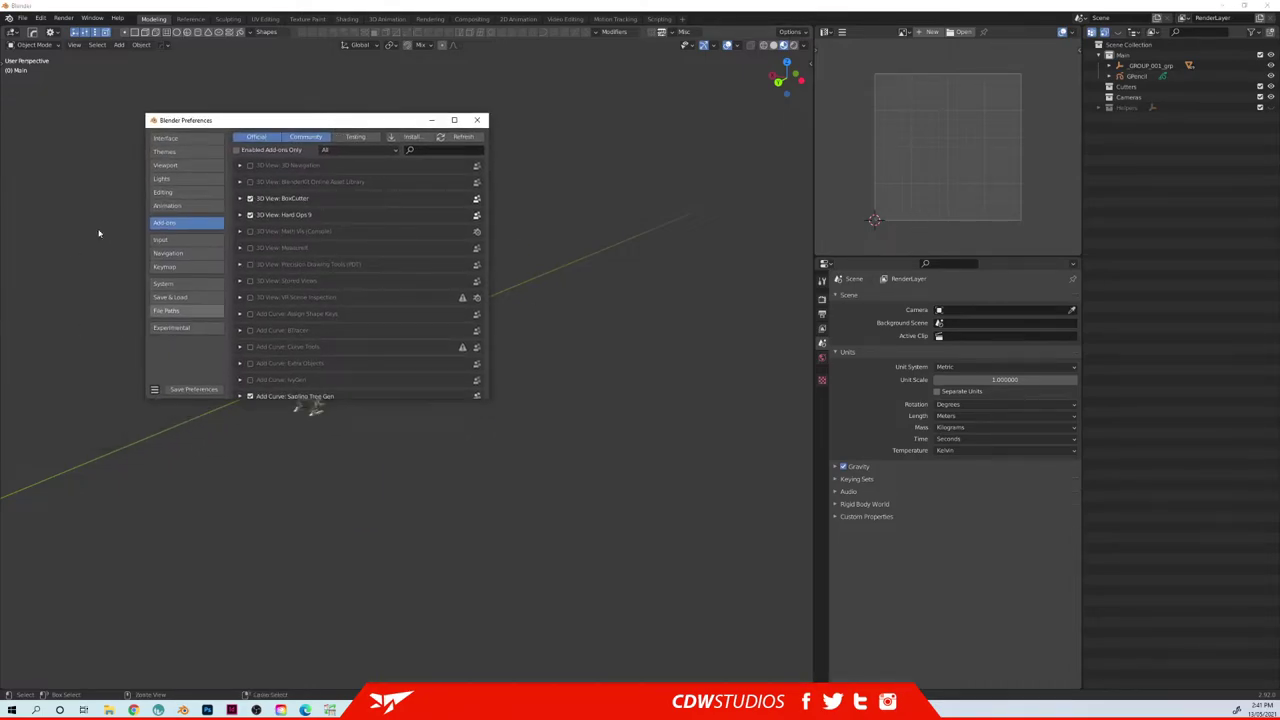
pyautogui.click(440, 149)
pyautogui.write('landsc')
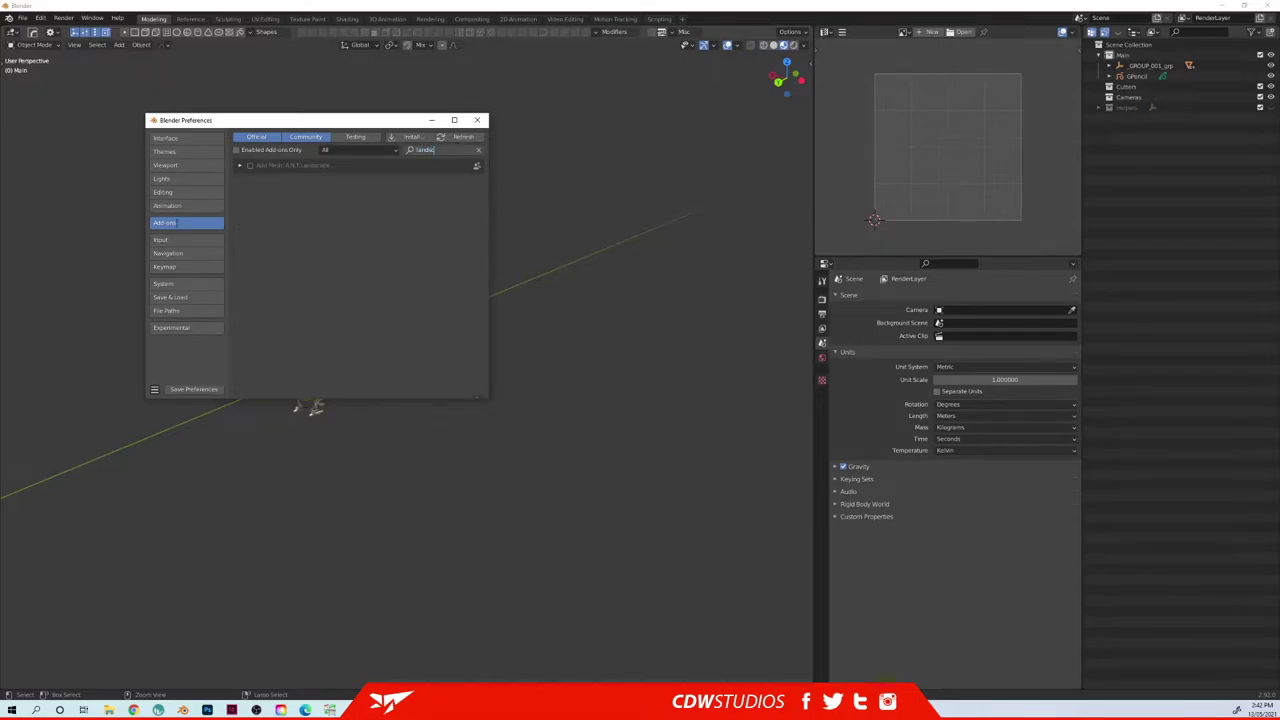
pyautogui.click(250, 165)
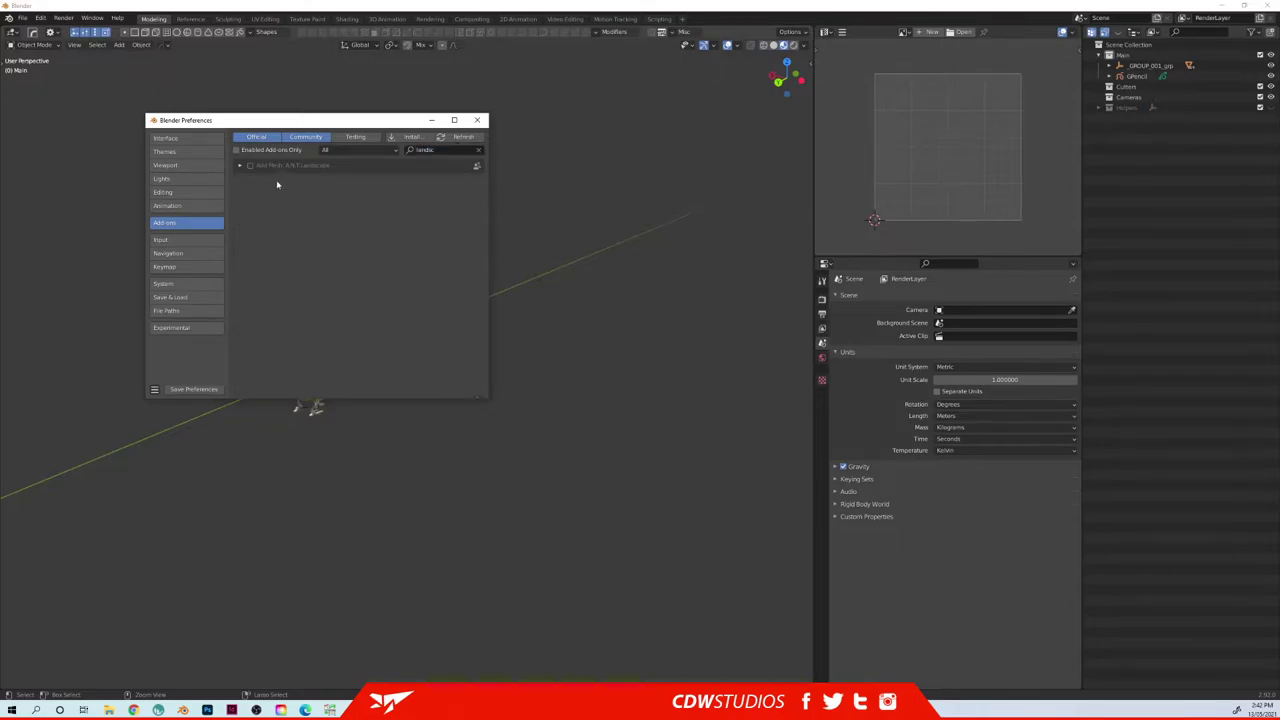
pyautogui.click(193, 389)
pyautogui.click(478, 121)
# - Add a landscape mesh at the world origin and view it up close
pyautogui.hotkey('shift', 'a')
pyautogui.moveTo(490, 291)
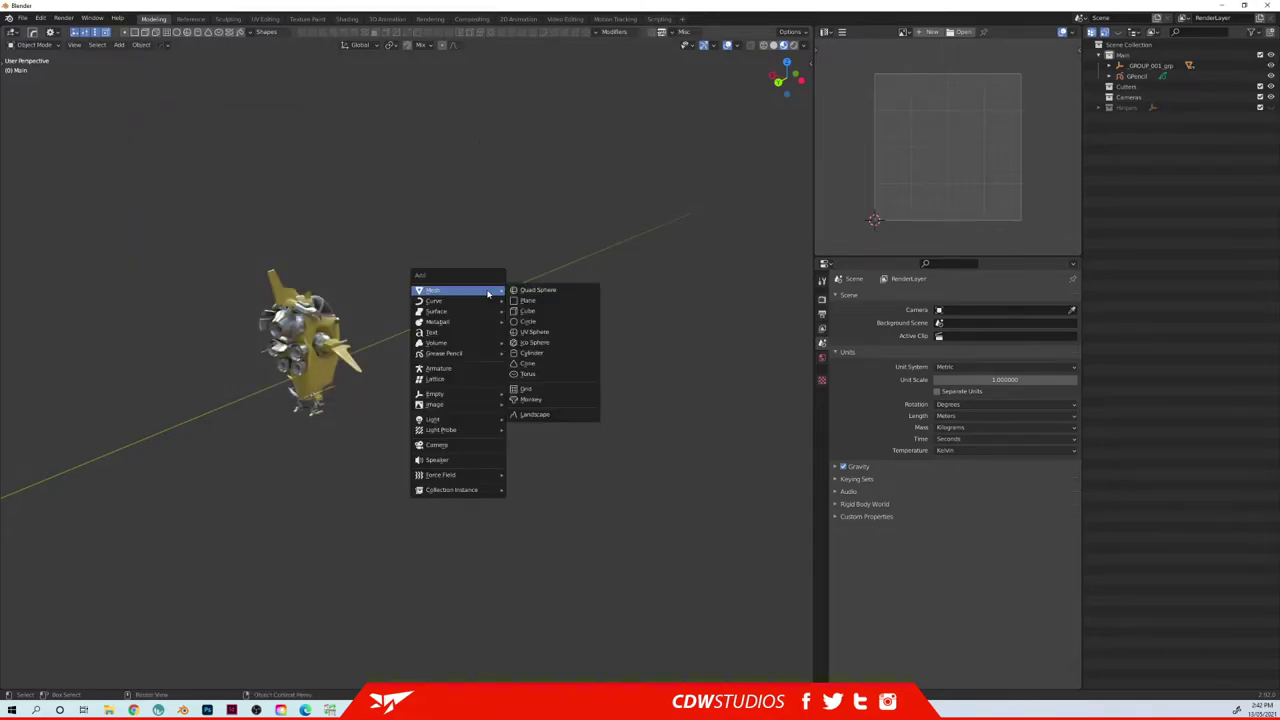
pyautogui.click(521, 415)
pyautogui.scroll(5, 451, 334)
pyautogui.keyDown('shift'); pyautogui.moveTo(477, 274); pyautogui.dragTo(346, 357, button='middle'); pyautogui.keyUp('shift')
pyautogui.scroll(7, 410, 364)
pyautogui.moveTo(424, 367); pyautogui.dragTo(436, 326, button='middle')
pyautogui.hotkey('alt', 'shift', 'w')
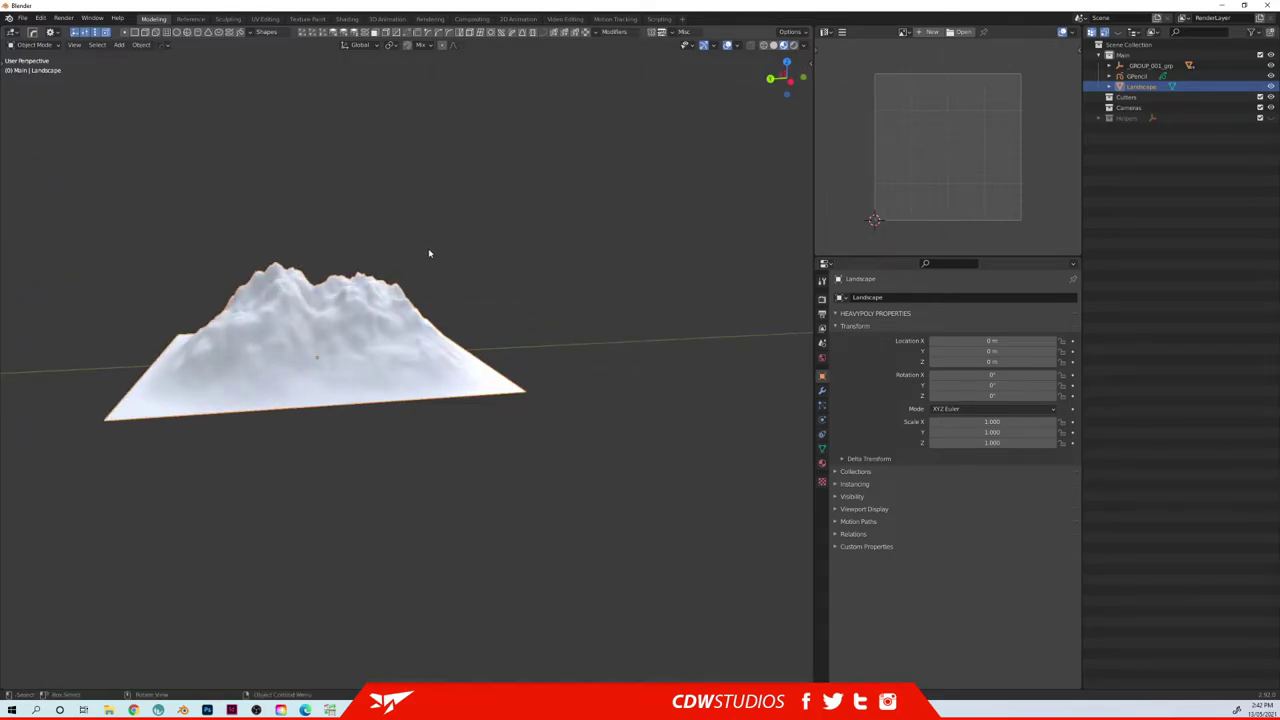
pyautogui.moveTo(463, 282)
pyautogui.mouseDown(button='middle')
pyautogui.moveTo(451, 271)
pyautogui.moveTo(469, 269)
pyautogui.mouseUp(button='middle')
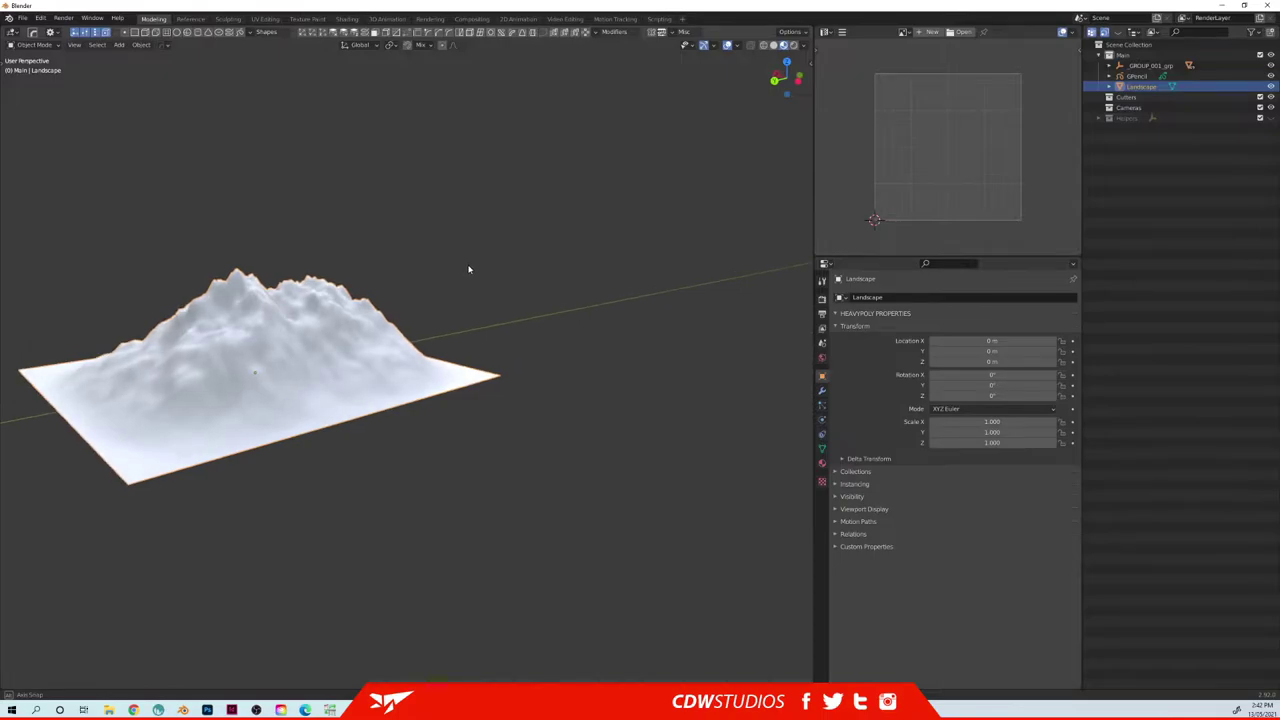
# - Delete the landscape mesh from the scene
pyautogui.hotkey('shift', 'space')
pyautogui.click(440, 249)
pyautogui.moveTo(359, 305); pyautogui.dragTo(340, 301, button='middle')
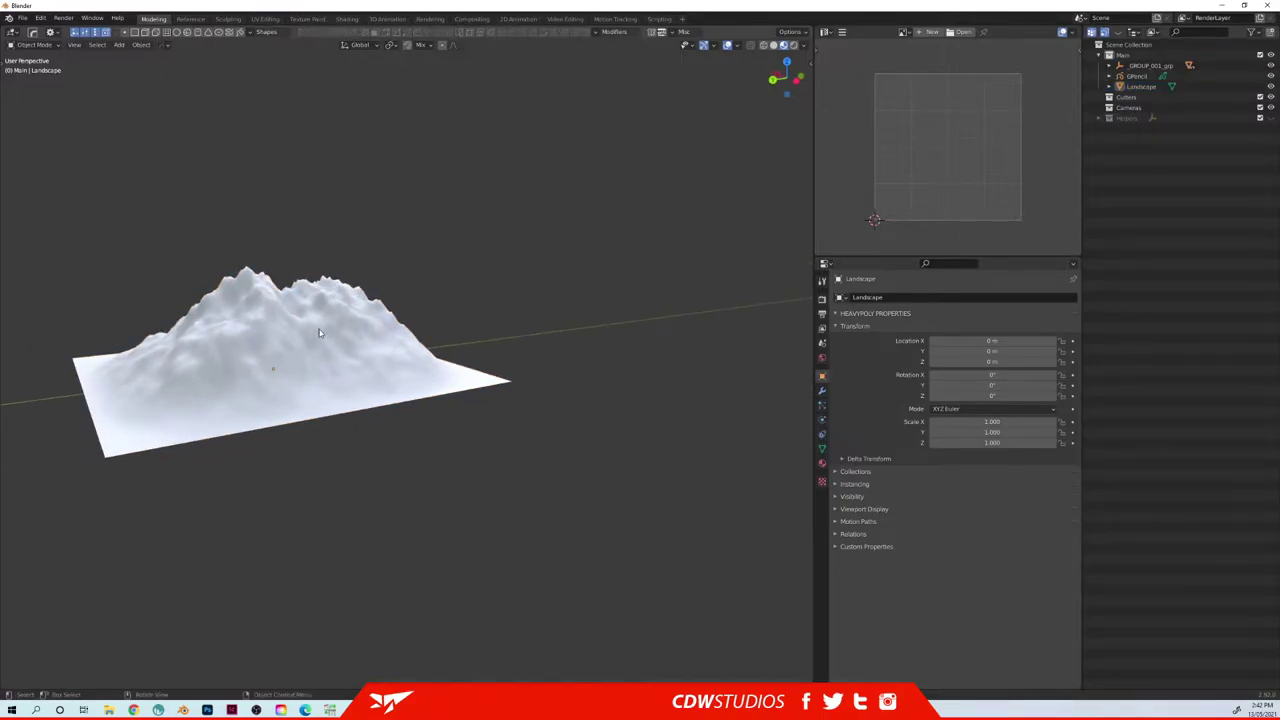
pyautogui.click(295, 285)
pyautogui.press('Delete')
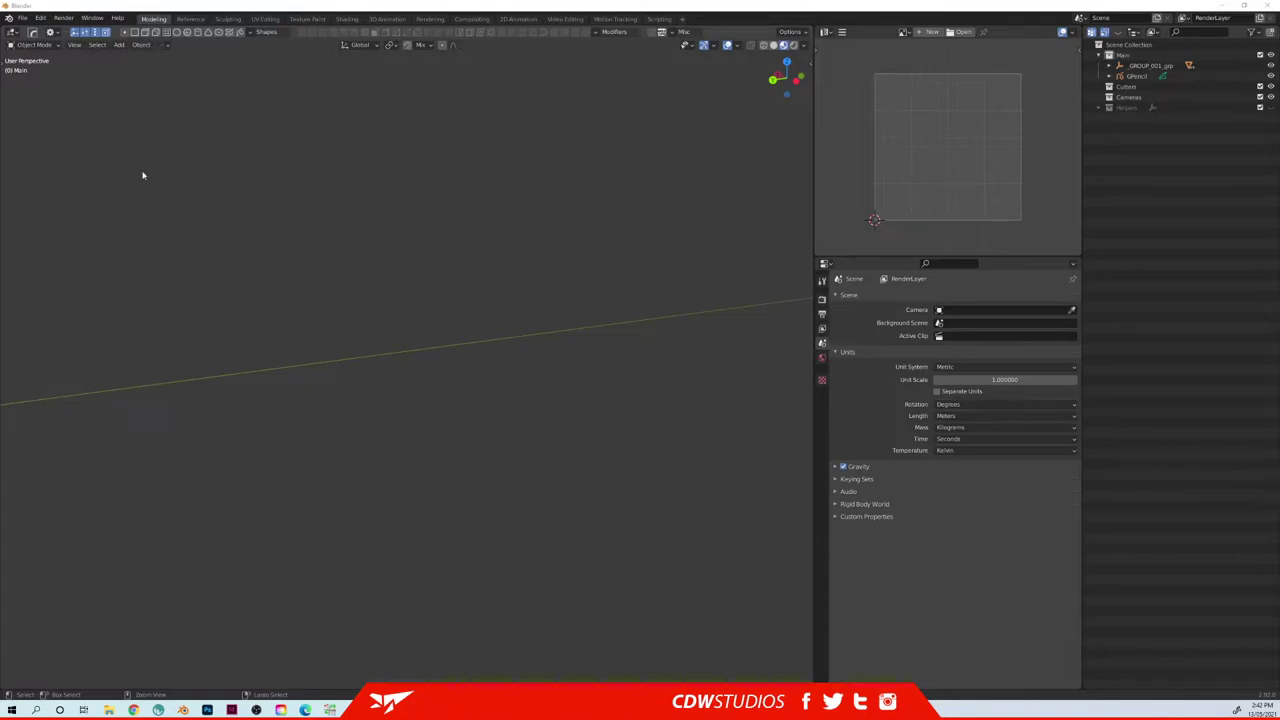
# - Find the Redo Last entry under Window in the keymap preferences, assign it Ctrl+Alt+3 and save the preferences
pyautogui.moveTo(0, 40); pyautogui.dragTo(340, 146)
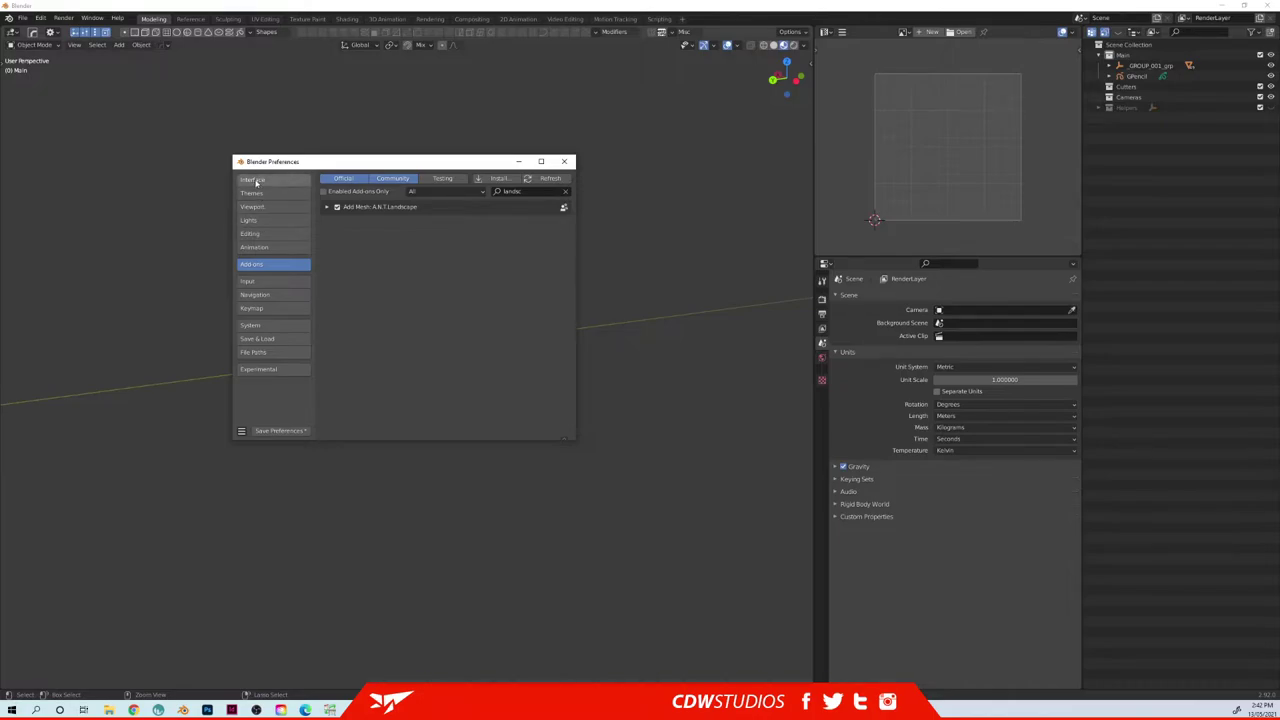
pyautogui.click(266, 310)
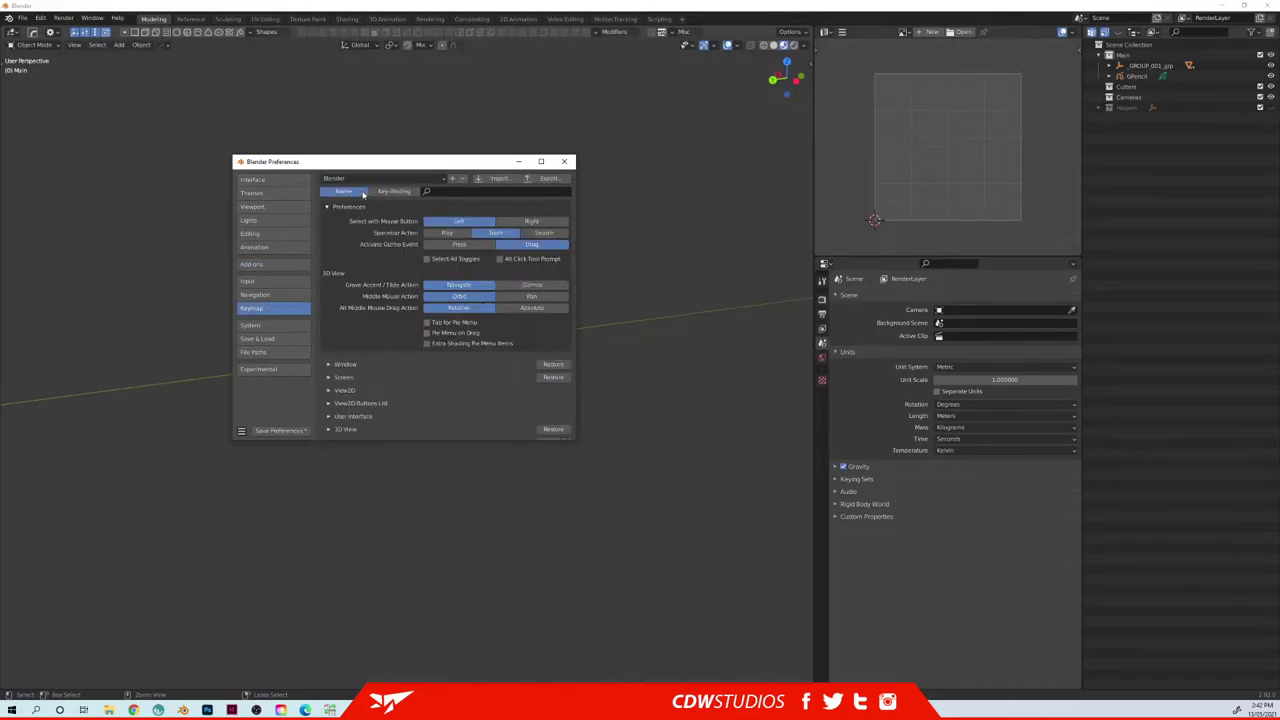
pyautogui.click(460, 186)
pyautogui.write('last')
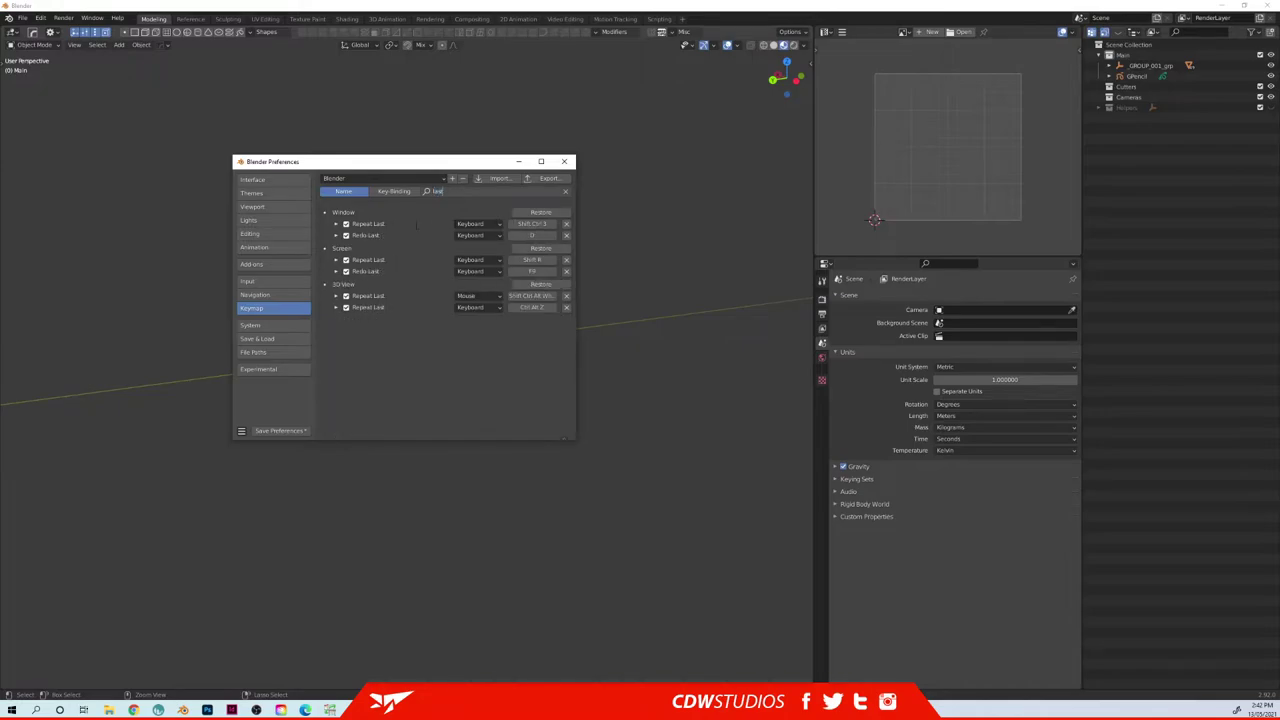
pyautogui.click(531, 236)
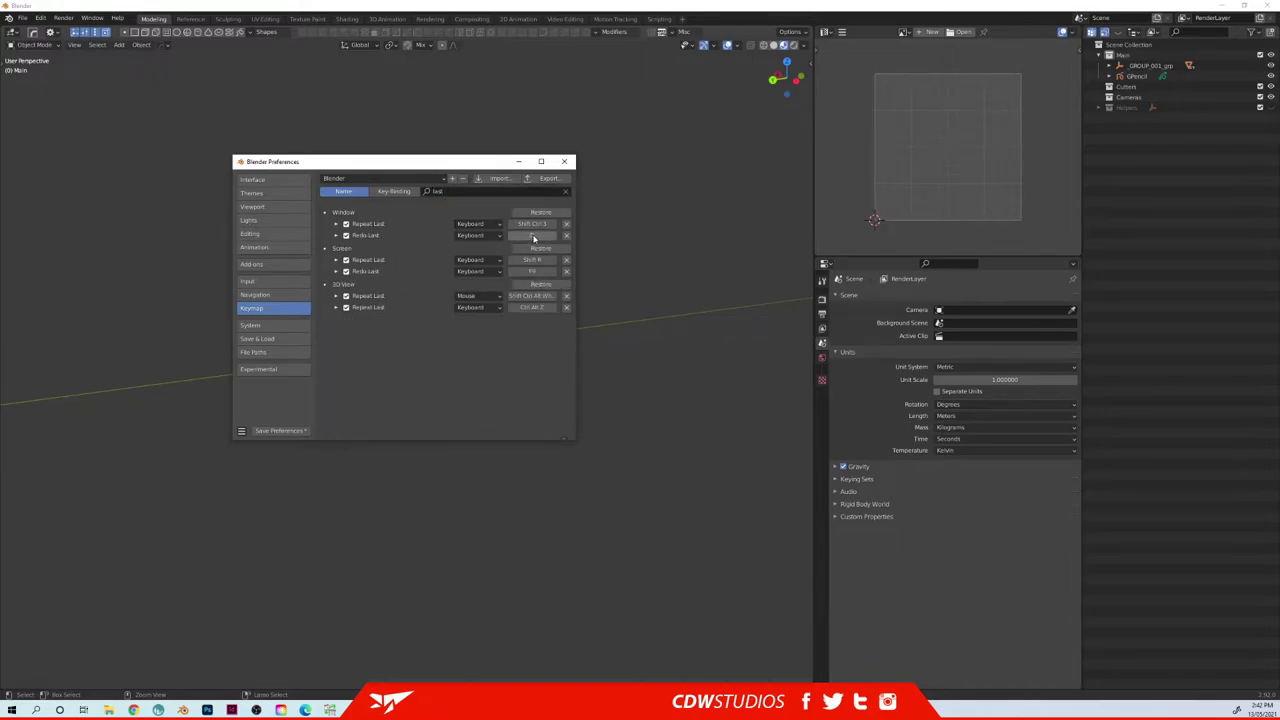
pyautogui.click(545, 237)
pyautogui.hotkey('ctrl', 'alt', '3')
pyautogui.click(300, 431)
pyautogui.click(565, 161)
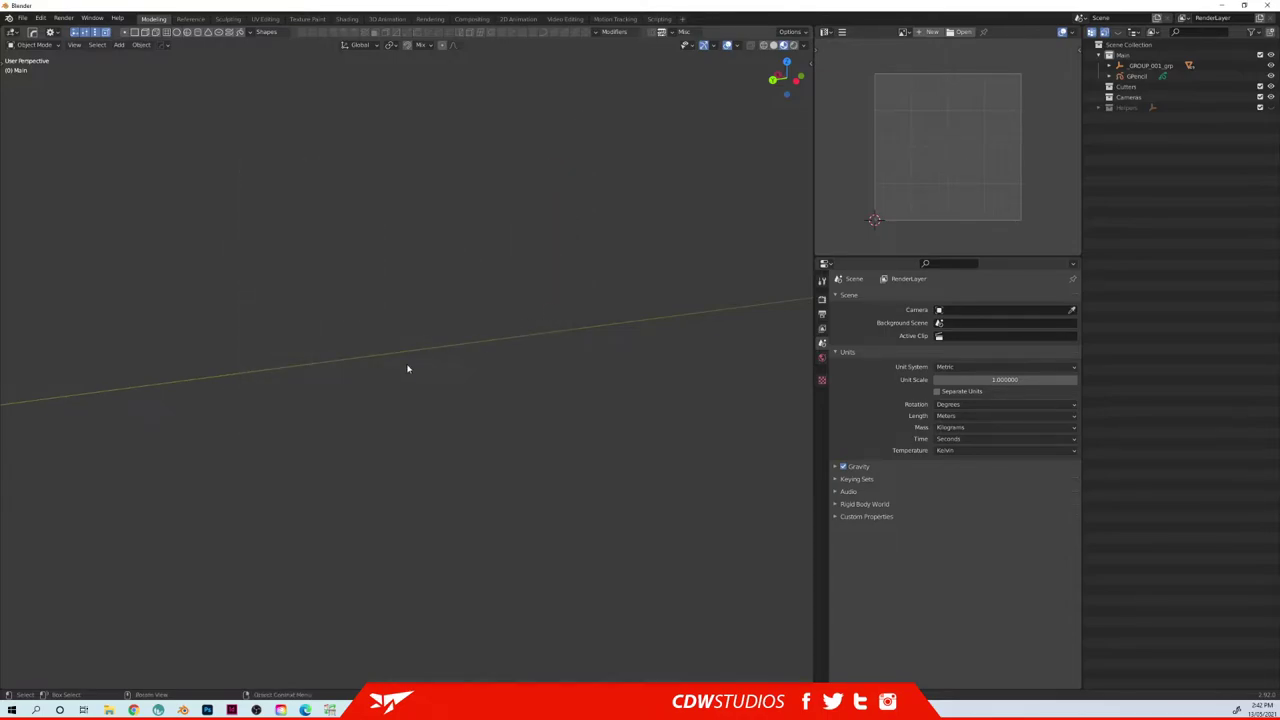
# - Add a new landscape mesh at the world origin and look through its generation settings
pyautogui.hotkey('shift', 'a')
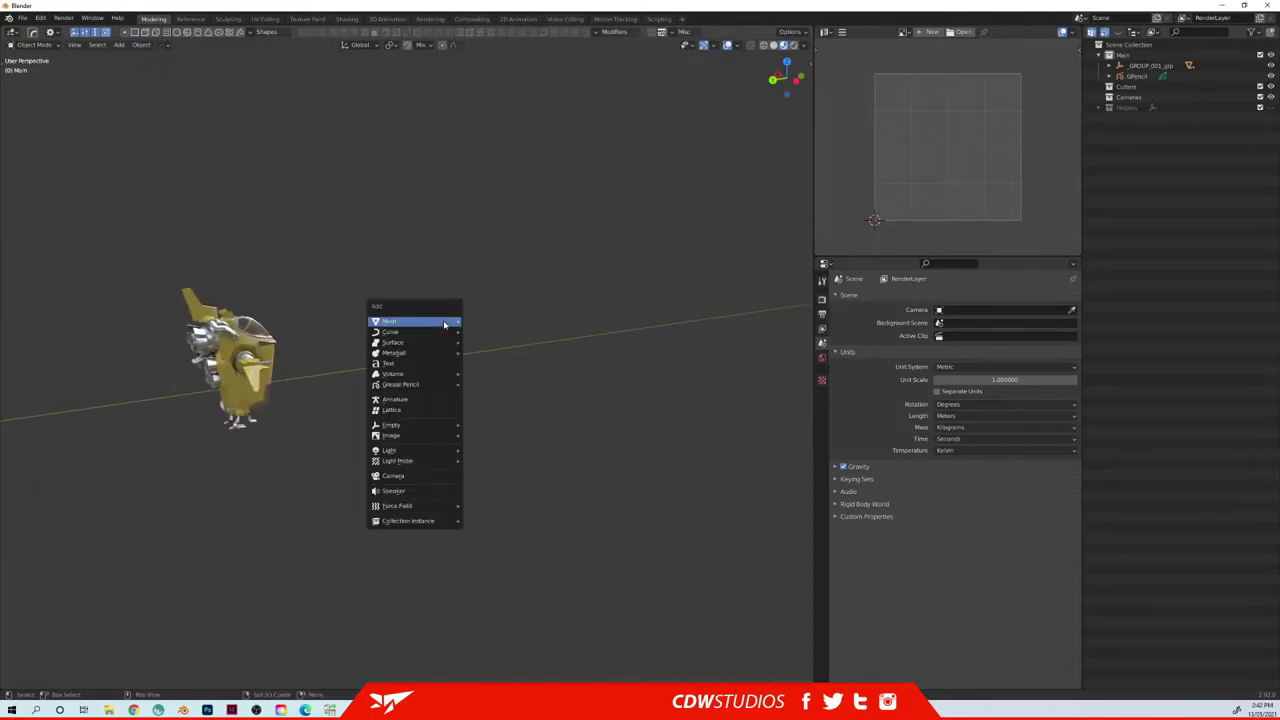
pyautogui.moveTo(445, 324)
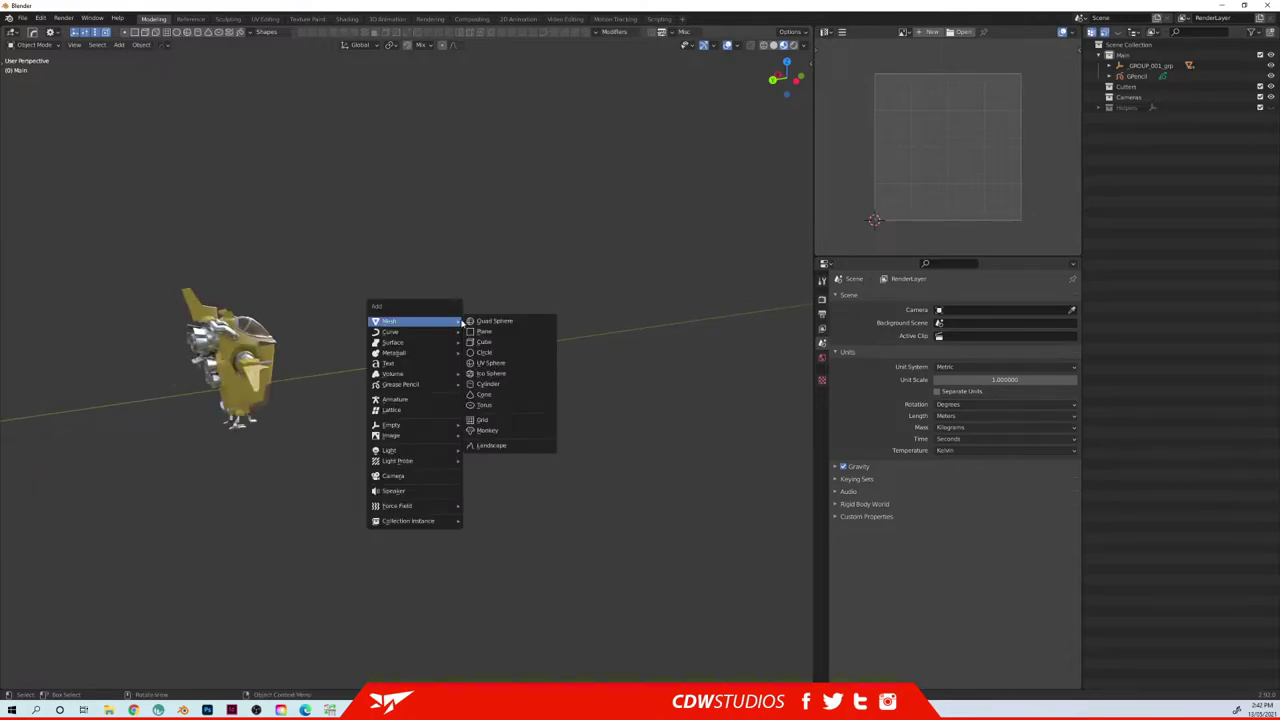
pyautogui.click(500, 448)
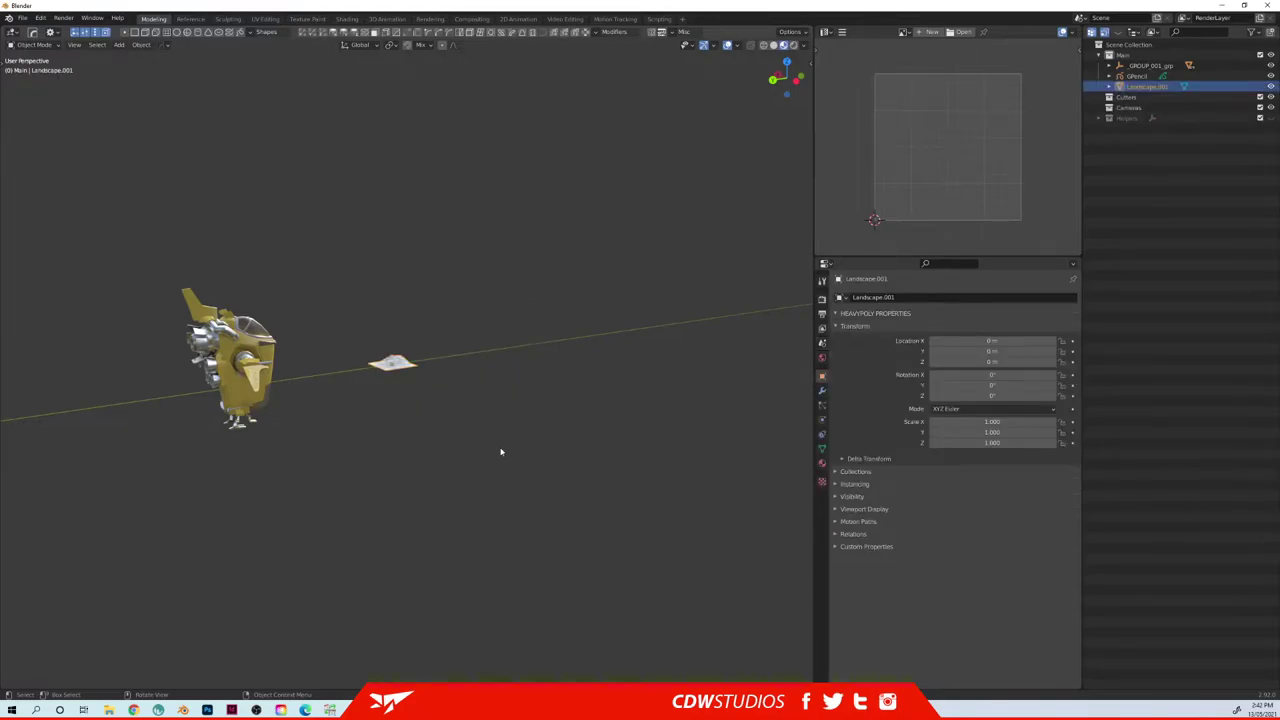
pyautogui.press('F9')
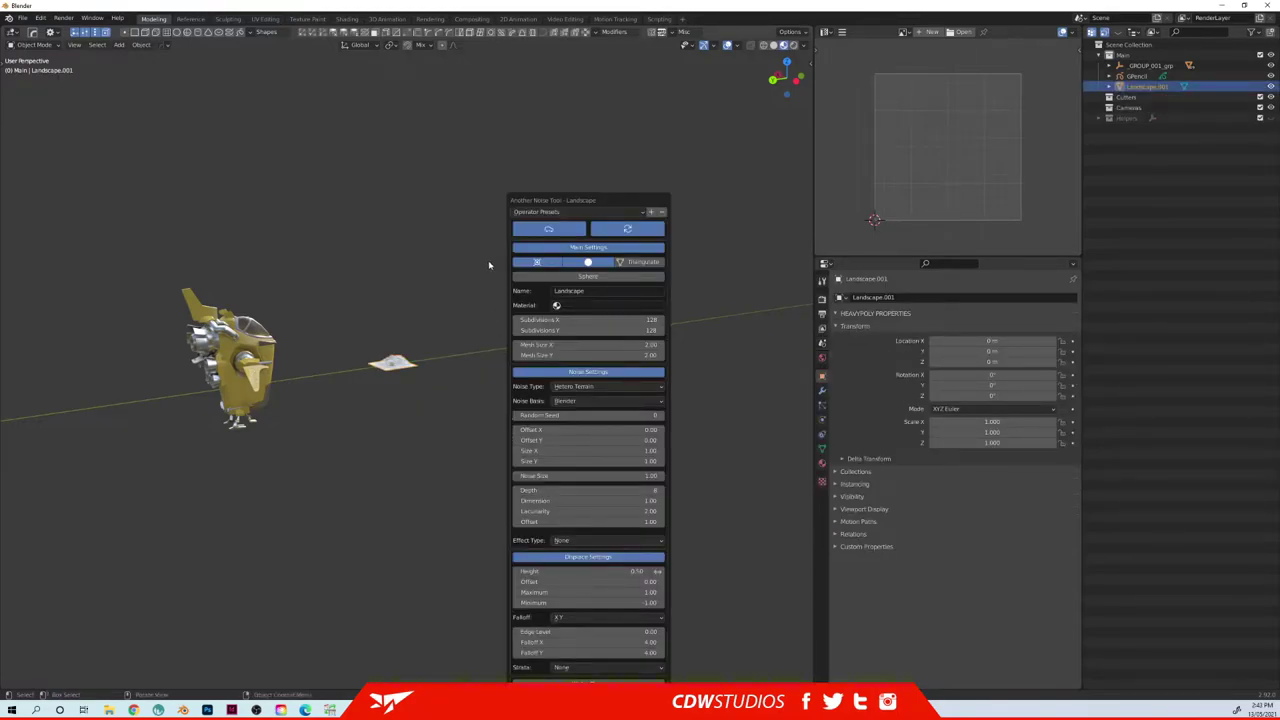
pyautogui.scroll(4, 468, 297)
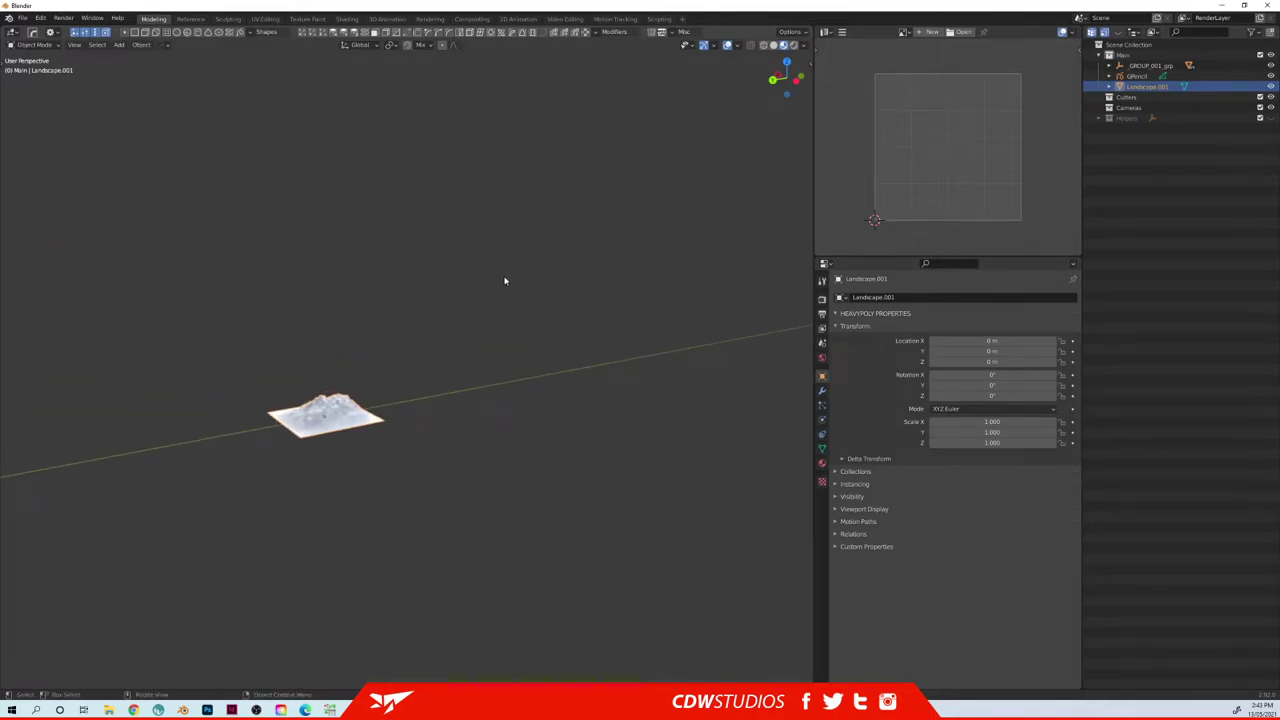
pyautogui.press('F9')
pyautogui.moveTo(637, 204); pyautogui.dragTo(624, 95)
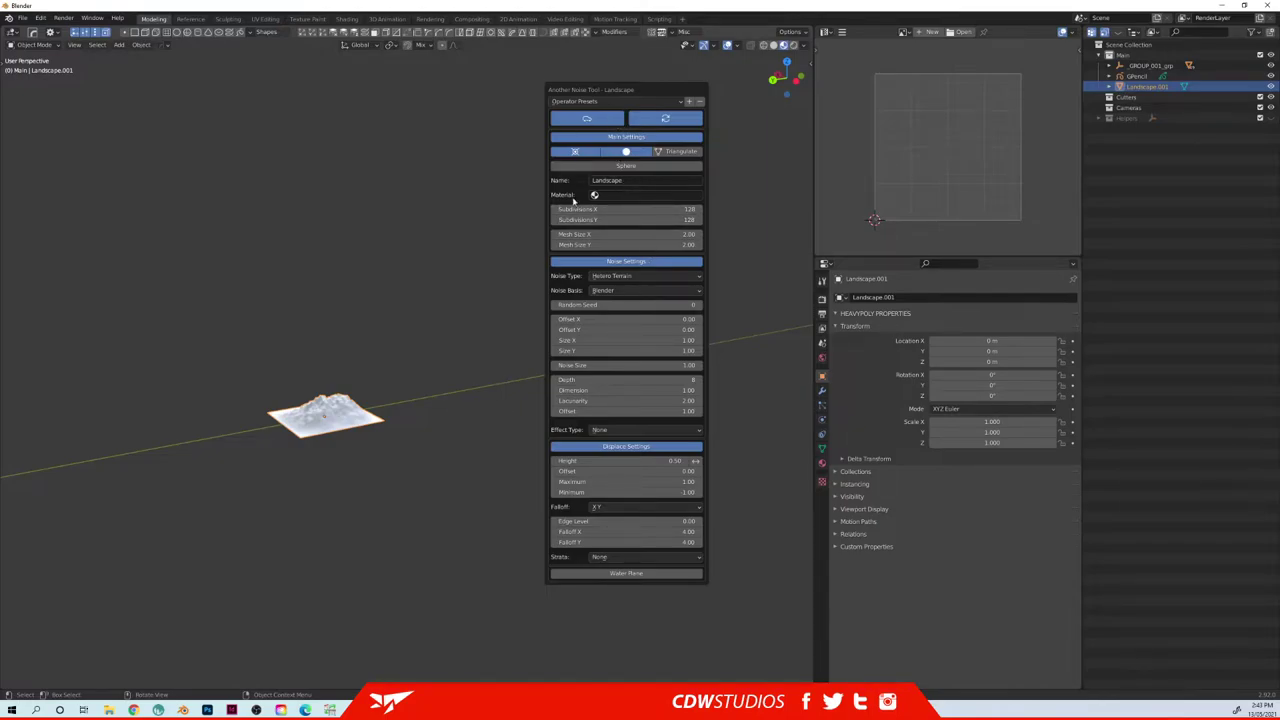
pyautogui.press('Escape')
# - Try the Cauliflower Hills preset and the Crystalline preset on the landscape mesh
pyautogui.press('F9')
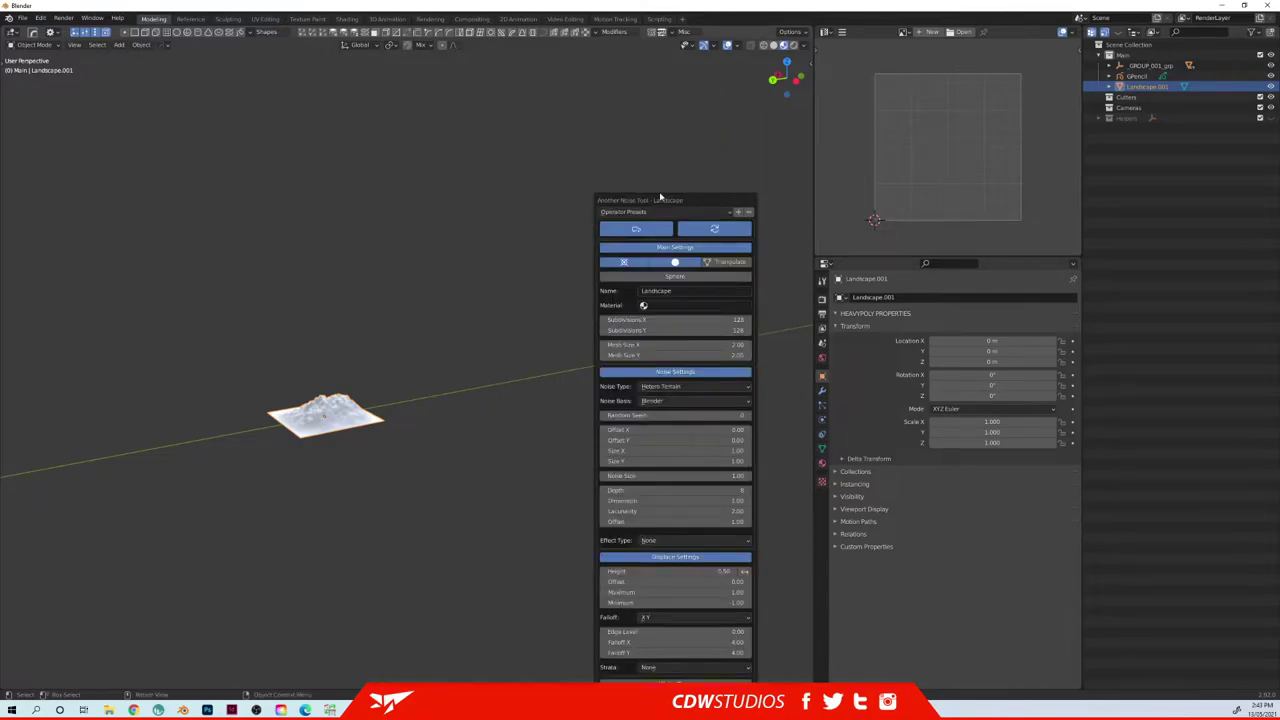
pyautogui.click(627, 114)
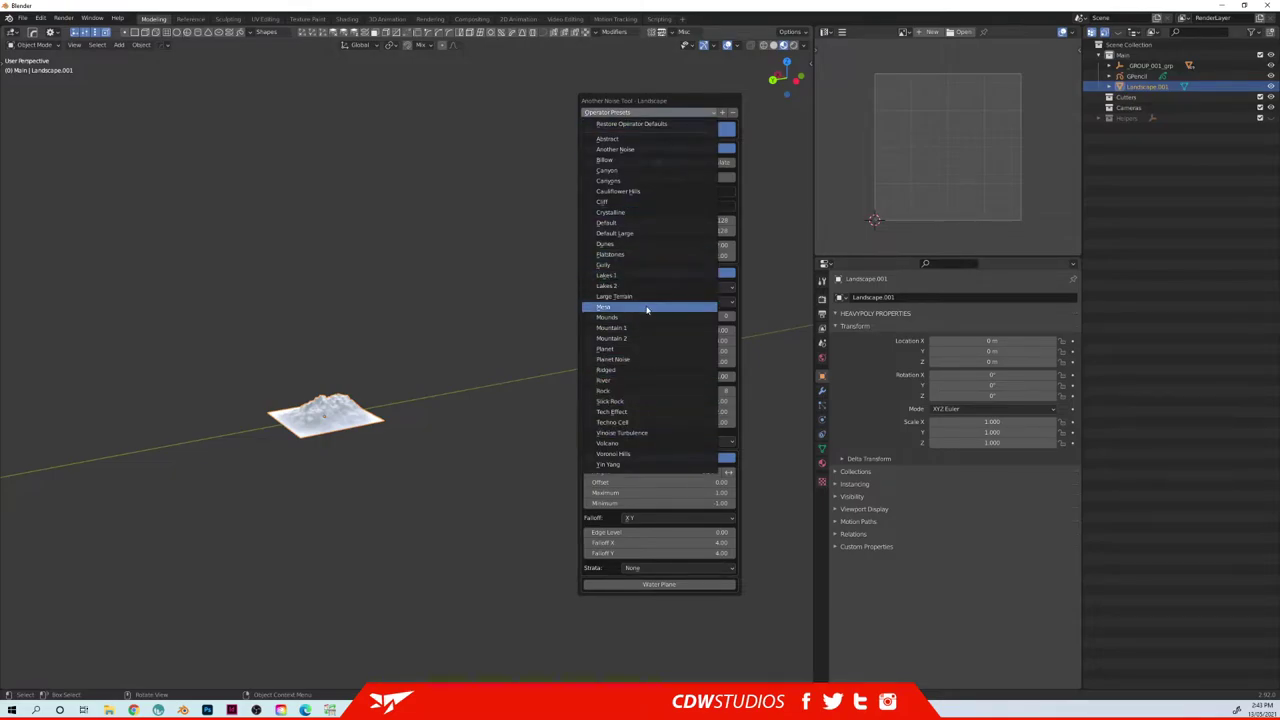
pyautogui.click(630, 190)
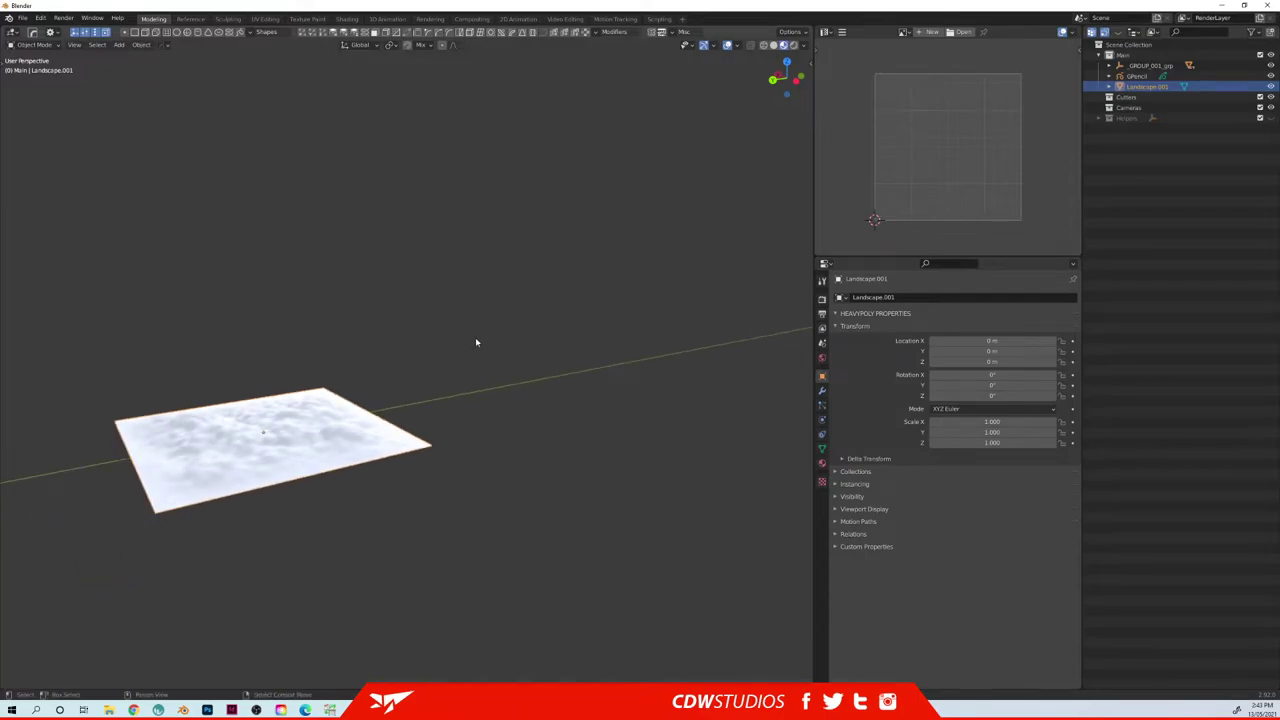
pyautogui.press('F9')
pyautogui.click(635, 190)
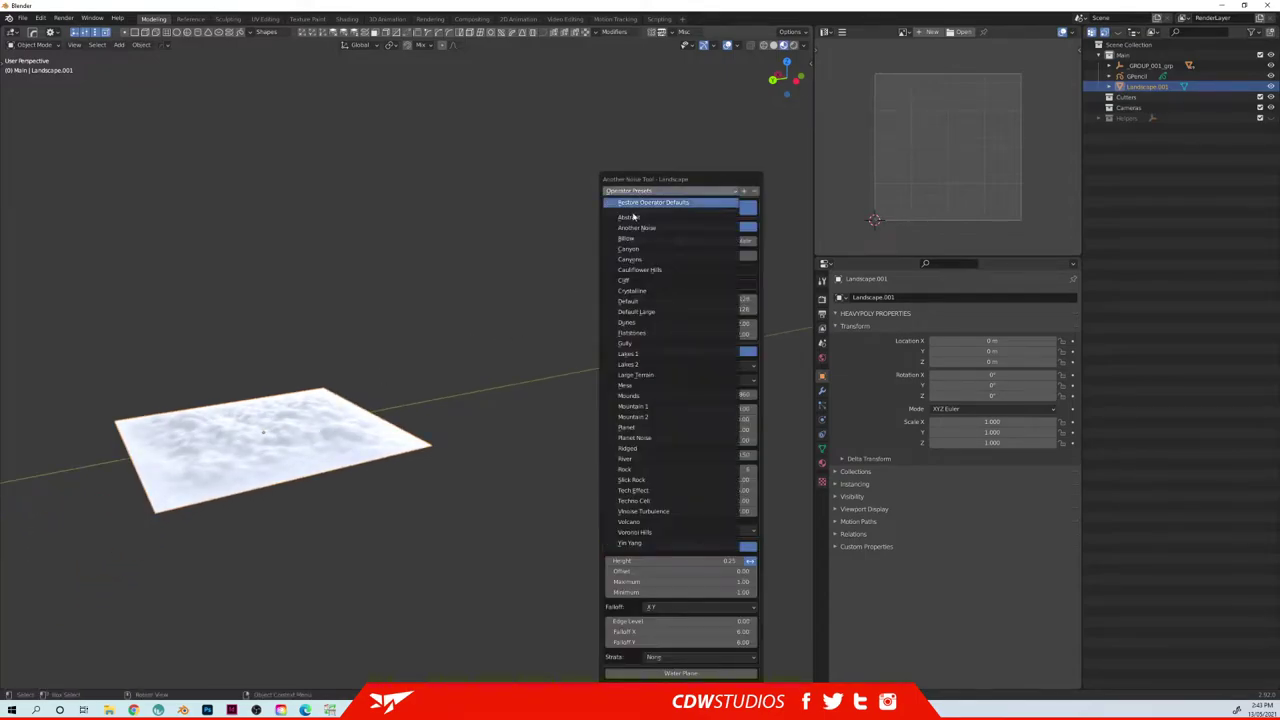
pyautogui.click(628, 288)
pyautogui.scroll(-3, 391, 326)
pyautogui.moveTo(384, 350); pyautogui.dragTo(423, 311, button='middle')
# - Try the Canyons preset on the landscape mesh and view the terrain up close
pyautogui.press('F9')
pyautogui.click(558, 249)
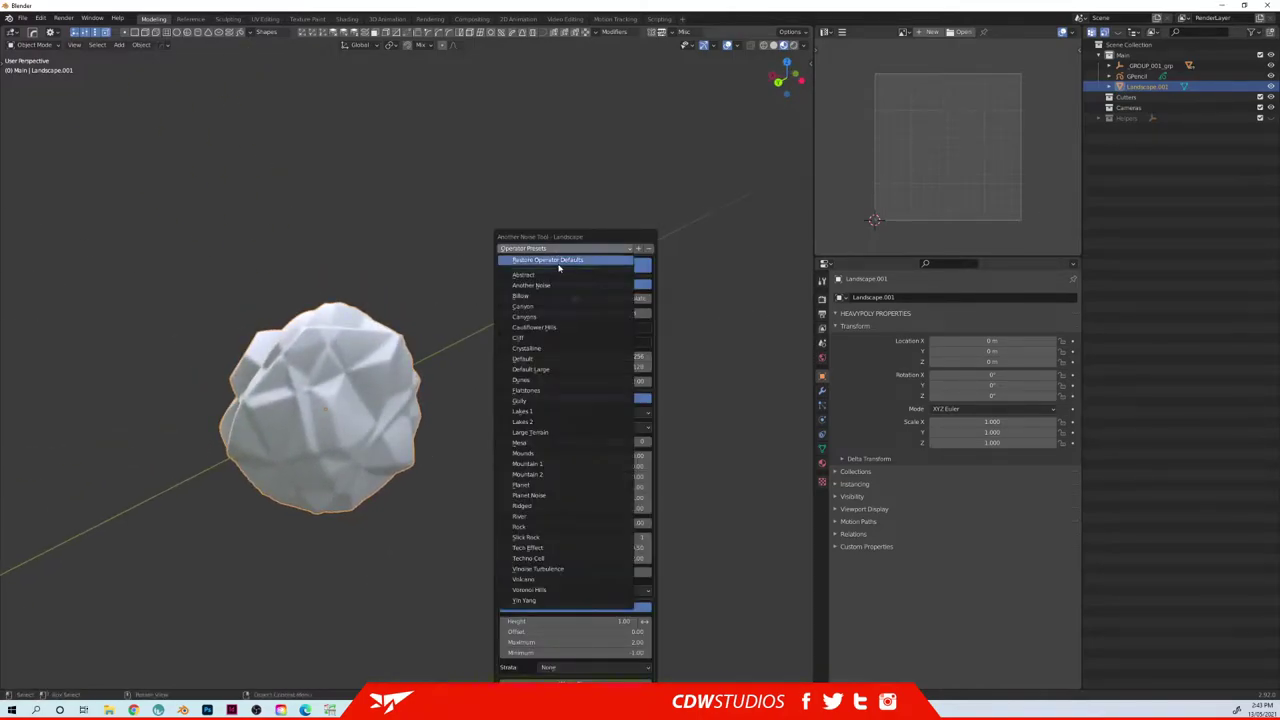
pyautogui.click(554, 316)
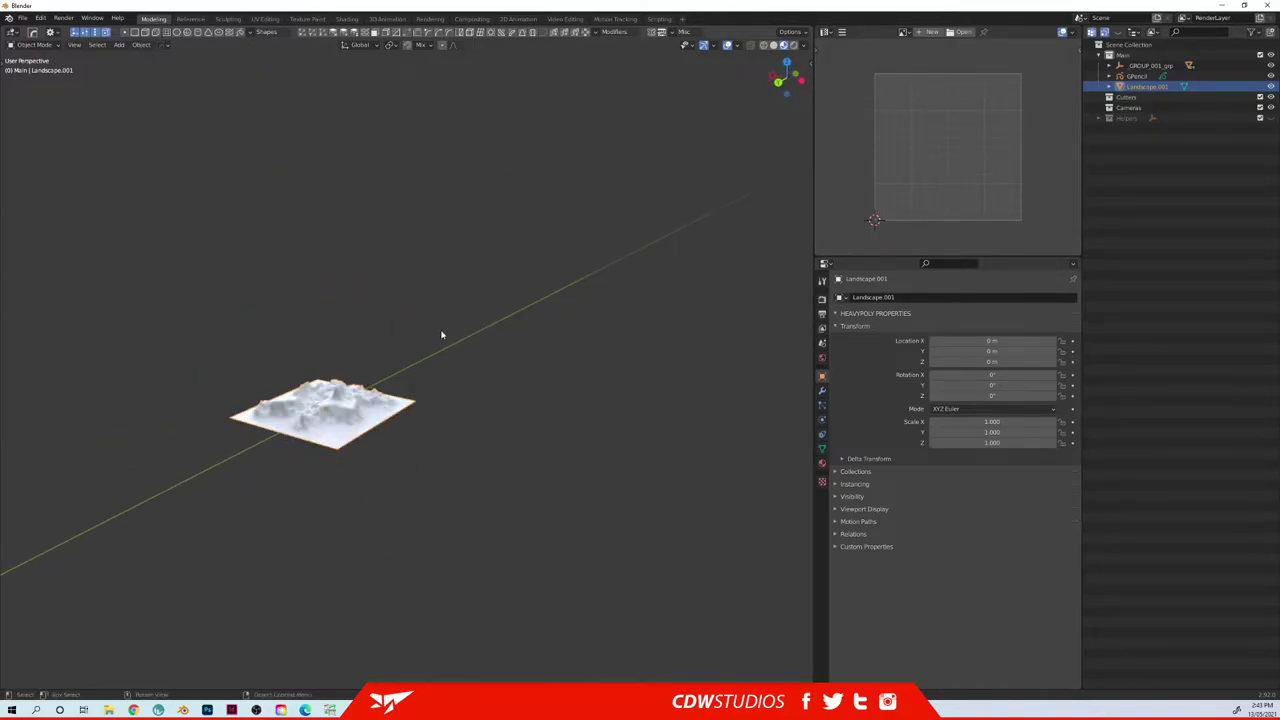
pyautogui.scroll(3, 353, 385)
pyautogui.moveTo(353, 385); pyautogui.dragTo(531, 268, button='middle')
# - Apply the spherical rock preset with Slick Rock noise on a Voronoi F1 basis and move the rock about 2.5 m toward the ship
pyautogui.press('F9')
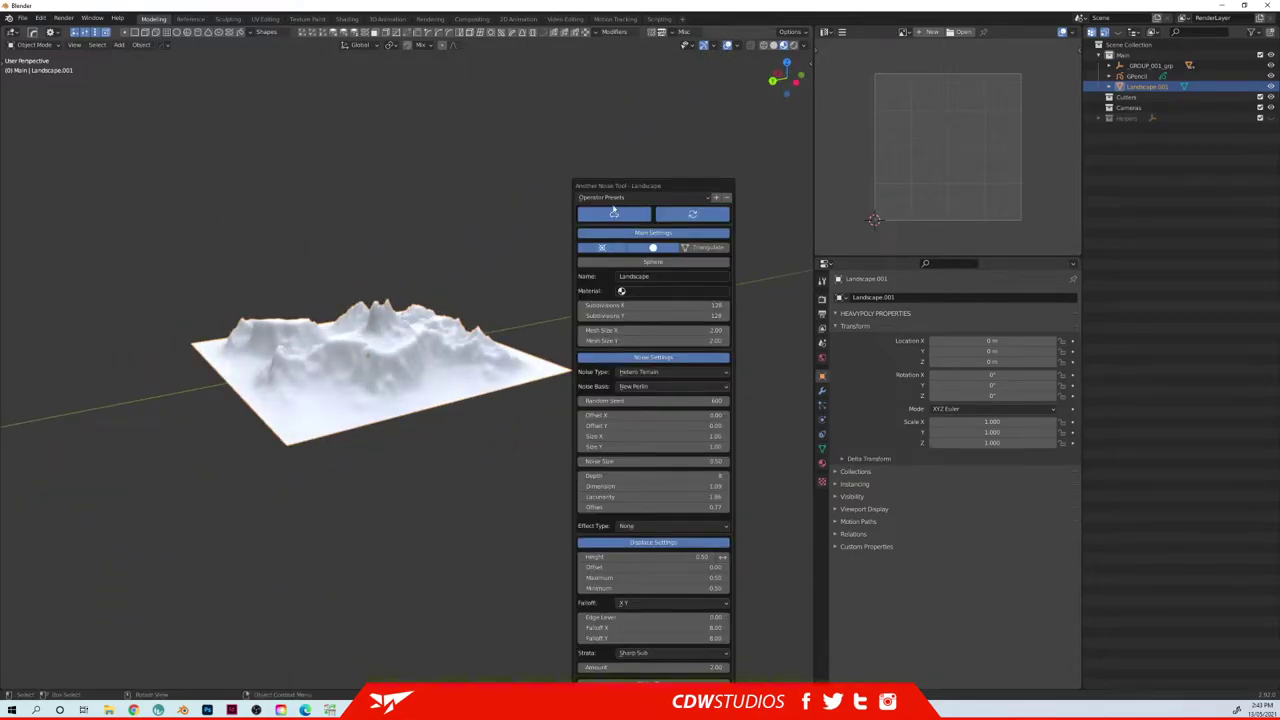
pyautogui.click(614, 212)
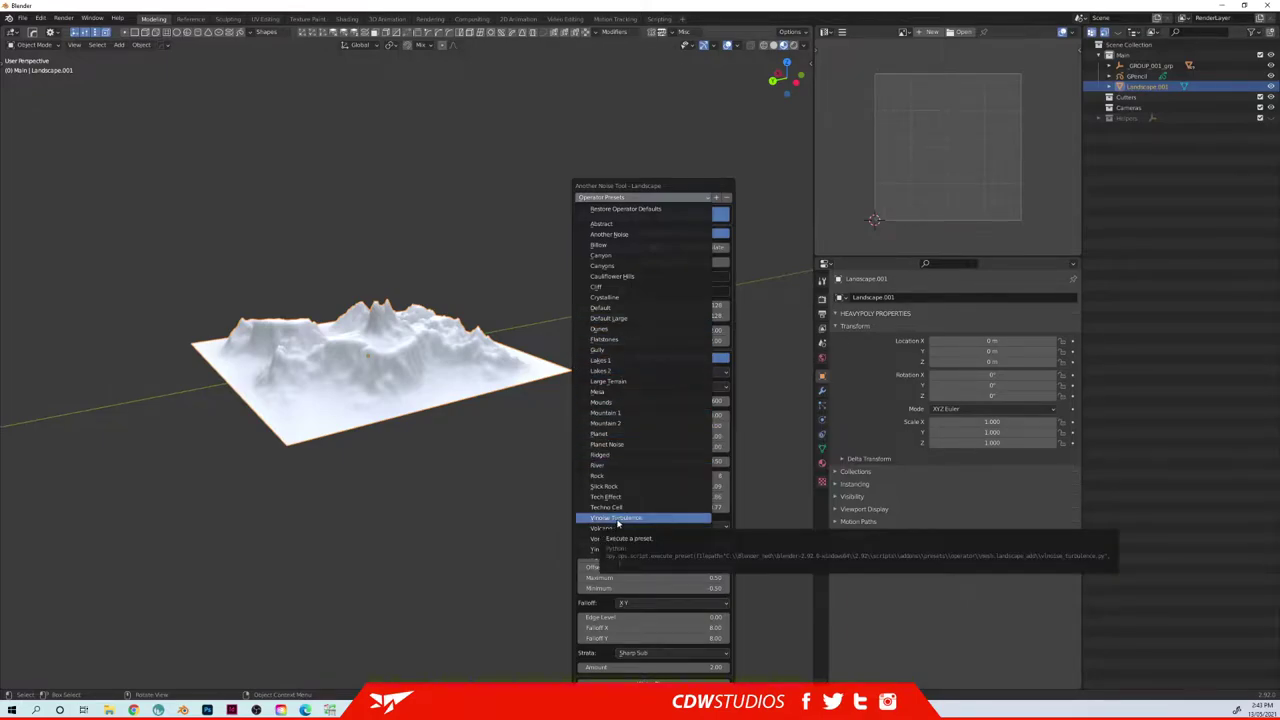
pyautogui.click(619, 478)
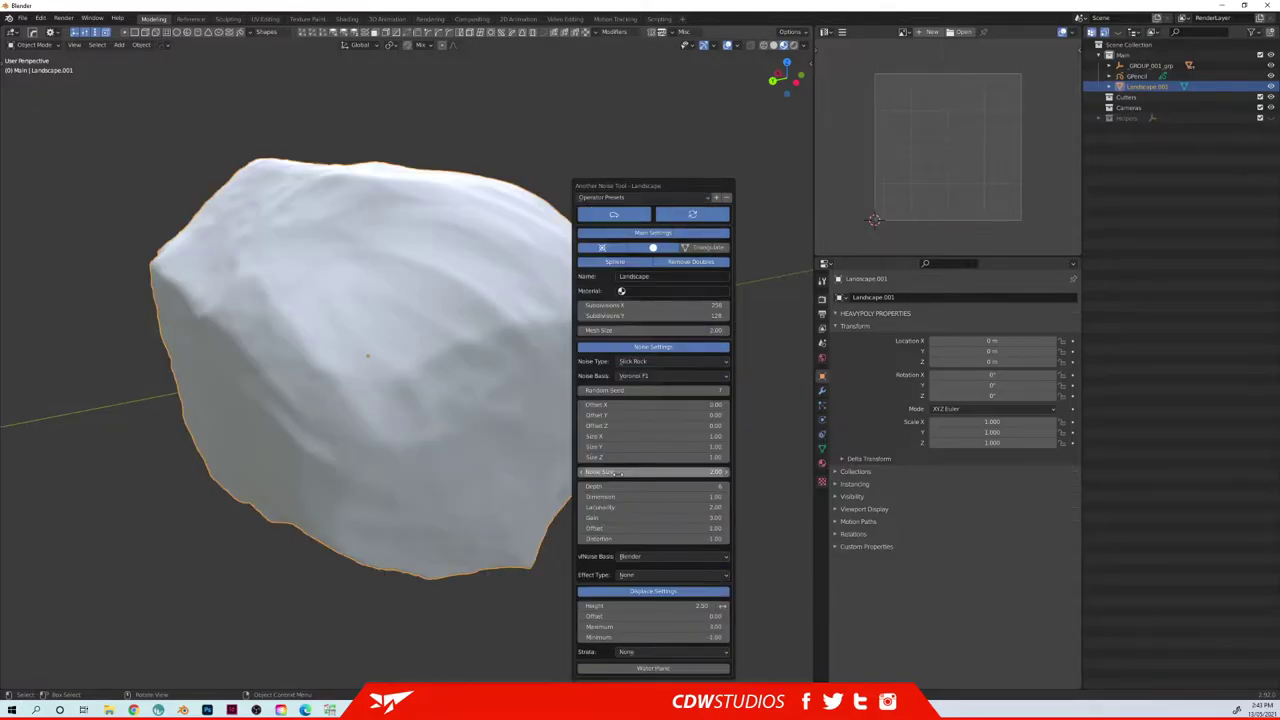
pyautogui.scroll(-6, 406, 338)
pyautogui.moveTo(406, 338); pyautogui.dragTo(438, 347, button='middle')
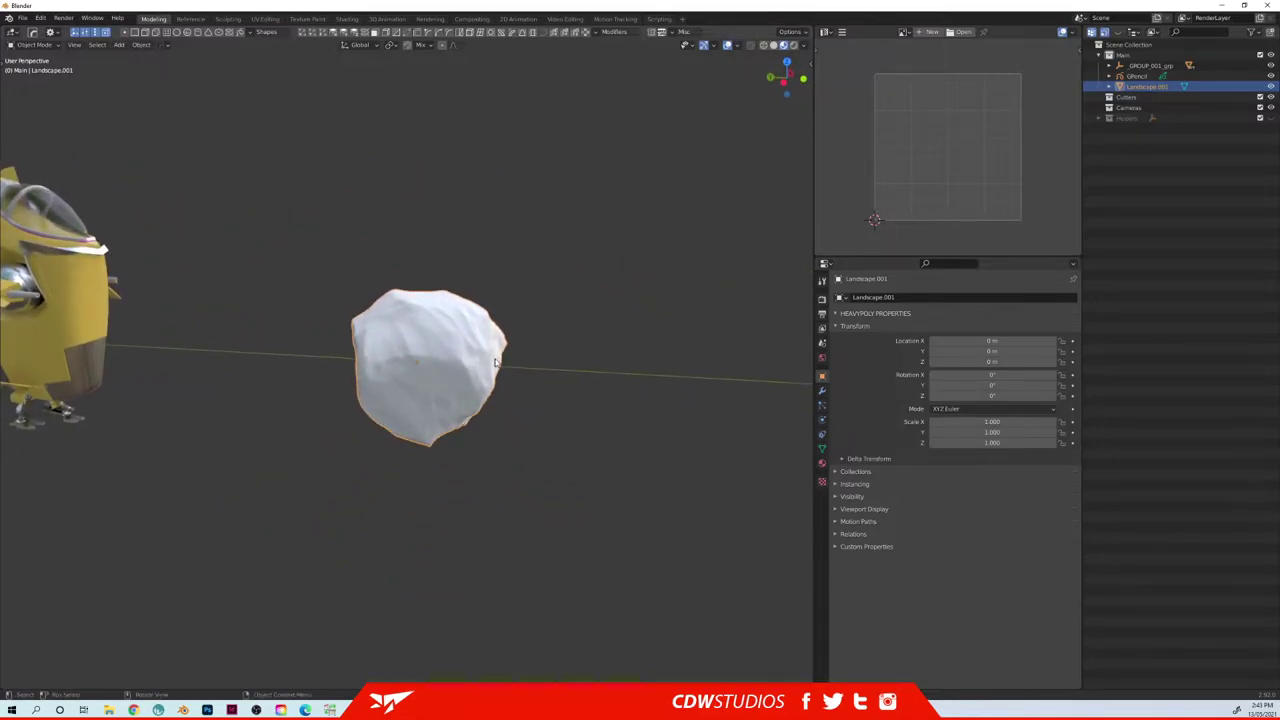
pyautogui.press('g')
pyautogui.click(345, 371)
# - Add another landscape rock, try the Hetero Terrain and Shattered hTerrain noise types, and set it to Planet Noise
pyautogui.hotkey('shift', 'a')
pyautogui.moveTo(533, 371)
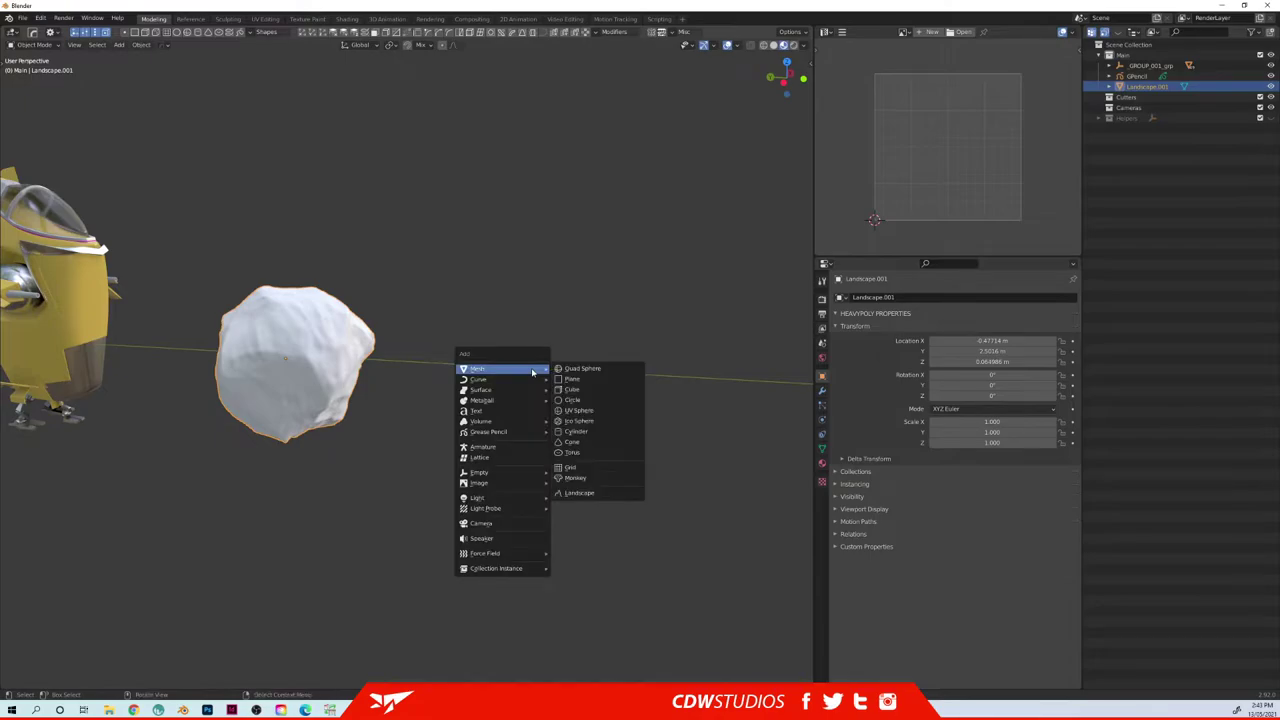
pyautogui.click(593, 494)
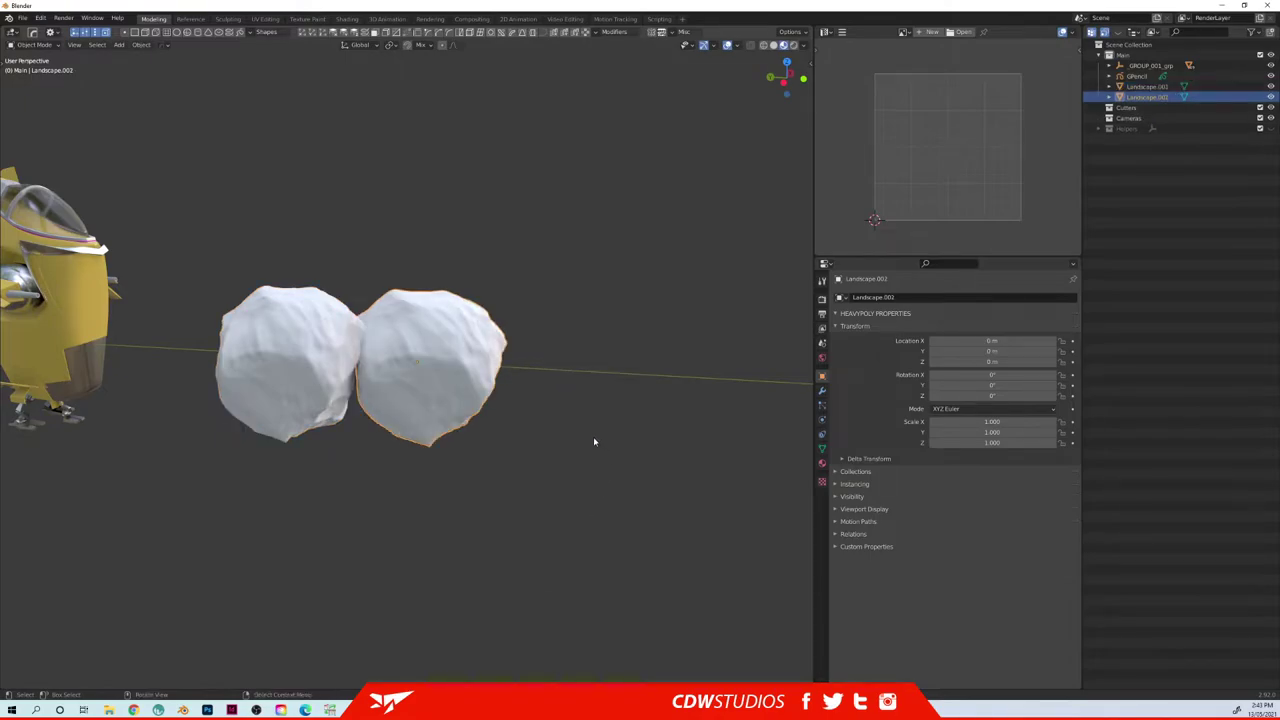
pyautogui.press('F9')
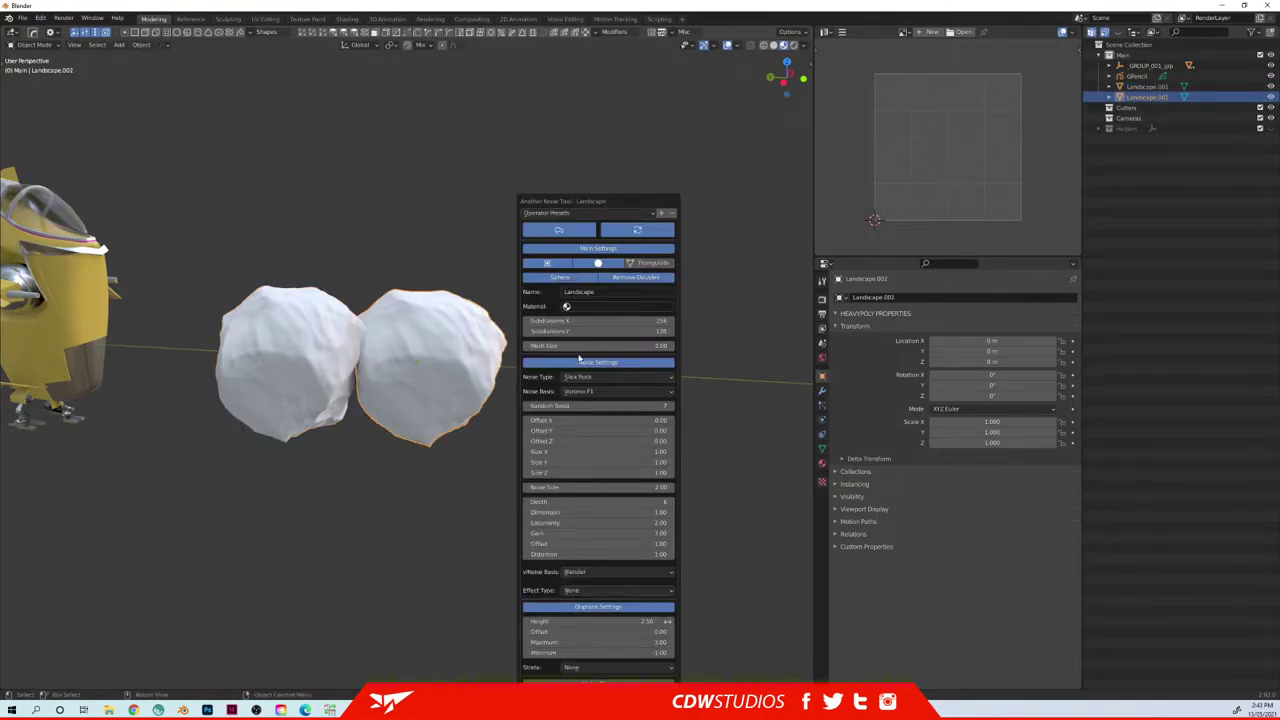
pyautogui.click(593, 378)
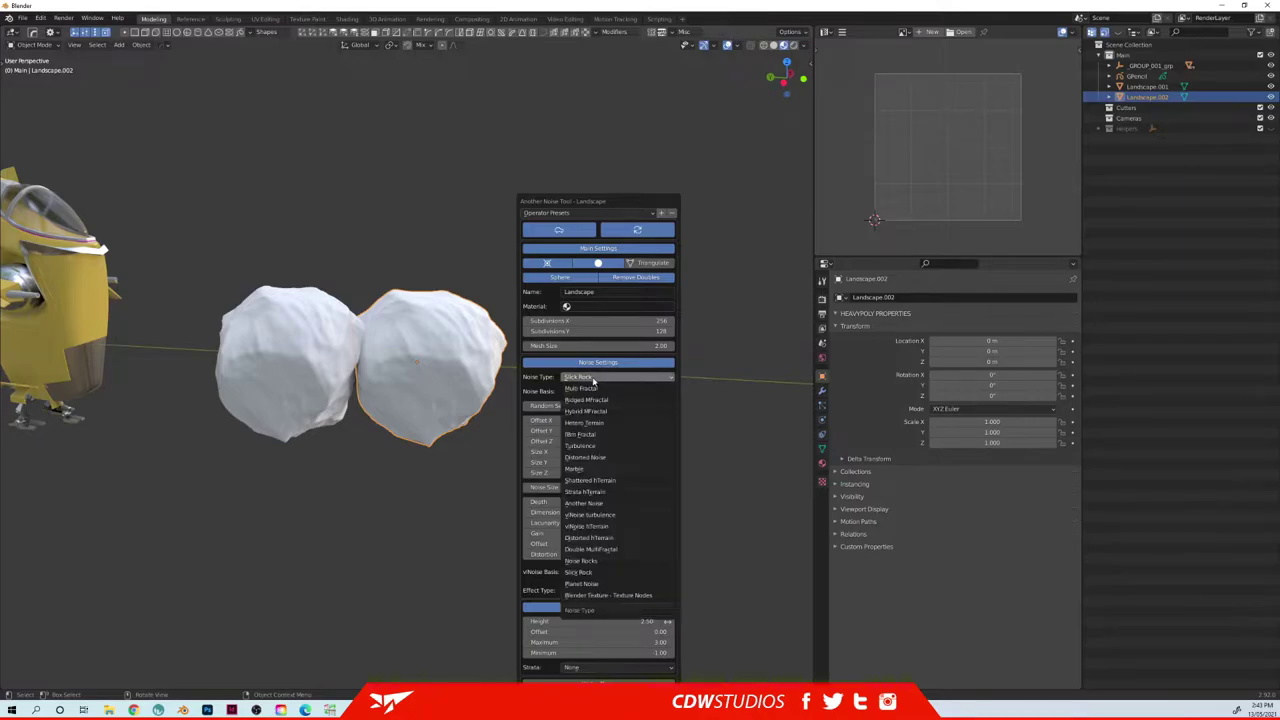
pyautogui.click(590, 424)
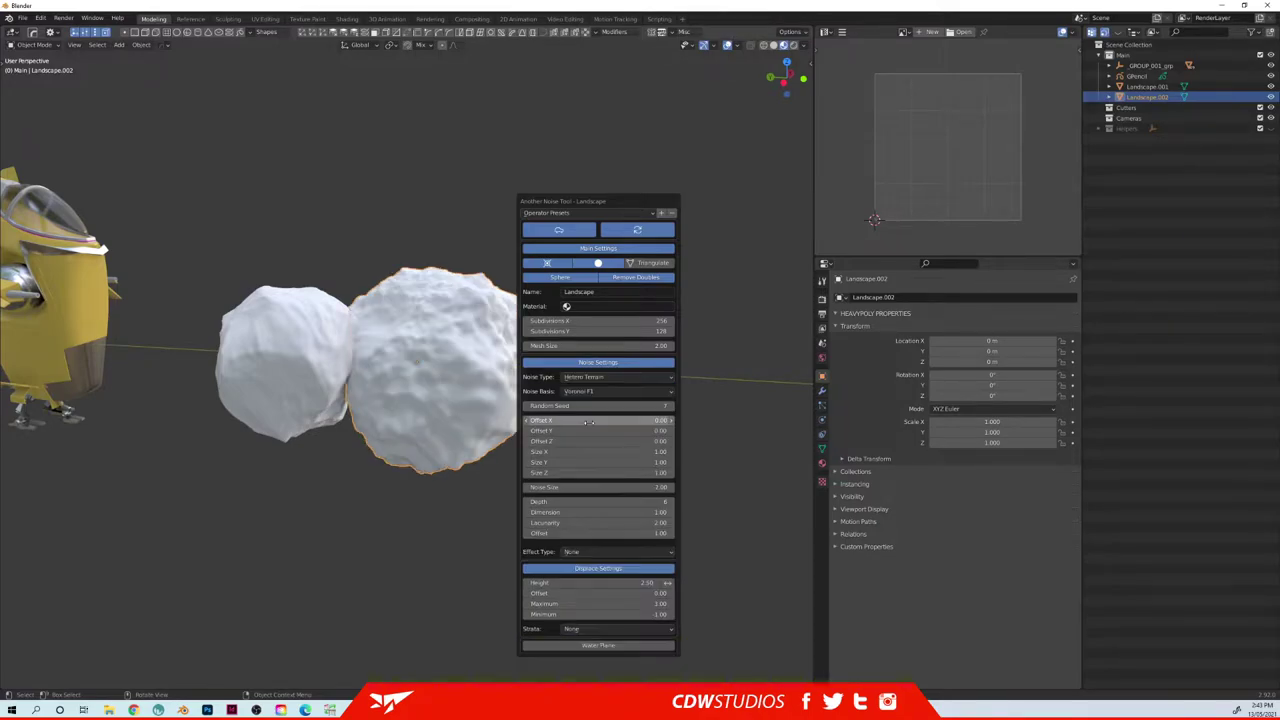
pyautogui.click(592, 379)
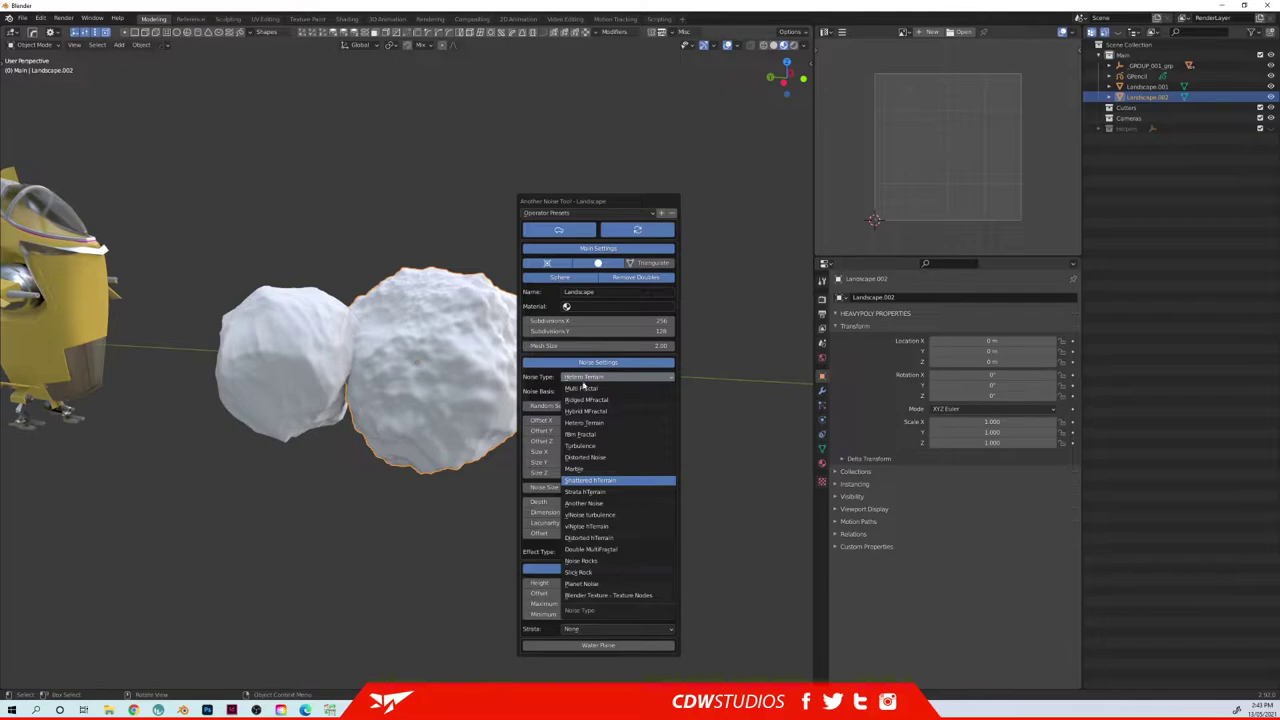
pyautogui.press('Return')
pyautogui.click(587, 377)
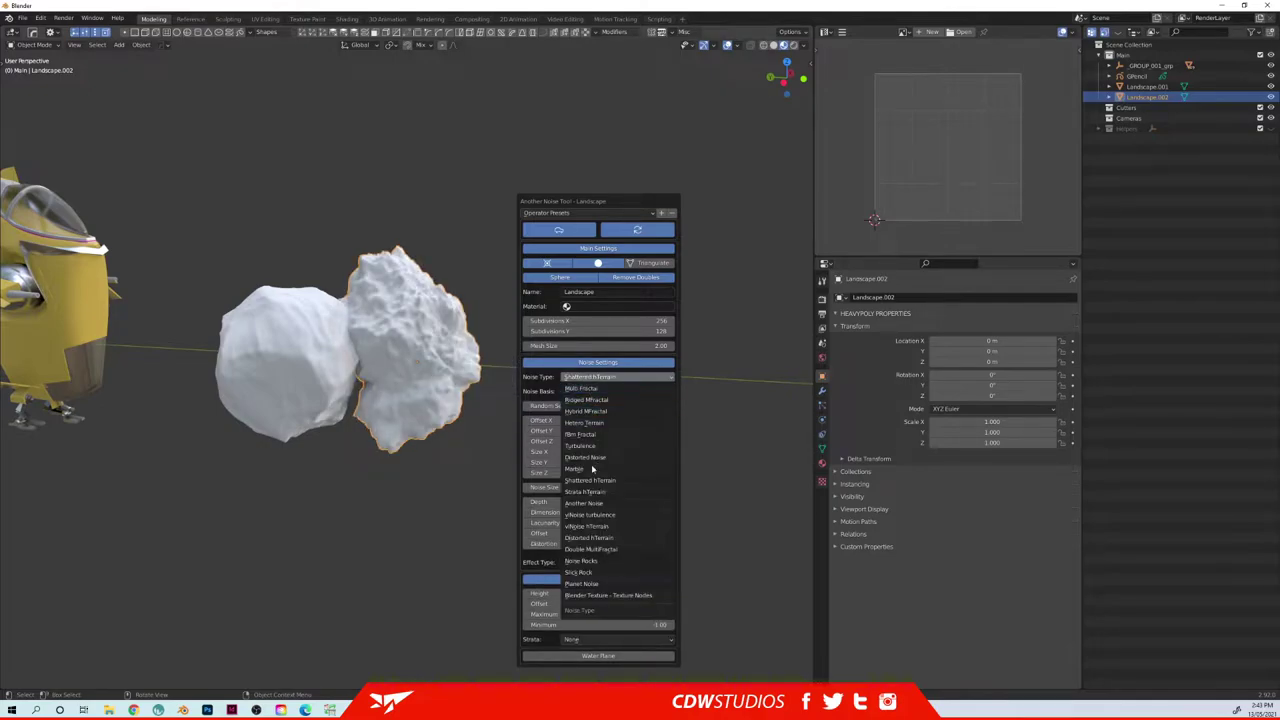
pyautogui.click(604, 585)
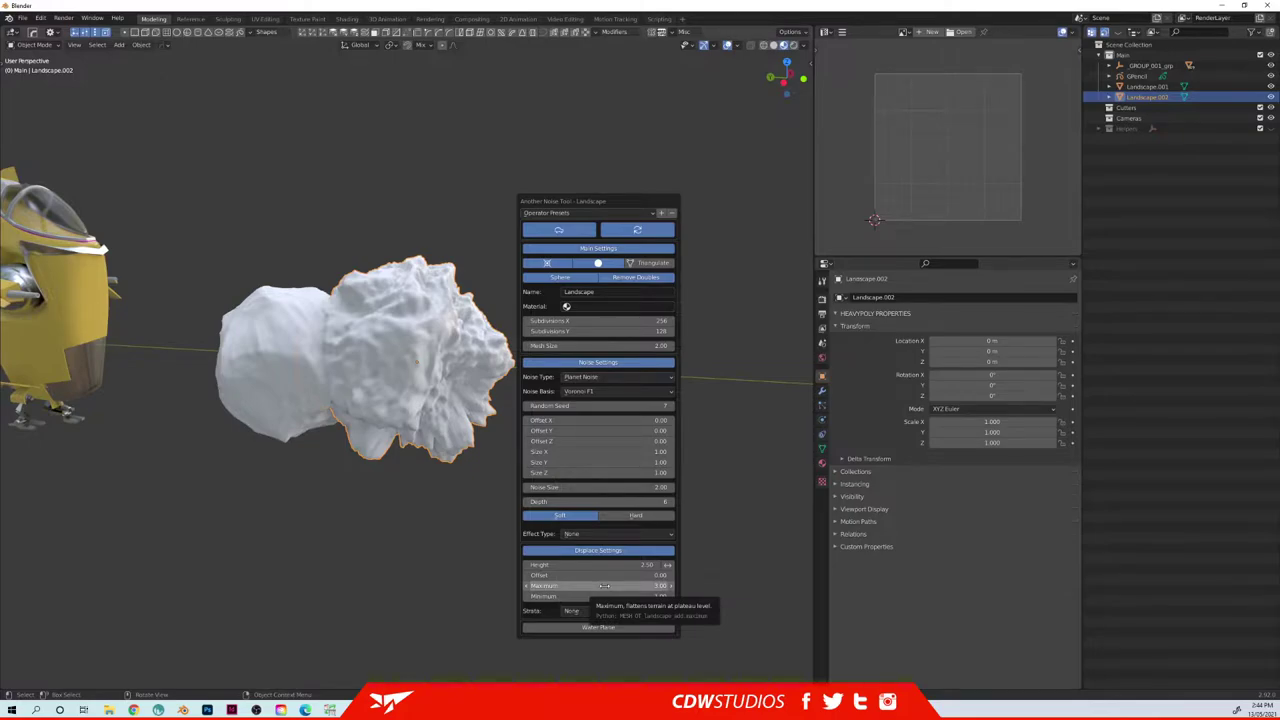
# - Move the Planet Noise rock above the first rock, to about X 3.8, Y 2.9, Z 2.8 m
pyautogui.moveTo(371, 304); pyautogui.dragTo(461, 368, button='middle')
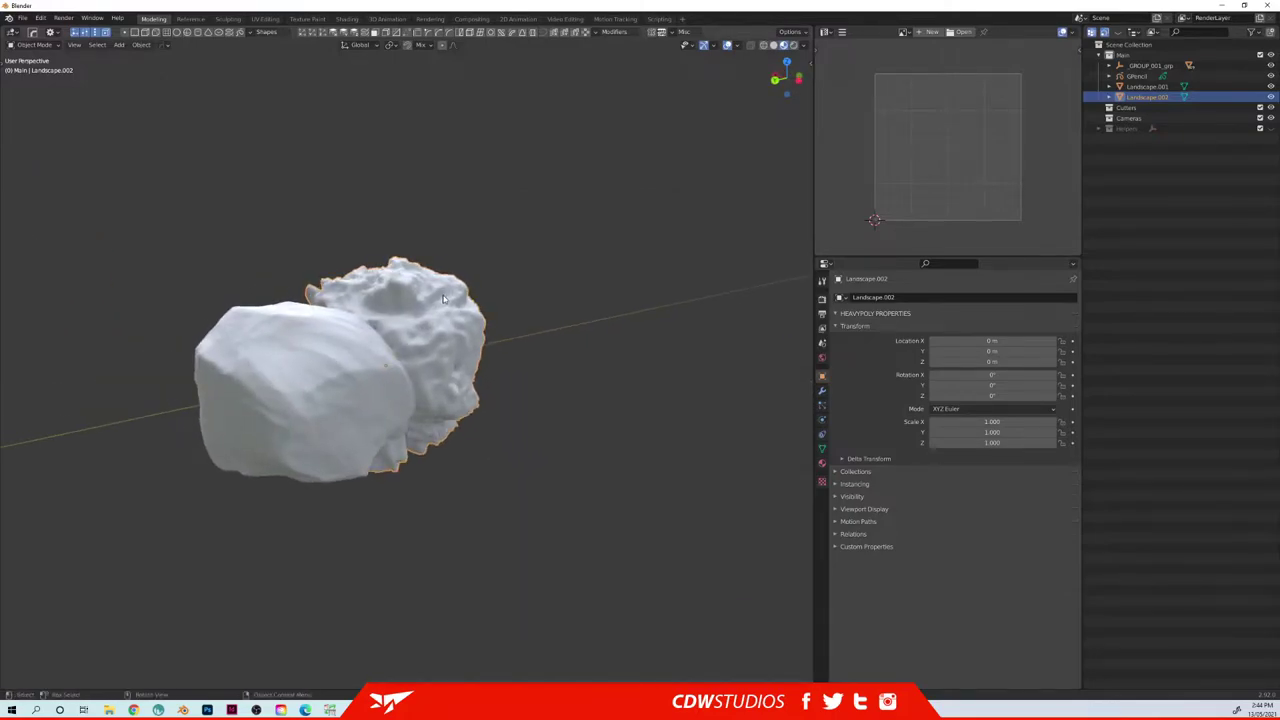
pyautogui.press('g')
pyautogui.click(178, 279)
pyautogui.moveTo(525, 290); pyautogui.dragTo(462, 289, button='middle')
# - Add a third landscape mesh and apply the Rock preset to it
pyautogui.hotkey('shift', 'a')
pyautogui.moveTo(478, 289)
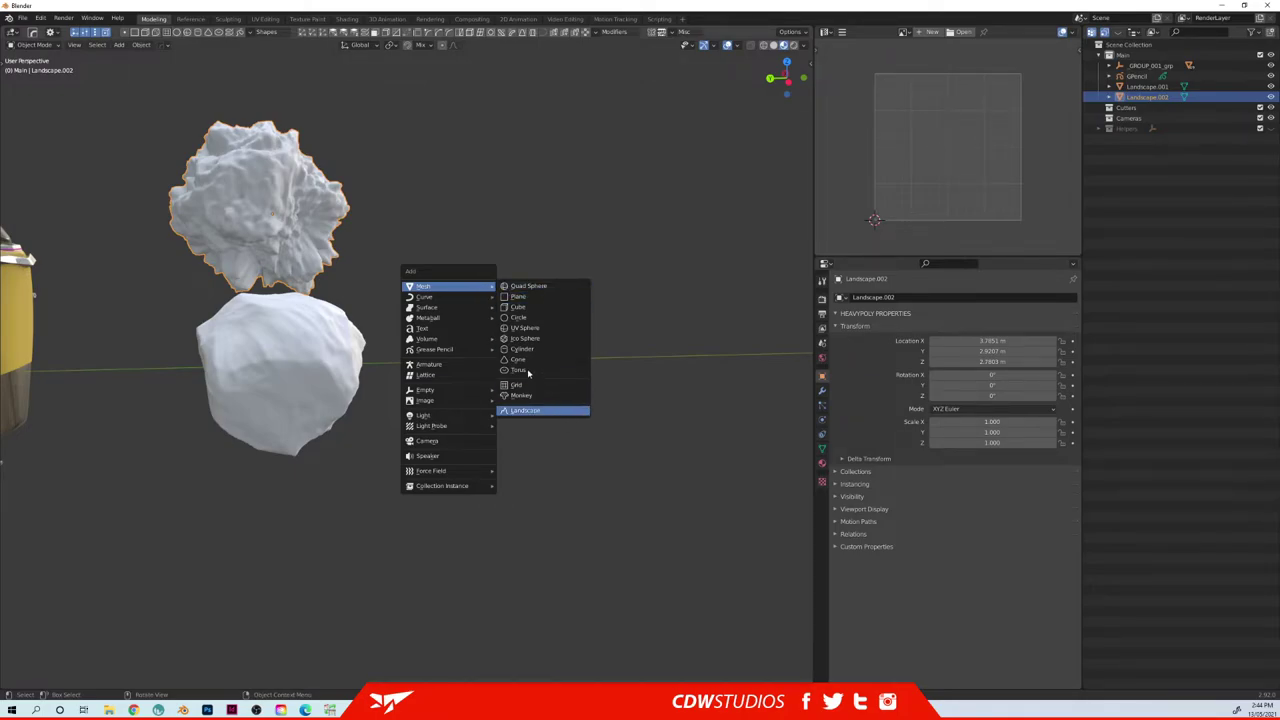
pyautogui.click(525, 410)
pyautogui.press('F9')
pyautogui.click(578, 270)
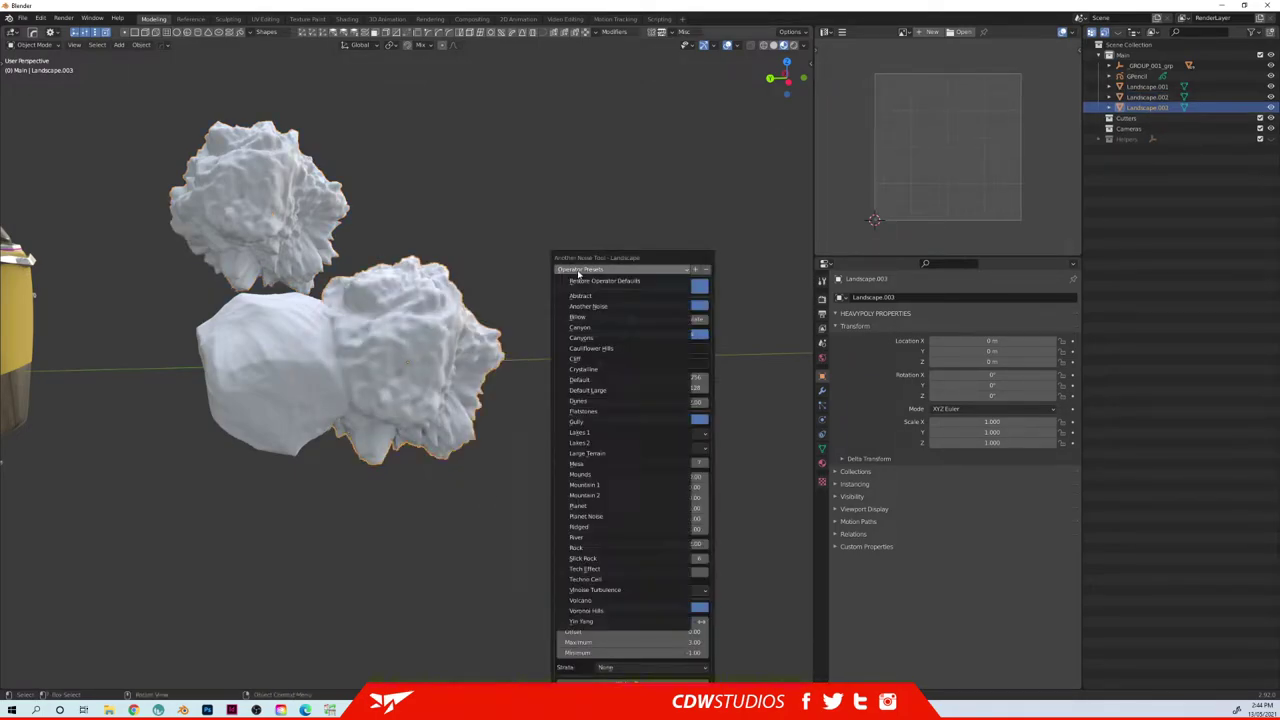
pyautogui.click(590, 547)
# - Try the Multi Fractal and Marble noise types on the new rock and set it to Double MultiFractal
pyautogui.click(624, 377)
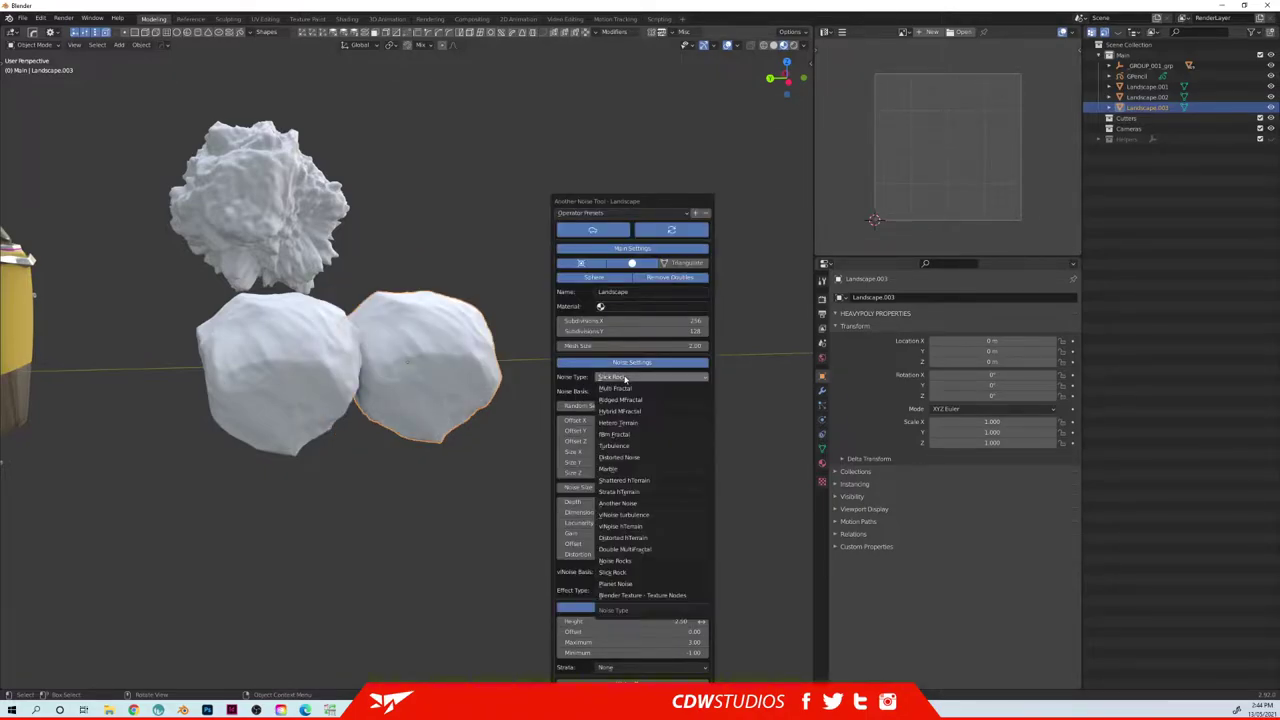
pyautogui.click(627, 387)
pyautogui.click(628, 377)
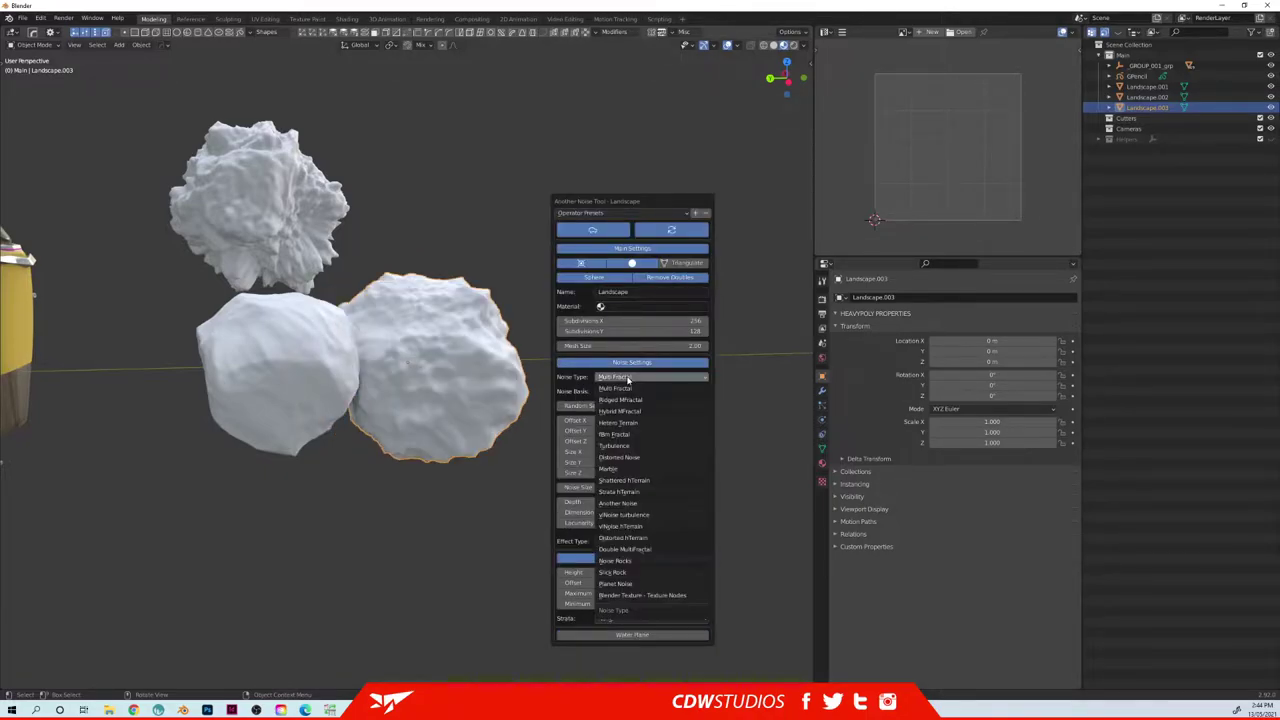
pyautogui.click(629, 383)
pyautogui.click(628, 377)
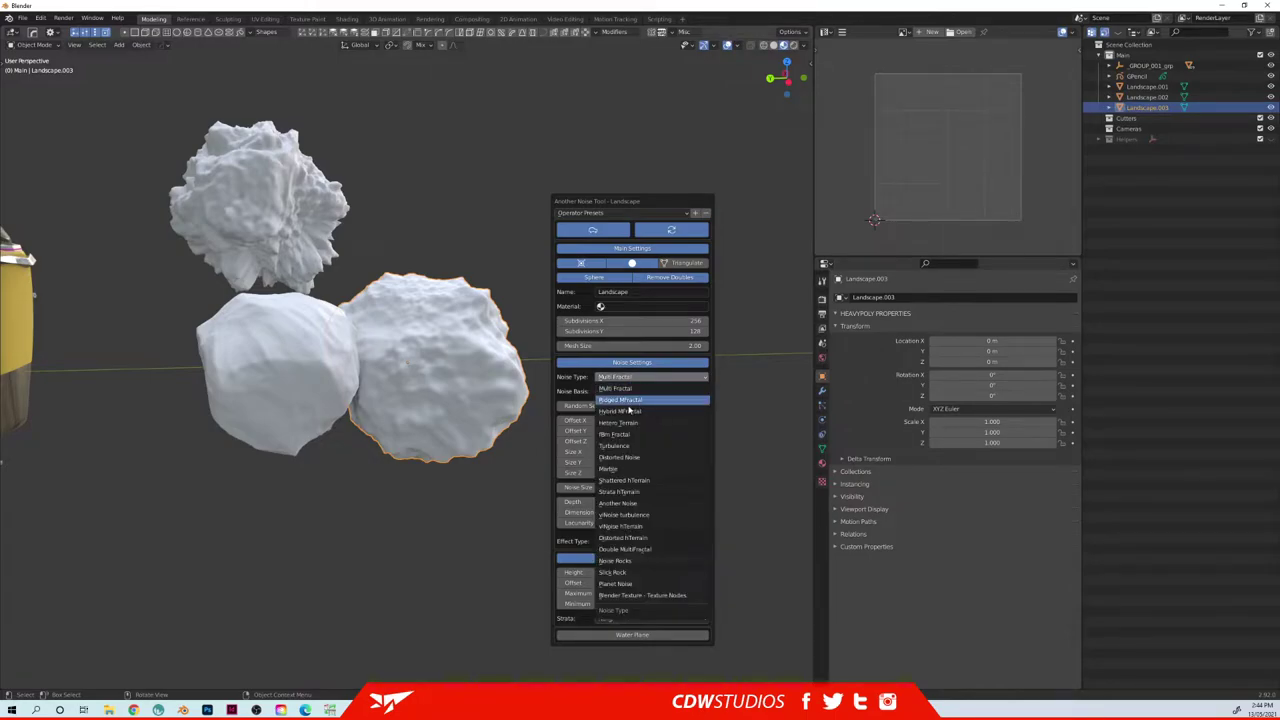
pyautogui.click(620, 445)
pyautogui.click(628, 377)
pyautogui.press('Return')
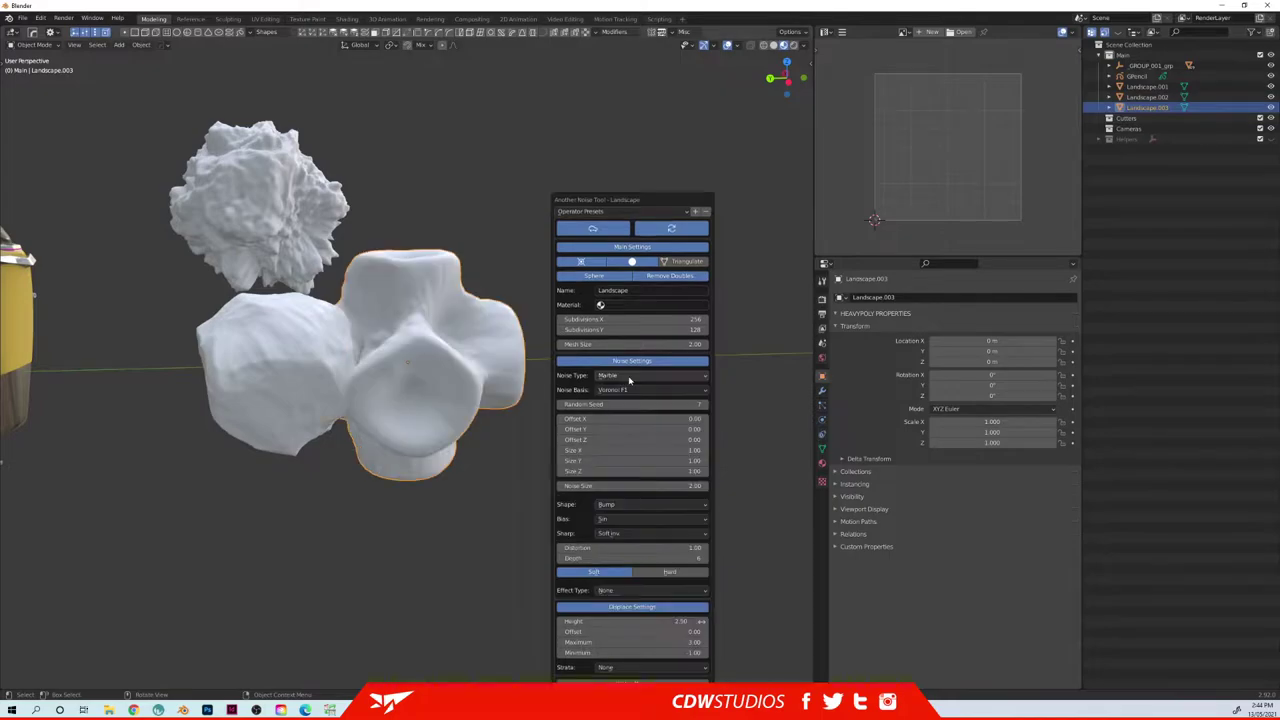
pyautogui.click(629, 377)
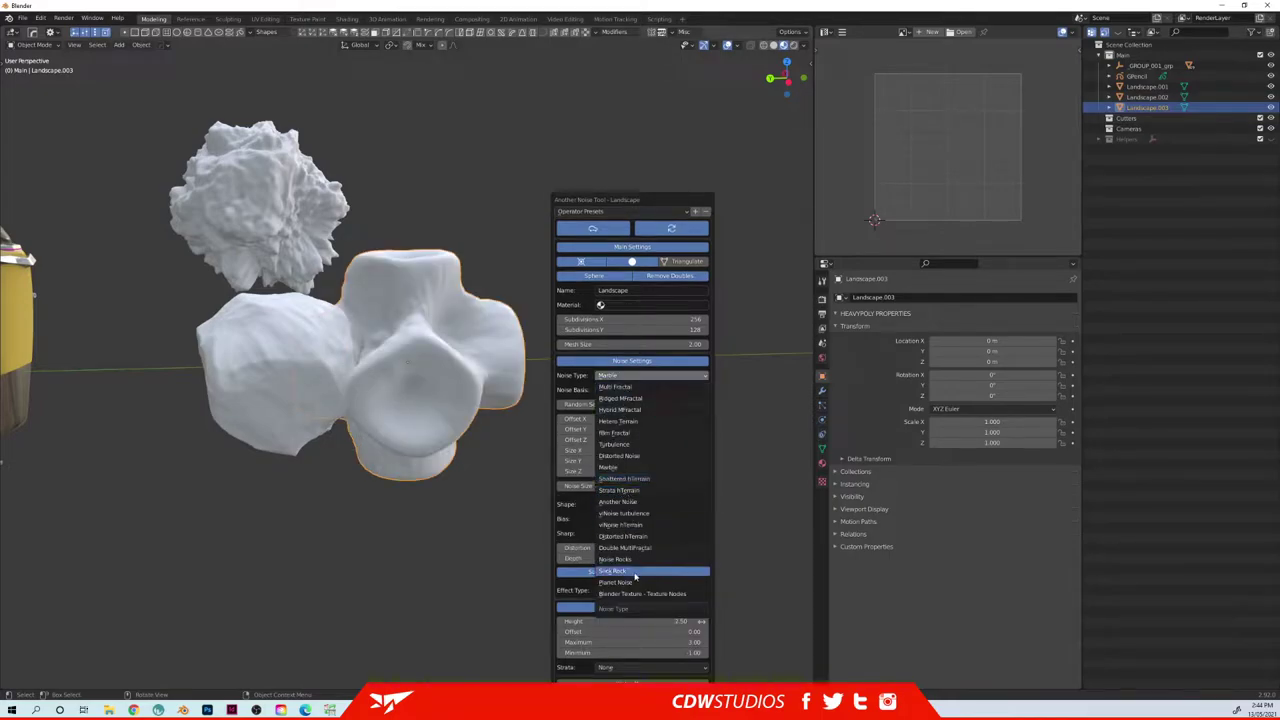
pyautogui.click(637, 457)
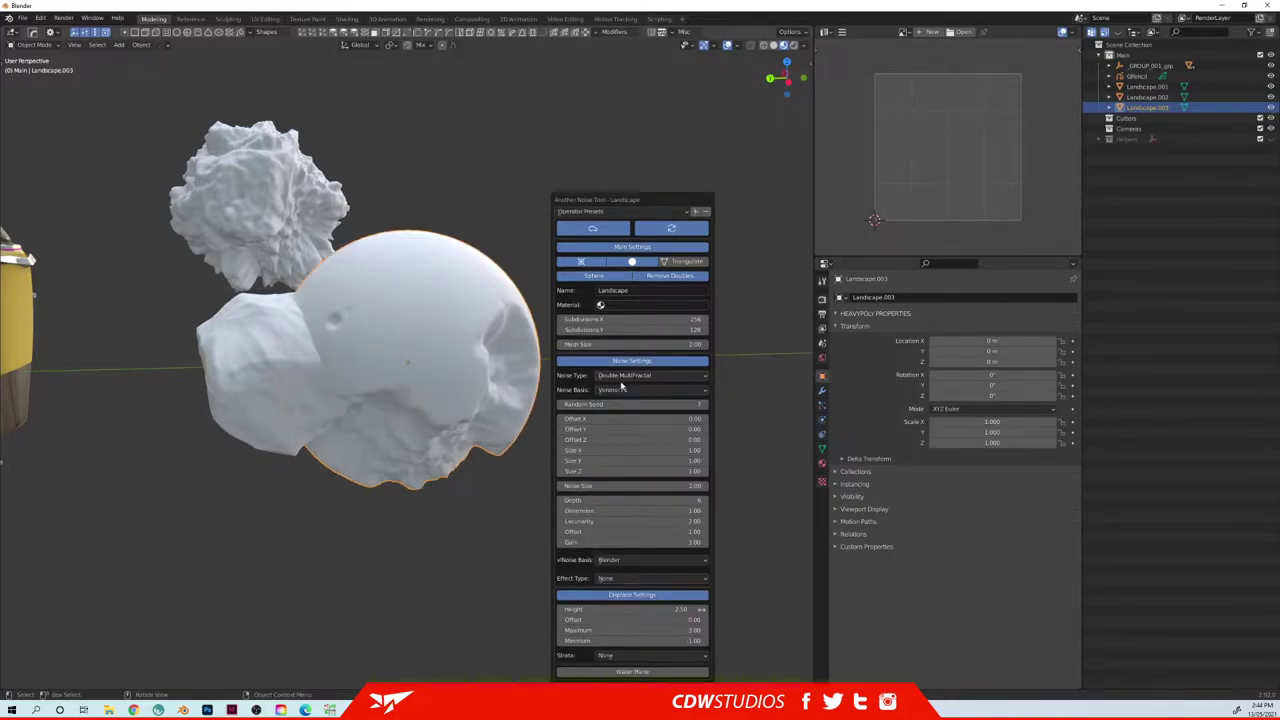
# - Move the Double MultiFractal rock beside the Planet Noise rock, to about X 4.1, Y -0.7, Z 1.7 m
pyautogui.scroll(2, 445, 341)
pyautogui.moveTo(446, 341); pyautogui.dragTo(376, 395, button='middle')
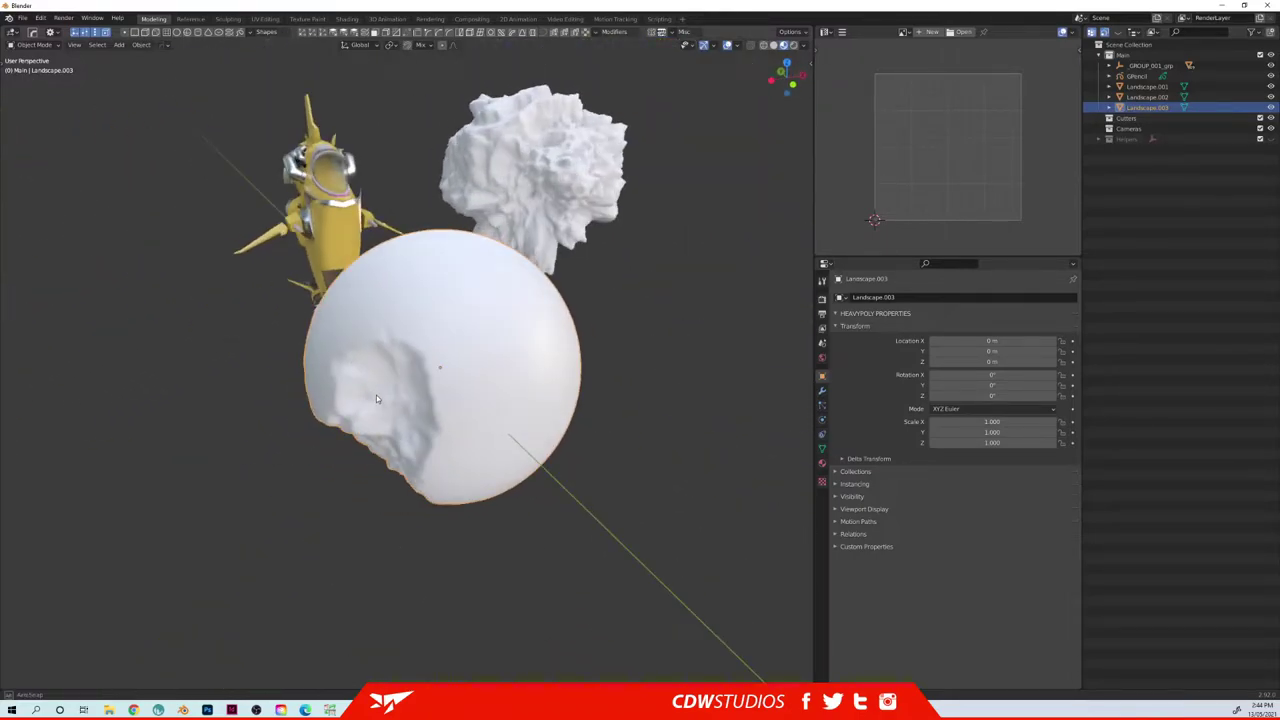
pyautogui.press('g')
pyautogui.click(578, 299)
pyautogui.moveTo(578, 299); pyautogui.dragTo(466, 363, button='middle')
# - Add another Double MultiFractal rock with random seed 9 and move it to about X 2.8, Y -3.8, Z -1.5 m
pyautogui.hotkey('shift', 'a')
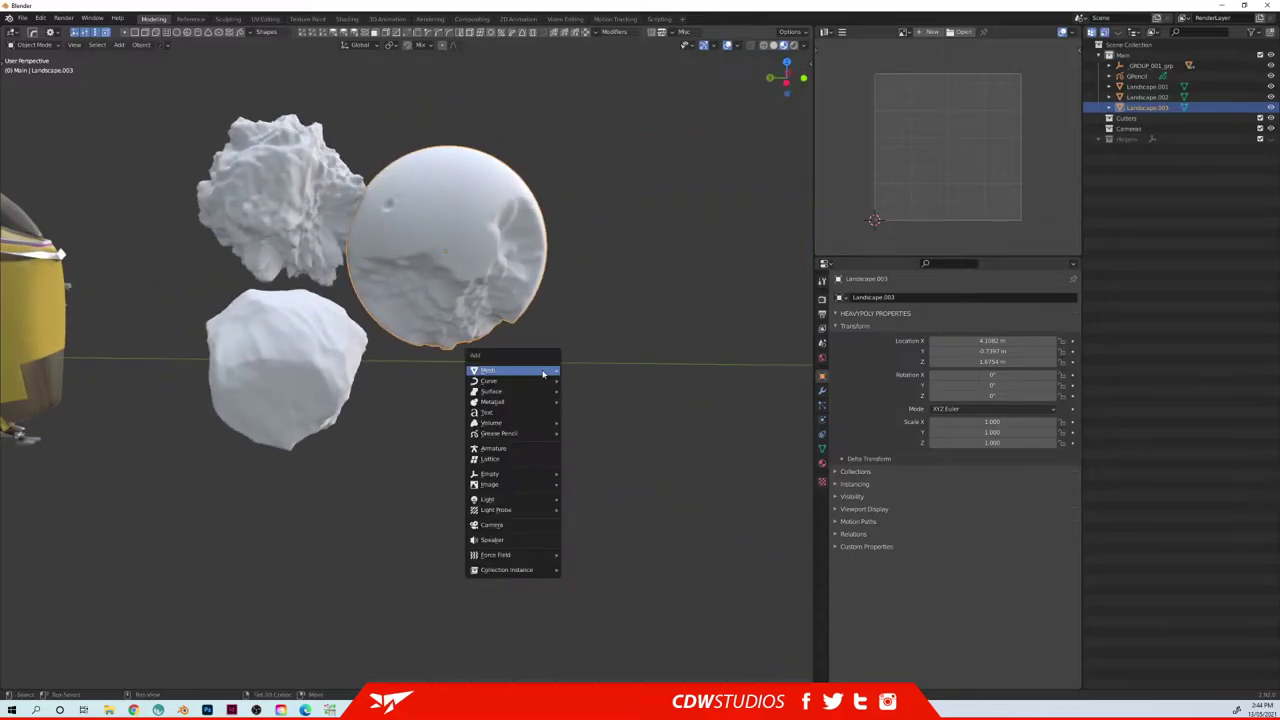
pyautogui.moveTo(487, 370)
pyautogui.click(615, 494)
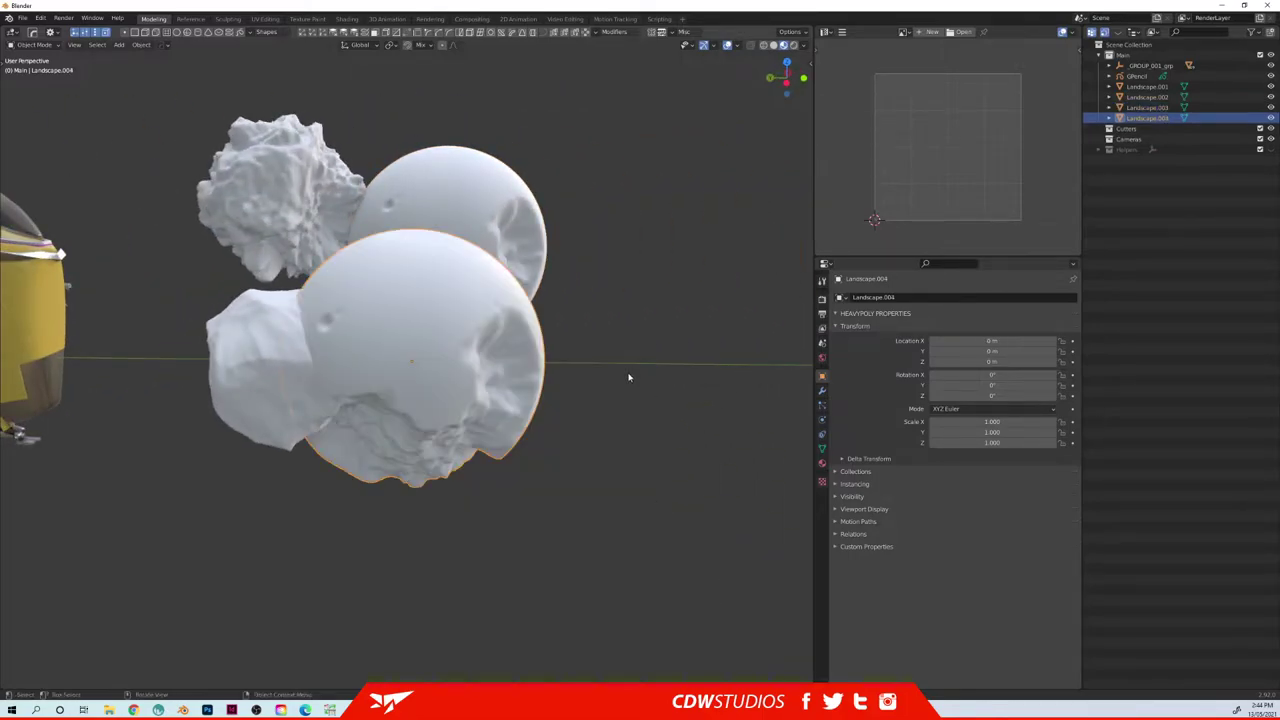
pyautogui.press('F9')
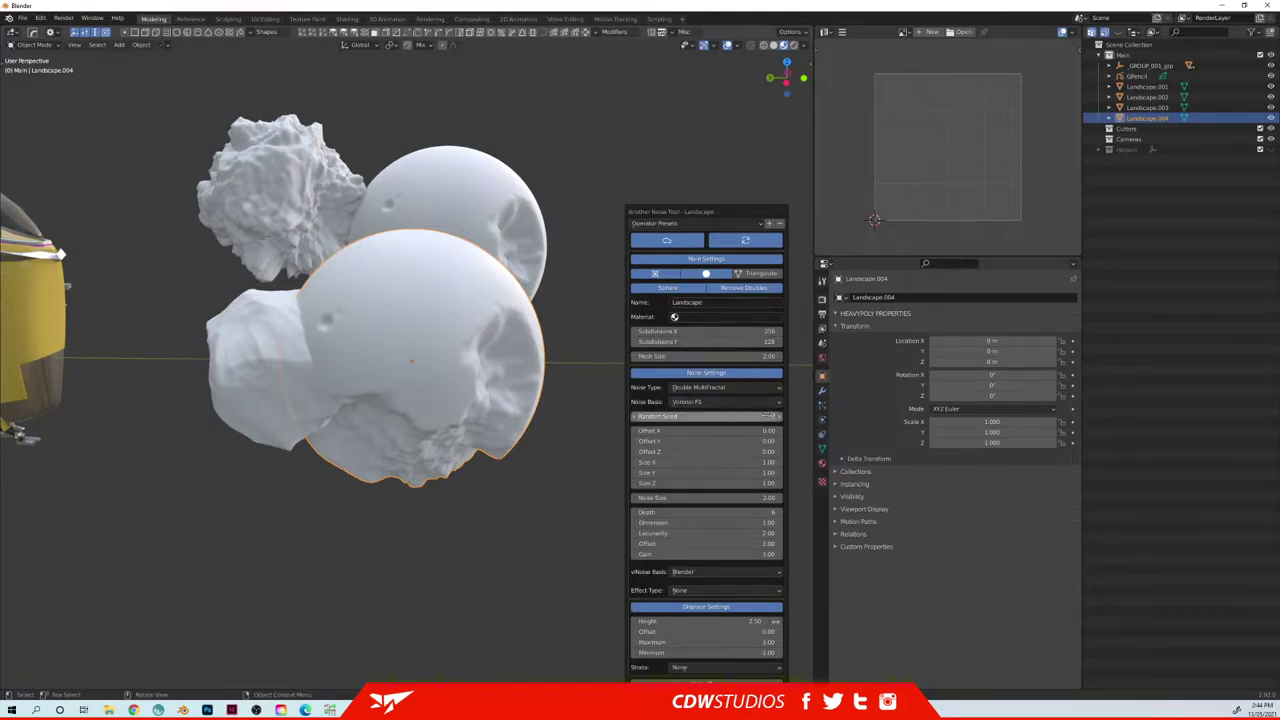
pyautogui.click(777, 416)
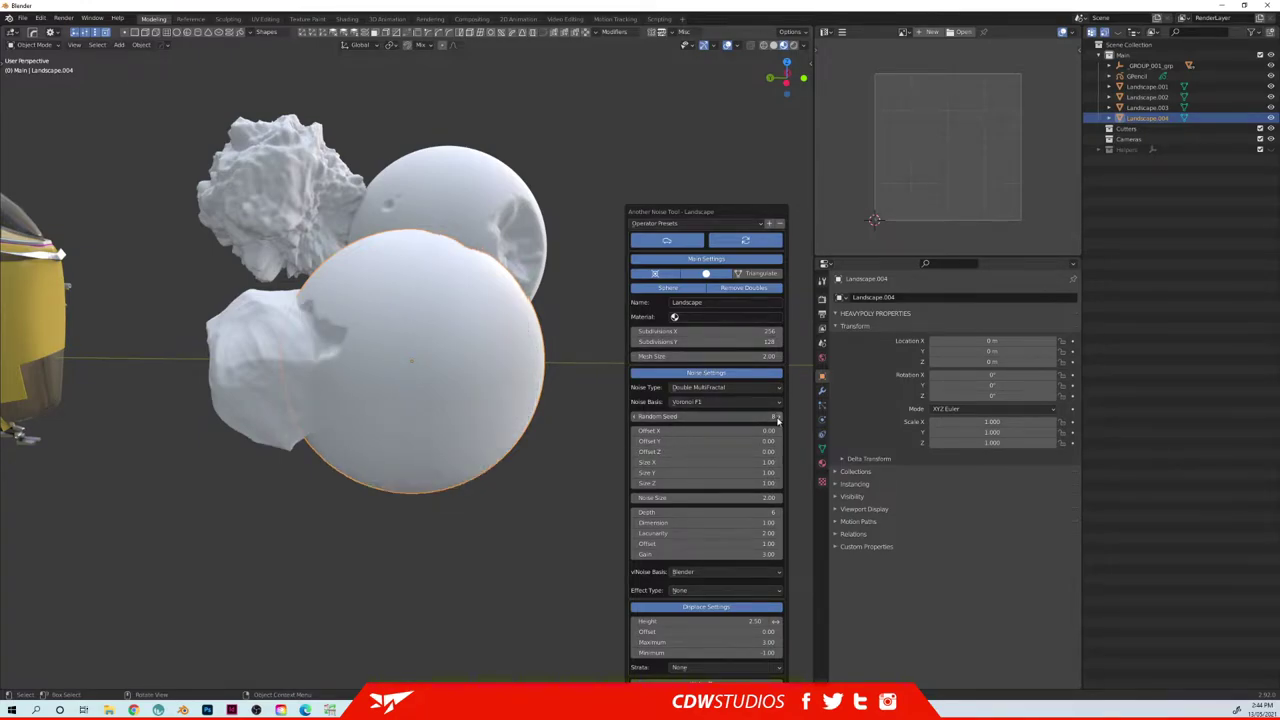
pyautogui.moveTo(489, 371); pyautogui.dragTo(432, 396, button='middle')
pyautogui.press('g')
pyautogui.click(700, 465)
pyautogui.moveTo(480, 468); pyautogui.dragTo(466, 258, button='middle')
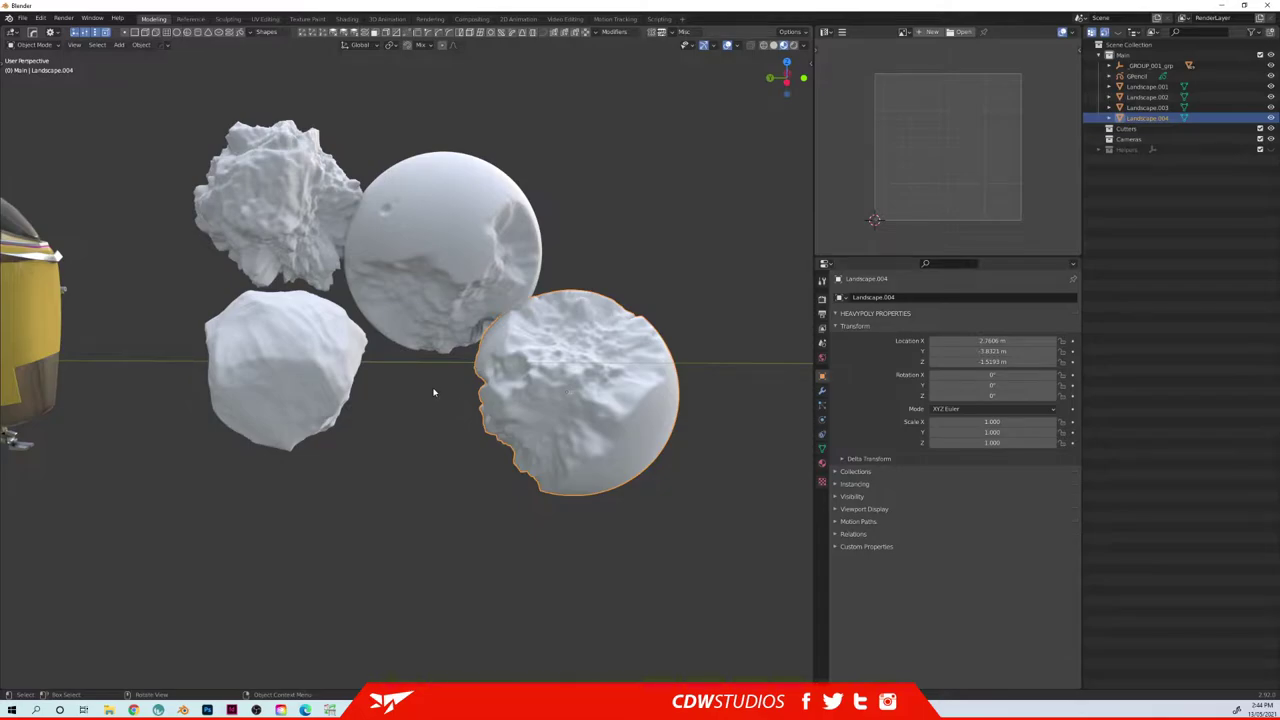
pyautogui.scroll(-2, 434, 392)
pyautogui.moveTo(434, 392); pyautogui.dragTo(425, 330, button='middle')
pyautogui.hotkey('shift', 'd')
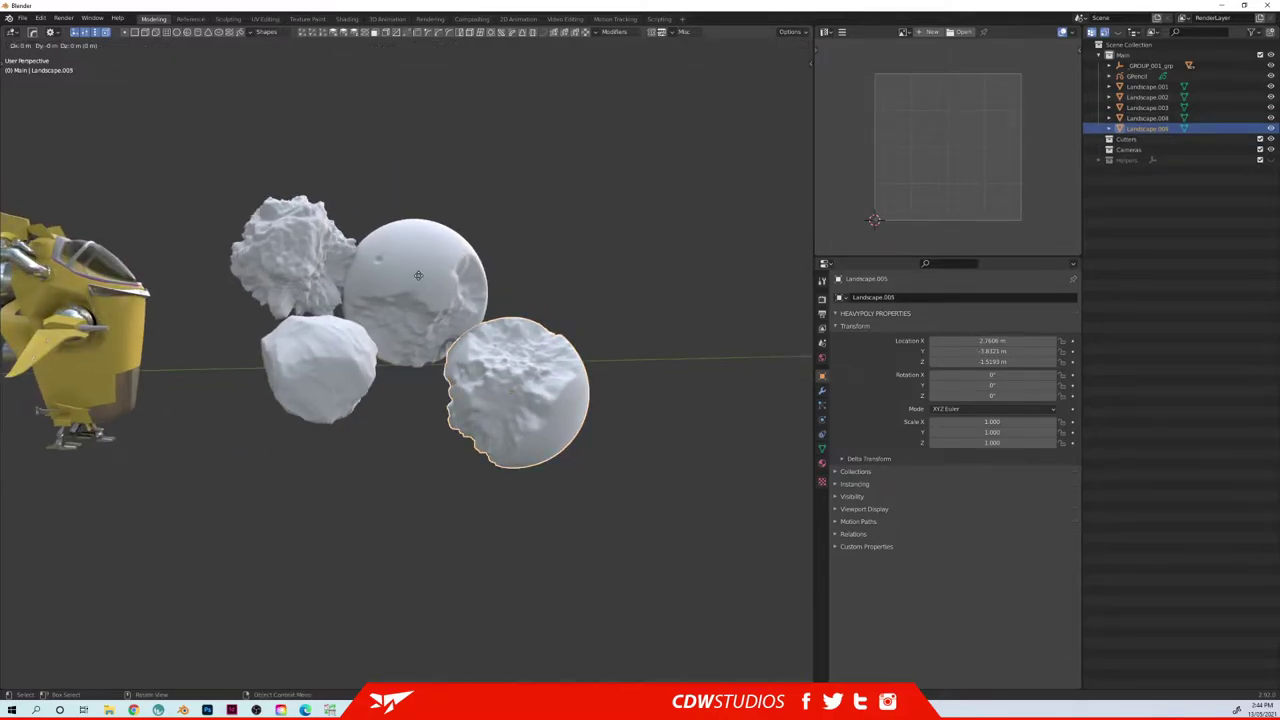
pyautogui.click(534, 194)
pyautogui.press('F9')
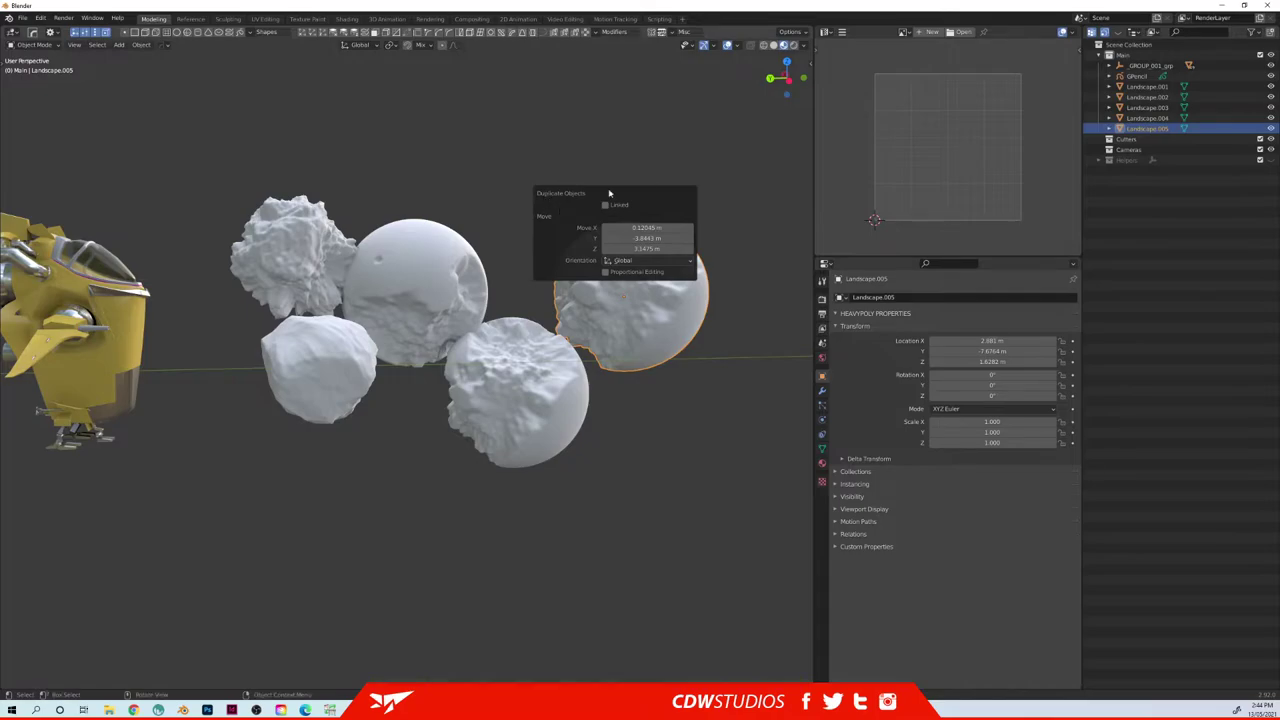
pyautogui.press('Delete')
# - Add another Double MultiFractal landscape rock, raise its random seed for a new shape, and move it above the other rocks
pyautogui.hotkey('shift', 'a')
pyautogui.moveTo(565, 288)
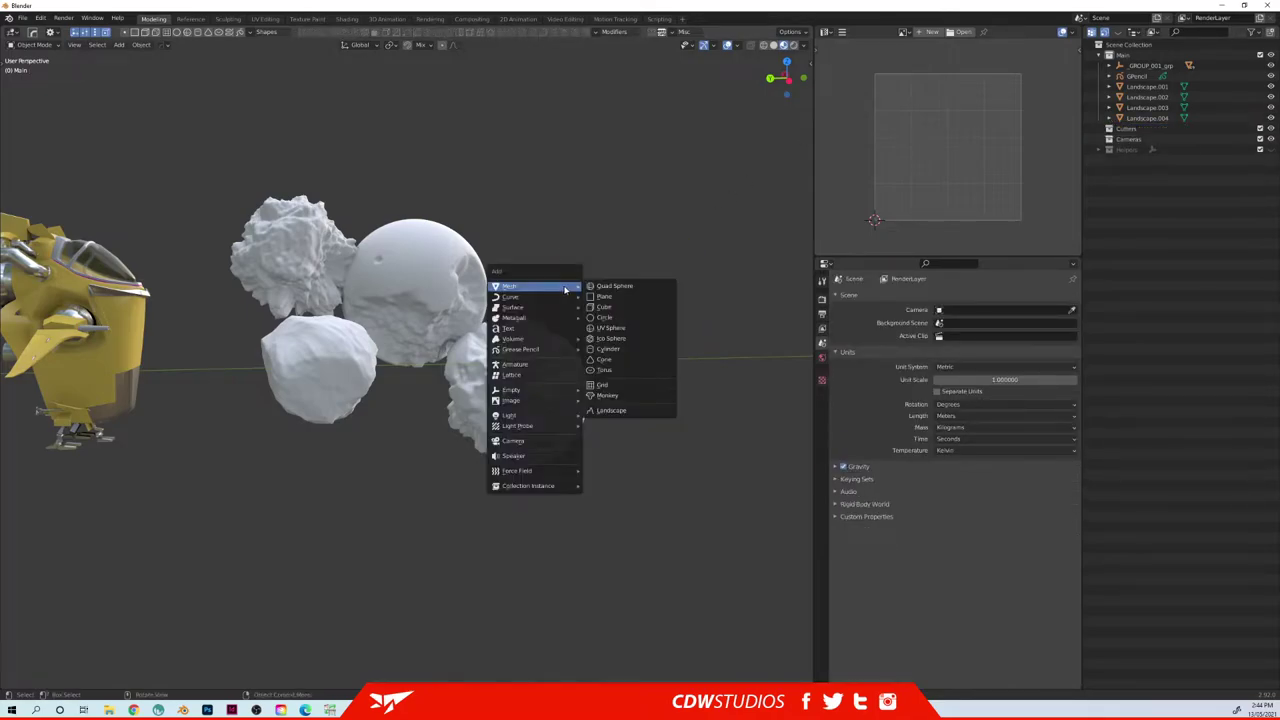
pyautogui.click(612, 411)
pyautogui.press('F9')
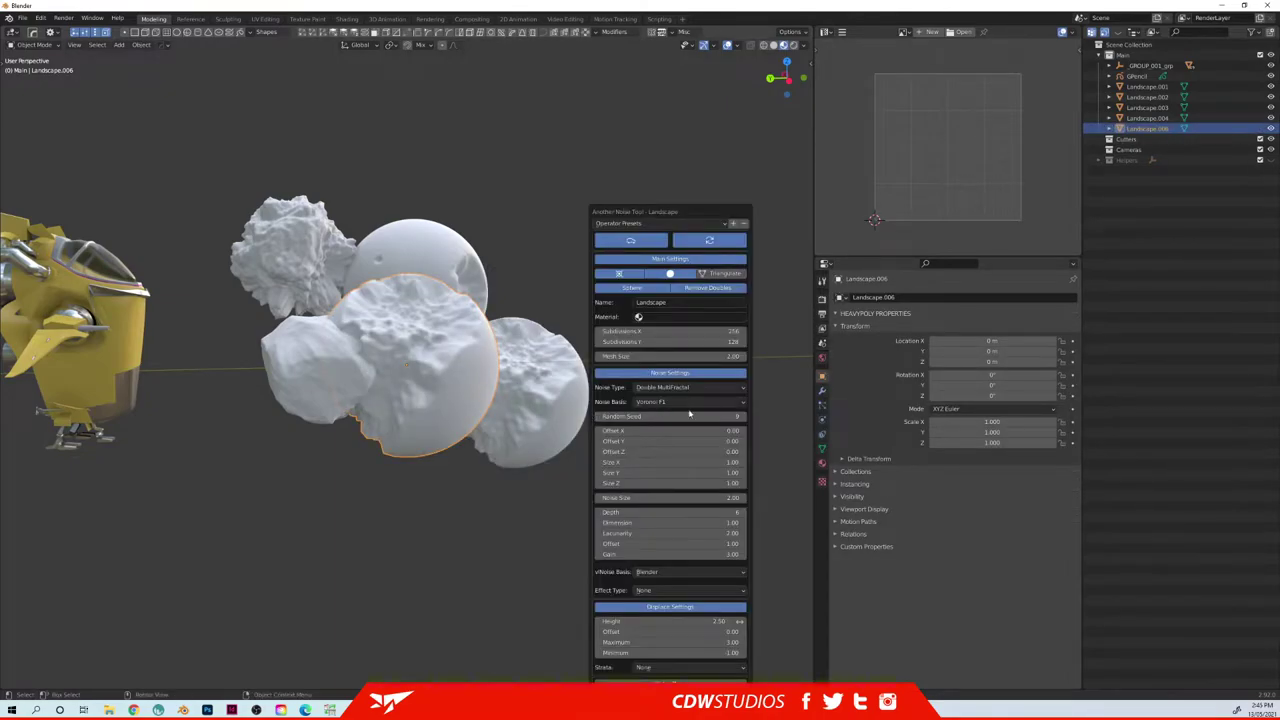
pyautogui.click(743, 418)
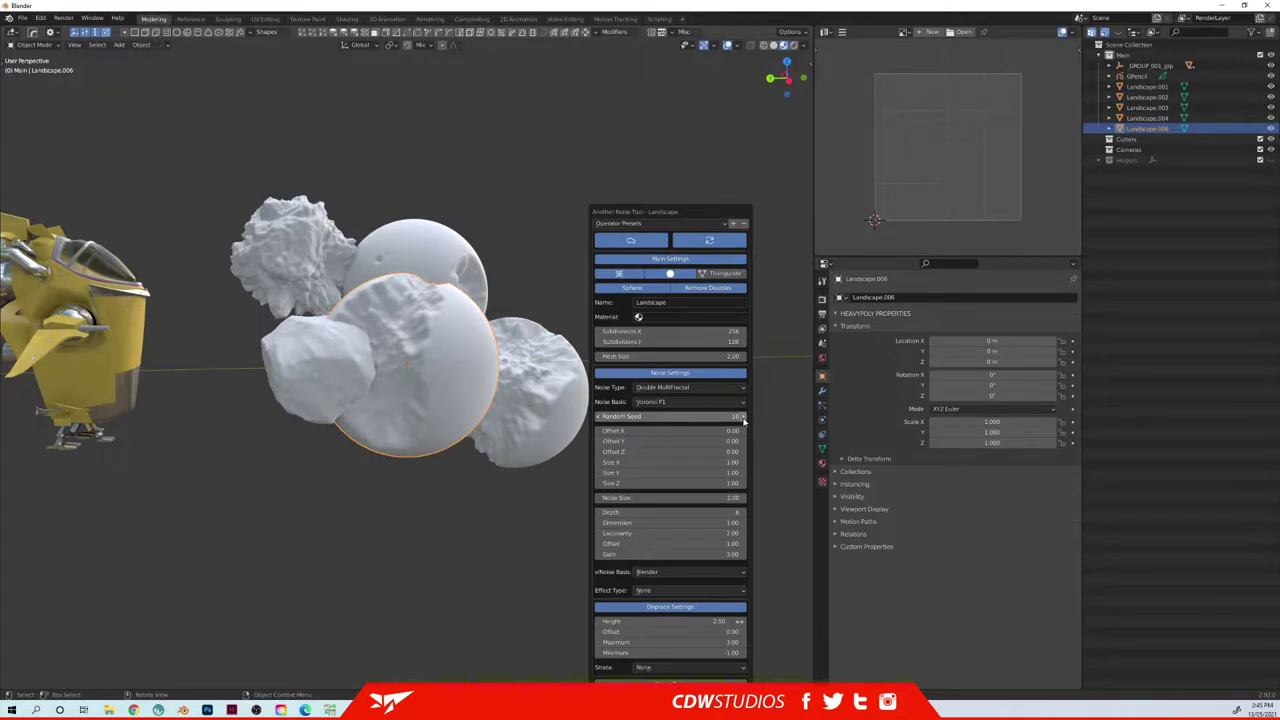
pyautogui.click(743, 418)
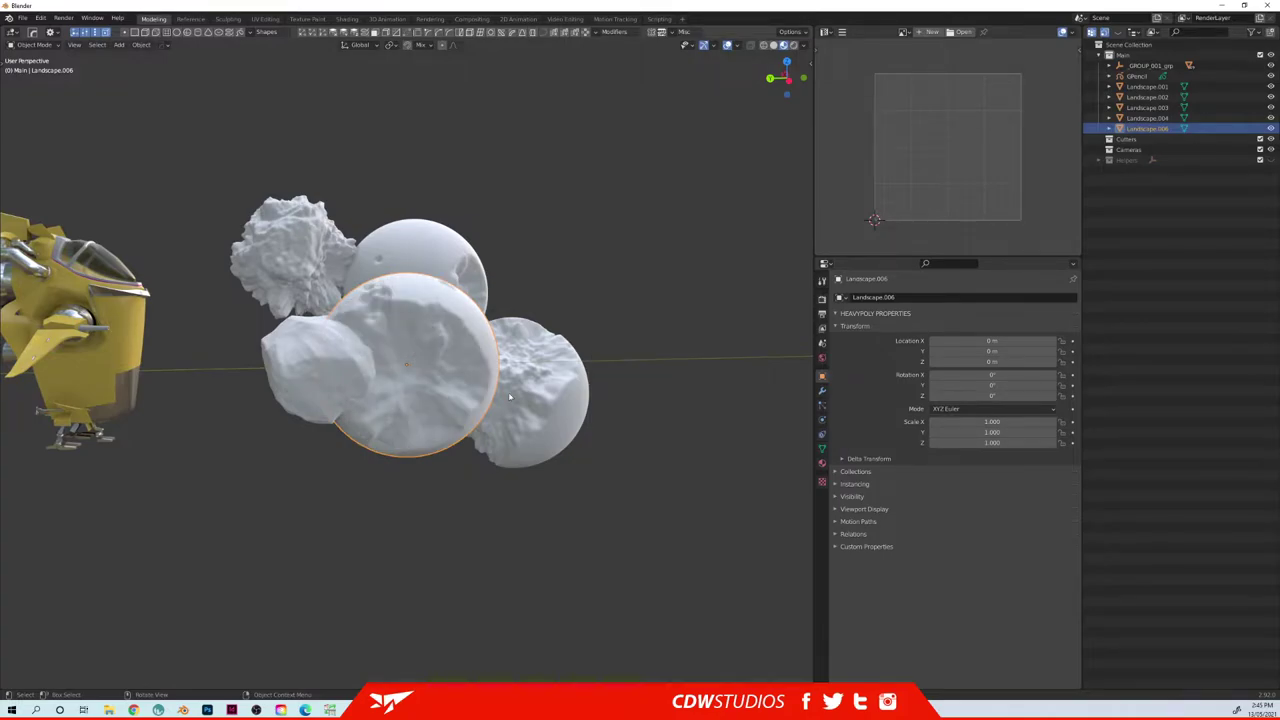
pyautogui.click(633, 231)
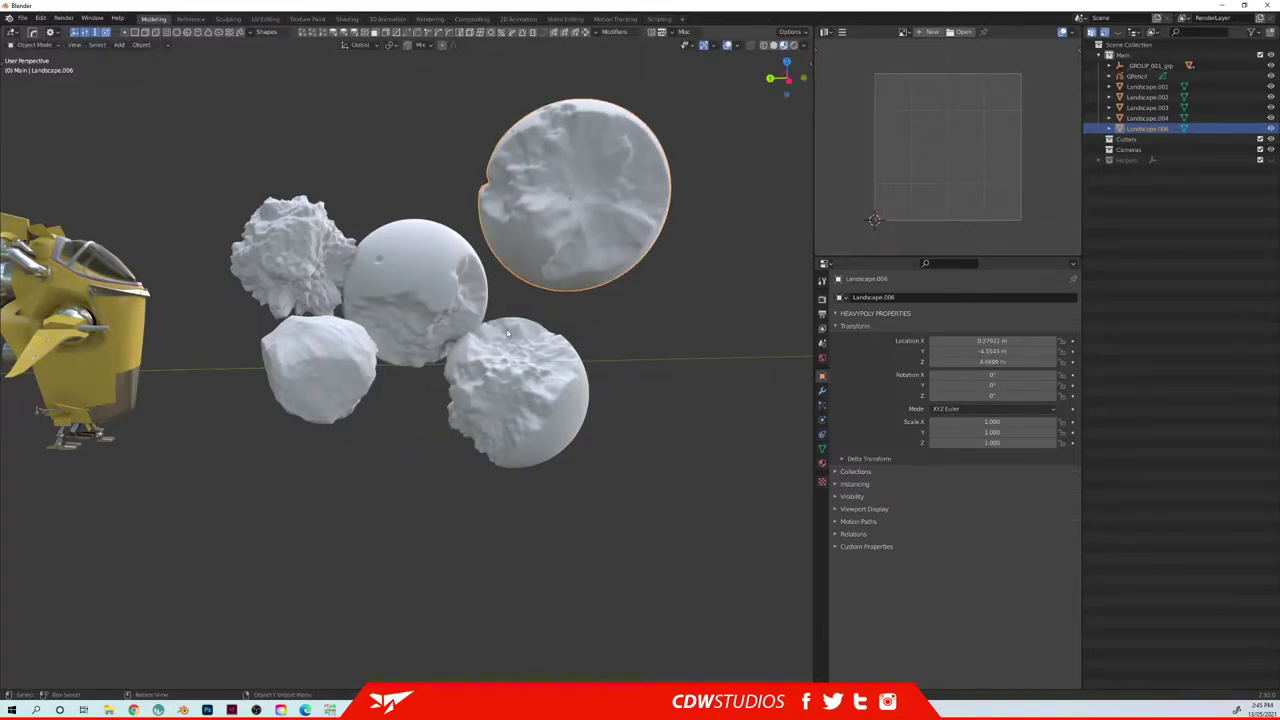
# - Duplicate the smooth cratered sphere rock and slide the copy horizontally to about X -4.1, Y 16.3 m
pyautogui.scroll(-3, 519, 334)
pyautogui.moveTo(519, 334); pyautogui.dragTo(426, 358, button='middle')
pyautogui.moveTo(337, 371); pyautogui.dragTo(419, 259, button='middle')
pyautogui.click(354, 297)
pyautogui.moveTo(354, 297); pyautogui.dragTo(355, 282, button='middle')
pyautogui.hotkey('shift', 'd')
pyautogui.hotkey('shift', 'z')
pyautogui.click(366, 424)
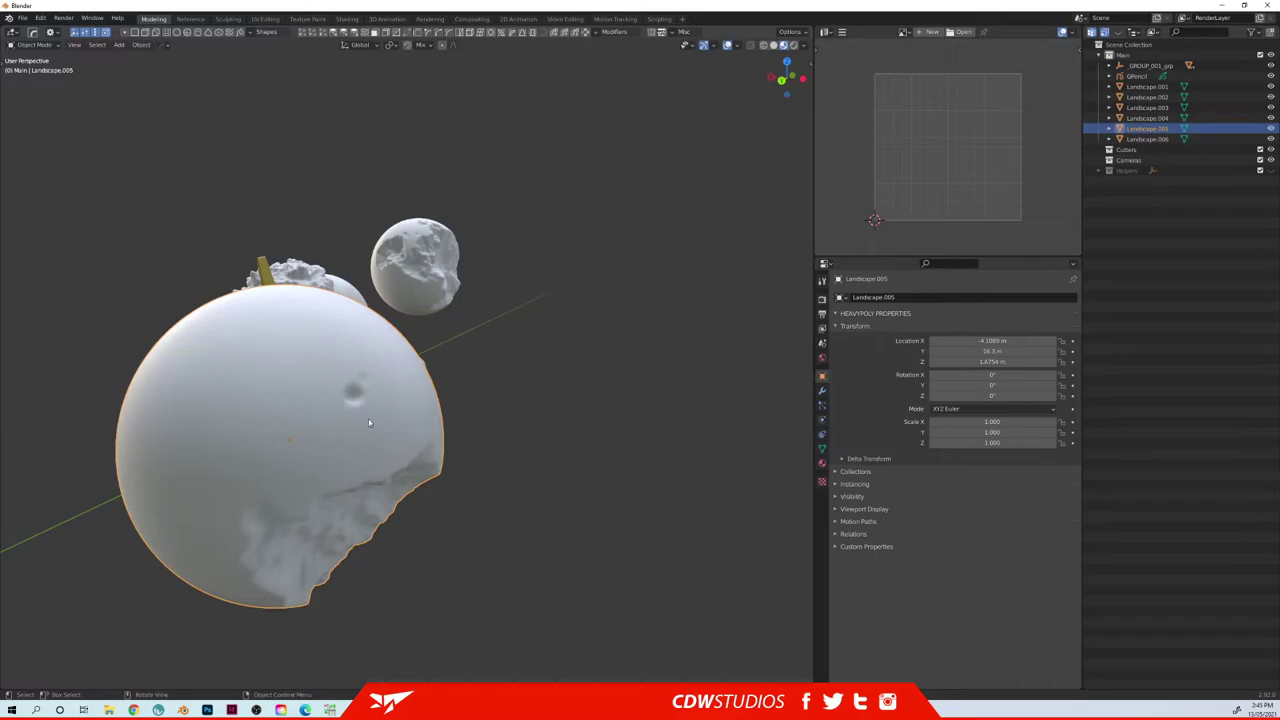
# - Enlarge the copied sphere rock and lower it along the Z axis below the spaceship's level
pyautogui.press('s')
pyautogui.scroll(-9, 465, 383)
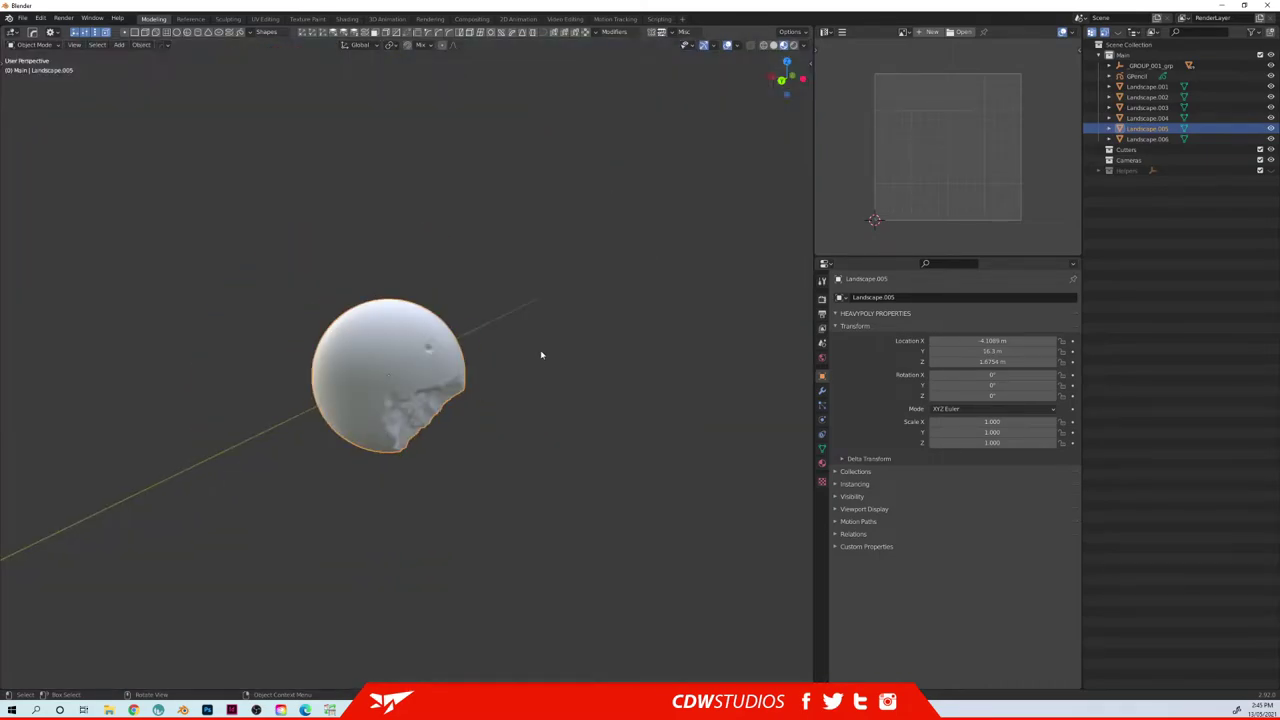
pyautogui.press('s')
pyautogui.click(468, 364)
pyautogui.press('g')
pyautogui.press('z')
pyautogui.click(440, 438)
# - Slide the enlarged sphere rock horizontally until it sits beneath the spaceship
pyautogui.moveTo(438, 438); pyautogui.dragTo(363, 406, button='middle')
pyautogui.scroll(4, 363, 406)
pyautogui.press('g')
pyautogui.hotkey('shift', 'z')
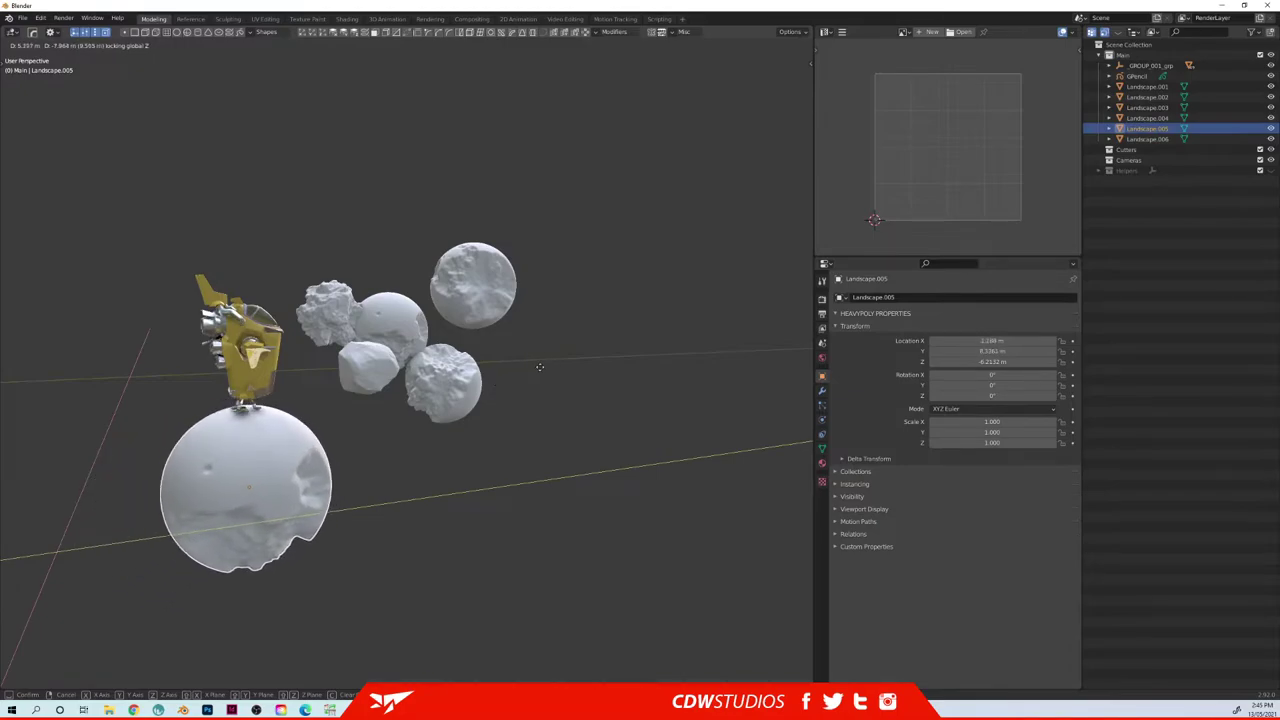
pyautogui.click(540, 367)
# - Align the sphere's top with the spaceship's landing gear, placing it at about X 0.04, Y 9.3, Z -6.0 m
pyautogui.scroll(4, 470, 395)
pyautogui.moveTo(397, 406); pyautogui.dragTo(563, 443, button='middle')
pyautogui.press('g')
pyautogui.click(540, 403)
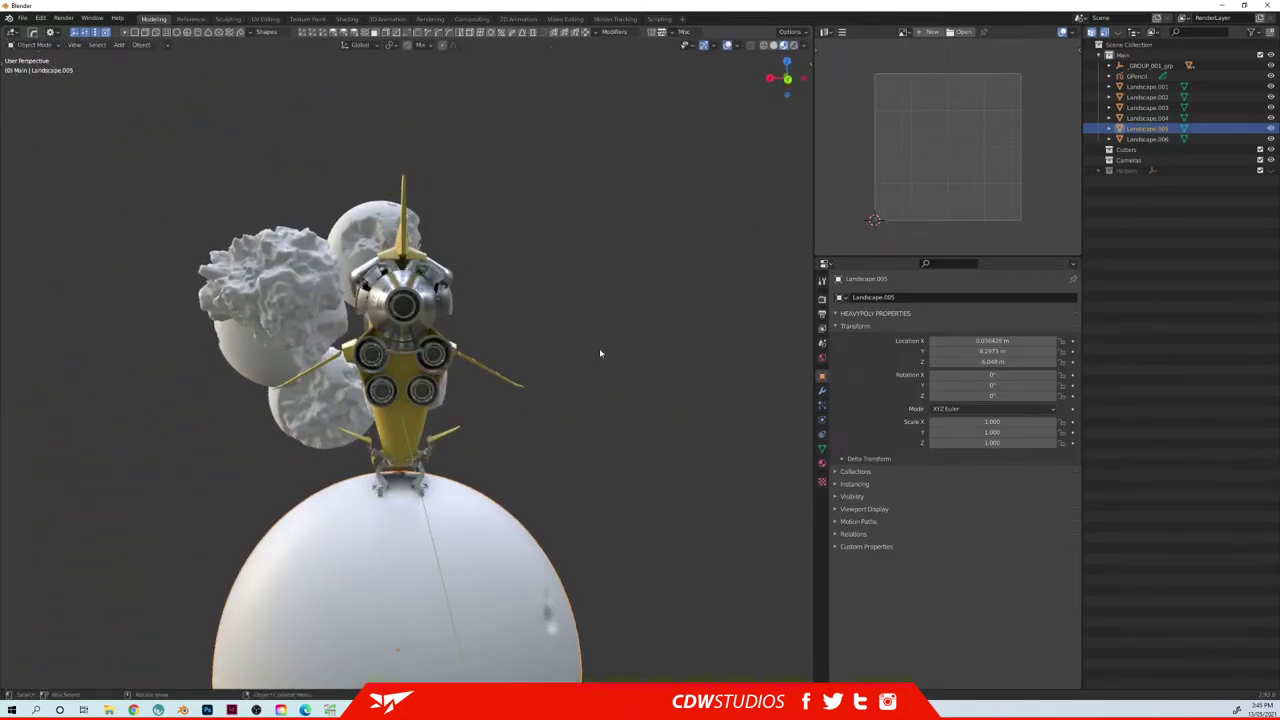
pyautogui.scroll(-4, 626, 360)
pyautogui.moveTo(626, 360); pyautogui.dragTo(526, 375, button='middle')
pyautogui.scroll(4, 430, 364)
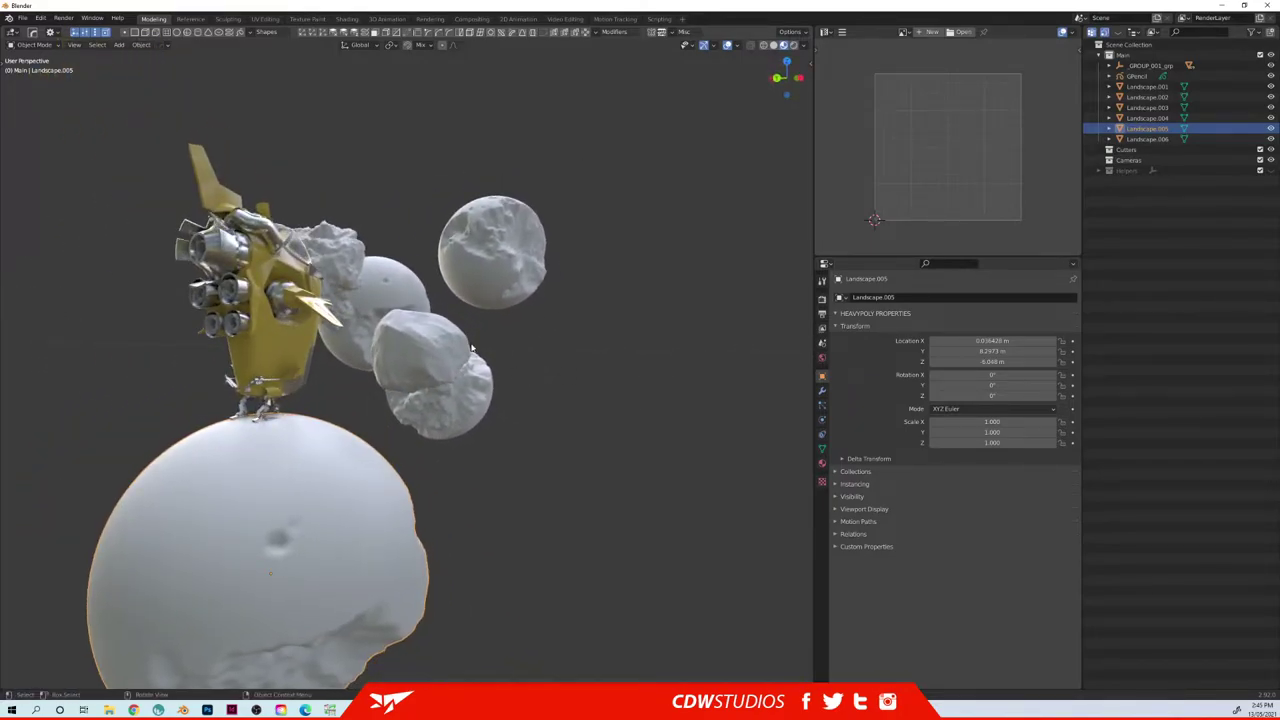
# - Select the large sphere rock together with the spaceship group and tilt both slightly sideways as seen from behind the ship
pyautogui.scroll(-2, 472, 347)
pyautogui.moveTo(503, 329); pyautogui.dragTo(520, 330, button='middle')
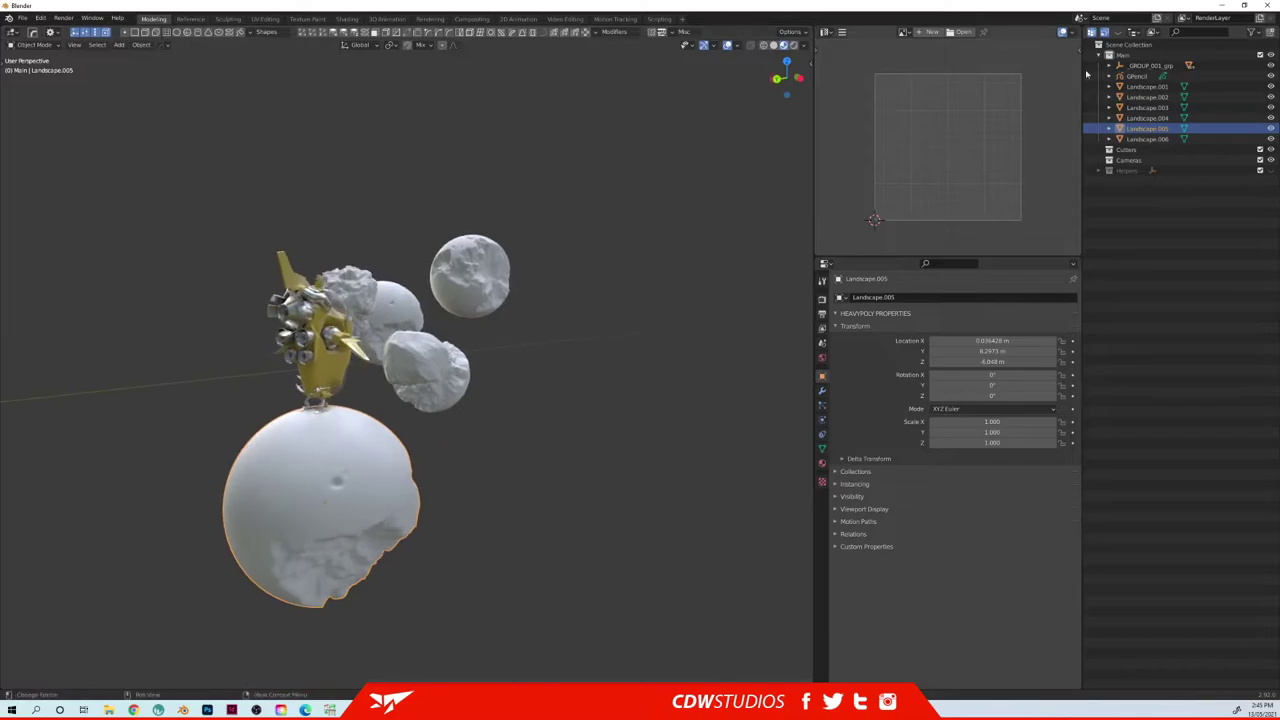
pyautogui.keyDown('shift'); pyautogui.click(1148, 67); pyautogui.keyUp('shift')
pyautogui.click(677, 329)
pyautogui.click(1143, 129)
pyautogui.keyDown('ctrl'); pyautogui.click(1148, 67); pyautogui.keyUp('ctrl')
pyautogui.moveTo(352, 384); pyautogui.dragTo(445, 390, button='middle')
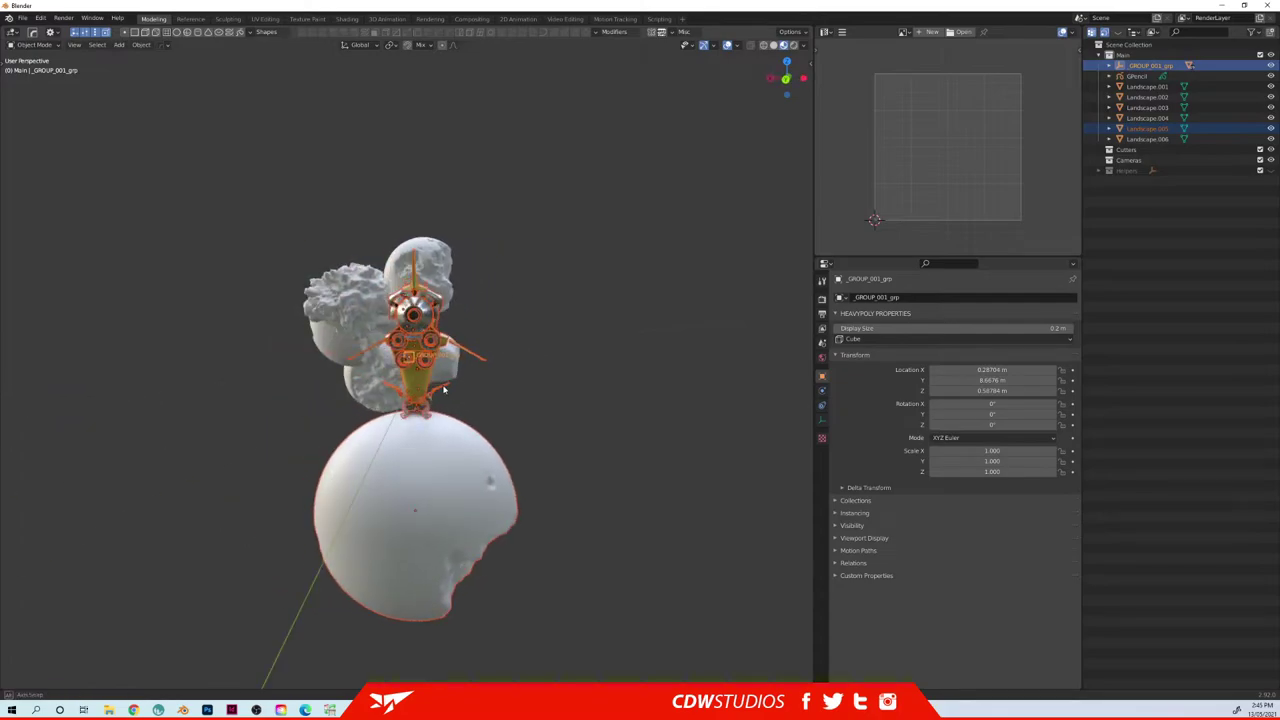
pyautogui.press('r')
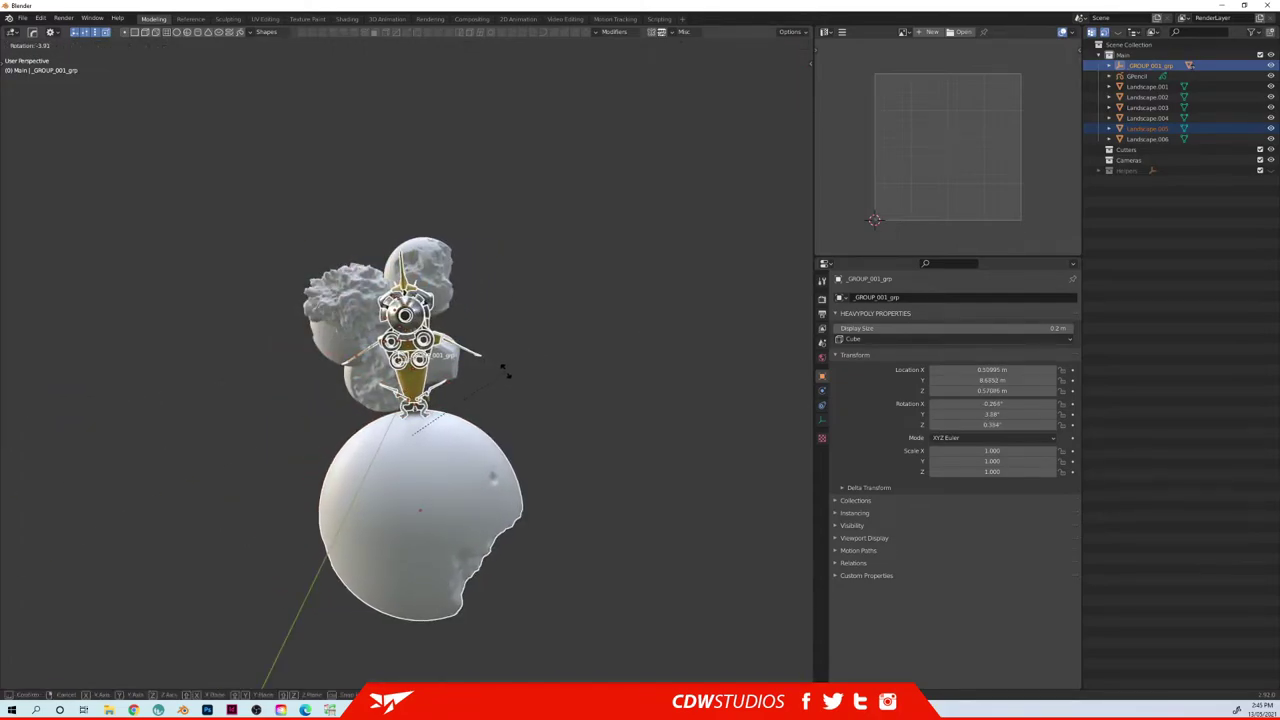
pyautogui.click(504, 361)
# - Tilt the spaceship and large sphere further together, bringing the ship group's rotation to about X -4°, Y 12.5°, Z 1°
pyautogui.moveTo(513, 371)
pyautogui.mouseDown(button='middle')
pyautogui.moveTo(491, 366)
pyautogui.moveTo(431, 426)
pyautogui.moveTo(409, 424)
pyautogui.moveTo(457, 443)
pyautogui.moveTo(497, 426)
pyautogui.moveTo(443, 429)
pyautogui.moveTo(466, 429)
pyautogui.moveTo(430, 449)
pyautogui.moveTo(500, 357)
pyautogui.moveTo(471, 366)
pyautogui.moveTo(538, 341)
pyautogui.moveTo(530, 354)
pyautogui.mouseUp(button='middle')
pyautogui.press('r')
pyautogui.click(468, 357)
pyautogui.click(410, 425)
# - Create a new camera from the current view and walk it backward until the whole spaceship and surrounding rocks fit the frame
pyautogui.press('`')
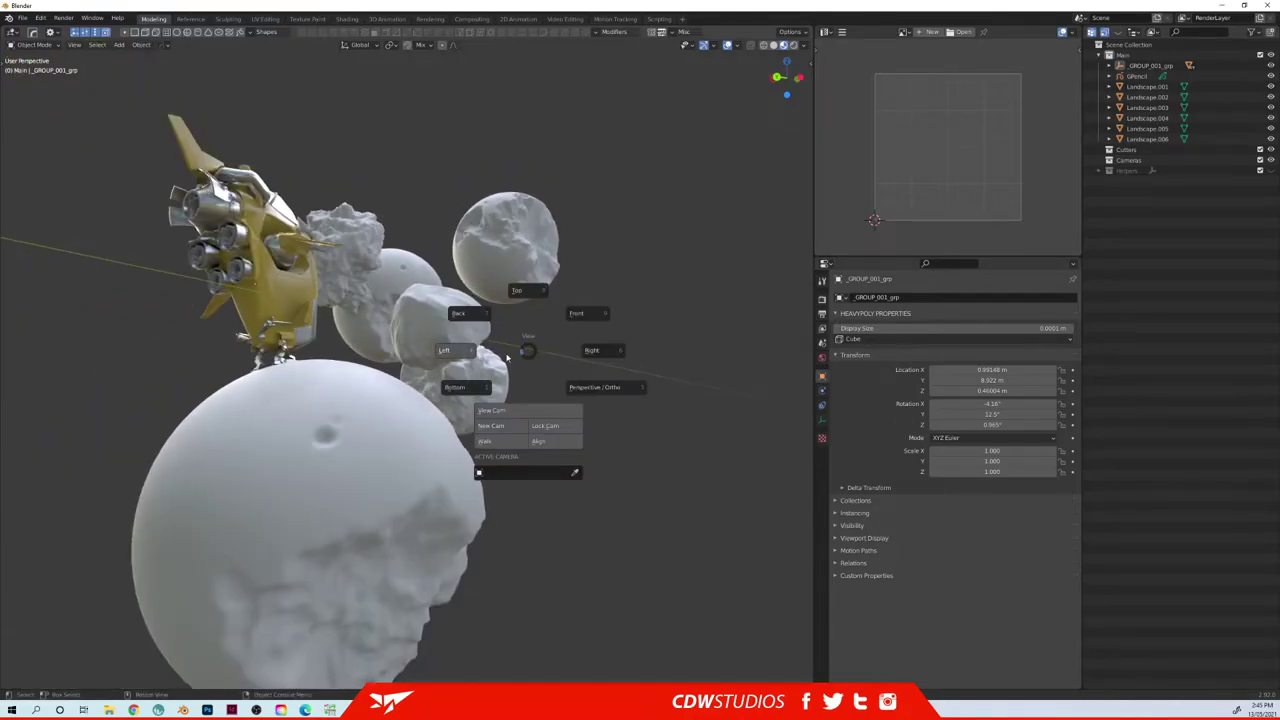
pyautogui.click(516, 430)
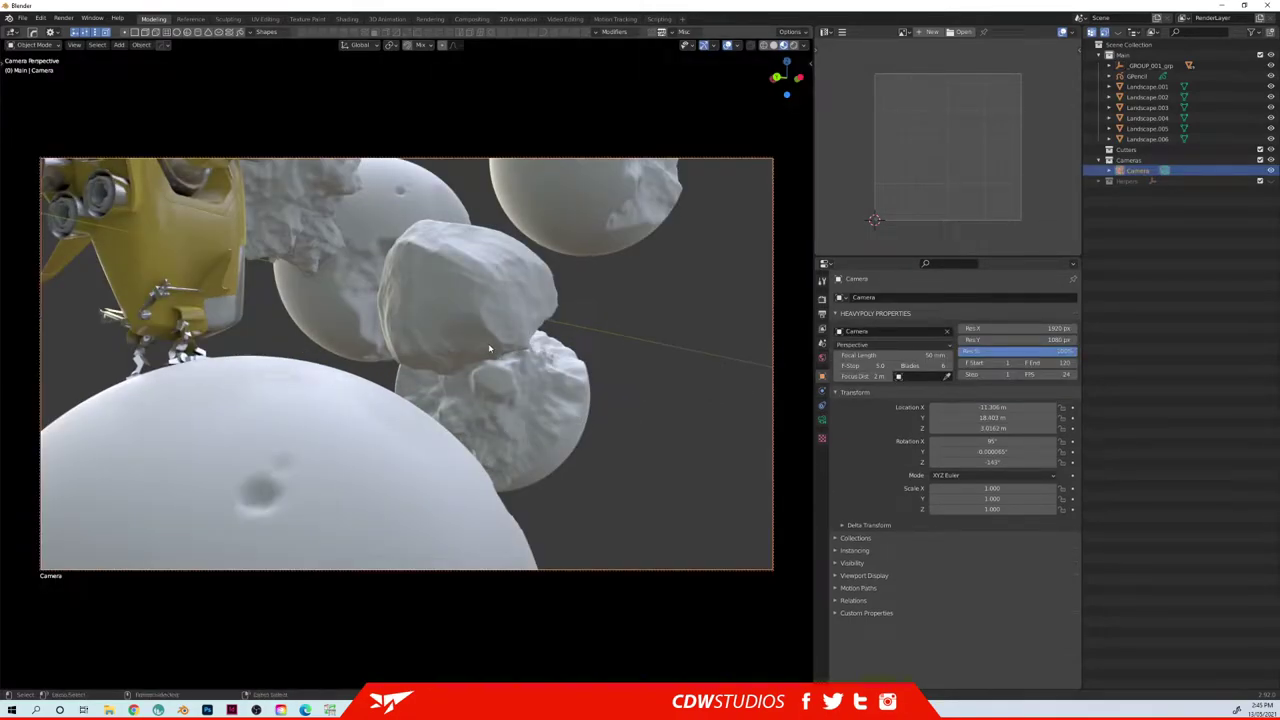
pyautogui.press('v')
pyautogui.press('s')
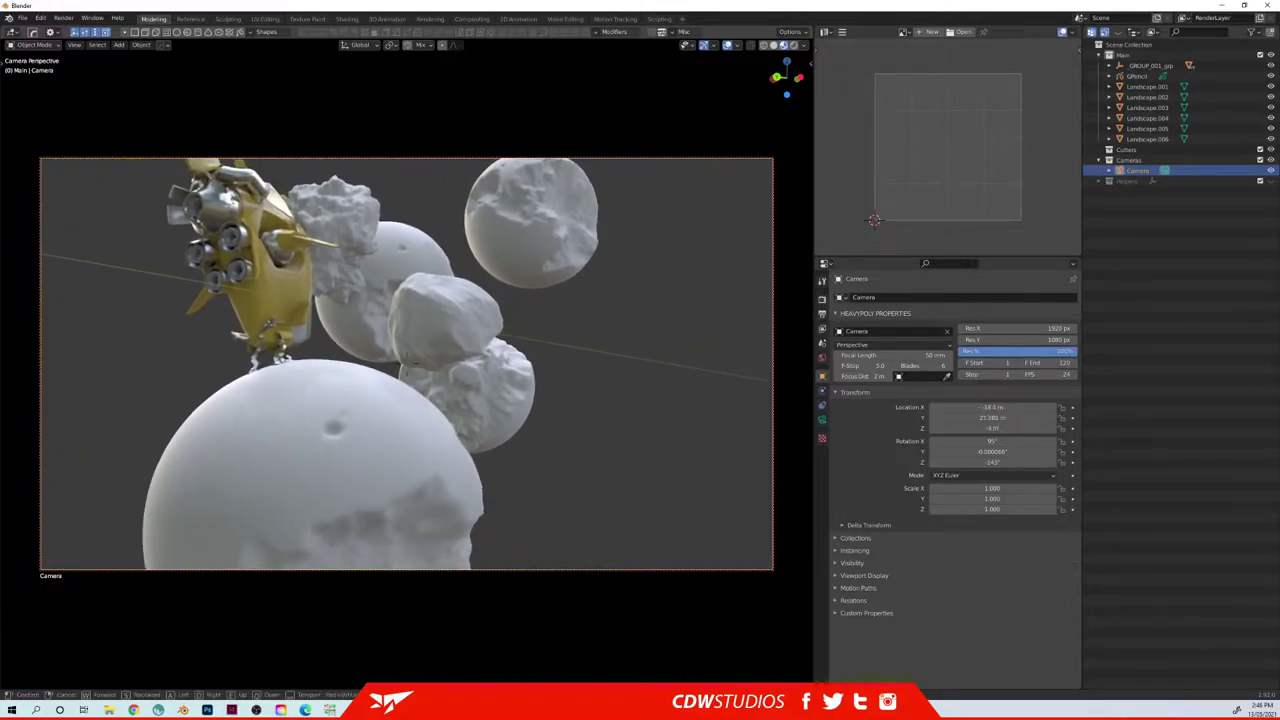
pyautogui.press('s')
pyautogui.press('w')
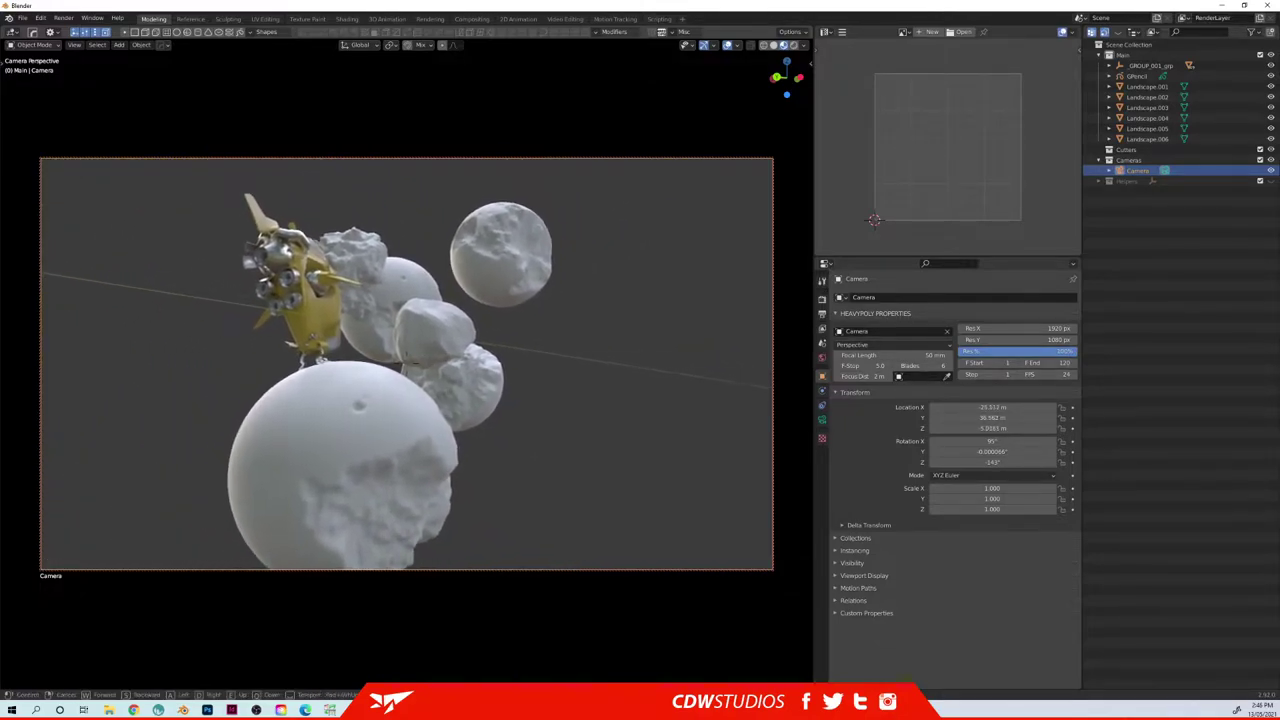
# - Shift the camera sideways and slightly forward, framing the spaceship and large sphere on the left side of the shot
pyautogui.press('d')
pyautogui.press('a')
pyautogui.press('a')
pyautogui.press('w')
pyautogui.press('d')
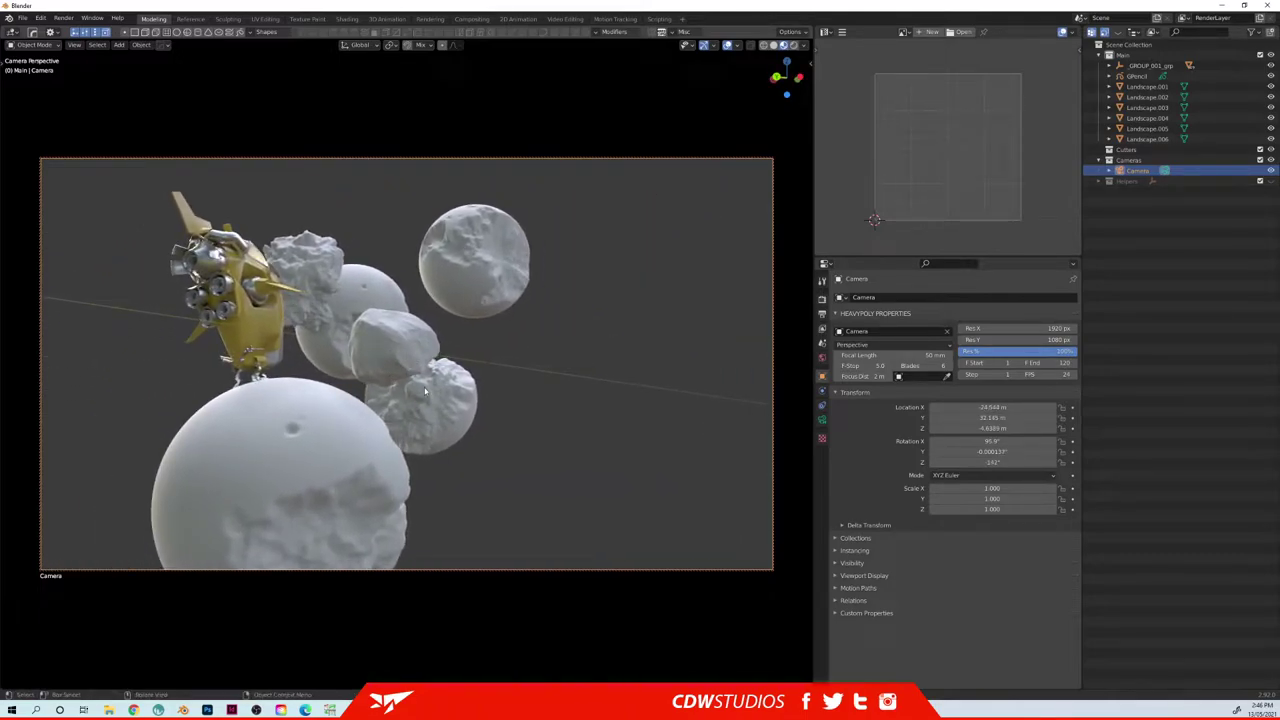
# - Set the camera's focal length to 90 mm and walk it backward until the spaceship and rocks fit the frame again
pyautogui.press('v')
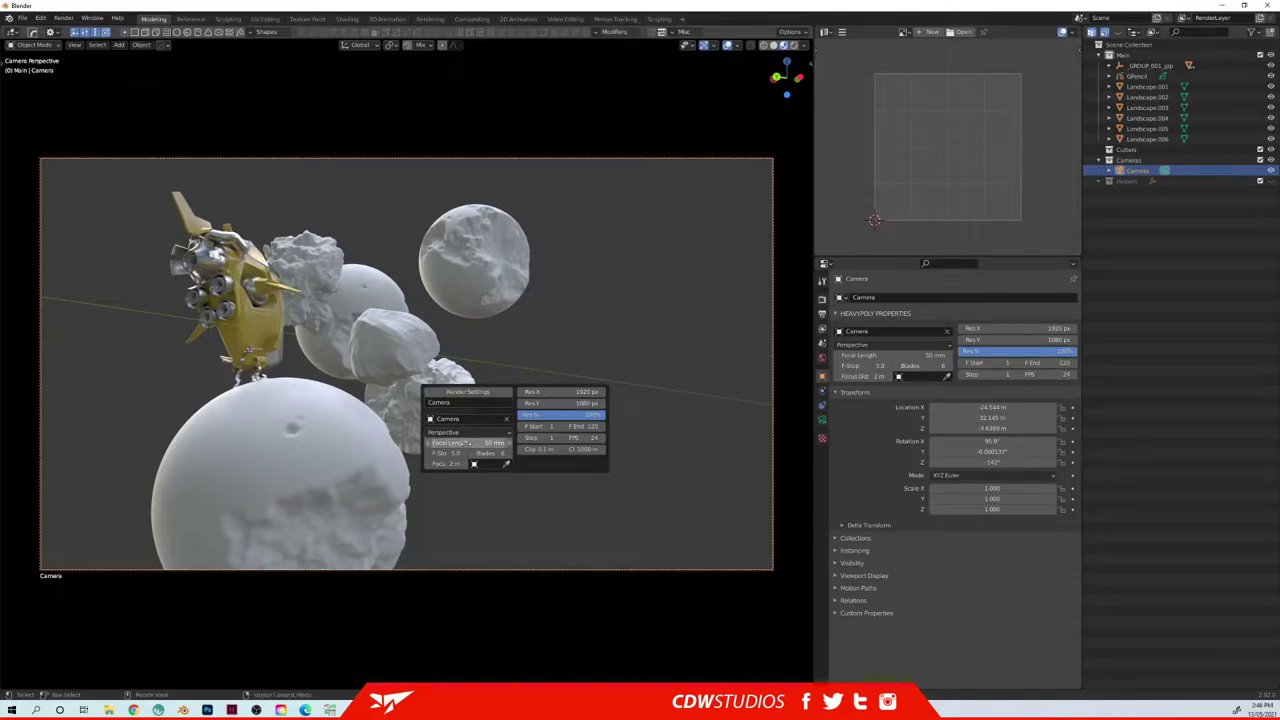
pyautogui.write('90')
pyautogui.press('Return')
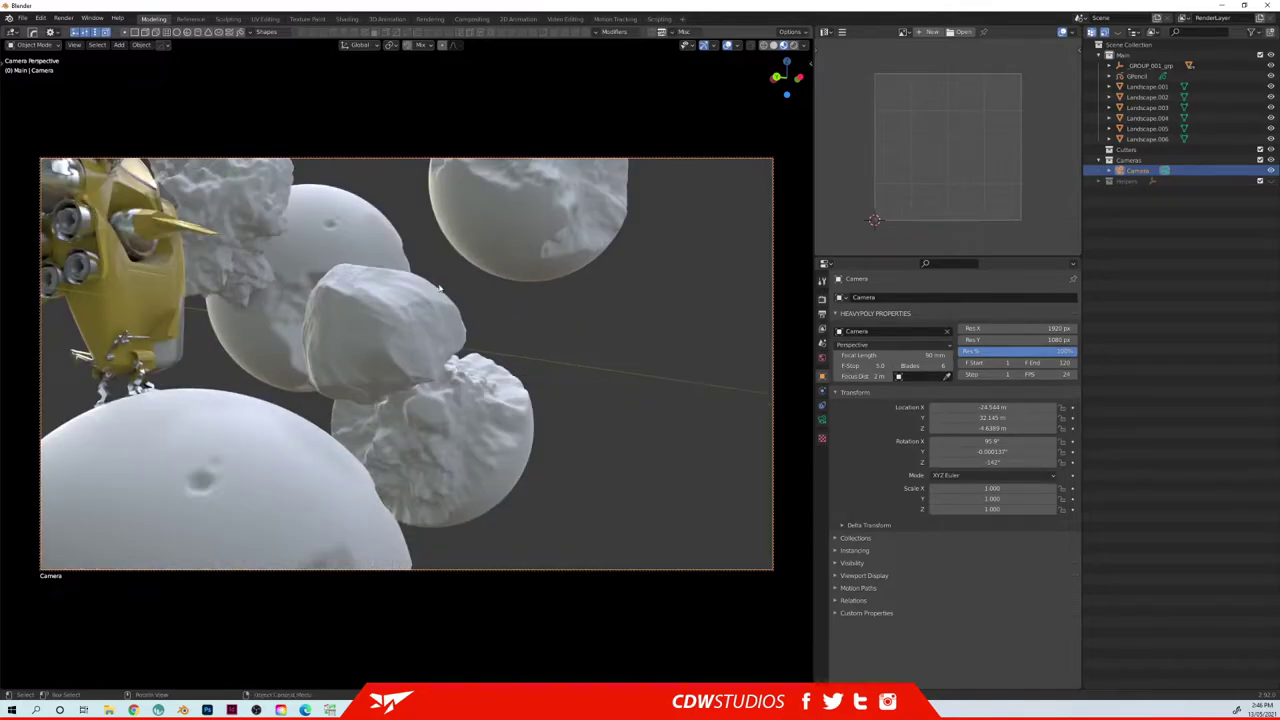
pyautogui.press('s')
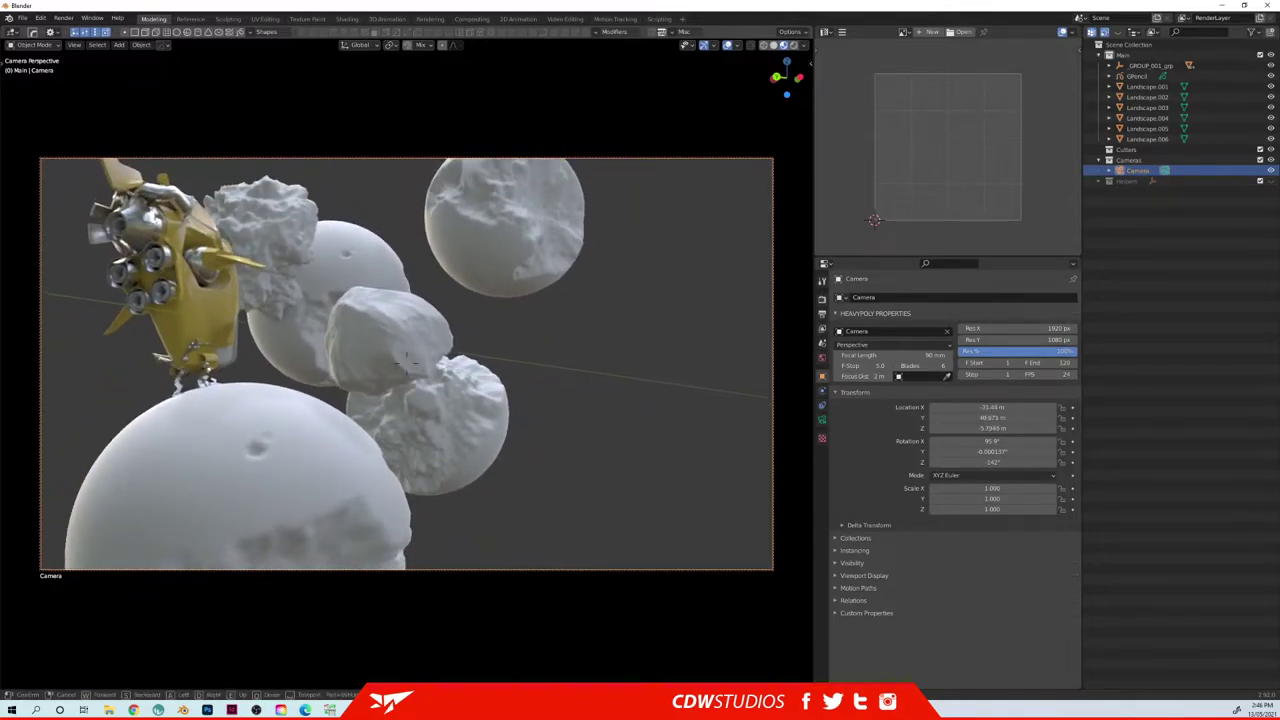
pyautogui.press('s')
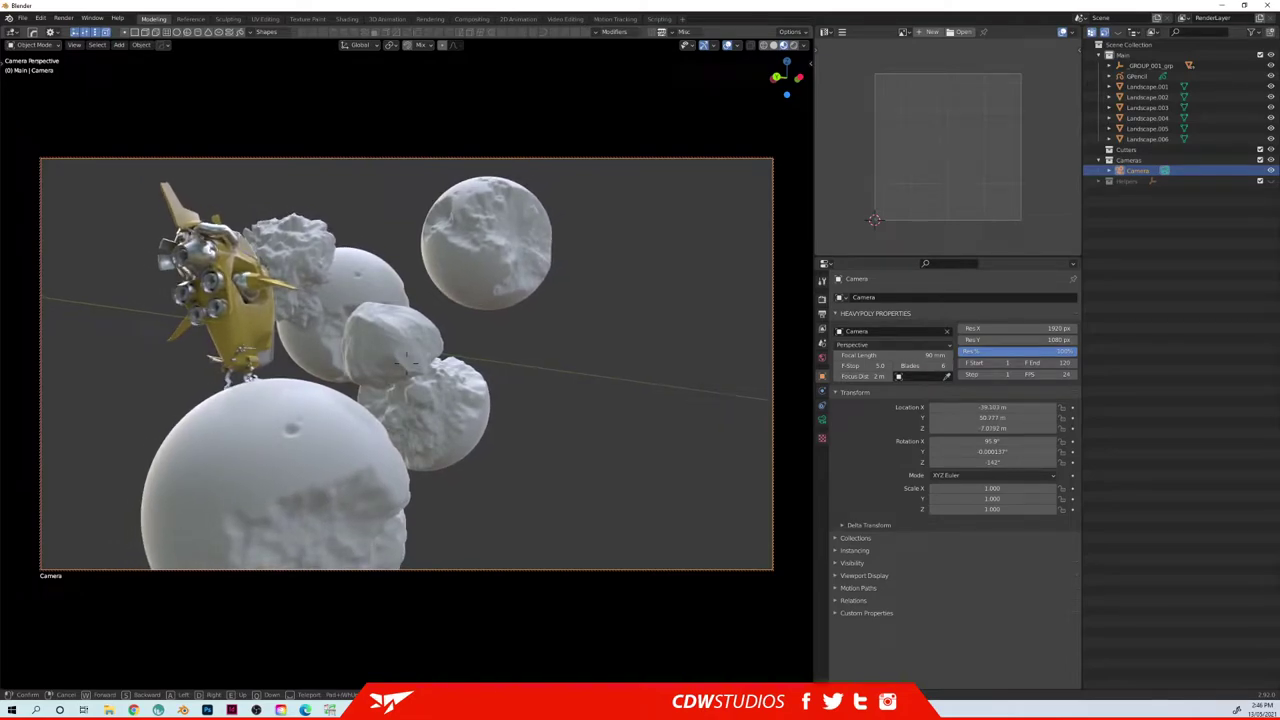
pyautogui.click(435, 427)
# - Move the smooth boulder in the middle of the shot beside the large sphere, at about X 7.5, Y 8.5, Z -1.7 m
pyautogui.click(402, 339)
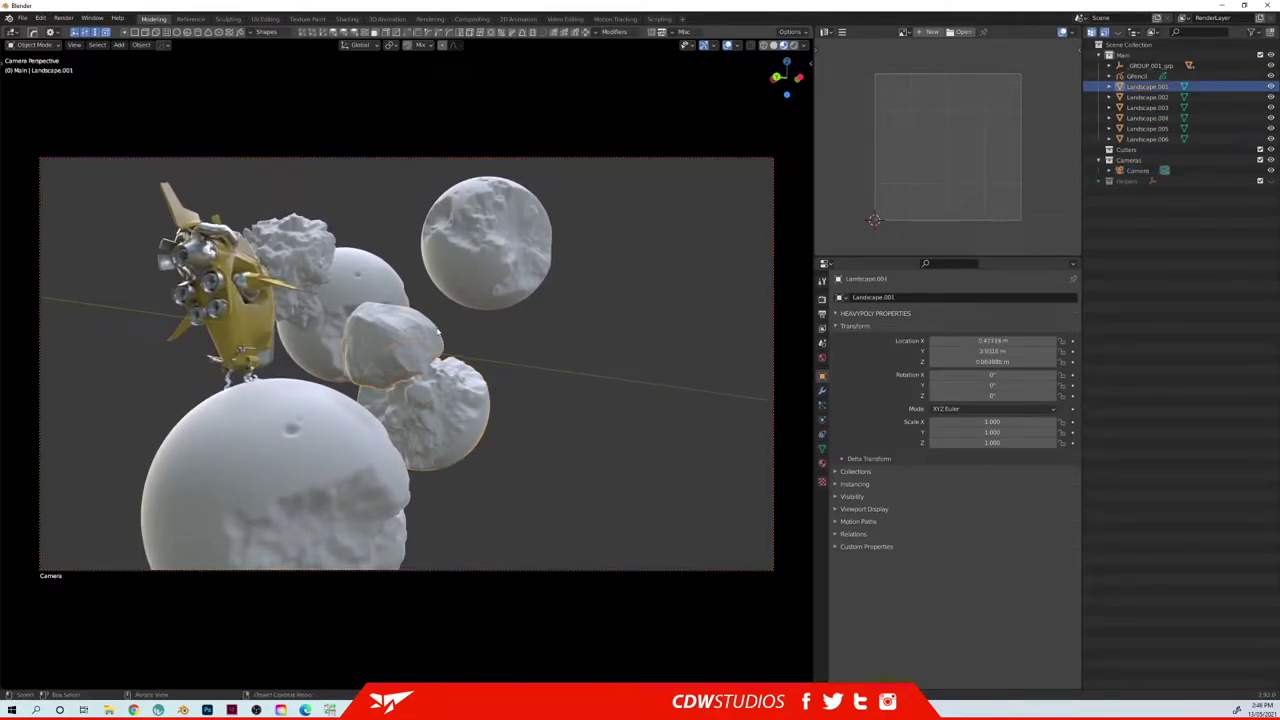
pyautogui.press('g')
pyautogui.click(150, 373)
# - Unlock the camera from view navigation and leave the camera view to see the rock arrangement from above
pyautogui.hotkey('alt', 'space')
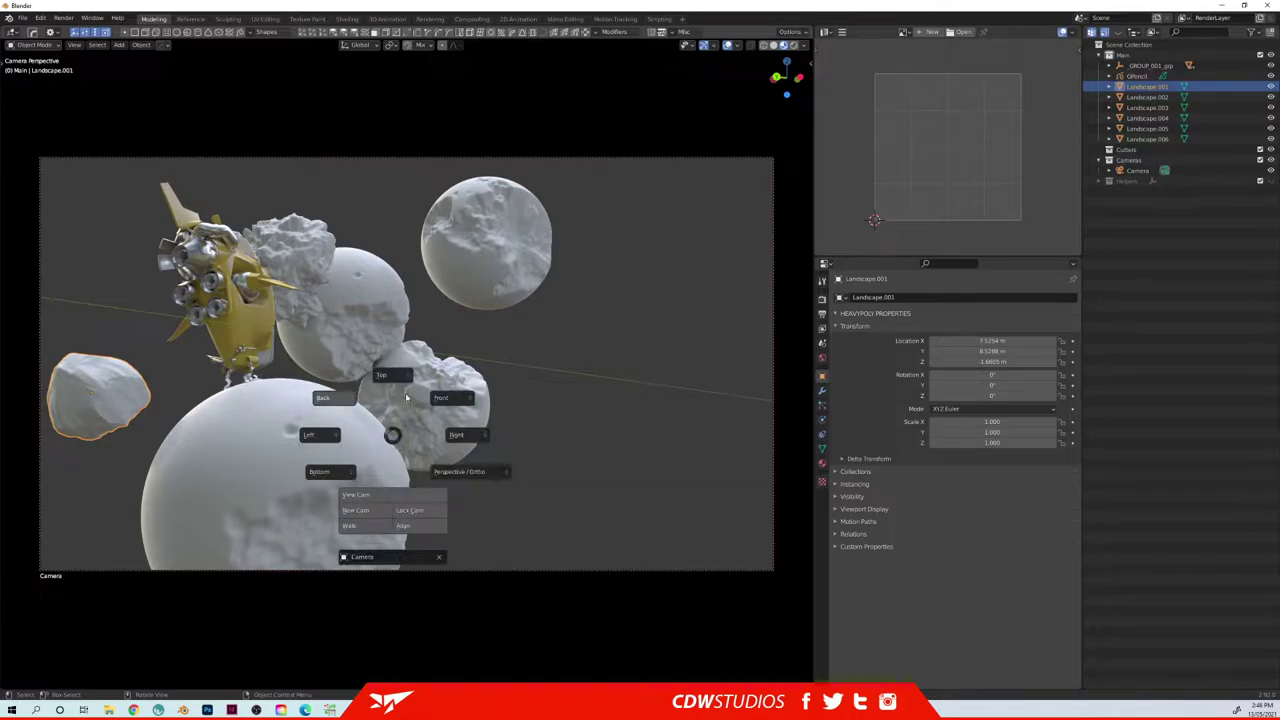
pyautogui.click(409, 514)
pyautogui.moveTo(500, 430)
pyautogui.mouseDown(button='middle')
pyautogui.moveTo(443, 400)
pyautogui.moveTo(364, 424)
pyautogui.moveTo(478, 425)
pyautogui.mouseUp(button='middle')
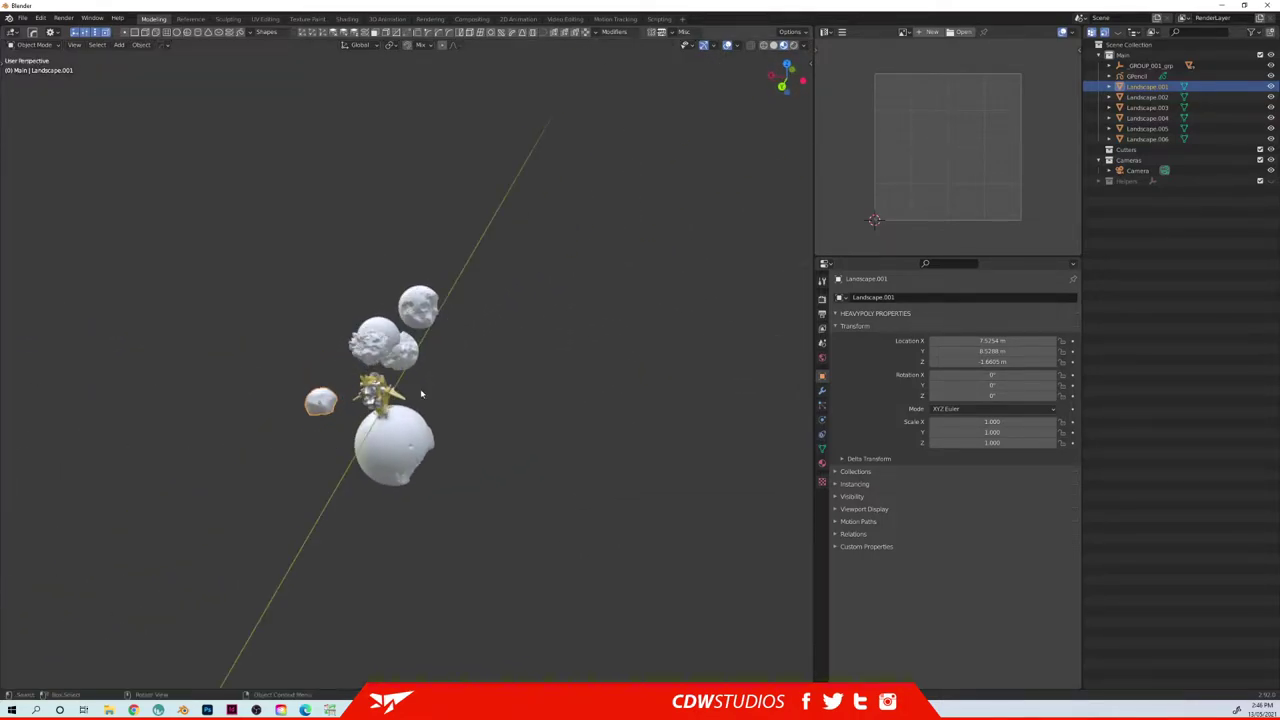
# - Move the small craggy rock out of the cluster to the far side of the ship
pyautogui.click(364, 342)
pyautogui.press('g')
pyautogui.click(228, 370)
# - Move Landscape.003 away from the other rocks, scale it up and place it farther out above the ship
pyautogui.click(379, 341)
pyautogui.press('g')
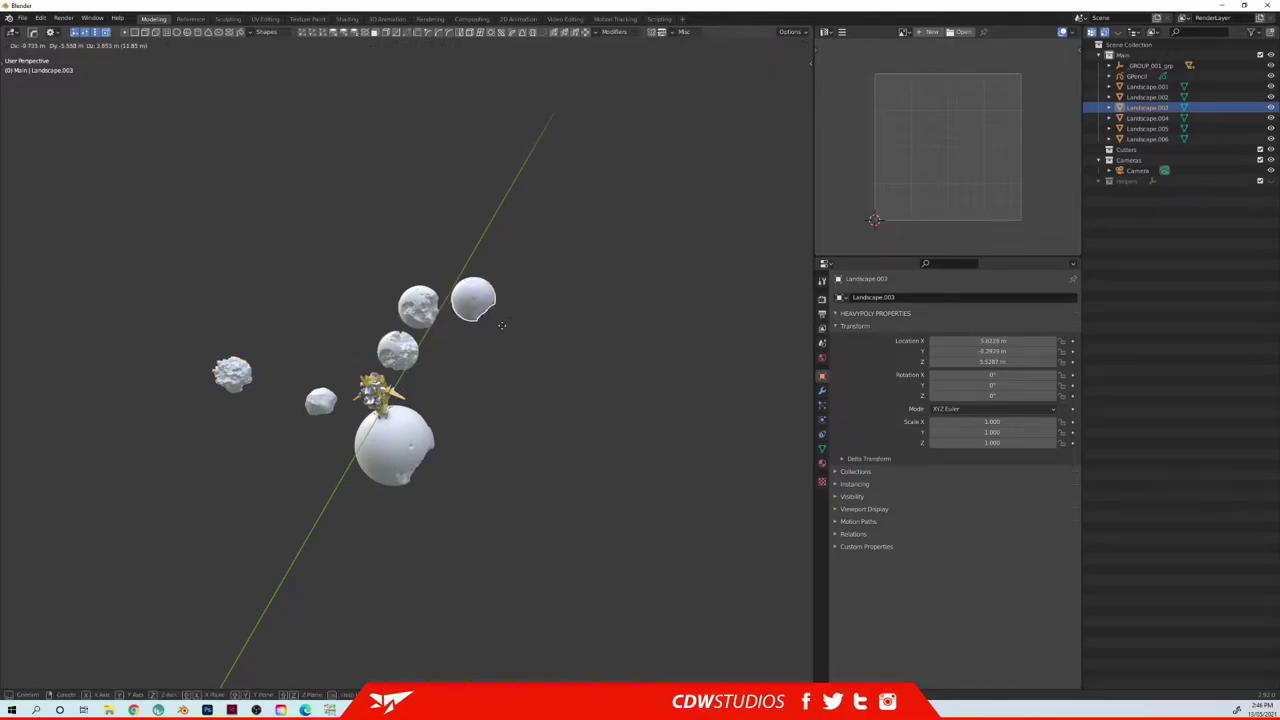
pyautogui.click(473, 301)
pyautogui.press('s')
pyautogui.click(648, 440)
pyautogui.press('g')
pyautogui.click(608, 268)
# - Scale up Landscape.006 and move it away from the ship to the upper part of the scene
pyautogui.click(405, 309)
pyautogui.press('s')
pyautogui.click(538, 377)
pyautogui.moveTo(441, 330); pyautogui.dragTo(370, 345, button='middle')
pyautogui.press('g')
pyautogui.click(340, 300)
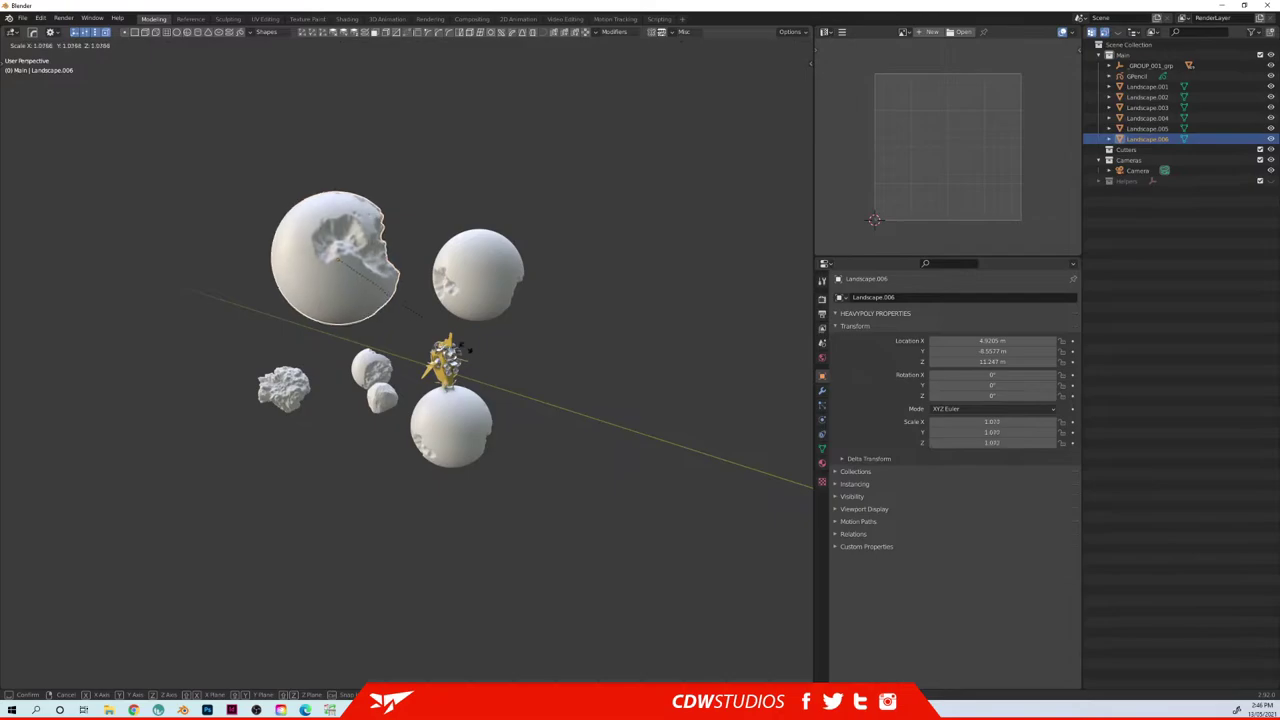
# - Enlarge Landscape.004 and move it farther away from the ship
pyautogui.click(372, 368)
pyautogui.press('s')
pyautogui.click(427, 324)
pyautogui.moveTo(427, 325); pyautogui.dragTo(443, 334, button='middle')
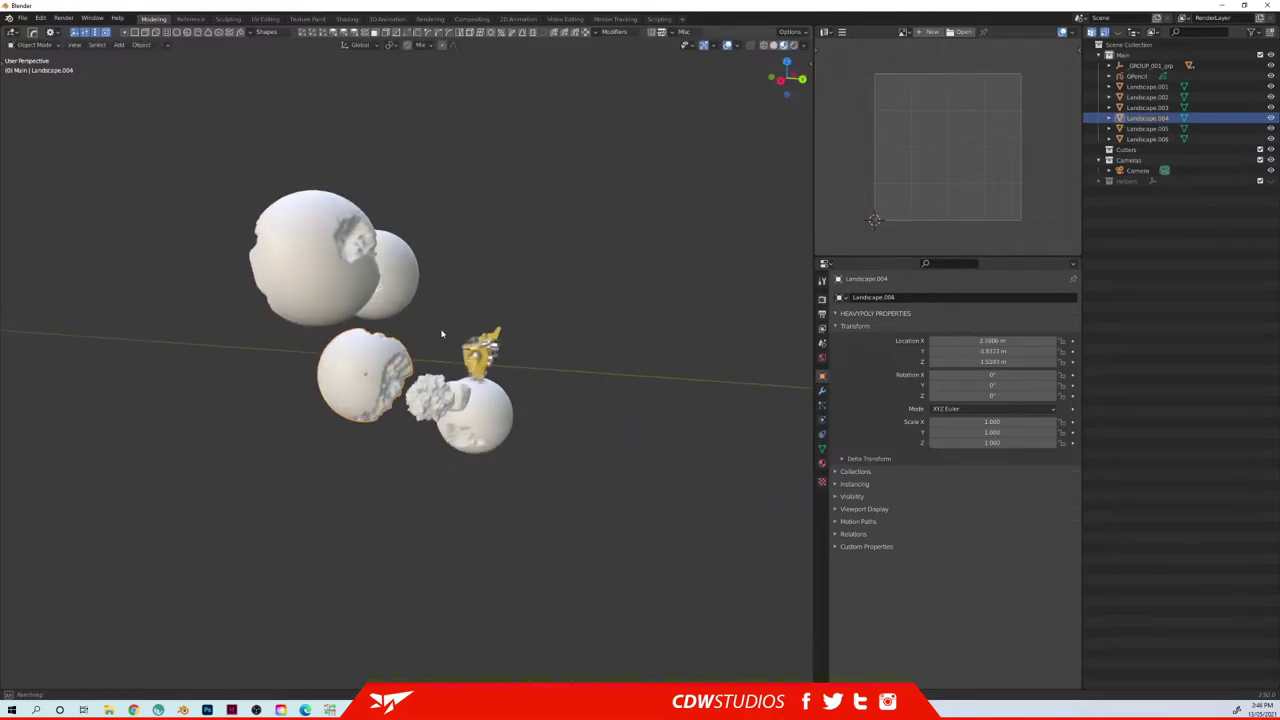
pyautogui.press('g')
pyautogui.click(281, 359)
# - Spread Landscape.006 outward and move Landscape.003 lower in the scene, then check the arrangement through the camera
pyautogui.click(280, 290)
pyautogui.press('g')
pyautogui.click(172, 294)
pyautogui.click(403, 294)
pyautogui.press('g')
pyautogui.click(363, 415)
pyautogui.moveTo(569, 345); pyautogui.dragTo(535, 351, button='middle')
pyautogui.press('KP_0')
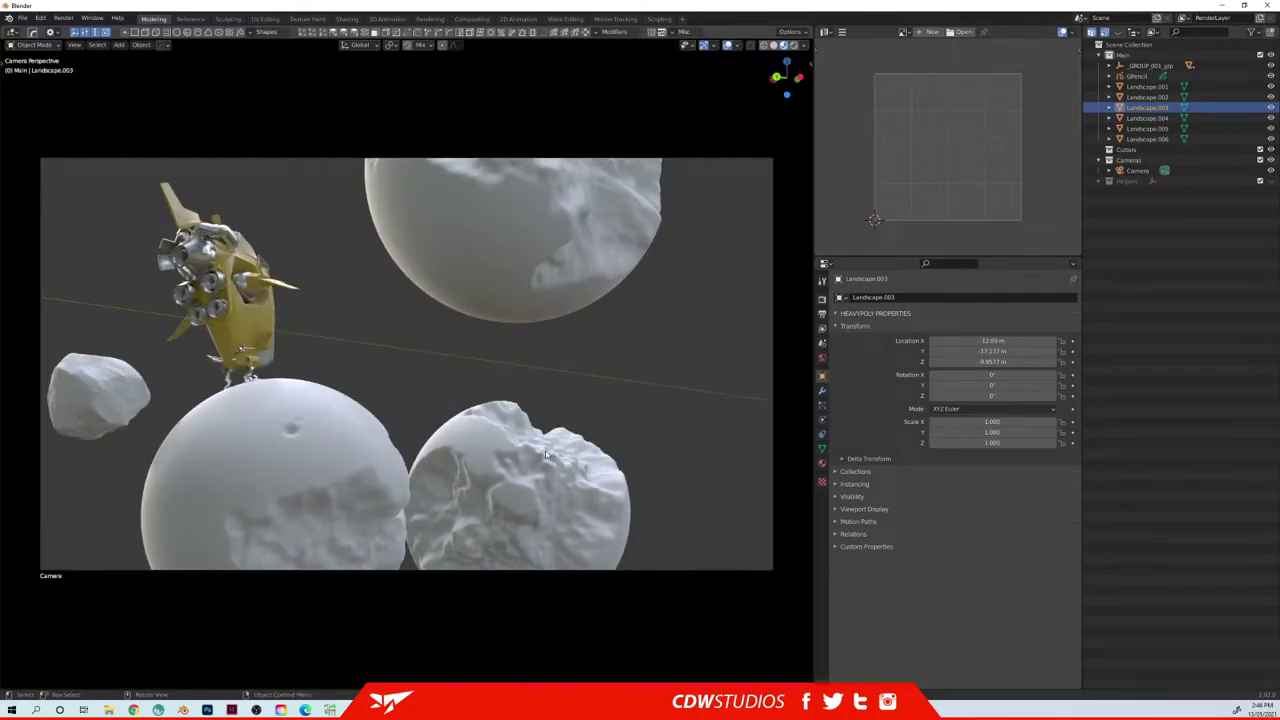
# - Push Landscape.004 back horizontally with Z locked, then adjust its height so it sits beside the ship's planetoid
pyautogui.click(547, 447)
pyautogui.press('g')
pyautogui.hotkey('shift', 'z')
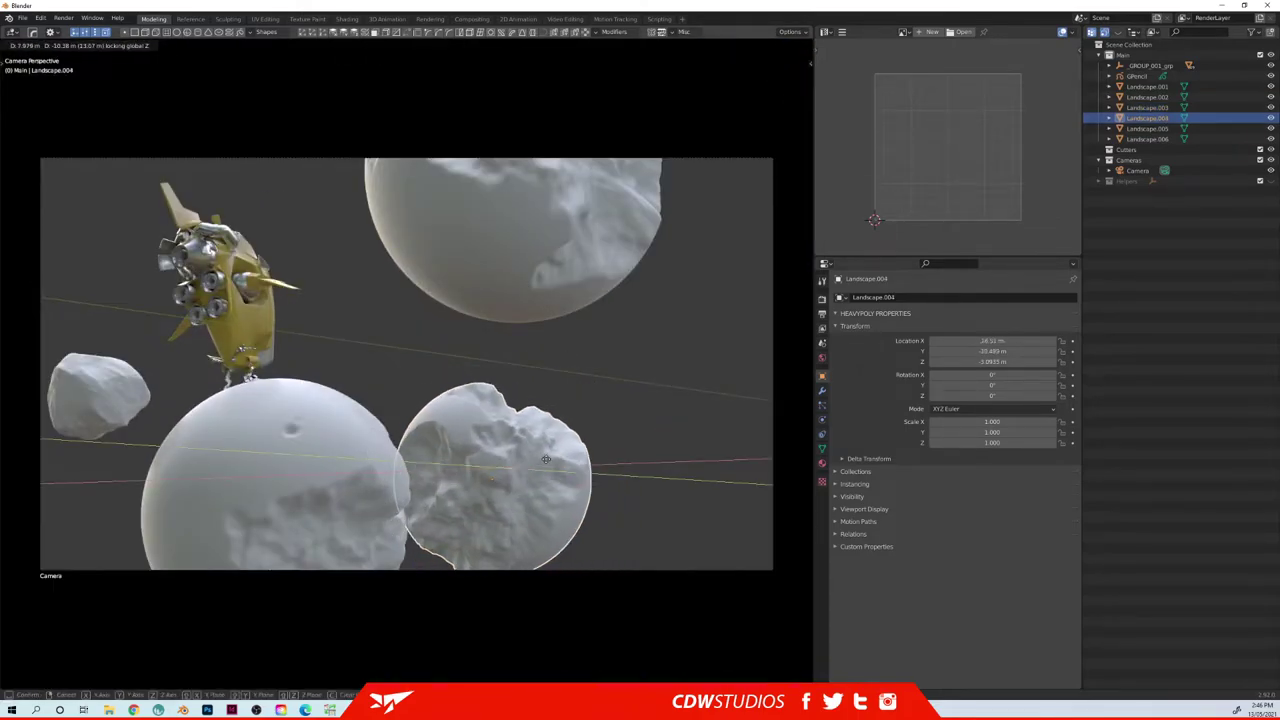
pyautogui.click(510, 482)
pyautogui.press('g')
pyautogui.press('z')
pyautogui.click(511, 431)
# - Move Landscape.006 toward the upper-right corner of the camera frame
pyautogui.click(562, 260)
pyautogui.press('g')
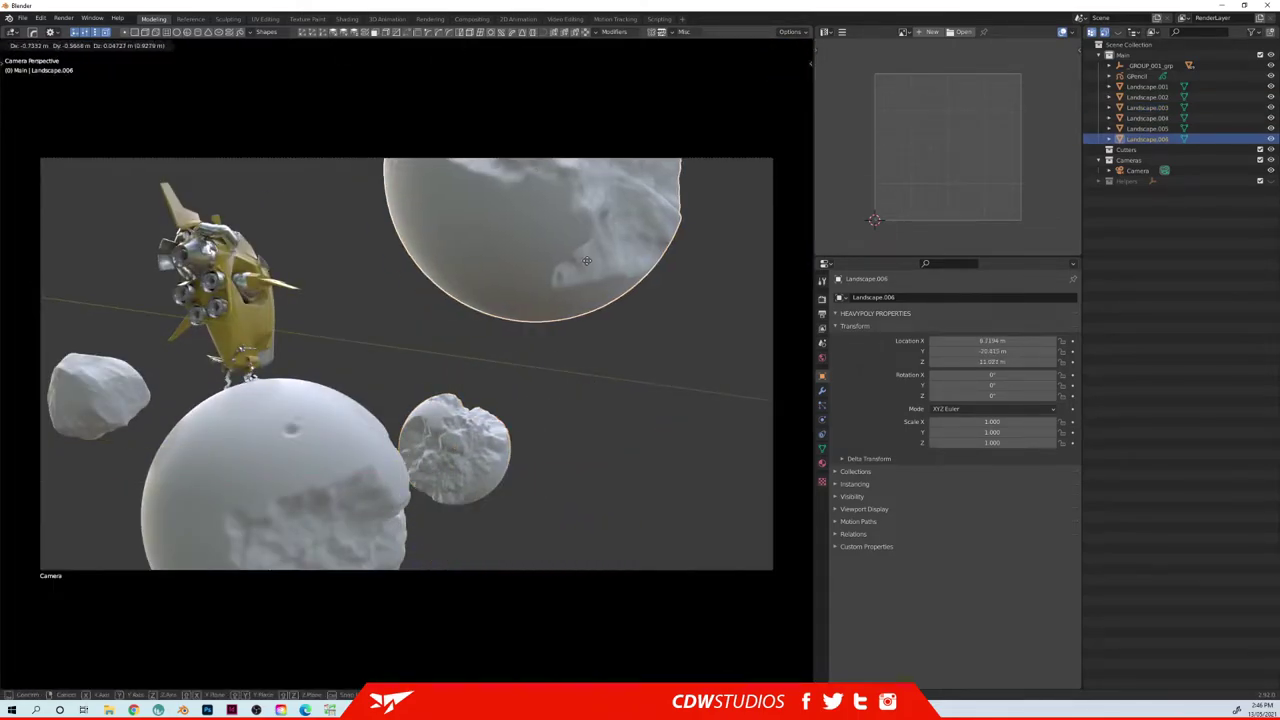
pyautogui.click(684, 280)
# - Scale up Landscape.001 and move it horizontally with Z locked to the area behind the ship
pyautogui.click(105, 398)
pyautogui.press('g')
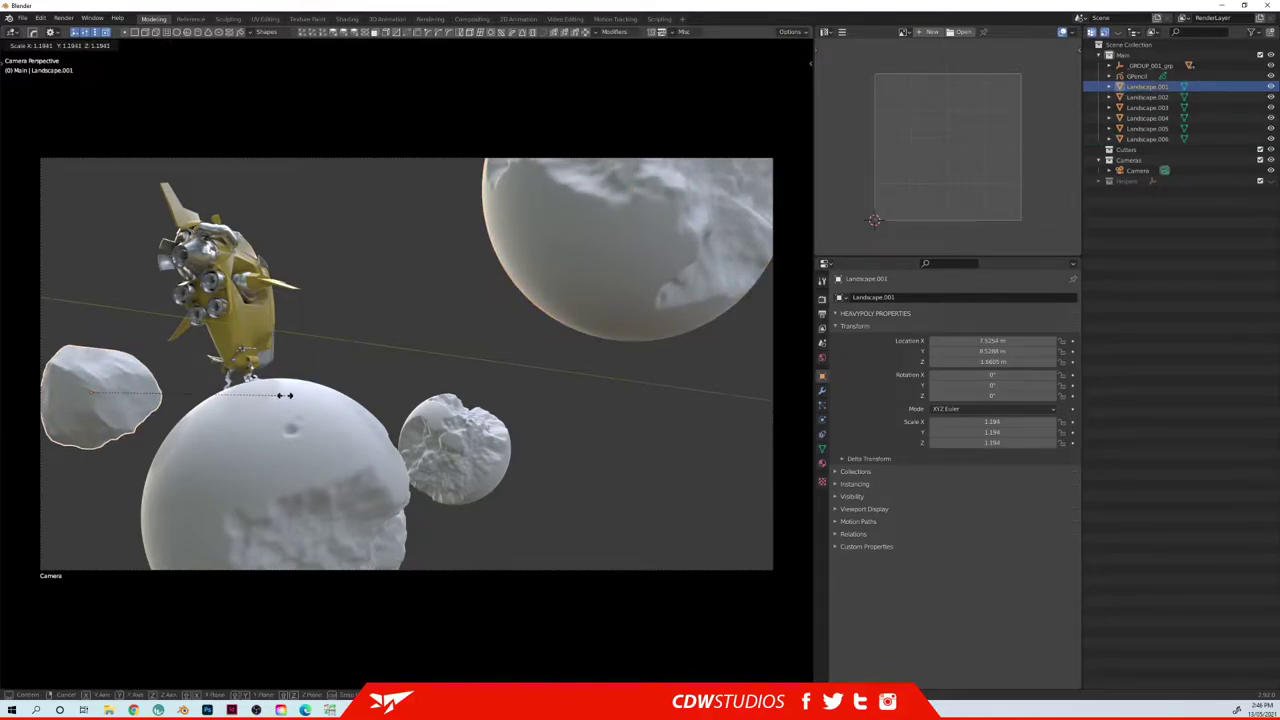
pyautogui.click(544, 339)
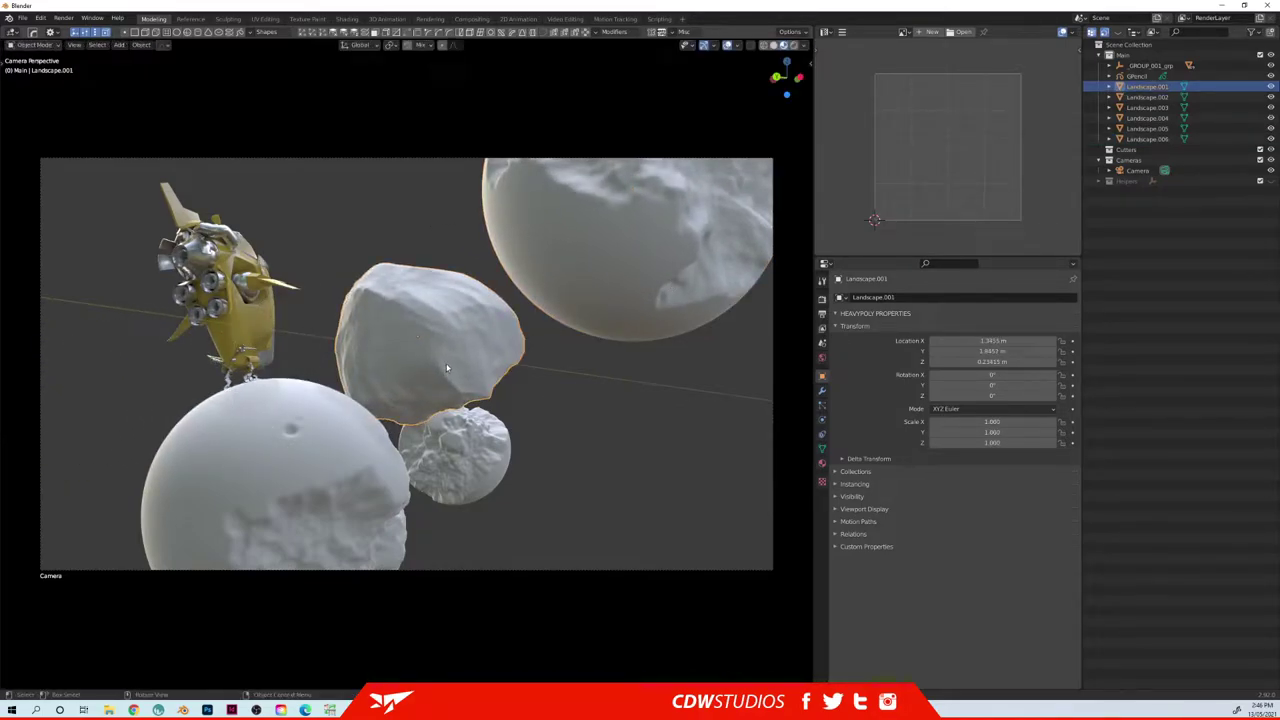
pyautogui.press('g')
pyautogui.hotkey('shift', 'z')
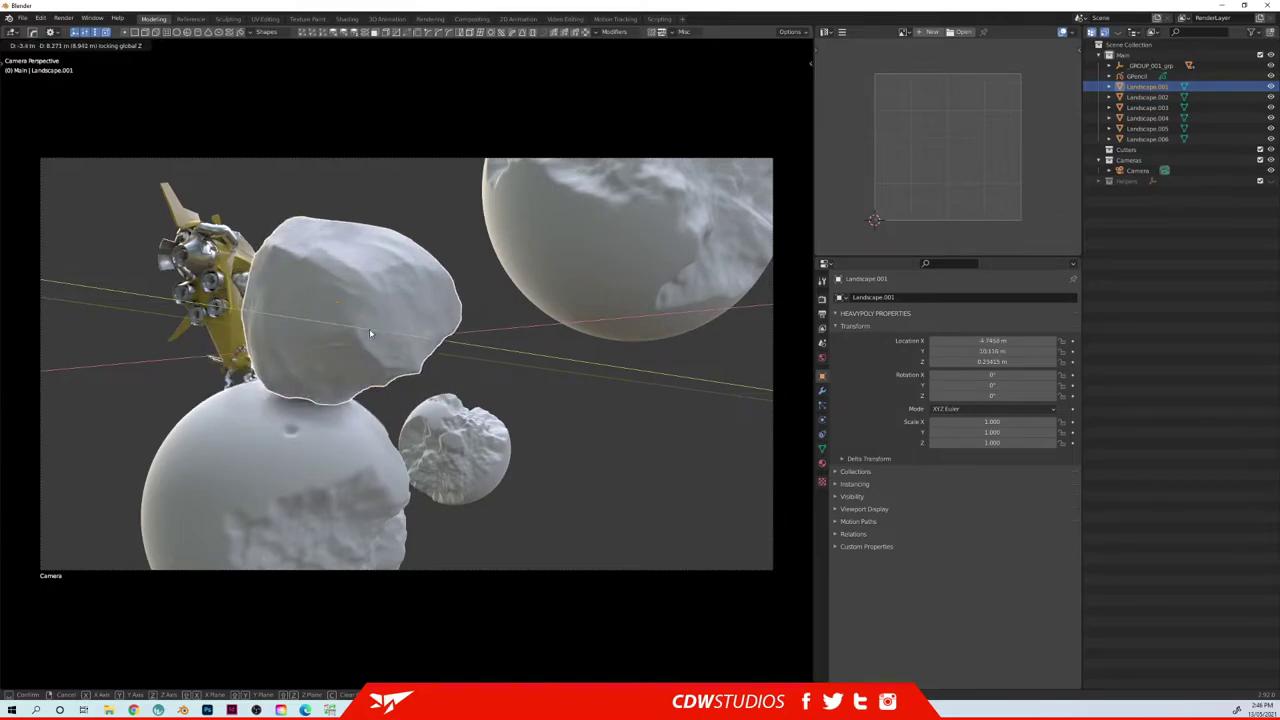
pyautogui.click(539, 341)
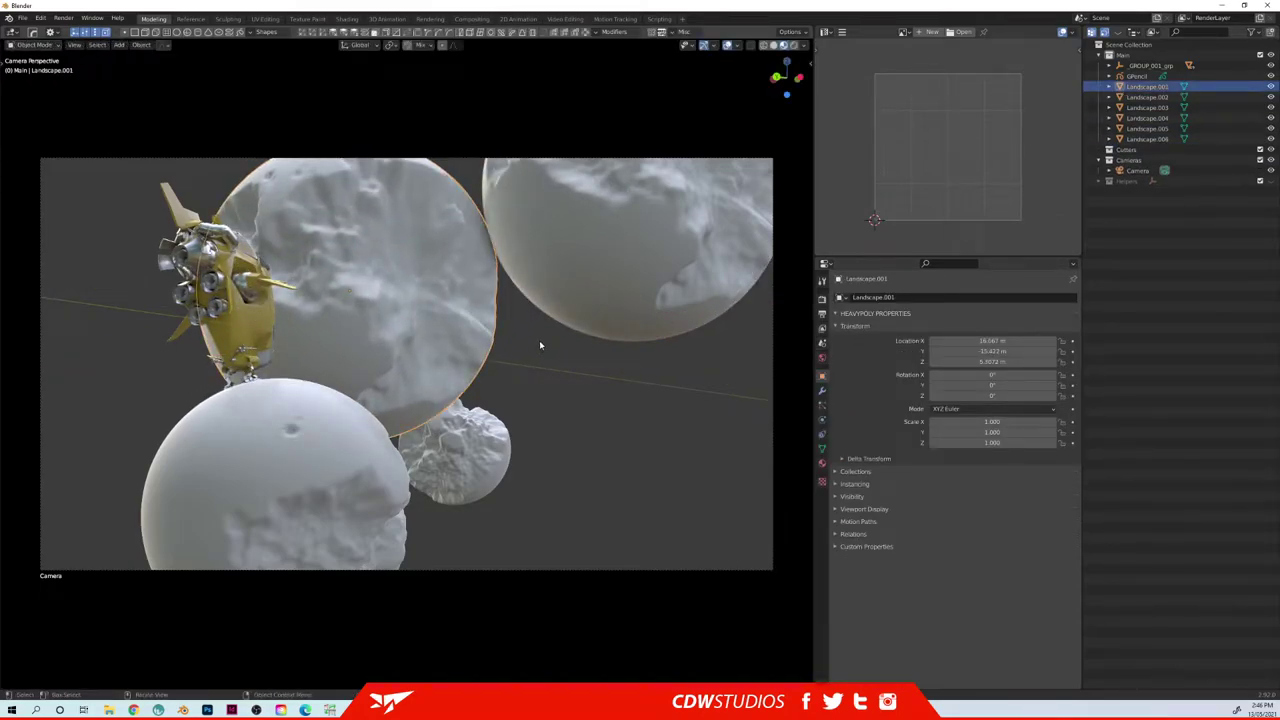
# - Rotate and rescale Landscape.001, then reposition it directly behind the ship
pyautogui.press('r')
pyautogui.click(407, 222)
pyautogui.press('s')
pyautogui.click(466, 303)
pyautogui.press('g')
pyautogui.click(391, 344)
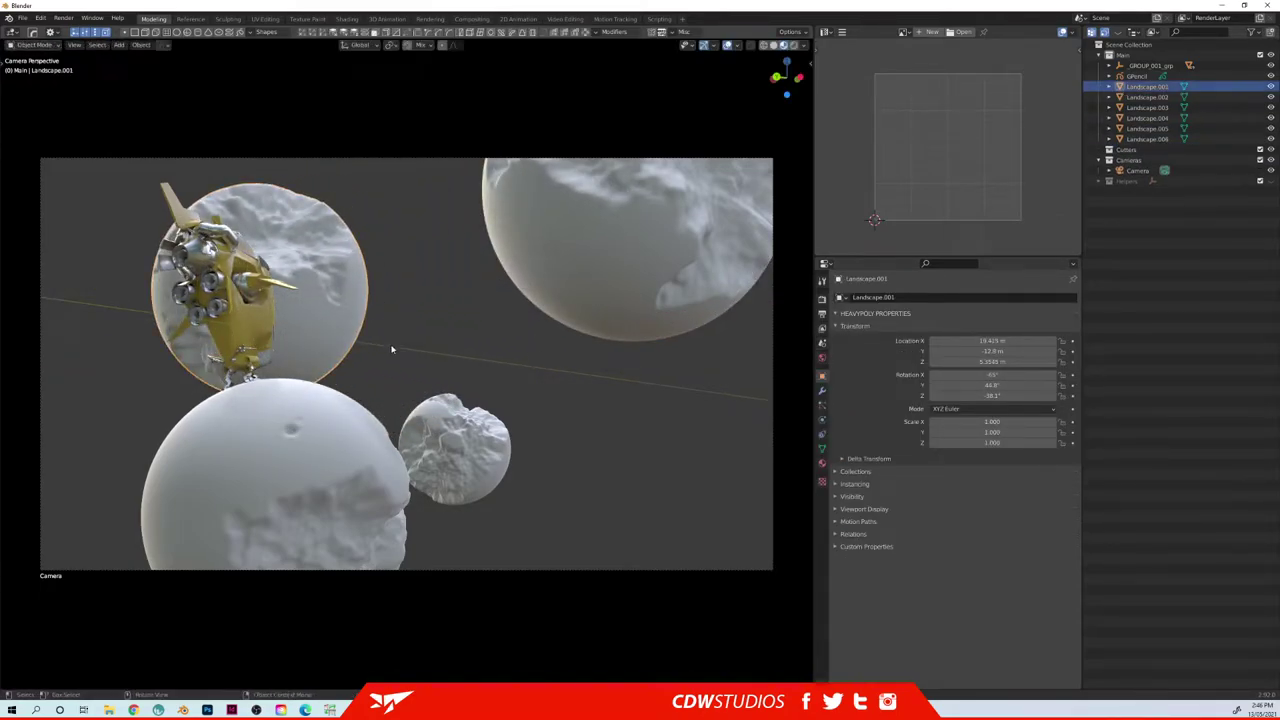
# - Push Landscape.001 far into the background and raise it into the gap between the ship and Landscape.006
pyautogui.press('g')
pyautogui.hotkey('shift', 'z')
pyautogui.click(511, 463)
pyautogui.press('g')
pyautogui.press('z')
pyautogui.click(483, 294)
pyautogui.press('g')
pyautogui.click(471, 300)
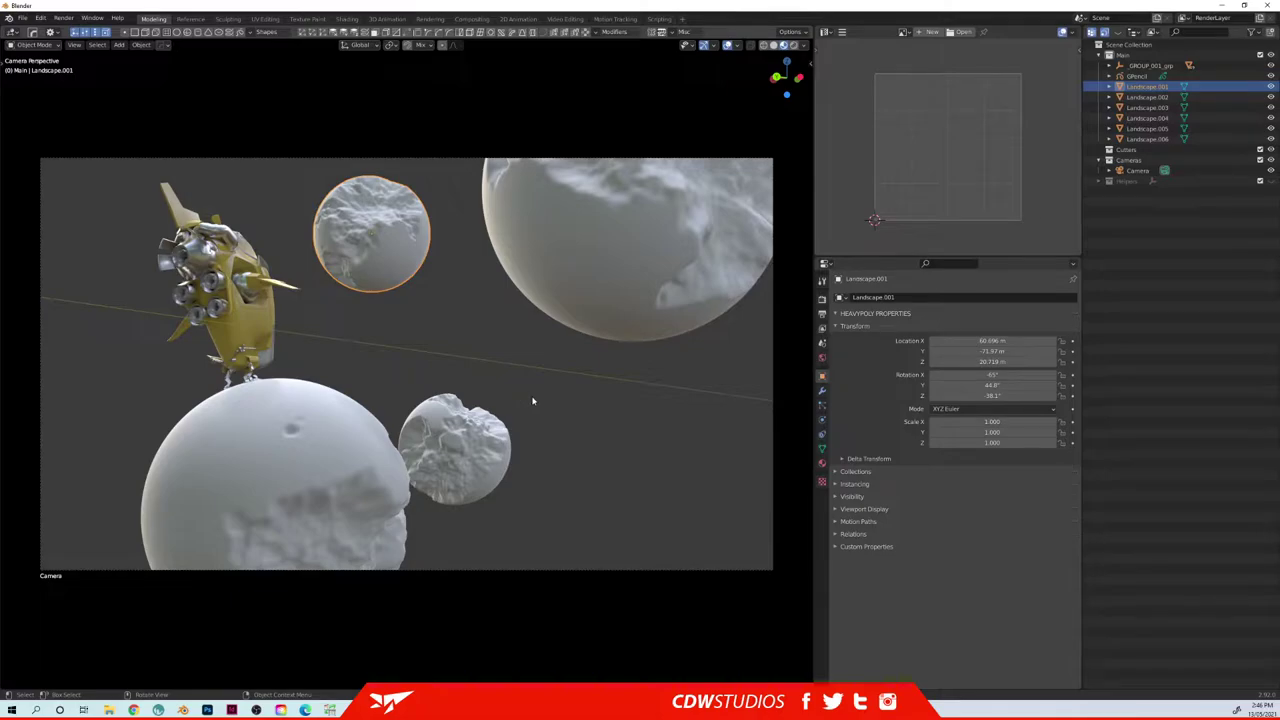
# - Bring Landscape.003 into the camera frame and adjust its height so it fills the lower-right corner
pyautogui.moveTo(543, 385); pyautogui.dragTo(542, 383, button='middle')
pyautogui.click(598, 441)
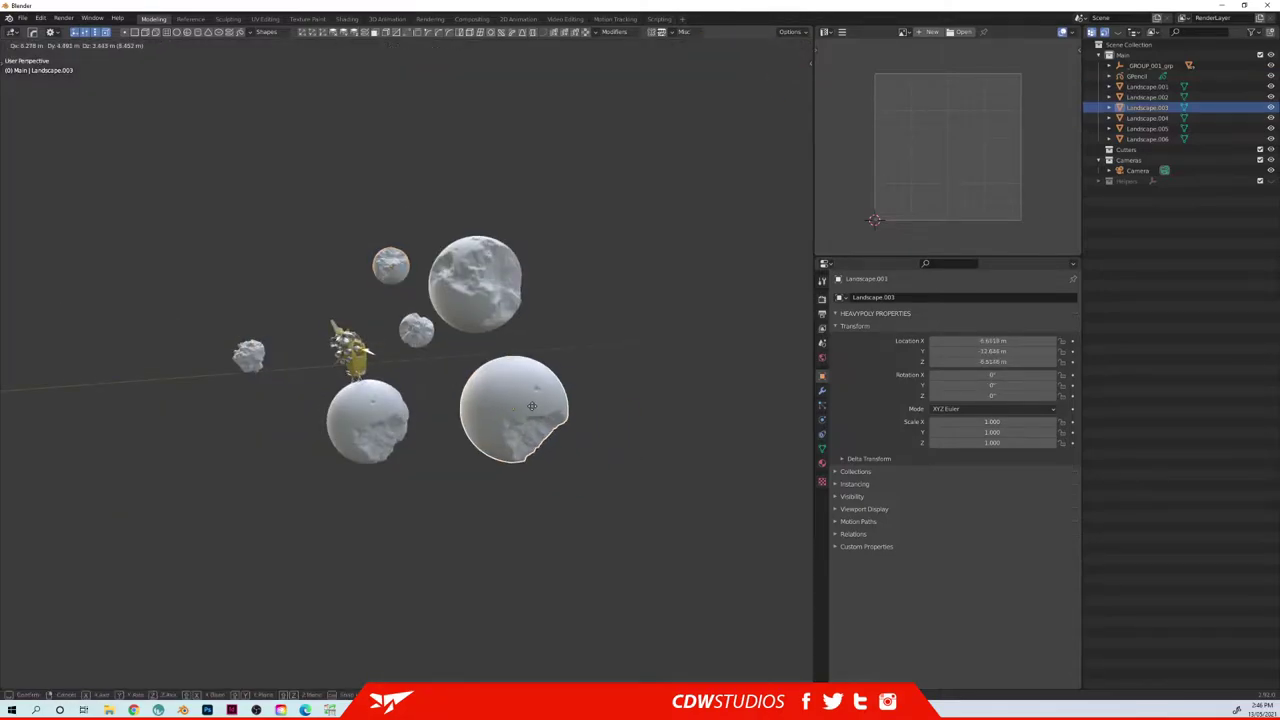
pyautogui.press('KP_0')
pyautogui.press('g')
pyautogui.press('z')
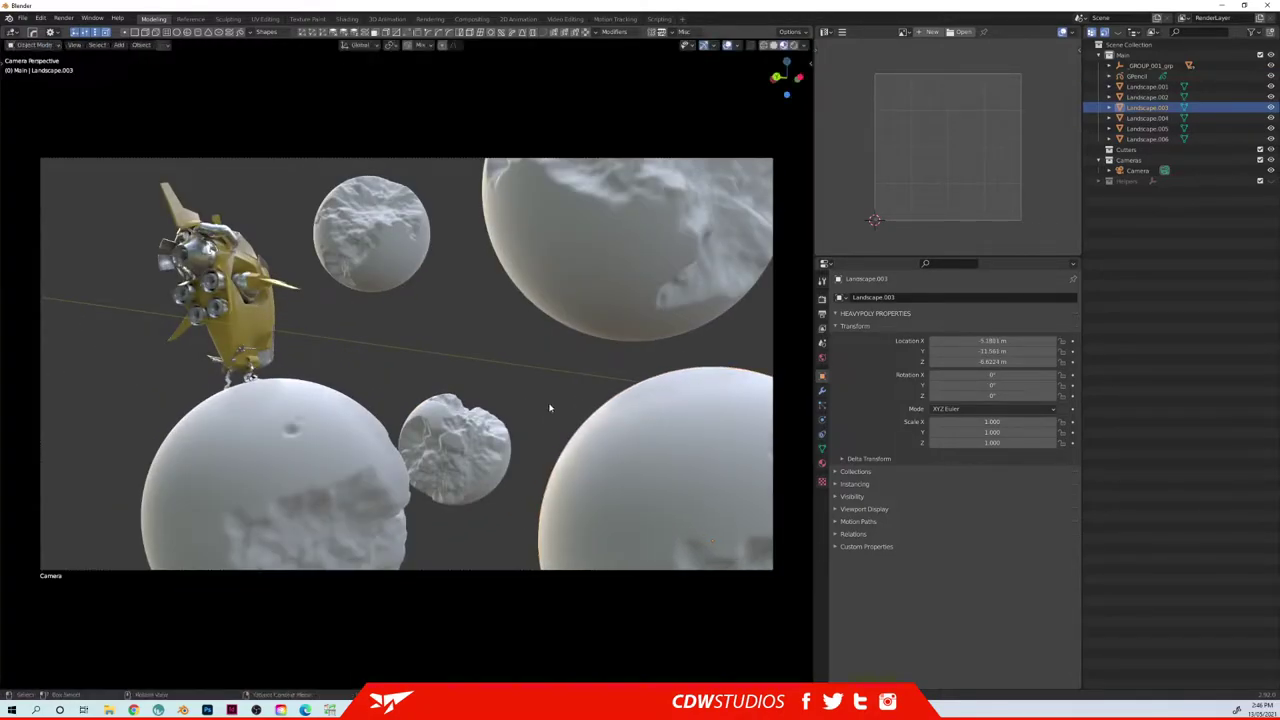
pyautogui.click(713, 388)
pyautogui.press('g')
pyautogui.press('z')
pyautogui.click(669, 497)
# - Rotate Landscape.003 until its rugged surface faces the camera, then nudge it lower in the frame's corner
pyautogui.press('r')
pyautogui.click(493, 498)
pyautogui.press('r')
pyautogui.click(450, 500)
pyautogui.press('r')
pyautogui.click(402, 500)
pyautogui.press('r')
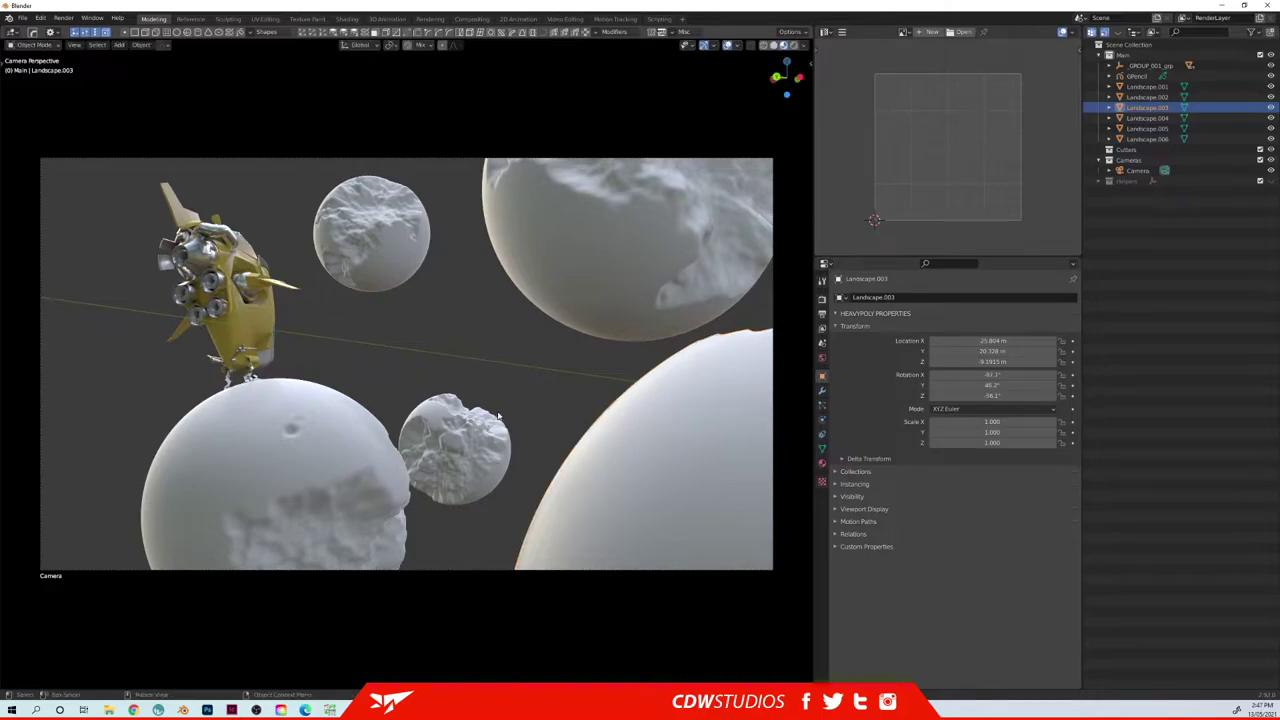
pyautogui.click(534, 395)
pyautogui.press('r')
pyautogui.click(520, 470)
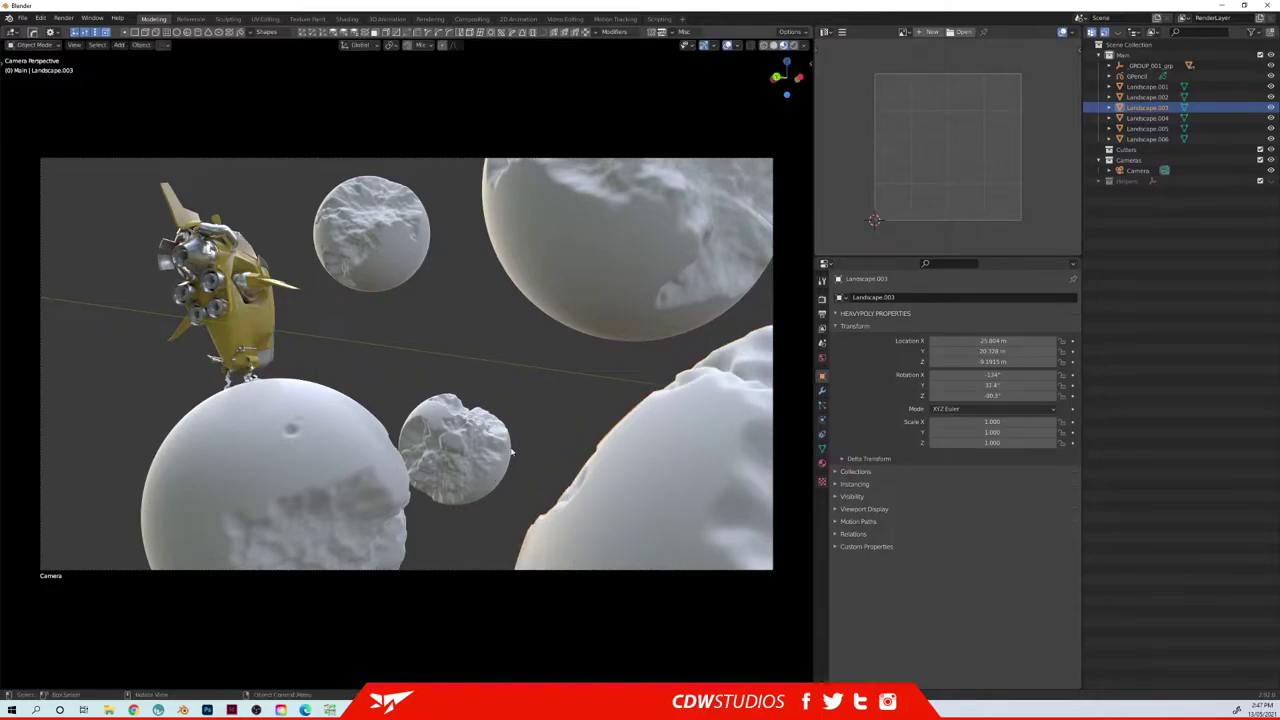
pyautogui.press('r')
pyautogui.click(534, 420)
pyautogui.press('g')
pyautogui.click(545, 432)
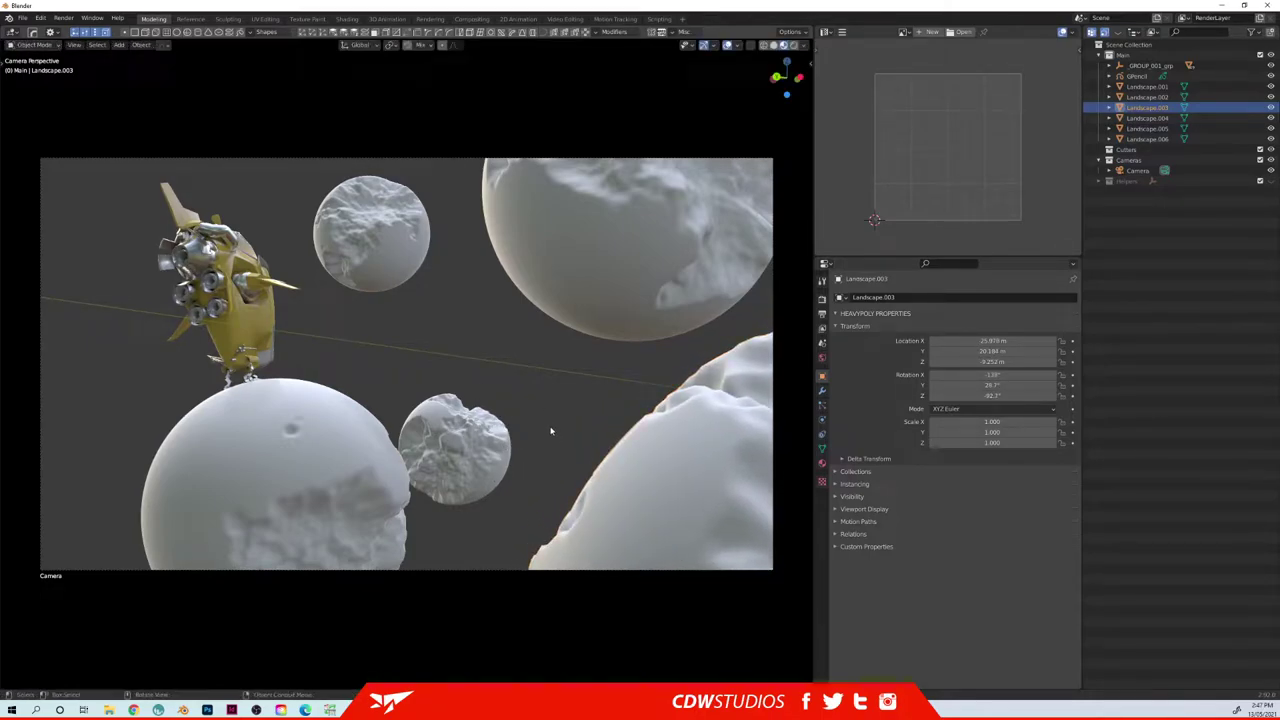
# - Duplicate Landscape.006 and move the copy horizontally with Z locked toward the ship's side of the frame
pyautogui.click(484, 443)
pyautogui.click(608, 256)
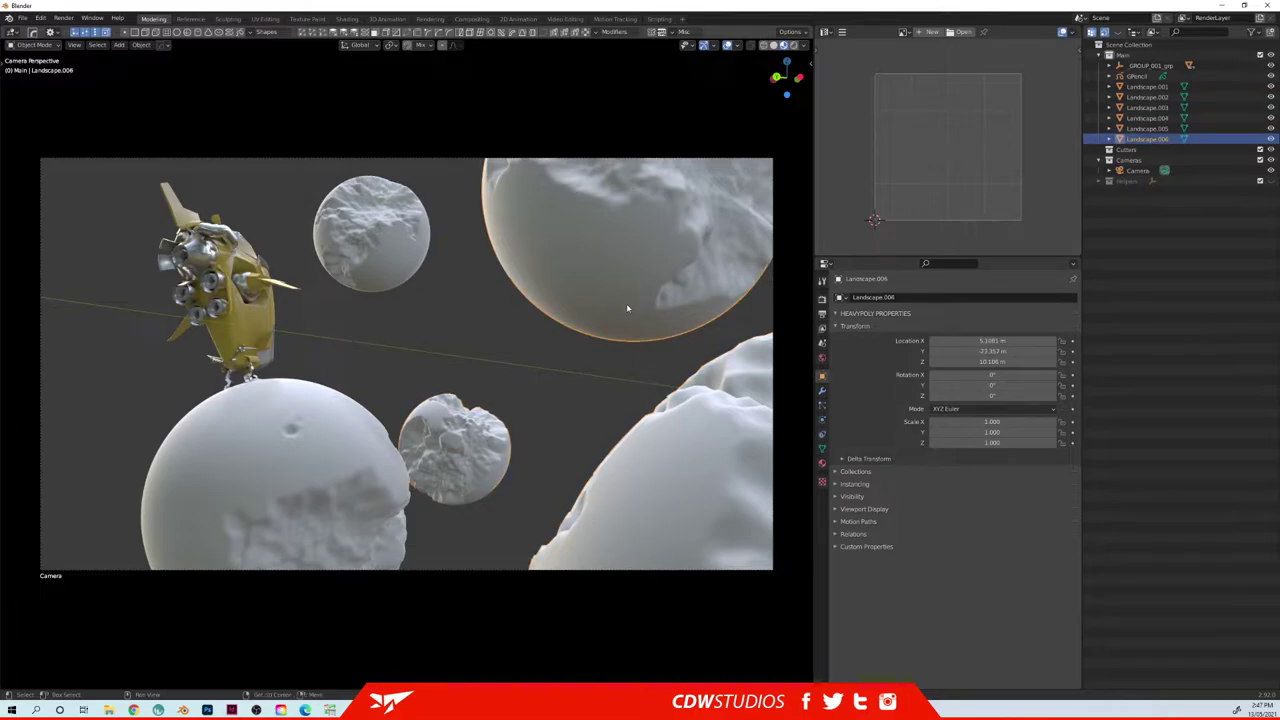
pyautogui.hotkey('shift', 'd')
pyautogui.hotkey('shift', 'z')
pyautogui.click(186, 449)
# - Rotate the duplicated planetoid, push it far into the background and position it behind the top of the ship
pyautogui.press('r')
pyautogui.click(301, 308)
pyautogui.press('g')
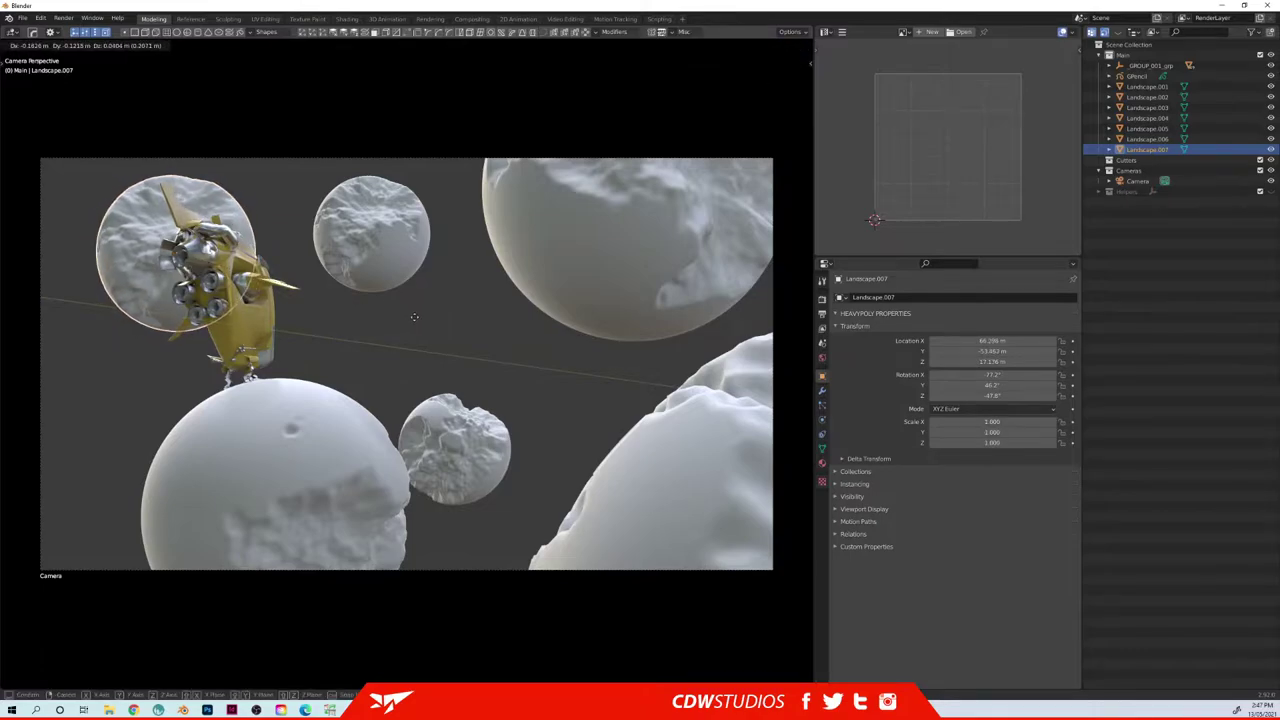
pyautogui.hotkey('shift', 'z')
pyautogui.click(397, 446)
pyautogui.press('g')
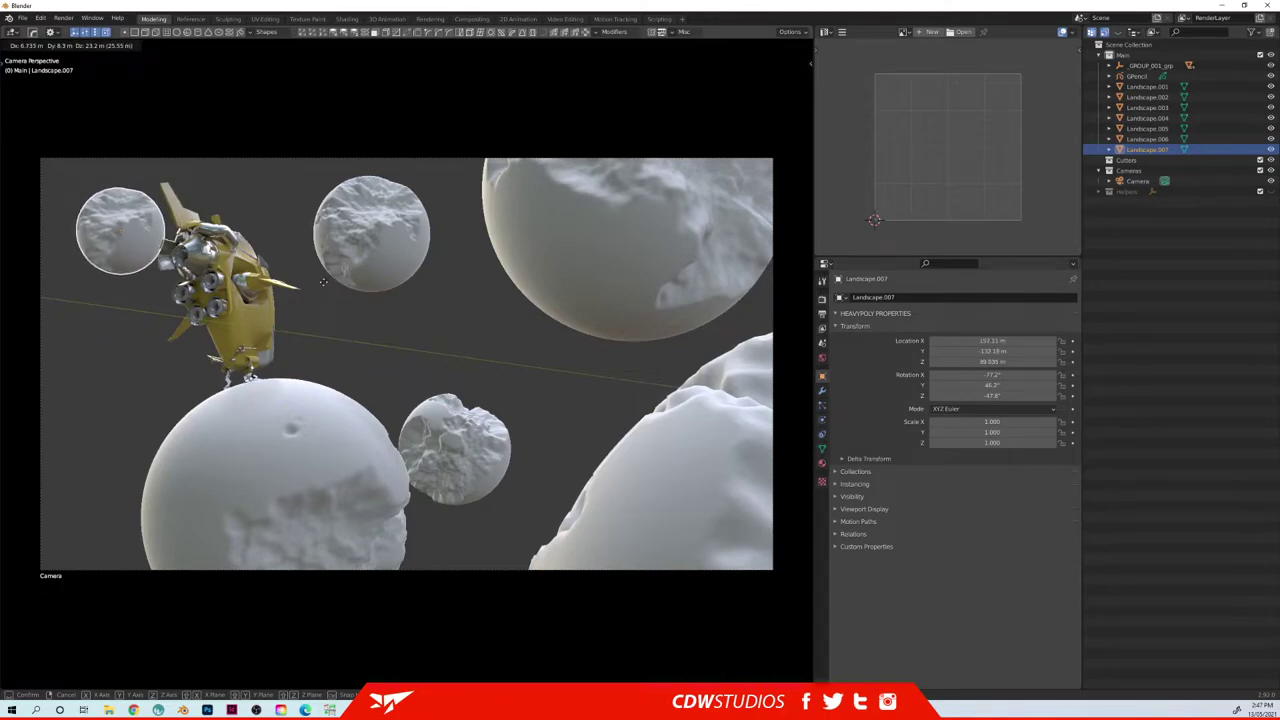
pyautogui.click(440, 310)
pyautogui.click(470, 343)
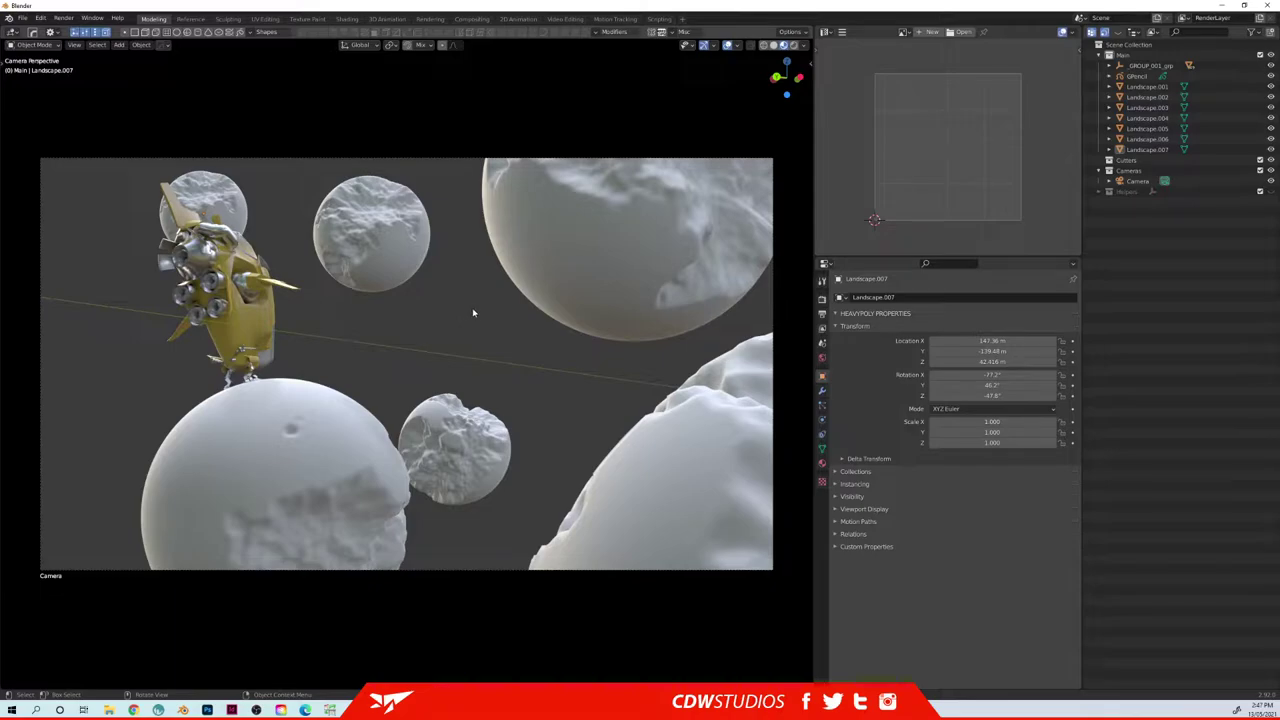
# - Raise the viewport's clip end distance to about 6891 m and return to the camera view
pyautogui.moveTo(495, 306); pyautogui.dragTo(507, 343, button='middle')
pyautogui.press('n')
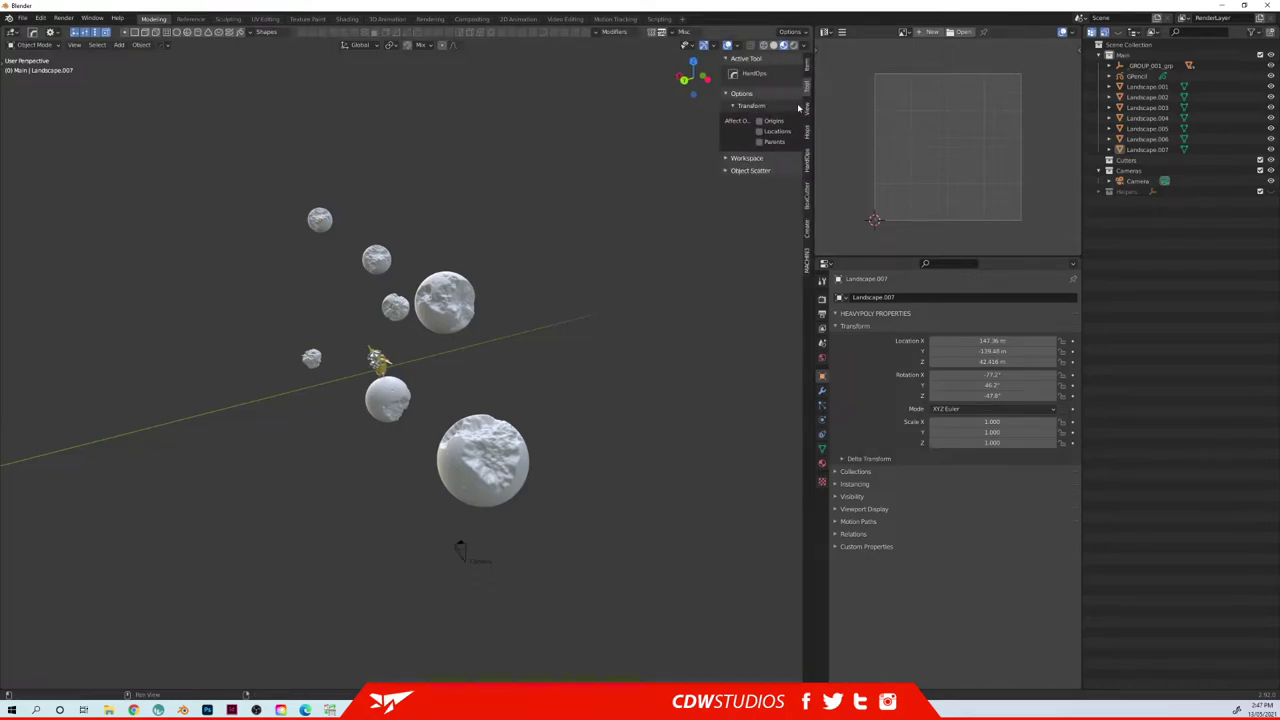
pyautogui.click(800, 109)
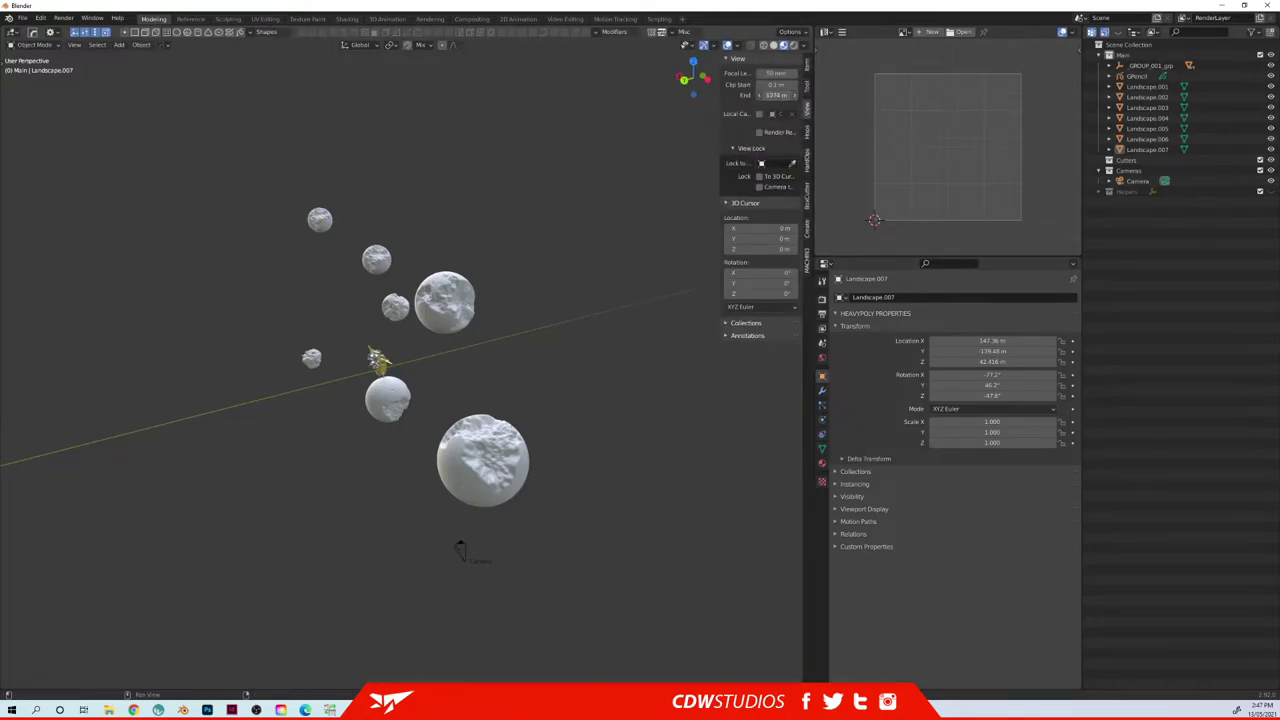
pyautogui.moveTo(553, 195); pyautogui.dragTo(523, 293, button='middle')
pyautogui.press('KP_0')
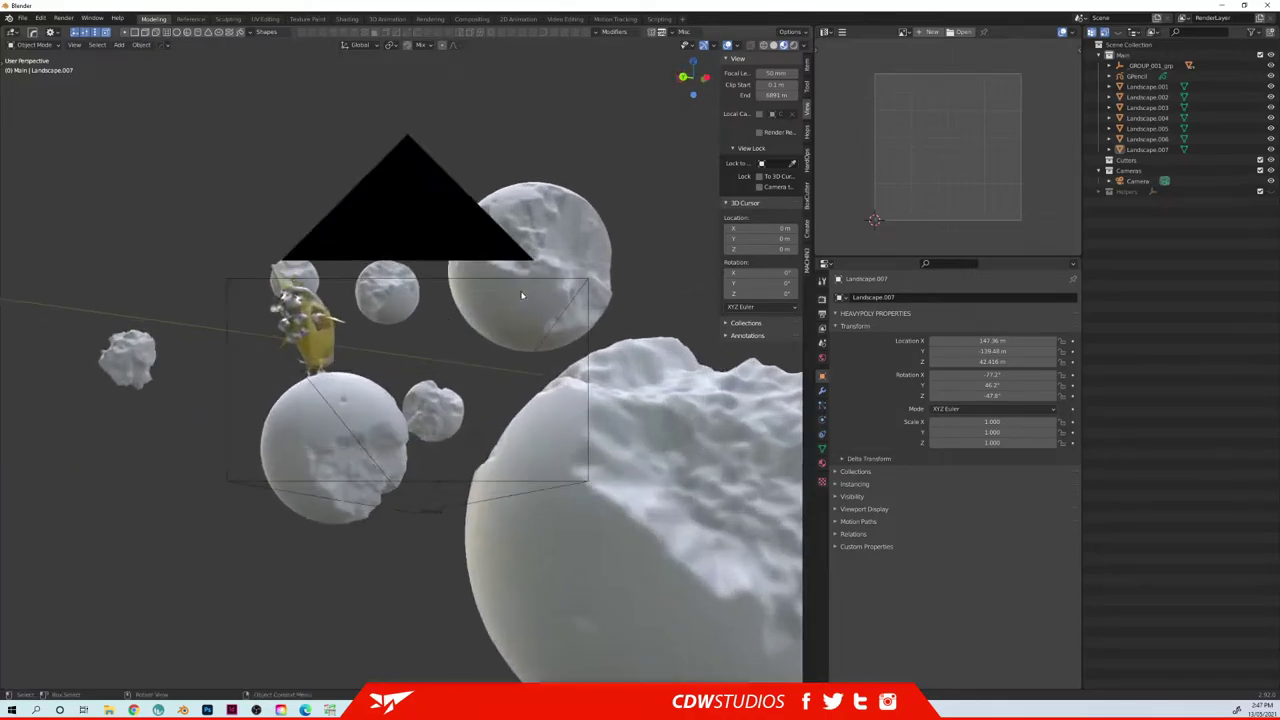
# - Set the camera's clip end distance to 10000 m
pyautogui.click(1137, 181)
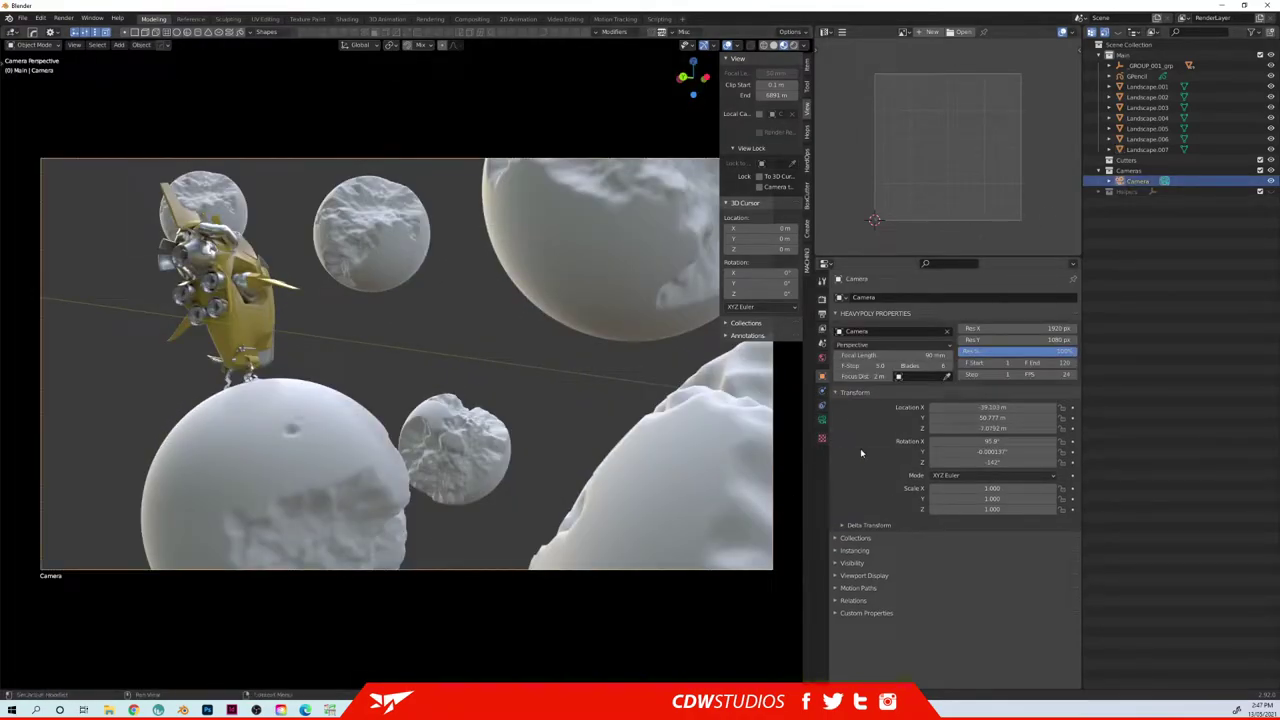
pyautogui.click(822, 420)
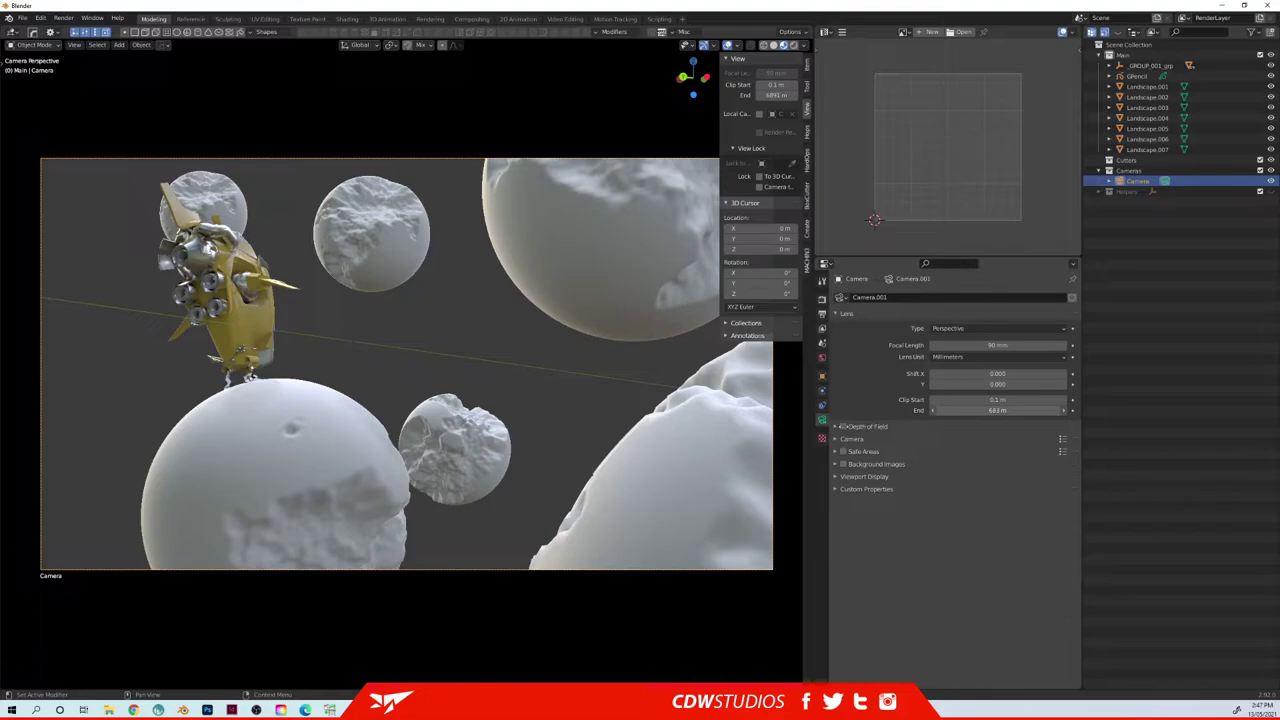
pyautogui.moveTo(788, 431); pyautogui.dragTo(762, 428)
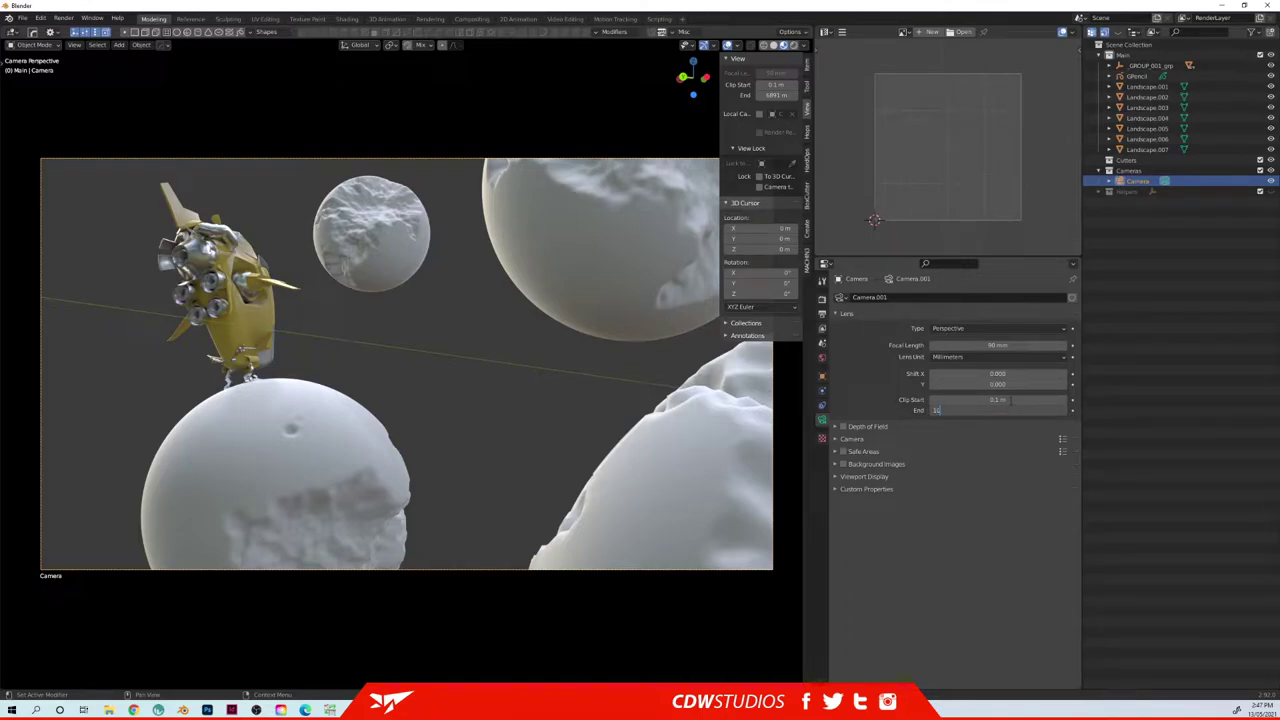
pyautogui.write('10000')
pyautogui.press('Return')
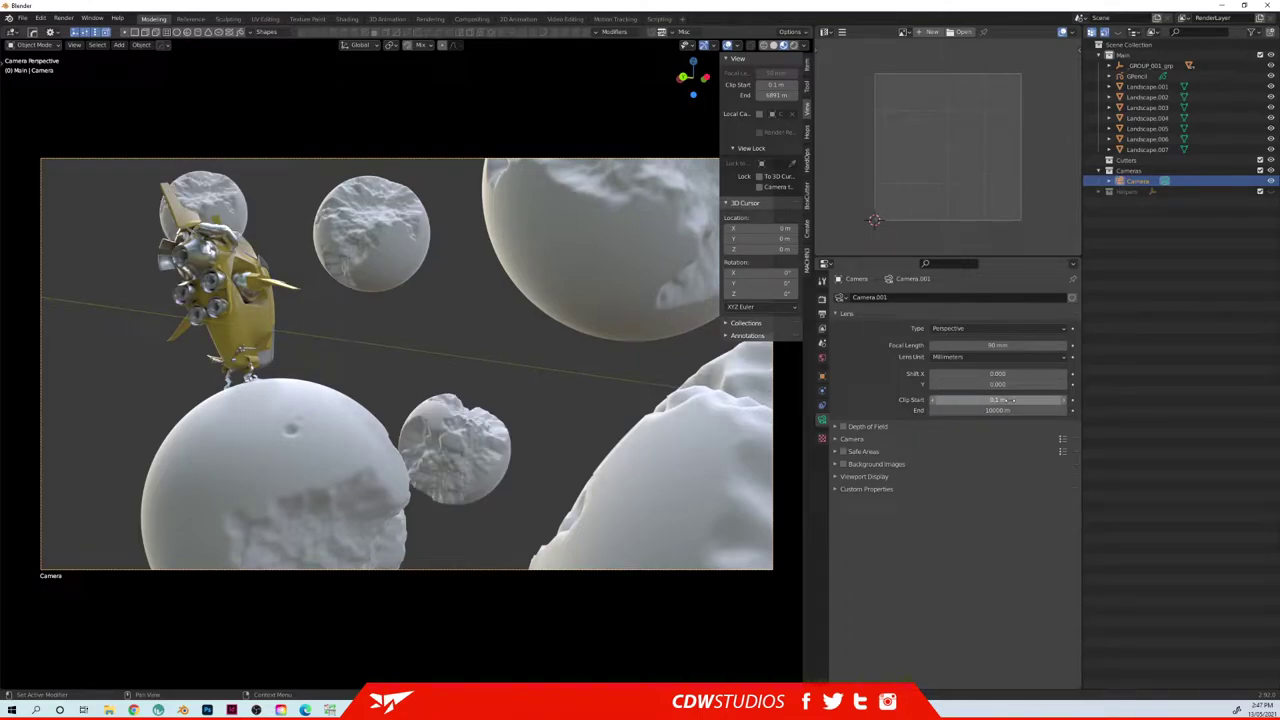
pyautogui.click(457, 350)
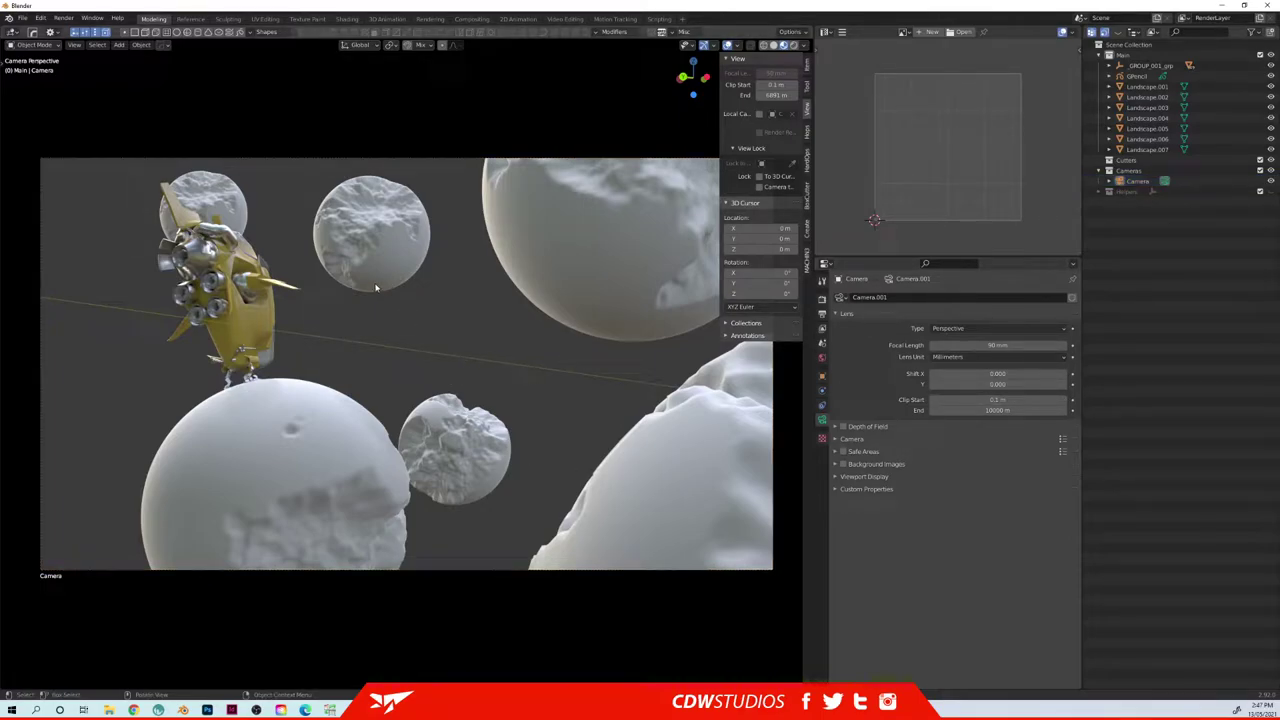
# - Add a Sun light and switch the viewport to rendered shading
pyautogui.hotkey('shift', 'a')
pyautogui.moveTo(405, 438)
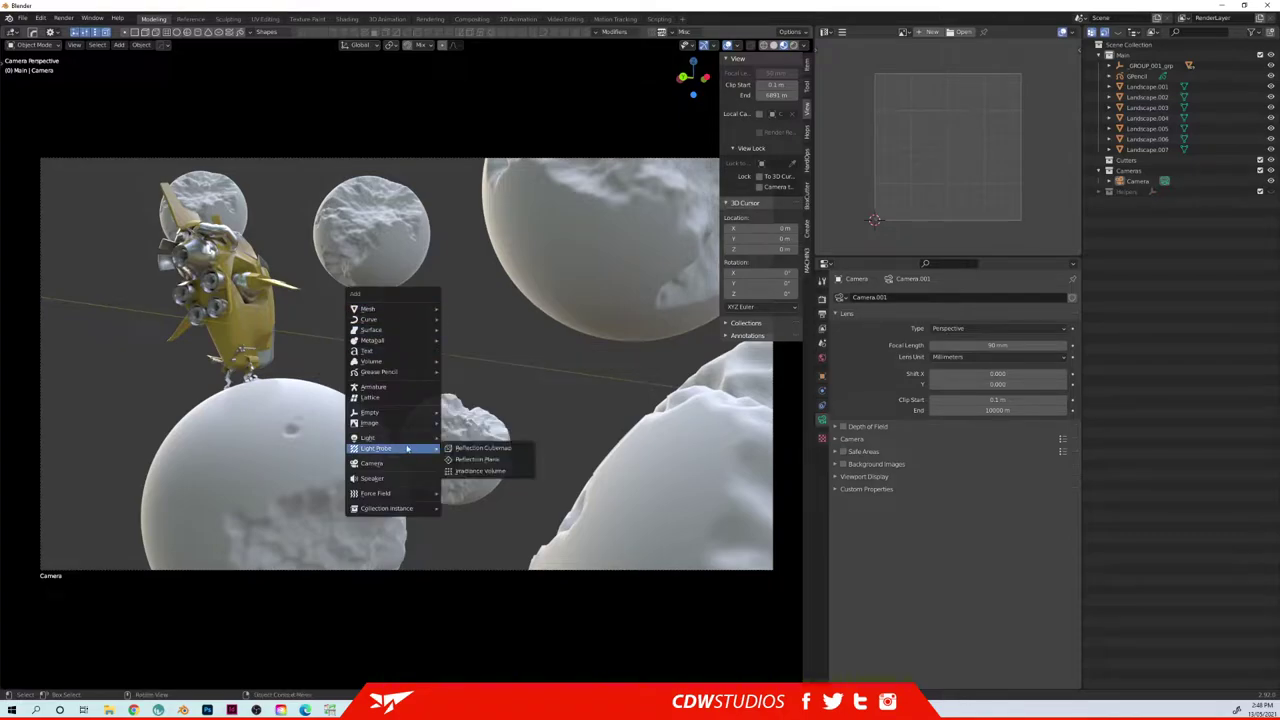
pyautogui.click(467, 451)
pyautogui.press('z')
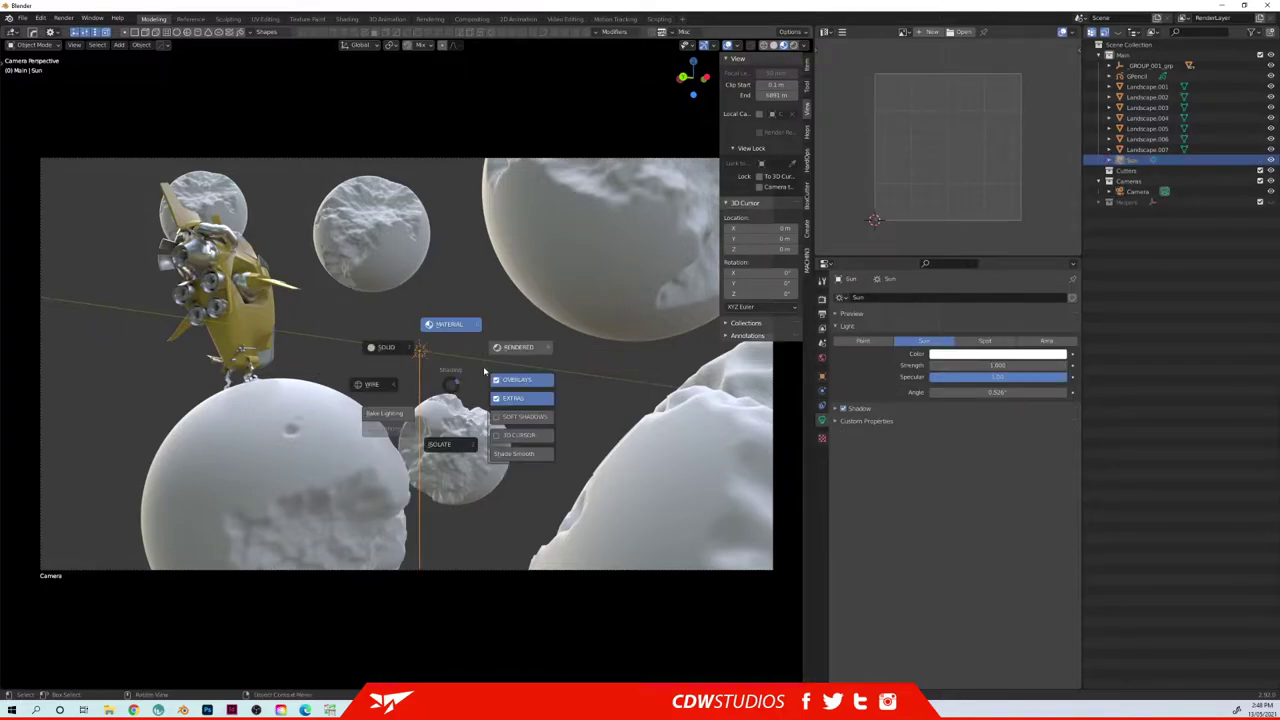
pyautogui.click(502, 367)
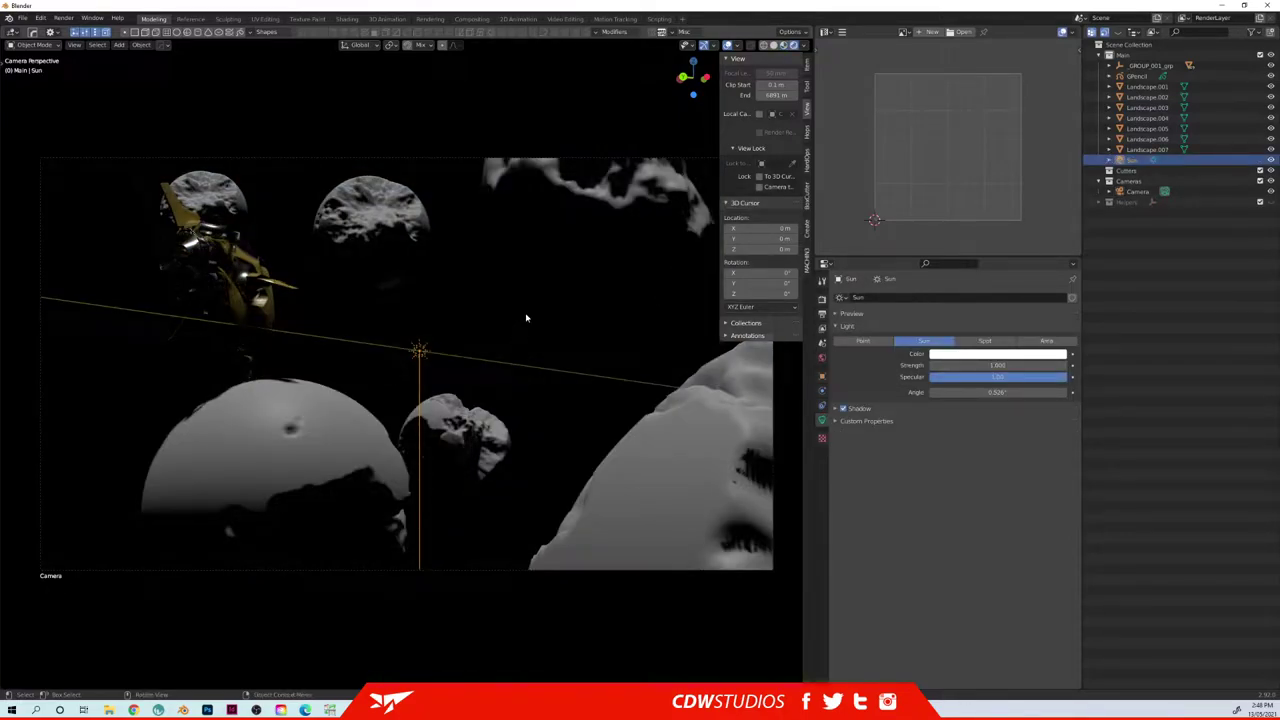
# - Move the Sun light up near the top of the camera frame and set its strength to 6
pyautogui.press('g')
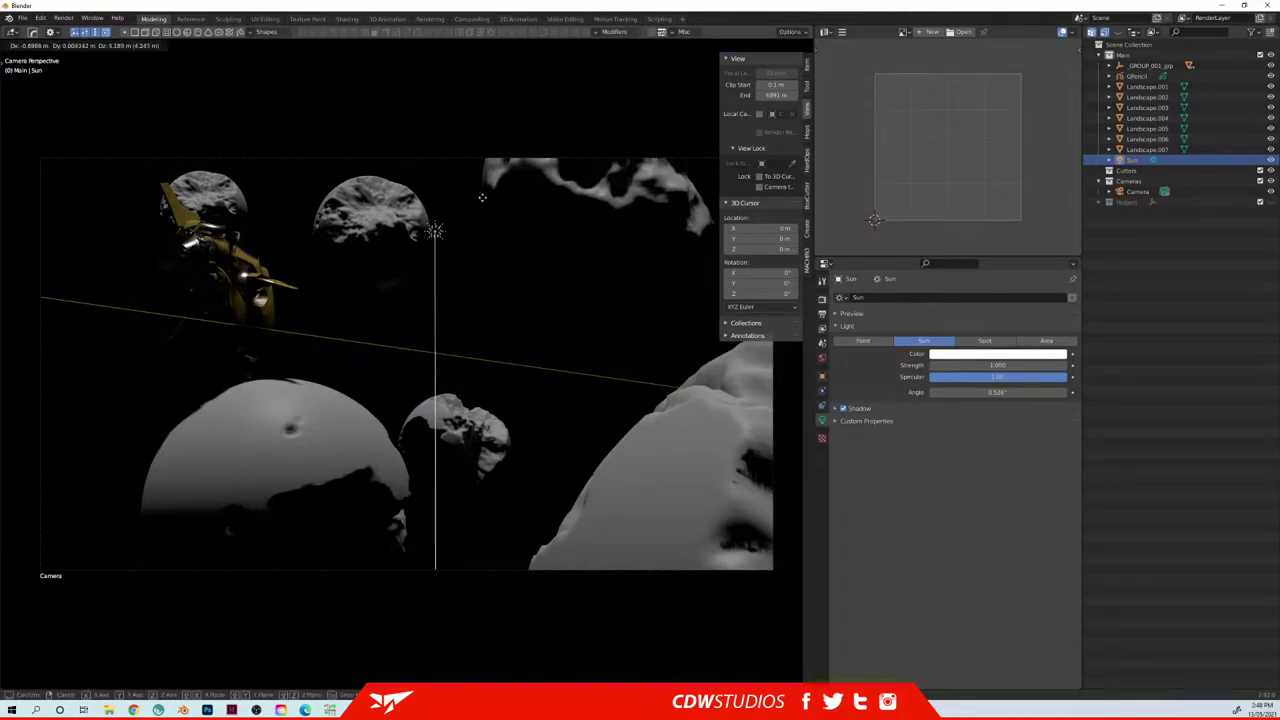
pyautogui.click(502, 172)
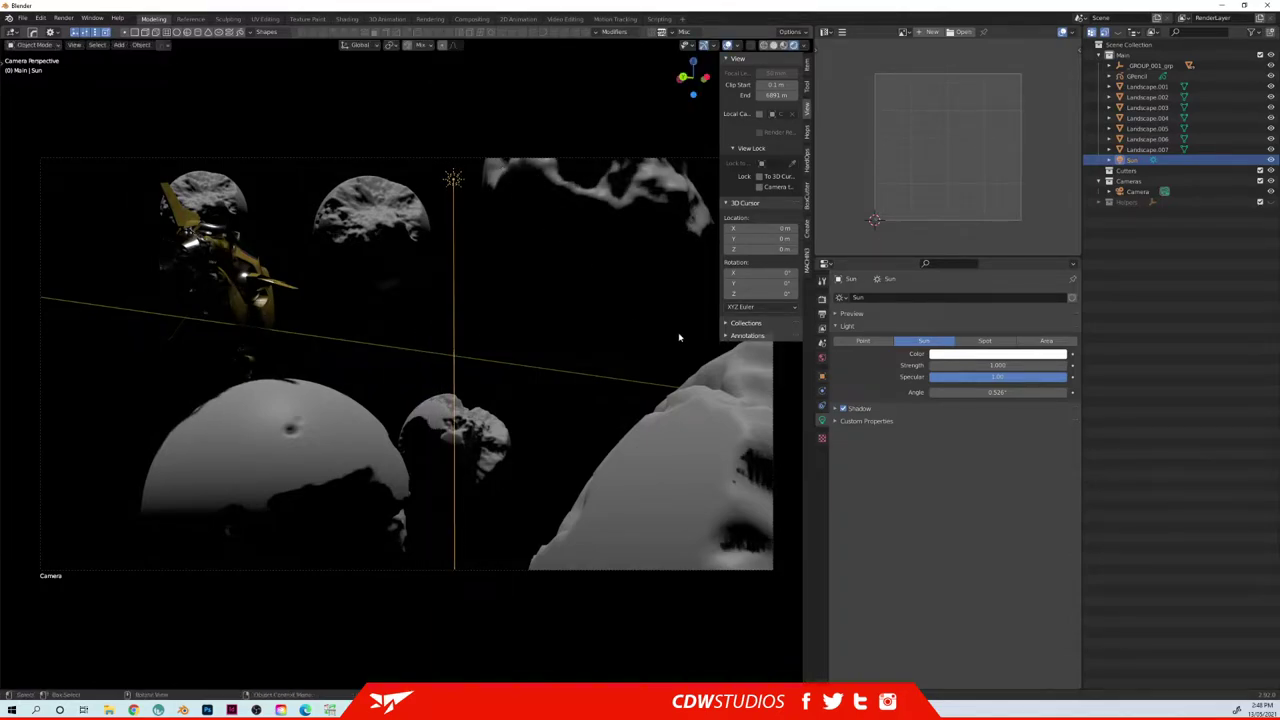
pyautogui.click(984, 365)
pyautogui.write('6')
pyautogui.press('Return')
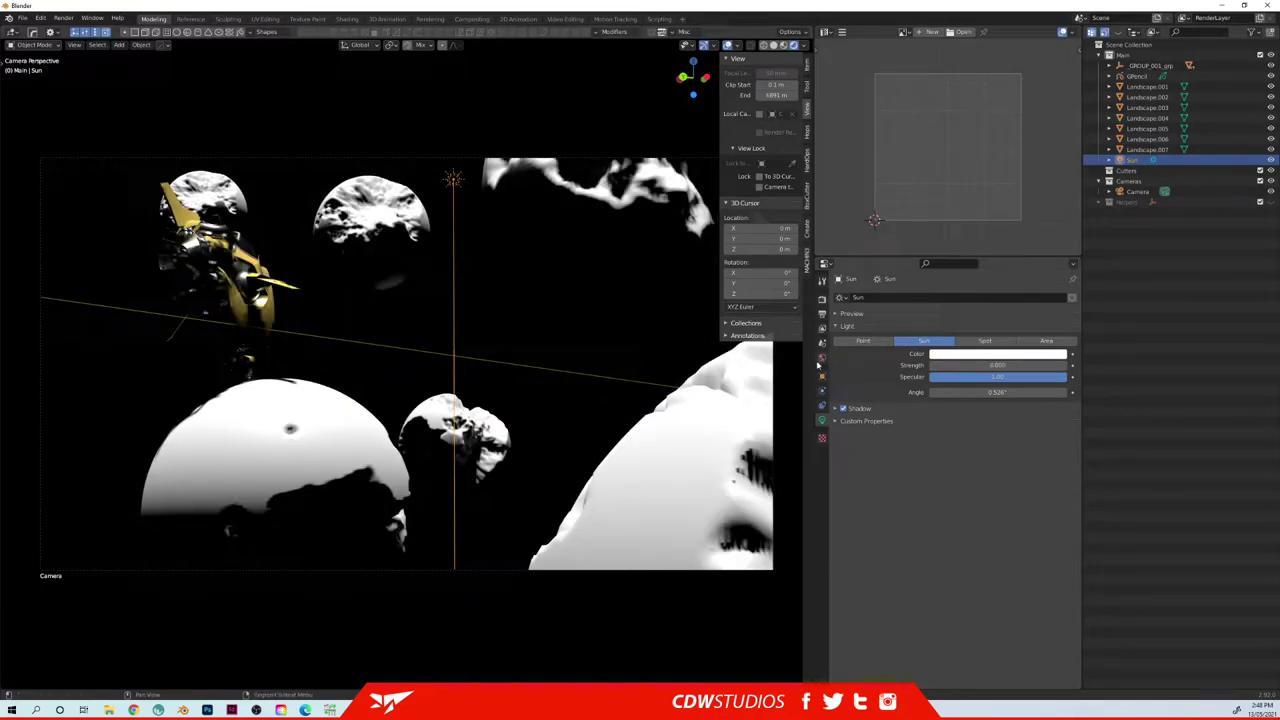
# - Set the world background strength to 0.1
pyautogui.click(821, 359)
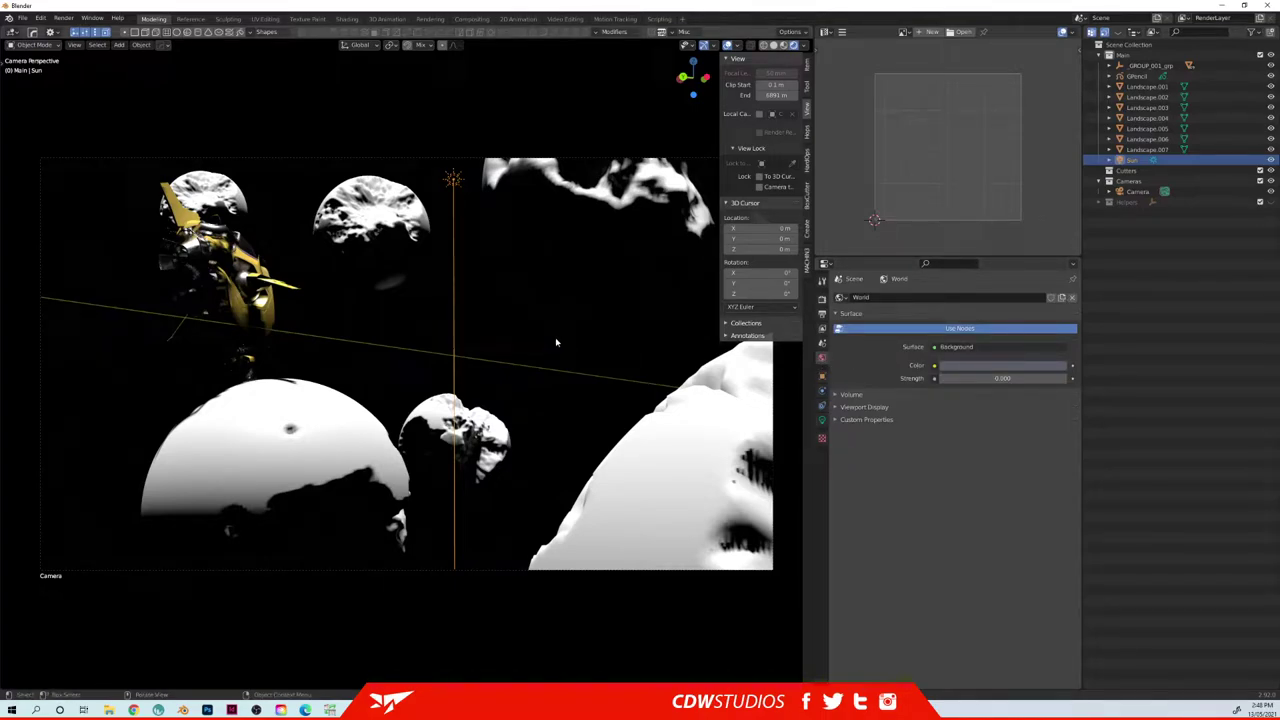
pyautogui.click(1004, 378)
pyautogui.write('1')
pyautogui.press('Return')
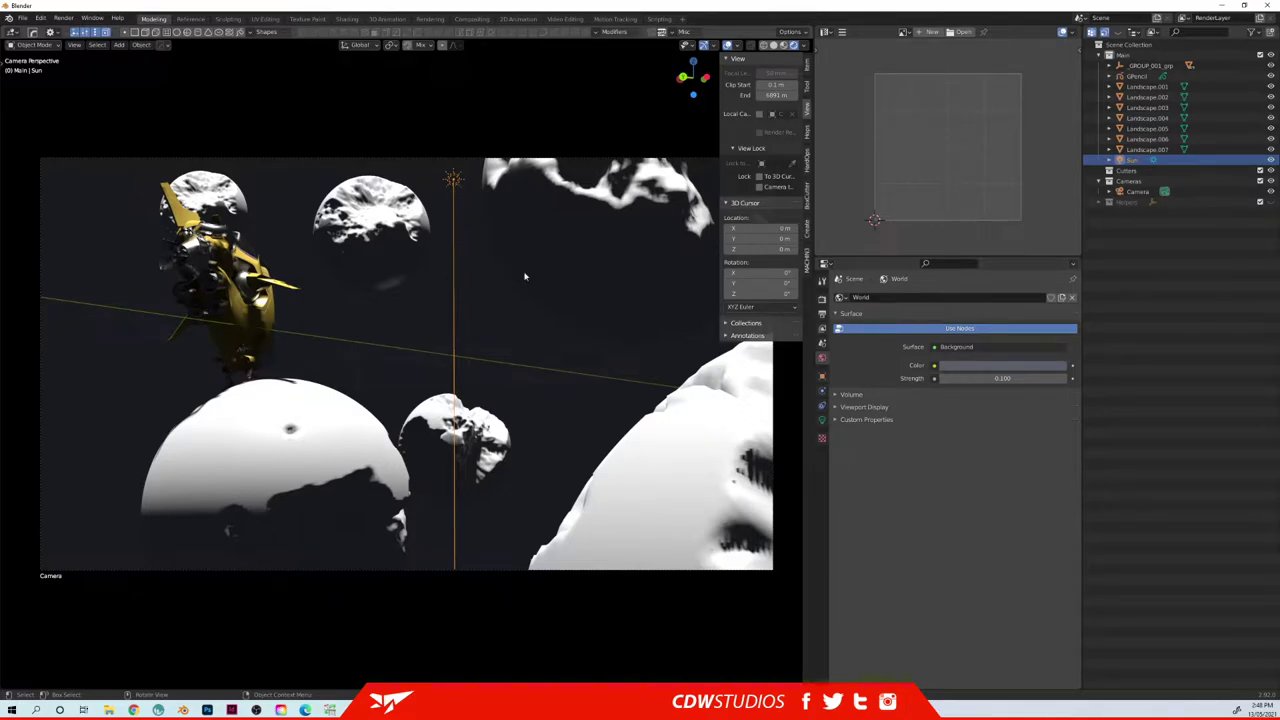
# - Turn on the Sun light's aiming gizmo in the viewport and adjust the light's direction within the camera view
pyautogui.click(737, 47)
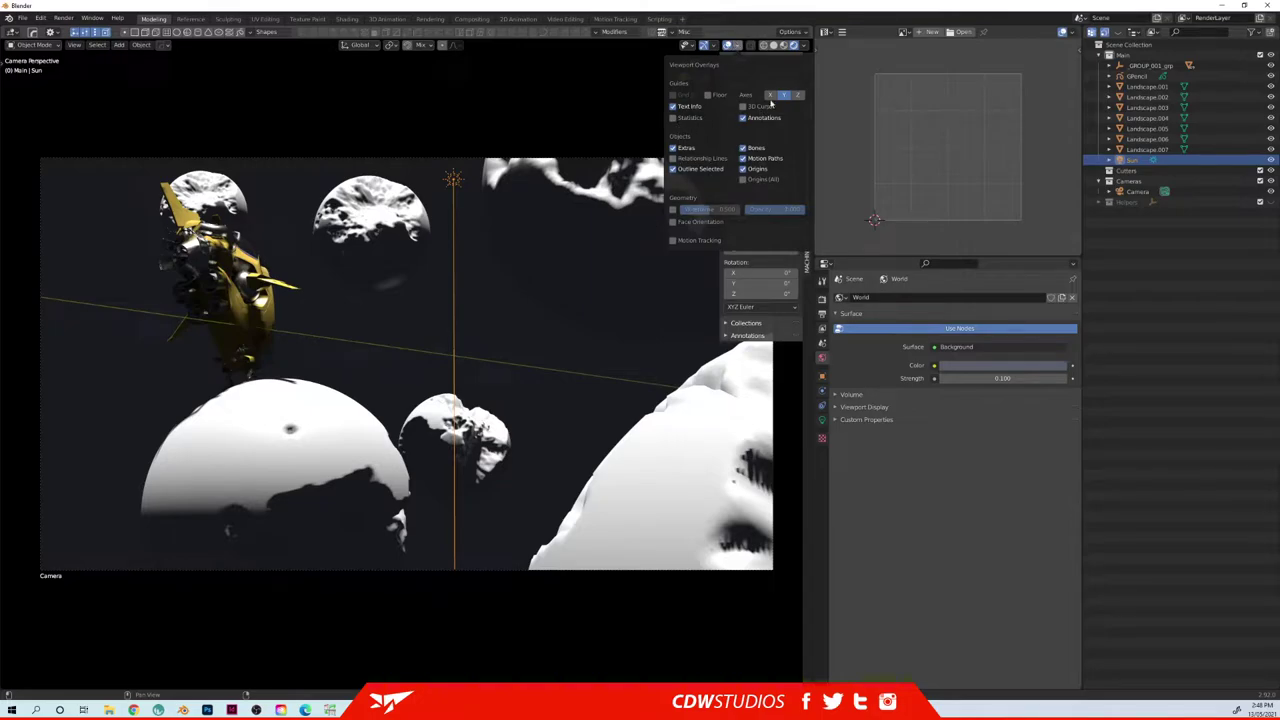
pyautogui.click(711, 47)
pyautogui.click(682, 108)
pyautogui.moveTo(459, 239); pyautogui.dragTo(448, 430)
pyautogui.moveTo(453, 192); pyautogui.dragTo(450, 410)
# - Re-aim the Sun and reposition it between the spaceship and the large planetoid, then return to the camera view
pyautogui.scroll(-4, 491, 357)
pyautogui.moveTo(491, 357); pyautogui.dragTo(451, 304, button='middle')
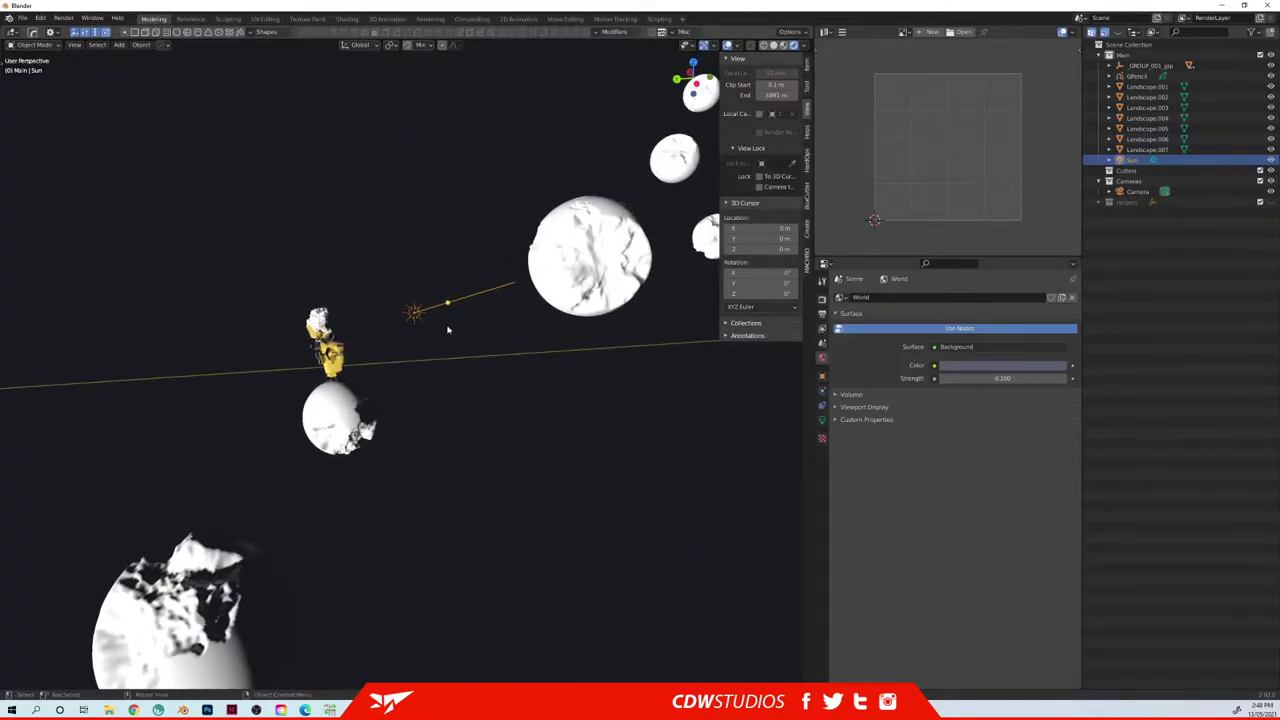
pyautogui.moveTo(451, 304); pyautogui.dragTo(368, 405)
pyautogui.press('g')
pyautogui.click(516, 466)
pyautogui.moveTo(468, 446); pyautogui.dragTo(554, 260)
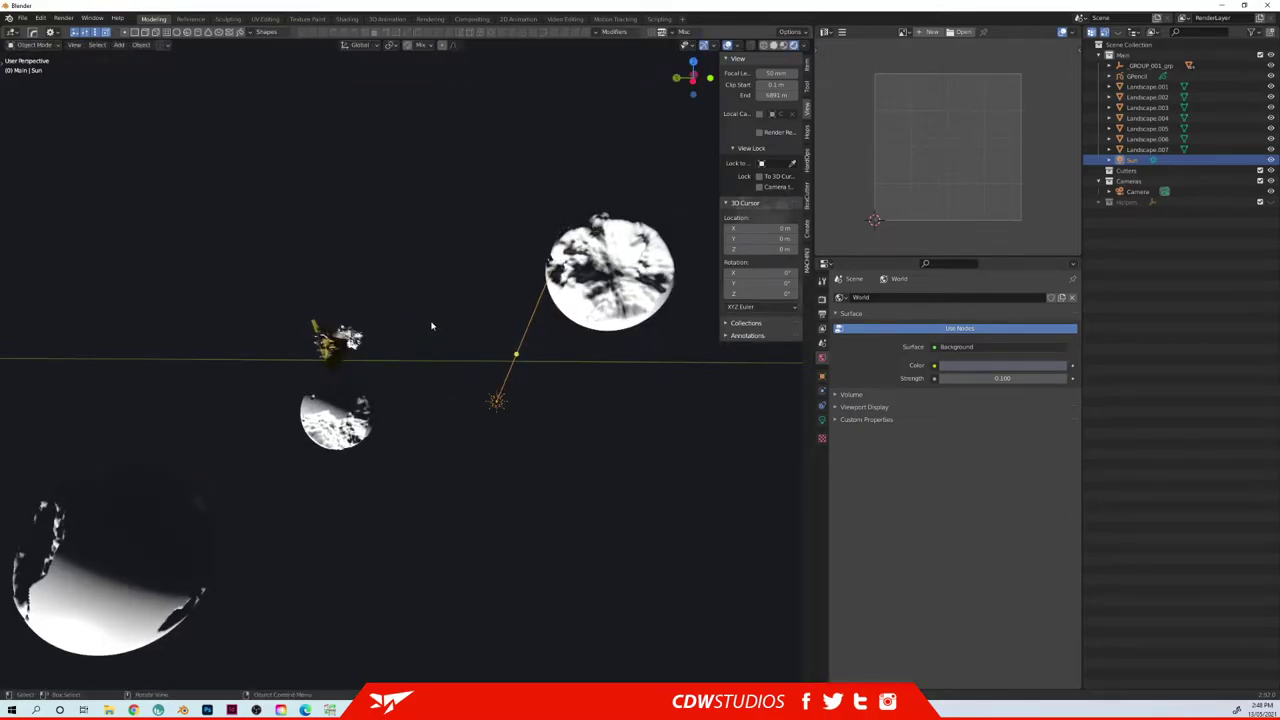
pyautogui.press('KP_0')
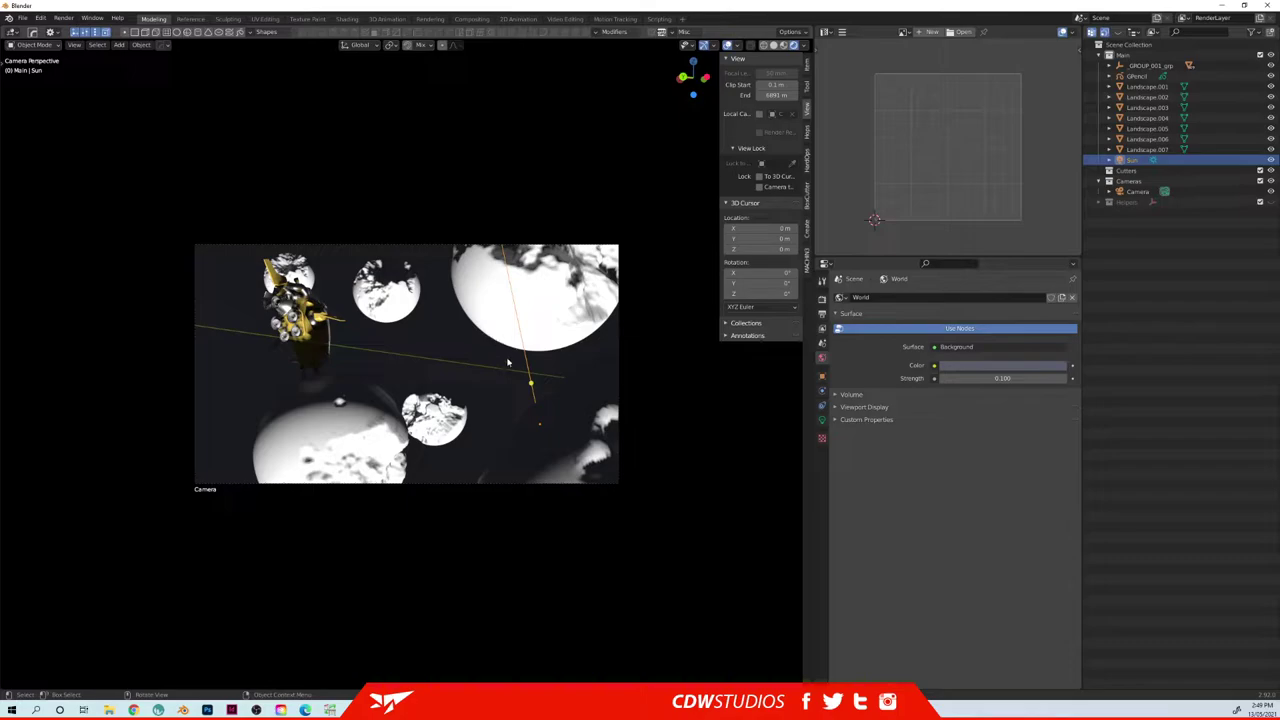
# - Swing the Sun's direction across the scene and move the light up toward the upper-middle planetoid in the camera frame
pyautogui.moveTo(529, 381); pyautogui.dragTo(378, 426)
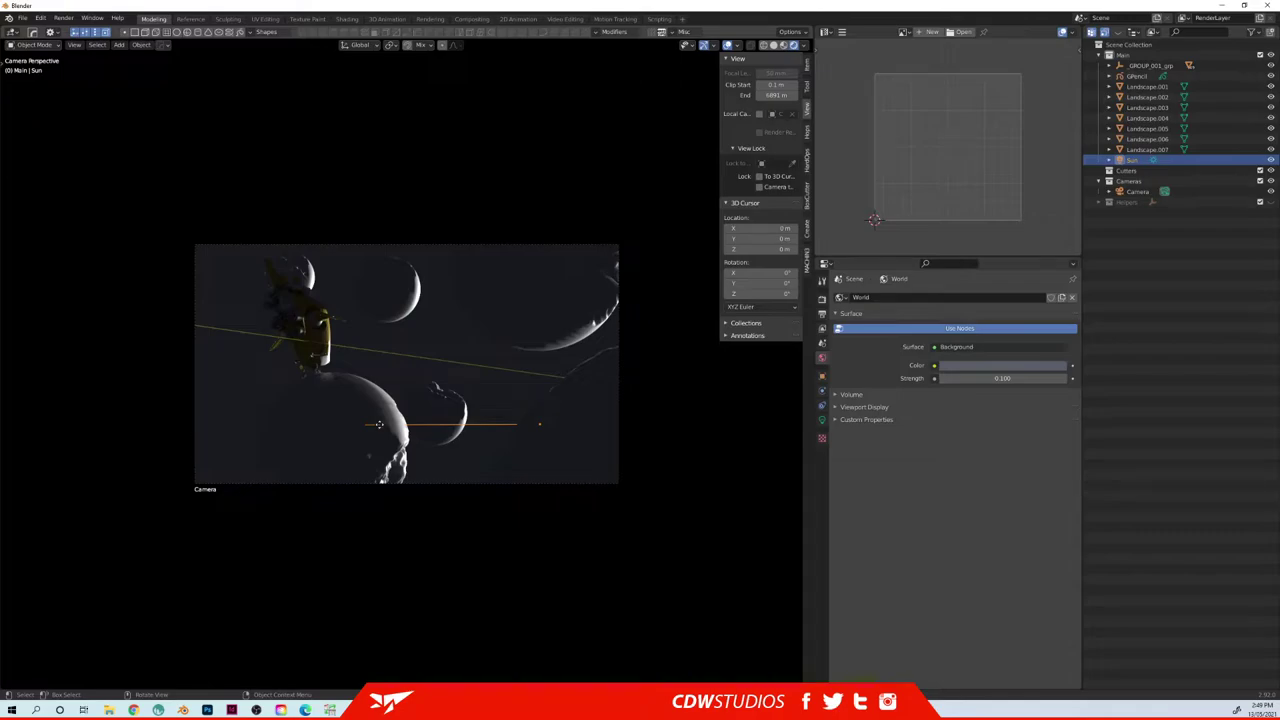
pyautogui.moveTo(379, 424); pyautogui.dragTo(484, 466)
pyautogui.press('g')
pyautogui.click(403, 322)
# - Re-aim the Sun and rotate it in the camera view so its beam points toward the large lower-right planetoid
pyautogui.moveTo(382, 312); pyautogui.dragTo(416, 400)
pyautogui.scroll(-3, 416, 400)
pyautogui.moveTo(416, 400); pyautogui.dragTo(522, 348, button='middle')
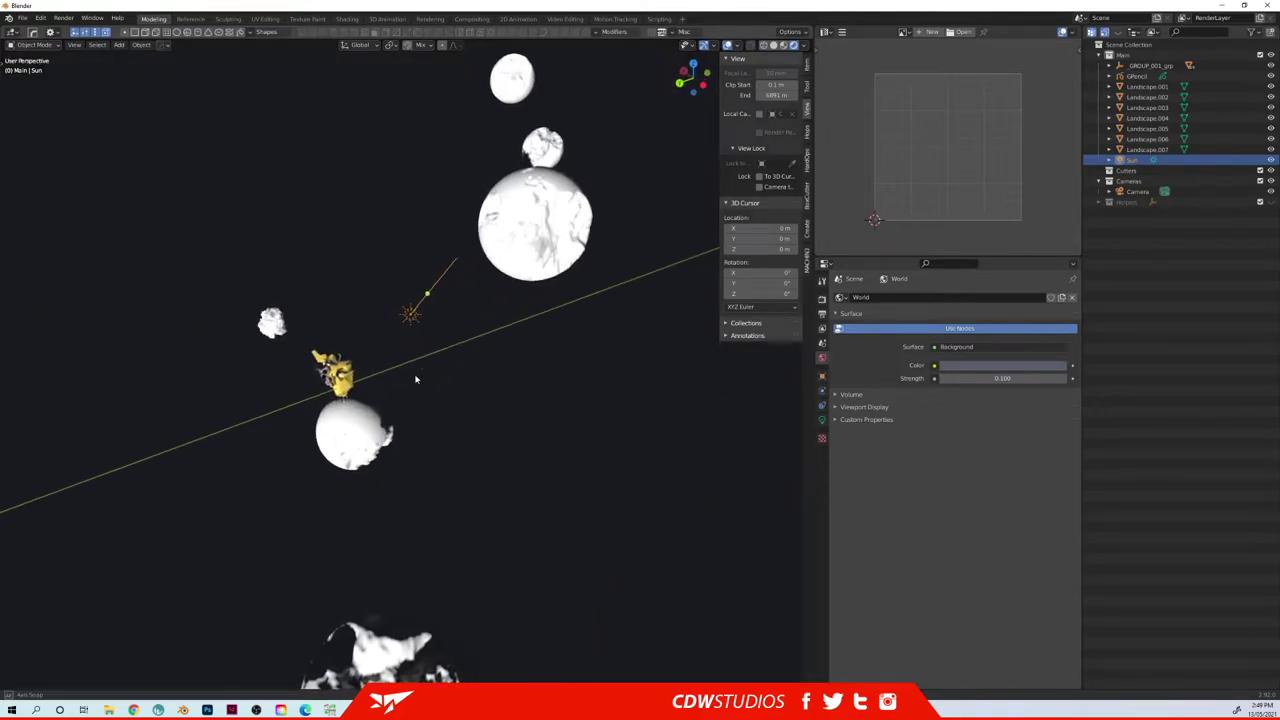
pyautogui.moveTo(623, 375); pyautogui.dragTo(455, 374, button='middle')
pyautogui.press('KP_0')
pyautogui.press('r')
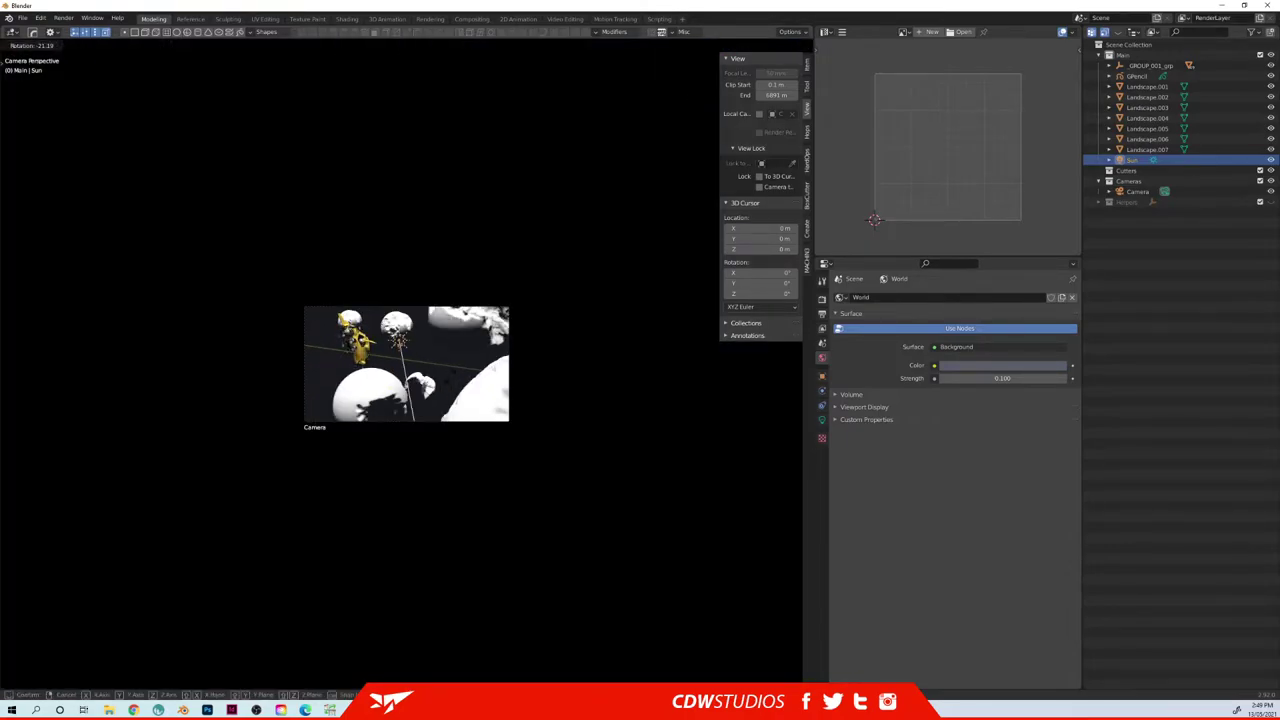
pyautogui.click(464, 348)
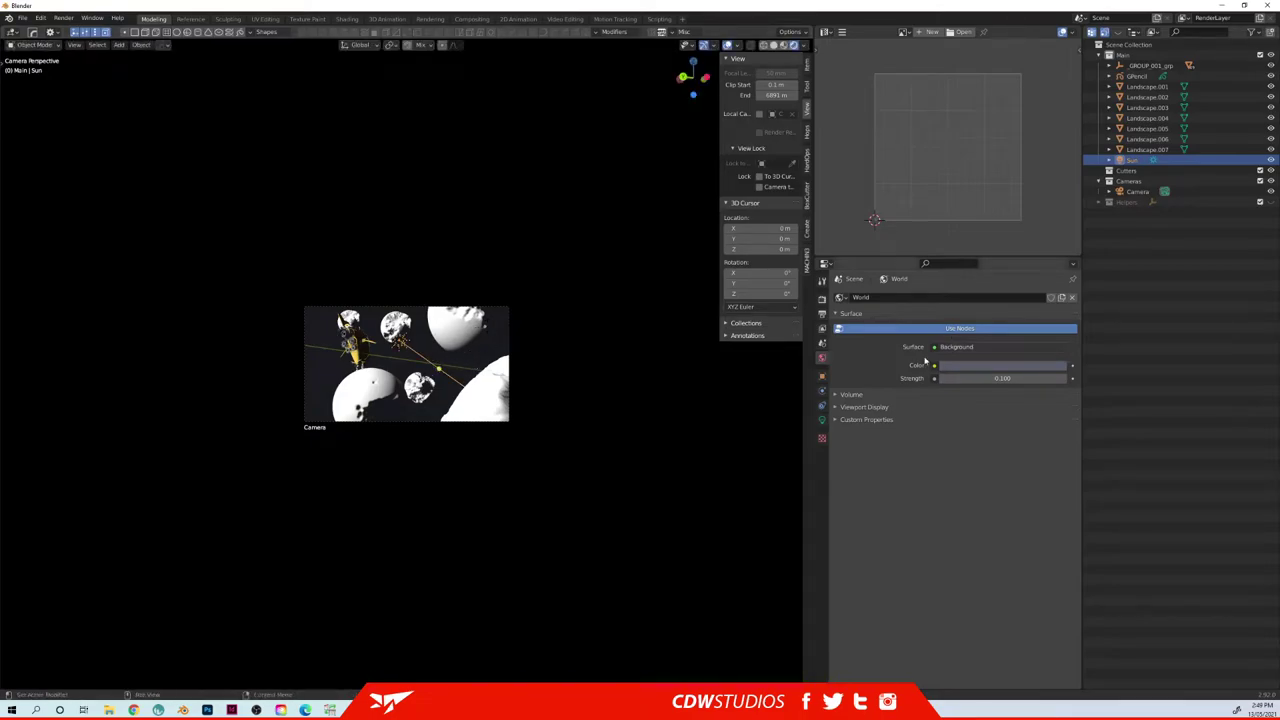
# - Change the world background color to a deep purple
pyautogui.click(972, 365)
pyautogui.click(1000, 220)
pyautogui.moveTo(1000, 220)
pyautogui.mouseDown()
pyautogui.moveTo(985, 235)
pyautogui.moveTo(950, 213)
pyautogui.moveTo(1015, 213)
pyautogui.mouseUp()
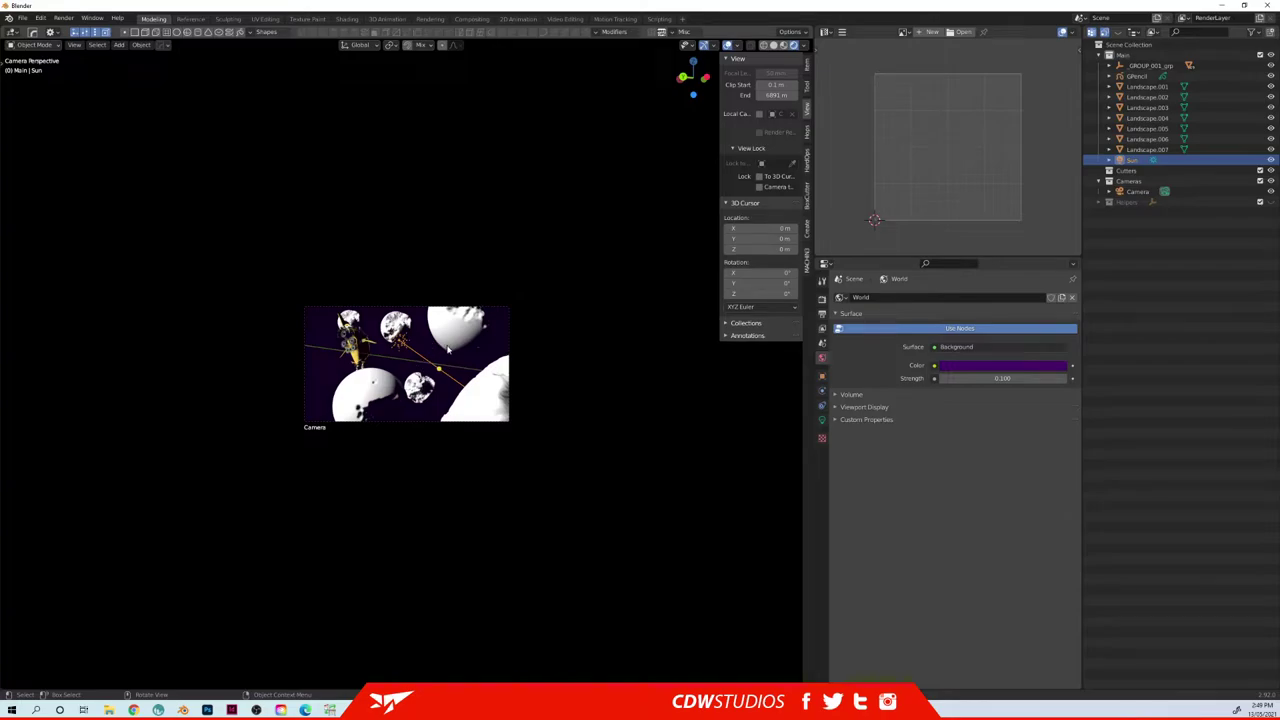
# - Add a cube mesh and scale it up into a huge box around the spaceship and planetoids
pyautogui.click(522, 316)
pyautogui.moveTo(522, 316); pyautogui.dragTo(509, 345, button='middle')
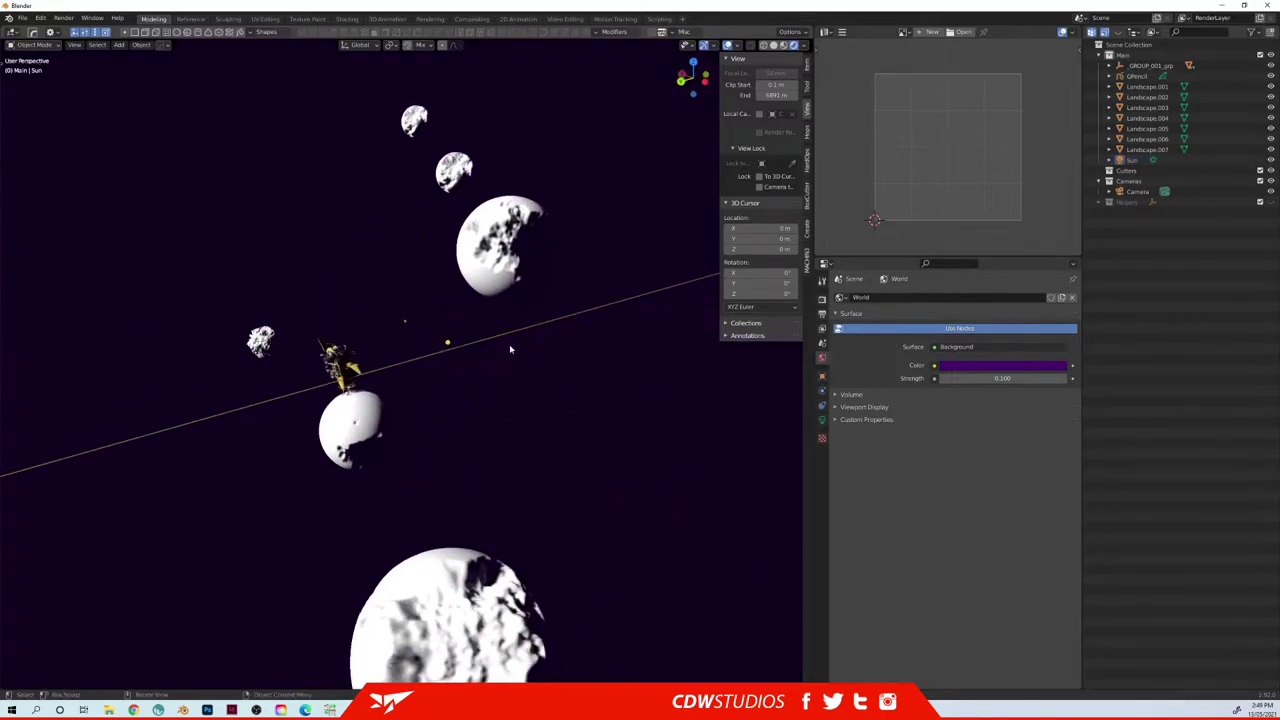
pyautogui.scroll(-2, 509, 349)
pyautogui.hotkey('shift', 'a')
pyautogui.moveTo(506, 346)
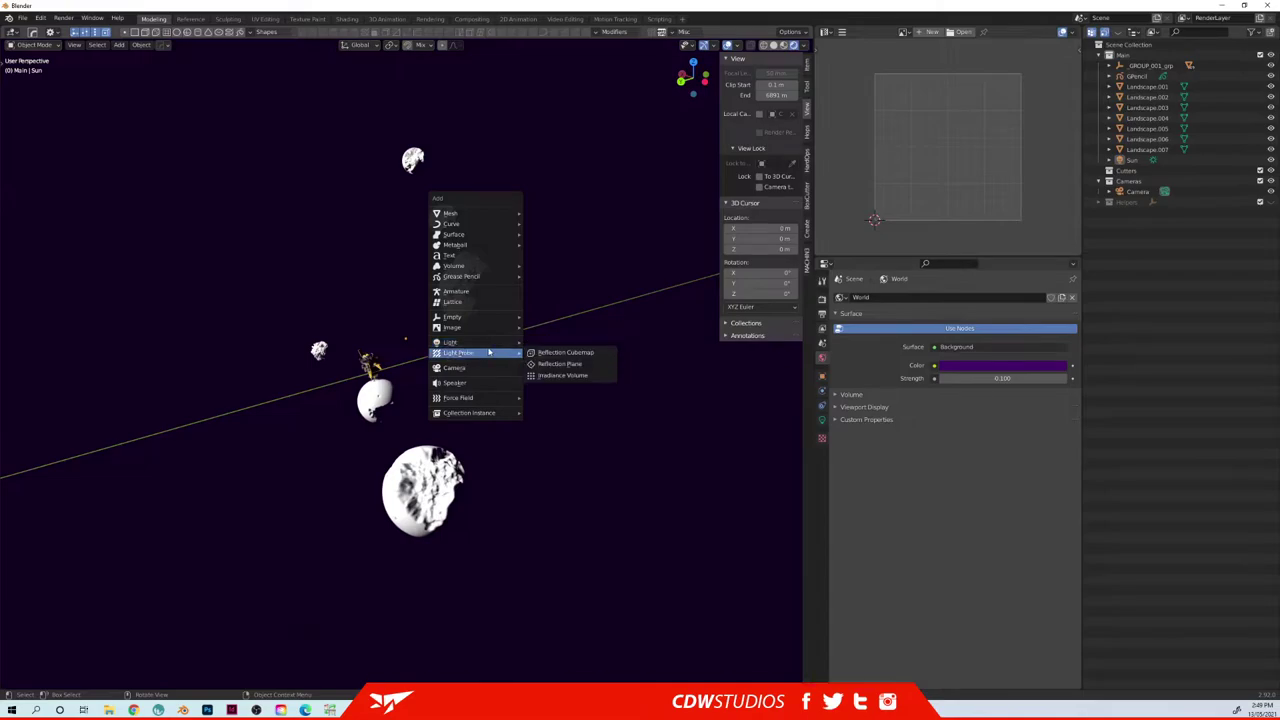
pyautogui.moveTo(500, 213)
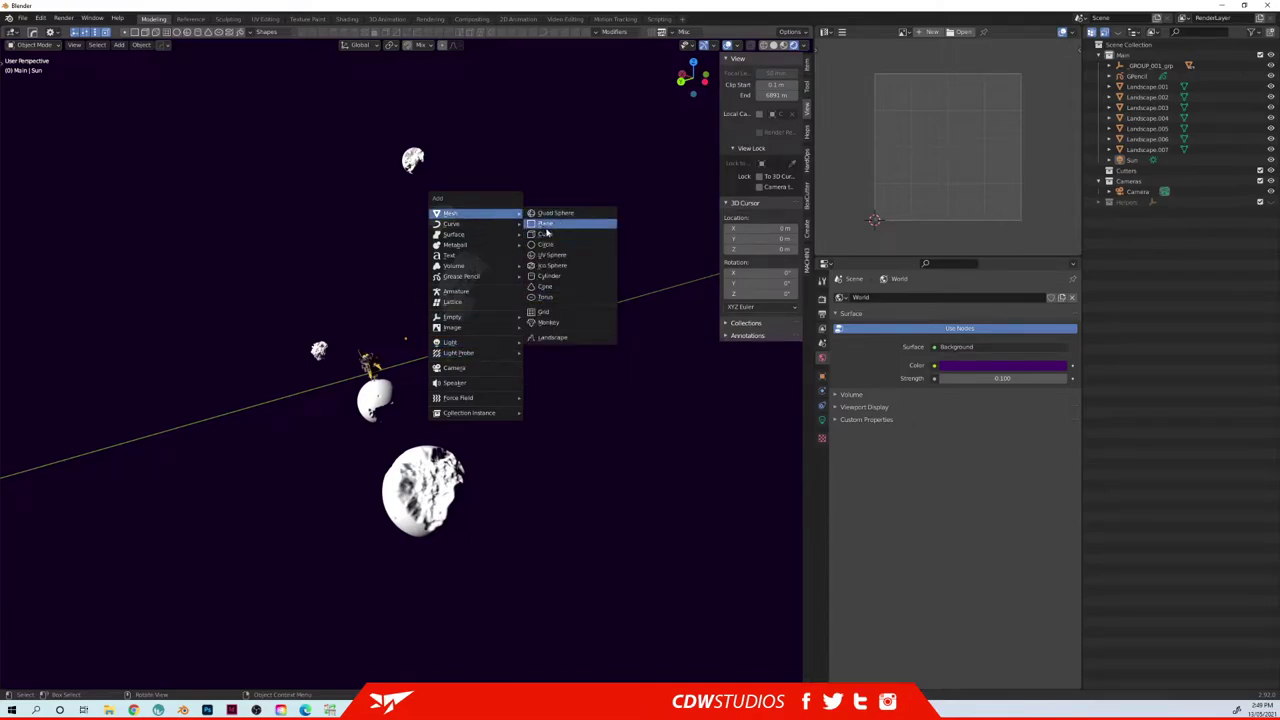
pyautogui.click(545, 233)
pyautogui.press('s')
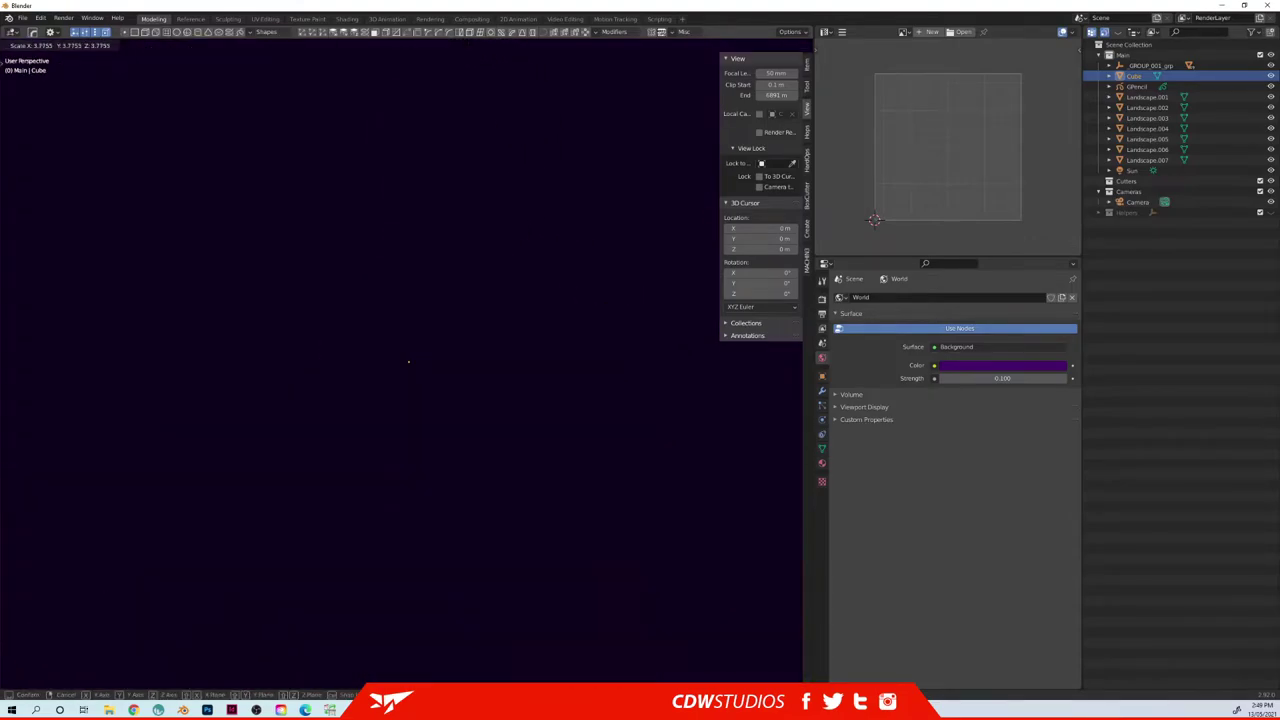
pyautogui.click(417, 351)
pyautogui.scroll(-5, 417, 351)
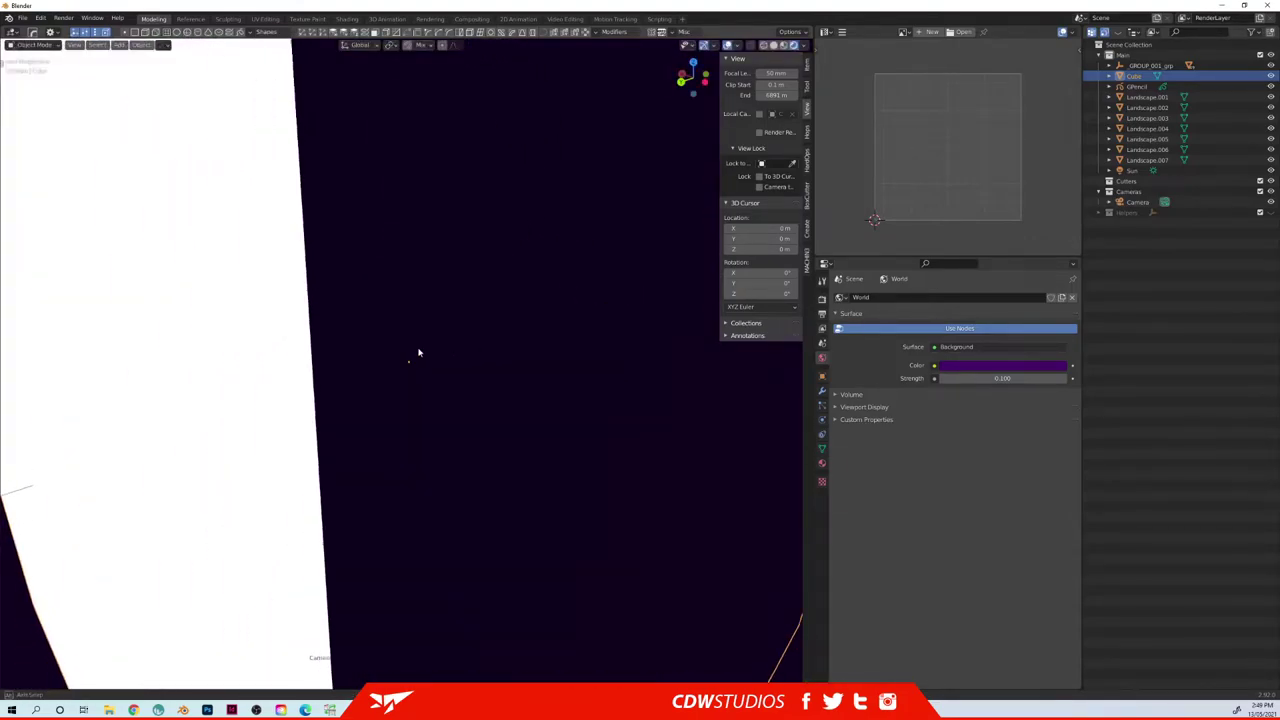
pyautogui.moveTo(409, 340); pyautogui.dragTo(449, 306, button='middle')
pyautogui.click(526, 285)
pyautogui.moveTo(525, 285); pyautogui.dragTo(459, 290, button='middle')
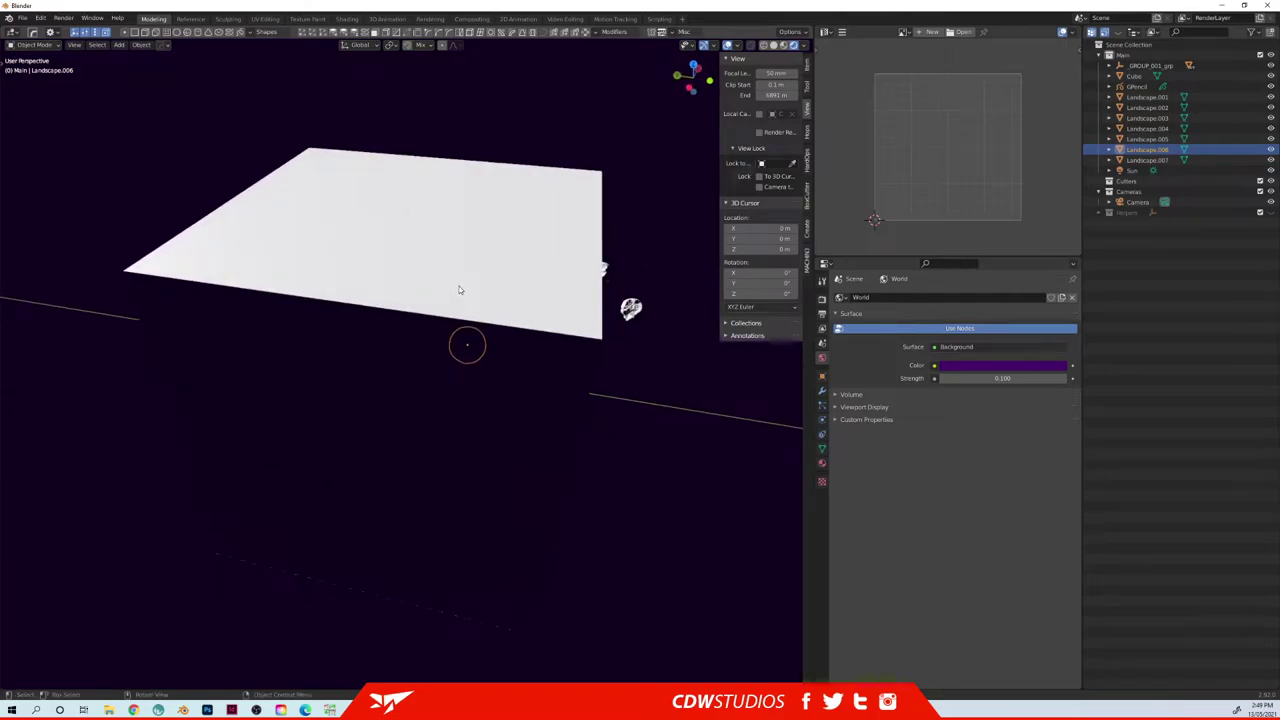
pyautogui.press('s')
pyautogui.press('z')
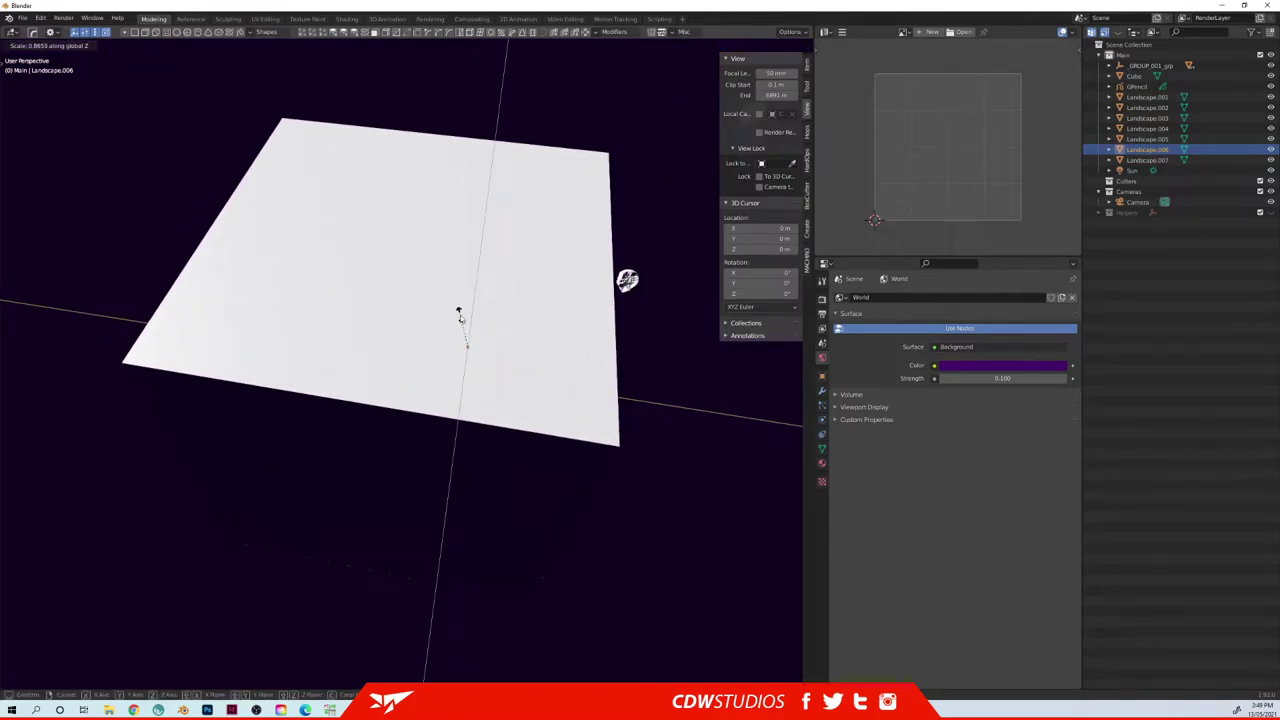
pyautogui.rightClick(459, 315)
# - Scale the cube along the Z axis and move it so it encloses the spaceship and all planetoids
pyautogui.click(593, 301)
pyautogui.press('s')
pyautogui.press('z')
pyautogui.click(552, 325)
pyautogui.press('g')
pyautogui.click(576, 307)
pyautogui.moveTo(576, 307); pyautogui.dragTo(589, 397, button='middle')
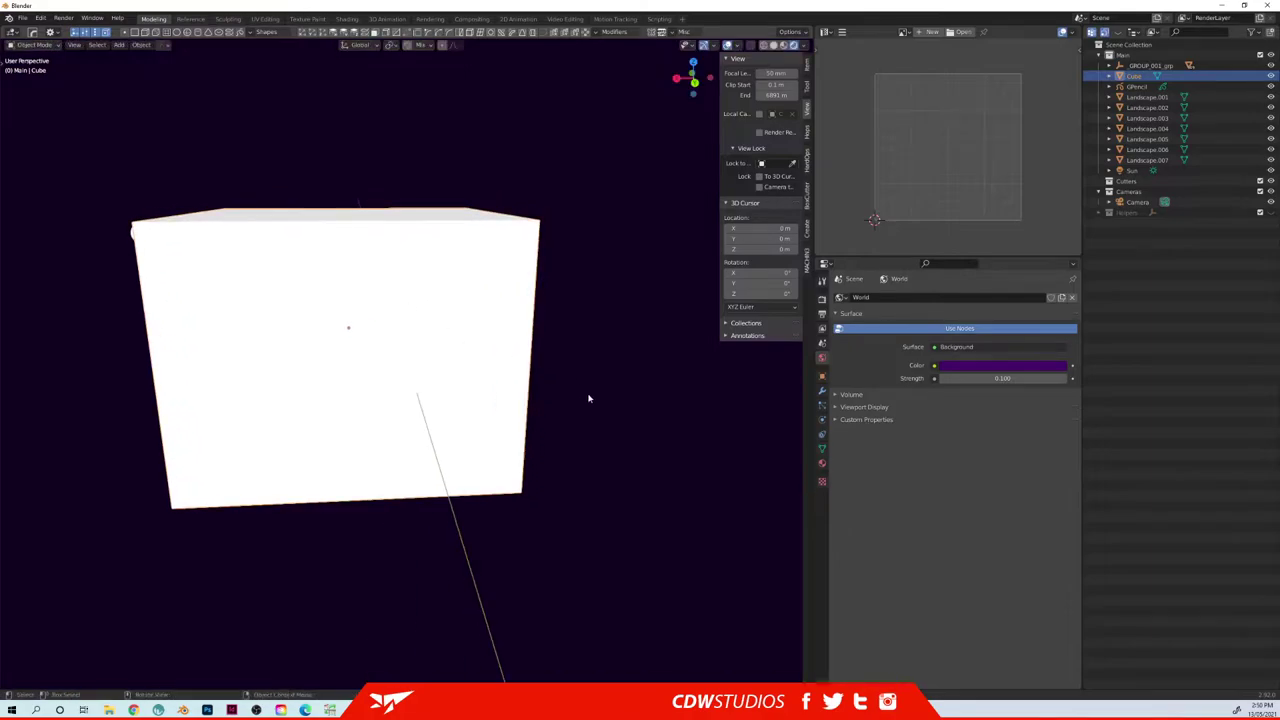
# - Switch to the Shading workspace and create a new material named Fog on the cube
pyautogui.click(350, 21)
pyautogui.scroll(-10, 612, 255)
pyautogui.moveTo(638, 222); pyautogui.dragTo(698, 202, button='middle')
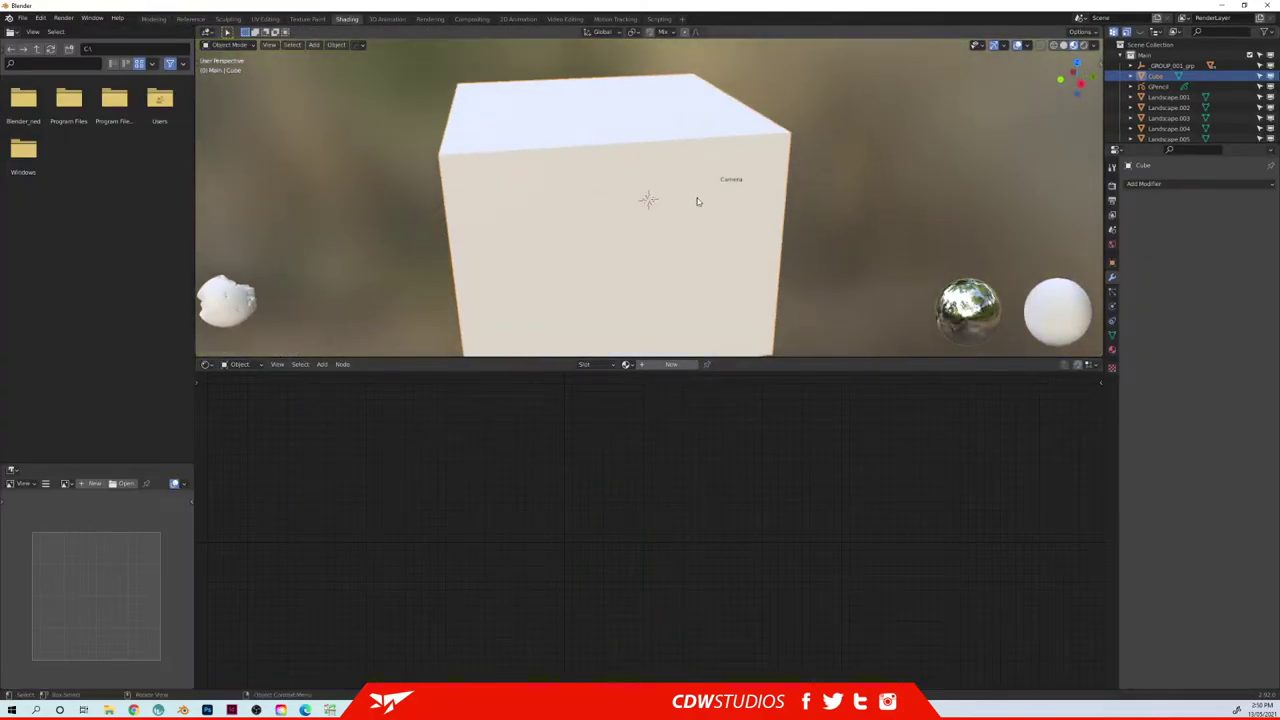
pyautogui.click(671, 364)
pyautogui.write('Fog')
pyautogui.press('Return')
# - Replace the Fog material's default shader with a Volume Scatter node connected to the Material Output's Volume input
pyautogui.click(574, 487)
pyautogui.press('x')
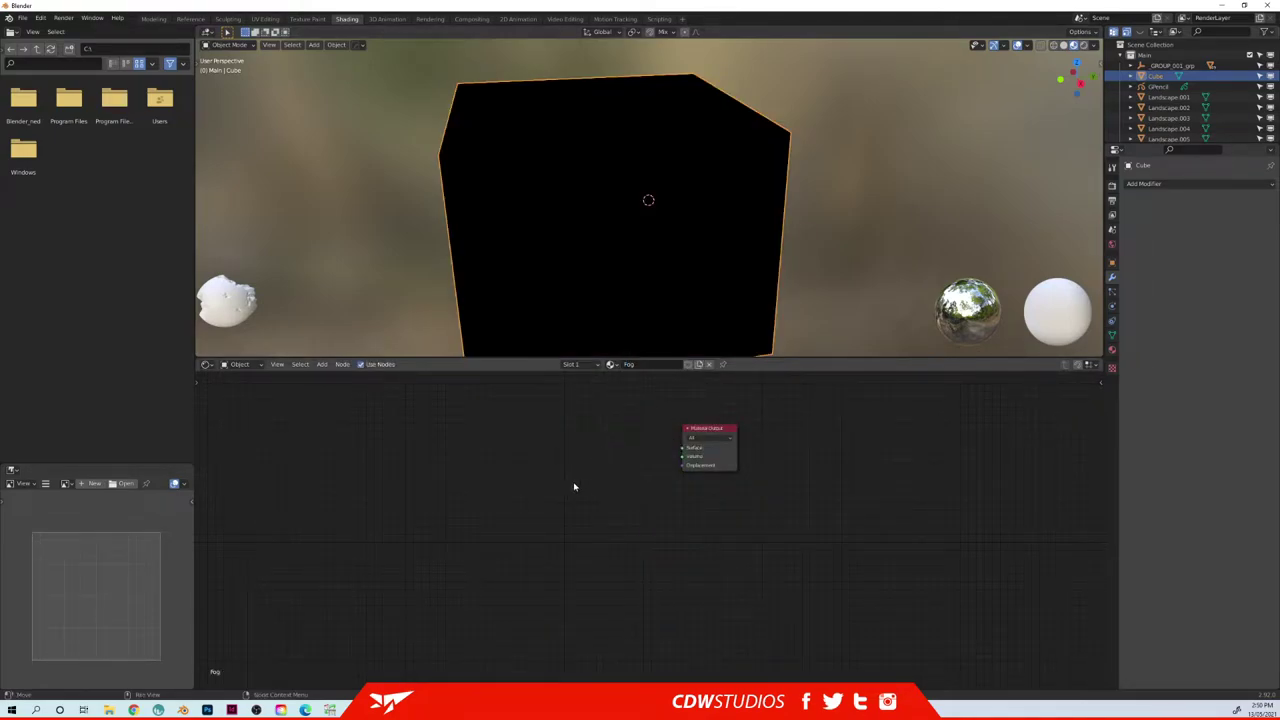
pyautogui.hotkey('shift', 'a')
pyautogui.write('scat')
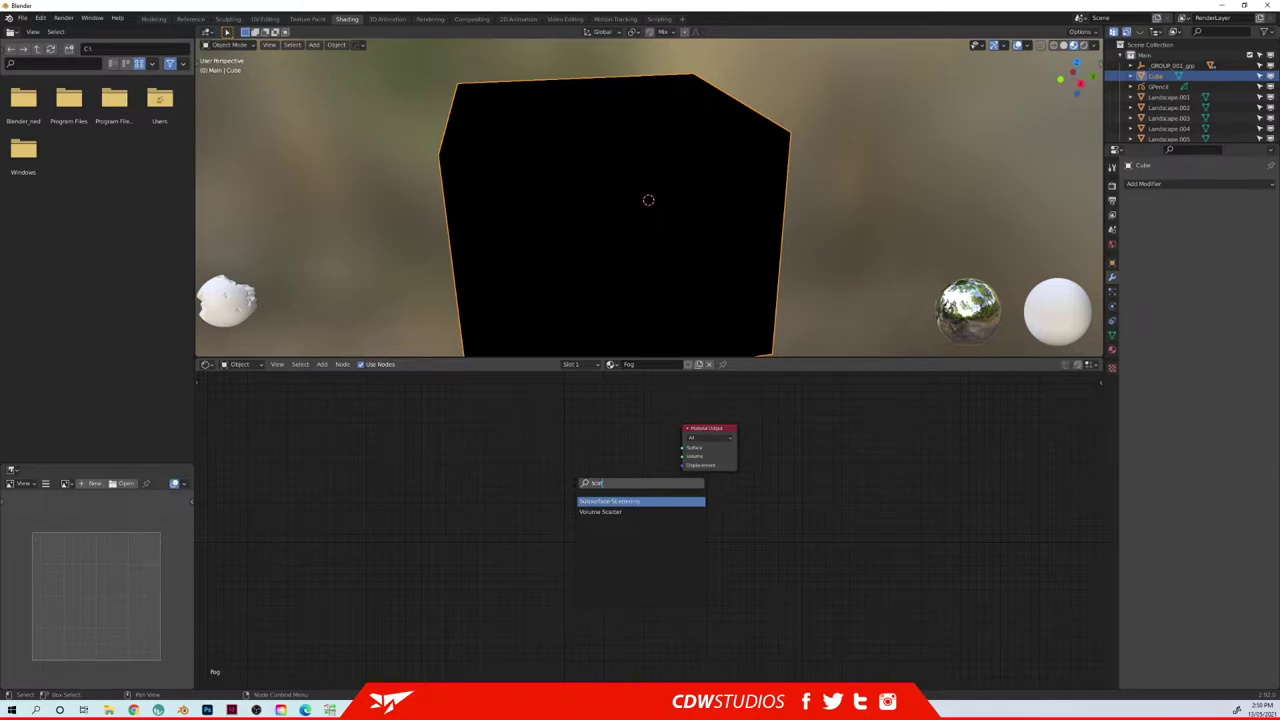
pyautogui.press('Down')
pyautogui.press('Return')
pyautogui.click(651, 462)
pyautogui.moveTo(649, 471); pyautogui.dragTo(686, 456)
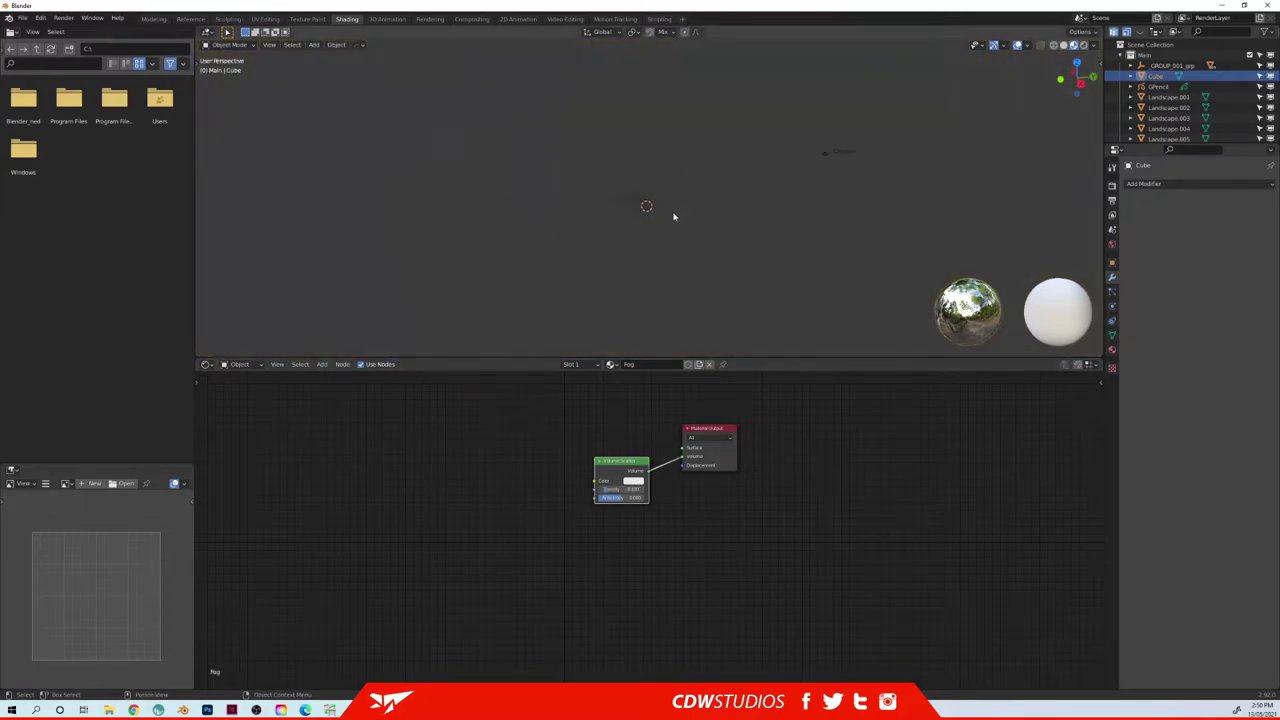
# - In the rendered camera view, set the Volume Scatter's density to 0.001 and its color to purple
pyautogui.moveTo(673, 216); pyautogui.dragTo(585, 176, button='middle')
pyautogui.press('KP_0')
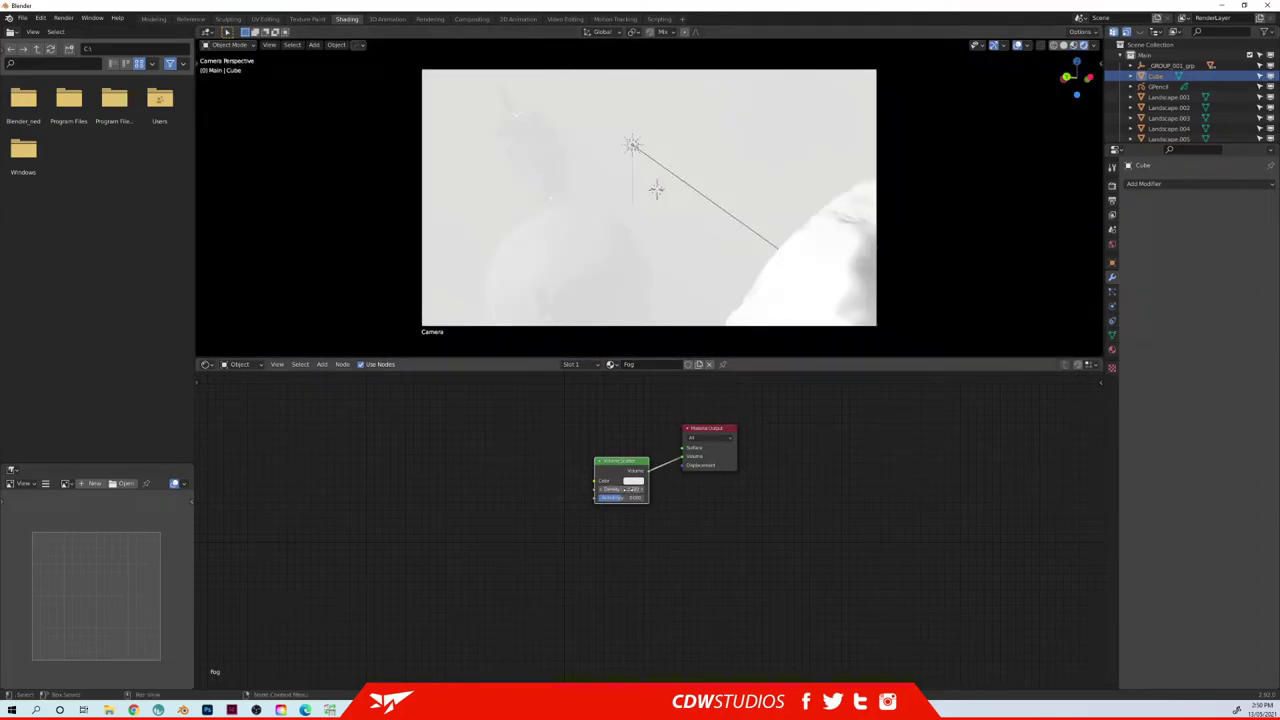
pyautogui.press('Return')
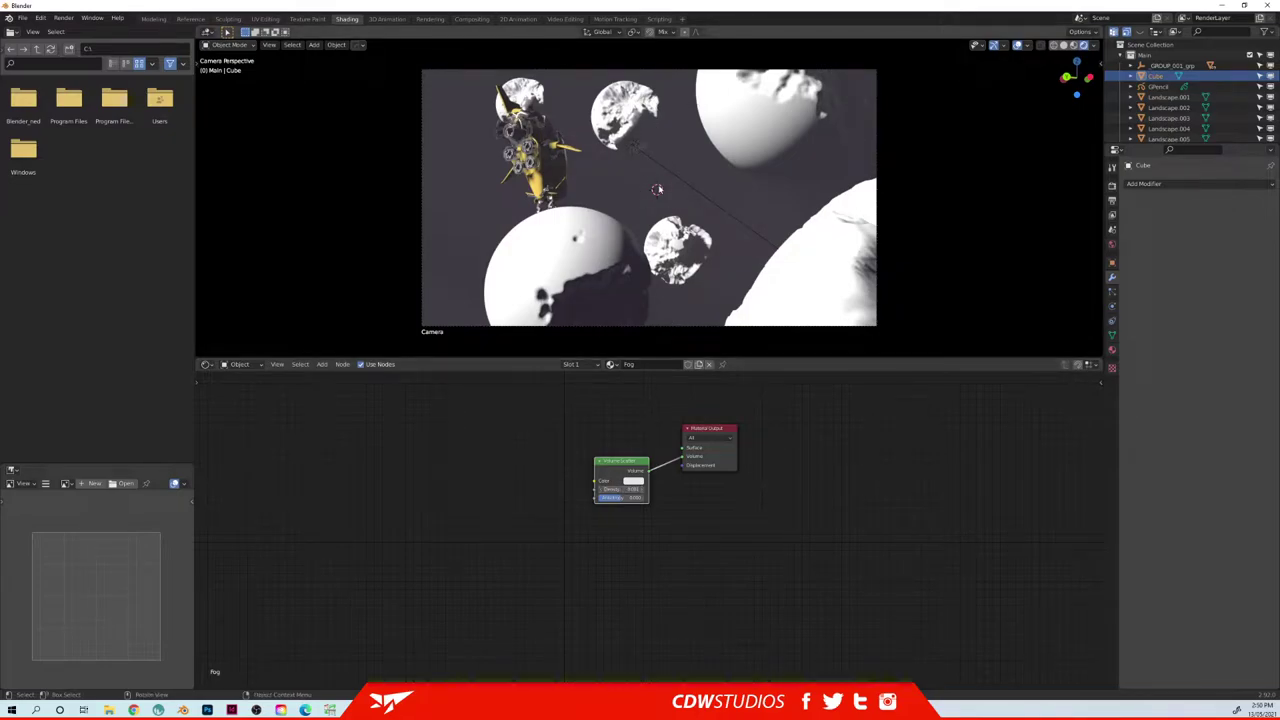
pyautogui.click(633, 481)
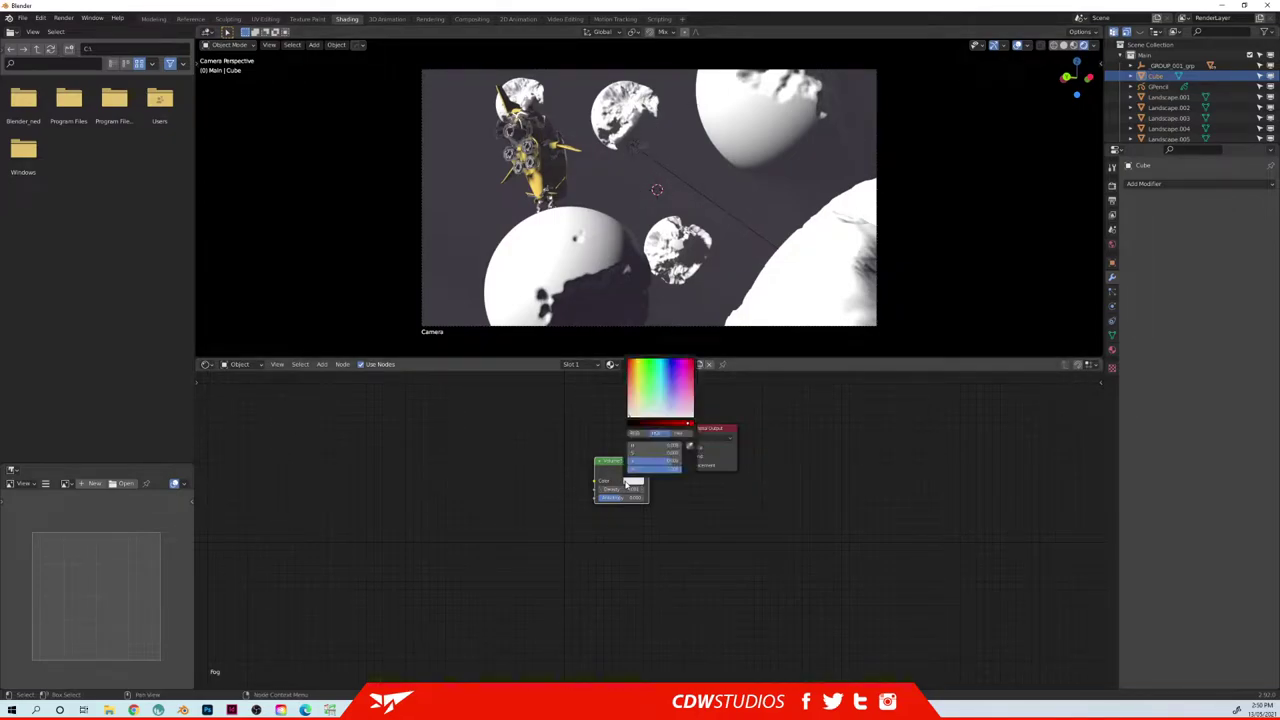
pyautogui.click(632, 482)
pyautogui.moveTo(667, 393); pyautogui.dragTo(676, 367)
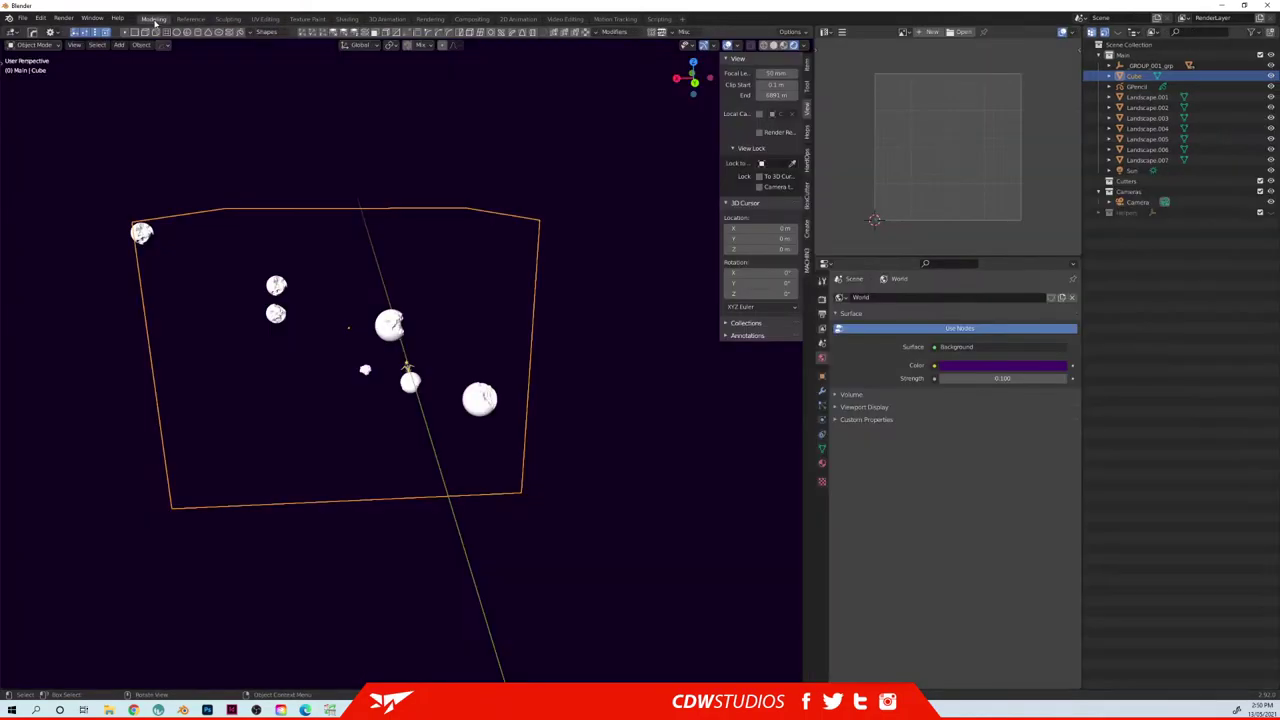
# - Return to the Modeling workspace and frame the scene through the camera
pyautogui.click(153, 18)
pyautogui.moveTo(449, 300); pyautogui.dragTo(408, 300, button='middle')
pyautogui.press('KP_0')
pyautogui.press('Home')
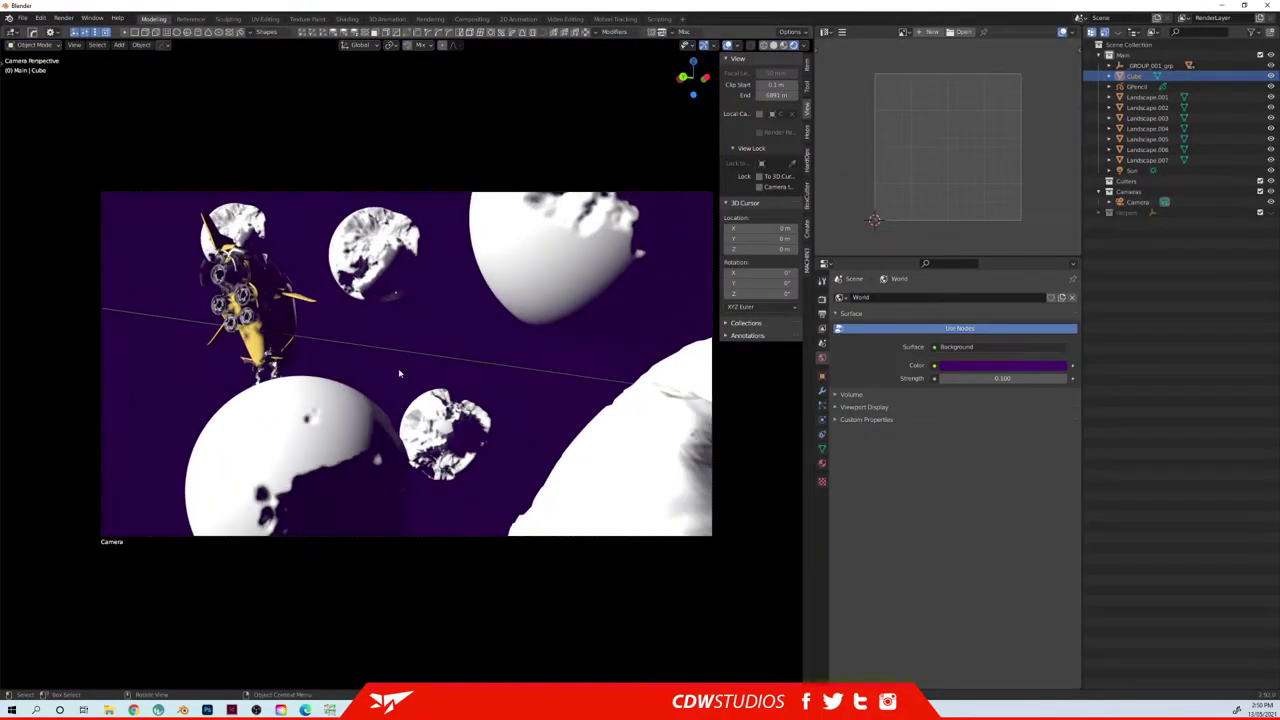
pyautogui.keyDown('shift'); pyautogui.moveTo(401, 362); pyautogui.dragTo(414, 325, button='middle'); pyautogui.keyUp('shift')
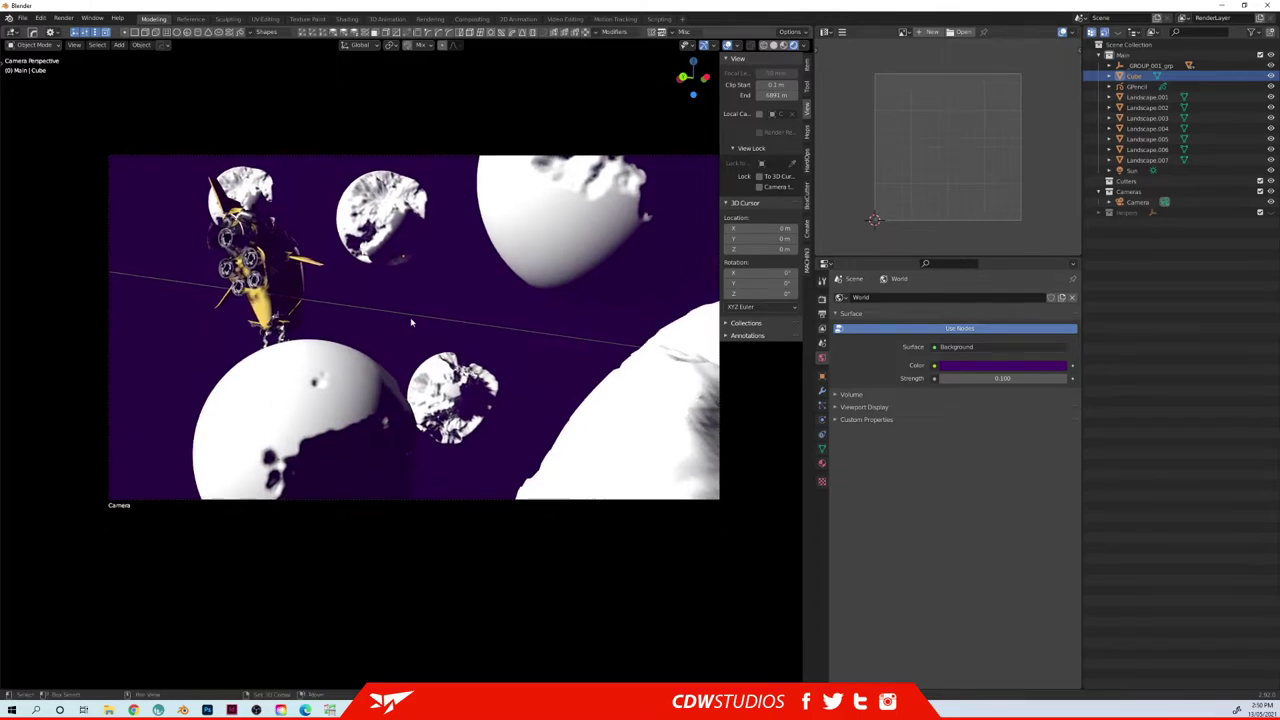
# - Find the Fog material by searching the outliner for "fog" and set its volume density to 0.002
pyautogui.click(1180, 31)
pyautogui.write('fog')
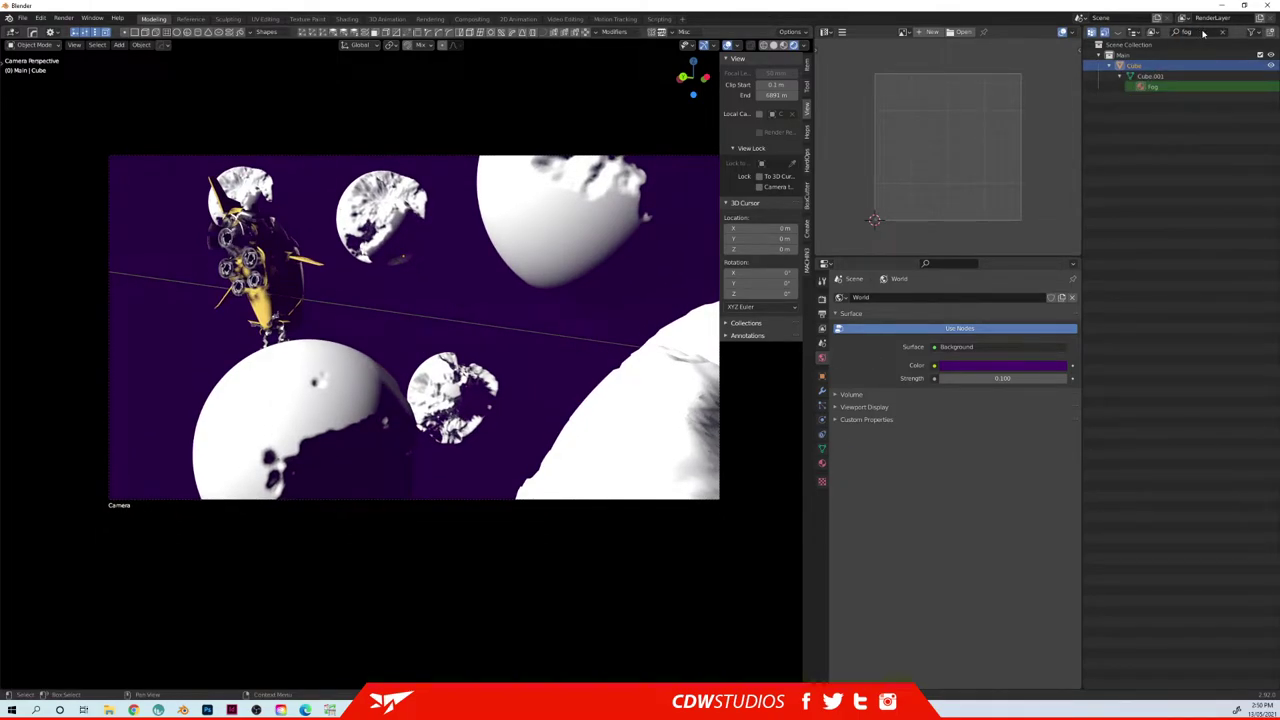
pyautogui.click(1156, 86)
pyautogui.click(823, 463)
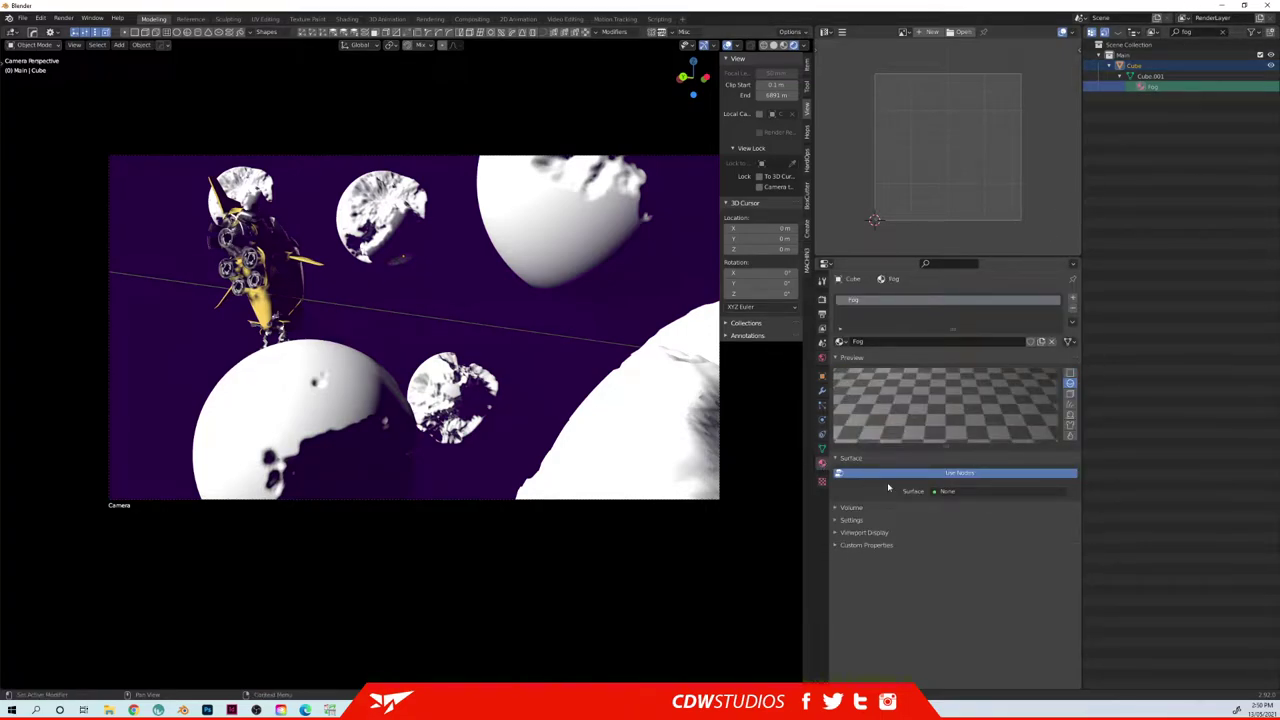
pyautogui.click(850, 509)
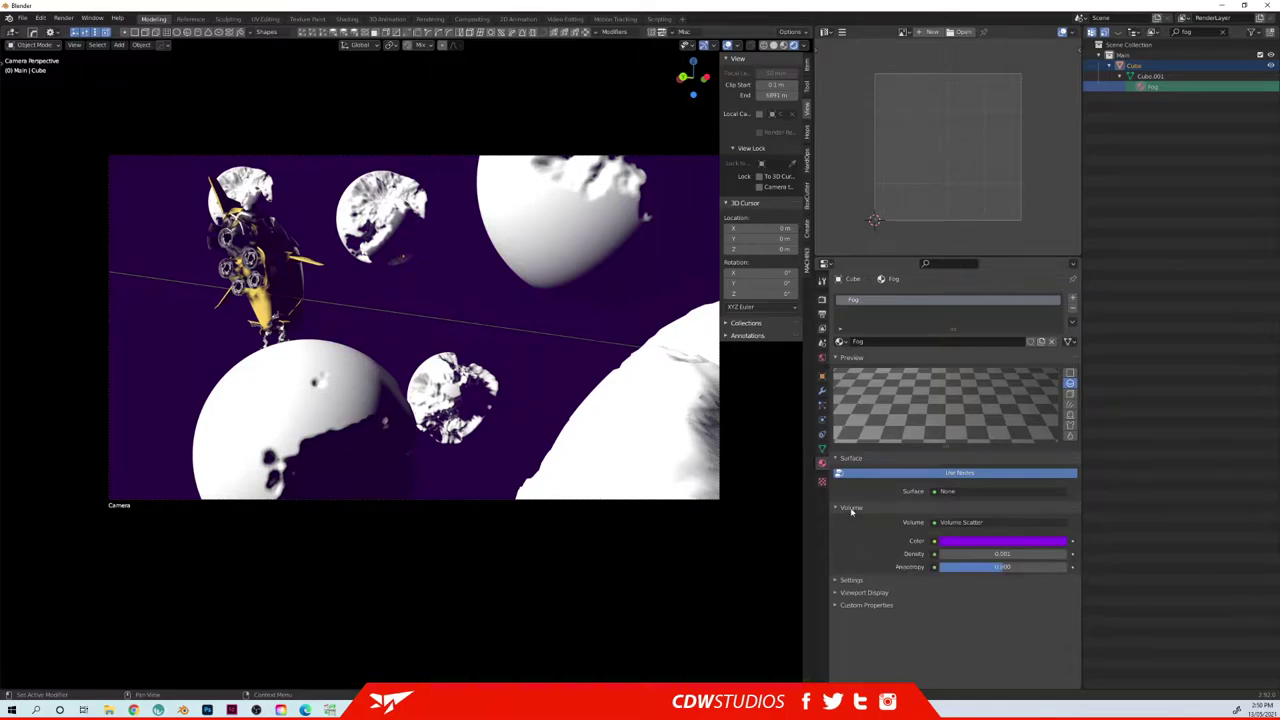
pyautogui.click(1001, 554)
pyautogui.write('2')
pyautogui.press('Return')
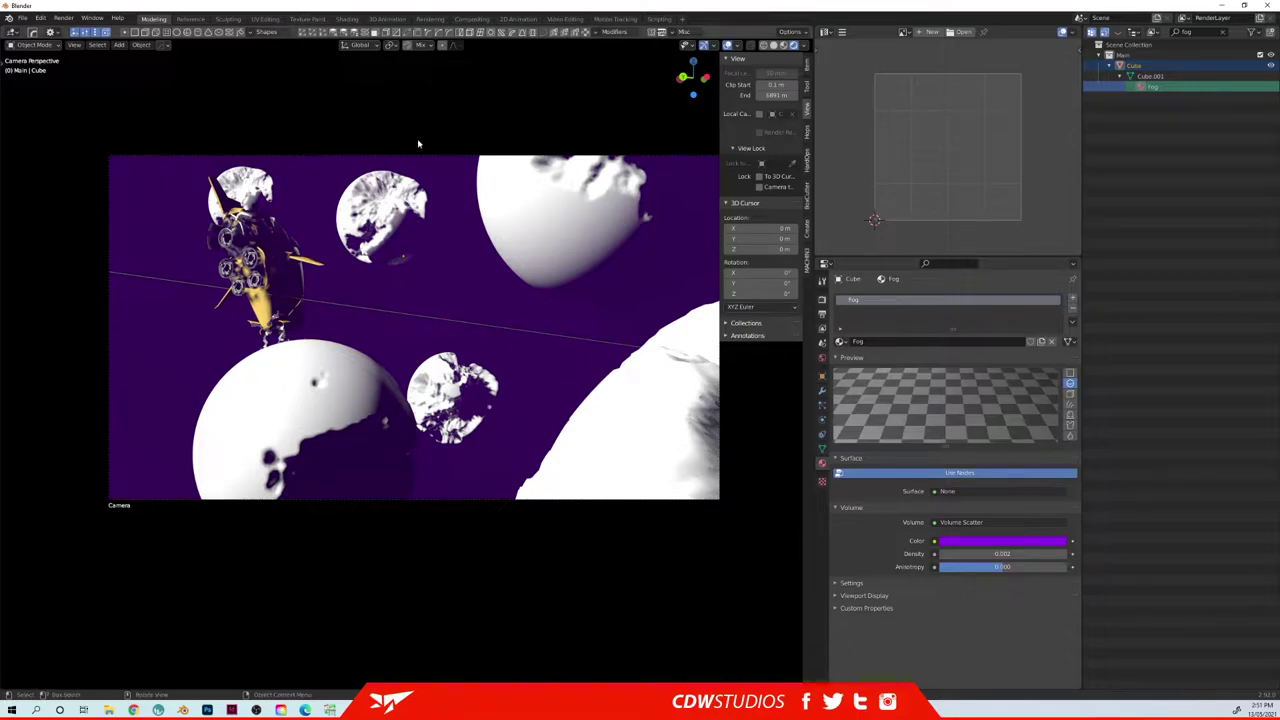
# - Rotate the sun by about 210 degrees around the global Z axis to light the spaceship and planetoids from the other side
pyautogui.click(391, 260)
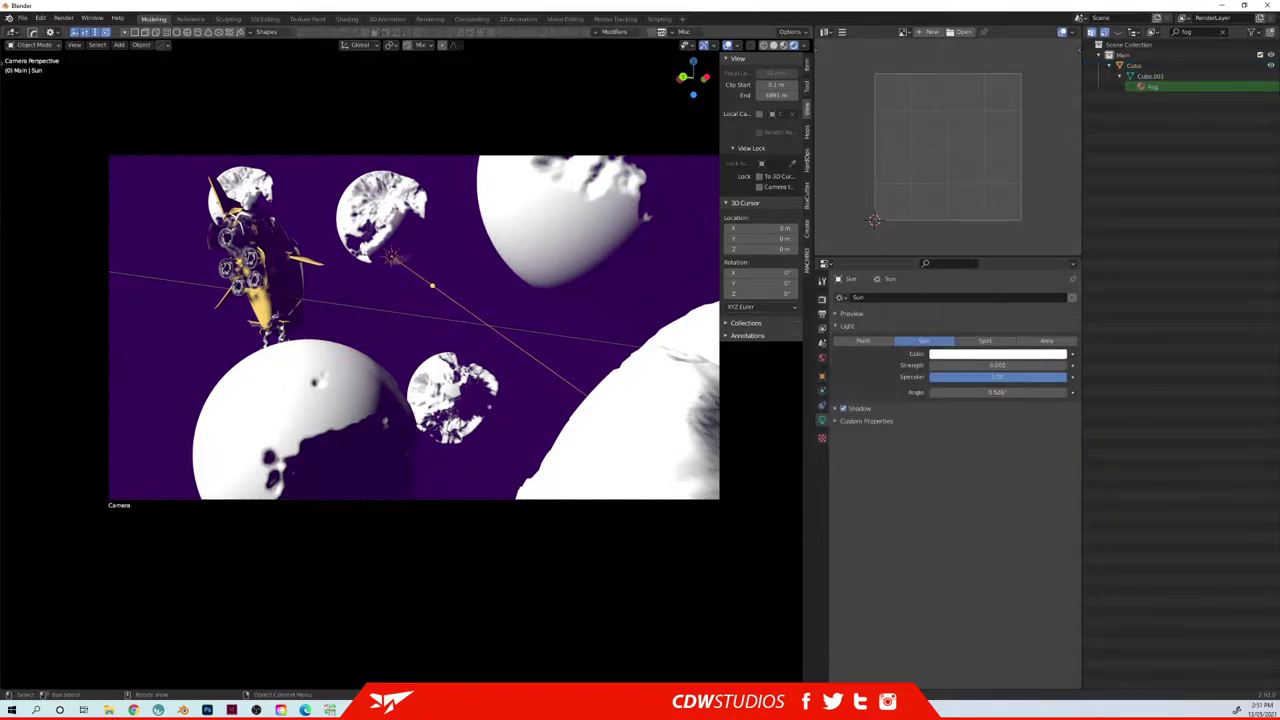
pyautogui.press('r')
pyautogui.press('z')
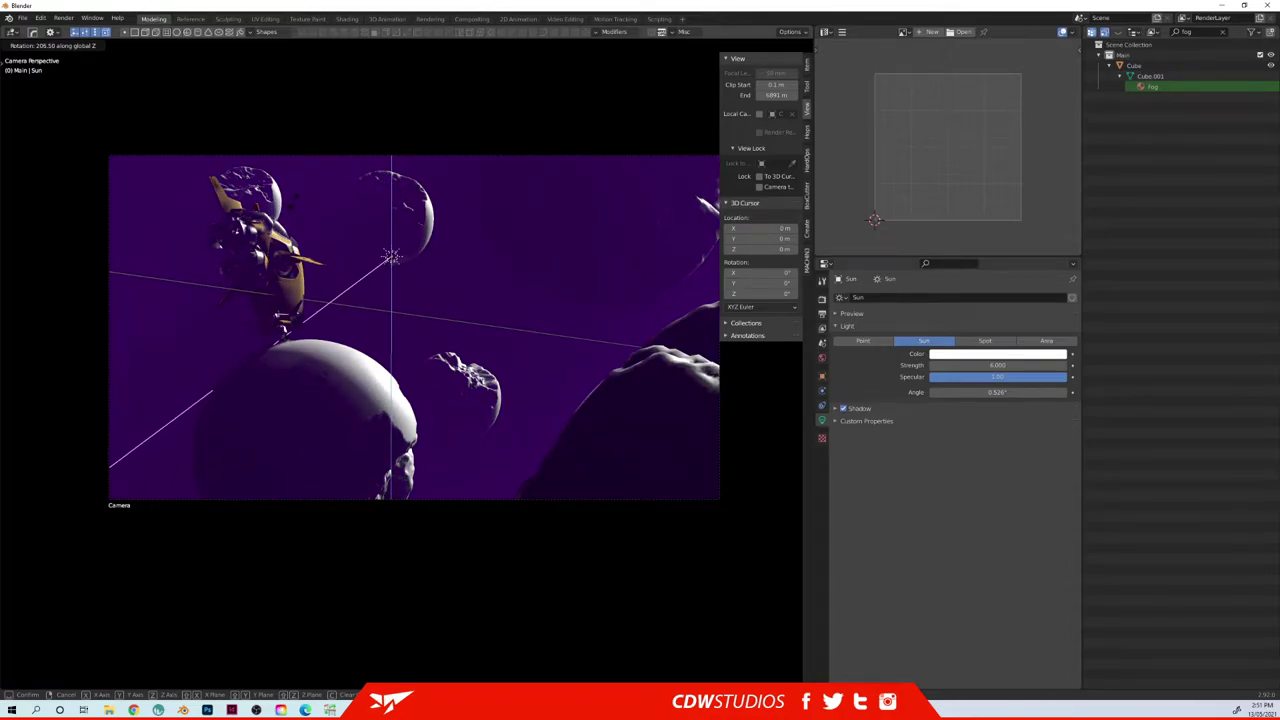
pyautogui.click(502, 271)
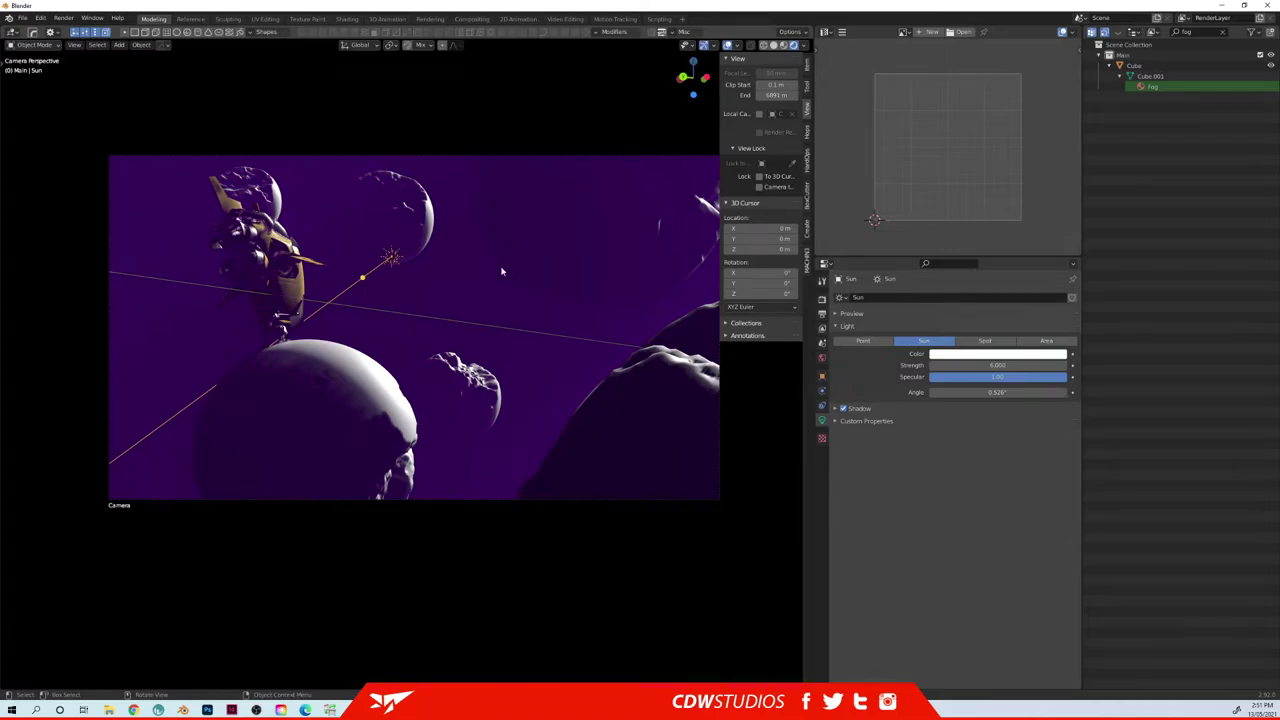
pyautogui.press('z')
pyautogui.click(530, 350)
# - In the render settings' shadow options, set both the cube size and the cascade size to 4096 px
pyautogui.click(821, 302)
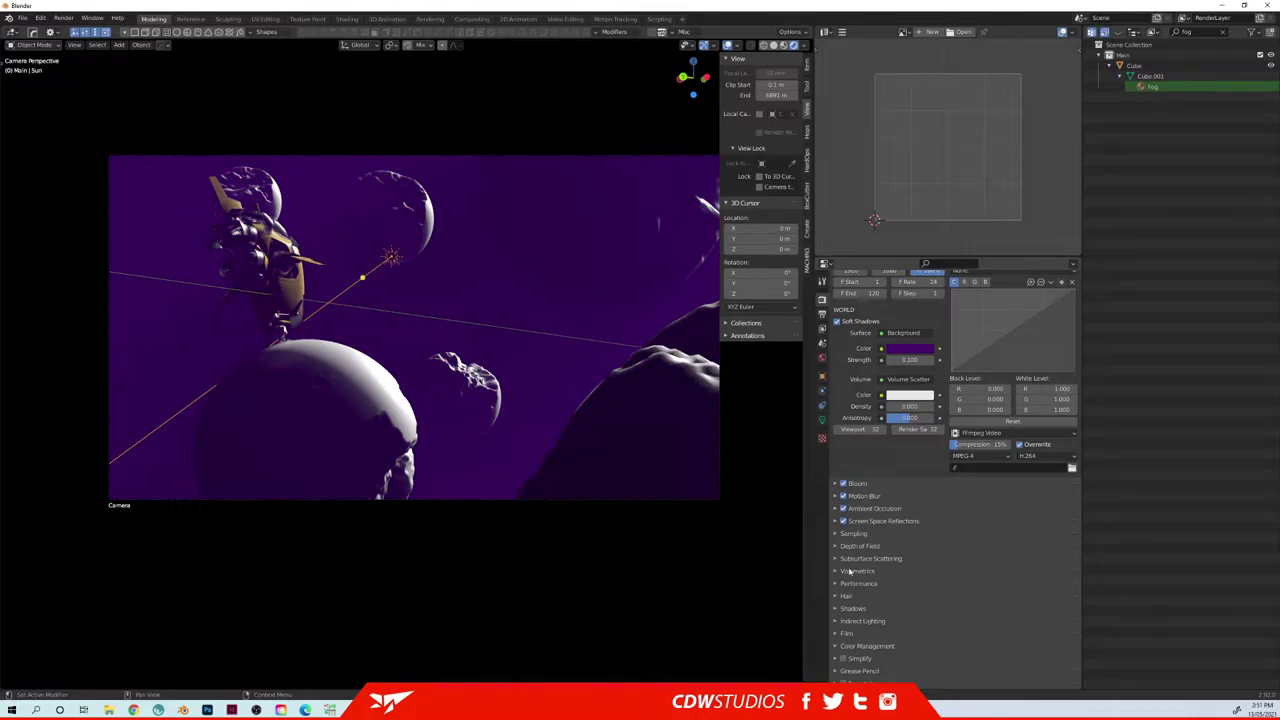
pyautogui.click(852, 608)
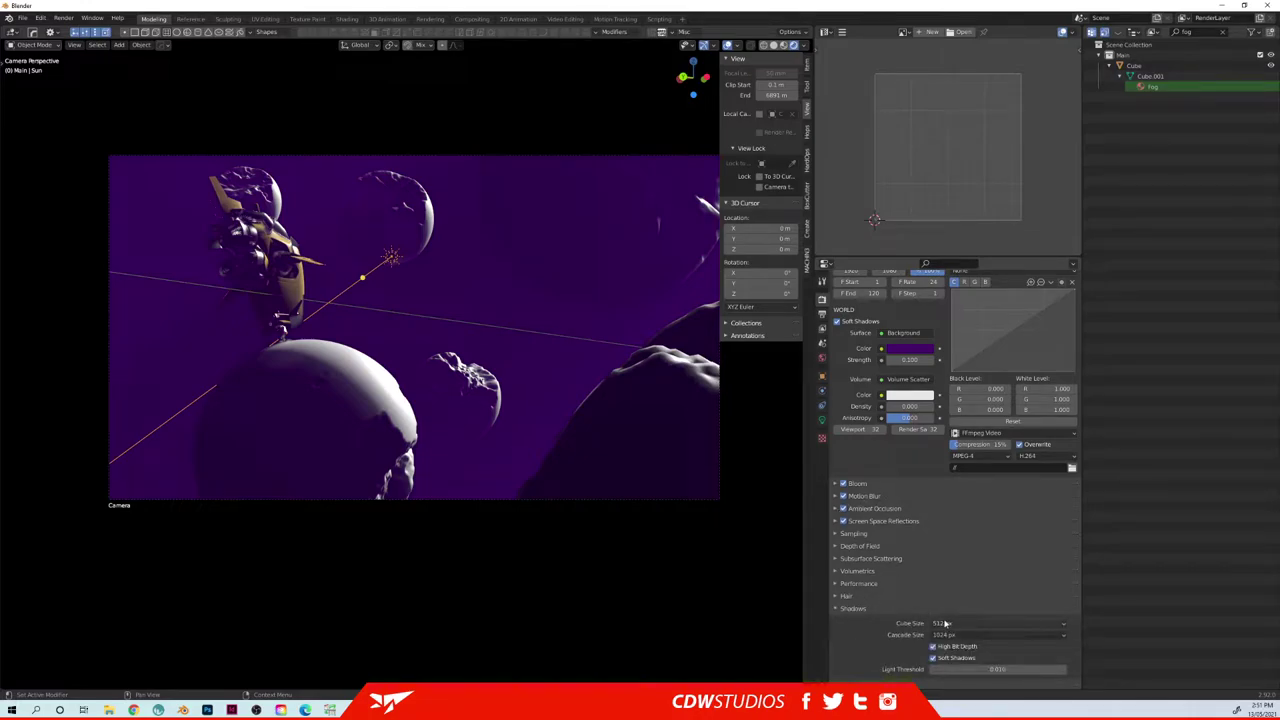
pyautogui.click(944, 623)
pyautogui.click(940, 544)
pyautogui.click(946, 635)
pyautogui.click(948, 557)
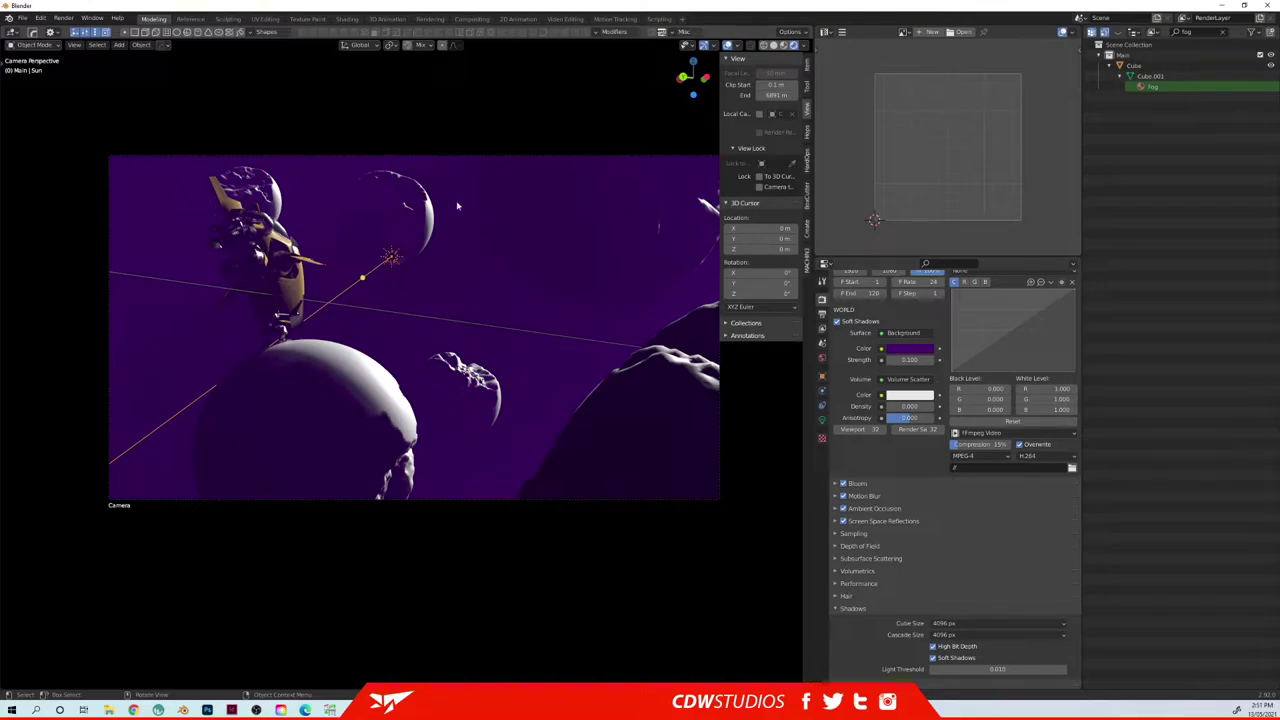
# - Select the large planetoid in the upper right of the camera view and go to the Shading workspace
pyautogui.click(369, 429)
pyautogui.click(571, 213)
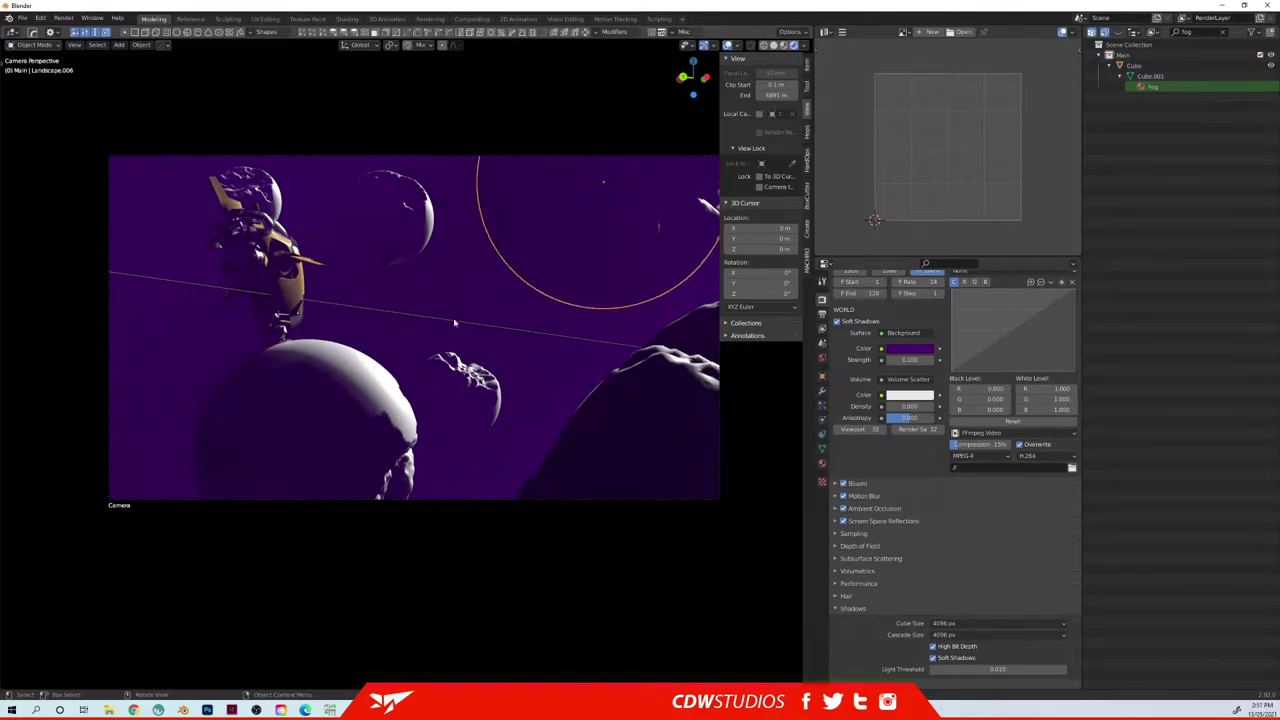
pyautogui.click(346, 19)
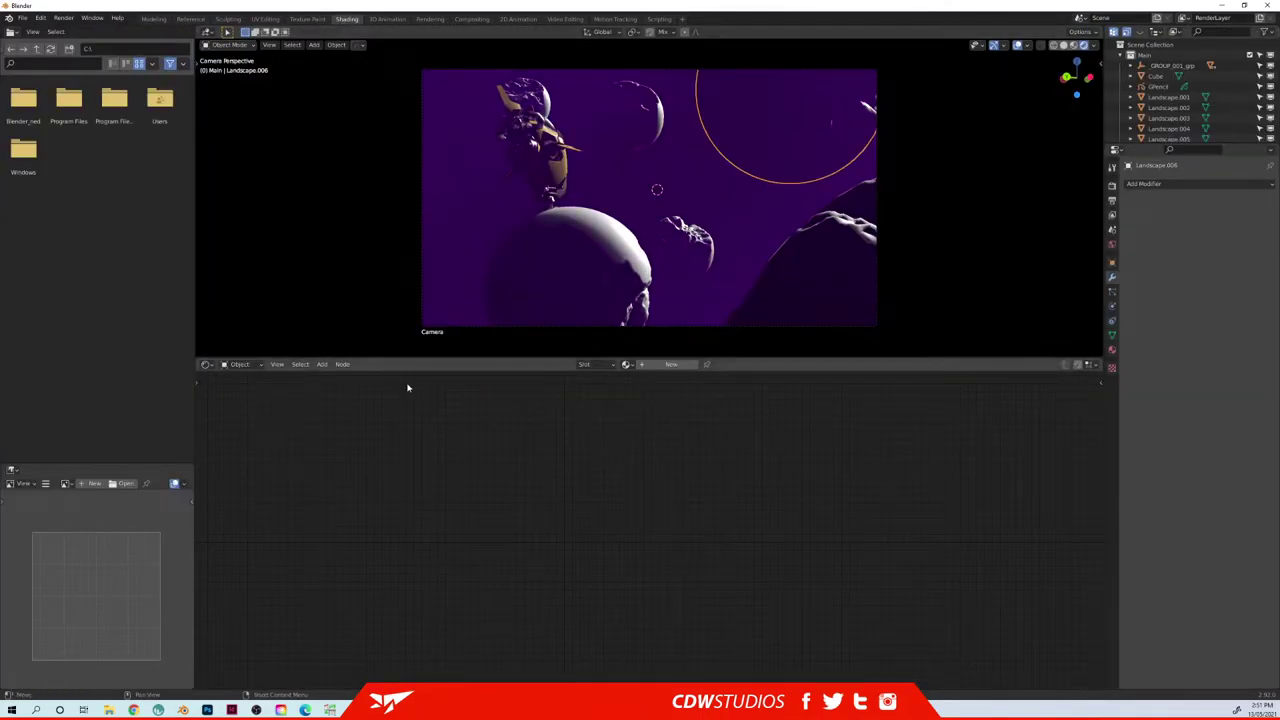
# - Switch to File Explorer and look through the Textures folder for an image that suits the planetoid surface
pyautogui.moveTo(1279, 102); pyautogui.dragTo(0, 176)
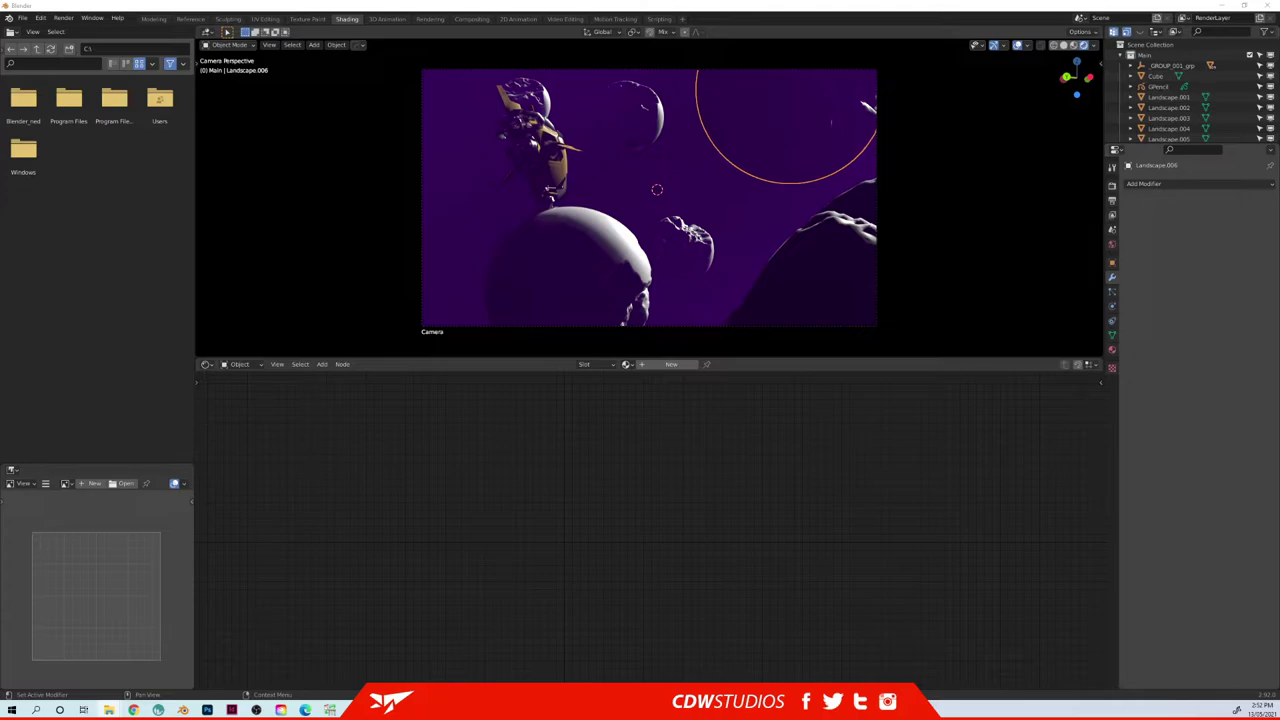
pyautogui.moveTo(0, 115); pyautogui.dragTo(496, 148)
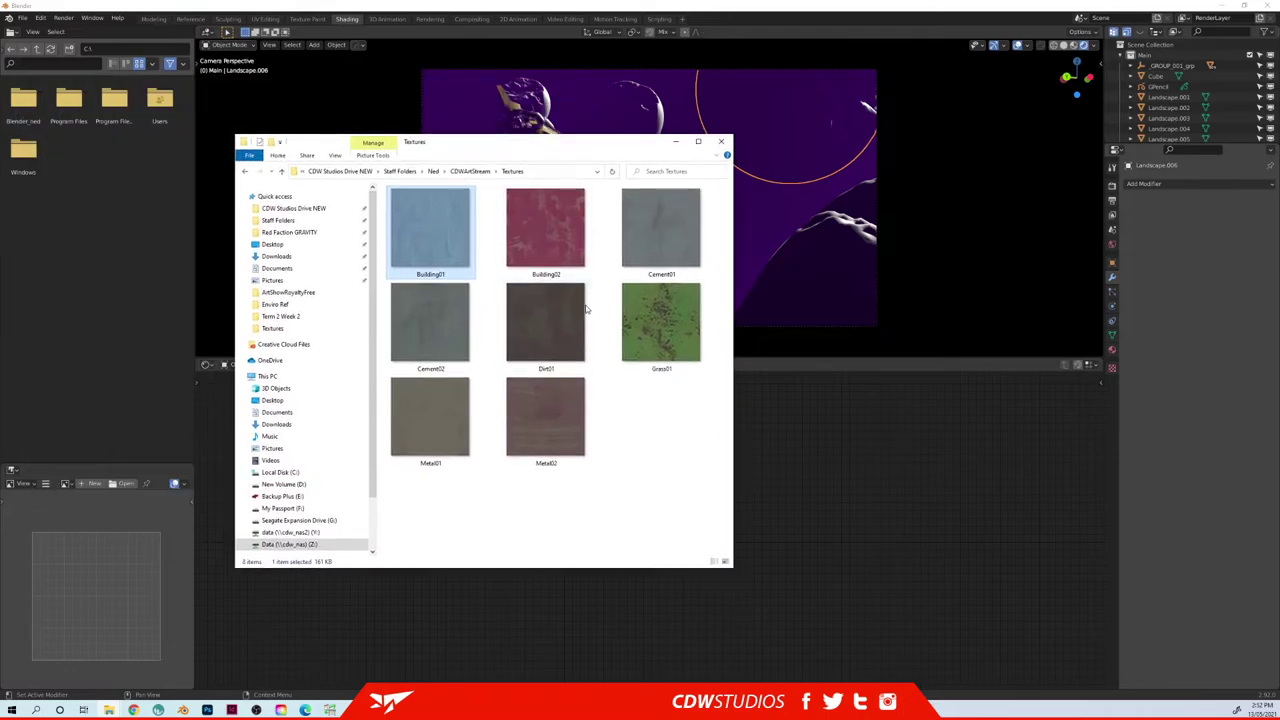
pyautogui.keyDown('ctrl'); pyautogui.scroll(2, 577, 311); pyautogui.keyUp('ctrl')
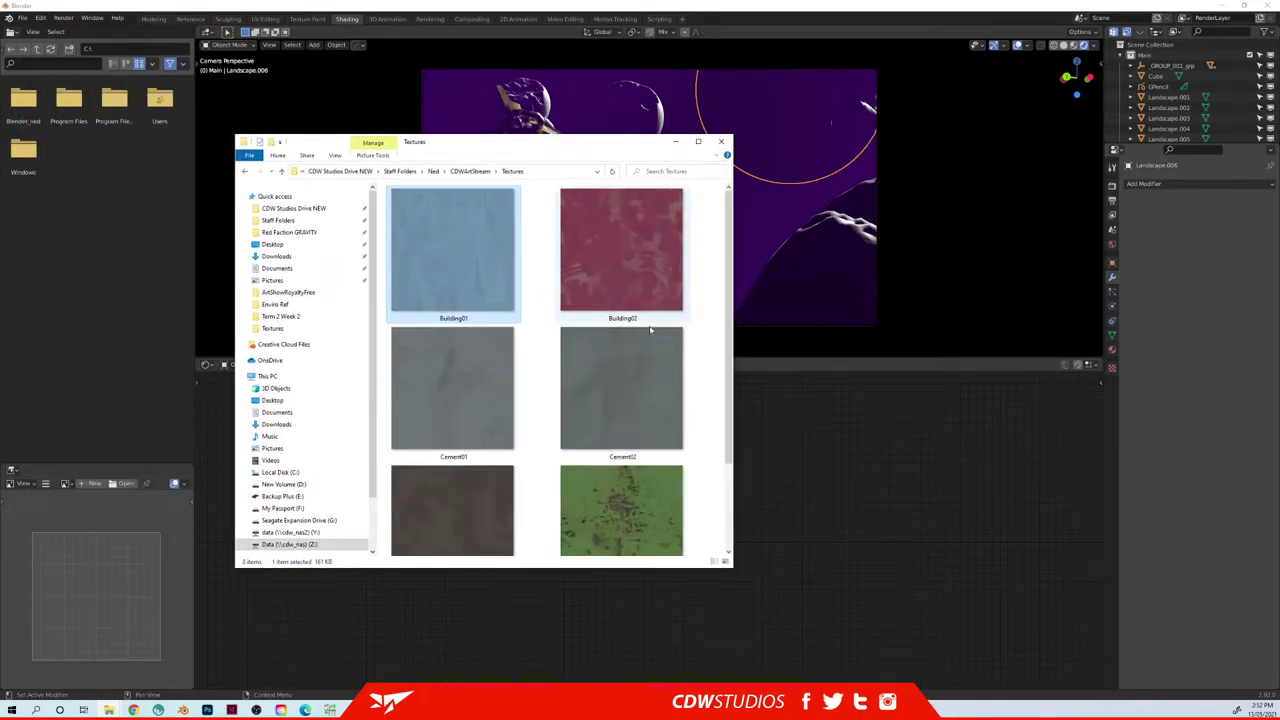
pyautogui.scroll(-2, 537, 361)
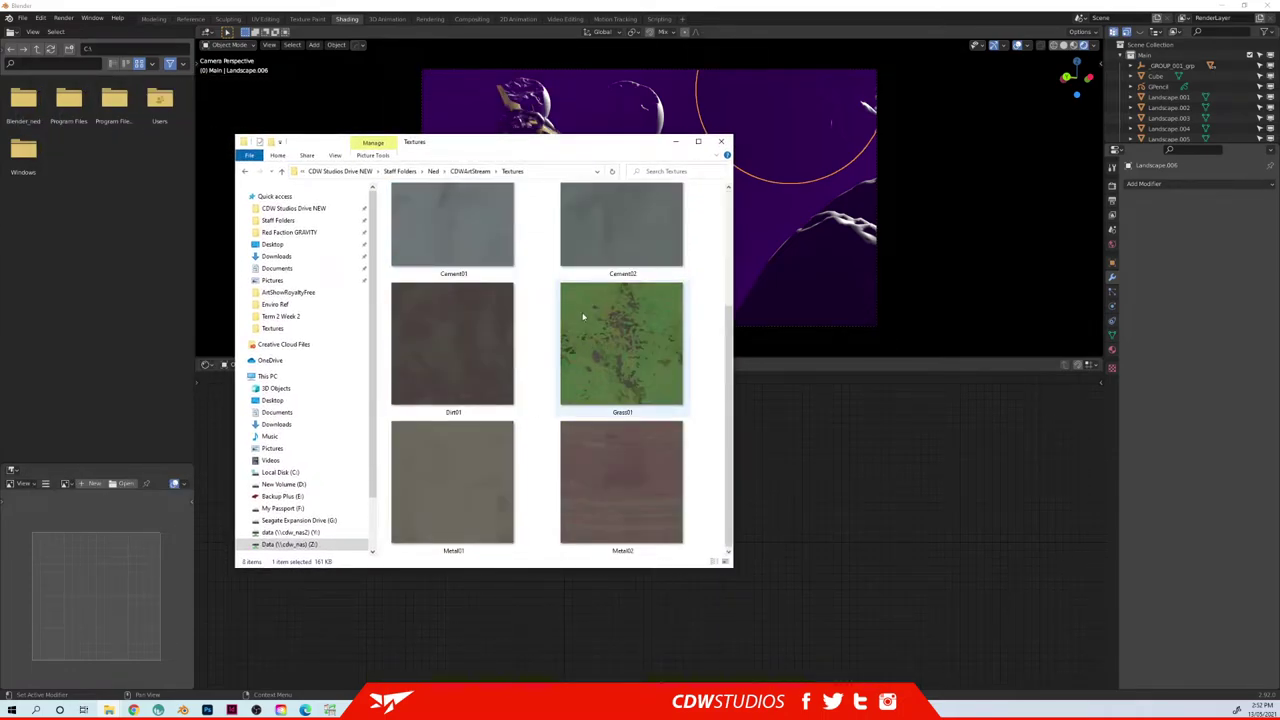
pyautogui.scroll(2, 559, 330)
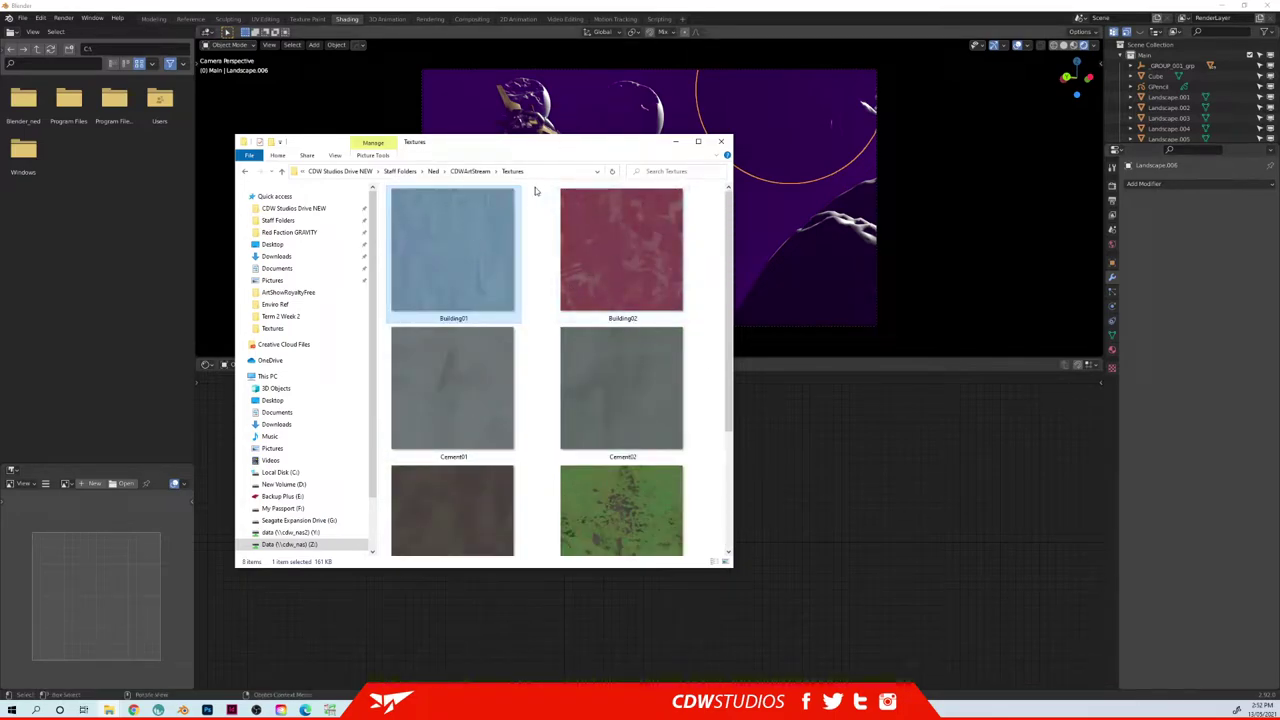
pyautogui.moveTo(557, 147); pyautogui.dragTo(0, 148)
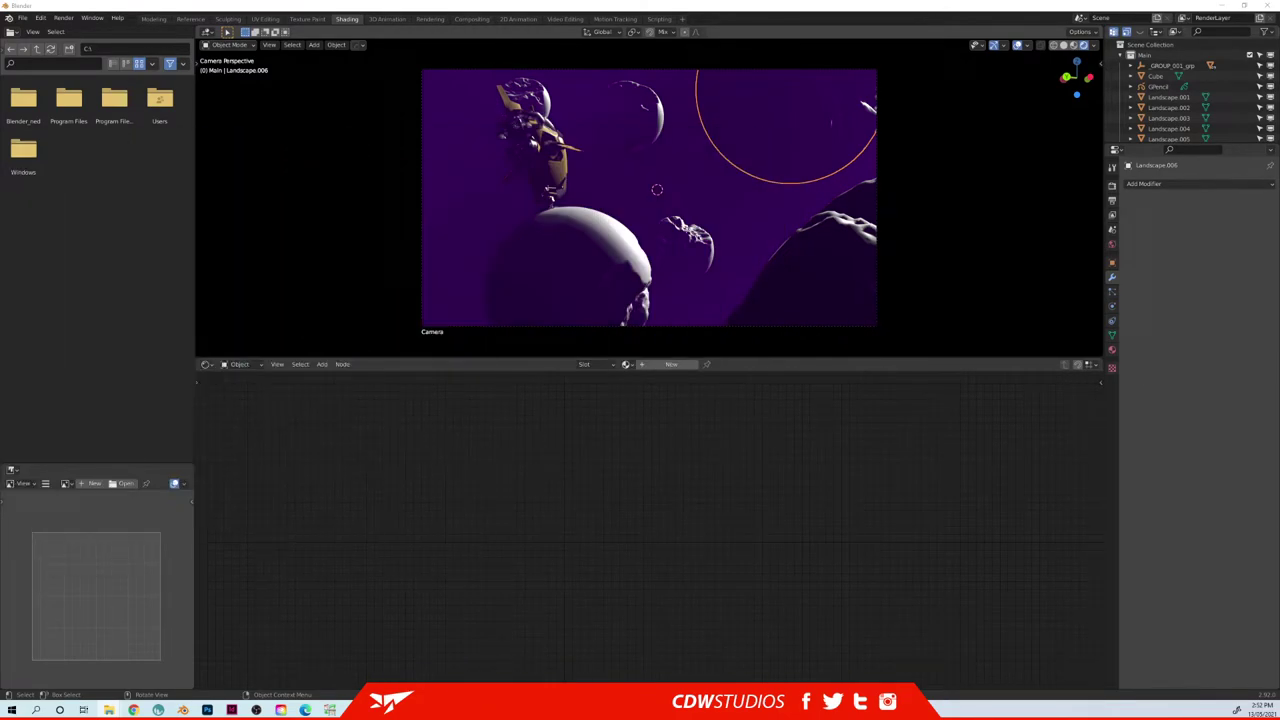
# - Create a new material on the selected planetoid and name it Asteroid
pyautogui.click(671, 365)
pyautogui.write('Asteroid')
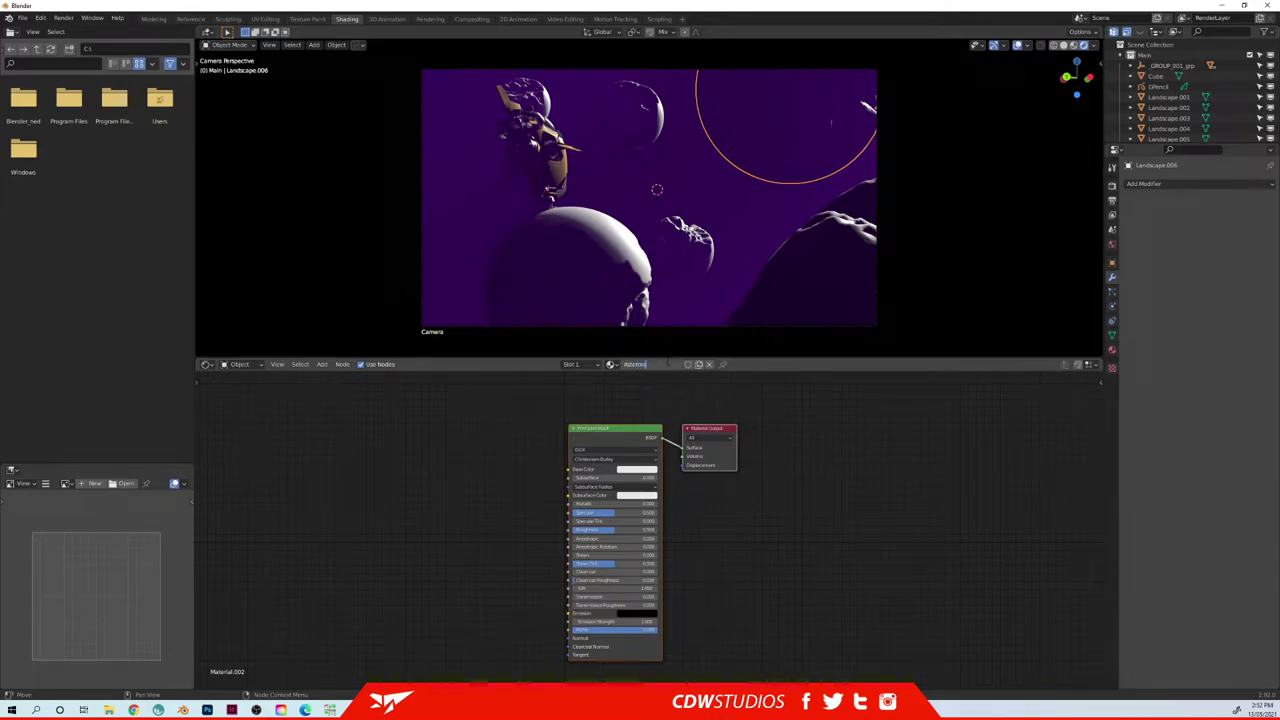
pyautogui.press('Return')
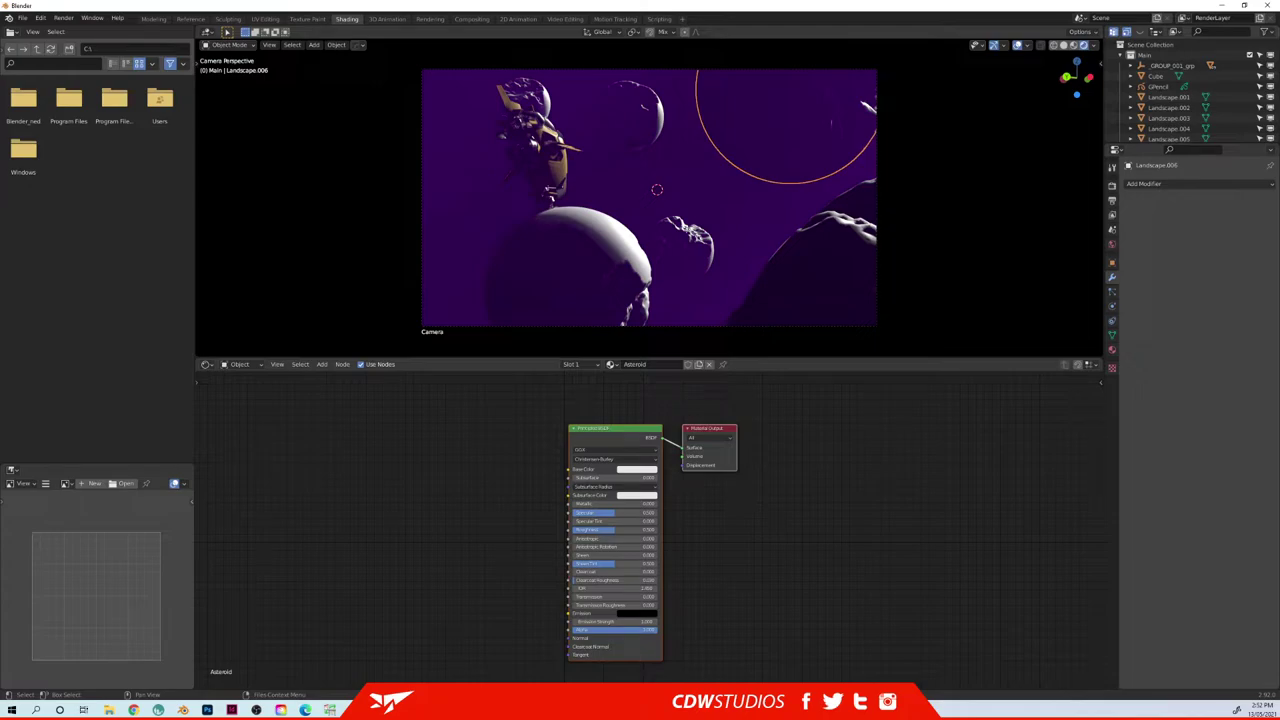
# - Feed the Building02 image texture into the Asteroid material's Base Color, add Texture Coordinate and Mapping nodes, and move them closer to the shader
pyautogui.moveTo(360, 462); pyautogui.dragTo(569, 468)
pyautogui.click(372, 433)
pyautogui.hotkey('ctrl', 't')
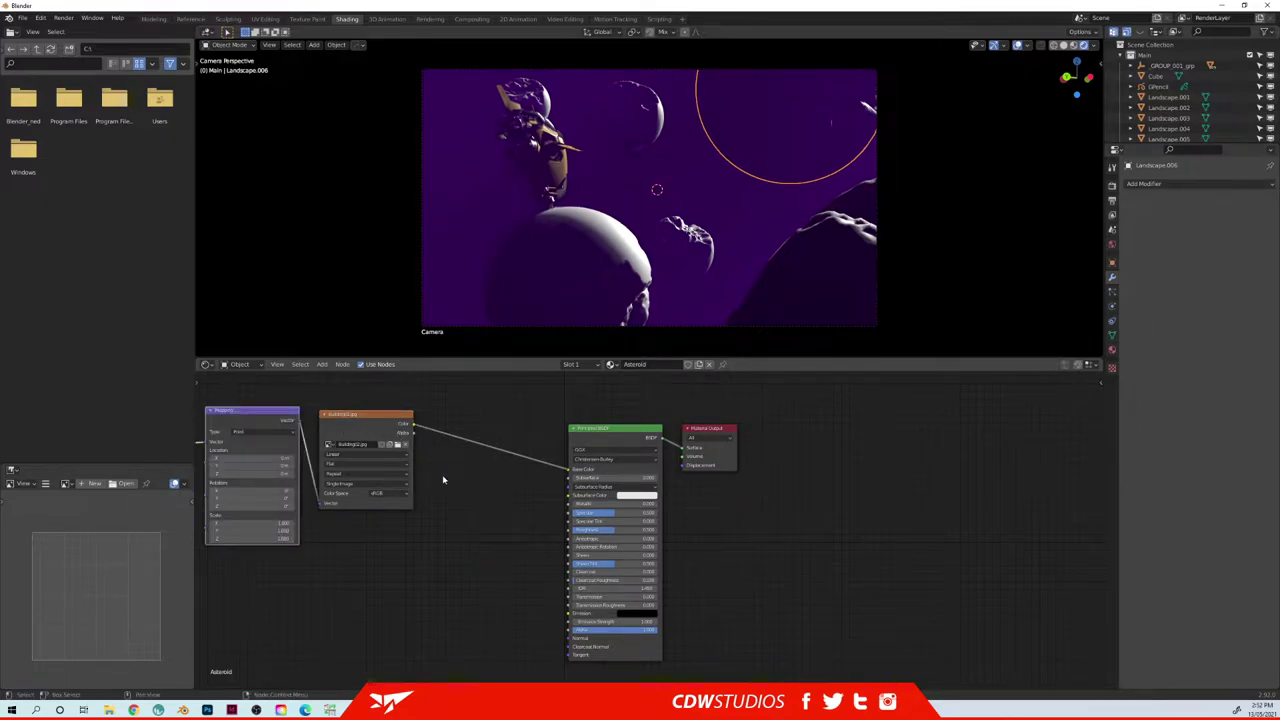
pyautogui.moveTo(446, 480); pyautogui.dragTo(591, 475, button='middle')
pyautogui.moveTo(254, 388); pyautogui.dragTo(546, 508)
pyautogui.press('g')
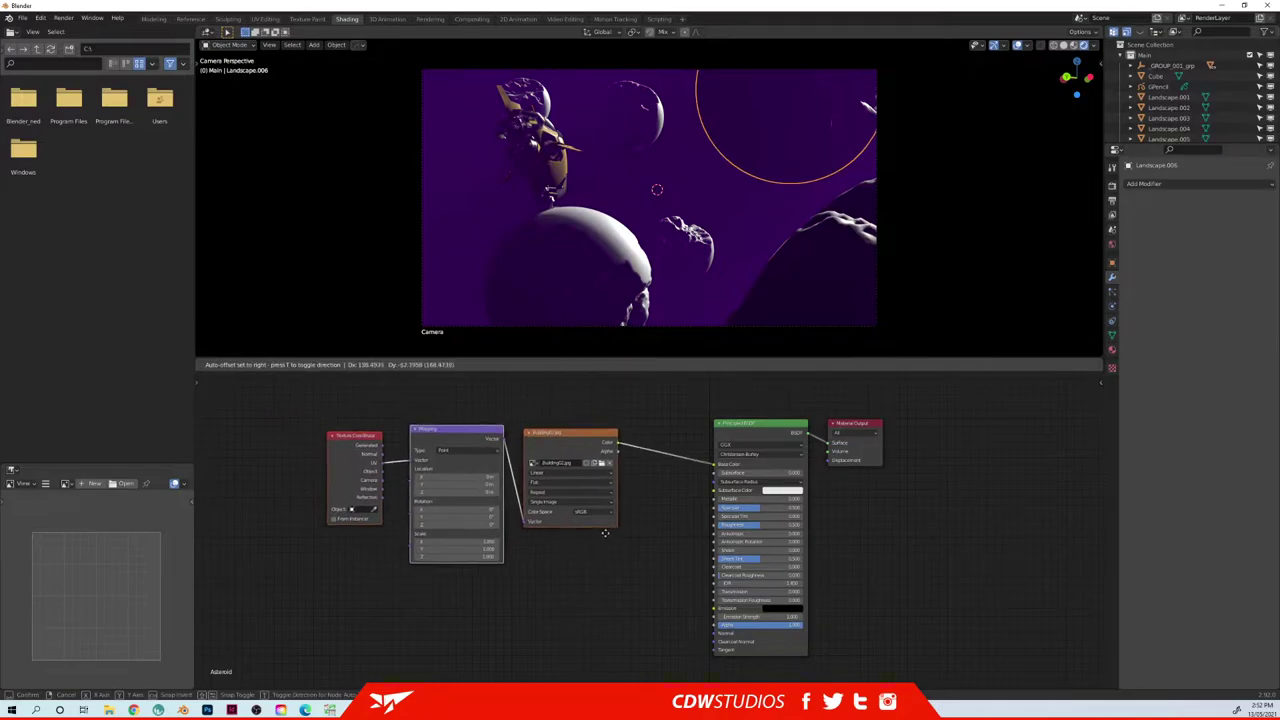
pyautogui.click(627, 540)
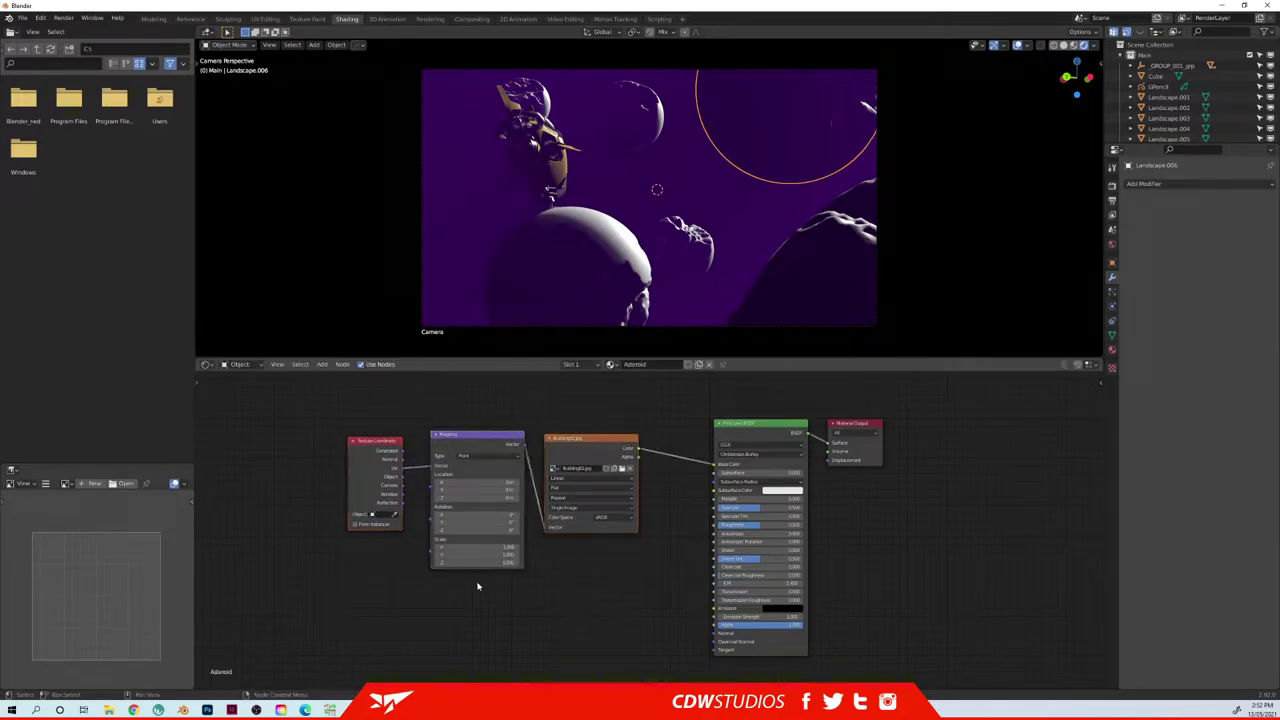
# - Map the Building02 texture with Generated coordinates and set its projection to Box
pyautogui.moveTo(403, 452); pyautogui.dragTo(432, 466)
pyautogui.click(577, 487)
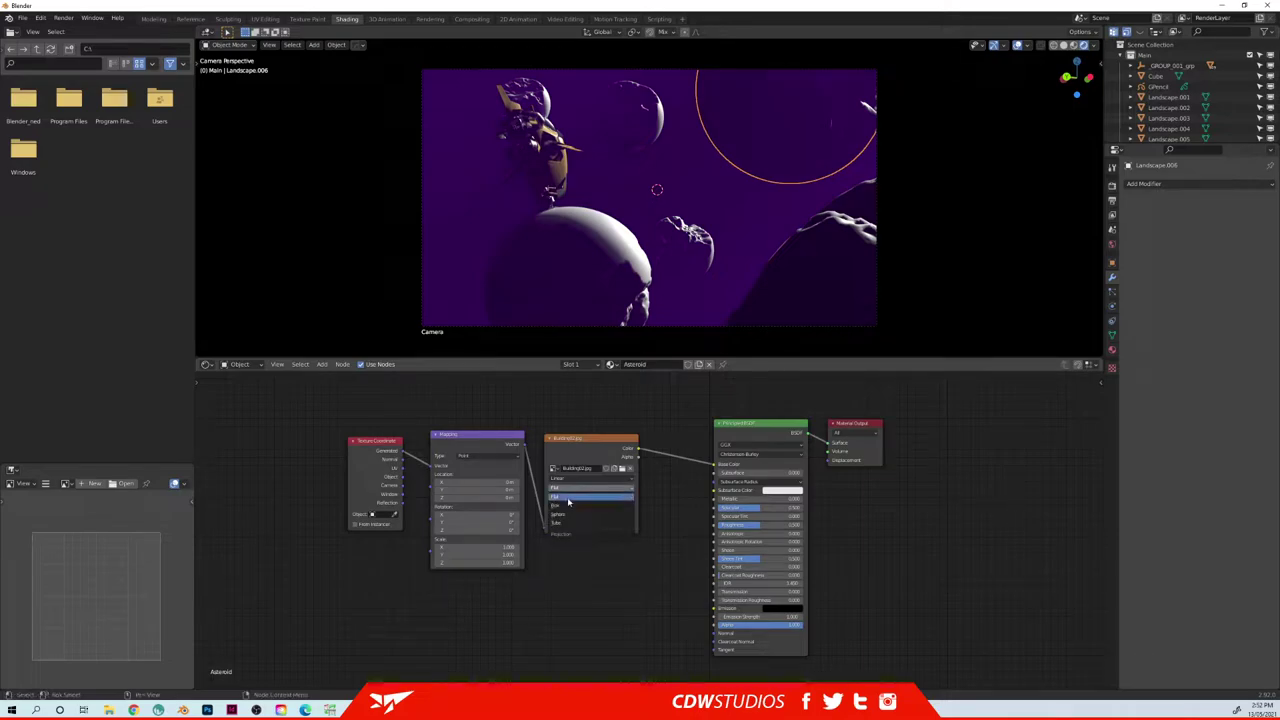
pyautogui.click(570, 498)
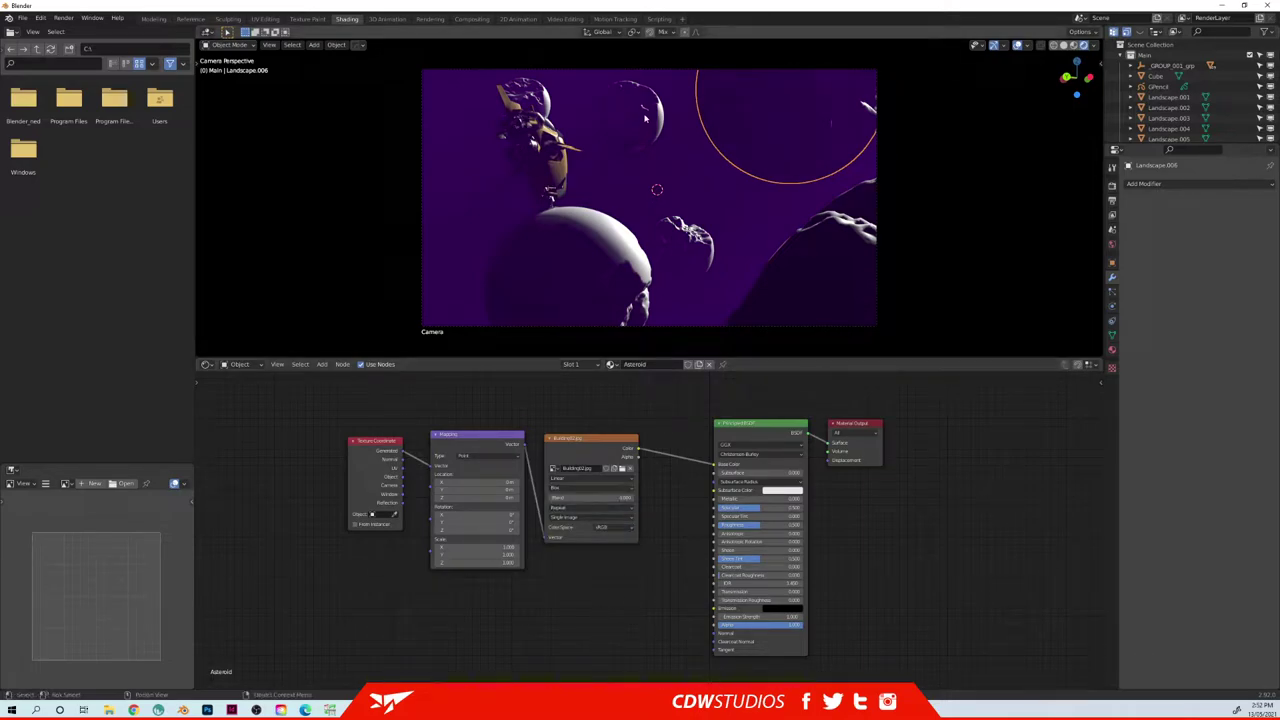
# - Try to select the other planetoids together in the camera view
pyautogui.click(812, 238)
pyautogui.click(727, 144)
pyautogui.keyDown('shift'); pyautogui.click(657, 142); pyautogui.keyUp('shift')
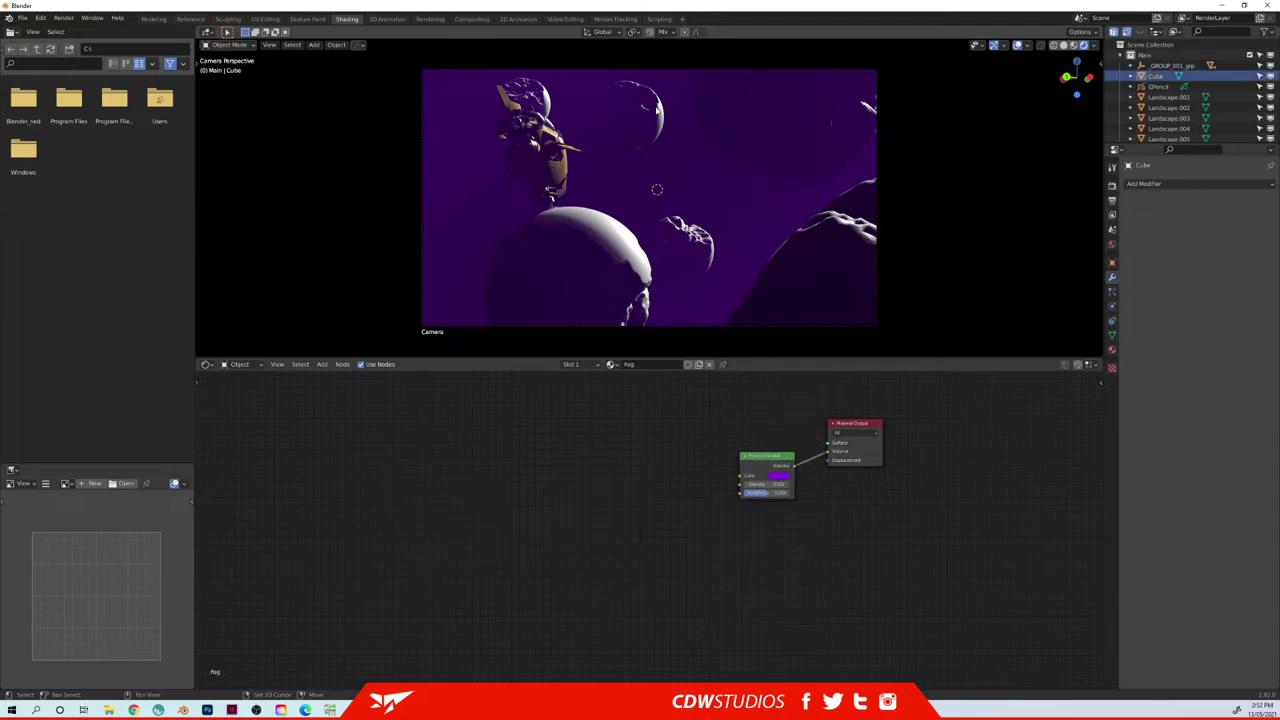
pyautogui.click(653, 117)
pyautogui.keyDown('shift'); pyautogui.click(813, 281); pyautogui.keyUp('shift')
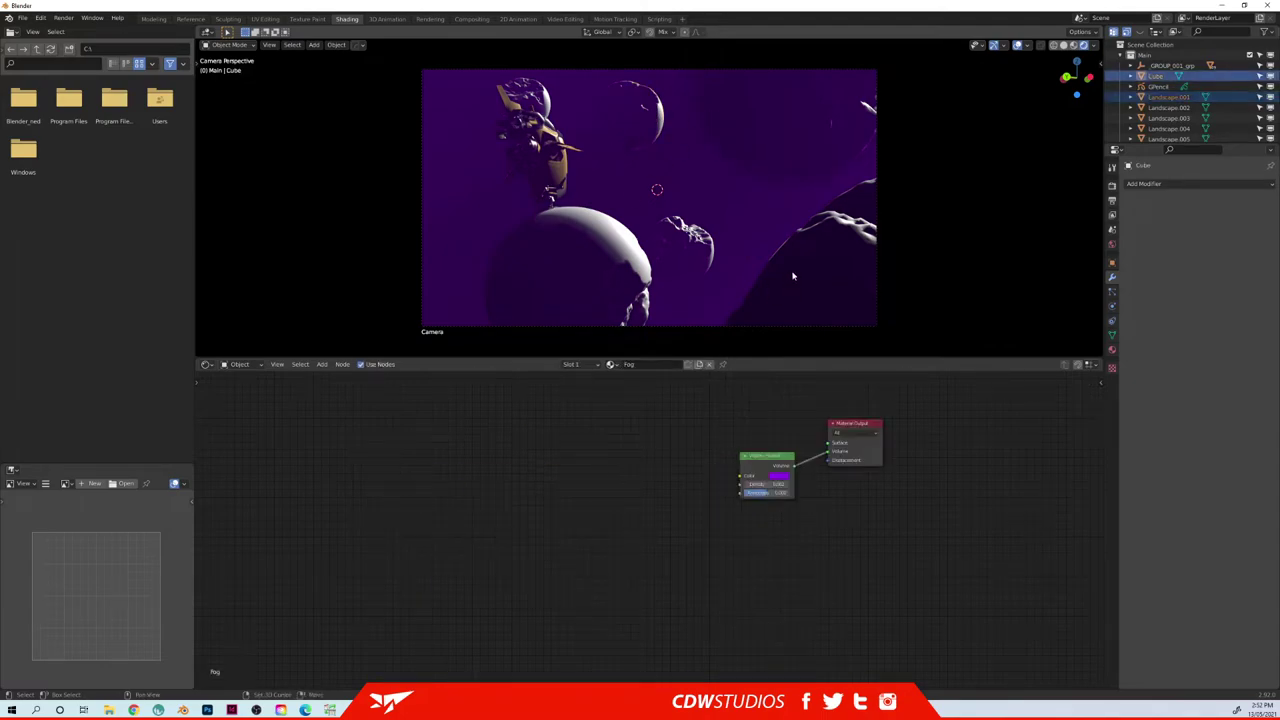
pyautogui.keyDown('shift'); pyautogui.click(607, 268); pyautogui.keyUp('shift')
pyautogui.keyDown('shift'); pyautogui.click(769, 243); pyautogui.keyUp('shift')
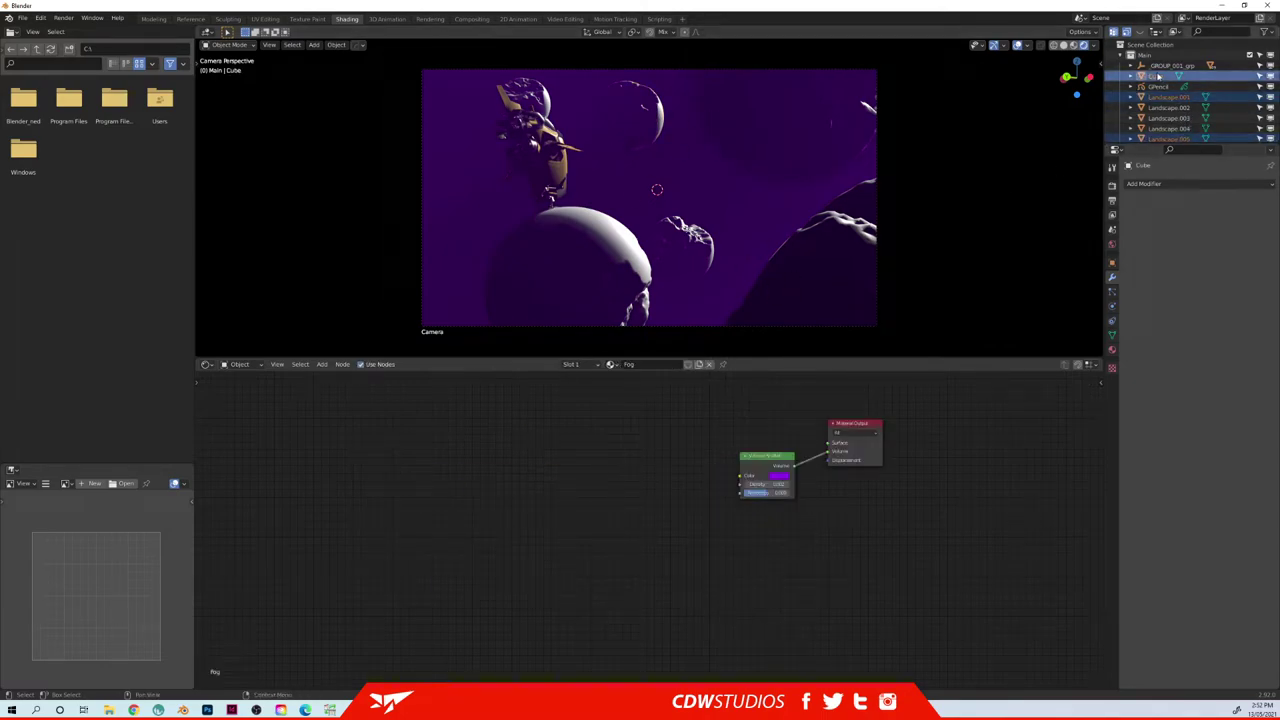
# - Select the fog cube enclosing the scene, add the viewport-hide toggles to the outliner and open the cube's name for editing
pyautogui.moveTo(714, 162); pyautogui.dragTo(640, 148, button='middle')
pyautogui.scroll(-5, 689, 184)
pyautogui.scroll(2, 640, 148)
pyautogui.click(903, 157)
pyautogui.click(900, 158)
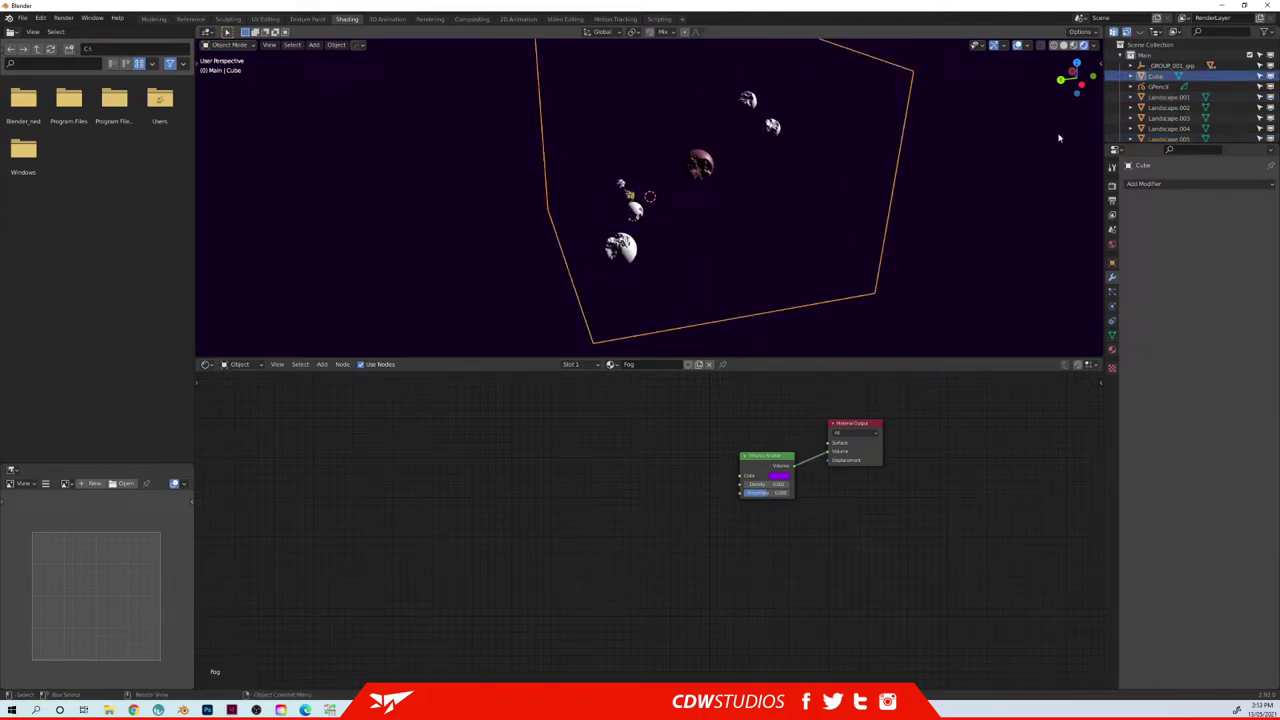
pyautogui.click(1263, 31)
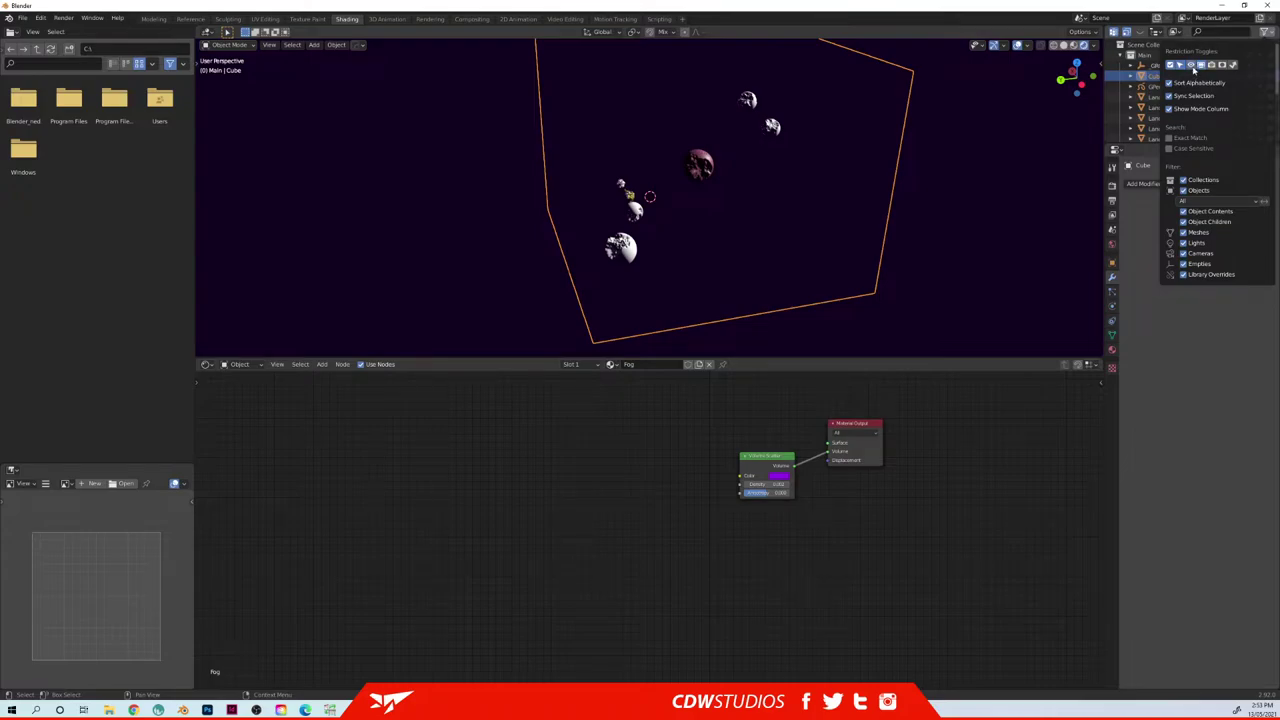
pyautogui.doubleClick(1155, 76)
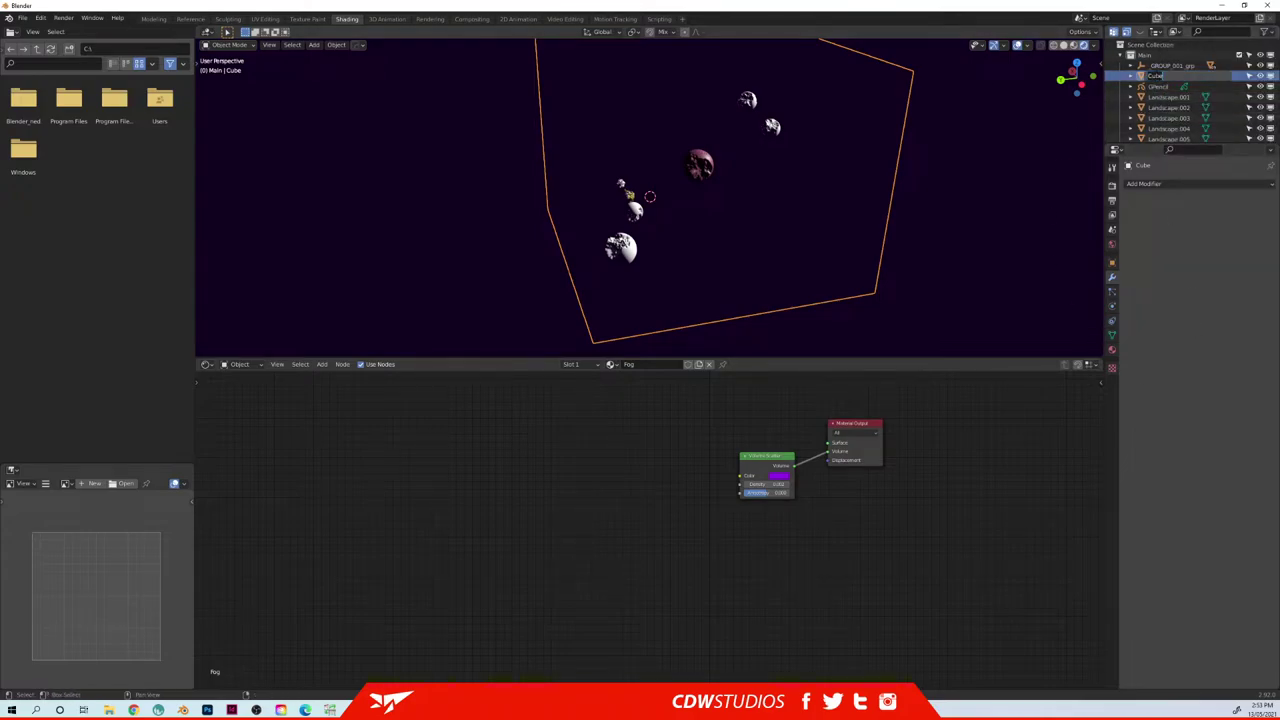
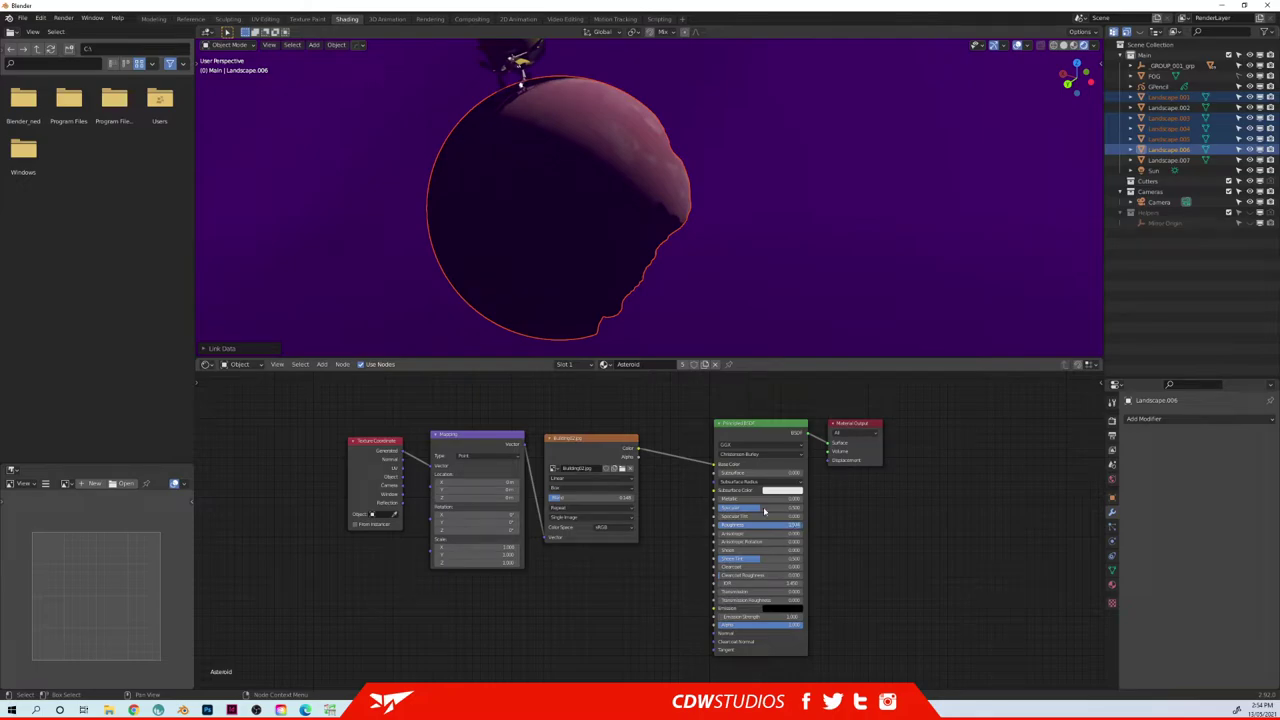
# - Move the Texture Coordinate, Mapping and image texture nodes away from the Principled BSDF to make room between them
pyautogui.moveTo(594, 391); pyautogui.dragTo(581, 396, button='middle')
pyautogui.moveTo(320, 385); pyautogui.dragTo(634, 552)
pyautogui.press('g')
pyautogui.click(517, 557)
pyautogui.moveTo(600, 533); pyautogui.dragTo(667, 508, button='middle')
# - Add a Bump node, feeding the image's Color into its Height and its Normal output into the Principled BSDF's Normal
pyautogui.hotkey('shift', 'a')
pyautogui.write('s')
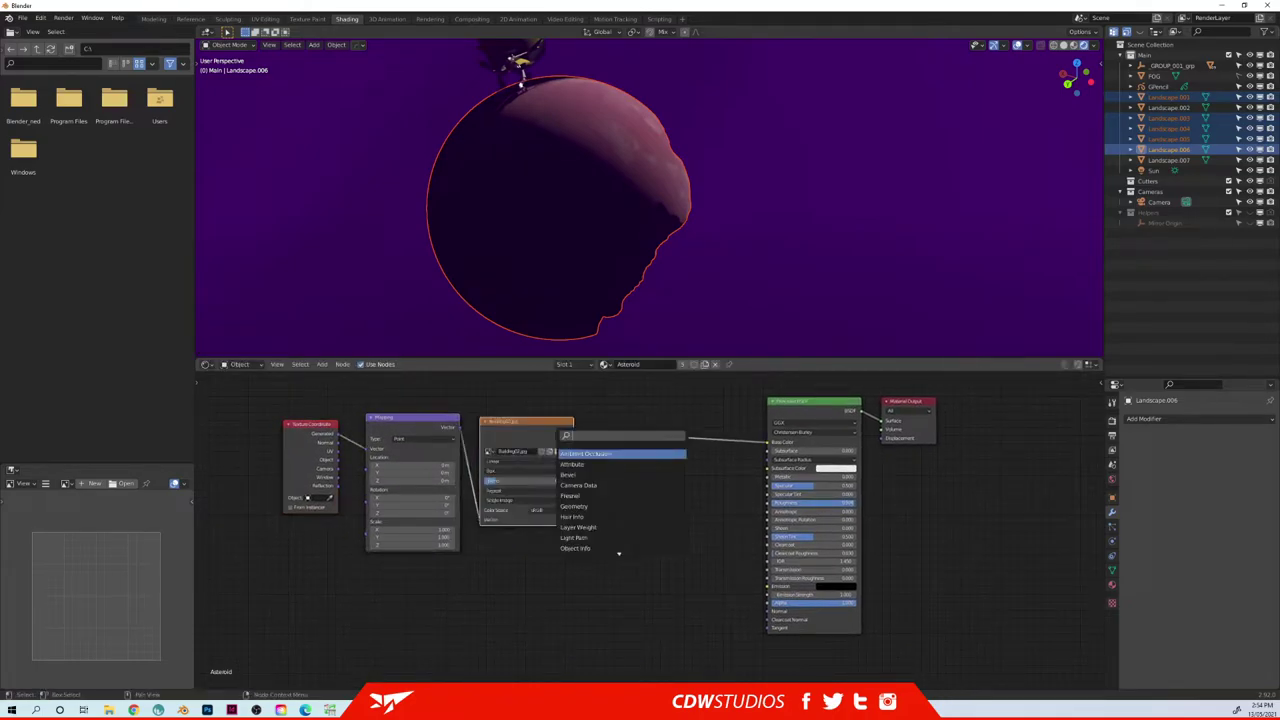
pyautogui.write('bump')
pyautogui.press('Return')
pyautogui.click(597, 526)
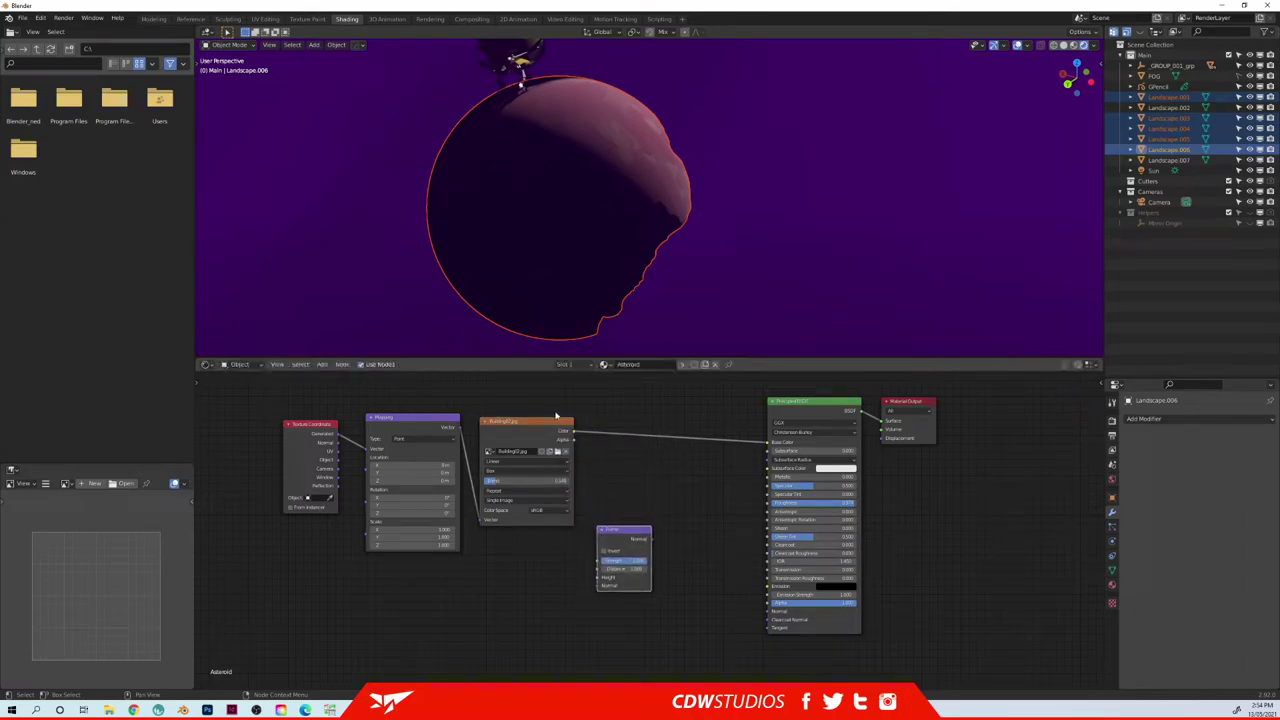
pyautogui.moveTo(573, 433); pyautogui.dragTo(598, 577)
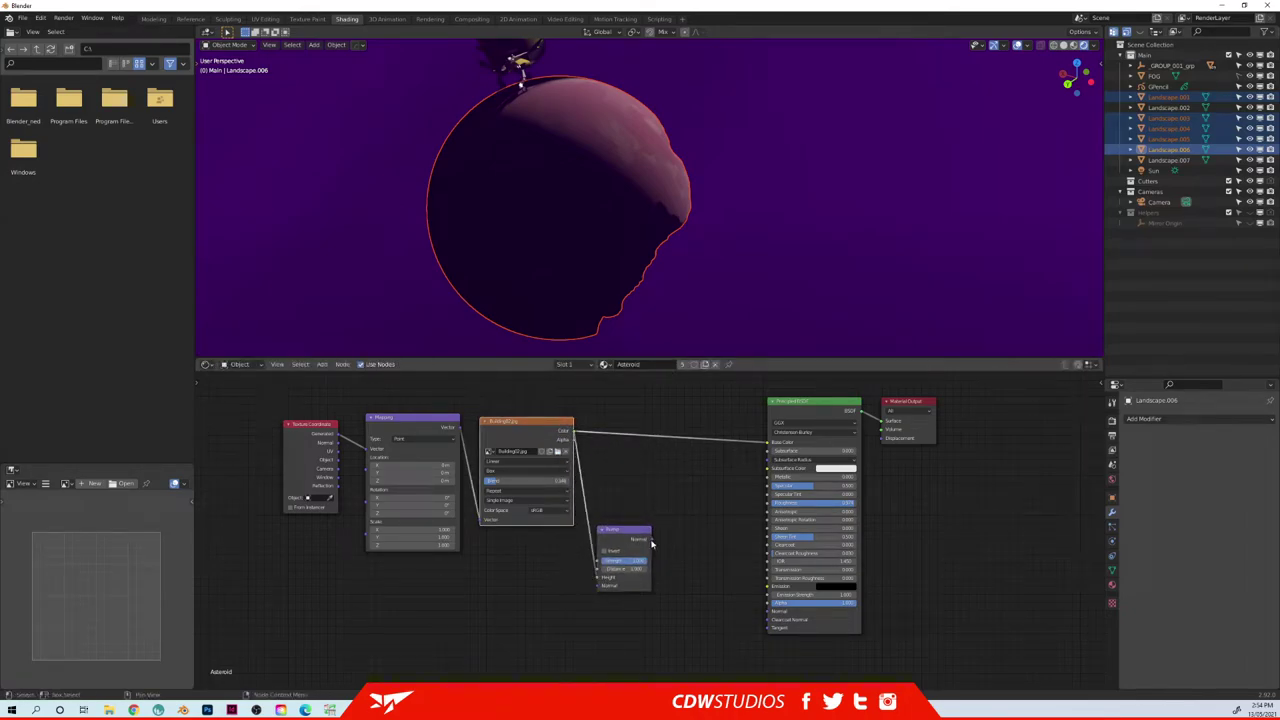
pyautogui.moveTo(650, 540); pyautogui.dragTo(770, 612)
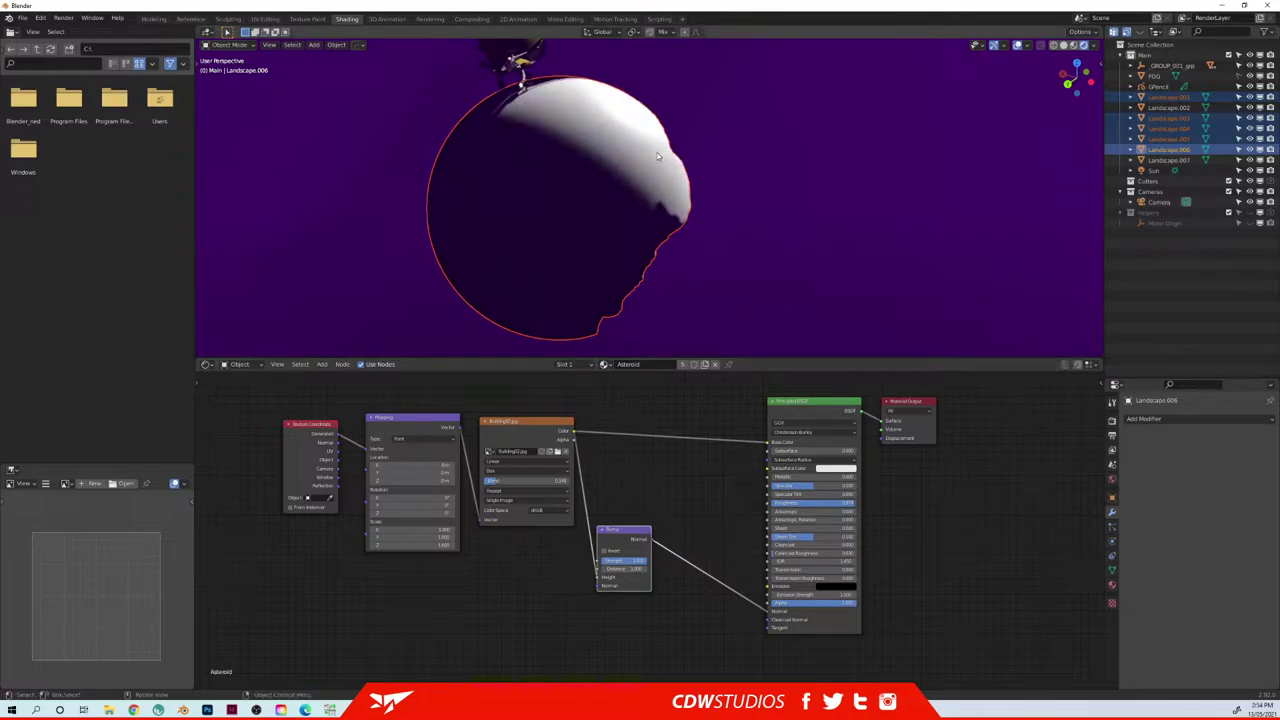
# - Lower the Bump node's strength to about 0.12, judging the relief on the planetoid's lit surface
pyautogui.moveTo(674, 137)
pyautogui.mouseDown(button='middle')
pyautogui.moveTo(604, 108)
pyautogui.moveTo(568, 191)
pyautogui.moveTo(630, 185)
pyautogui.moveTo(580, 182)
pyautogui.moveTo(509, 214)
pyautogui.moveTo(600, 243)
pyautogui.mouseUp(button='middle')
pyautogui.scroll(3, 614, 118)
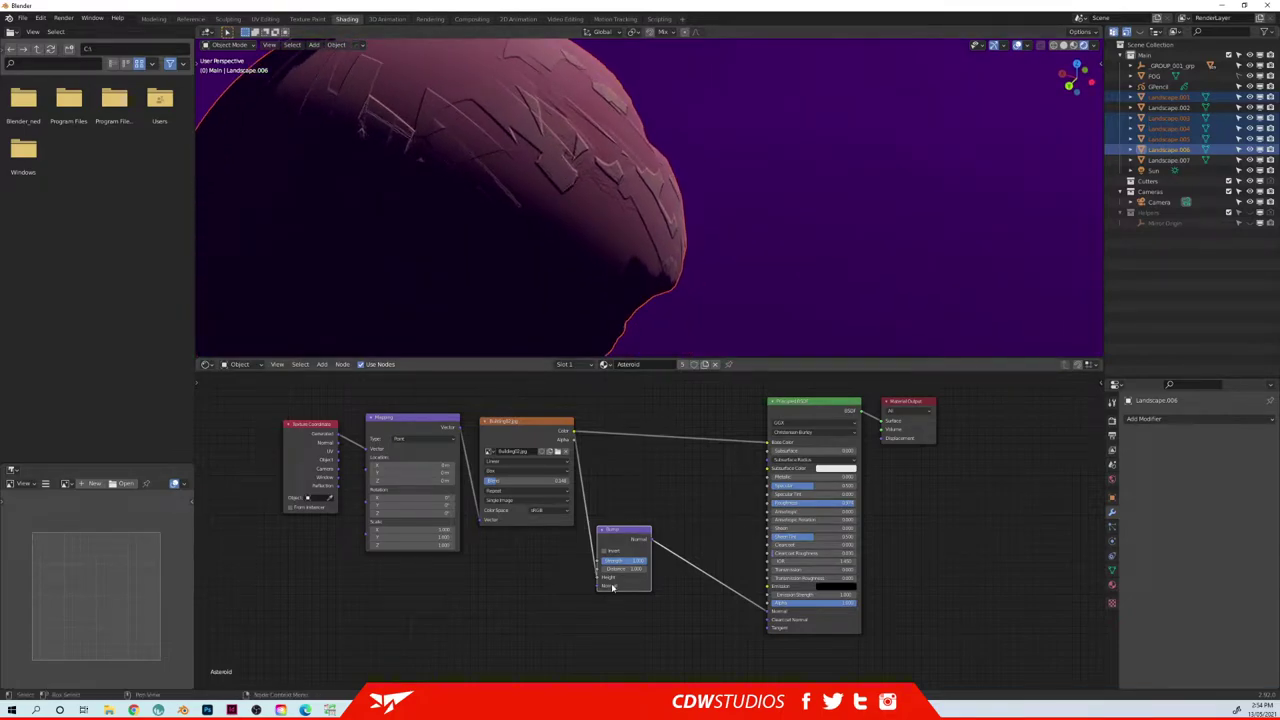
pyautogui.moveTo(628, 566); pyautogui.dragTo(594, 566)
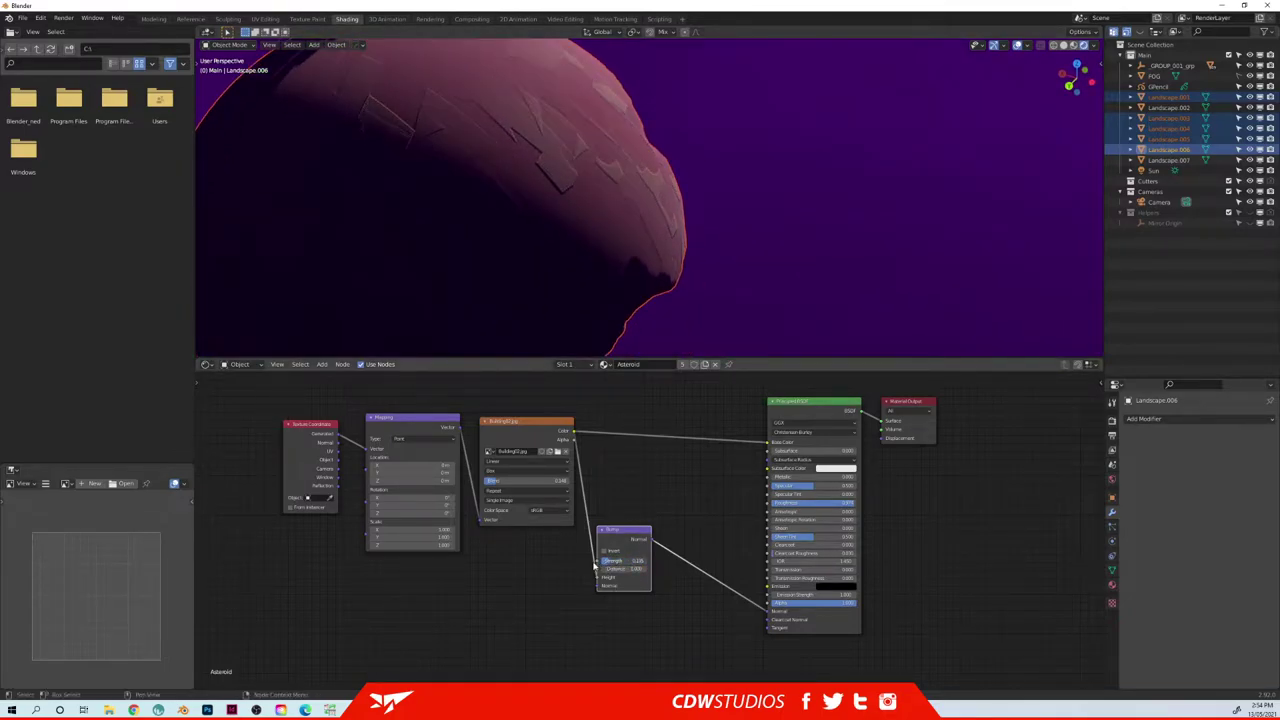
pyautogui.scroll(-6, 577, 208)
pyautogui.moveTo(577, 160); pyautogui.dragTo(643, 184, button='middle')
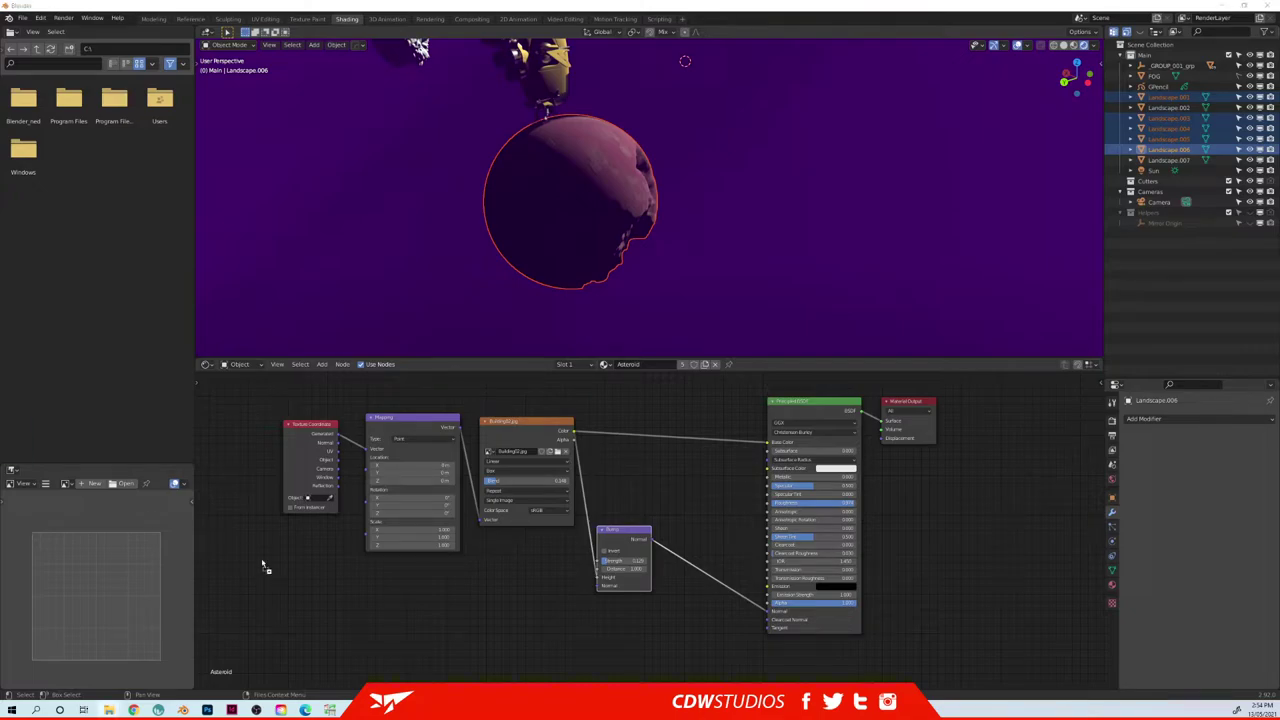
# - Add the Grass01.jpg image to the Asteroid node tree and preview its Color and Alpha outputs on the planetoid, returning to the Principled BSDF
pyautogui.moveTo(452, 626); pyautogui.dragTo(388, 595)
pyautogui.keyDown('ctrl'); pyautogui.keyDown('shift'); pyautogui.click(360, 597); pyautogui.keyUp('shift'); pyautogui.keyUp('ctrl')
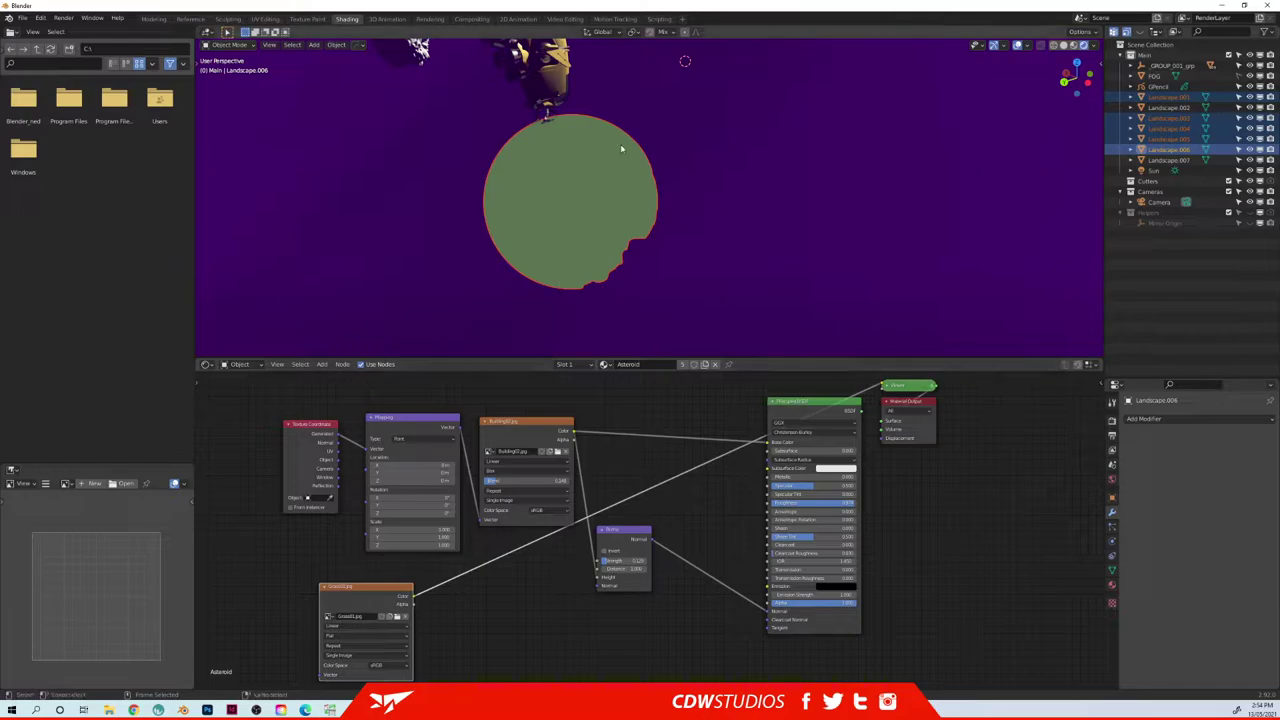
pyautogui.moveTo(623, 147); pyautogui.dragTo(531, 126, button='middle')
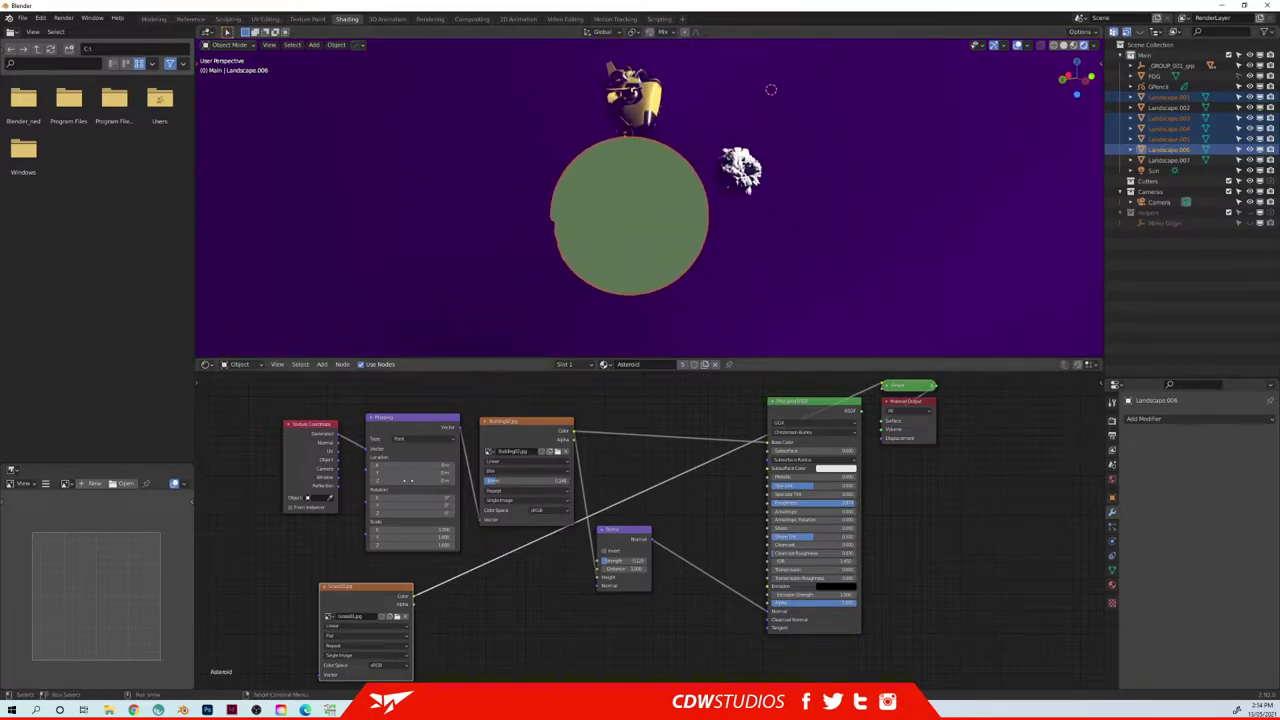
pyautogui.keyDown('ctrl'); pyautogui.keyDown('shift'); pyautogui.click(347, 596); pyautogui.keyUp('shift'); pyautogui.keyUp('ctrl')
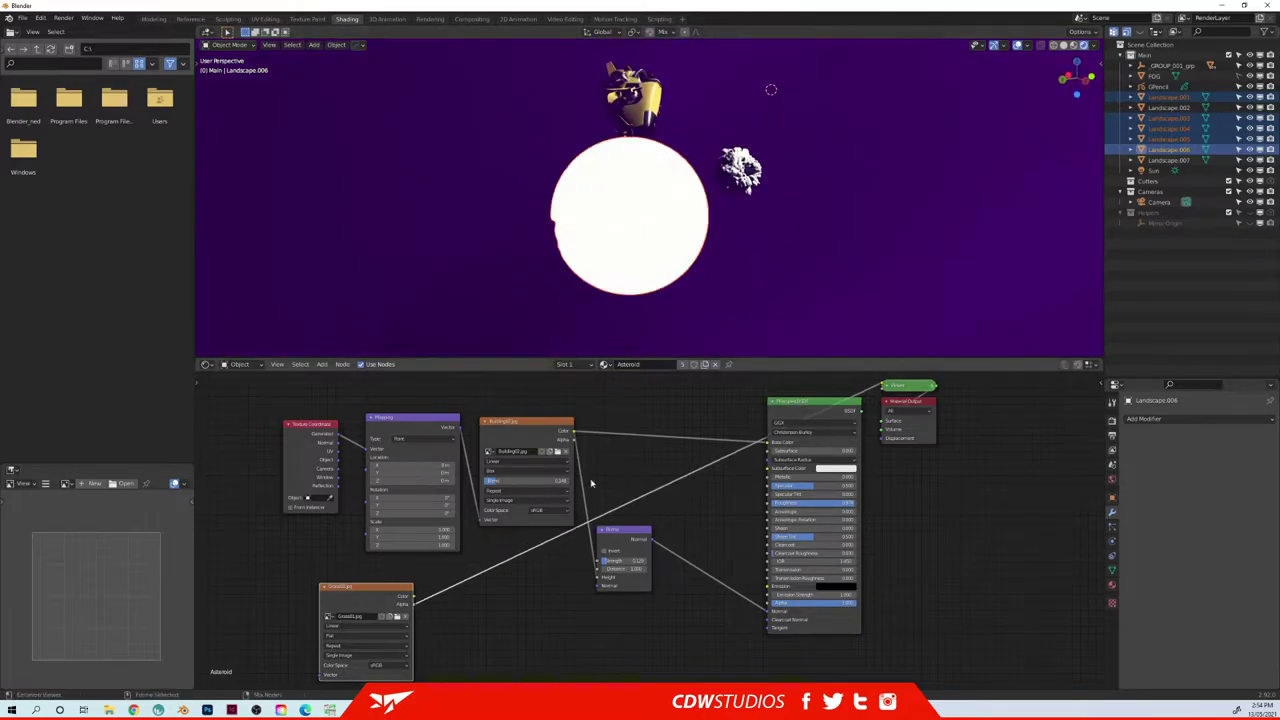
pyautogui.keyDown('ctrl'); pyautogui.keyDown('shift'); pyautogui.click(789, 401); pyautogui.keyUp('shift'); pyautogui.keyUp('ctrl')
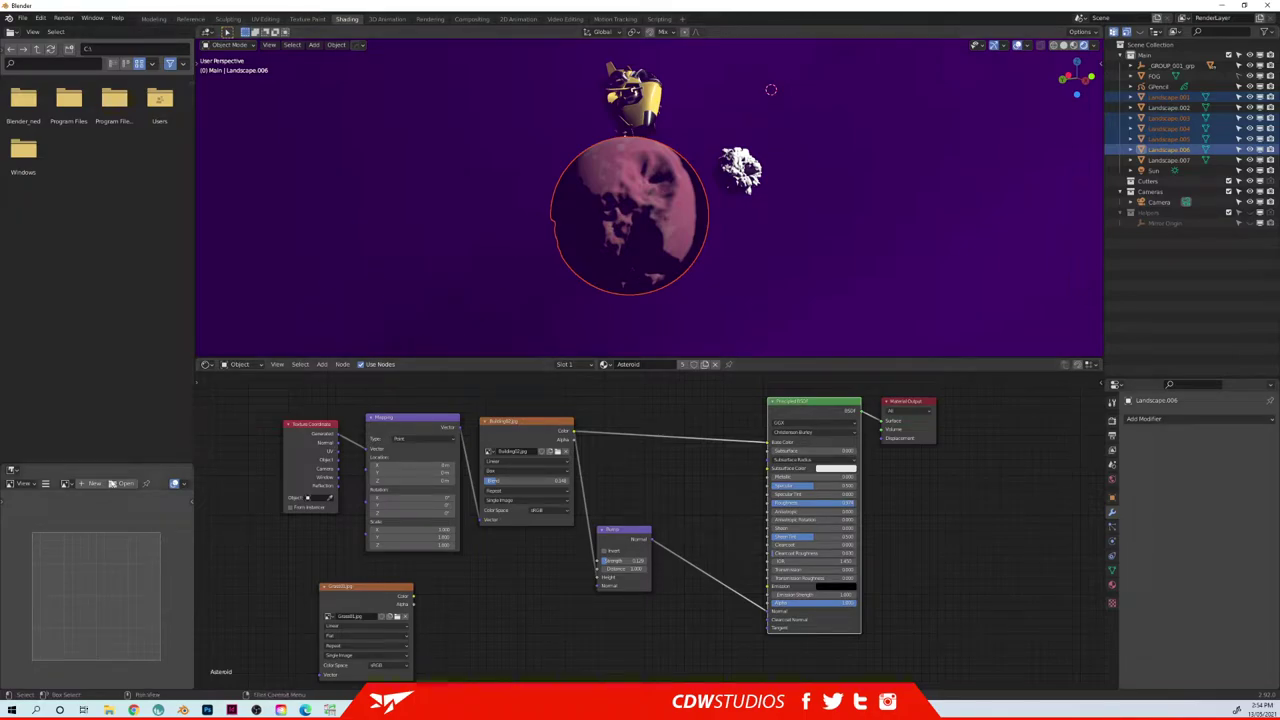
# - Display Grass01.jpg in the image editor and examine its pattern
pyautogui.click(66, 483)
pyautogui.click(88, 511)
pyautogui.scroll(2, 130, 549)
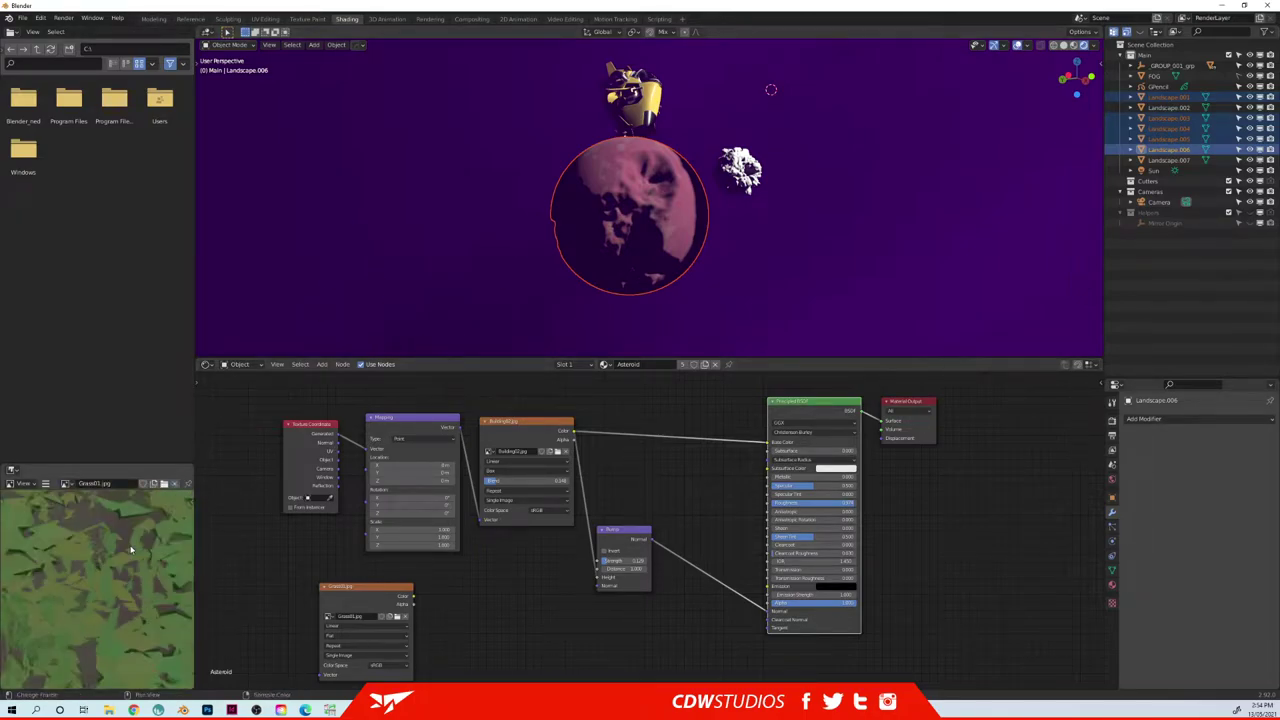
pyautogui.scroll(-3, 130, 549)
# - Reposition the Grass01.jpg texture node and set its color space to Non-Color
pyautogui.moveTo(359, 598); pyautogui.dragTo(368, 566, button='middle')
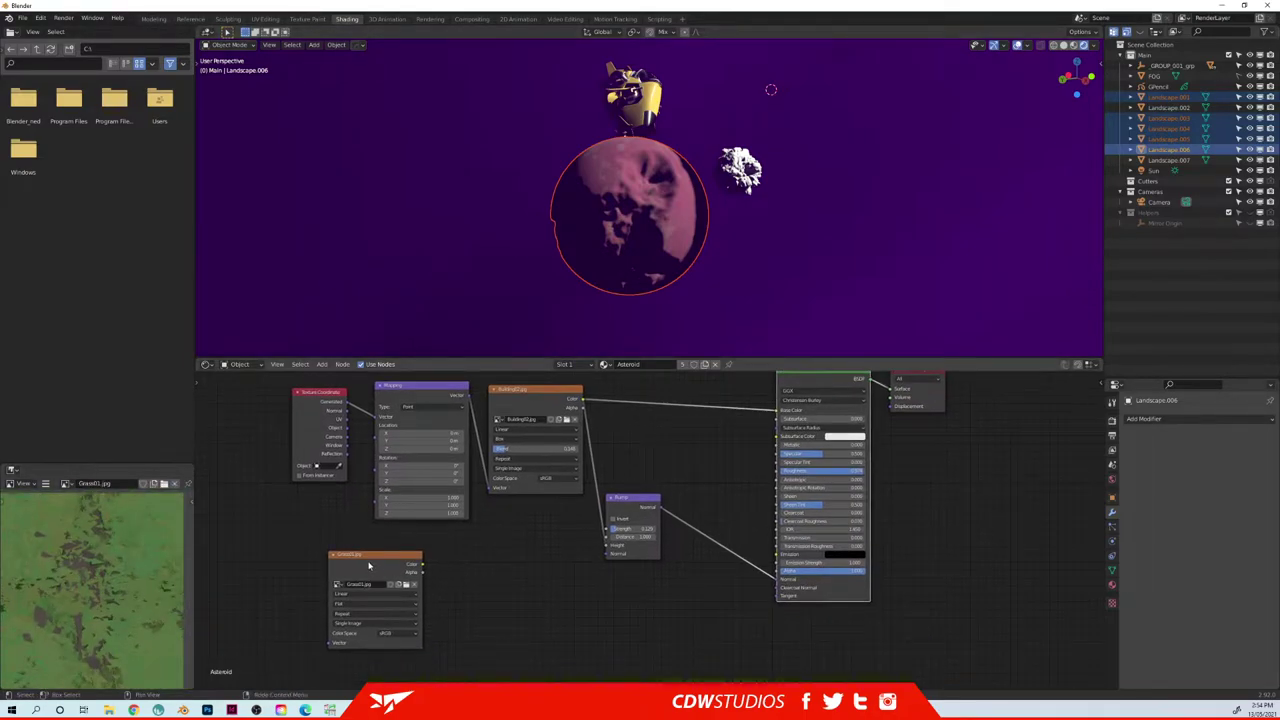
pyautogui.moveTo(368, 566); pyautogui.dragTo(354, 559)
pyautogui.click(393, 627)
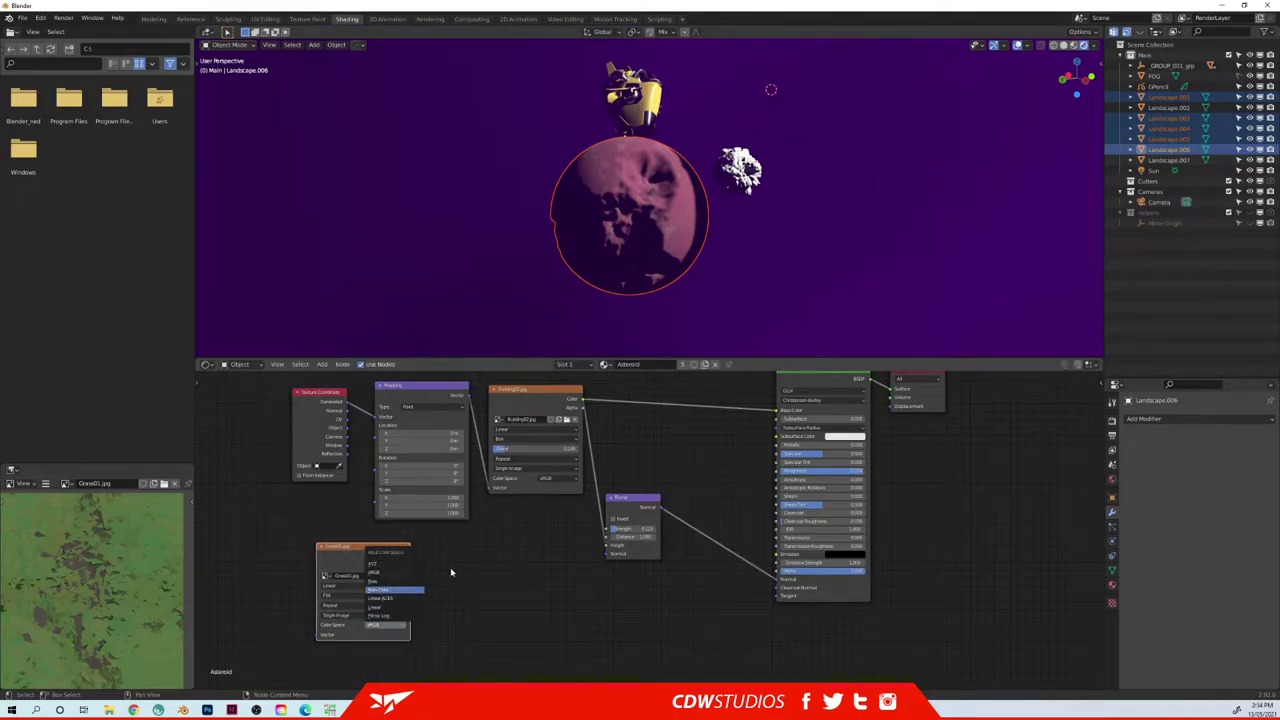
pyautogui.click(395, 590)
# - Connect Grass01.jpg between the Mapping node's Vector and the Principled BSDF's Roughness, shifting the Texture Coordinate and Mapping nodes aside for room
pyautogui.moveTo(273, 400); pyautogui.dragTo(457, 426)
pyautogui.press('g')
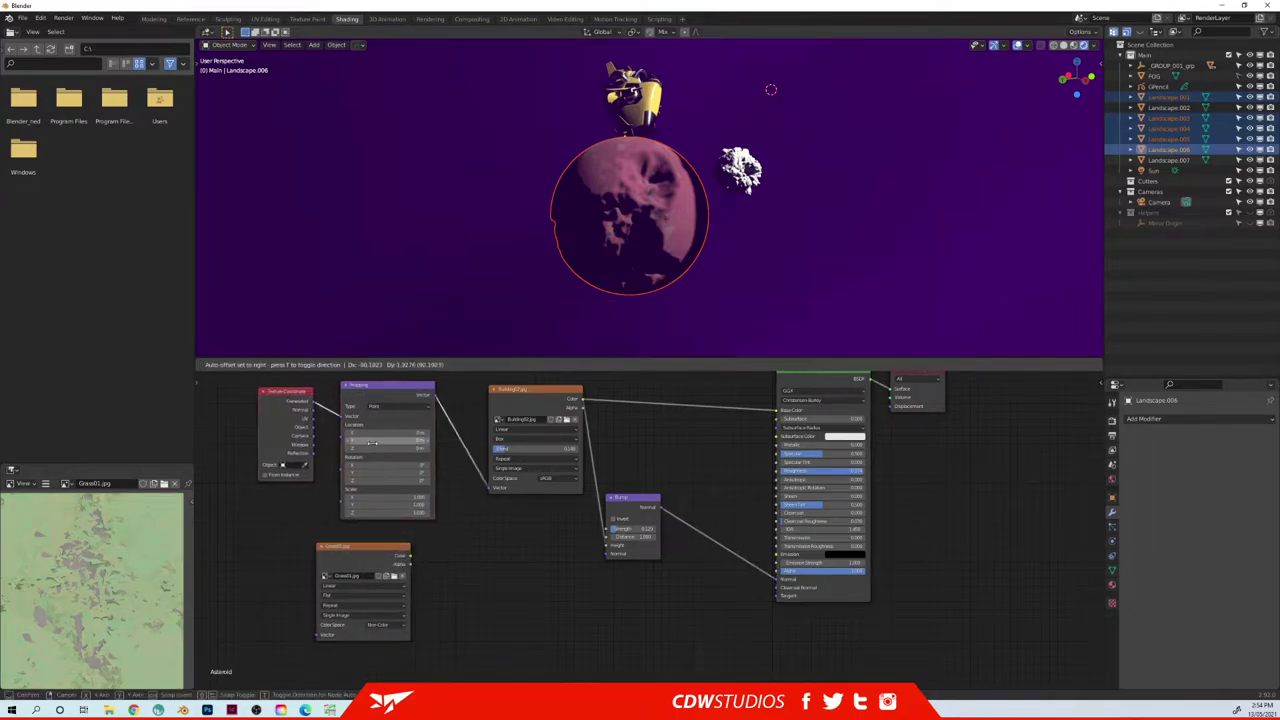
pyautogui.click(311, 430)
pyautogui.keyDown('alt'); pyautogui.moveTo(304, 409); pyautogui.dragTo(370, 558, button='right'); pyautogui.keyUp('alt')
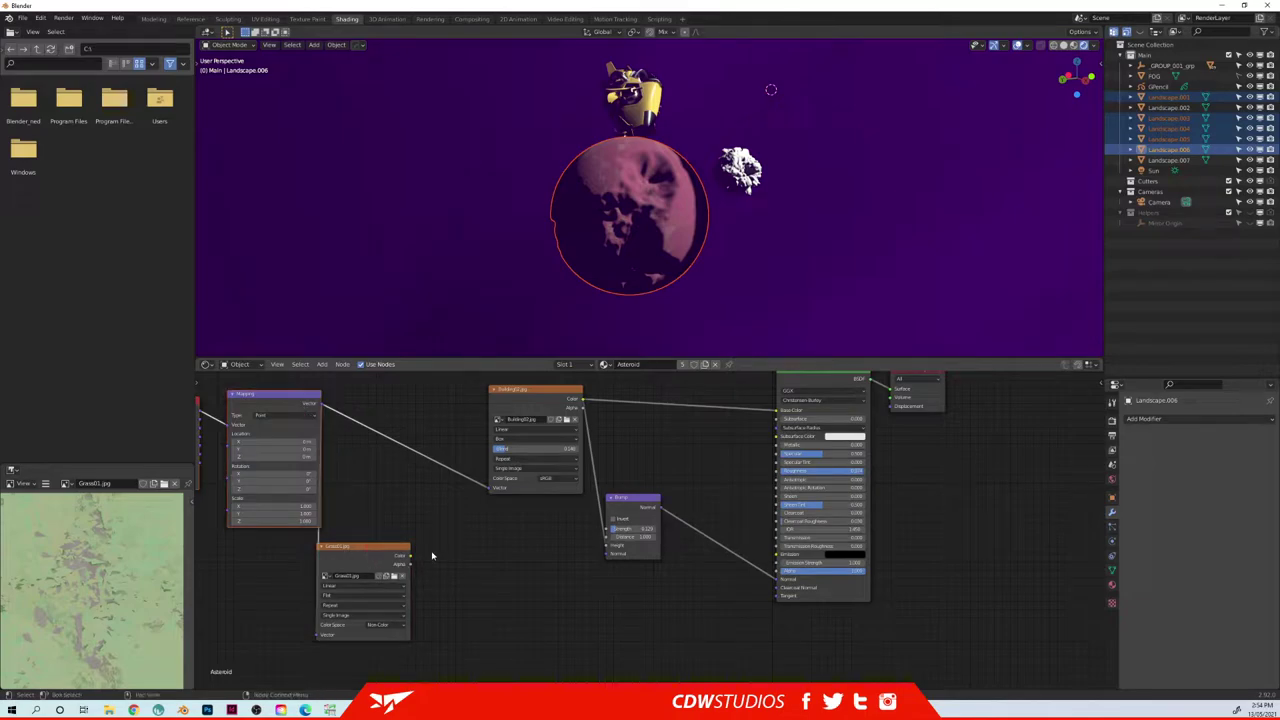
pyautogui.moveTo(409, 557)
pyautogui.mouseDown()
pyautogui.moveTo(785, 452)
pyautogui.moveTo(779, 471)
pyautogui.mouseUp()
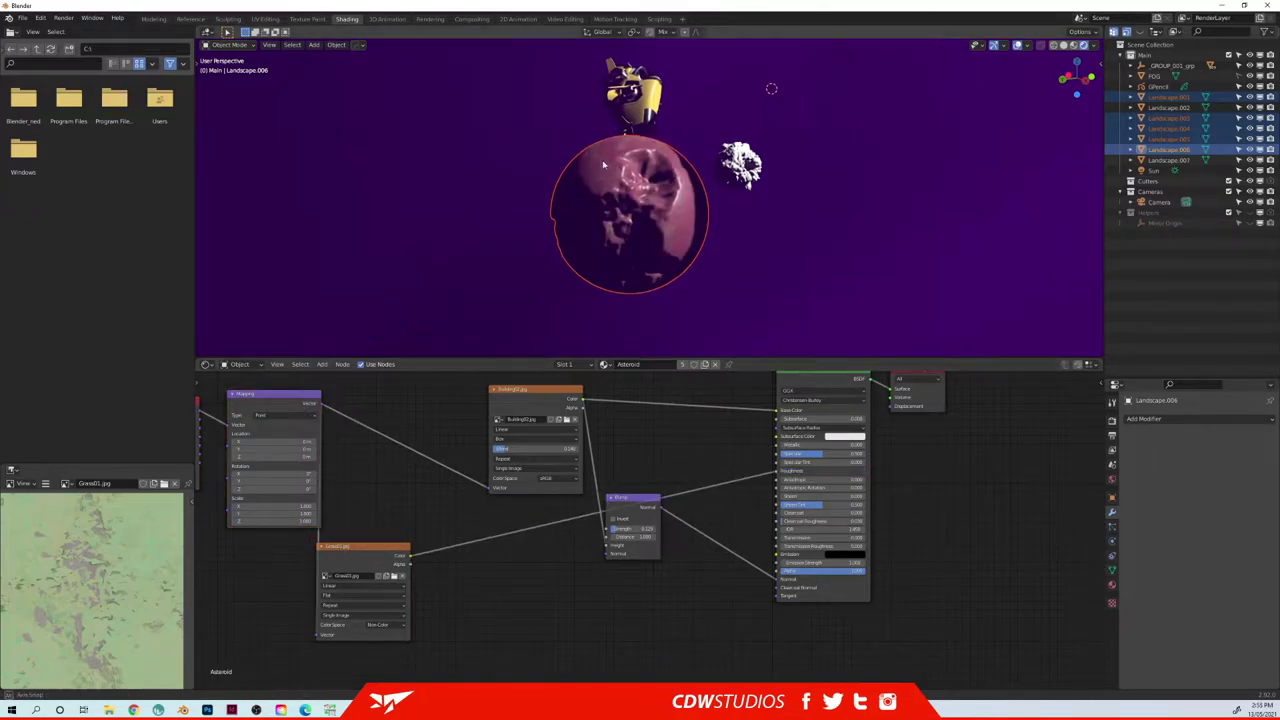
# - Set Grass01.jpg's projection to Box, judging the roughness pattern in the planetoid's highlight
pyautogui.scroll(5, 586, 230)
pyautogui.moveTo(586, 230); pyautogui.dragTo(689, 247, button='middle')
pyautogui.click(347, 596)
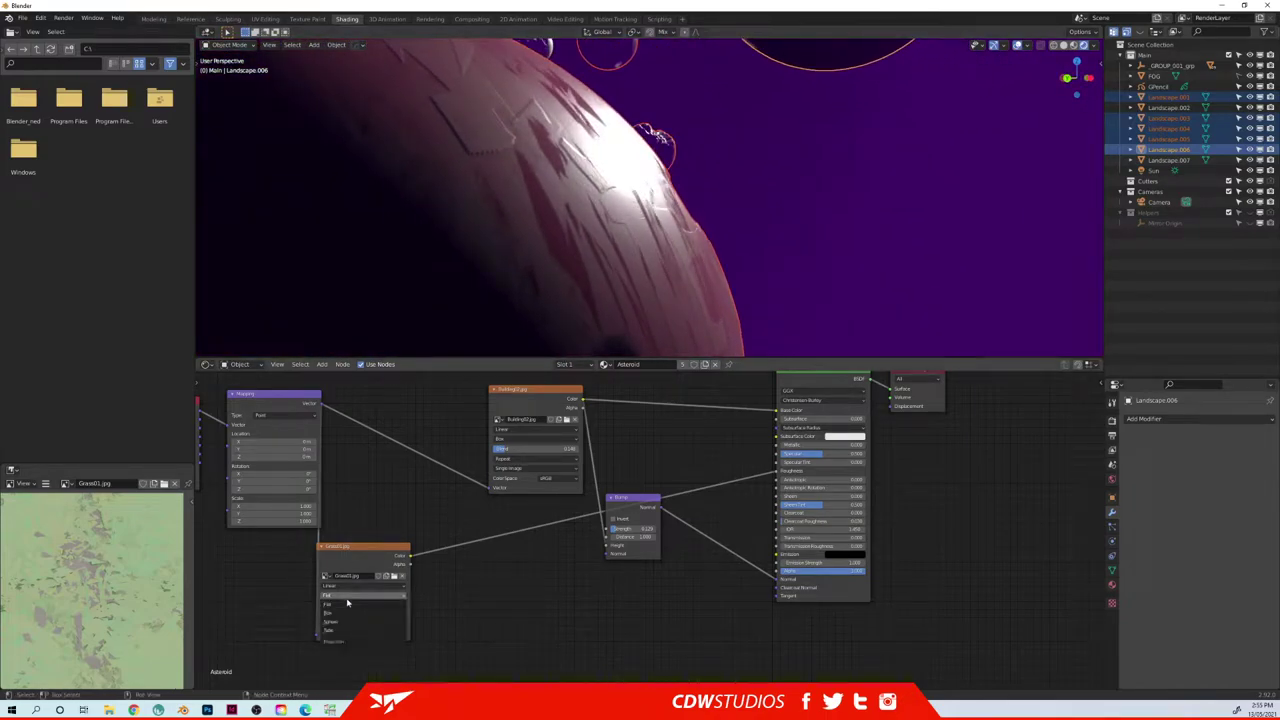
pyautogui.click(350, 613)
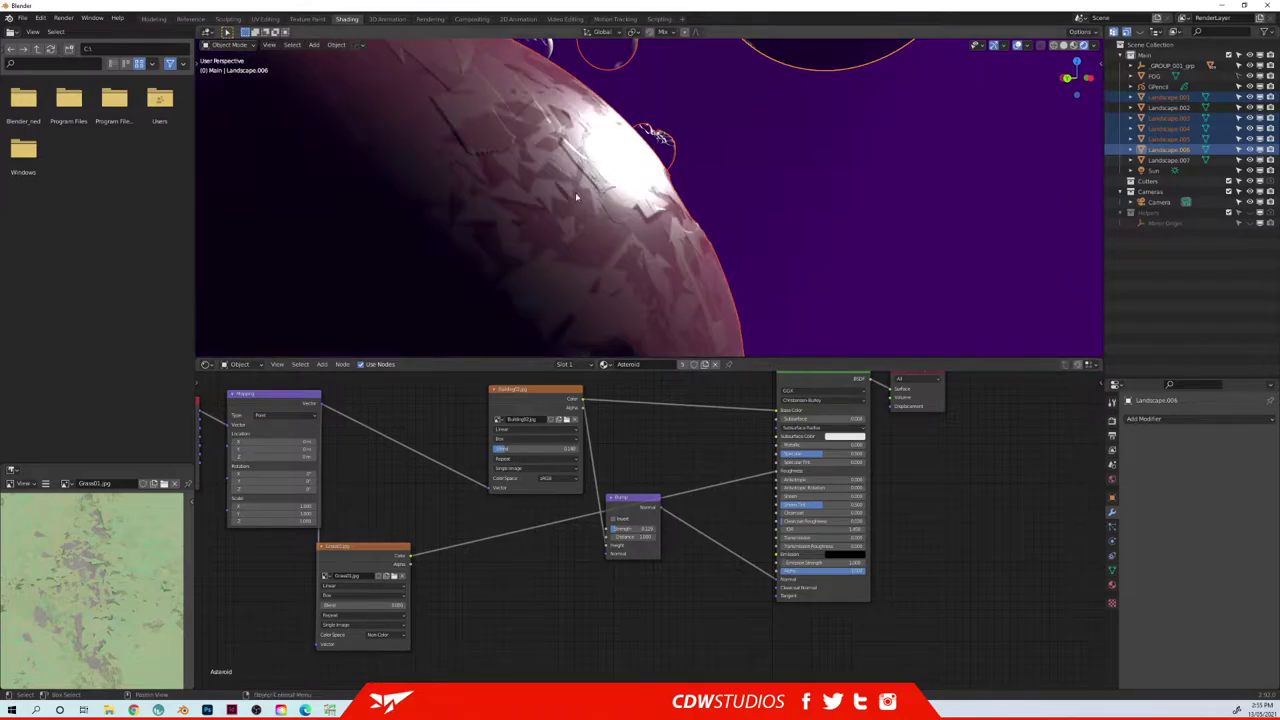
pyautogui.moveTo(579, 176); pyautogui.dragTo(550, 160, button='middle')
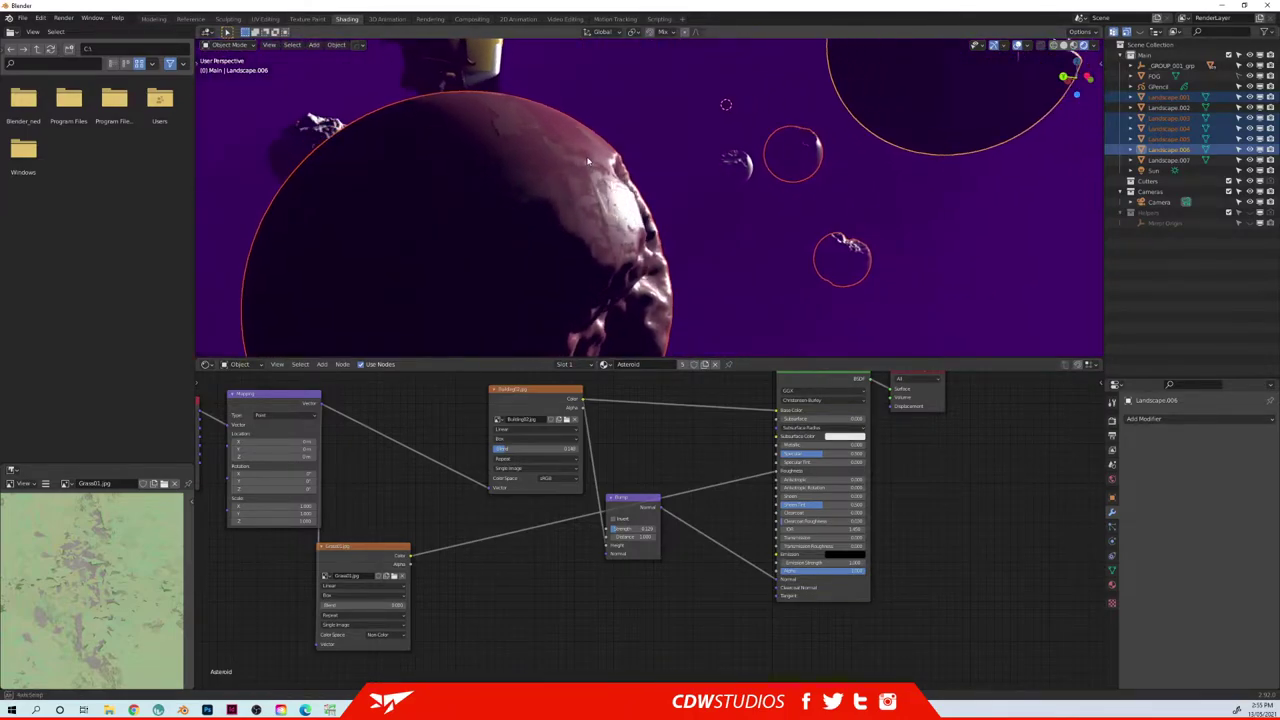
# - Rearrange the Bump and Grass01.jpg nodes and insert a ColorRamp between the grass image's Color and the Principled BSDF's Roughness
pyautogui.moveTo(629, 505); pyautogui.dragTo(642, 580)
pyautogui.moveTo(372, 560); pyautogui.dragTo(530, 532)
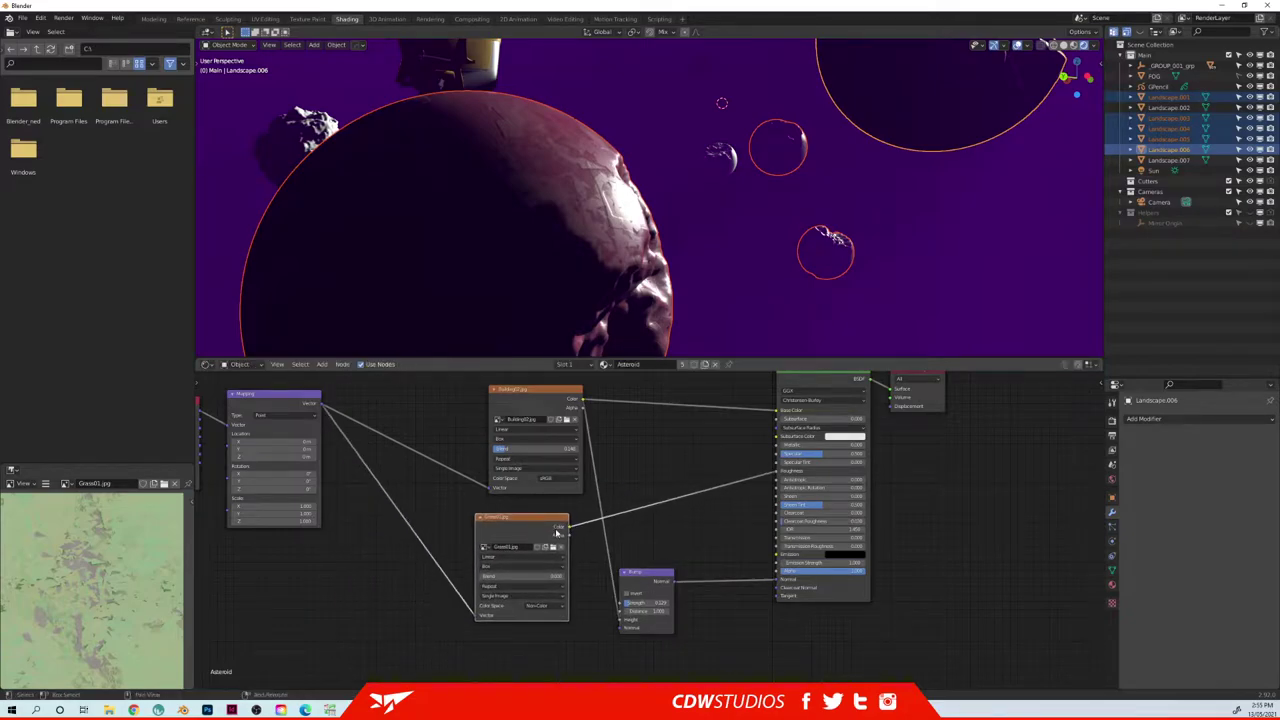
pyautogui.hotkey('shift', 'a')
pyautogui.click(560, 533)
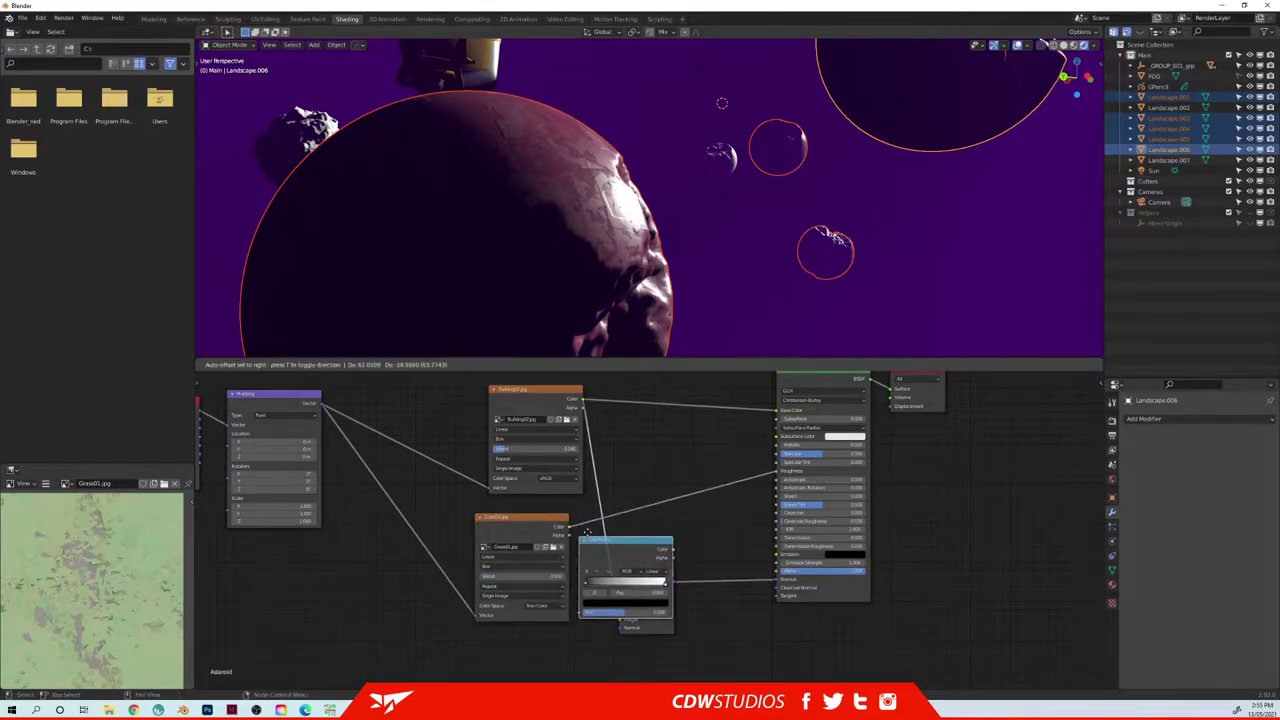
pyautogui.click(605, 495)
# - Adjust the ColorRamp's dark stop and lighten it to grey, judging the planetoids' shine through the camera
pyautogui.moveTo(686, 511)
pyautogui.mouseDown()
pyautogui.moveTo(692, 477)
pyautogui.moveTo(713, 500)
pyautogui.moveTo(640, 502)
pyautogui.mouseUp()
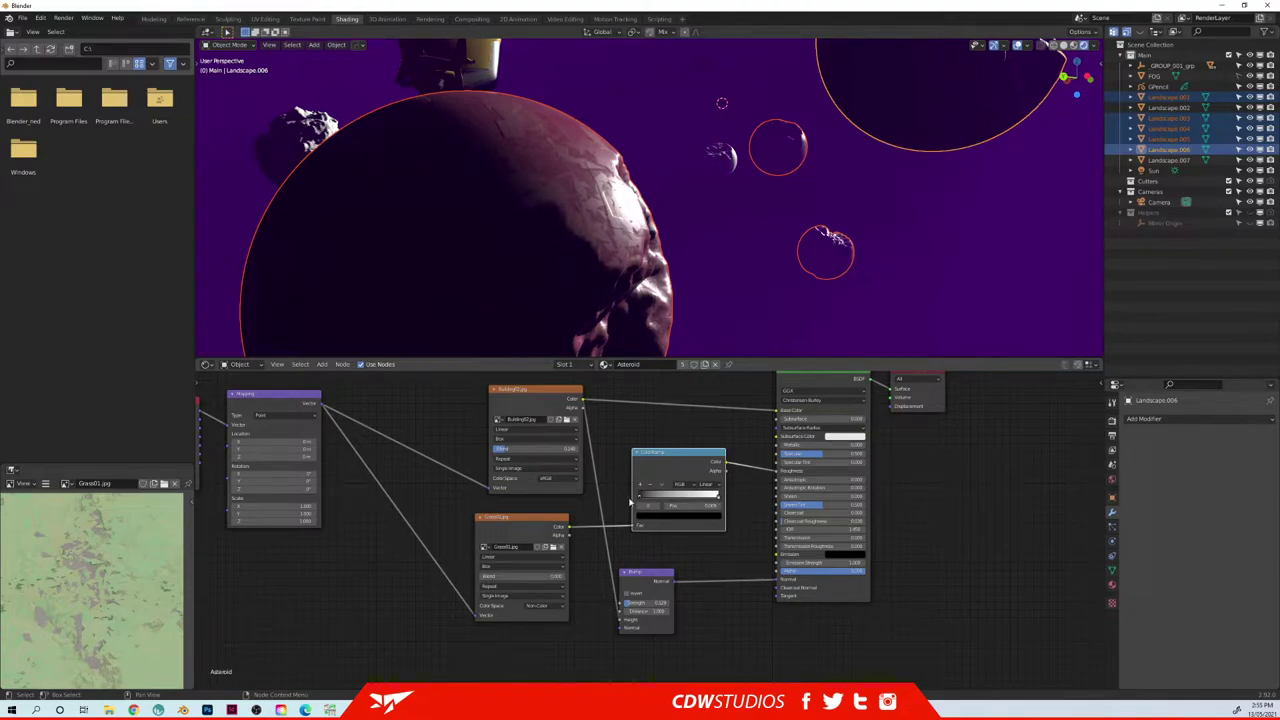
pyautogui.click(652, 518)
pyautogui.moveTo(650, 459); pyautogui.dragTo(681, 459)
pyautogui.moveTo(658, 178); pyautogui.dragTo(654, 136, button='middle')
pyautogui.press('KP_0')
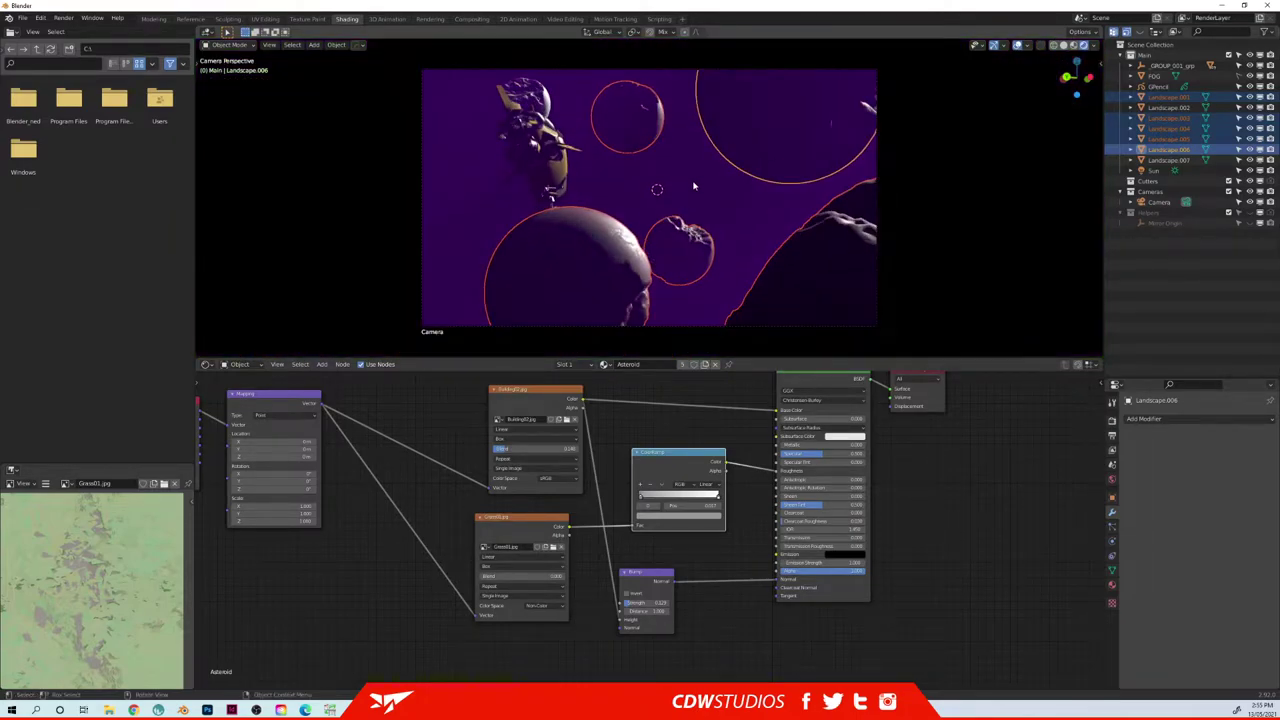
# - Deselect the planetoids, inspect them through the camera and switch the render engine to Cycles for comparison
pyautogui.click(702, 170)
pyautogui.keyDown('shift'); pyautogui.moveTo(688, 194); pyautogui.dragTo(628, 168, button='middle'); pyautogui.keyUp('shift')
pyautogui.scroll(2, 628, 211)
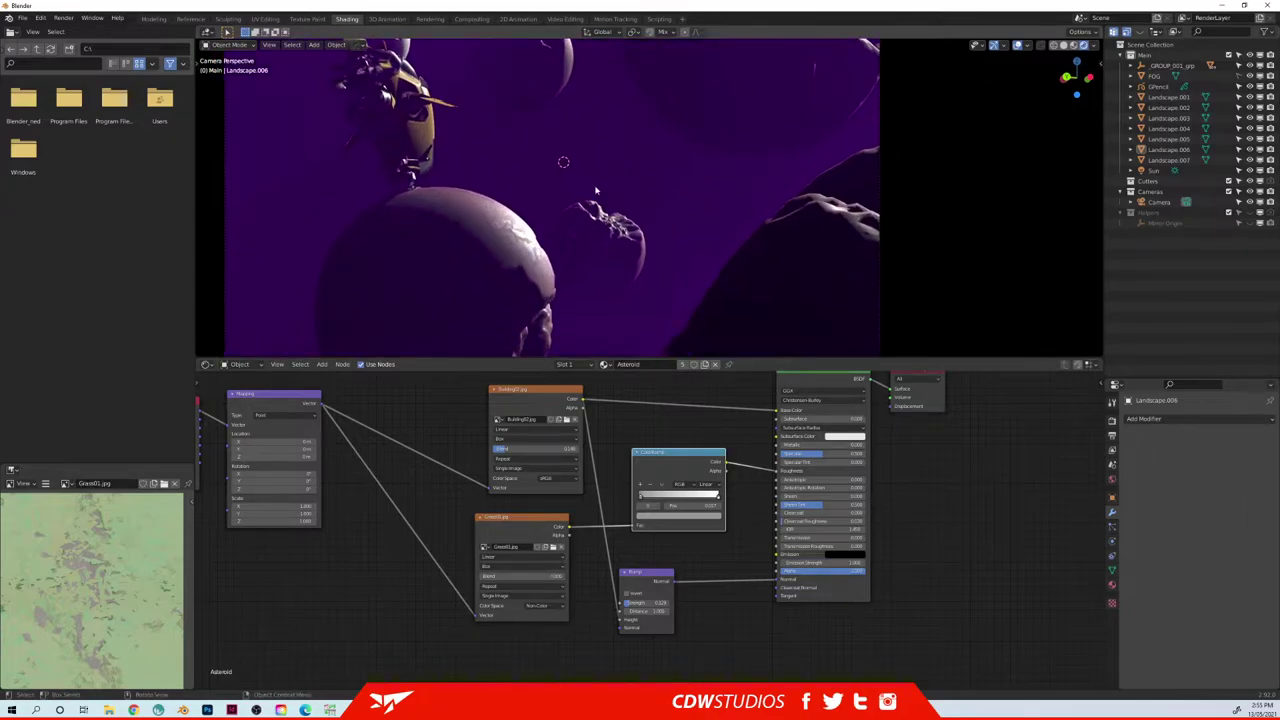
pyautogui.scroll(-3, 541, 191)
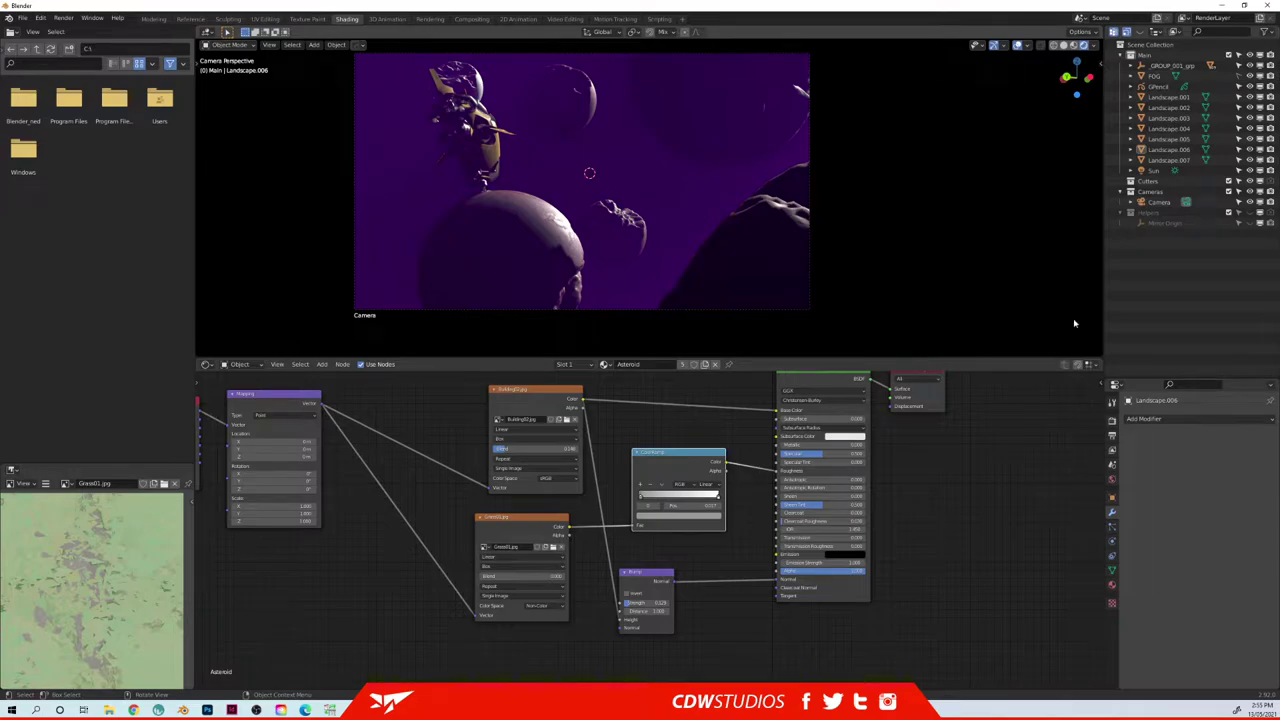
pyautogui.click(1112, 420)
pyautogui.click(1200, 418)
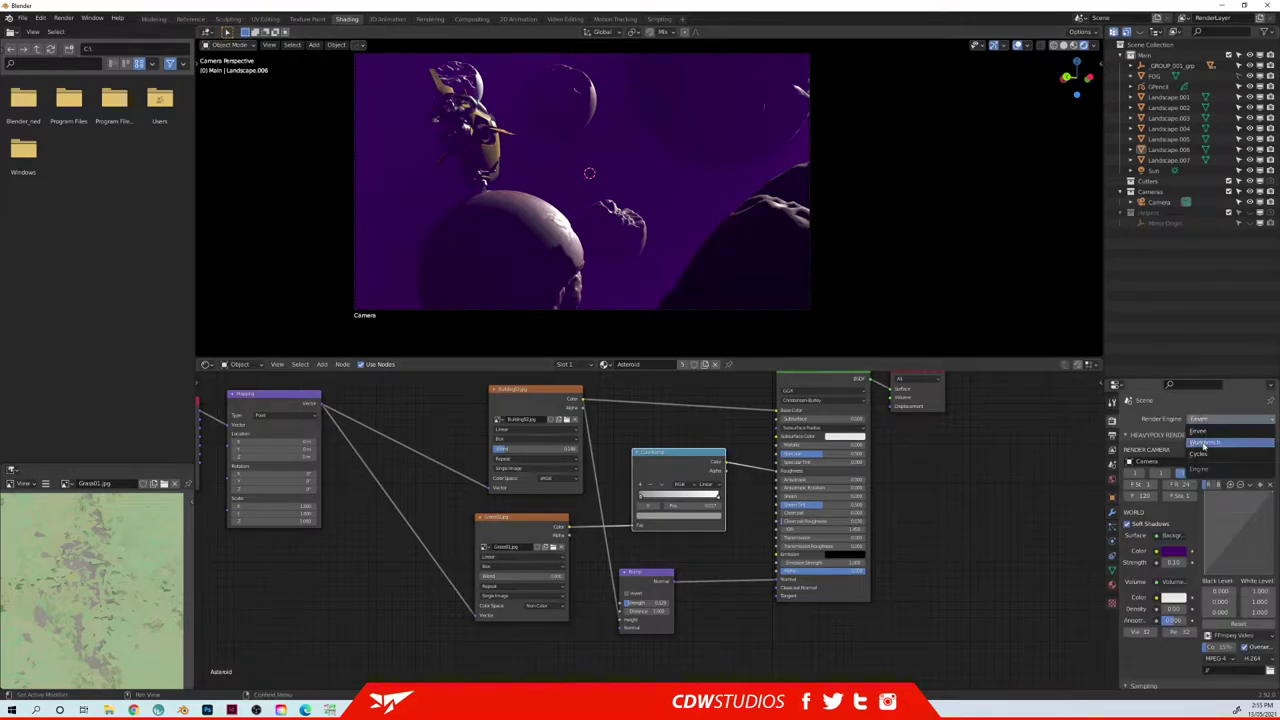
pyautogui.click(1205, 447)
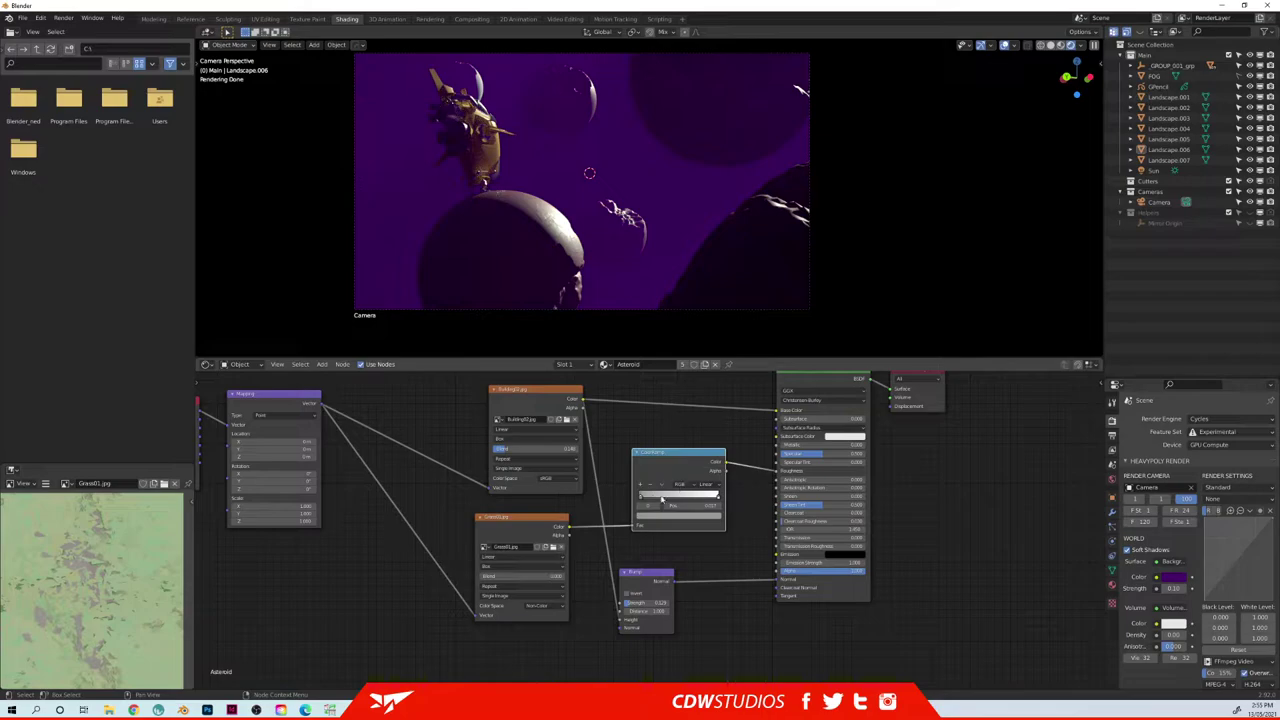
# - Shift the ColorRamp node slightly and lighten its dark stop to near white to reduce the planetoids' shine
pyautogui.moveTo(675, 465); pyautogui.dragTo(665, 469)
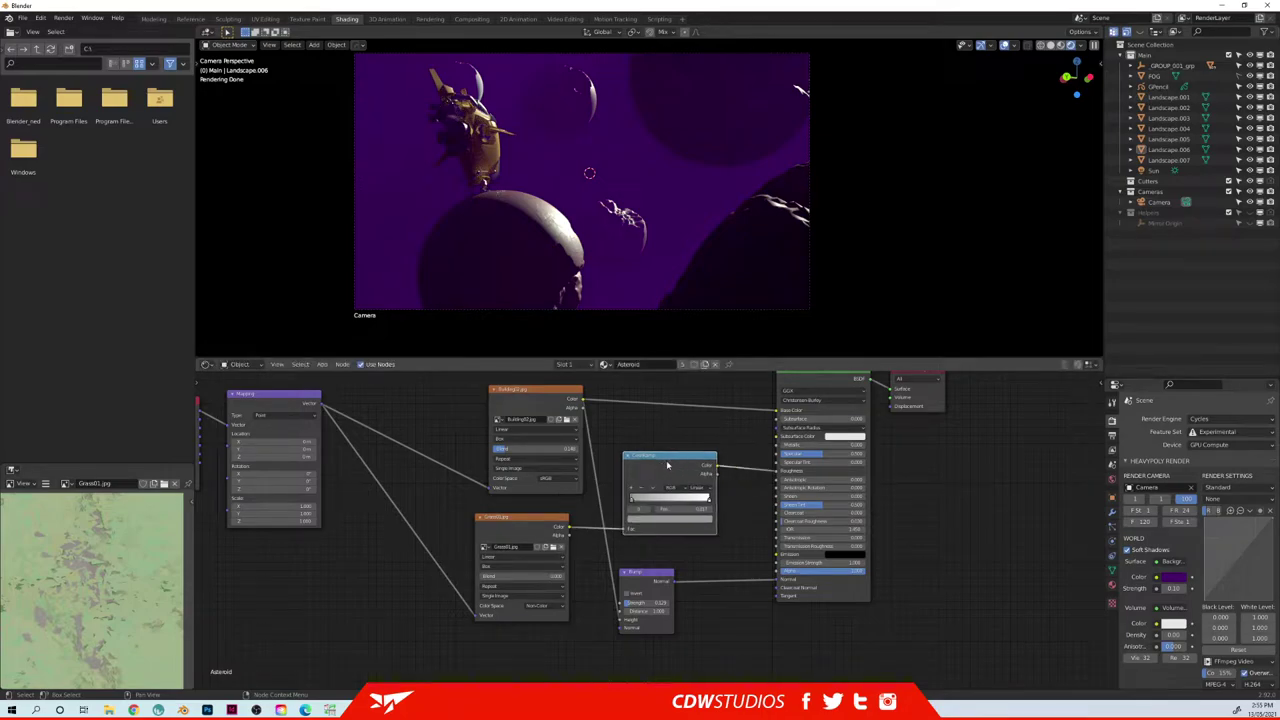
pyautogui.click(631, 502)
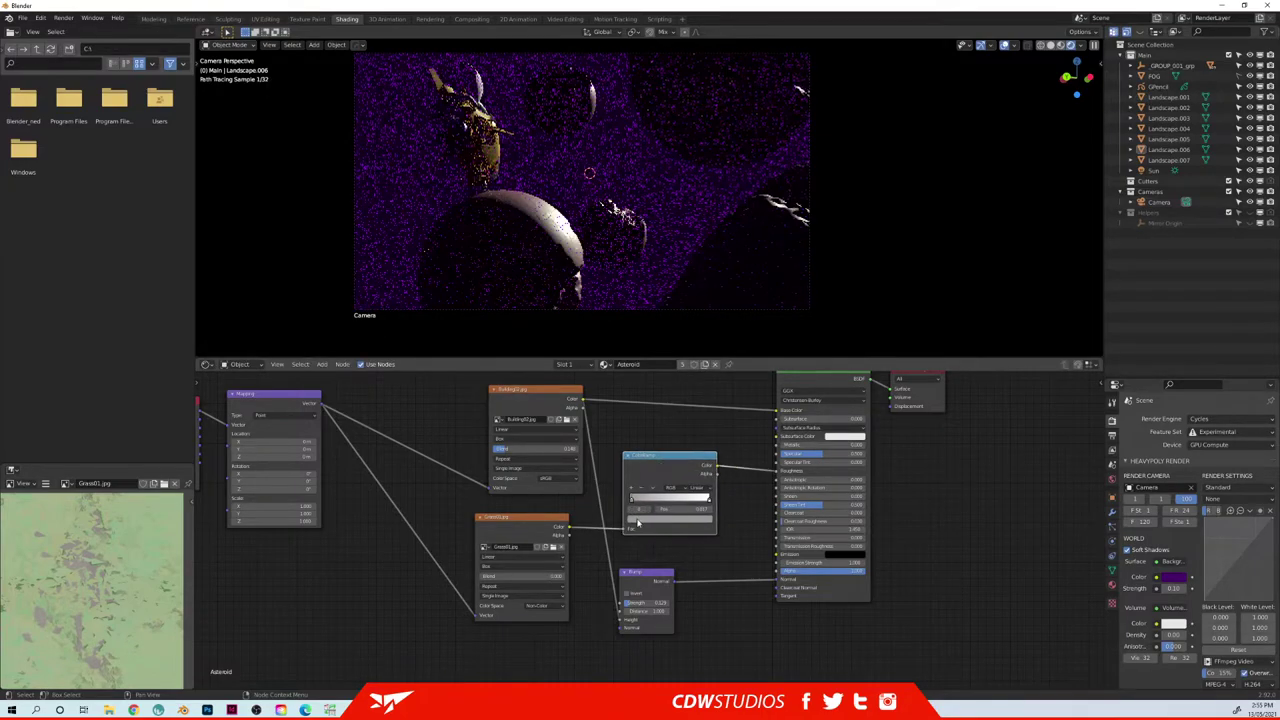
pyautogui.click(637, 520)
pyautogui.moveTo(649, 462); pyautogui.dragTo(694, 466)
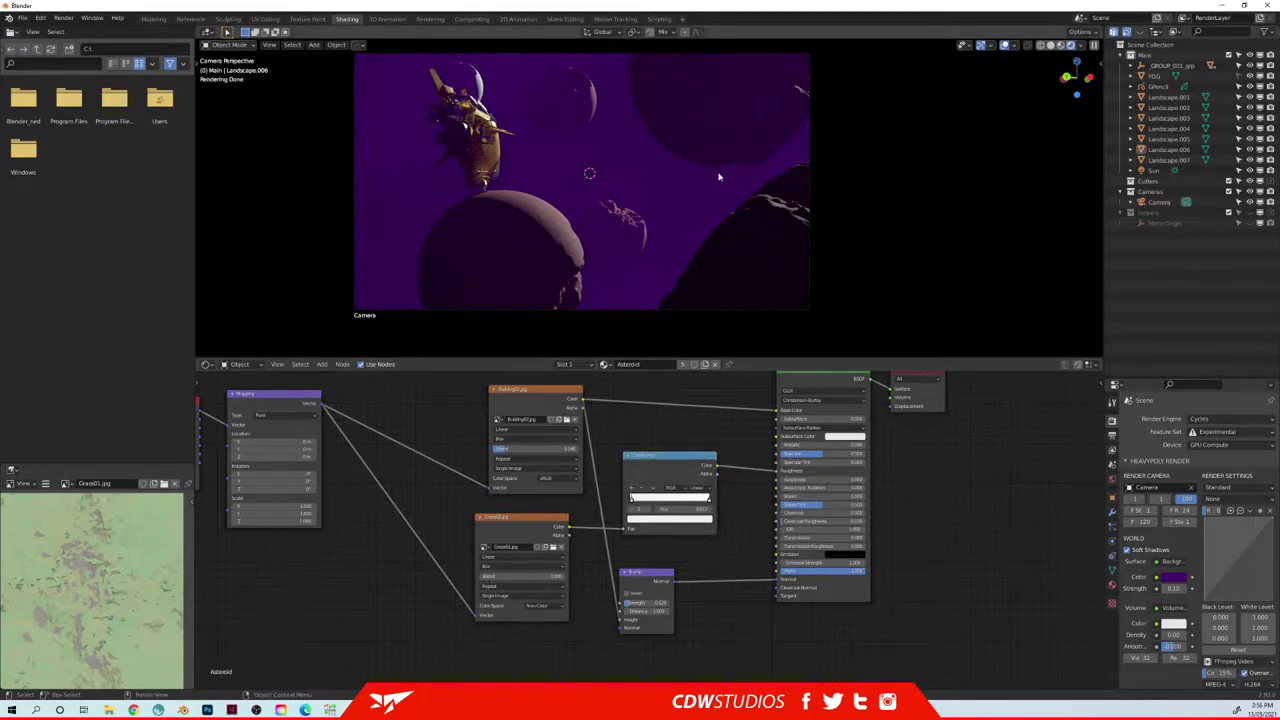
# - Set the world background strength to 0.5 and switch the render engine back to Eevee
pyautogui.click(1113, 480)
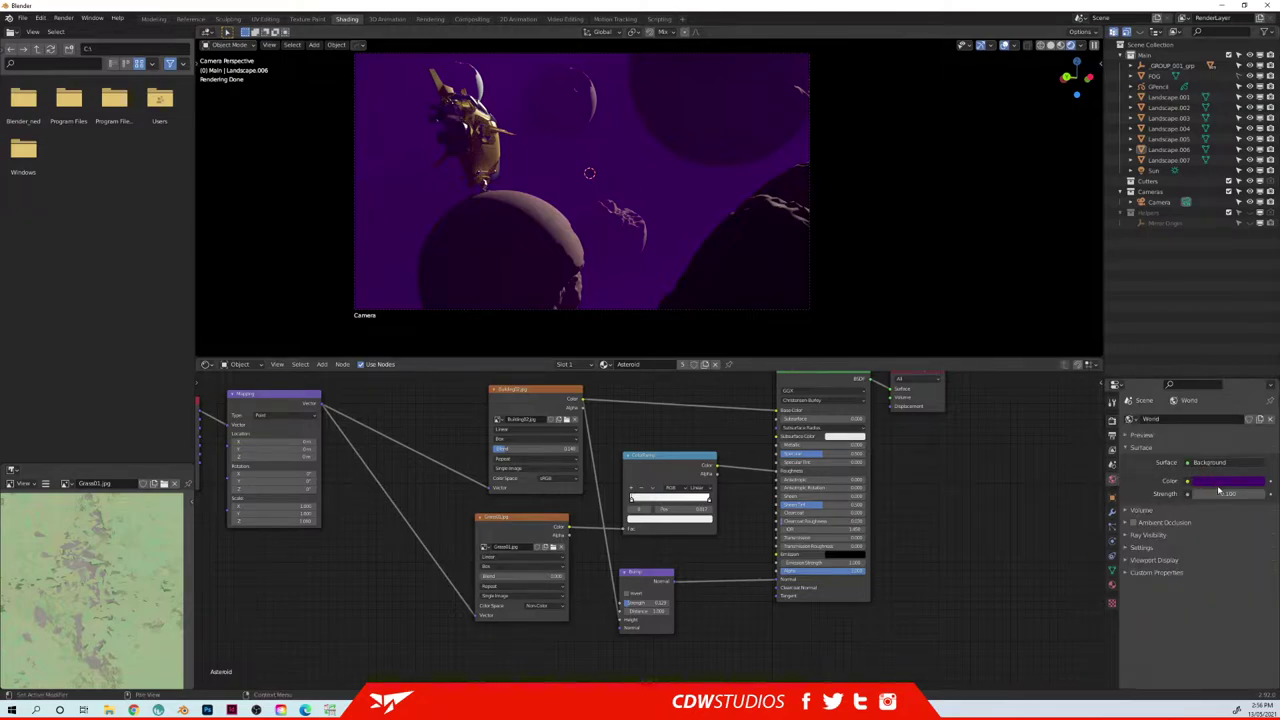
pyautogui.write('.5')
pyautogui.press('Return')
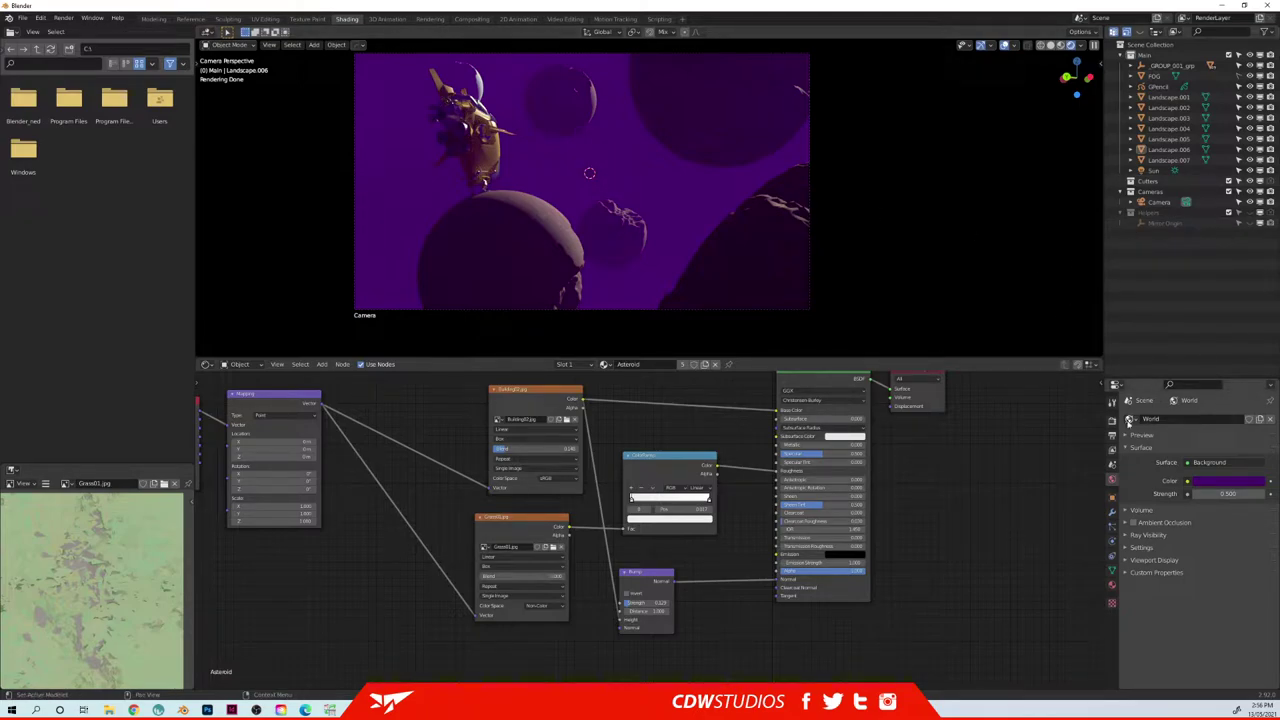
pyautogui.click(1113, 420)
pyautogui.click(1230, 418)
pyautogui.click(1210, 430)
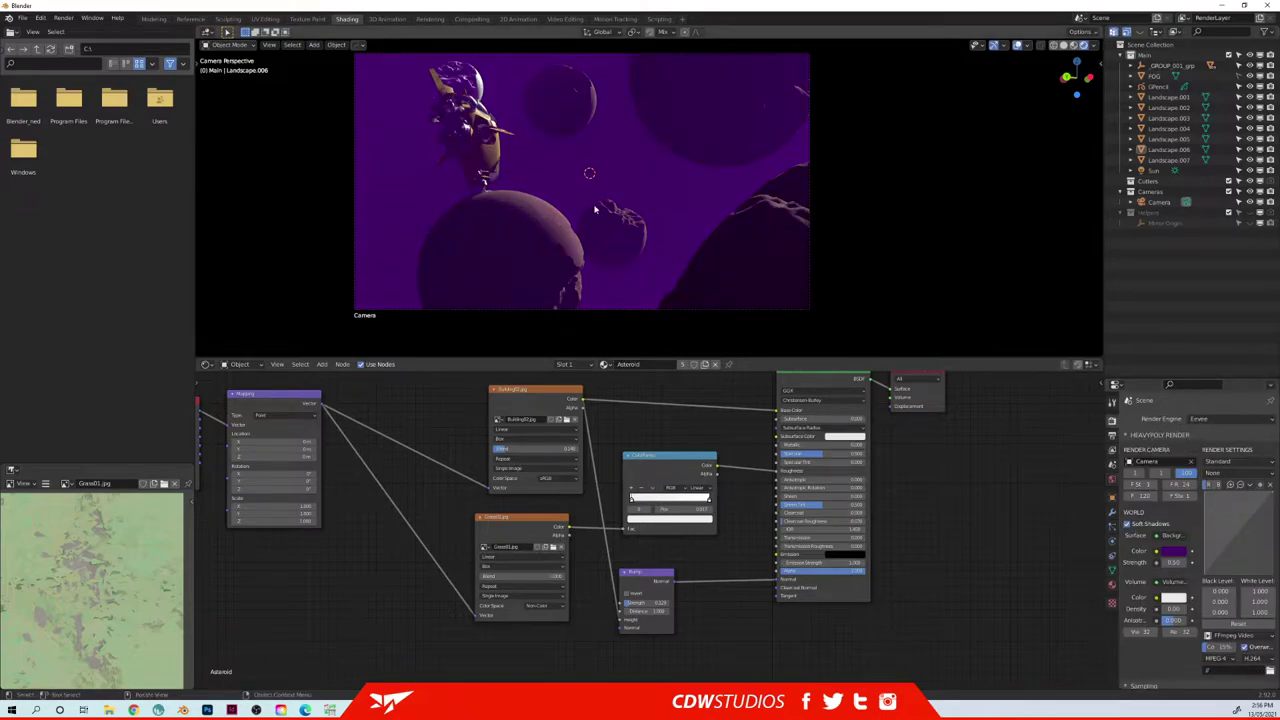
# - Add a plane mesh to the scene and scale it up to a large sheet below the planetoids
pyautogui.moveTo(595, 209); pyautogui.dragTo(560, 194, button='middle')
pyautogui.scroll(-3, 574, 203)
pyautogui.hotkey('shift', 'a')
pyautogui.moveTo(595, 214)
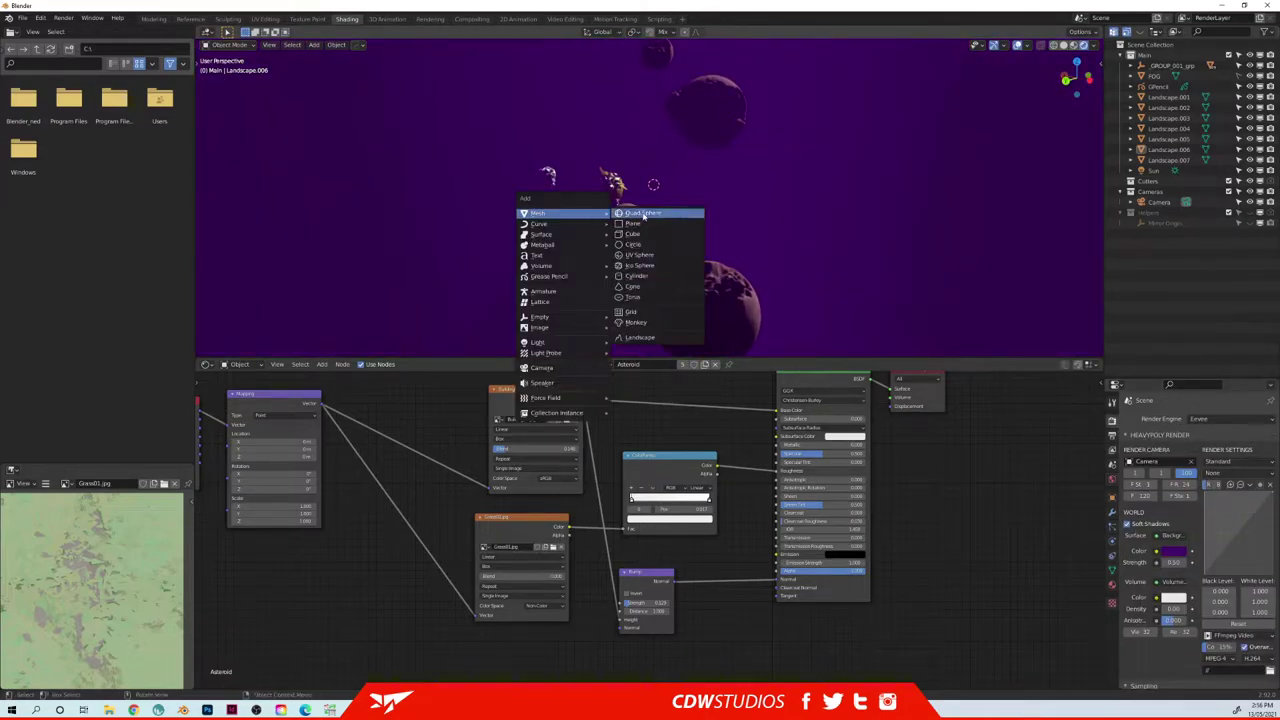
pyautogui.click(633, 223)
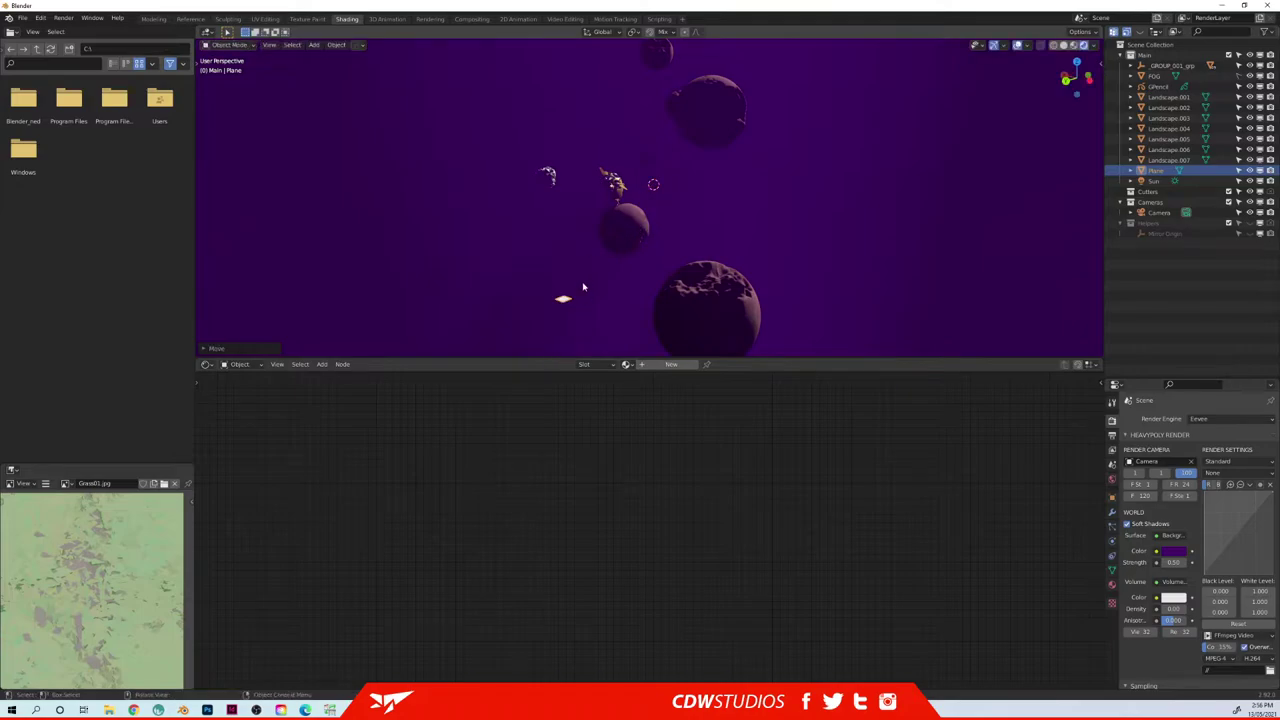
pyautogui.press('s')
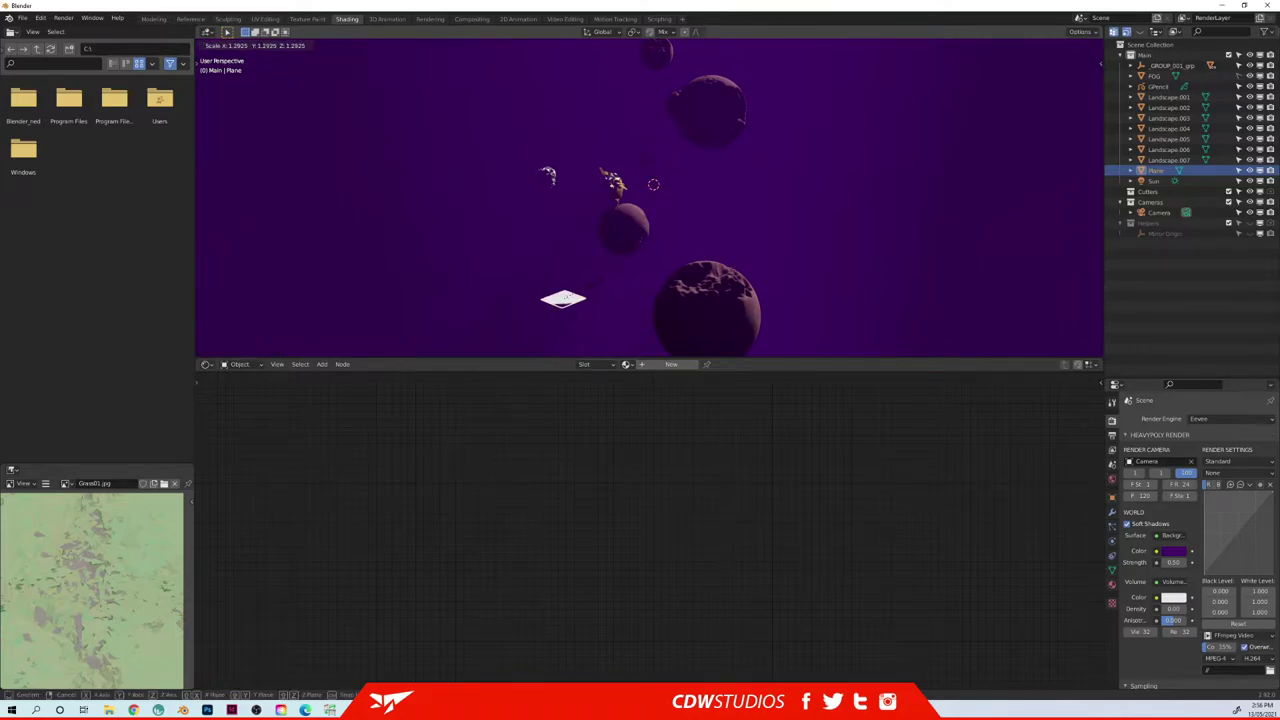
pyautogui.click(758, 238)
# - Move the large plane beneath the planetoids and rotate it to a slant
pyautogui.moveTo(758, 238); pyautogui.dragTo(688, 217, button='middle')
pyautogui.press('g')
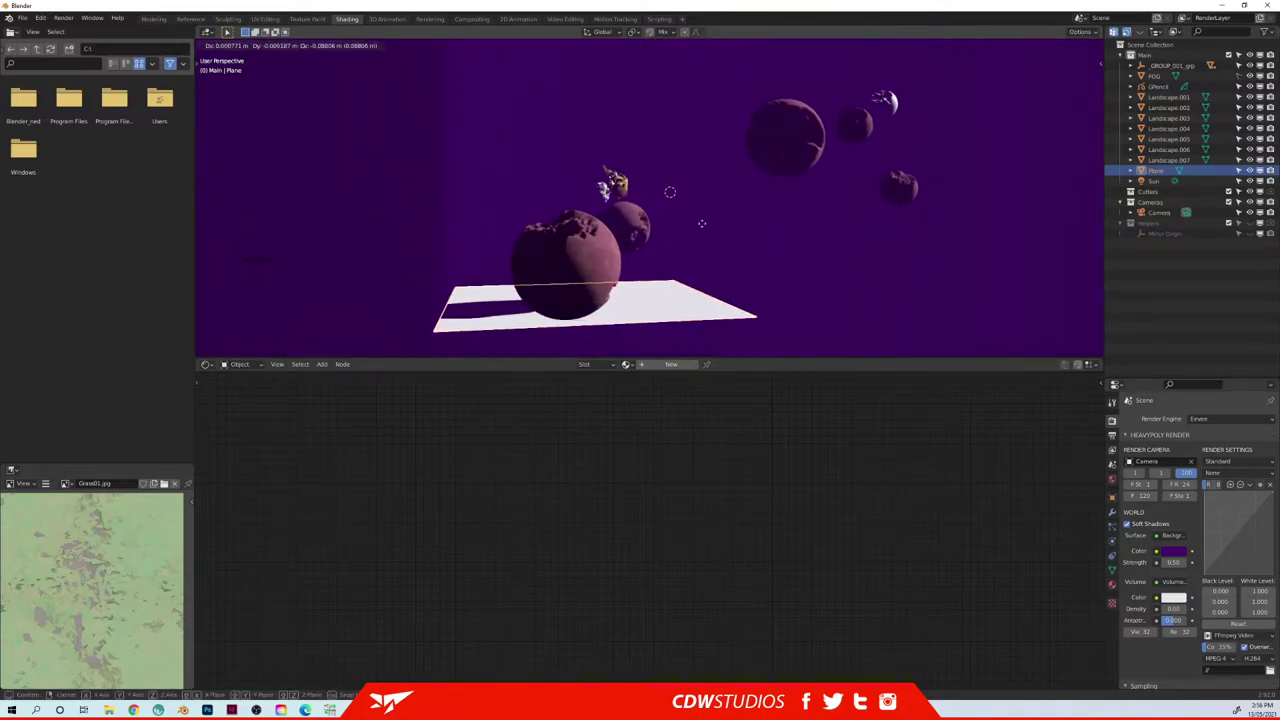
pyautogui.click(597, 275)
pyautogui.press('r')
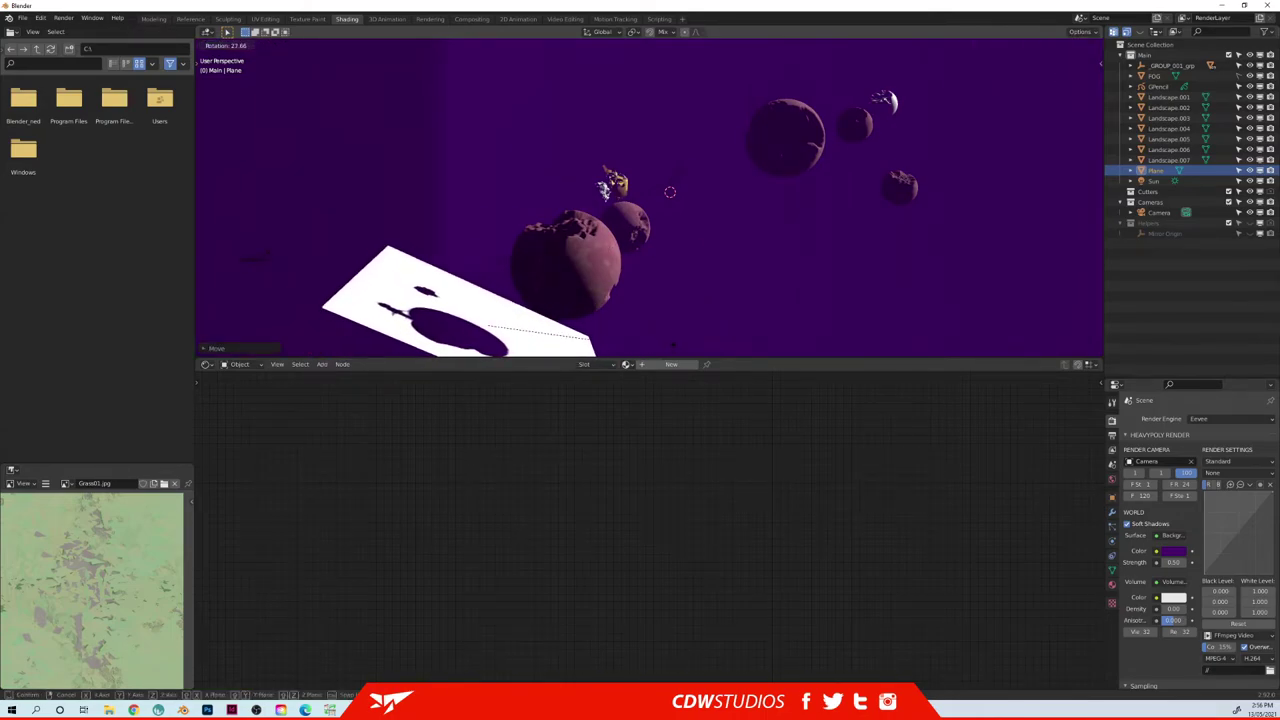
pyautogui.click(655, 286)
pyautogui.moveTo(656, 286); pyautogui.dragTo(648, 216, button='middle')
pyautogui.press('g')
pyautogui.click(630, 270)
# - Give the plane a new material with a saturated purple base color
pyautogui.click(671, 364)
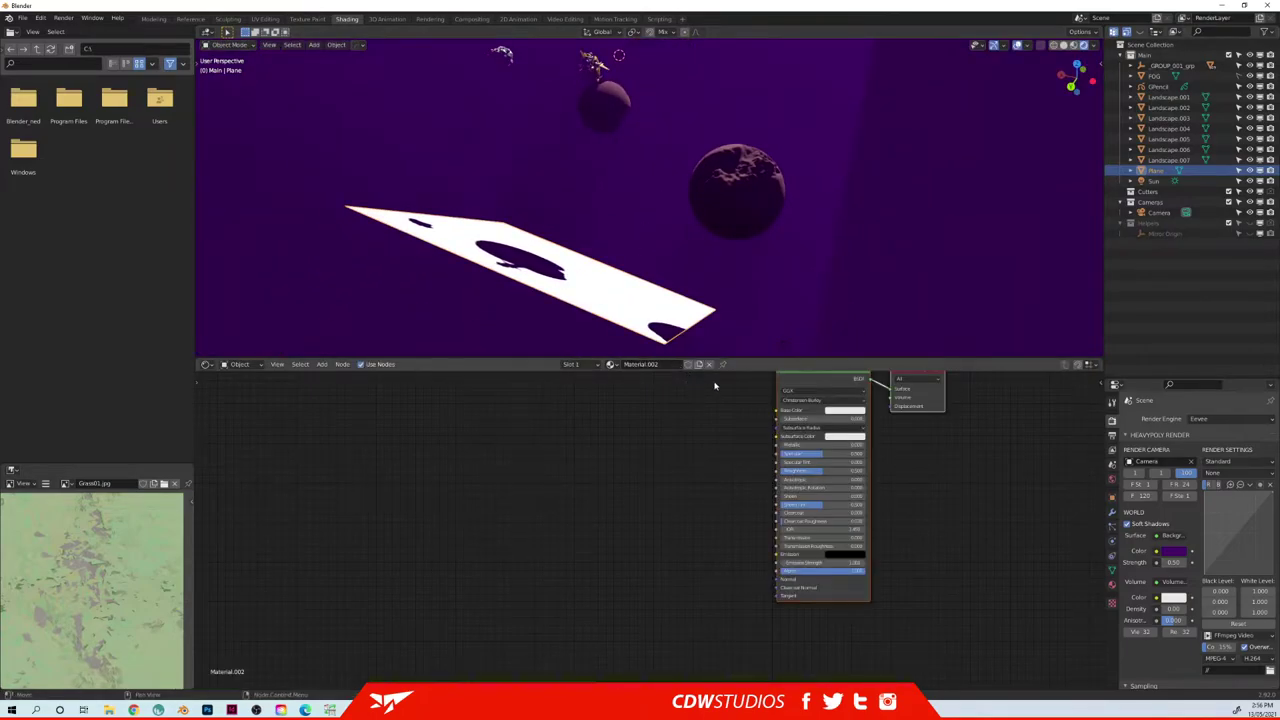
pyautogui.moveTo(746, 416); pyautogui.dragTo(658, 463, button='middle')
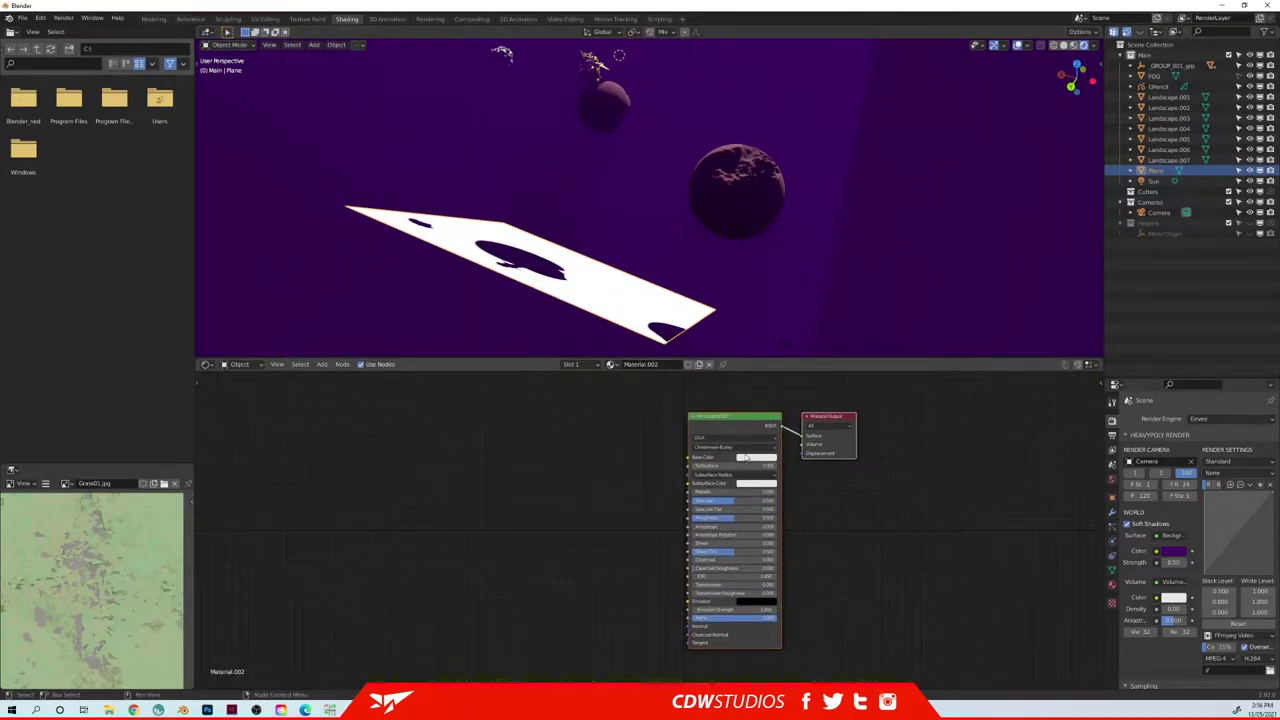
pyautogui.click(756, 459)
pyautogui.moveTo(771, 369); pyautogui.dragTo(787, 349)
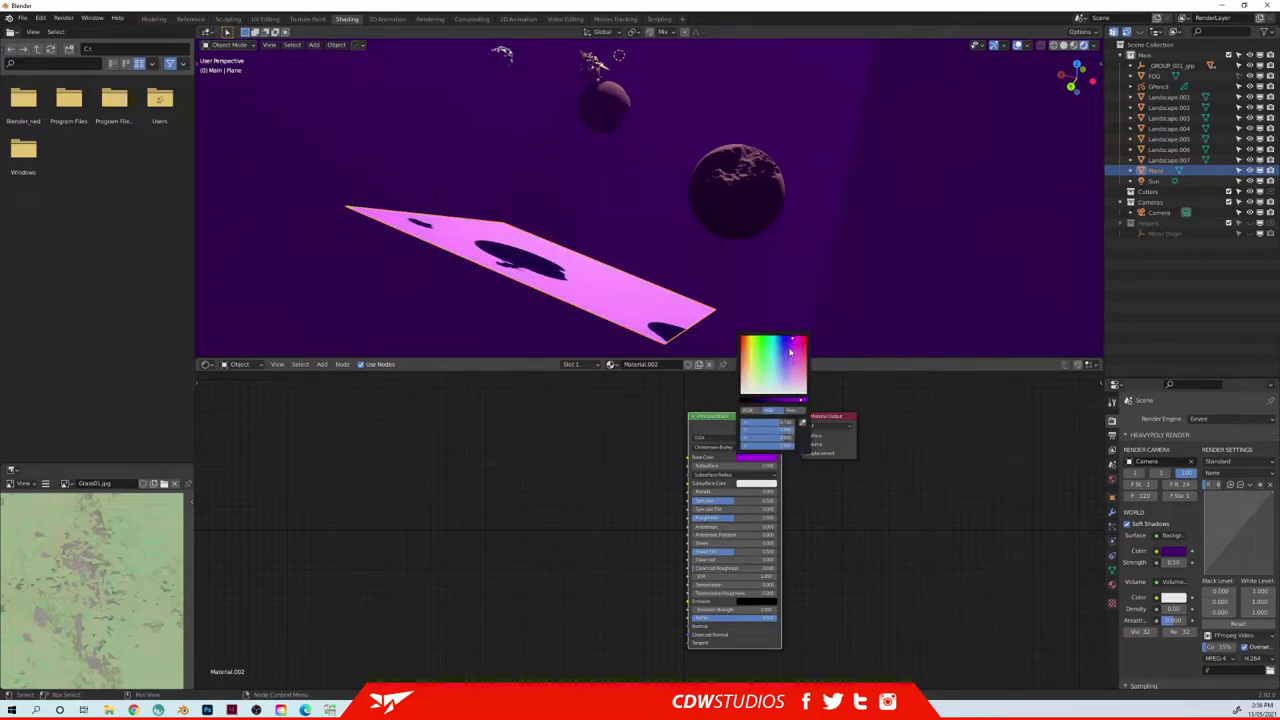
# - Change the plane's base color to a saturated blue and return to the camera view
pyautogui.click(787, 343)
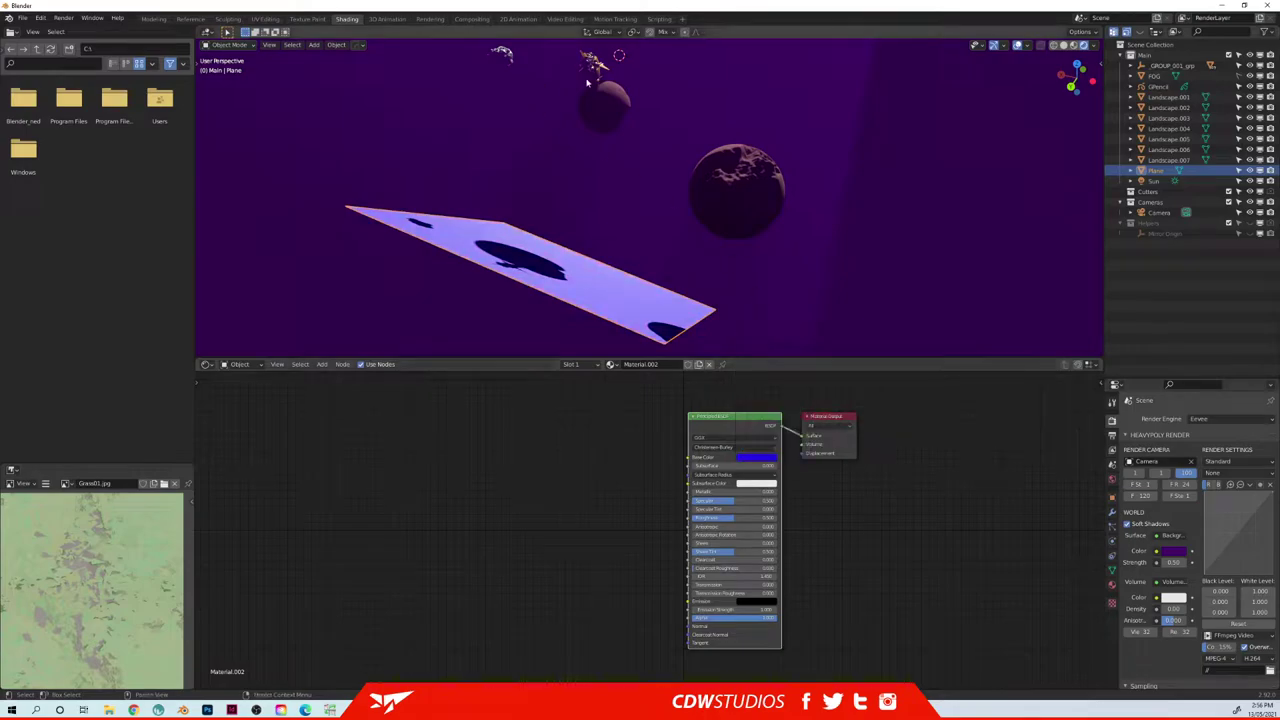
pyautogui.moveTo(648, 158); pyautogui.dragTo(621, 123, button='middle')
pyautogui.press('KP_0')
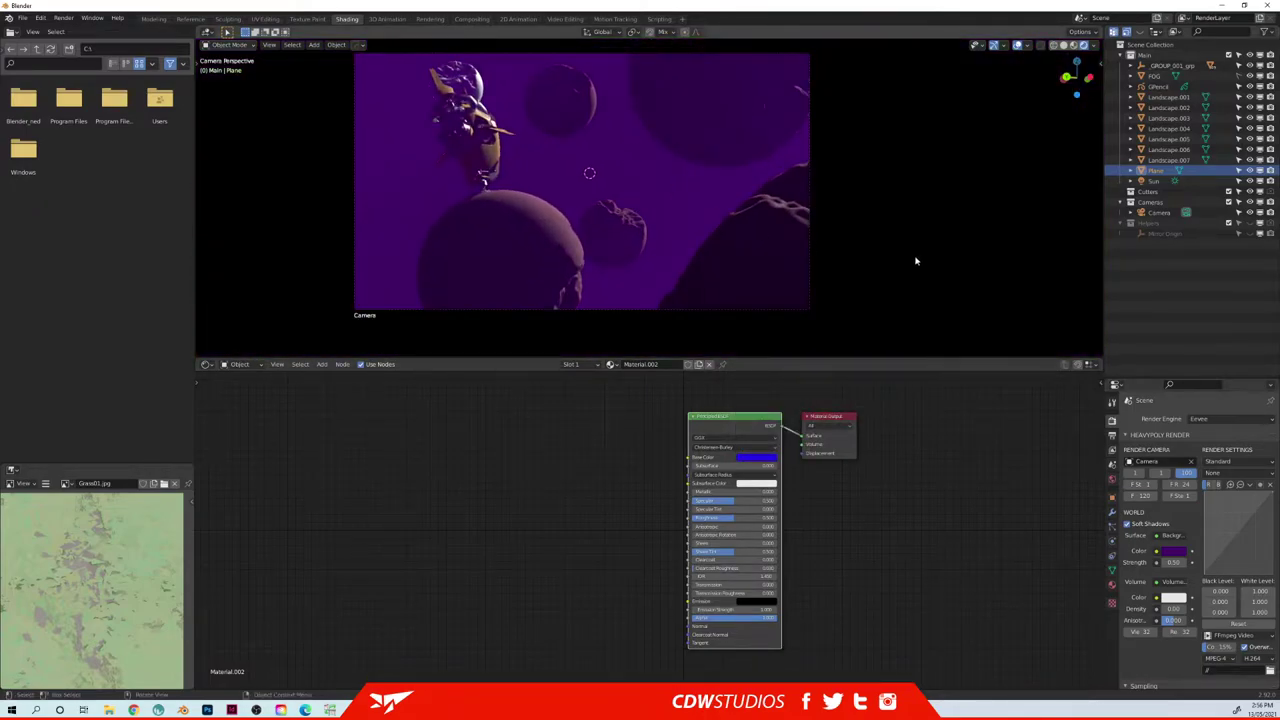
# - Preview the camera view with the Cycles render engine and switch back to Eevee
pyautogui.click(1217, 427)
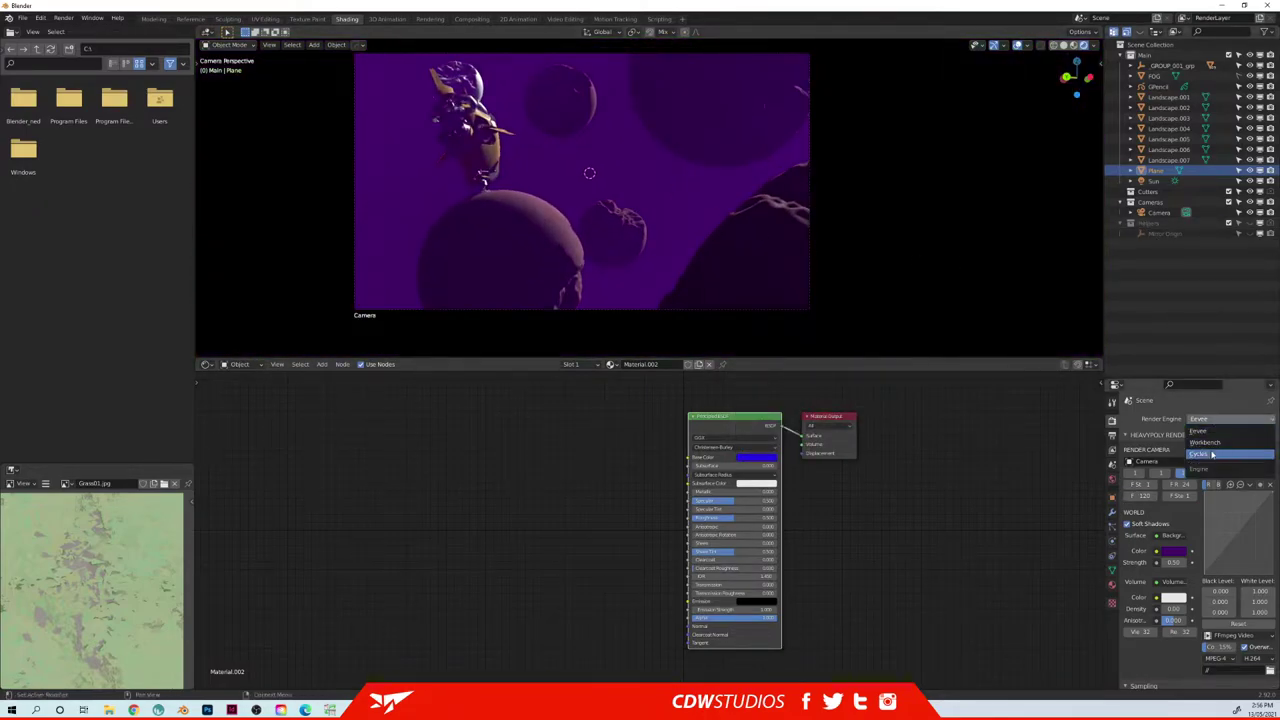
pyautogui.click(1218, 457)
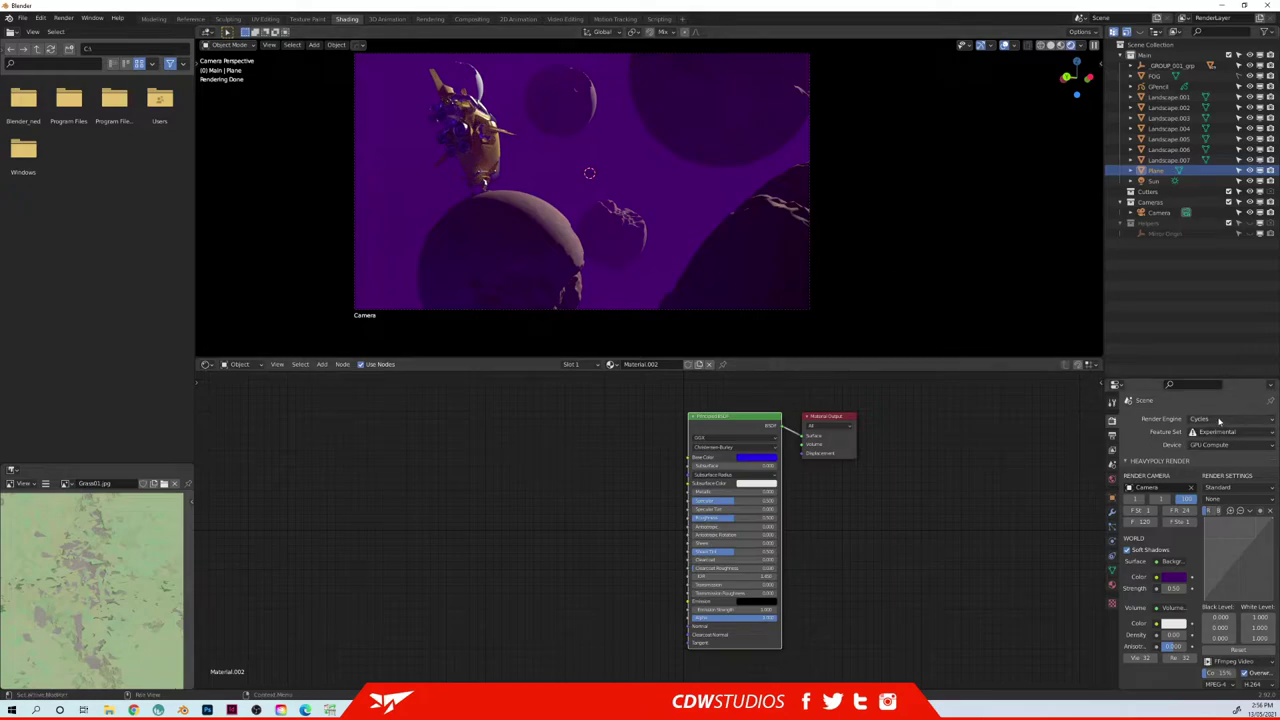
pyautogui.click(1218, 420)
pyautogui.click(1215, 432)
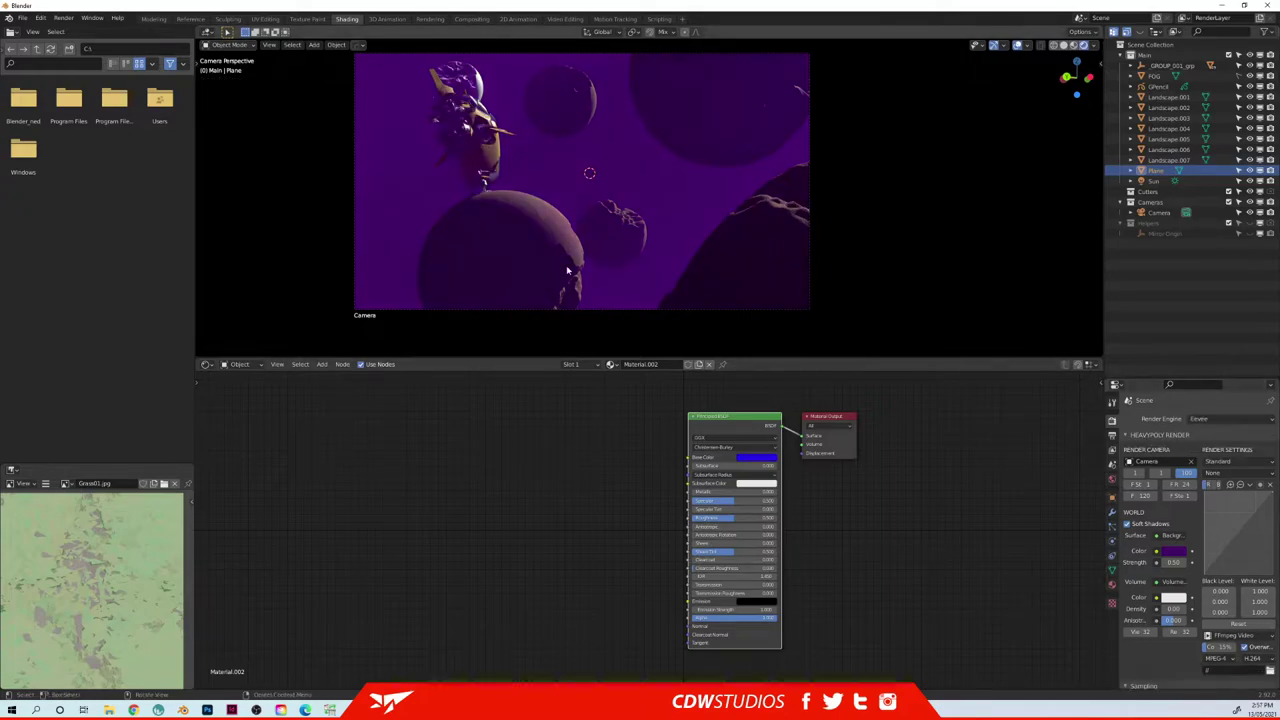
# - Add an area light beneath the planetoids and aim it upward at them
pyautogui.moveTo(567, 270); pyautogui.dragTo(556, 238, button='middle')
pyautogui.hotkey('shift', 'a')
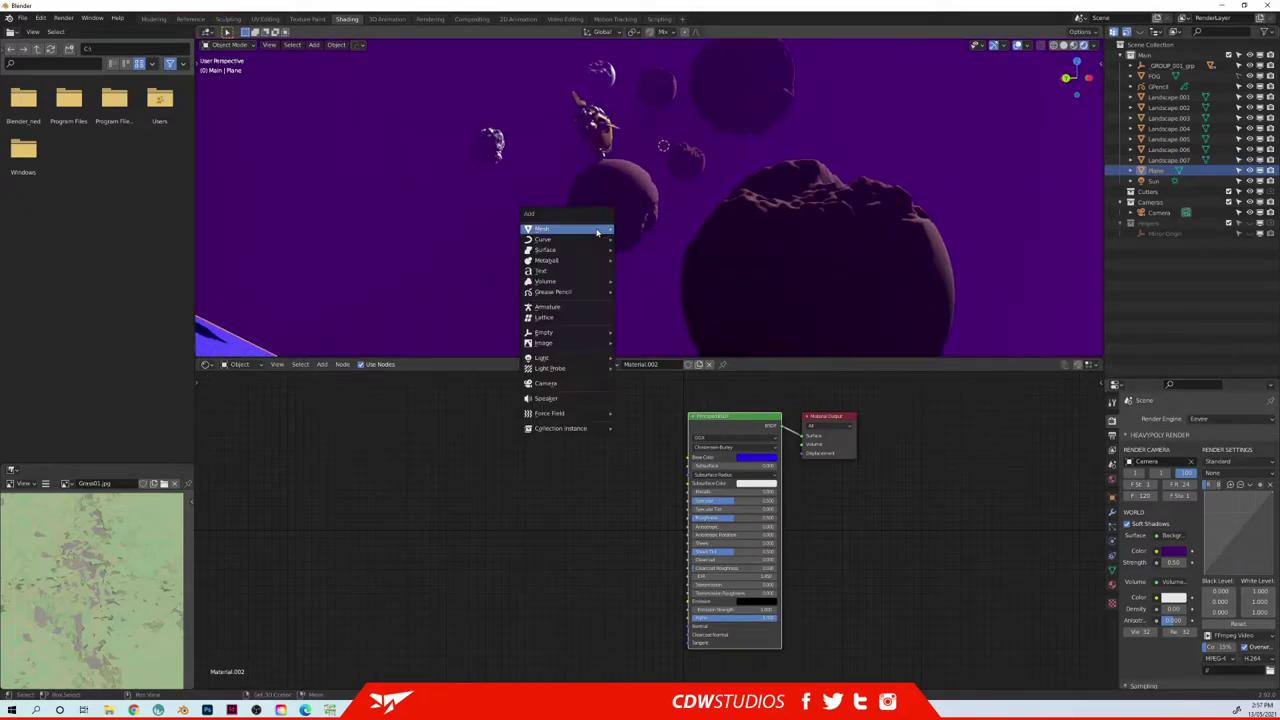
pyautogui.moveTo(571, 358)
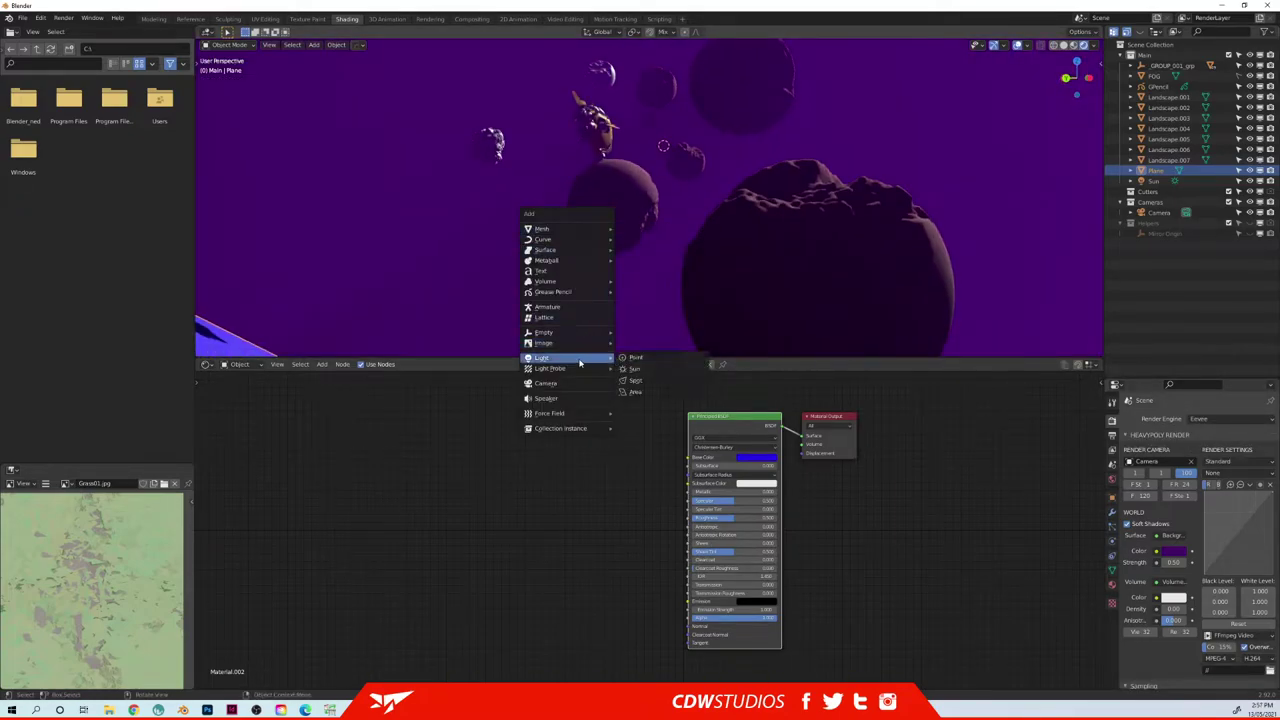
pyautogui.click(640, 392)
pyautogui.press('g')
pyautogui.click(585, 337)
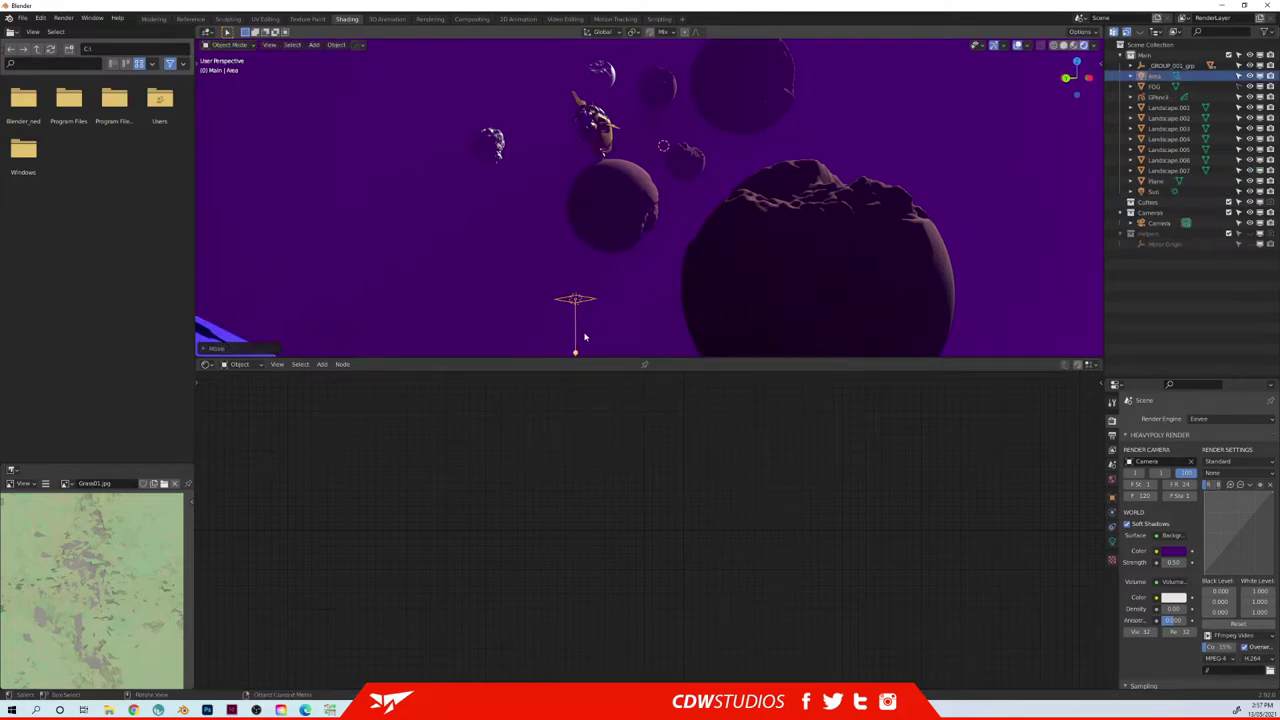
pyautogui.moveTo(577, 352); pyautogui.dragTo(650, 60)
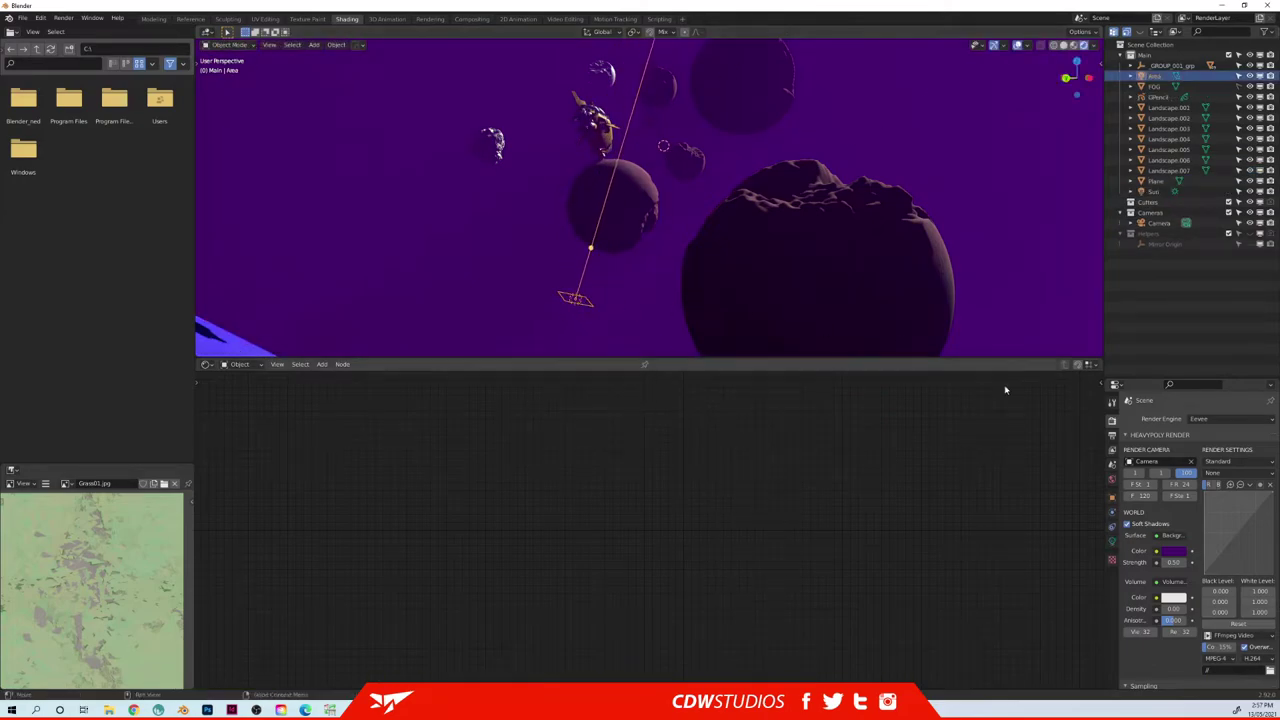
# - Raise the area light's power to several thousand watts and move it over the slanted plane, away from the large planetoid
pyautogui.click(1111, 542)
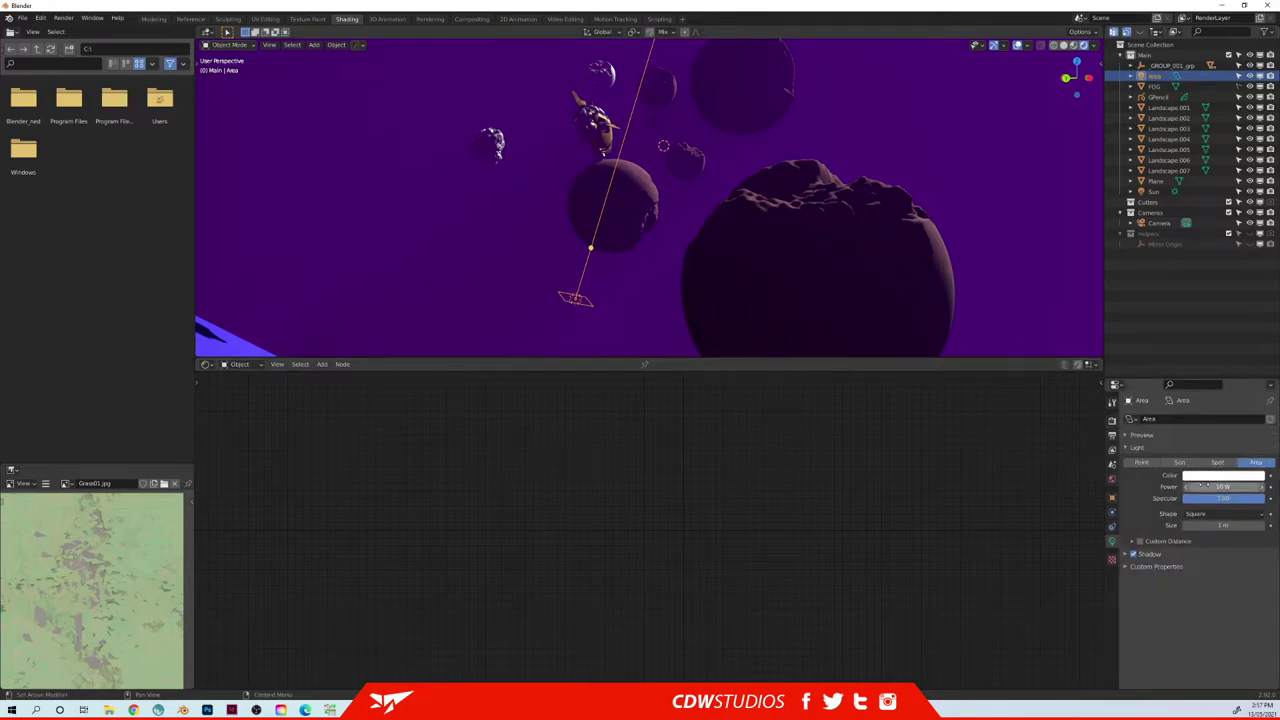
pyautogui.moveTo(1223, 487); pyautogui.dragTo(1256, 487)
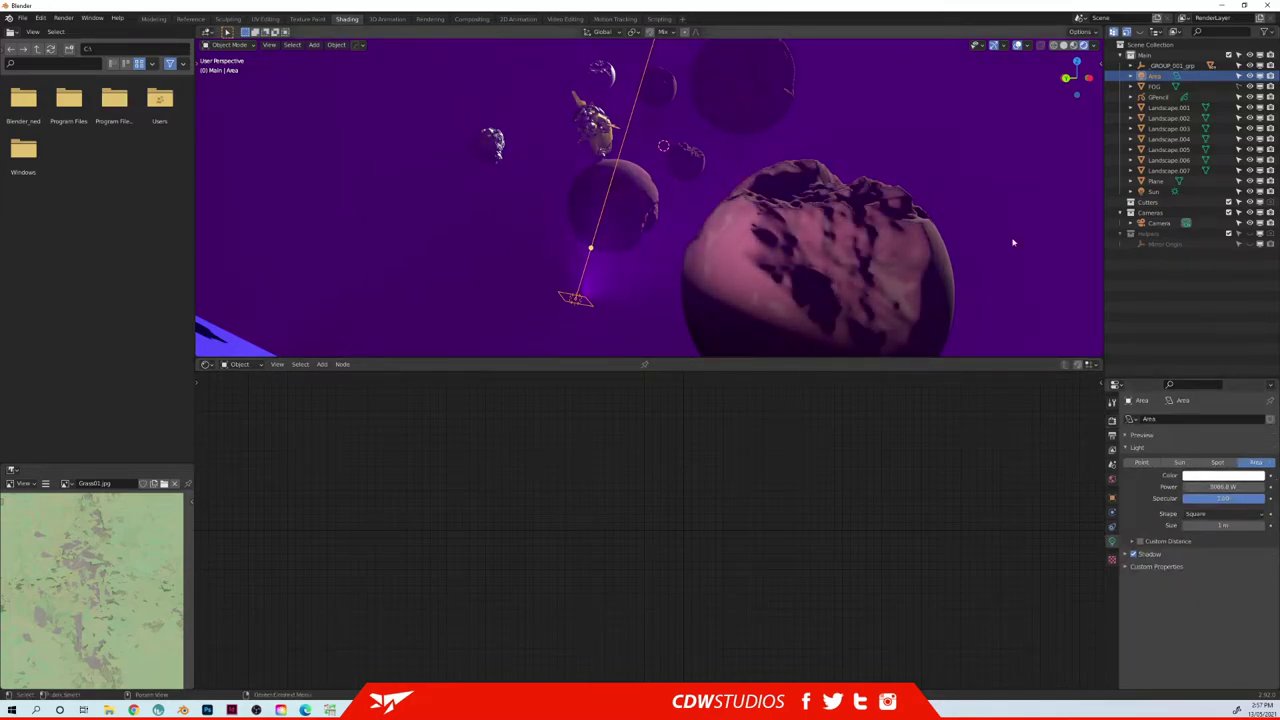
pyautogui.moveTo(590, 237); pyautogui.dragTo(618, 240, button='middle')
pyautogui.press('g')
pyautogui.click(566, 204)
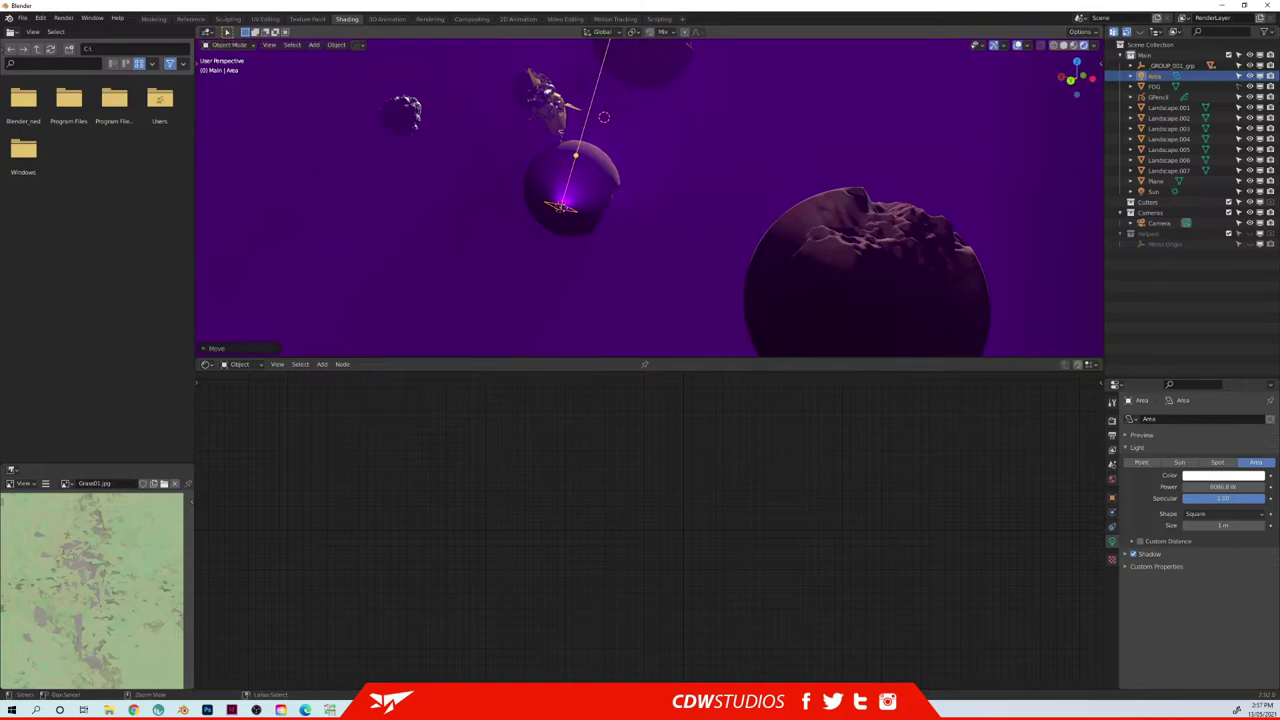
pyautogui.moveTo(566, 204); pyautogui.dragTo(675, 217, button='middle')
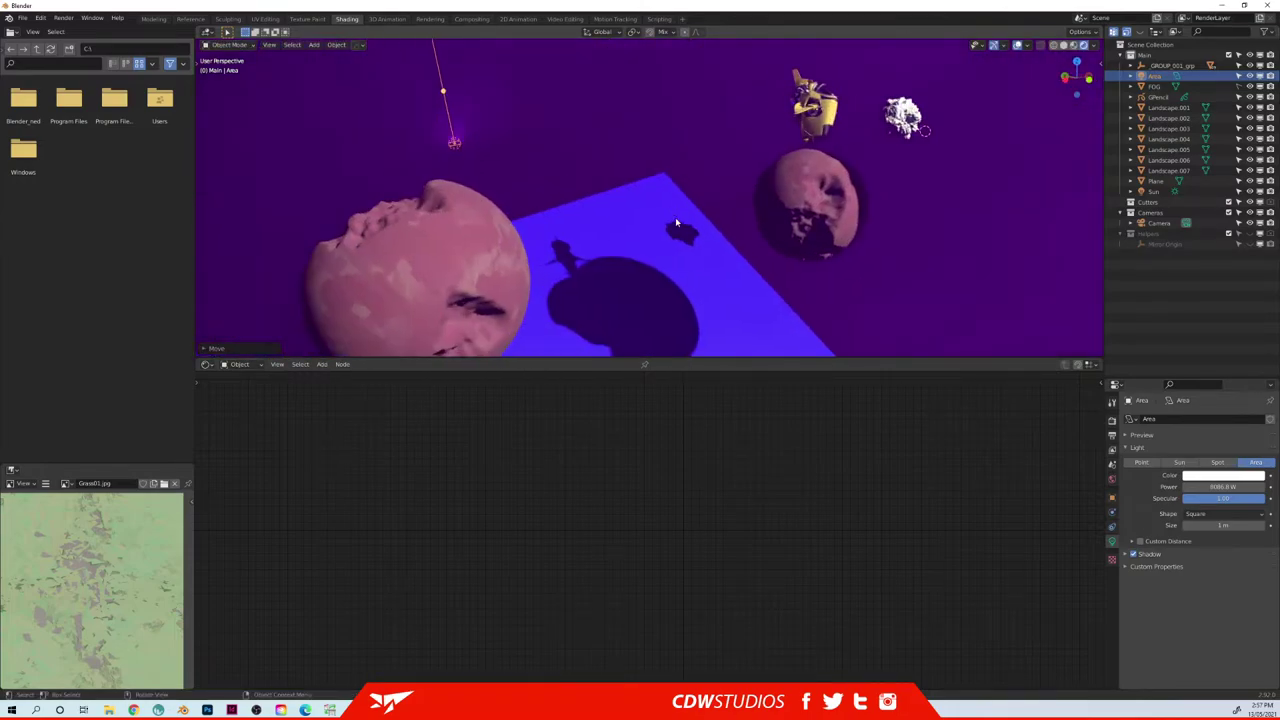
pyautogui.press('g')
pyautogui.click(775, 217)
pyautogui.moveTo(775, 217); pyautogui.dragTo(658, 237, button='middle')
pyautogui.moveTo(720, 190); pyautogui.dragTo(706, 192, button='middle')
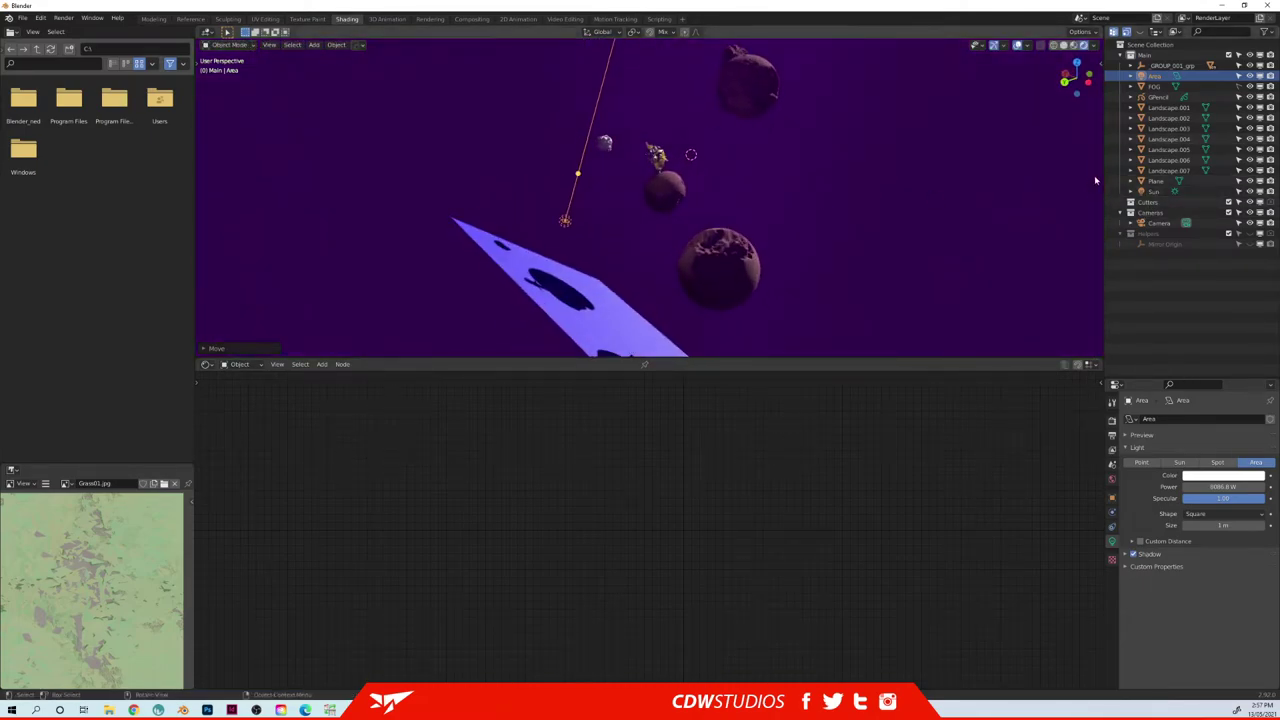
# - Hide the FOG object and move the area light close beneath the planetoid carrying the yellow model
pyautogui.click(1250, 88)
pyautogui.press('g')
pyautogui.moveTo(769, 166); pyautogui.dragTo(776, 138, button='middle')
pyautogui.click(780, 176)
pyautogui.press('KP_Decimal')
pyautogui.scroll(-9, 775, 136)
pyautogui.press('g')
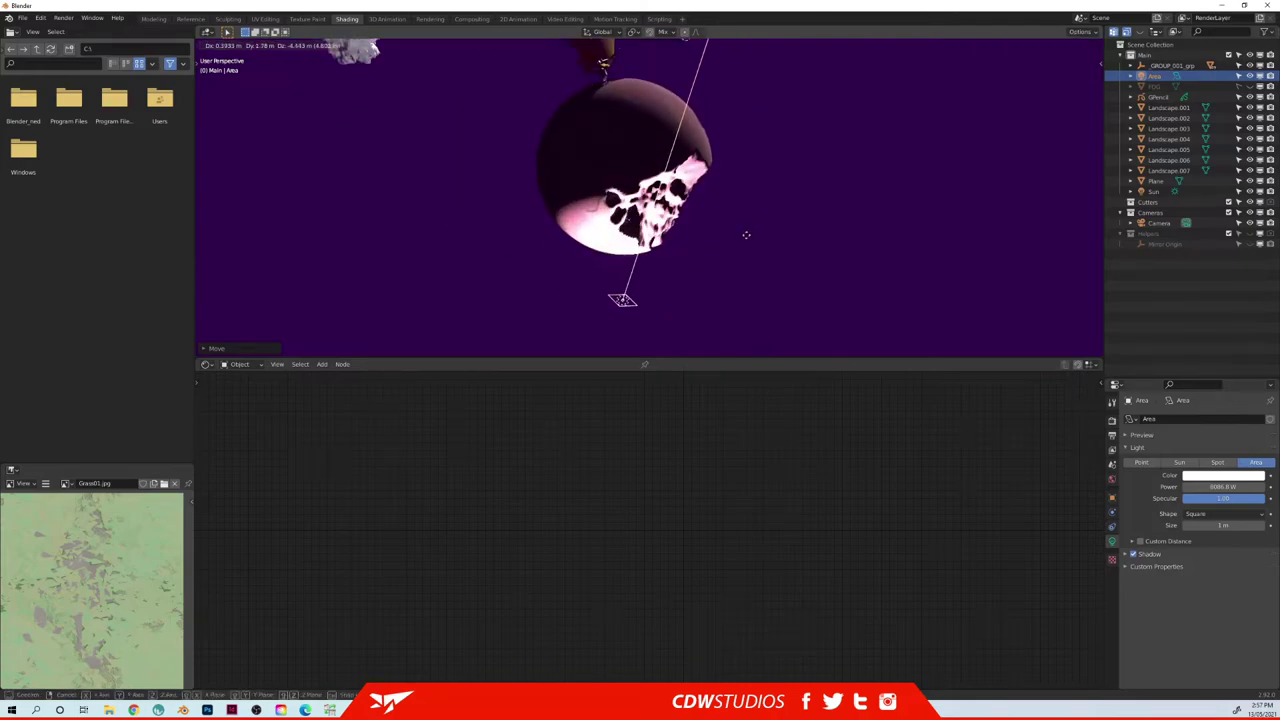
pyautogui.click(746, 234)
# - Reposition the area light below that planetoid and aim it straight up at the planetoid's underside
pyautogui.moveTo(746, 230); pyautogui.dragTo(734, 153, button='middle')
pyautogui.press('g')
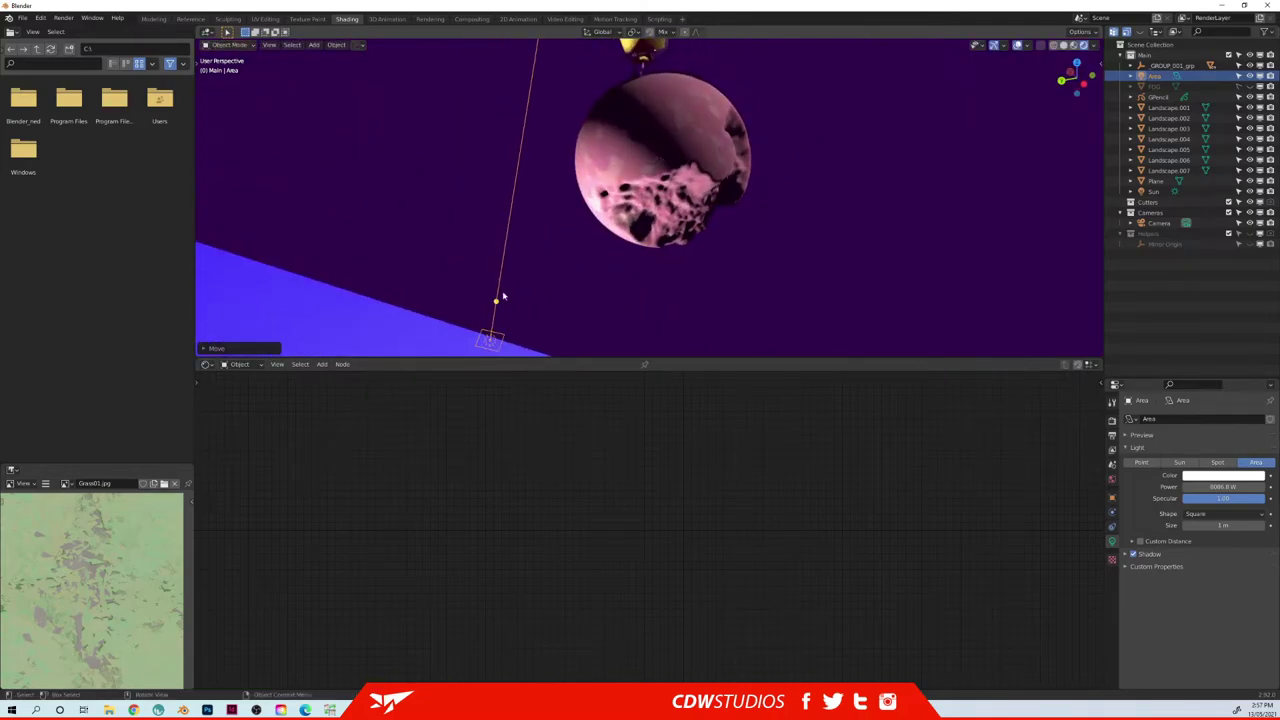
pyautogui.moveTo(532, 279); pyautogui.dragTo(601, 149)
pyautogui.moveTo(601, 149); pyautogui.dragTo(677, 209, button='middle')
pyautogui.scroll(-7, 677, 209)
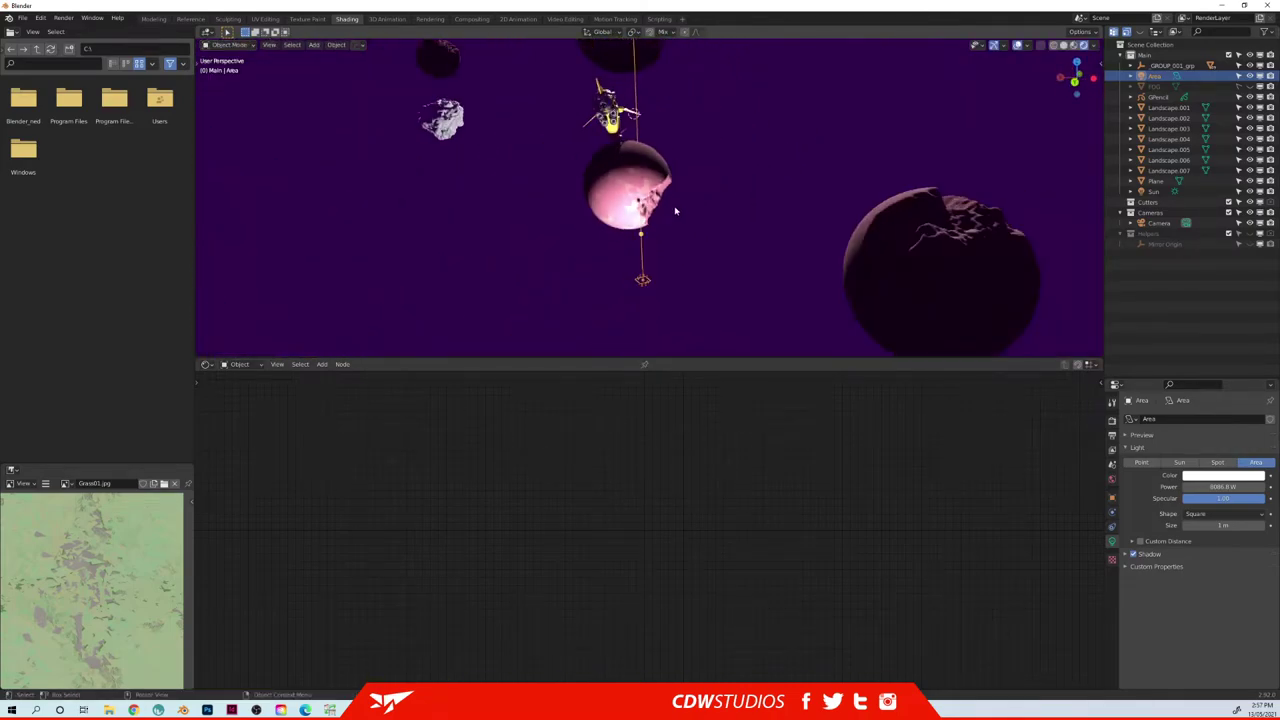
# - Color the area light saturated blue and reduce its power to a few hundred watts in the camera view
pyautogui.click(1222, 475)
pyautogui.click(1236, 334)
pyautogui.moveTo(1236, 334); pyautogui.dragTo(1232, 337)
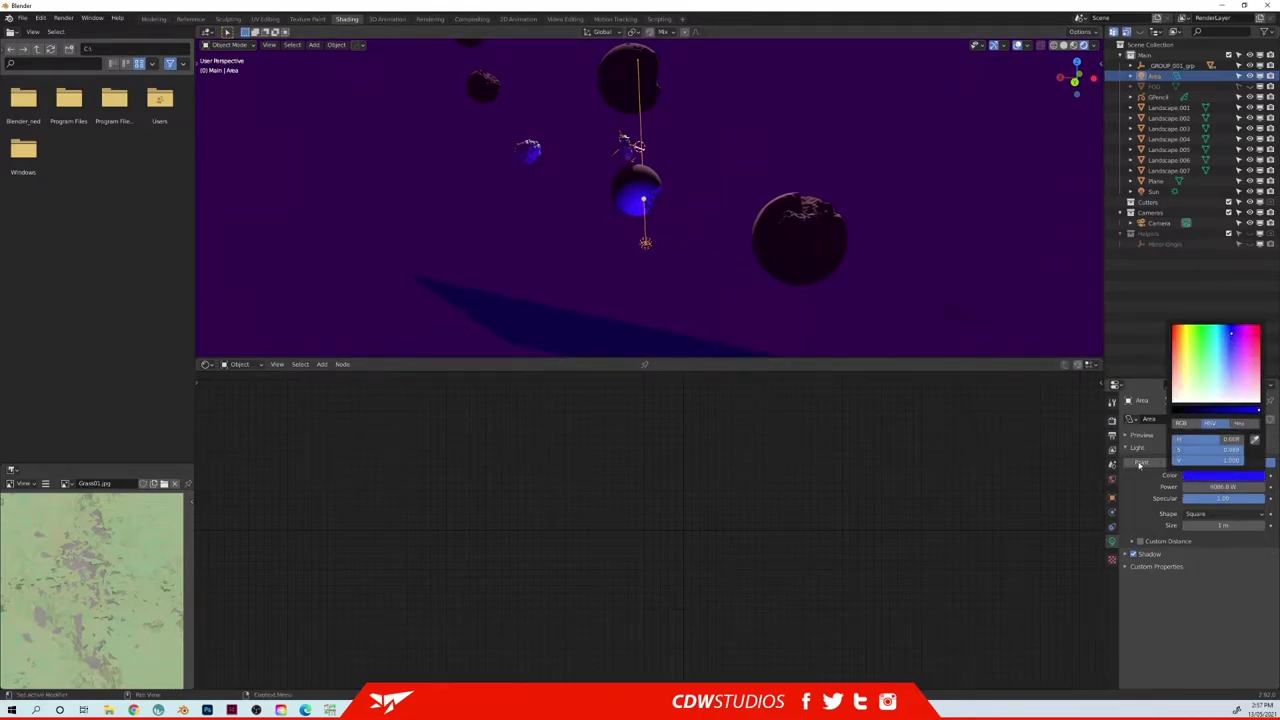
pyautogui.press('KP_0')
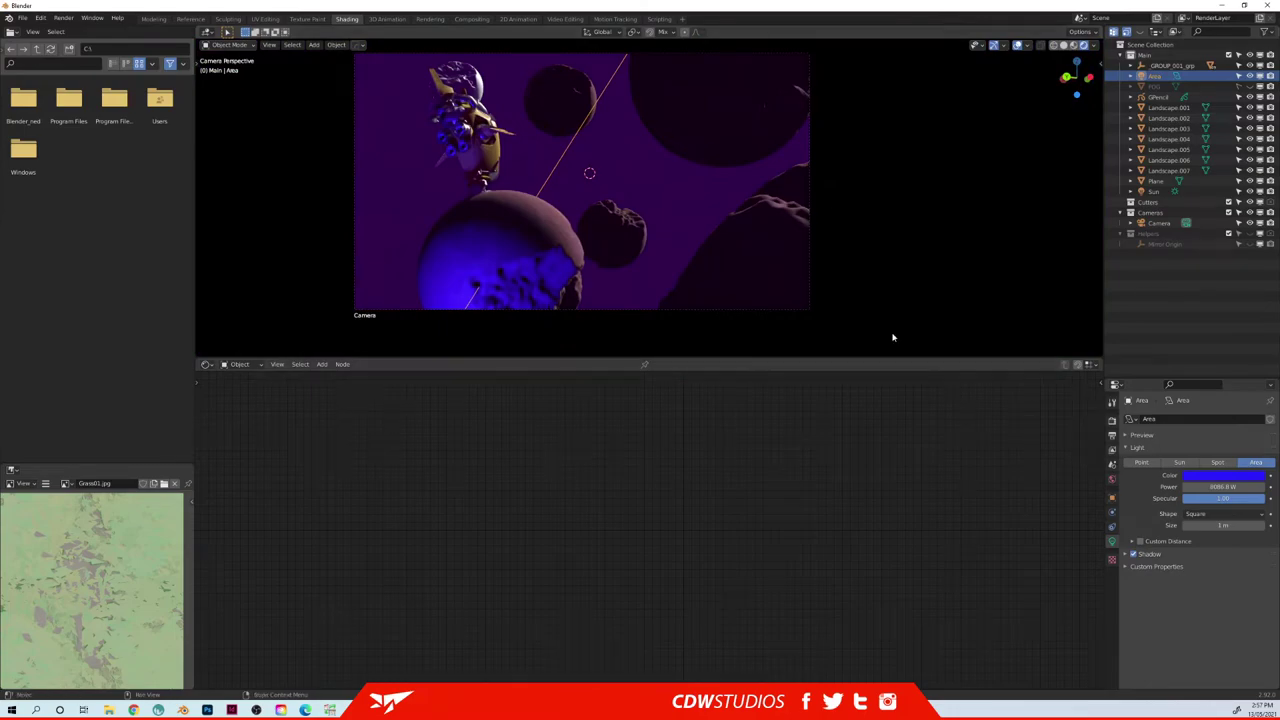
pyautogui.moveTo(1224, 487); pyautogui.dragTo(548, 457)
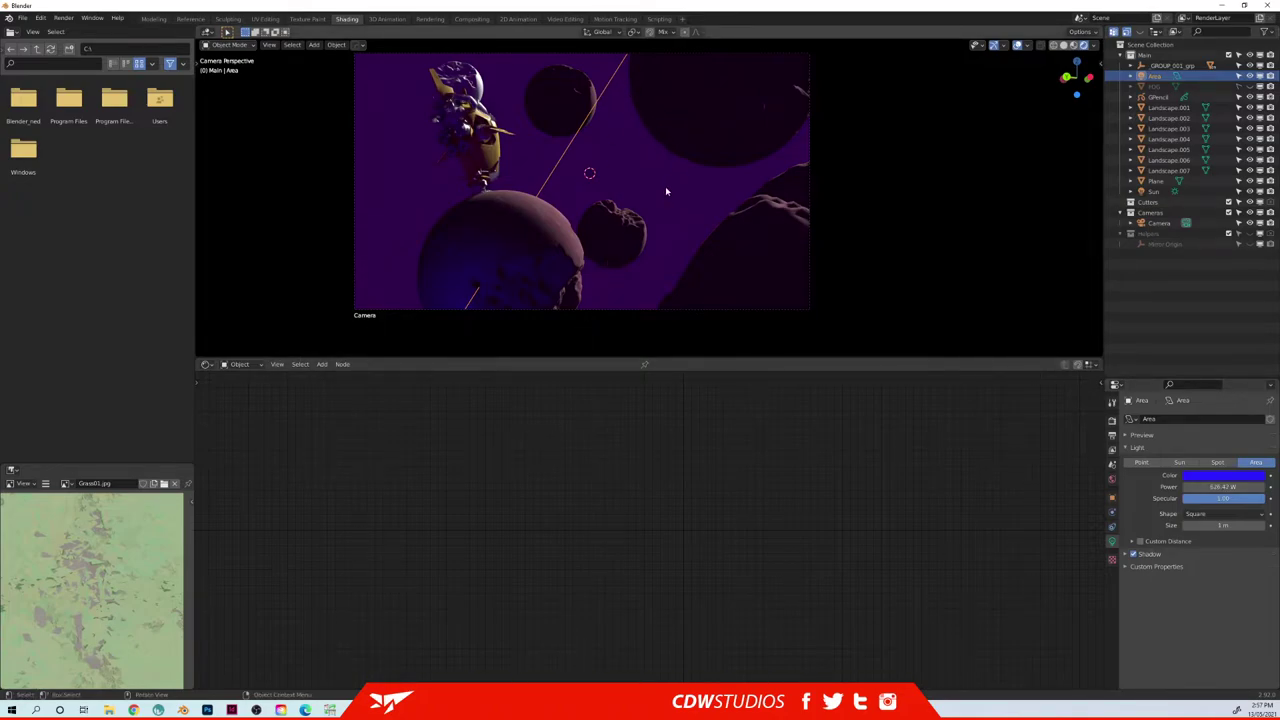
# - Lower the world background strength to 0.1
pyautogui.click(1112, 481)
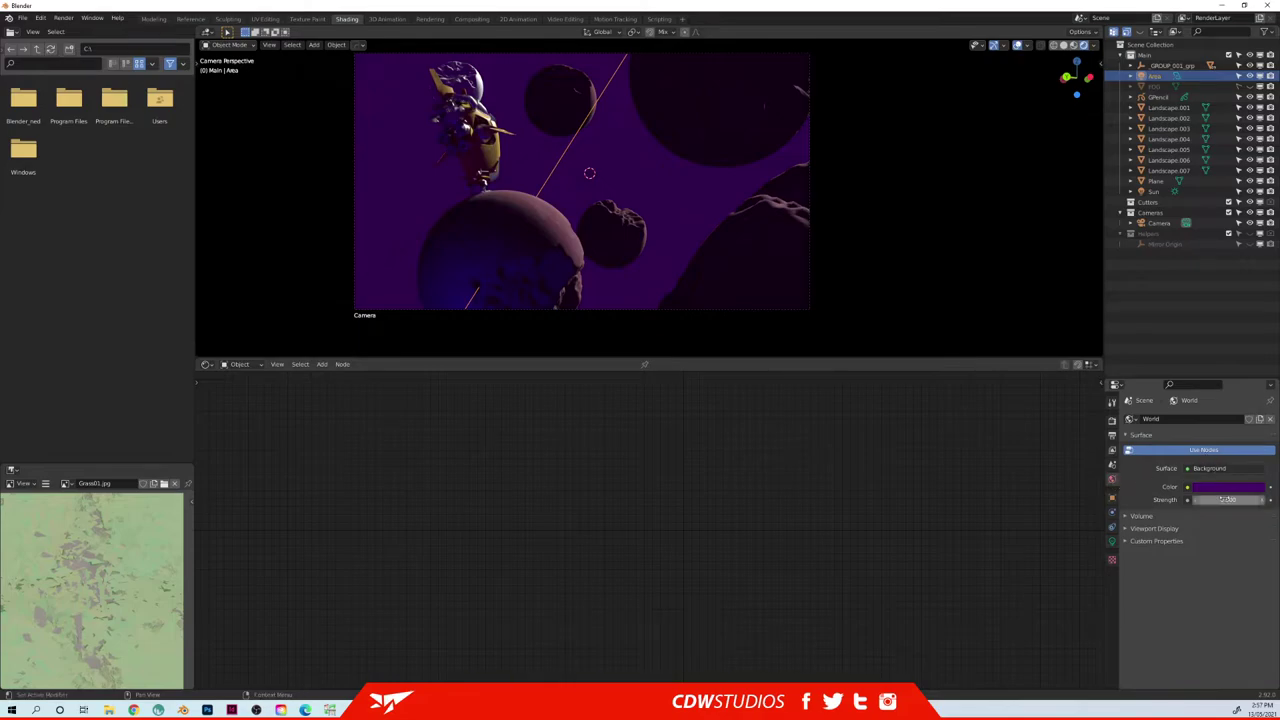
pyautogui.write('0')
pyautogui.press('Return')
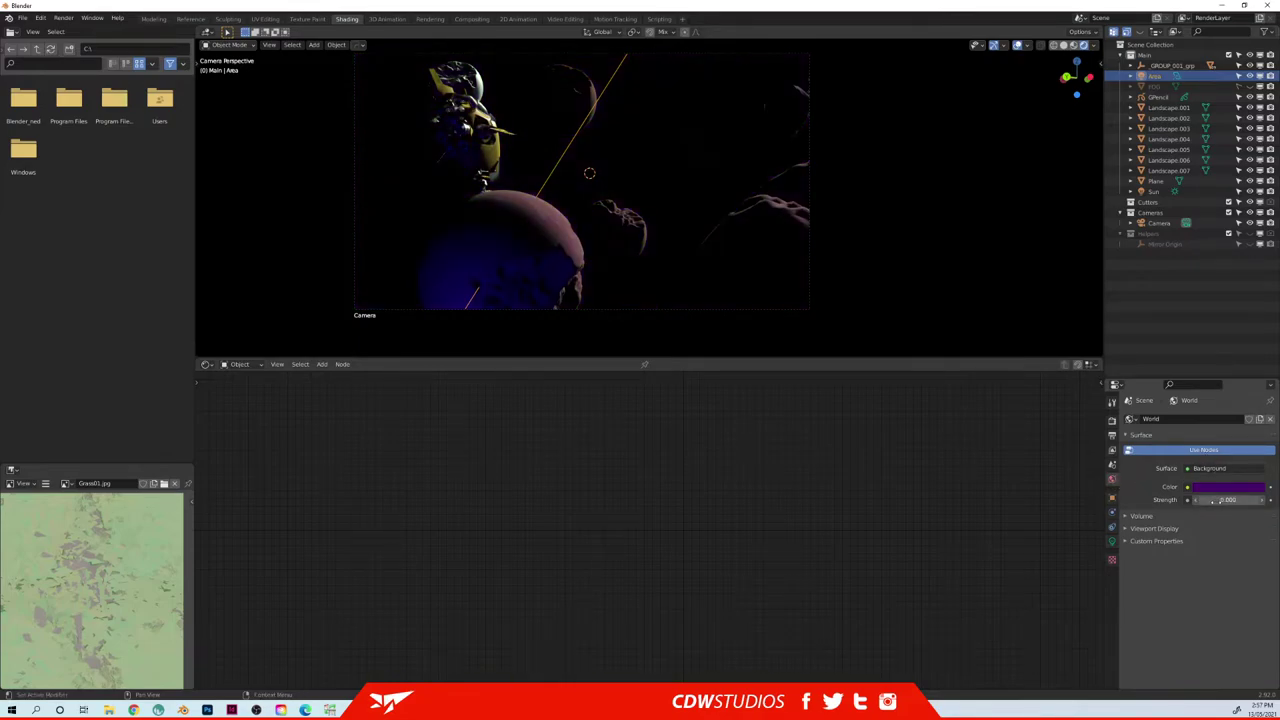
pyautogui.moveTo(1212, 501); pyautogui.dragTo(1220, 500)
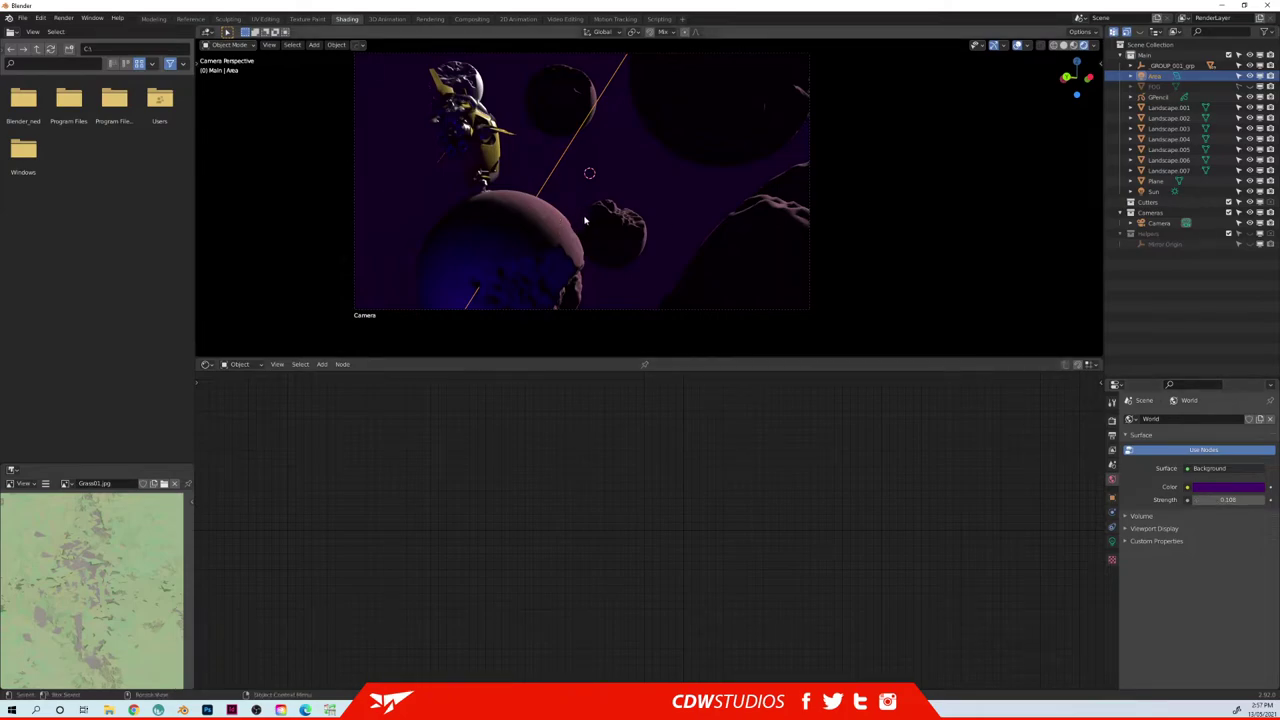
# - Switch the render engine to Cycles for the camera view
pyautogui.click(1112, 421)
pyautogui.click(1205, 419)
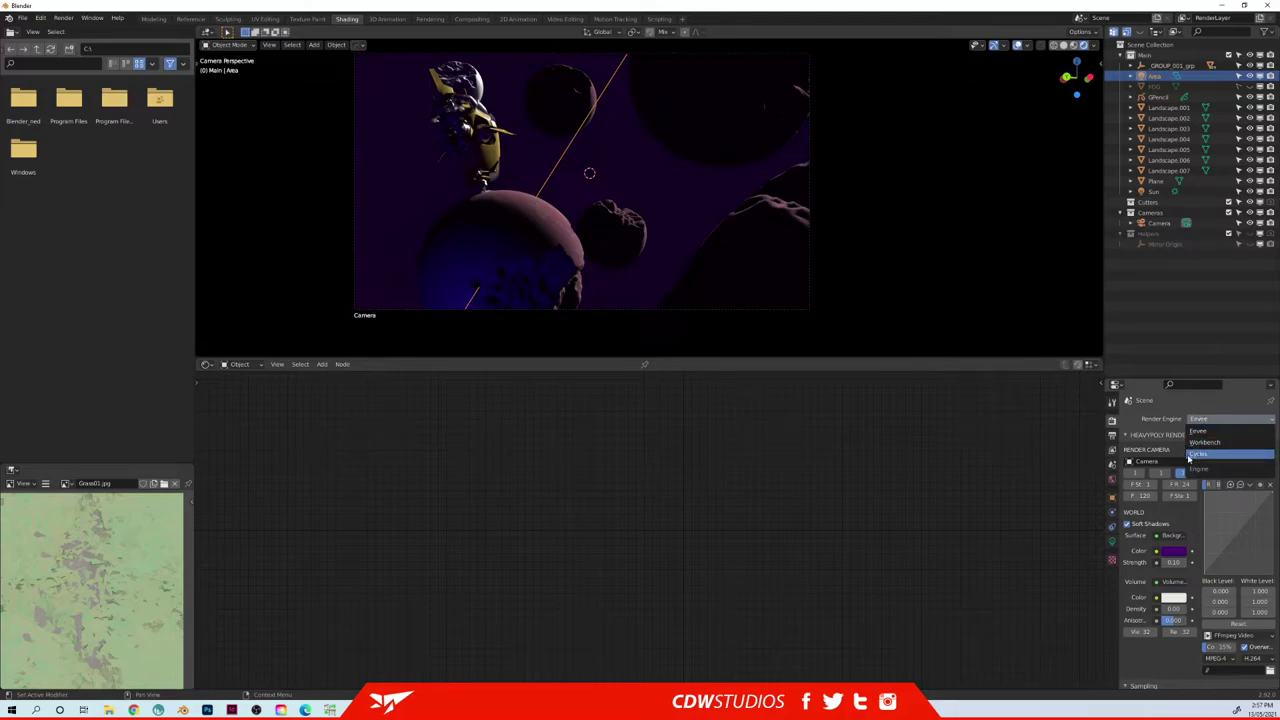
pyautogui.click(1200, 455)
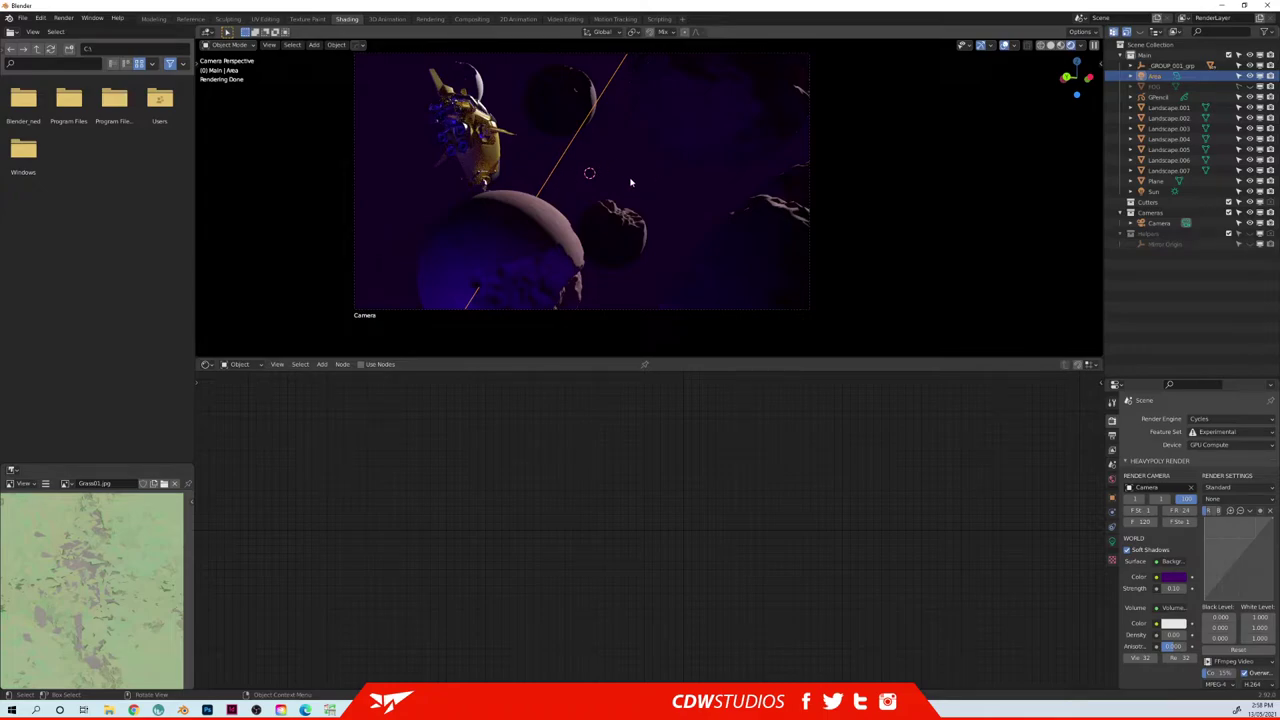
# - Move the Landscape.006 planetoid horizontally, with Z locked, so it sits smaller and fully inside the camera frame
pyautogui.click(555, 220)
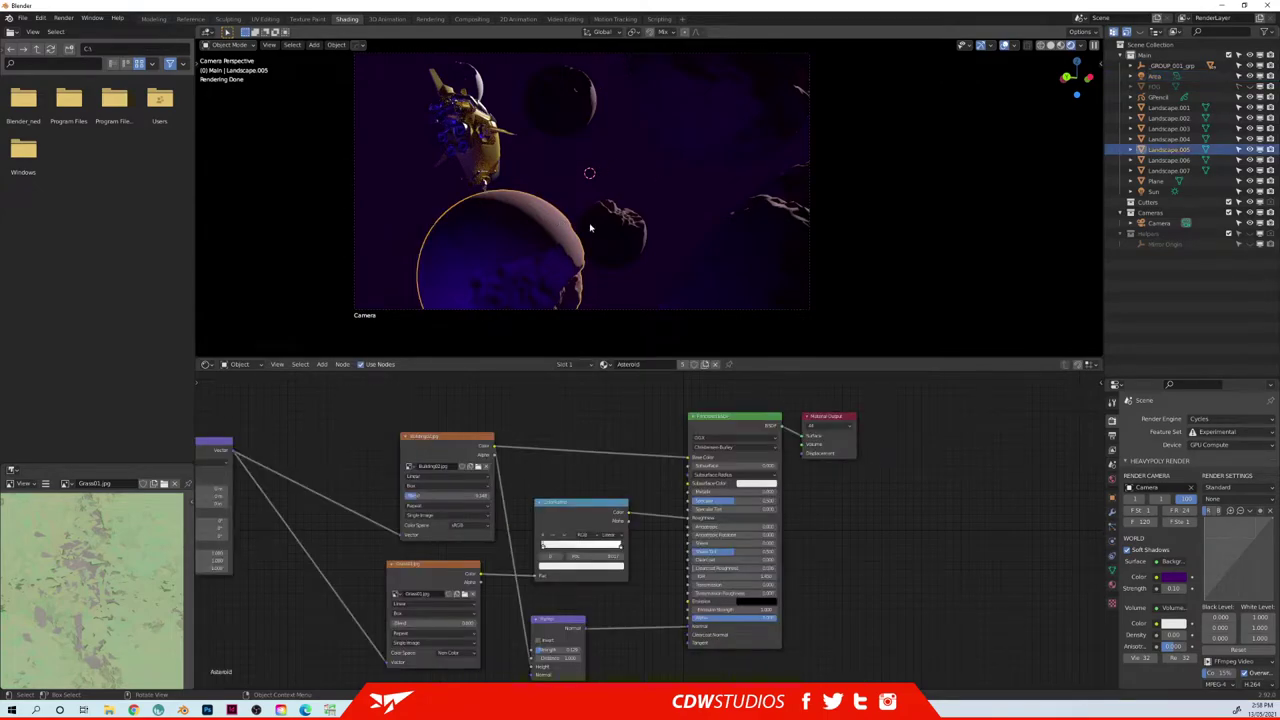
pyautogui.click(610, 229)
pyautogui.click(713, 99)
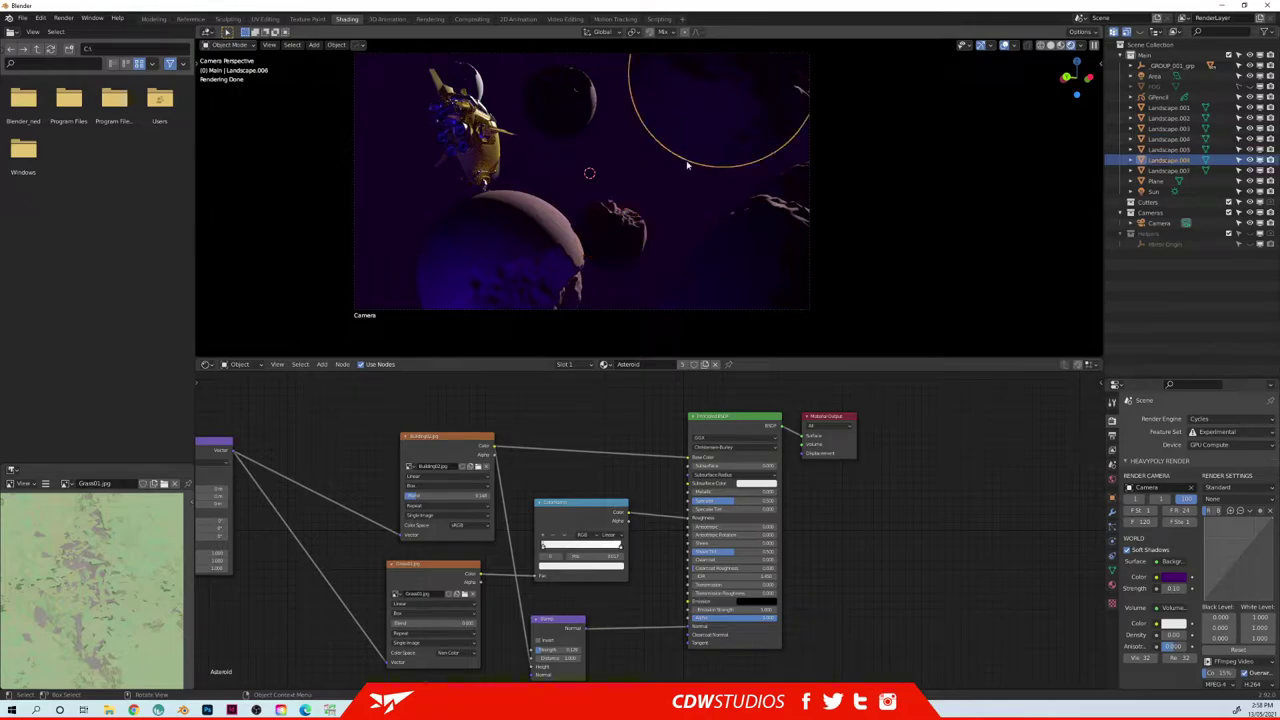
pyautogui.press('g')
pyautogui.press('z')
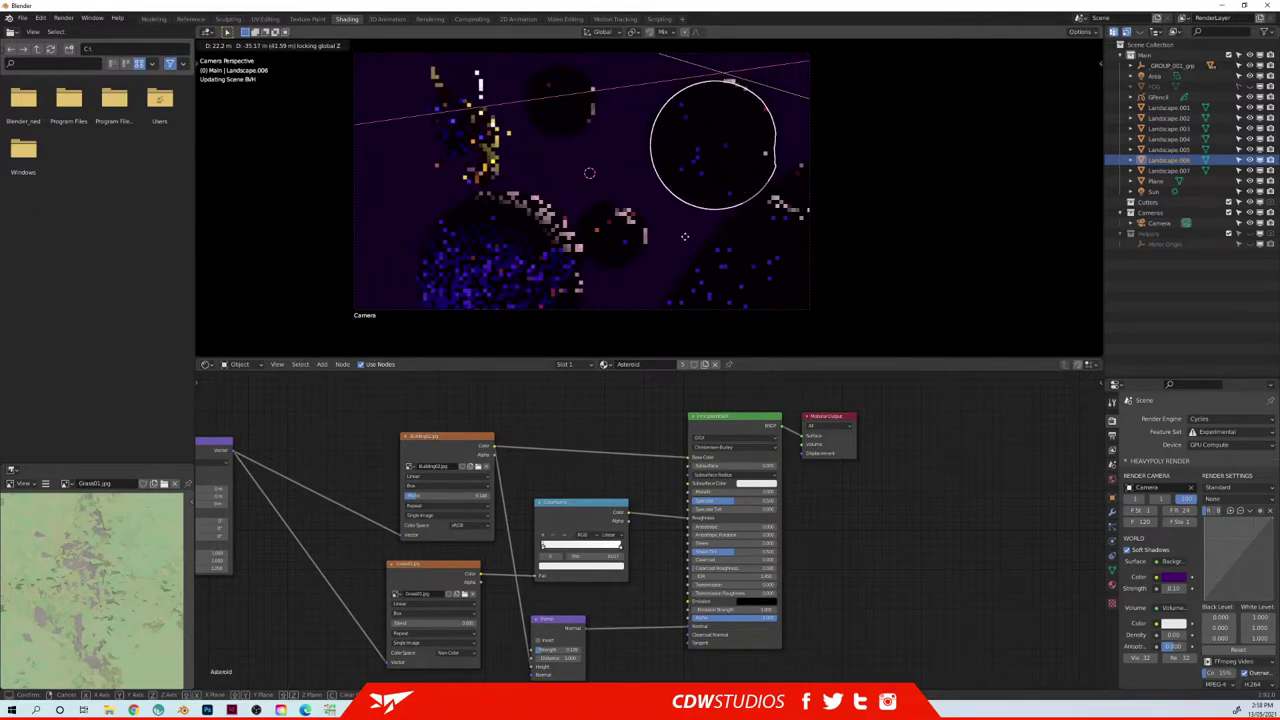
pyautogui.click(680, 164)
pyautogui.click(680, 165)
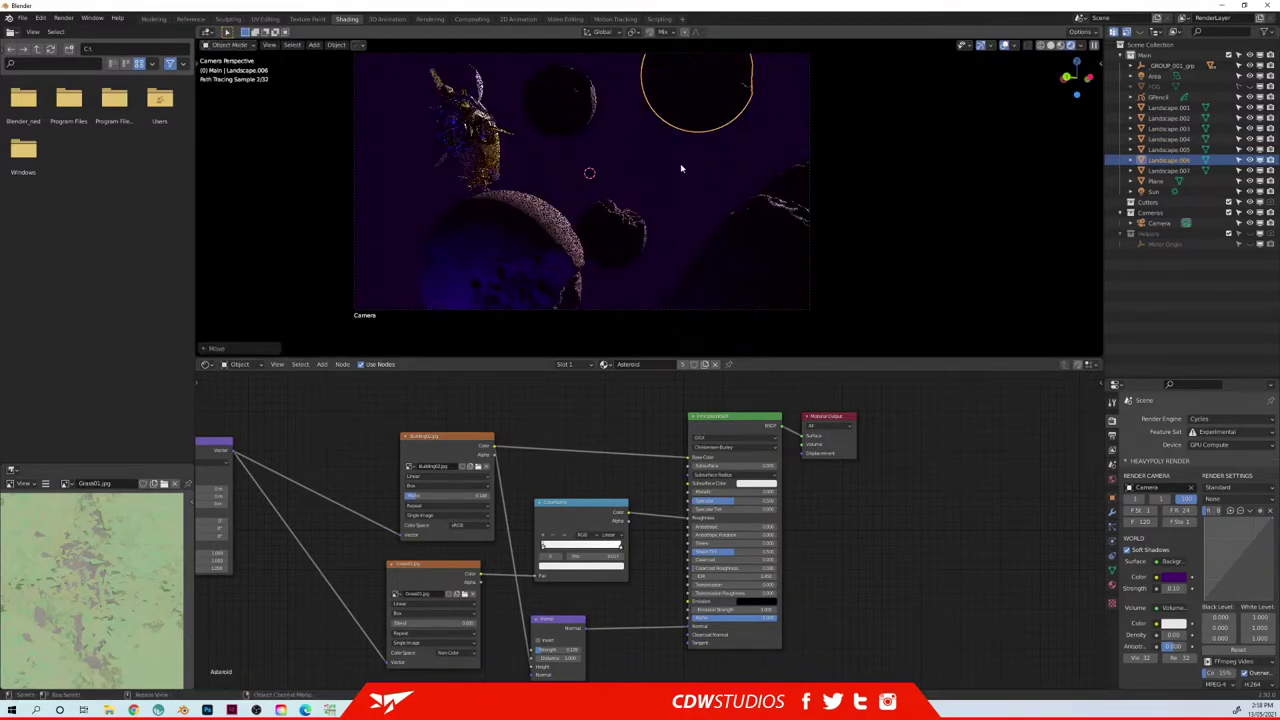
pyautogui.press('g')
pyautogui.hotkey('shift', 'z')
pyautogui.click(687, 205)
# - Duplicate the Landscape.001 planetoid, place the copy behind the yellow model, and scale it up to more than 2.5 times its size
pyautogui.click(558, 107)
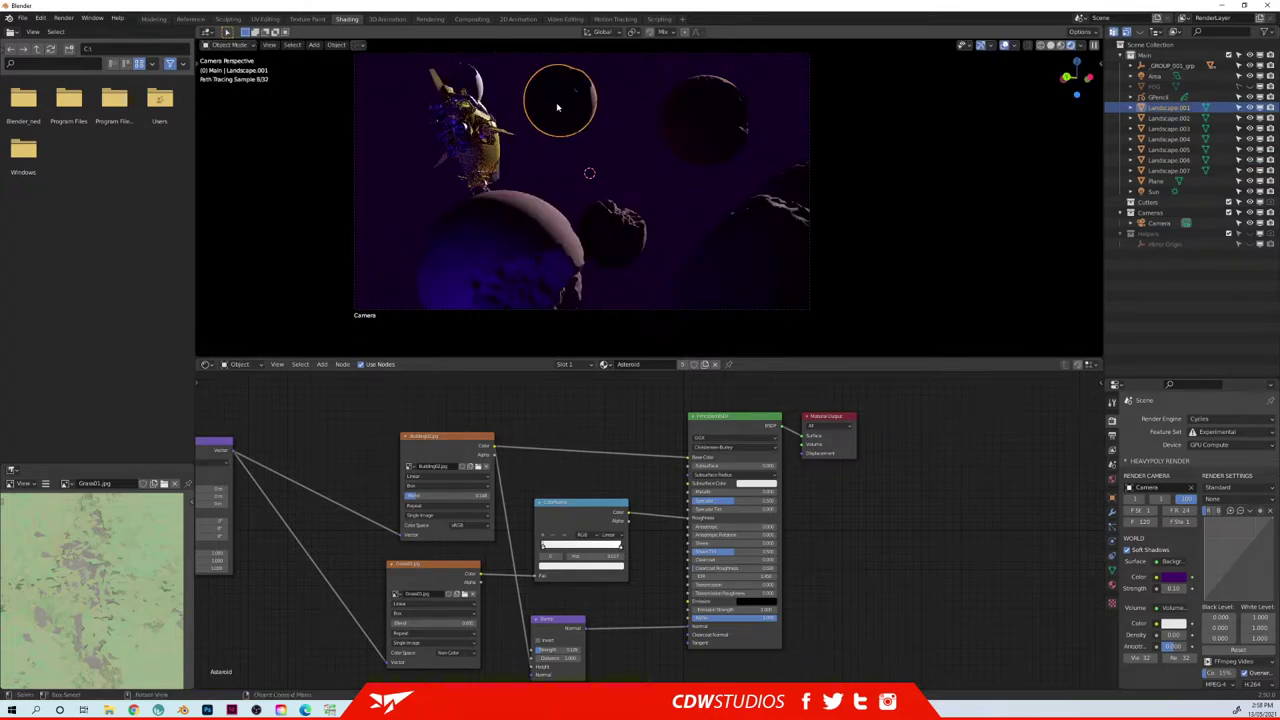
pyautogui.hotkey('shift', 'd')
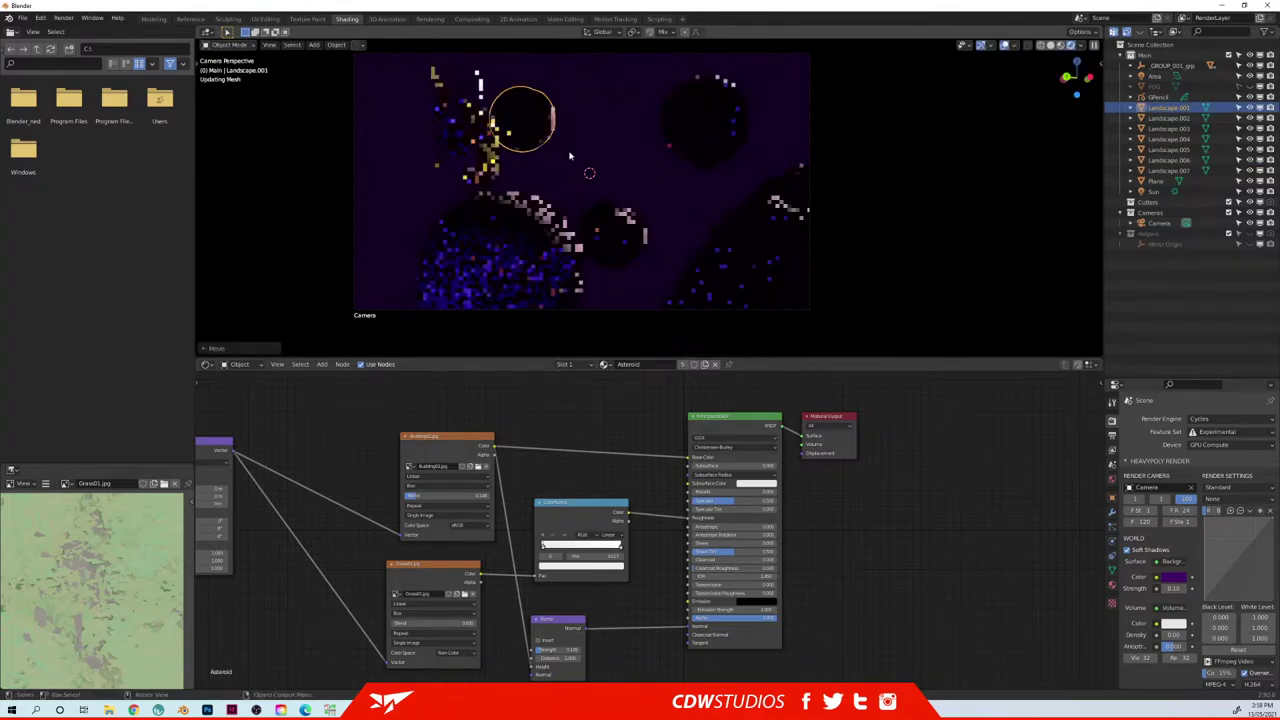
pyautogui.click(476, 210)
pyautogui.press('s')
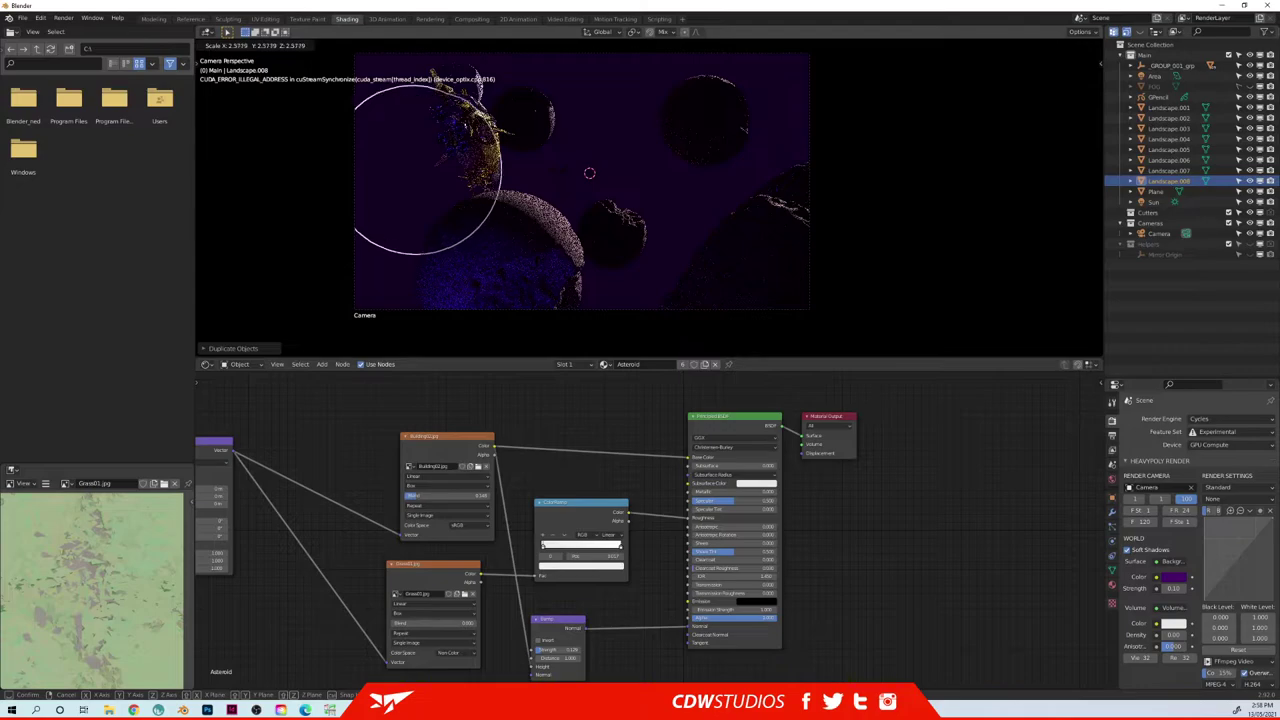
pyautogui.click(612, 175)
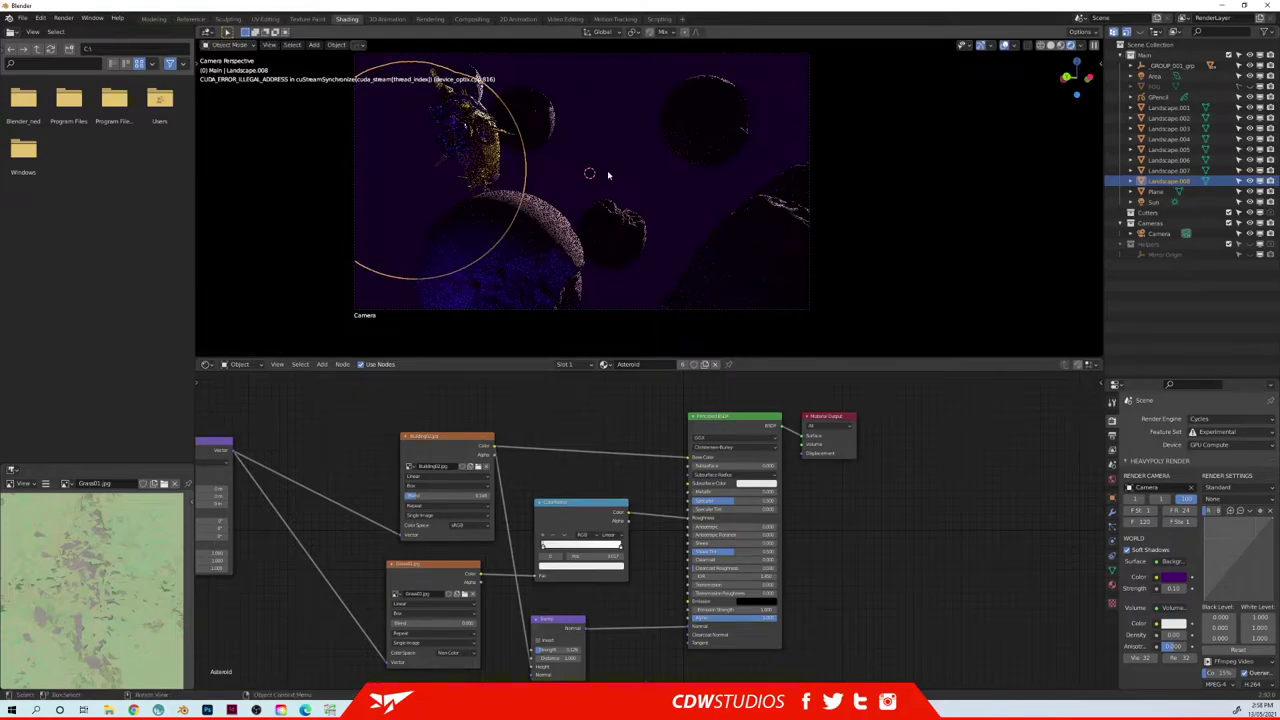
# - Switch the viewport to material preview and rescale the duplicated planetoid from outside the camera view
pyautogui.press('z')
pyautogui.click(588, 116)
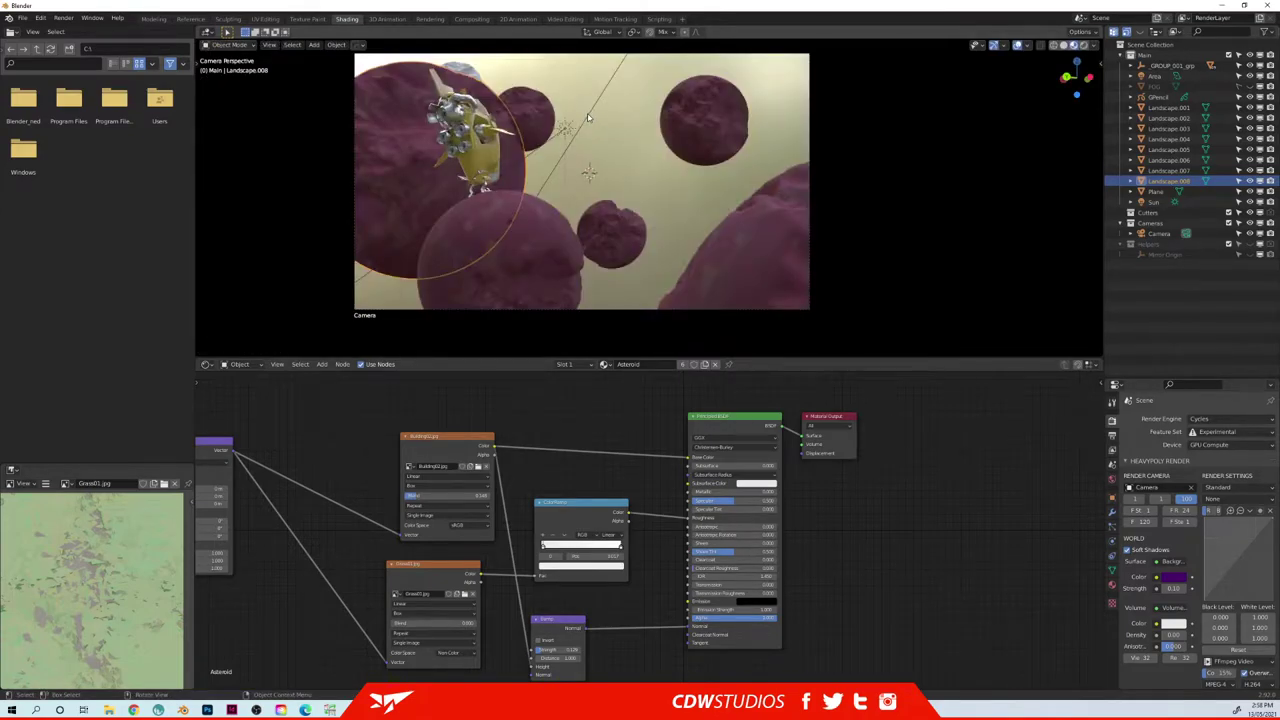
pyautogui.moveTo(588, 118)
pyautogui.mouseDown(button='middle')
pyautogui.moveTo(576, 158)
pyautogui.moveTo(540, 186)
pyautogui.moveTo(571, 180)
pyautogui.mouseUp(button='middle')
pyautogui.scroll(-3, 540, 186)
pyautogui.press('s')
pyautogui.click(535, 188)
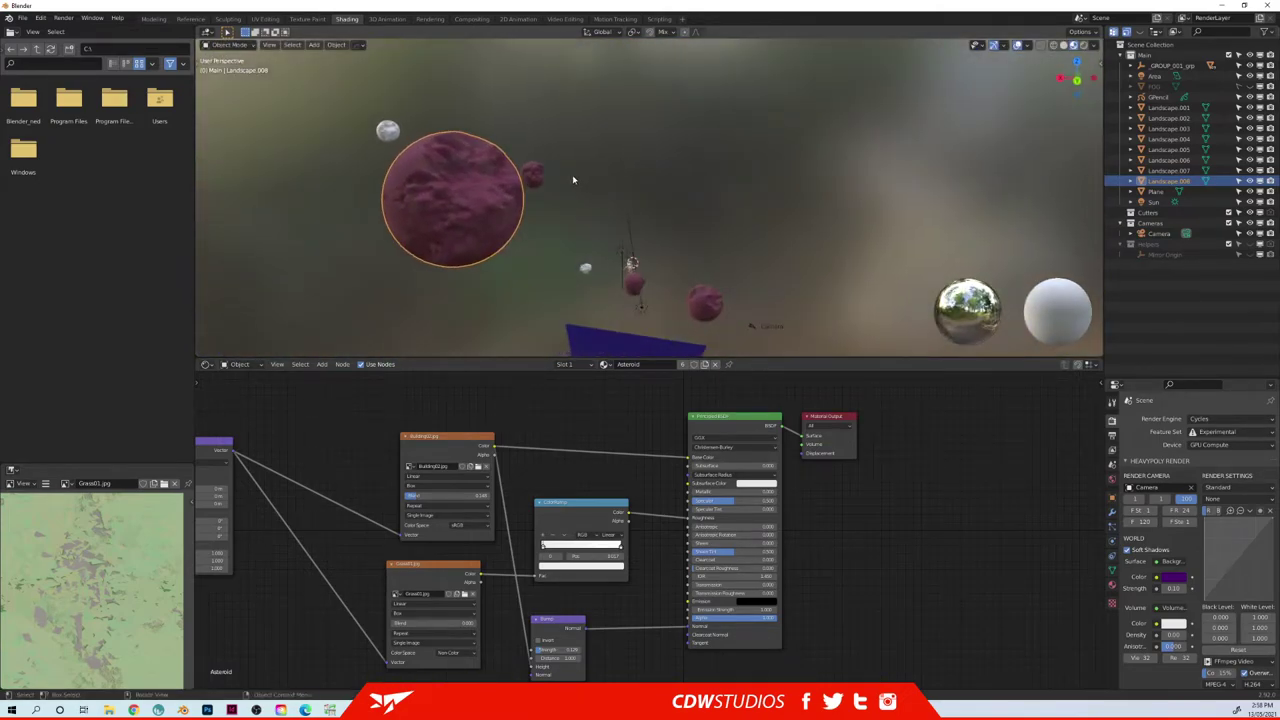
# - Reposition the duplicated Landscape.008 planetoid from outside the camera view and switch the render engine to Eevee
pyautogui.press('g')
pyautogui.click(468, 186)
pyautogui.moveTo(468, 186); pyautogui.dragTo(549, 187, button='middle')
pyautogui.click(1230, 418)
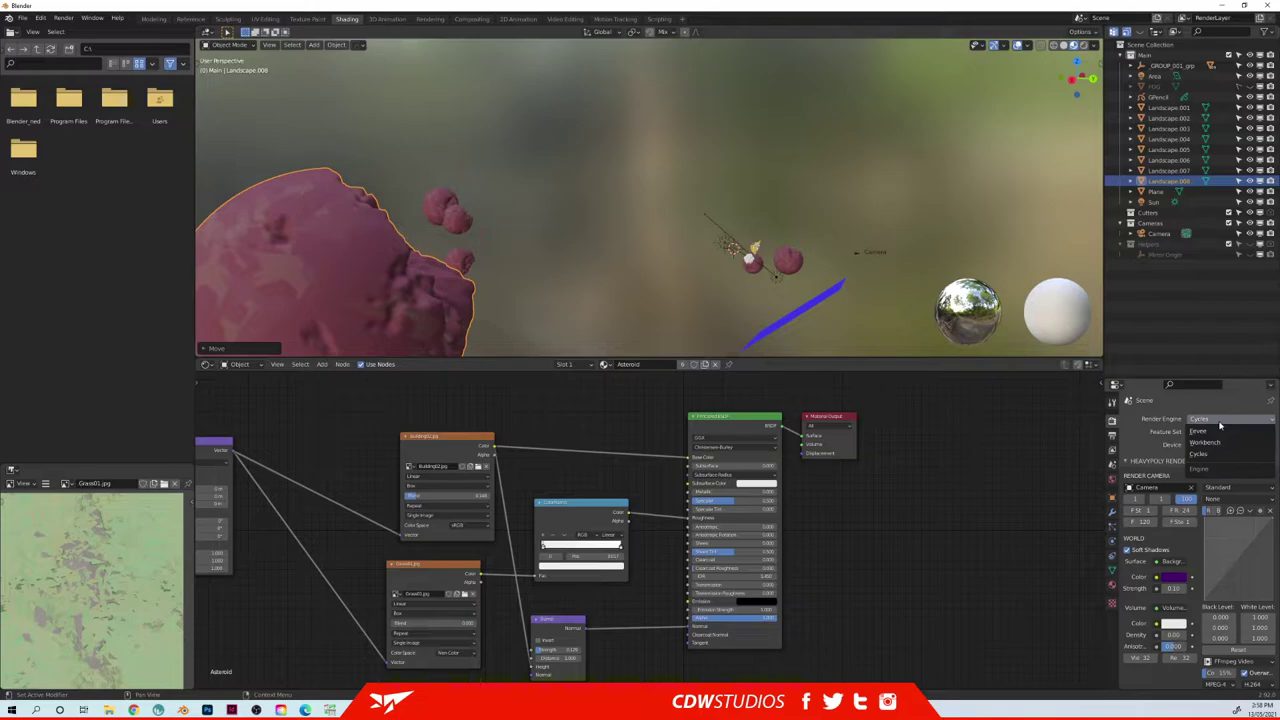
pyautogui.click(1226, 434)
pyautogui.moveTo(660, 290); pyautogui.dragTo(545, 282, button='middle')
pyautogui.press('KP_0')
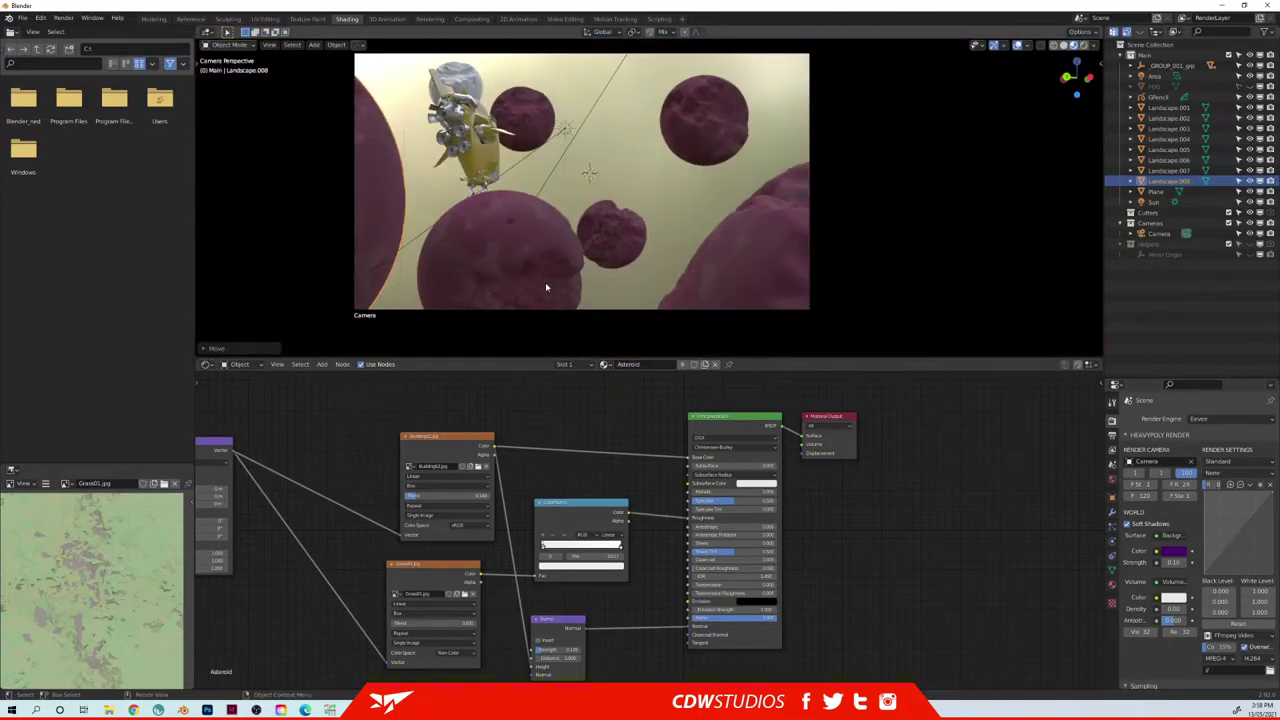
# - Move Landscape.008 in the camera view, first with Z locked, then along Z and freely, placing it behind the yellow model near the frame's upper edge
pyautogui.press('g')
pyautogui.hotkey('shift', 'z')
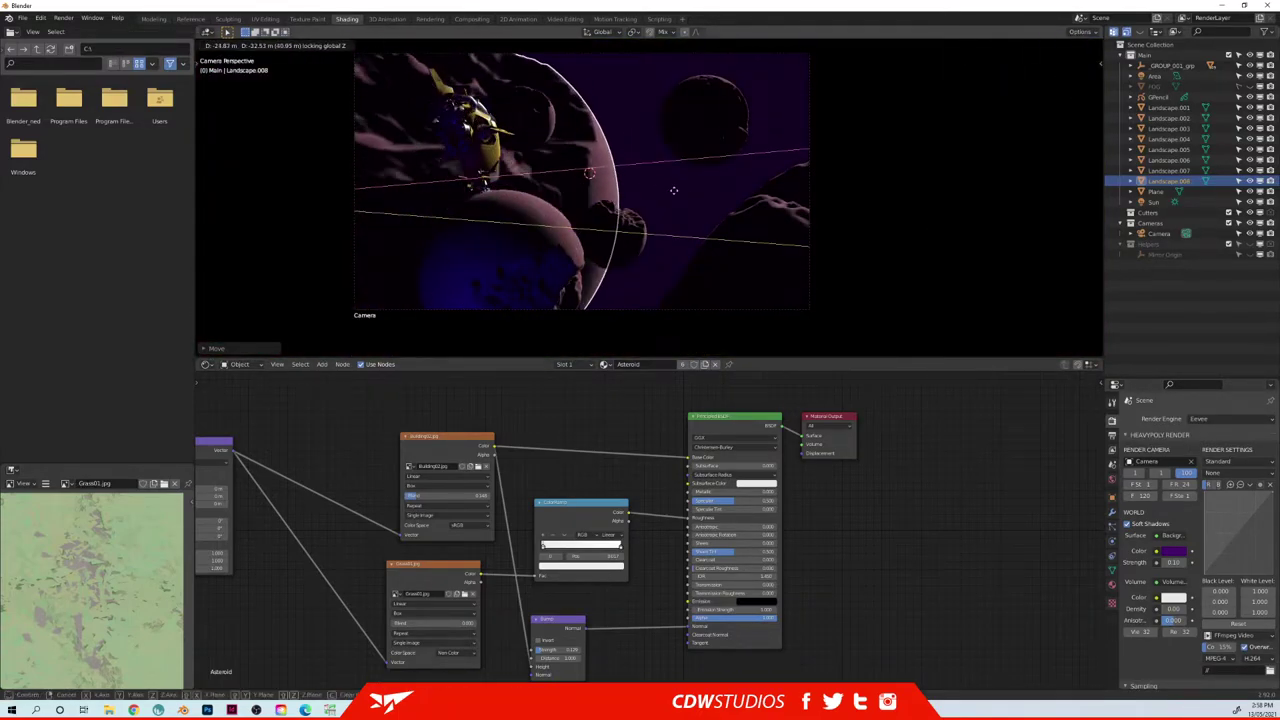
pyautogui.click(663, 213)
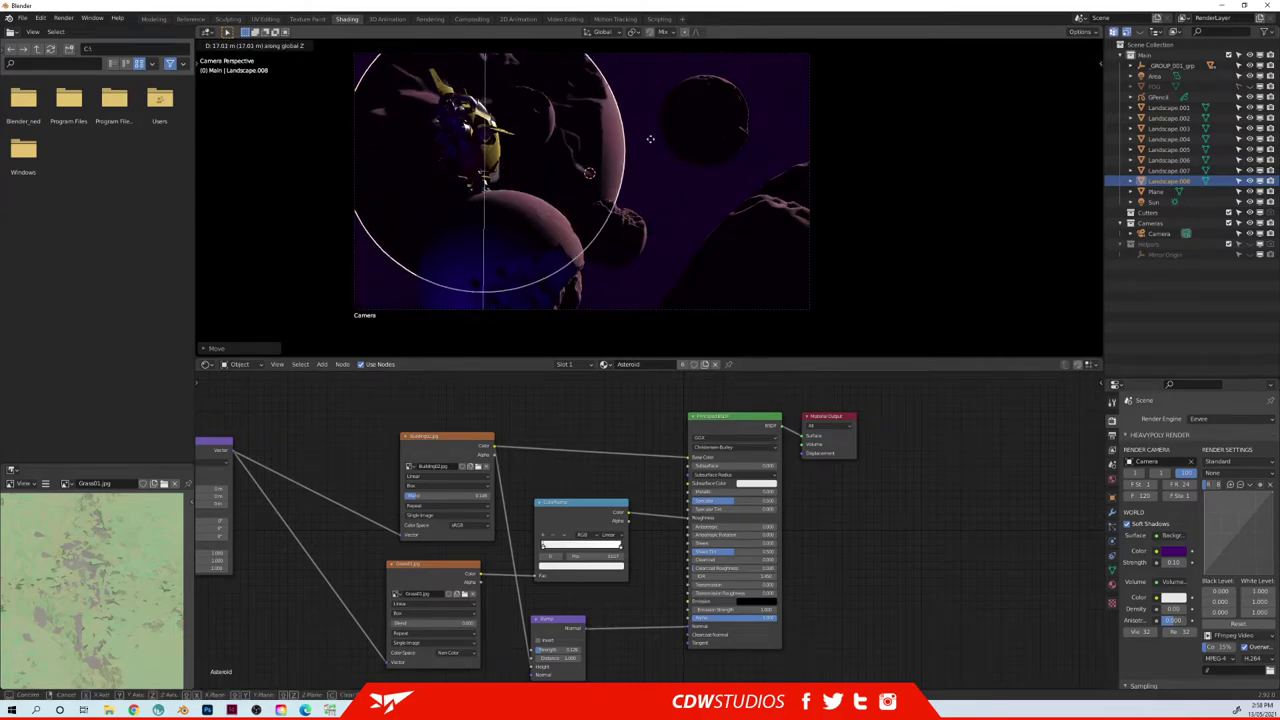
pyautogui.press('g')
pyautogui.press('z')
pyautogui.click(593, 204)
pyautogui.press('g')
pyautogui.press('z')
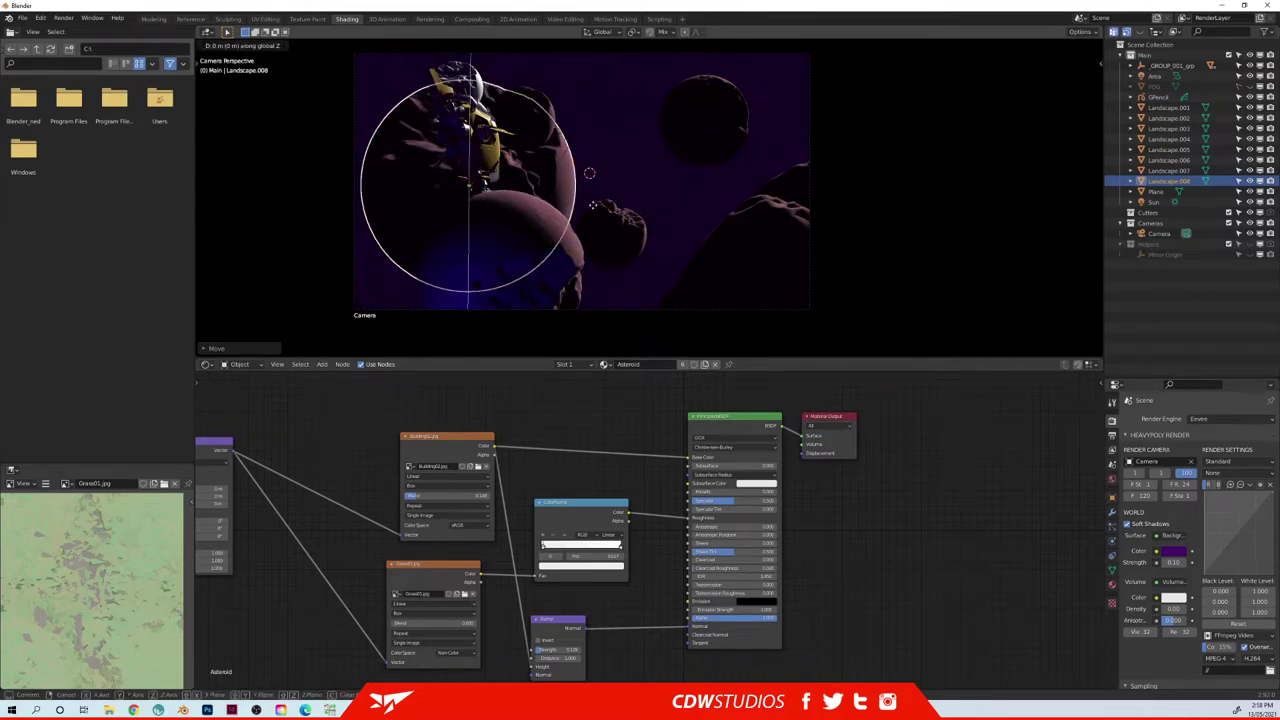
pyautogui.click(563, 154)
pyautogui.press('g')
pyautogui.click(604, 146)
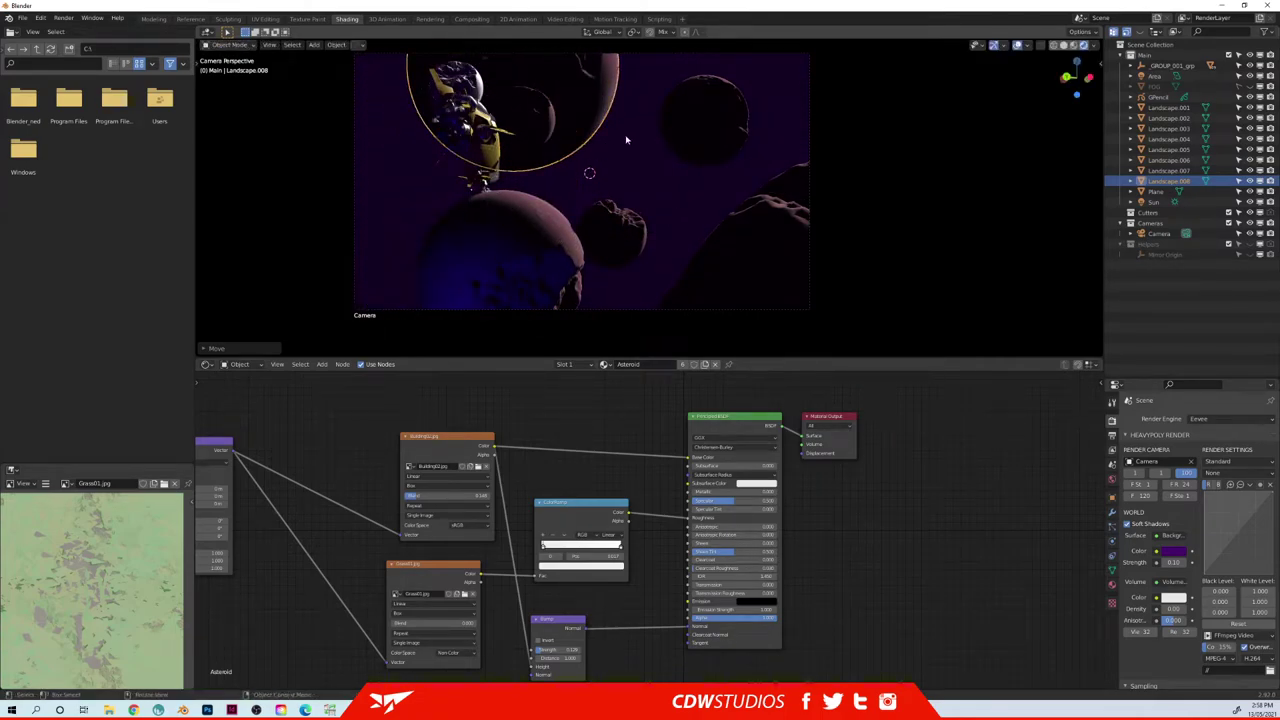
# - Rotate Landscape.008 and shift it towards the upper-left corner of the camera frame, behind the model
pyautogui.press('r')
pyautogui.click(643, 146)
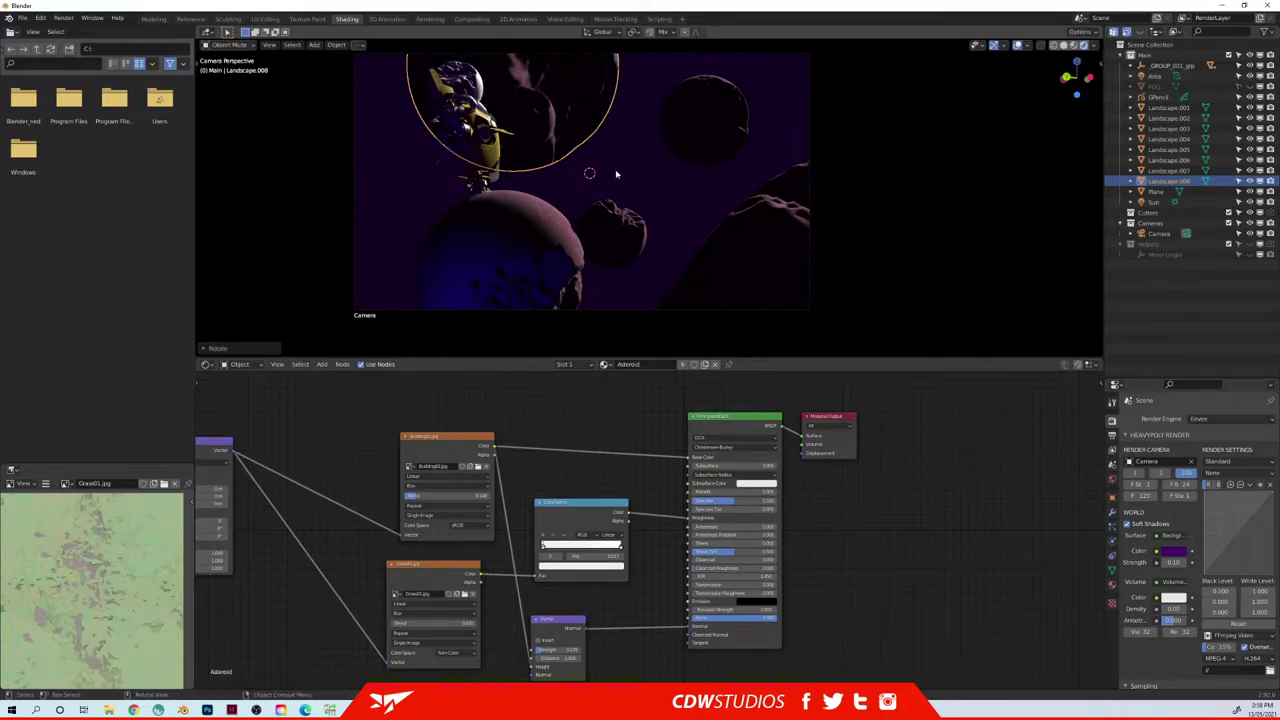
pyautogui.press('r')
pyautogui.press('z')
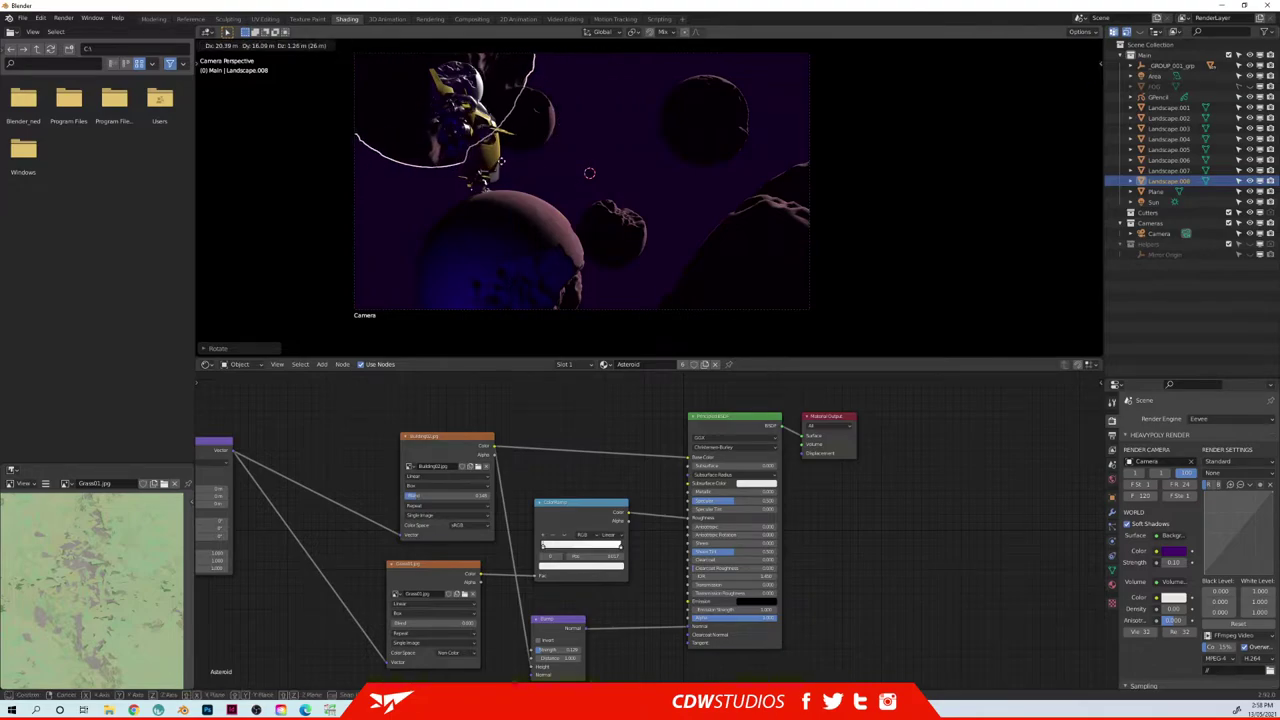
pyautogui.click(542, 181)
# - Make the FOG object visible again and hide the viewport overlays
pyautogui.click(1249, 87)
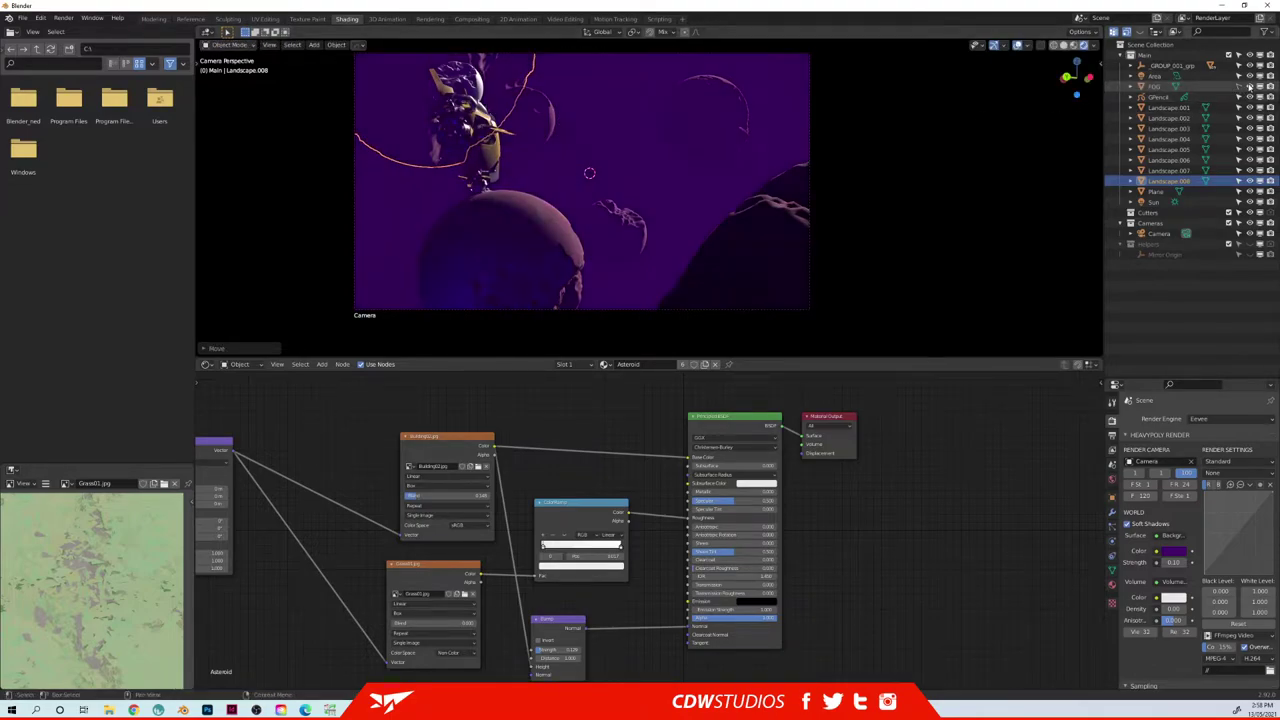
pyautogui.hotkey('shift', 'alt', 'z')
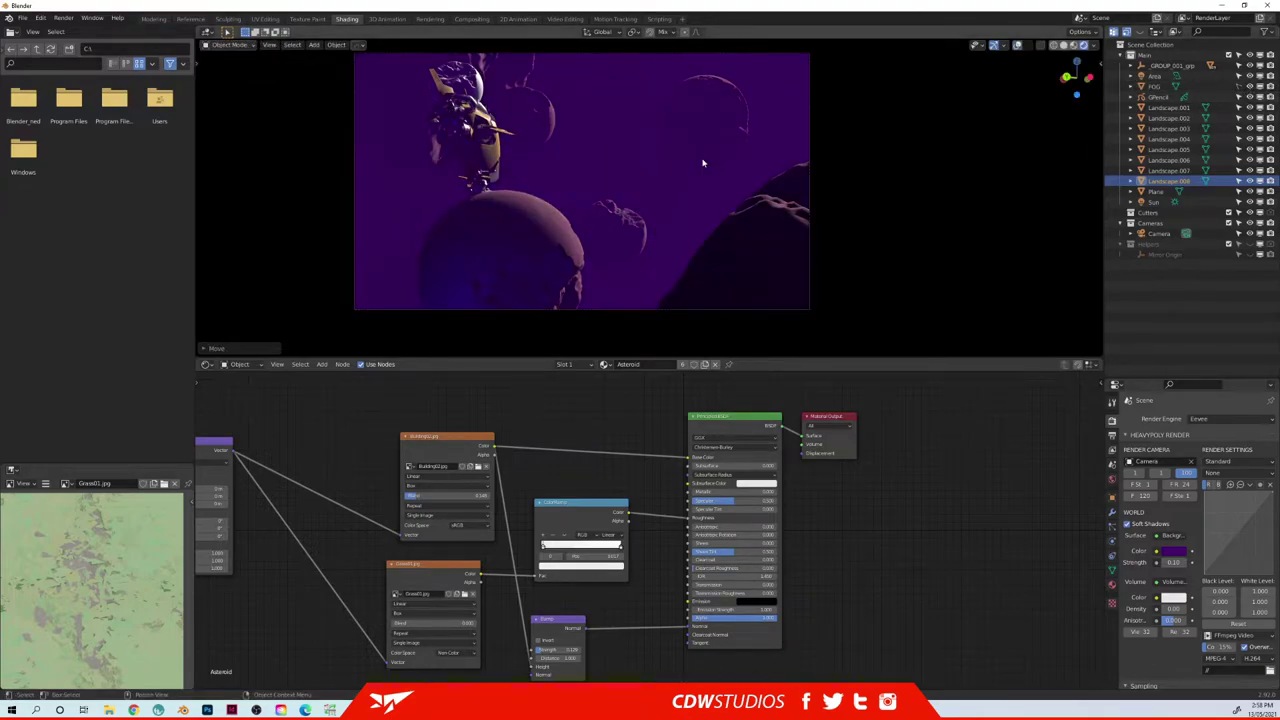
# - Change the base color of the model's yellow Diffuse.001 material to orange and adjust its roughness
pyautogui.click(492, 162)
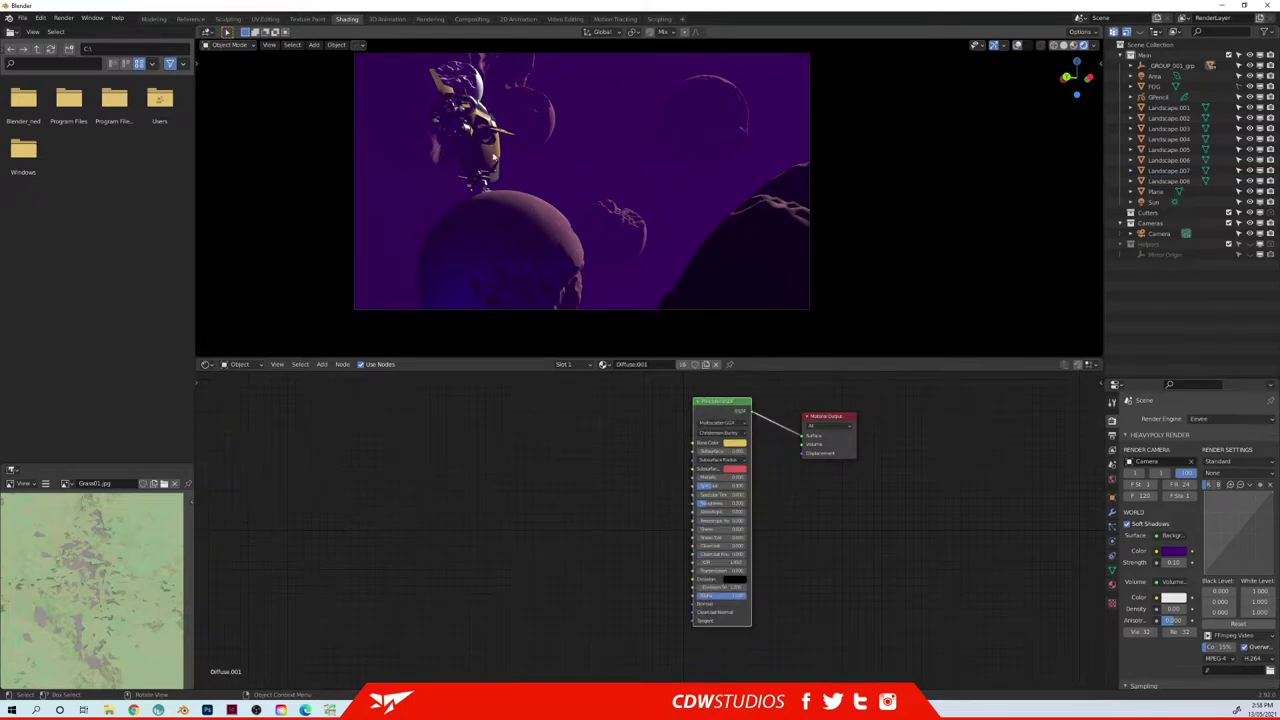
pyautogui.click(742, 443)
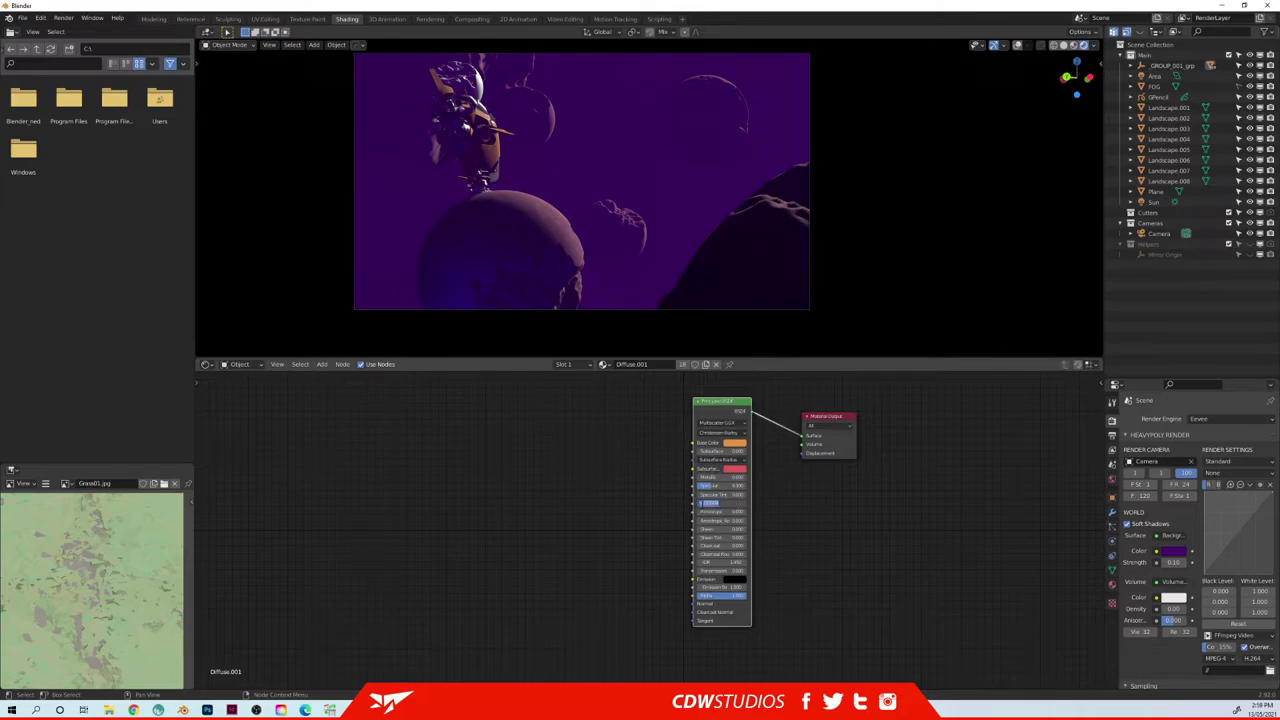
pyautogui.press('Escape')
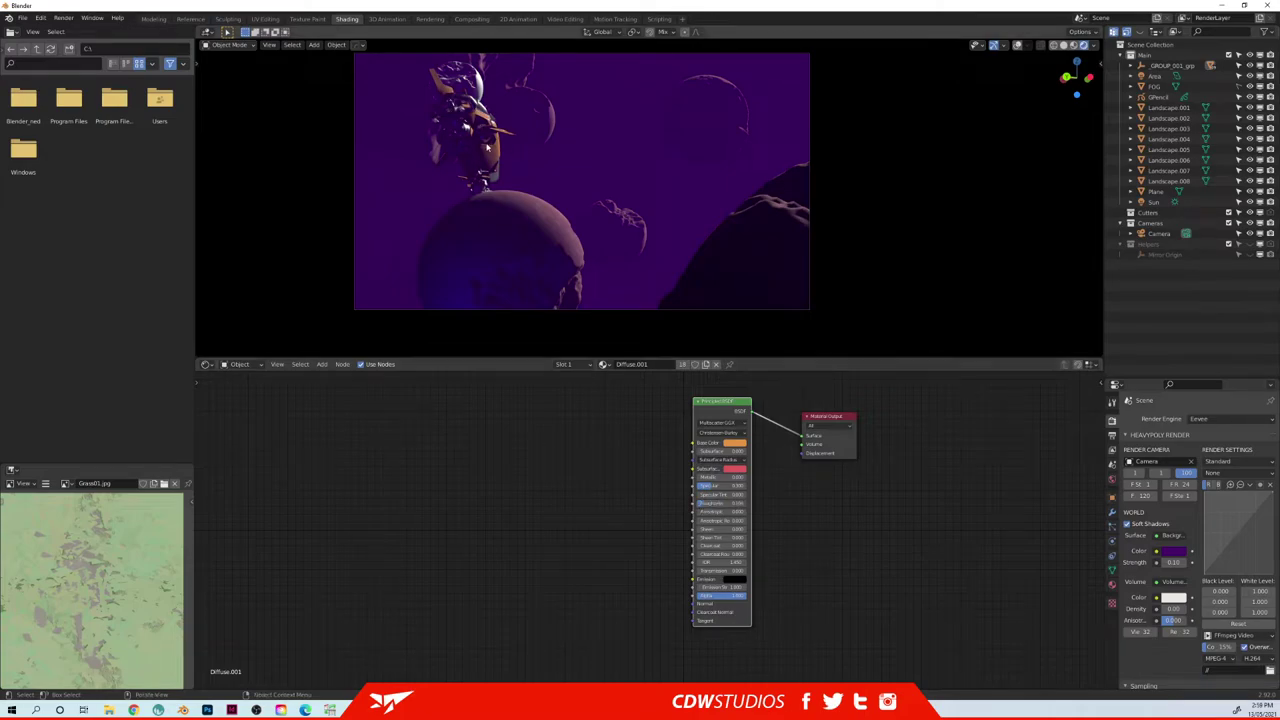
pyautogui.scroll(4, 429, 149)
pyautogui.keyDown('shift'); pyautogui.moveTo(445, 154); pyautogui.dragTo(609, 286, button='middle'); pyautogui.keyUp('shift')
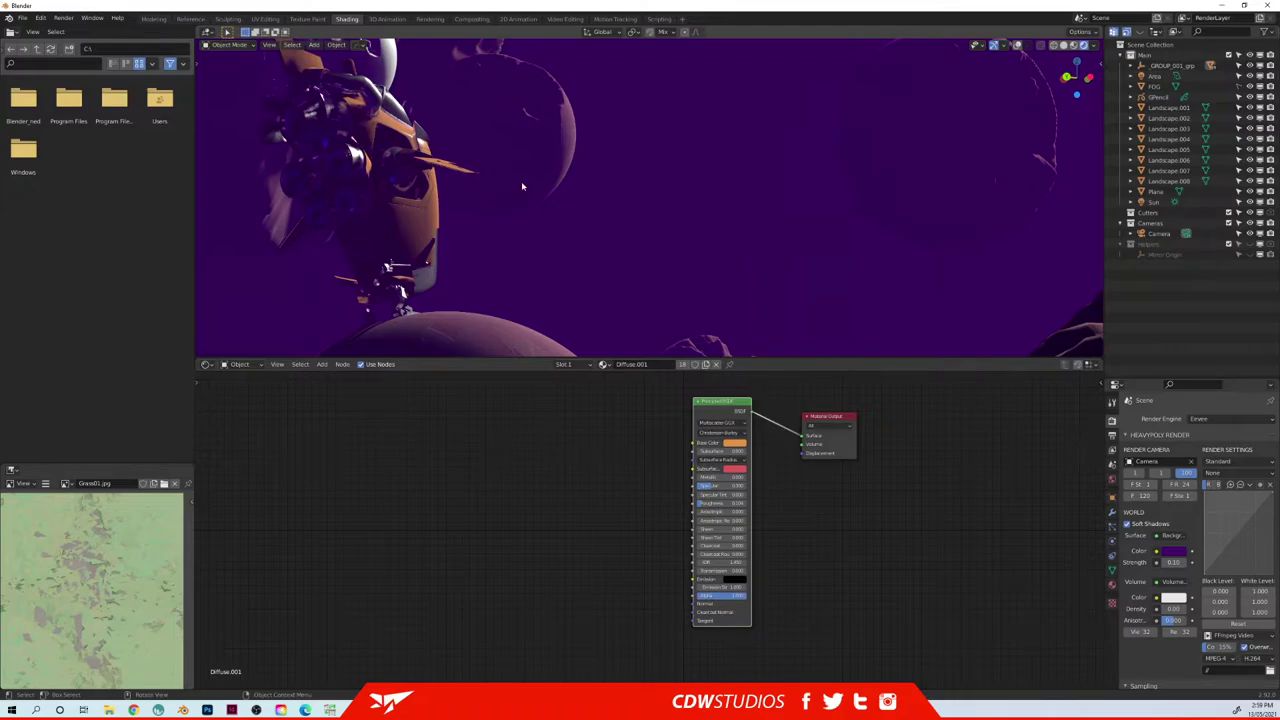
pyautogui.press('KP_0')
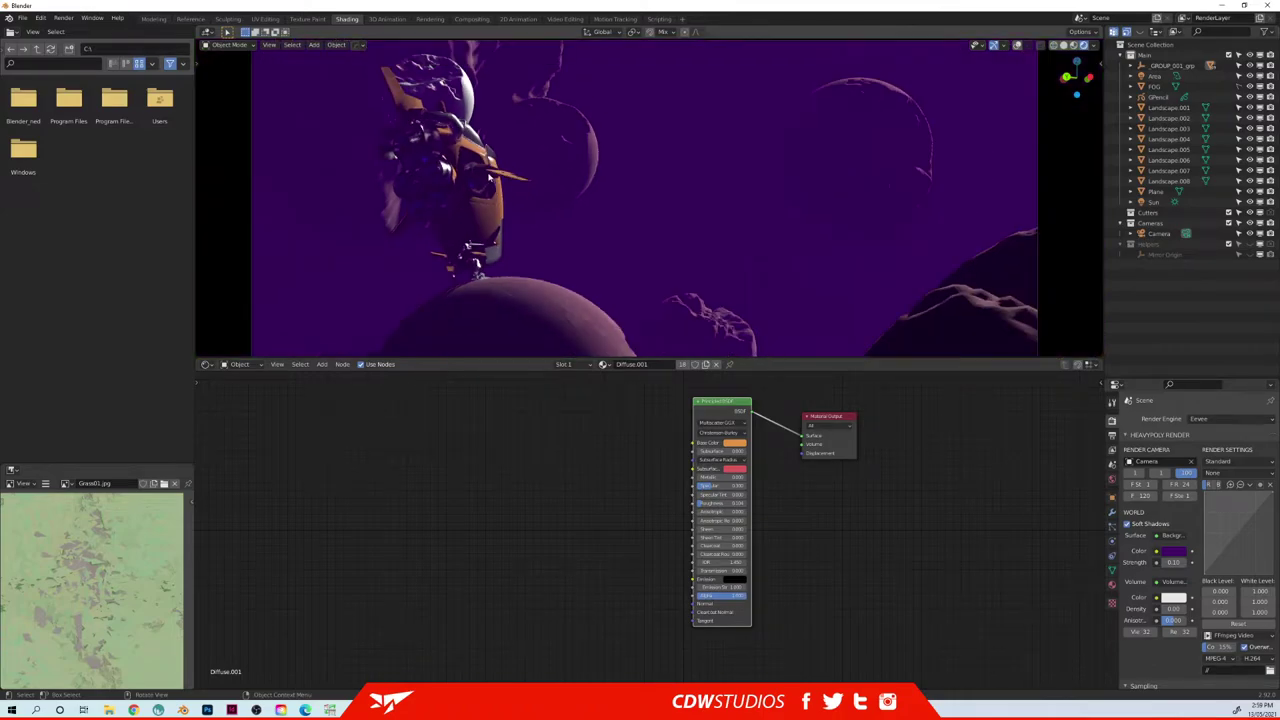
# - Rotate the whole GROUP_001_grp model about 8° around its local Z axis
pyautogui.click(549, 144)
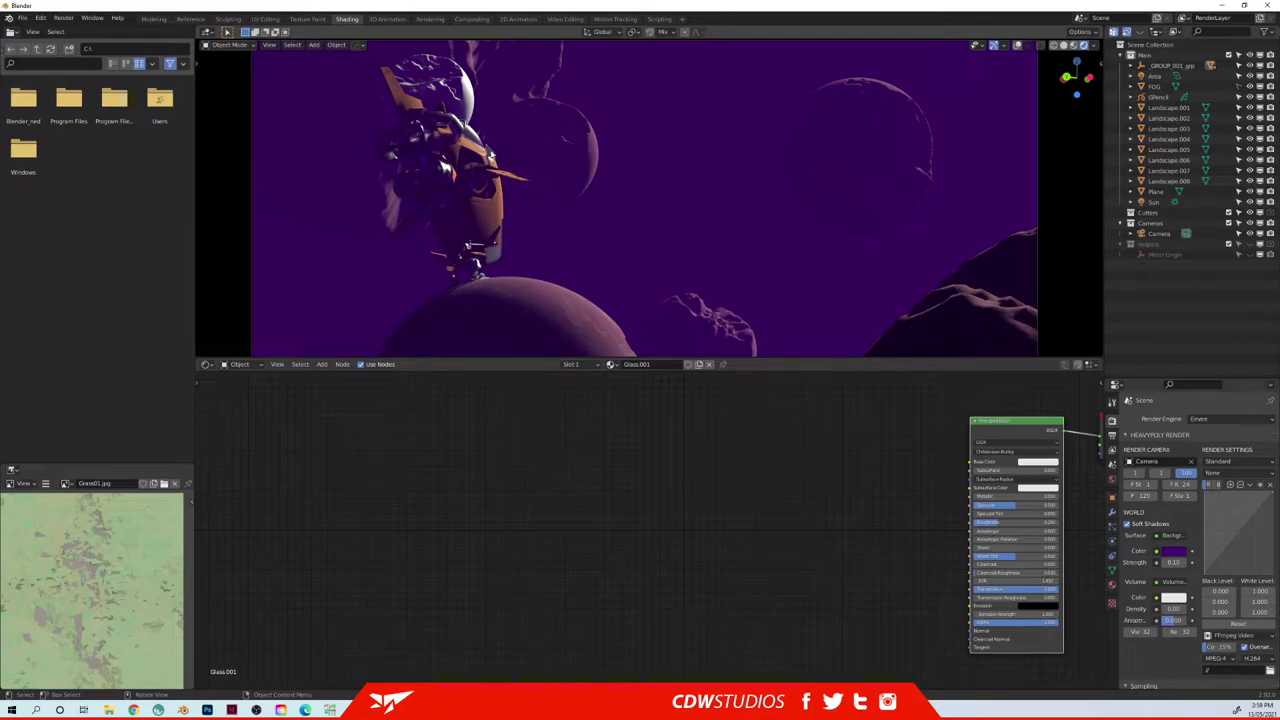
pyautogui.click(524, 157)
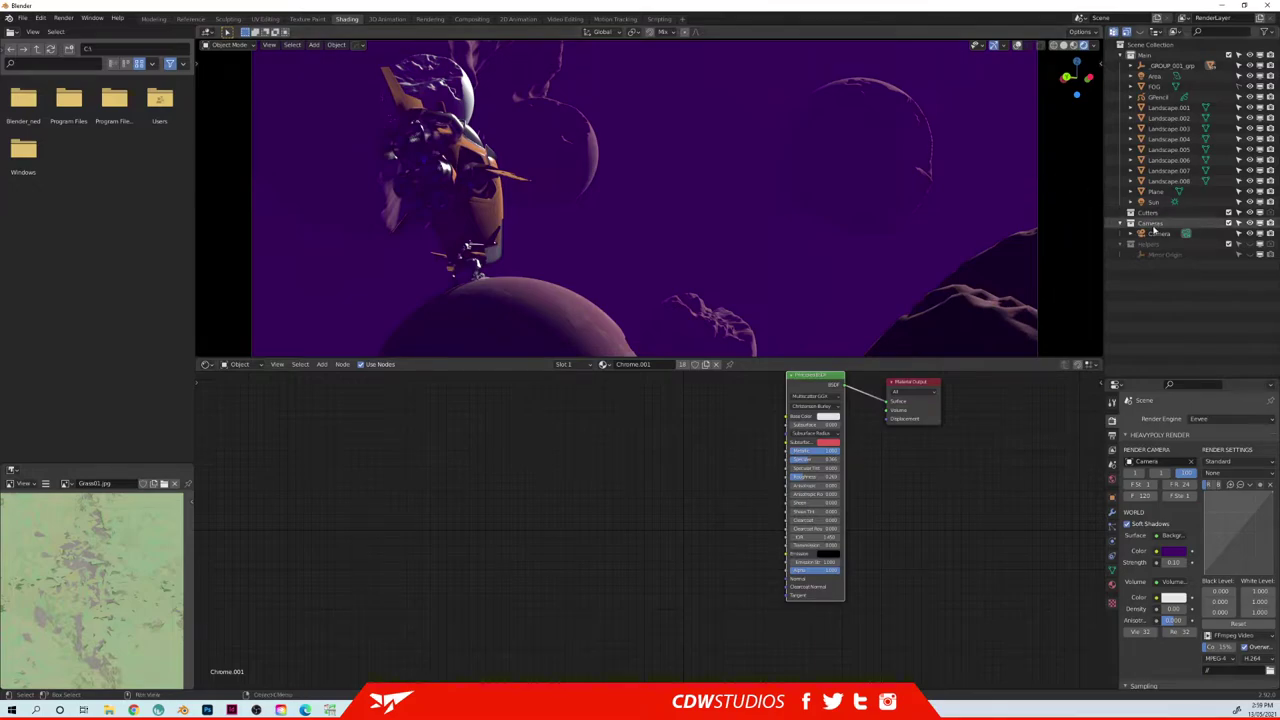
pyautogui.click(1170, 65)
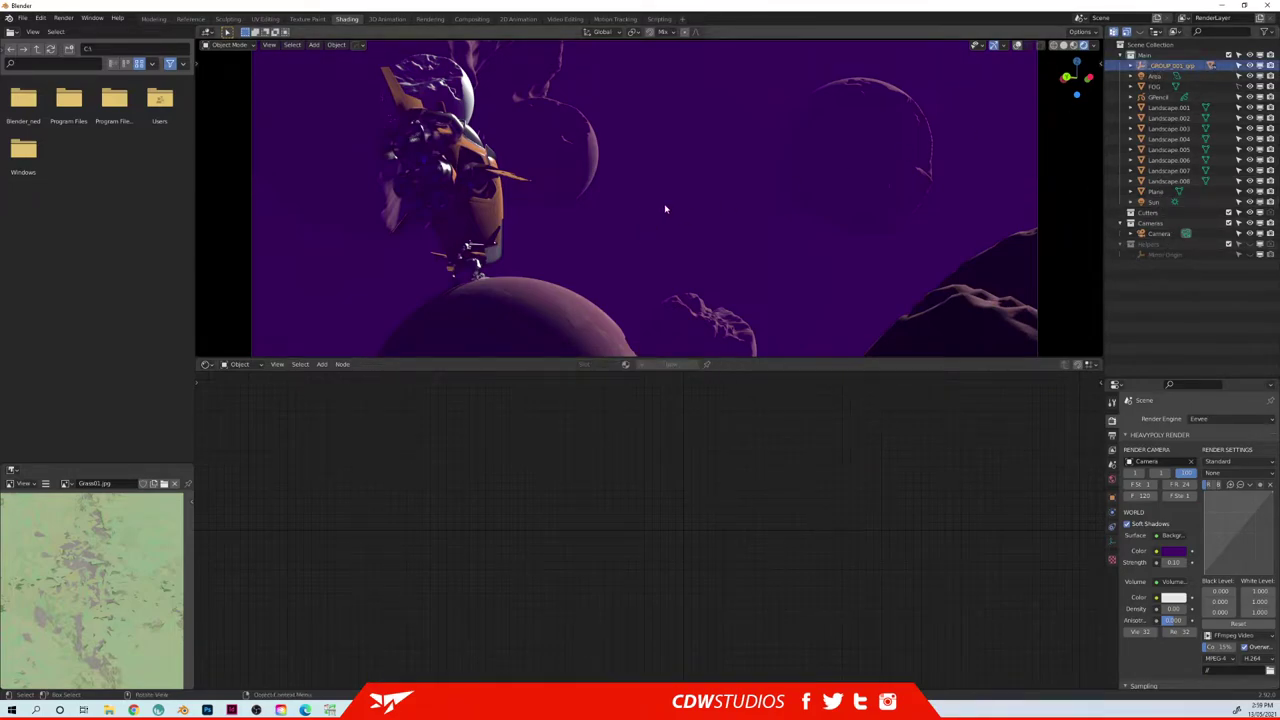
pyautogui.press('r')
pyautogui.press('z')
pyautogui.press('z')
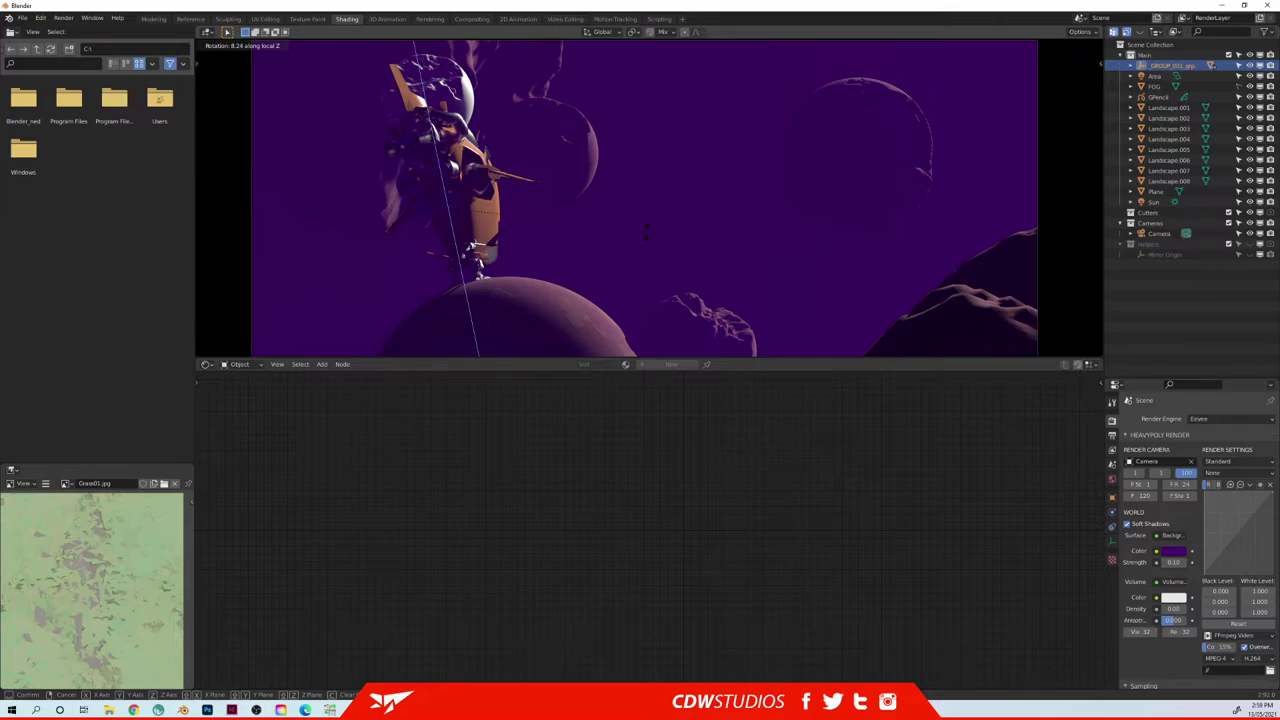
pyautogui.click(646, 233)
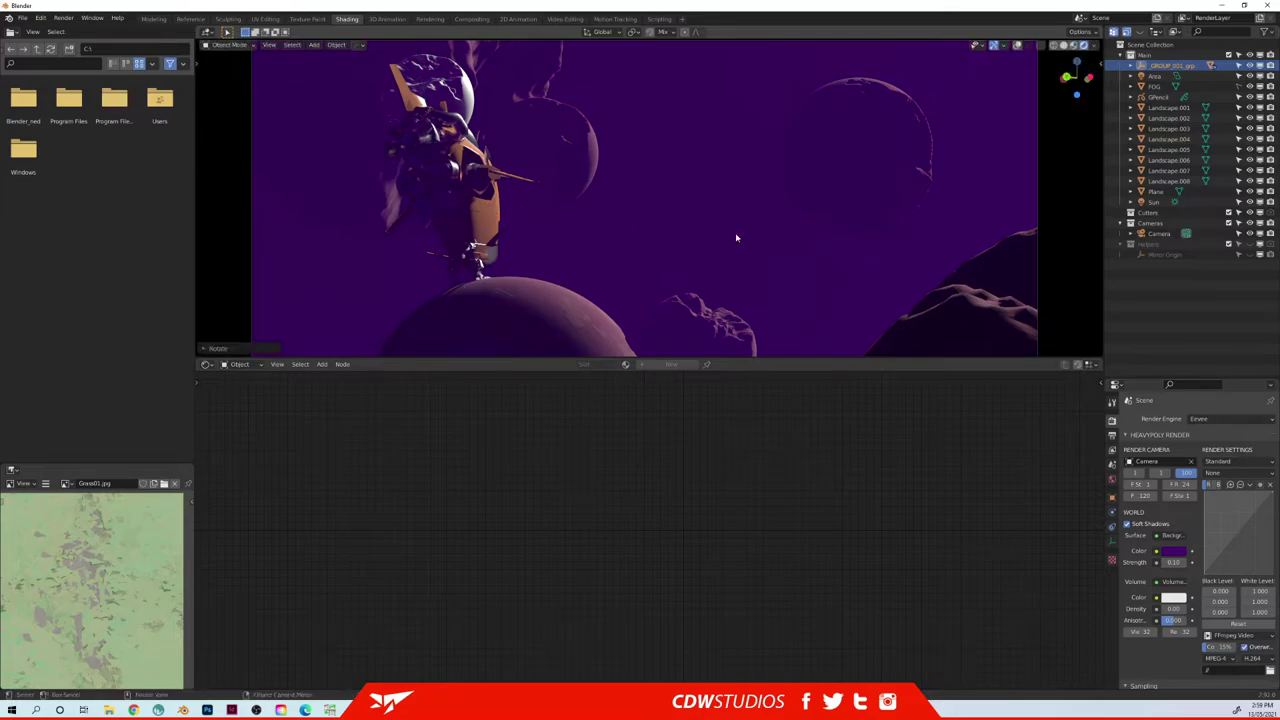
pyautogui.moveTo(722, 239); pyautogui.dragTo(549, 208, button='middle')
pyautogui.scroll(5, 700, 229)
pyautogui.press('KP_0')
# - Select GROUP_001_grp together with the Landscape.005 planetoid beneath it, then rotate both and move them towards the frame's left edge
pyautogui.click(524, 311)
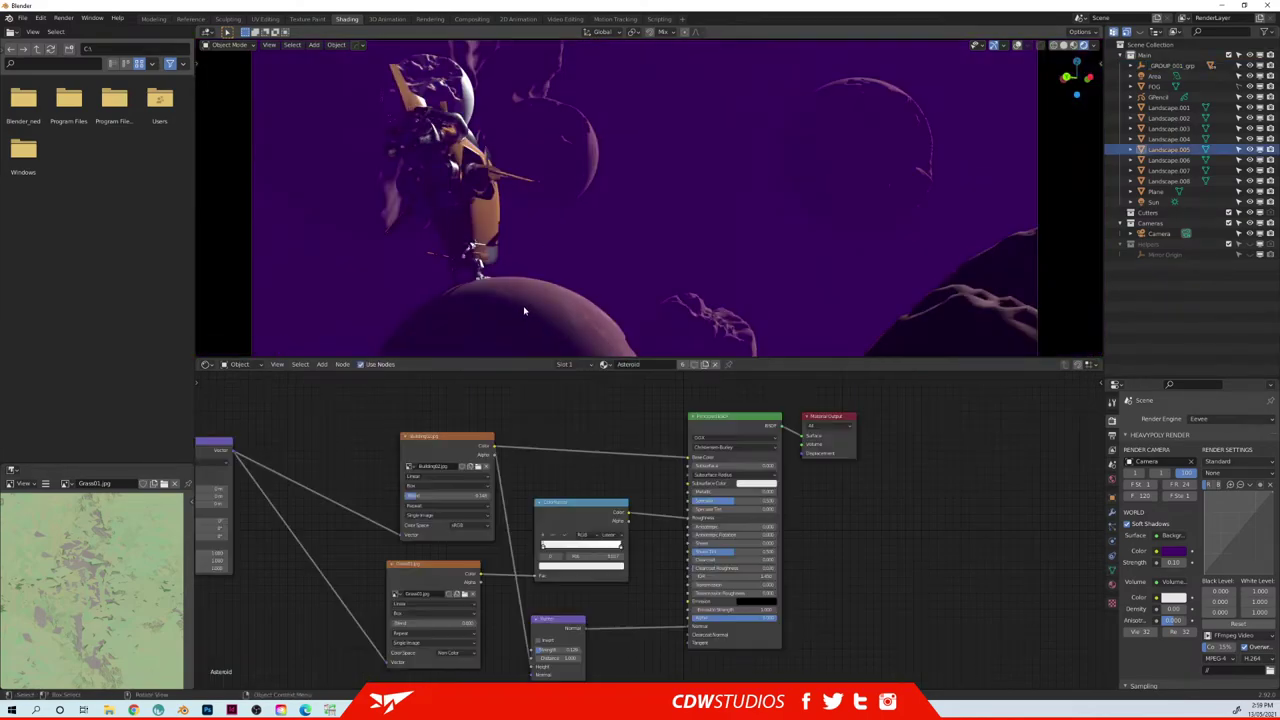
pyautogui.keyDown('shift'); pyautogui.click(1164, 66); pyautogui.keyUp('shift')
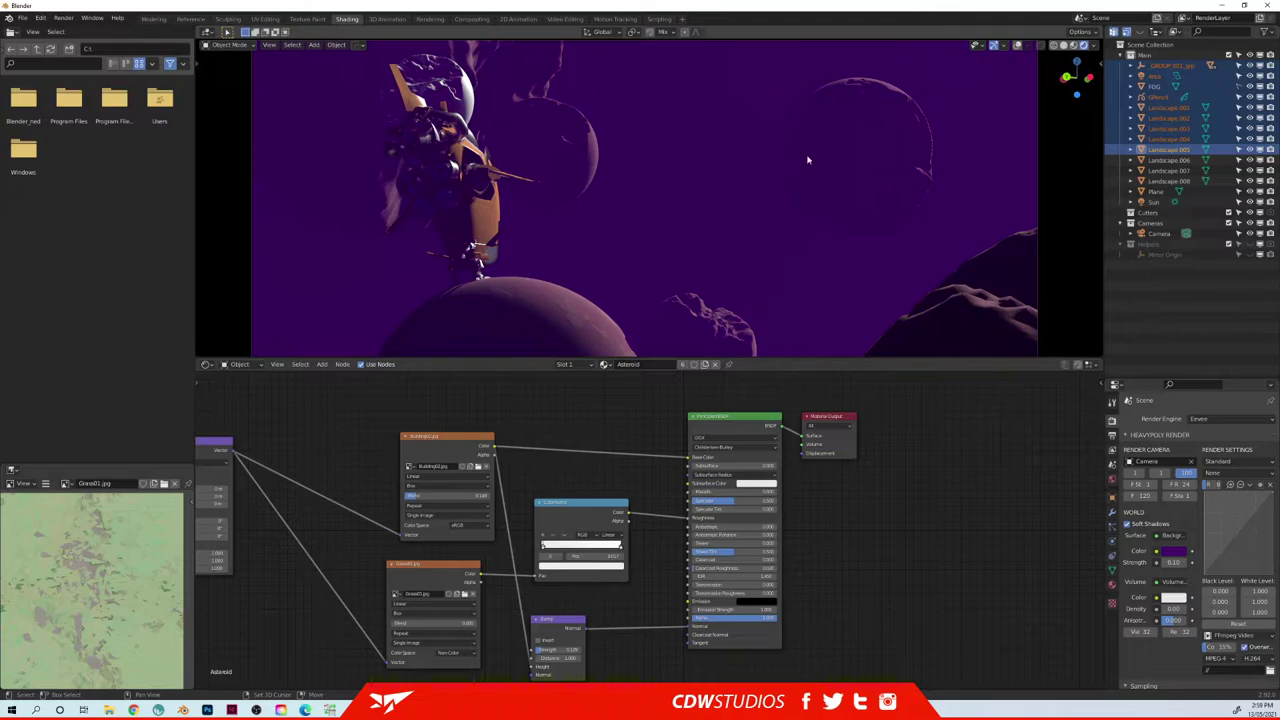
pyautogui.click(1158, 153)
pyautogui.keyDown('ctrl'); pyautogui.click(1164, 66); pyautogui.keyUp('ctrl')
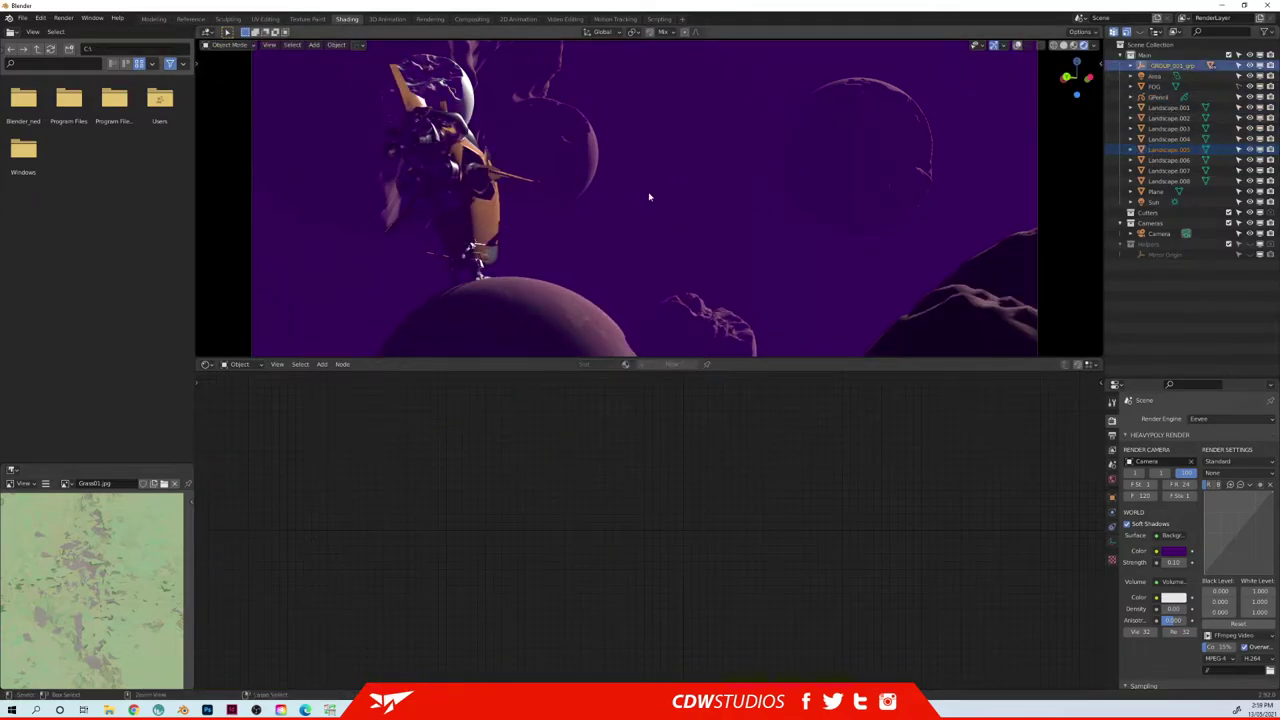
pyautogui.press('r')
pyautogui.click(676, 222)
pyautogui.press('g')
pyautogui.click(602, 209)
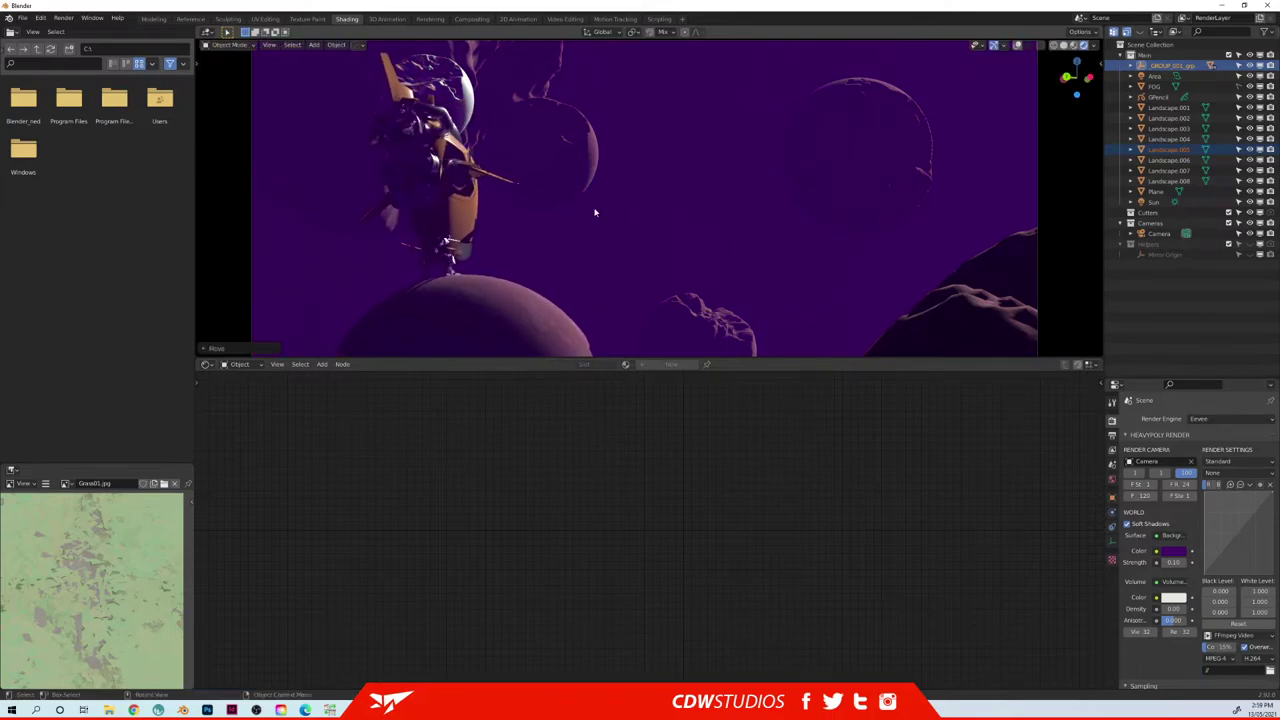
# - Fine-tune the placement and tilt of the model and its planetoid against the full camera frame
pyautogui.scroll(-2, 584, 205)
pyautogui.scroll(-2, 583, 205)
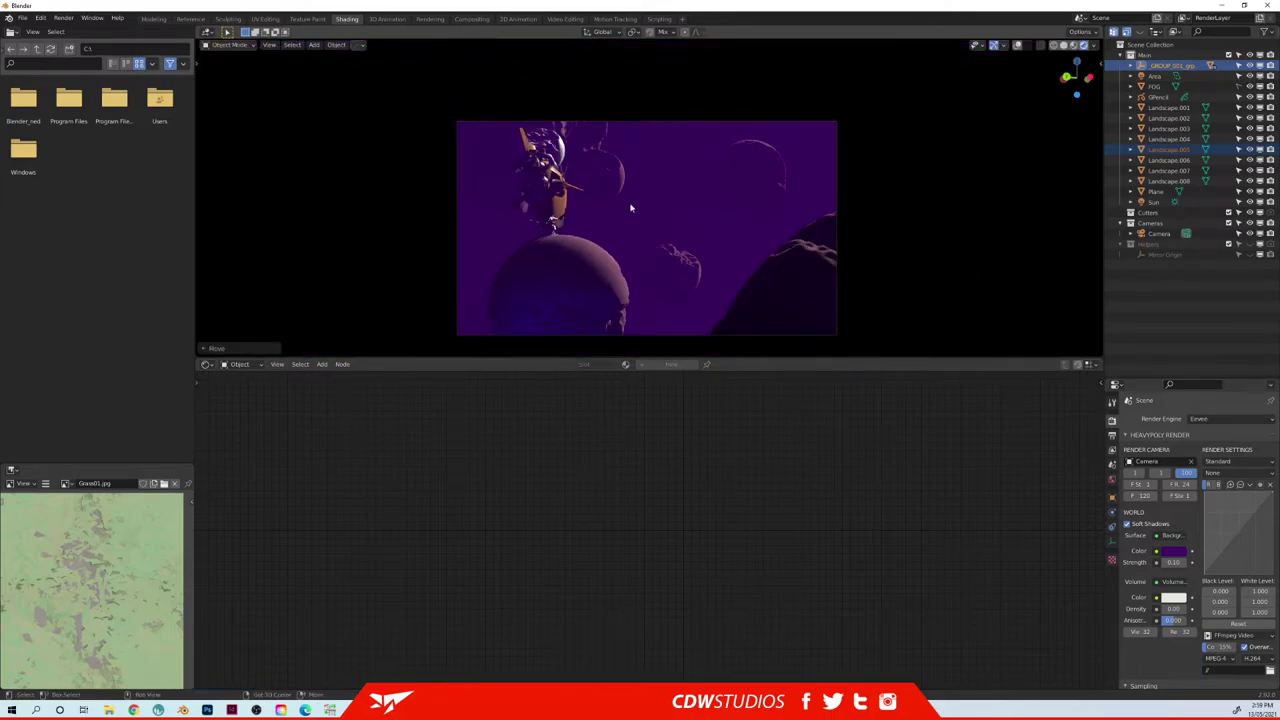
pyautogui.keyDown('shift'); pyautogui.moveTo(631, 208); pyautogui.dragTo(583, 174, button='middle'); pyautogui.keyUp('shift')
pyautogui.press('g')
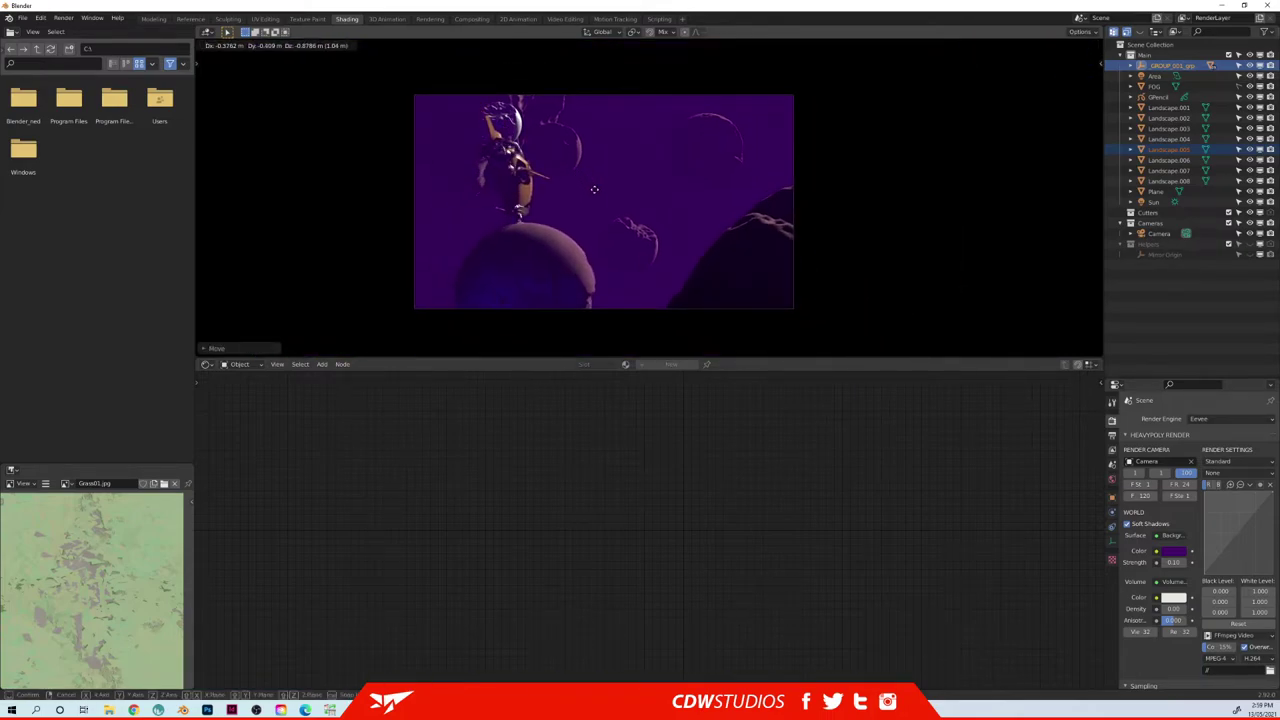
pyautogui.click(605, 189)
pyautogui.press('r')
pyautogui.click(627, 228)
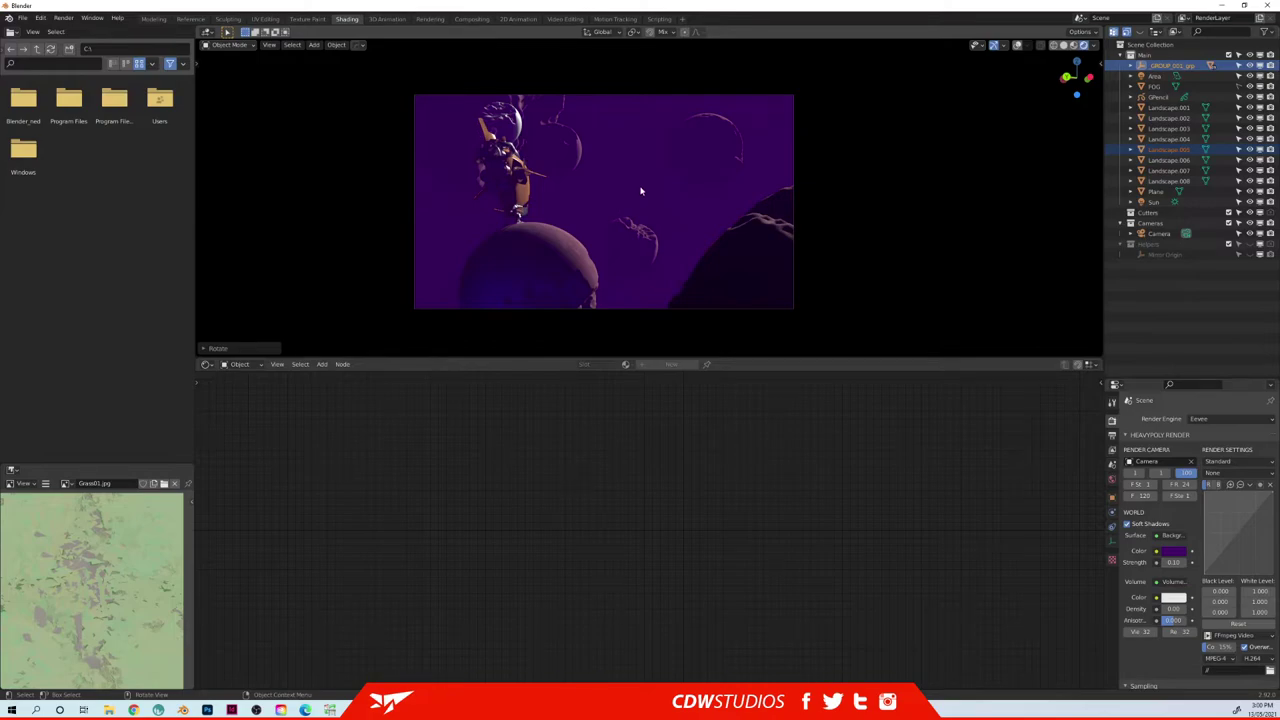
# - Delete the Landscape.007 planetoid behind the model's head
pyautogui.click(510, 131)
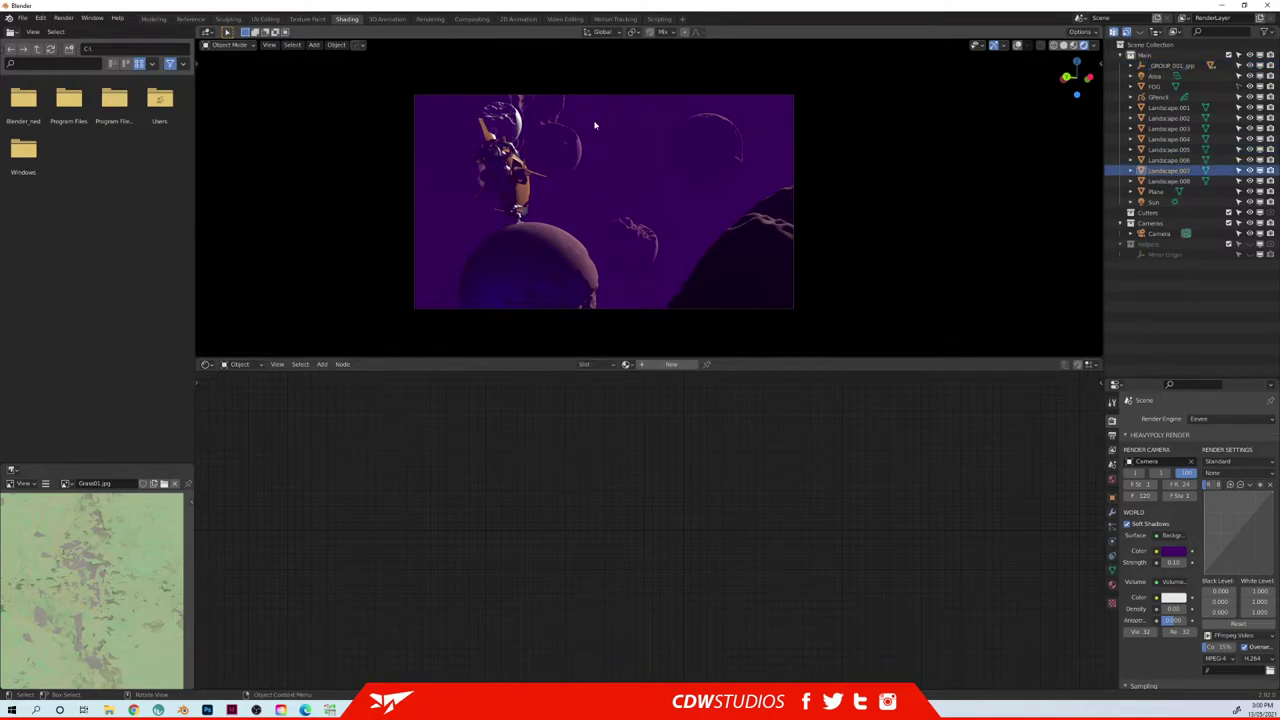
pyautogui.press('Delete')
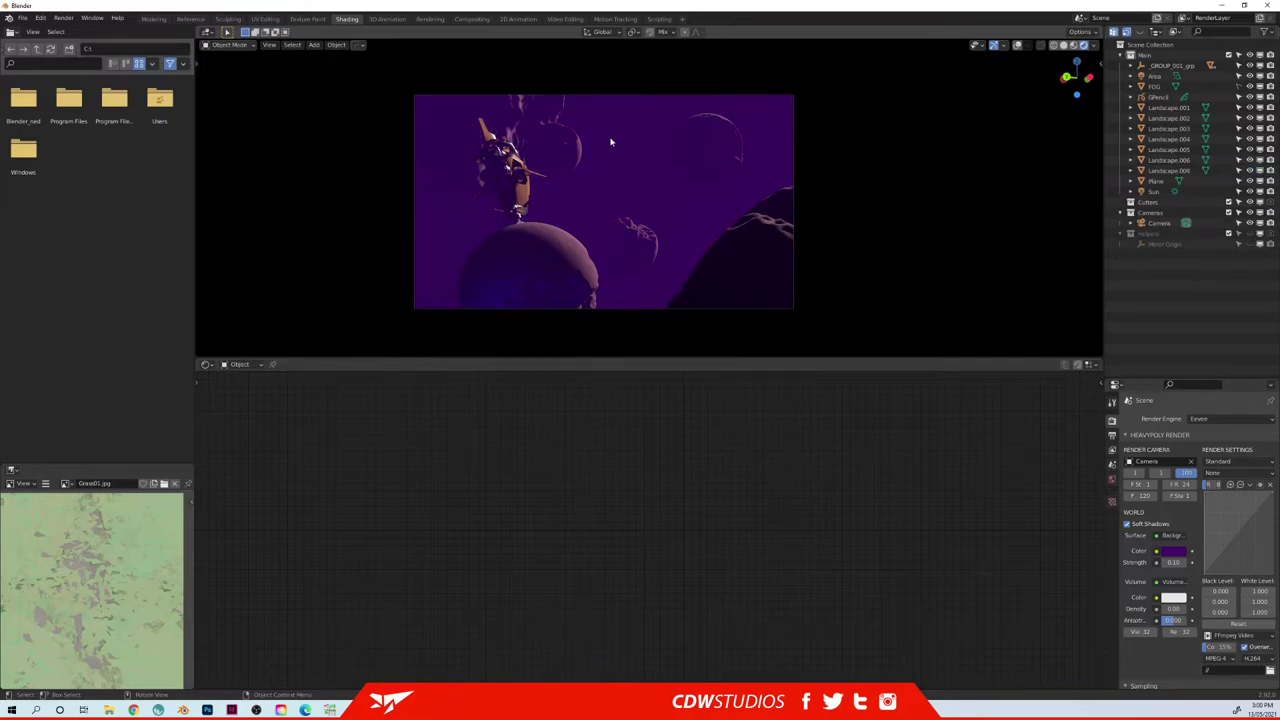
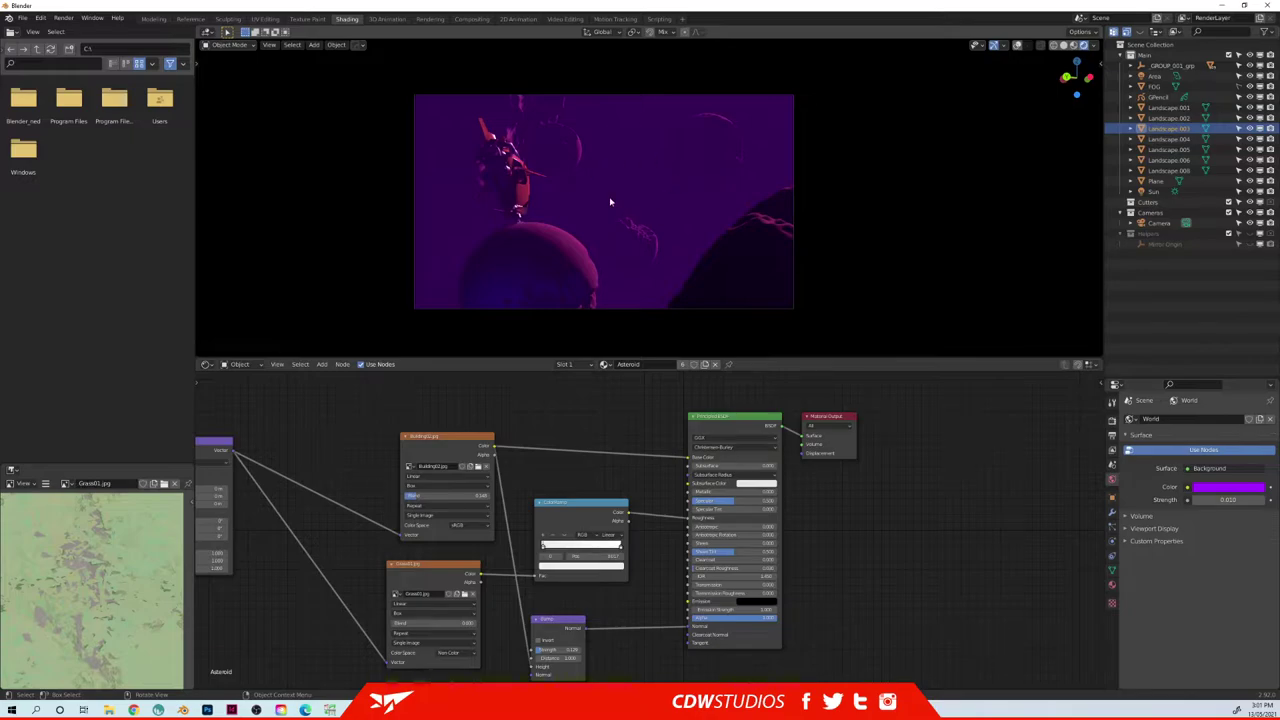
# - Darken the purple of the world background color and of the FOG material's volume color
pyautogui.click(1228, 487)
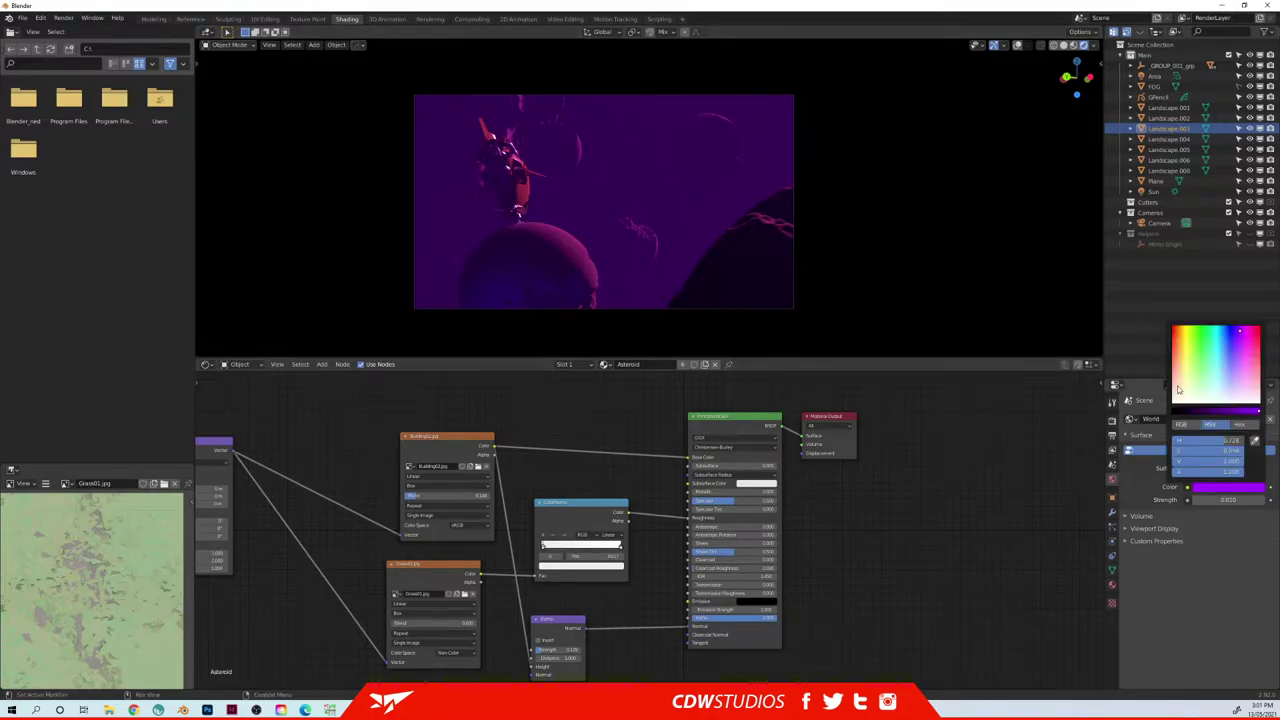
pyautogui.moveTo(1226, 414)
pyautogui.mouseDown()
pyautogui.moveTo(1196, 412)
pyautogui.moveTo(1259, 415)
pyautogui.moveTo(1247, 414)
pyautogui.mouseUp()
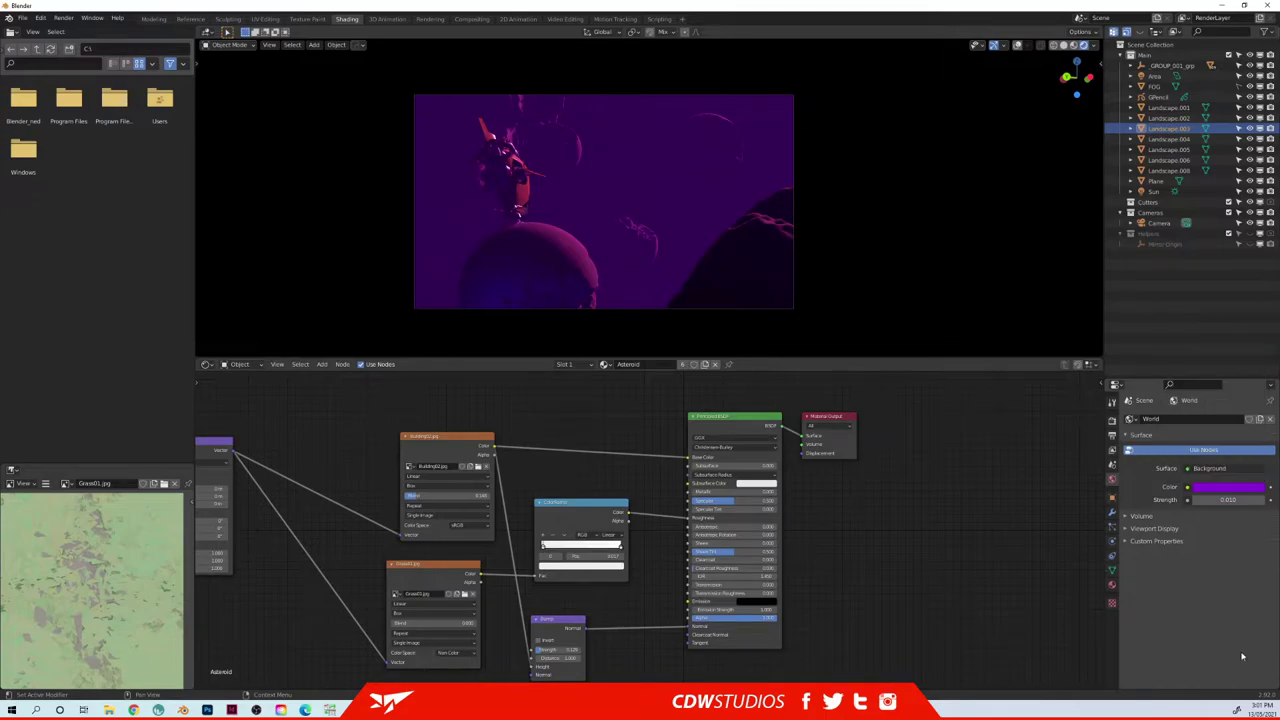
pyautogui.click(1155, 86)
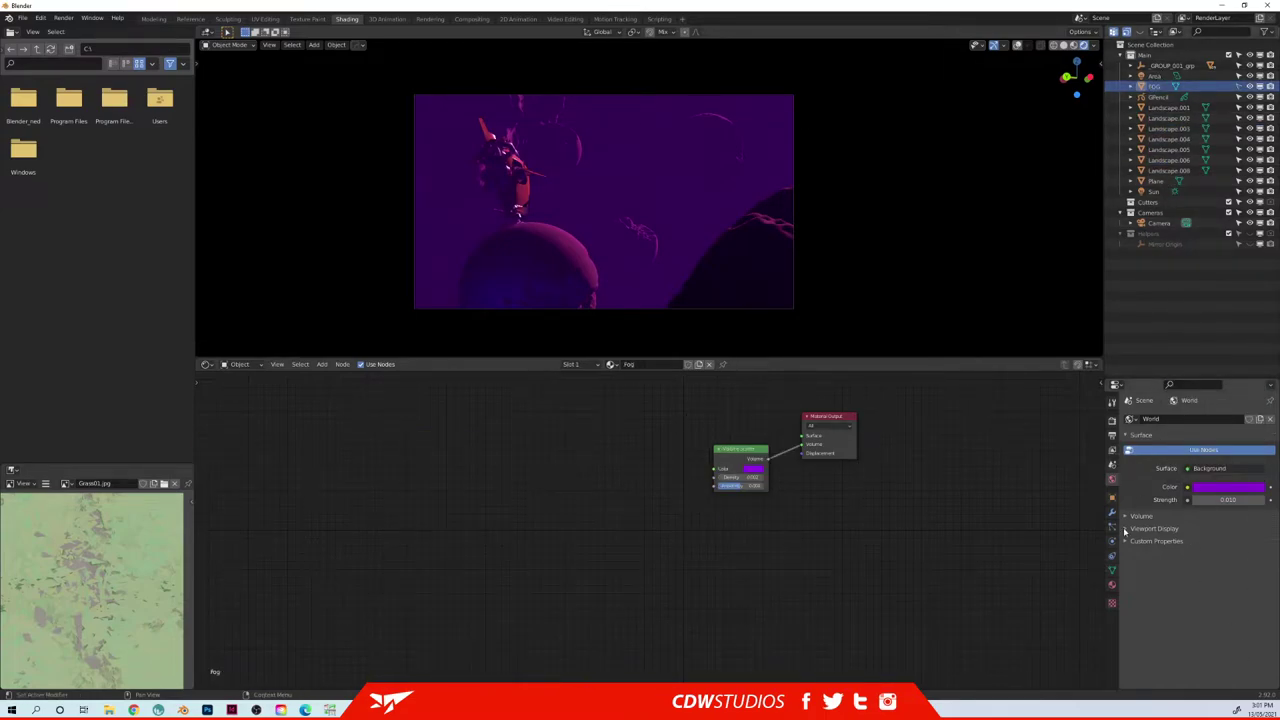
pyautogui.click(753, 469)
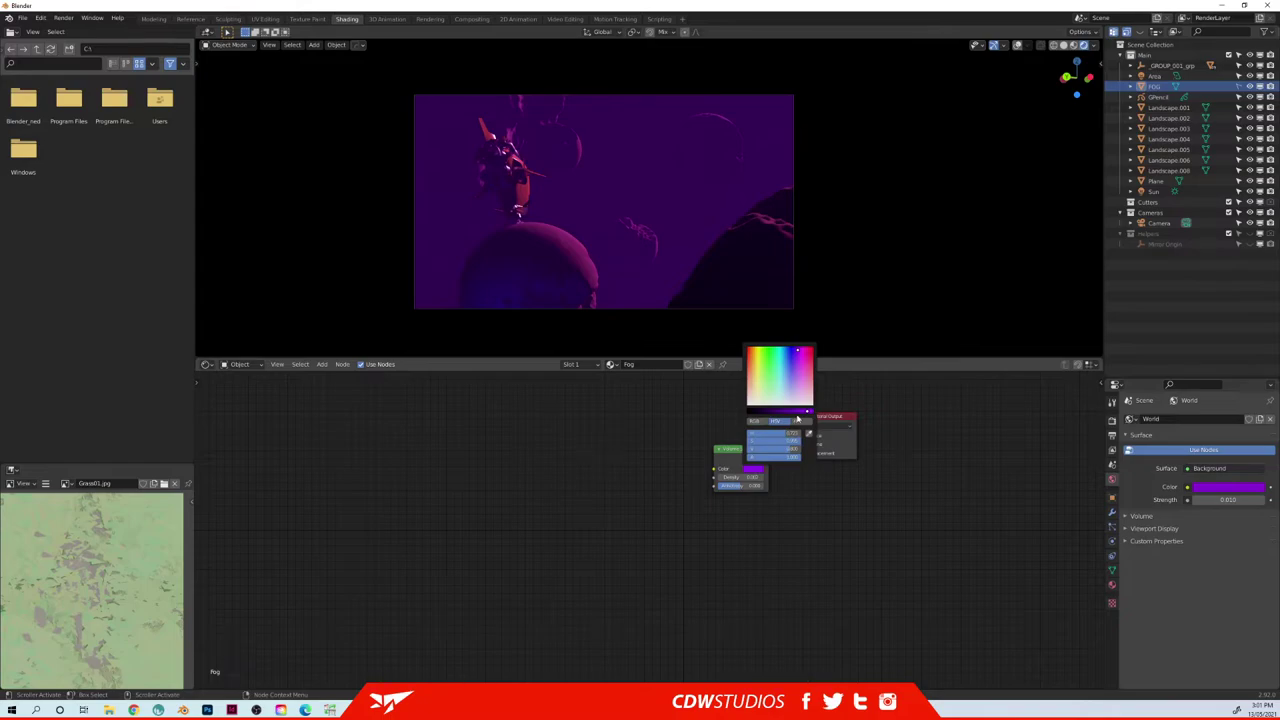
pyautogui.moveTo(805, 413); pyautogui.dragTo(777, 413)
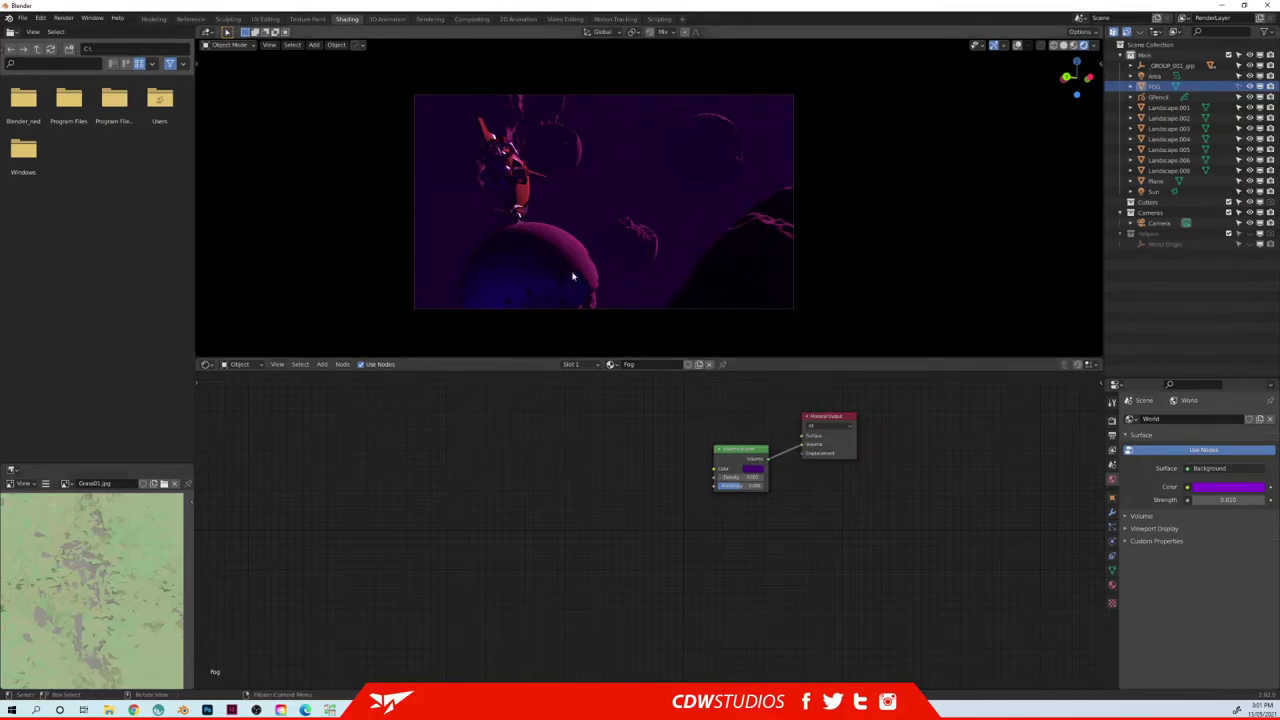
pyautogui.scroll(5, 521, 254)
pyautogui.scroll(-3, 460, 250)
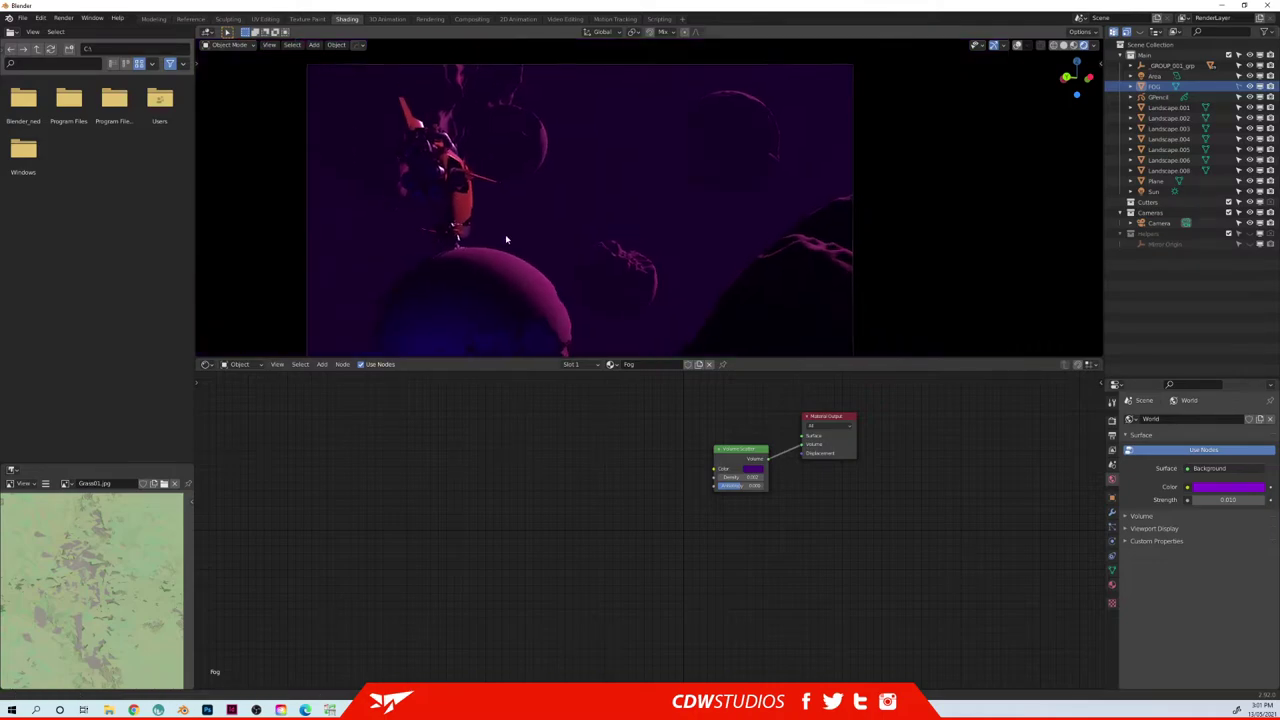
pyautogui.keyDown('shift'); pyautogui.moveTo(545, 265); pyautogui.dragTo(557, 217, button='middle'); pyautogui.keyUp('shift')
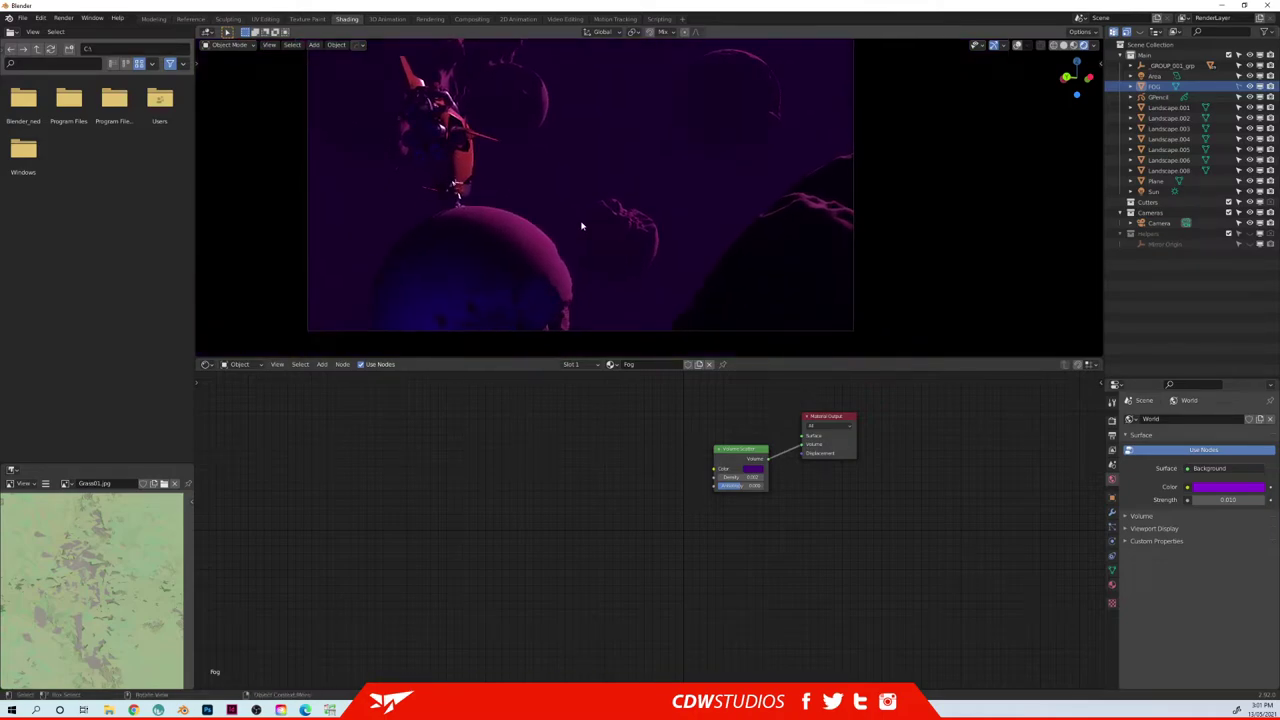
pyautogui.scroll(-1, 585, 212)
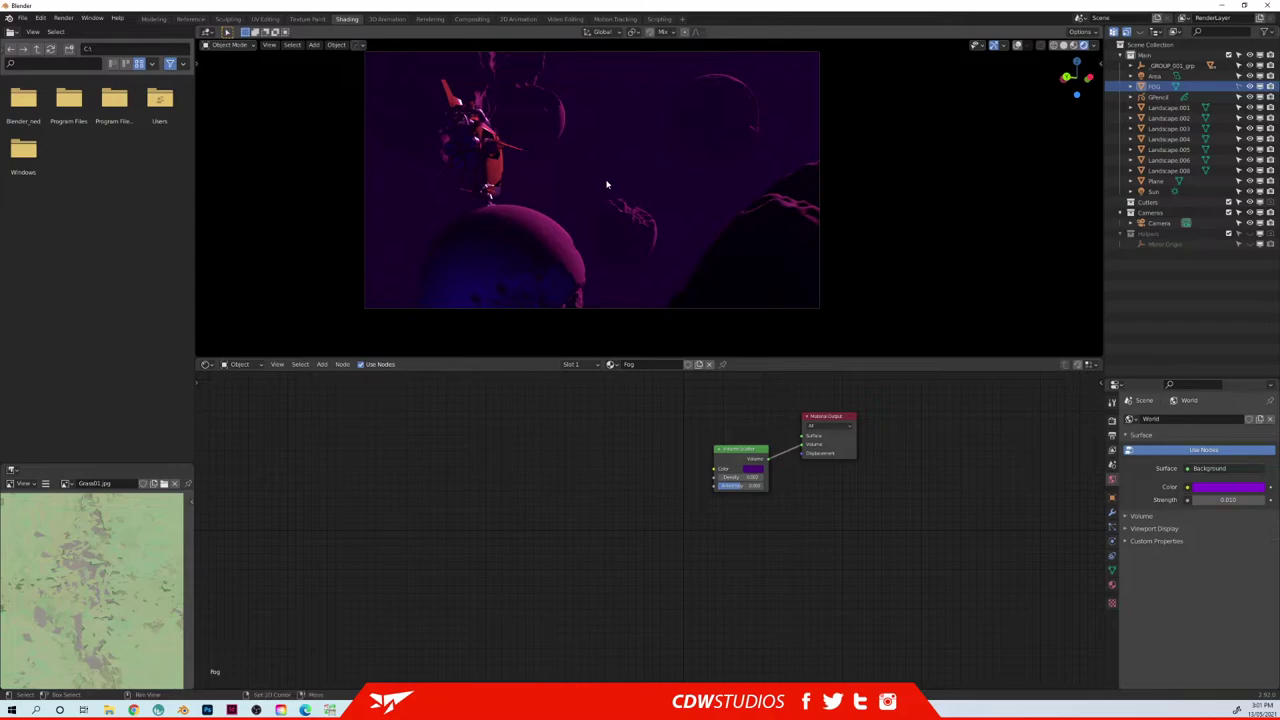
pyautogui.keyDown('shift'); pyautogui.moveTo(606, 183); pyautogui.dragTo(606, 203, button='middle'); pyautogui.keyUp('shift')
# - Save the scene in the CDWArtStream folder as spaceship_scene001_001.blend
pyautogui.hotkey('ctrl', 's')
pyautogui.click(614, 262)
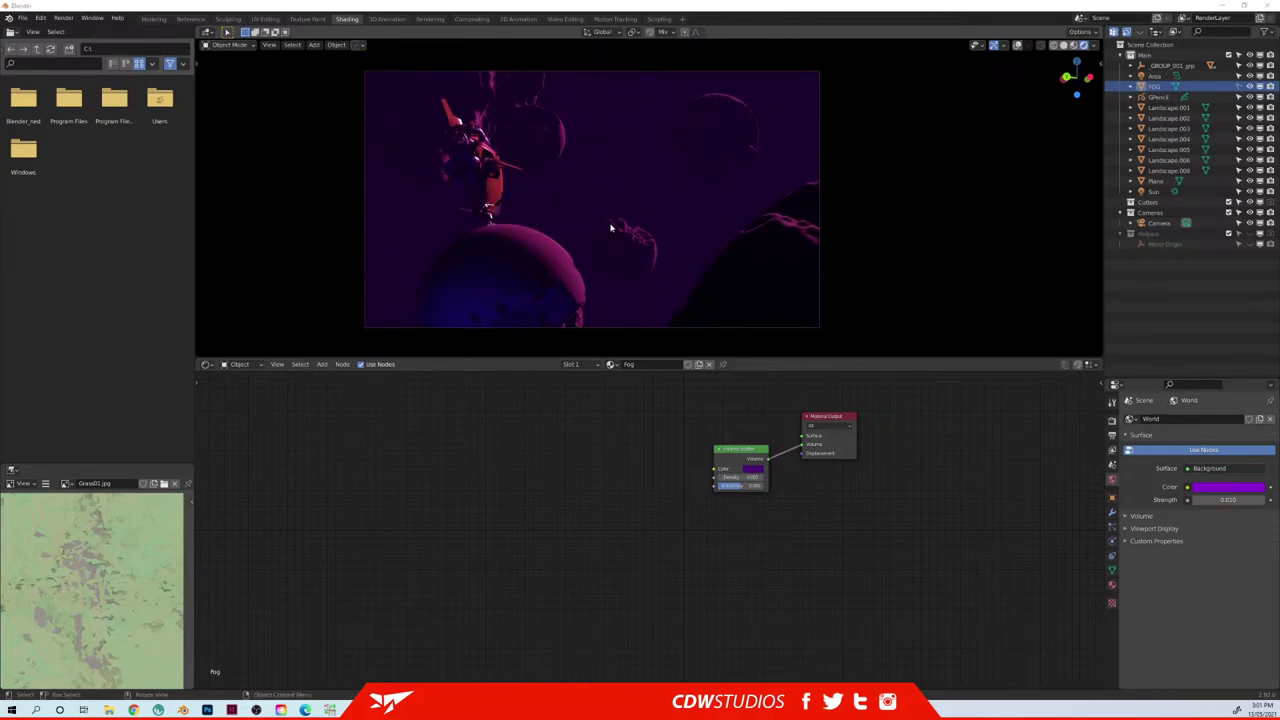
pyautogui.hotkey('ctrl', 'shift', 's')
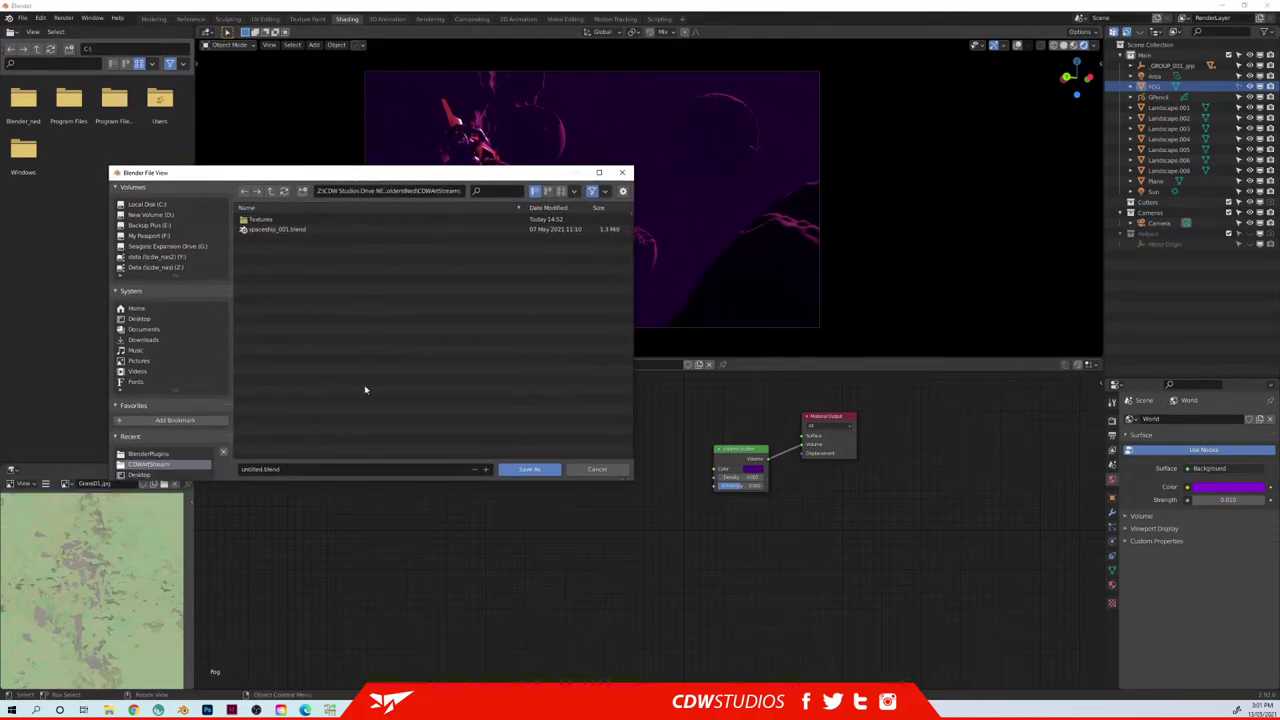
pyautogui.click(268, 229)
pyautogui.click(335, 469)
pyautogui.click(282, 469)
pyautogui.press('BackSpace')
pyautogui.press('BackSpace')
pyautogui.press('BackSpace')
pyautogui.write('scene001_001')
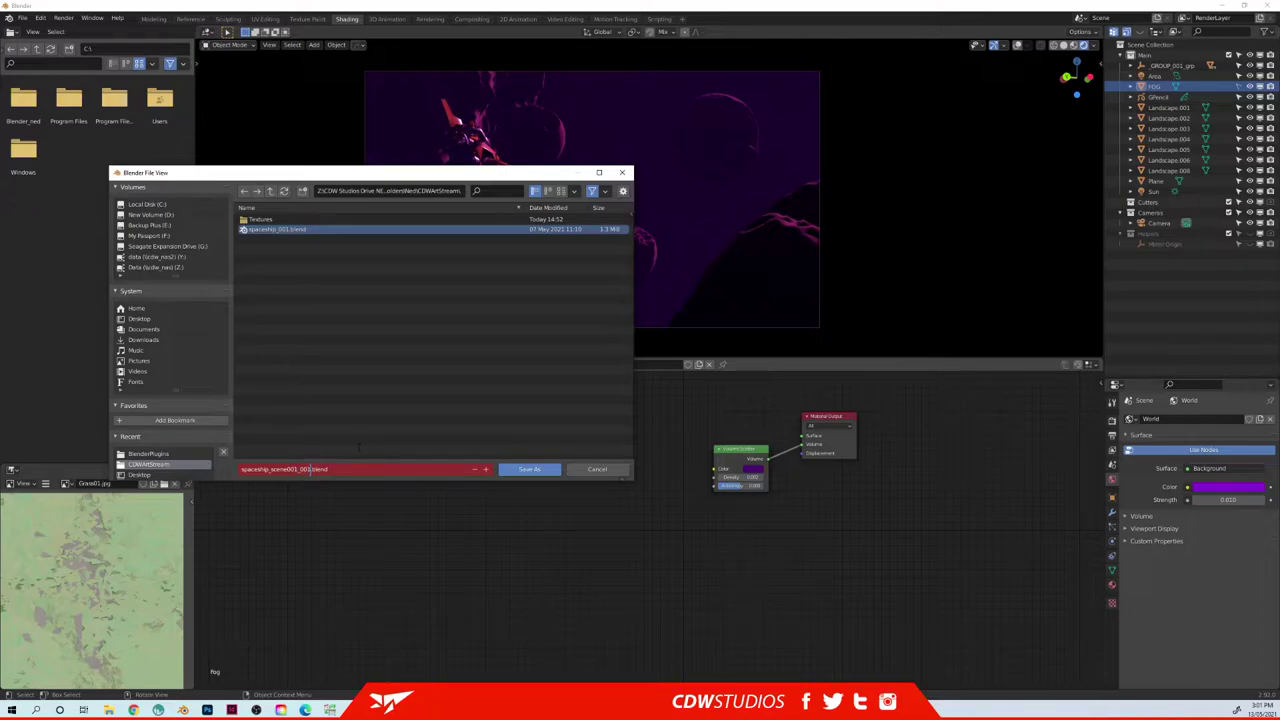
pyautogui.press('Return')
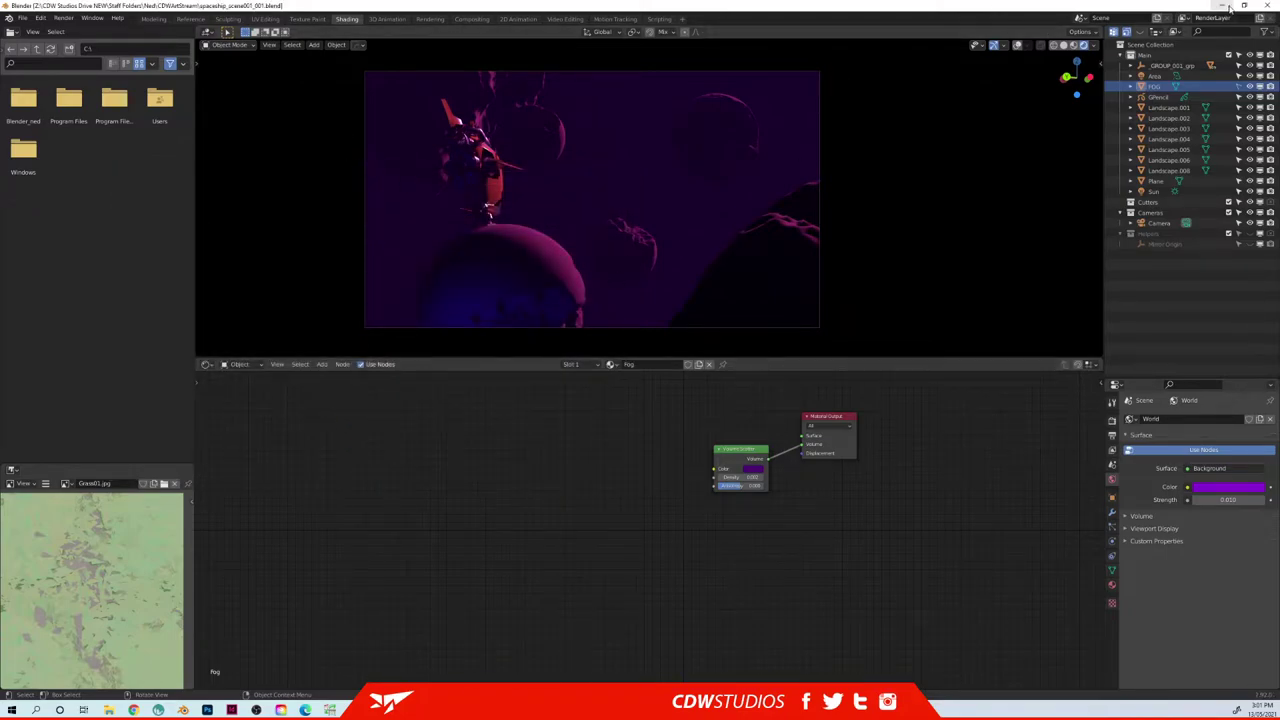
# - Close and relaunch Blender, then reopen the recent file spaceship_scene001_001.blend
pyautogui.click(1266, 6)
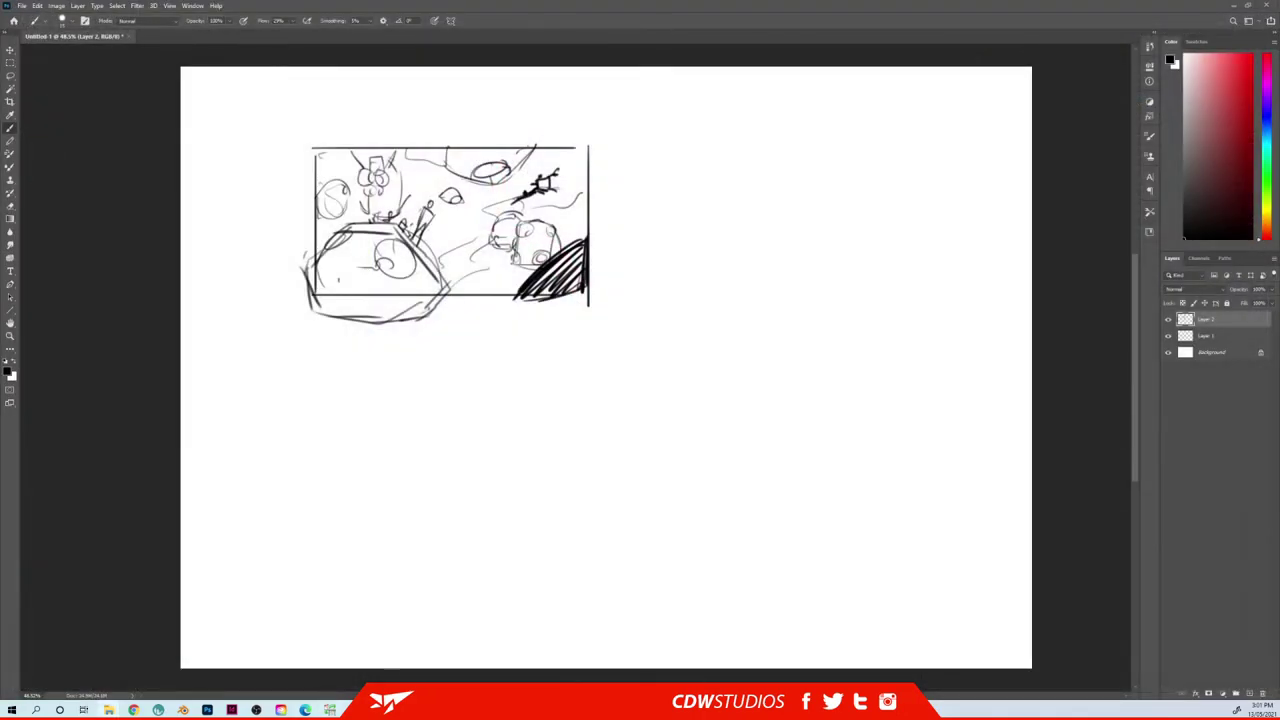
pyautogui.click(600, 664)
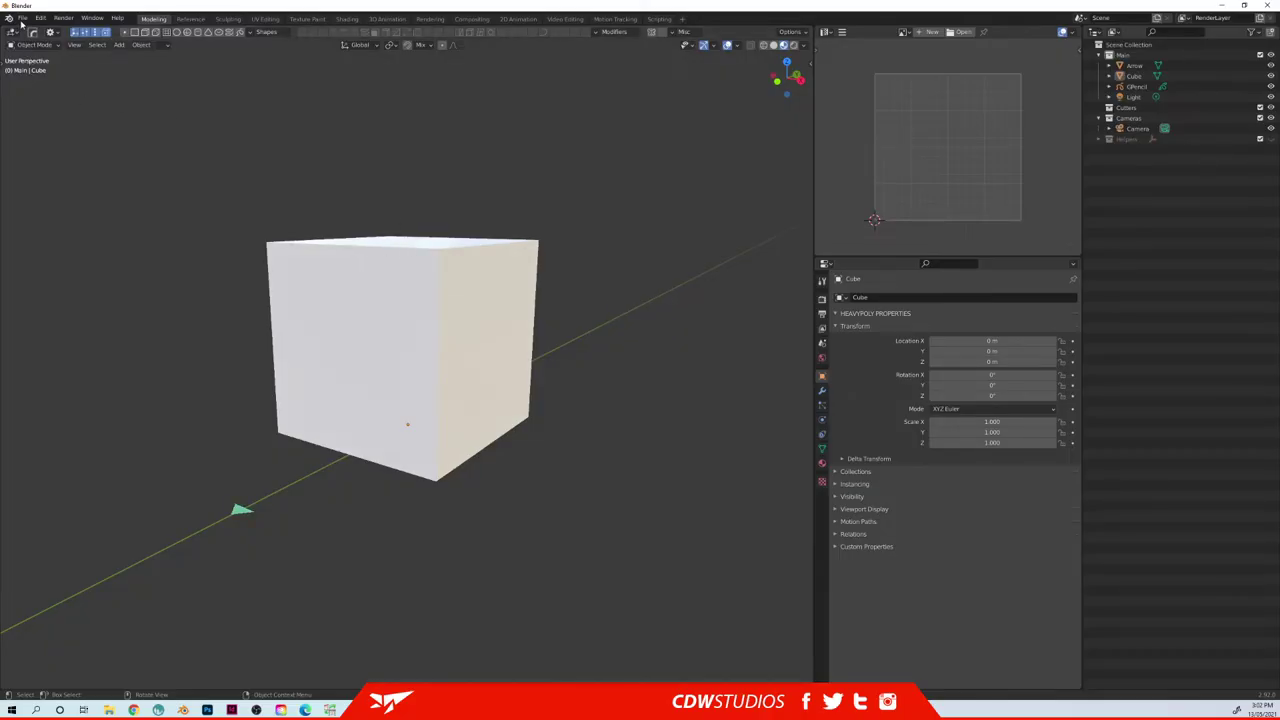
pyautogui.click(22, 18)
pyautogui.moveTo(35, 51)
pyautogui.click(160, 51)
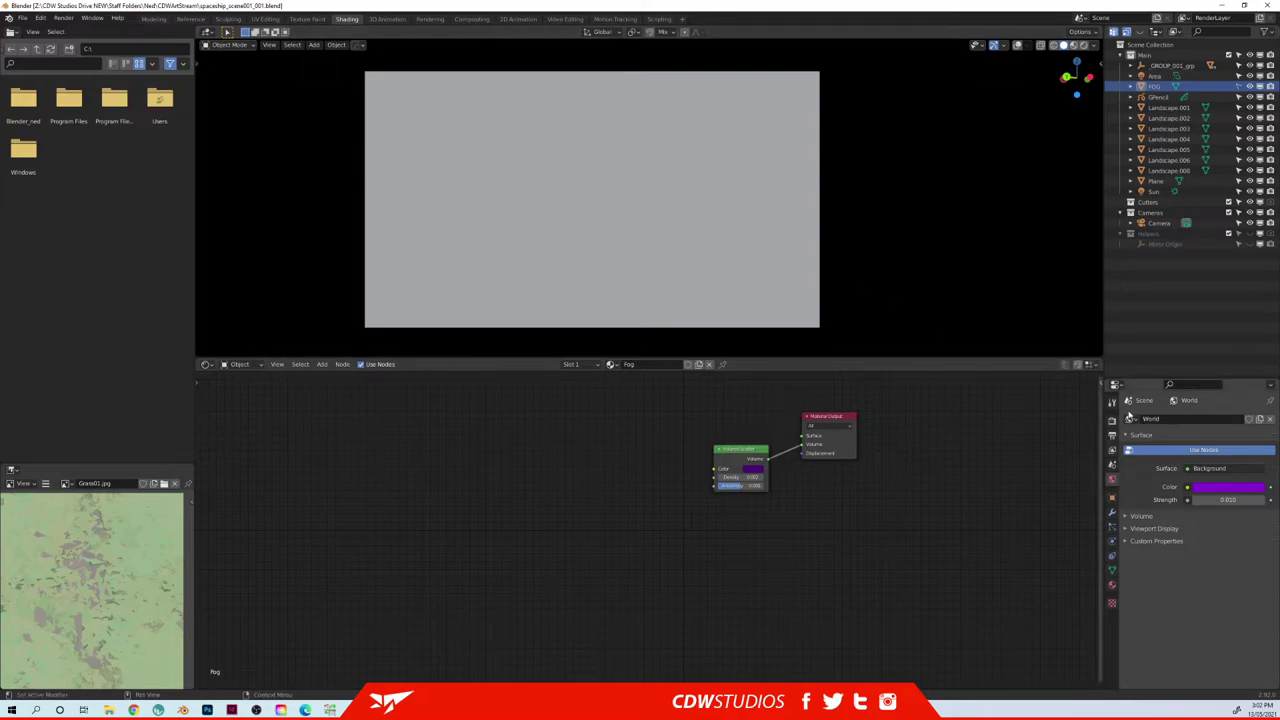
# - Deselect the fog volume, show the scene in material preview shading and return to the camera view
pyautogui.click(1113, 421)
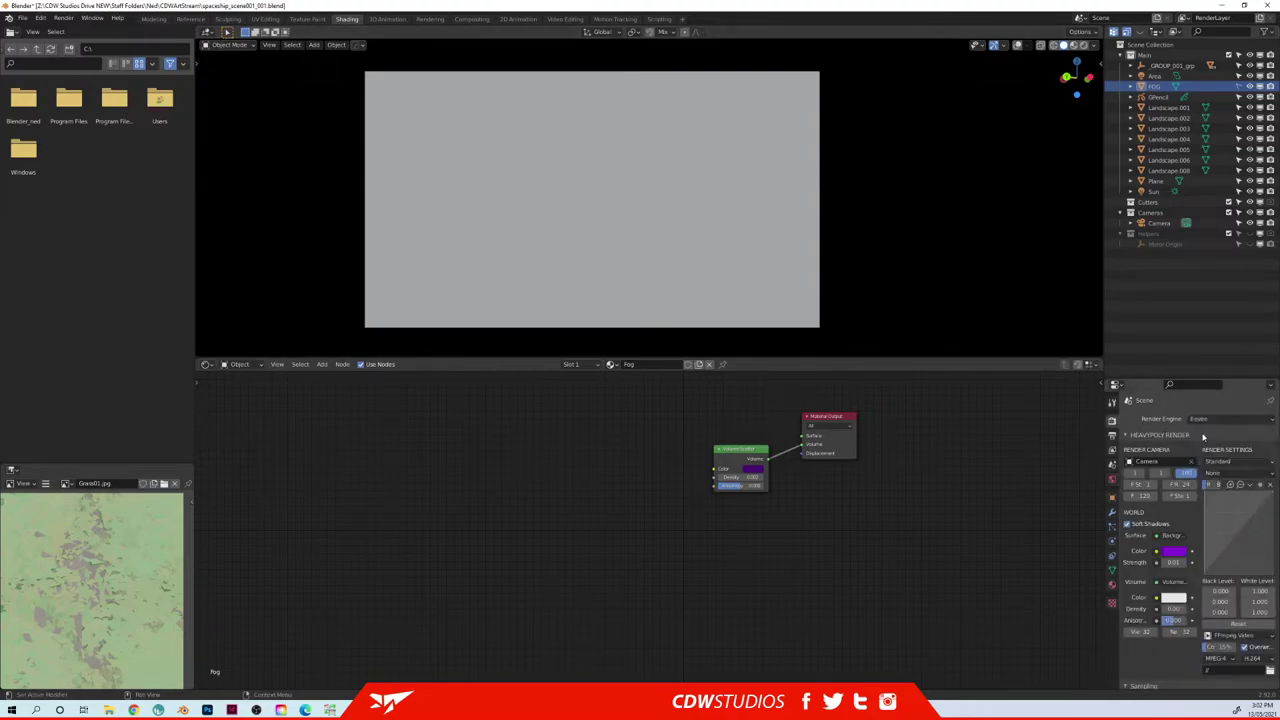
pyautogui.click(1180, 346)
pyautogui.moveTo(750, 262)
pyautogui.mouseDown(button='middle')
pyautogui.moveTo(686, 294)
pyautogui.moveTo(740, 243)
pyautogui.moveTo(666, 239)
pyautogui.mouseUp(button='middle')
pyautogui.scroll(-6, 706, 241)
pyautogui.press('z')
pyautogui.click(668, 186)
pyautogui.moveTo(668, 186); pyautogui.dragTo(670, 197, button='middle')
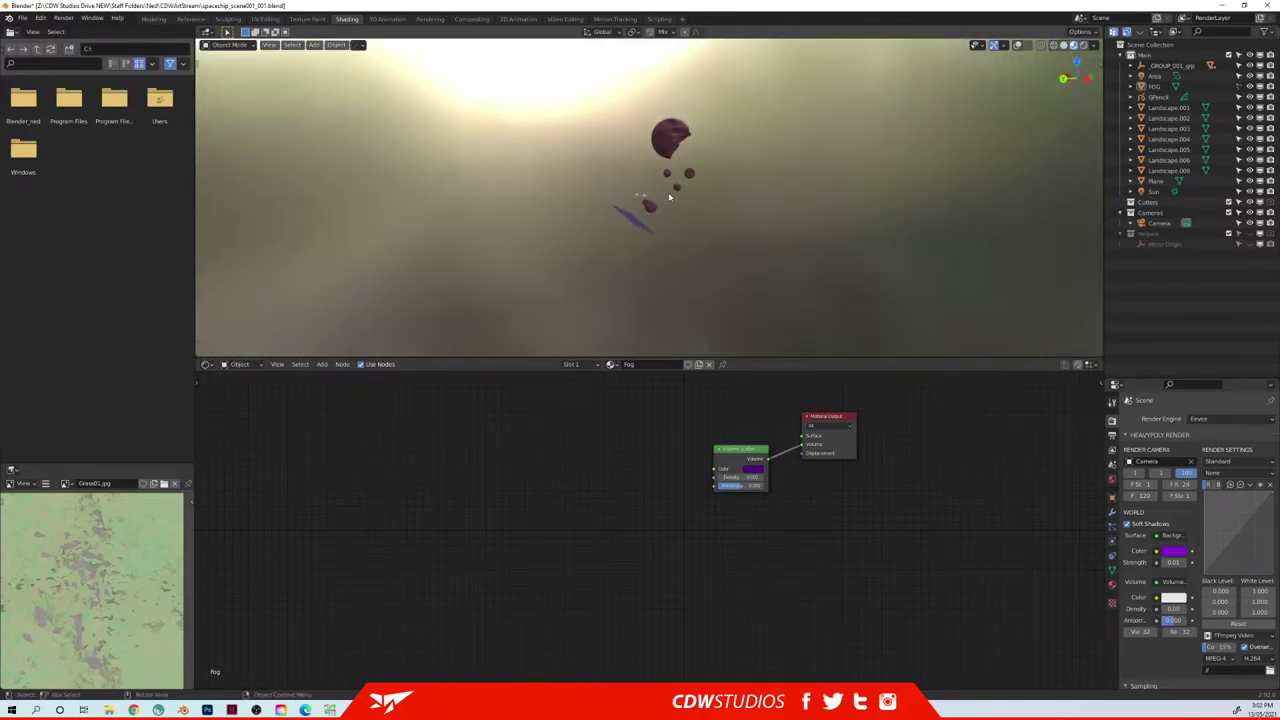
pyautogui.press('KP_0')
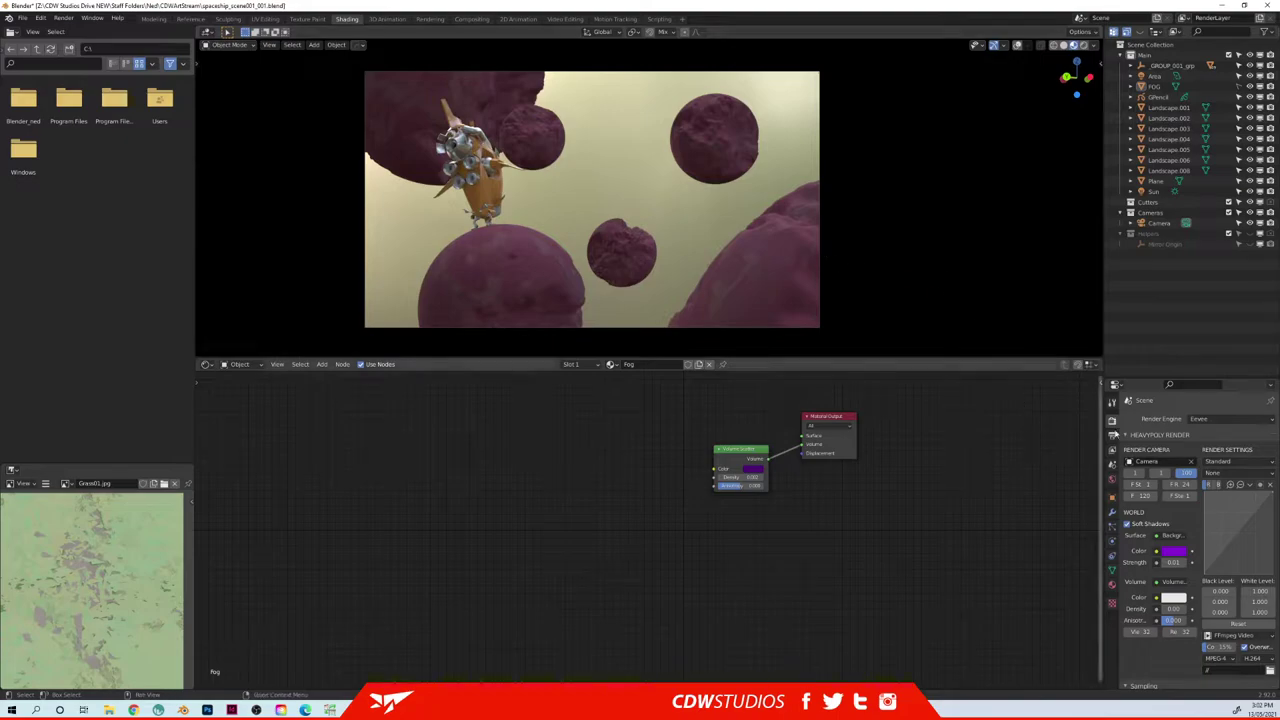
# - Switch the render engine to Cycles and set the render samples to 256
pyautogui.click(1215, 419)
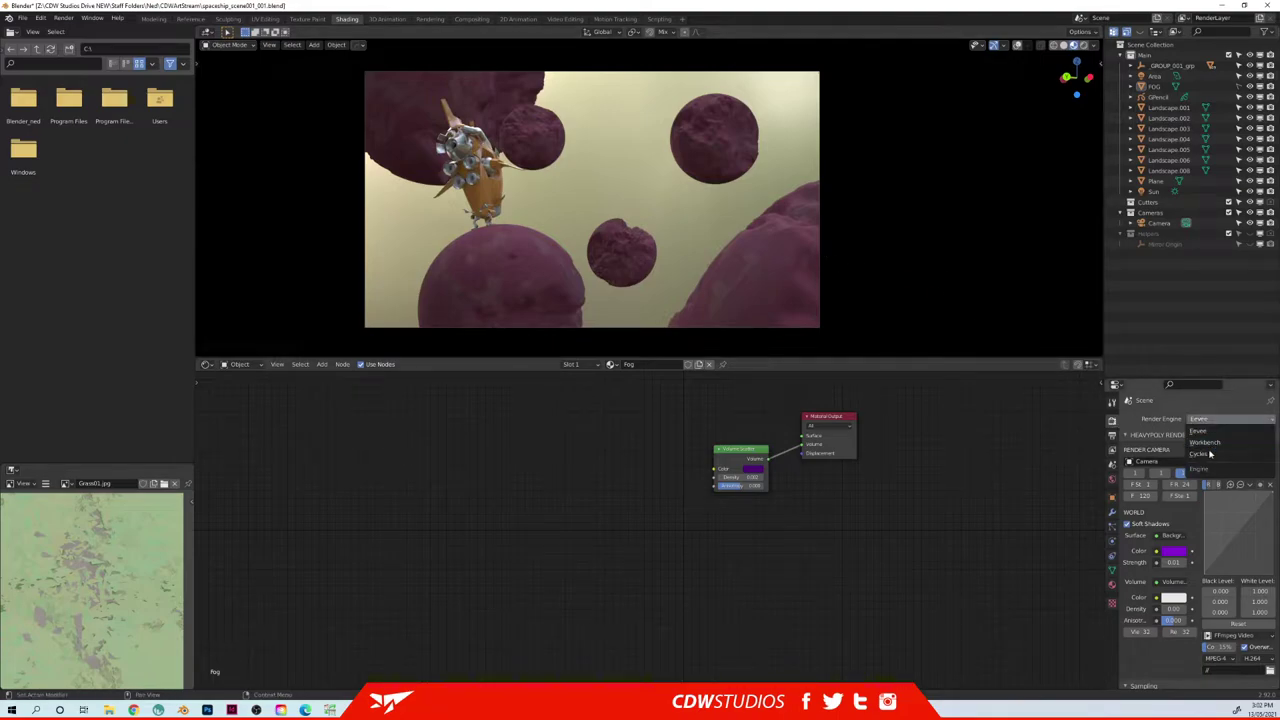
pyautogui.click(1205, 454)
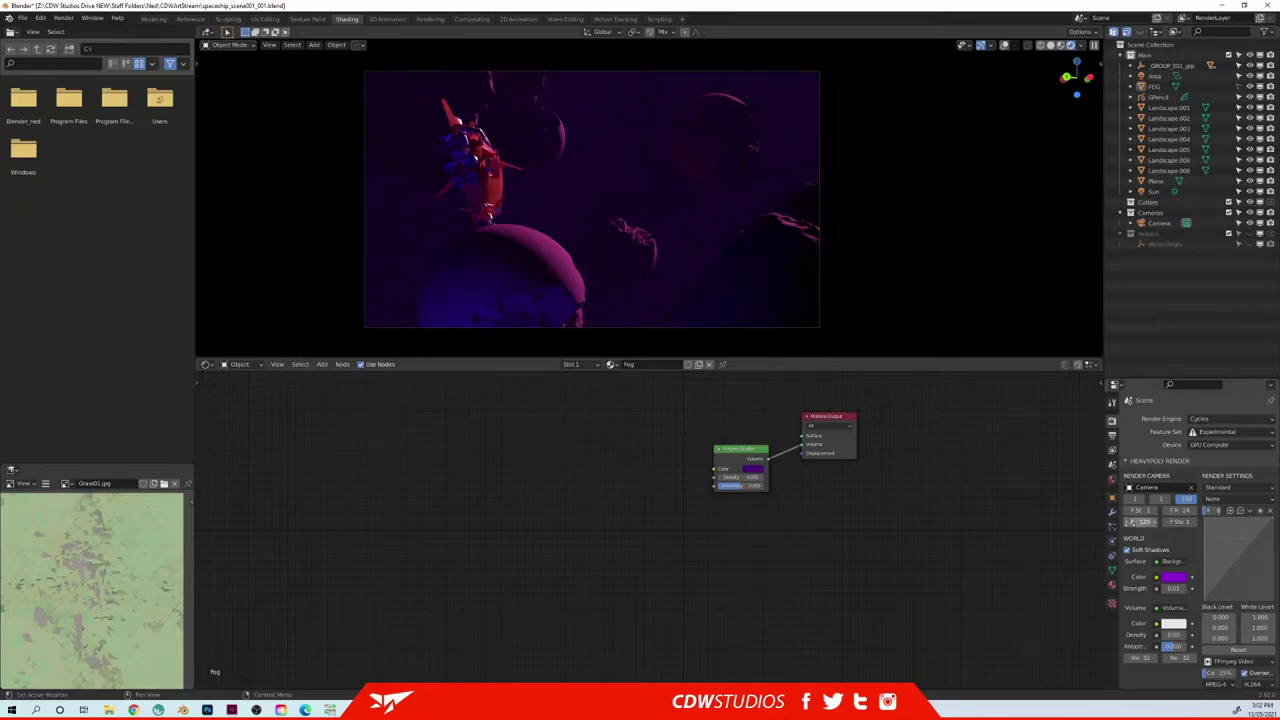
pyautogui.scroll(-6, 1162, 487)
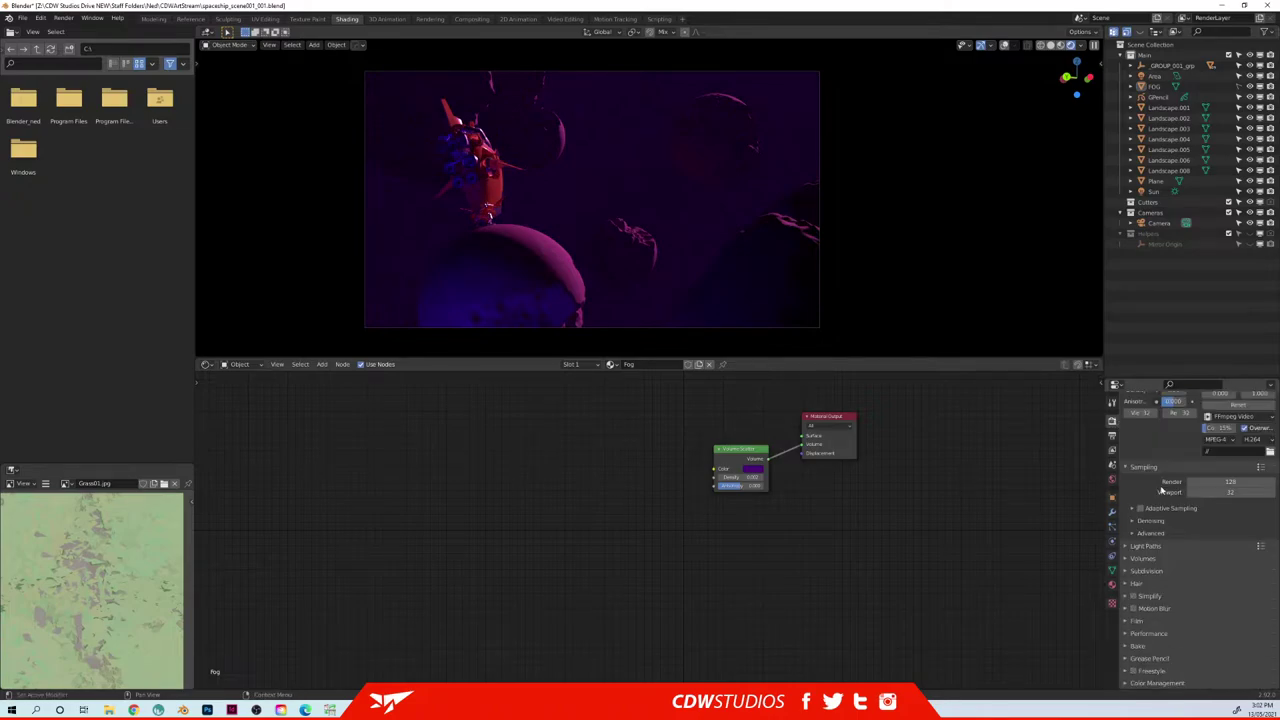
pyautogui.click(1233, 482)
pyautogui.write('256')
pyautogui.press('Return')
# - Enable denoising for both render and viewport, with OptiX as the denoiser for each
pyautogui.click(1150, 521)
pyautogui.click(1190, 536)
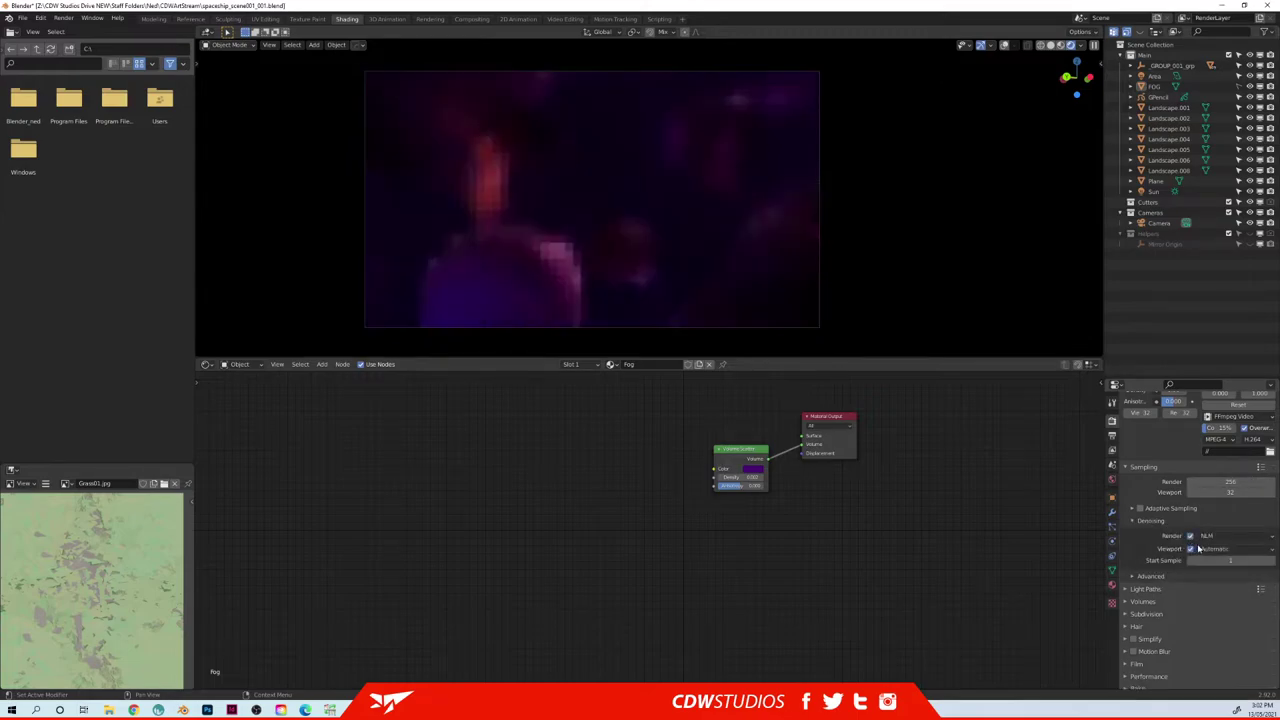
pyautogui.click(1220, 536)
pyautogui.click(1200, 559)
pyautogui.click(1190, 548)
pyautogui.click(1220, 549)
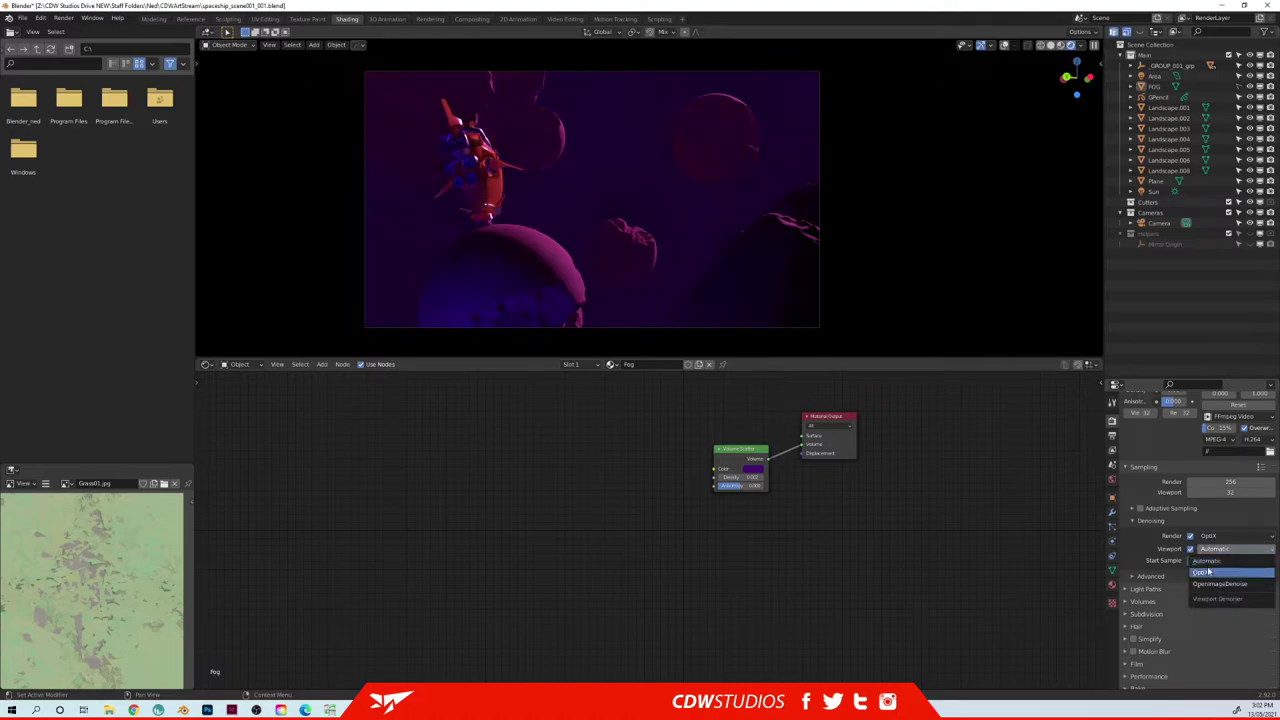
pyautogui.click(1208, 573)
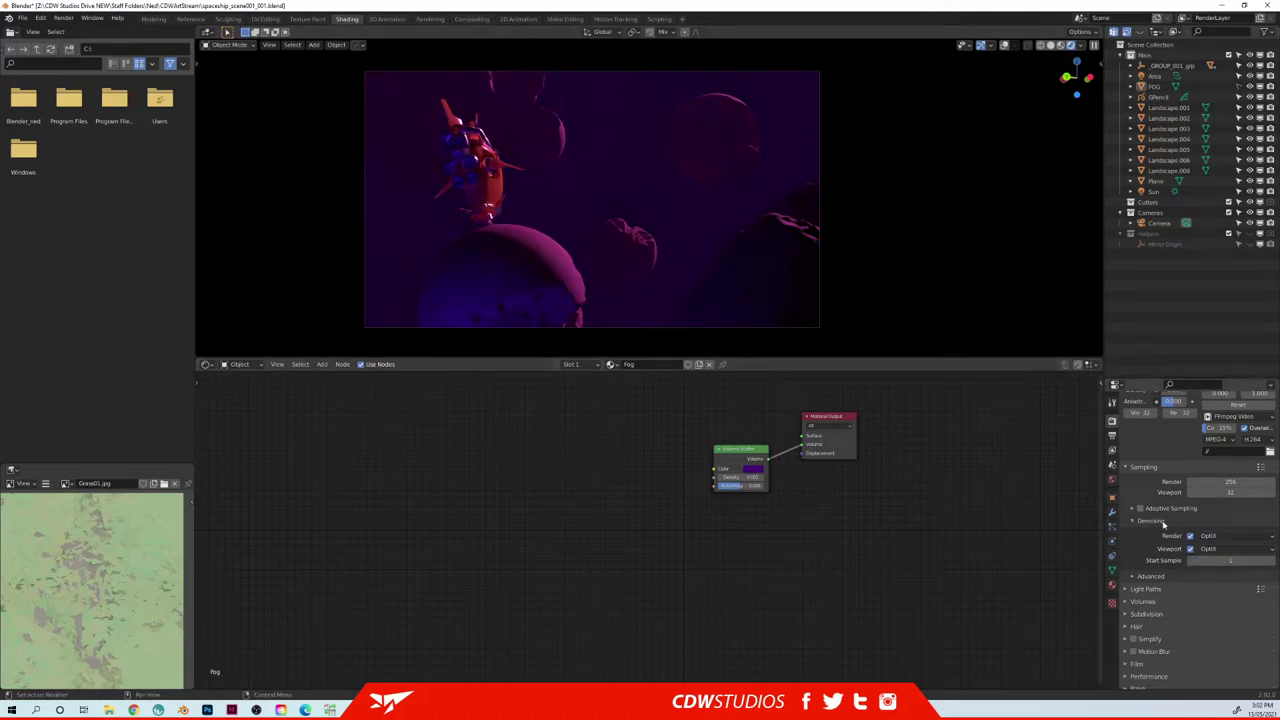
# - Set the render resolution scale to 150 percent
pyautogui.scroll(-2, 1167, 646)
pyautogui.scroll(12, 1184, 550)
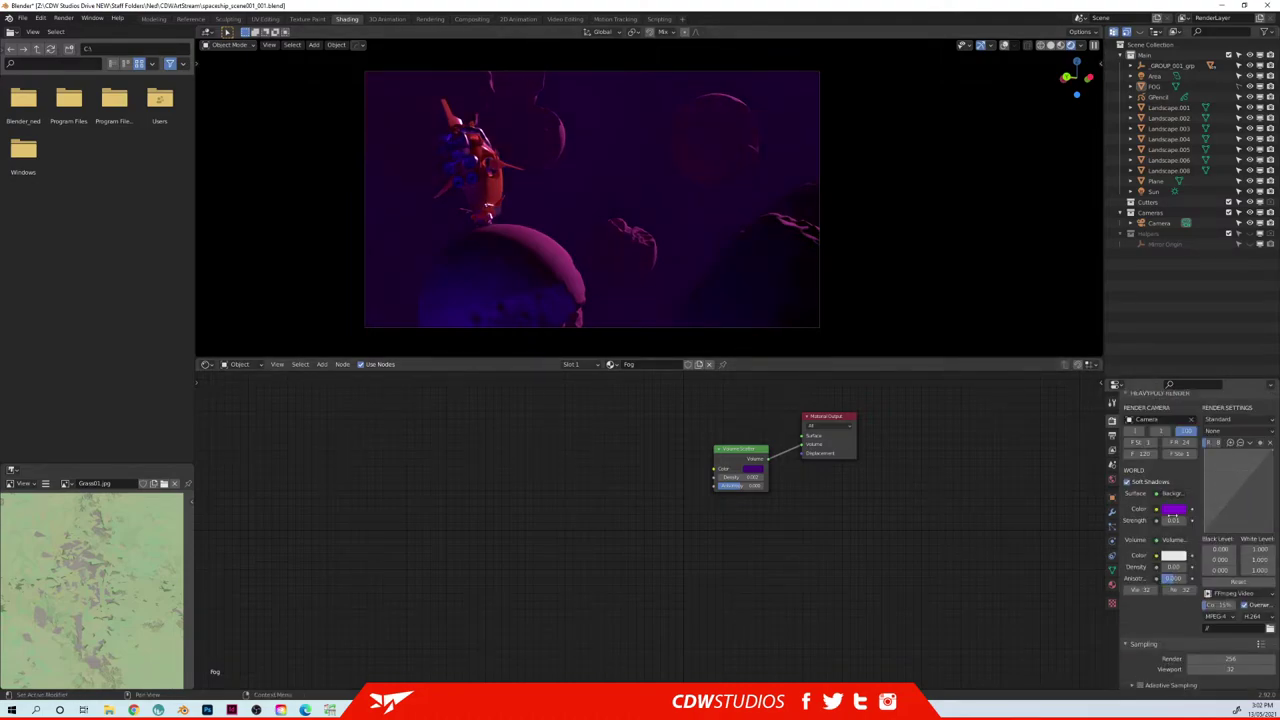
pyautogui.click(1188, 499)
pyautogui.write('150')
pyautogui.press('Return')
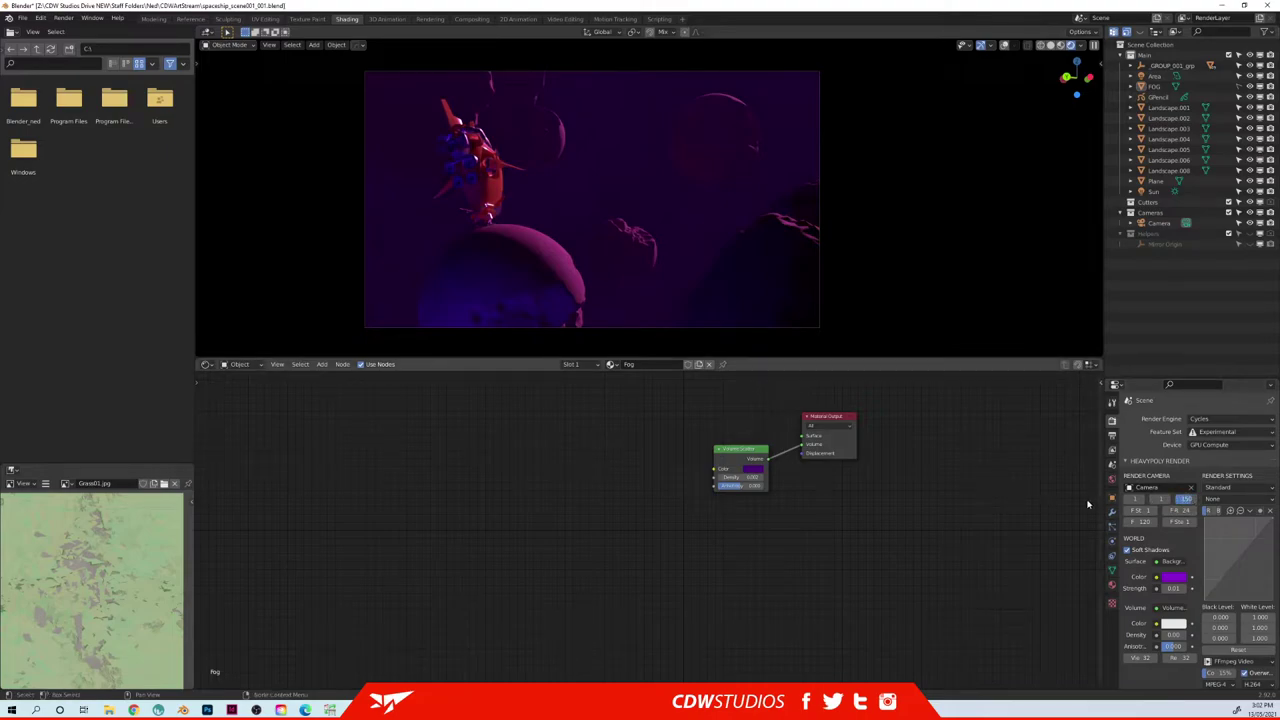
# - Set the render tile size to 256 px in both X and Y in the performance settings
pyautogui.scroll(-10, 1136, 605)
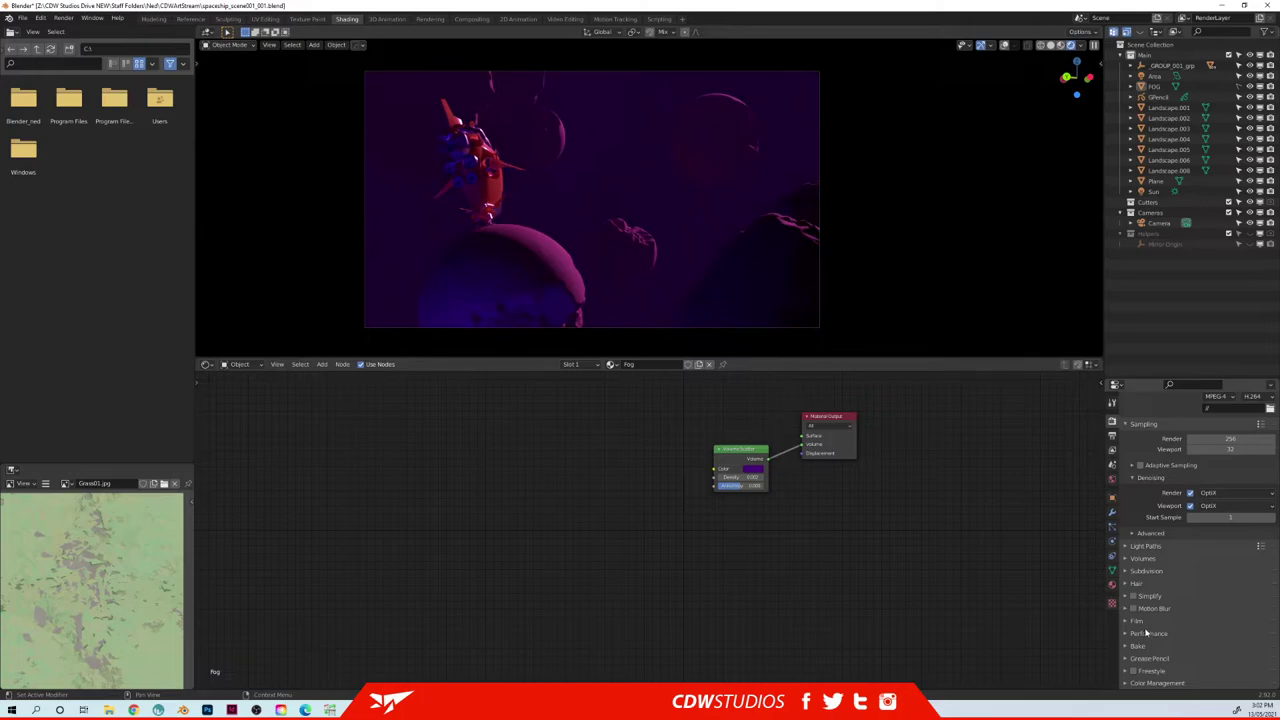
pyautogui.click(1147, 633)
pyautogui.scroll(-8, 1180, 609)
pyautogui.click(1246, 545)
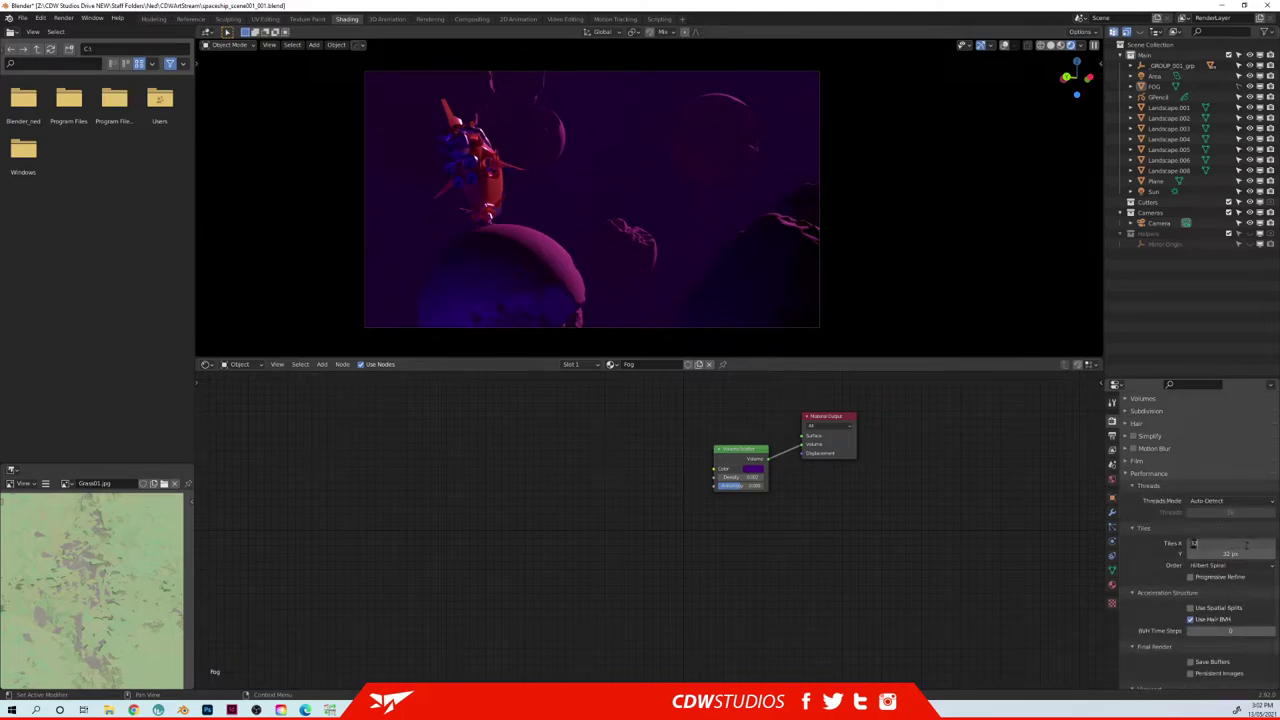
pyautogui.write('256')
pyautogui.press('Tab')
pyautogui.write('256')
pyautogui.press('Return')
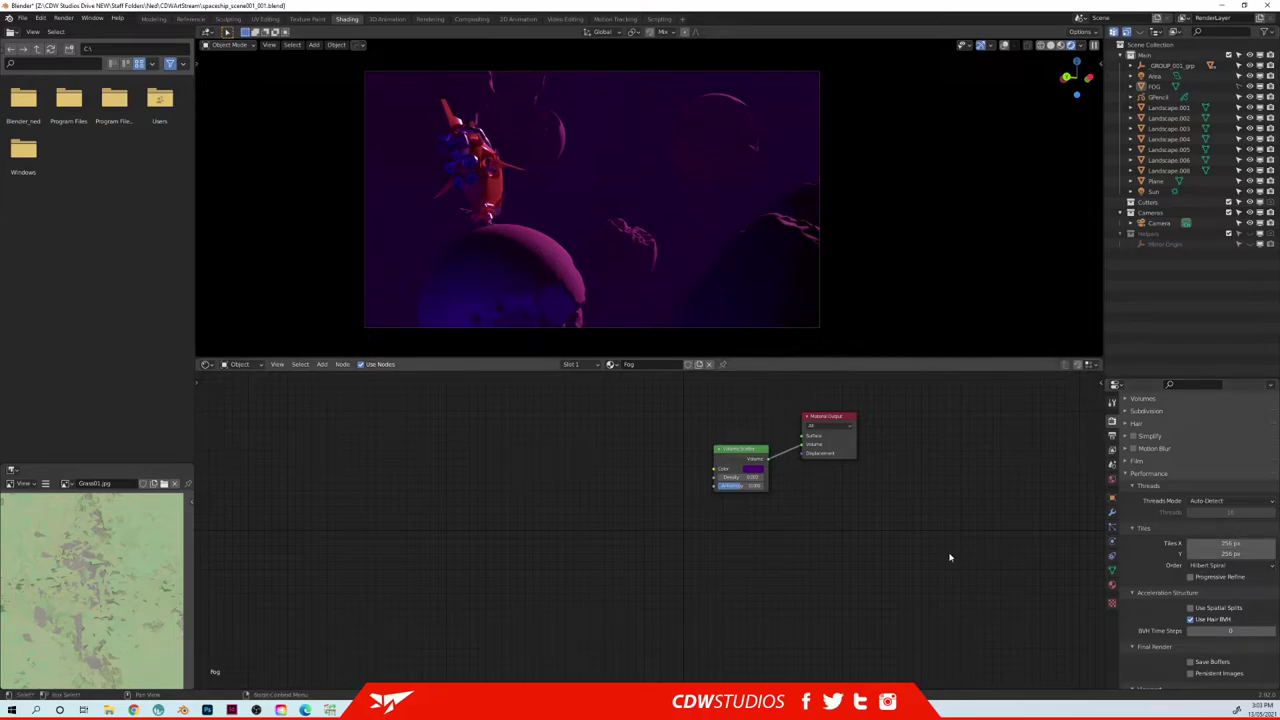
# - Save the scene file and render the full image from the camera
pyautogui.hotkey('ctrl', 's')
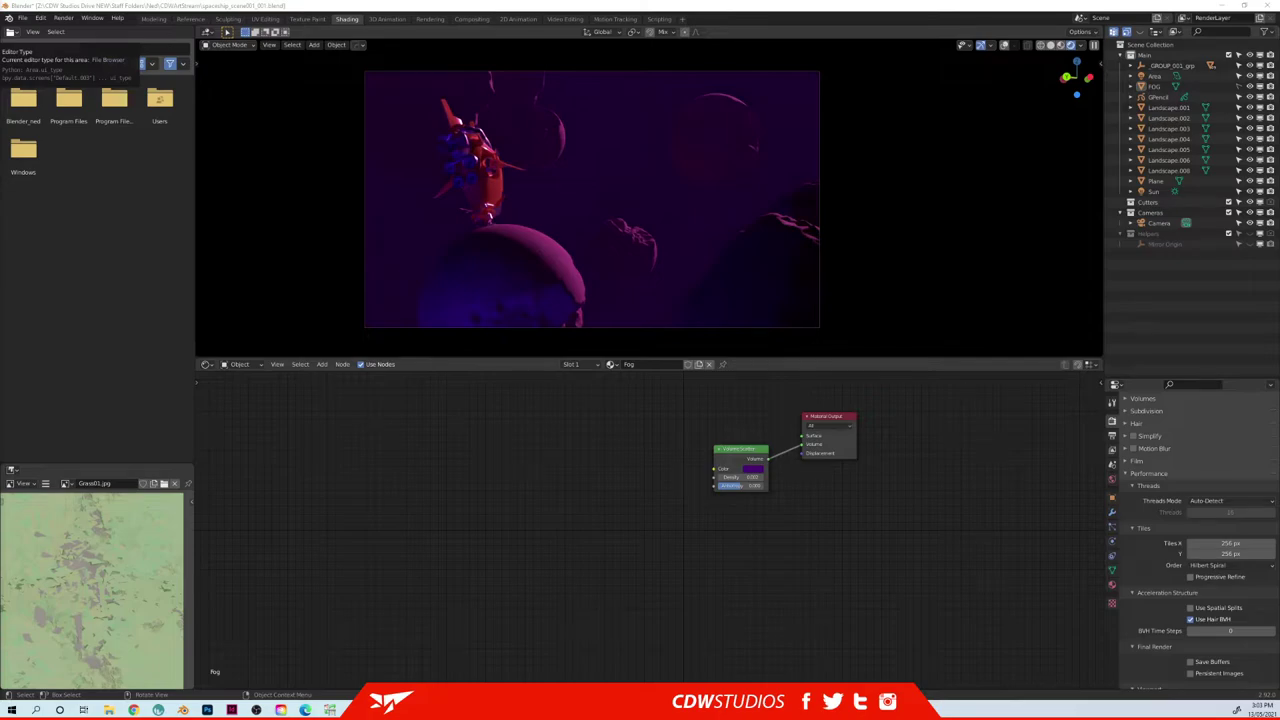
pyautogui.press('F12')
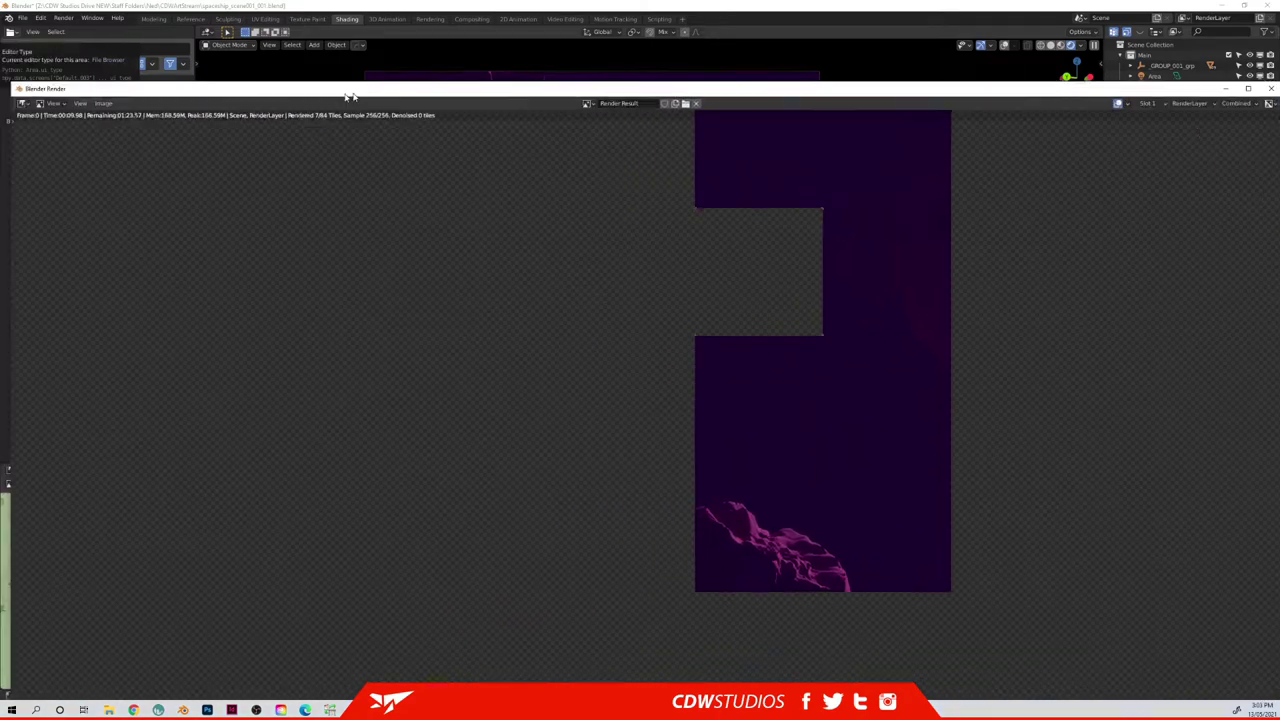
pyautogui.moveTo(11, 86); pyautogui.dragTo(194, 67)
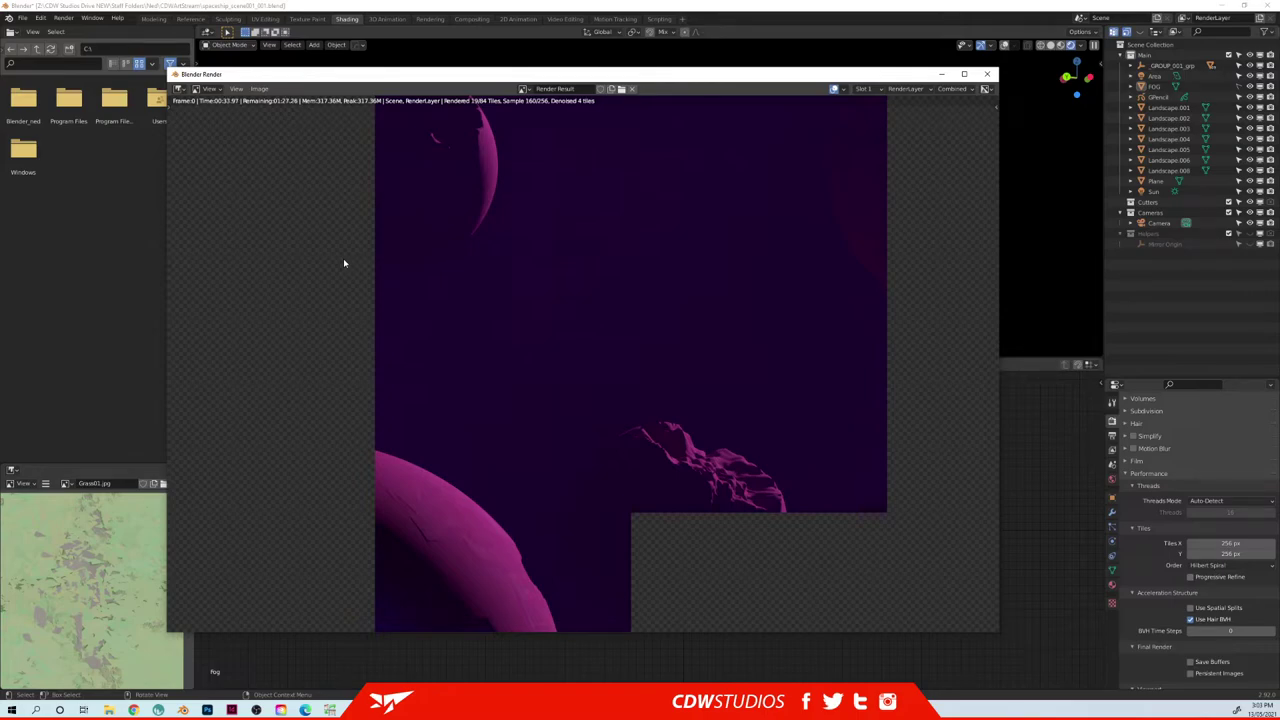
pyautogui.scroll(-3, 474, 323)
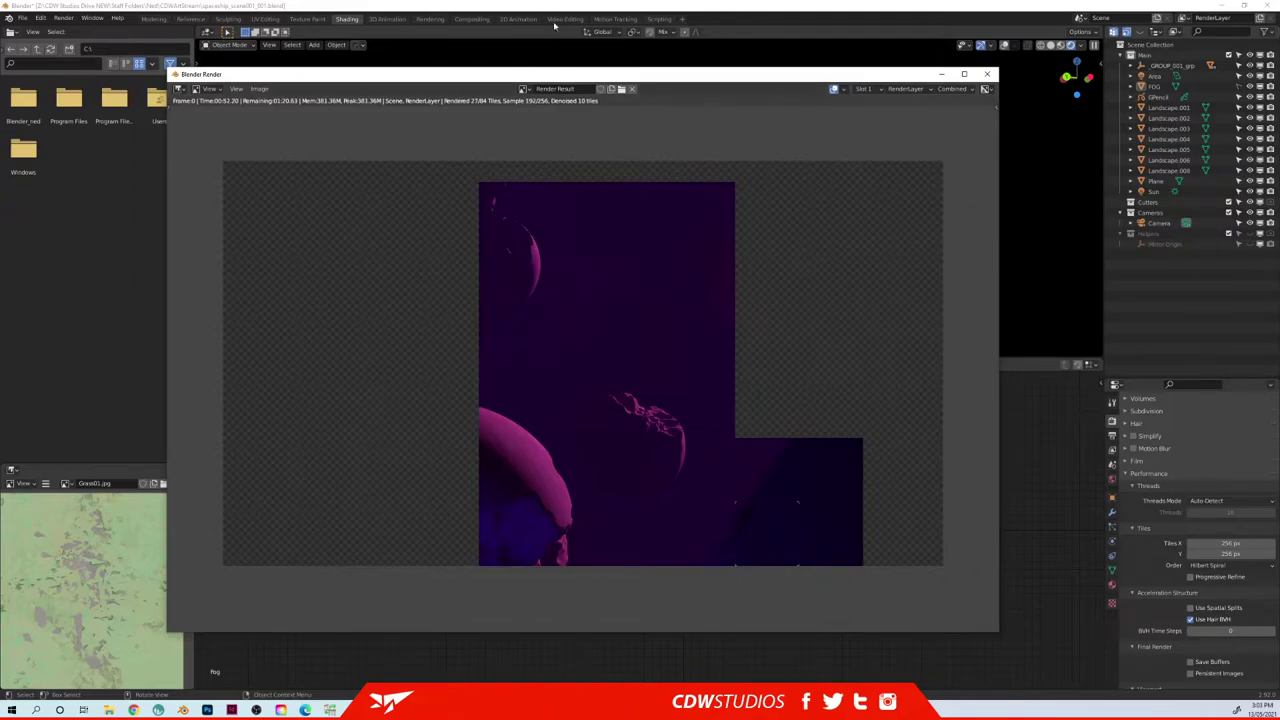
pyautogui.moveTo(502, 76); pyautogui.dragTo(0, 143)
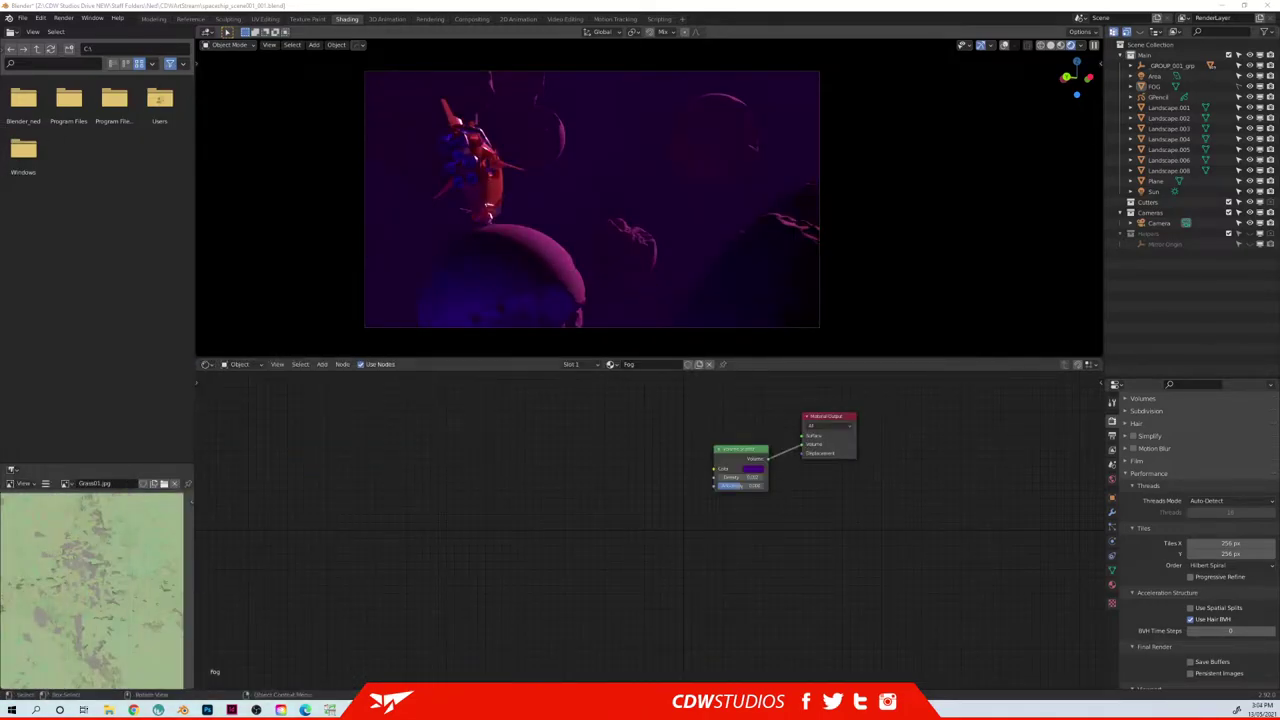
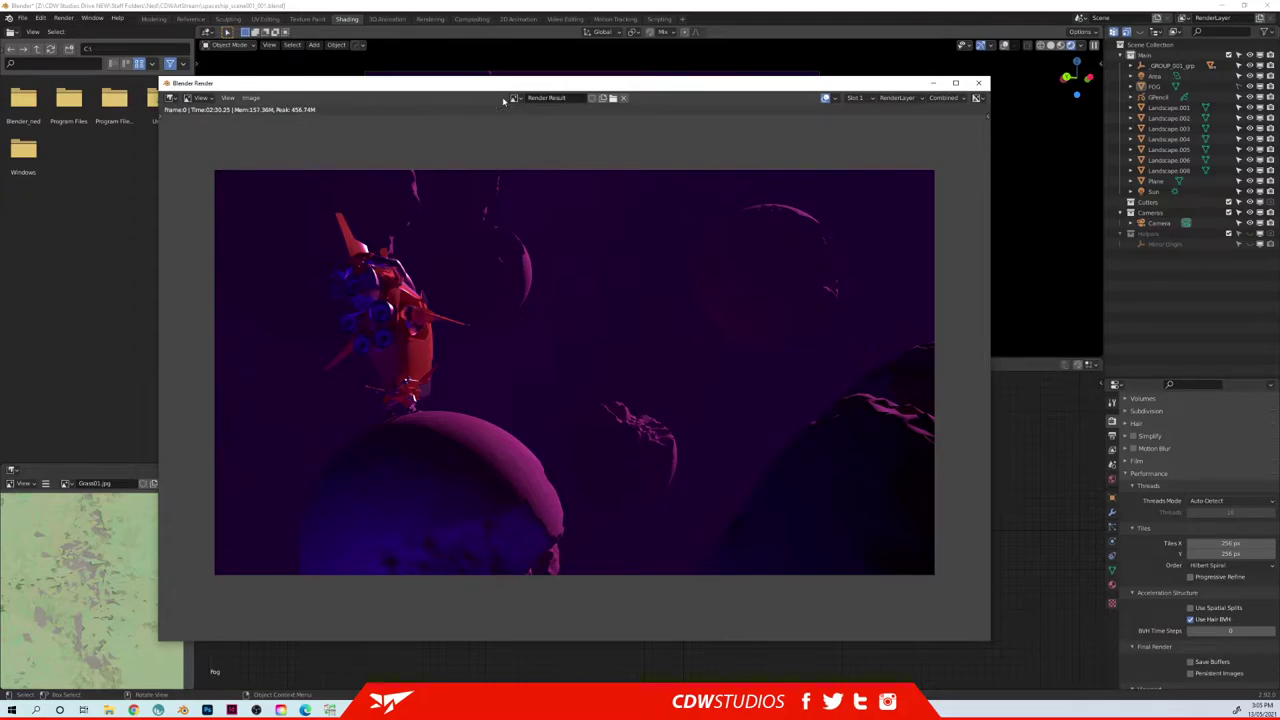
pyautogui.moveTo(498, 86); pyautogui.dragTo(464, 84)
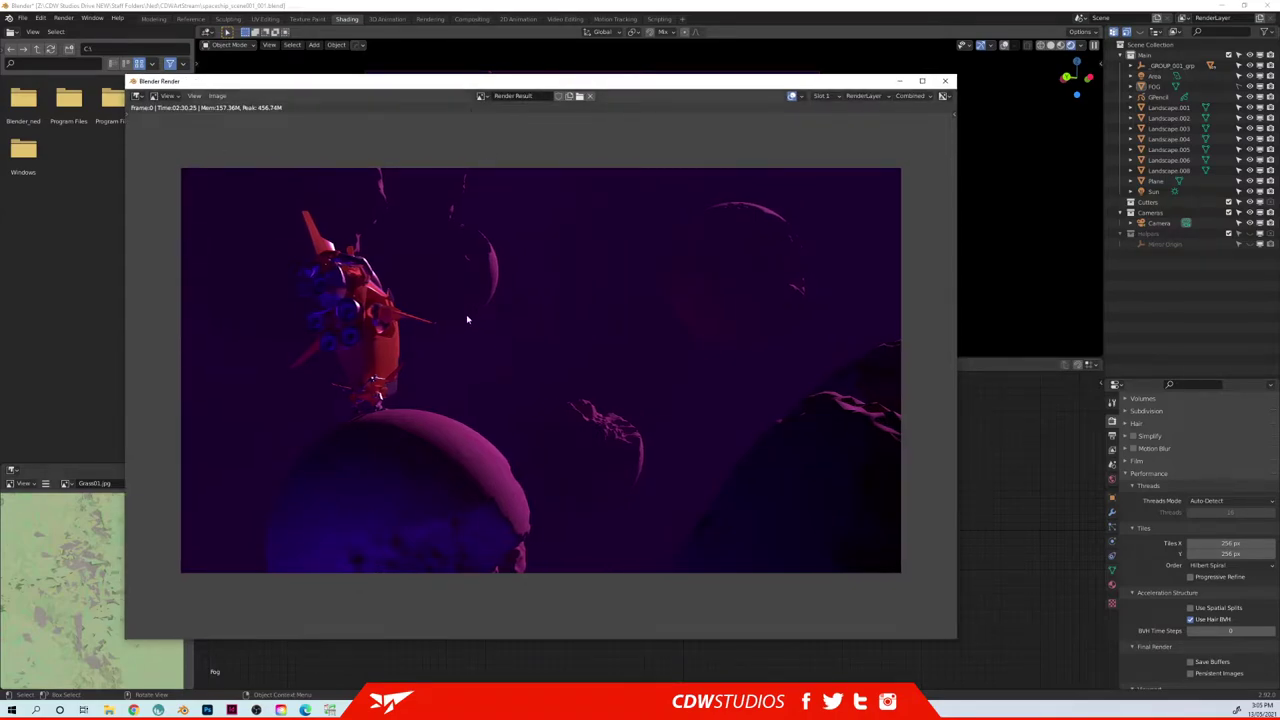
# - Save the finished render in PNG format as AsteroidBelt_render_colour_001.png and close the render window
pyautogui.hotkey('shift', 'alt', 's')
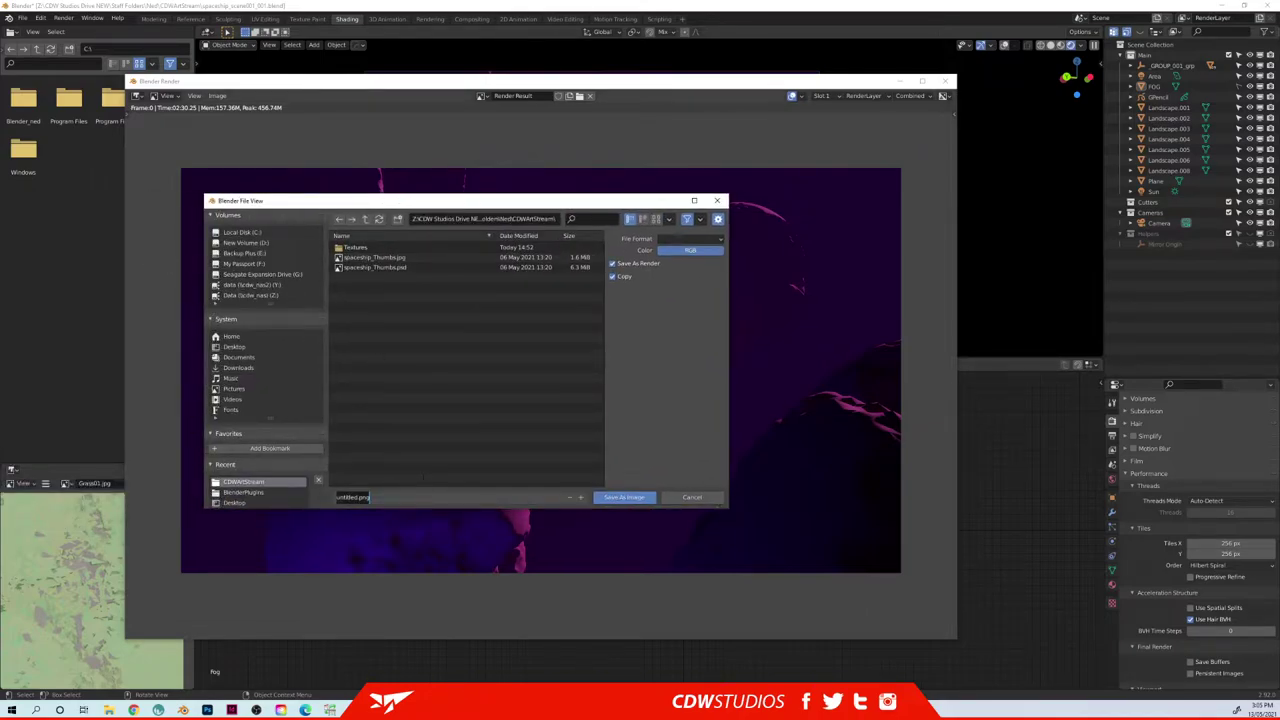
pyautogui.write('AsteroidBelt_render_colour_001')
pyautogui.press('Return')
pyautogui.click(688, 240)
pyautogui.click(585, 293)
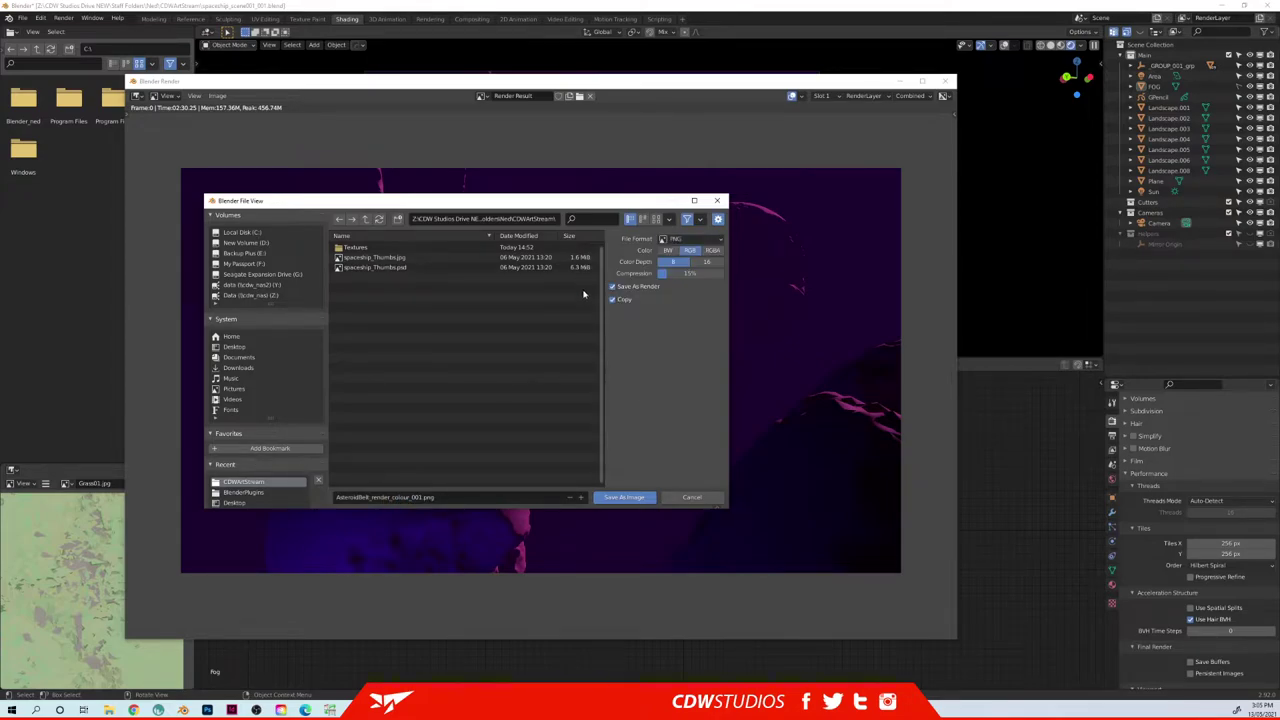
pyautogui.click(624, 497)
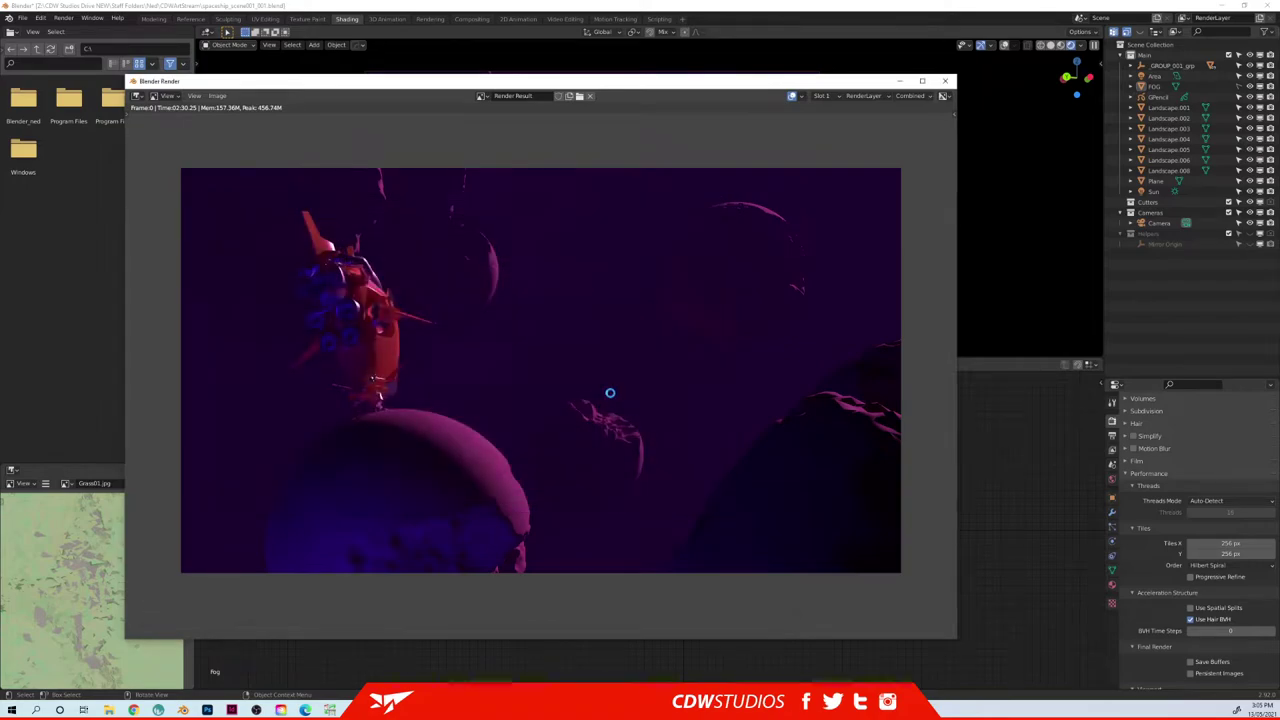
pyautogui.click(945, 83)
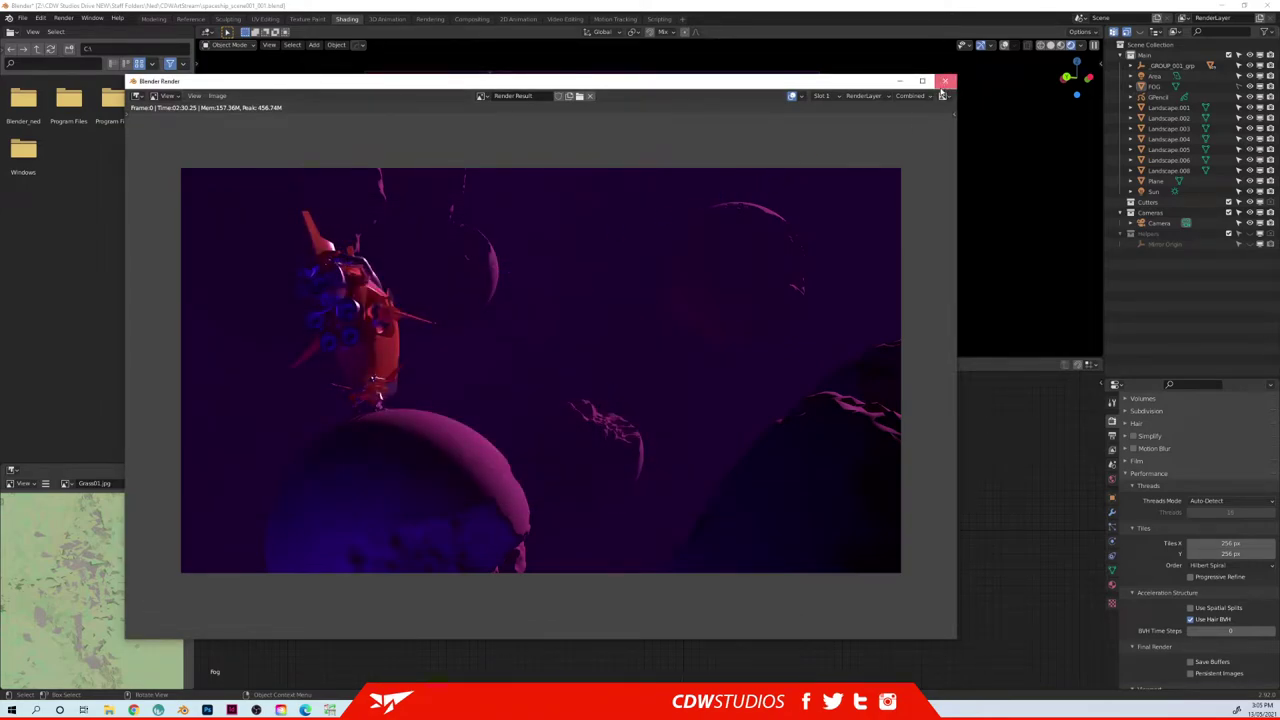
# - Switch the render result to Slot 2 and close the render window
pyautogui.click(823, 98)
pyautogui.click(822, 119)
pyautogui.click(946, 82)
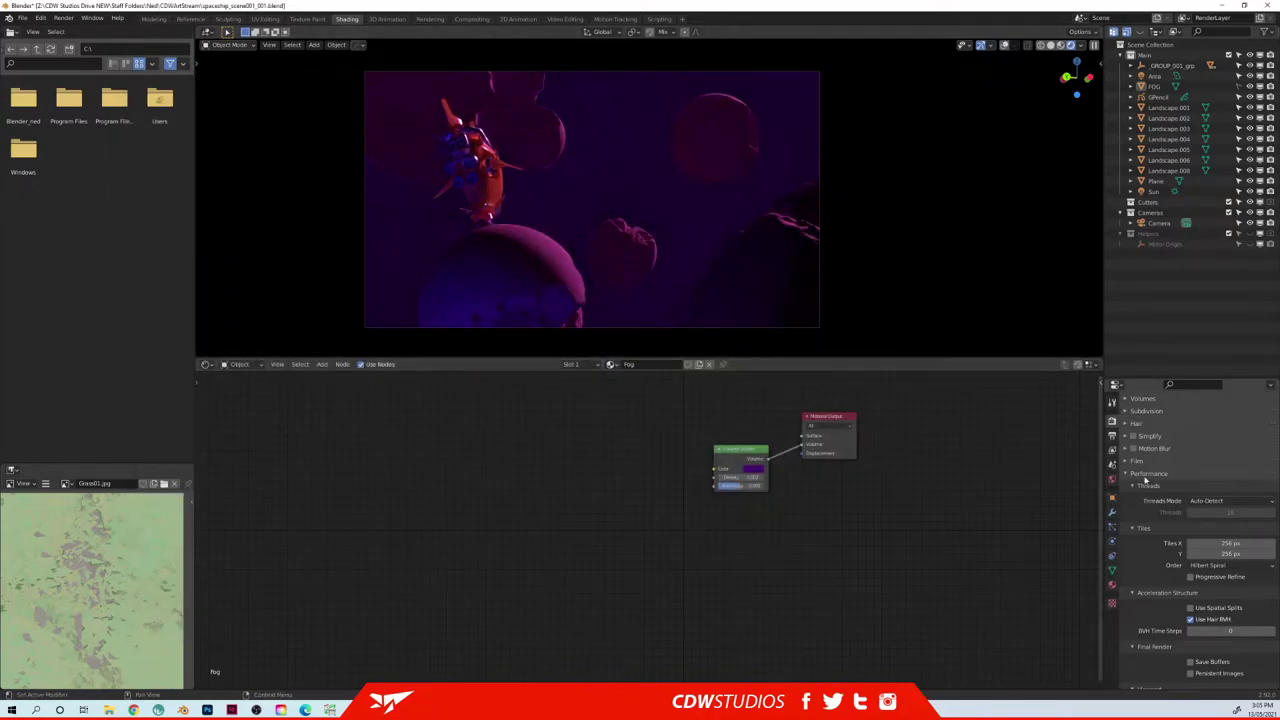
# - Change the render engine to Workbench and hide the FOG object in the viewport
pyautogui.scroll(10, 1160, 460)
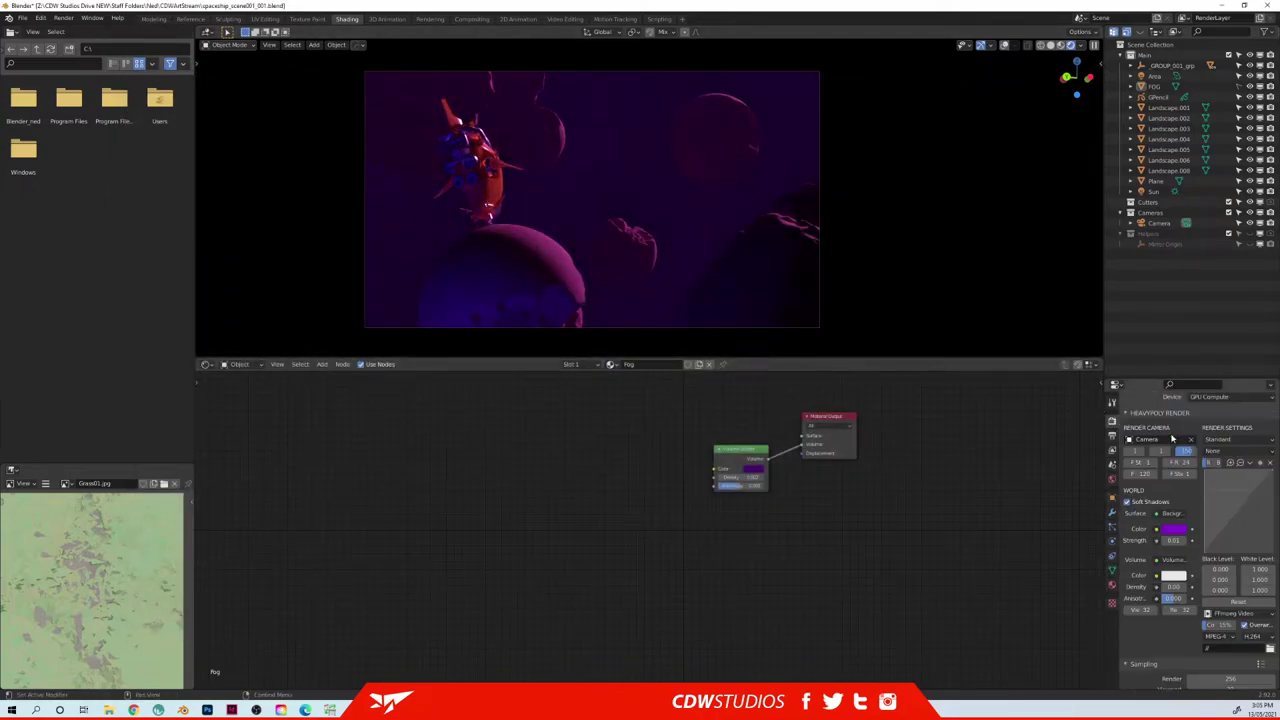
pyautogui.scroll(2, 1180, 440)
pyautogui.click(1230, 418)
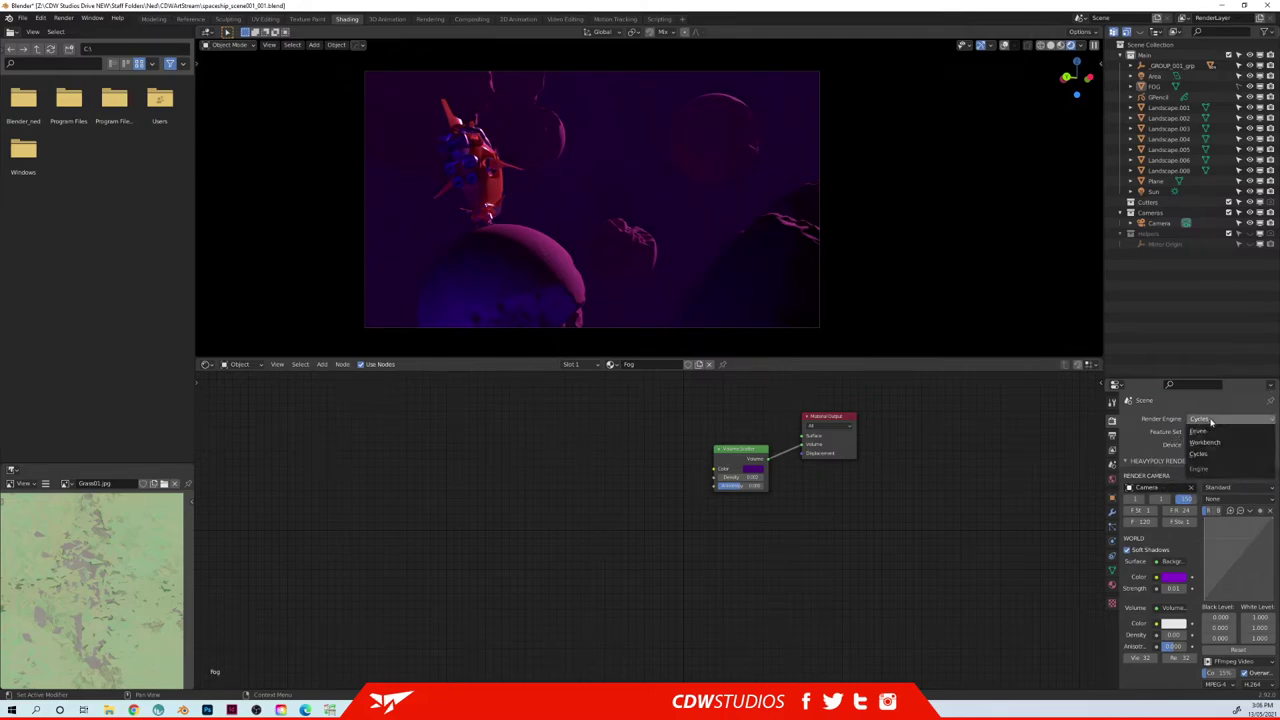
pyautogui.click(1225, 448)
pyautogui.scroll(-5, 1165, 497)
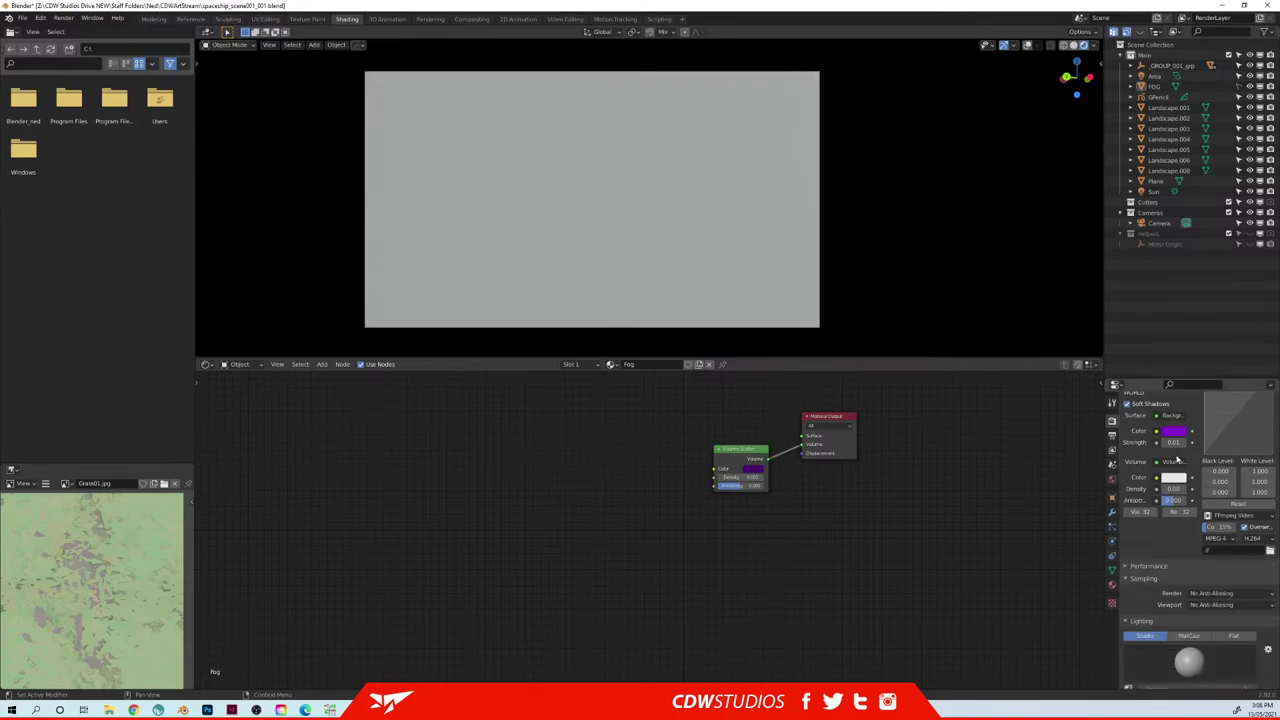
pyautogui.click(1259, 87)
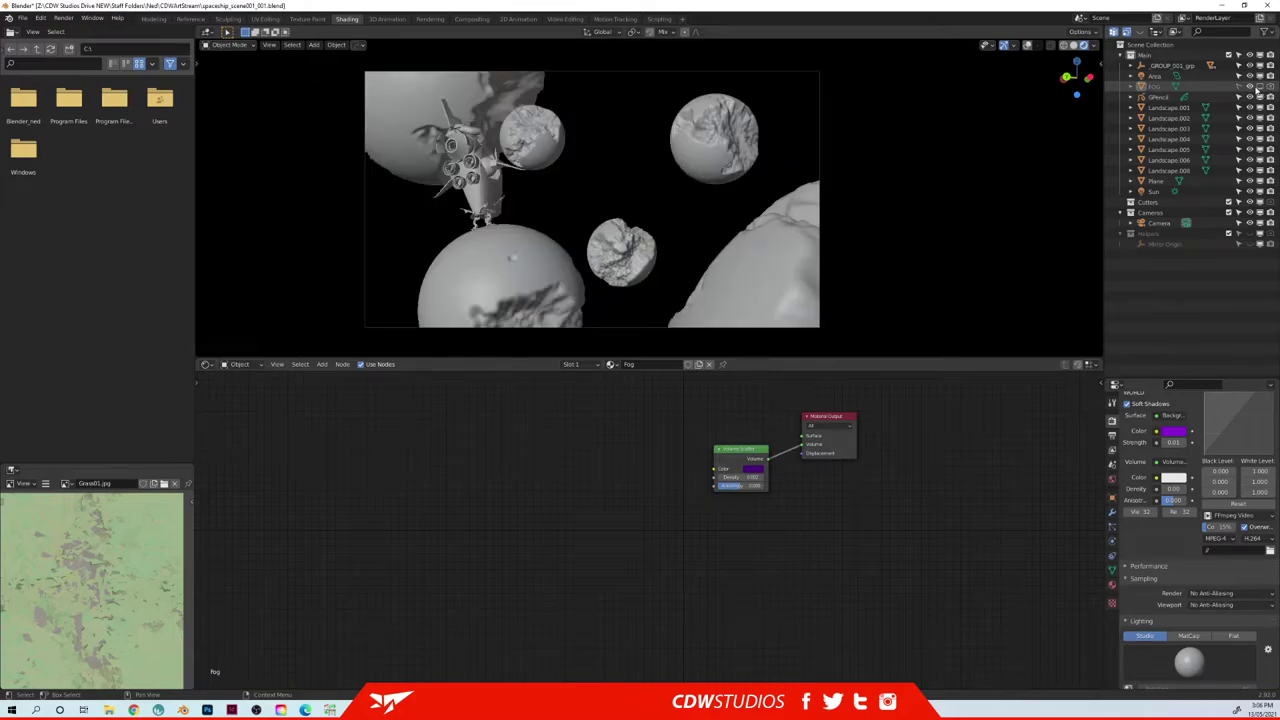
# - Set Workbench render sampling to 5 Samples, with Flat lighting and Random colour
pyautogui.scroll(-4, 1190, 500)
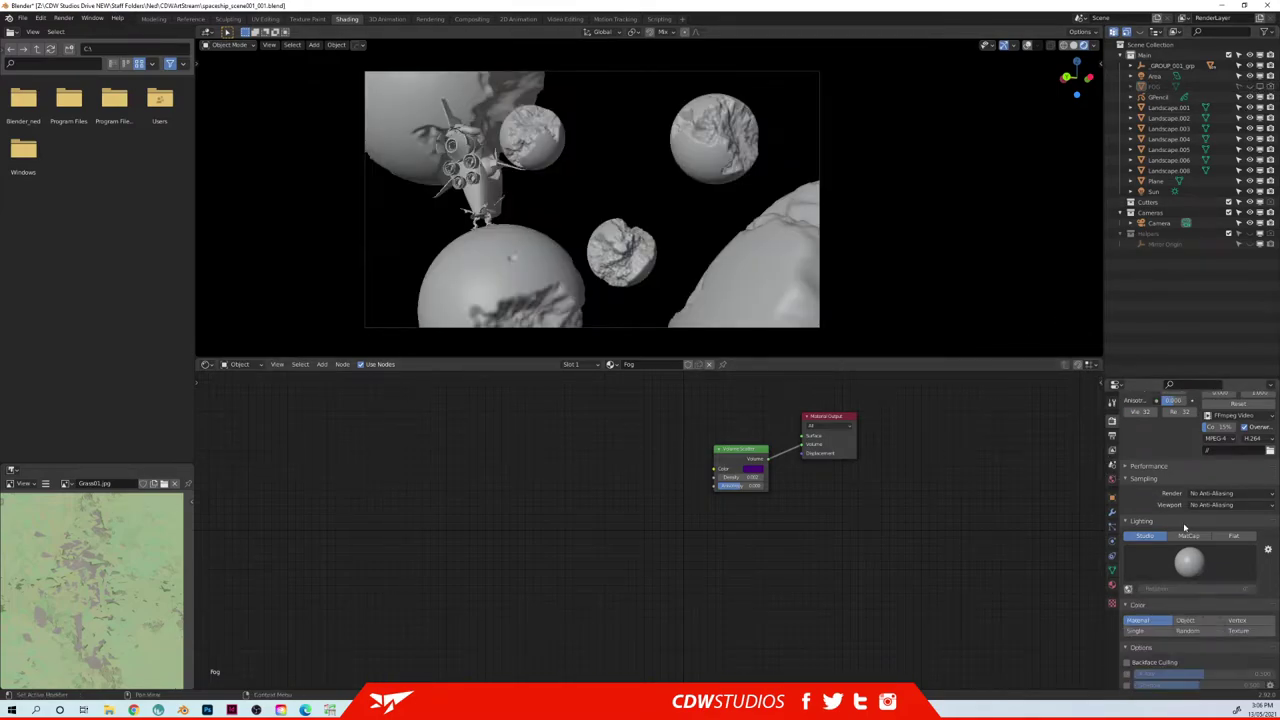
pyautogui.click(1215, 493)
pyautogui.click(1199, 528)
pyautogui.click(1234, 536)
pyautogui.click(1188, 581)
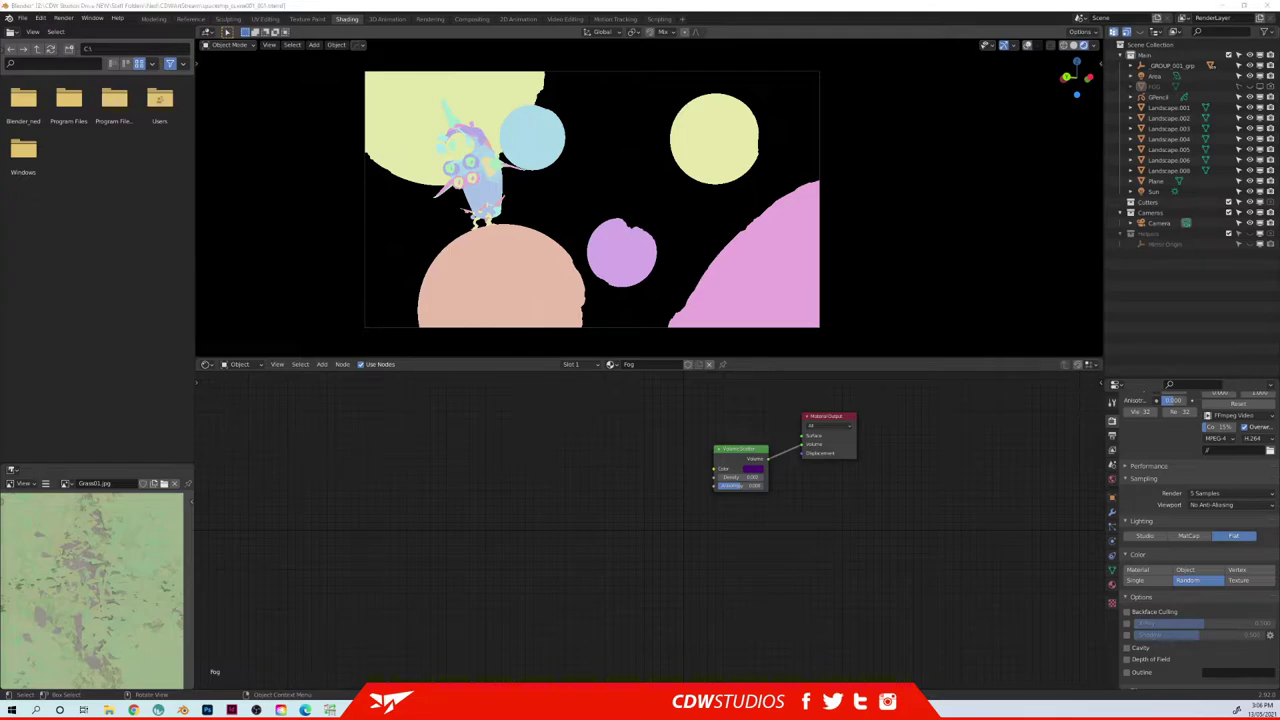
# - Render the flat random-colour image, shrink the render window and frame the whole picture in it
pyautogui.moveTo(0, 48); pyautogui.dragTo(843, 74)
pyautogui.moveTo(373, 72); pyautogui.dragTo(630, 66)
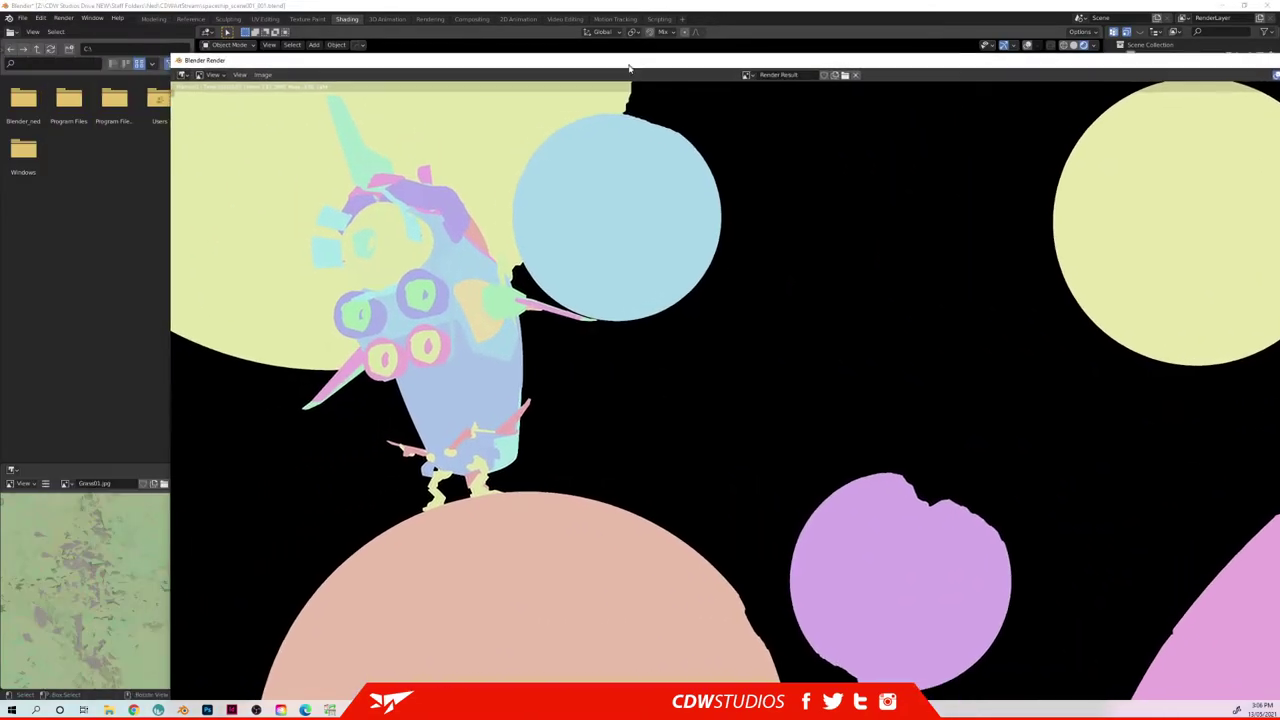
pyautogui.moveTo(172, 56); pyautogui.dragTo(353, 140)
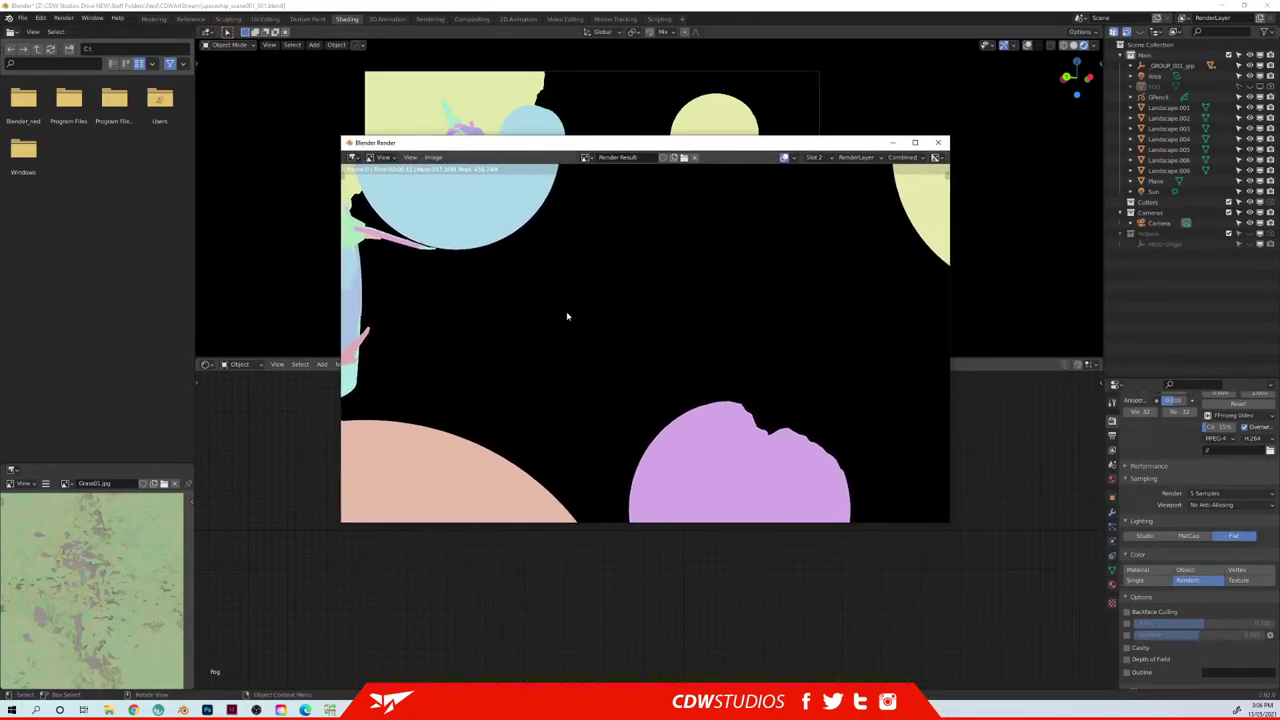
pyautogui.scroll(-10, 606, 335)
pyautogui.scroll(4, 609, 337)
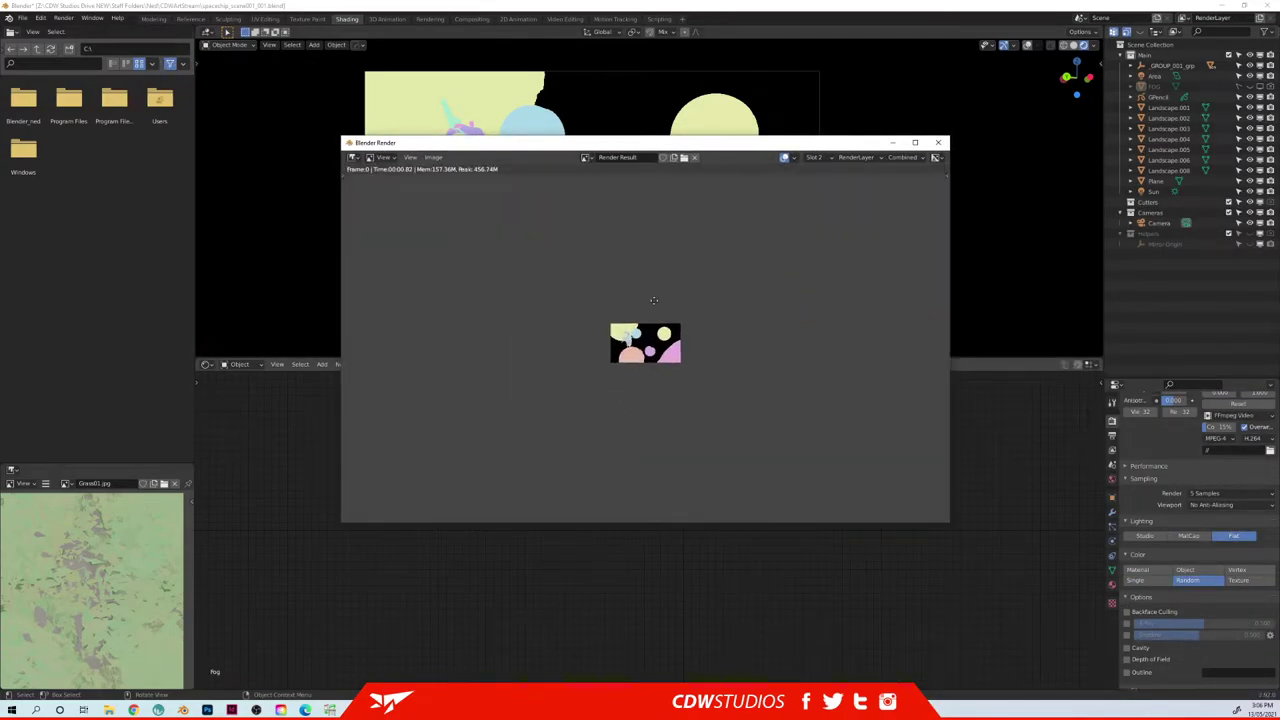
pyautogui.scroll(6, 654, 337)
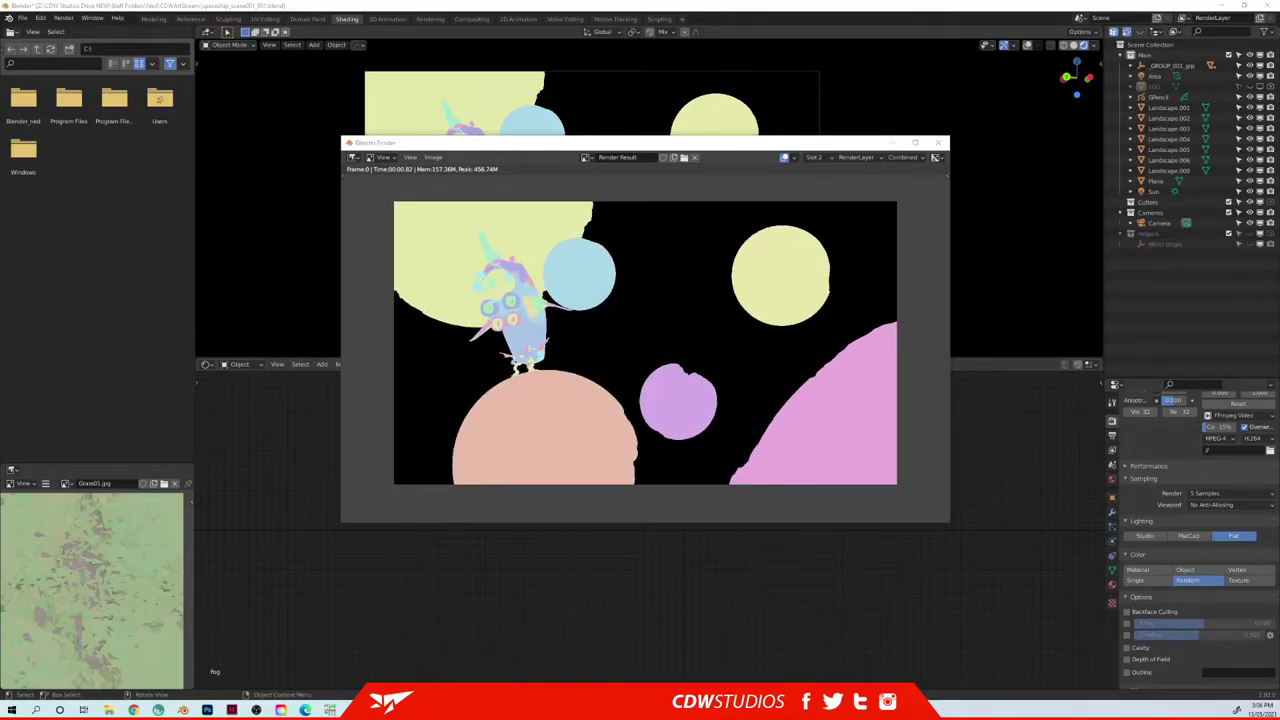
# - Name the image file for the random-colour render AsteroidBelt_render_clown_001.png
pyautogui.click(472, 462)
pyautogui.click(484, 463)
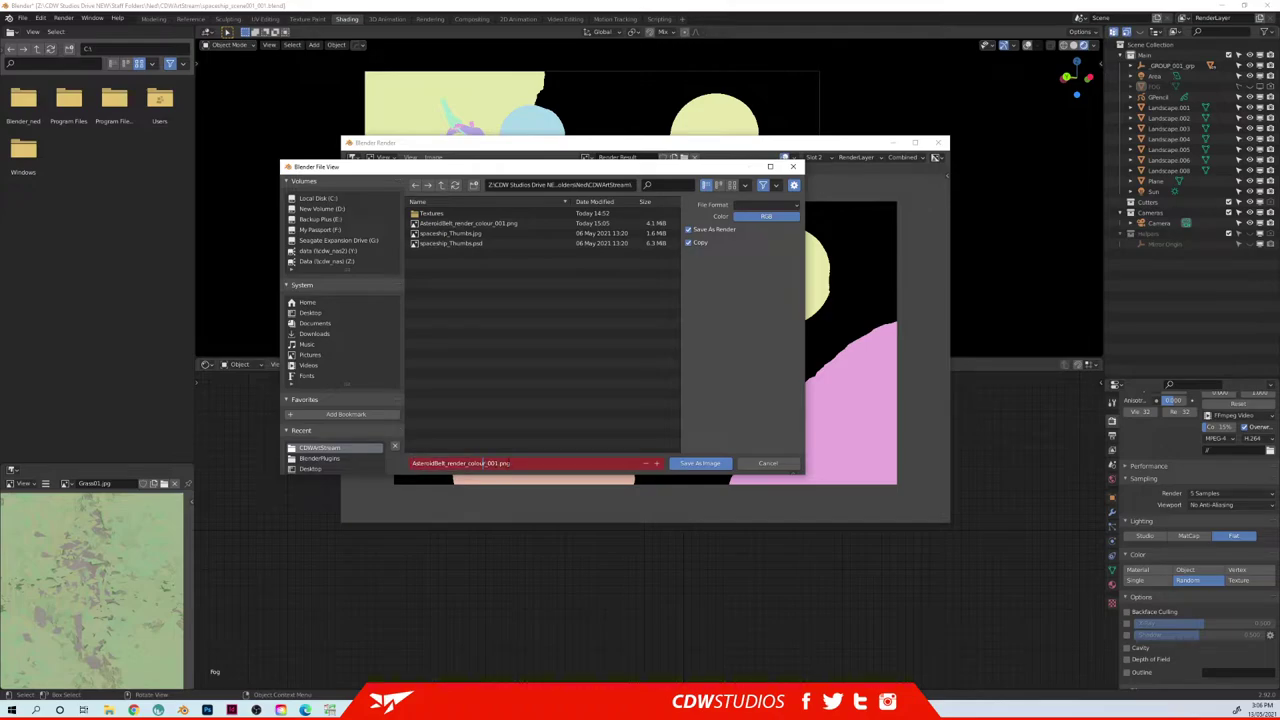
pyautogui.press('BackSpace')
pyautogui.press('BackSpace')
pyautogui.press('BackSpace')
pyautogui.press('BackSpace')
pyautogui.press('BackSpace')
pyautogui.write('lown')
pyautogui.press('Return')
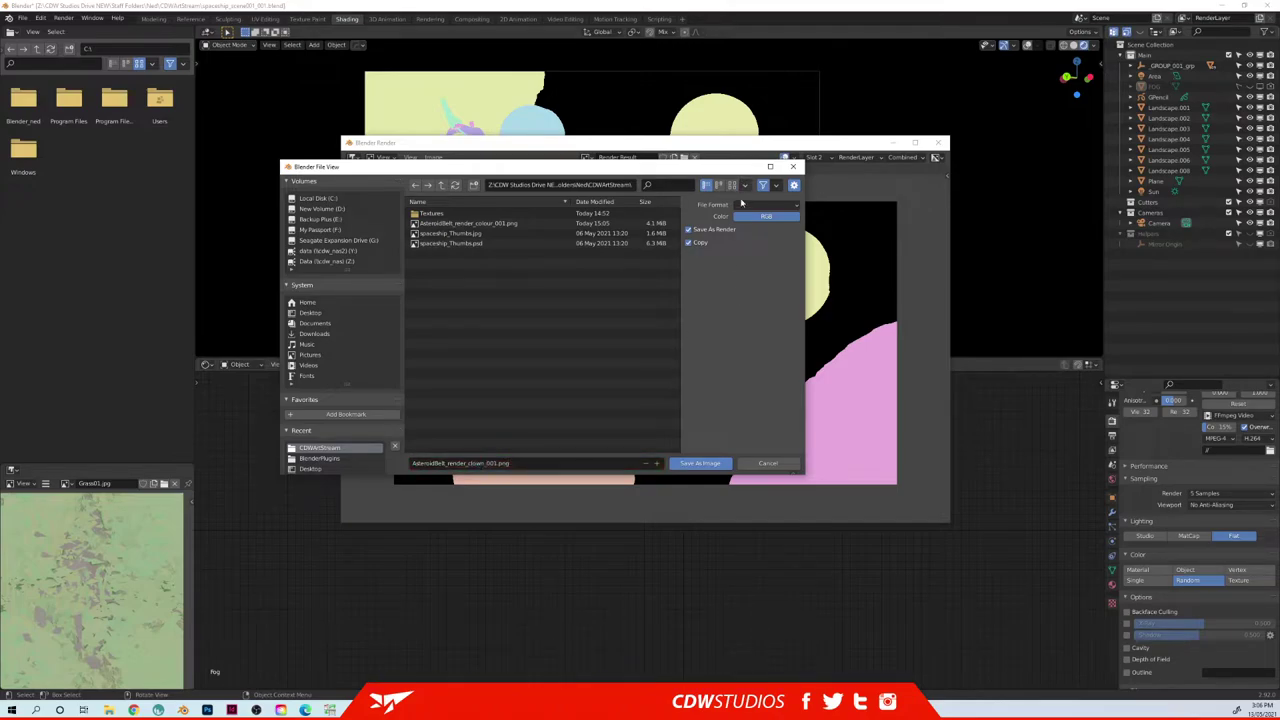
# - Save the random-colour render in PNG format and close the render window
pyautogui.click(743, 206)
pyautogui.click(688, 259)
pyautogui.click(727, 461)
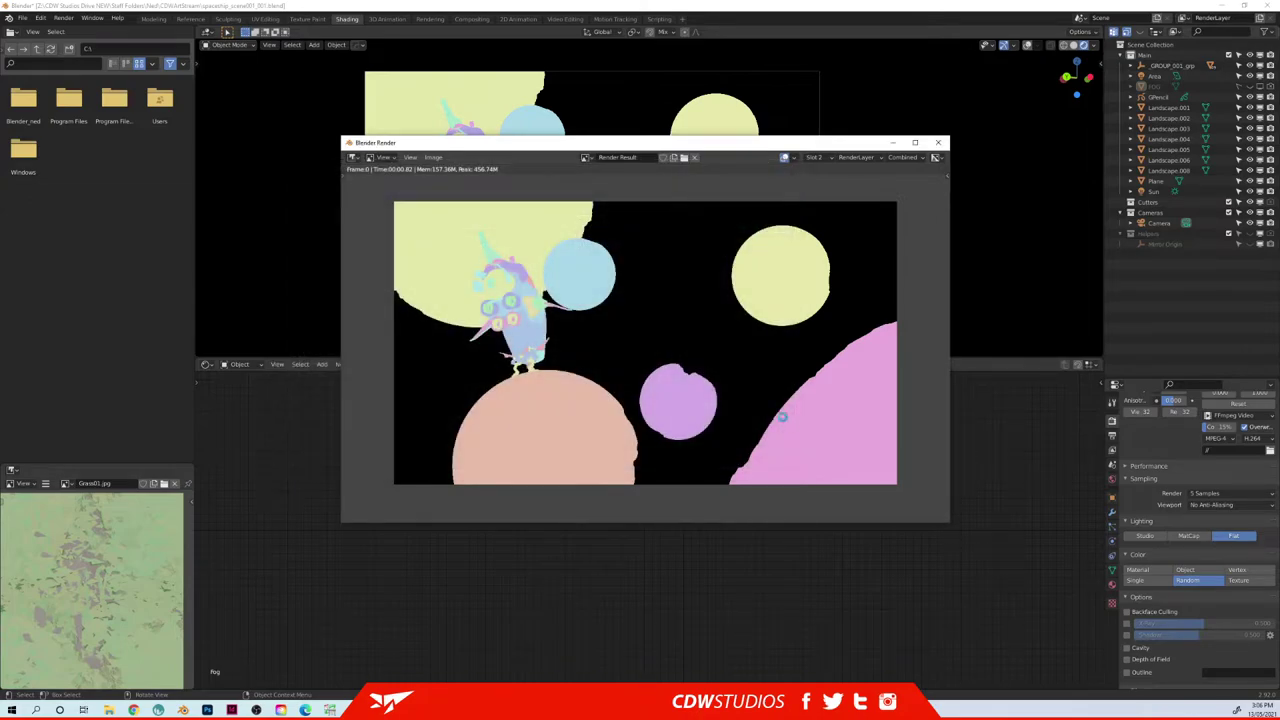
pyautogui.click(938, 142)
# - Switch the render engine back to Cycles
pyautogui.scroll(3, 1167, 481)
pyautogui.scroll(4, 1167, 481)
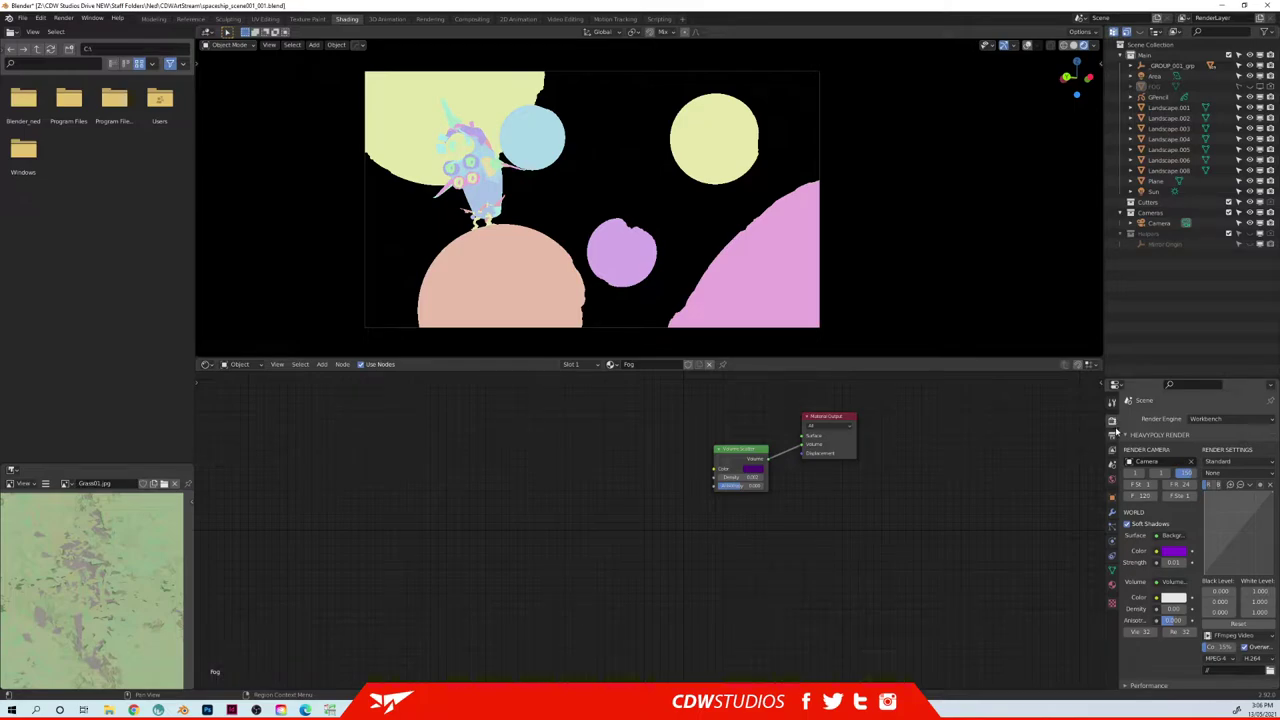
pyautogui.click(1205, 419)
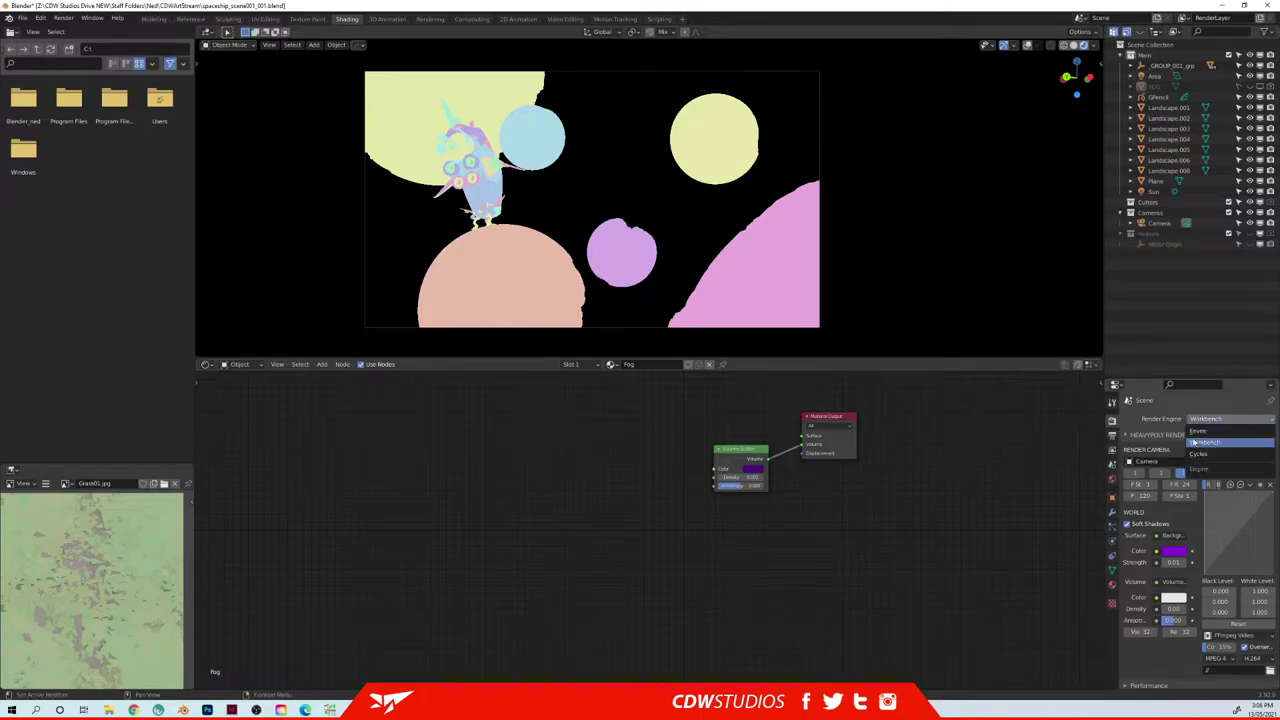
pyautogui.click(1200, 454)
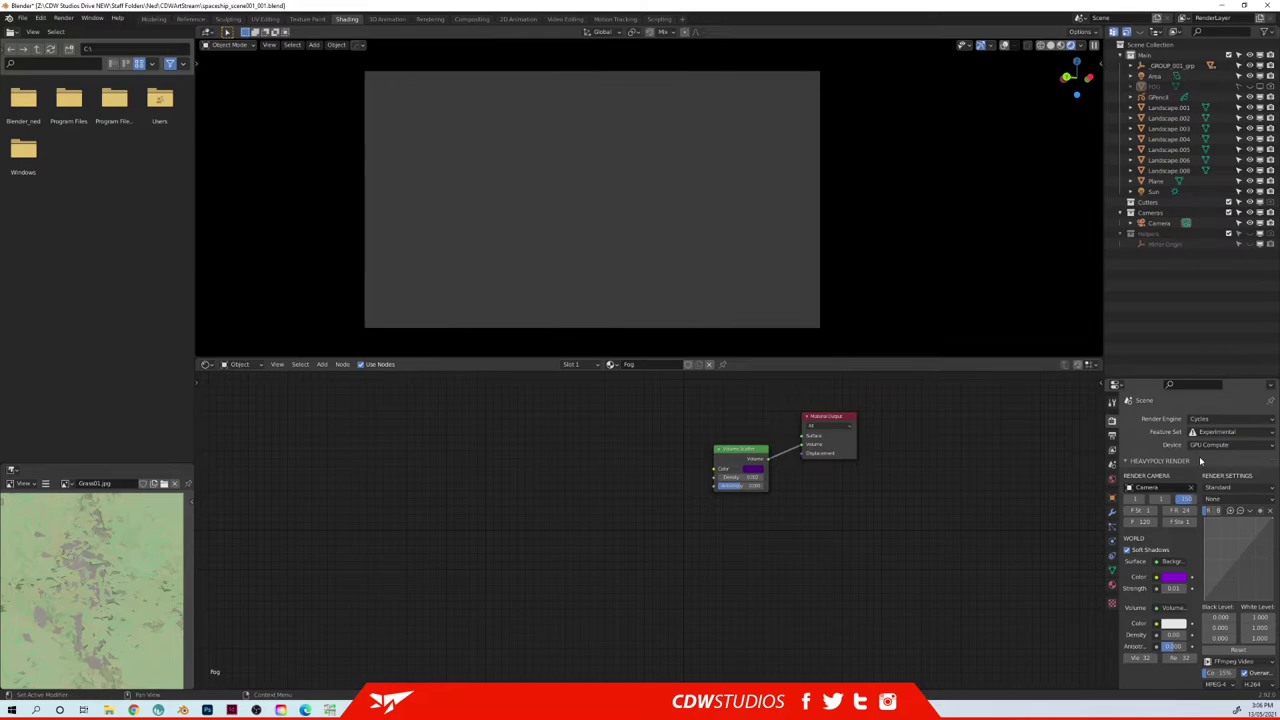
# - Examine the Cycles render settings and the view layer's data, light and Cryptomatte pass options
pyautogui.scroll(-5, 1157, 497)
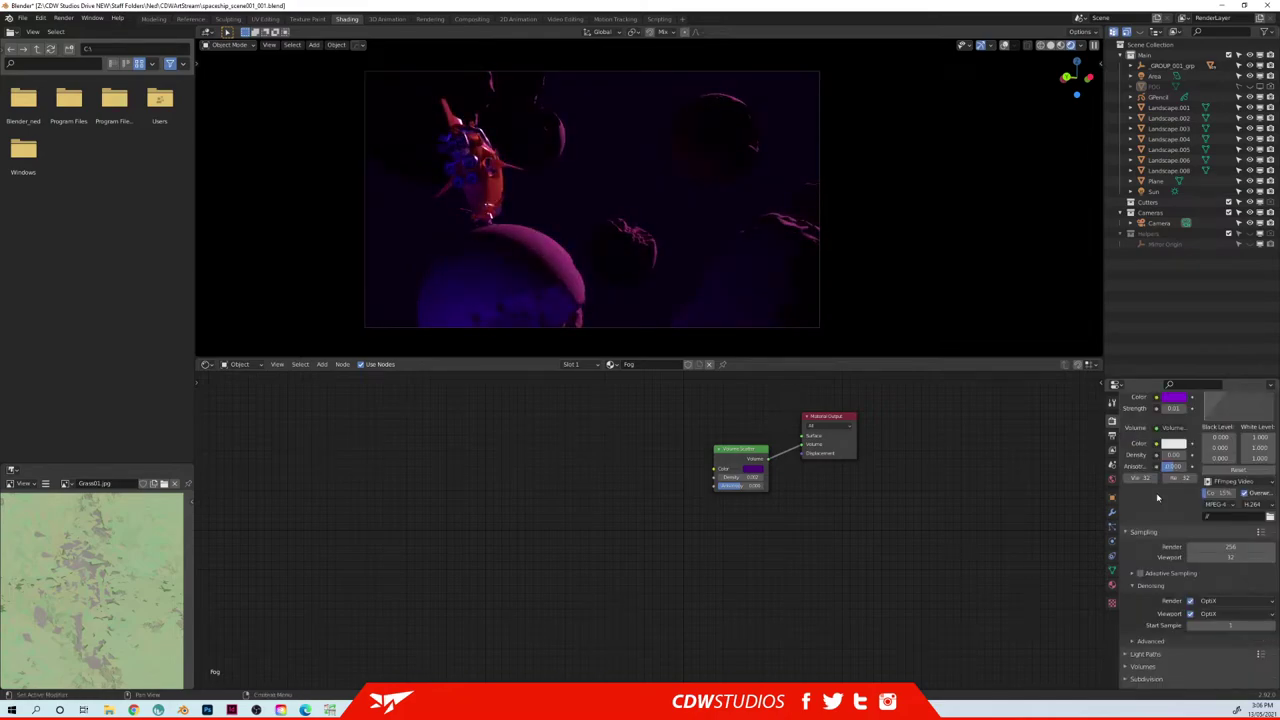
pyautogui.scroll(8, 1157, 500)
pyautogui.scroll(-1, 1150, 502)
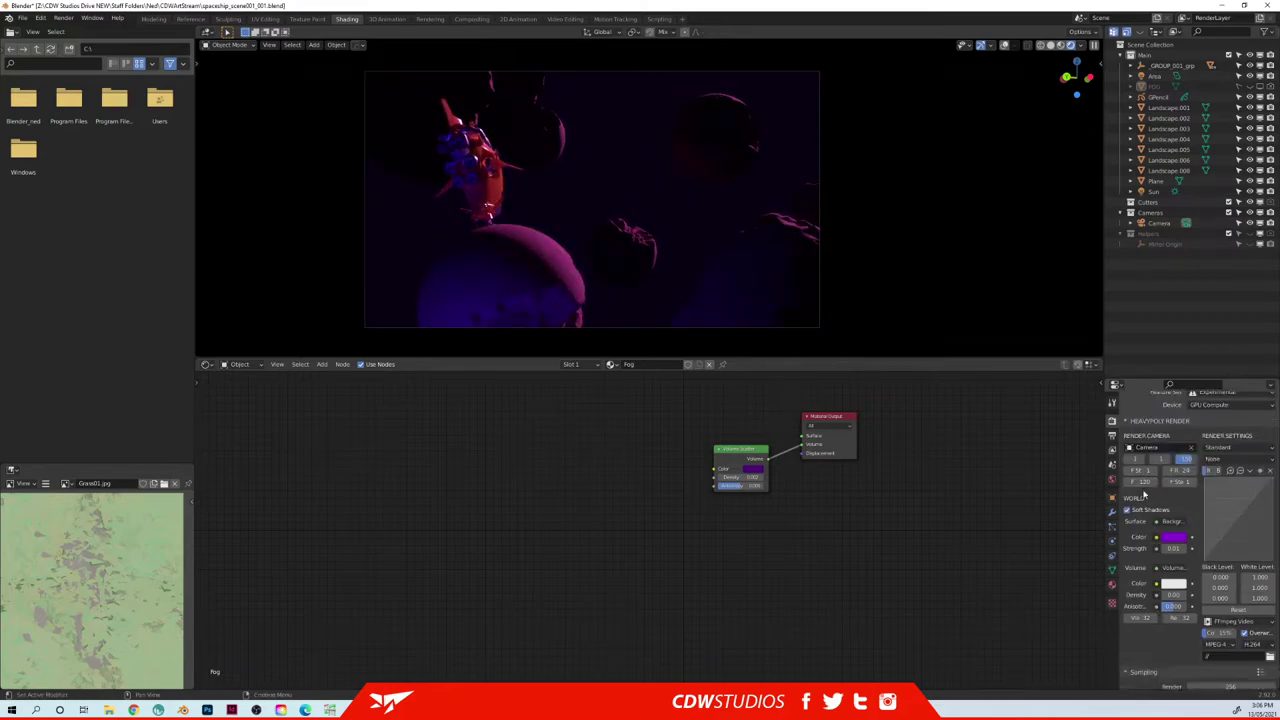
pyautogui.click(1112, 437)
pyautogui.click(1112, 449)
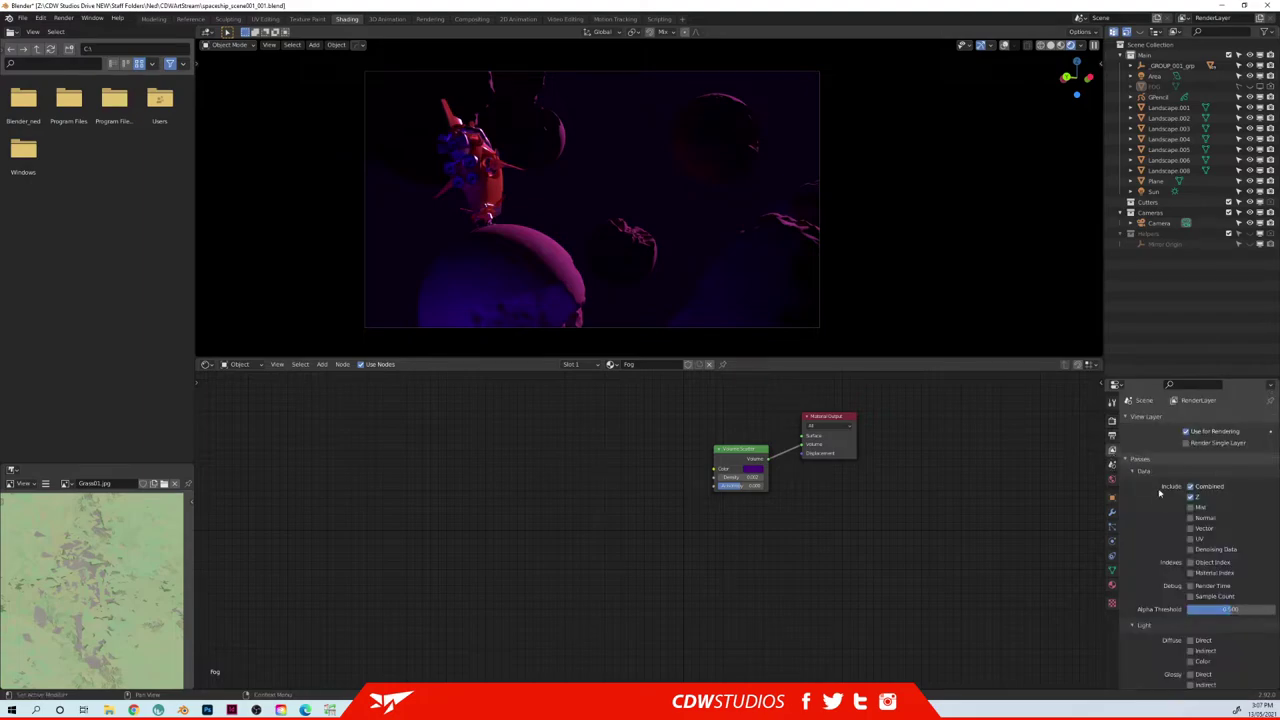
pyautogui.scroll(-3, 1164, 564)
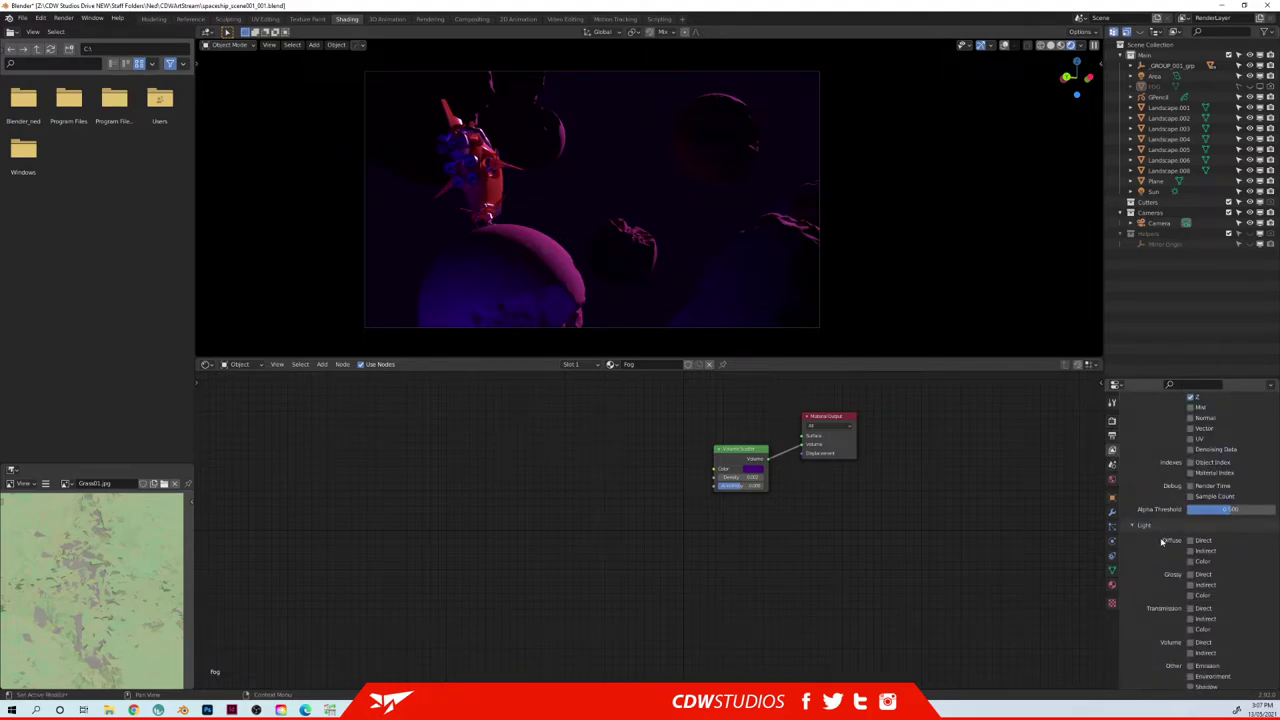
pyautogui.scroll(-4, 1160, 545)
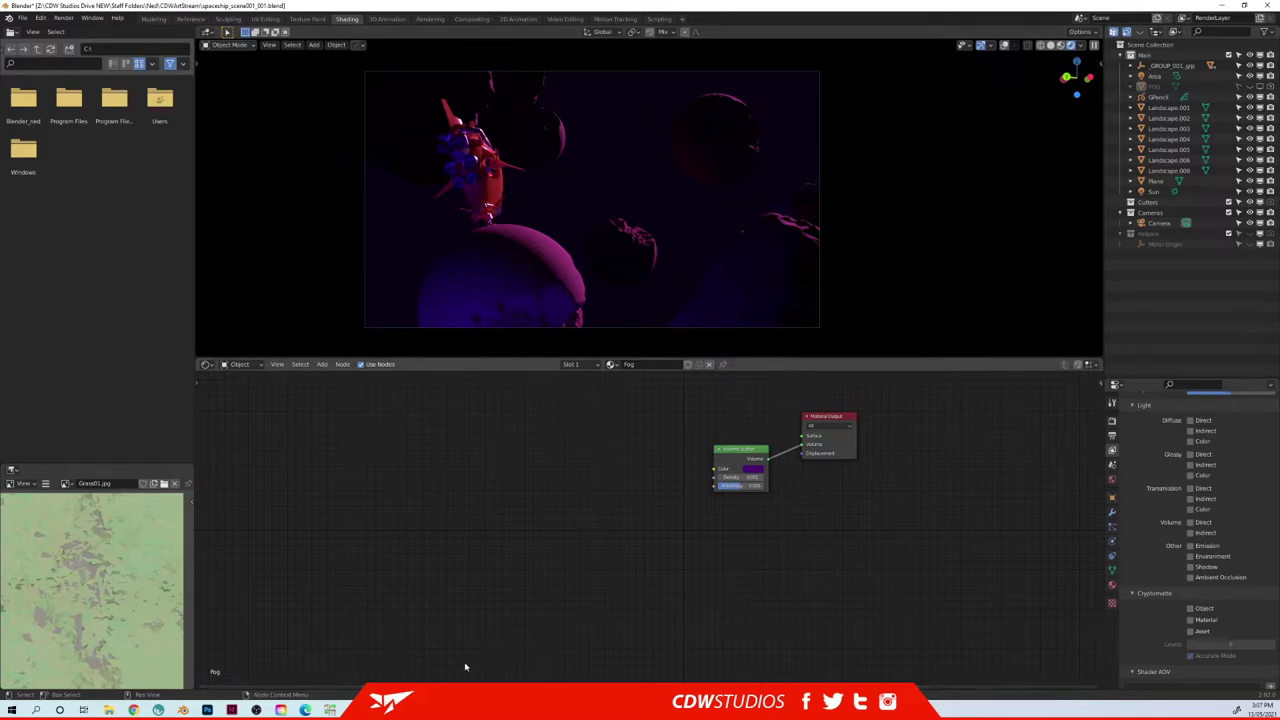
# - Switch to Photoshop, start opening a file, browse to the Textures folder inside CDWArtStream, and move the file dialog off the canvas
pyautogui.click(207, 710)
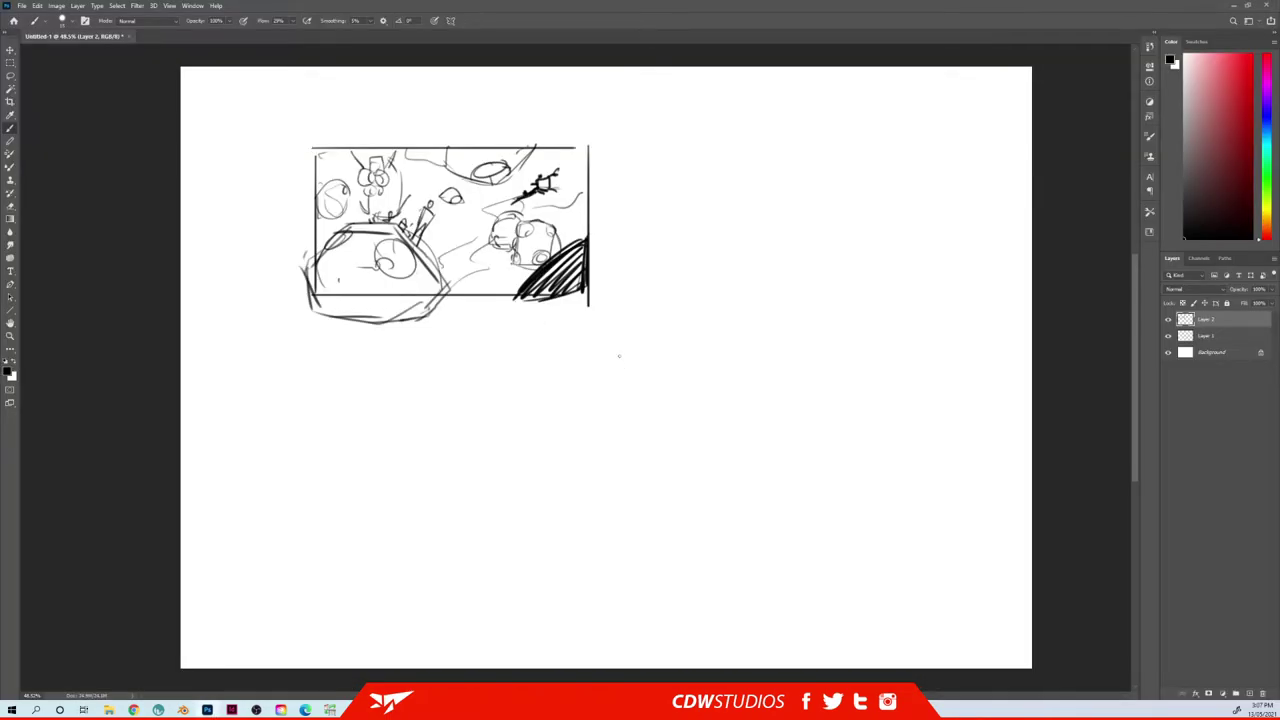
pyautogui.hotkey('ctrl', 'o')
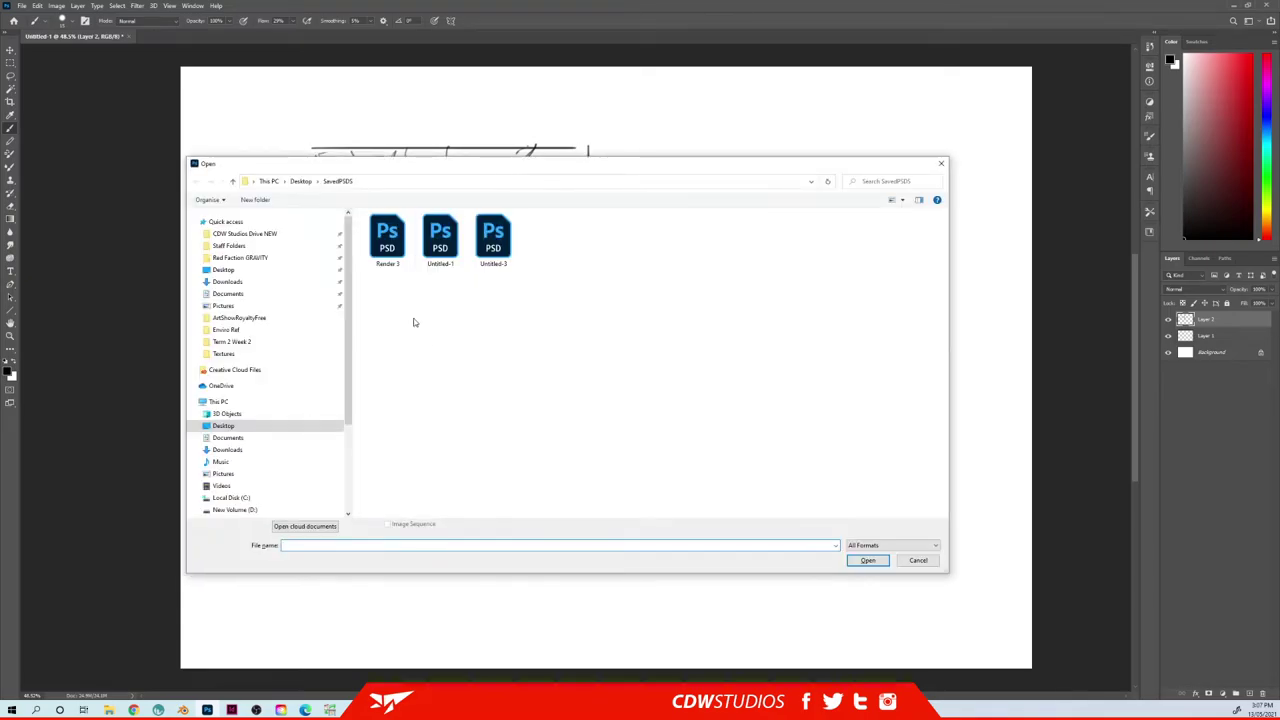
pyautogui.click(232, 246)
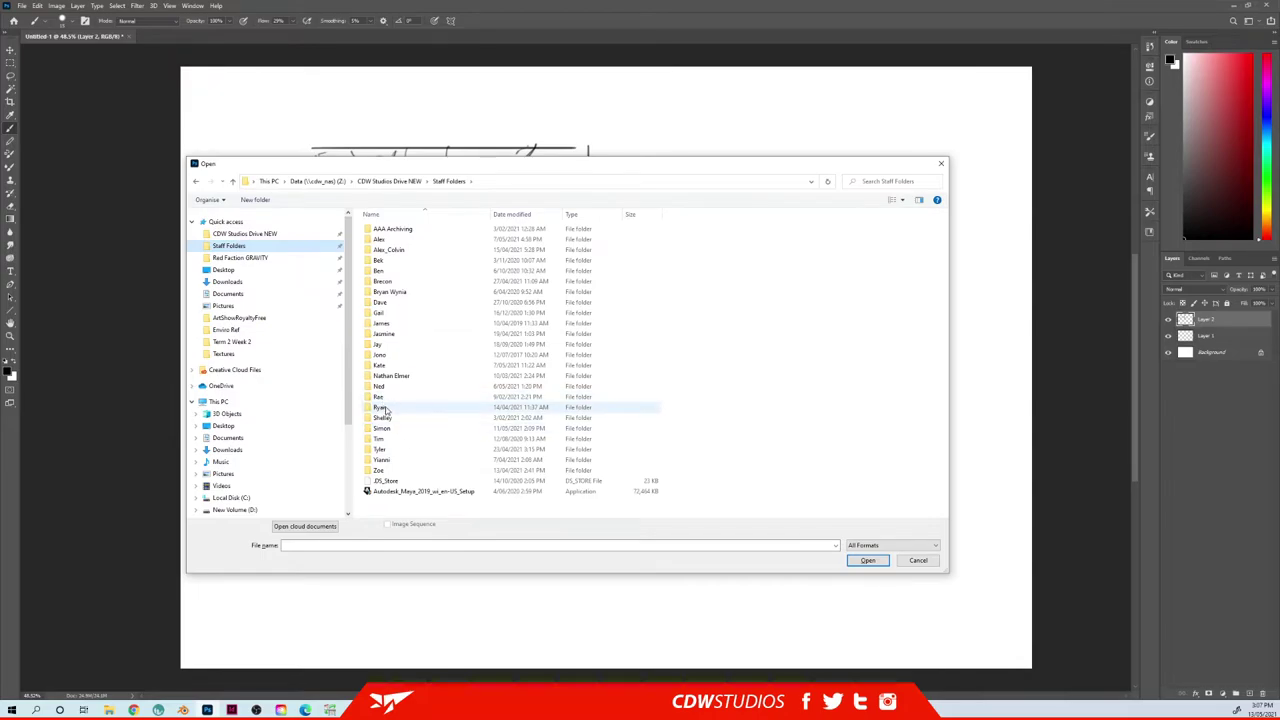
pyautogui.doubleClick(380, 386)
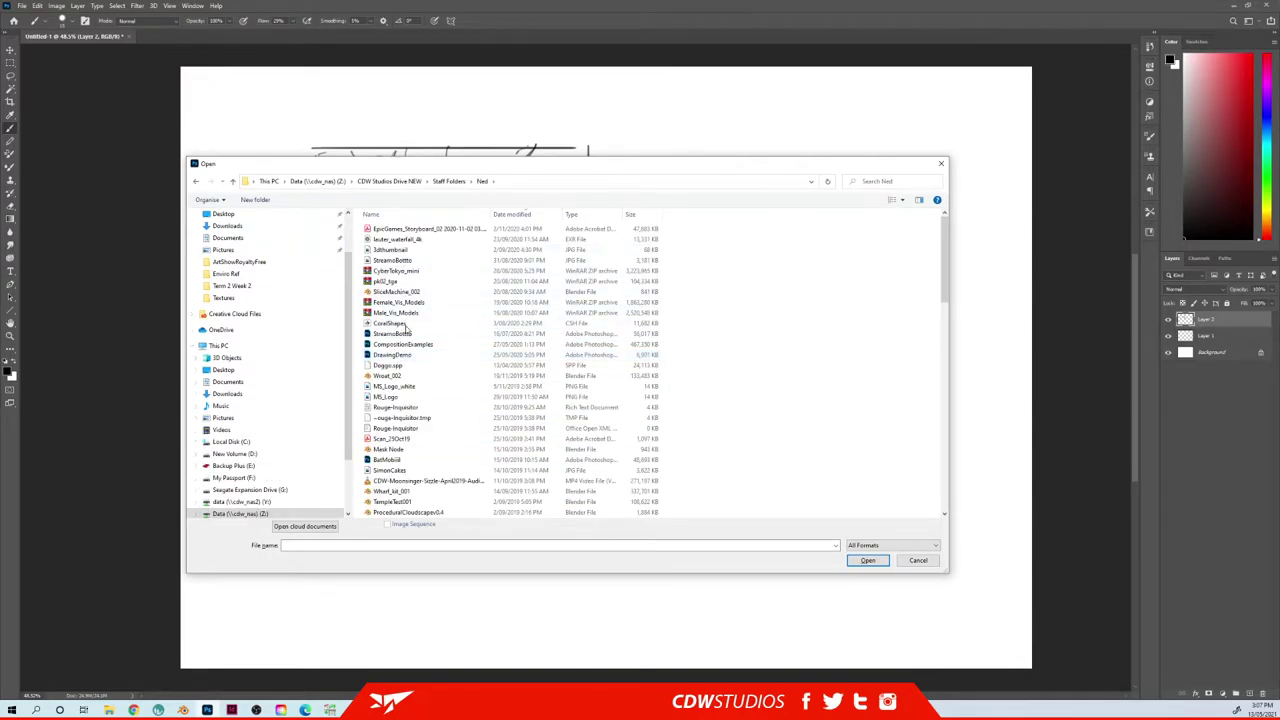
pyautogui.scroll(-10, 409, 340)
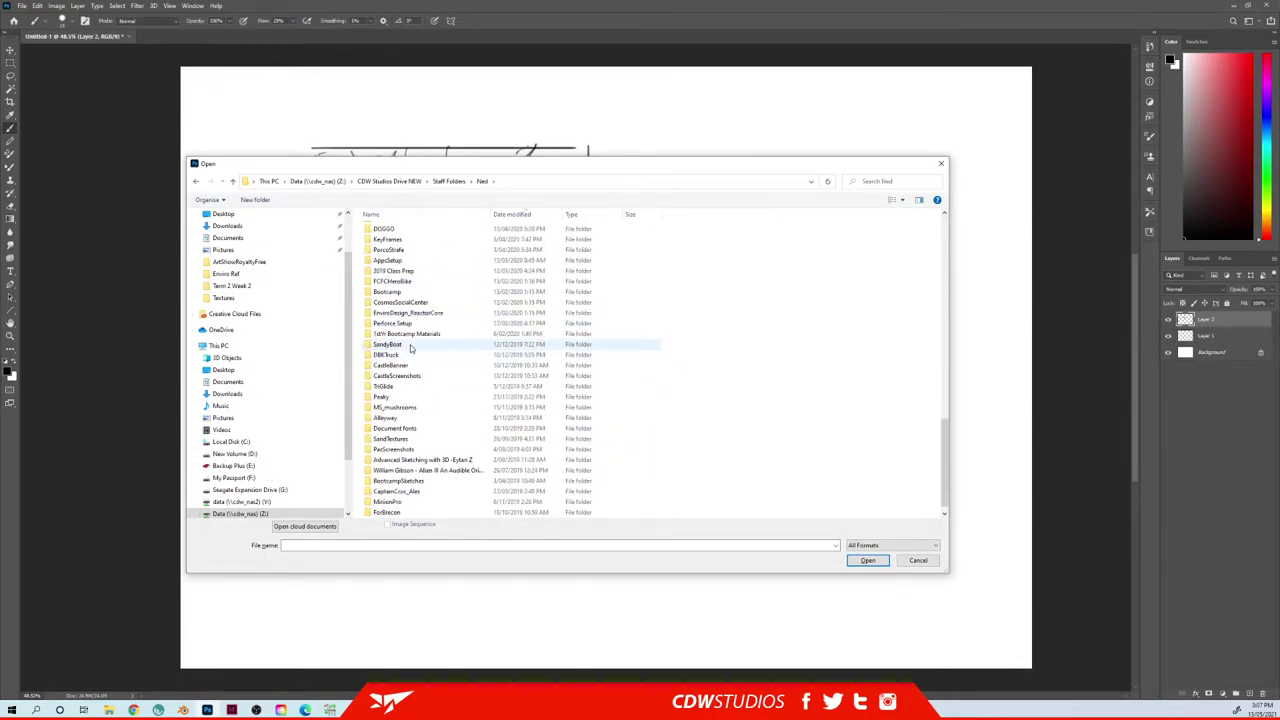
pyautogui.click(378, 214)
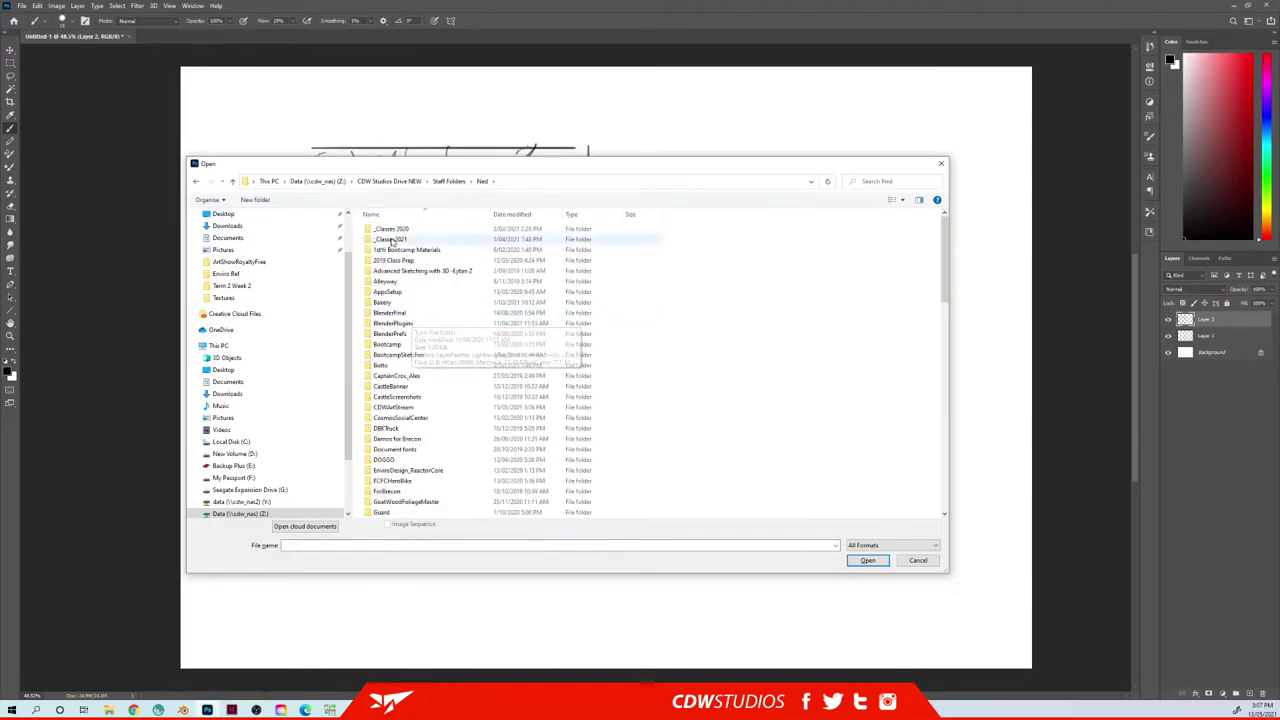
pyautogui.doubleClick(395, 407)
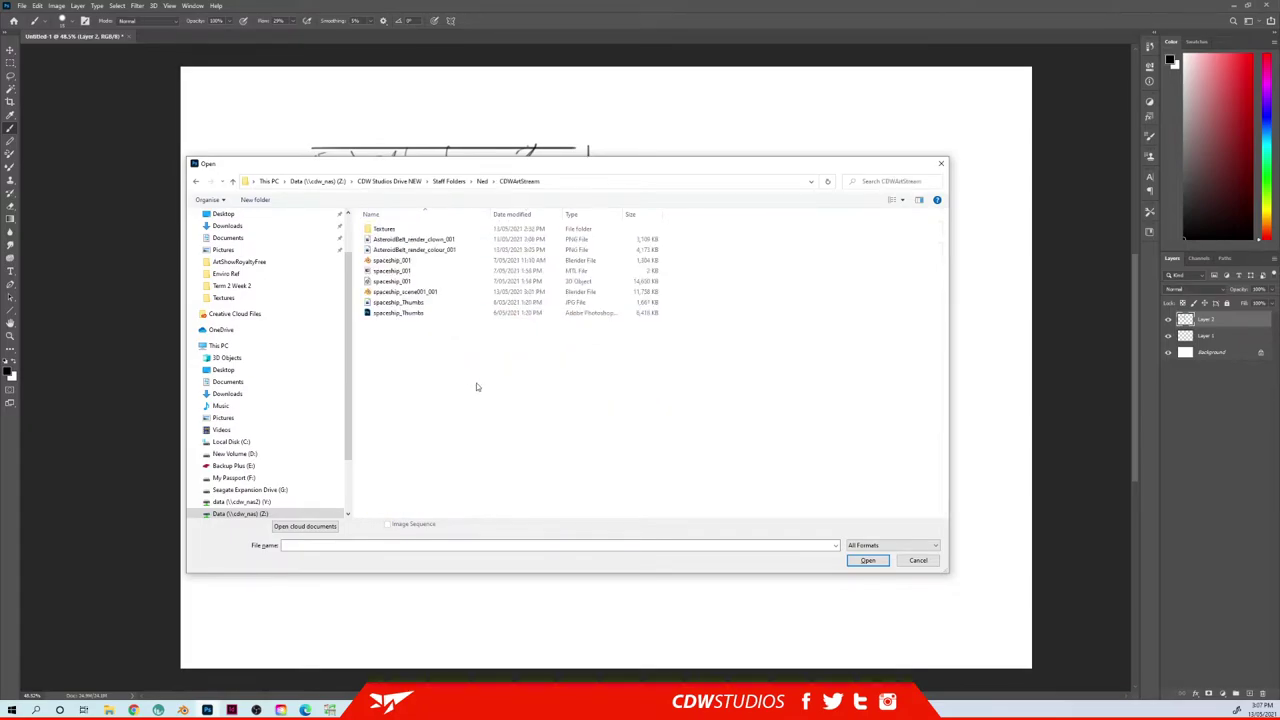
pyautogui.doubleClick(385, 229)
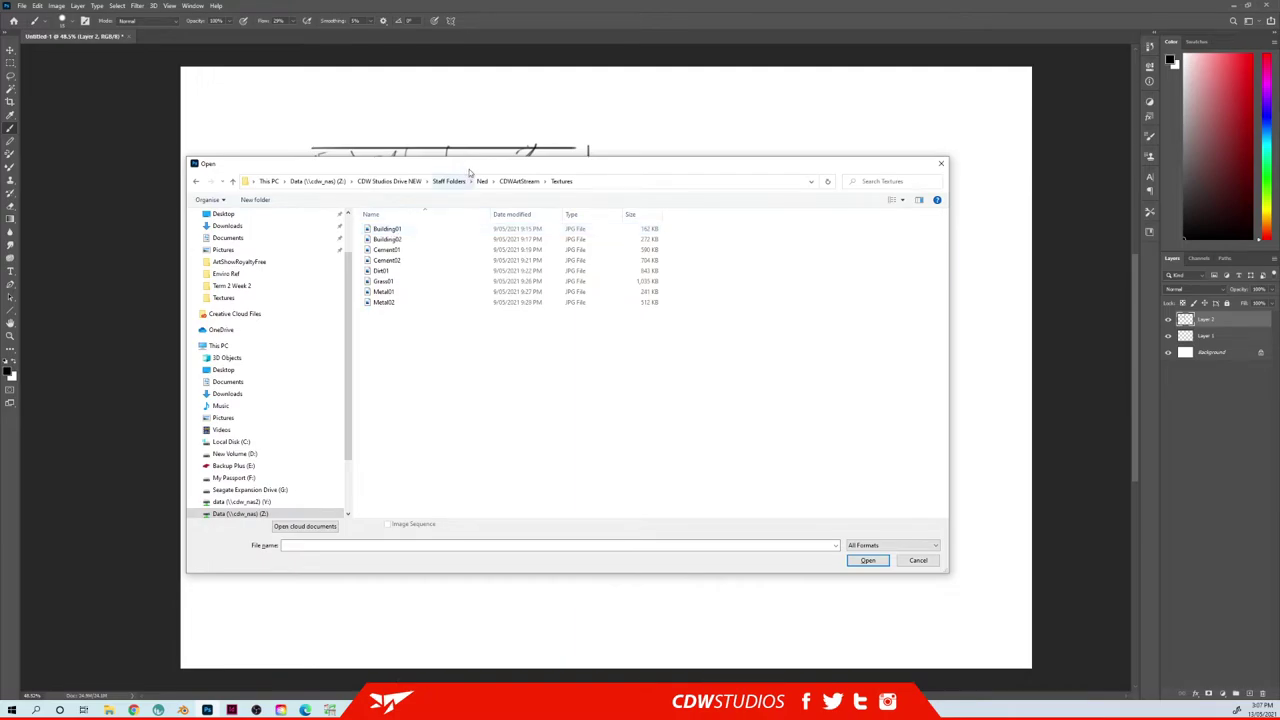
pyautogui.moveTo(470, 170); pyautogui.dragTo(0, 243)
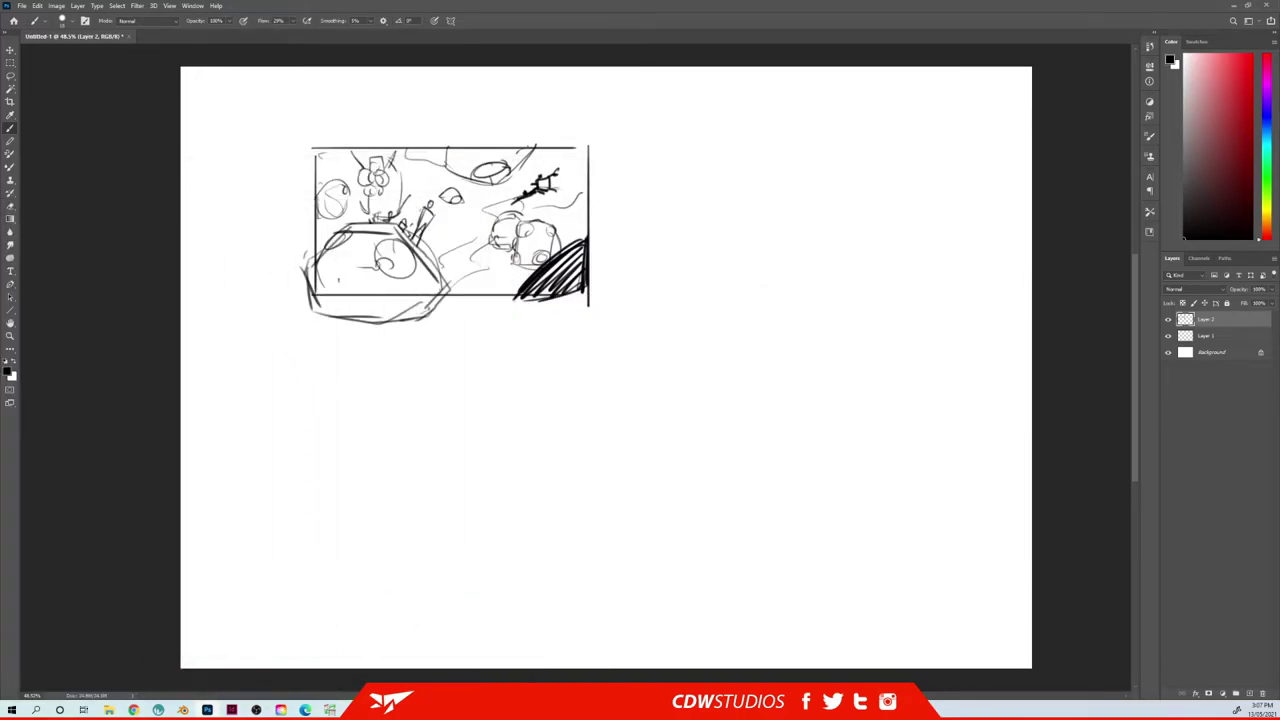
# - Switch back to the asteroid scene in Blender and review the view layer's data pass options
pyautogui.moveTo(622, 709)
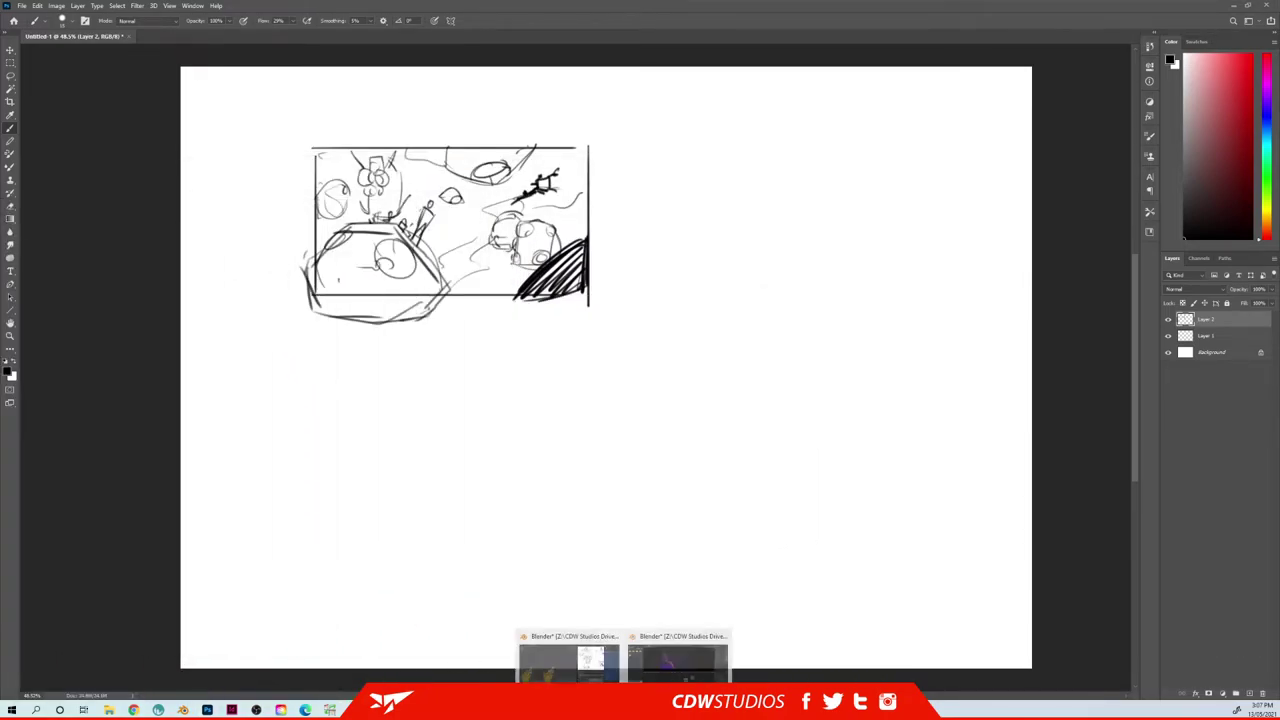
pyautogui.click(676, 657)
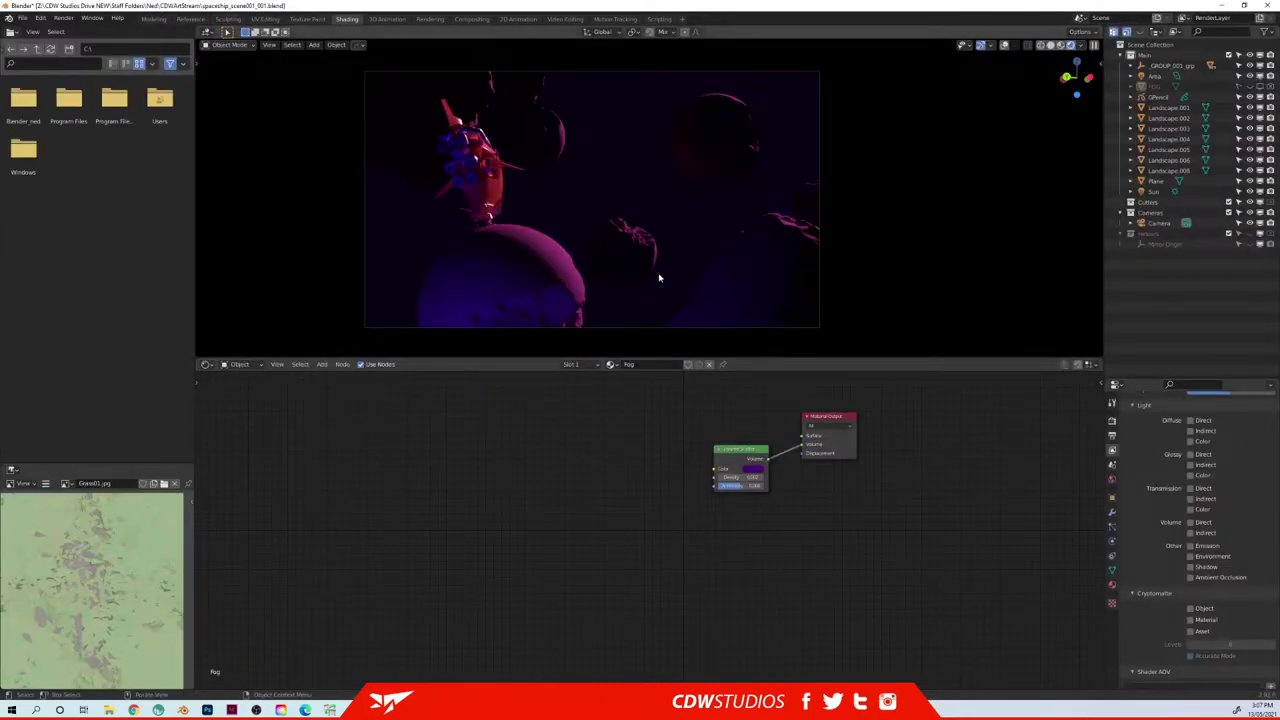
pyautogui.scroll(6, 1200, 520)
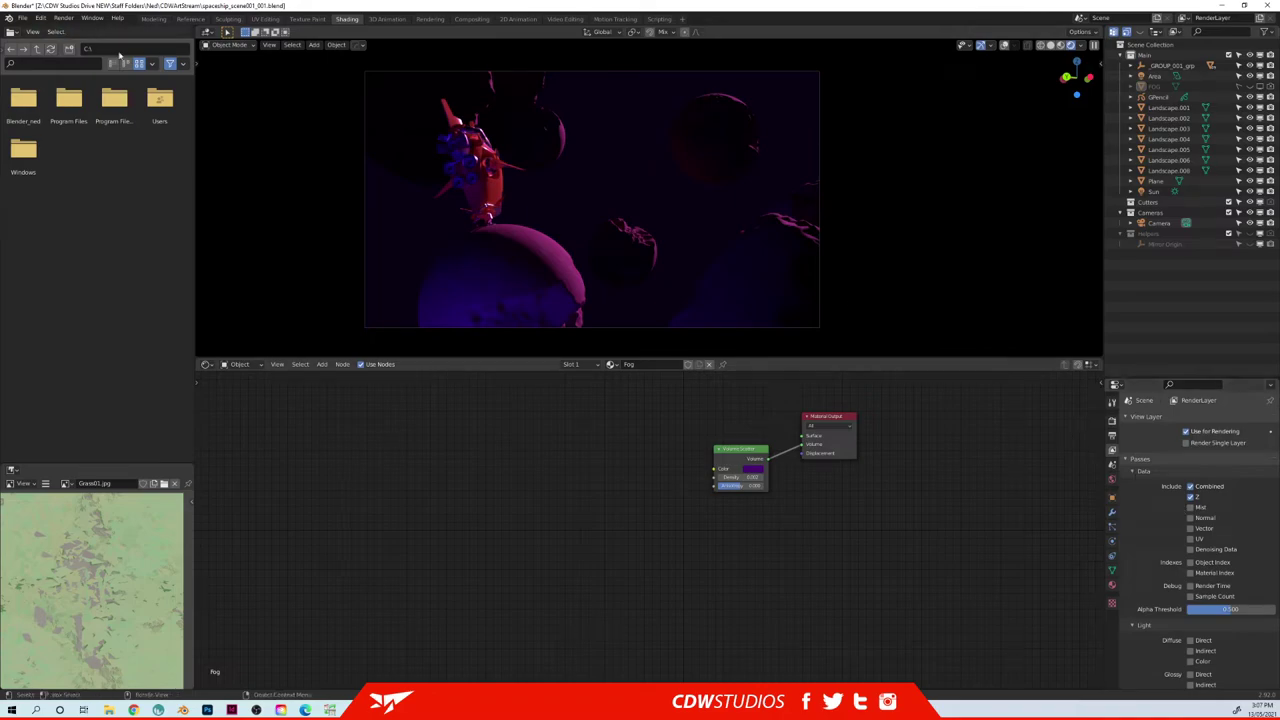
pyautogui.click(92, 18)
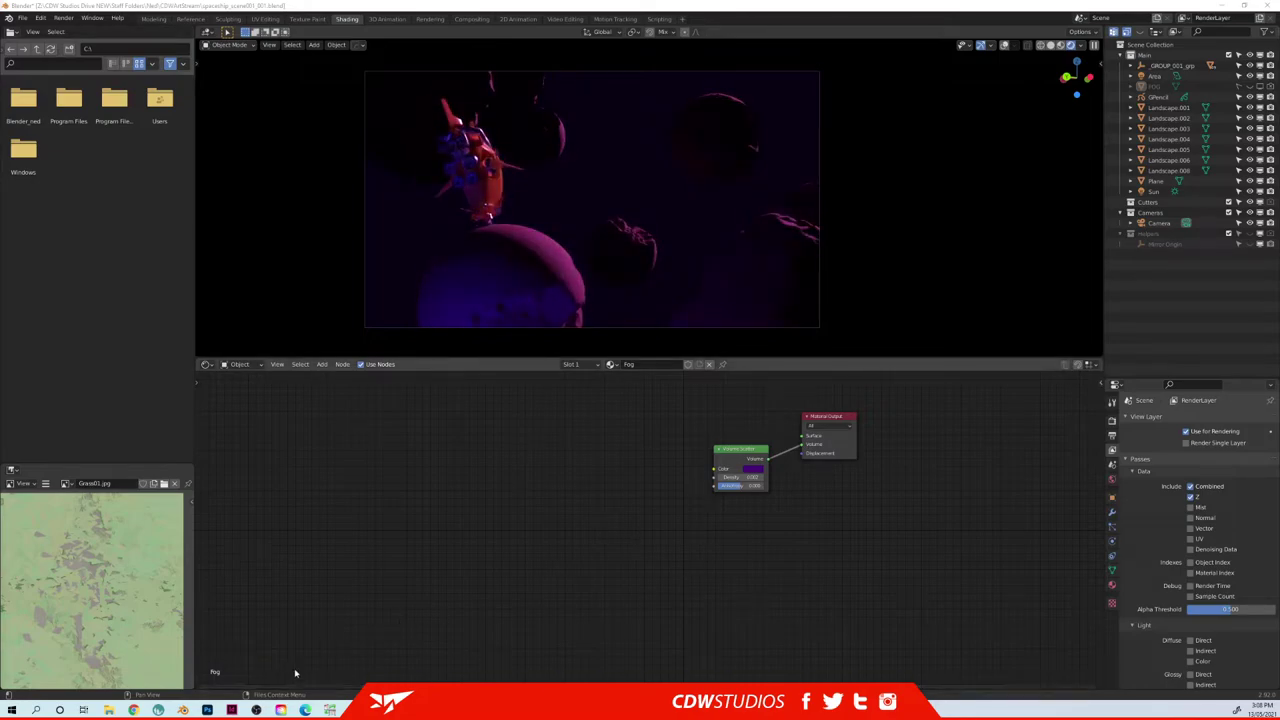
# - Switch to Photoshop and open AsteroidBelt_render_clown_001 and AsteroidBelt_render_colour_001 together from the CDWArtStream folder
pyautogui.click(208, 710)
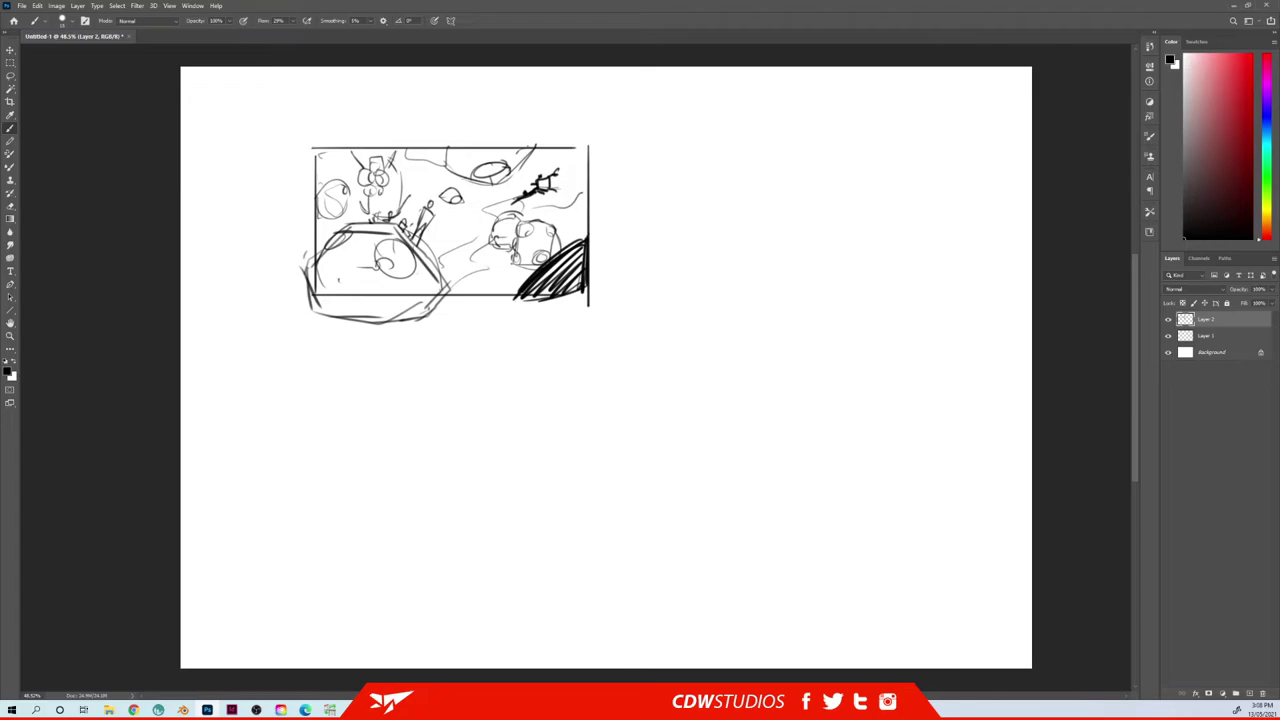
pyautogui.hotkey('ctrl', 'o')
pyautogui.moveTo(675, 211); pyautogui.dragTo(787, 202)
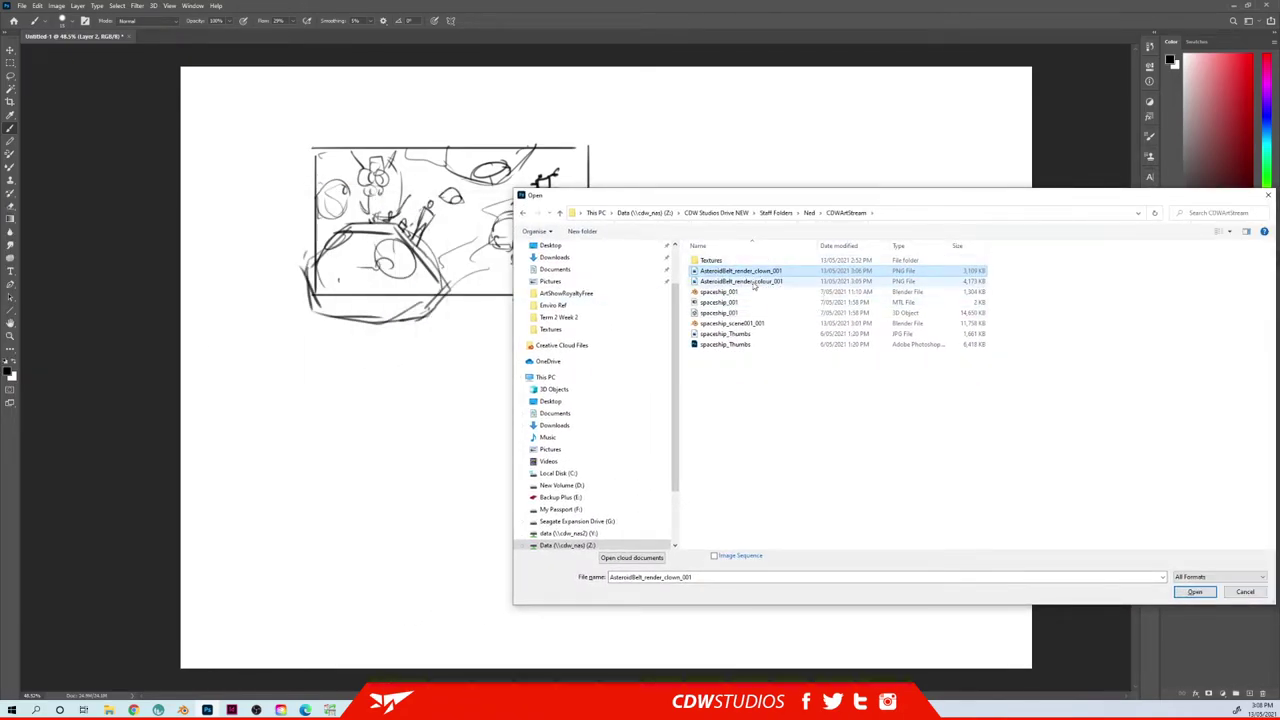
pyautogui.keyDown('ctrl'); pyautogui.click(752, 283); pyautogui.keyUp('ctrl')
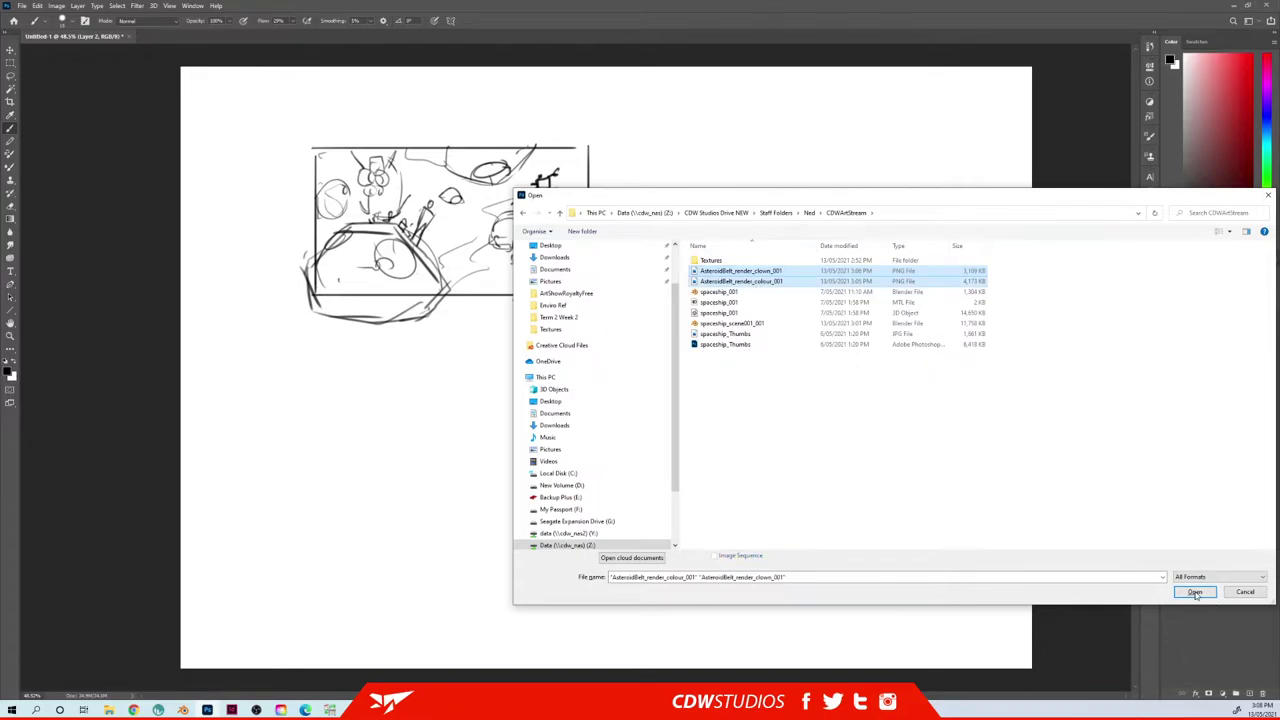
pyautogui.click(1195, 591)
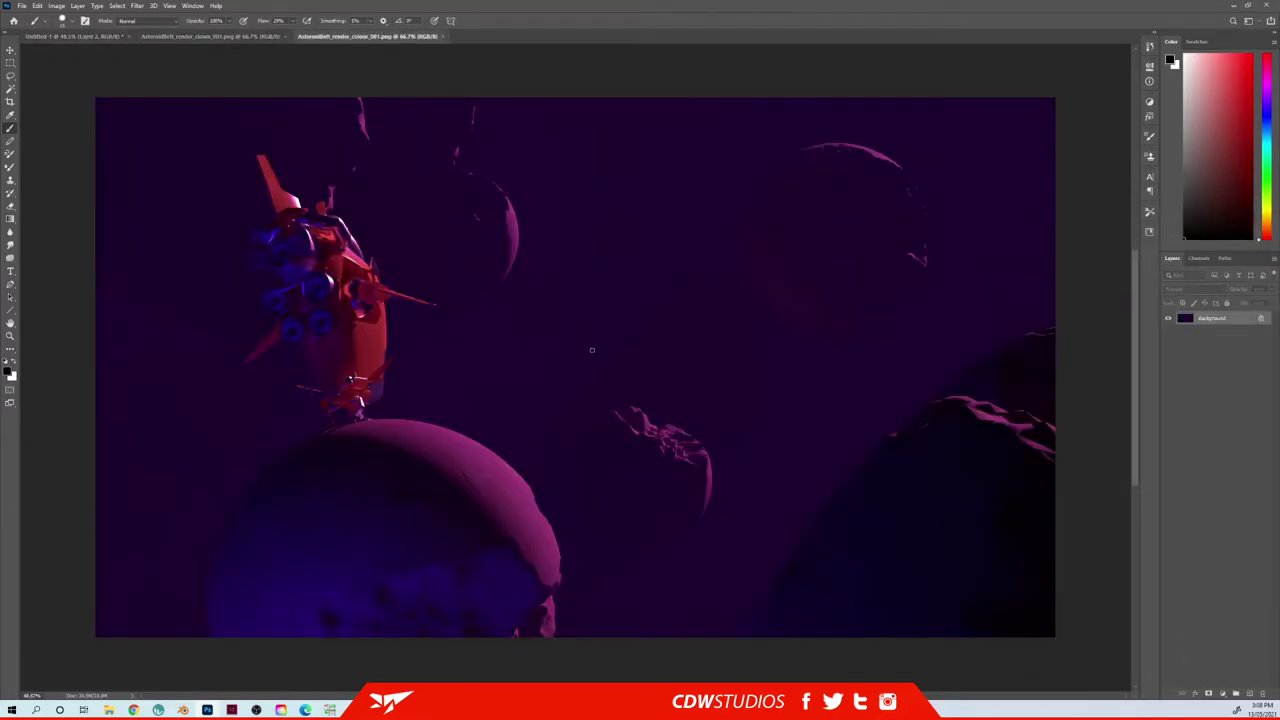
# - Go to the untitled thumbnail sketch document and close it without saving changes
pyautogui.hotkey('ctrl', 'Tab')
pyautogui.hotkey('ctrl', 'w')
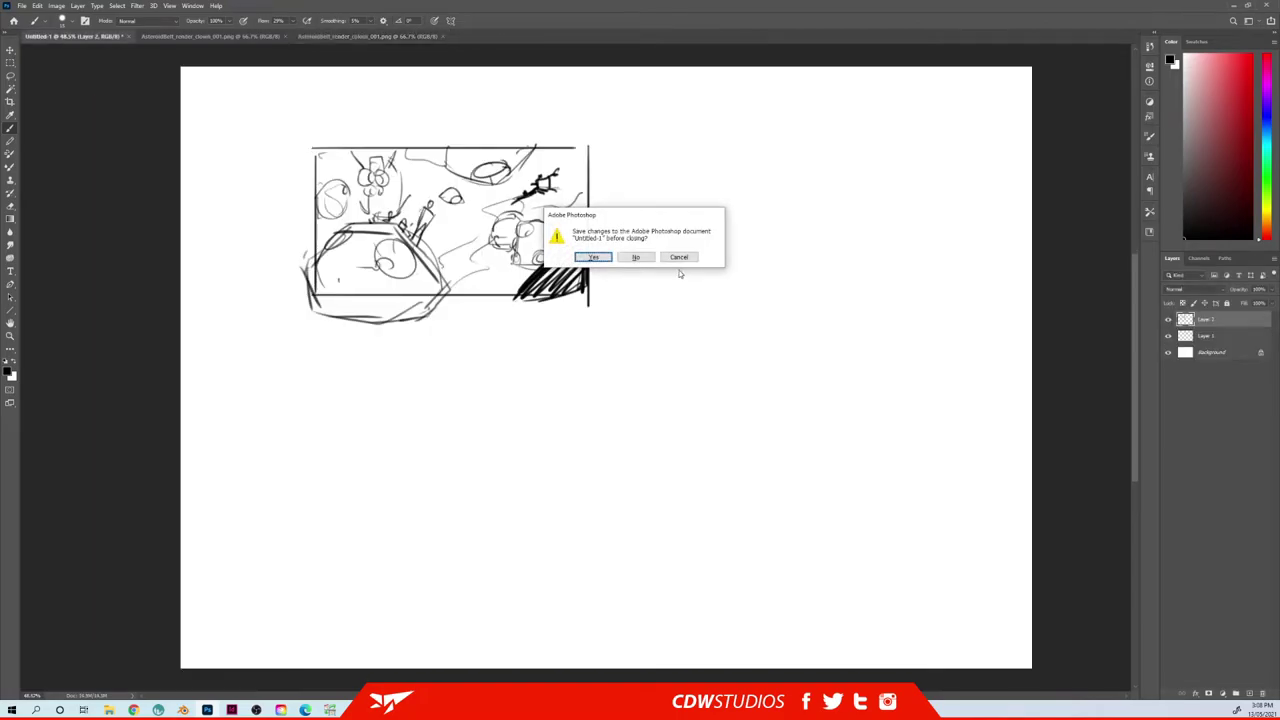
pyautogui.click(640, 258)
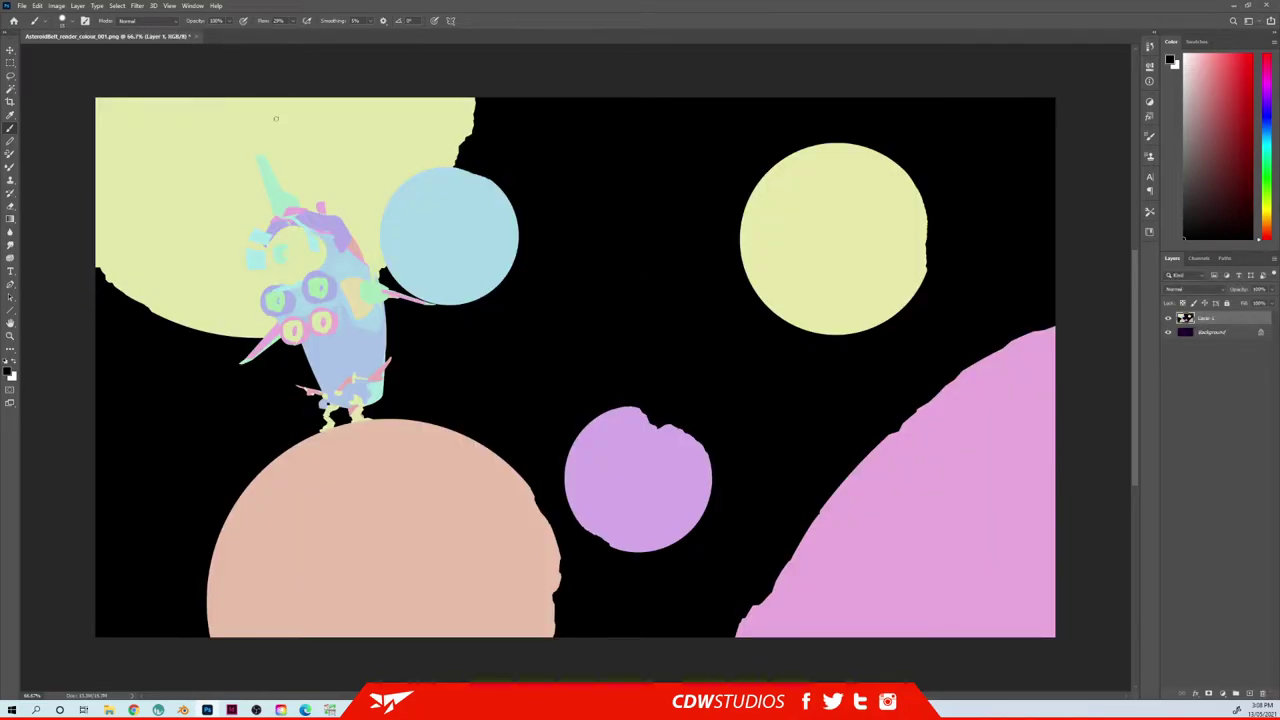
# - Hide and show the clown pass layer to compare it with the colour render beneath
pyautogui.moveTo(323, 174)
pyautogui.mouseDown()
pyautogui.moveTo(336, 190)
pyautogui.moveTo(317, 154)
pyautogui.mouseUp()
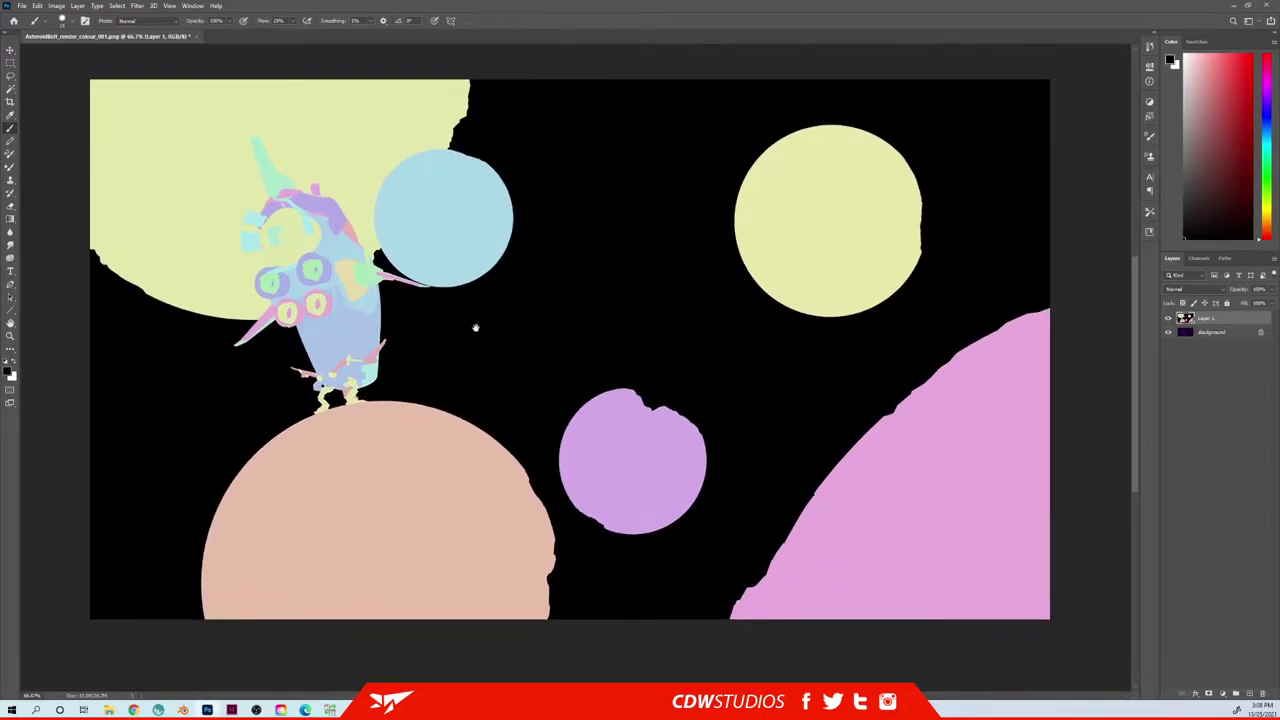
pyautogui.moveTo(475, 328); pyautogui.dragTo(483, 312)
pyautogui.click(1168, 320)
pyautogui.click(1168, 320)
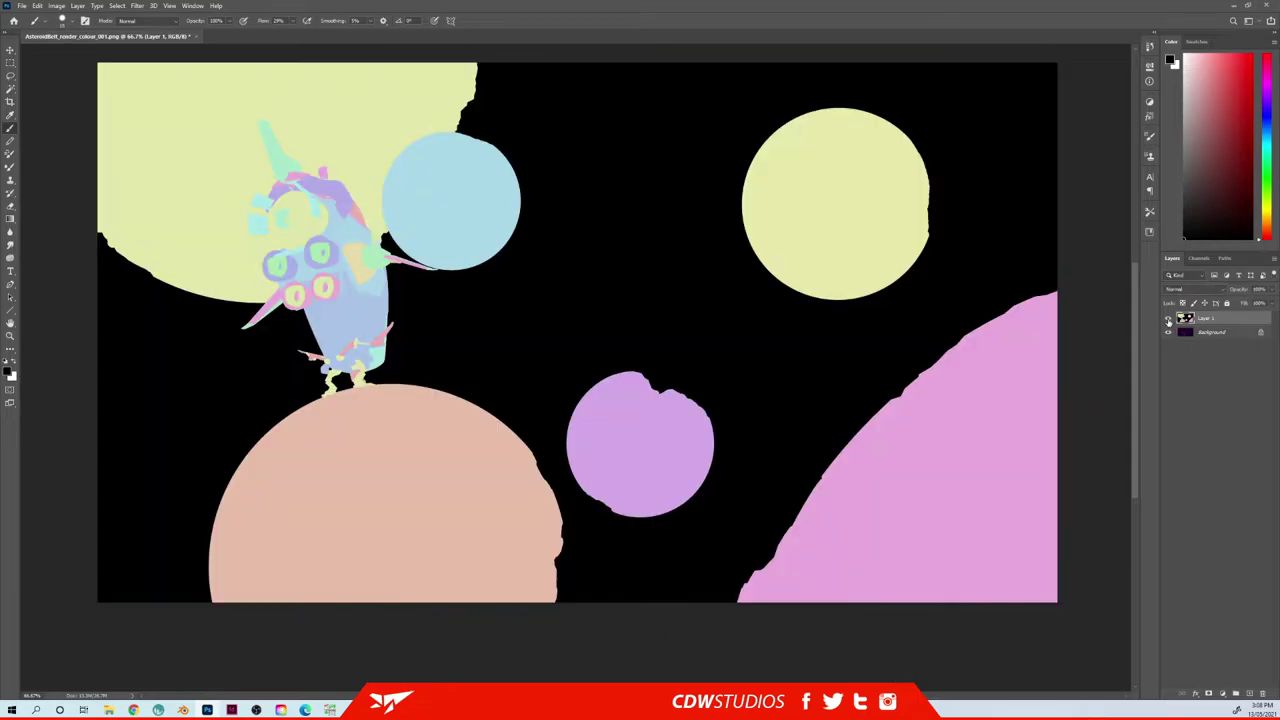